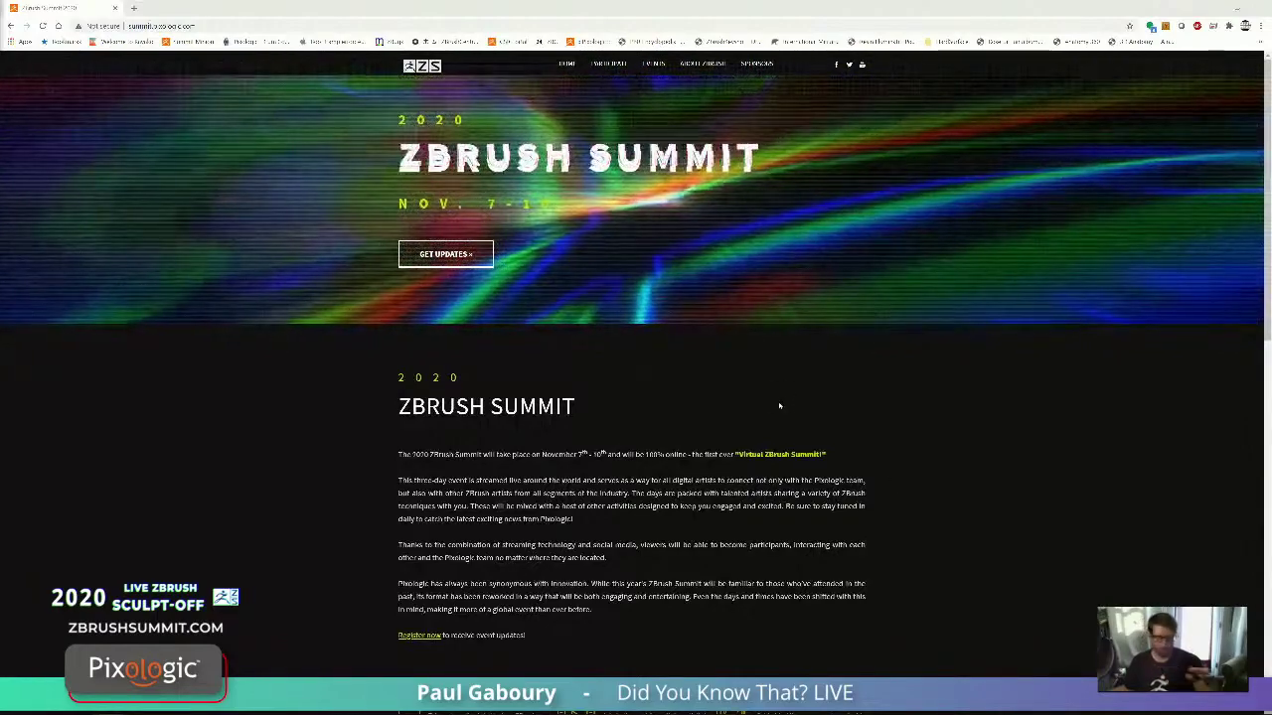
Step: Look through the 2020 ZBrush Summit home page and open the Live ZBrush Sculpt-Off page
scroll(739, 402, "down", 2)
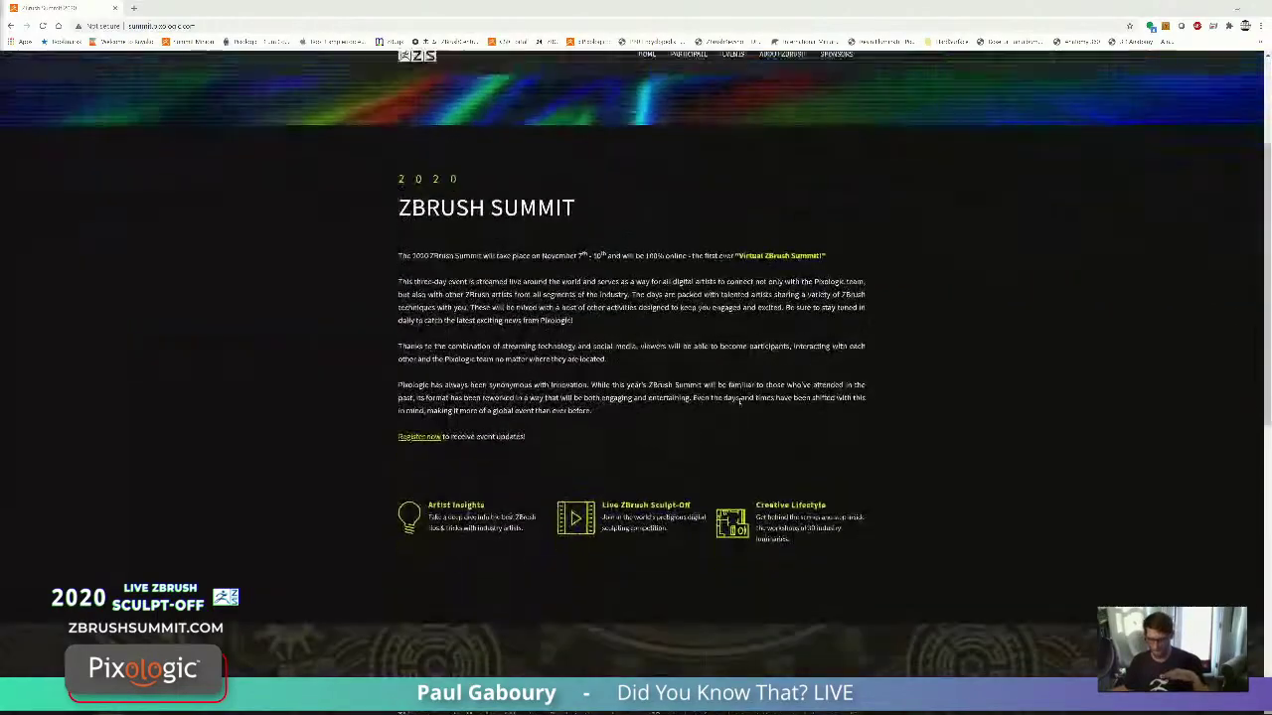
scroll(739, 402, "down", 4)
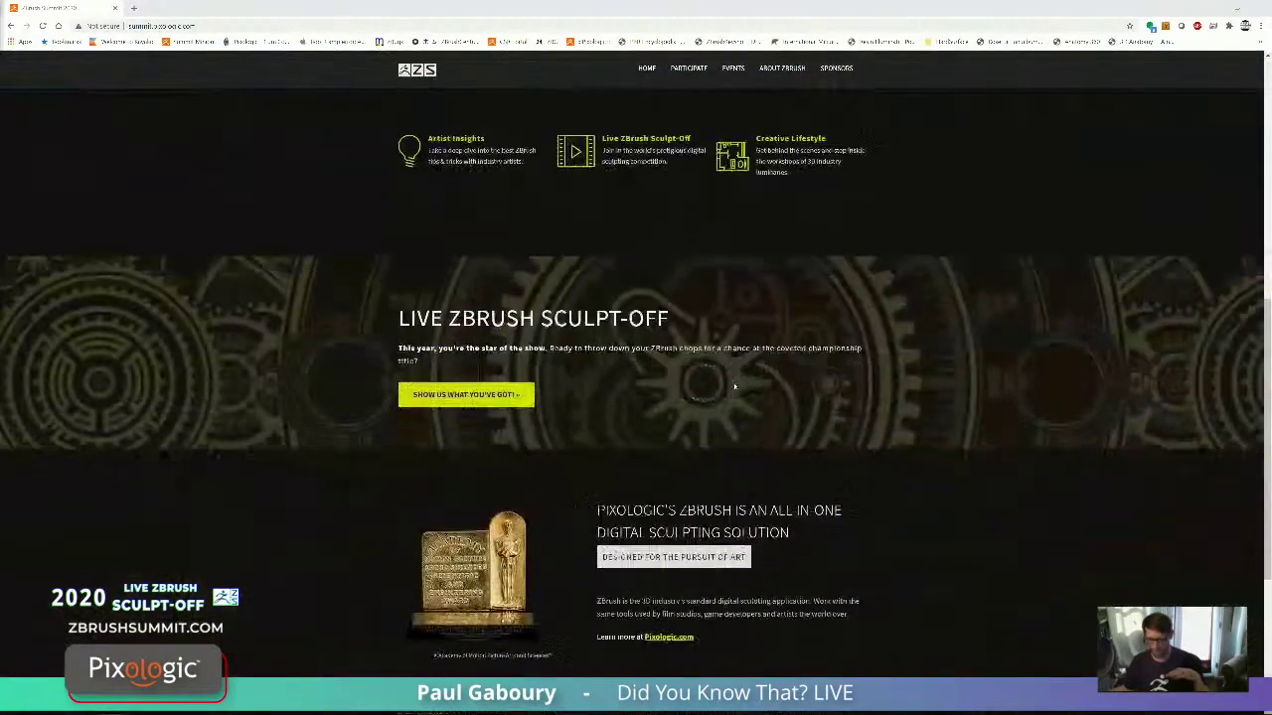
scroll(735, 387, "down", 1)
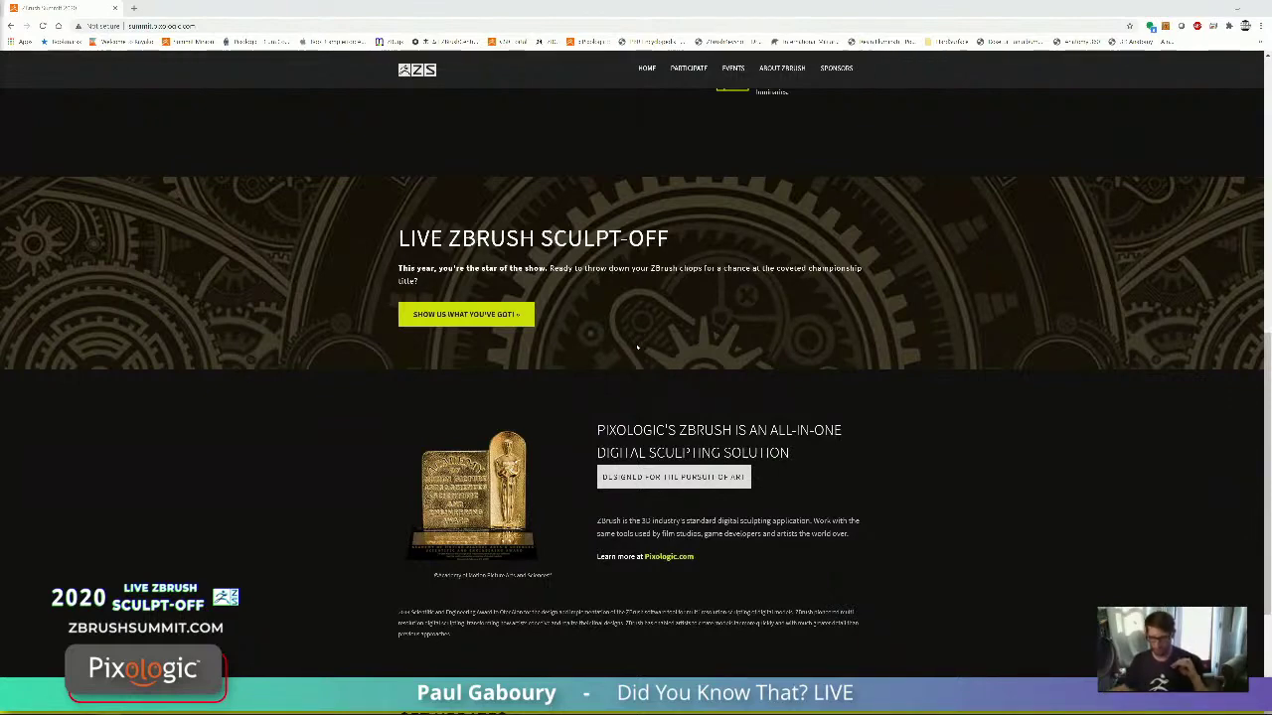
left_click(473, 315)
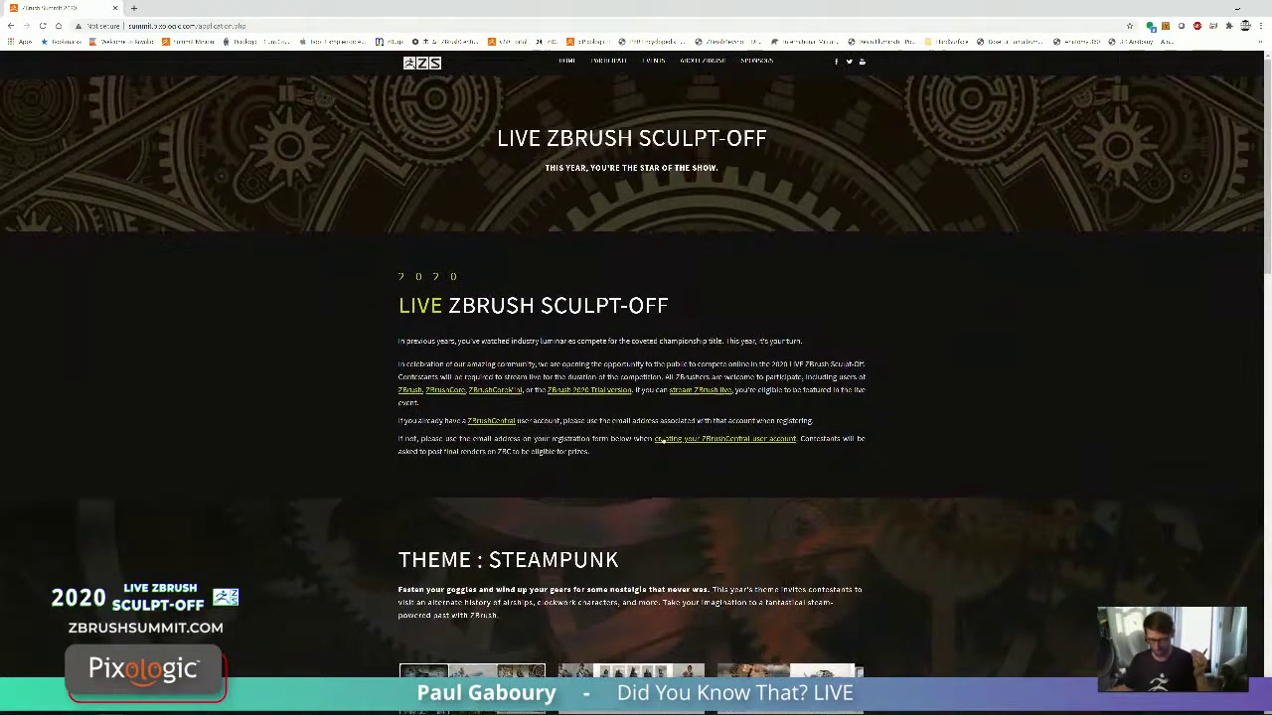
Step: Examine the Live ZBrush Sculpt-Off entry rules, Steampunk theme boards, application form and contest judges
scroll(725, 408, "down", 2)
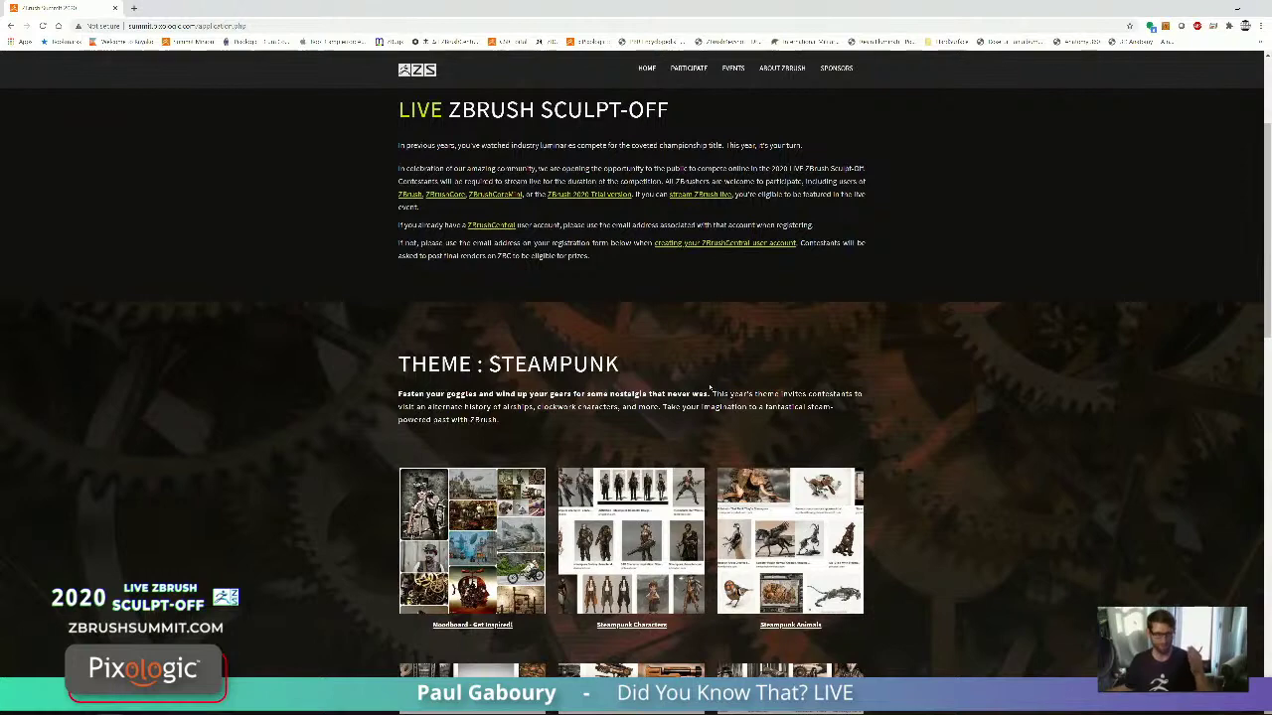
scroll(655, 318, "down", 1)
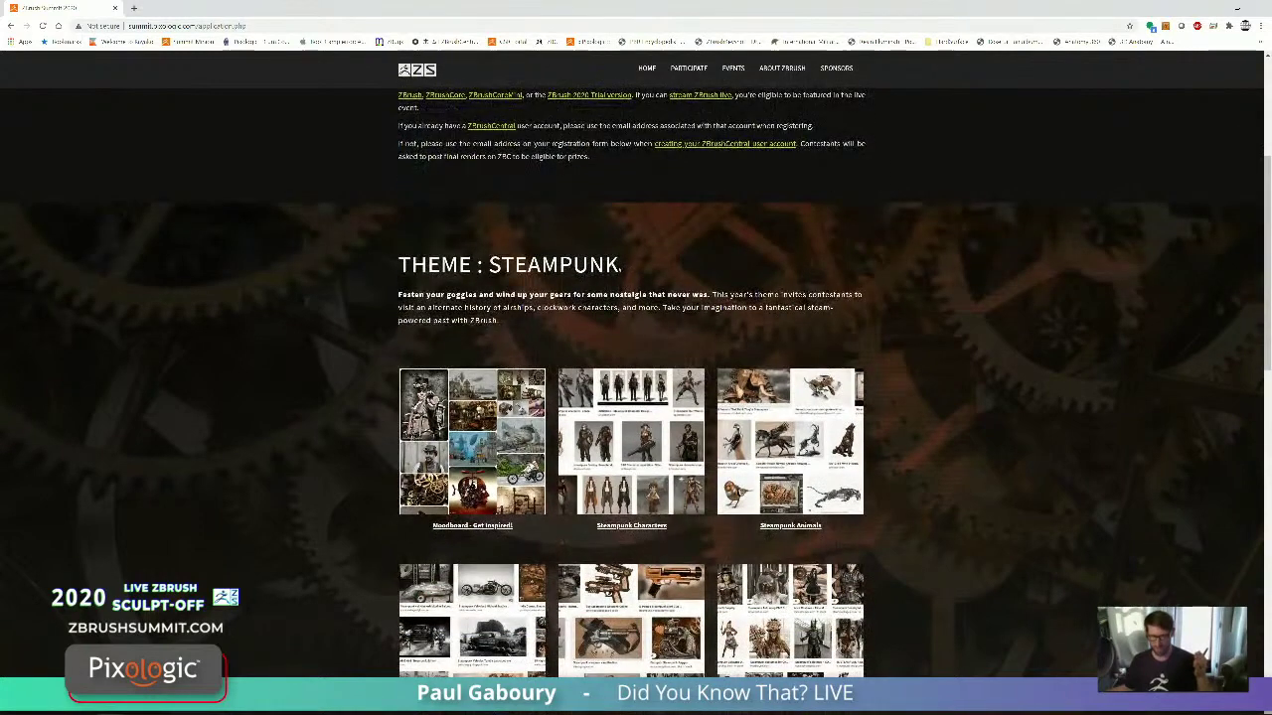
scroll(671, 334, "up", 3)
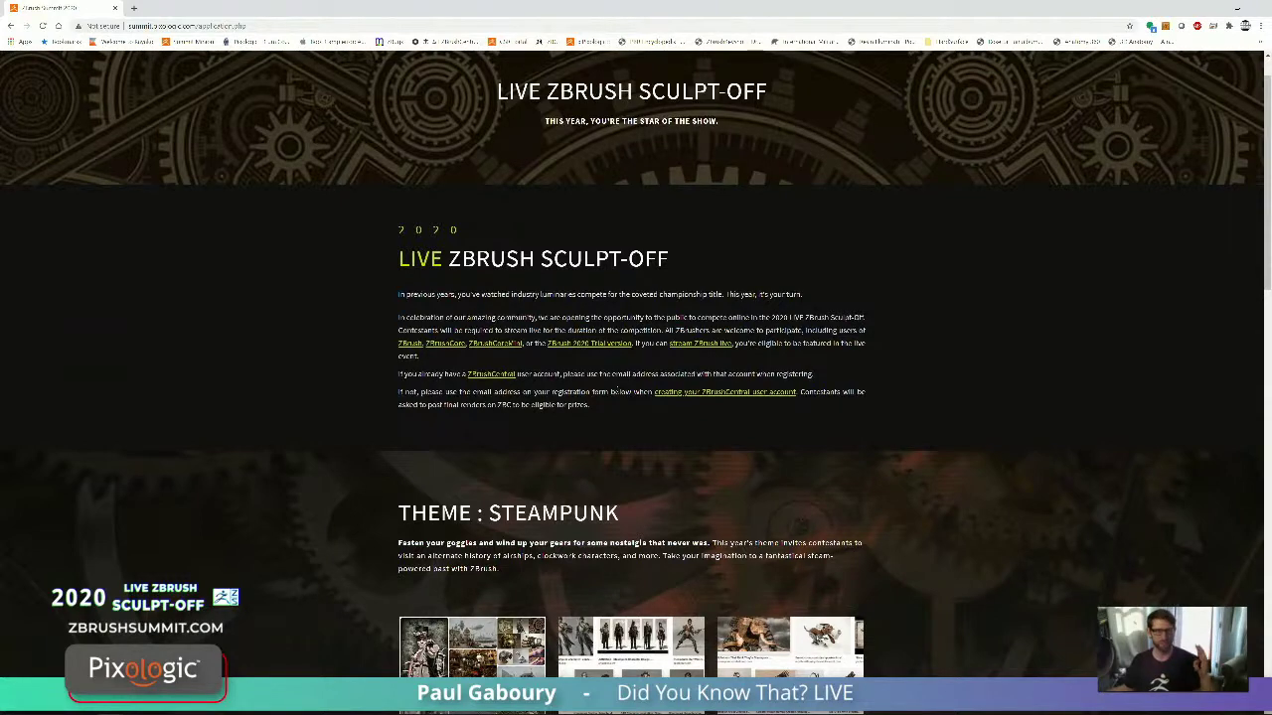
scroll(489, 417, "down", 1)
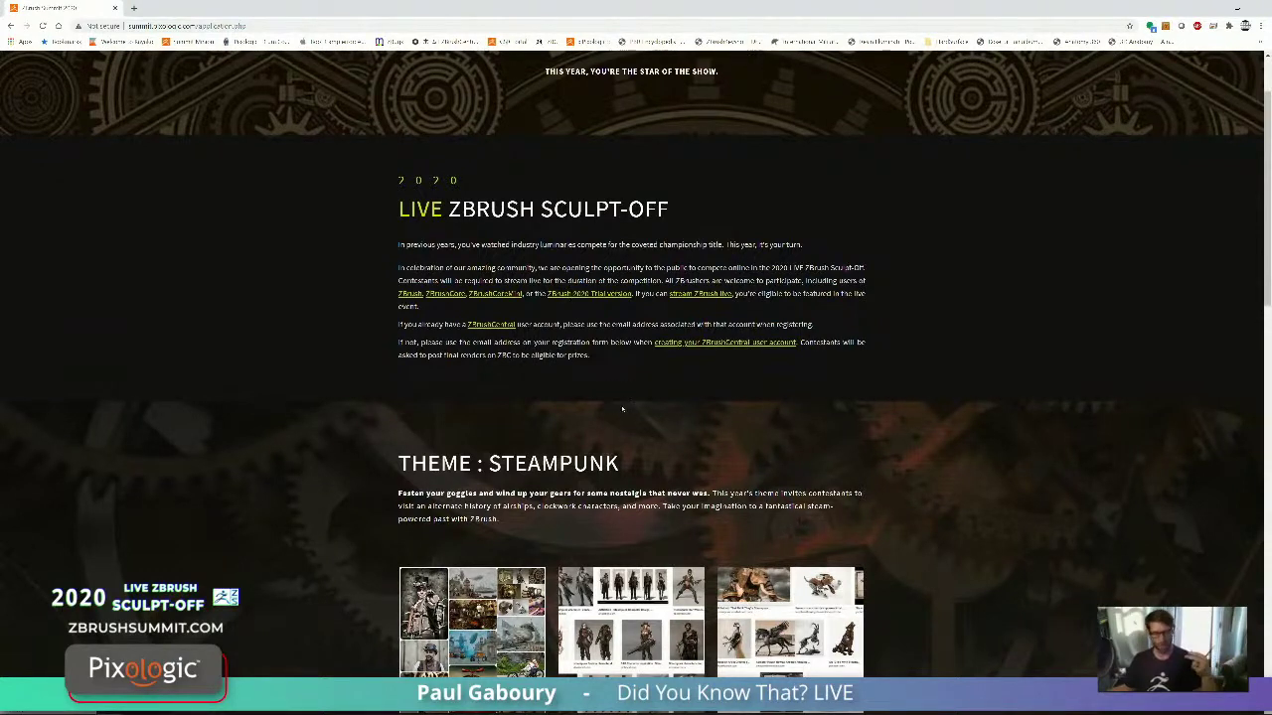
scroll(636, 435, "up", 1)
scroll(636, 435, "down", 1)
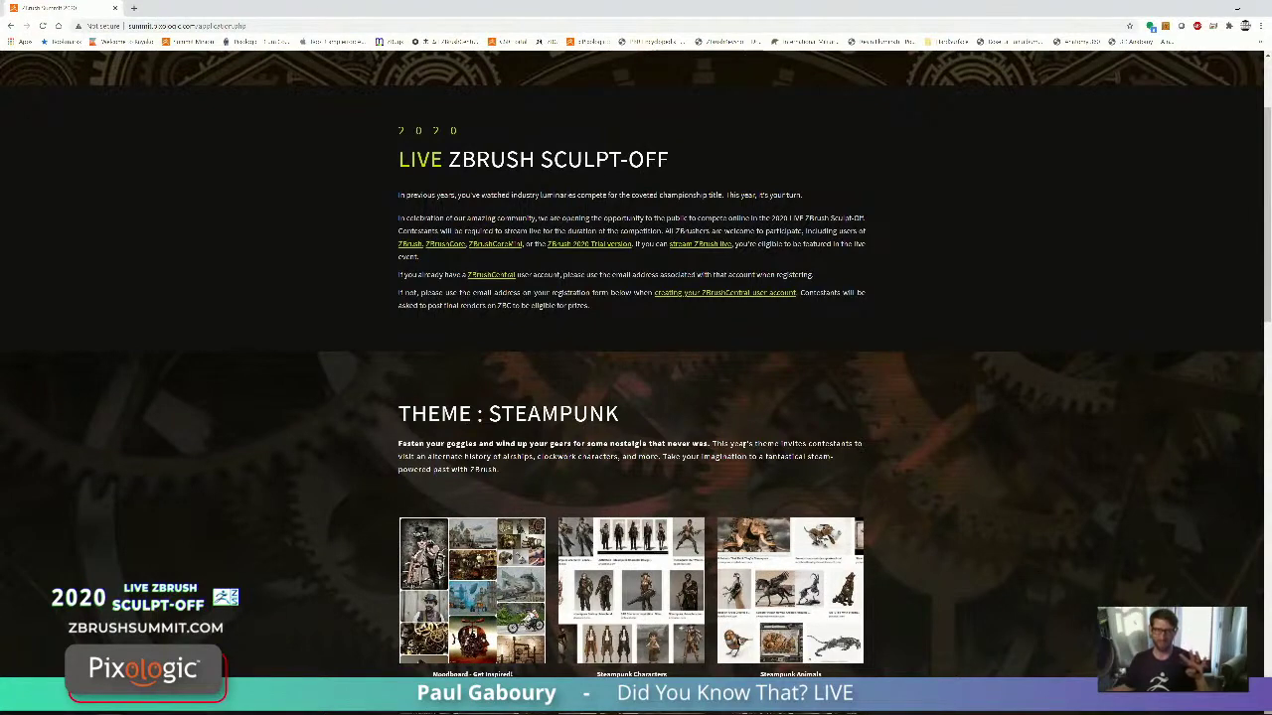
scroll(805, 465, "down", 3)
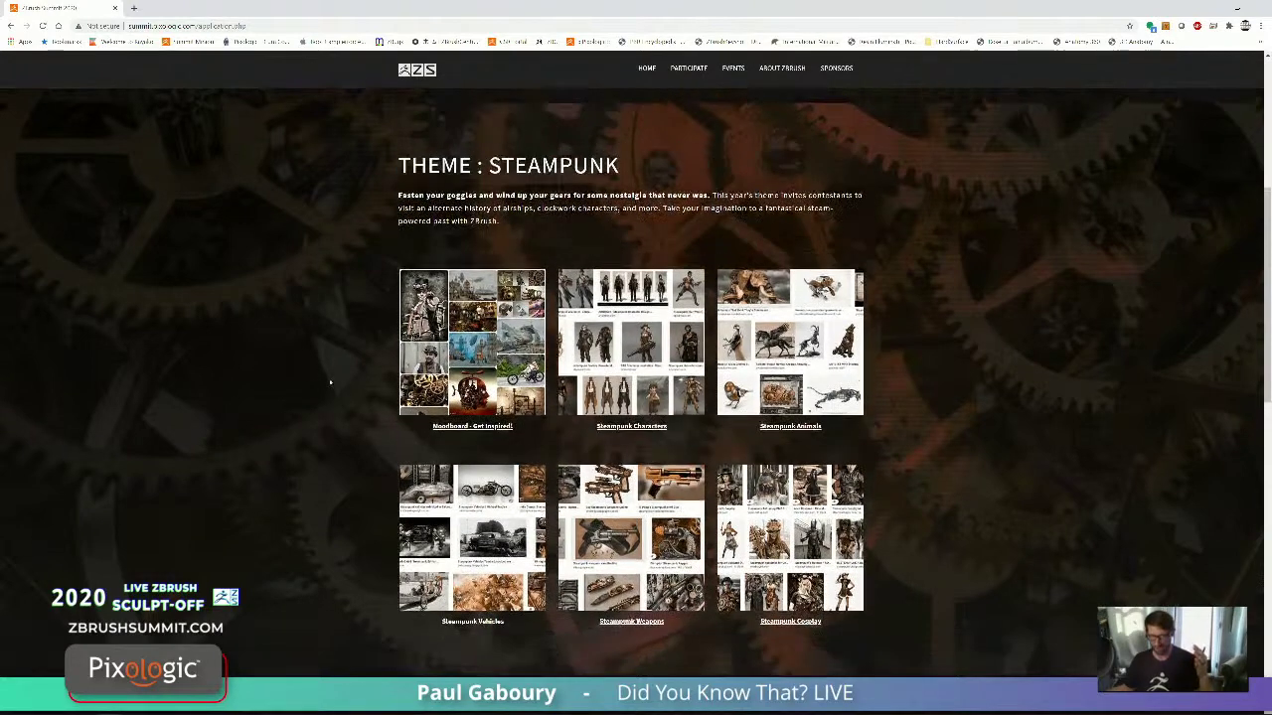
scroll(334, 379, "down", 2)
scroll(333, 379, "down", 5)
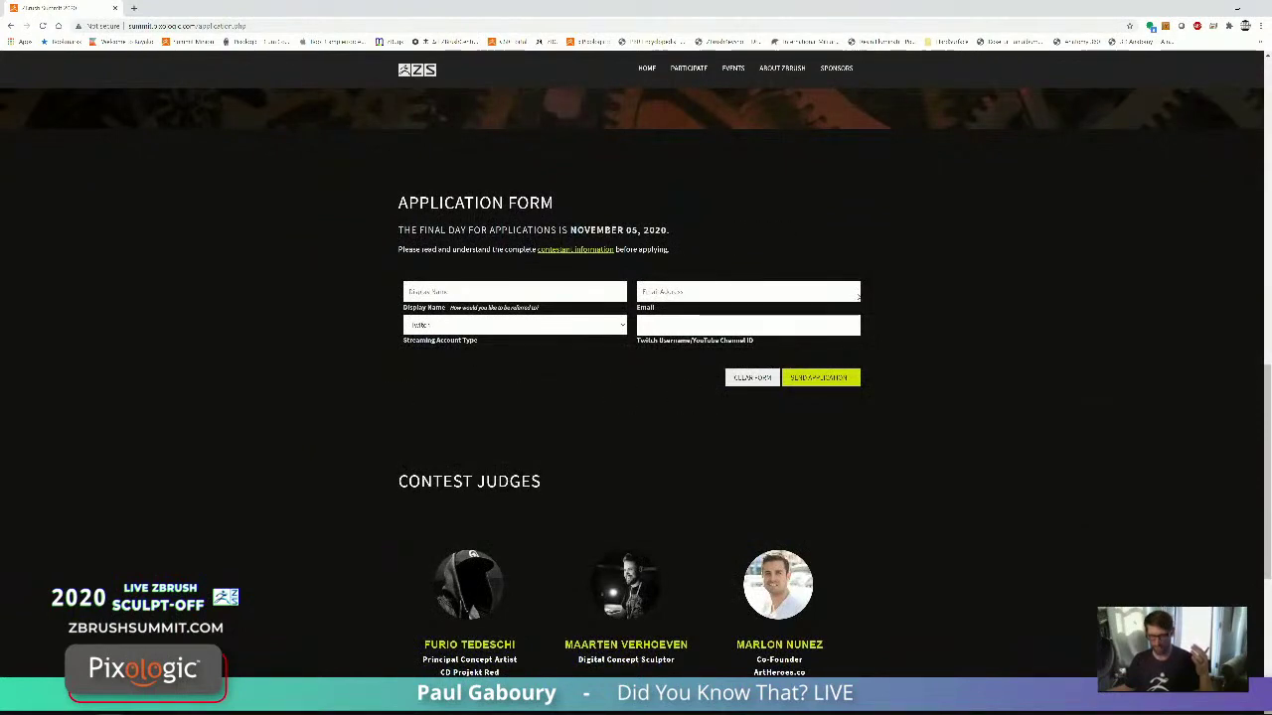
scroll(873, 415, "down", 2)
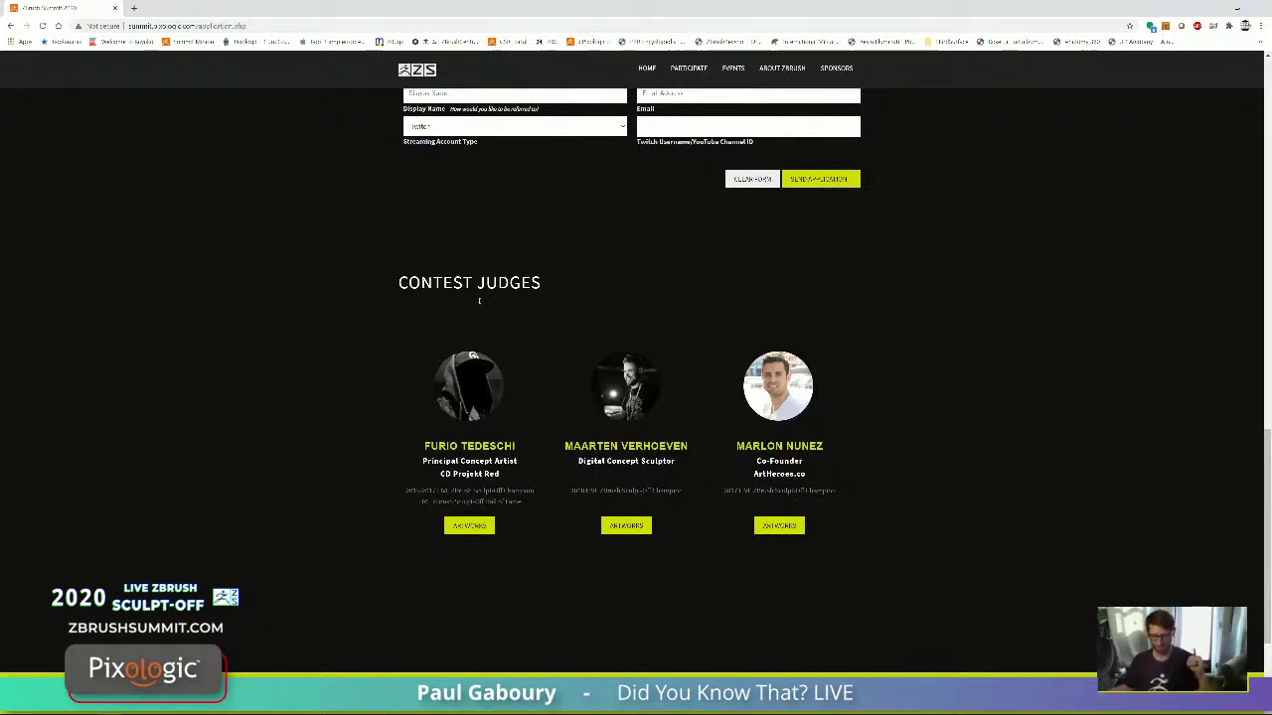
scroll(313, 482, "down", 1)
scroll(338, 487, "up", 2)
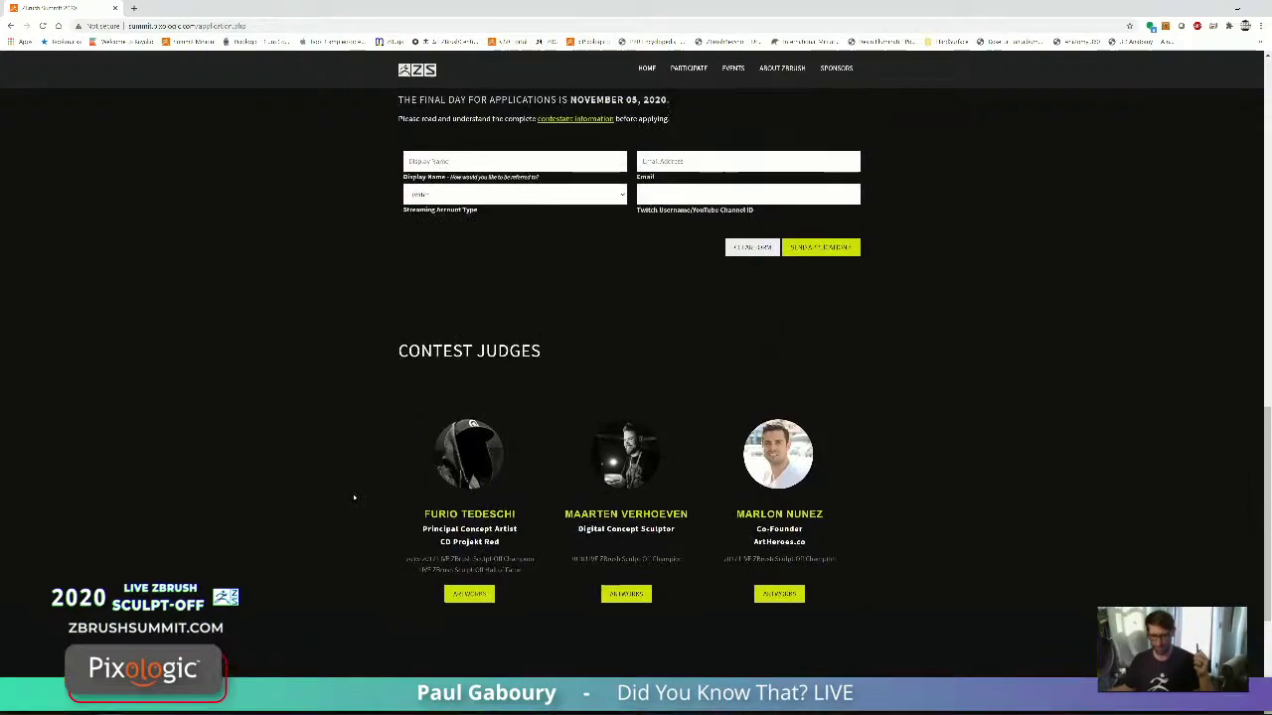
Step: Go back over the Steampunk inspiration boards and the Sculpt-Off introduction with its participation requirements
scroll(316, 428, "up", 6)
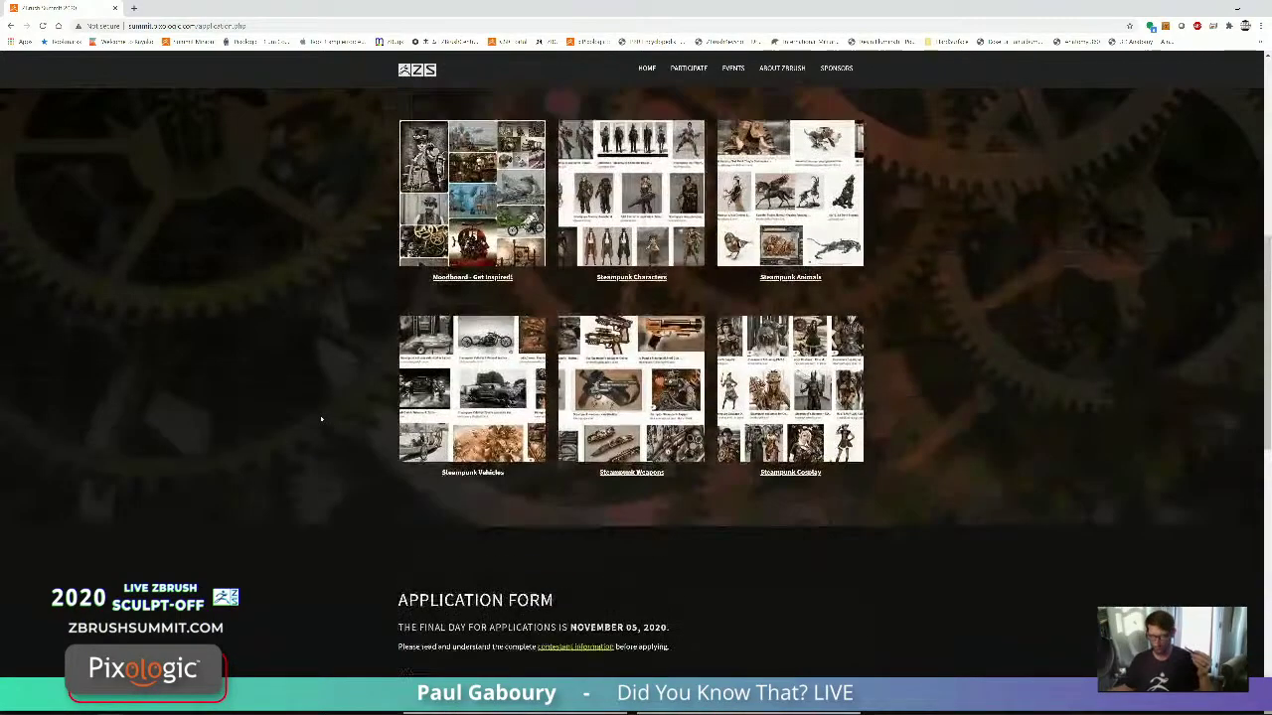
scroll(324, 417, "up", 1)
scroll(324, 417, "down", 1)
scroll(328, 411, "up", 2)
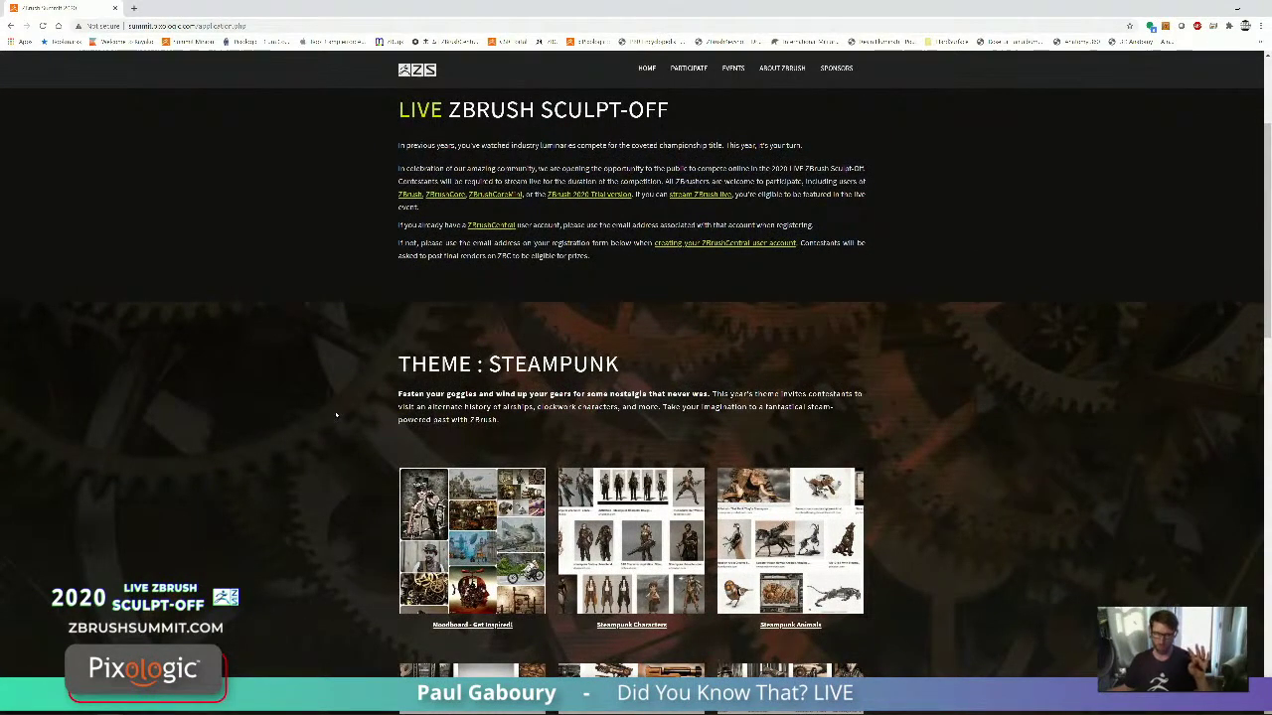
scroll(335, 412, "down", 1)
scroll(335, 416, "up", 4)
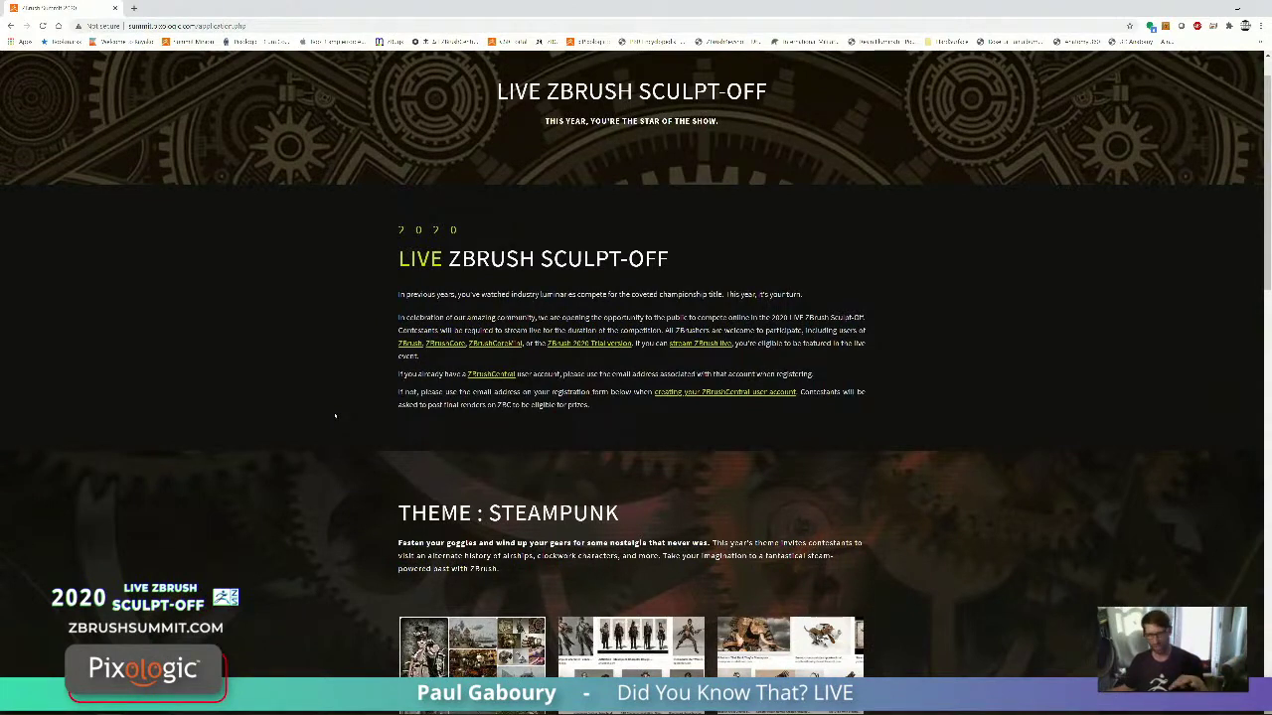
scroll(330, 425, "down", 1)
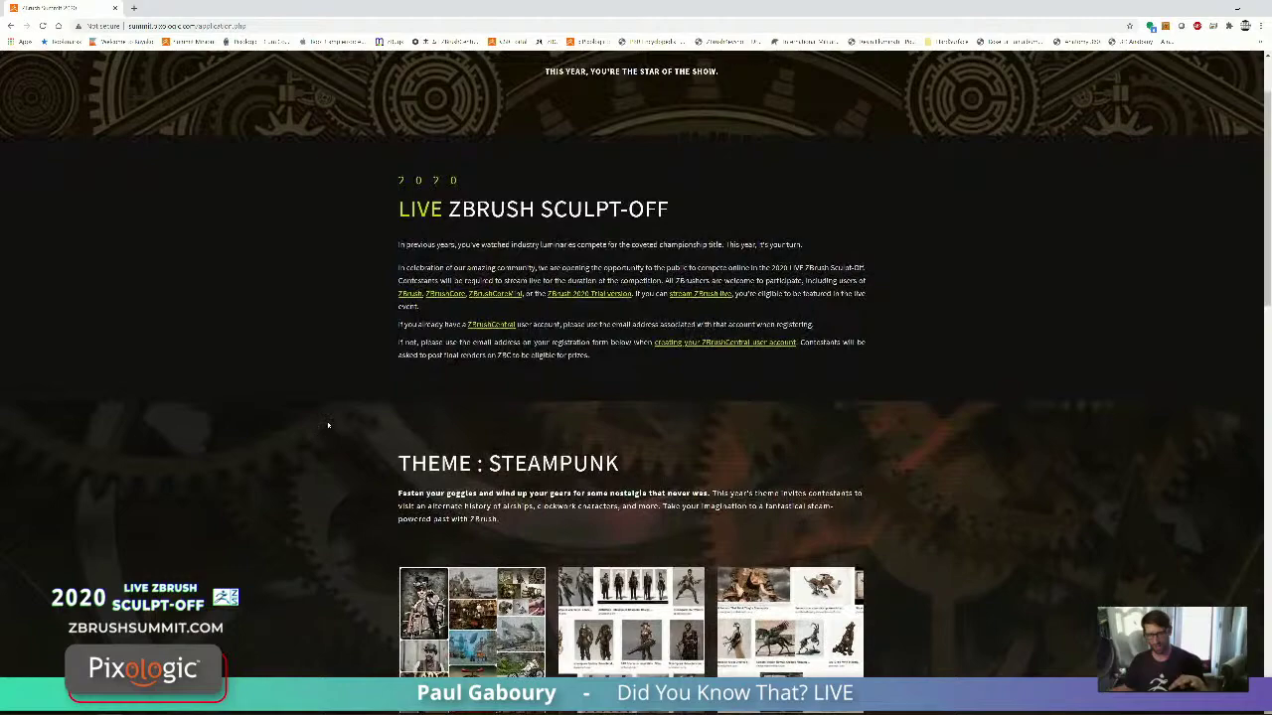
scroll(323, 424, "down", 3)
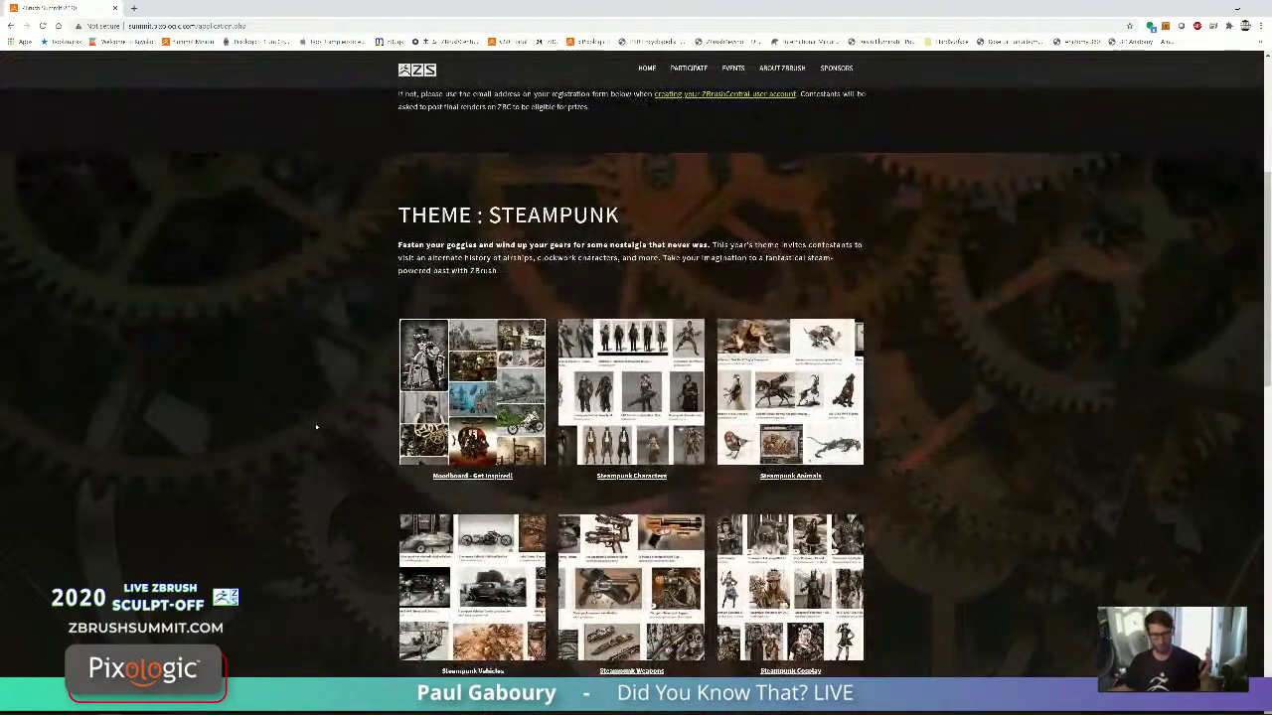
scroll(316, 424, "up", 1)
scroll(316, 425, "up", 3)
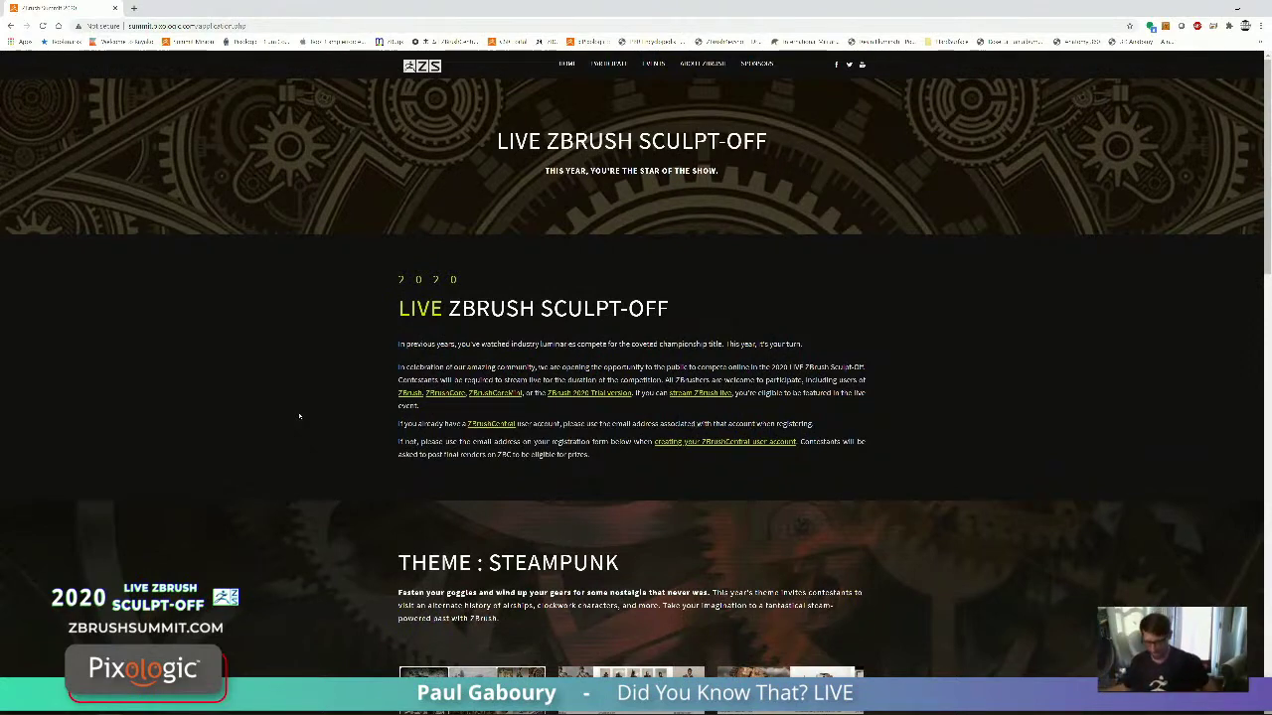
Step: Look through the whole Sculpt-Off page once more, from the theme boards to the application form and judges
scroll(289, 437, "down", 4)
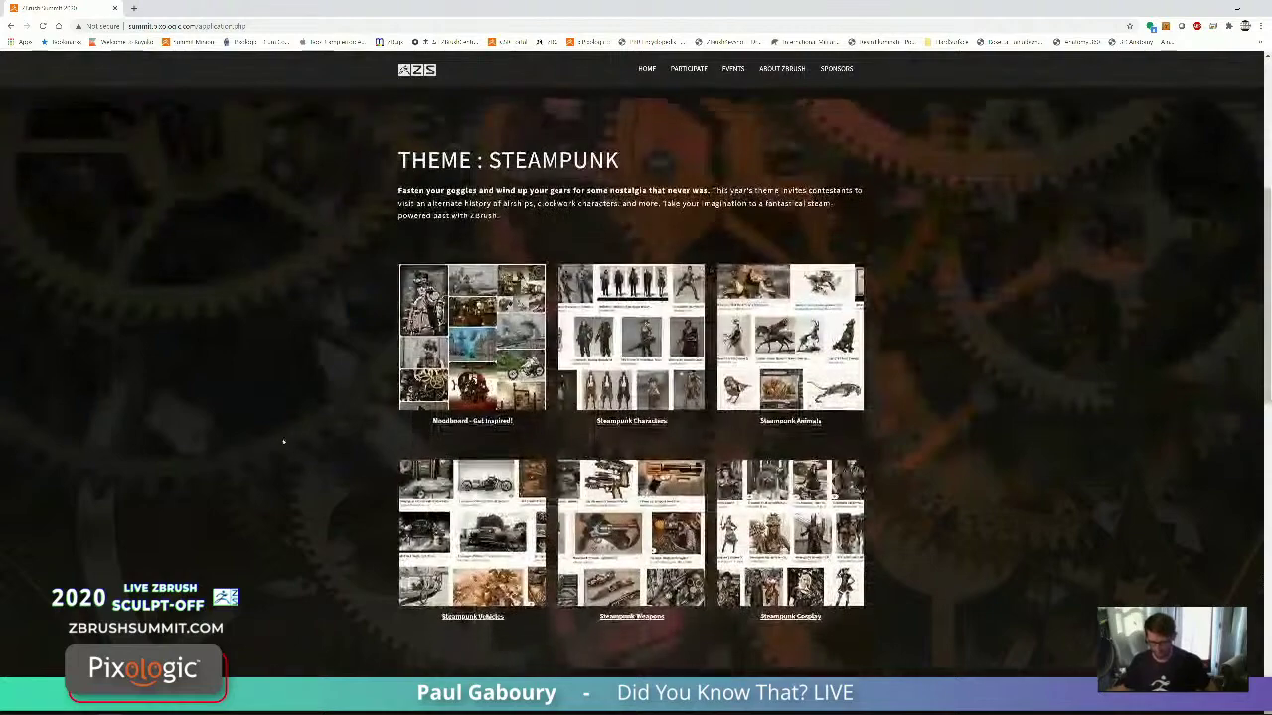
scroll(275, 440, "down", 6)
scroll(257, 463, "up", 3)
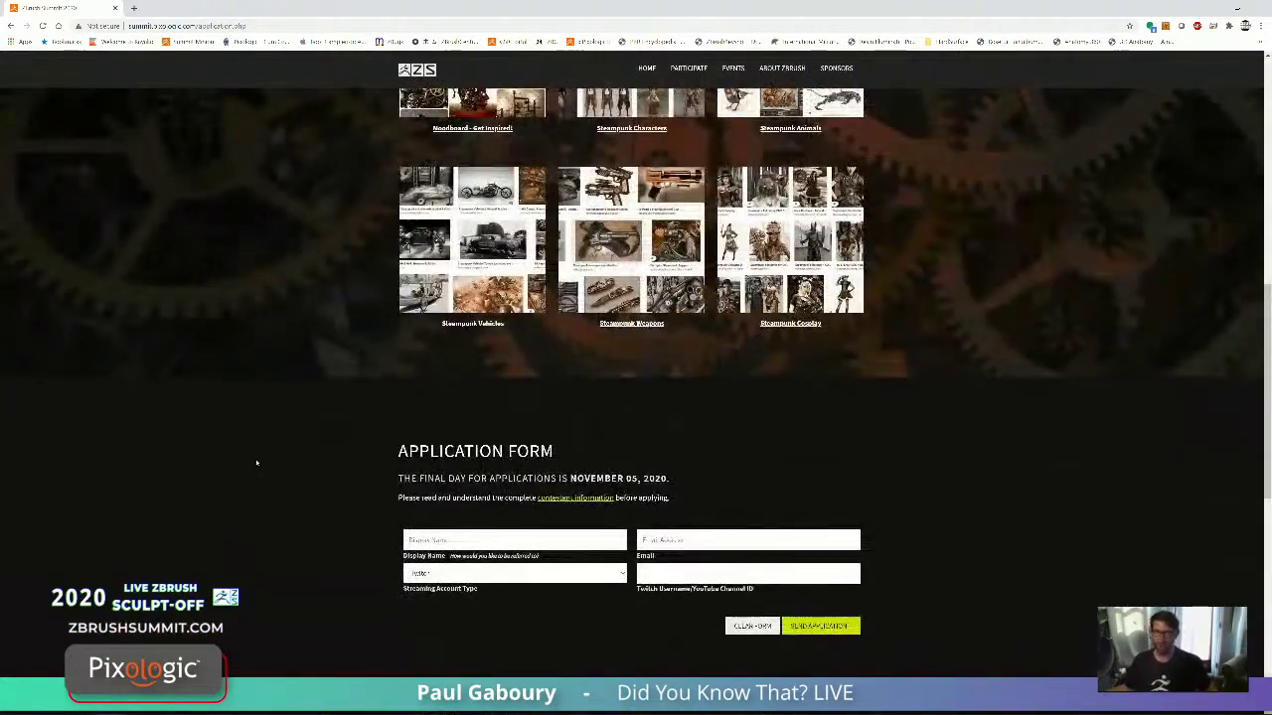
scroll(256, 466, "down", 4)
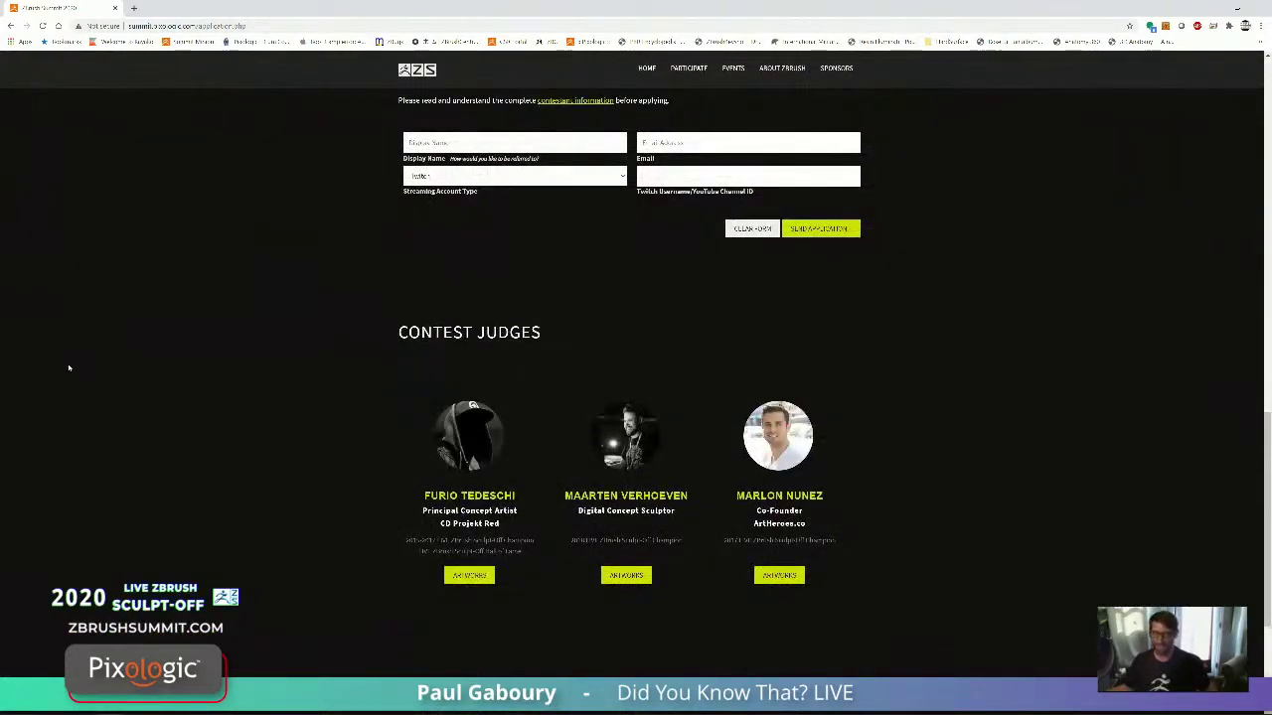
scroll(162, 363, "up", 10)
scroll(310, 377, "up", 3)
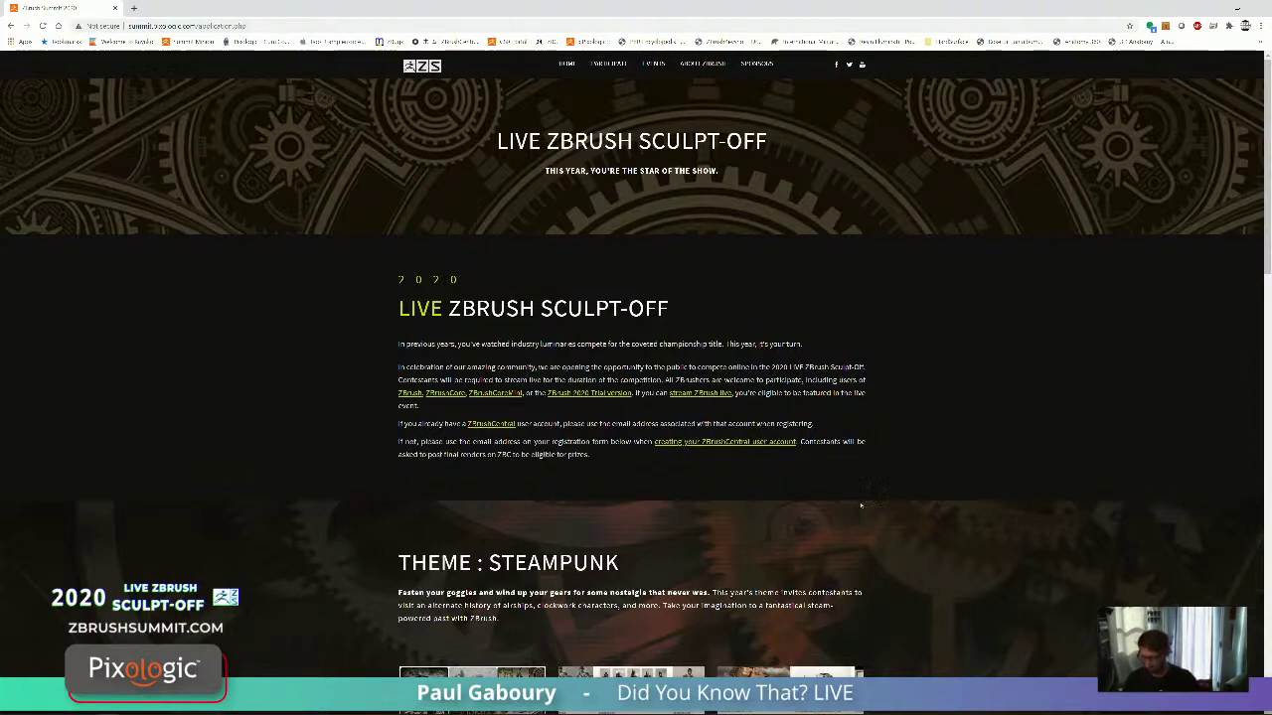
scroll(820, 475, "down", 5)
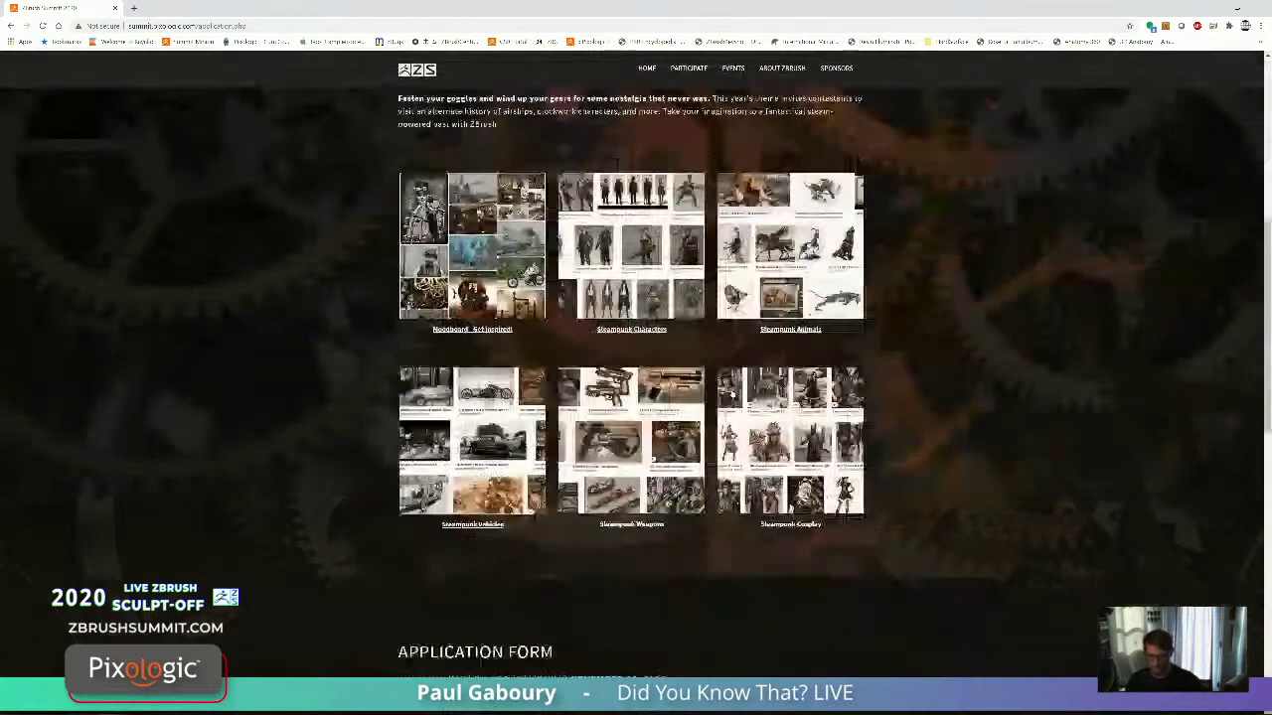
scroll(819, 475, "up", 5)
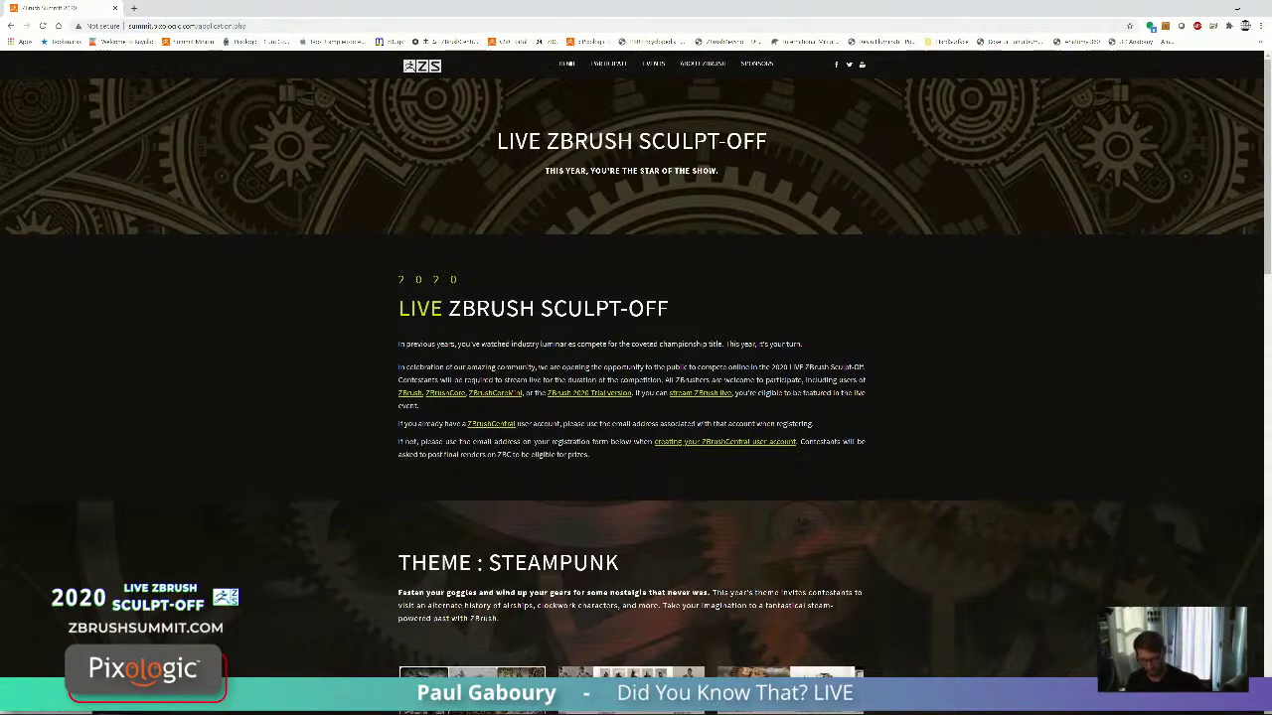
Step: Return to the ZBrush Summit home page and switch to ZBrush
left_click(568, 65)
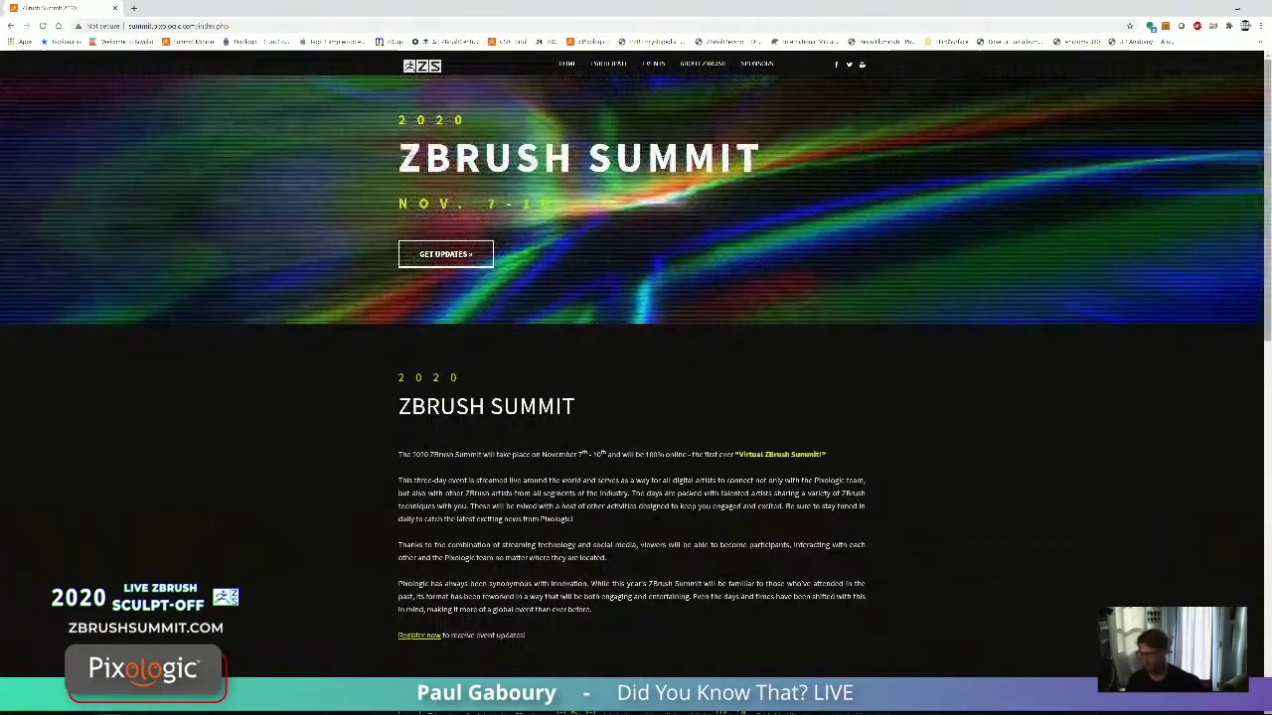
left_click(1217, 7)
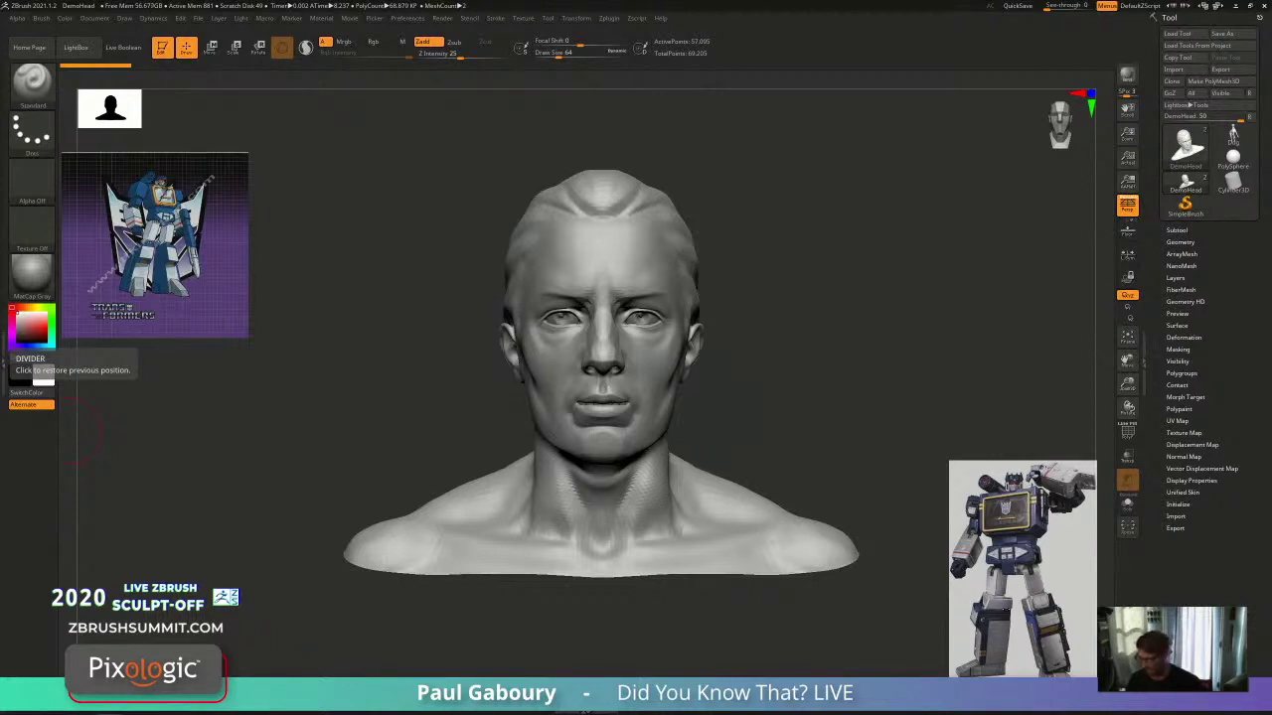
Step: Enlarge the cartoon Transformers reference in Spotlight until it overlaps the bust's face, and place the dial over the robot's chest
key("z")
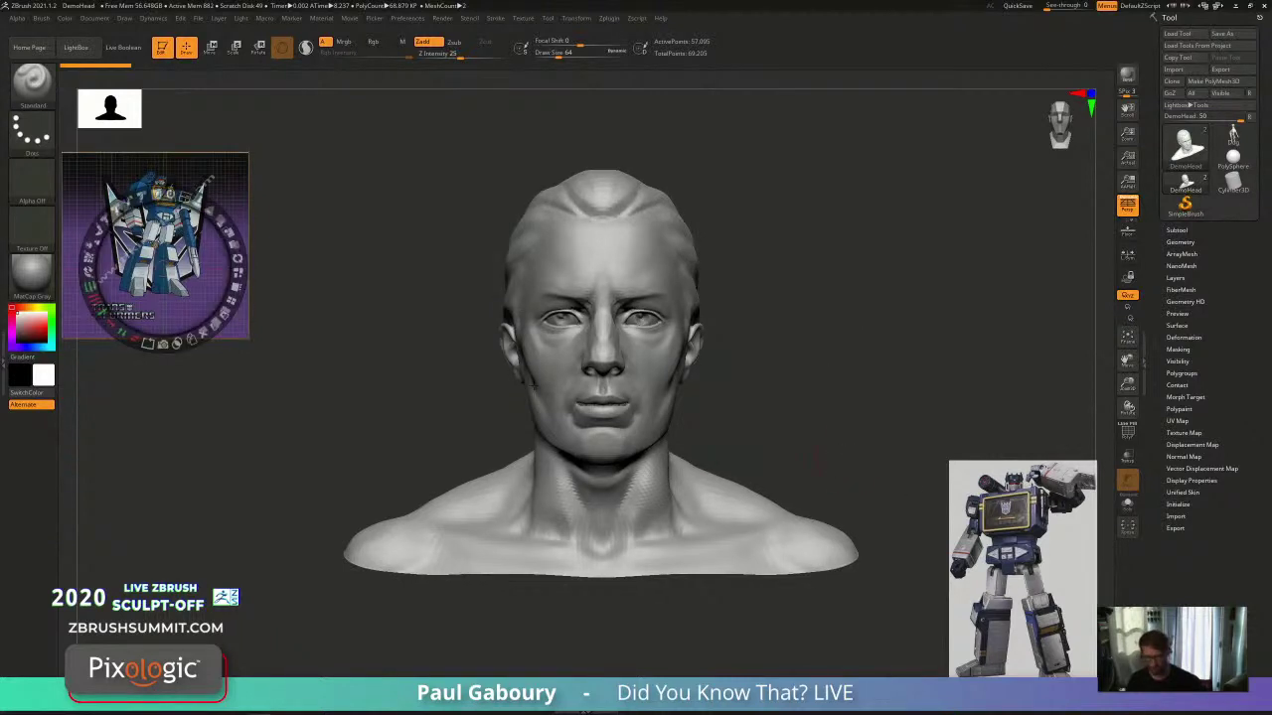
left_click_drag(185, 197, 238, 261)
left_click_drag(314, 175, 140, 405)
left_click_drag(271, 455, 283, 604)
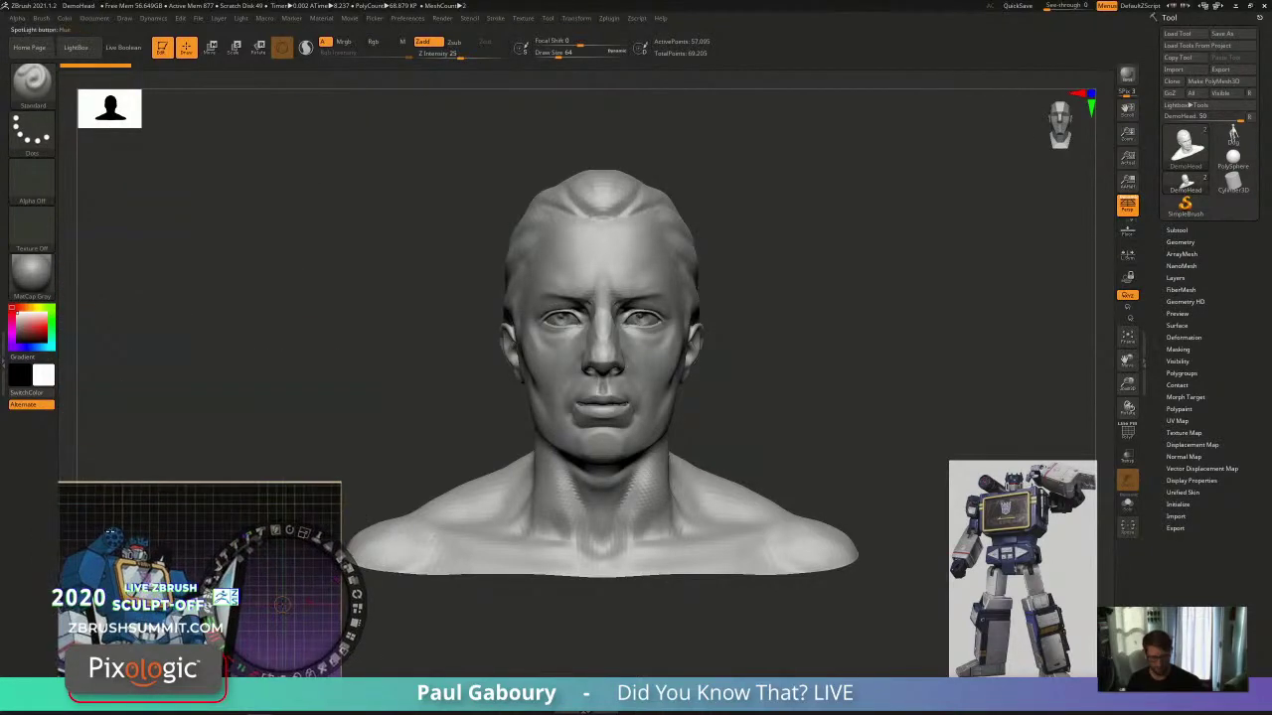
left_click_drag(158, 554, 170, 449)
left_click_drag(181, 375, 244, 431)
left_click_drag(350, 453, 382, 473)
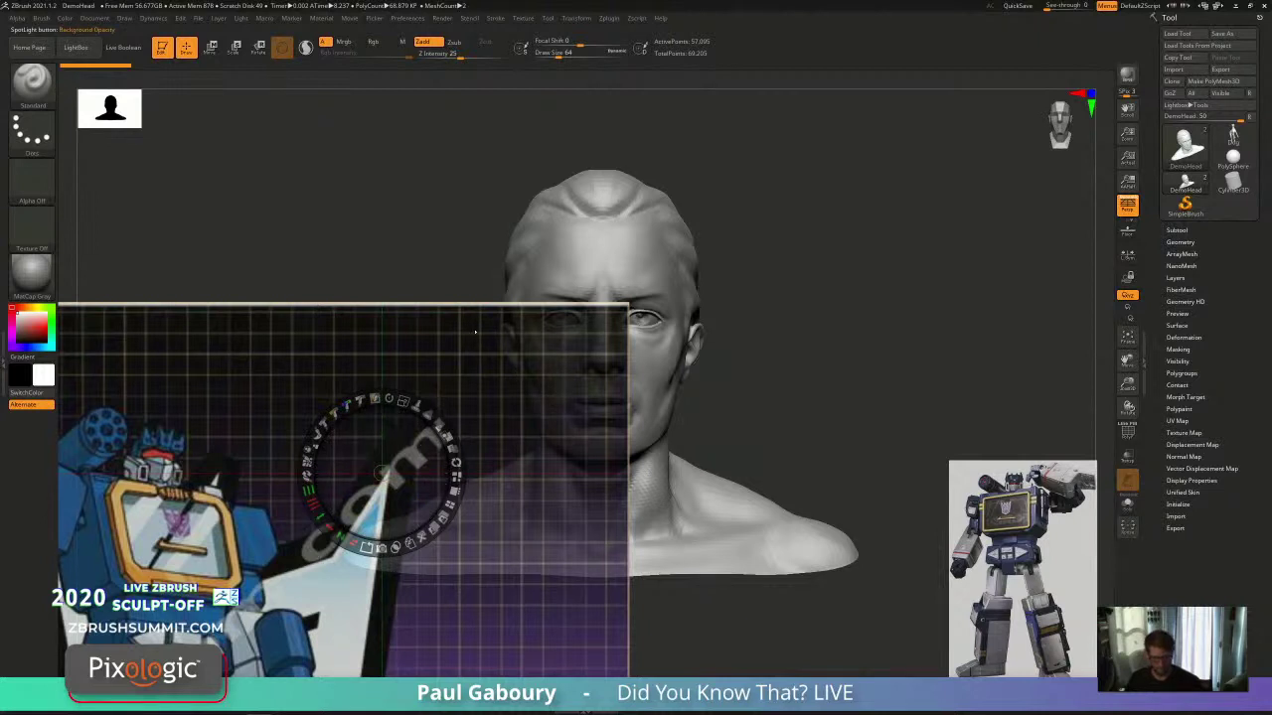
left_click_drag(380, 474, 234, 514)
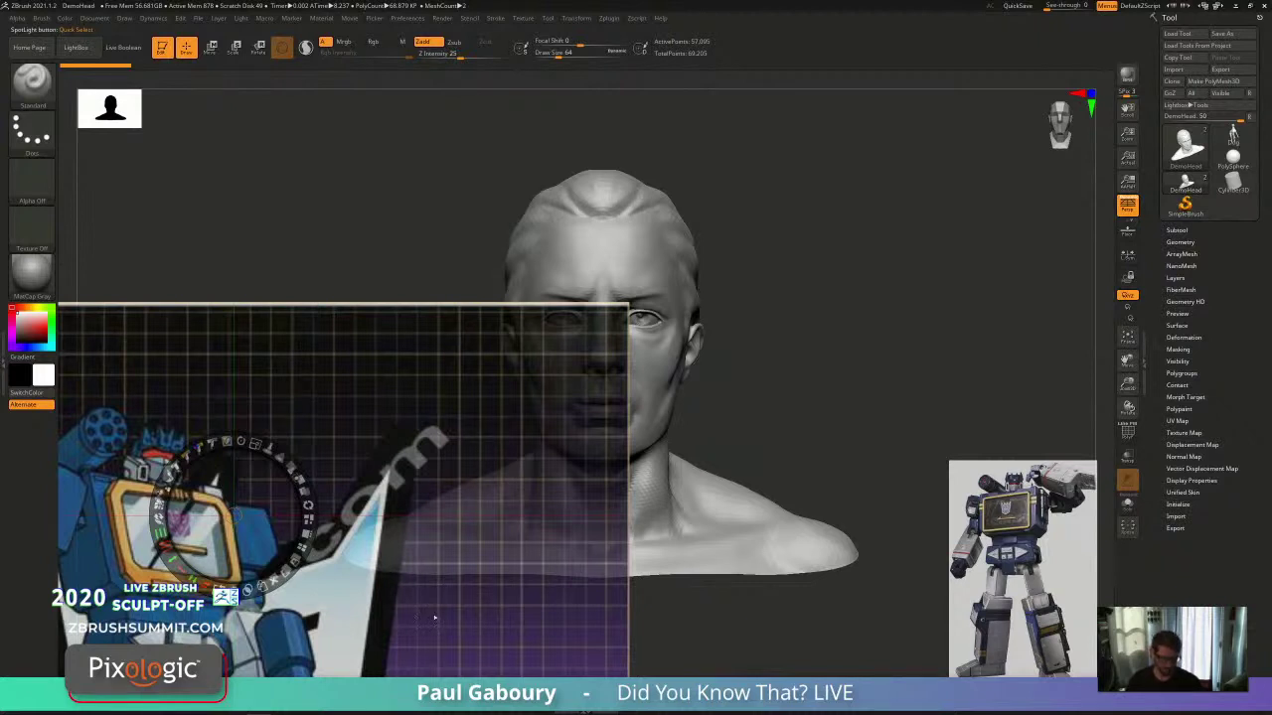
Step: With the Paint brush at draw size 172 and black, paint away the grid background farther out from the cartoon robot
key("b")
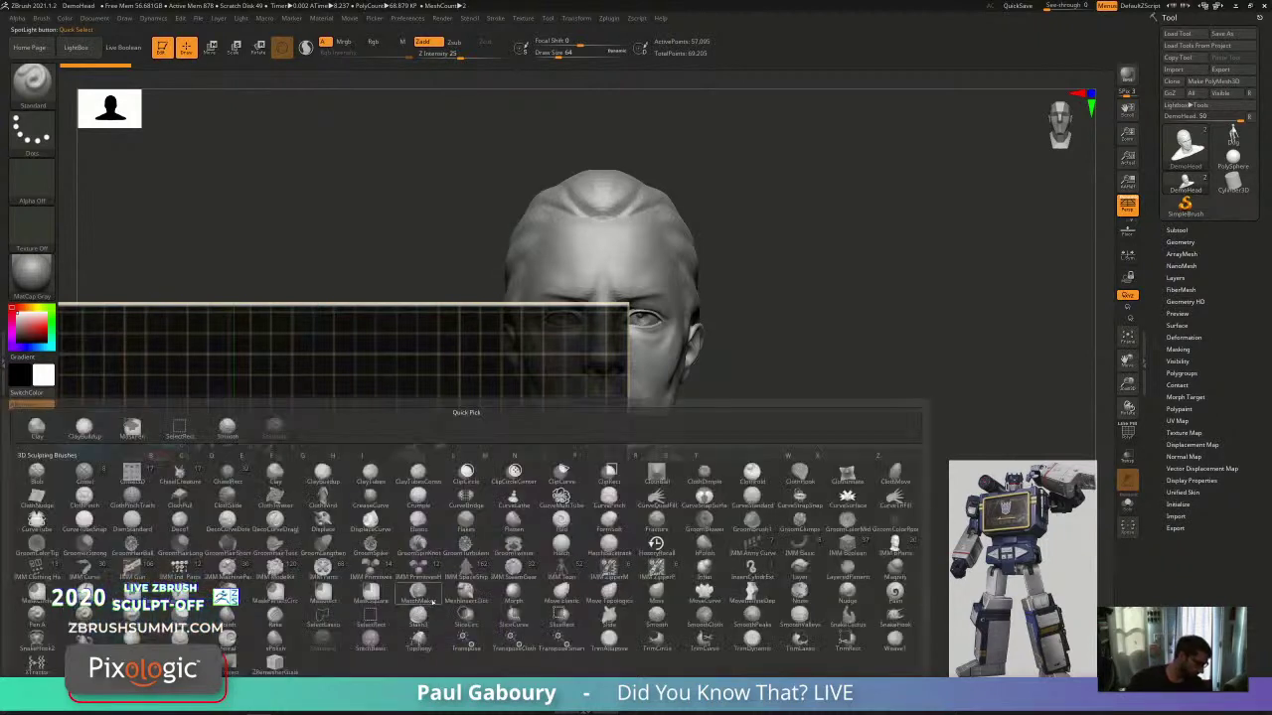
key("p")
key("a")
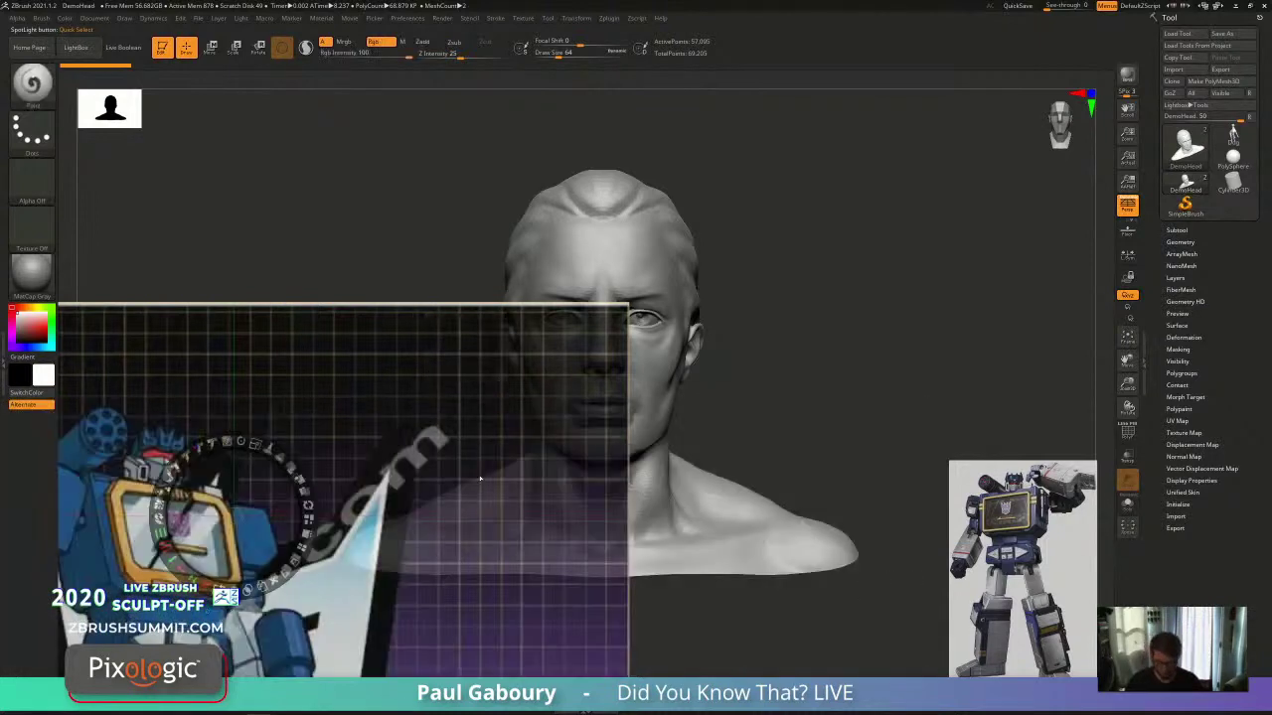
key("s")
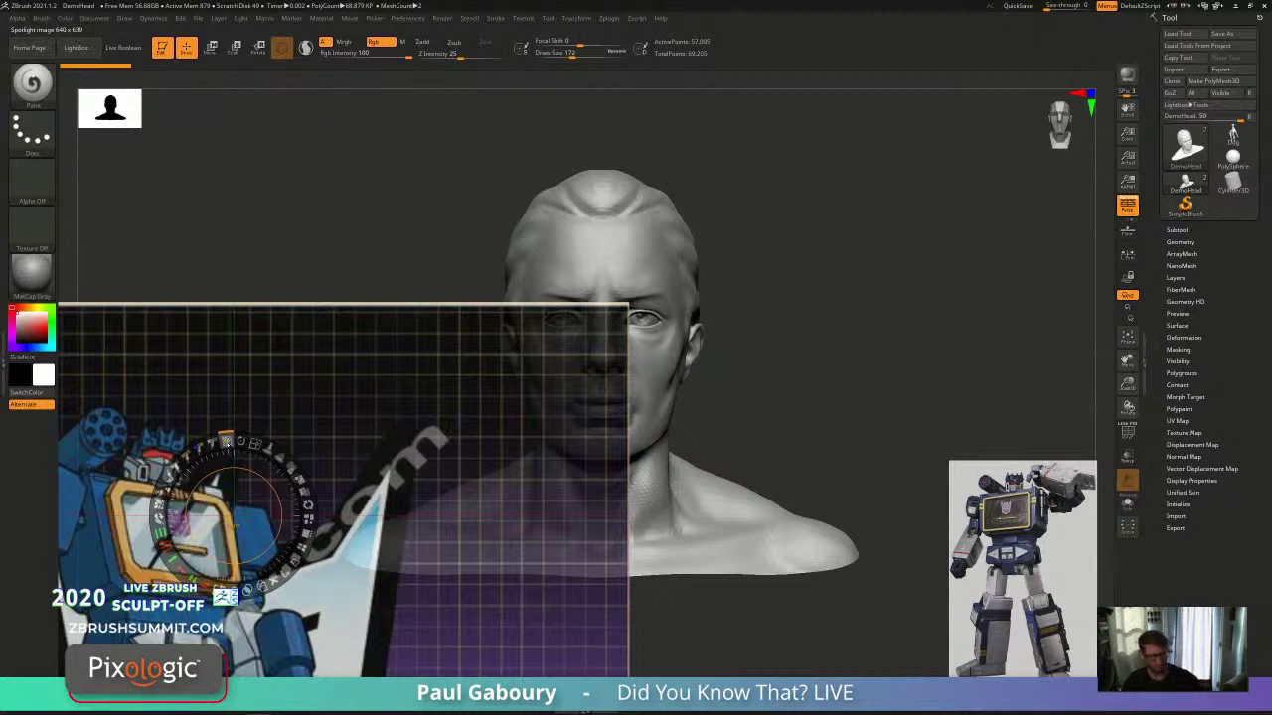
key("v")
mouse_move(498, 485)
left_mouse_down()
mouse_move(498, 499)
mouse_move(497, 420)
mouse_move(537, 467)
mouse_move(428, 497)
mouse_move(337, 417)
mouse_move(308, 557)
mouse_move(407, 645)
mouse_move(557, 636)
mouse_move(621, 651)
mouse_move(601, 664)
left_mouse_up()
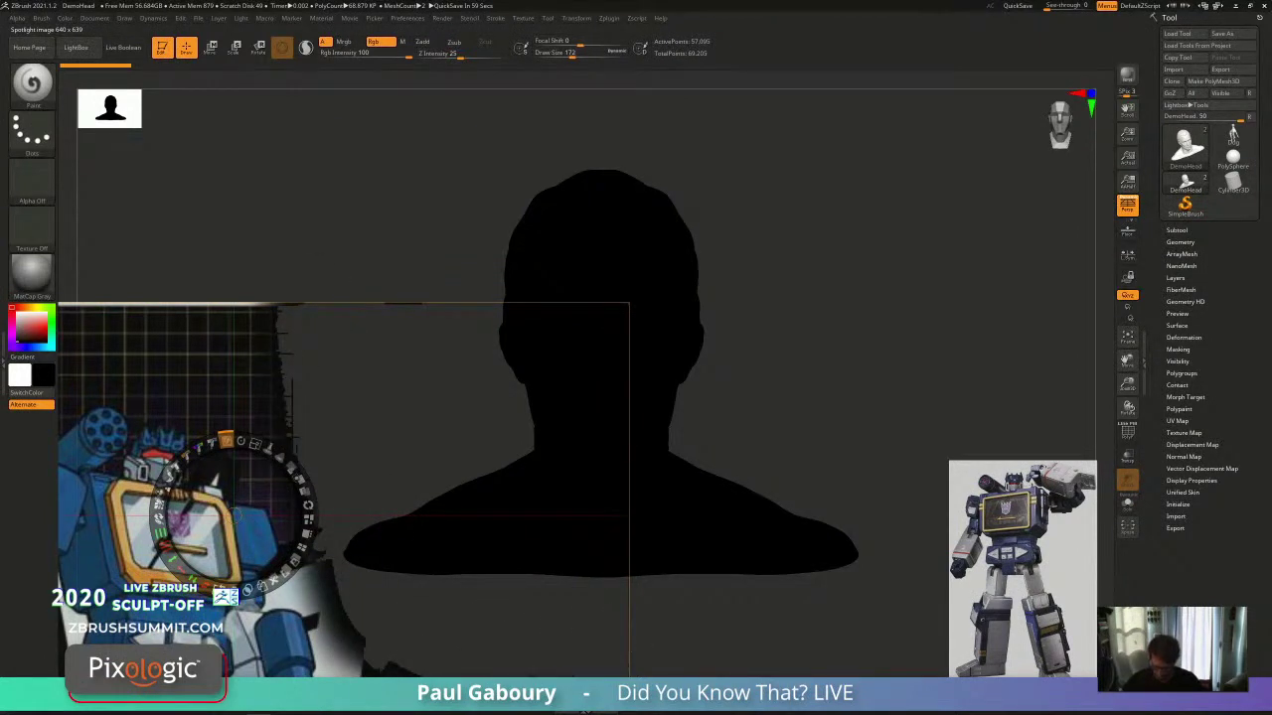
Step: Reduce the draw size to 104 and paint away more background closer around the cartoon robot's head and arm
left_click_drag(501, 648, 494, 650)
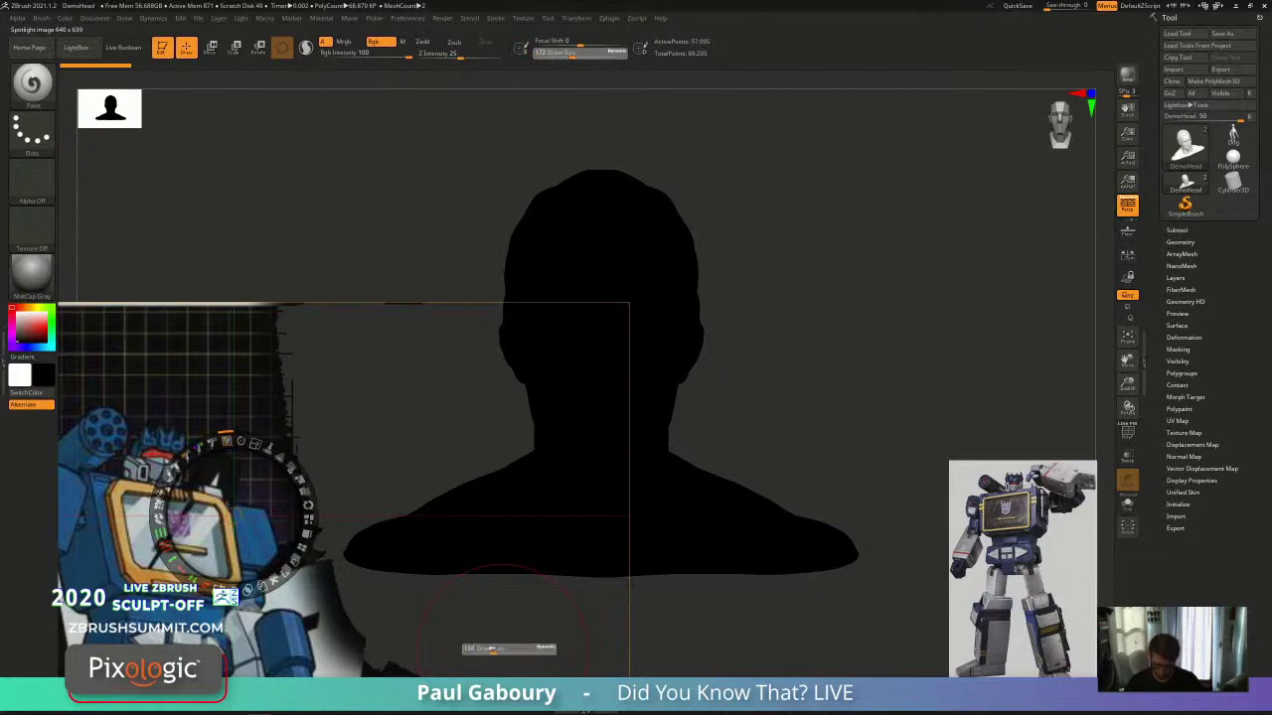
mouse_move(338, 442)
left_mouse_down()
mouse_move(274, 294)
mouse_move(62, 306)
mouse_move(232, 292)
left_mouse_up()
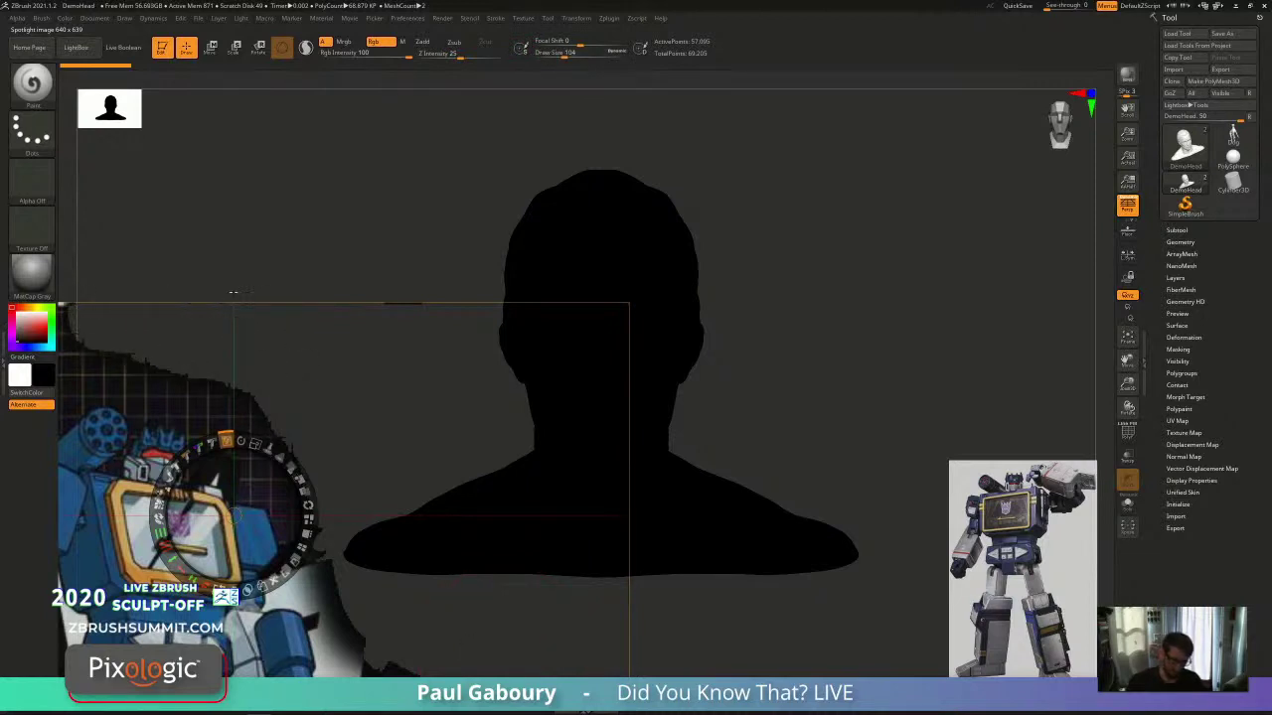
mouse_move(375, 589)
left_mouse_down()
mouse_move(341, 579)
mouse_move(408, 681)
mouse_move(333, 568)
mouse_move(310, 436)
mouse_move(213, 370)
mouse_move(114, 368)
mouse_move(72, 343)
mouse_move(68, 310)
mouse_move(60, 363)
left_mouse_up()
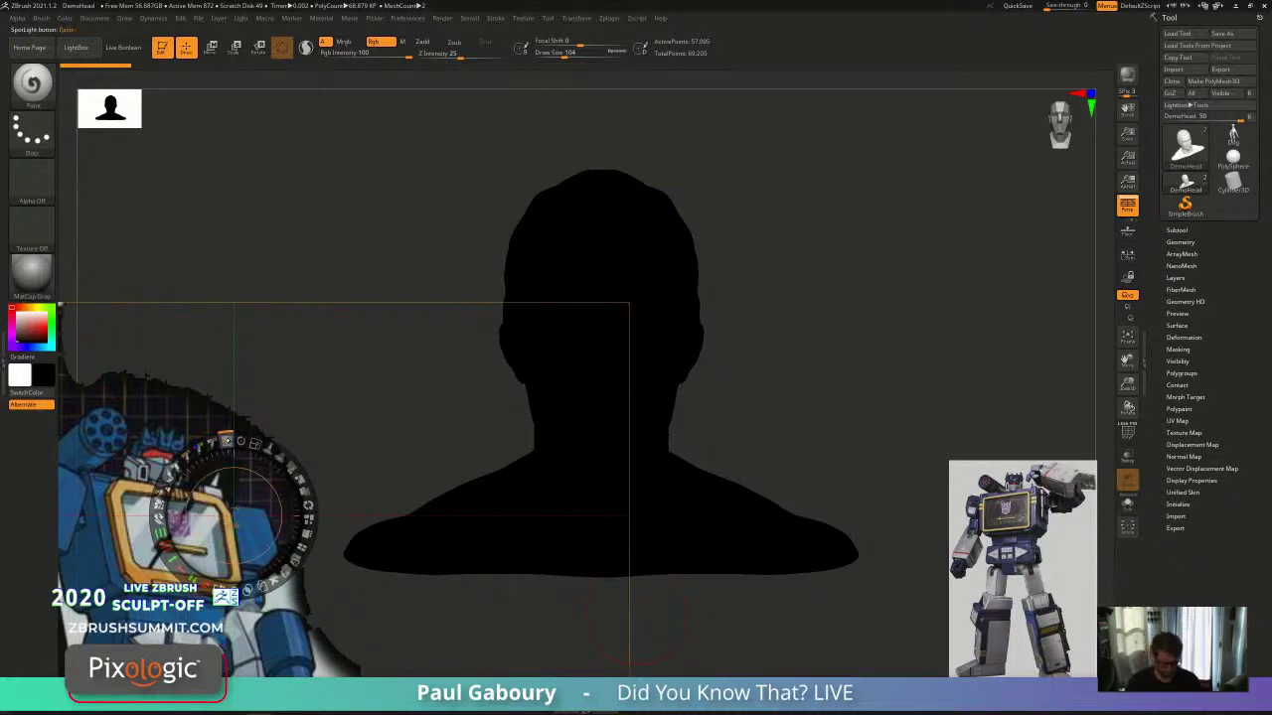
Step: Enlarge the second robot reference until its head and cannon fill the corner, then restore white and shift the bust slightly
left_click(1024, 568)
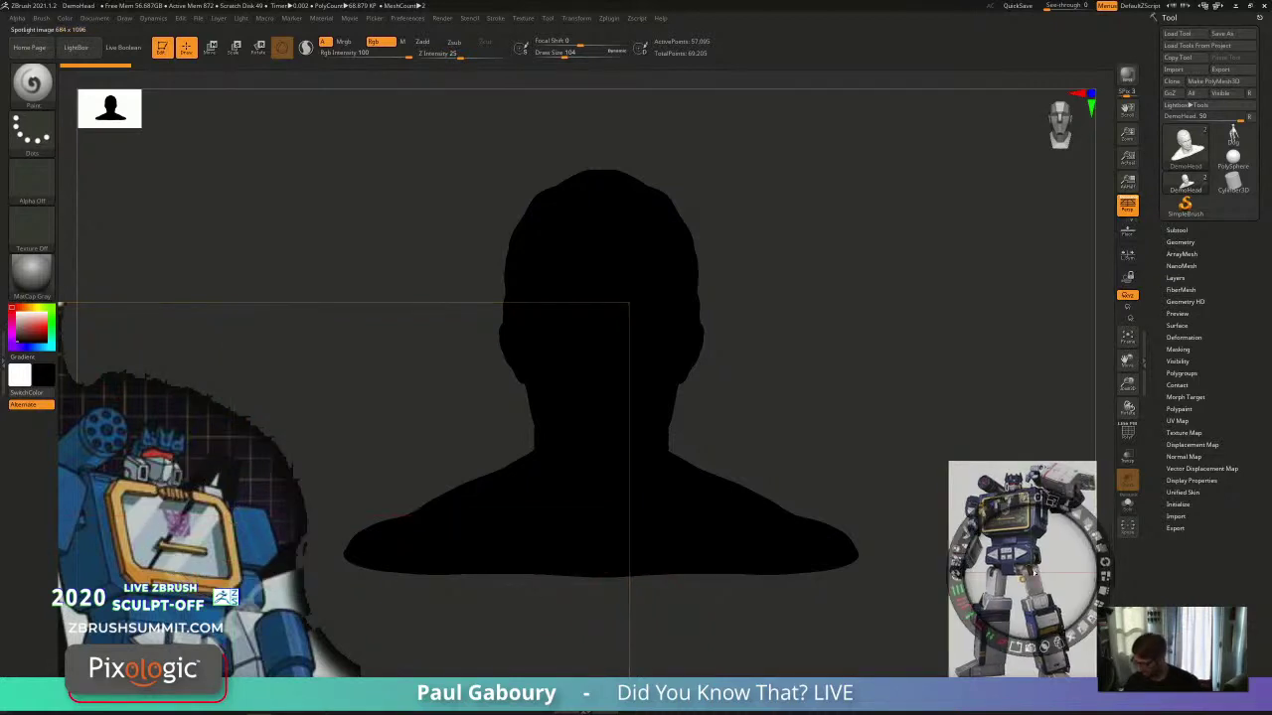
left_click_drag(1044, 508, 1010, 504)
left_click_drag(1029, 427, 1026, 659)
key("z")
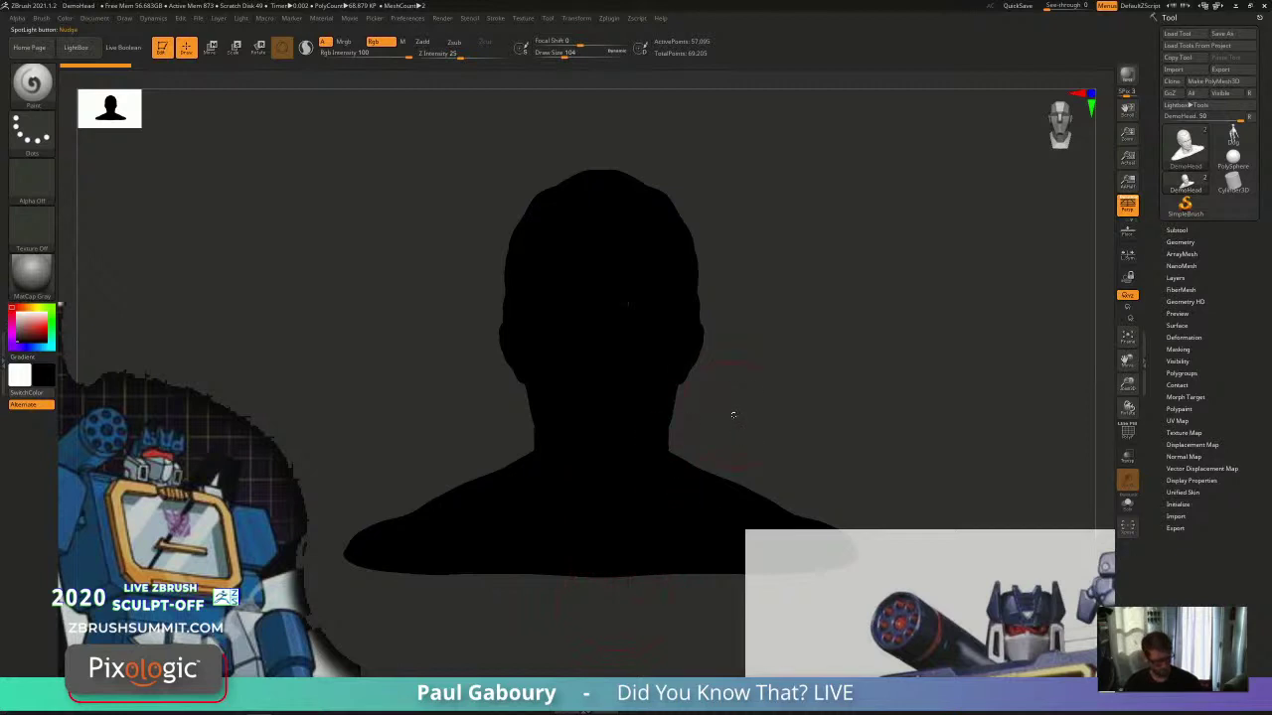
key("v")
left_click_drag(735, 428, 714, 400, "alt")
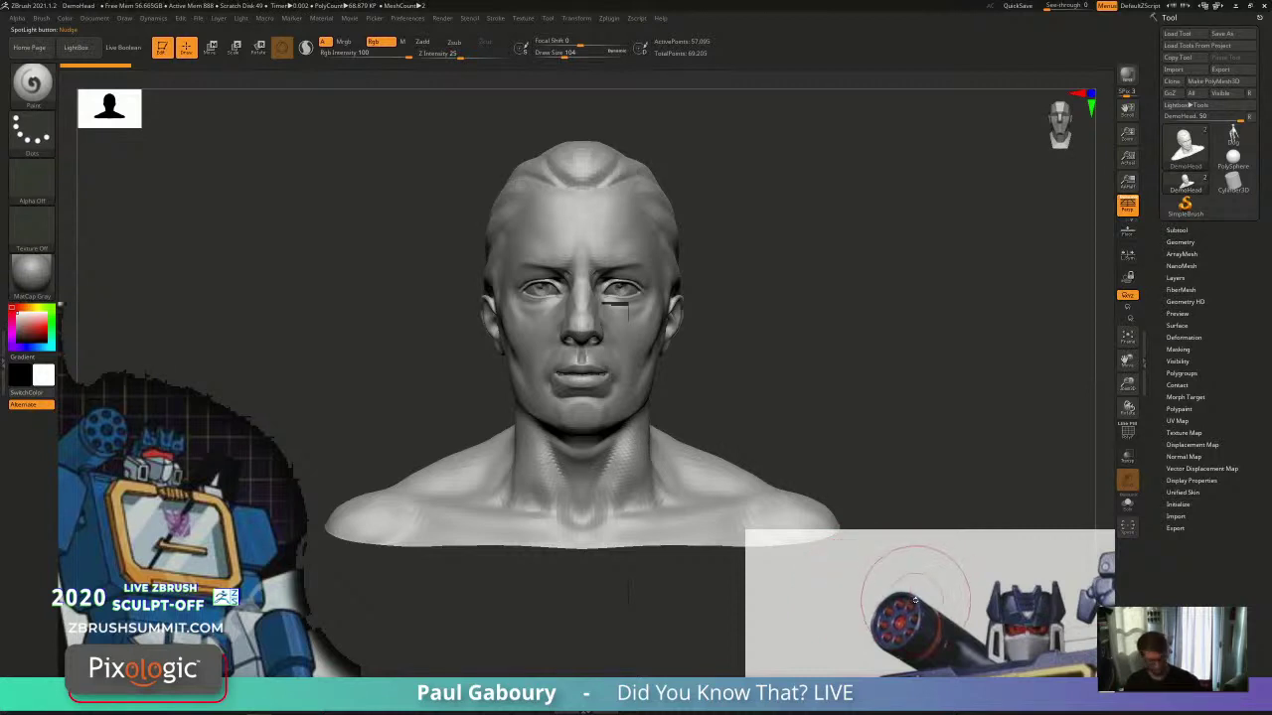
Step: Place the Spotlight dial on the enlarged robot's head and start painting away the reference's pale background in black
key("z")
left_click(1013, 550)
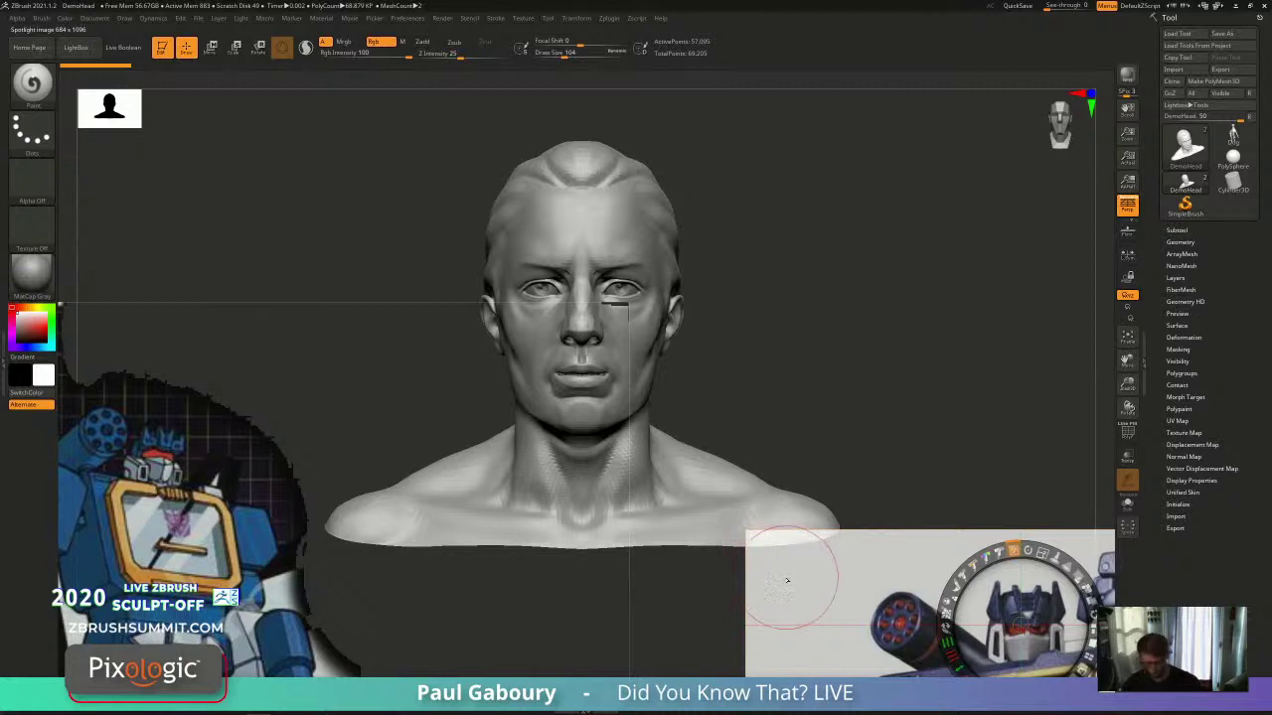
key("v")
left_click_drag(777, 578, 778, 558)
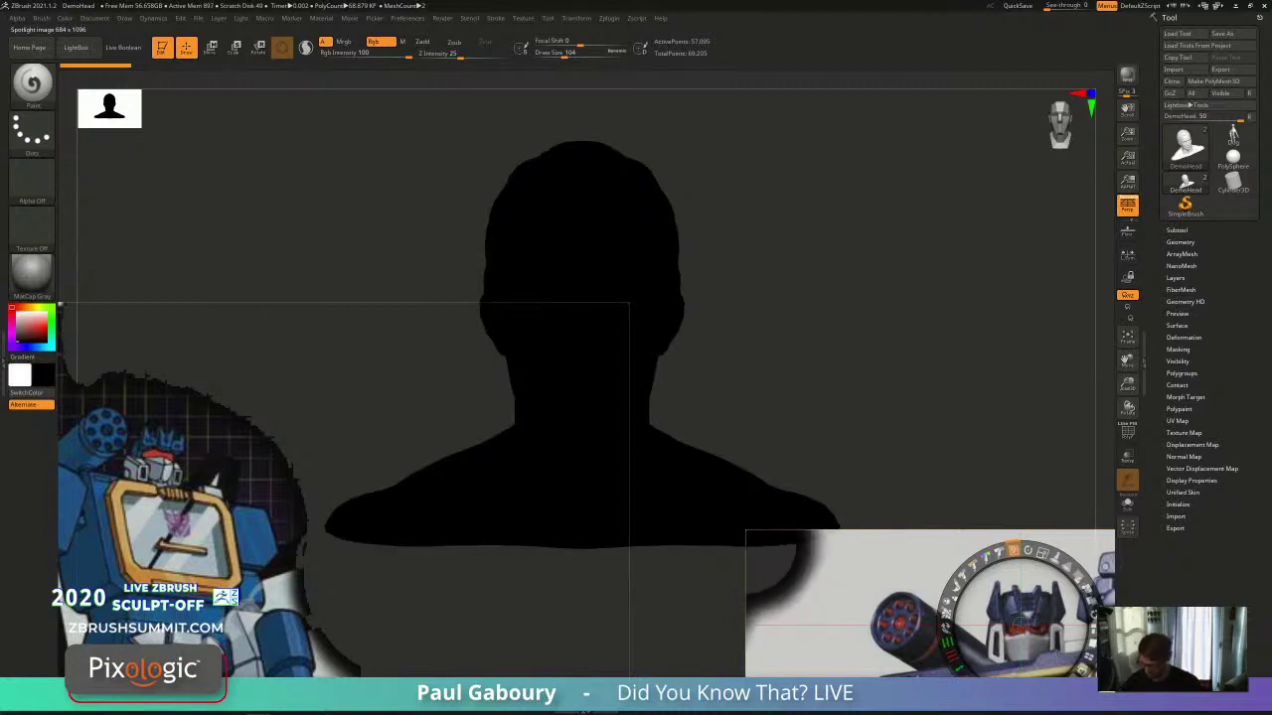
Step: Apply the hard-edged Alpha 58 to the Paint brush, paint away more pale background and move the dial off the robot's head
left_click(32, 182)
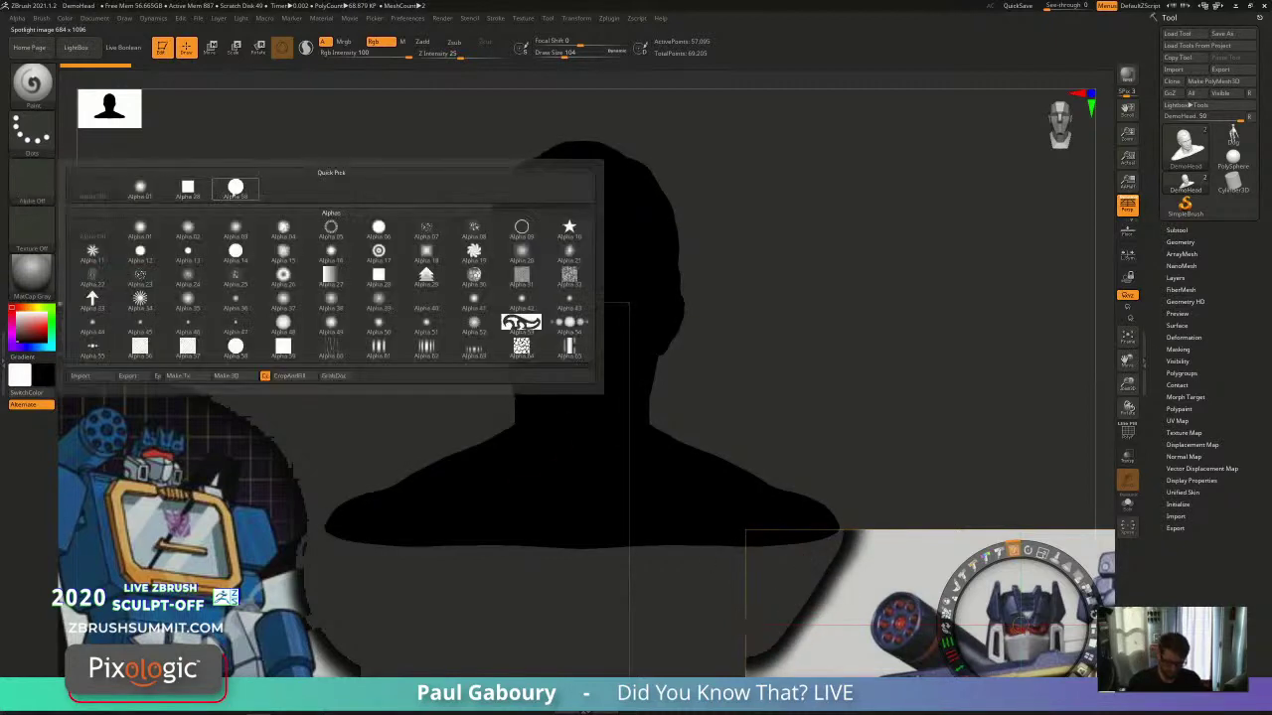
left_click(235, 186)
mouse_move(839, 591)
left_mouse_down()
mouse_move(830, 646)
mouse_move(766, 641)
mouse_move(867, 530)
mouse_move(831, 556)
mouse_move(942, 517)
mouse_move(868, 590)
mouse_move(854, 636)
mouse_move(924, 636)
mouse_move(838, 660)
mouse_move(932, 558)
mouse_move(899, 673)
left_mouse_up()
left_click_drag(1021, 624, 918, 397)
Step: Reduce the draw size to 41 and paint away the remaining background close around the second robot's head
key("s")
left_click_drag(887, 600, 876, 600)
key("s")
mouse_move(993, 556)
left_mouse_down()
mouse_move(1009, 518)
mouse_move(1061, 549)
mouse_move(1097, 547)
mouse_move(952, 581)
mouse_move(949, 671)
mouse_move(973, 590)
left_mouse_up()
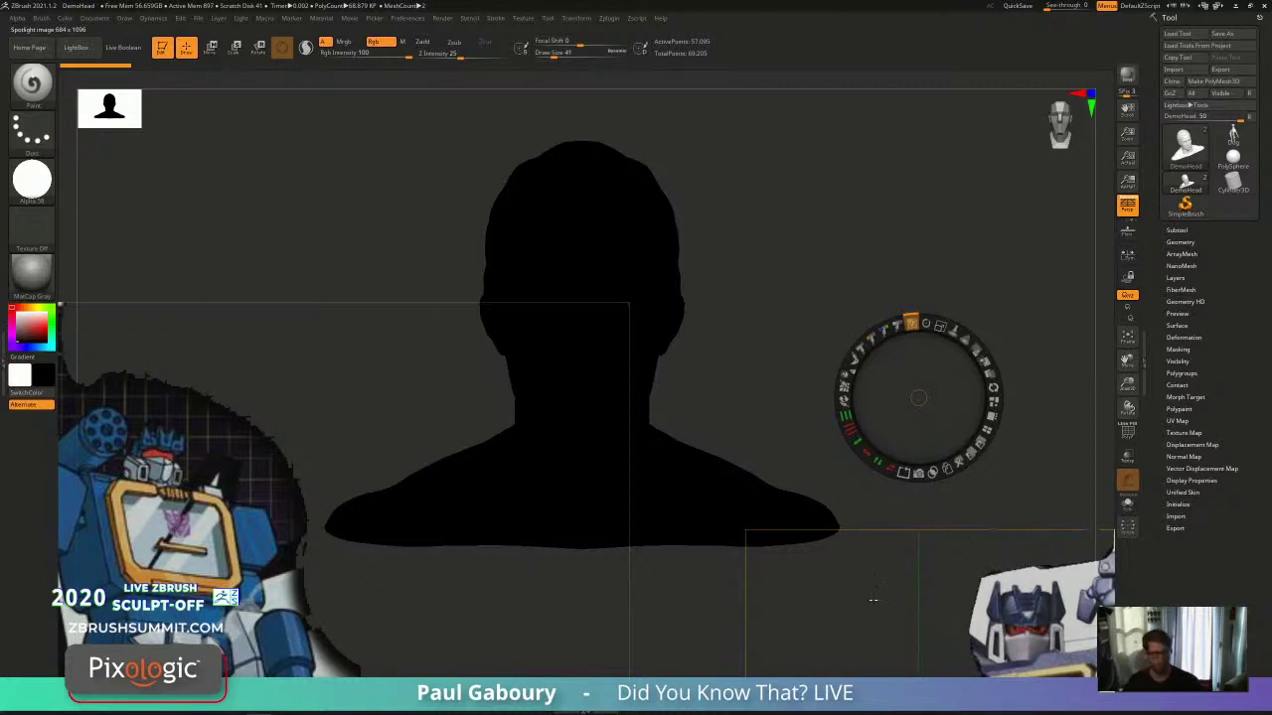
Step: Leave Spotlight editing, recentre the bust between the trimmed references and restore white as the main colour
key("shift+z")
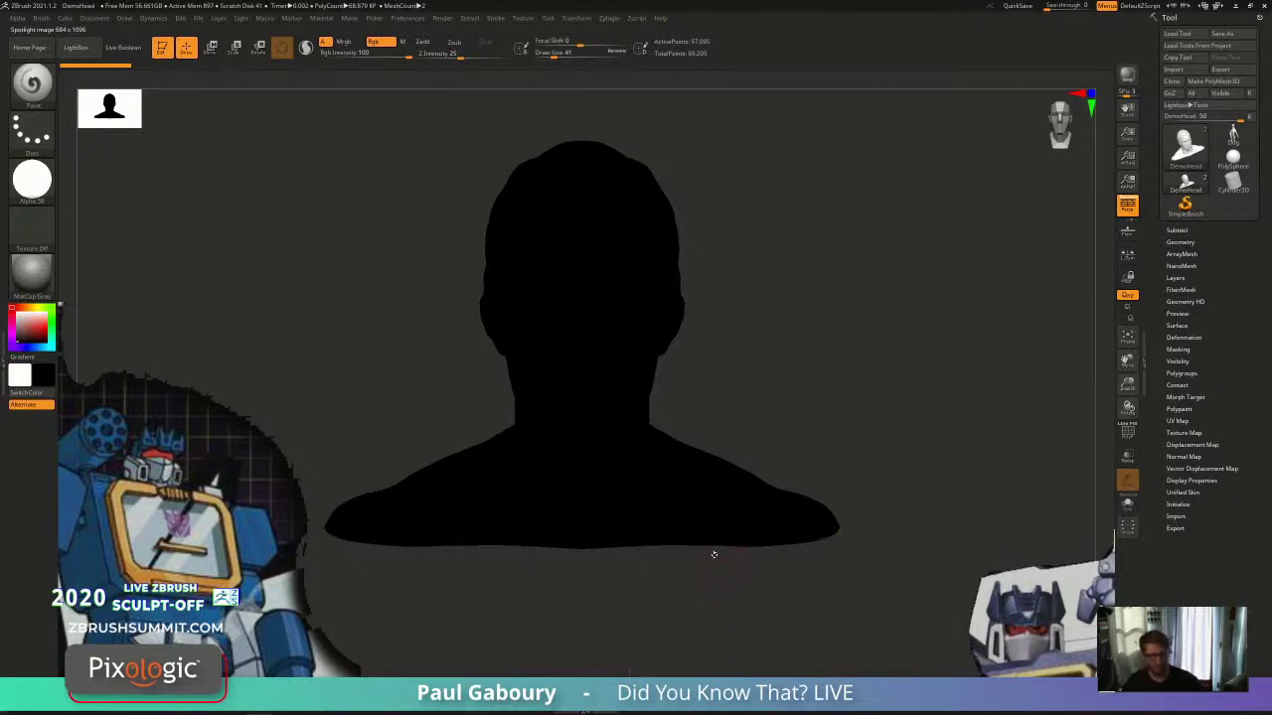
mouse_move(698, 566)
left_mouse_down("alt")
mouse_move(730, 584)
mouse_move(712, 511)
left_mouse_up("alt")
key("v")
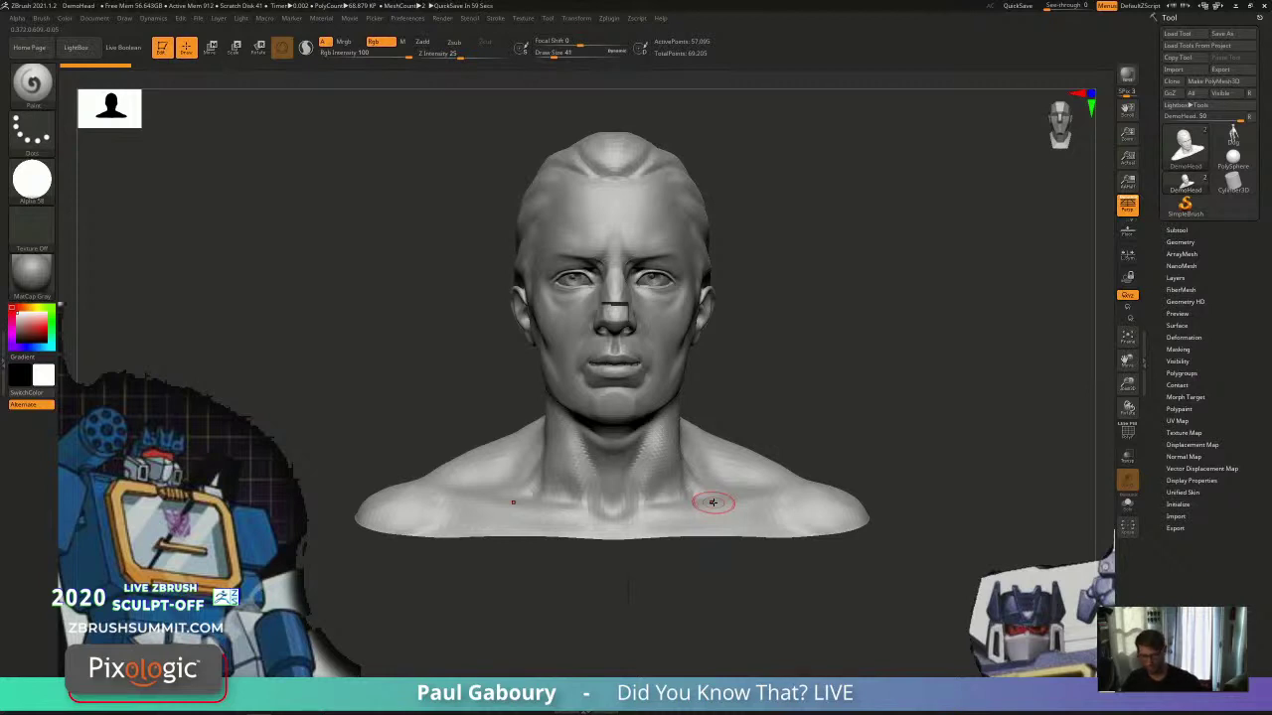
Step: Reopen Spotlight editing and paint away the leftover piece of the cartoon reference over the bust's nose, restoring white and leaving editing
key("z")
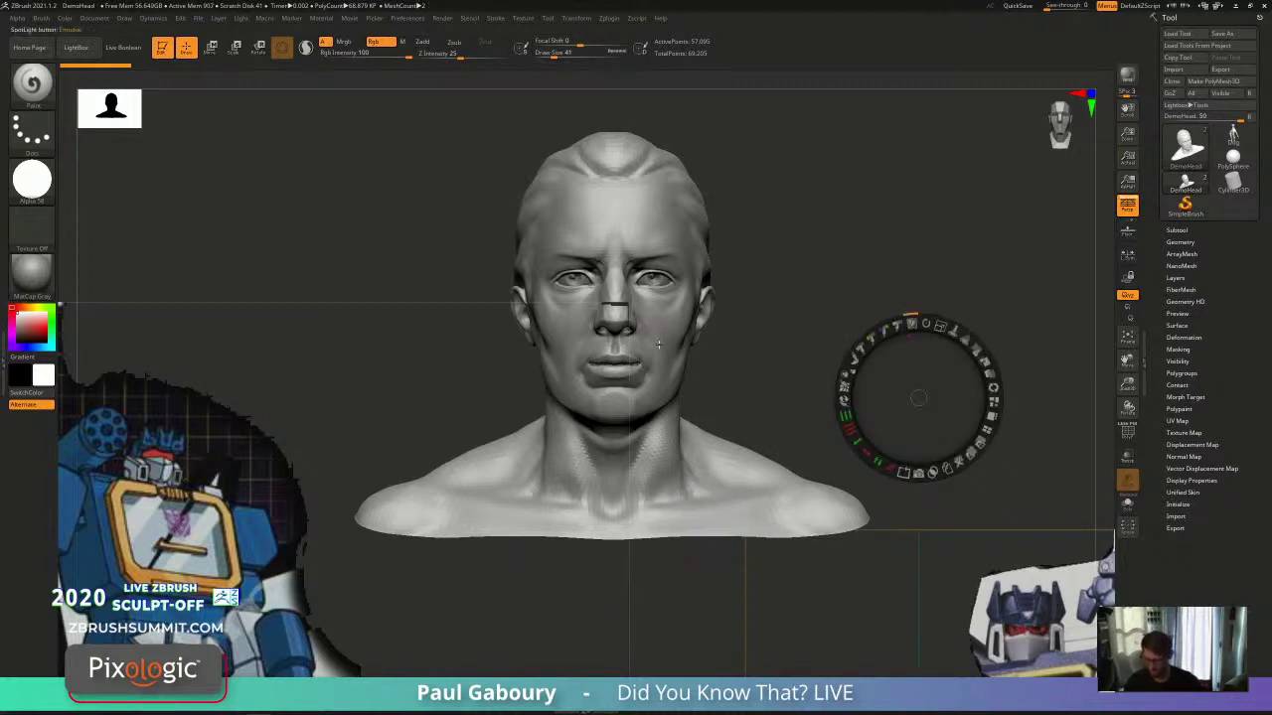
left_click_drag(916, 398, 569, 506)
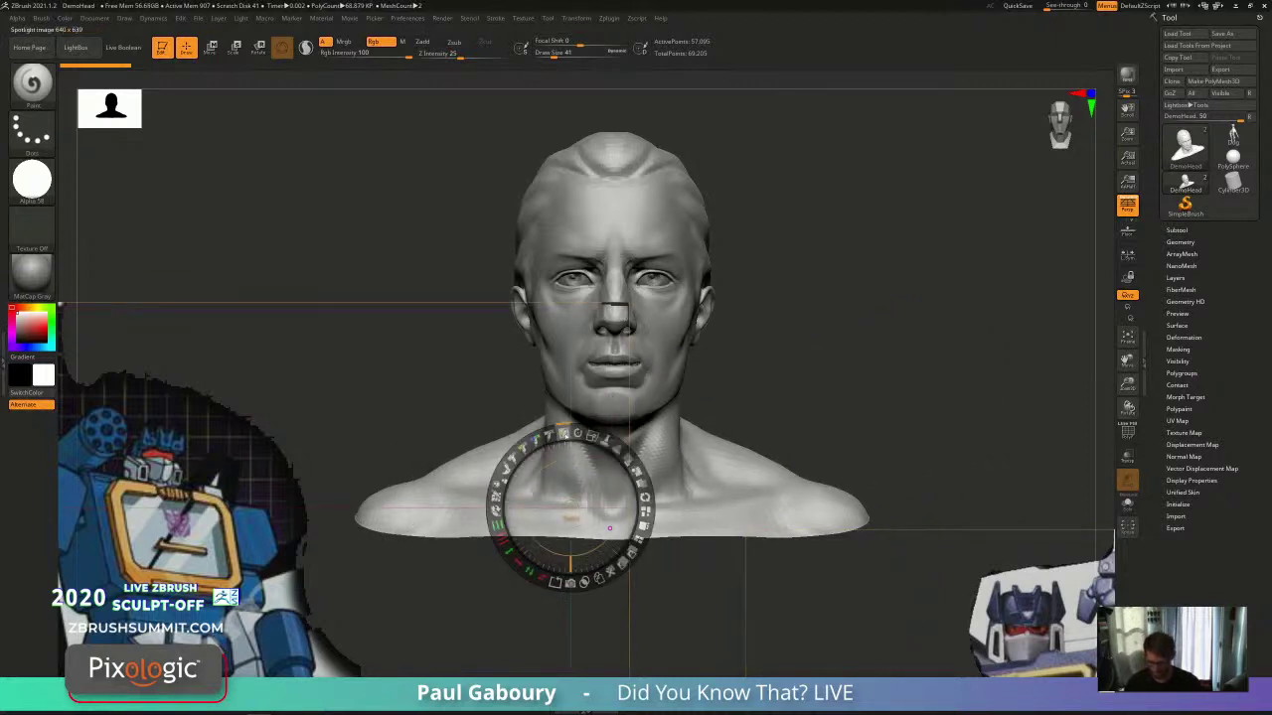
key("v")
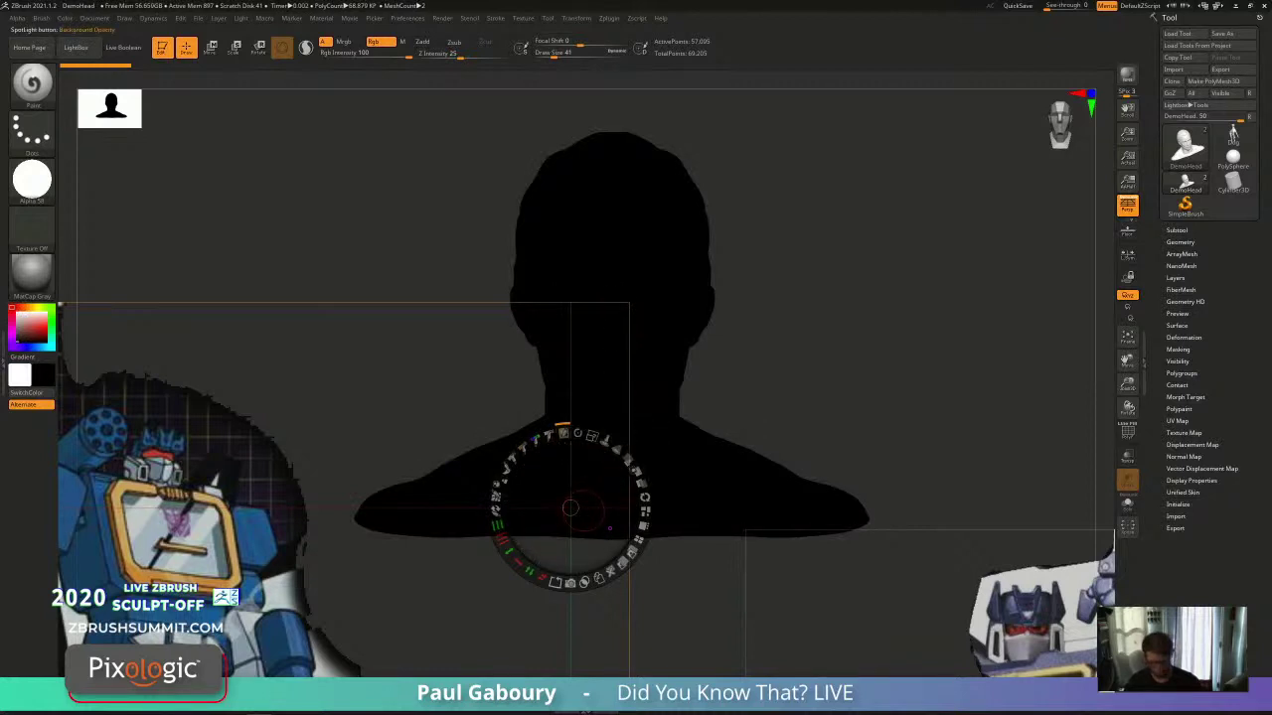
key("v")
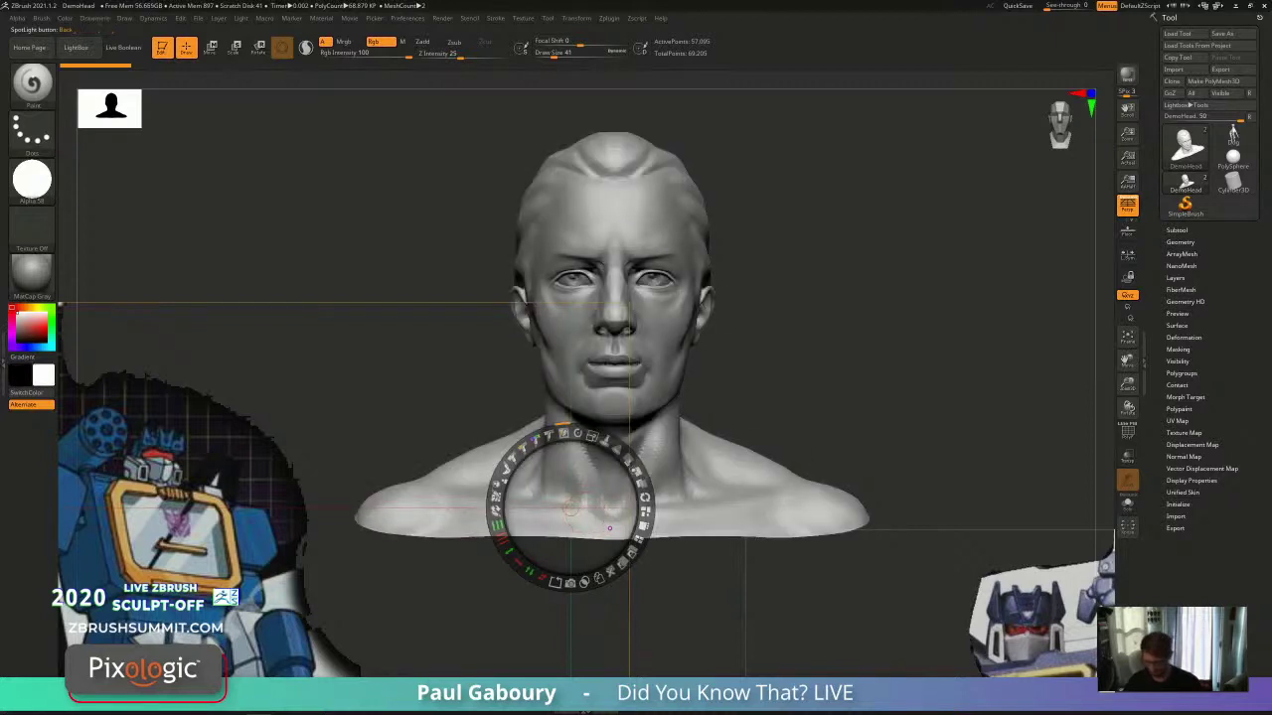
key("z")
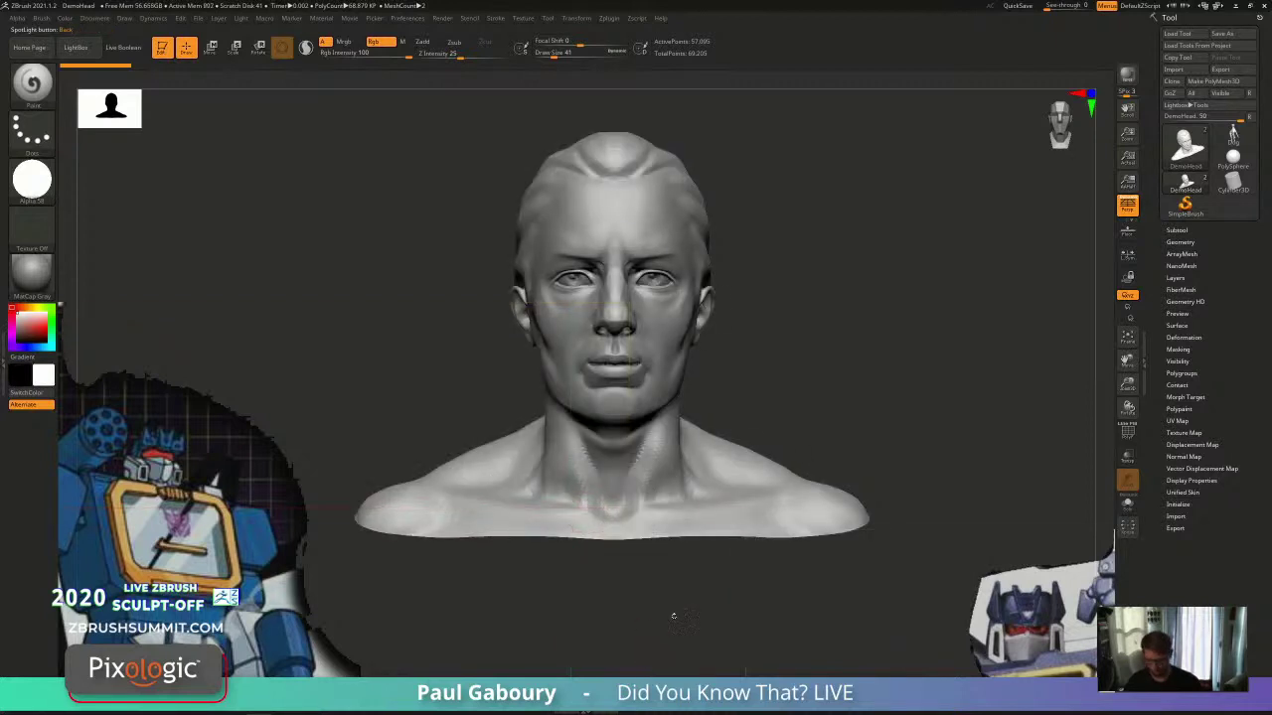
Step: Move the bust aside, place the Spotlight dial on the empty area of the cartoon reference and turn off Spotlight painting
left_click_drag(794, 404, 1019, 253)
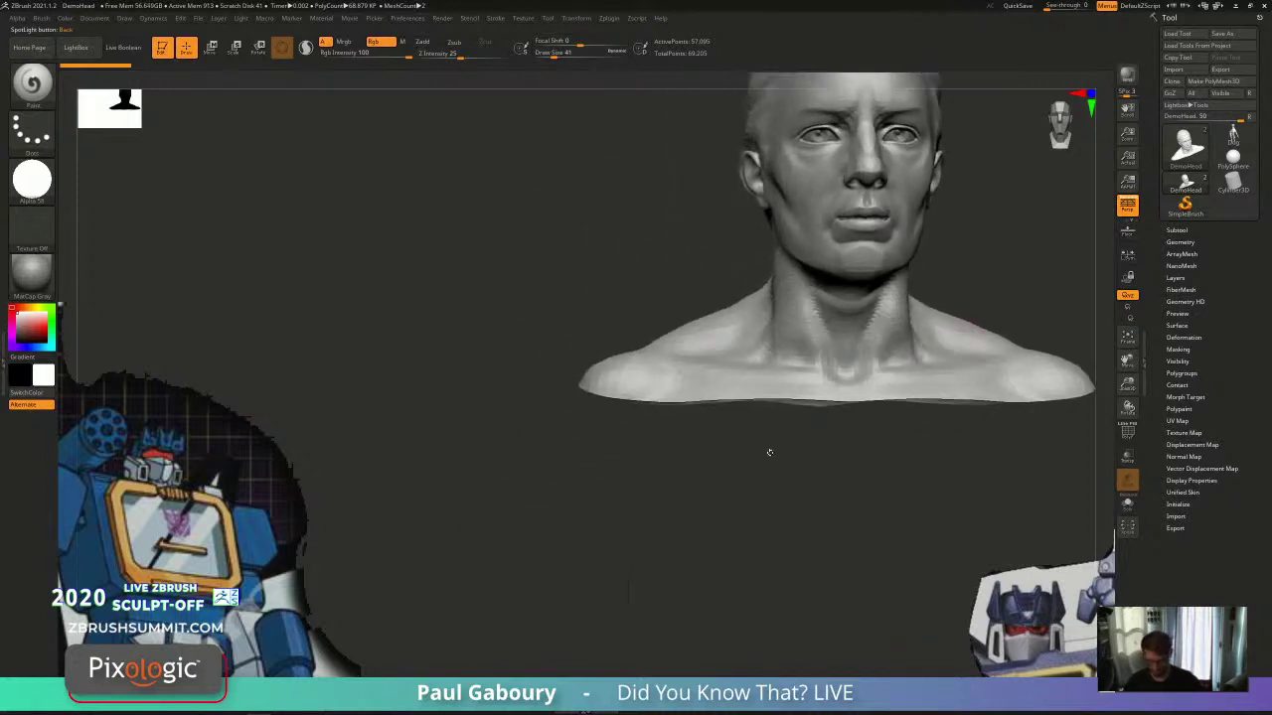
key("z")
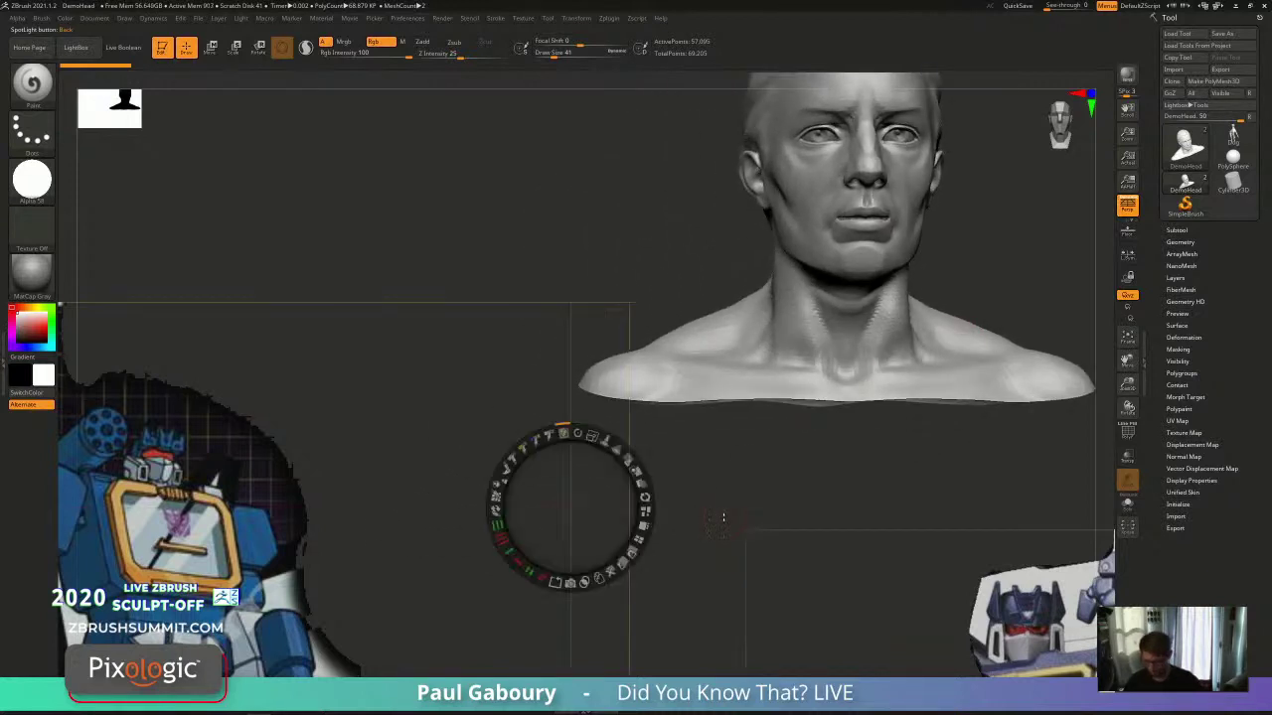
left_click_drag(564, 509, 422, 470)
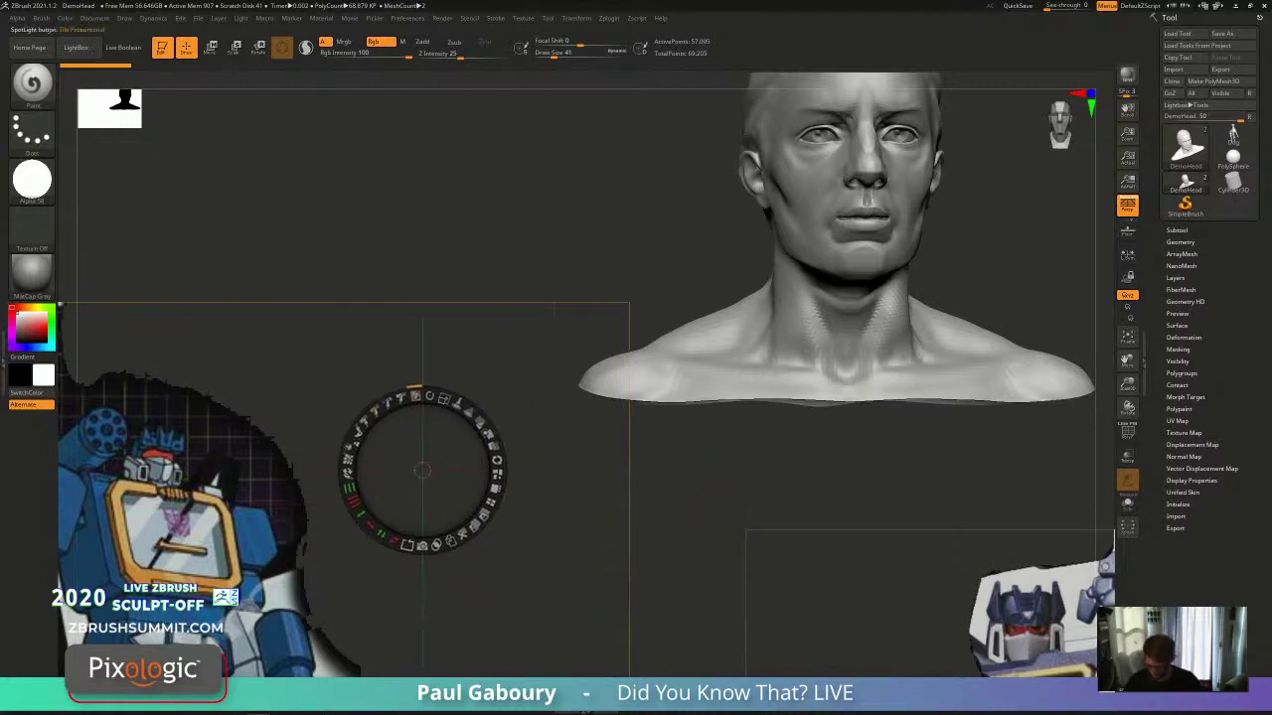
key("v")
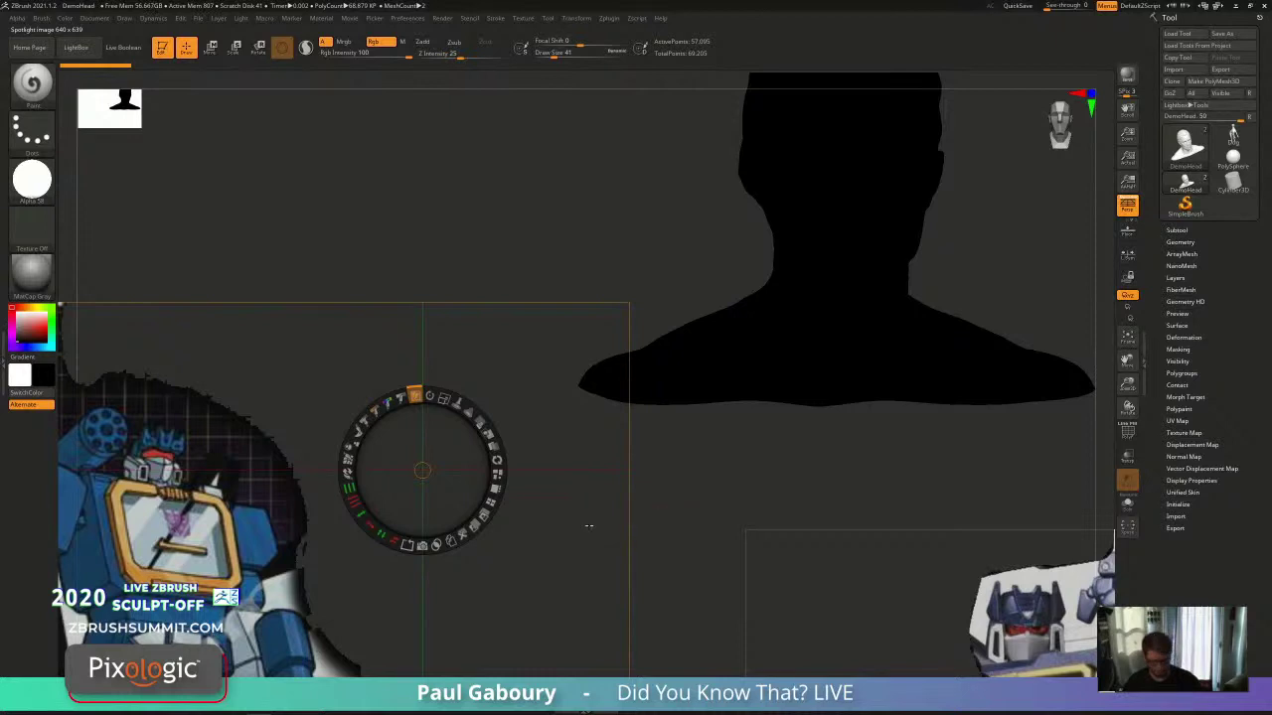
left_click(414, 396)
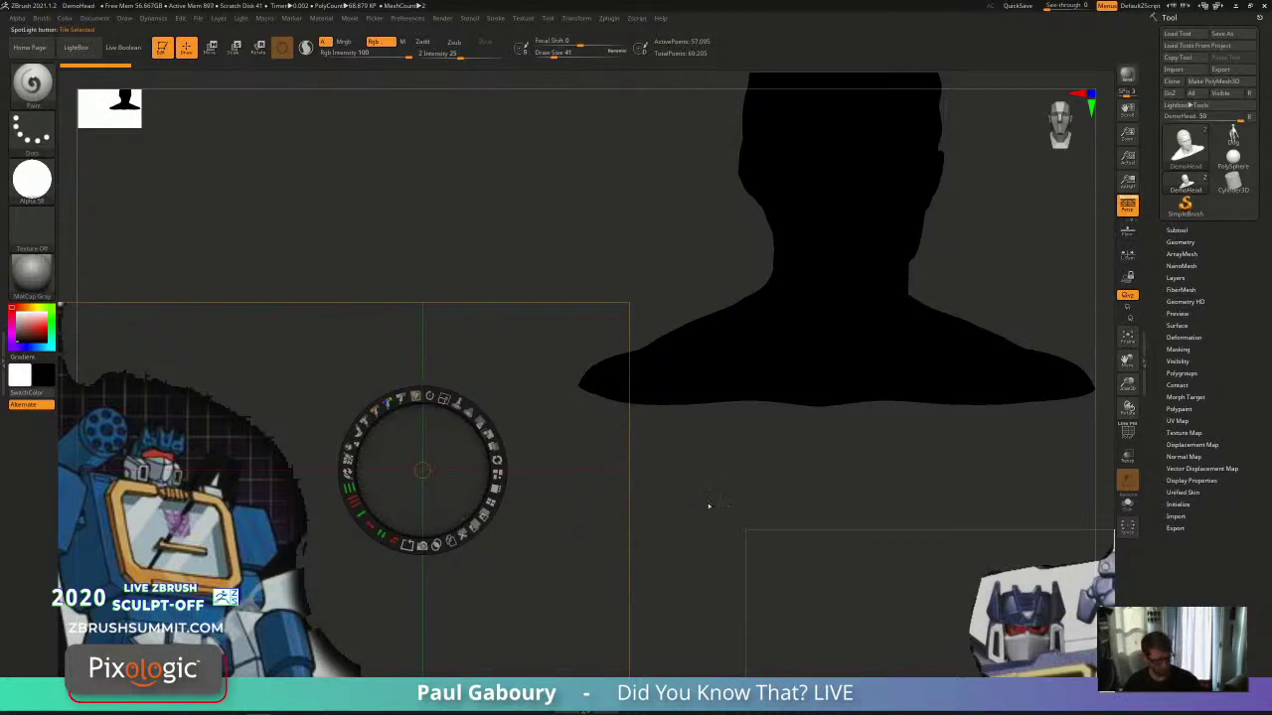
Step: Leave Spotlight editing, switch the main colour back to white and bring the bust back to the canvas centre
key("z")
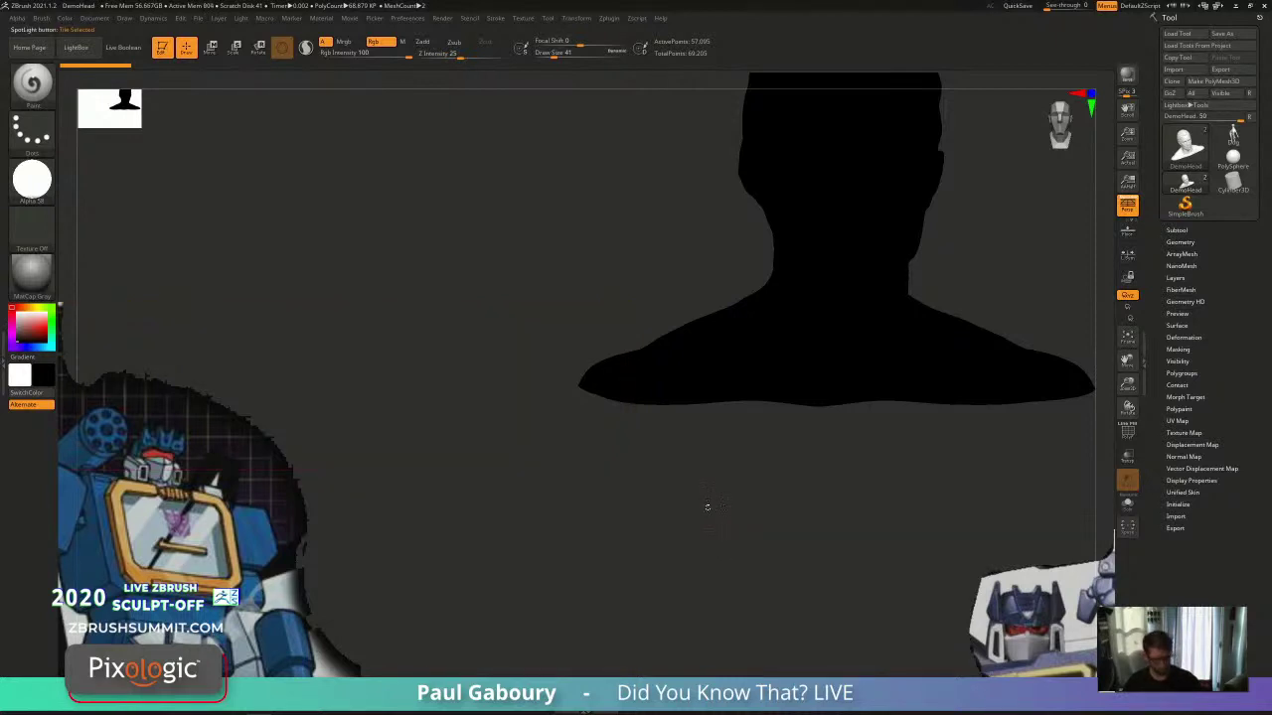
key("v")
left_click_drag(747, 460, 511, 625, "alt")
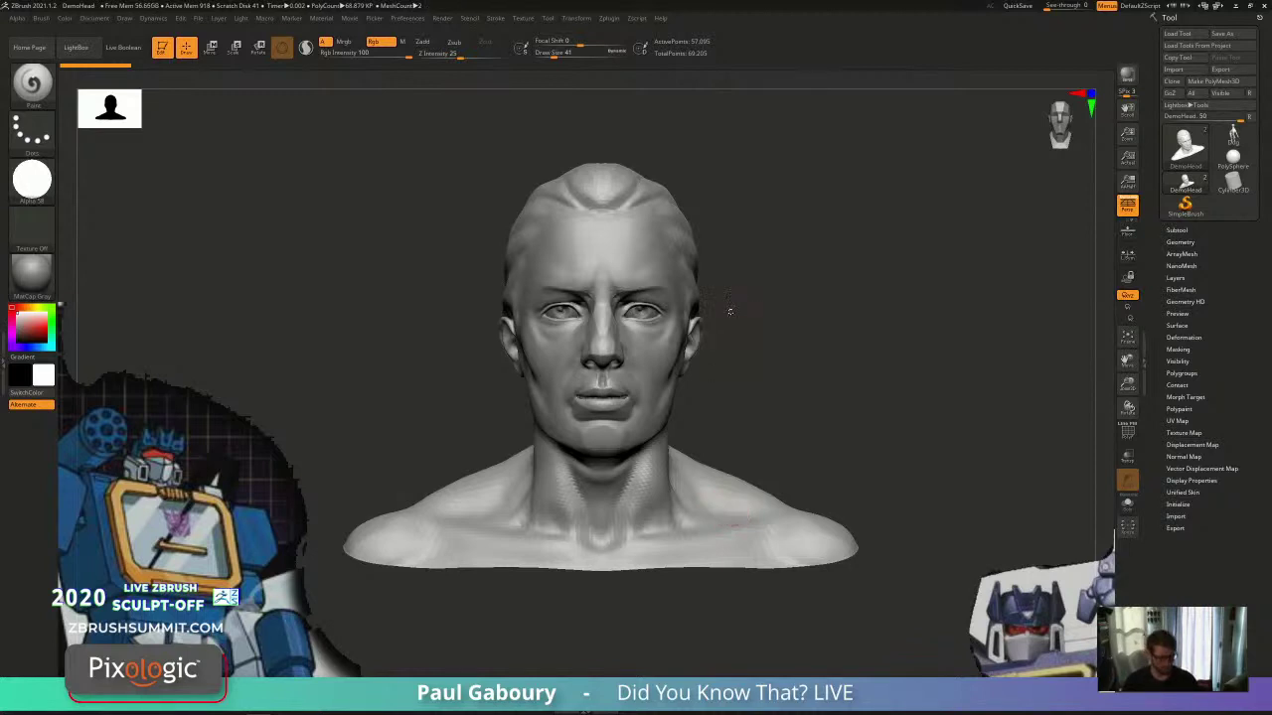
Step: Look up the ChiselCreature brush among the 3D sculpting brushes
key("b")
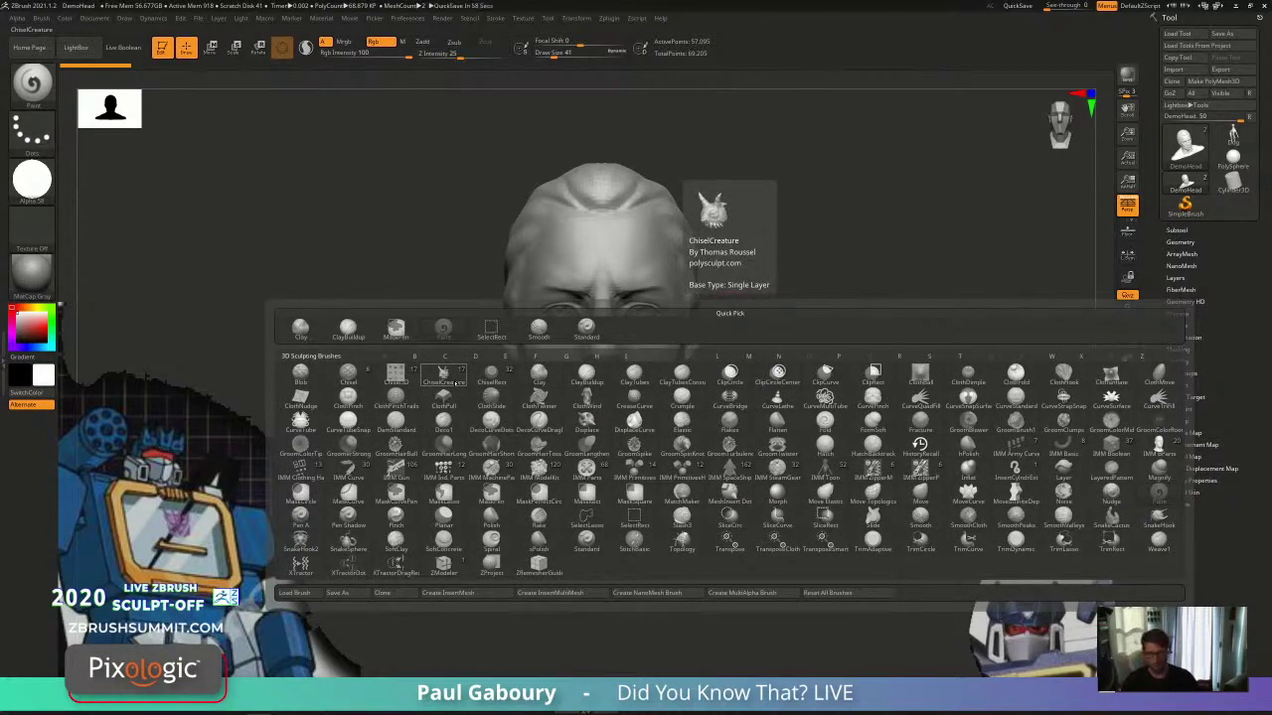
left_click(453, 380)
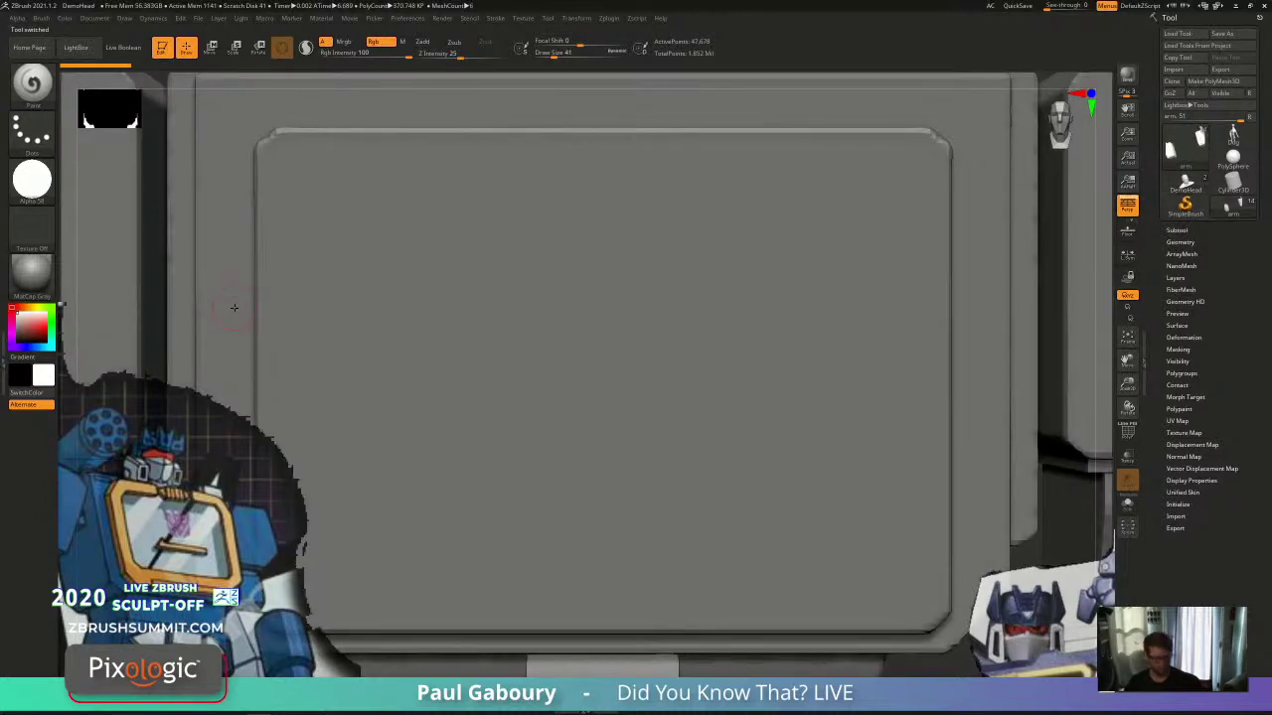
Step: Frame the blocked-out robot model, centre its torso up close between the references and turn off perspective
key("f")
right_click_drag(720, 480, 726, 578, "ctrl")
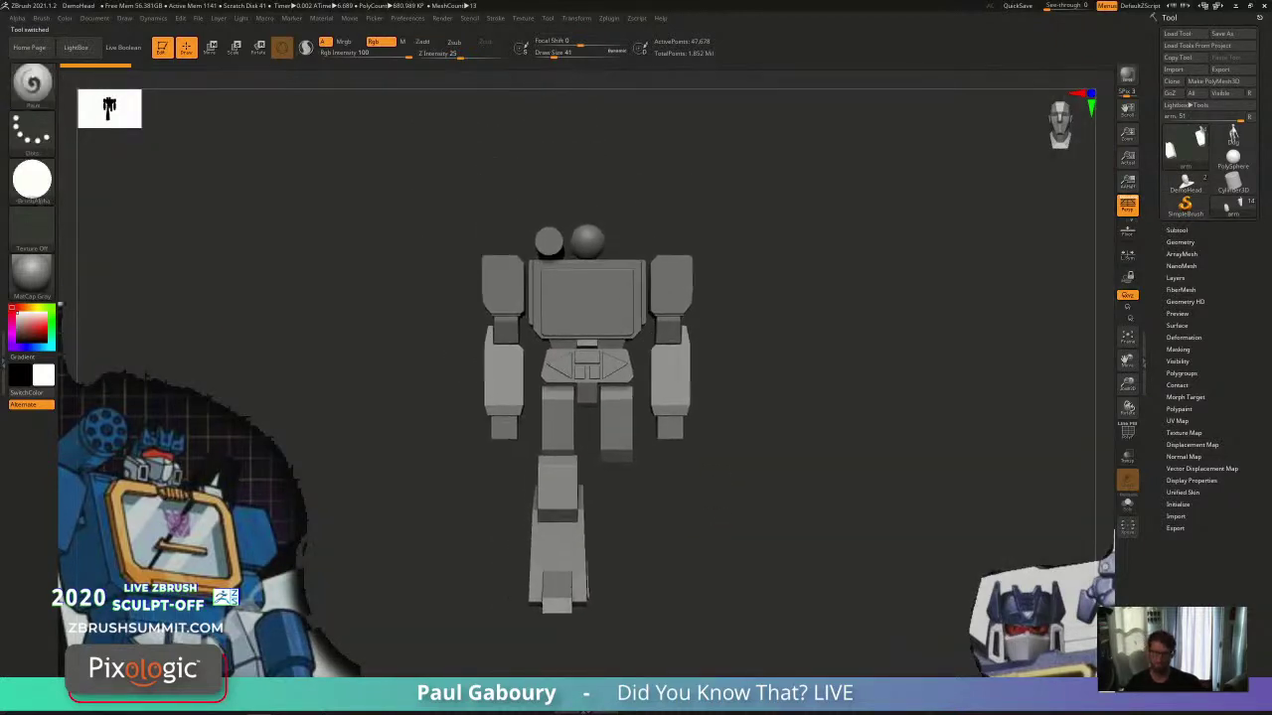
right_click_drag(721, 503, 720, 509, "alt")
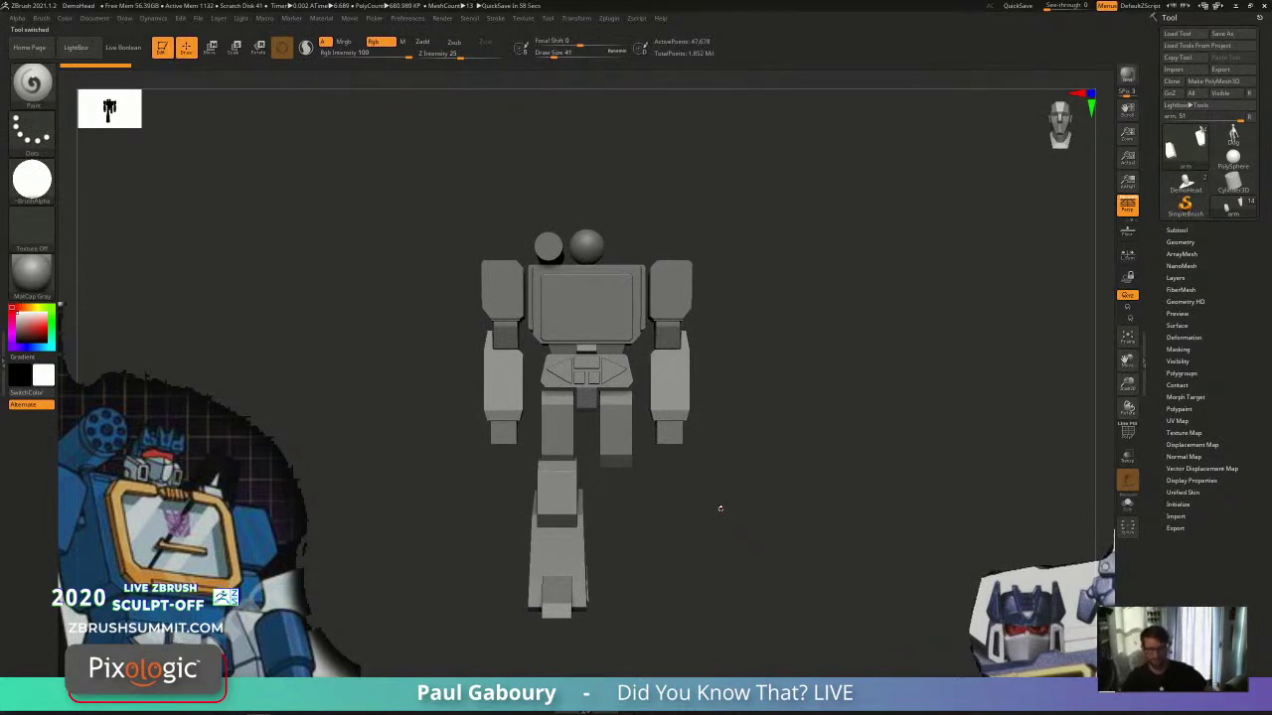
right_click_drag(689, 463, 688, 482, "alt")
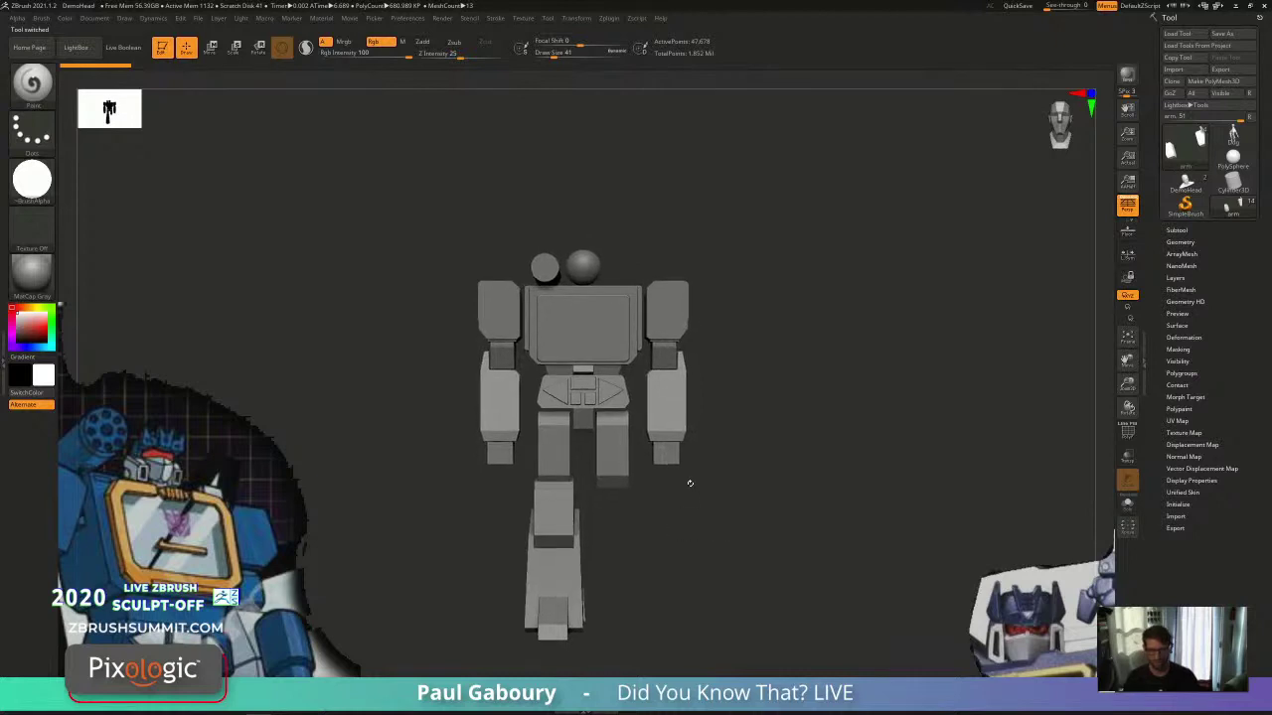
right_click_drag(642, 415, 649, 391, "ctrl")
right_click_drag(650, 390, 677, 486, "alt")
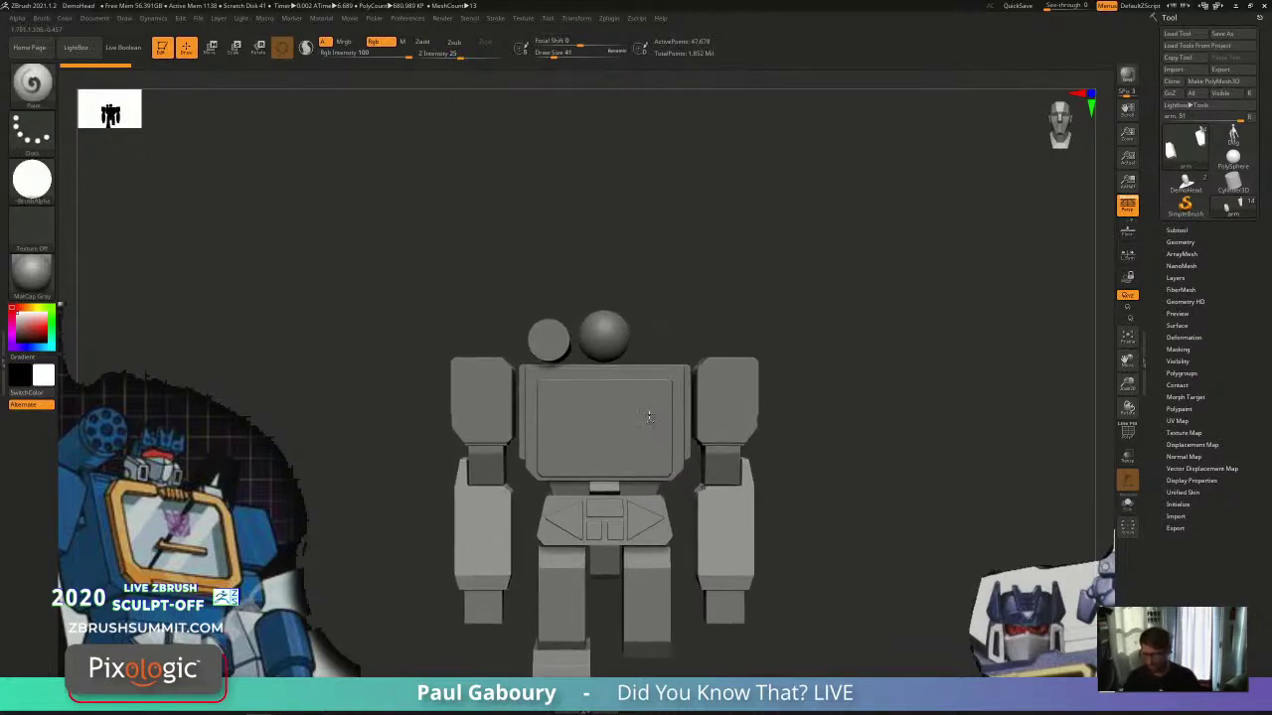
right_click_drag(649, 417, 667, 453, "ctrl")
left_click(1127, 205)
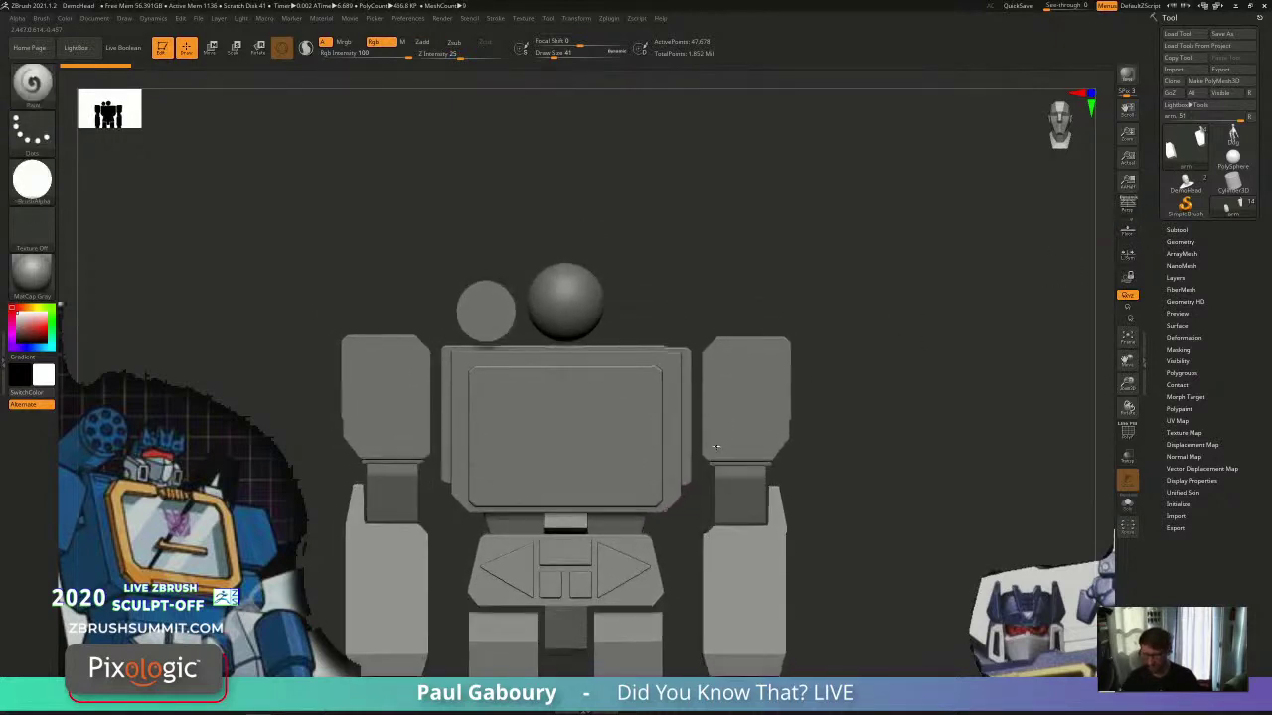
Step: Enter Spotlight editing, examine the texture Import and Add To Spotlight options, and leave Spotlight editing
right_click_drag(578, 305, 684, 446, "alt")
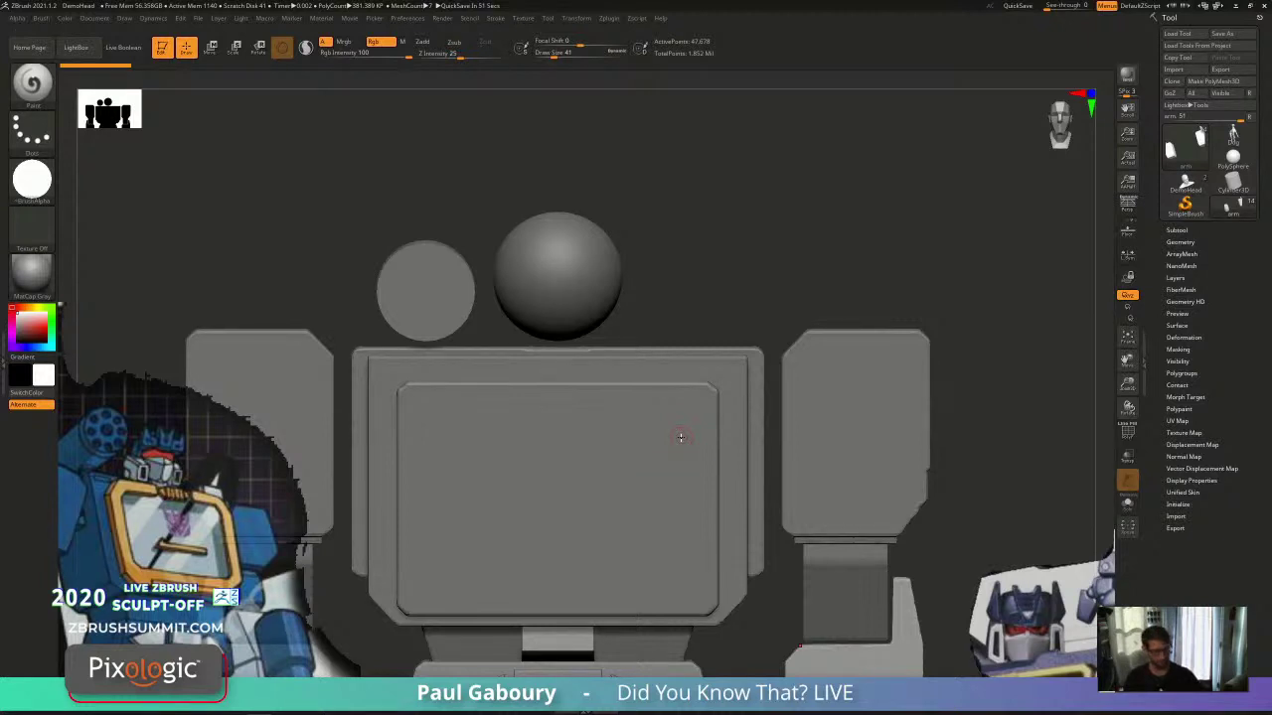
key("z")
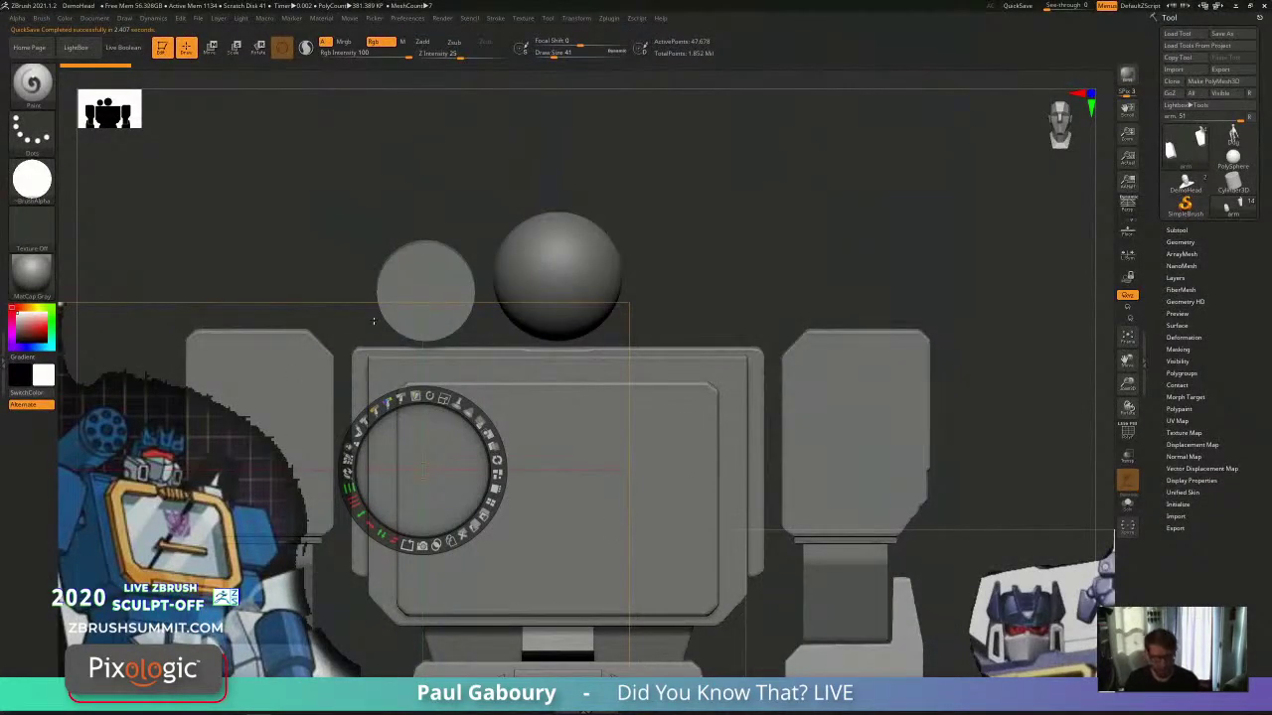
left_click(523, 18)
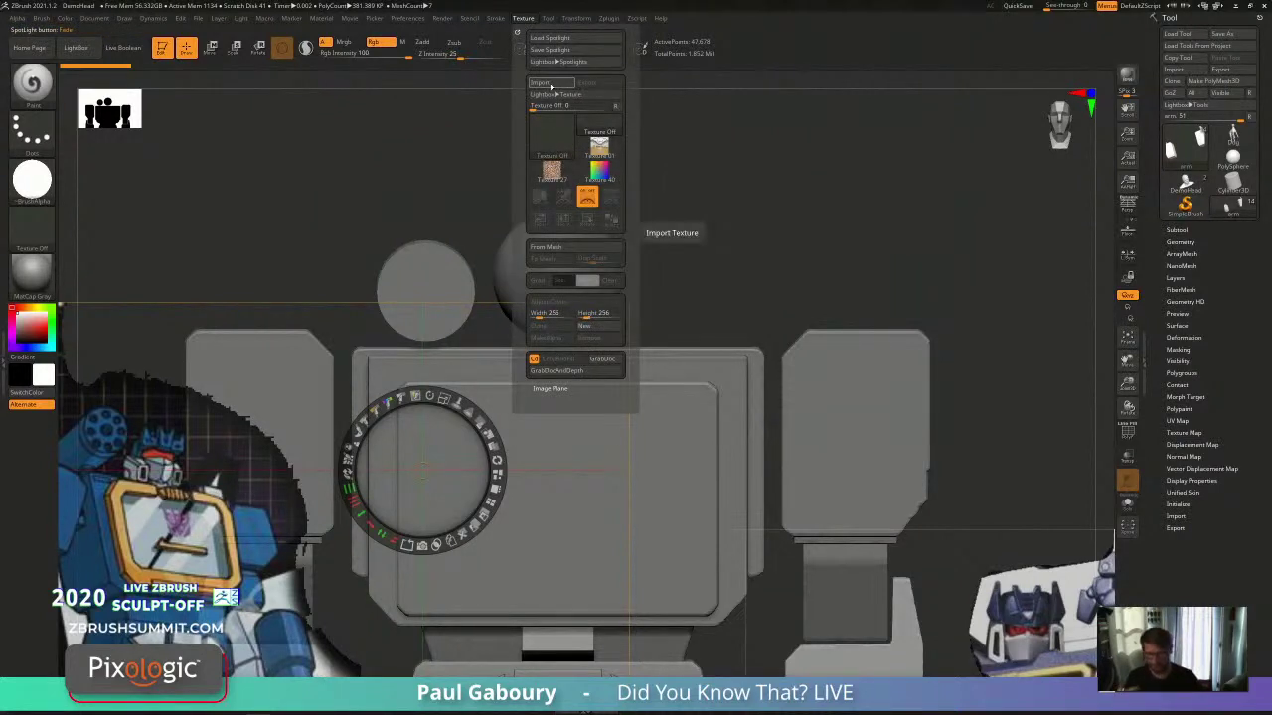
mouse_move(602, 178)
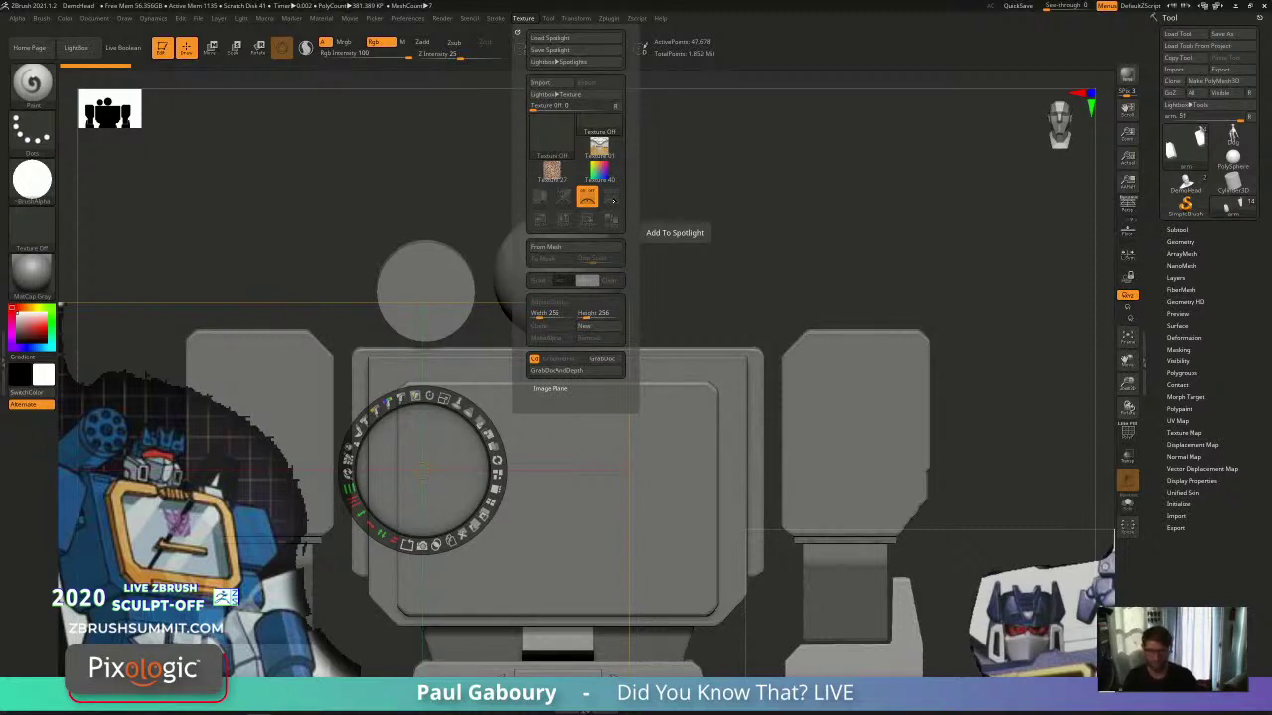
mouse_move(601, 171)
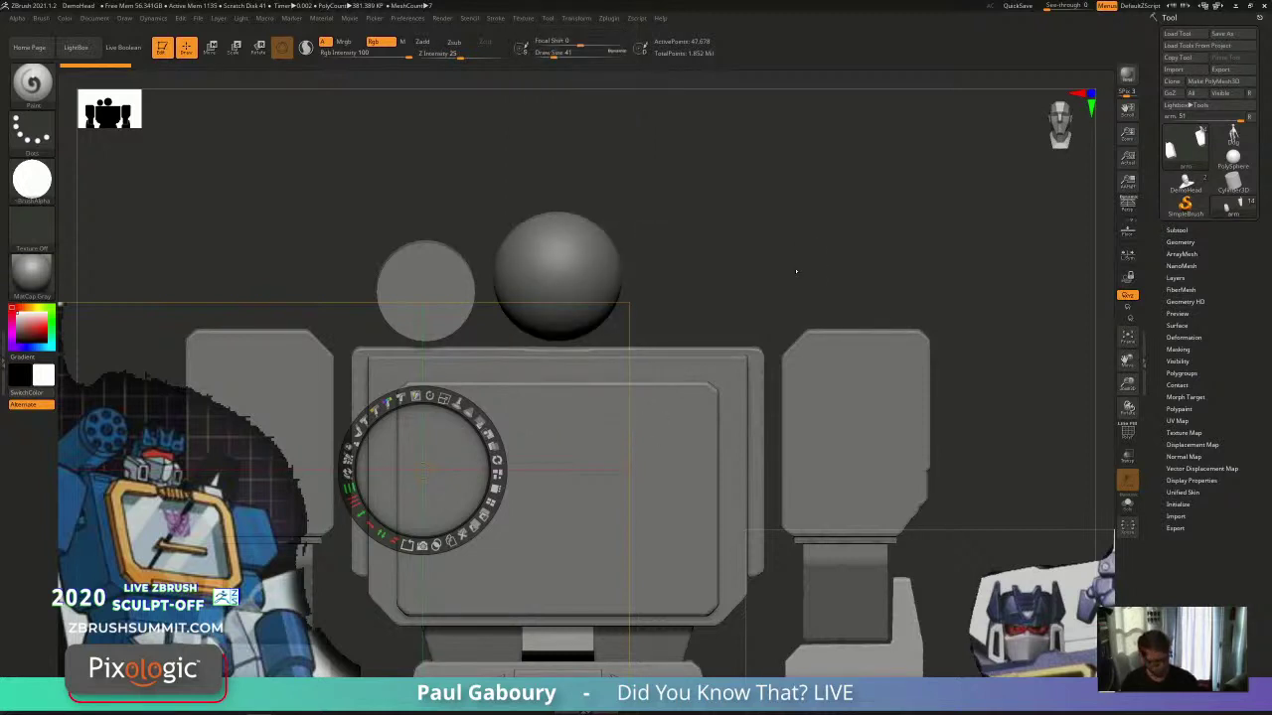
key("z")
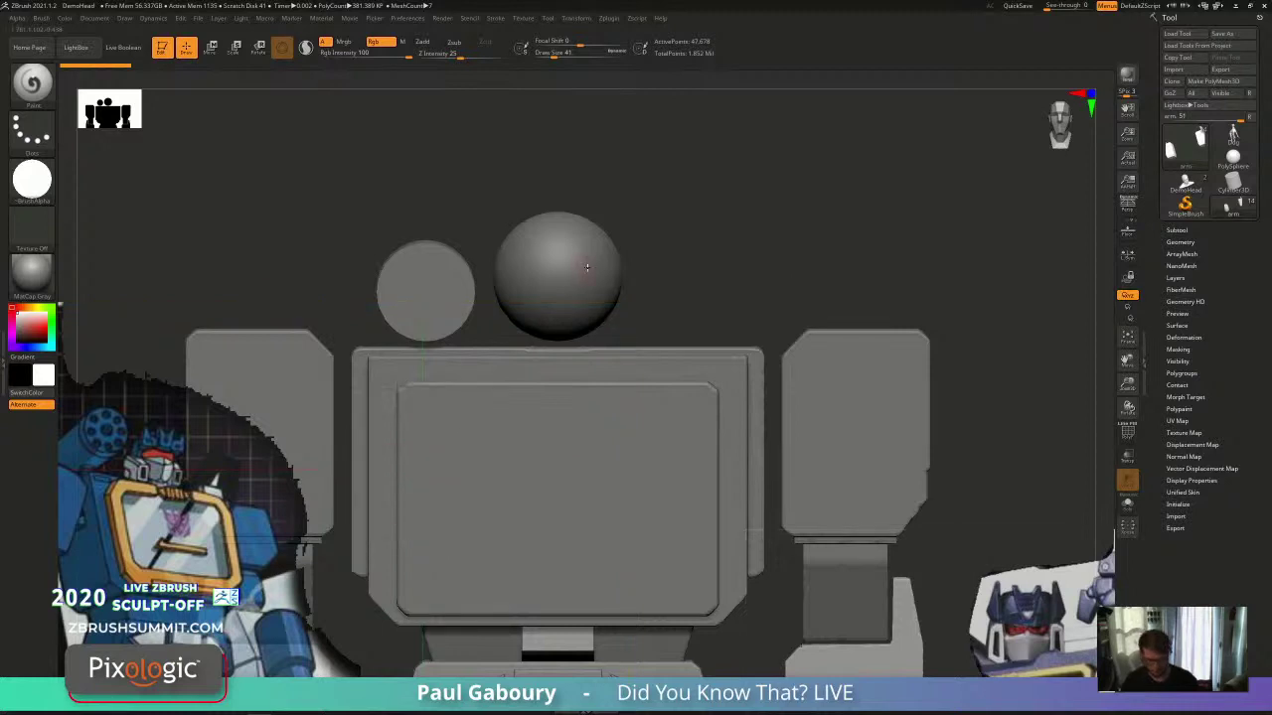
Step: Select the robot's head sphere, convert it into a ShadowBox and inspect its projection planes from an angle and the front
left_click(579, 258, "alt")
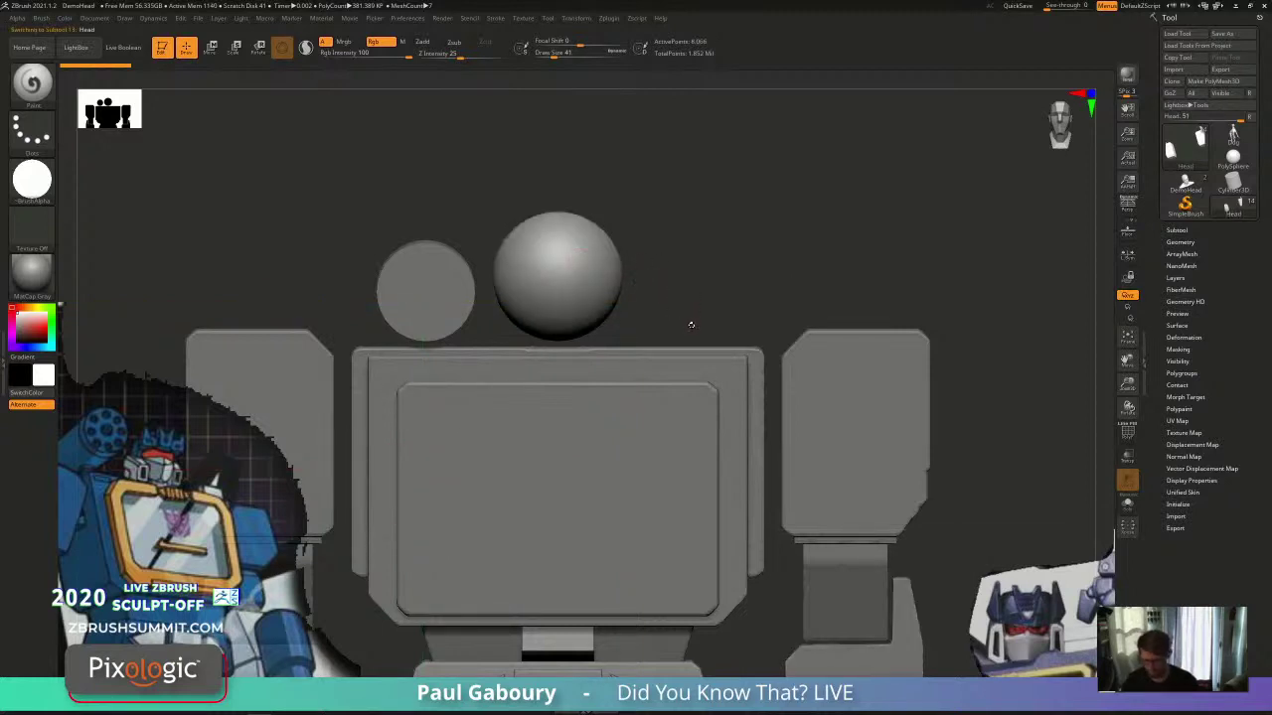
left_click(1180, 242)
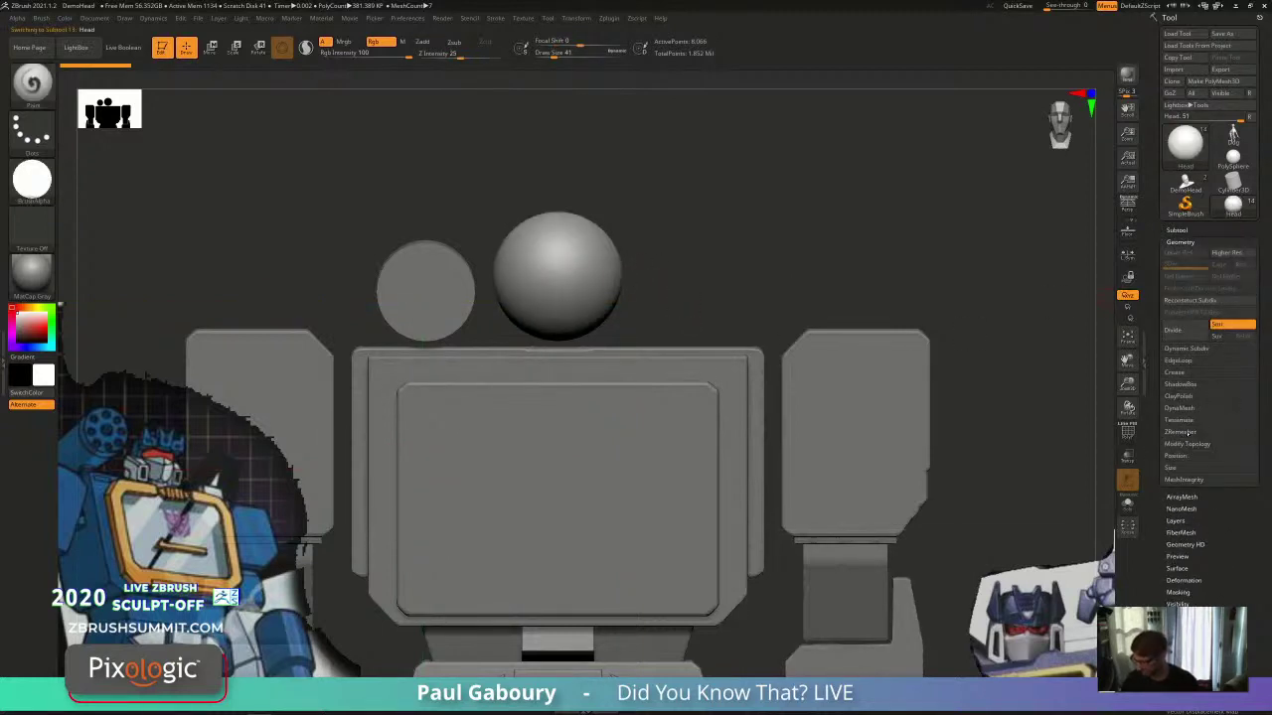
left_click(1181, 384)
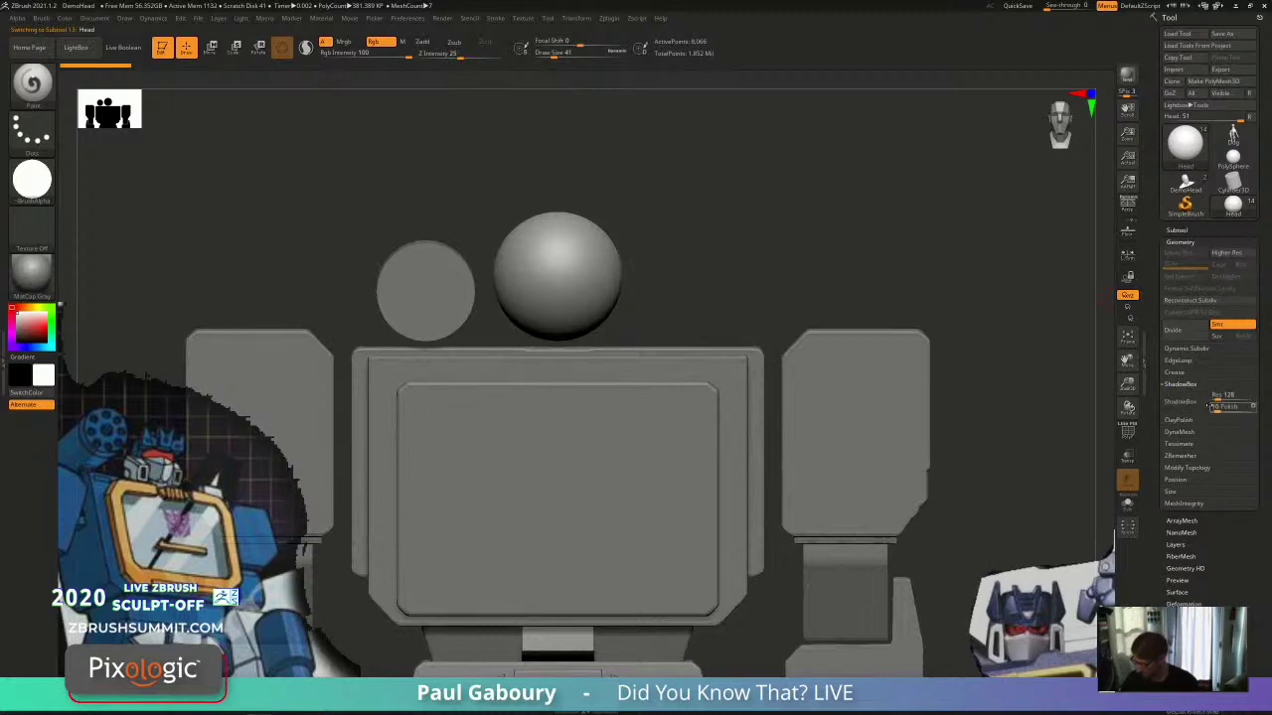
left_click(1182, 401)
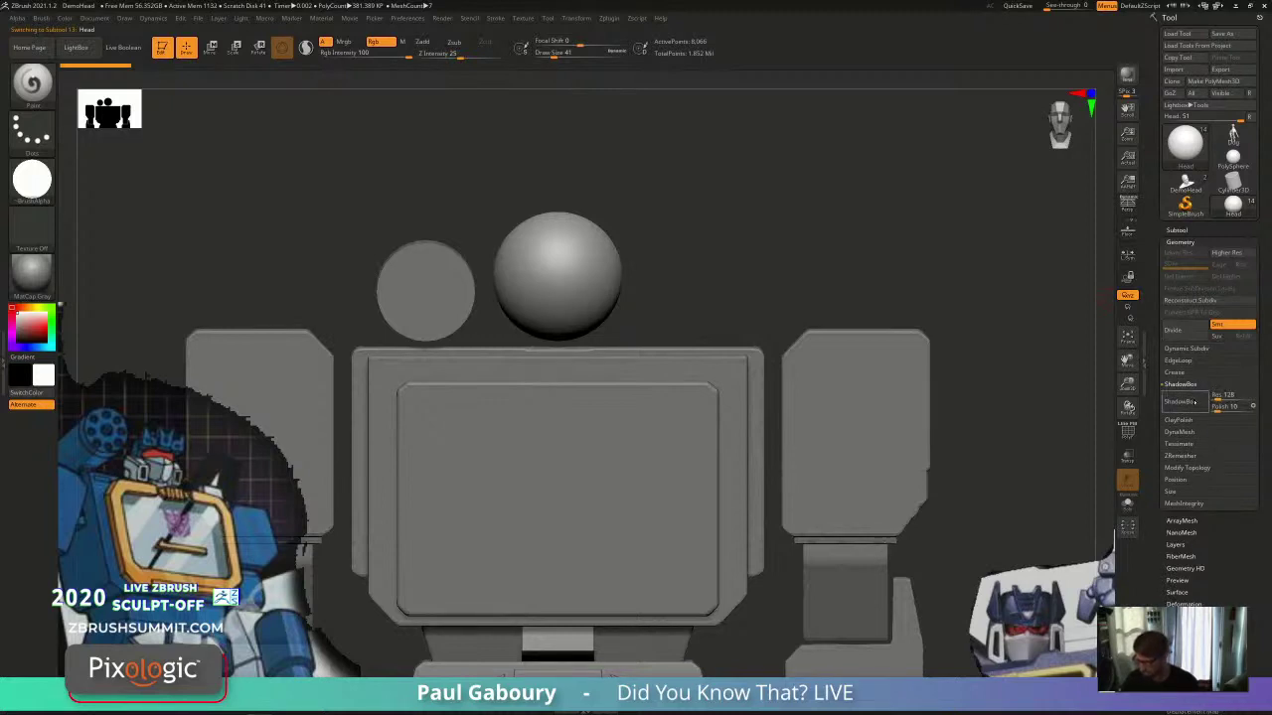
left_click_drag(723, 406, 704, 475)
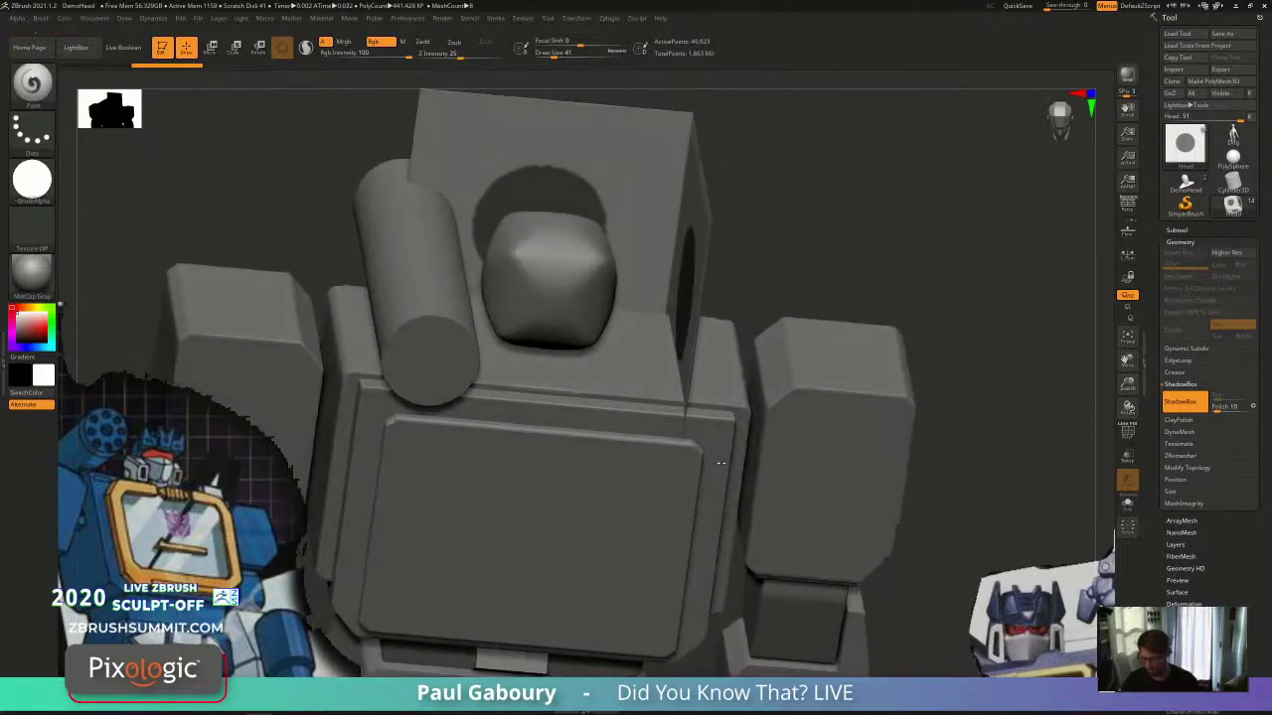
left_click(1127, 503)
left_click_drag(908, 483, 840, 502)
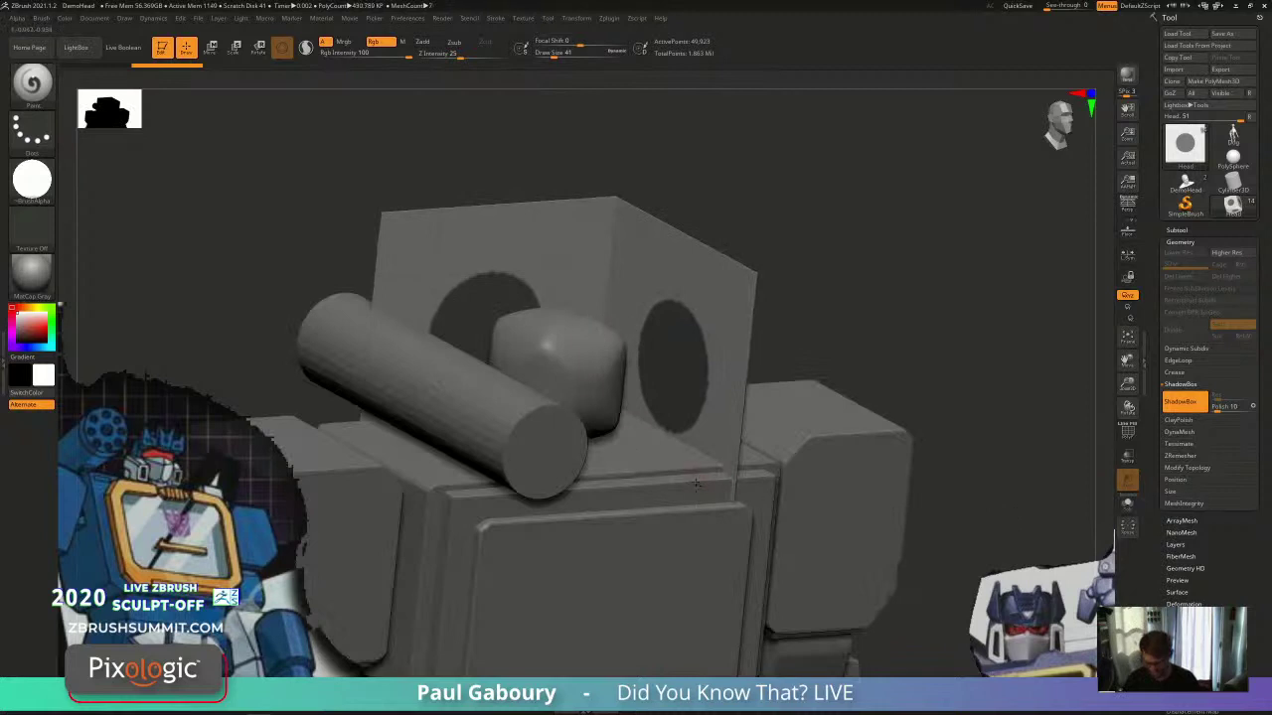
right_click_drag(696, 484, 682, 468, "shift")
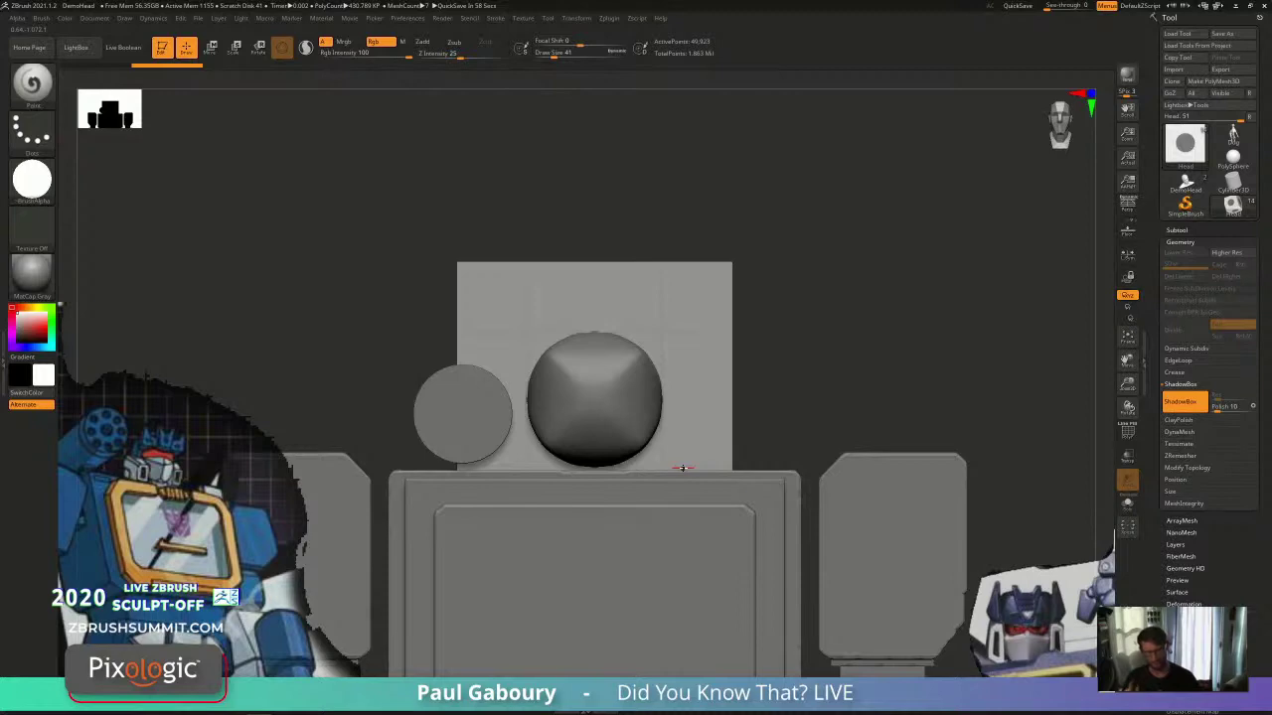
Step: Turn on ghosted transparency and erase the centre and upper middle of the head's front-view ShadowBox mask to form a U shape
left_click(1126, 455)
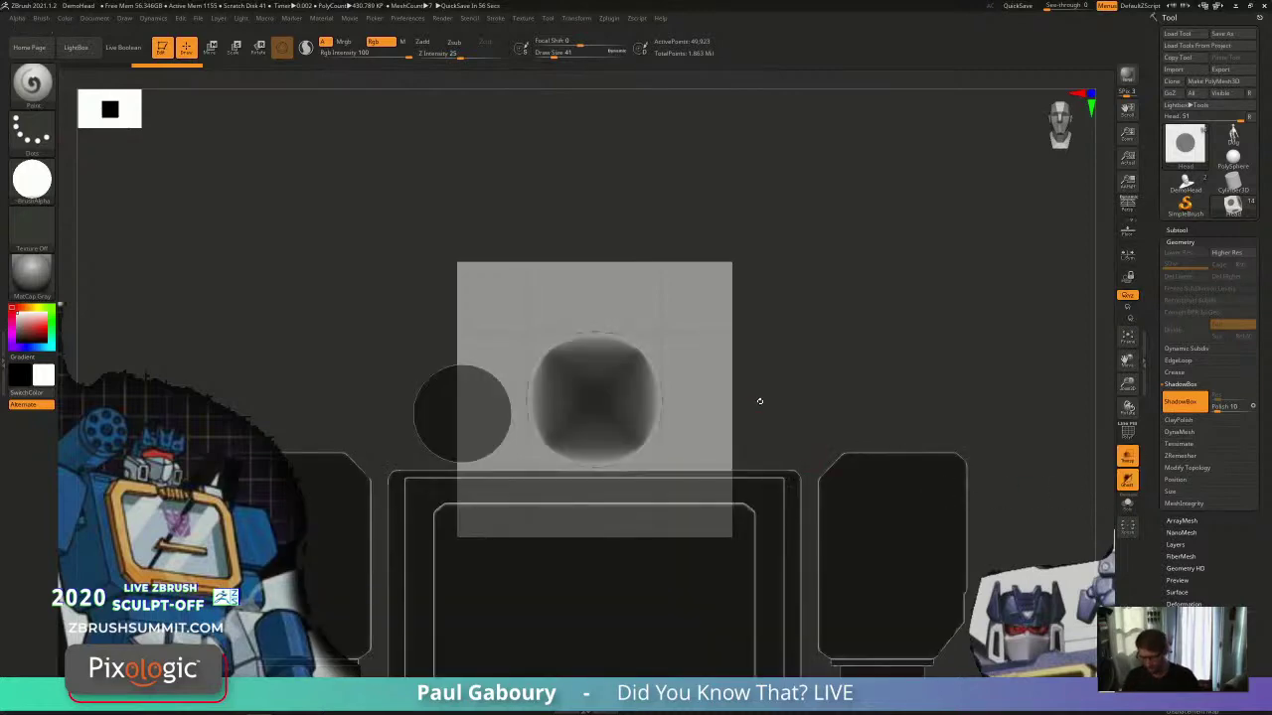
mouse_move(757, 423)
left_mouse_down()
mouse_move(744, 448)
mouse_move(721, 417)
left_mouse_up()
right_click_drag(660, 418, 667, 418, "ctrl")
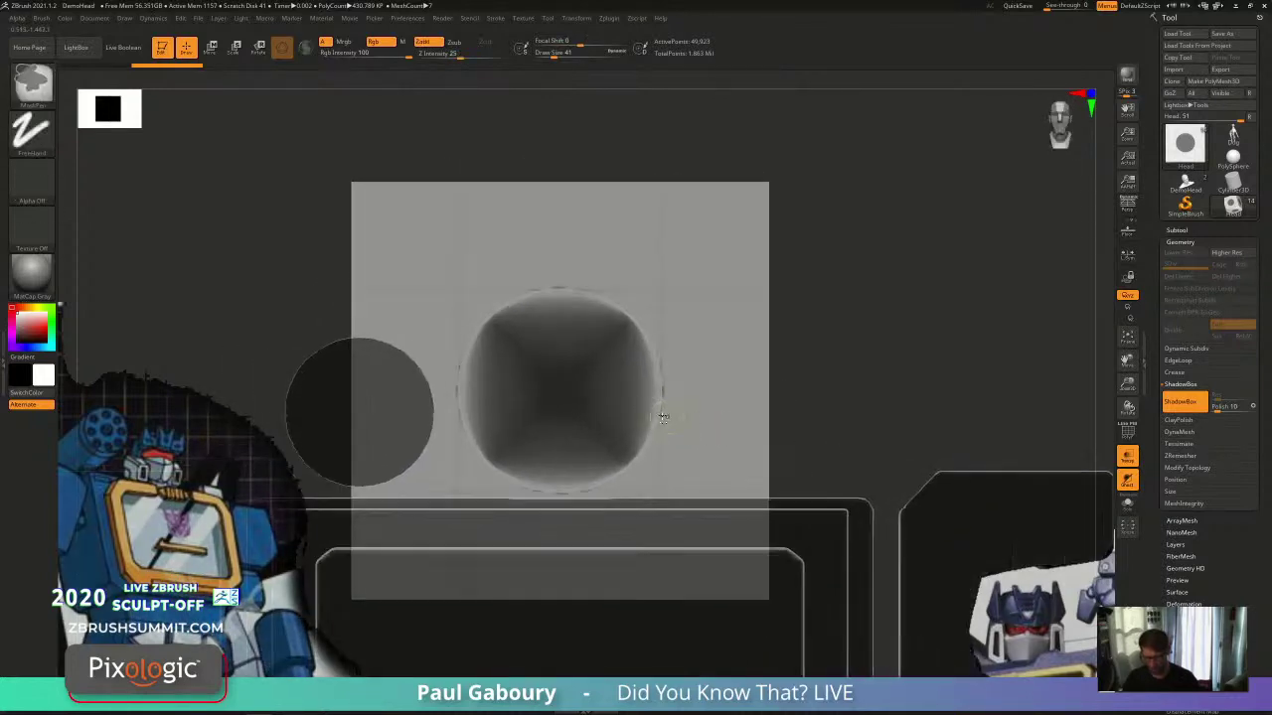
mouse_move(553, 391)
left_mouse_down("ctrl")
mouse_move(582, 427)
mouse_move(526, 363)
mouse_move(586, 424)
mouse_move(540, 350)
mouse_move(591, 413)
mouse_move(602, 402)
left_mouse_up("ctrl")
right_click_drag(738, 400, 731, 397, "ctrl")
mouse_move(730, 397)
right_mouse_down()
mouse_move(693, 416)
mouse_move(711, 417)
mouse_move(703, 425)
right_mouse_up()
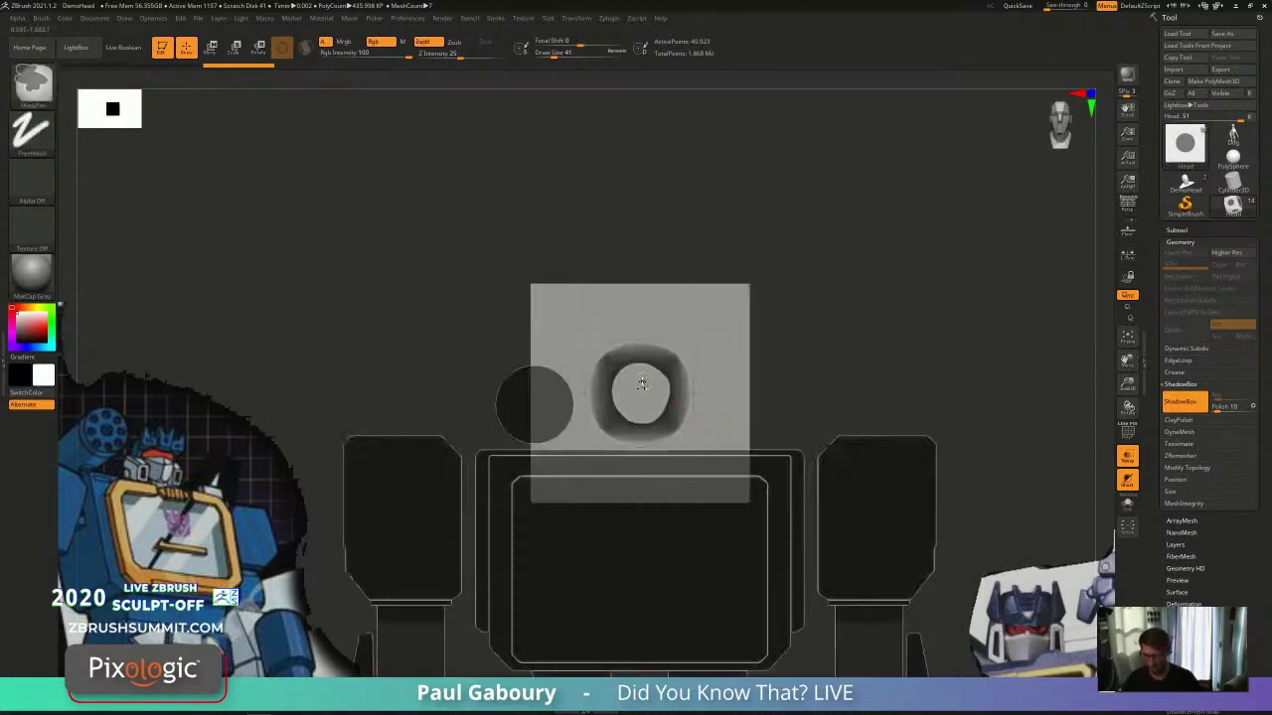
left_click_drag(643, 383, 637, 345, "ctrl+alt")
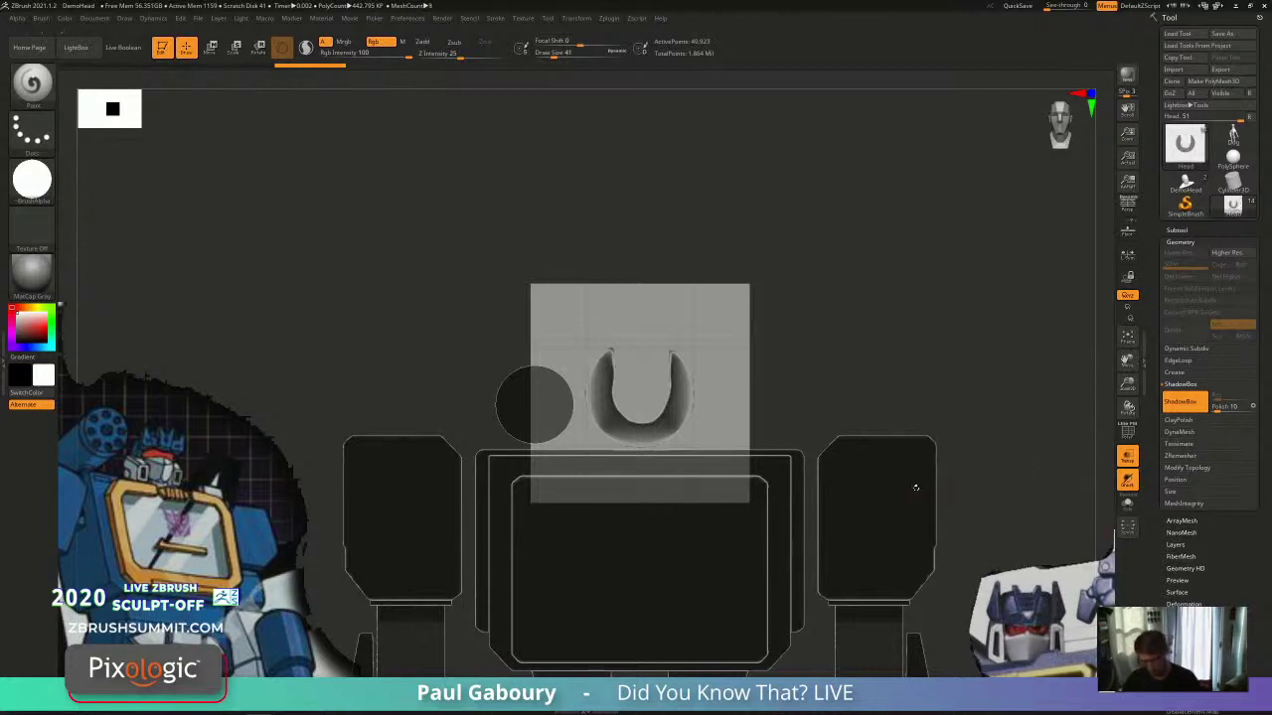
Step: Try erasing the U-shaped mask's right arm, comparing transparency with ghosting off and on
left_click(1127, 480)
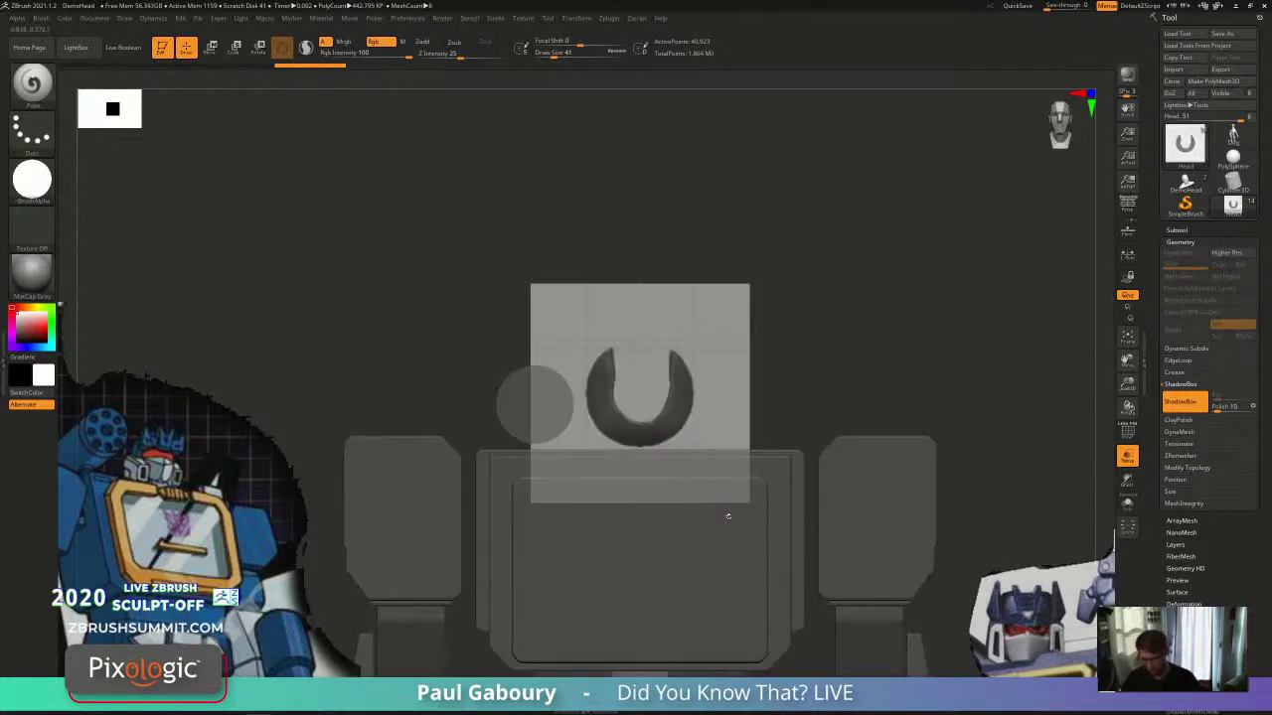
mouse_move(723, 504)
right_mouse_down()
mouse_move(780, 509)
mouse_move(748, 523)
mouse_move(762, 516)
mouse_move(710, 488)
right_mouse_up()
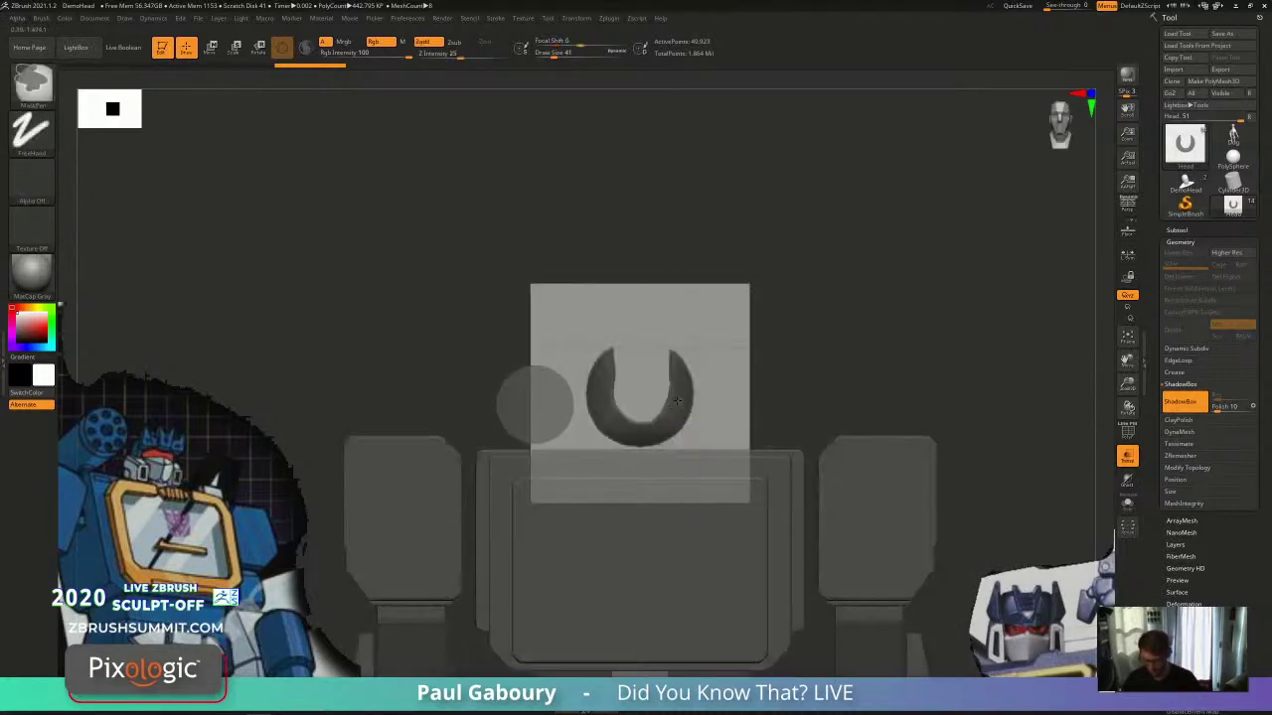
left_click_drag(673, 408, 678, 411, "ctrl+alt")
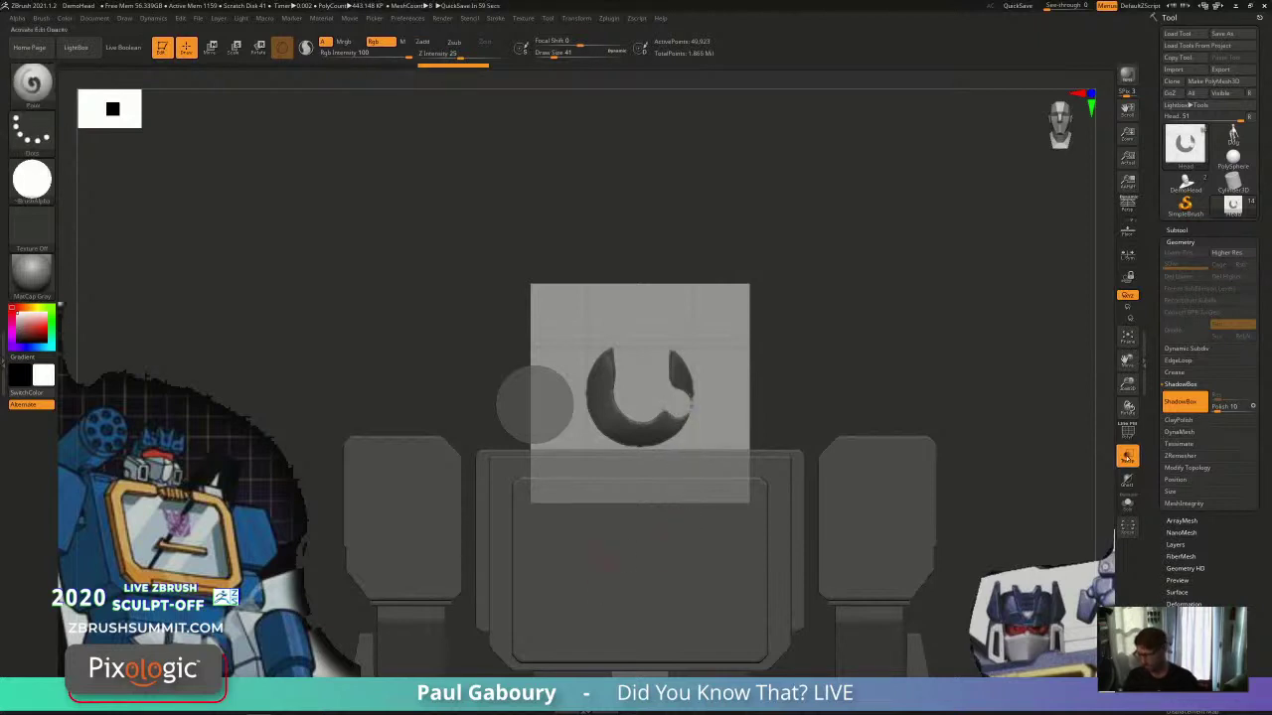
left_click(1126, 478)
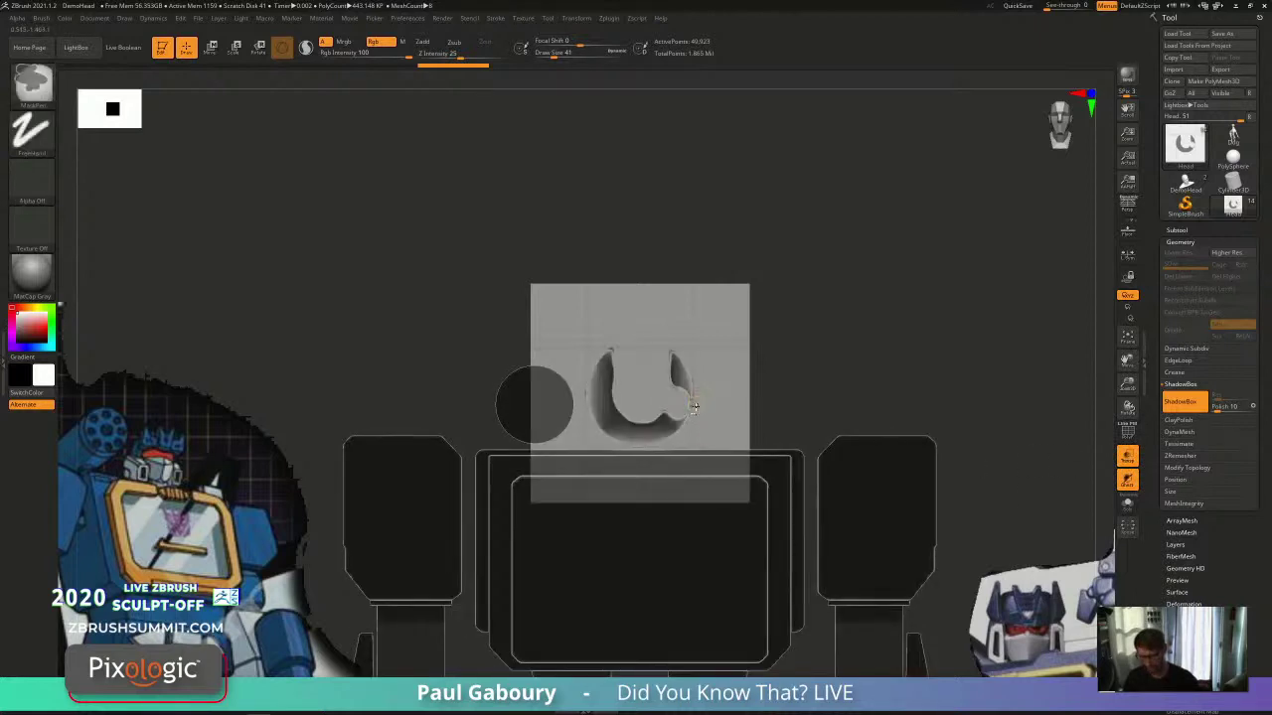
key("ctrl")
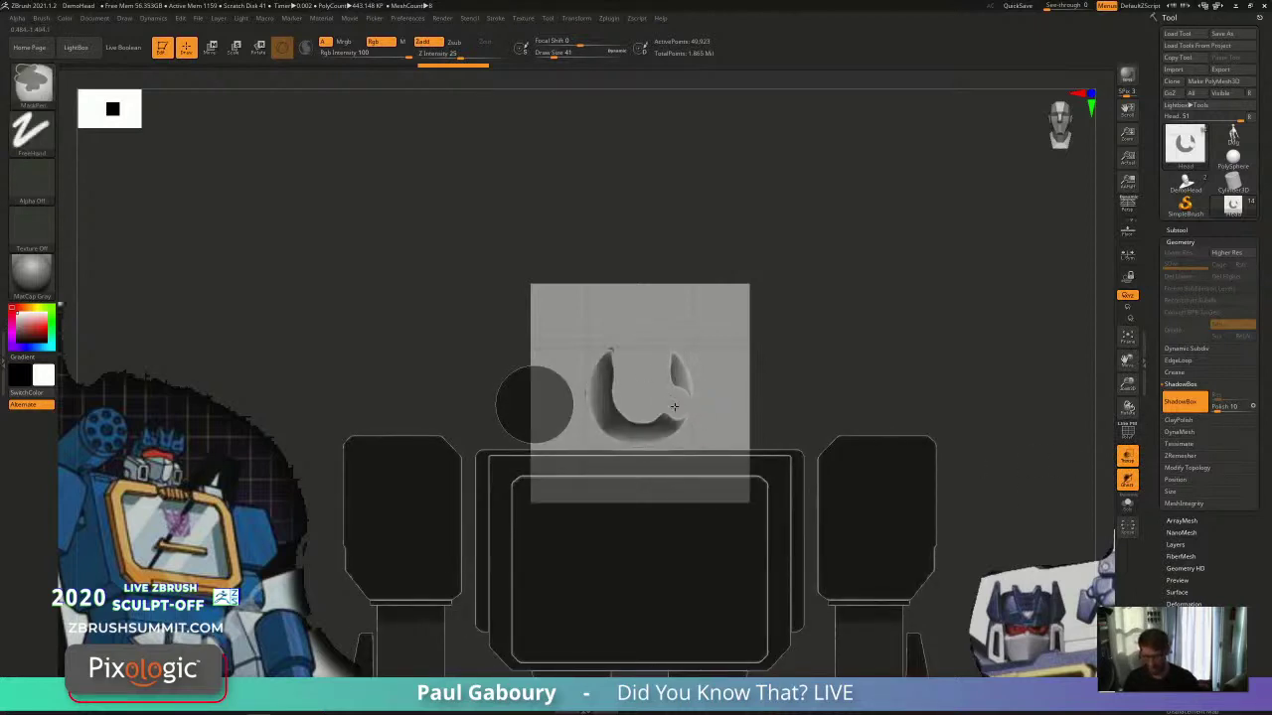
left_click_drag(670, 348, 695, 367, "ctrl+alt")
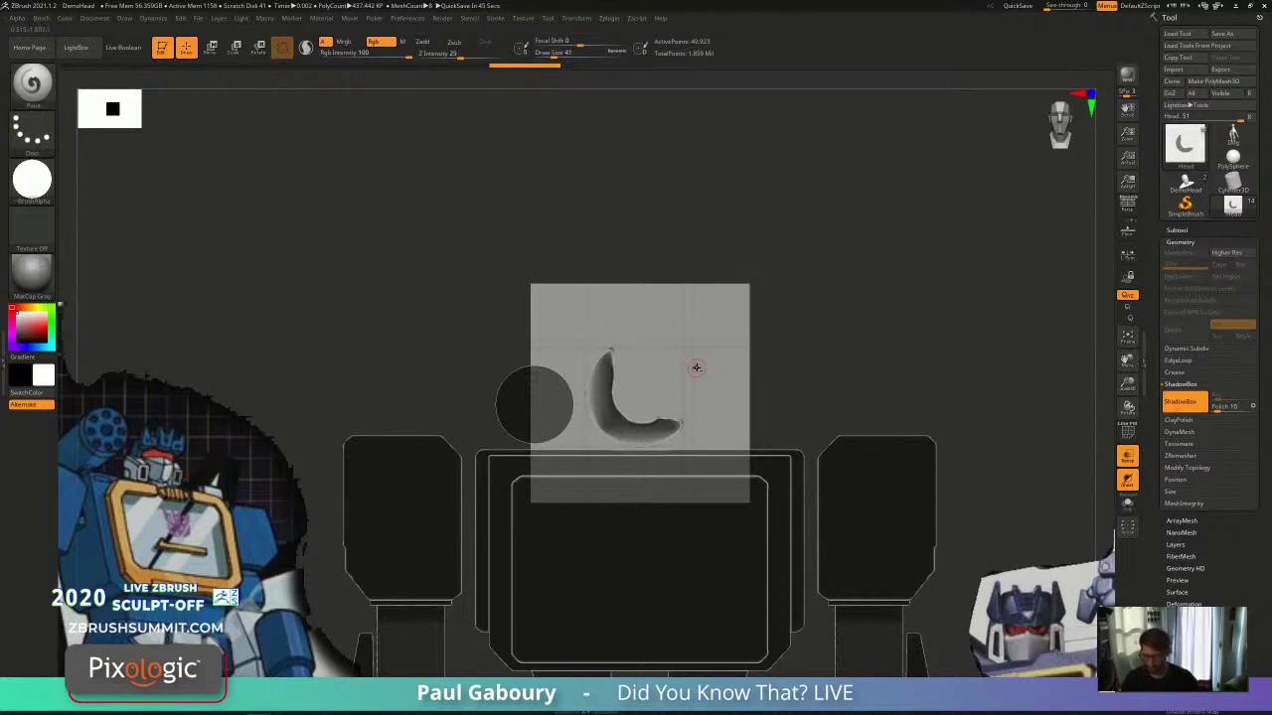
Step: Restore the head's full ShadowBox mask and turn off ghosted transparency
left_click_drag(804, 396, 760, 339, "alt")
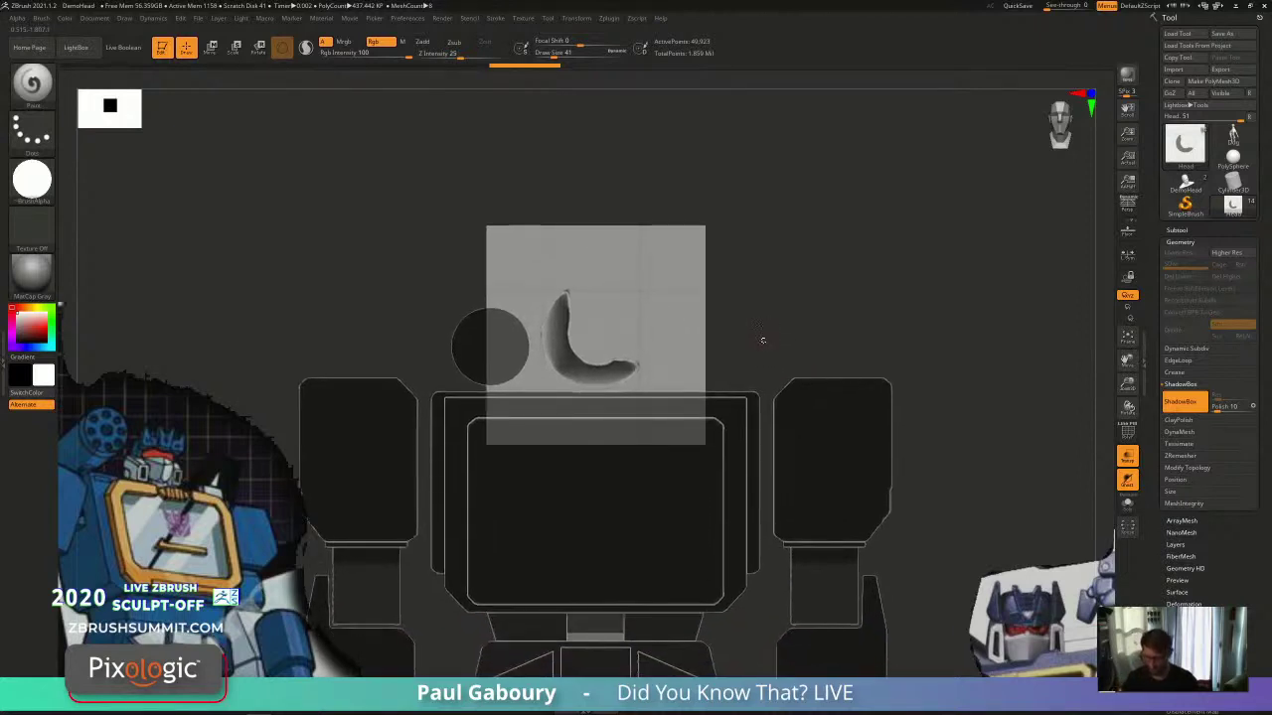
left_click(690, 529, "ctrl")
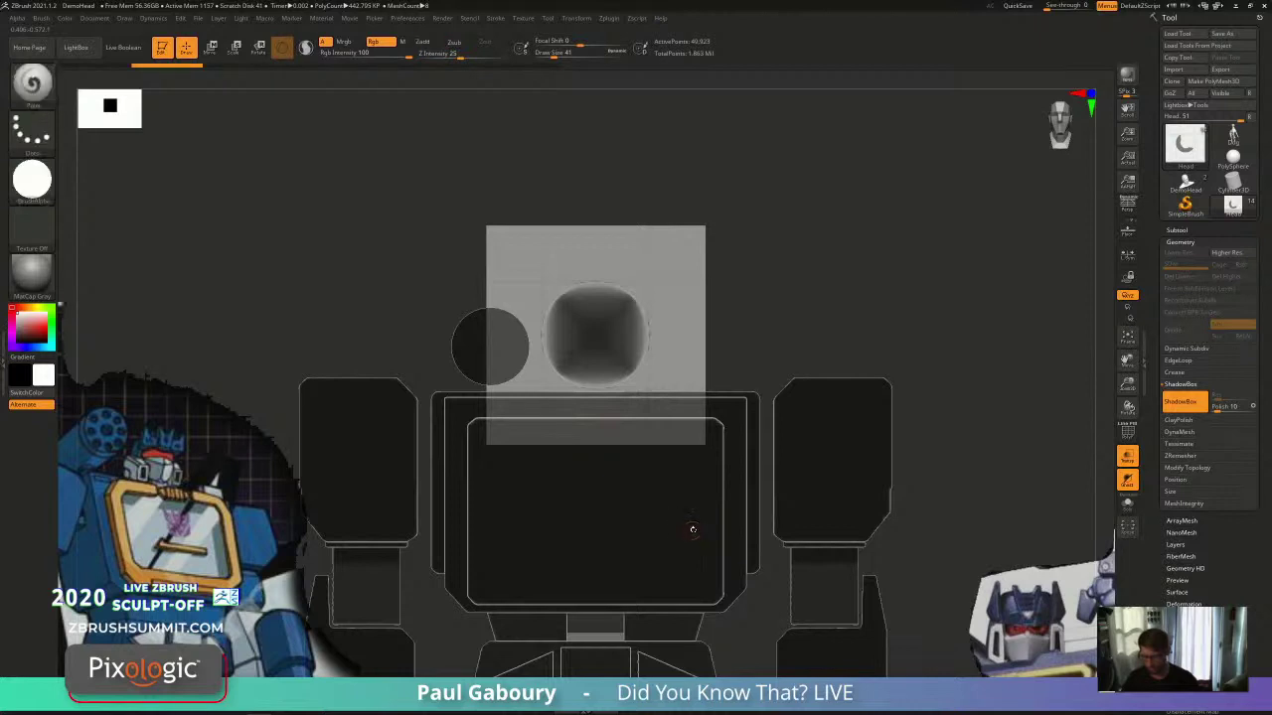
right_click_drag(908, 475, 908, 518, "alt")
mouse_move(669, 377)
right_mouse_down("ctrl")
mouse_move(682, 414)
mouse_move(670, 375)
mouse_move(651, 372)
right_mouse_up("ctrl")
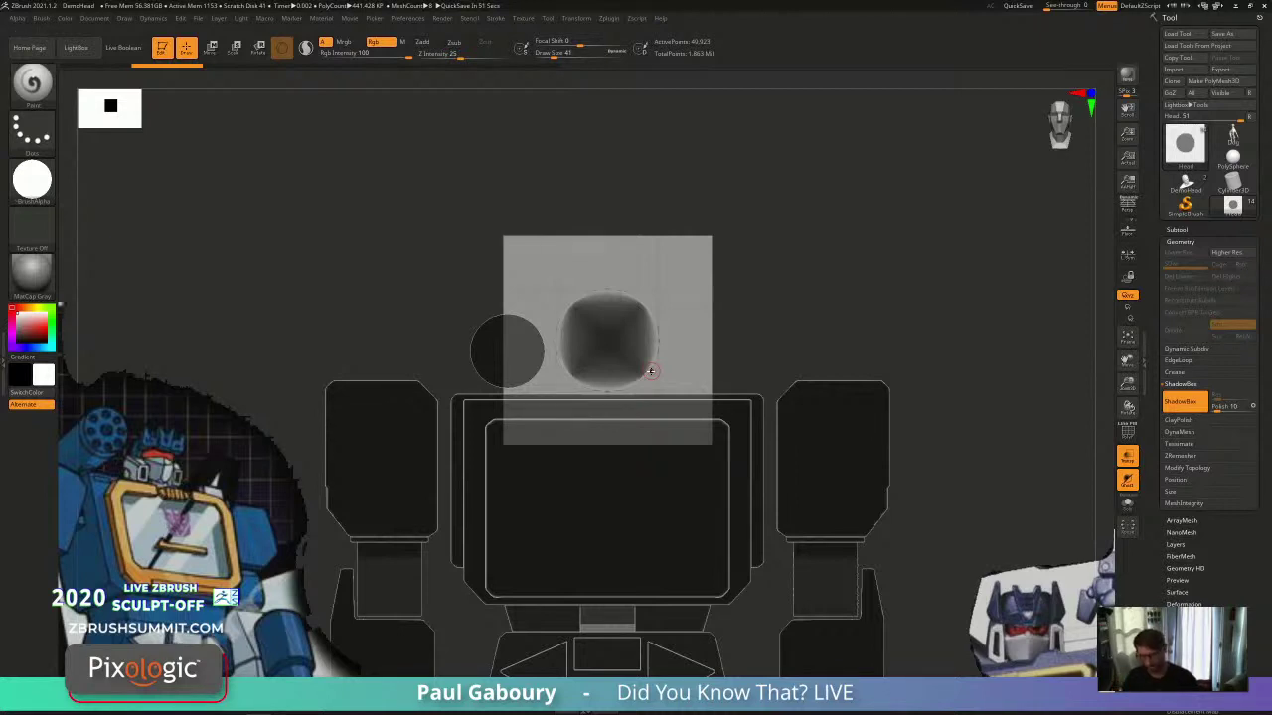
left_click_drag(825, 315, 815, 343, "alt")
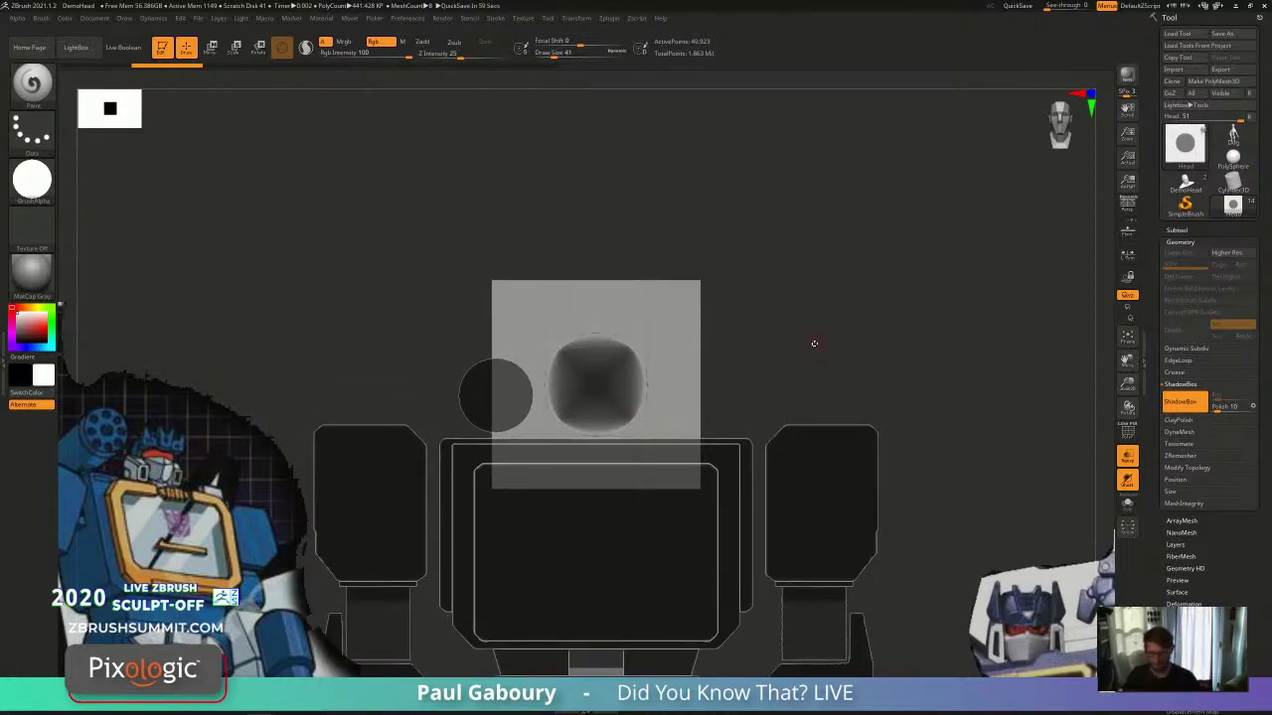
left_click_drag(813, 343, 782, 345)
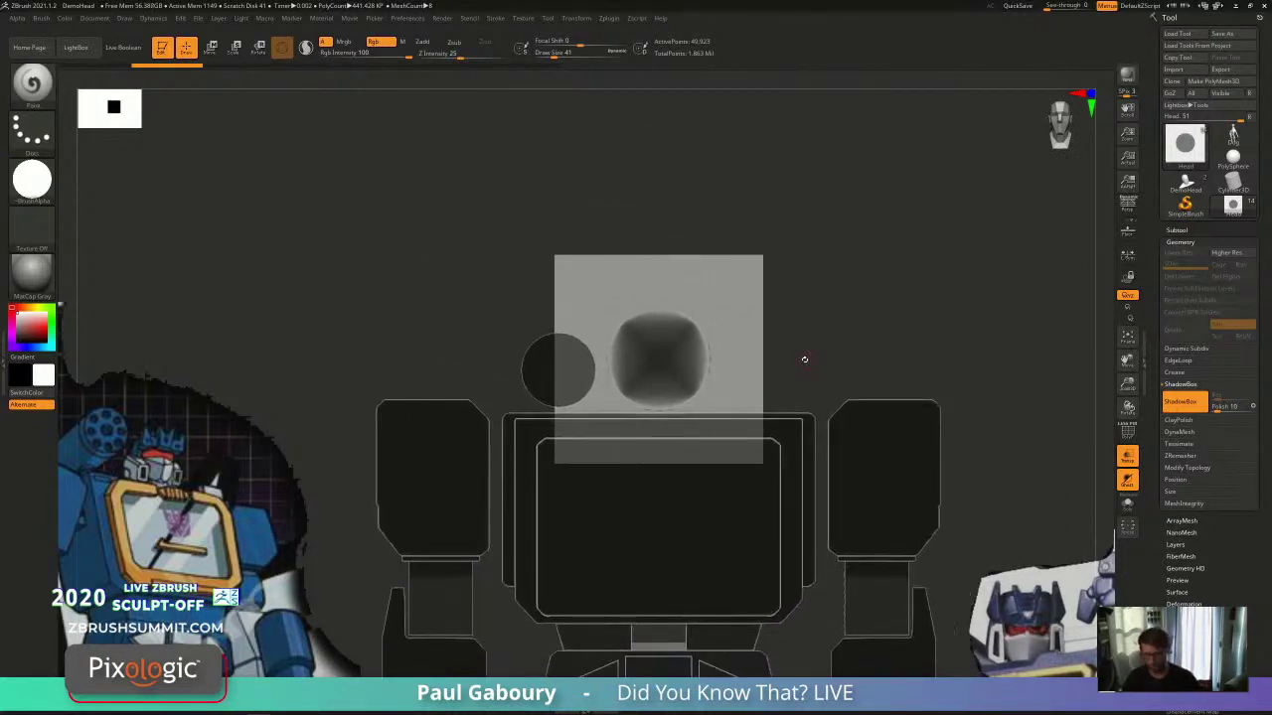
mouse_move(795, 321)
right_mouse_down("ctrl")
mouse_move(831, 448)
mouse_move(749, 295)
mouse_move(794, 427)
mouse_move(781, 352)
right_mouse_up("ctrl")
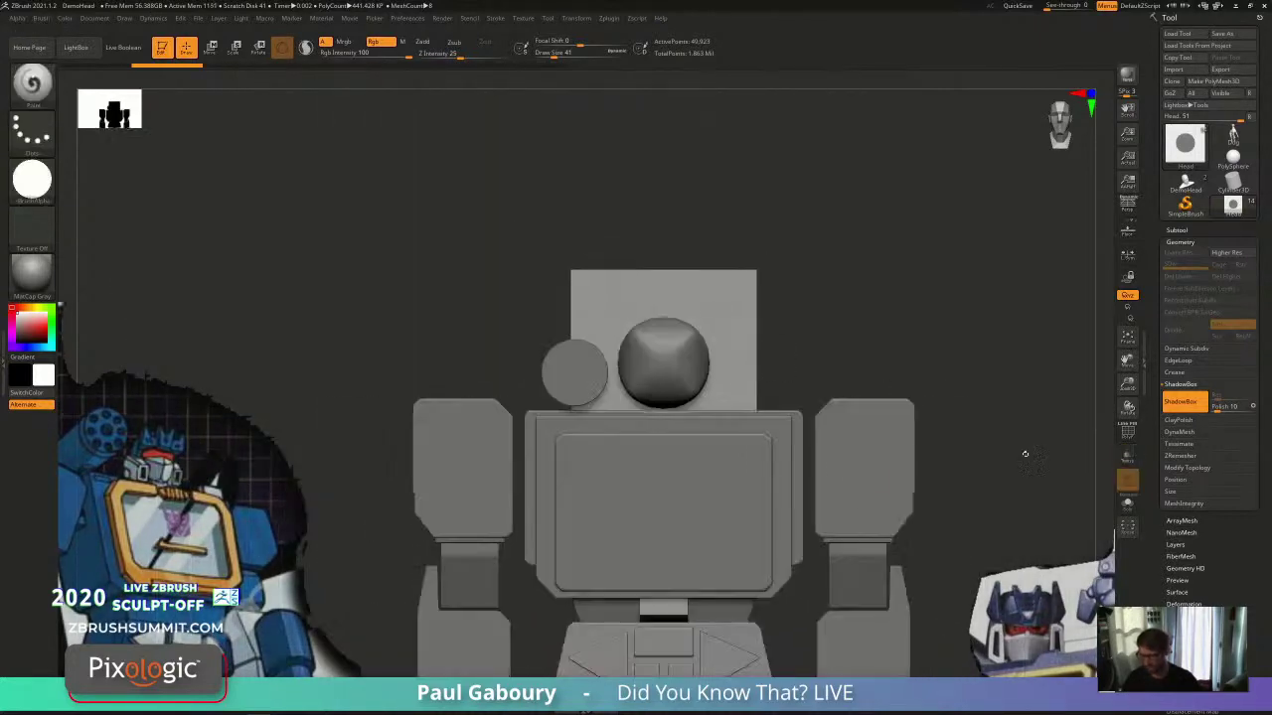
Step: Turn off ShadowBox on the head to convert it into a regular mesh and frame it up close
left_click_drag(1025, 454, 940, 455, "alt")
right_click_drag(673, 344, 783, 417, "ctrl")
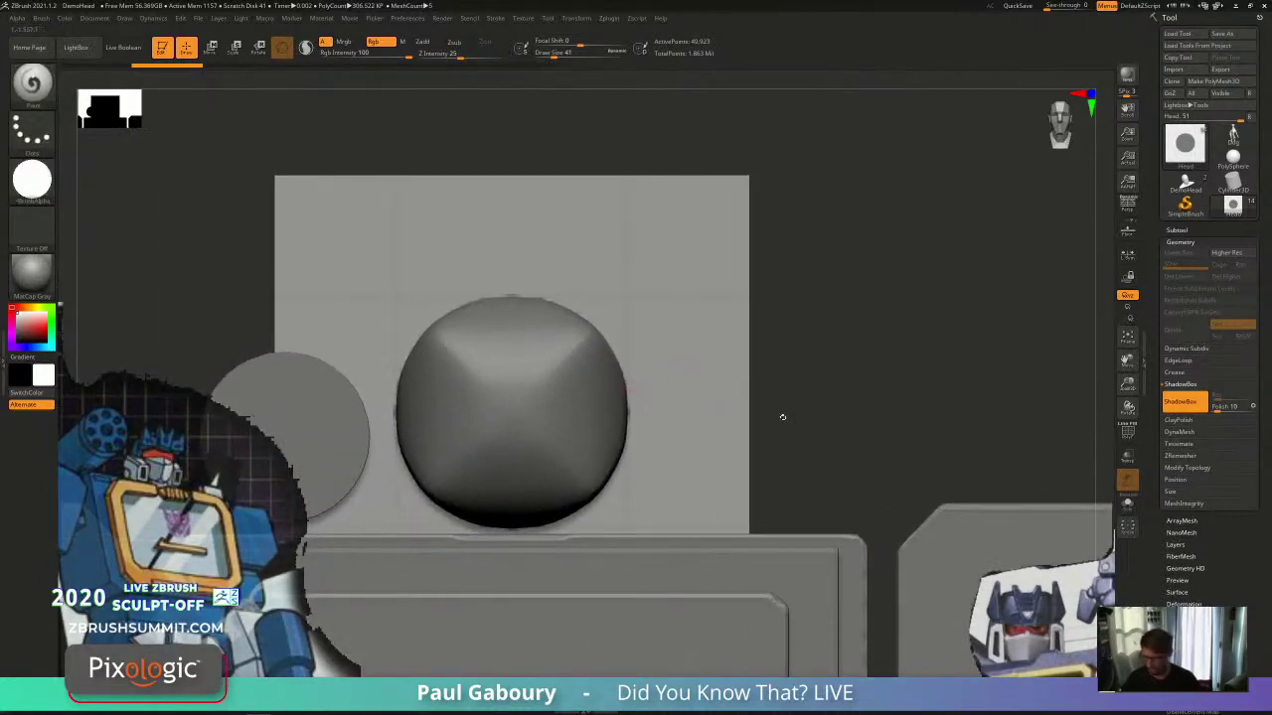
left_click(1182, 402)
mouse_move(546, 379)
right_mouse_down("alt")
mouse_move(630, 364)
mouse_move(643, 402)
mouse_move(659, 403)
mouse_move(547, 364)
mouse_move(599, 421)
mouse_move(523, 368)
mouse_move(632, 373)
mouse_move(643, 394)
right_mouse_up("alt")
right_click_drag(622, 412, 656, 392)
right_click_drag(668, 417, 659, 395, "alt")
mouse_move(660, 395)
right_mouse_down("alt")
mouse_move(650, 381)
mouse_move(664, 433)
mouse_move(669, 407)
mouse_move(686, 436)
right_mouse_up("alt")
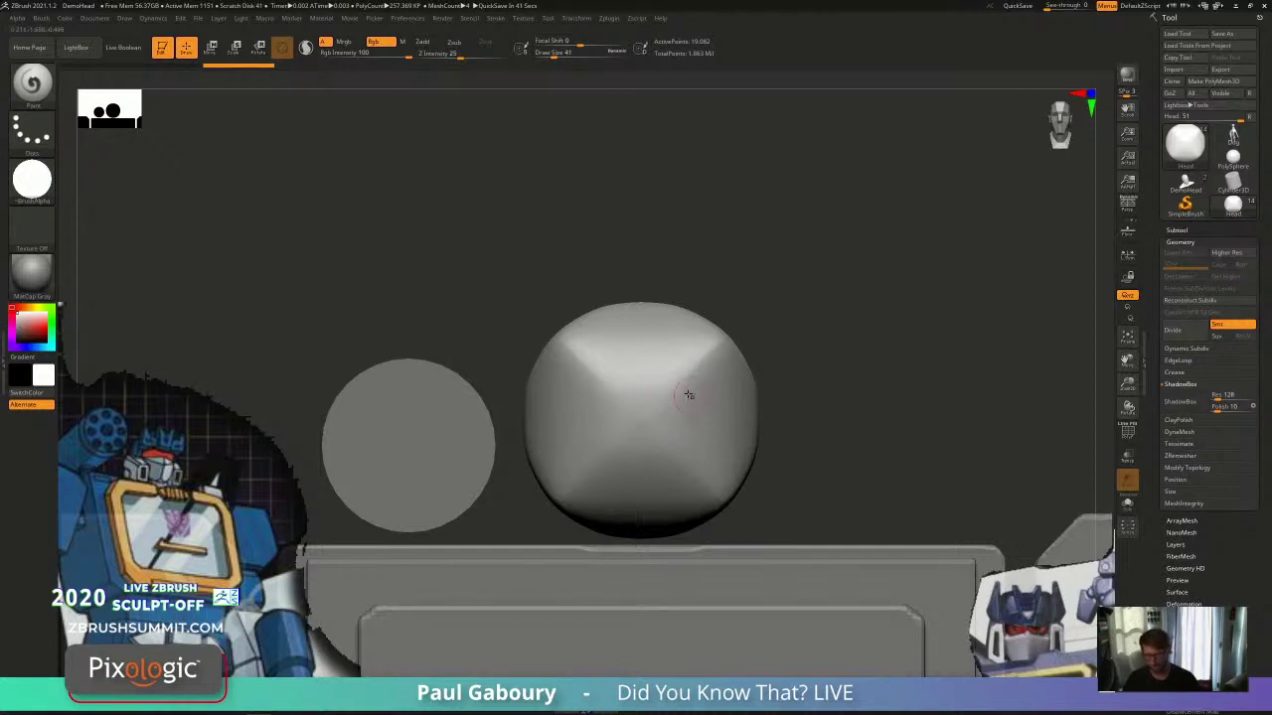
Step: Choose the IMM BParts insert-mesh brush for the rounded head placeholder
key("shift")
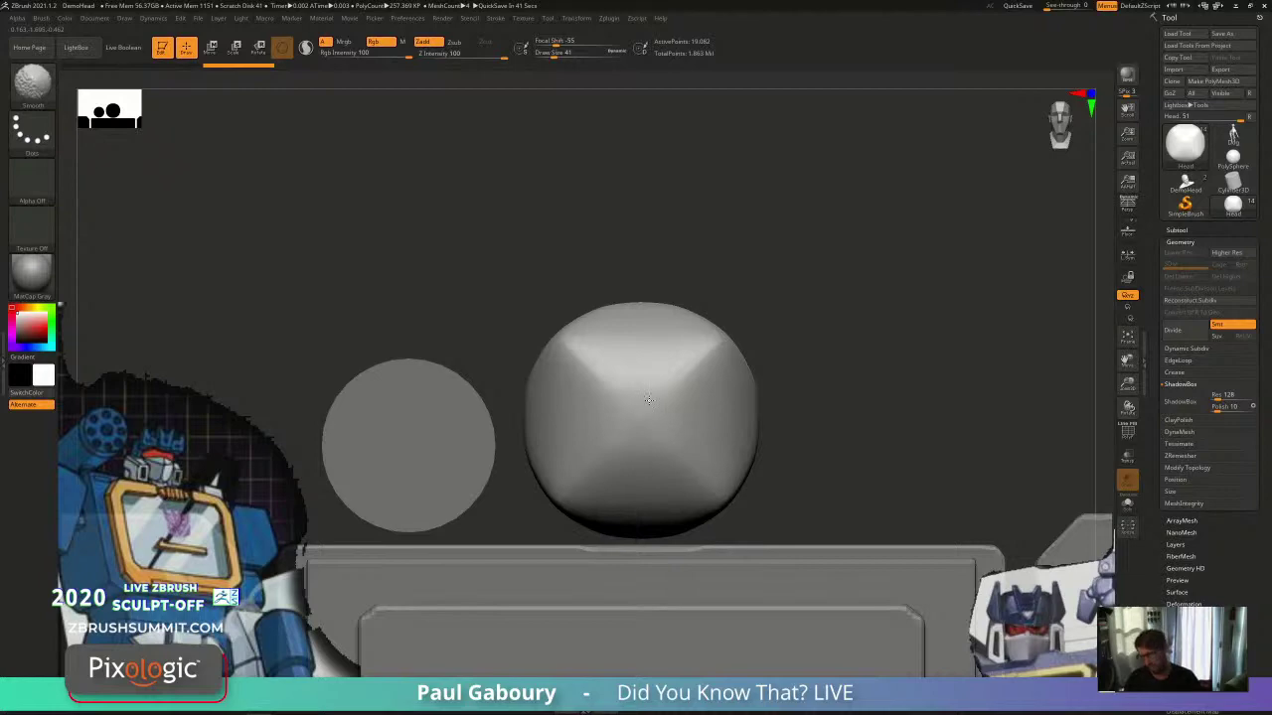
mouse_move(667, 446)
right_mouse_down("alt")
mouse_move(634, 398)
mouse_move(636, 437)
mouse_move(629, 400)
mouse_move(714, 459)
mouse_move(695, 428)
mouse_move(672, 446)
mouse_move(686, 451)
right_mouse_up("alt")
mouse_move(833, 505)
right_mouse_down("alt")
mouse_move(725, 422)
mouse_move(745, 473)
mouse_move(695, 416)
mouse_move(662, 448)
right_mouse_up("alt")
mouse_move(727, 505)
right_mouse_down("alt")
mouse_move(649, 380)
mouse_move(676, 403)
mouse_move(673, 424)
right_mouse_up("alt")
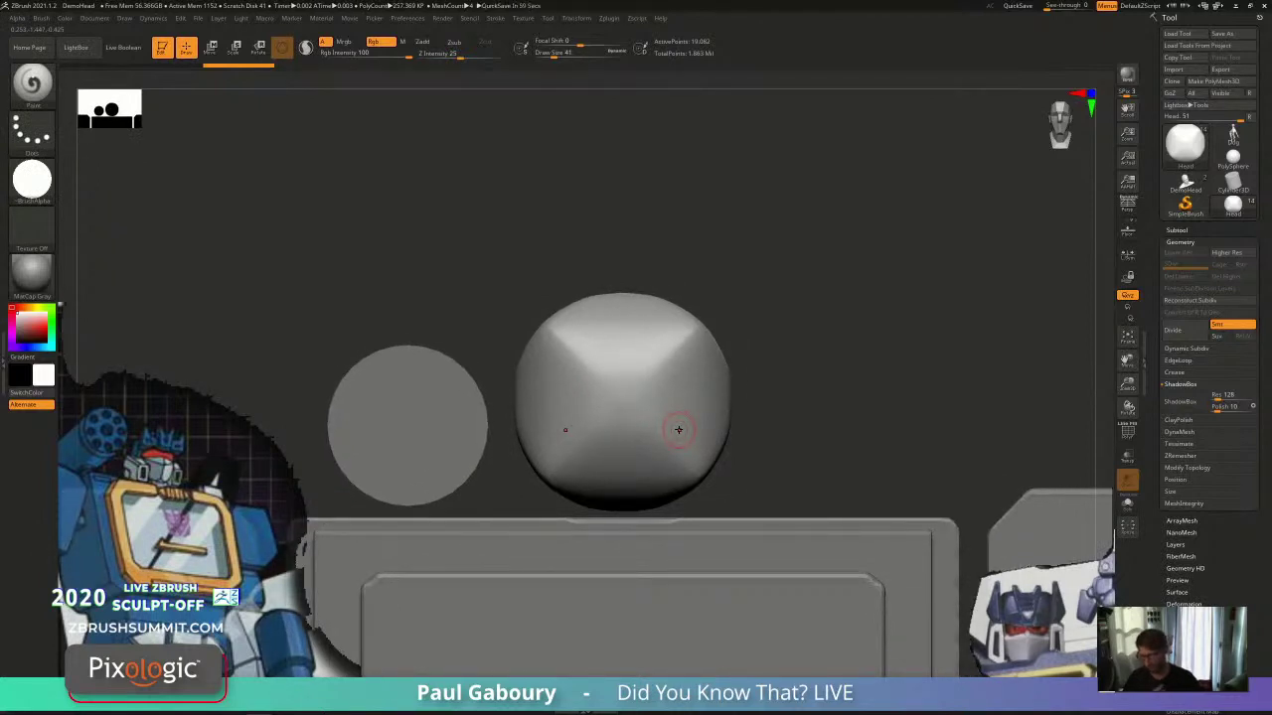
key("b")
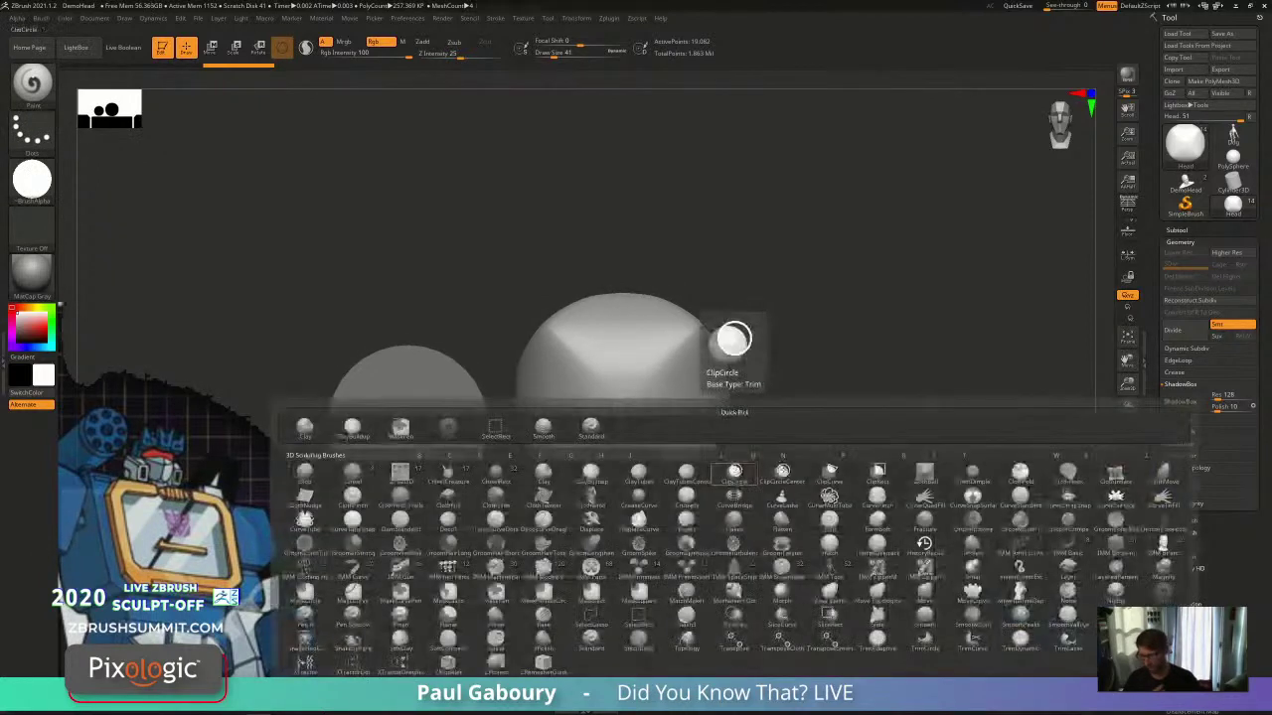
key("i")
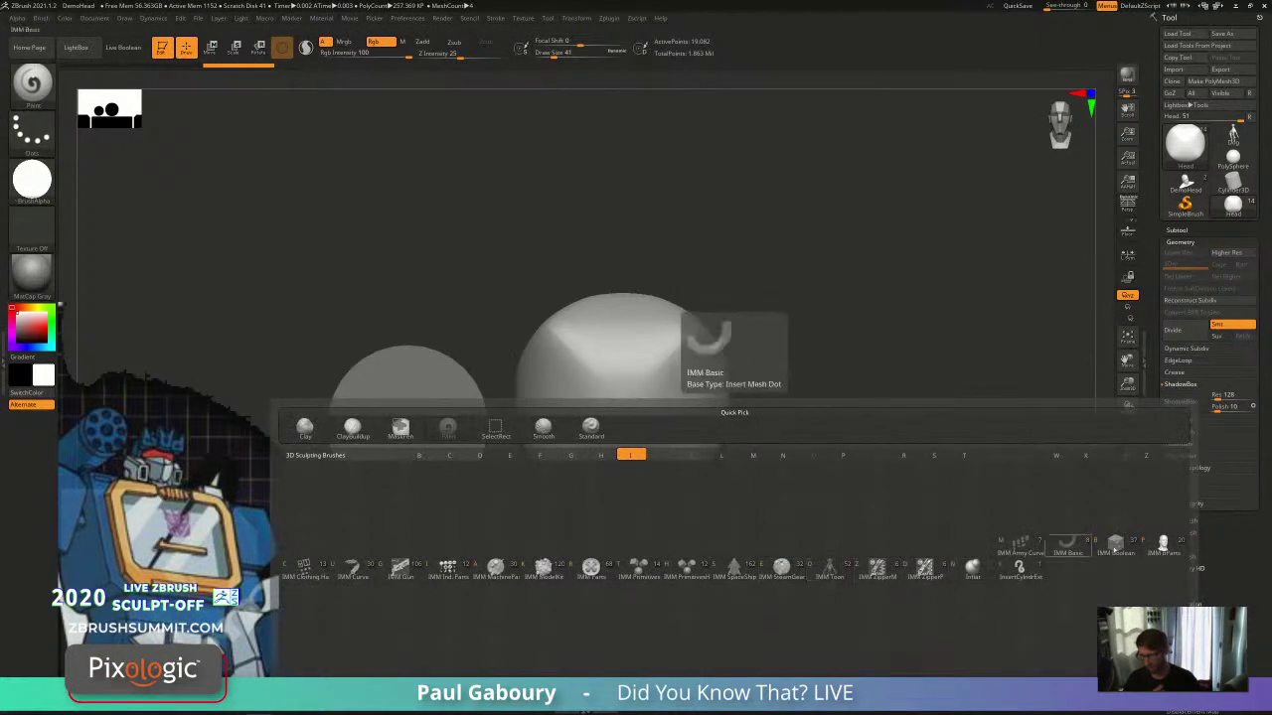
left_click(1162, 545)
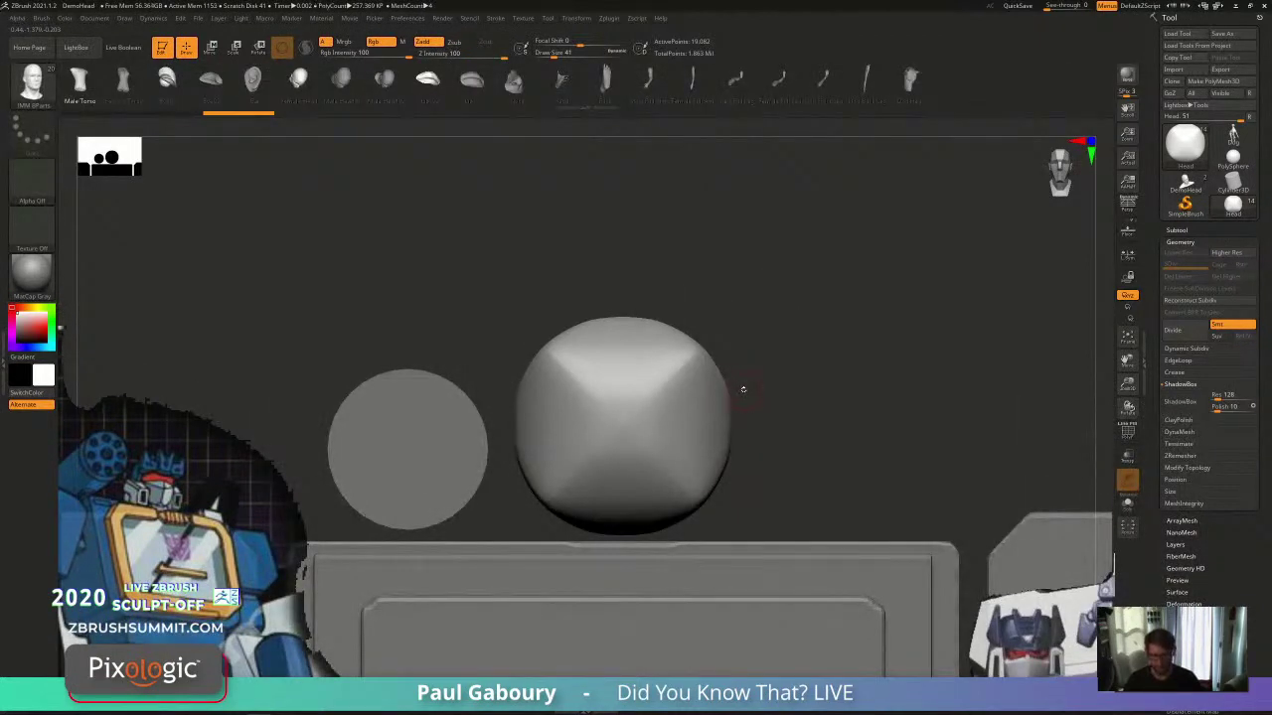
Step: Centre the transform gizmo on the head mesh and rotate only the gizmo 90 degrees from the side view so its Z axis points up
key("w")
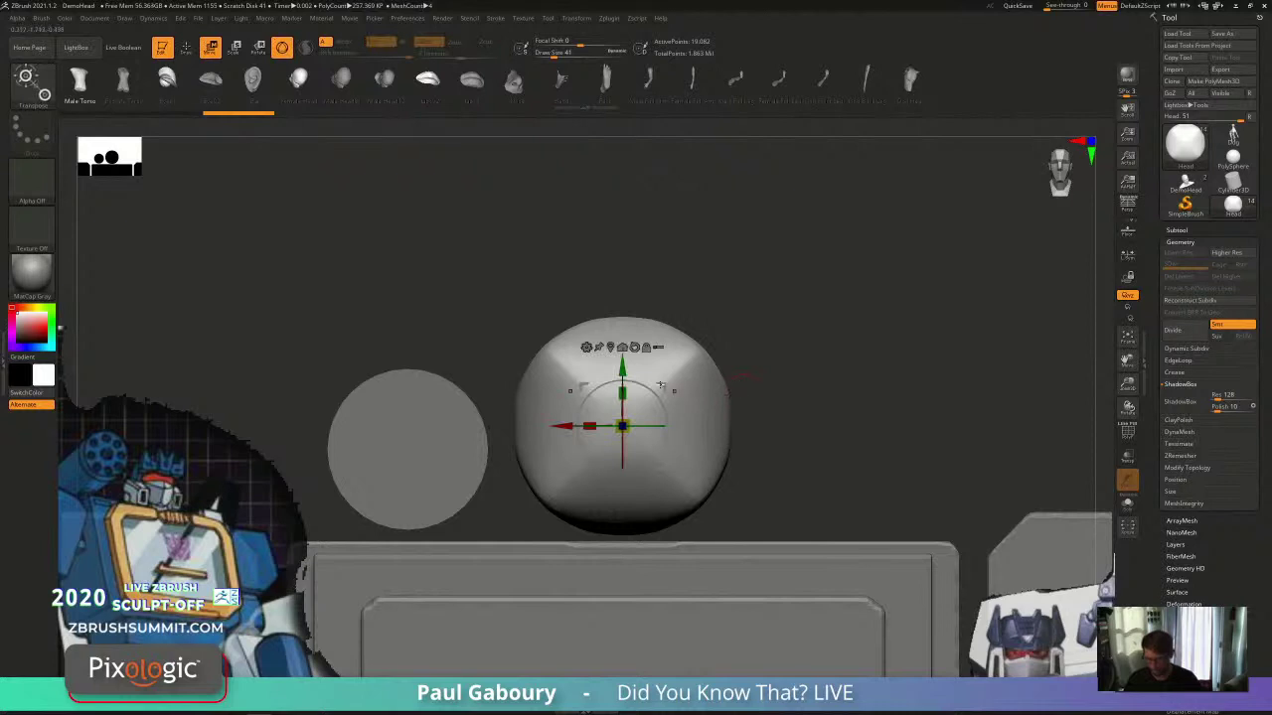
left_click(676, 427)
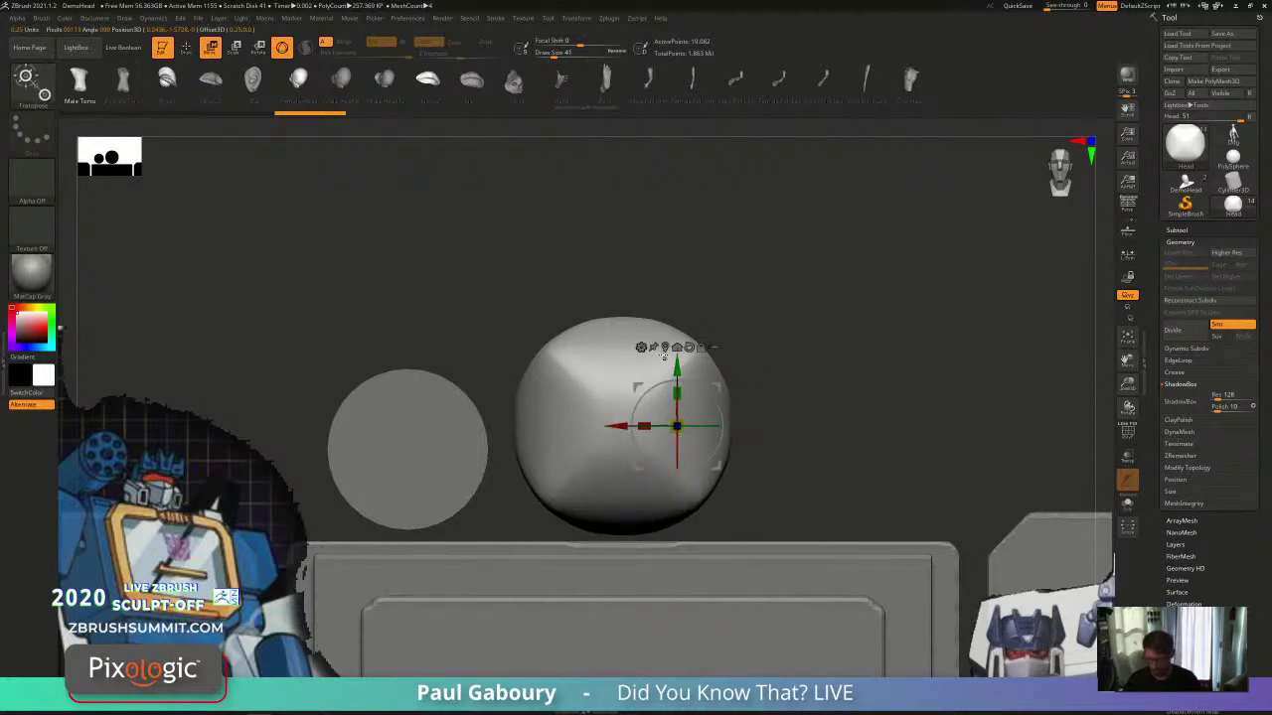
left_click(664, 348)
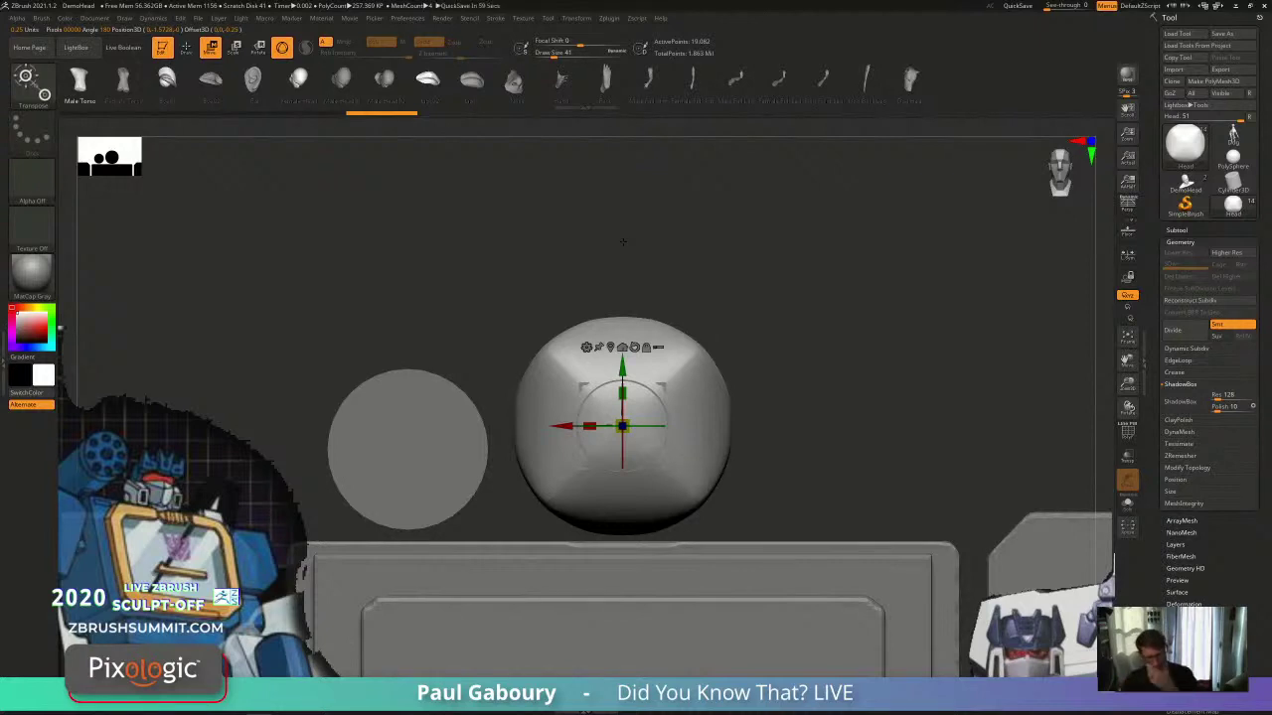
left_click_drag(749, 406, 781, 413)
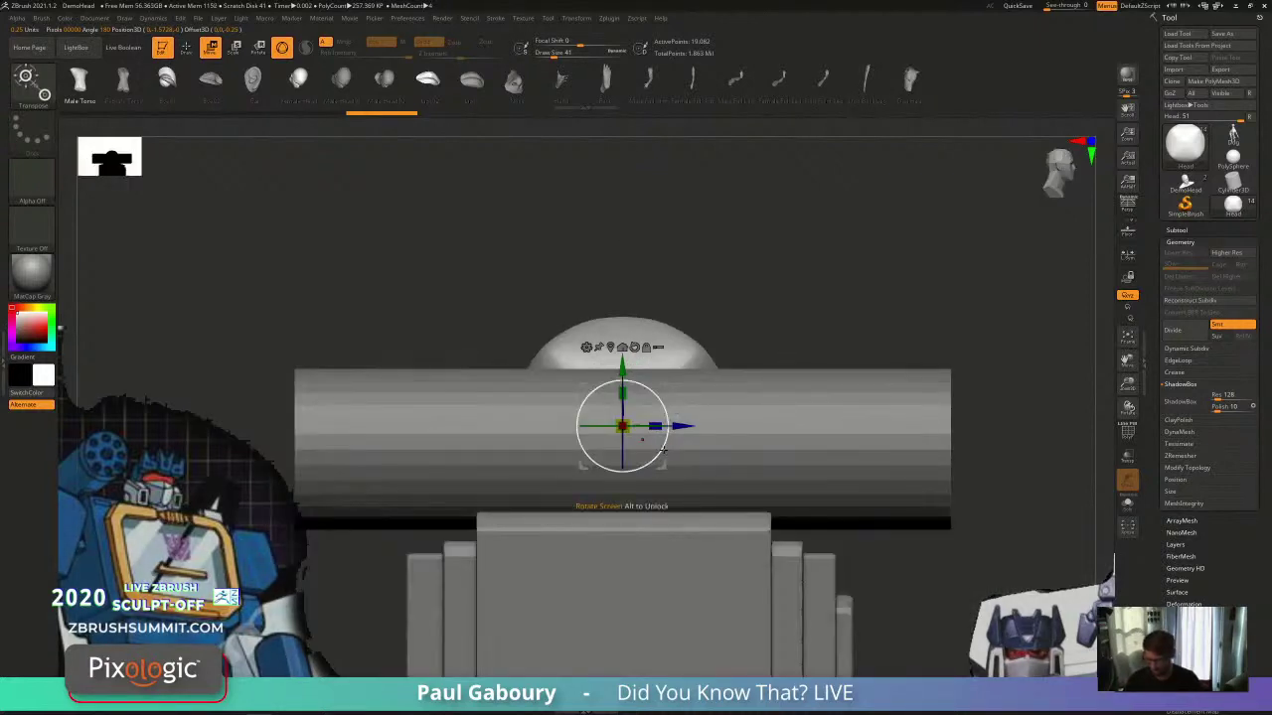
left_click_drag(659, 446, 653, 385, "alt")
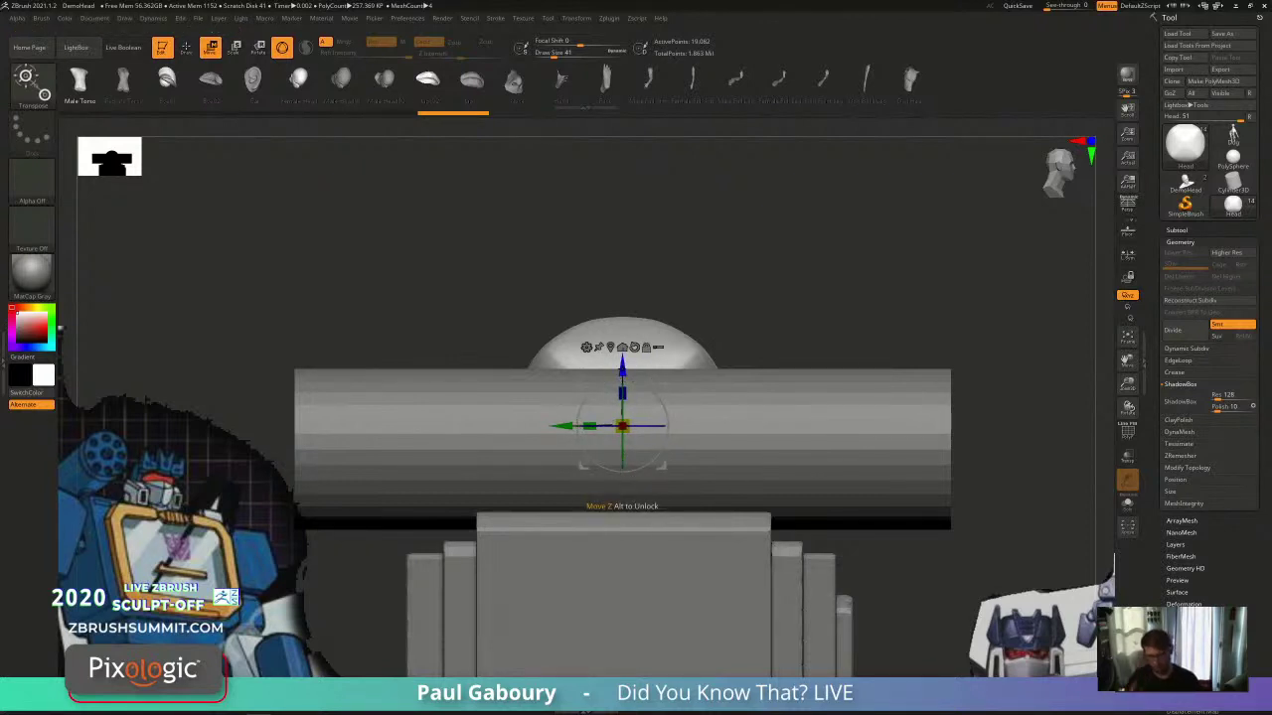
left_click_drag(861, 279, 809, 295)
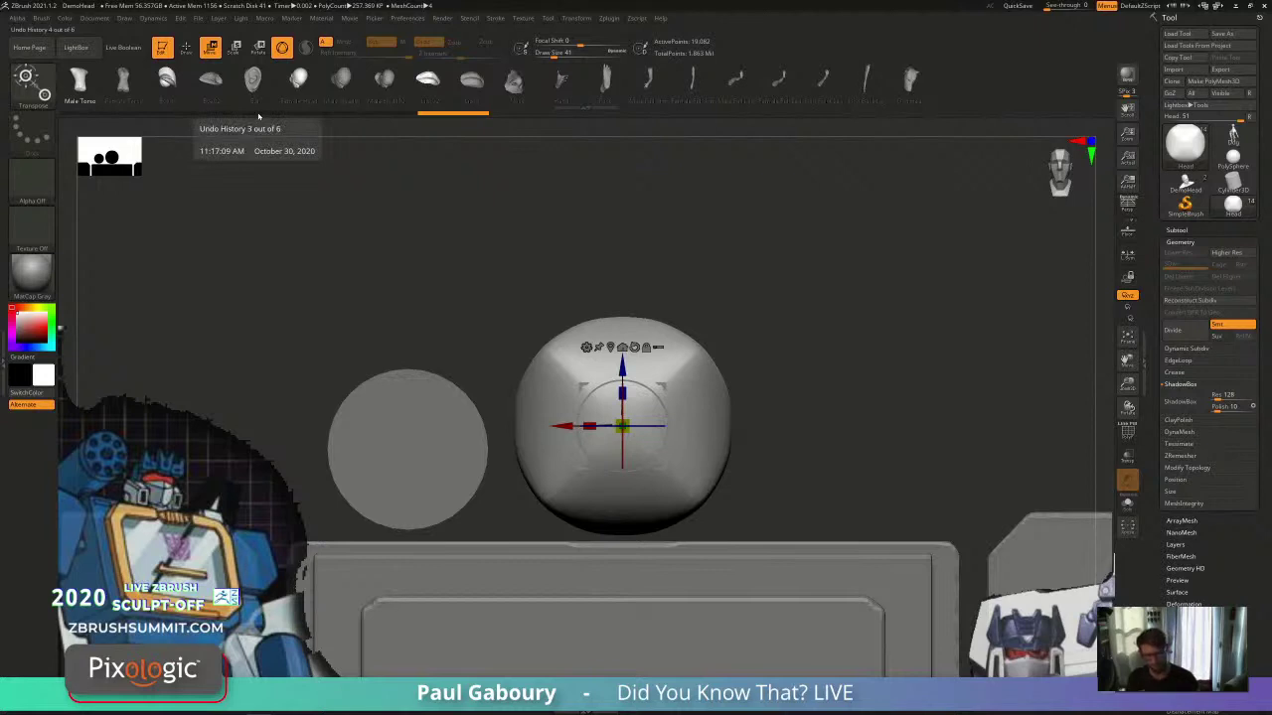
Step: Replace the head placeholder with the Male Head01 mesh and lower it so its neck meets the torso
left_click(341, 80)
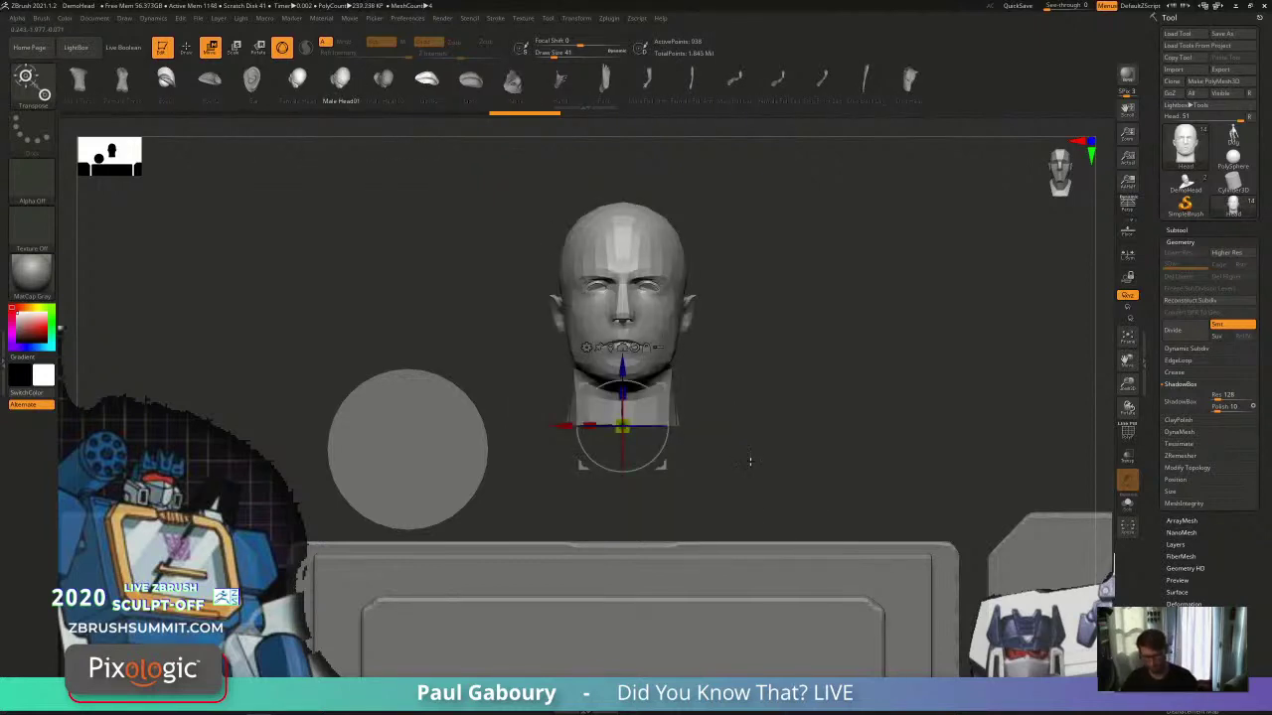
left_click_drag(626, 370, 628, 490)
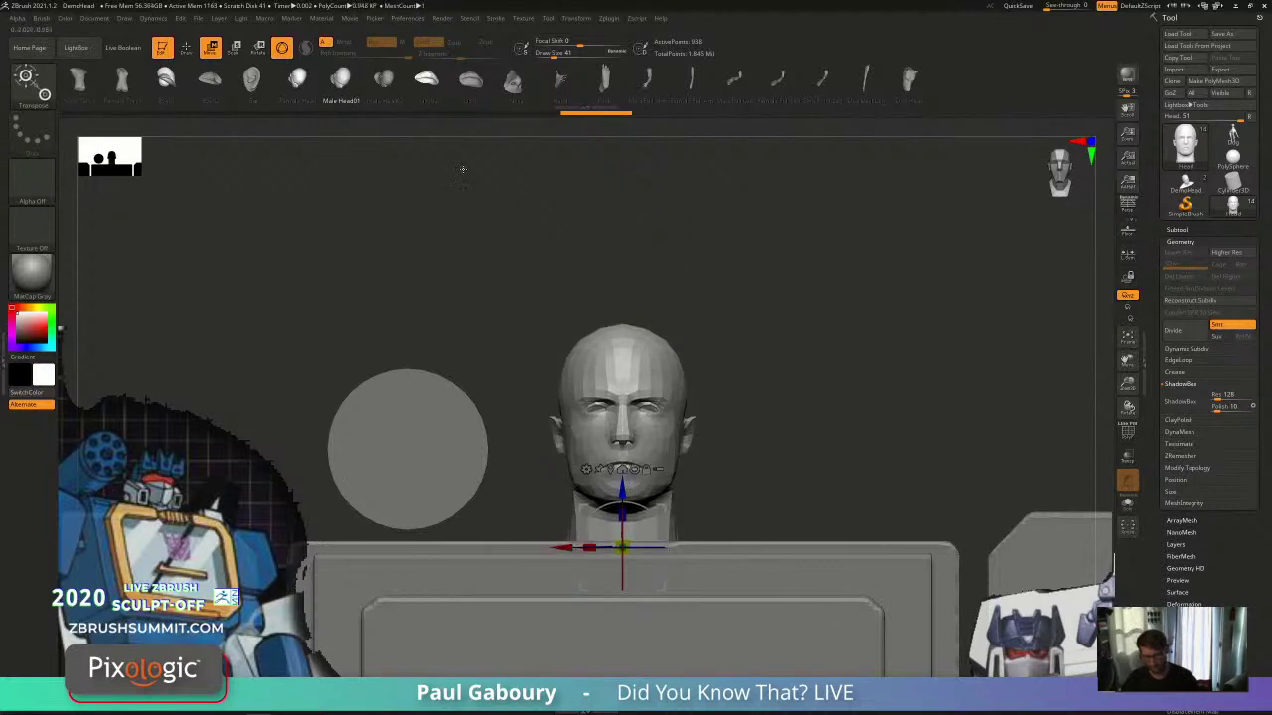
Step: Try the neighbouring head meshes, including Male Head02, in place of the current head and go back to Male Head01
left_click(383, 81)
left_click(339, 79)
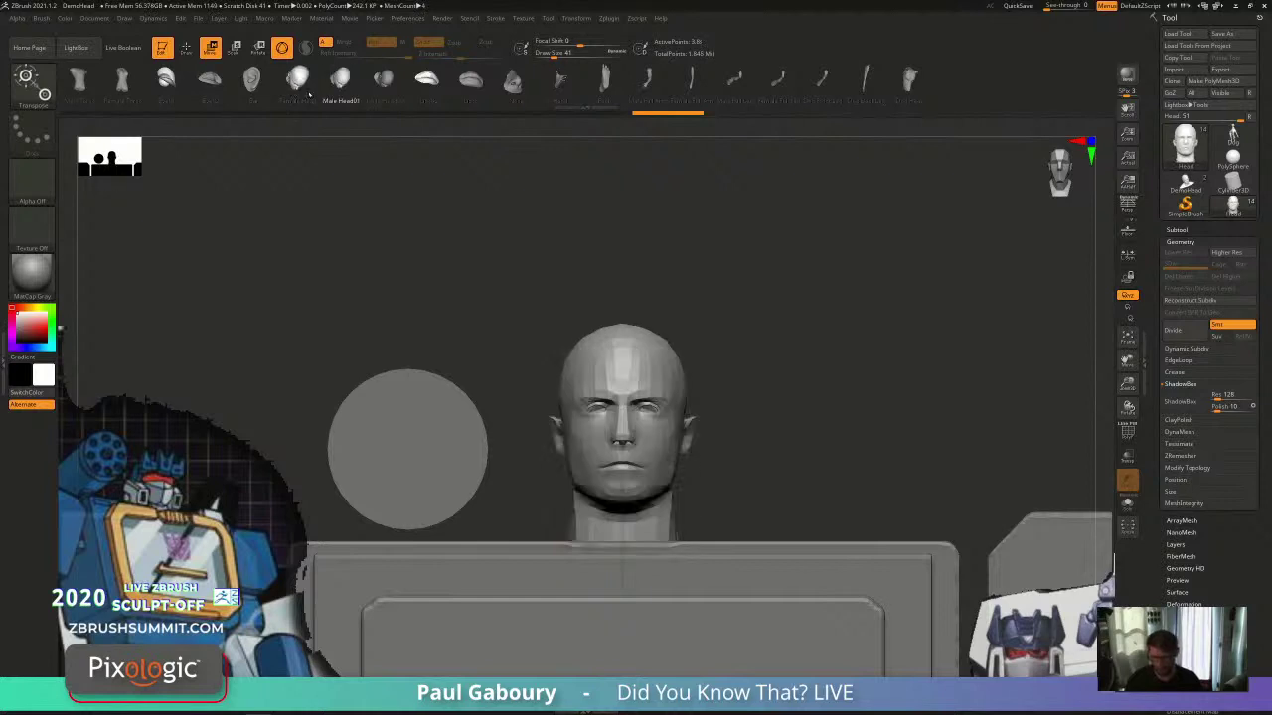
left_click(297, 80)
left_click(339, 80)
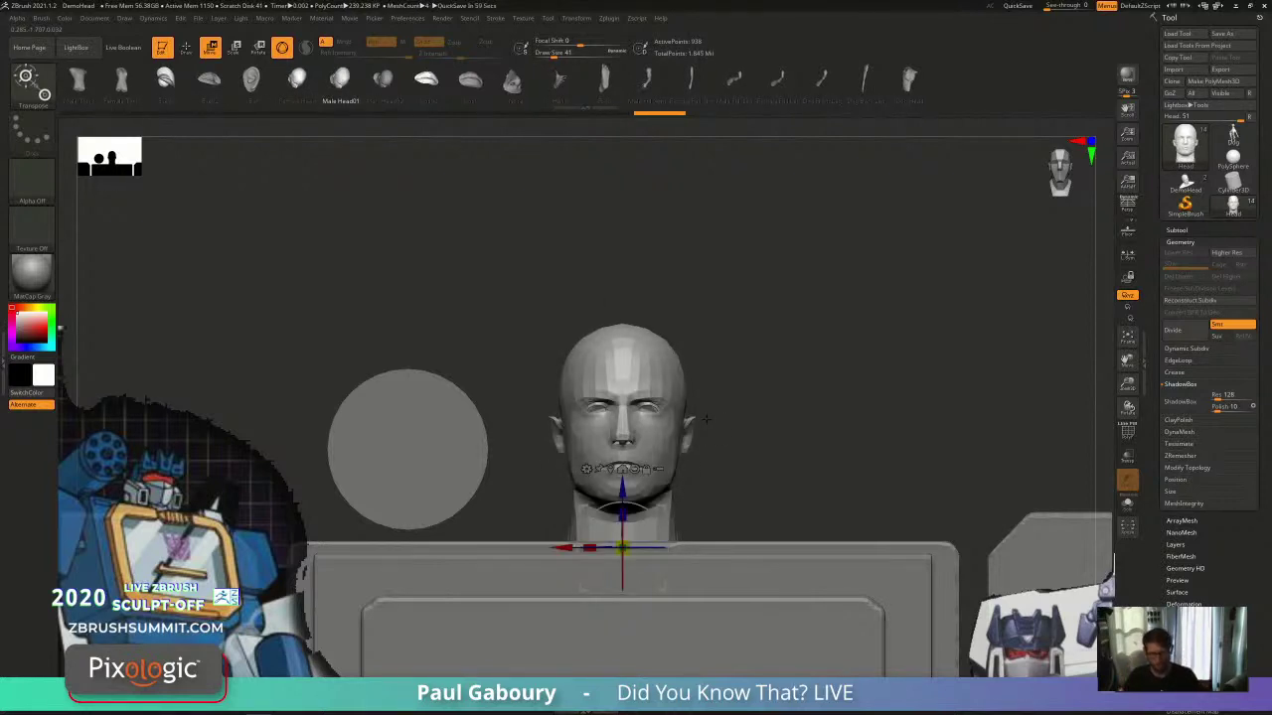
left_click(385, 84)
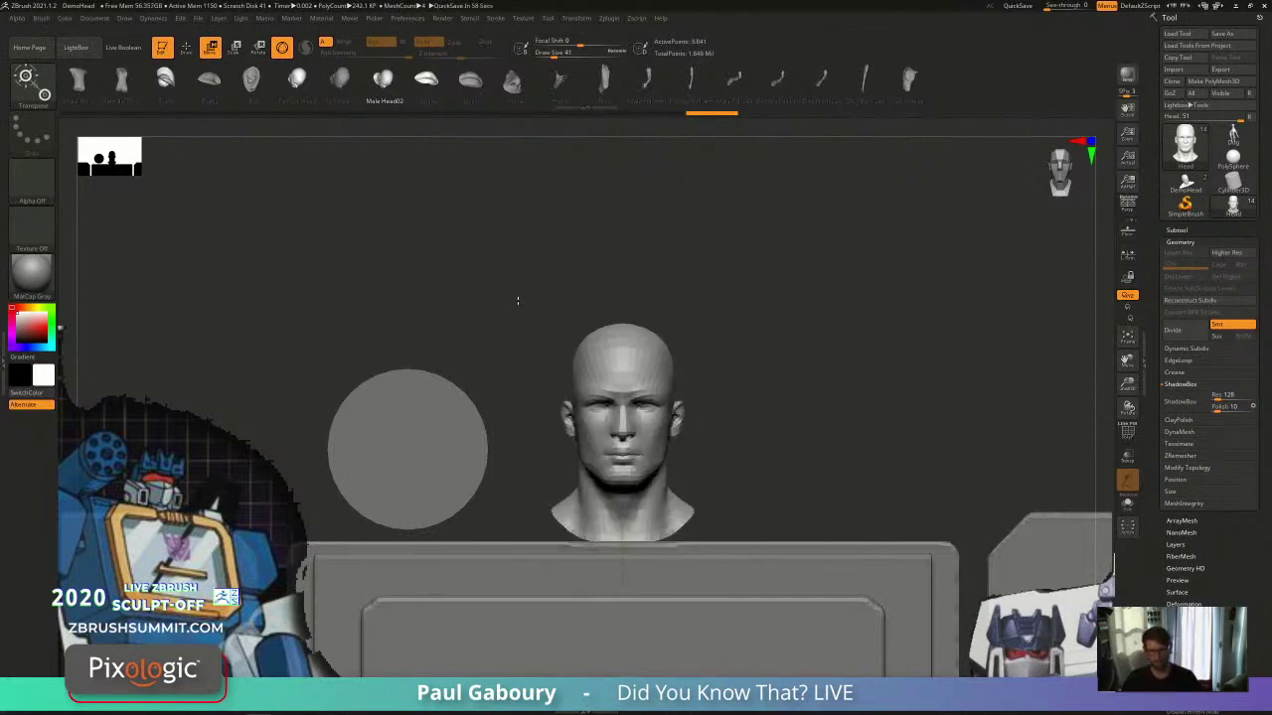
left_click(340, 82)
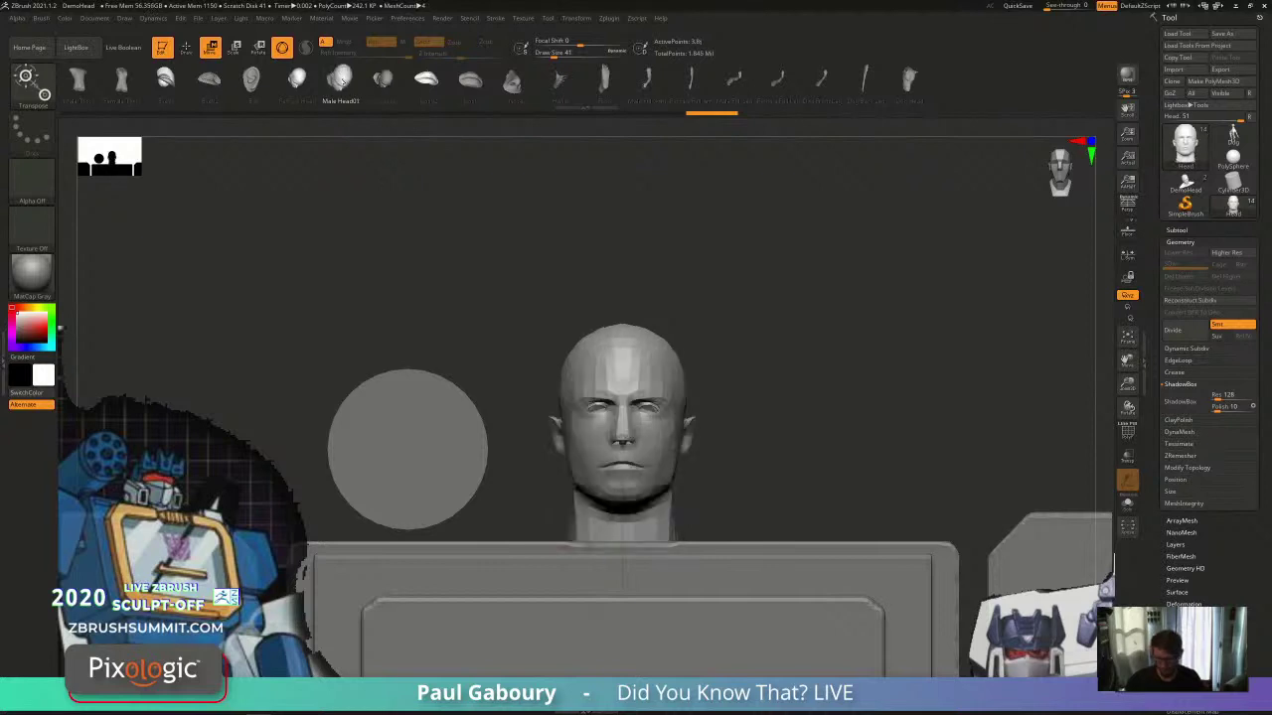
Step: Adjust the head's scale against the whole robot and sink its neck slightly into the top of the torso
mouse_move(756, 454)
right_mouse_down("alt")
mouse_move(738, 388)
mouse_move(747, 437)
mouse_move(735, 419)
right_mouse_up("alt")
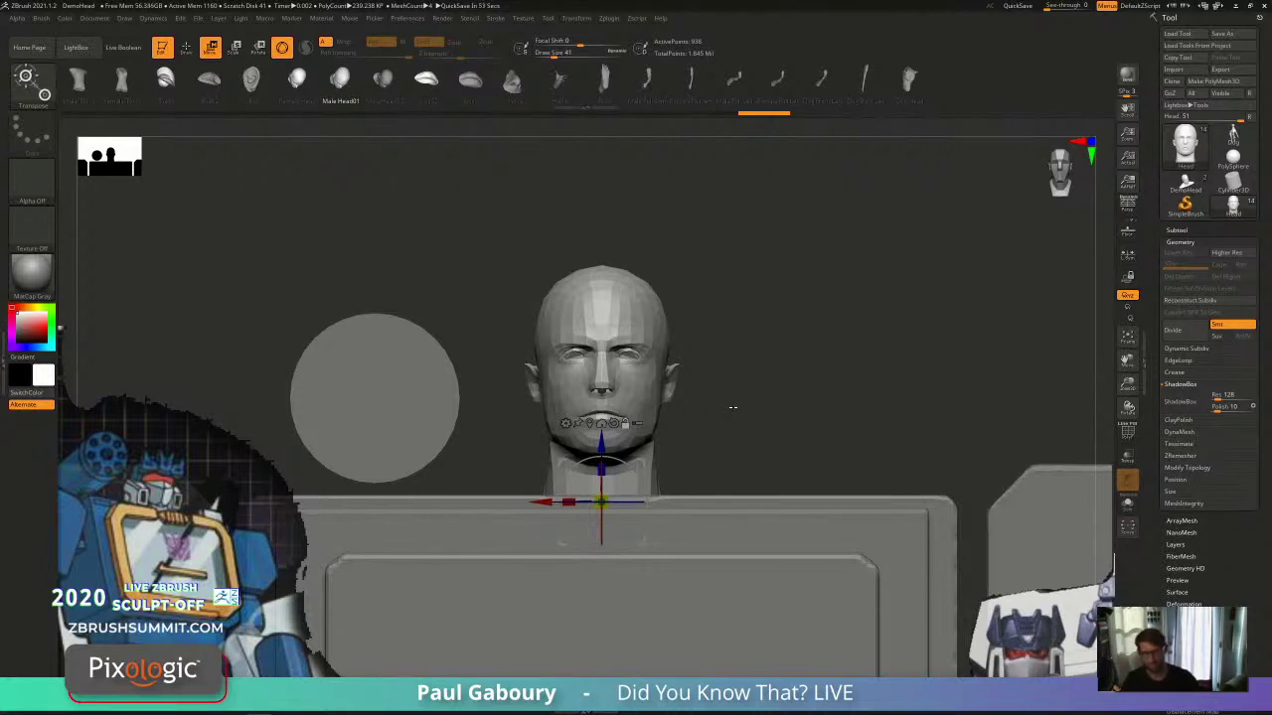
left_click_drag(751, 415, 643, 522)
left_click_drag(603, 404, 619, 417)
left_click_drag(606, 341, 606, 353)
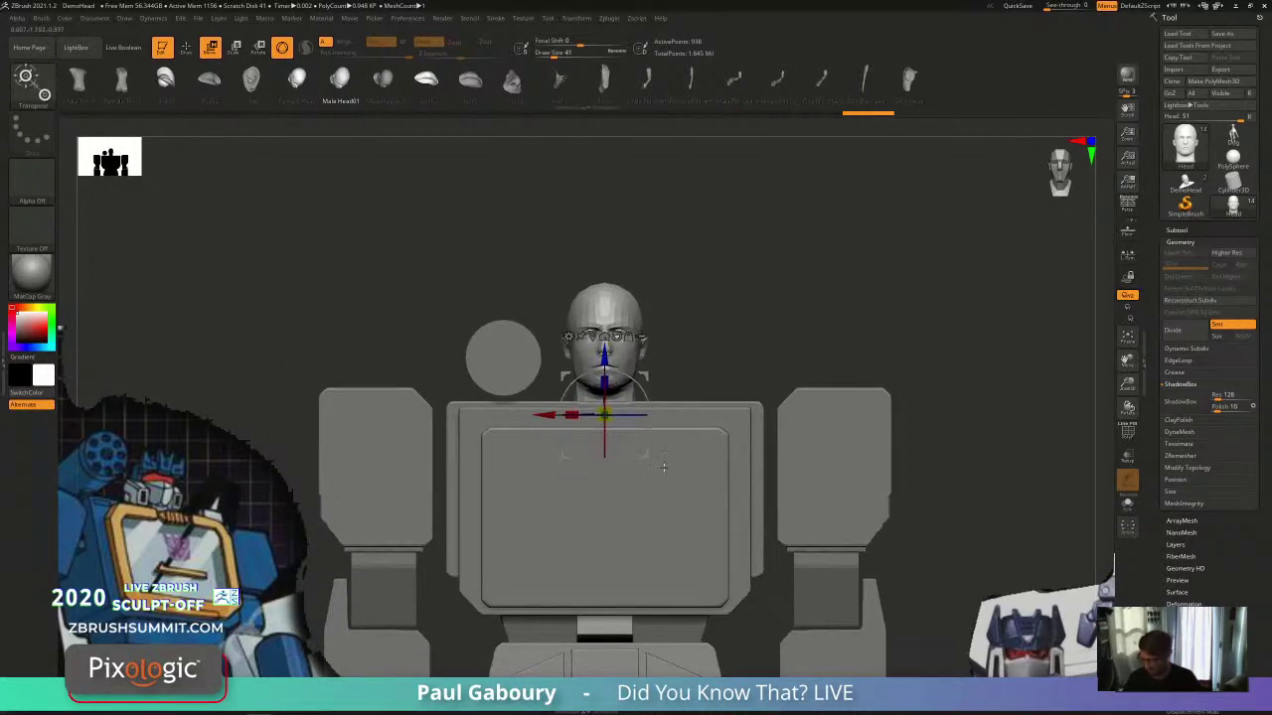
left_click_drag(604, 415, 618, 425)
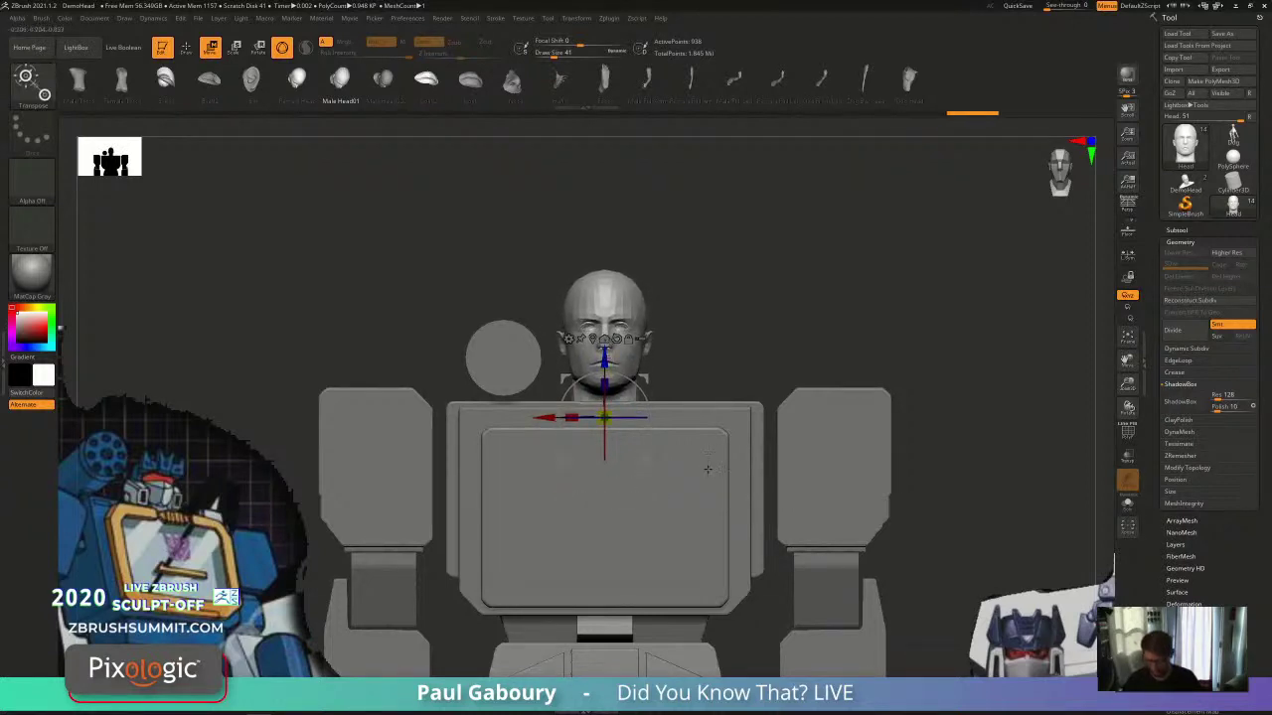
Step: Subdivide the head up to subdivision level 4 and delete its lower levels
key("q")
right_click_drag(711, 491, 658, 480, "ctrl")
mouse_move(659, 480)
right_mouse_down("alt")
mouse_move(667, 516)
mouse_move(647, 497)
mouse_move(691, 455)
mouse_move(680, 431)
right_mouse_up("alt")
key("d")
key("d")
key("d")
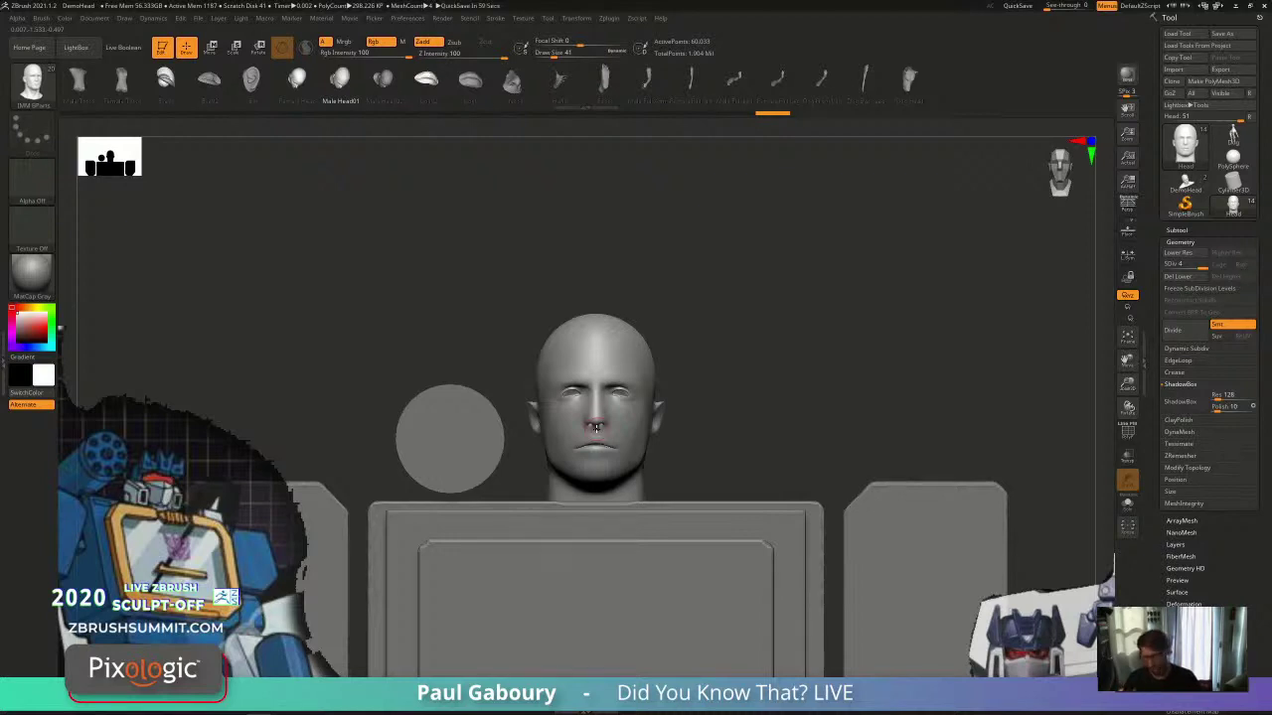
left_click(1181, 278)
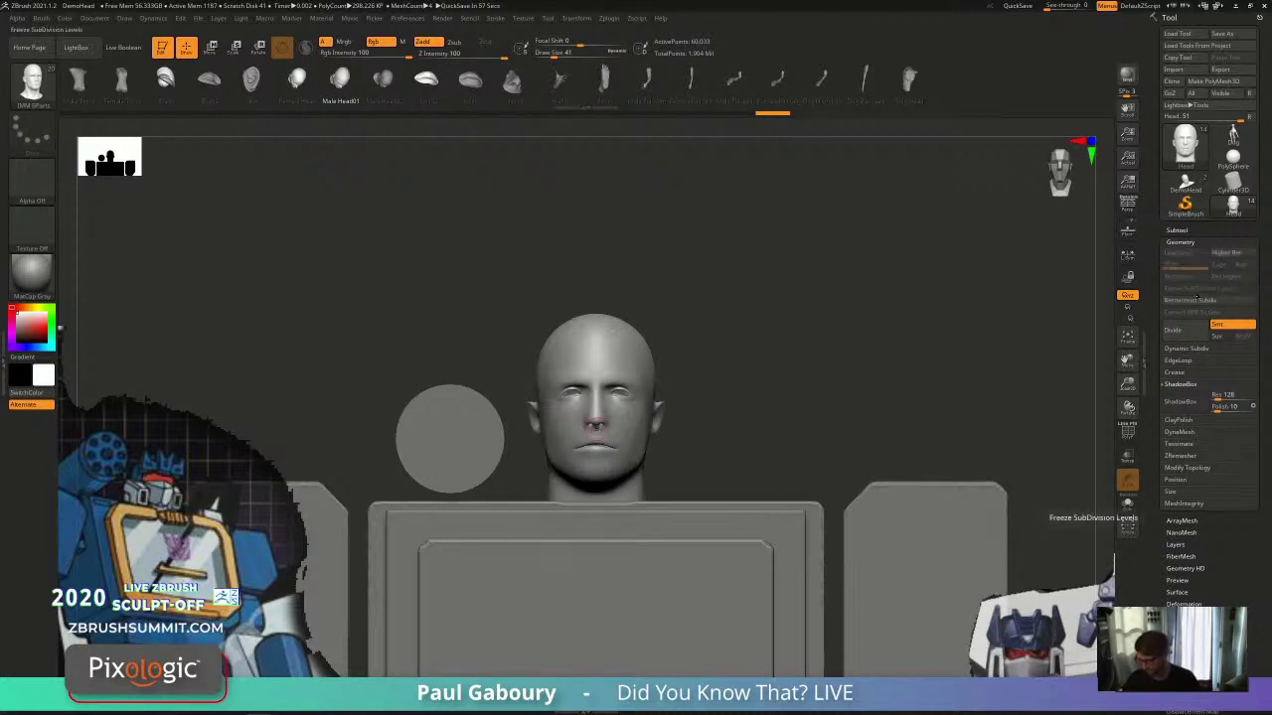
Step: Convert the head to a DynaMesh at resolution 128
left_click(1182, 385)
left_click(1179, 409)
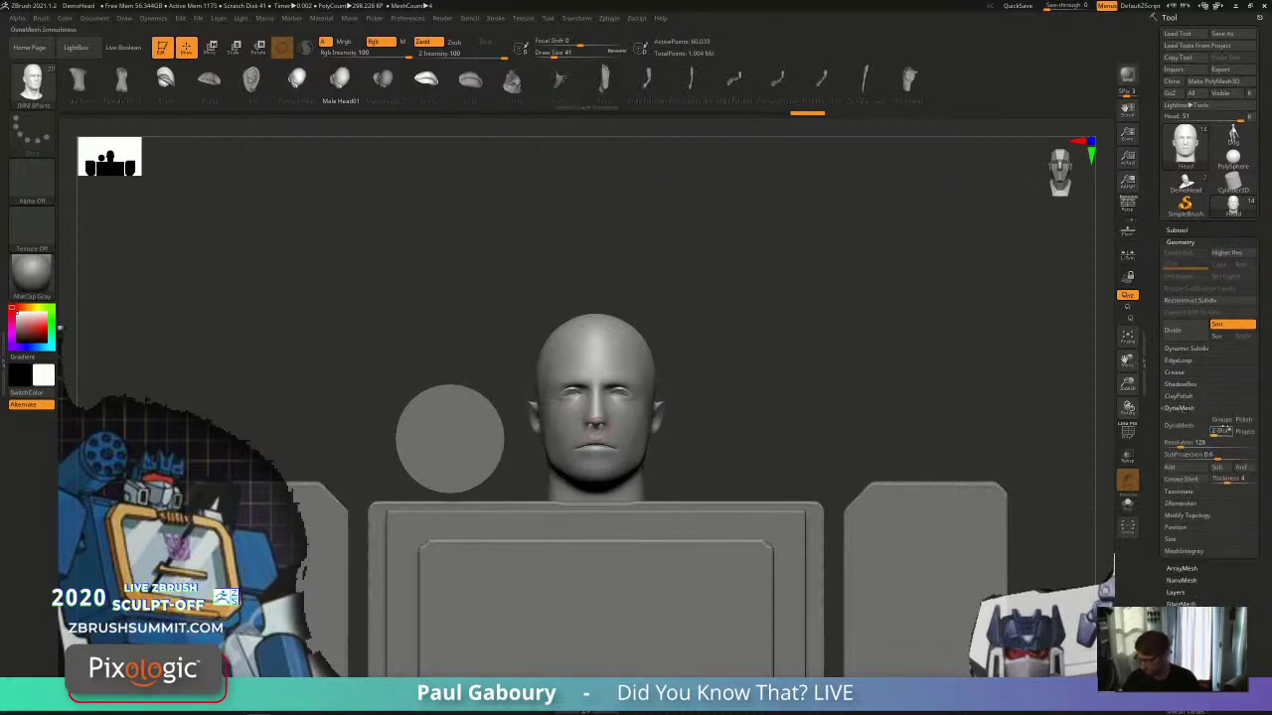
left_click(1179, 426)
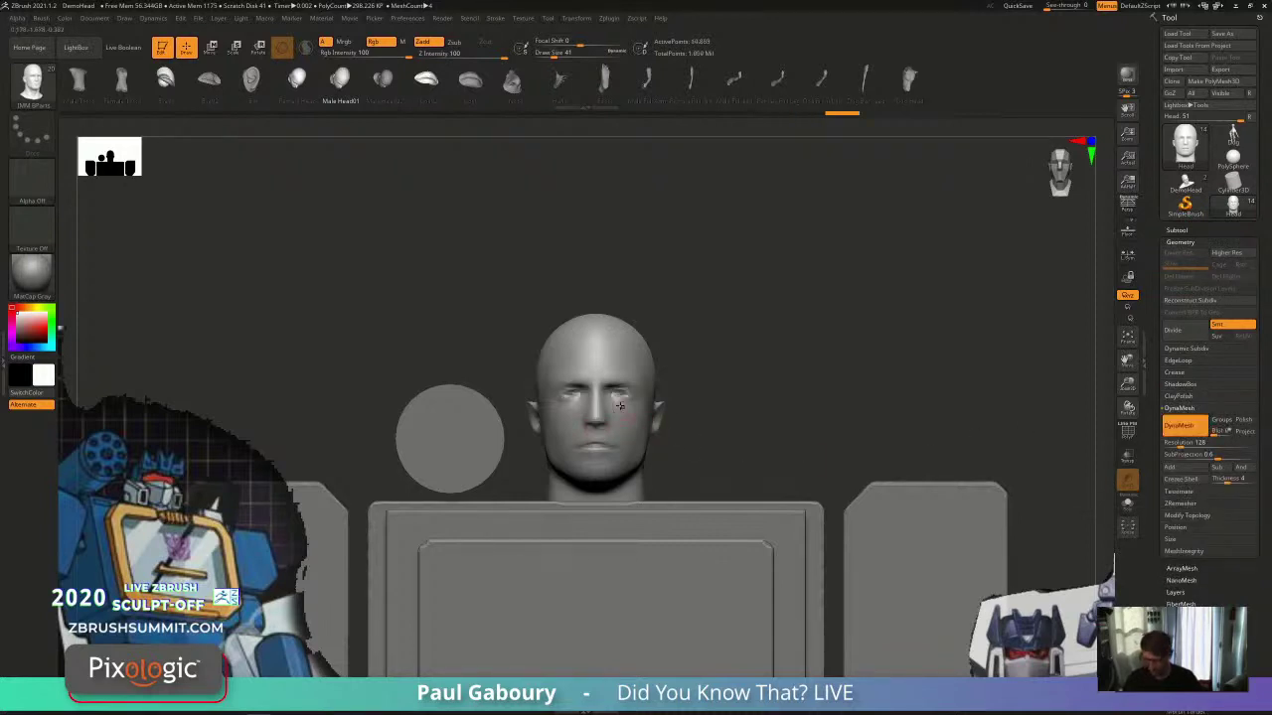
Step: Set the draw size to 77 and show the brush's Samples settings containing Spotlight Projection
key("s")
left_click_drag(618, 405, 623, 405)
key("shift")
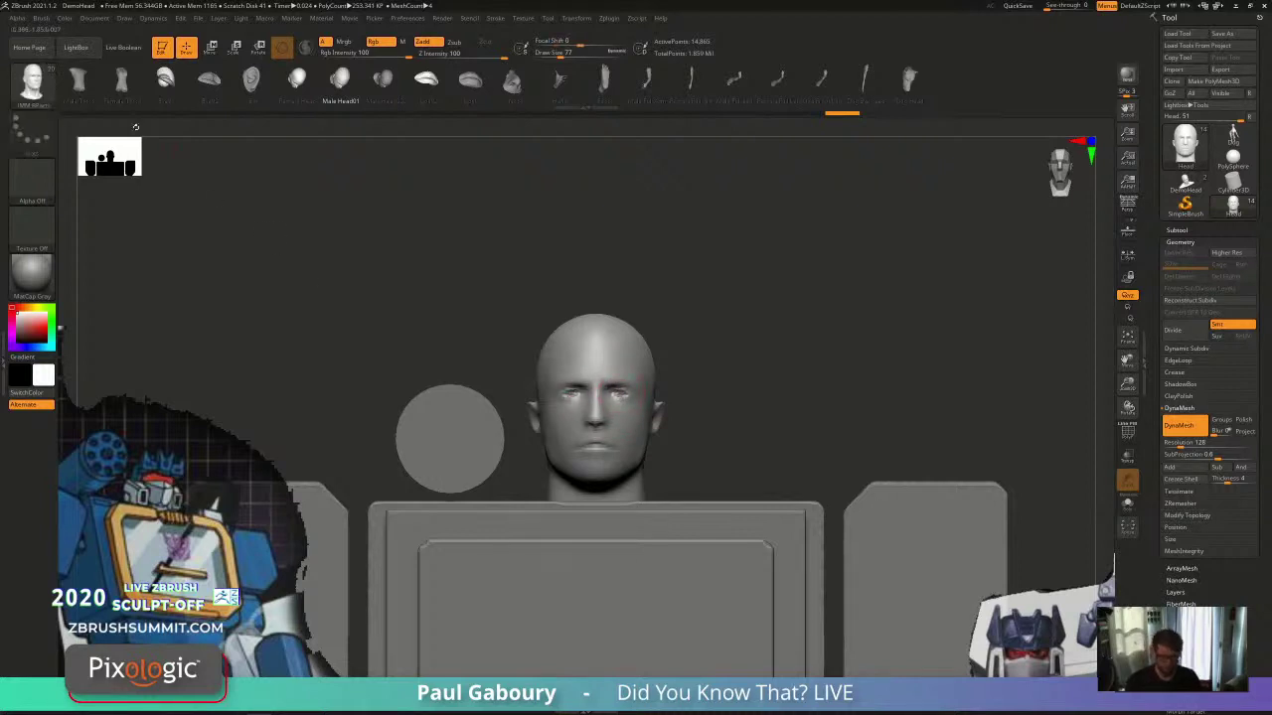
left_click(41, 18)
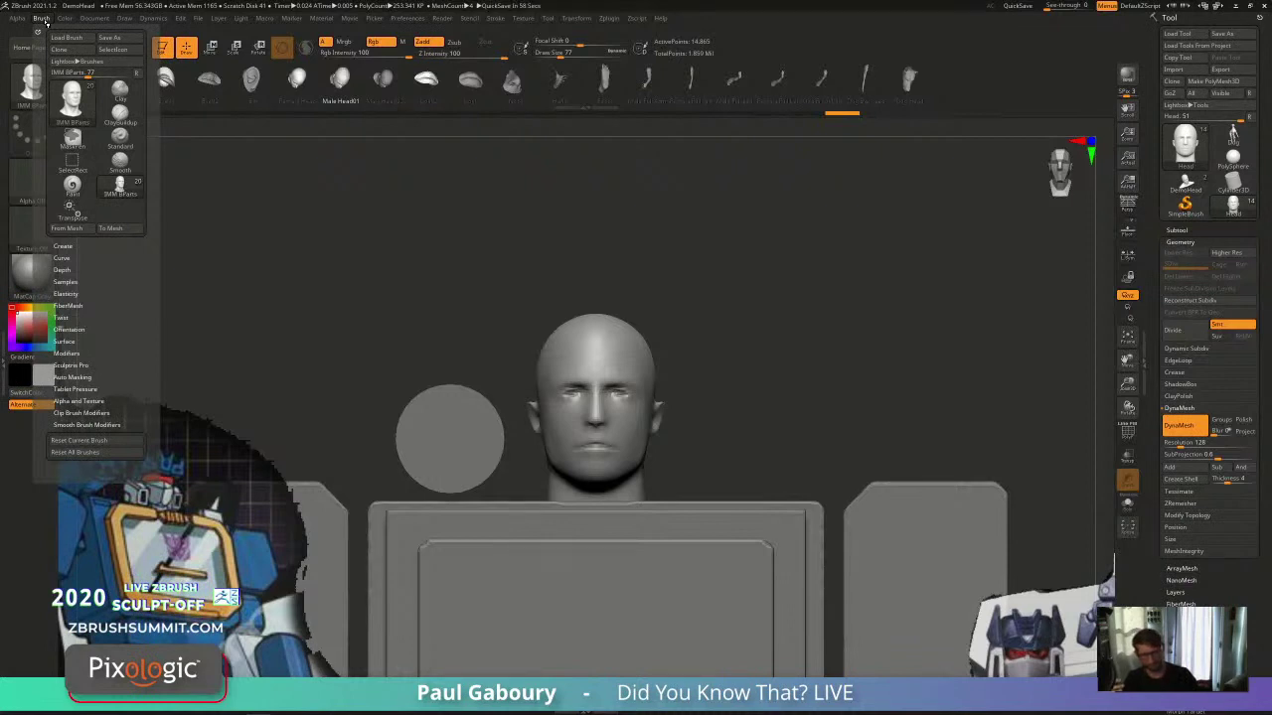
left_click(68, 282)
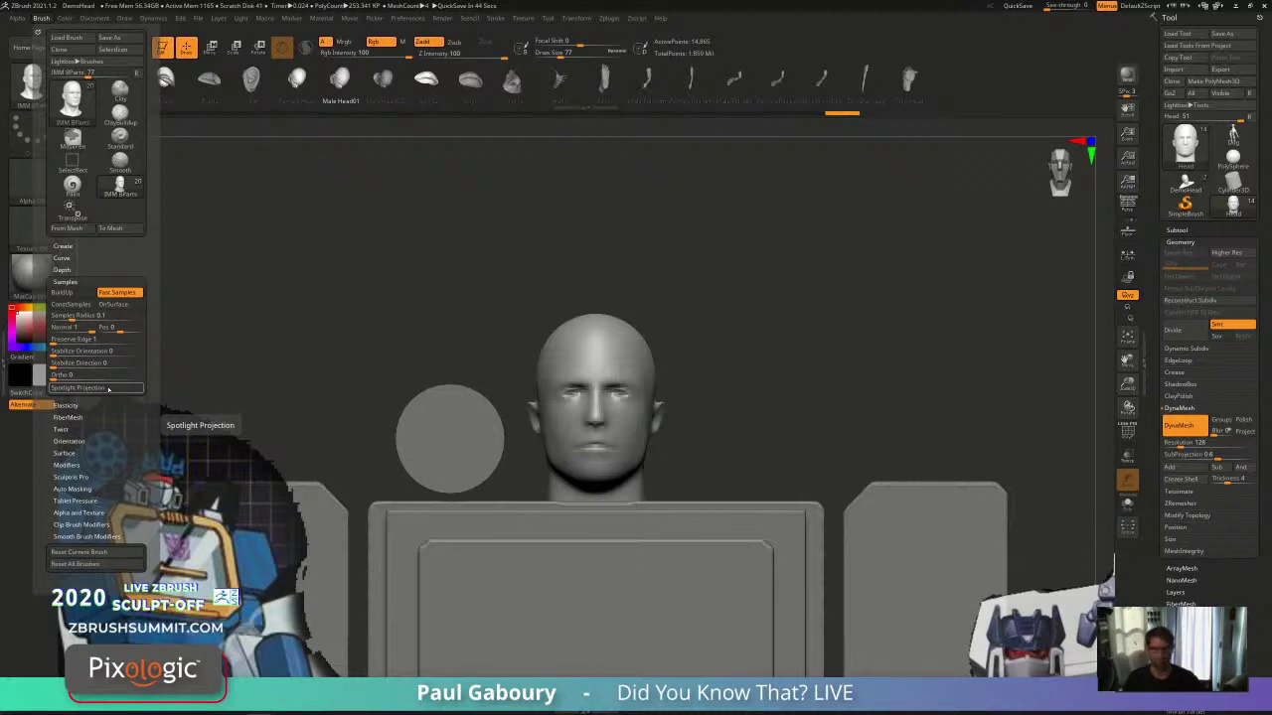
Step: Smooth away the head's eyes, nose, mouth and ears, refreshing the DynaMesh between passes on the ears
right_click_drag(610, 390, 612, 416, "ctrl")
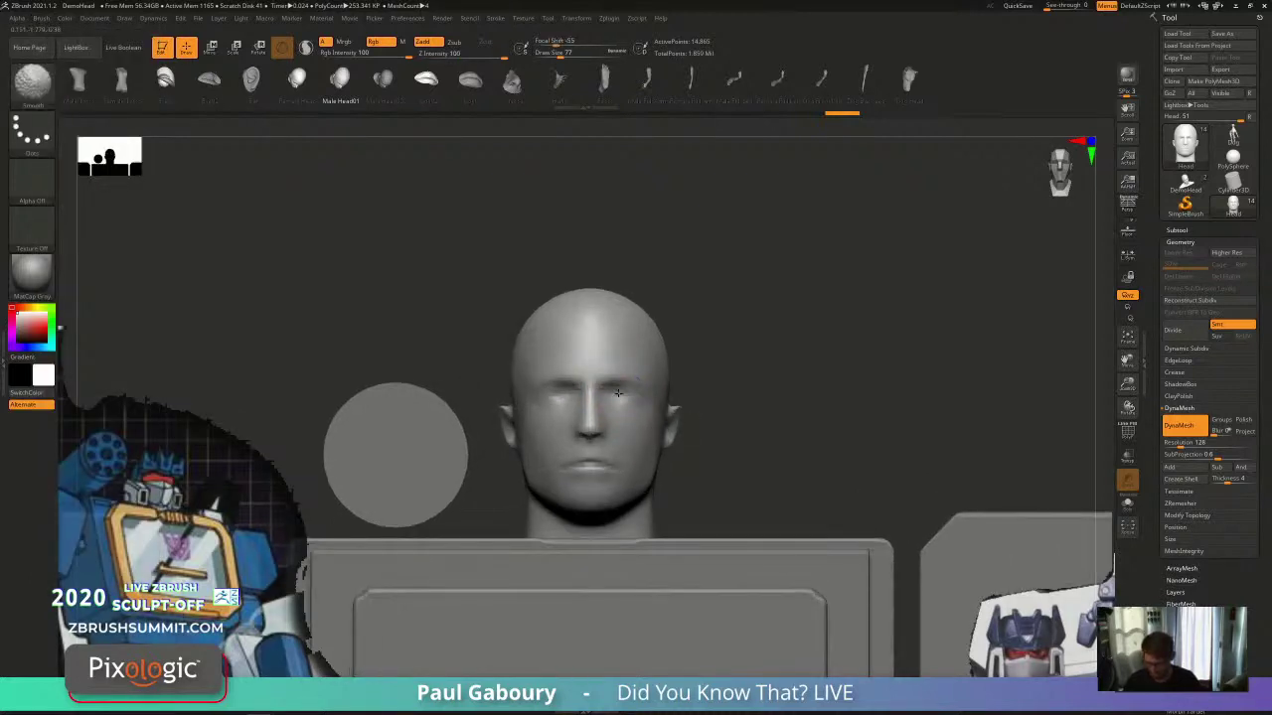
left_click_drag(612, 397, 594, 445, "shift")
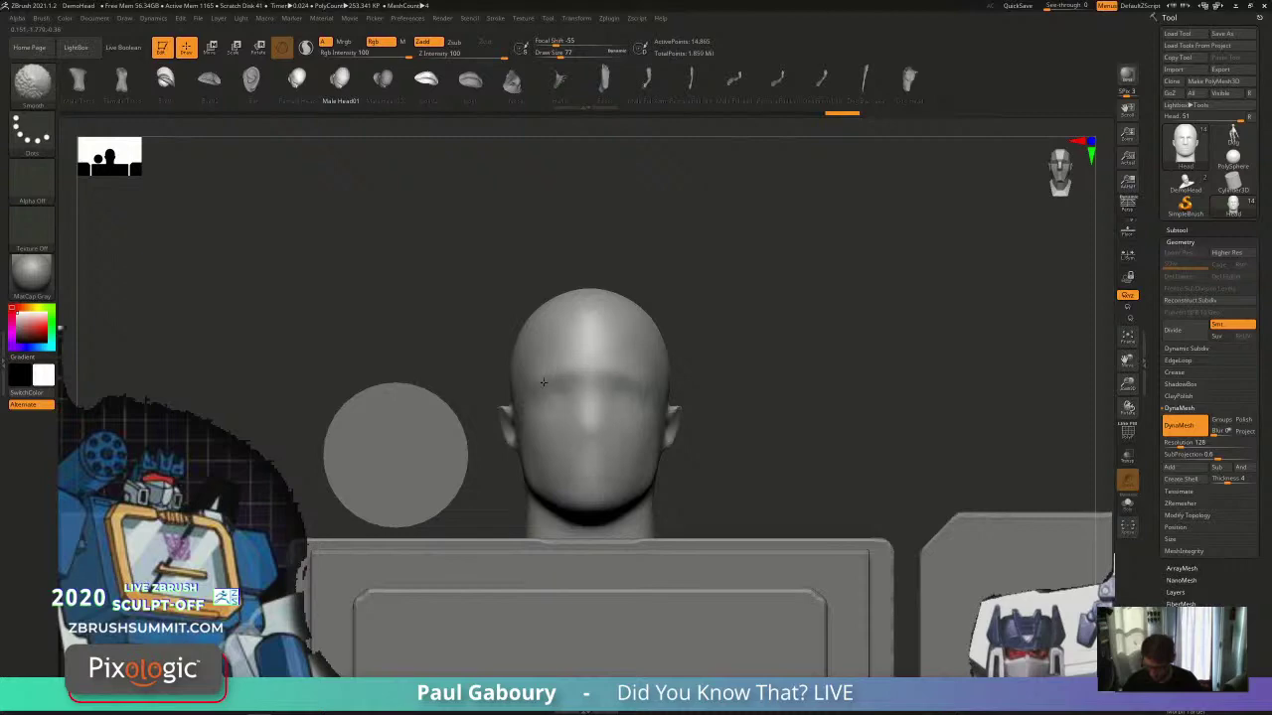
mouse_move(590, 446)
right_mouse_down()
mouse_move(550, 420)
mouse_move(571, 477)
mouse_move(557, 467)
right_mouse_up()
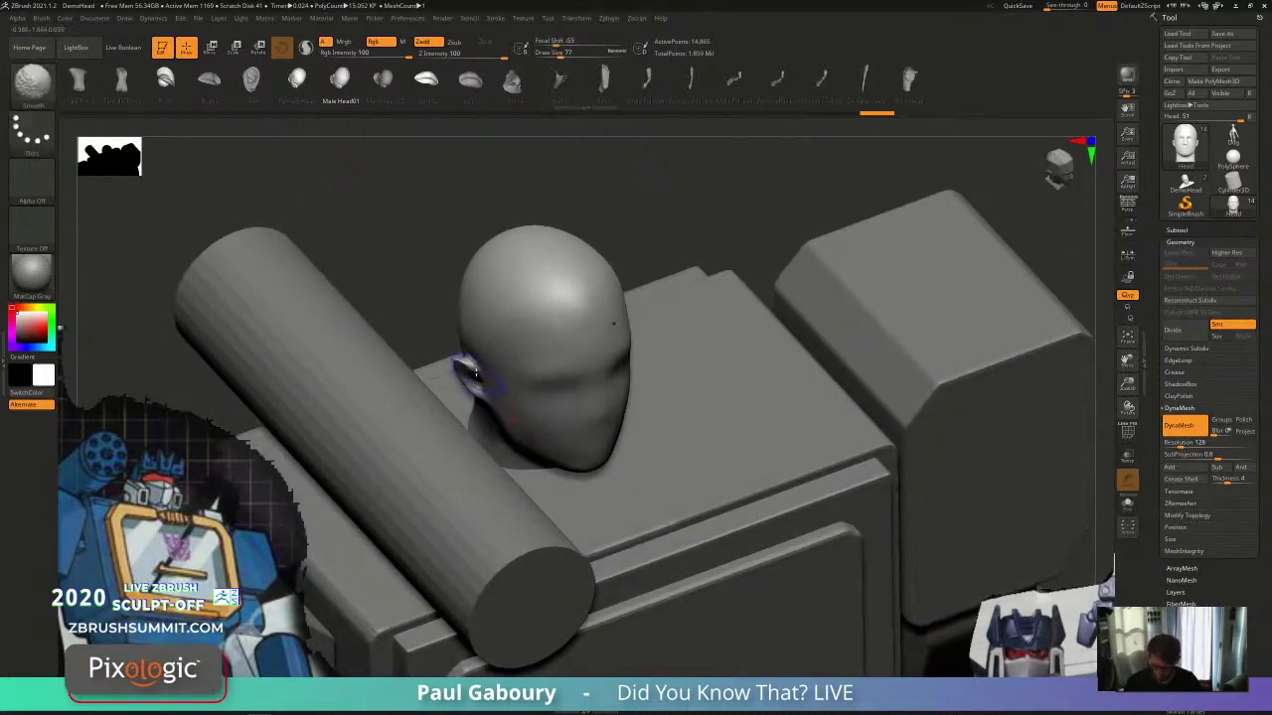
left_click_drag(472, 372, 503, 394, "shift")
left_click_drag(634, 197, 681, 239, "ctrl")
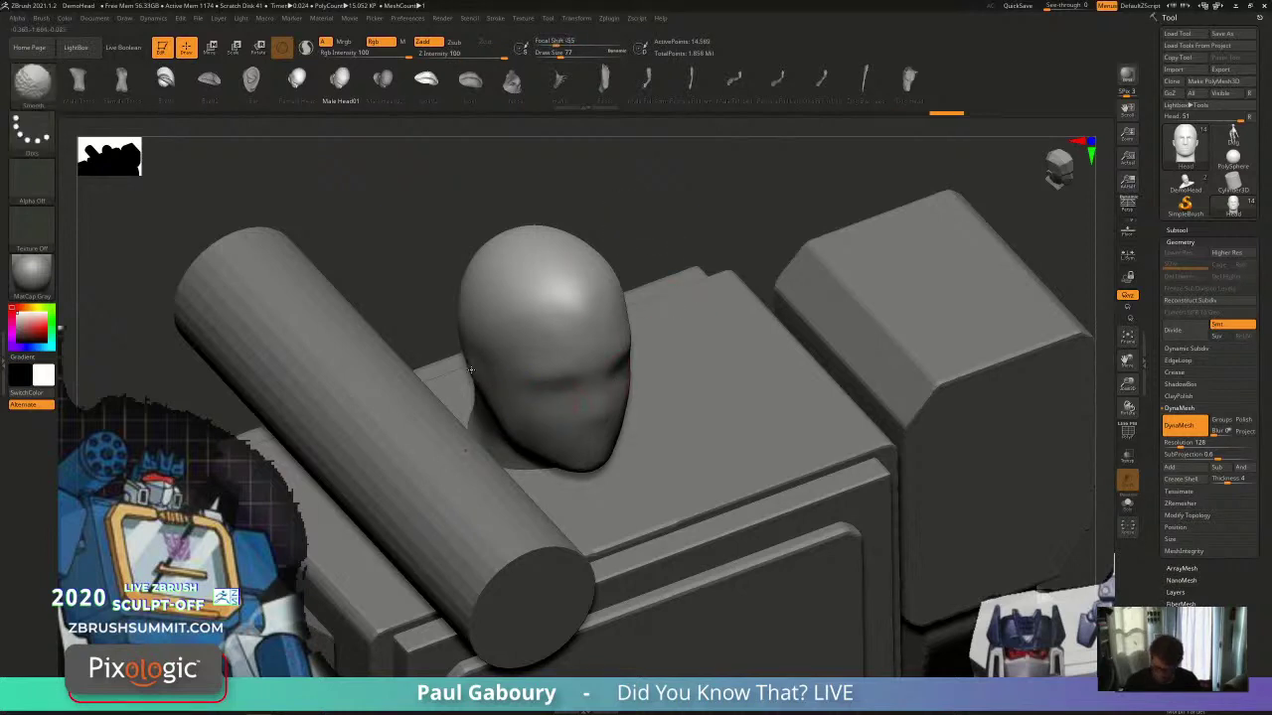
left_click_drag(471, 369, 468, 366, "shift")
left_click_drag(646, 213, 681, 262, "ctrl")
Step: Smooth the side of the jaw in front view and update the head's DynaMesh
mouse_move(650, 417)
right_mouse_down("shift")
mouse_move(640, 391)
mouse_move(690, 432)
right_mouse_up("shift")
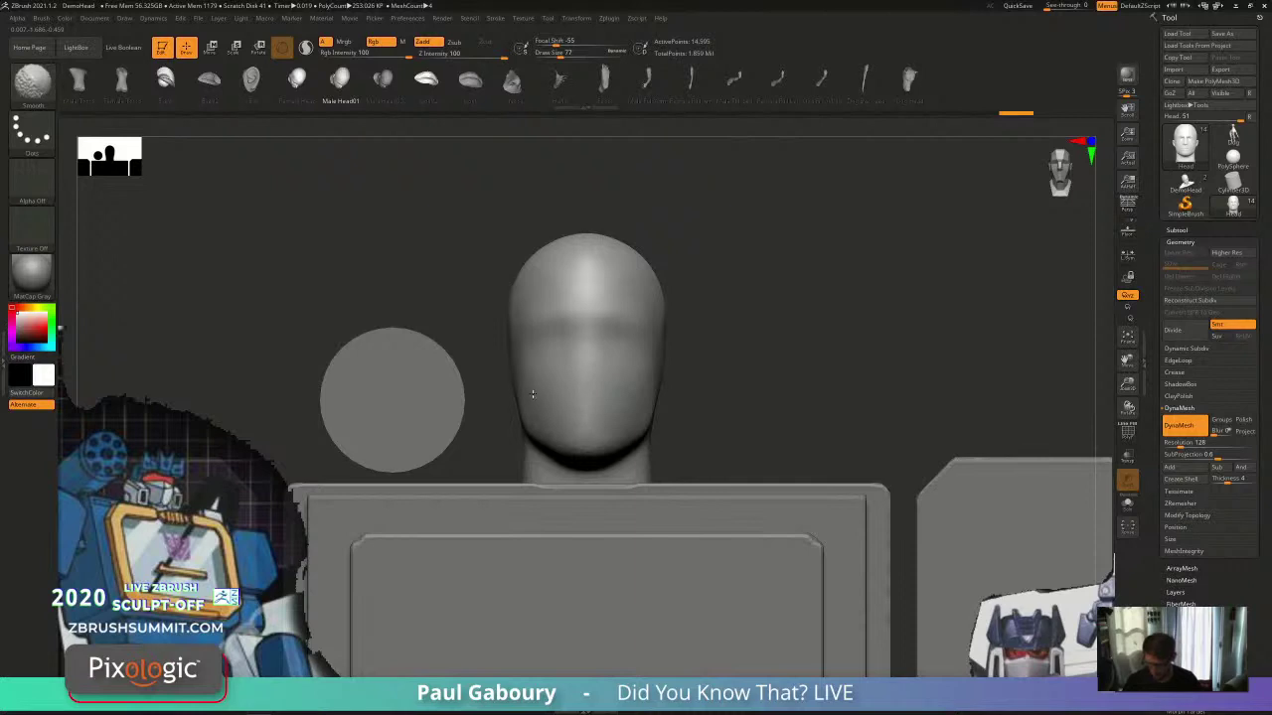
left_click_drag(532, 394, 537, 405, "shift")
left_click_drag(752, 338, 812, 410, "ctrl")
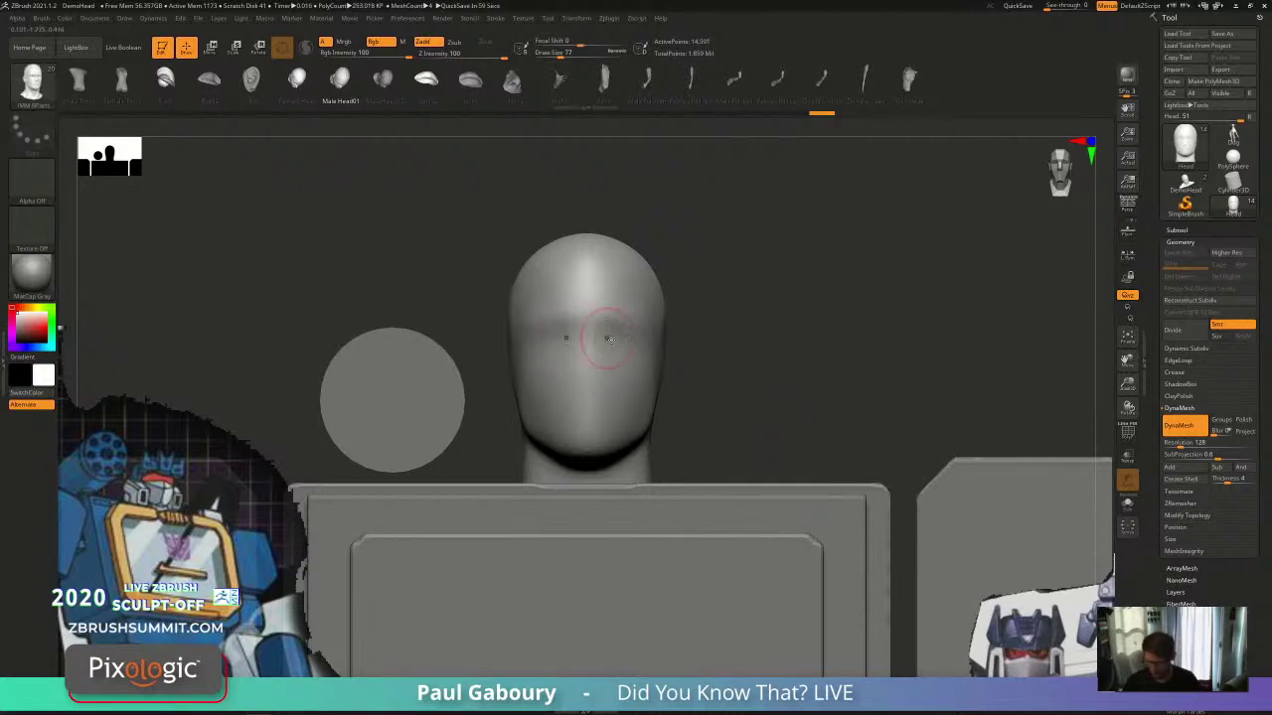
right_click_drag(672, 401, 703, 413, "alt")
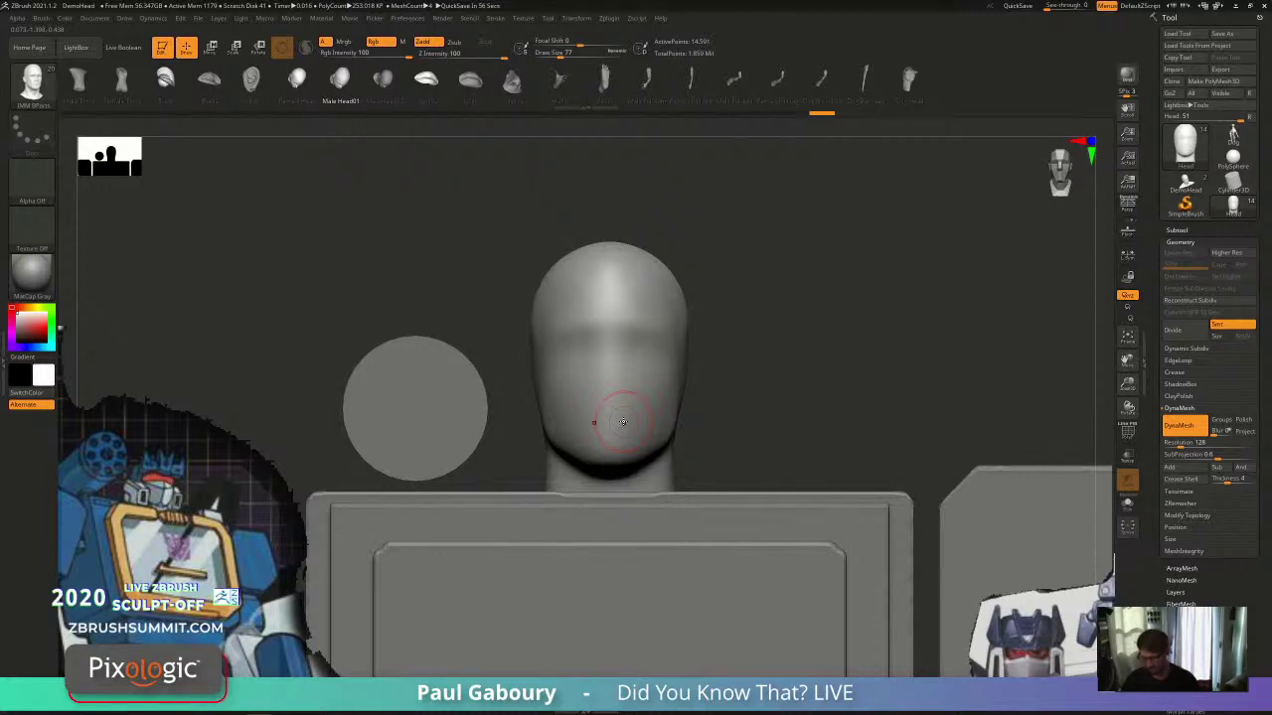
right_click_drag(651, 418, 677, 346)
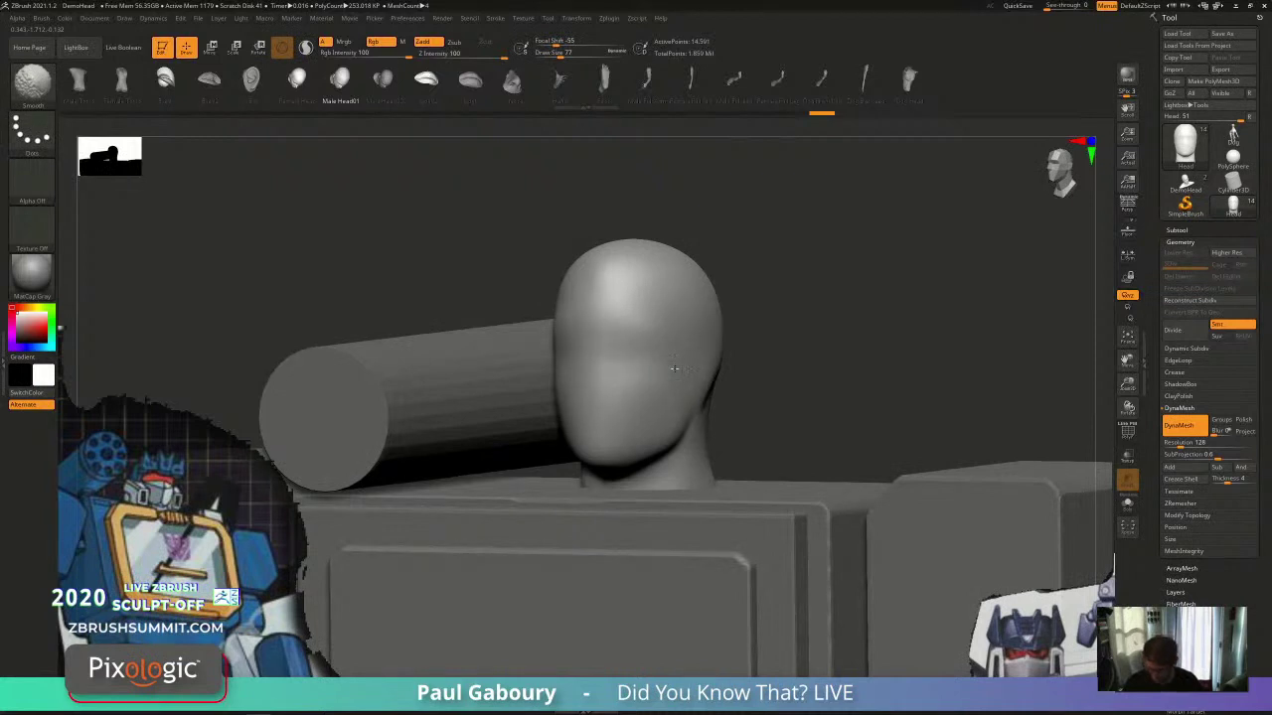
Step: Select the MoveInfiniteDepth brush and set its draw size to 145 with the head framed in front view
right_click_drag(824, 380, 744, 355)
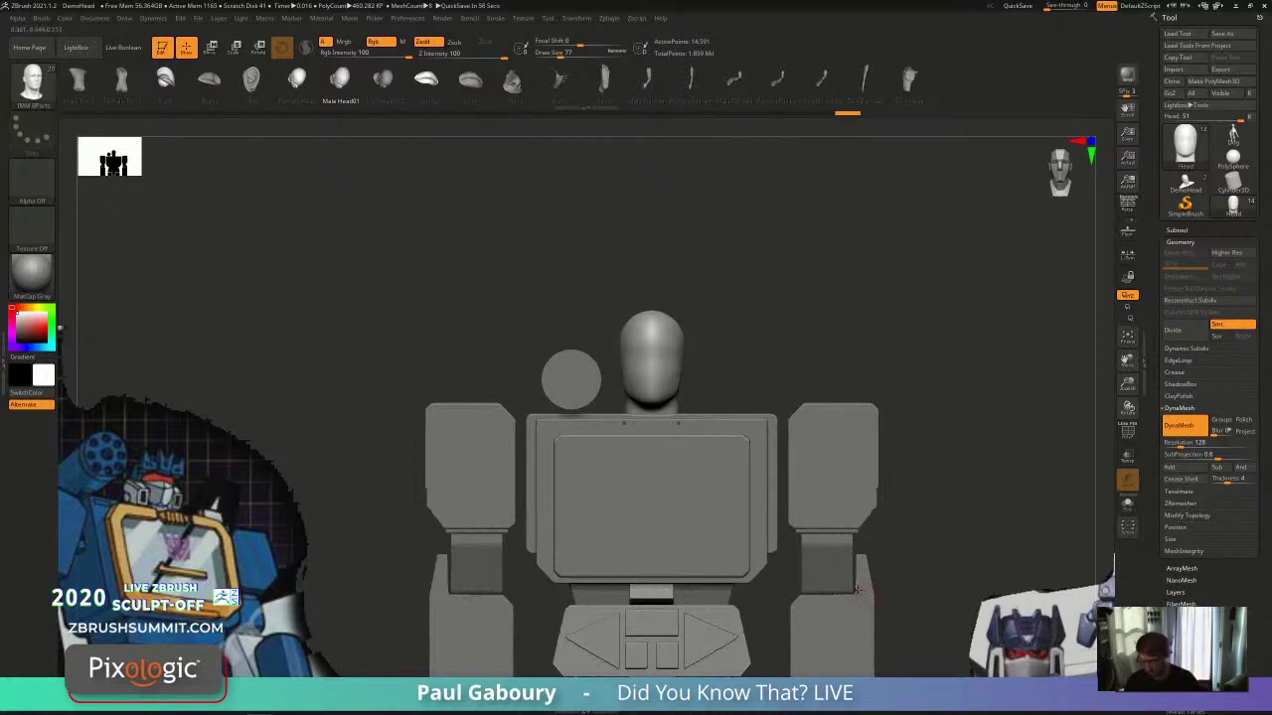
key("b")
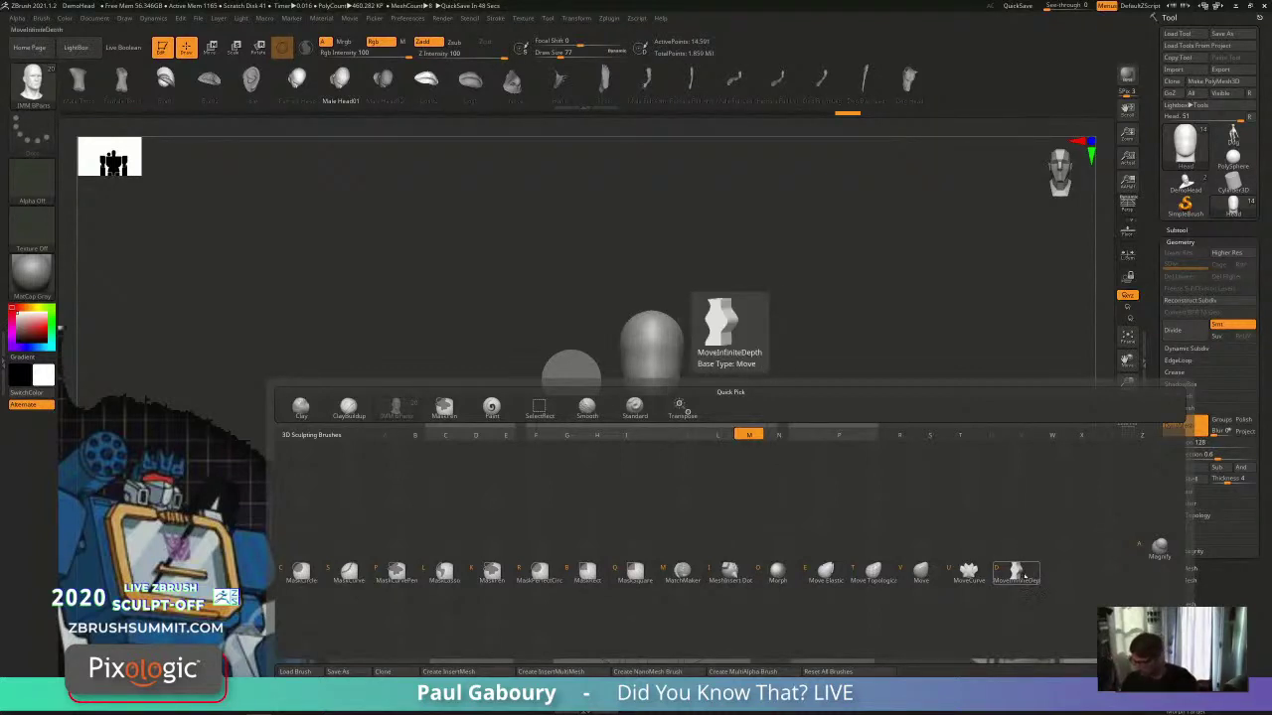
left_click(1023, 574)
left_click_drag(685, 360, 685, 400)
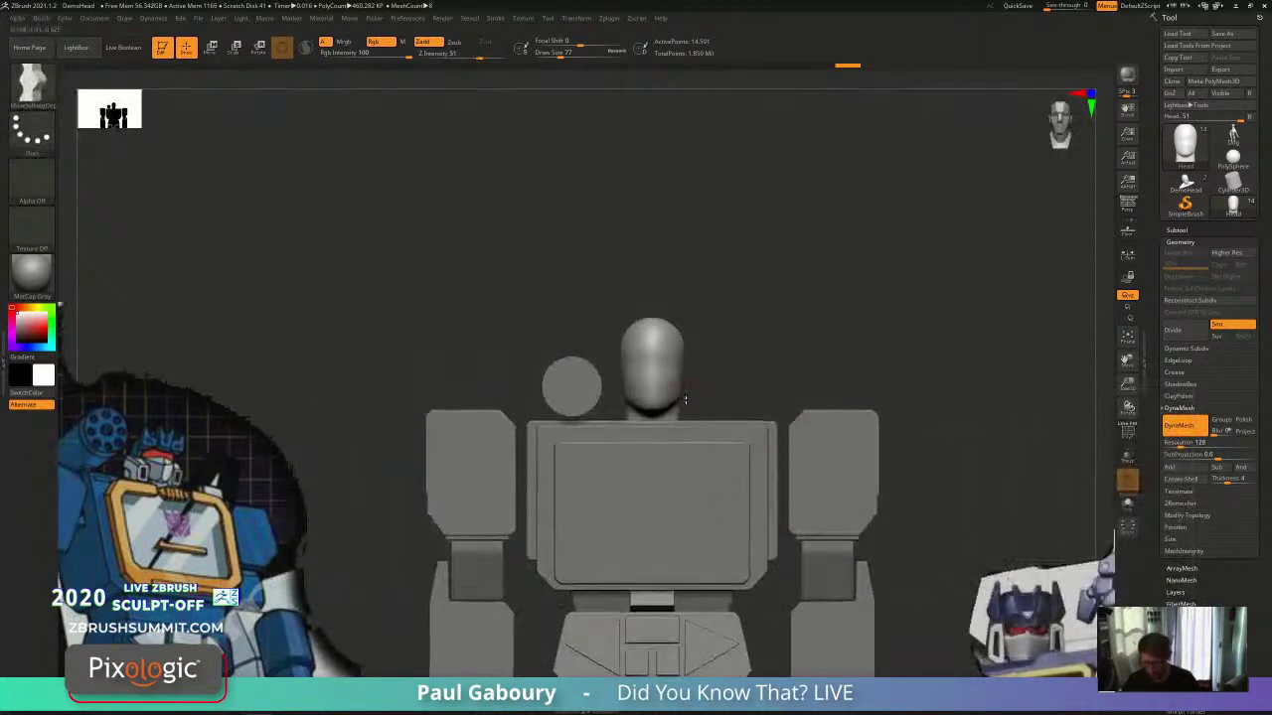
right_click_drag(685, 399, 705, 425, "ctrl")
key("s")
left_click_drag(706, 383, 716, 383)
right_click_drag(701, 383, 720, 408, "alt")
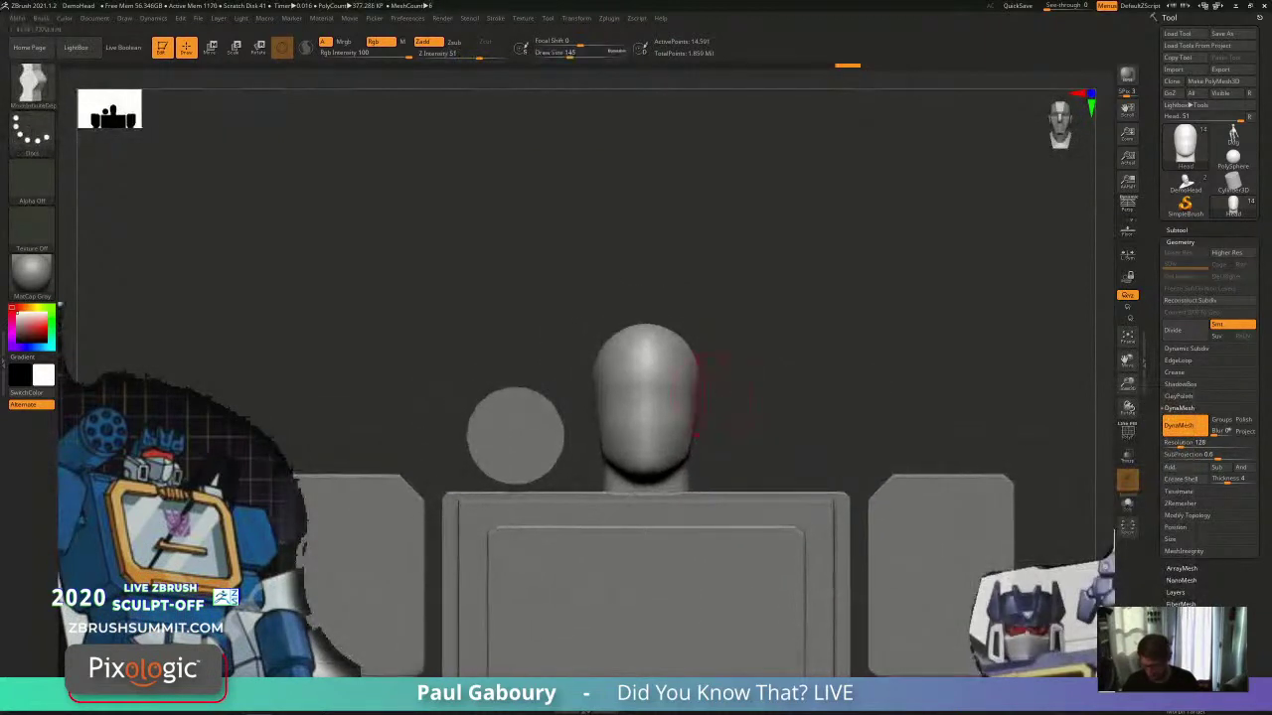
Step: Reshape the sides of the head symmetrically in front view, smooth them and update the DynaMesh
left_click_drag(700, 394, 690, 448)
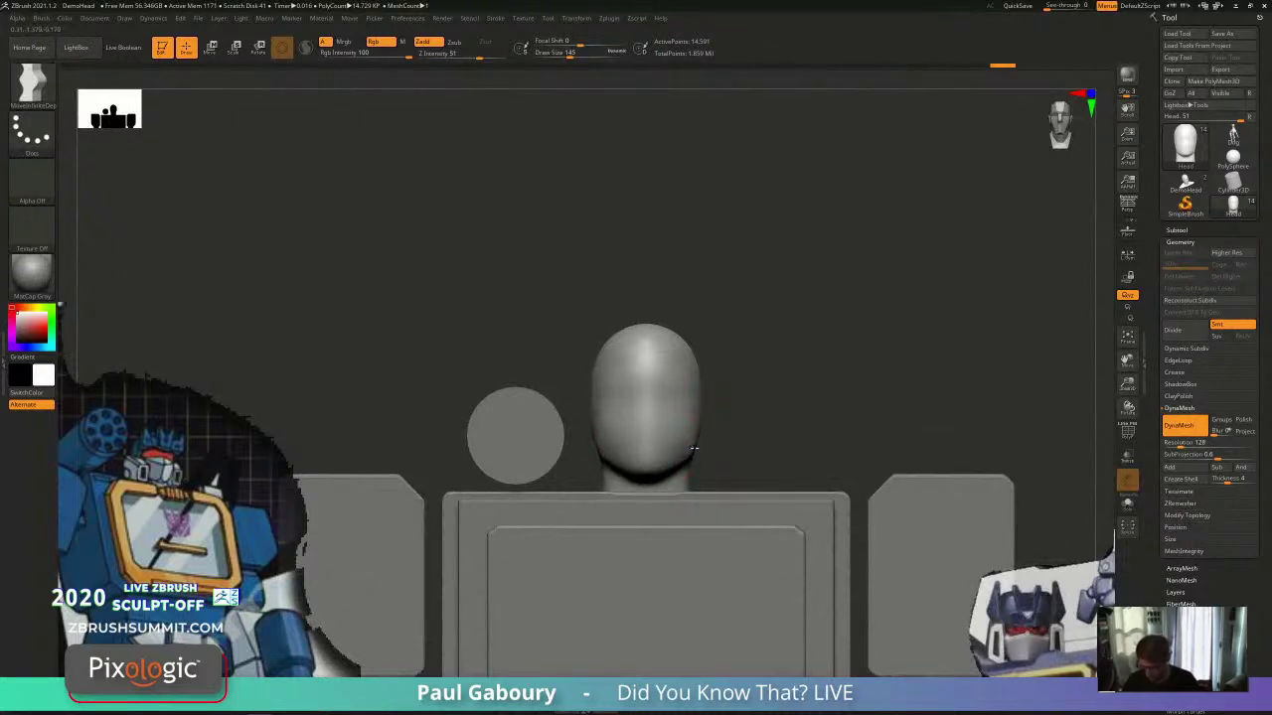
key("shift")
left_click_drag(598, 358, 595, 357)
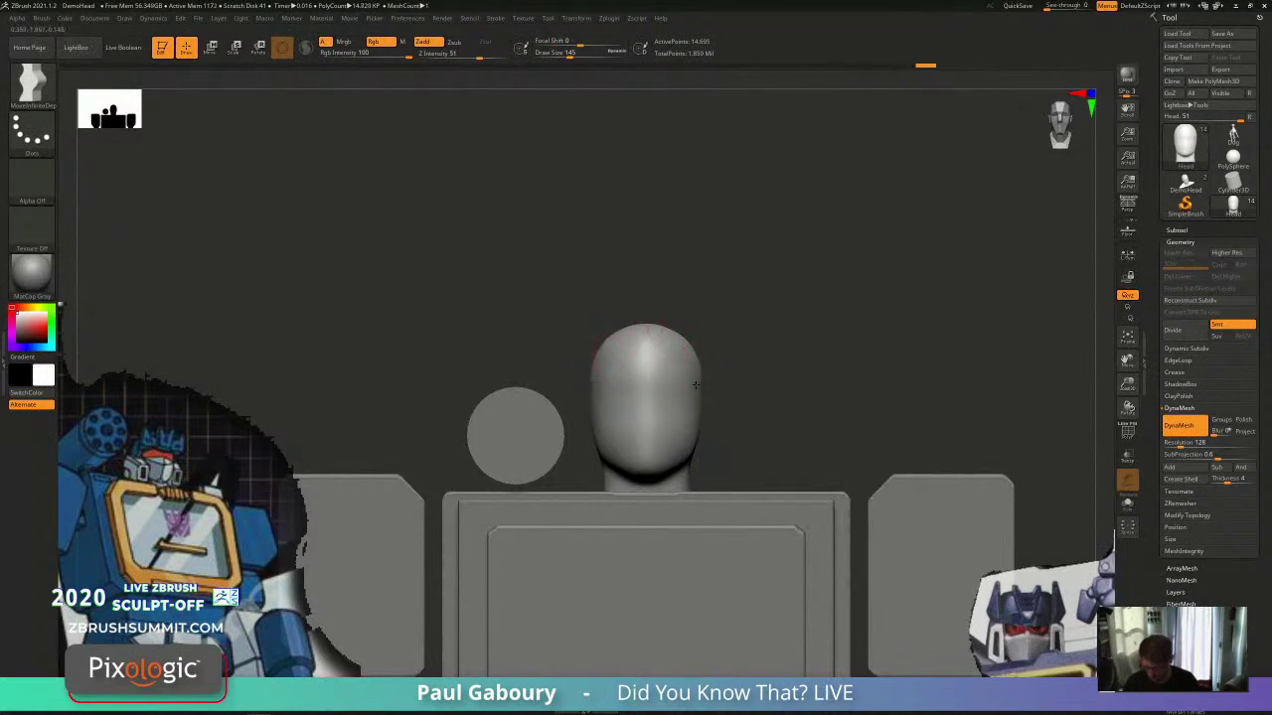
key("shift")
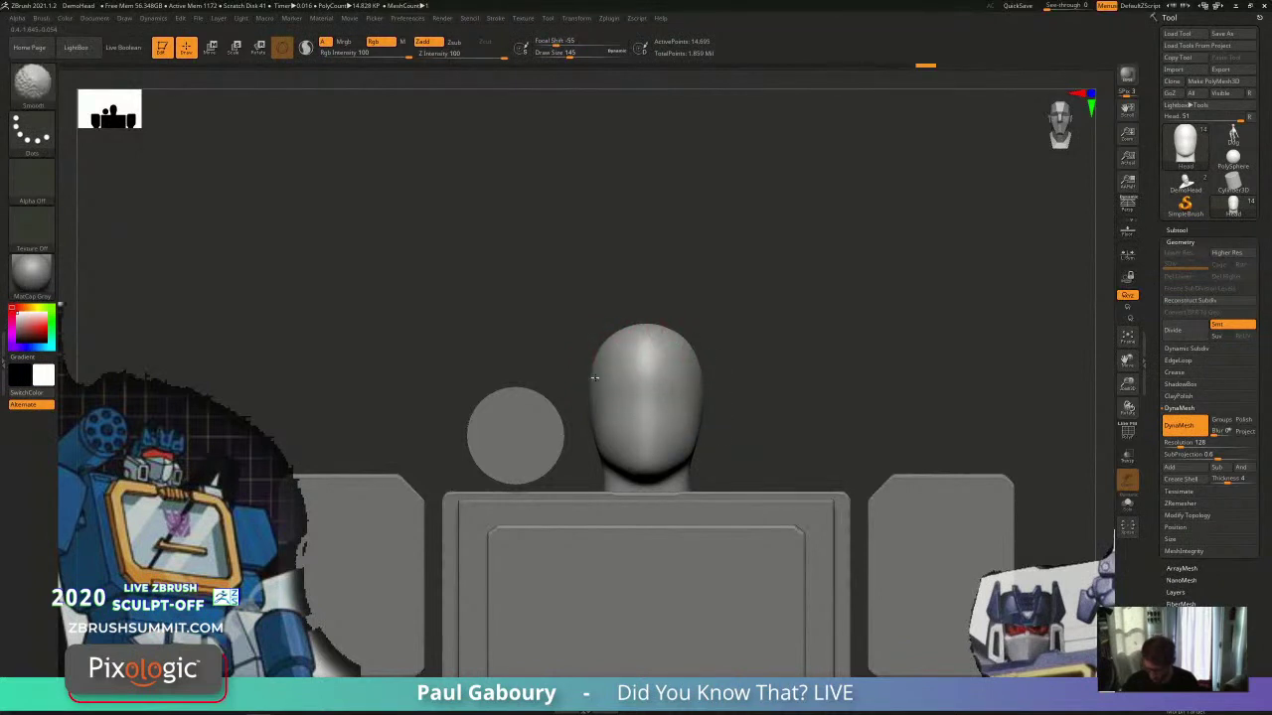
left_click_drag(745, 403, 823, 460, "ctrl")
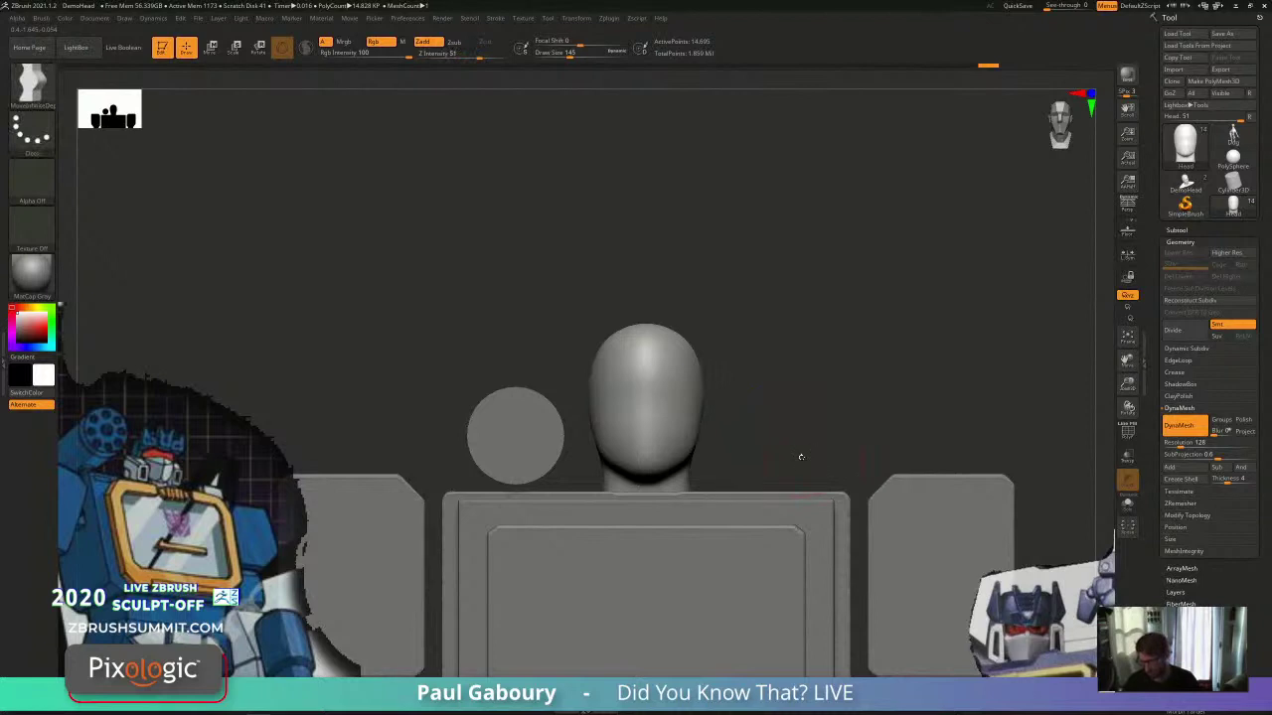
mouse_move(703, 404)
left_mouse_down()
mouse_move(729, 406)
mouse_move(698, 414)
left_mouse_up()
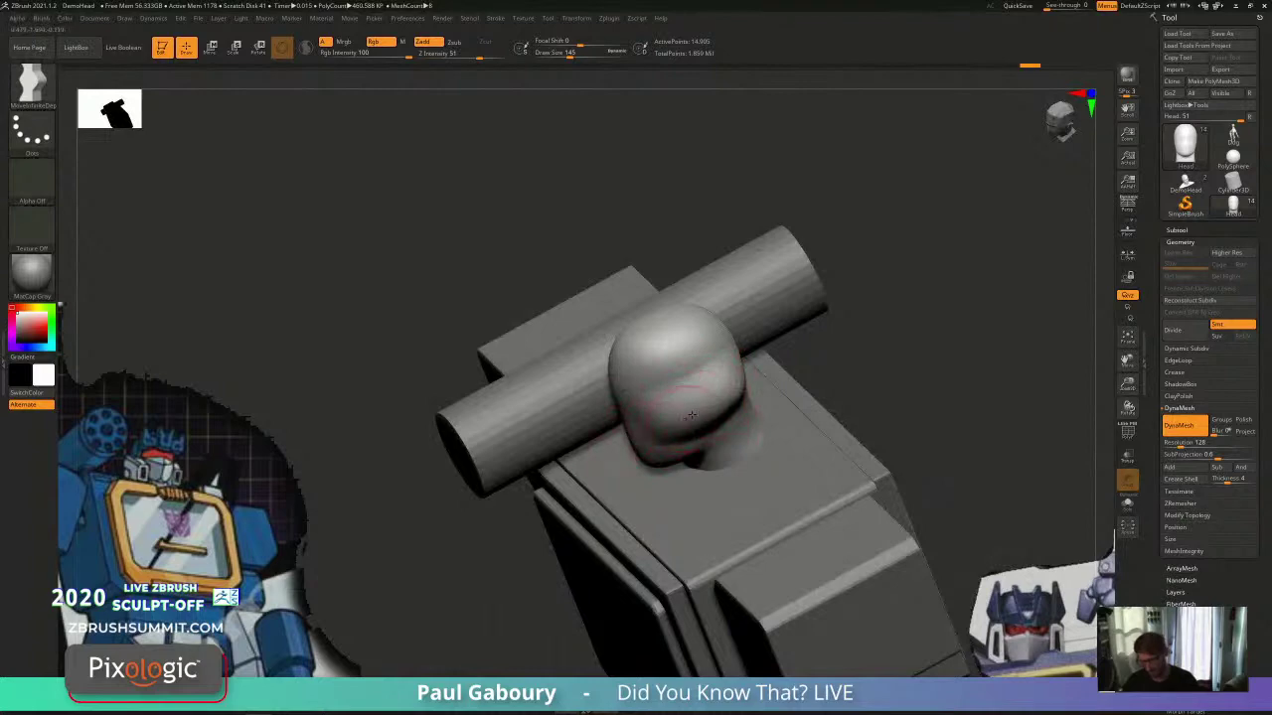
Step: Try pulling the side of the head outward with the regular Move brush, inspect it from above and undo it
right_click_drag(689, 423, 714, 418, "shift")
key("b")
key("m")
key("v")
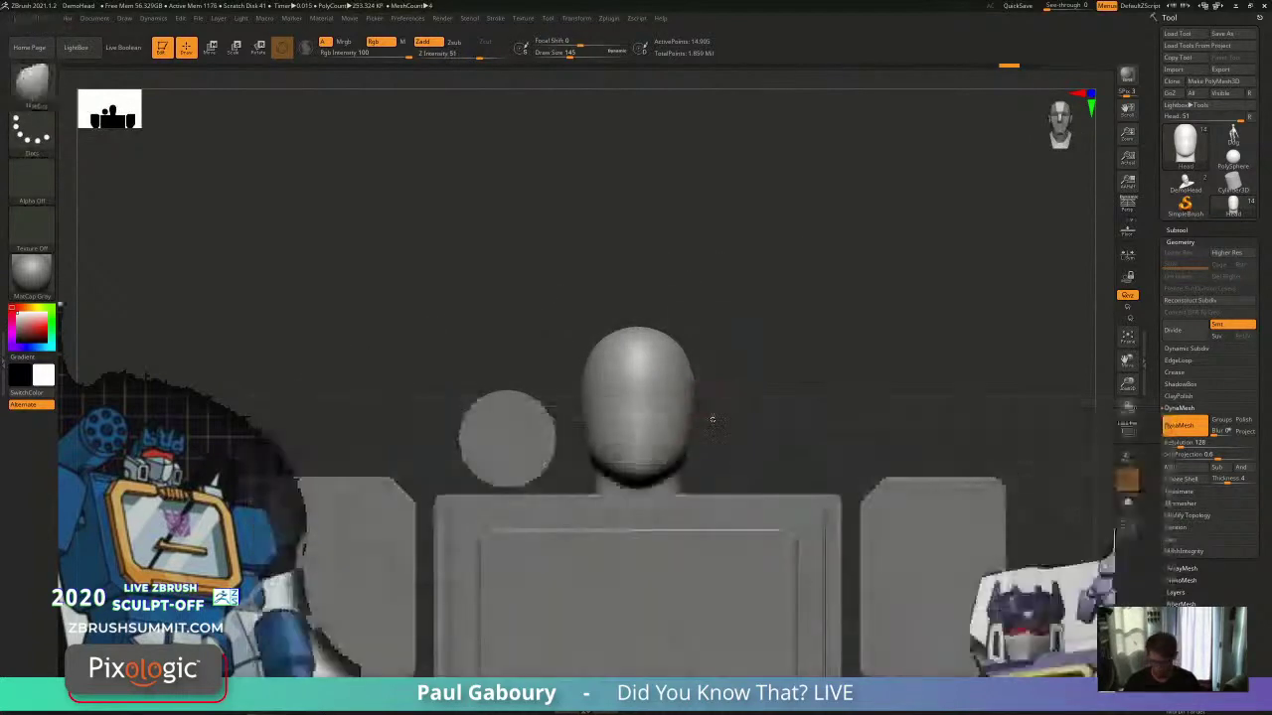
left_click_drag(693, 409, 738, 418)
mouse_move(750, 423)
right_mouse_down()
mouse_move(733, 431)
mouse_move(701, 408)
mouse_move(725, 417)
mouse_move(744, 400)
right_mouse_up()
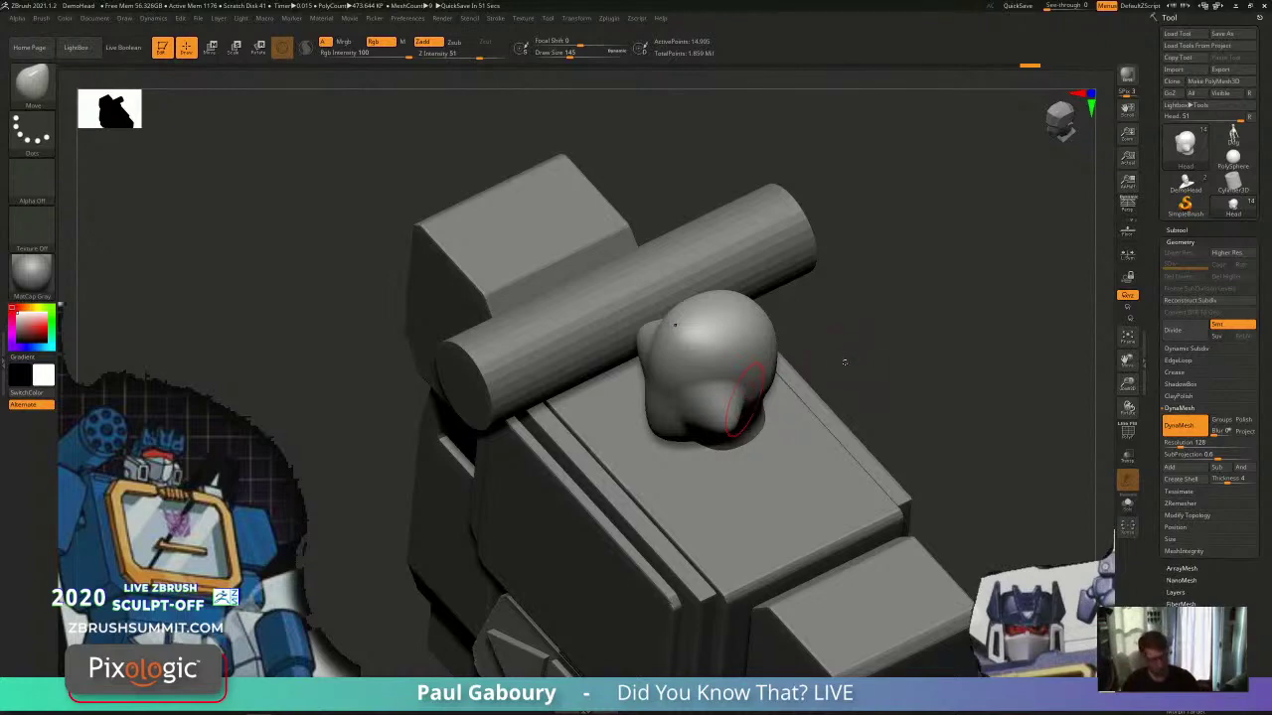
key("ctrl+z")
left_click_drag(842, 365, 929, 278)
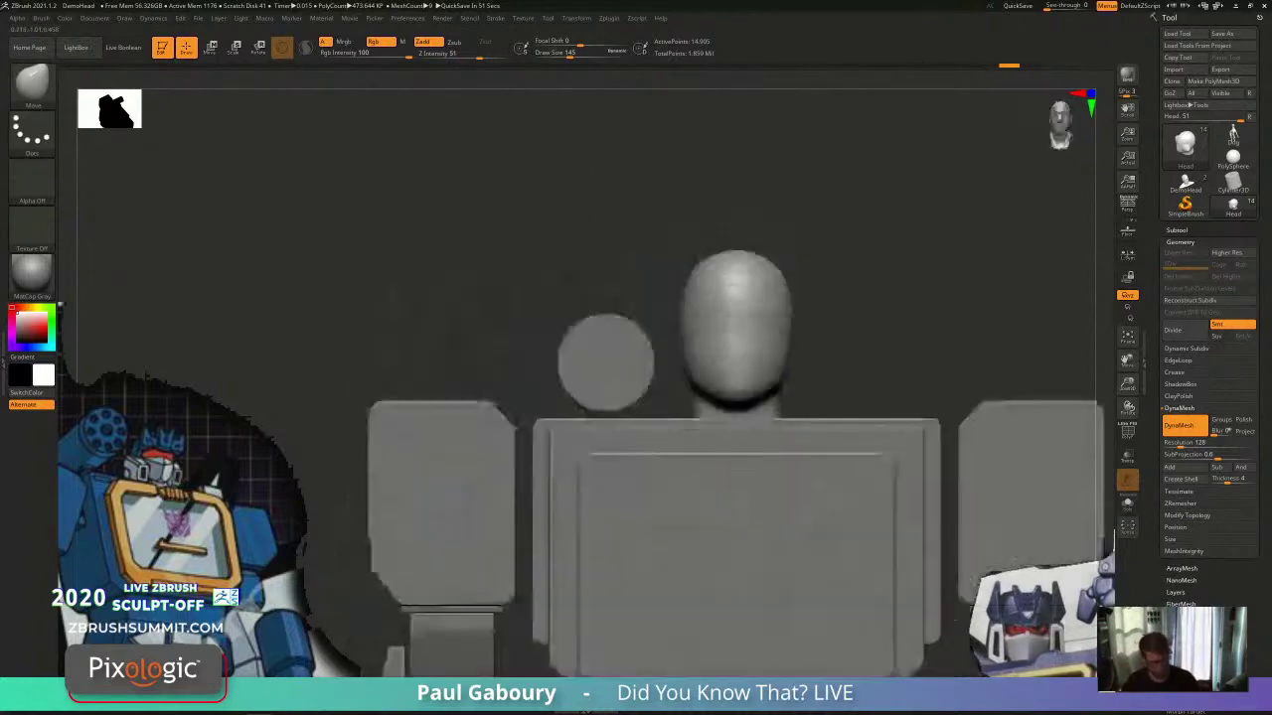
Step: Widen the sides of the head with MoveInfiniteDepth at draw size 202, smooth them and update the DynaMesh
key("b")
key("m")
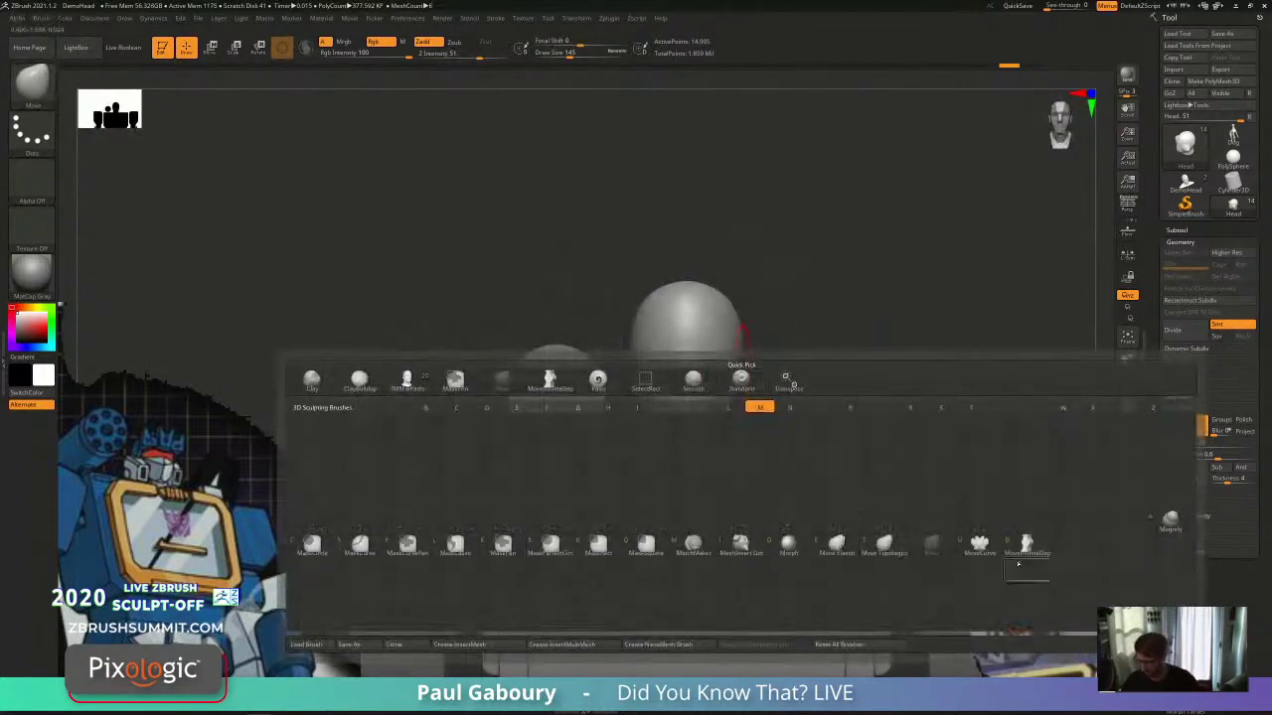
left_click(1026, 547)
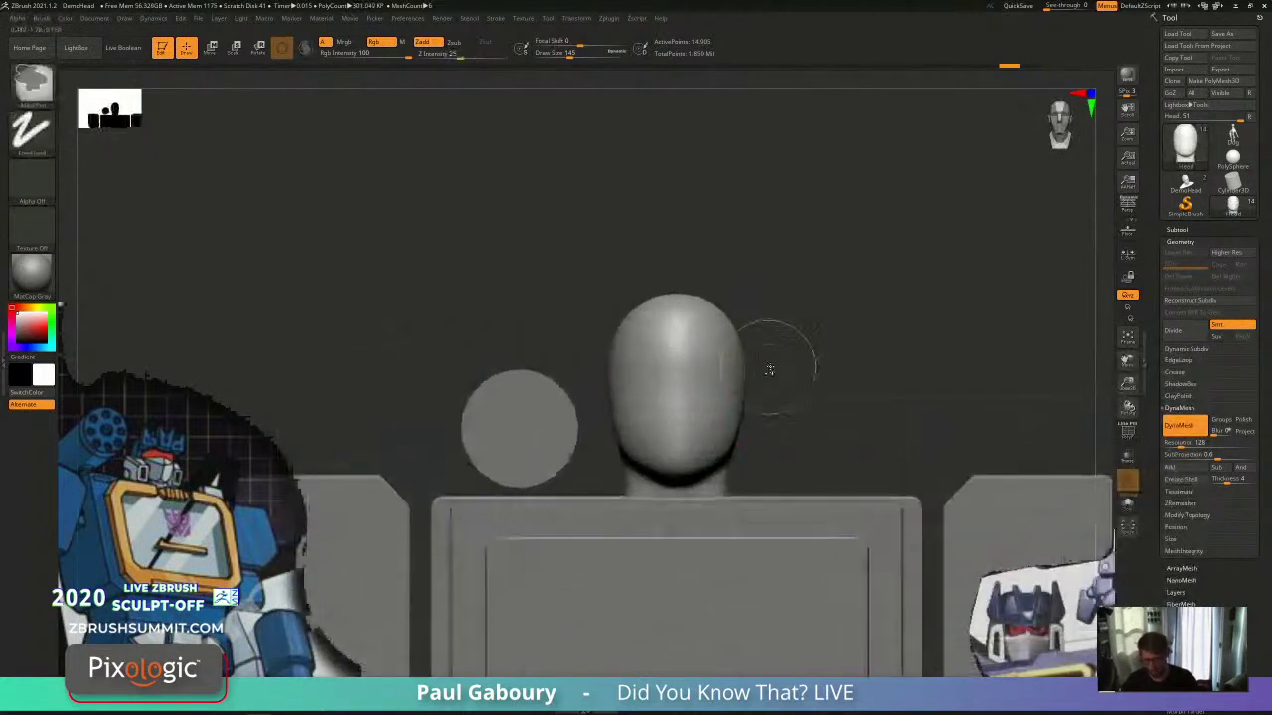
left_click_drag(737, 340, 743, 342)
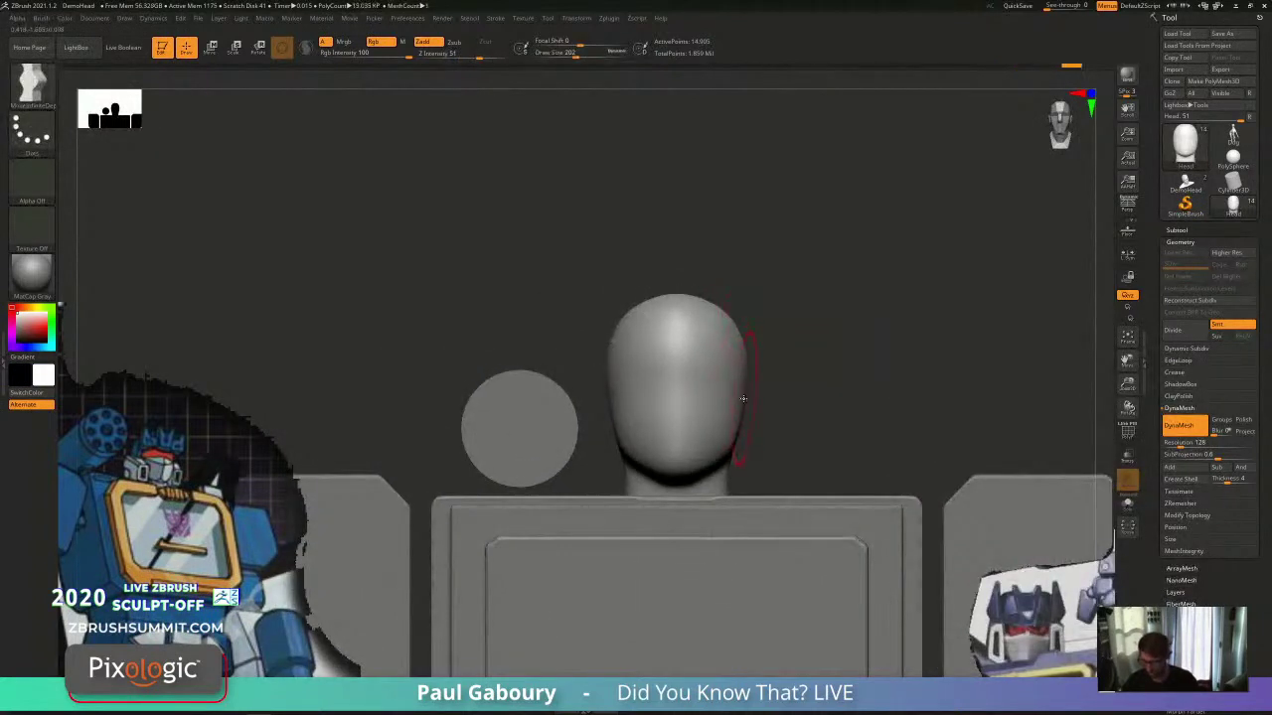
left_click_drag(739, 417, 614, 352, "shift")
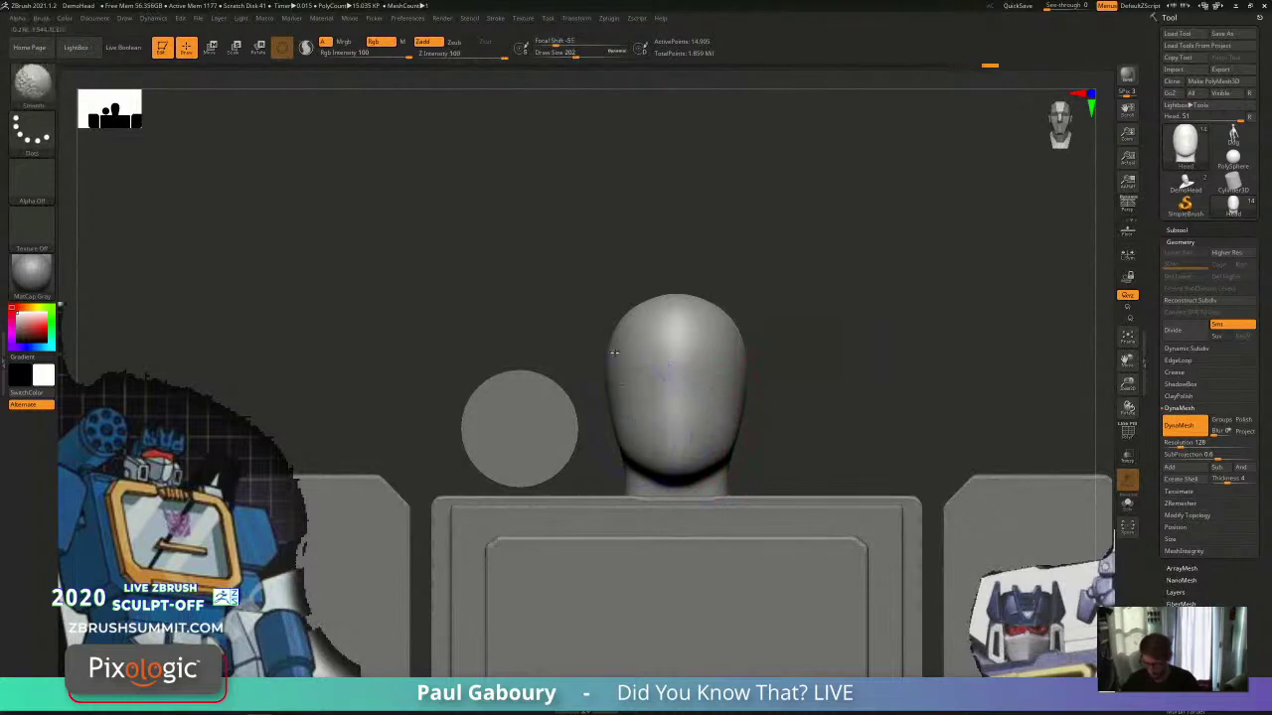
left_click_drag(820, 270, 1057, 425, "ctrl")
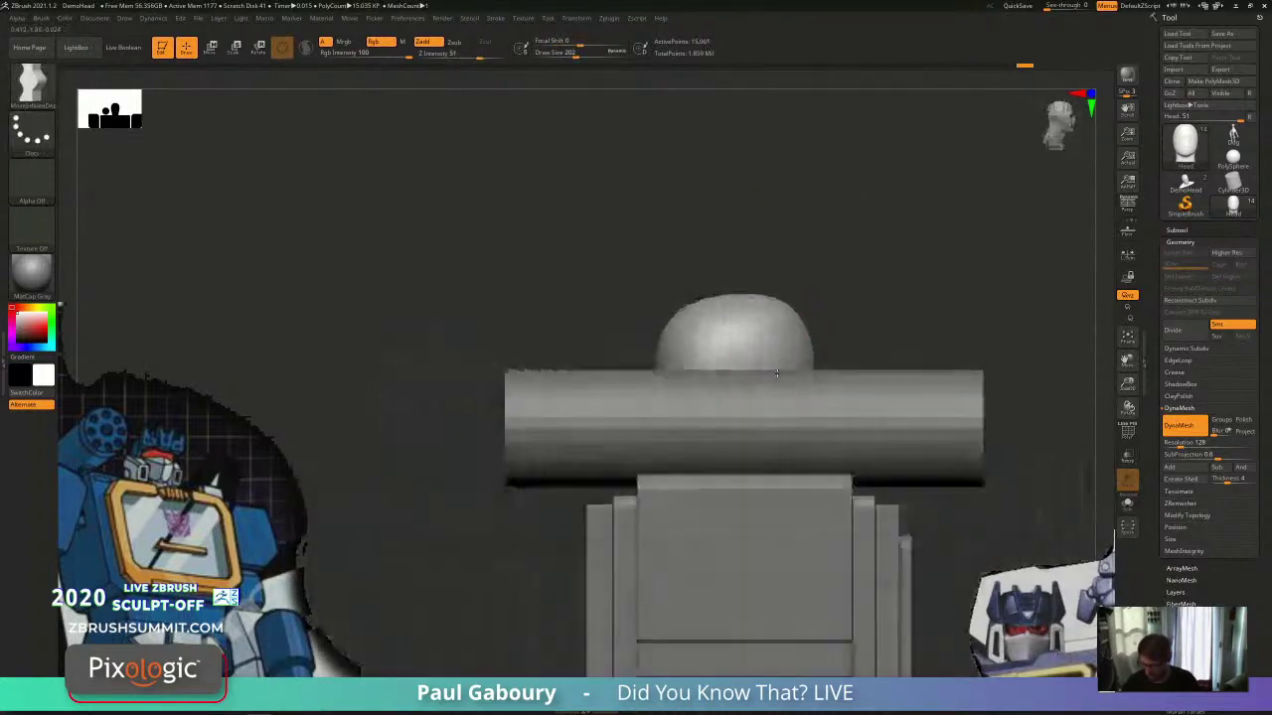
Step: Isolate the head in Solo mode, smooth the neck's bottom edge in side view and update the DynaMesh
left_click(1127, 504)
left_click_drag(824, 429, 710, 423, "alt")
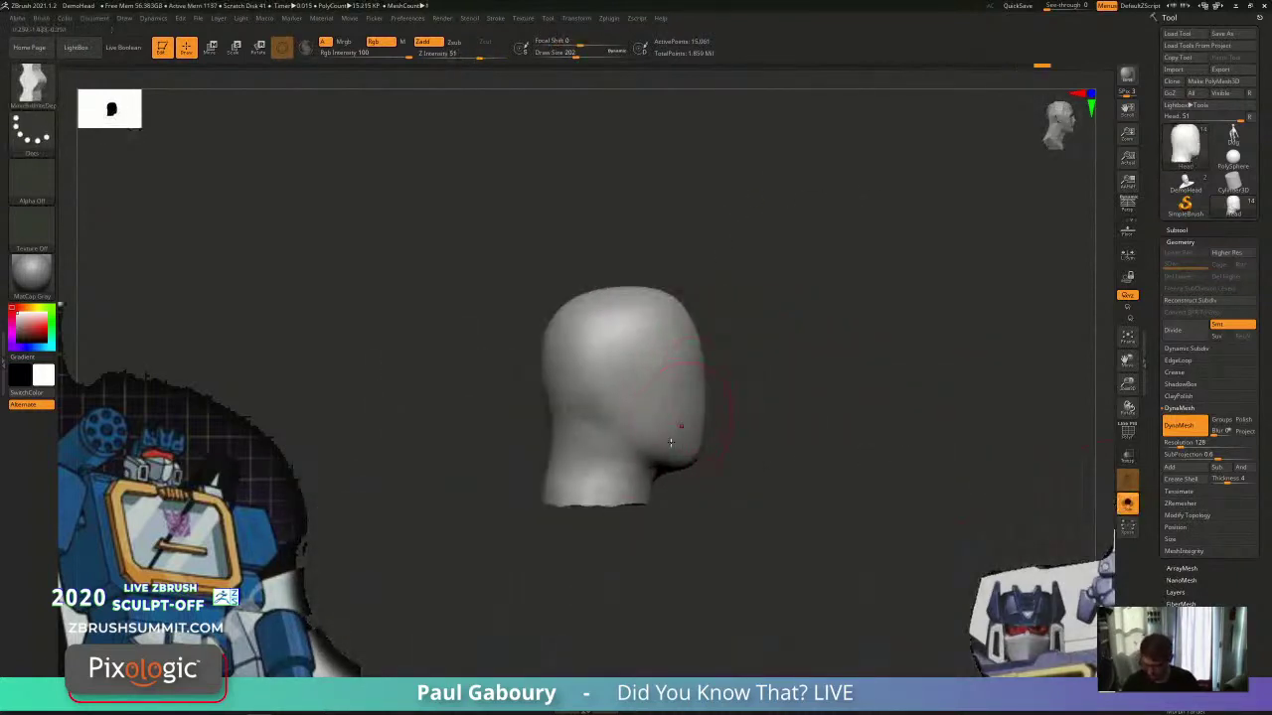
mouse_move(636, 501)
left_mouse_down("shift")
mouse_move(554, 503)
mouse_move(621, 504)
left_mouse_up("shift")
left_click_drag(730, 522, 769, 550, "ctrl")
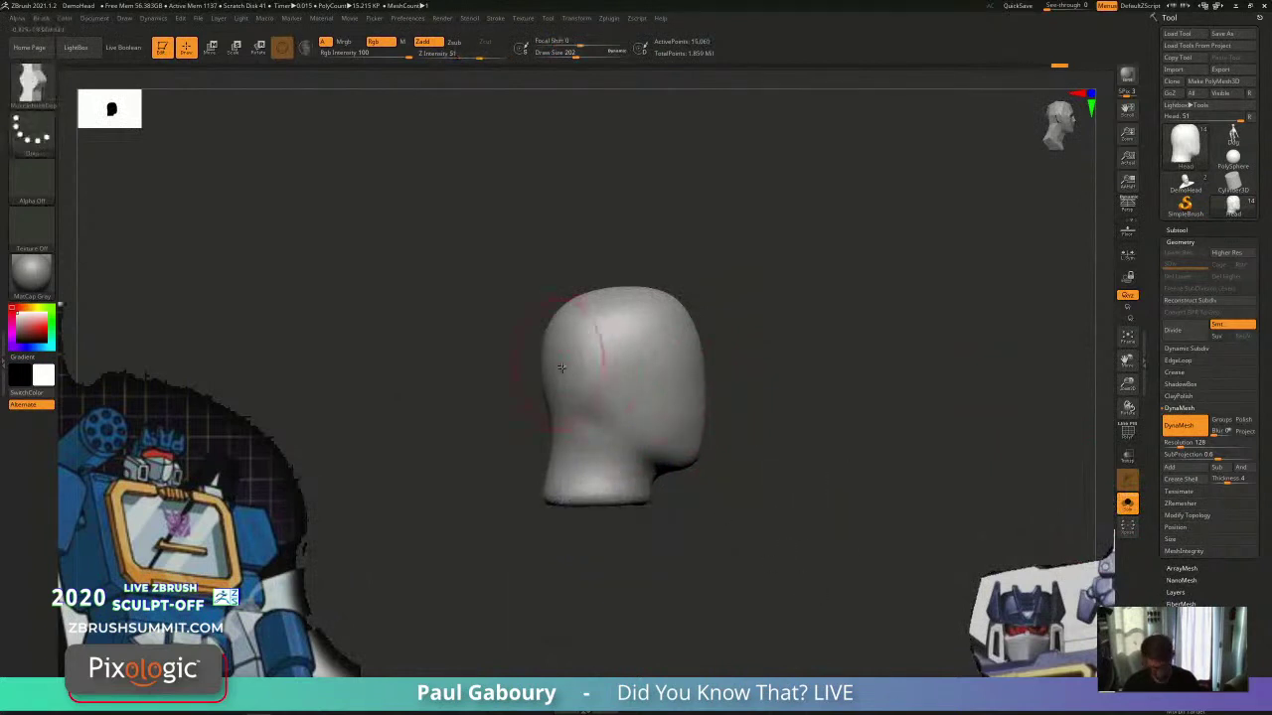
Step: Round off the back, crown and forehead of the head in profile, smooth them and update the DynaMesh
mouse_move(511, 365)
left_mouse_down("alt")
mouse_move(555, 377)
mouse_move(598, 350)
mouse_move(620, 310)
mouse_move(683, 288)
left_mouse_up("alt")
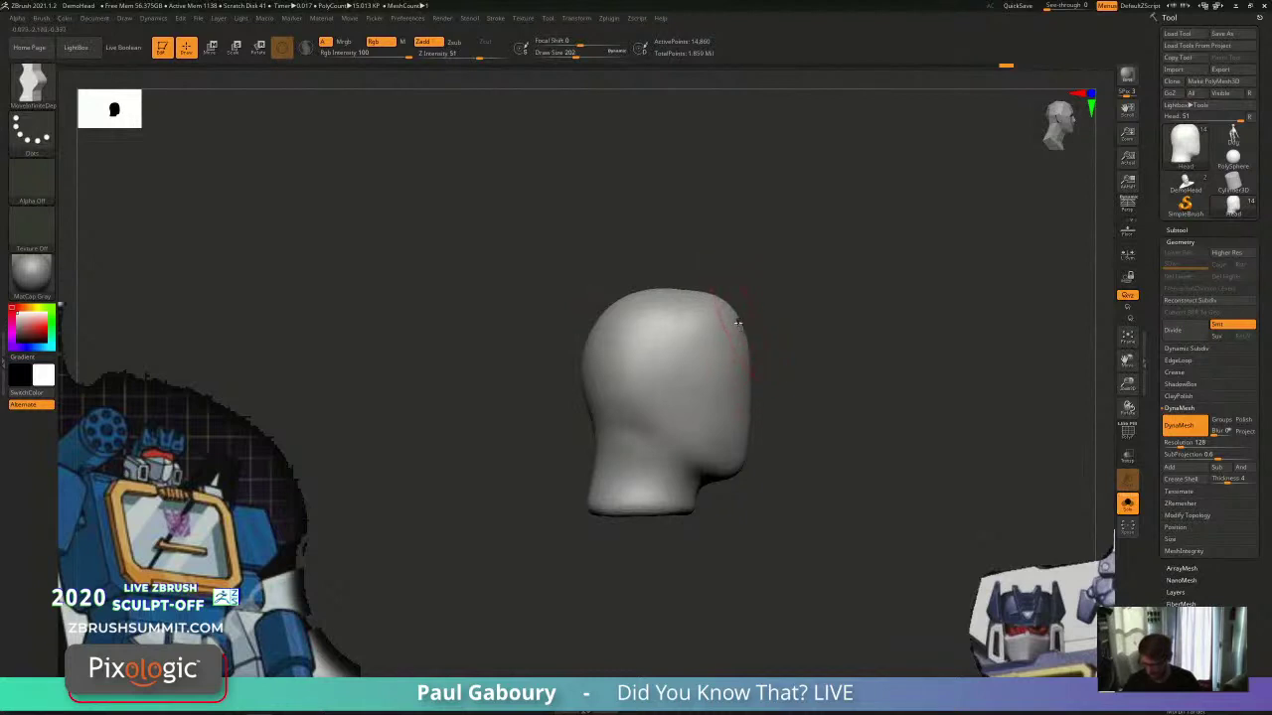
key("shift")
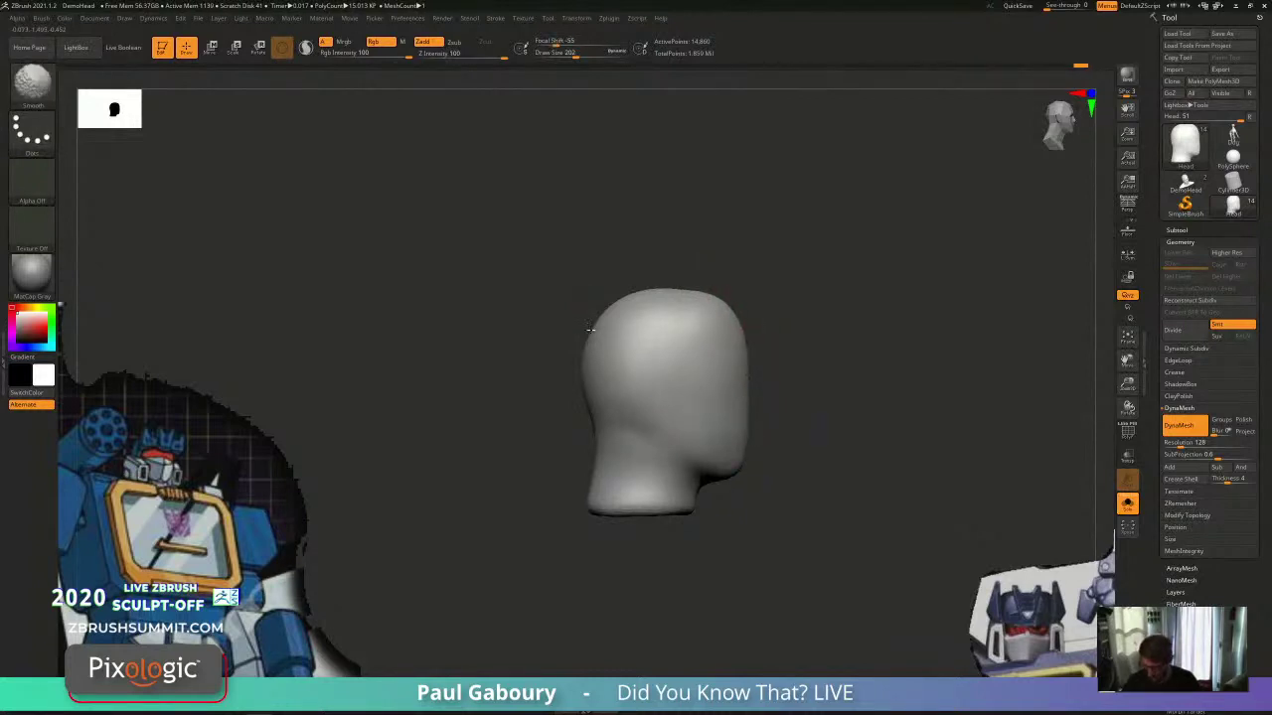
mouse_move(666, 295)
left_mouse_down()
mouse_move(606, 305)
mouse_move(726, 315)
left_mouse_up()
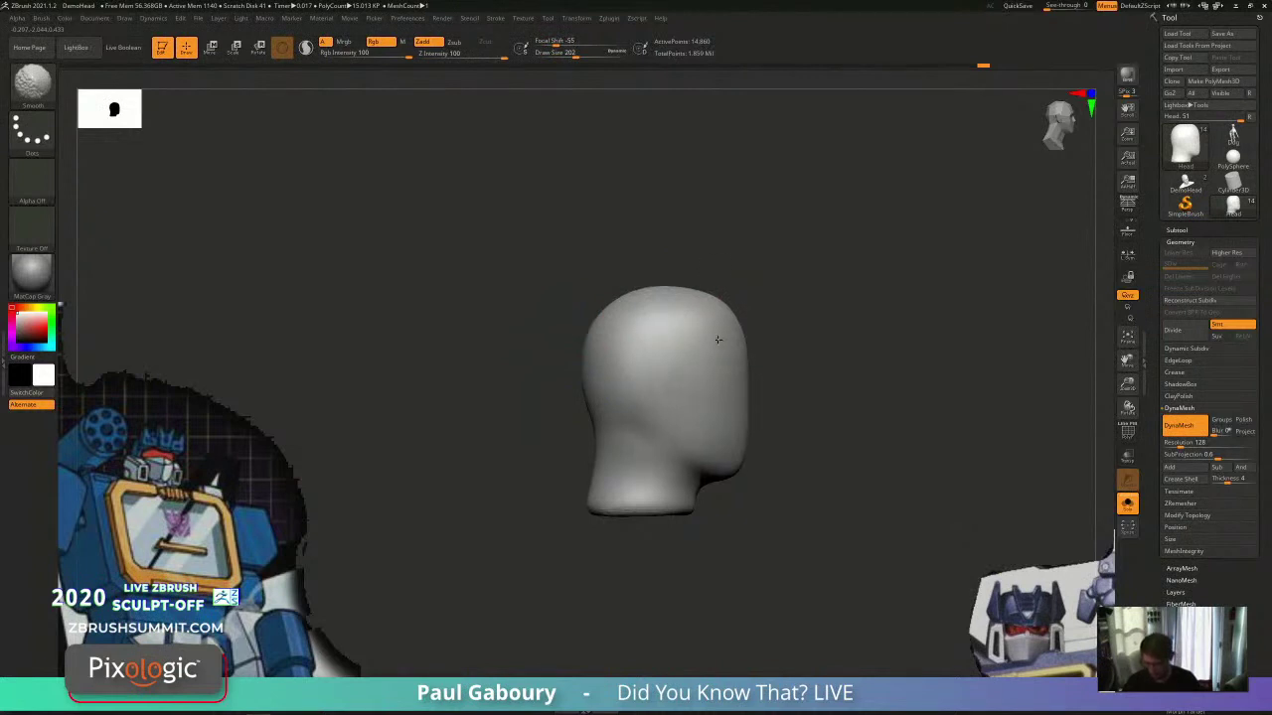
mouse_move(822, 412)
left_mouse_down("ctrl")
mouse_move(846, 522)
mouse_move(823, 427)
mouse_move(768, 481)
left_mouse_up("ctrl")
Step: Open Spotlight for editing, pull the standing robot photo down from the image row and enlarge it over the head
mouse_move(768, 481)
left_mouse_down("alt")
mouse_move(764, 544)
mouse_move(761, 446)
mouse_move(749, 475)
left_mouse_up("alt")
key("z")
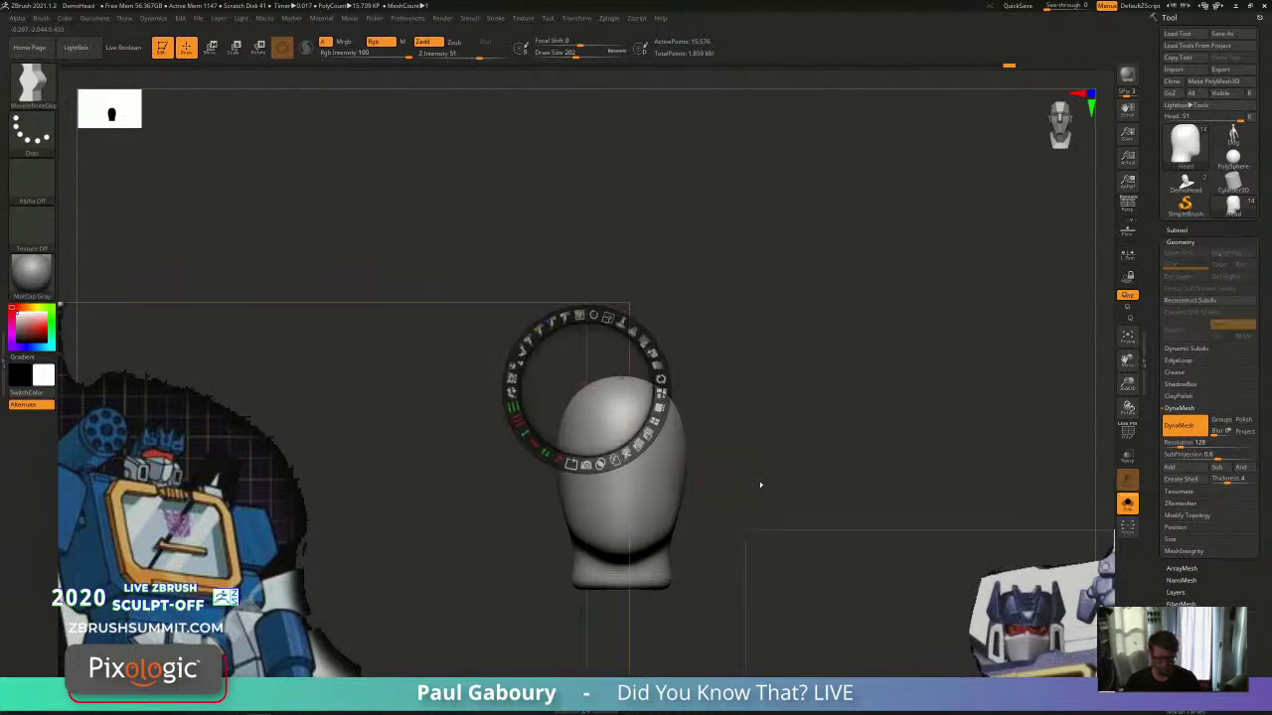
left_click_drag(780, 323, 772, 548)
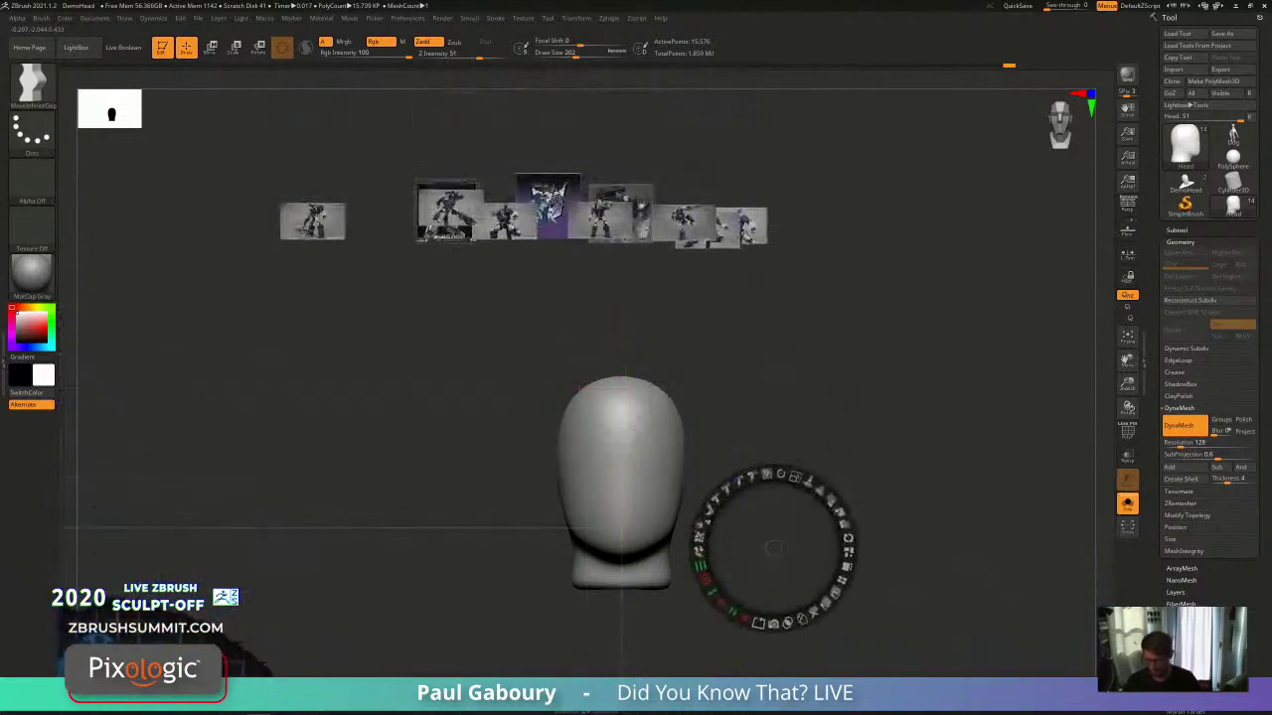
left_click(579, 213)
left_click_drag(578, 212, 686, 376)
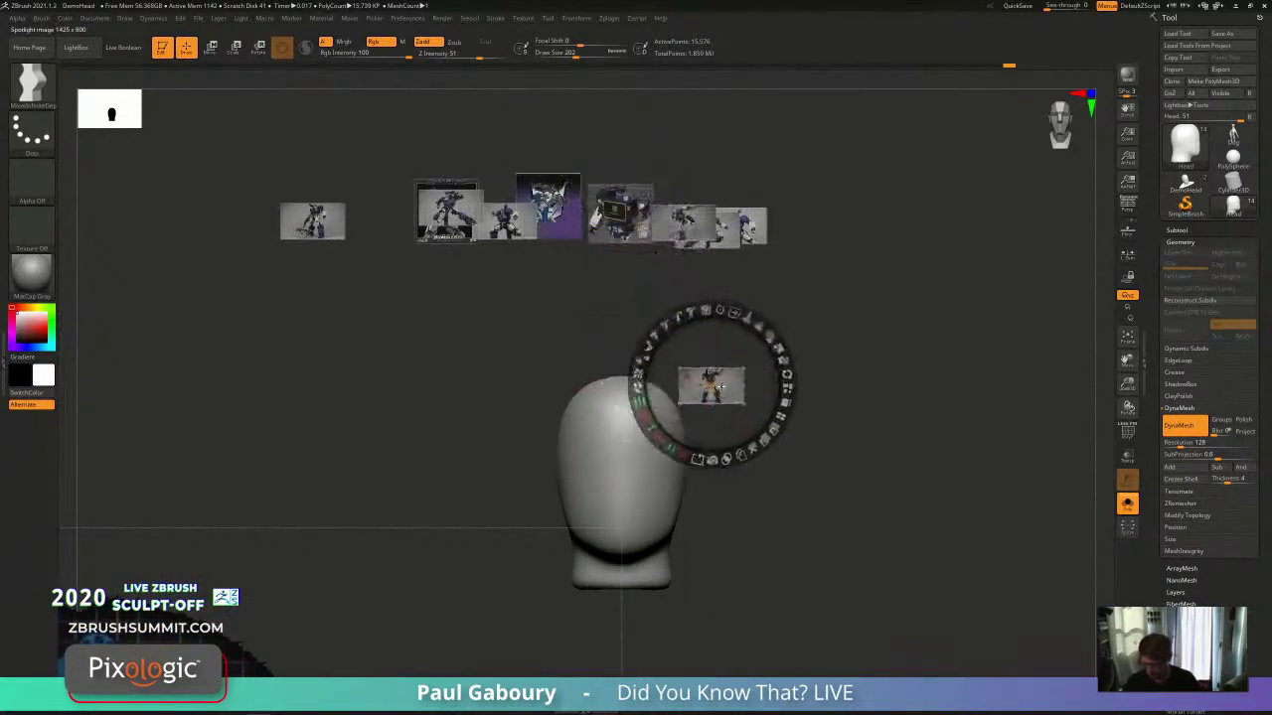
left_click_drag(732, 313, 843, 478)
left_click_drag(733, 314, 851, 505)
left_click(852, 377)
left_click_drag(851, 377, 714, 485)
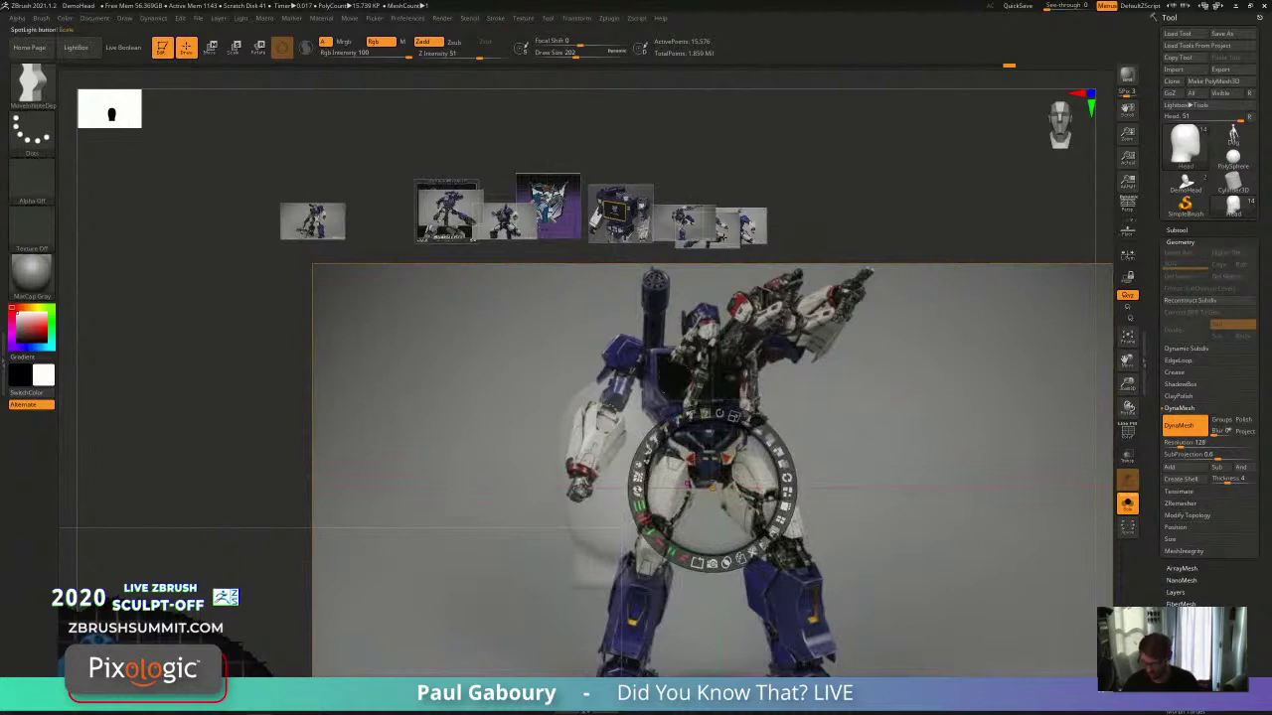
Step: Pull the leaping-kick robot photo out of the Spotlight row and enlarge it to study the helmet and face
left_click_drag(727, 237, 769, 332)
left_click_drag(790, 261, 887, 386)
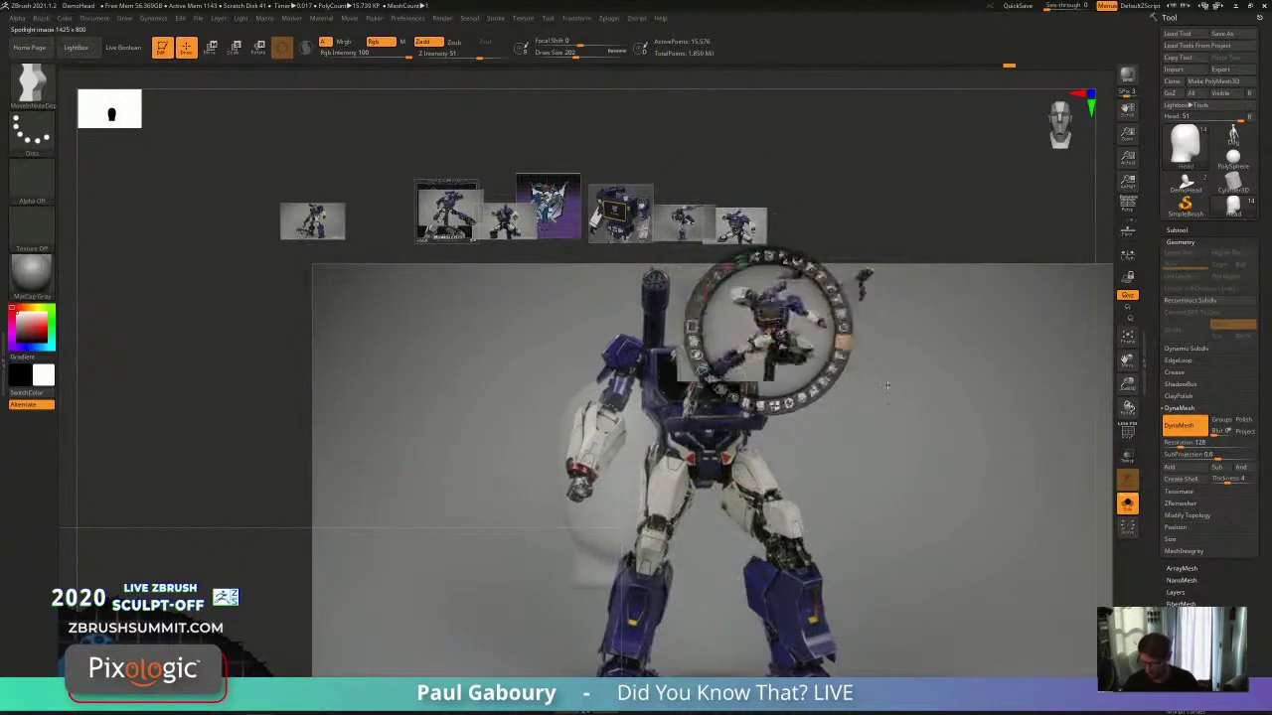
left_click_drag(792, 260, 893, 359)
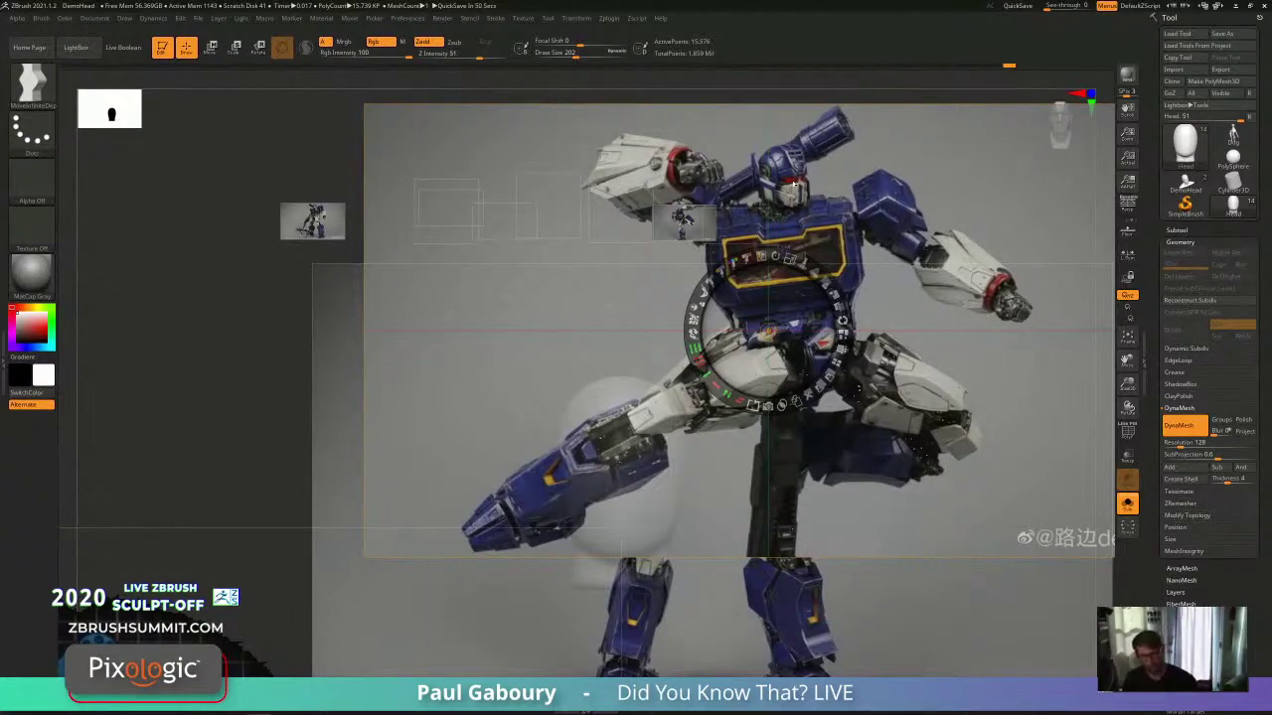
Step: Shrink the leaping-kick and standing robot photos and move them to either side of the head
left_click_drag(791, 260, 708, 249)
left_click_drag(527, 456, 446, 454)
left_click_drag(576, 386, 511, 511)
left_click_drag(542, 443, 157, 316)
Step: Enlarge the photo of the robot with its mechanical dog, then shrink it and move it above the head
left_click_drag(320, 220, 384, 488)
left_click_drag(411, 415, 502, 528)
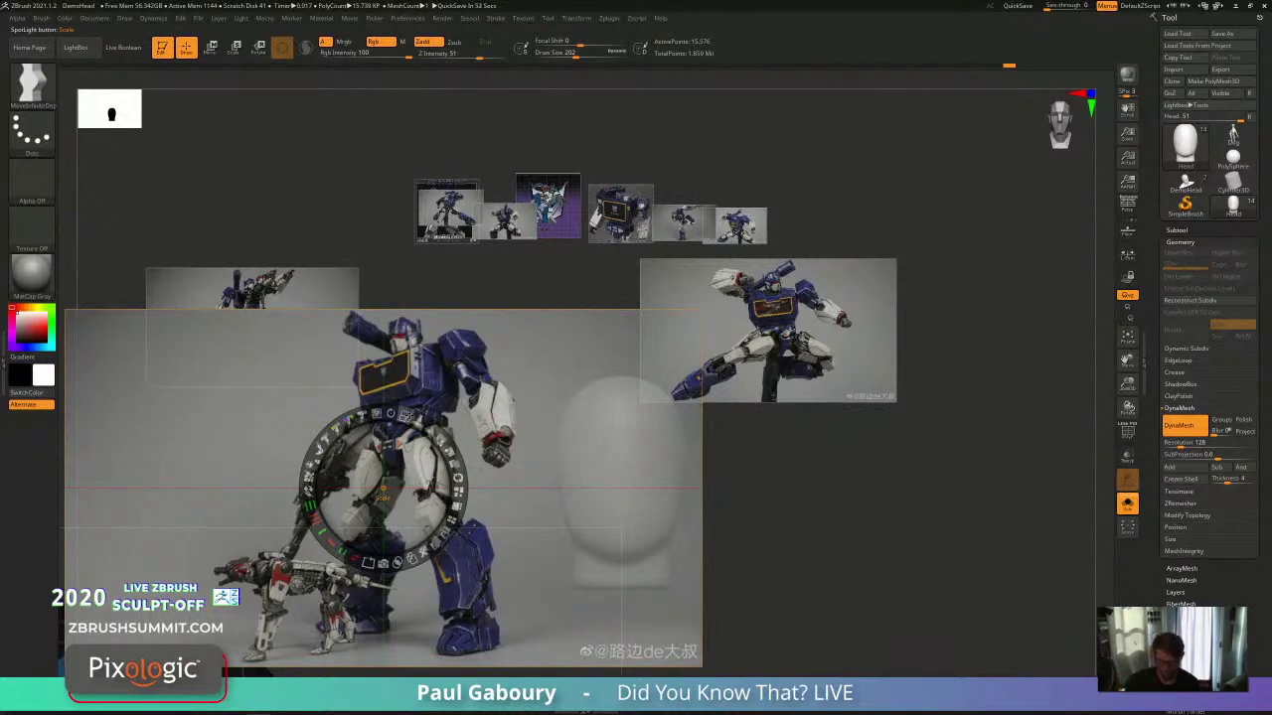
left_click_drag(405, 417, 323, 441)
left_click_drag(412, 472, 355, 134)
Step: Move the standing and leaping-kick robot photos up out of the area around the head
left_click_drag(291, 336, 251, 234)
left_click_drag(798, 345, 902, 154)
left_click_drag(259, 238, 256, 184)
Step: Shift the Spotlight images upward, lower the two torn-edge robot references beside the head and leave Spotlight editing
left_click_drag(786, 399, 790, 333)
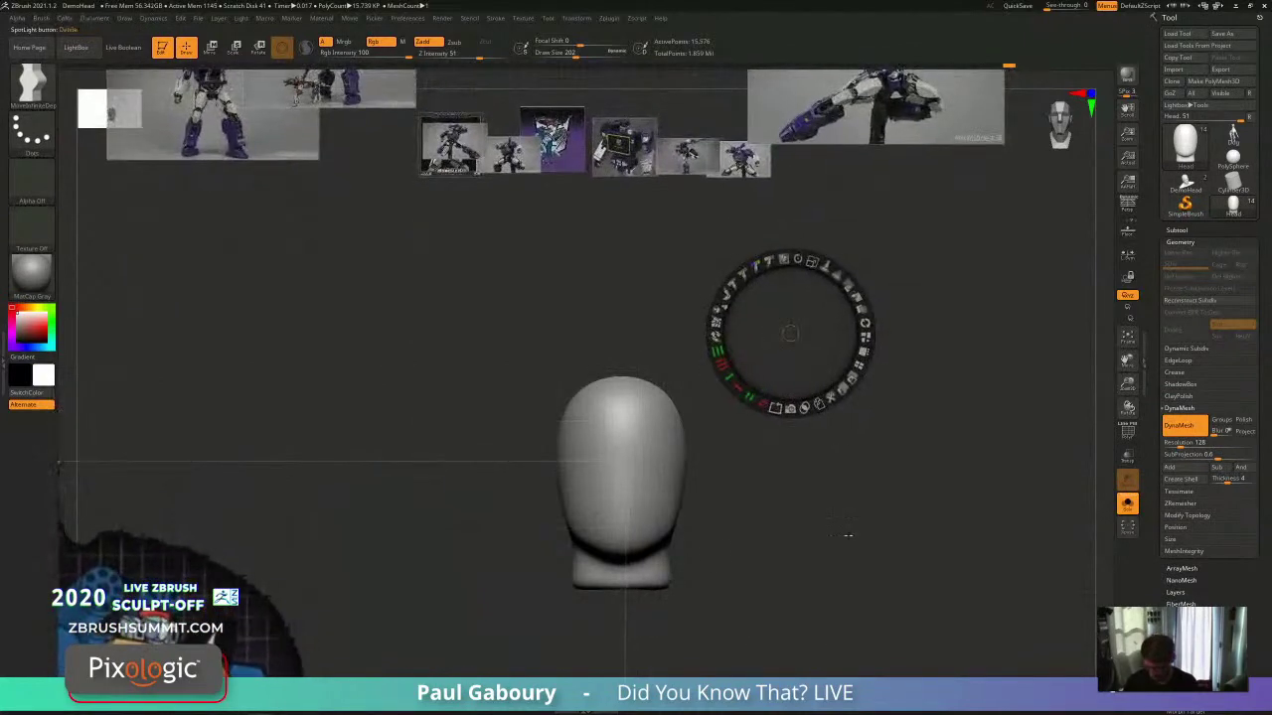
left_click_drag(790, 497, 810, 259)
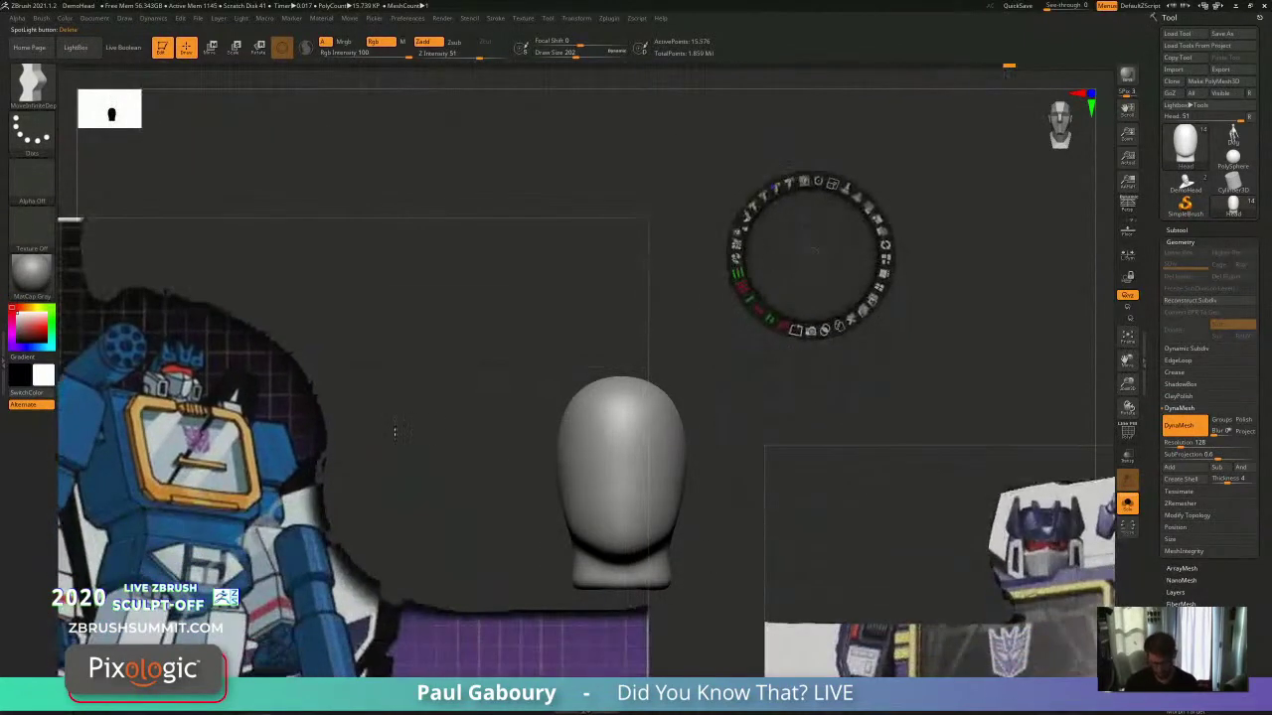
left_click_drag(388, 437, 347, 647)
left_click_drag(1038, 551, 1015, 636)
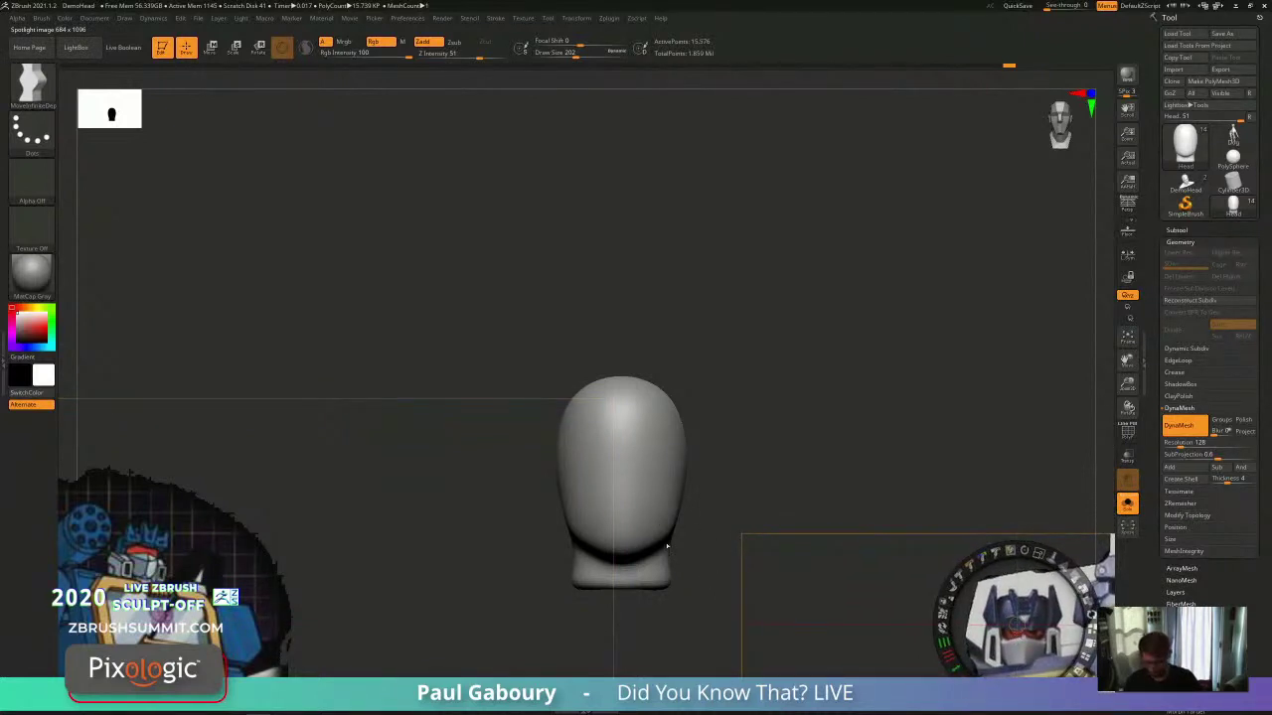
key("z")
Step: Set the draw size to 128 and choose the IMM ModelKit brush for the isolated head
mouse_move(728, 549)
left_mouse_down("alt")
mouse_move(639, 428)
mouse_move(658, 423)
mouse_move(661, 458)
left_mouse_up("alt")
key("s")
mouse_move(685, 410)
left_mouse_down()
mouse_move(687, 437)
mouse_move(673, 437)
mouse_move(674, 389)
left_mouse_up()
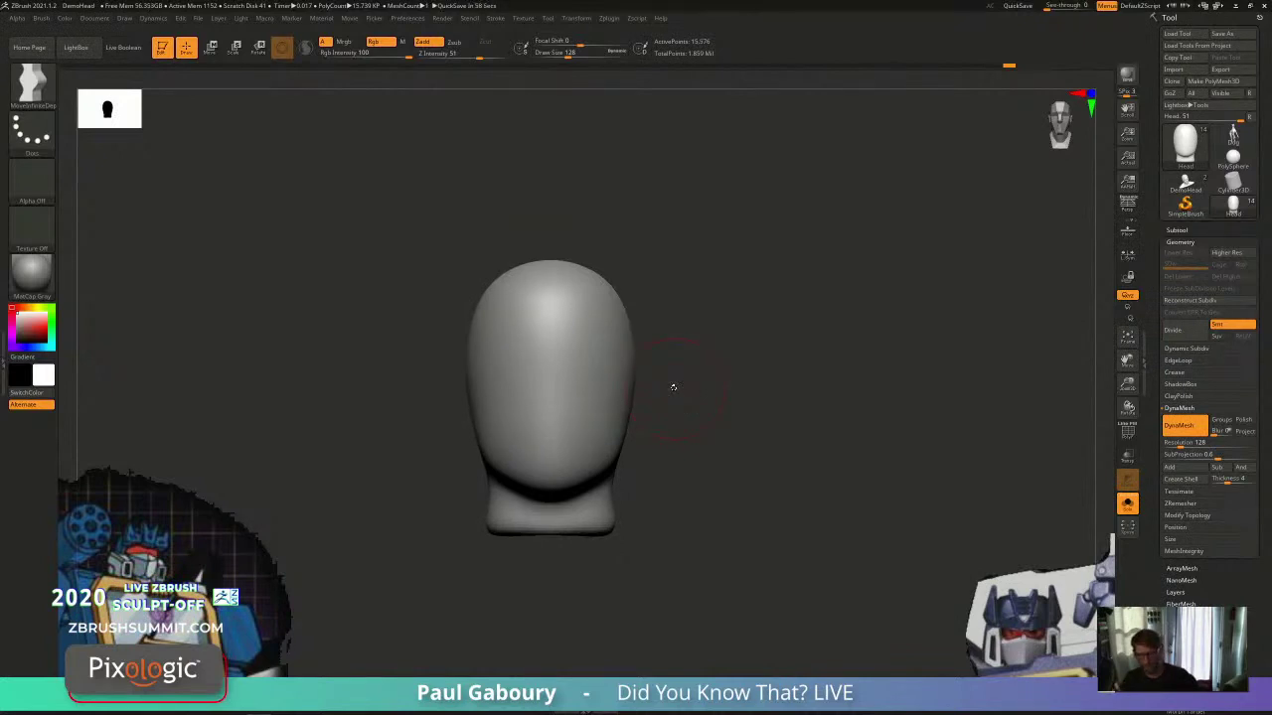
key("b")
key("i")
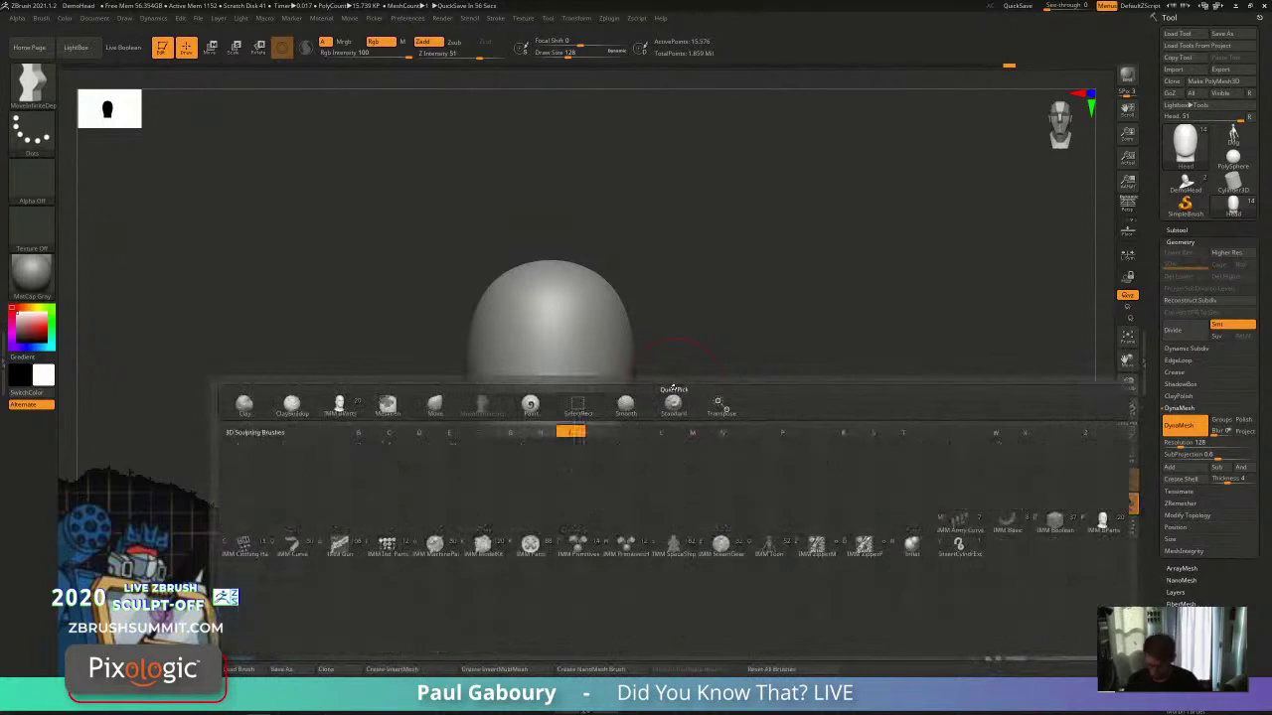
left_click(576, 545)
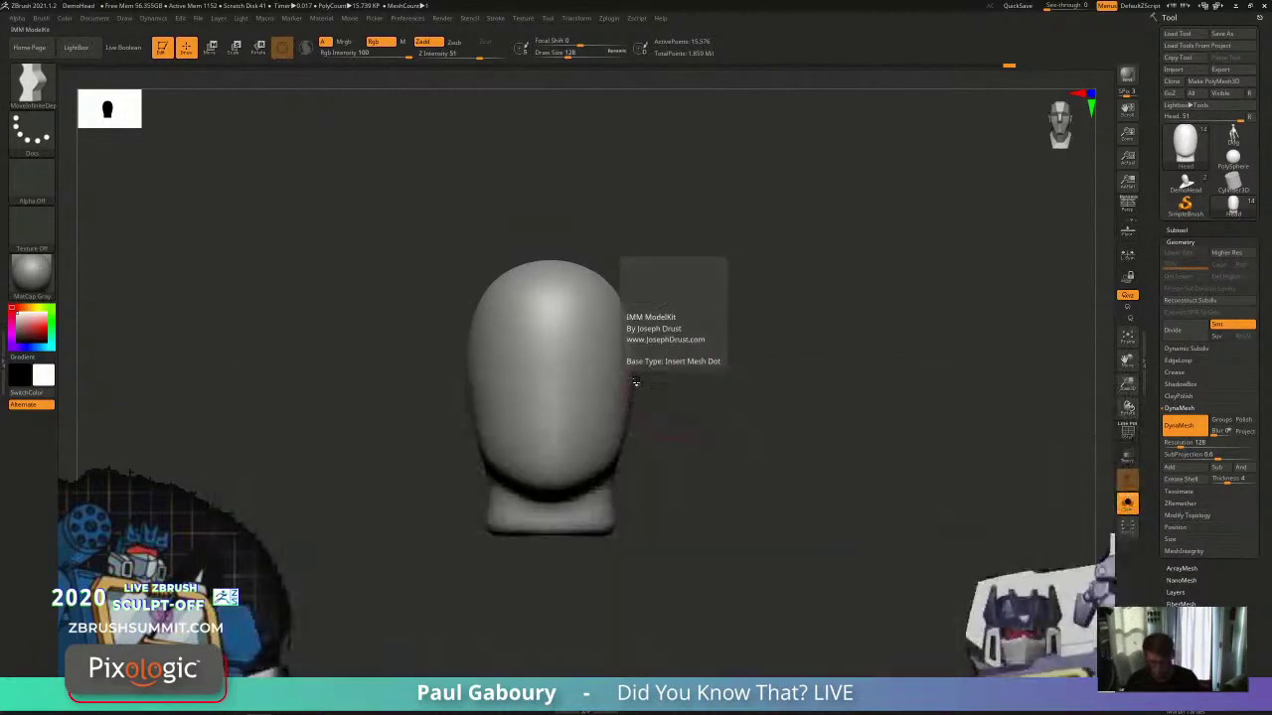
Step: Set the draw size to 44 and insert two mirrored pairs of Circular_15 cylinders on the sides of the head
right_click_drag(654, 359, 650, 384, "alt")
key("s")
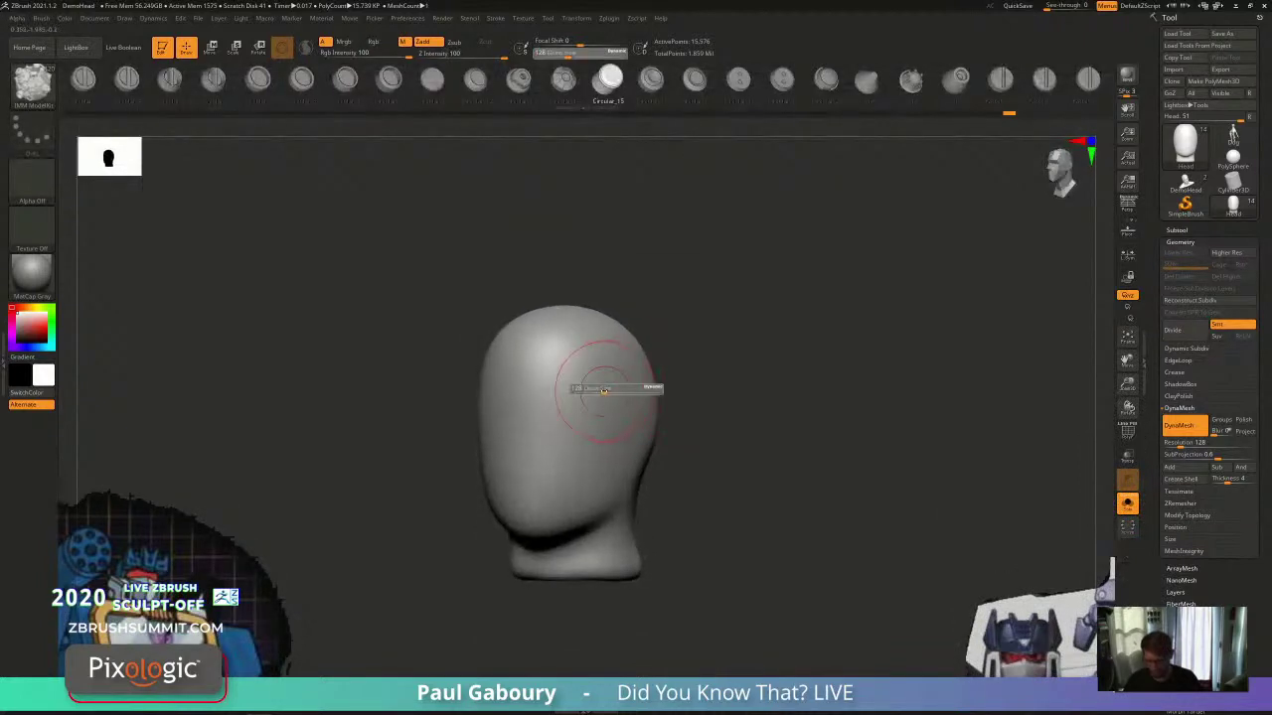
mouse_move(603, 386)
left_mouse_down()
mouse_move(587, 384)
mouse_move(624, 462)
left_mouse_up()
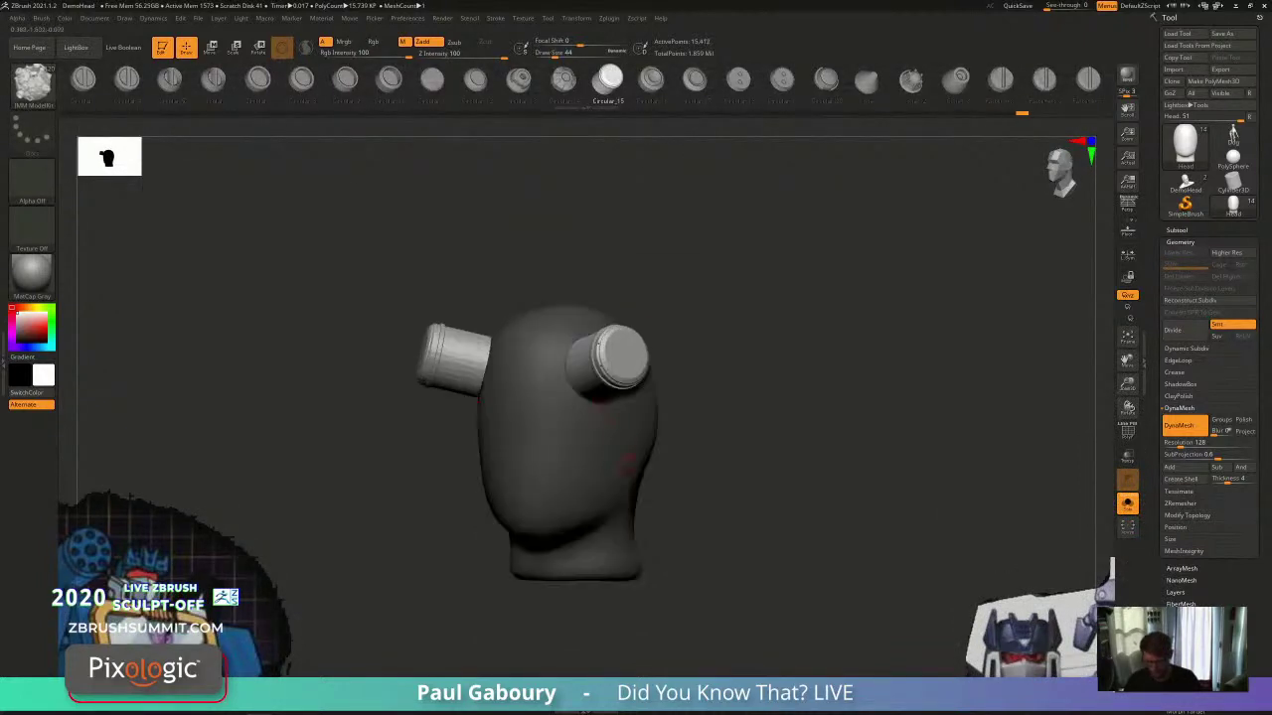
left_click_drag(599, 453, 636, 425)
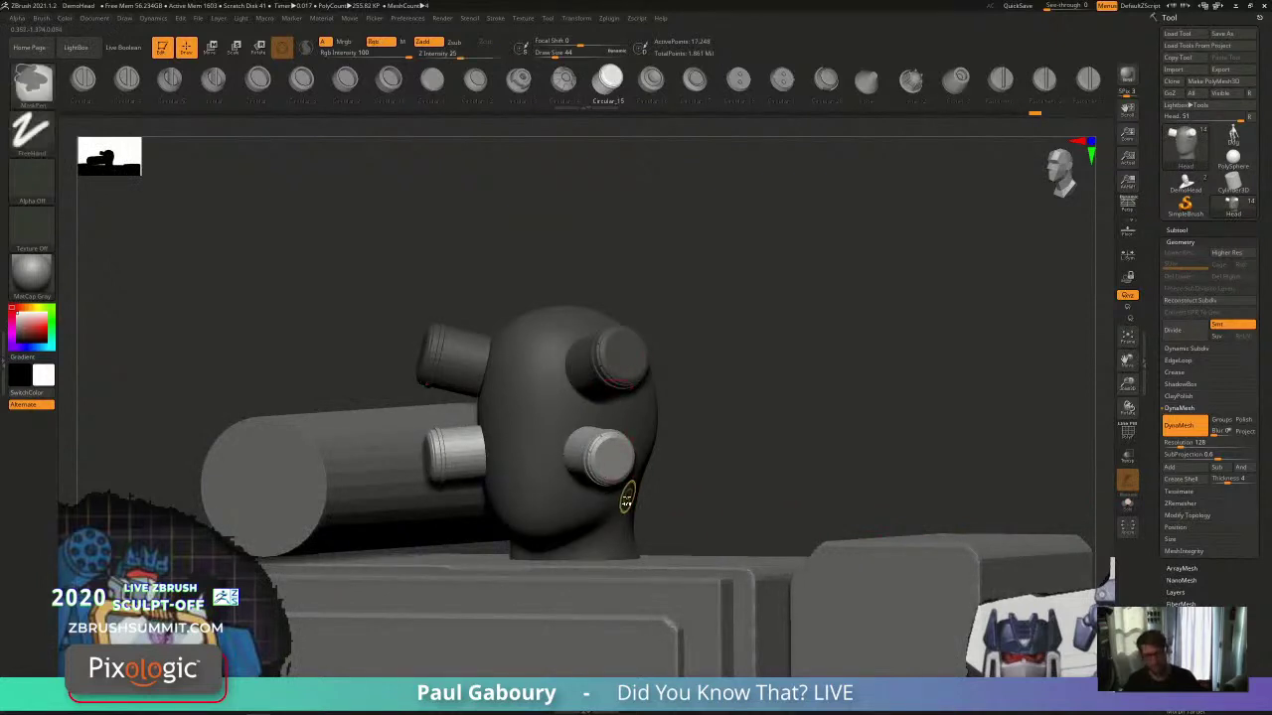
Step: Undo the two large cylinder pairs inserted on the head
left_click(626, 502, "ctrl+shift")
key("ctrl+shift+z")
key("ctrl+shift+z")
key("ctrl+shift+z")
key("ctrl+shift+z")
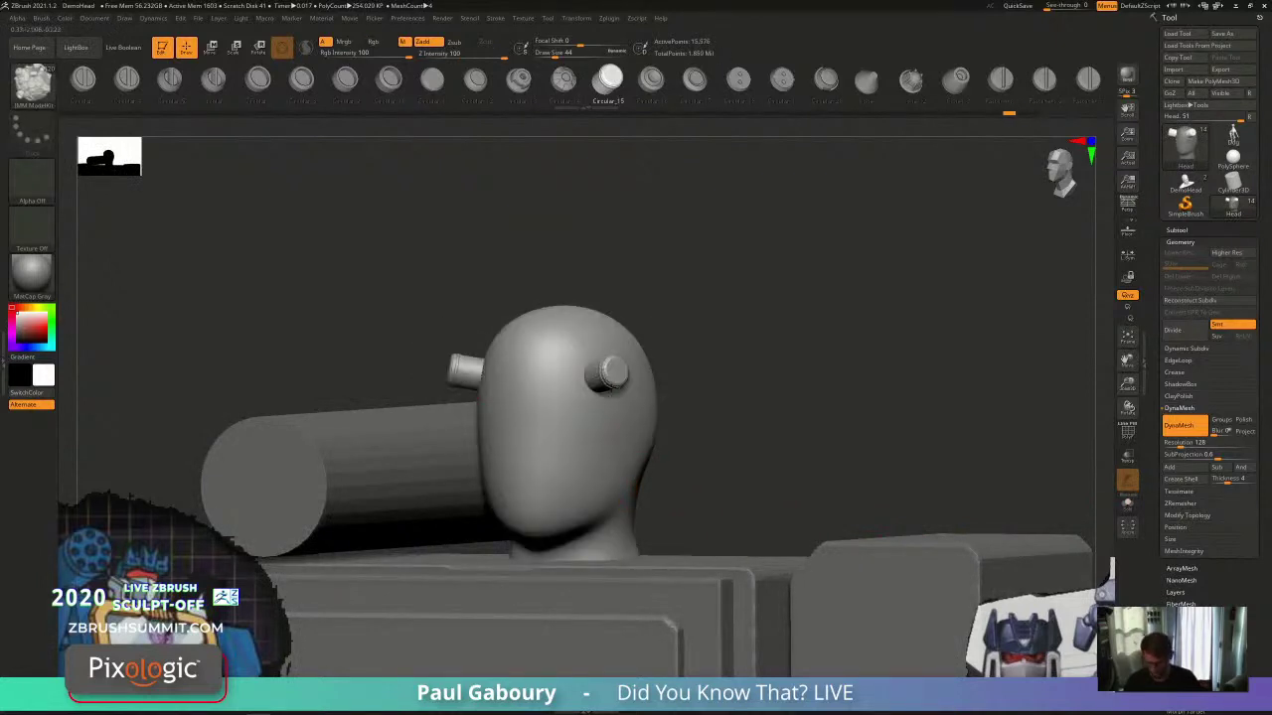
Step: Insert several equally sized mirrored Circular_15 cylinders around the face from different zoom levels and view angles
key("ctrl+shift+z")
key("ctrl+shift+z")
key("ctrl+shift+z")
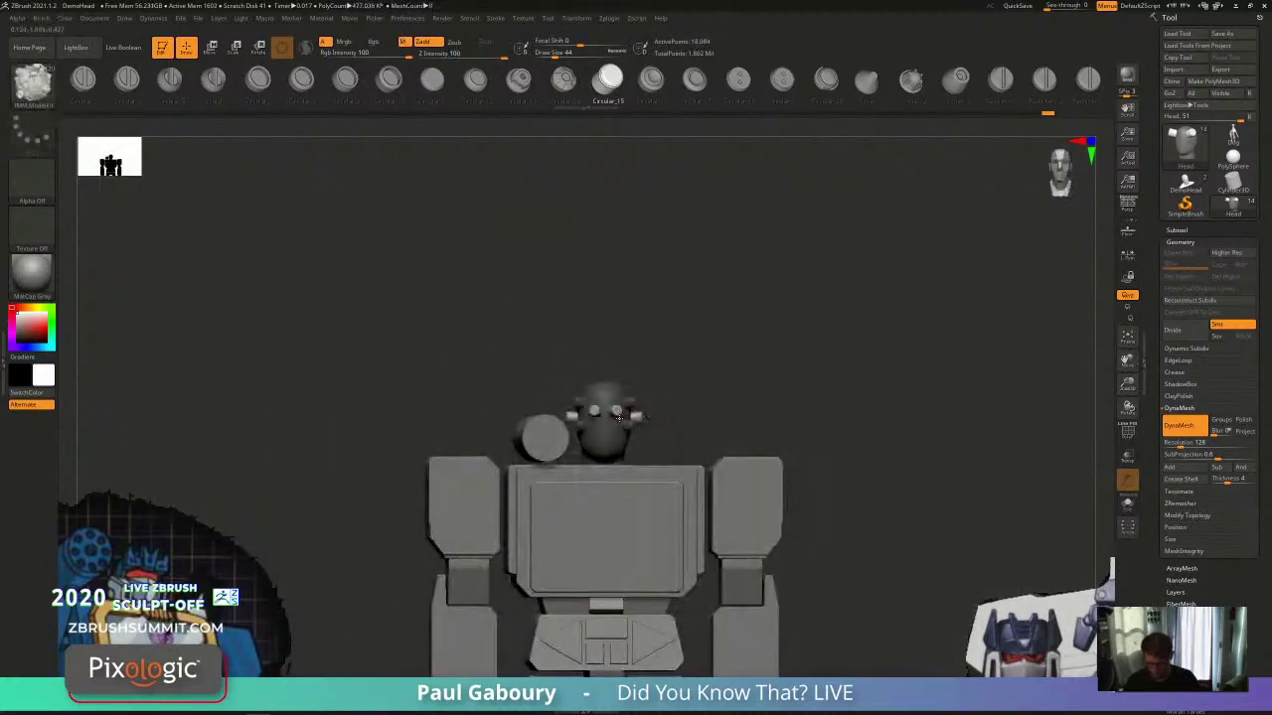
left_click_drag(619, 418, 620, 423)
right_click_drag(716, 422, 556, 427)
mouse_move(596, 397)
right_mouse_down("ctrl")
mouse_move(682, 483)
mouse_move(636, 506)
right_mouse_up("ctrl")
left_click_drag(637, 506, 660, 533)
right_click_drag(805, 520, 823, 389, "ctrl")
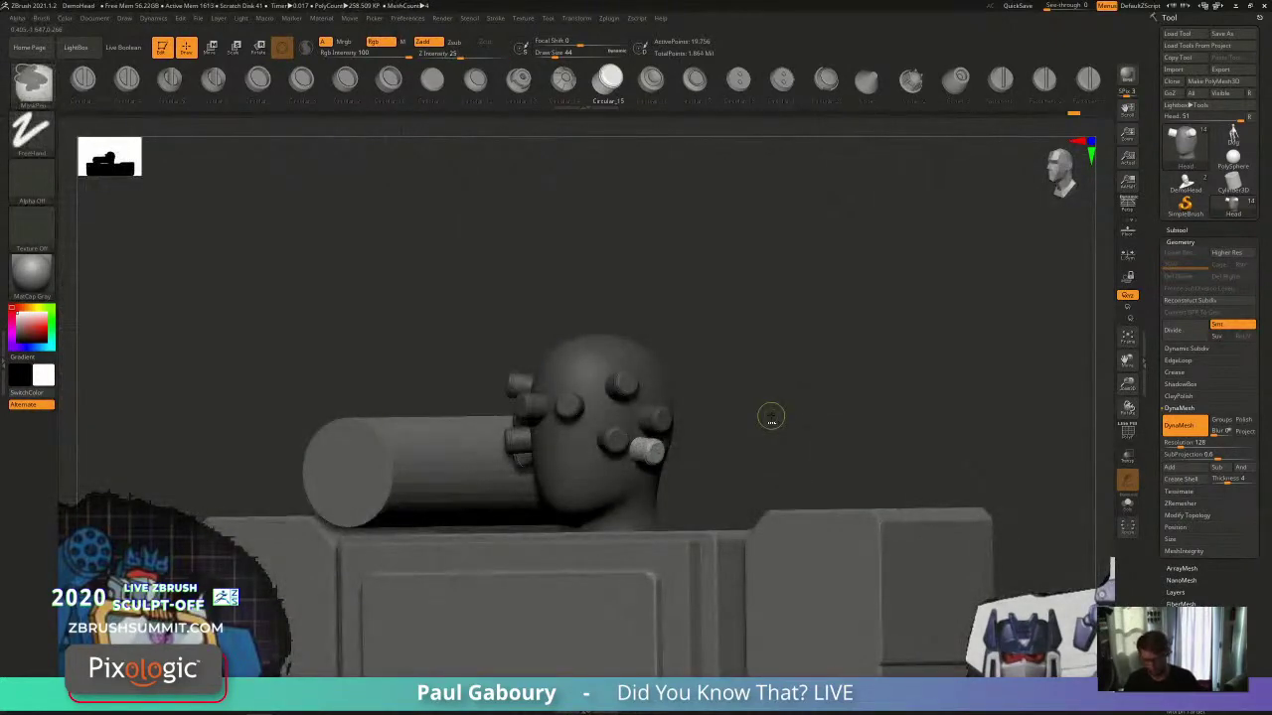
Step: Undo all the small cylinder inserts to restore the plain head
key("ctrl+z")
key("ctrl+z")
key("ctrl+z")
key("ctrl+z")
key("ctrl+z")
key("ctrl+z")
key("ctrl+z")
key("ctrl+z")
key("ctrl+z")
key("ctrl+z")
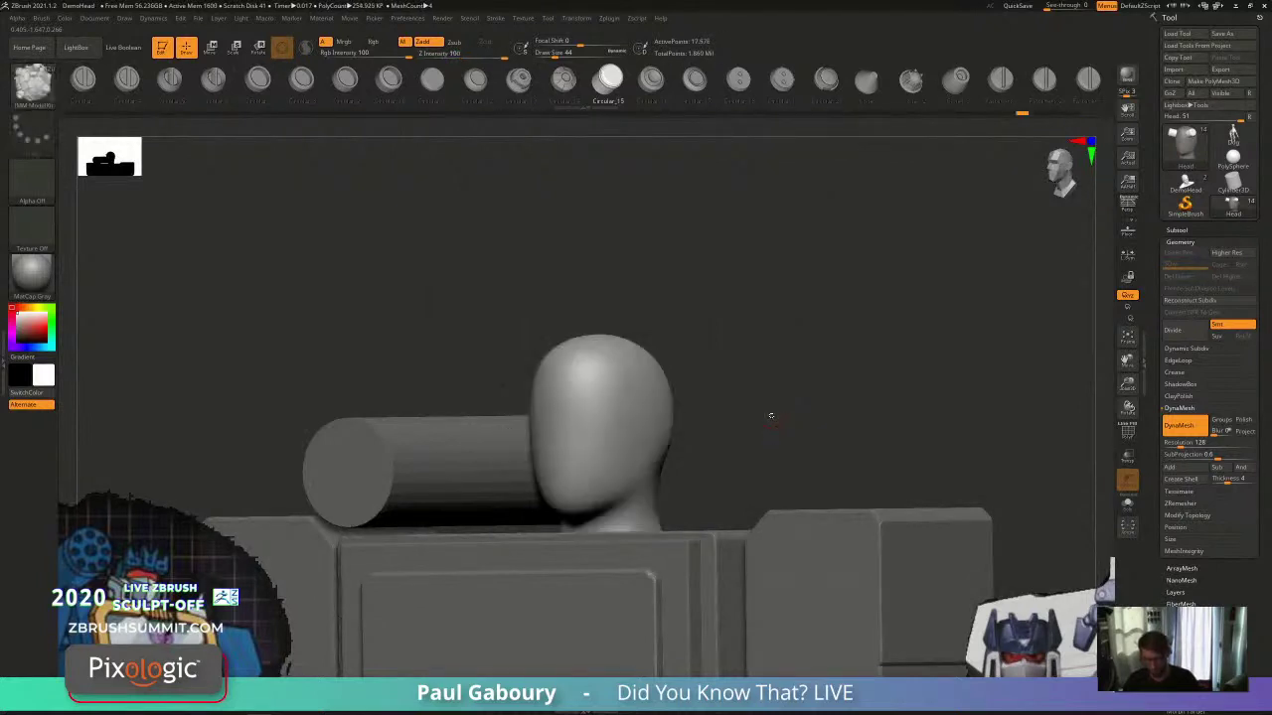
Step: Insert two equally sized mirrored Circular_15 pairs on the sides of the head and a Circular_18 pair beside the lower one
left_click_drag(626, 397, 632, 405)
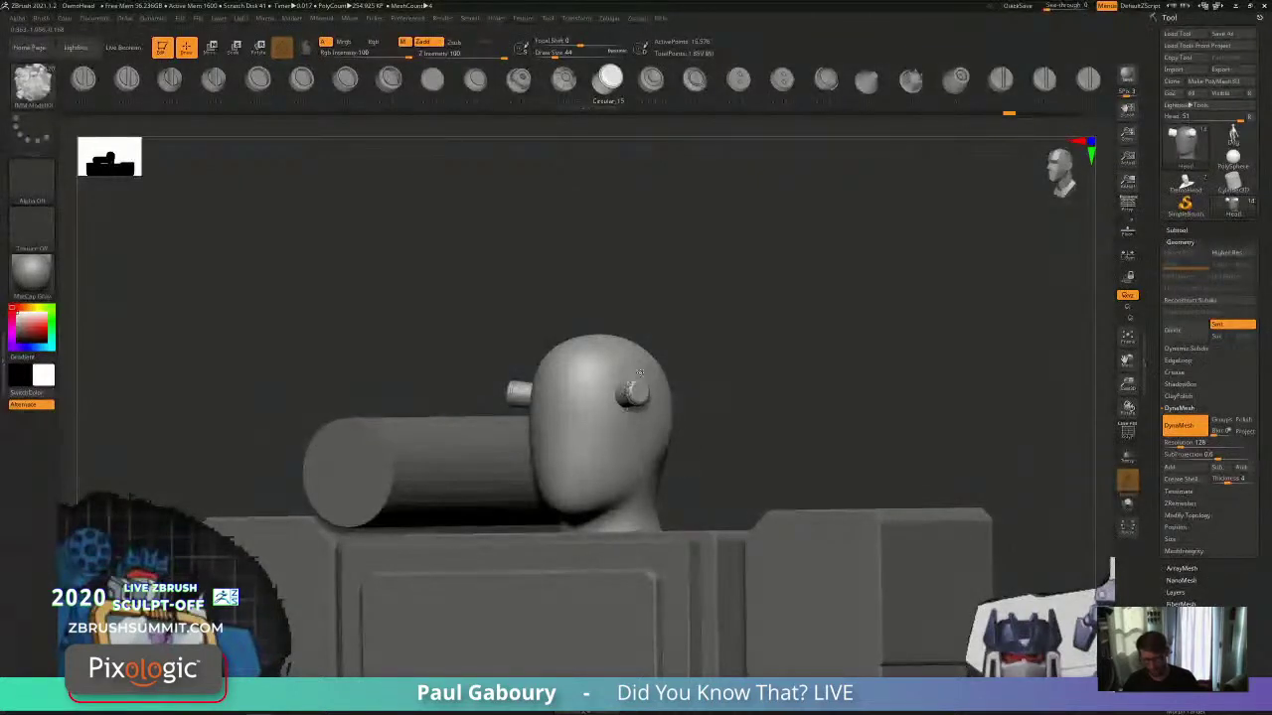
key("ctrl+z")
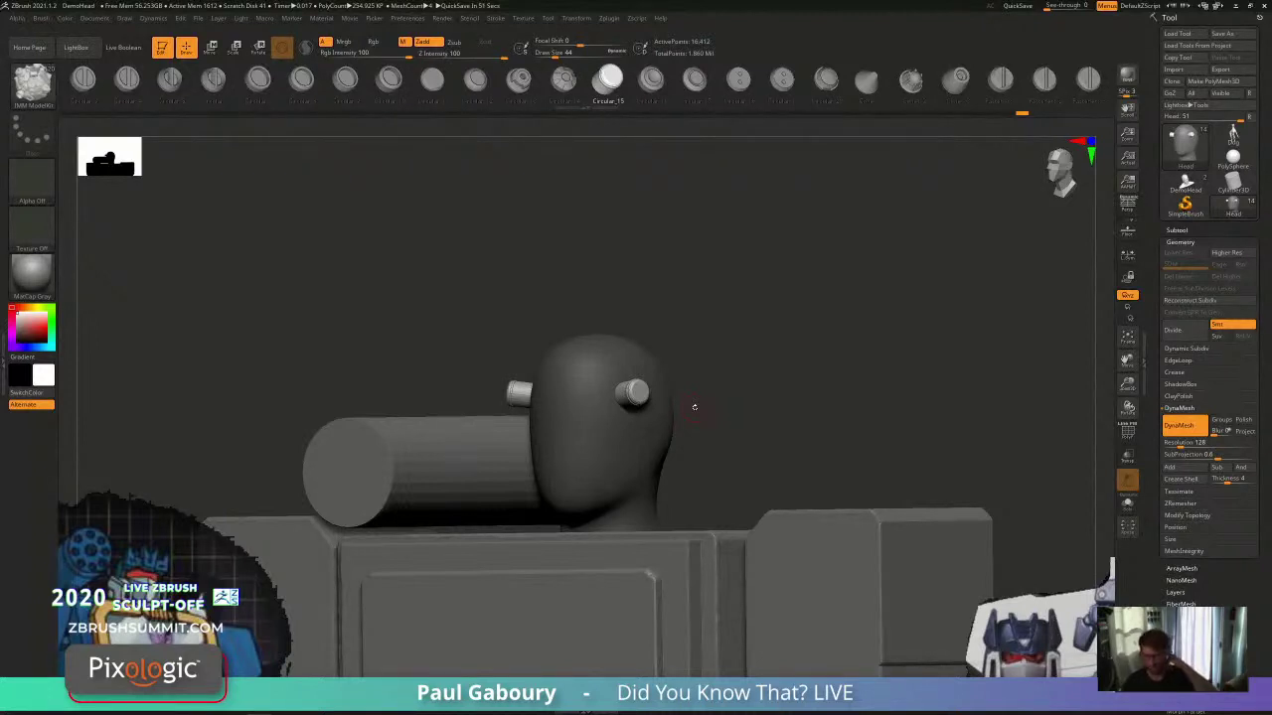
mouse_move(661, 428)
right_mouse_down("ctrl")
mouse_move(667, 453)
mouse_move(675, 422)
mouse_move(663, 449)
mouse_move(660, 425)
right_mouse_up("ctrl")
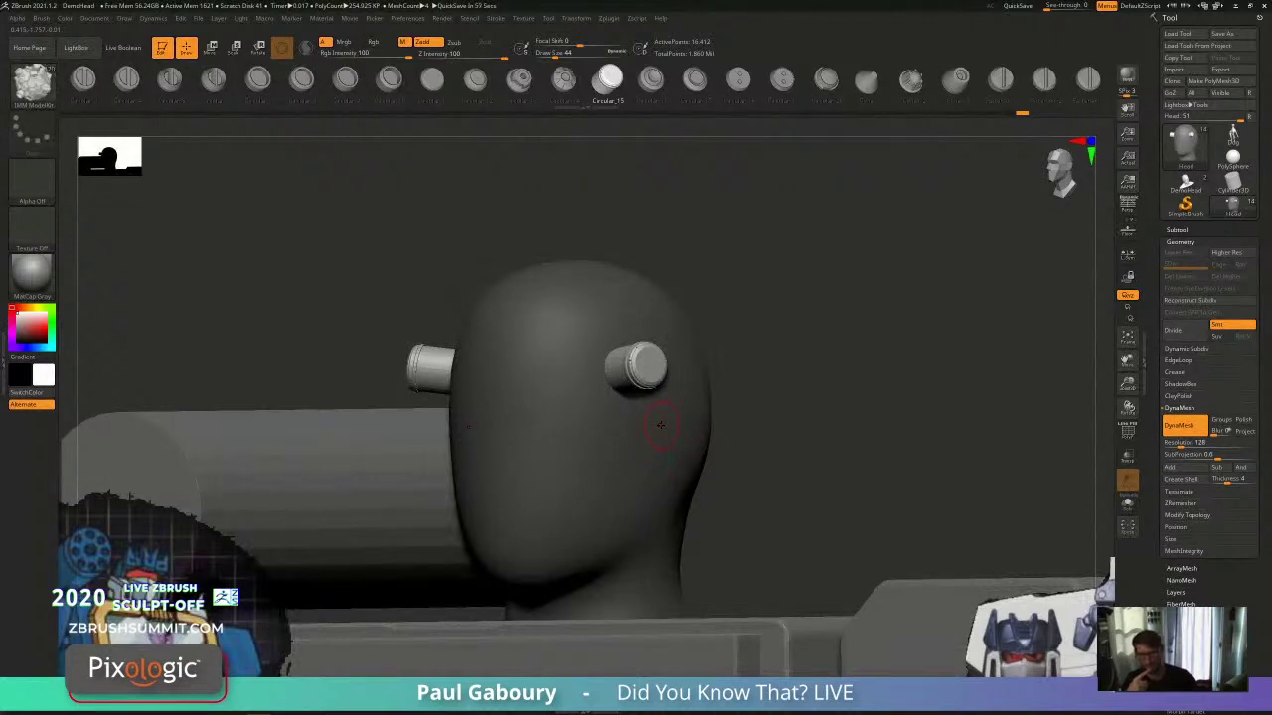
left_click_drag(639, 435, 663, 443)
key("ctrl")
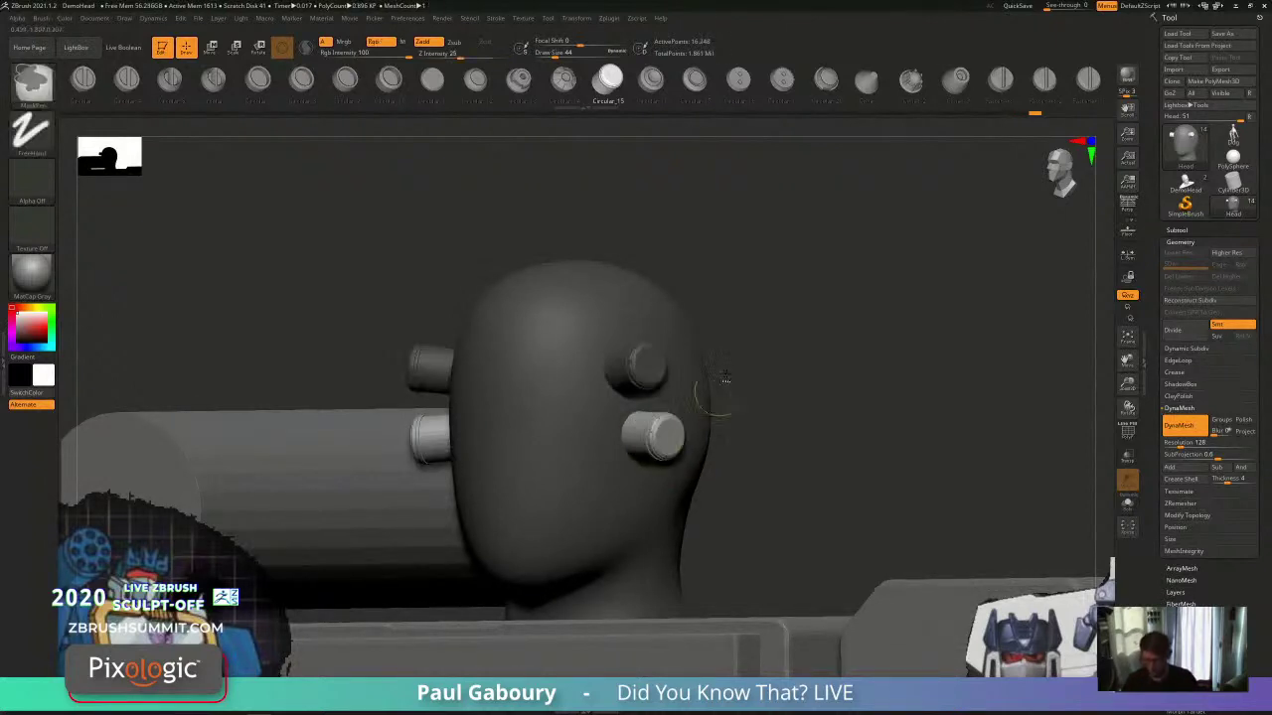
left_click(739, 79)
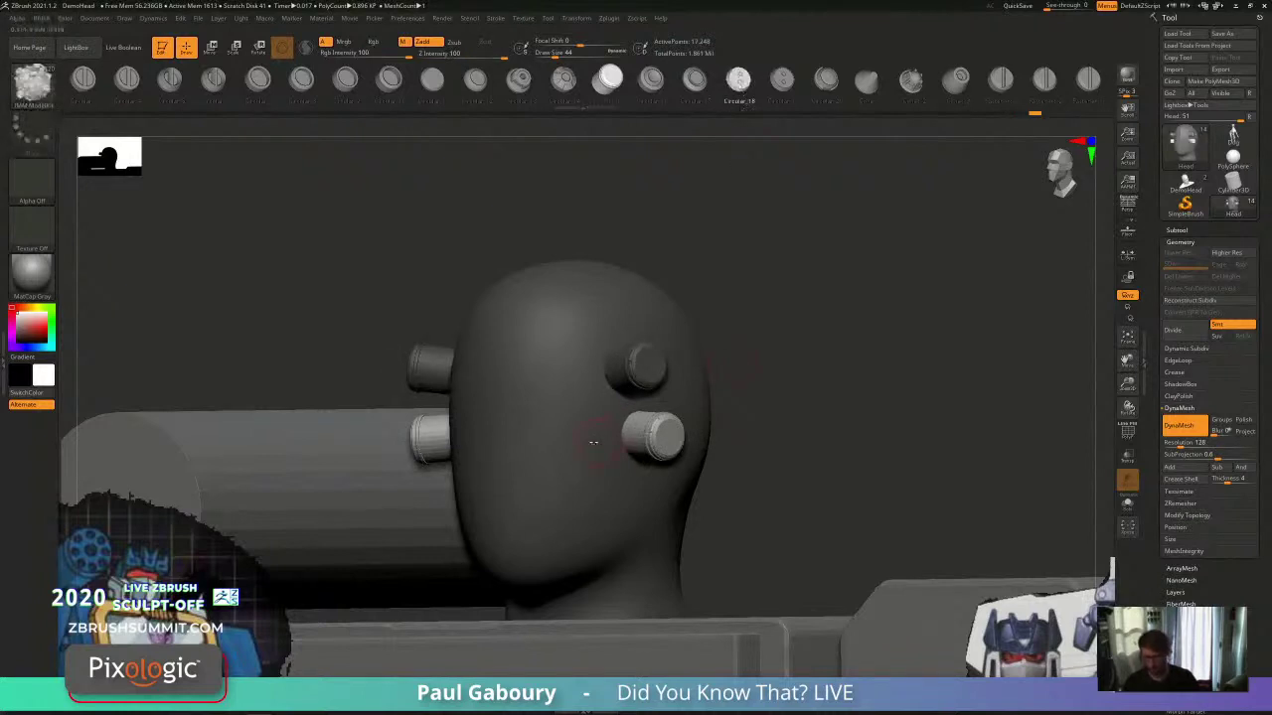
left_click_drag(585, 440, 611, 473)
left_click_drag(761, 466, 755, 478, "alt")
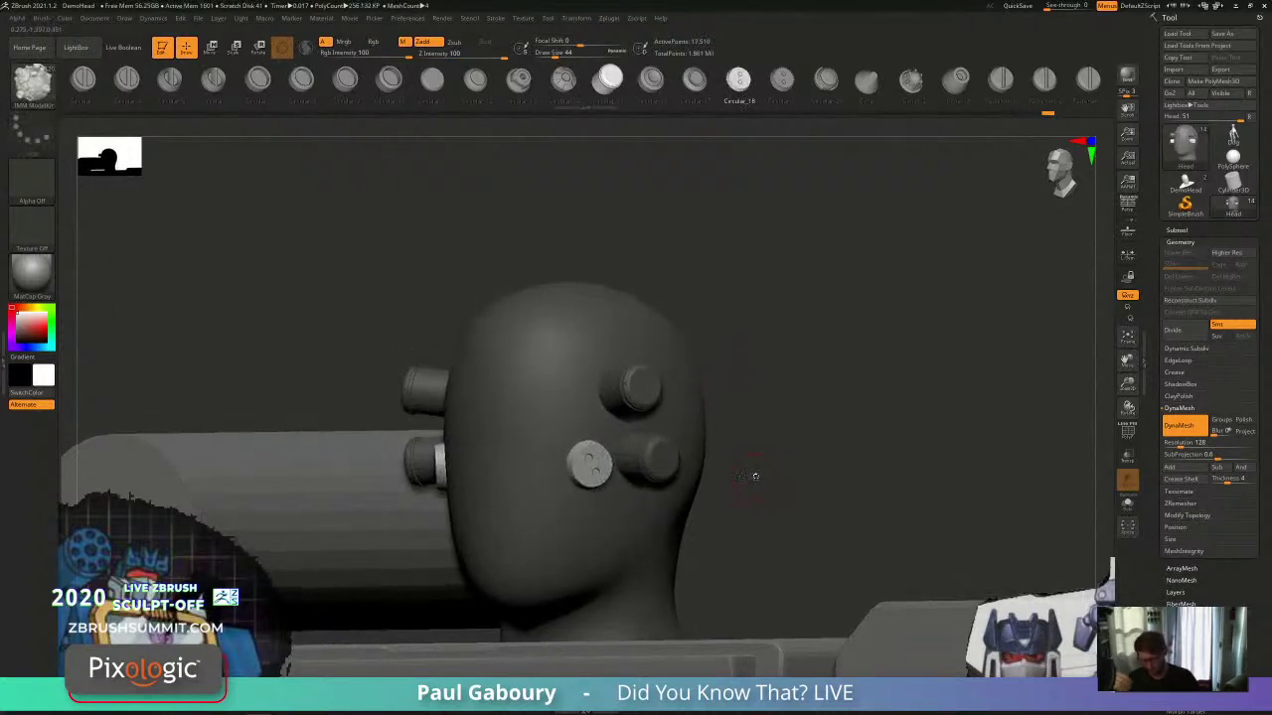
Step: Undo the Circular_15 and Circular_18 inserts on the head
key("ctrl+z")
key("ctrl+z")
key("ctrl+z")
key("ctrl+z")
key("ctrl+z")
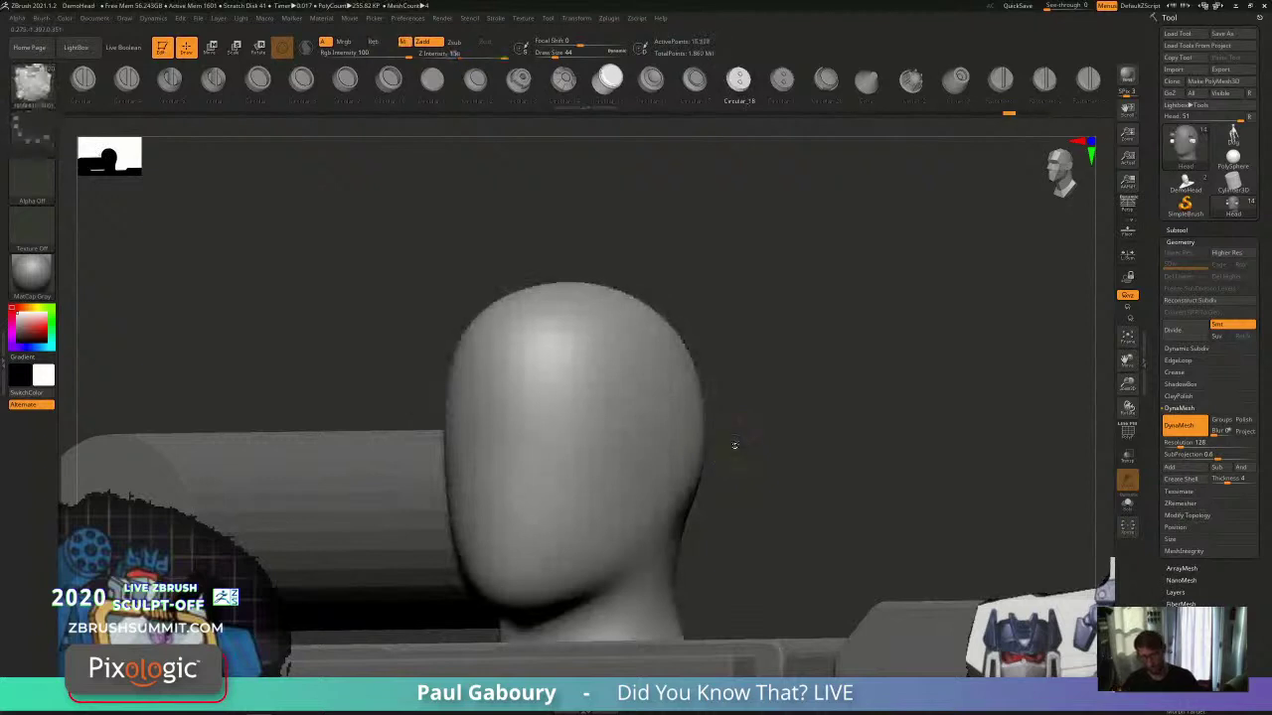
Step: Insert Circular_18 parts down the side of the head, reducing the draw size to 23 for the smaller ones
right_click_drag(648, 430, 639, 381)
left_click_drag(641, 386, 646, 387)
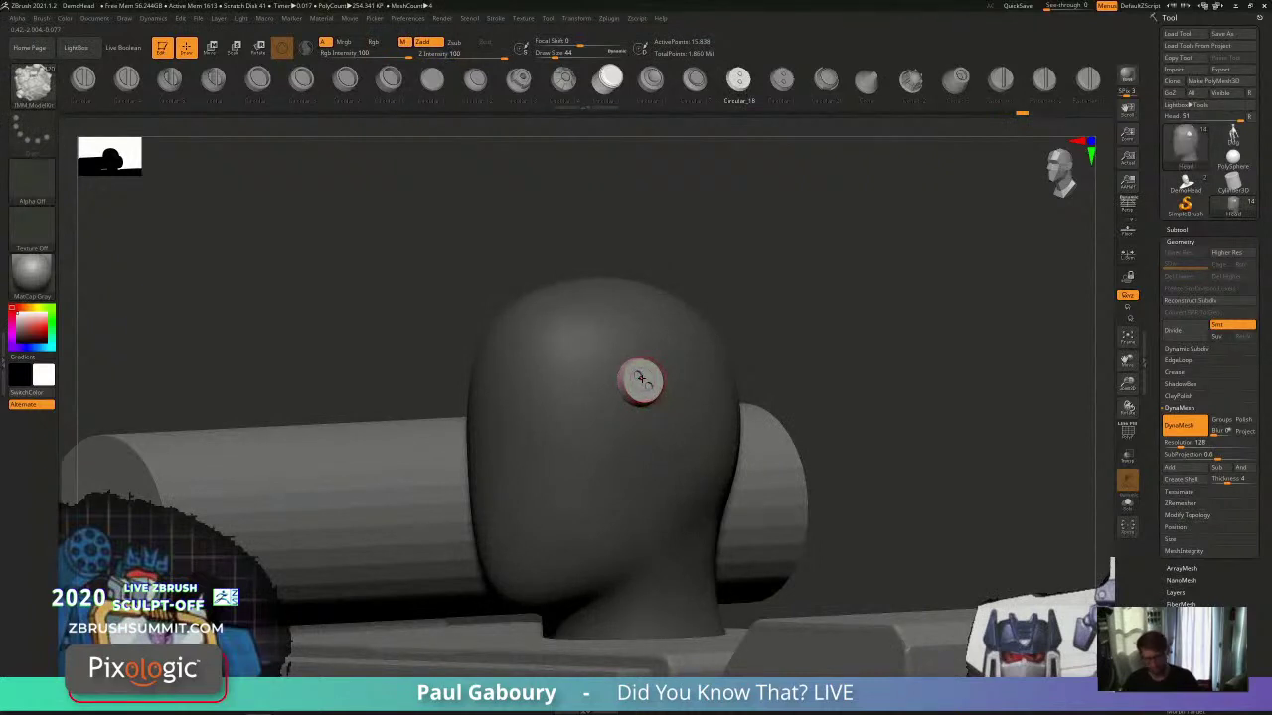
mouse_move(671, 435)
left_mouse_down()
mouse_move(605, 433)
mouse_move(626, 474)
left_mouse_up()
key("s")
right_click_drag(626, 475, 628, 496, "ctrl")
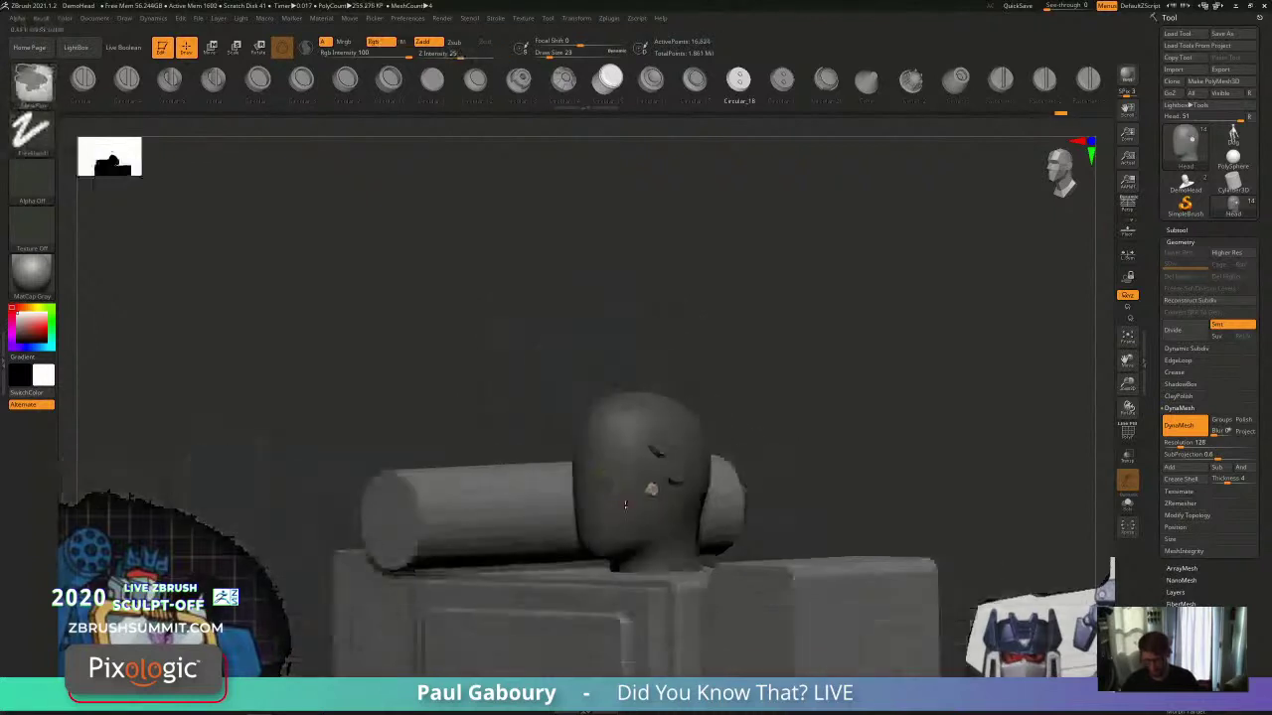
left_click_drag(627, 502, 636, 515)
Step: Undo the Circular_18 parts inserted on the side of the head
right_click_drag(700, 543, 735, 407, "alt")
key("ctrl+z")
key("ctrl+z")
key("ctrl+z")
key("ctrl+z")
key("ctrl+z")
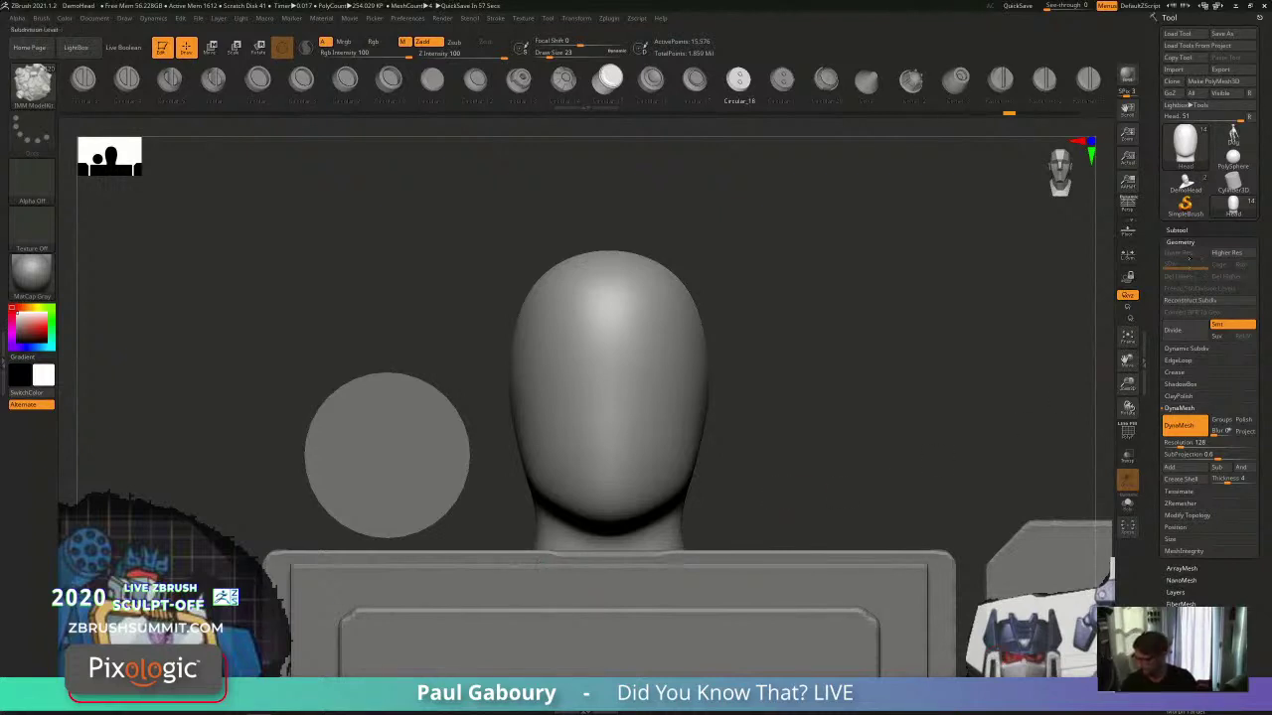
Step: Create a subtool folder named Head Pieces around the Head subtool
left_click(1176, 229)
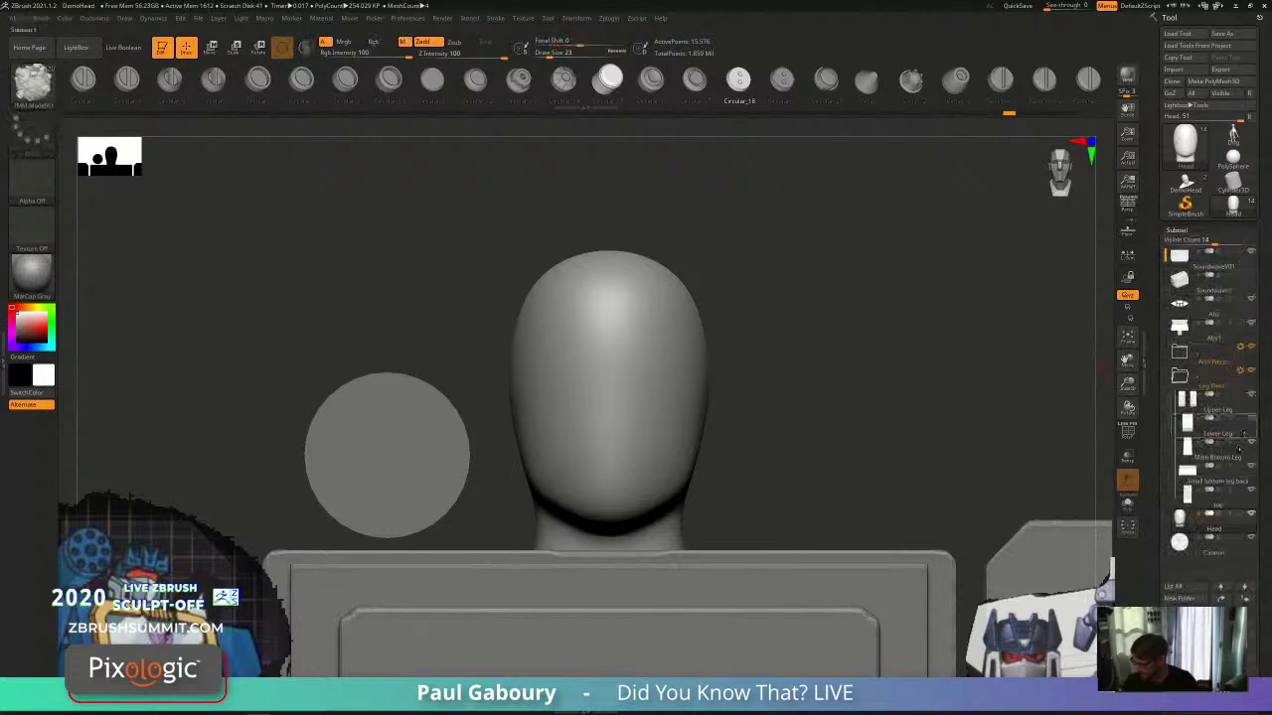
left_click_drag(894, 451, 828, 415, "alt")
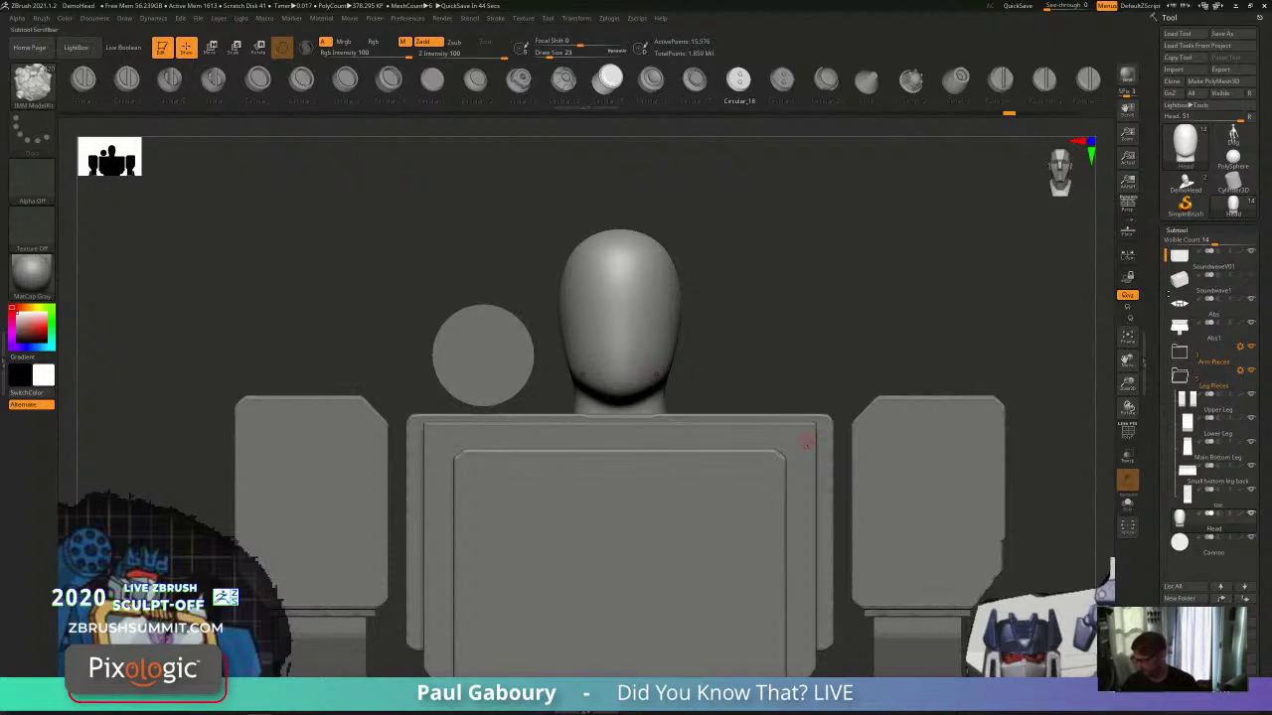
left_click_drag(1168, 294, 1169, 348)
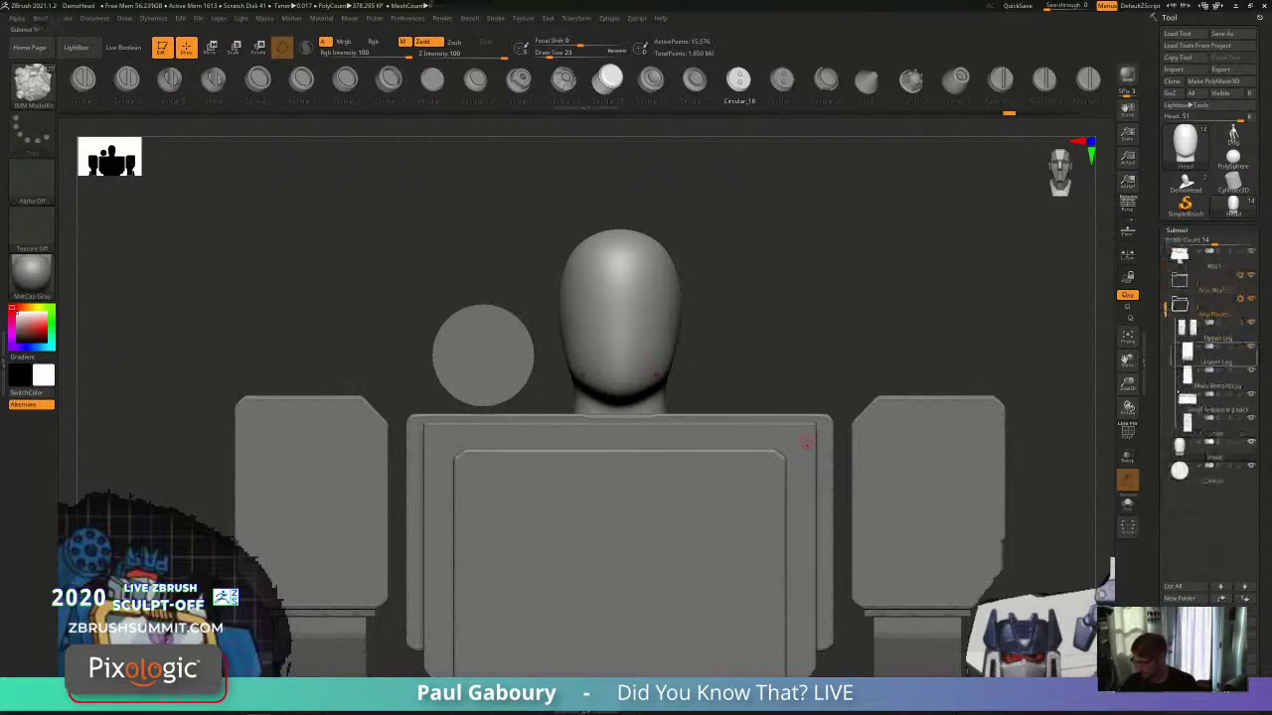
left_click(1176, 600)
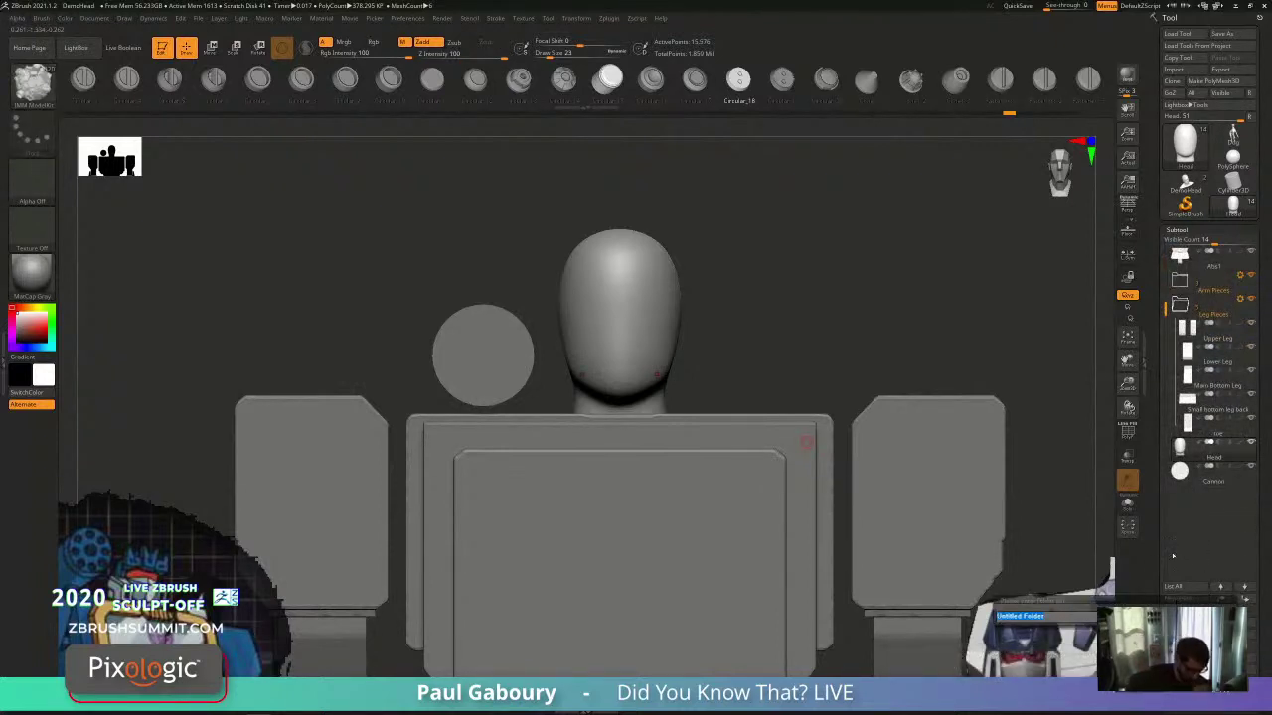
type("Head")
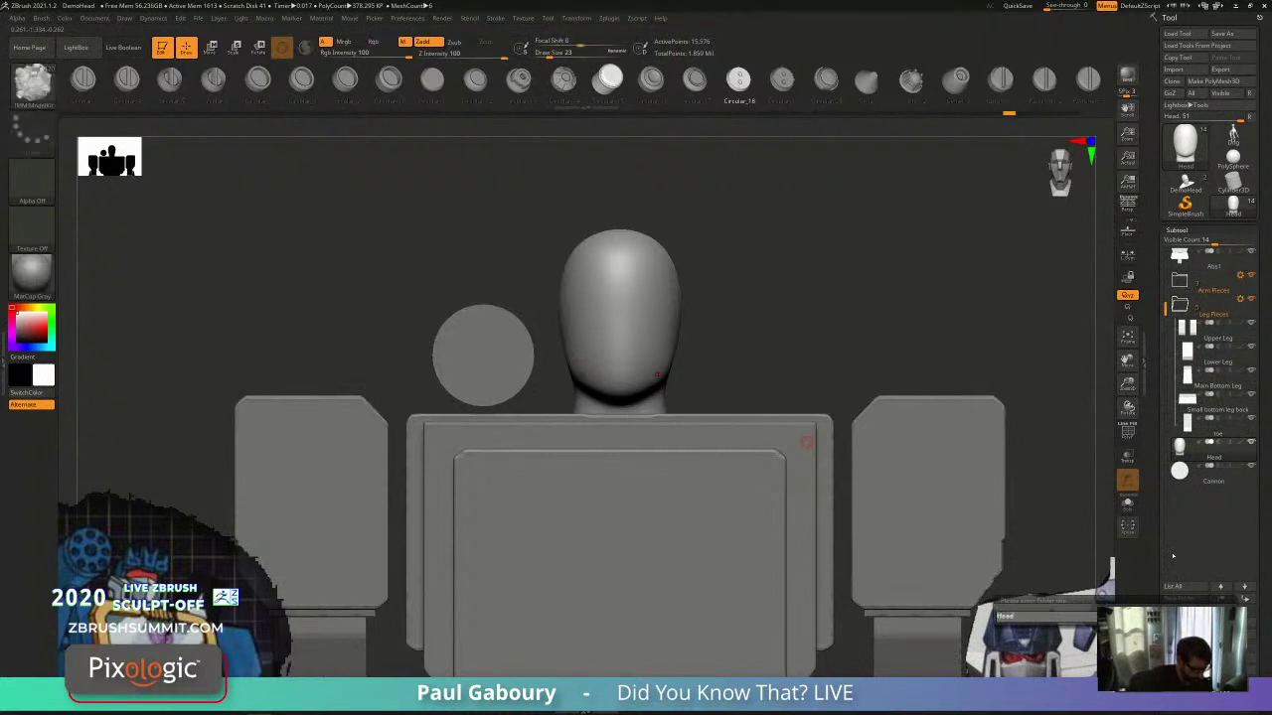
type(" Pieces")
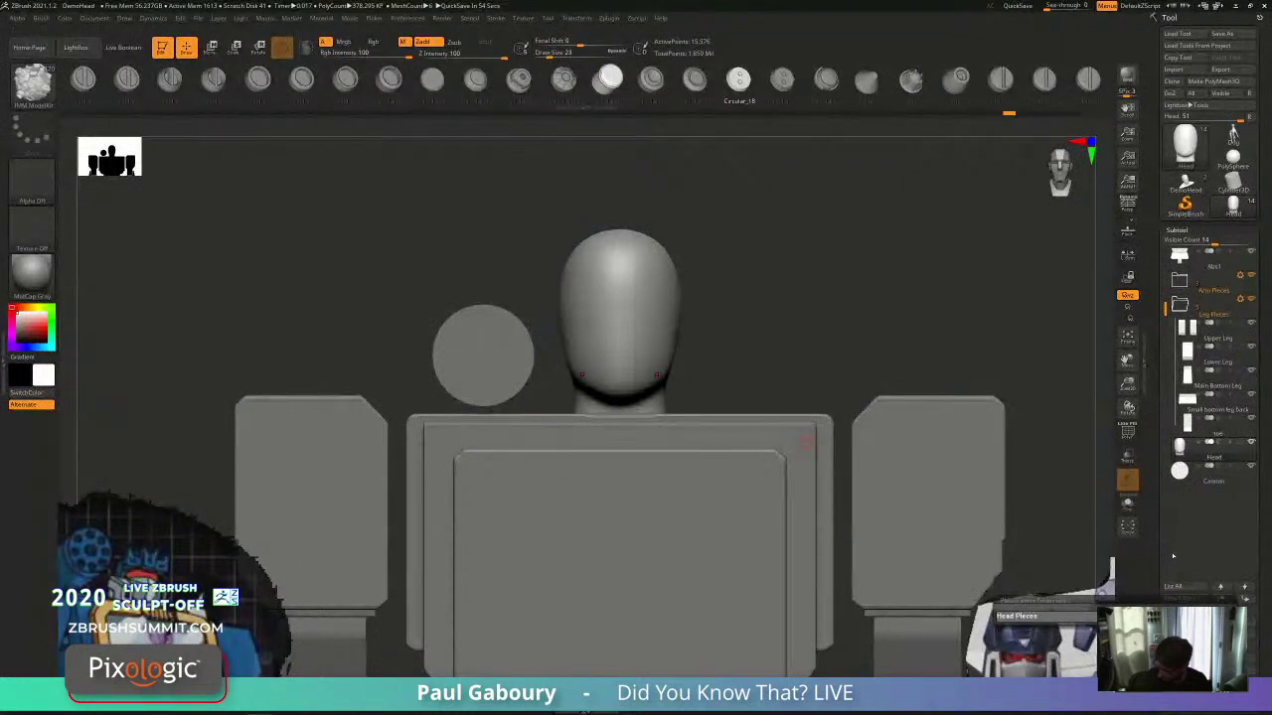
key("Return")
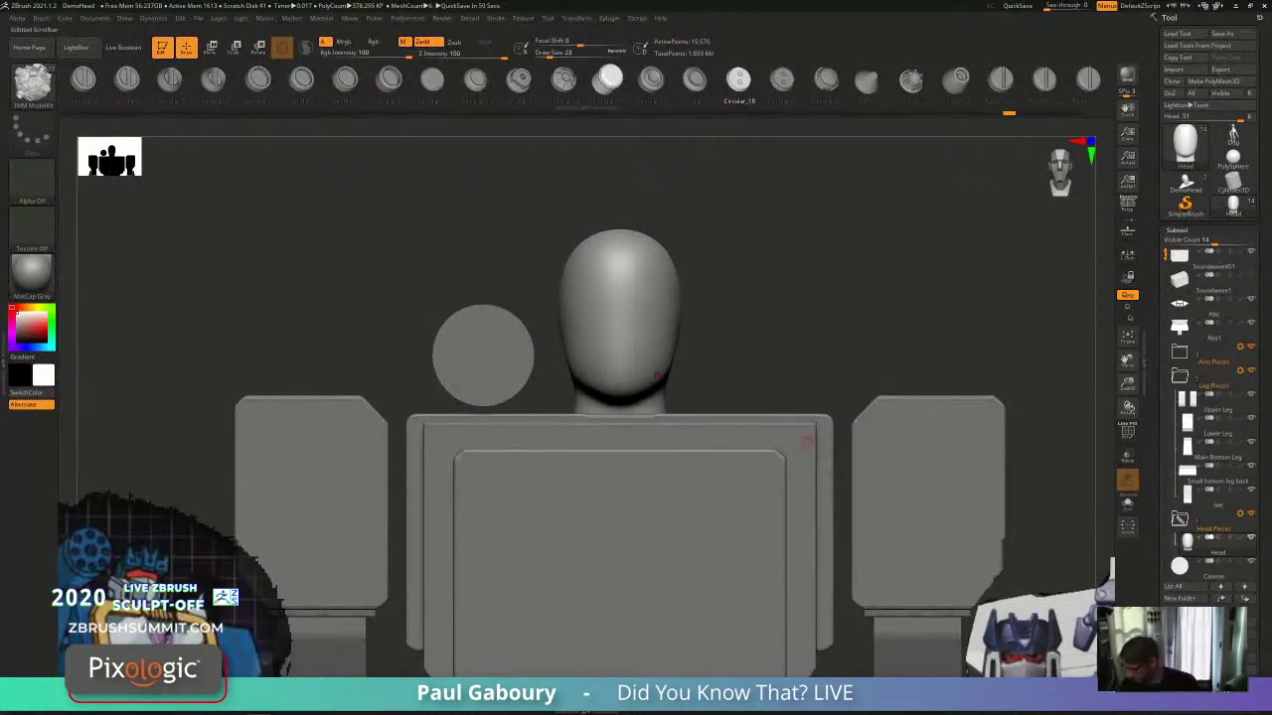
Step: Insert a cube as a new subtool in the Head Pieces folder and rename it mouth
left_click_drag(1165, 257, 1164, 337)
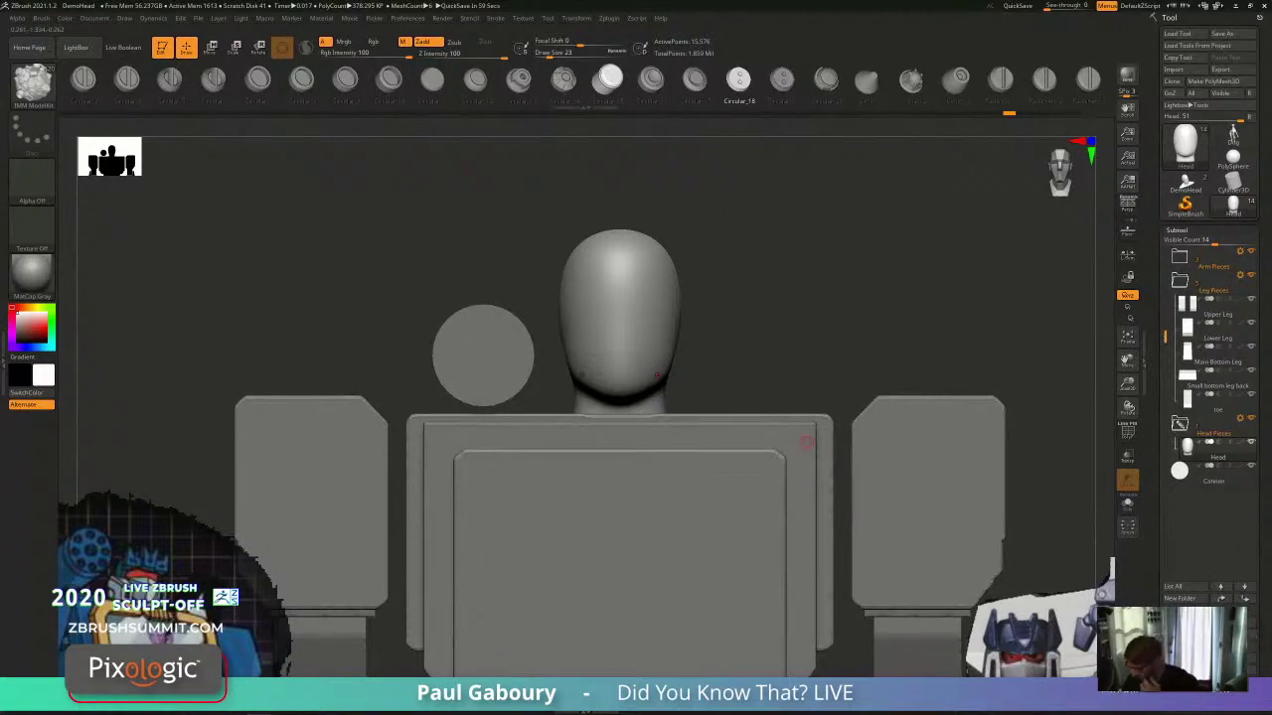
left_click(1224, 669)
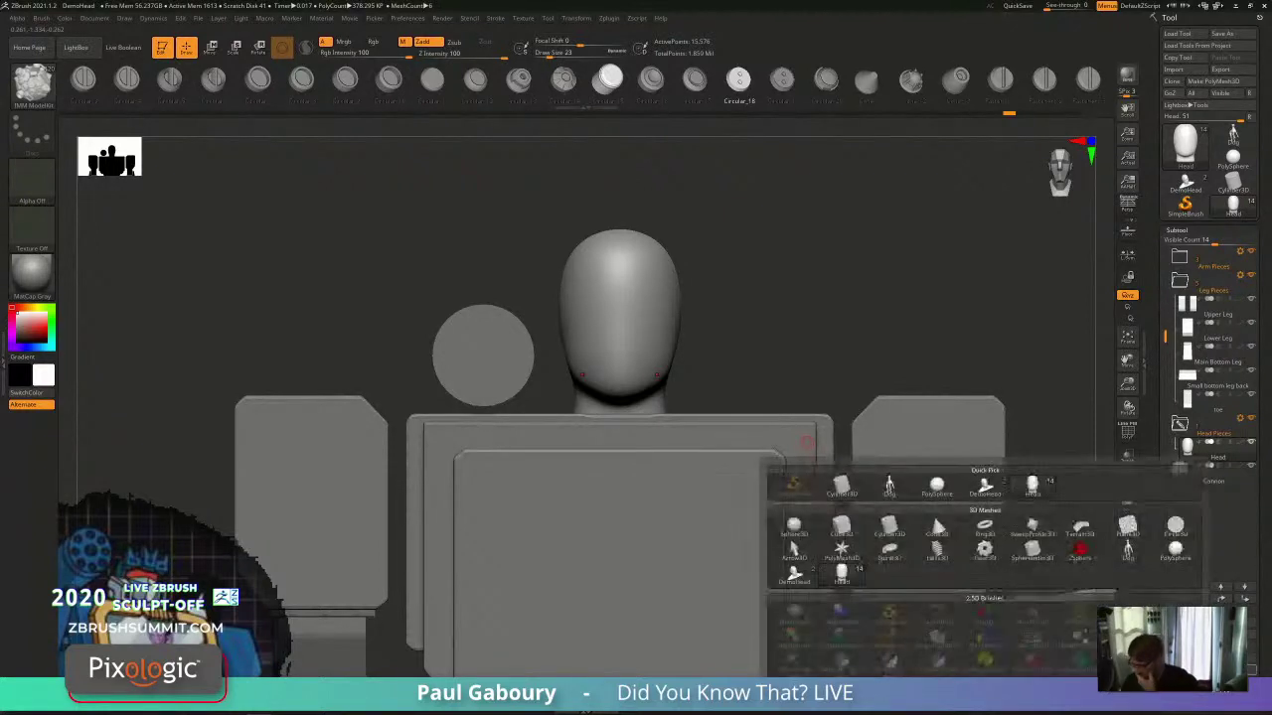
left_click(853, 529)
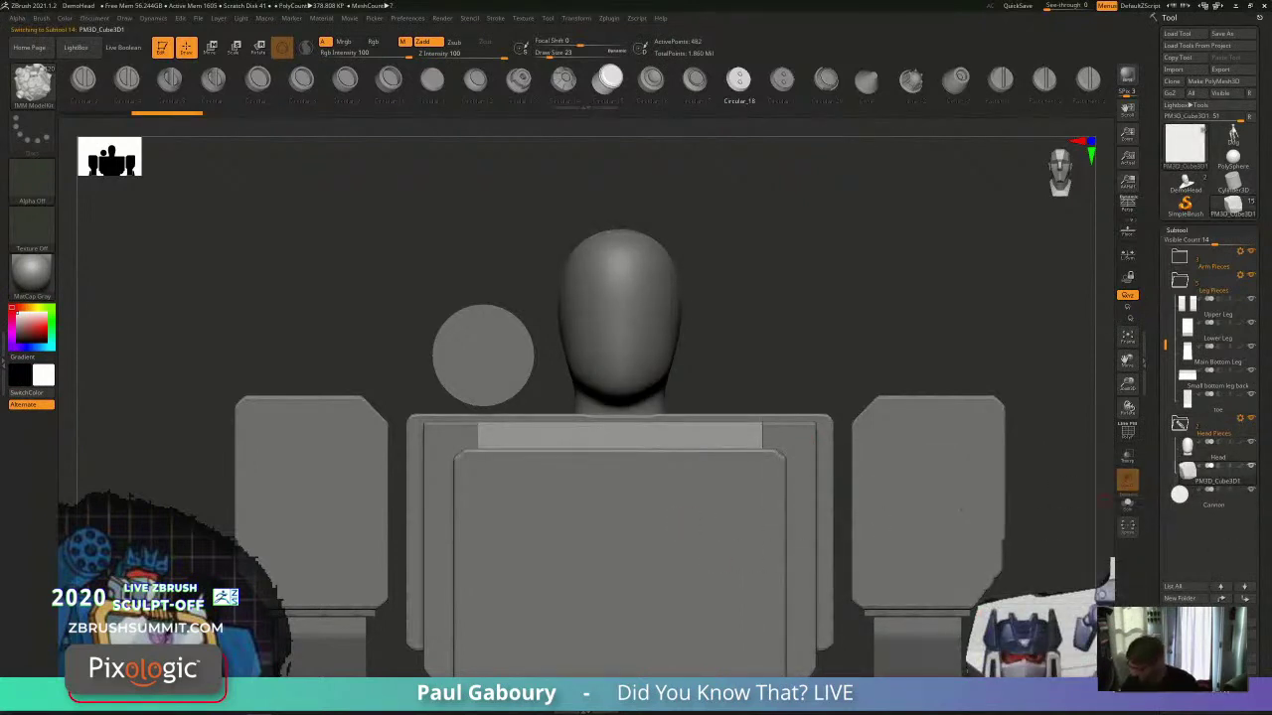
left_click(1180, 622)
type("mou")
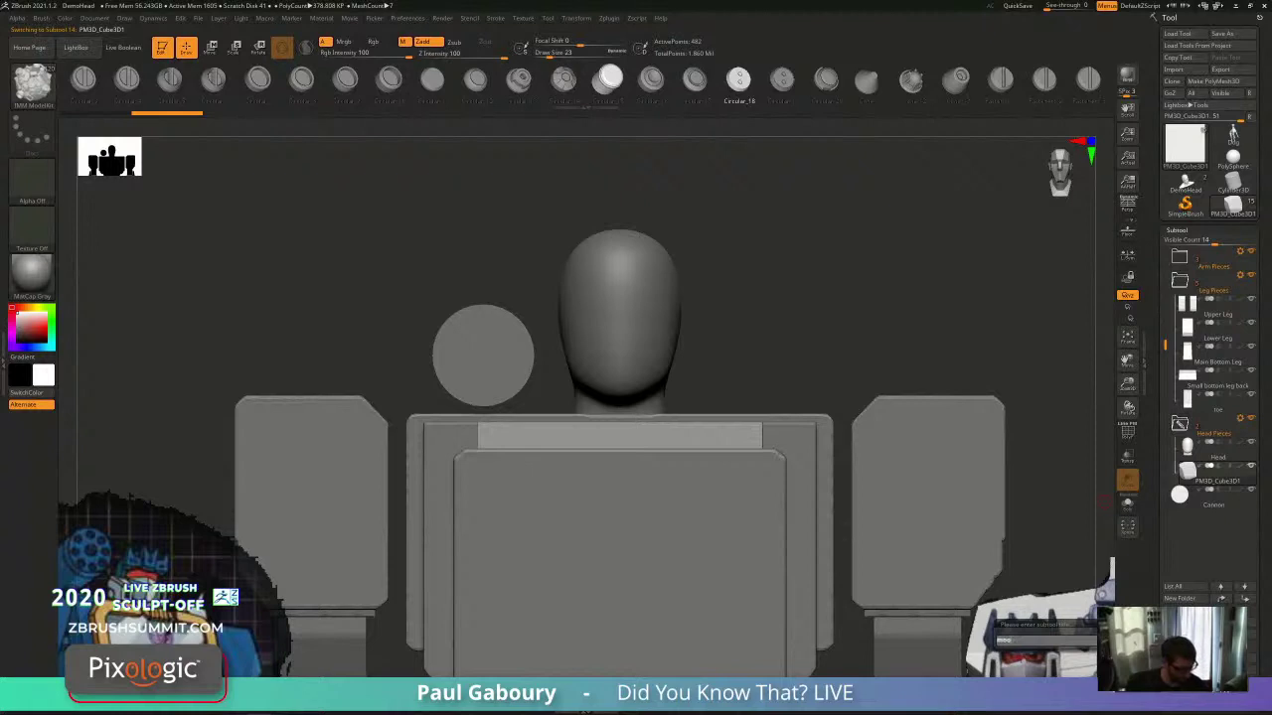
type("th")
key("Return")
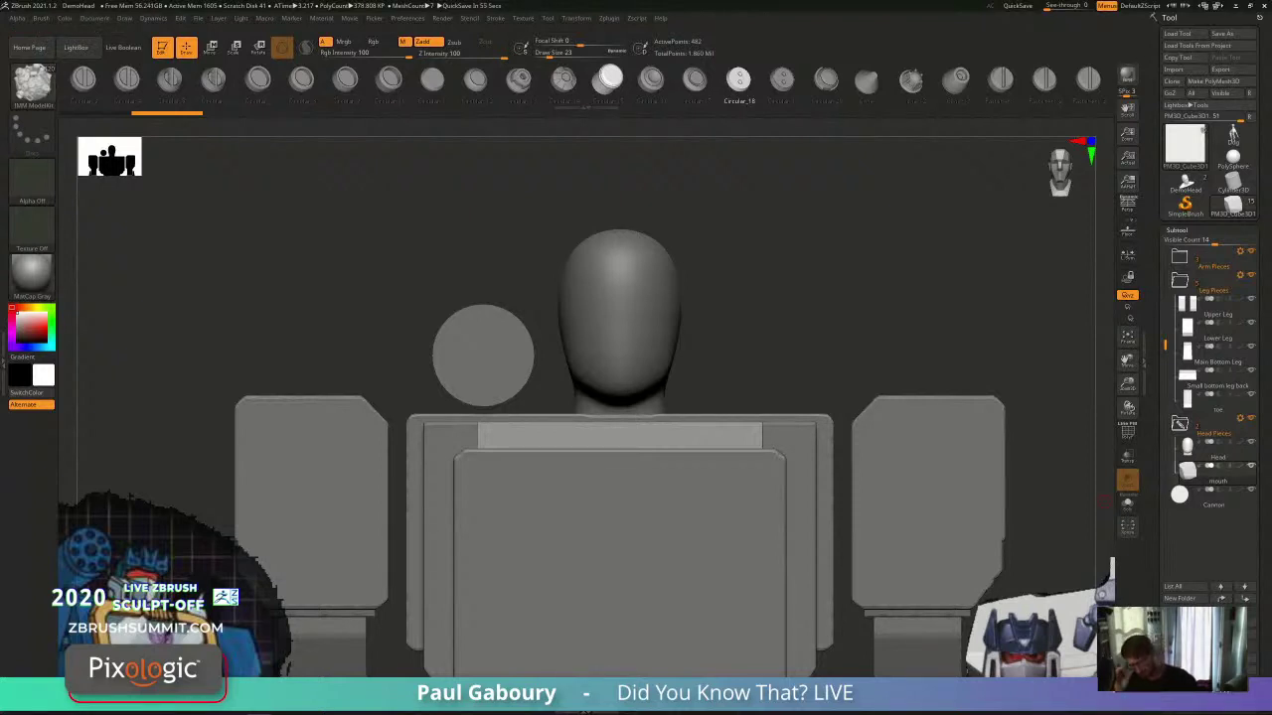
Step: Move the mouth cube up to the head, scale it down, and position it at the front of the lower face
key("w")
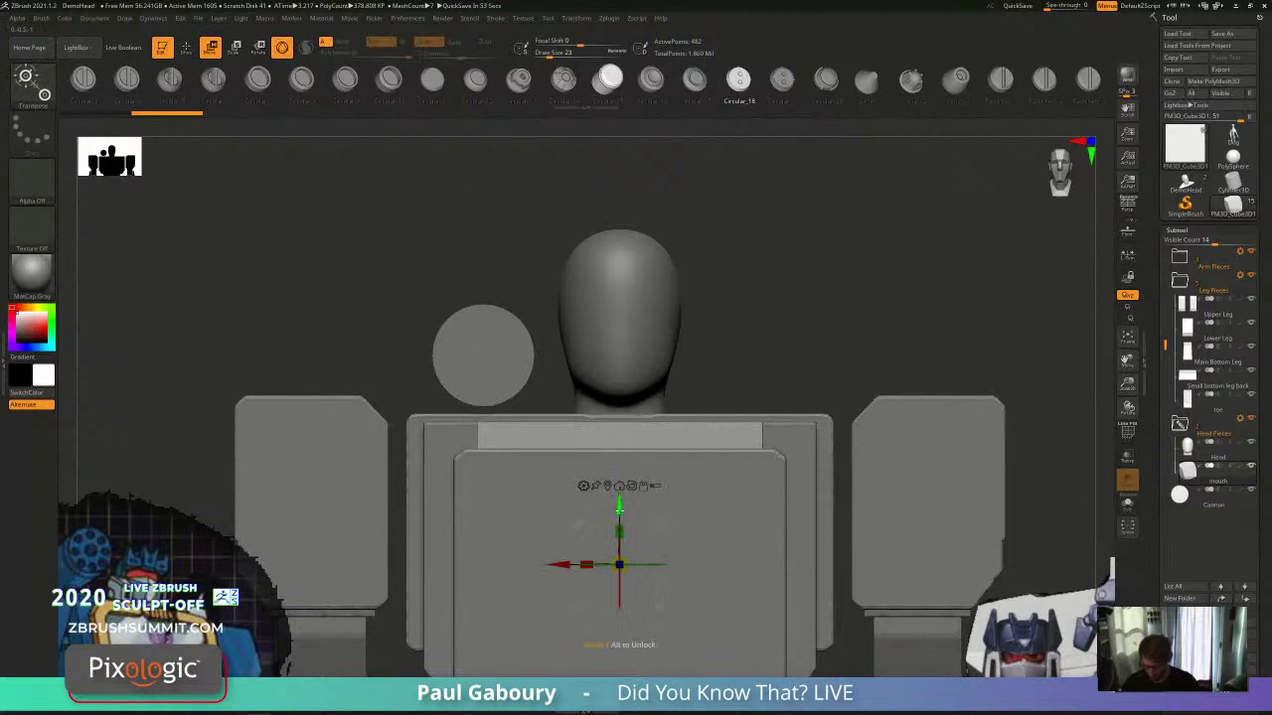
left_click_drag(619, 510, 619, 311)
right_click_drag(762, 368, 709, 368, "ctrl")
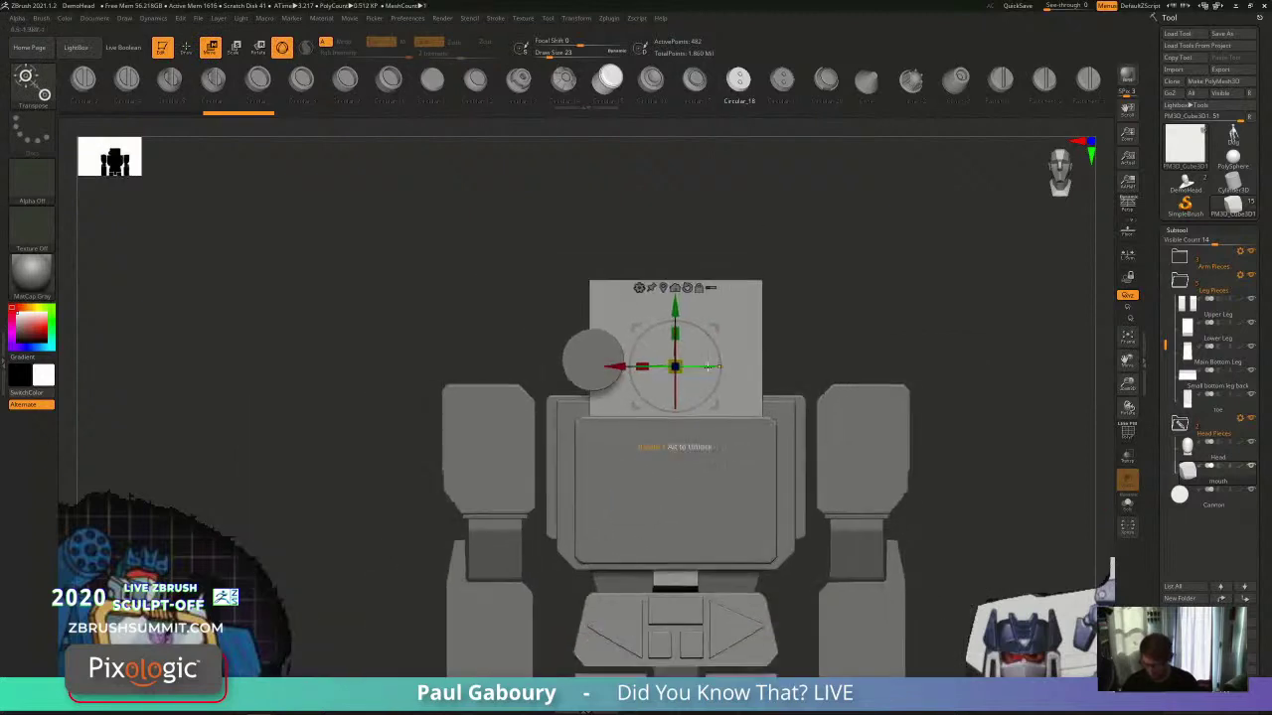
left_click_drag(678, 370, 641, 375)
right_click_drag(741, 340, 706, 296, "alt")
right_click_drag(705, 296, 742, 379, "ctrl")
right_click_drag(641, 336, 704, 321)
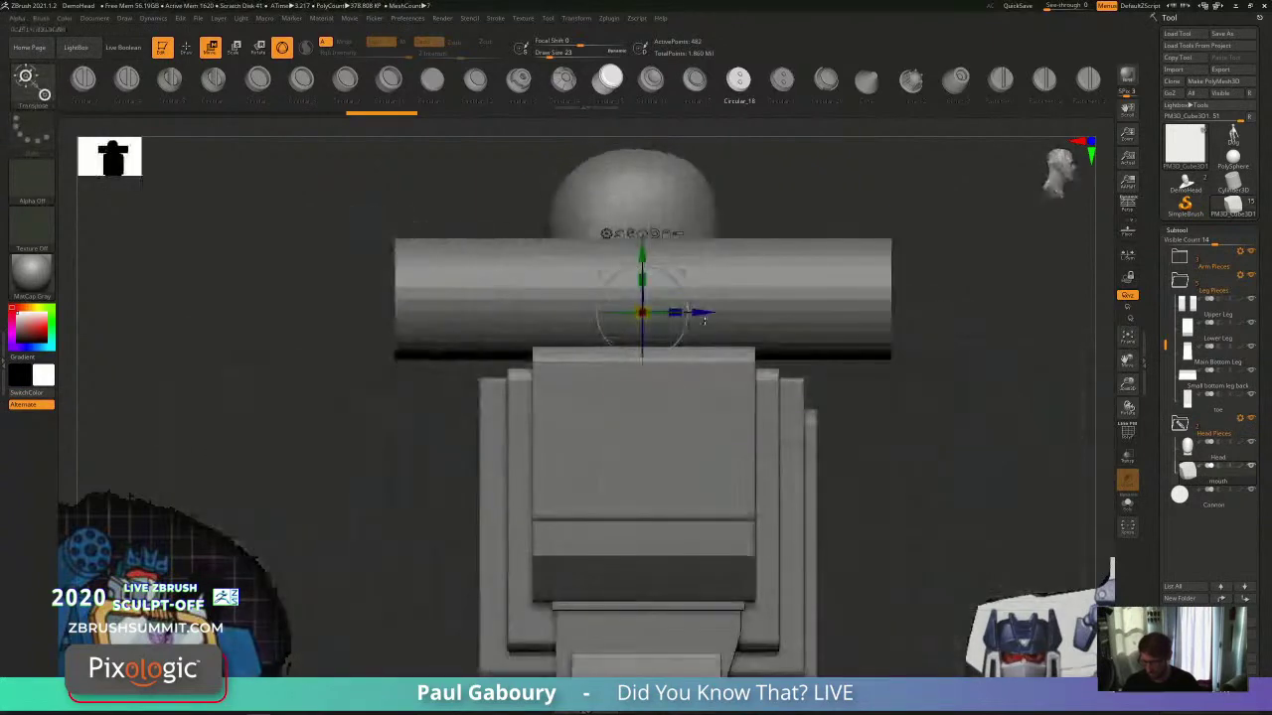
left_click_drag(704, 317, 758, 317)
right_click_drag(794, 357, 755, 387)
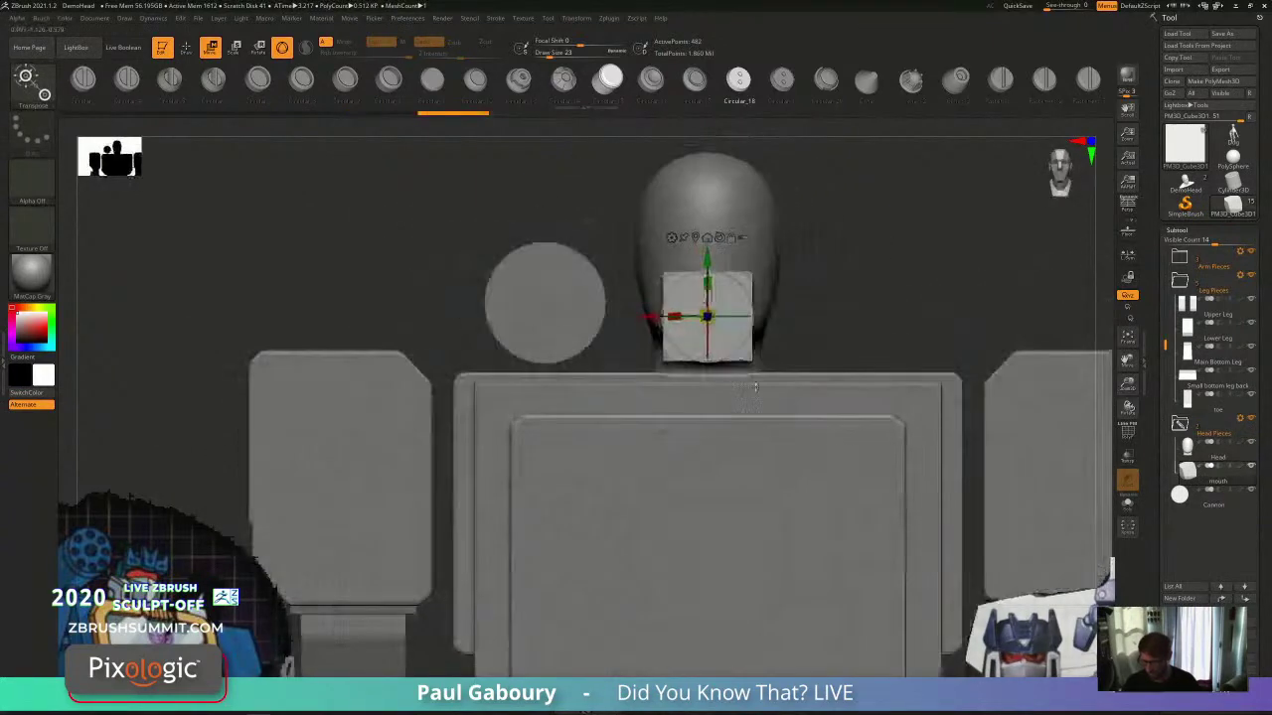
Step: Hide the folders and subtools outside Head Pieces, leaving only the Head and mouth on display
left_click(1251, 277)
left_click(1251, 253)
mouse_move(1167, 343)
left_mouse_down()
mouse_move(1173, 237)
mouse_move(1170, 348)
left_mouse_up()
left_click(1251, 252)
left_click(1250, 324)
left_click(1251, 491)
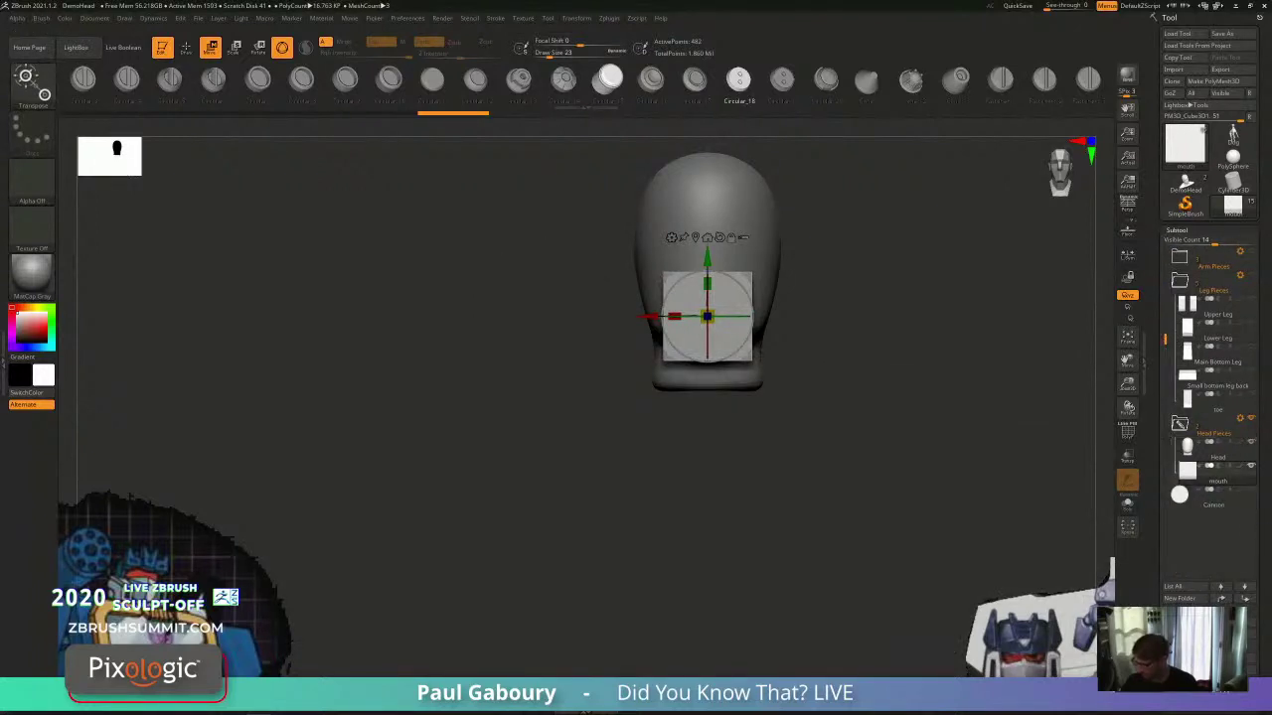
Step: Turn on the polyframe display and move the mouth cube higher on the face
left_click_drag(847, 450, 652, 520, "alt")
key("shift+f")
mouse_move(711, 507)
right_mouse_down("ctrl")
mouse_move(719, 527)
mouse_move(718, 513)
mouse_move(773, 502)
right_mouse_up("ctrl")
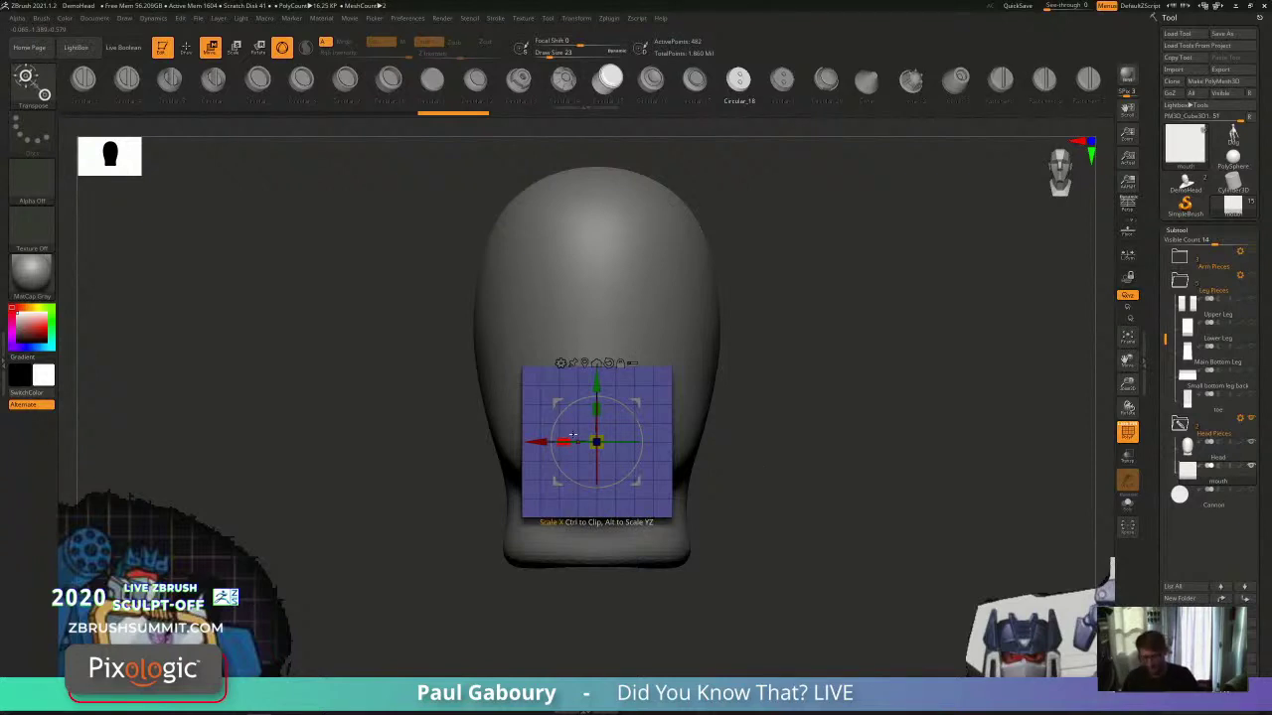
left_click_drag(597, 385, 596, 336)
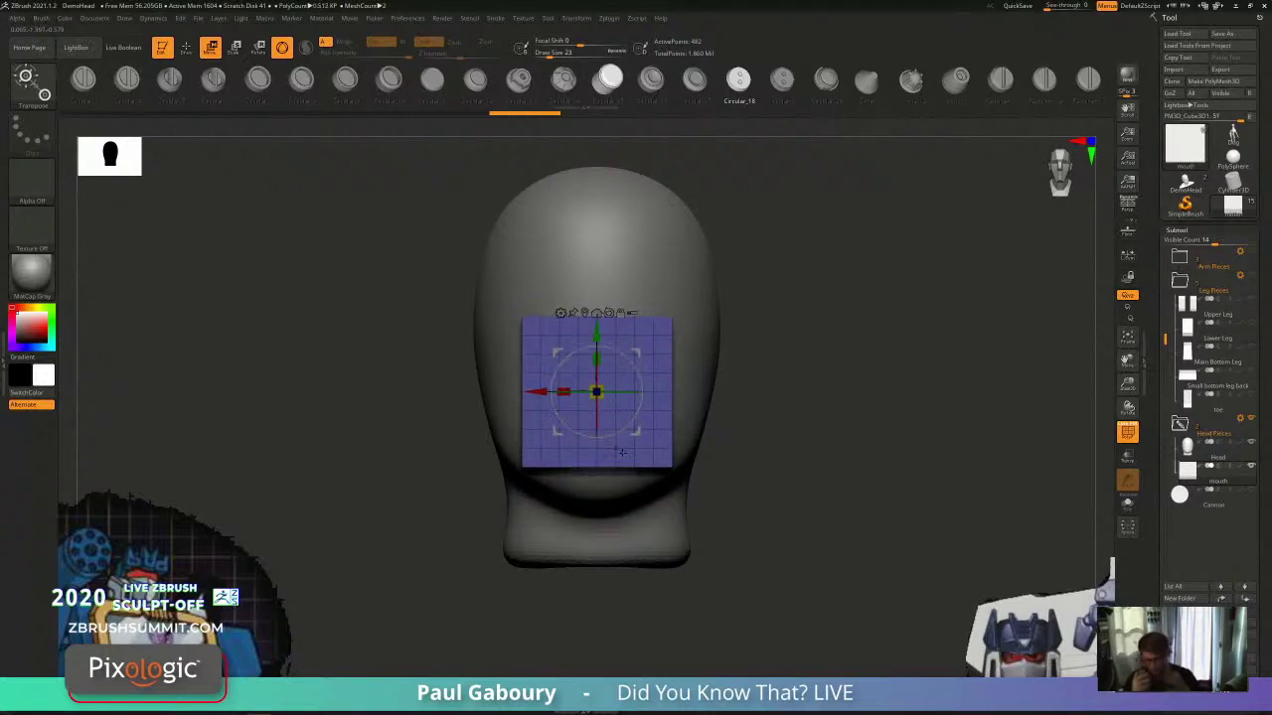
mouse_move(632, 444)
right_mouse_down()
mouse_move(755, 510)
mouse_move(686, 506)
mouse_move(780, 459)
mouse_move(730, 463)
mouse_move(727, 452)
right_mouse_up()
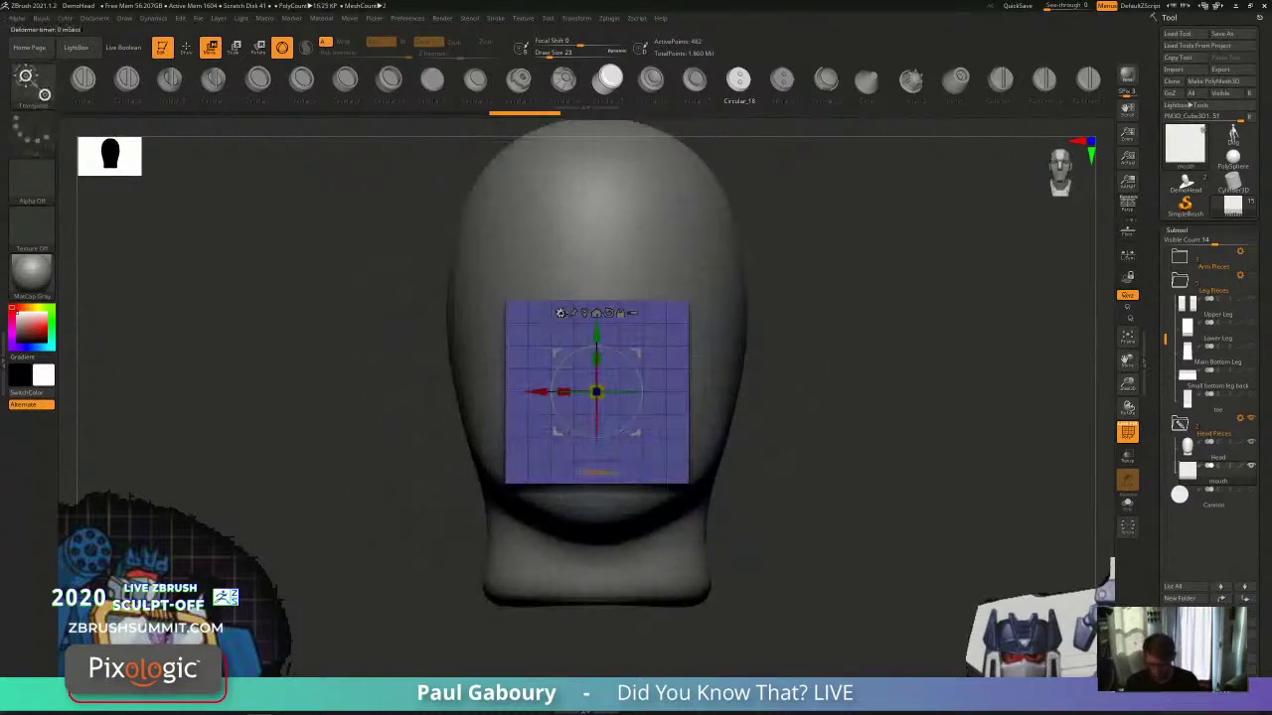
Step: Replace the mouth cube with a PolyPlane primitive and move it forward in front of the lower face
left_click(559, 314)
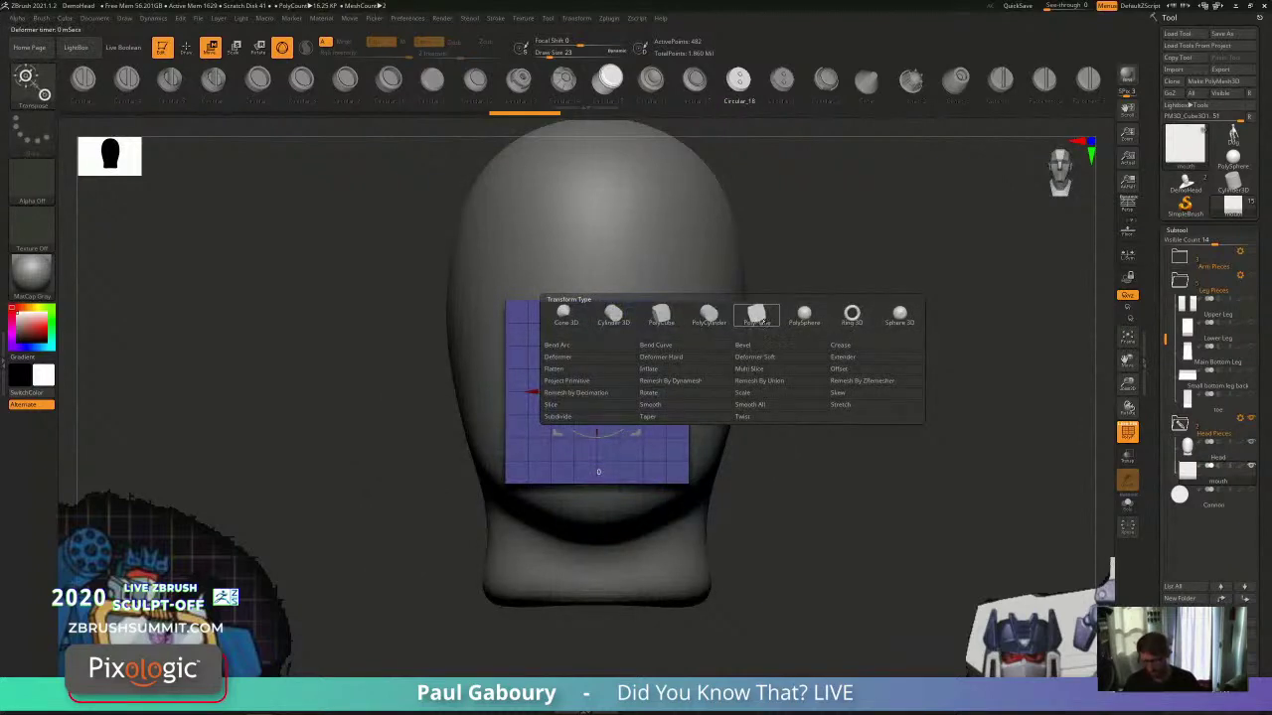
left_click(757, 316)
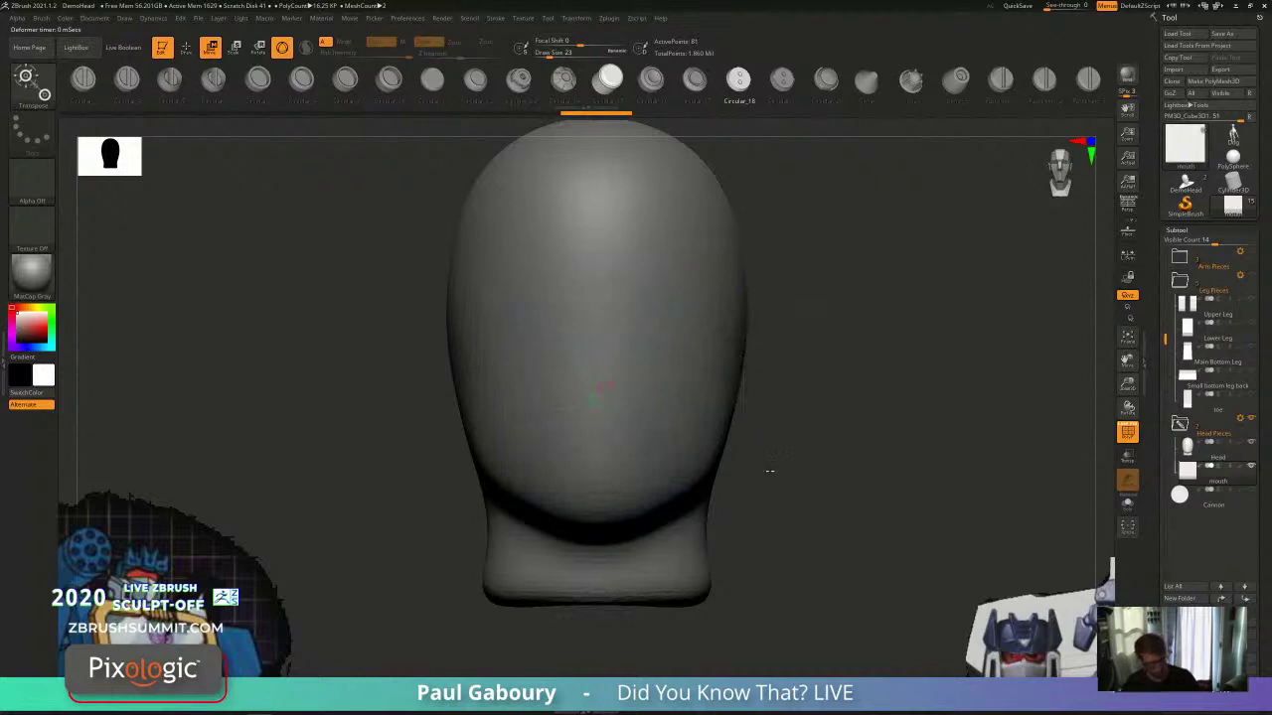
left_click_drag(765, 474, 797, 495)
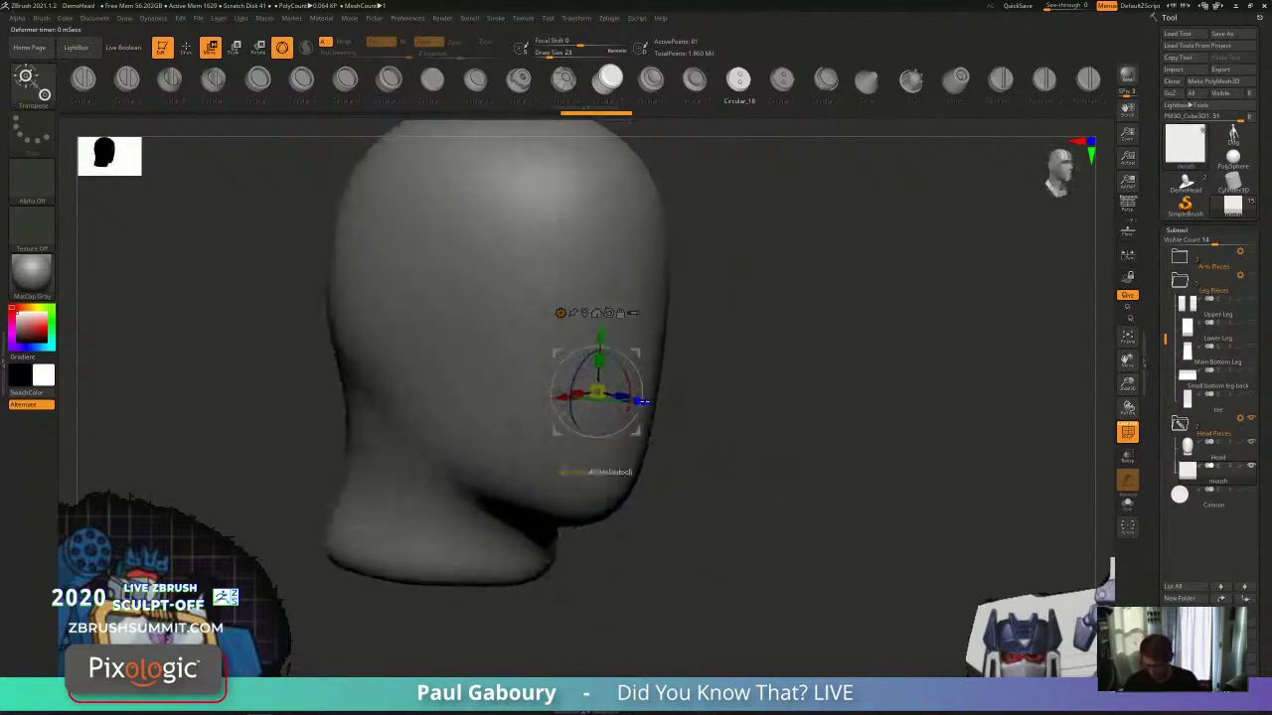
left_click_drag(642, 403, 712, 425)
left_click_drag(760, 489, 690, 487)
left_click_drag(829, 449, 793, 437, "alt")
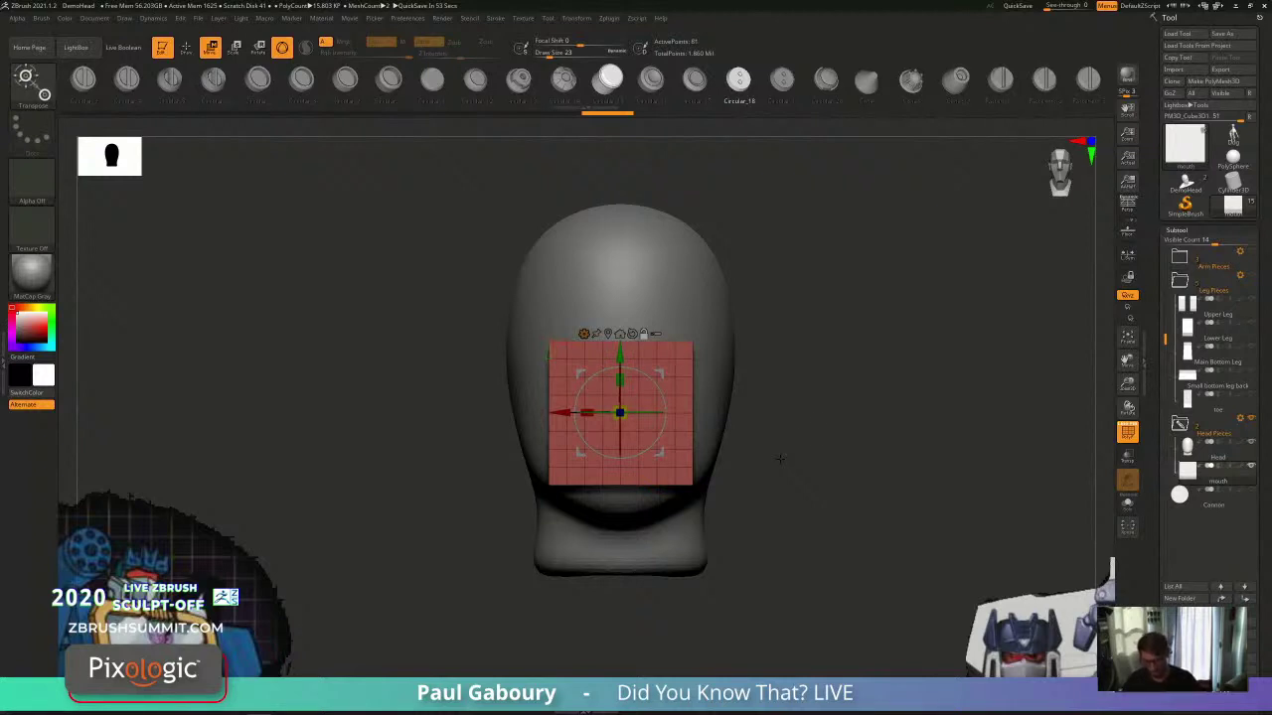
Step: Reduce the mouth plane's divisions to just two side-by-side faces
mouse_move(781, 458)
right_mouse_down()
mouse_move(822, 443)
mouse_move(826, 487)
right_mouse_up()
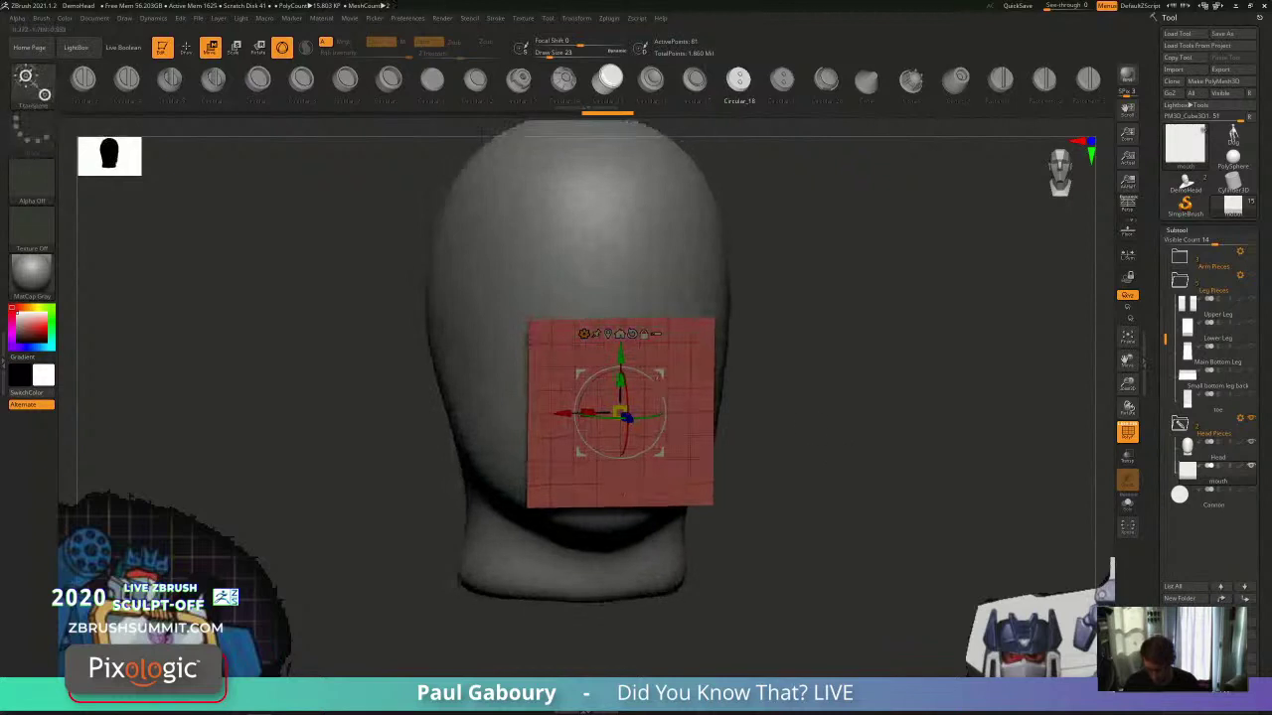
left_click(584, 333)
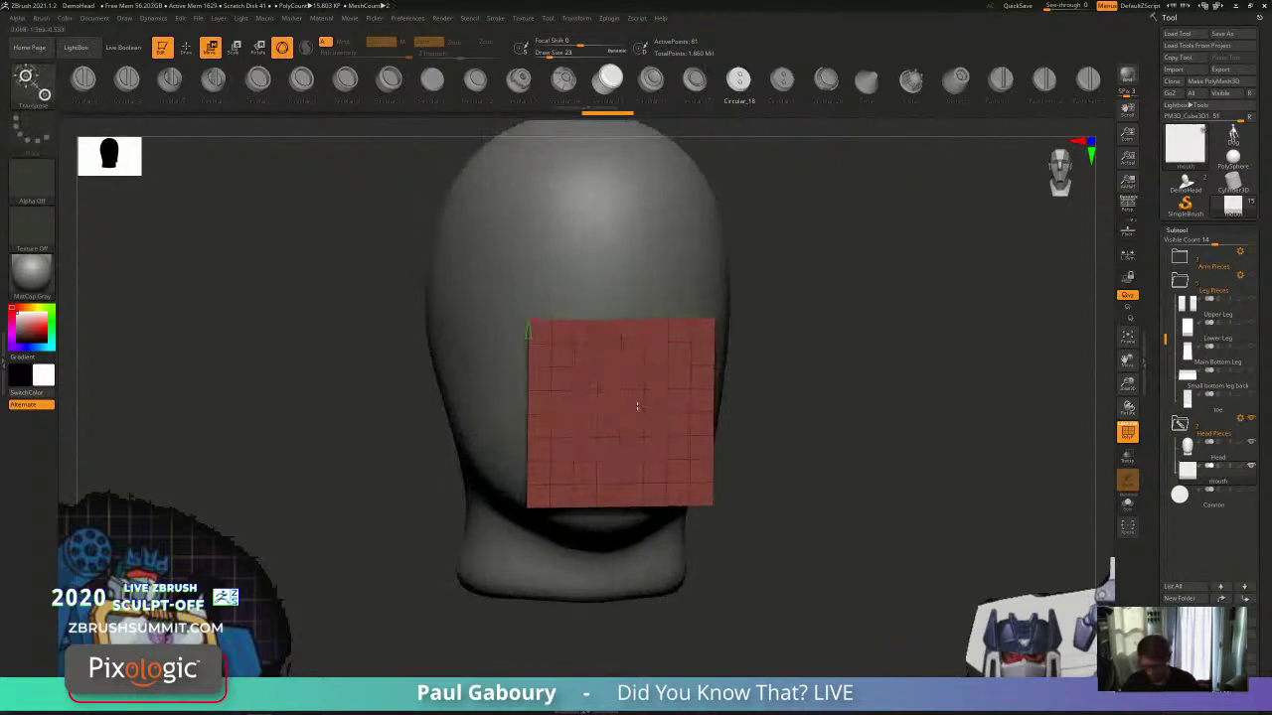
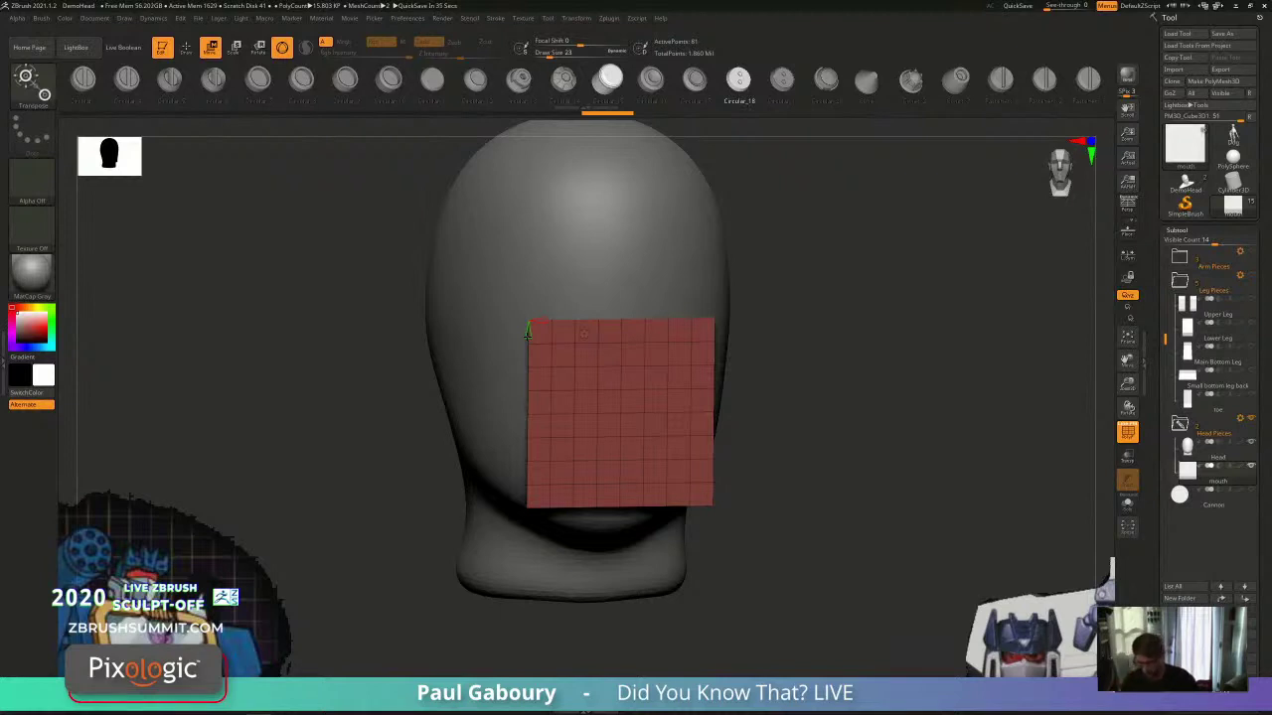
left_click_drag(542, 320, 525, 294)
left_click_drag(798, 543, 790, 528, "shift")
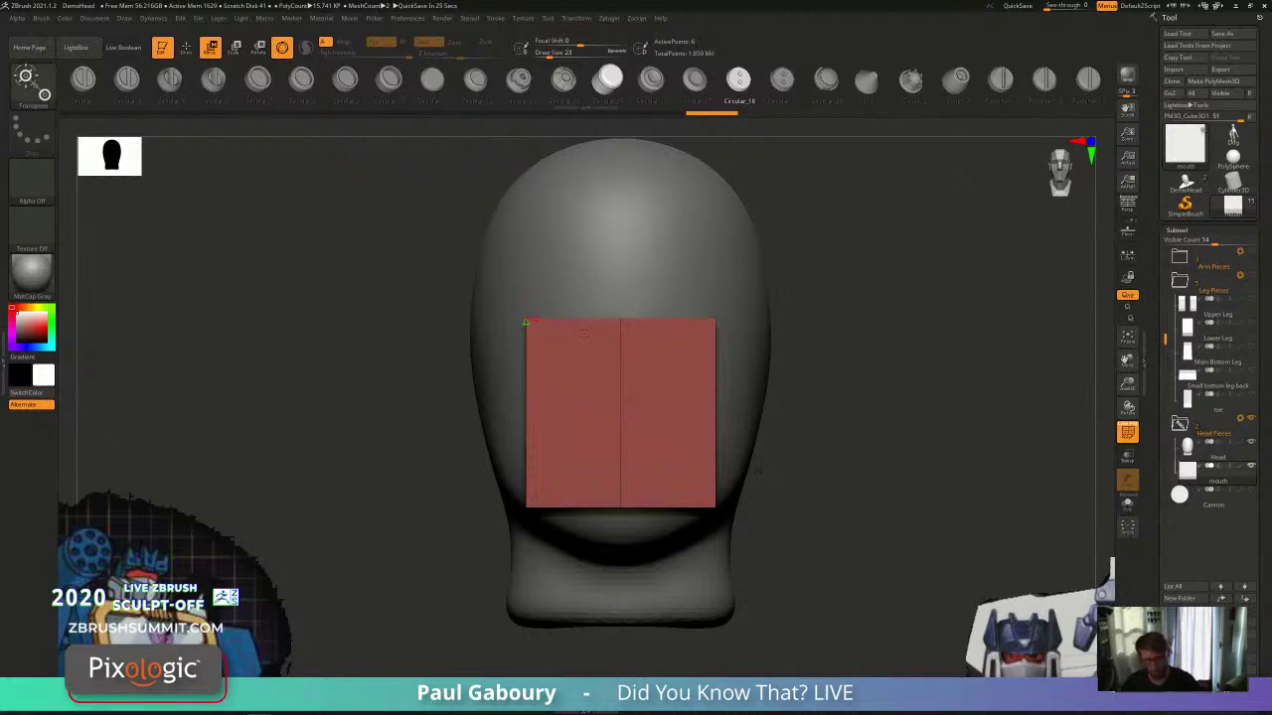
Step: Scale down the mouth plane's height into a slightly wide rectangle and lower it towards the chin
left_click_drag(781, 511, 769, 477, "alt")
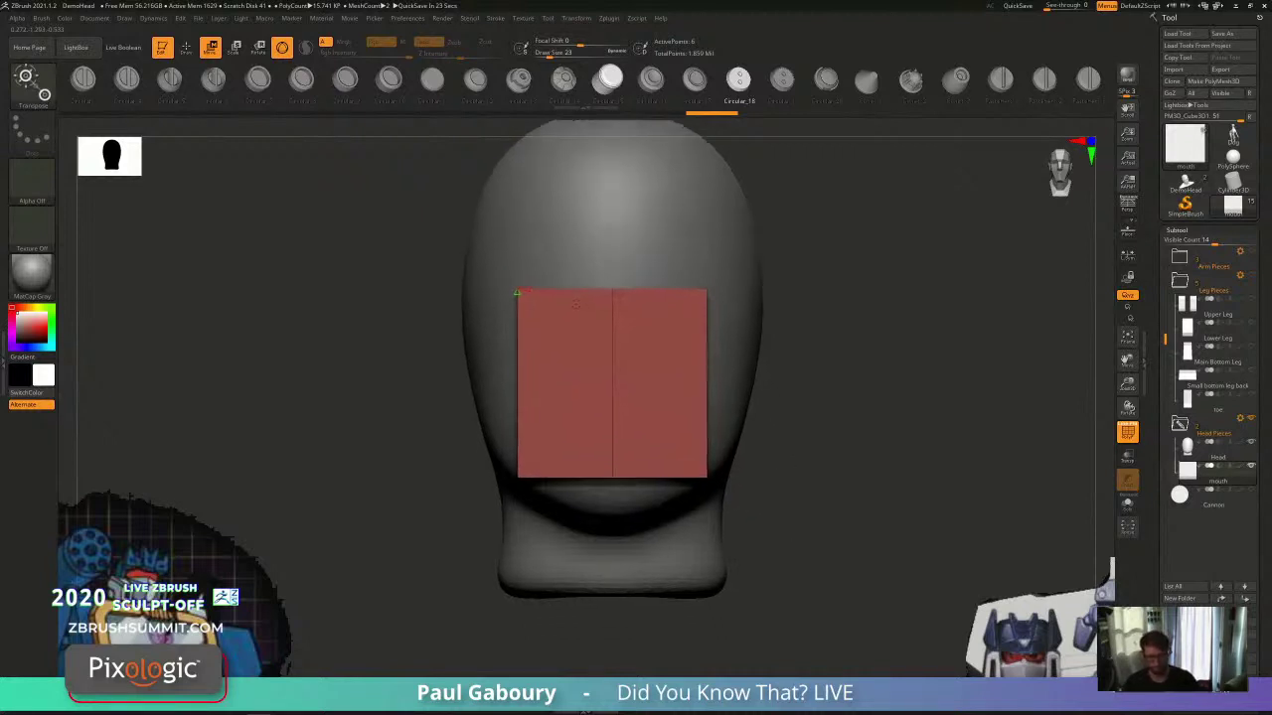
mouse_move(773, 477)
right_mouse_down("alt")
mouse_move(766, 456)
mouse_move(753, 541)
mouse_move(766, 482)
mouse_move(769, 529)
mouse_move(775, 479)
mouse_move(774, 511)
right_mouse_up("alt")
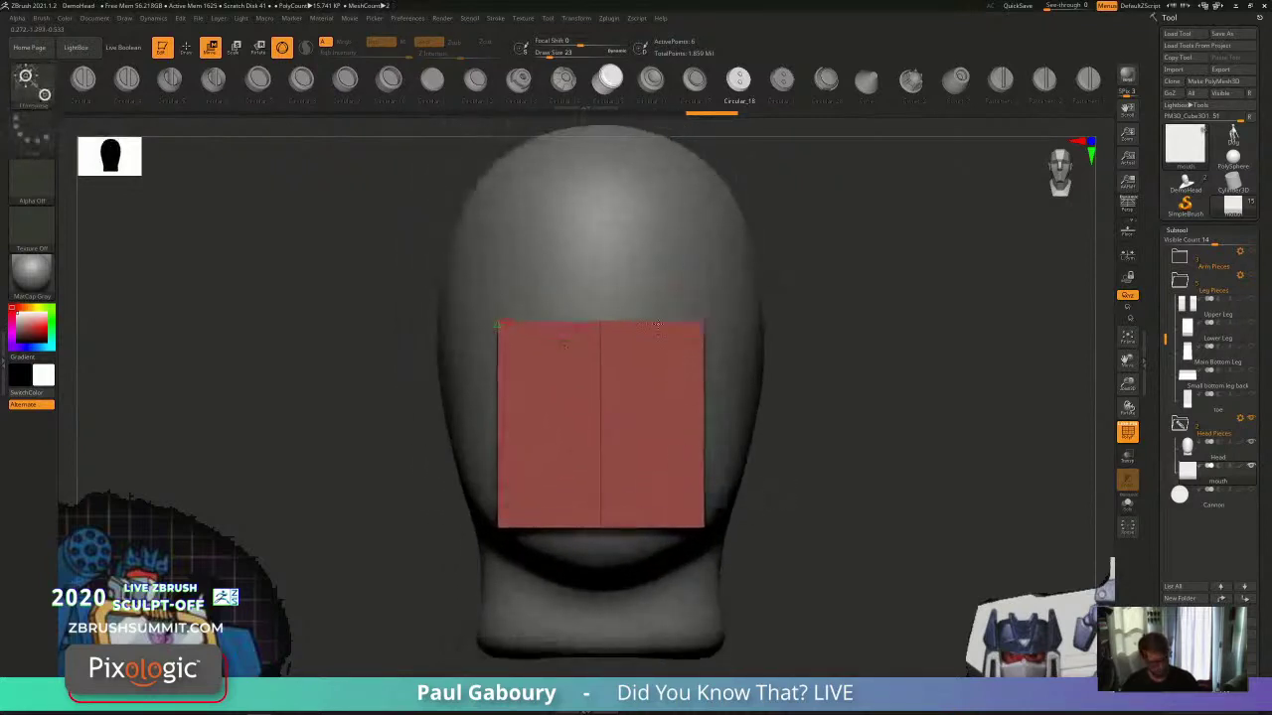
left_click_drag(600, 391, 600, 406)
left_click_drag(600, 367, 600, 400)
right_click_drag(696, 517, 695, 479, "ctrl")
right_click_drag(695, 479, 730, 488, "alt")
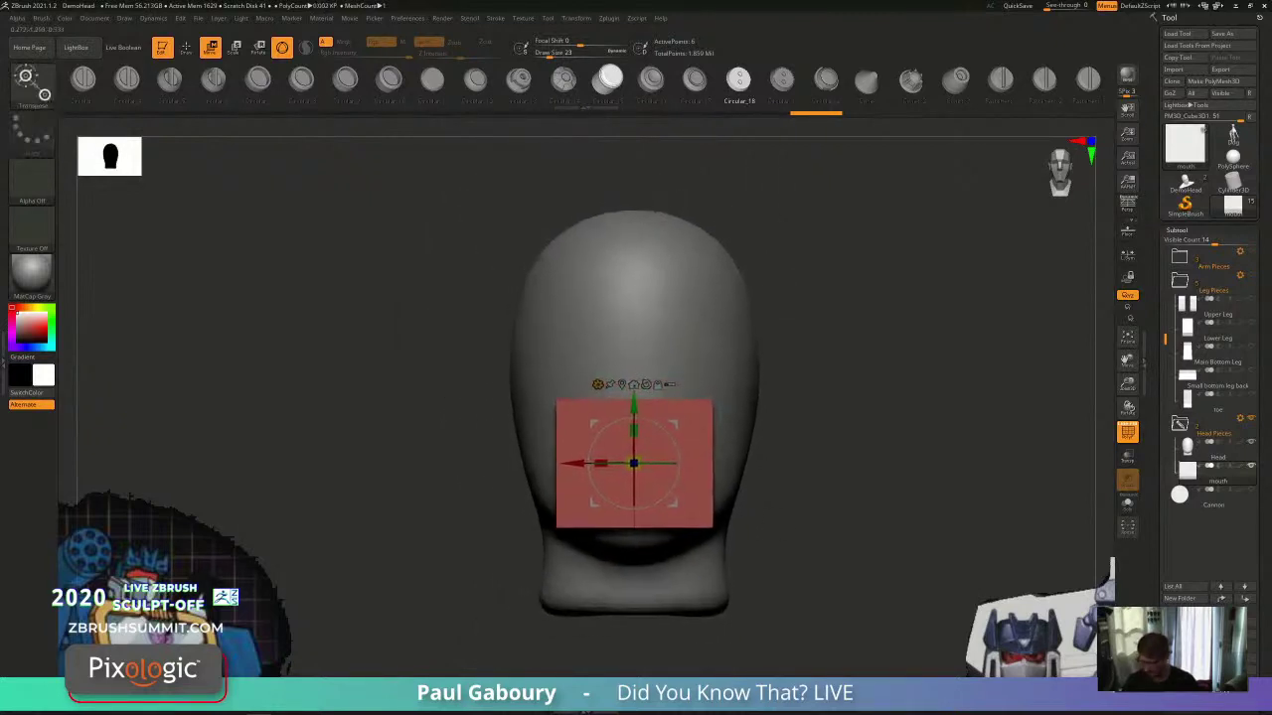
left_click_drag(634, 429, 634, 425)
Step: Adjust the mouth plane's depth so it sits just in front of the face, checking it from the side and below
right_click_drag(734, 537, 771, 526, "alt")
left_click_drag(643, 455, 621, 445)
right_click_drag(704, 499, 691, 465)
left_click_drag(624, 432, 630, 434)
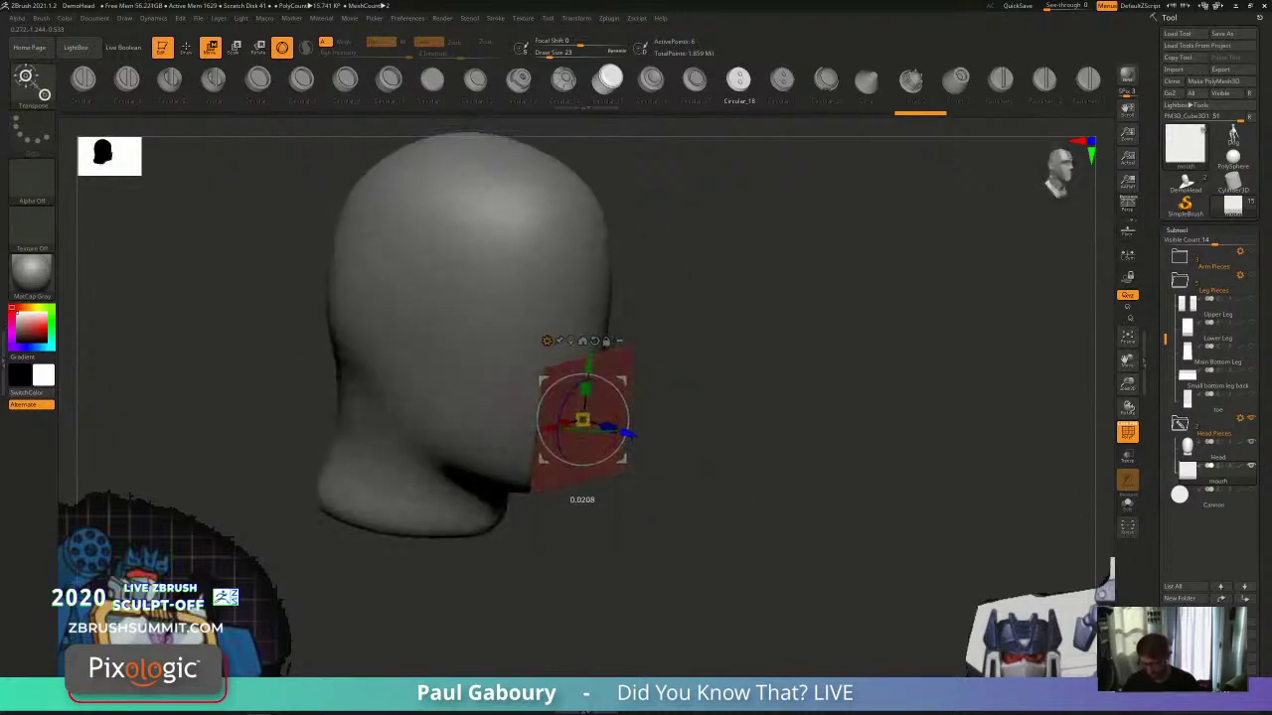
right_click_drag(789, 445, 748, 473, "shift")
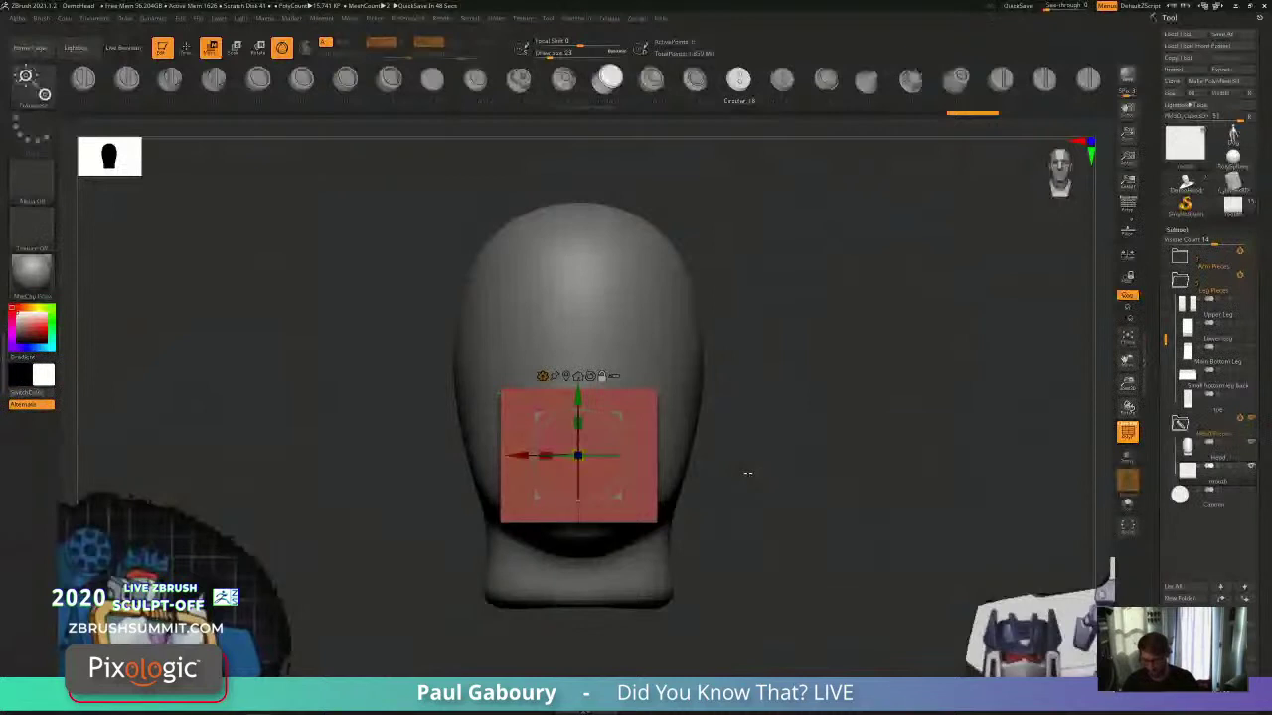
left_click_drag(748, 473, 792, 317)
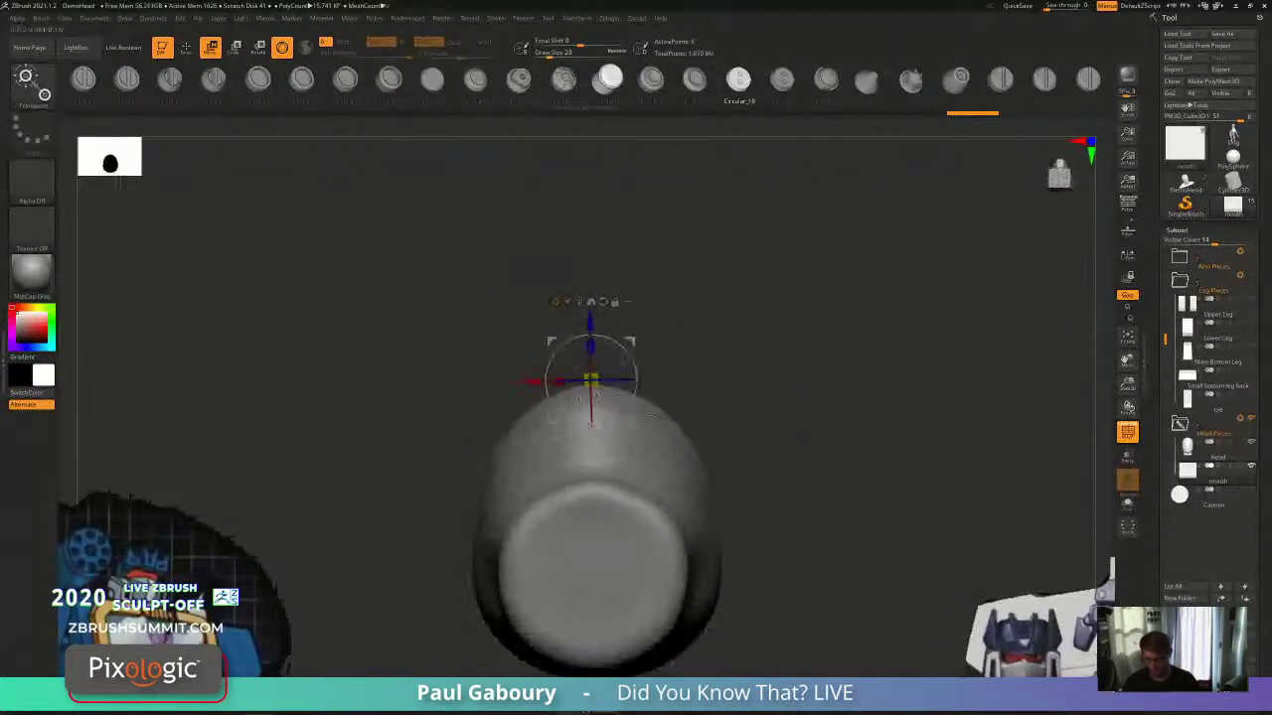
left_click_drag(747, 441, 761, 511)
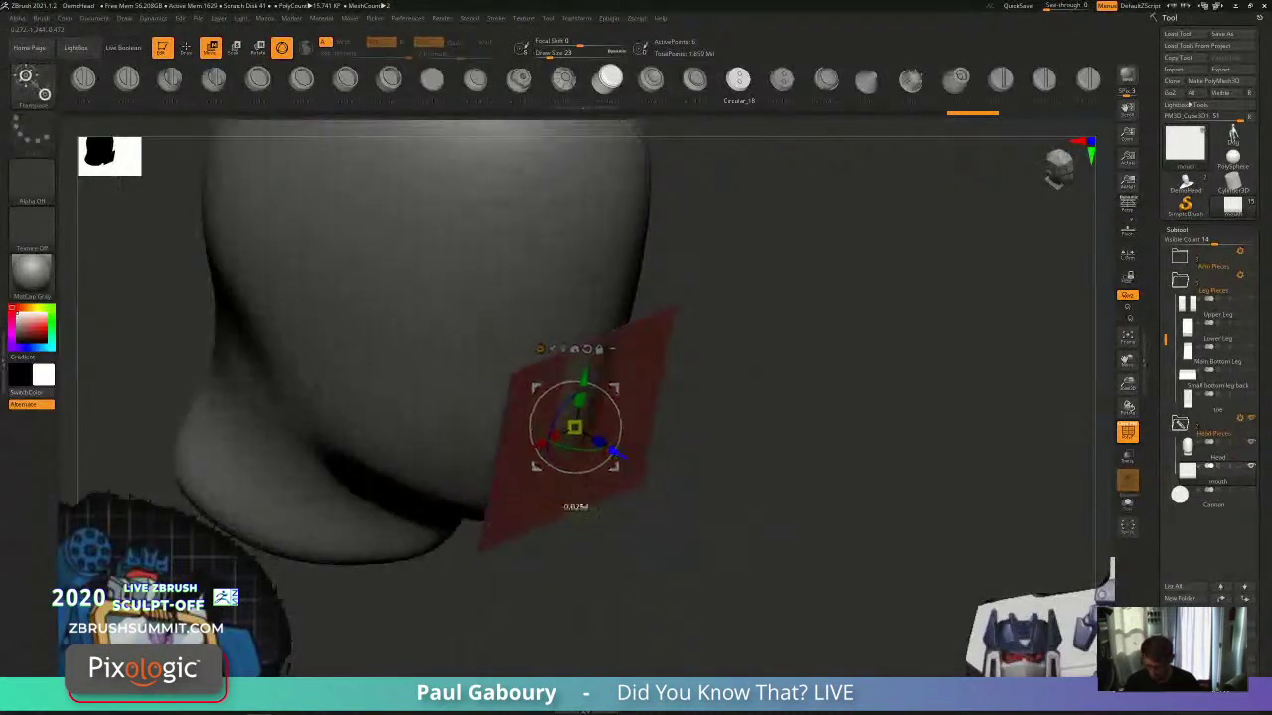
left_click_drag(617, 454, 618, 455)
left_click_drag(733, 514, 740, 536, "shift")
left_click_drag(740, 536, 712, 478, "alt")
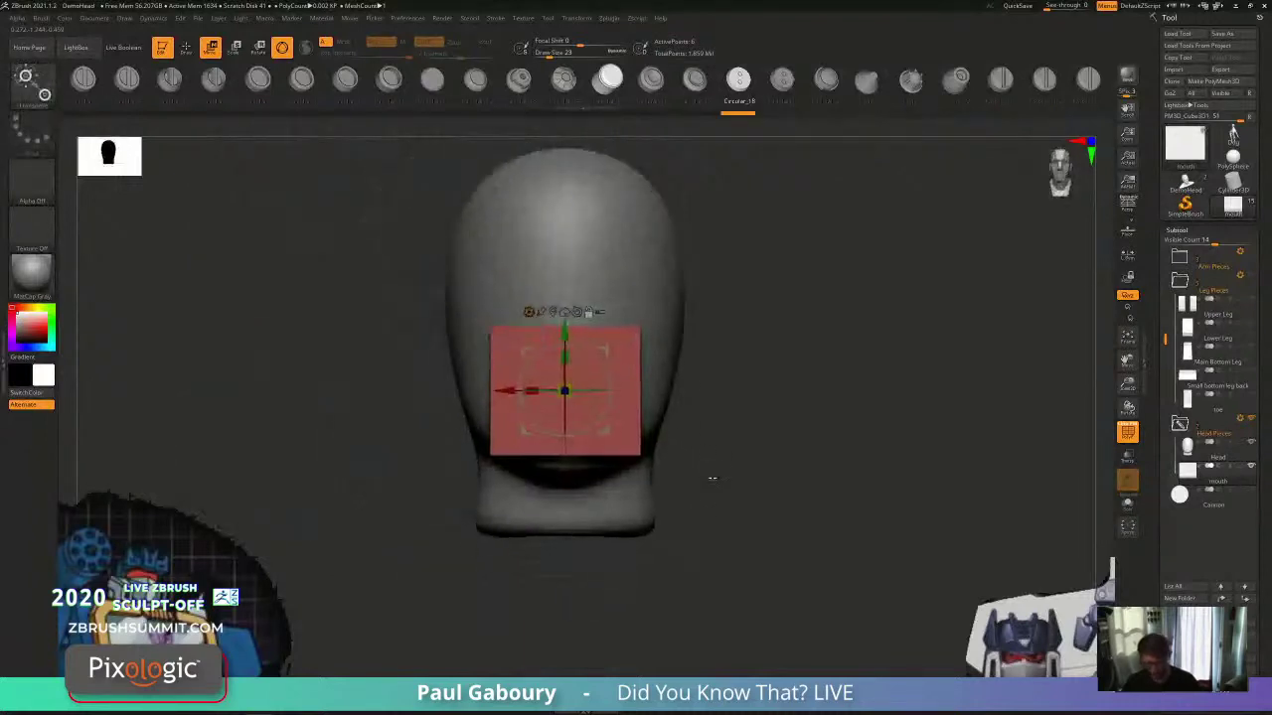
Step: Enable Dynamic Subdiv on the mouth plane and remove its smooth subdivisions to keep its corners square
key("q")
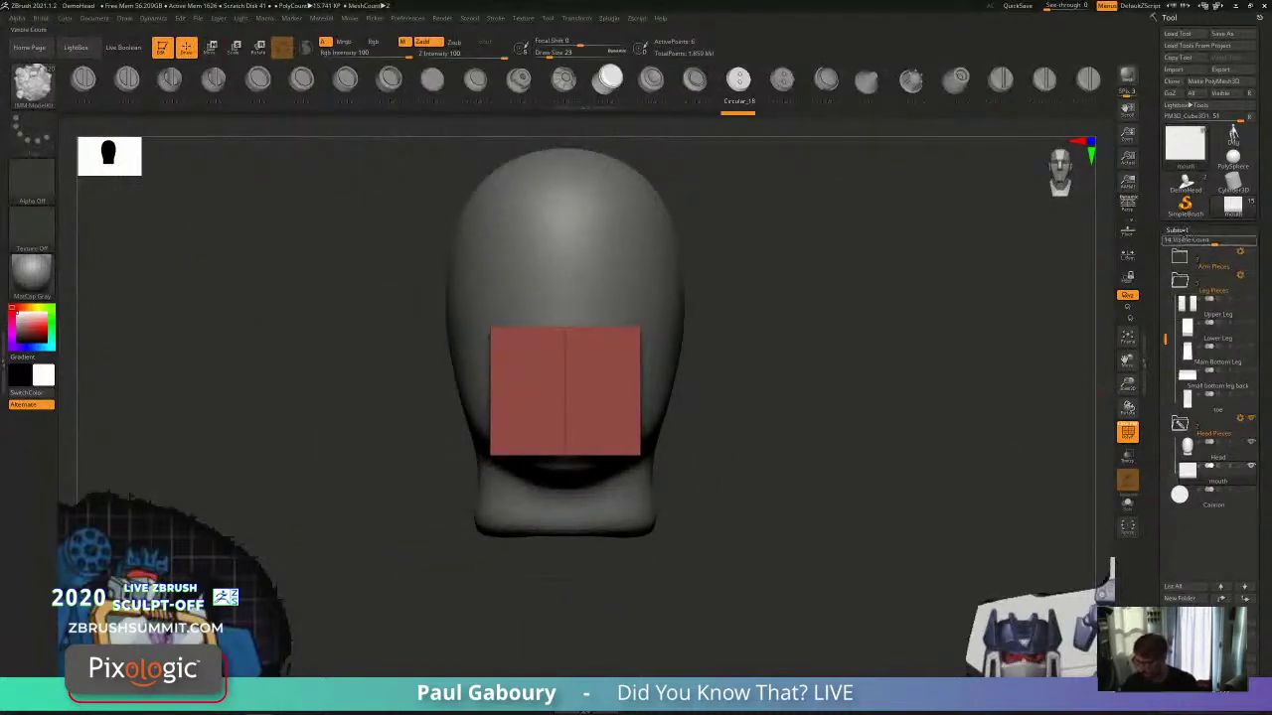
left_click(1182, 232)
left_click(1181, 243)
left_click(1182, 406)
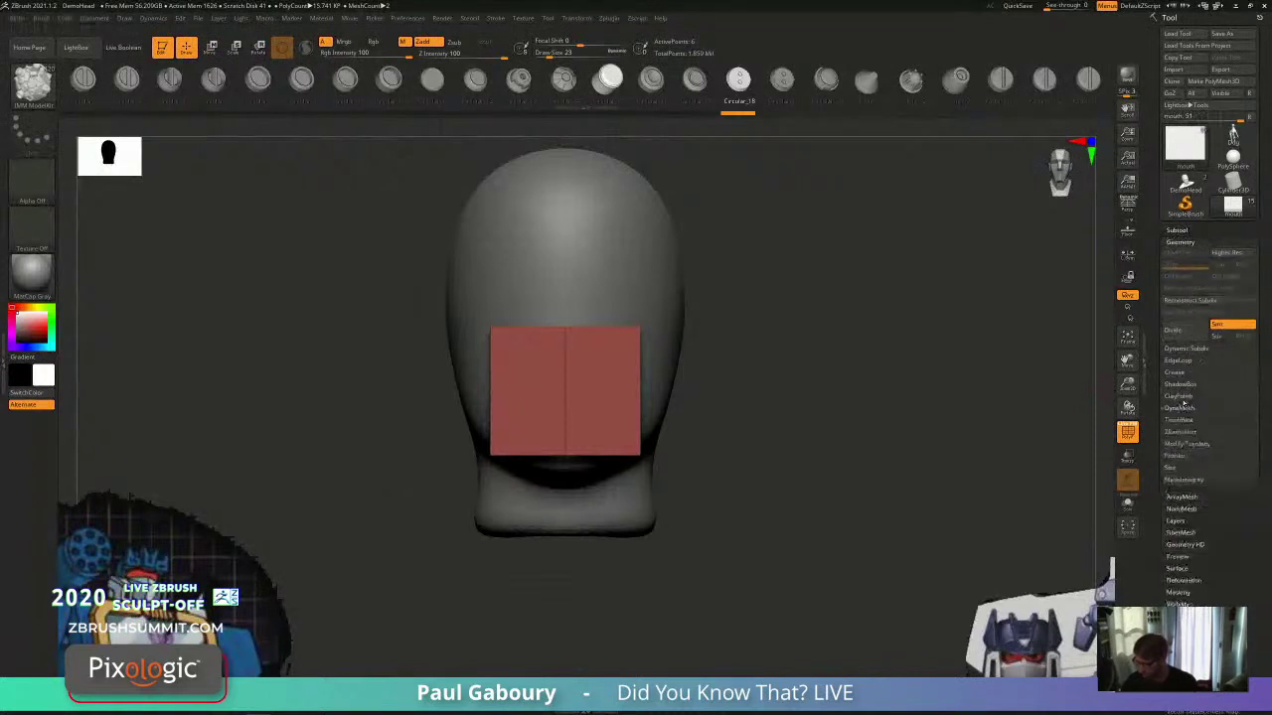
left_click(1186, 348)
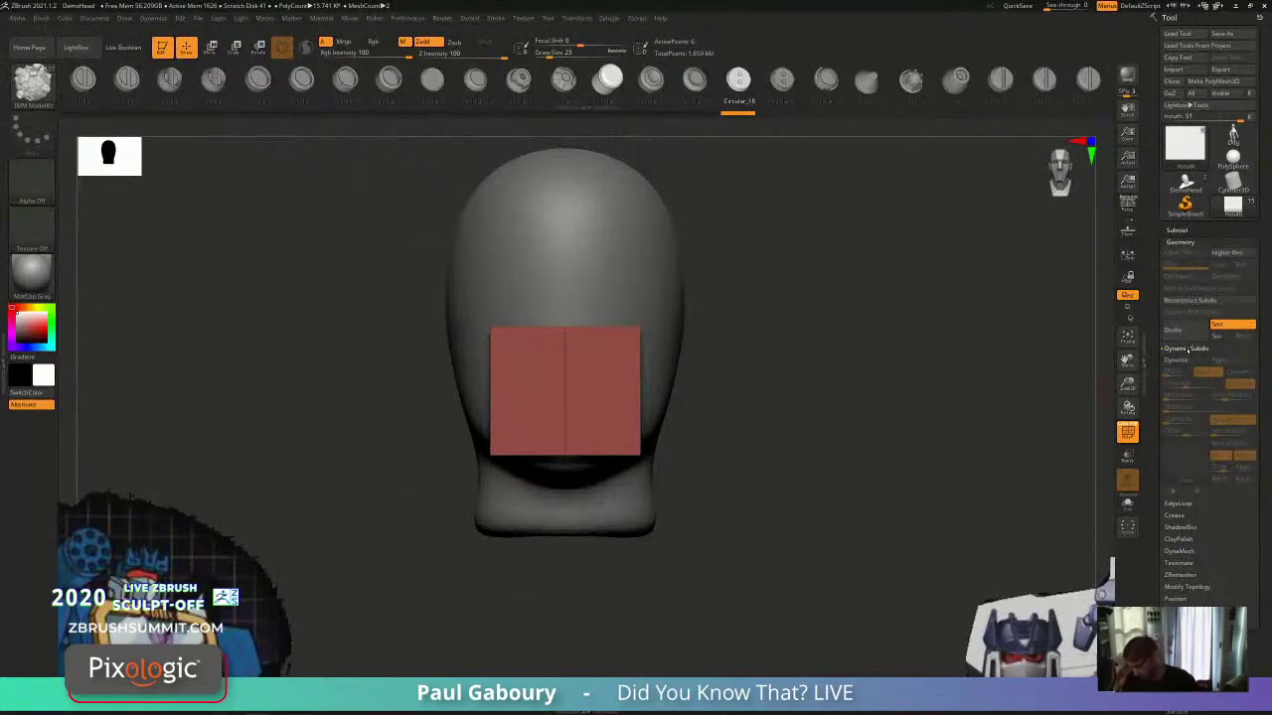
left_click(1175, 360)
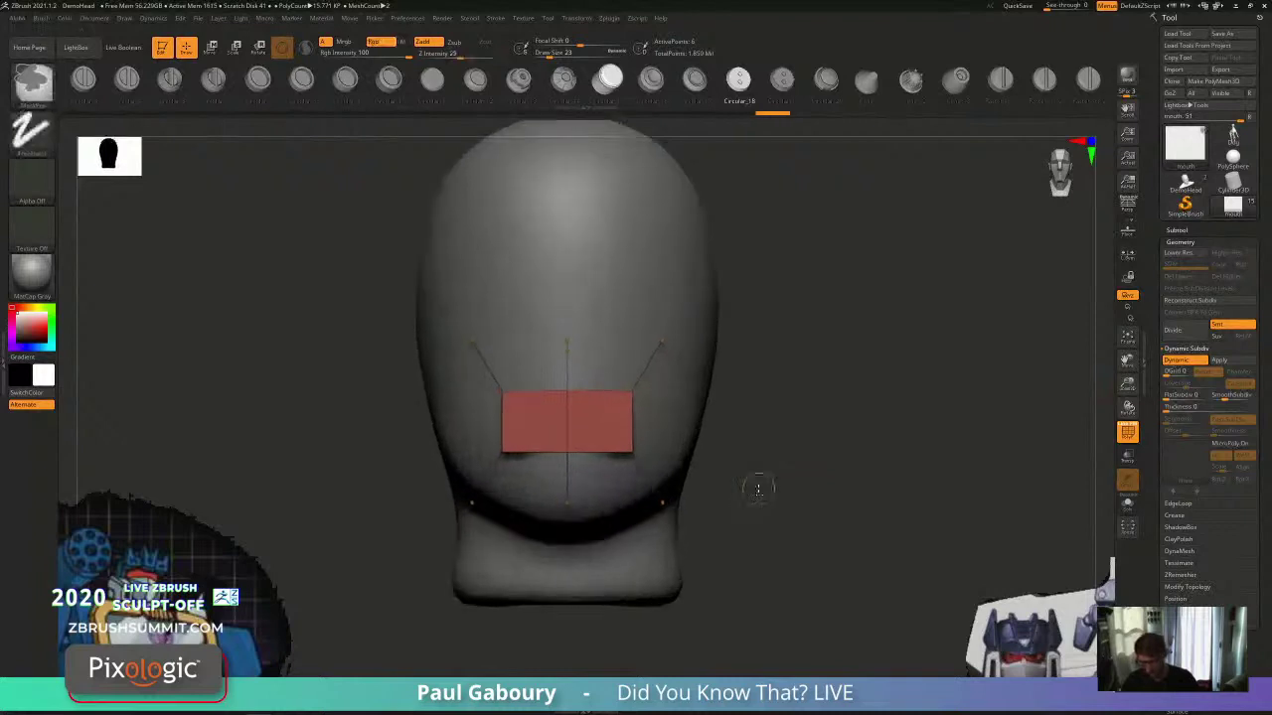
key("shift")
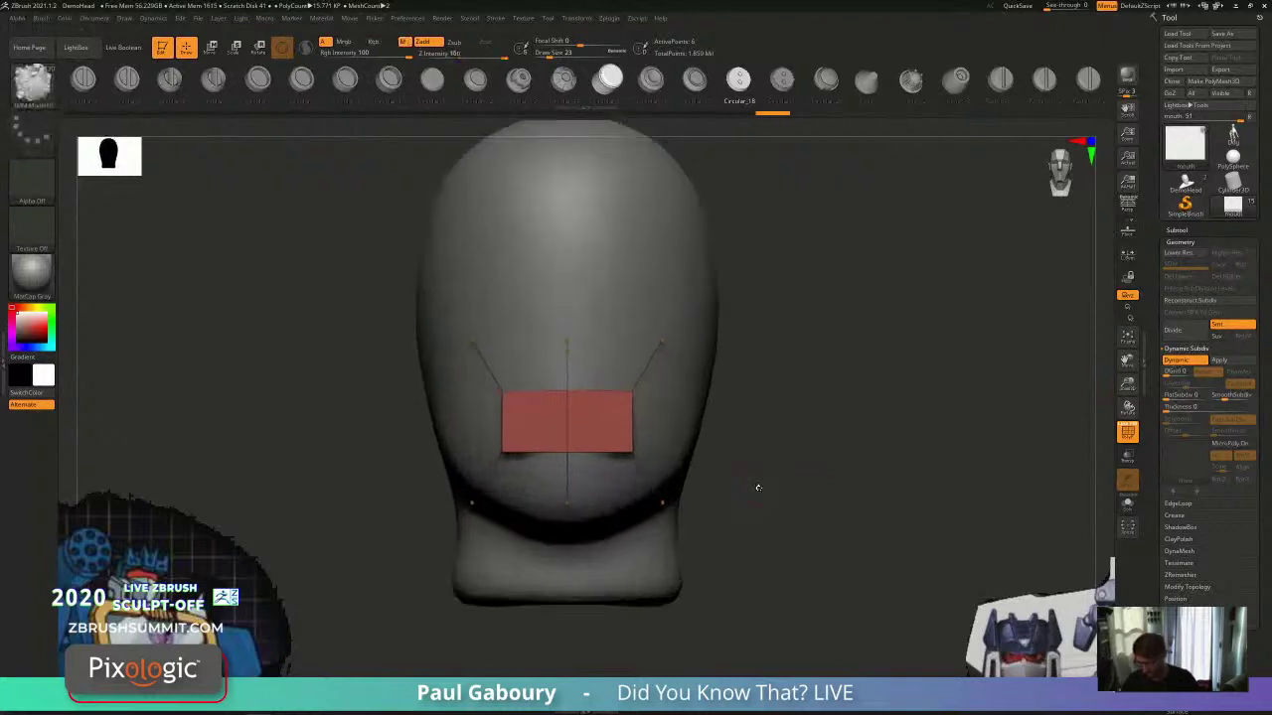
left_click(1212, 398)
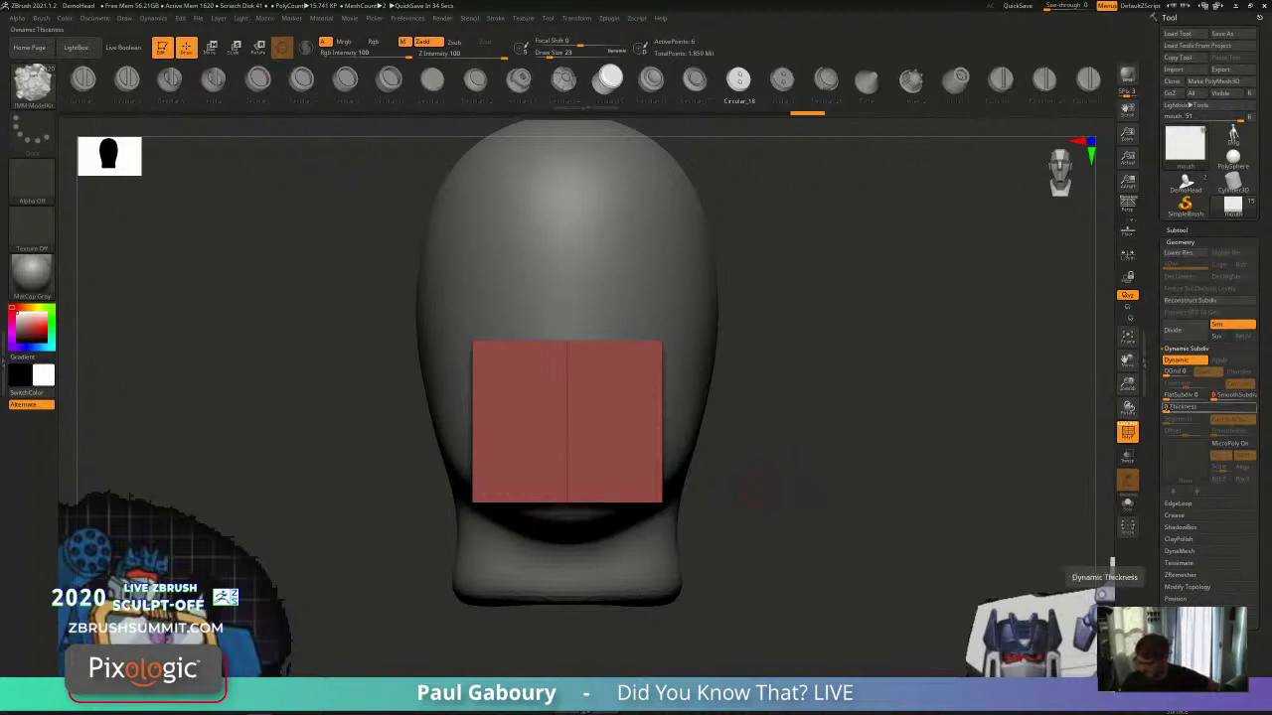
Step: Give the mouth plane a dynamic Thickness of 0.03639 and try its Offset at 100 and -100
left_click_drag(1167, 409, 1180, 408)
left_click_drag(803, 417, 876, 472)
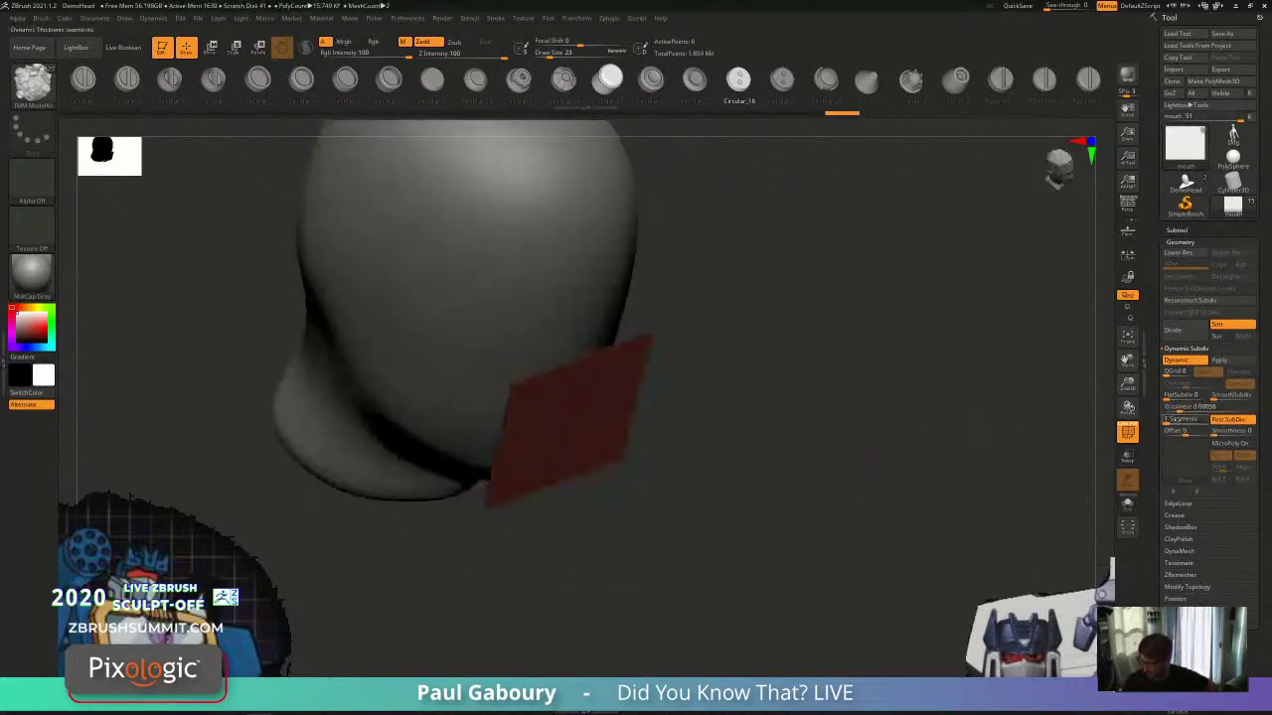
left_click_drag(1180, 409, 1210, 409)
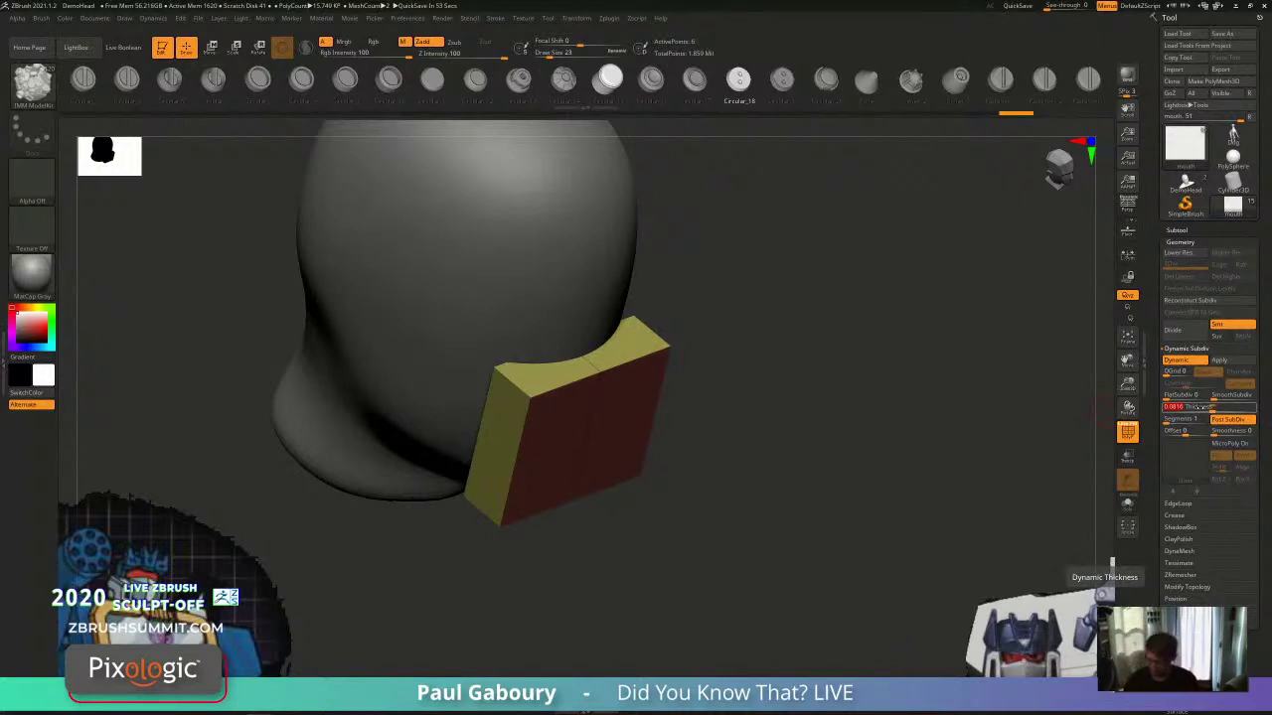
left_click(1203, 408)
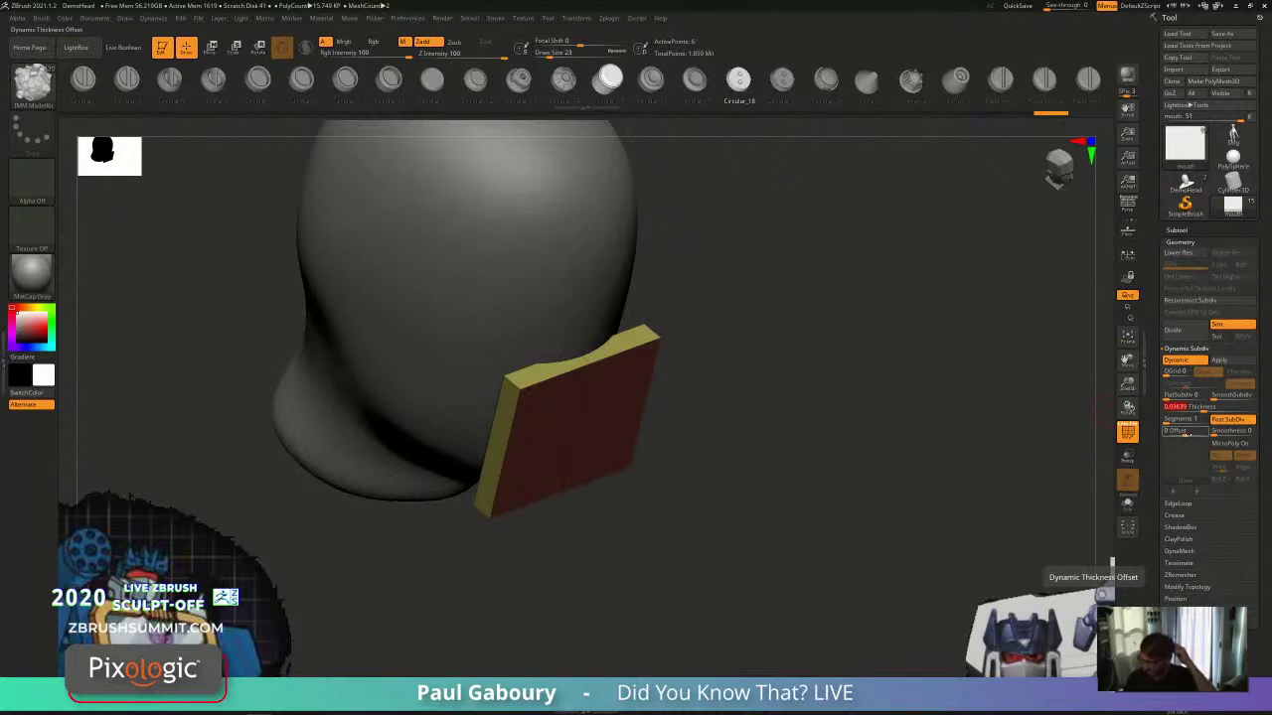
left_click_drag(1187, 433, 1214, 433)
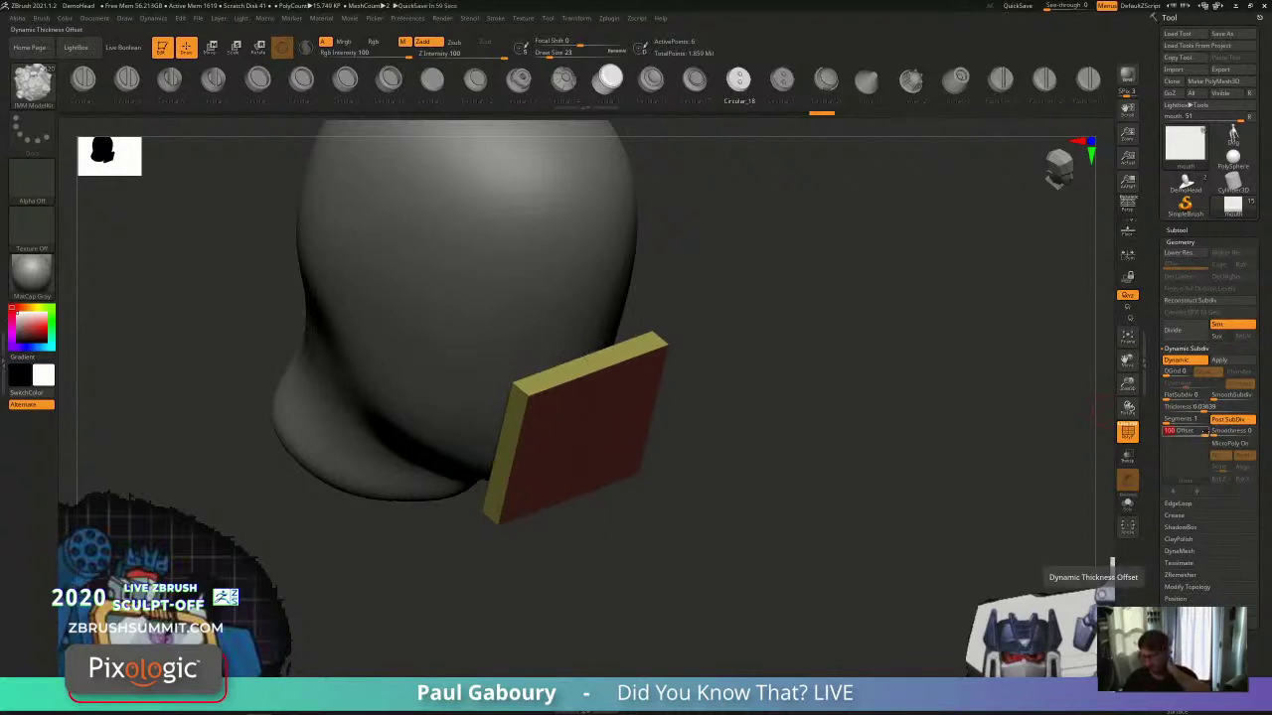
left_click_drag(1203, 434, 1158, 437)
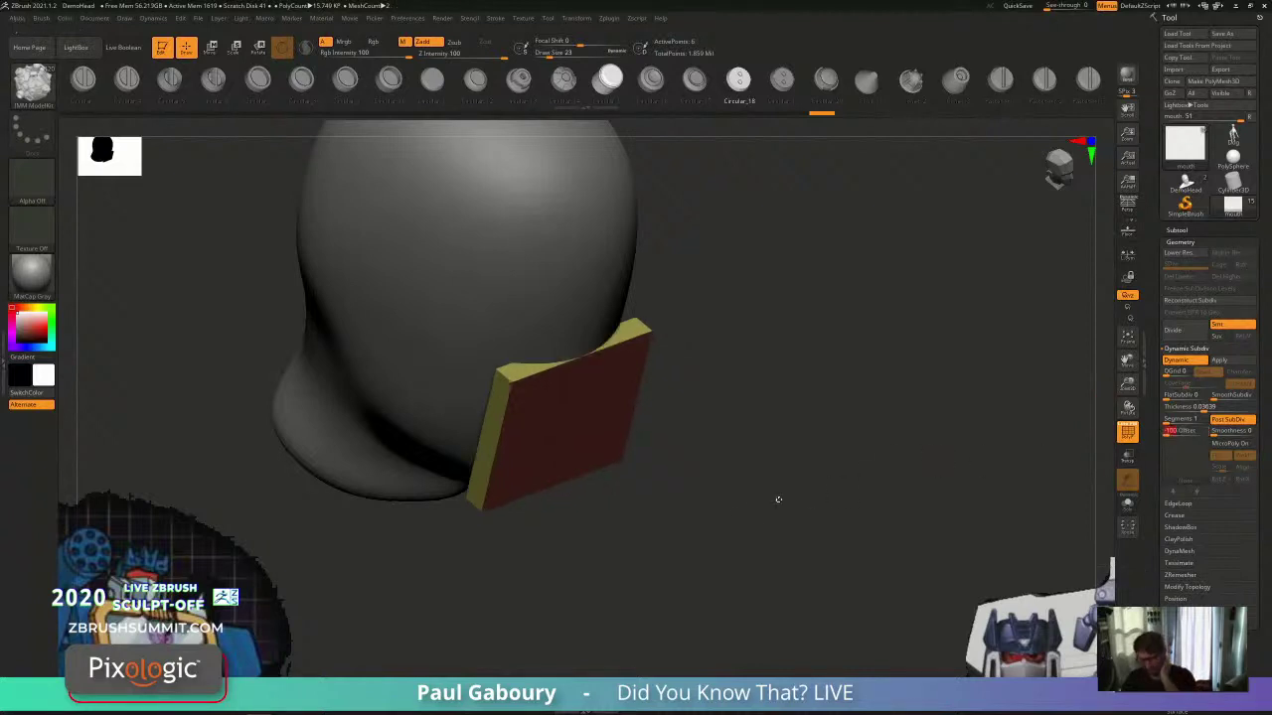
Step: Set the mouth plane's dynamic thickness Offset to 100 and check the slab against the face
left_click_drag(732, 522, 693, 549)
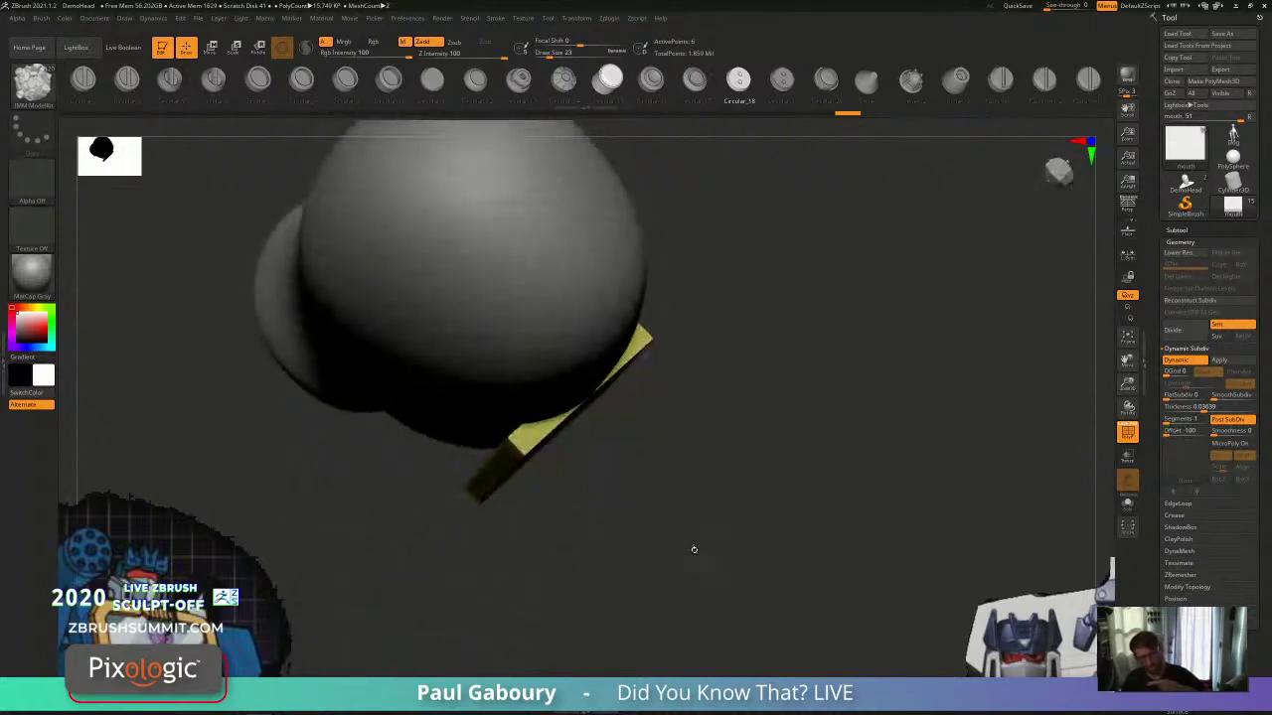
left_click(1183, 432)
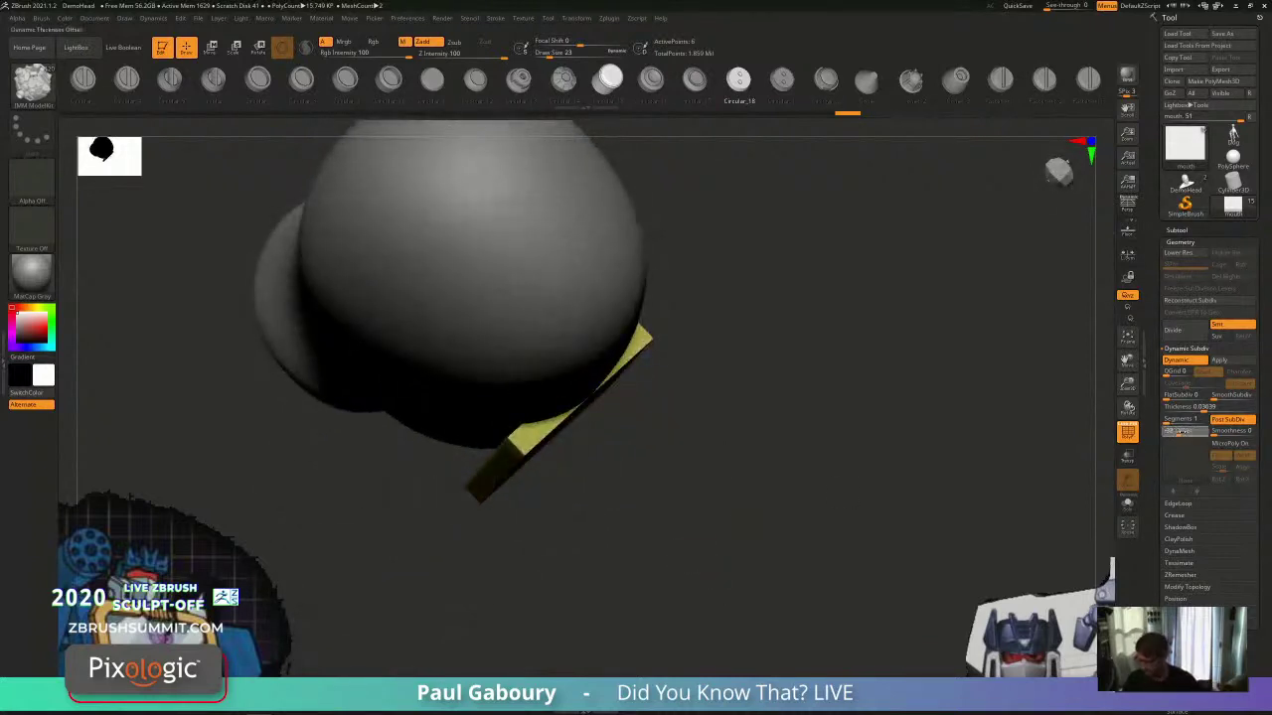
type("100")
key("Return")
left_click_drag(758, 524, 768, 501)
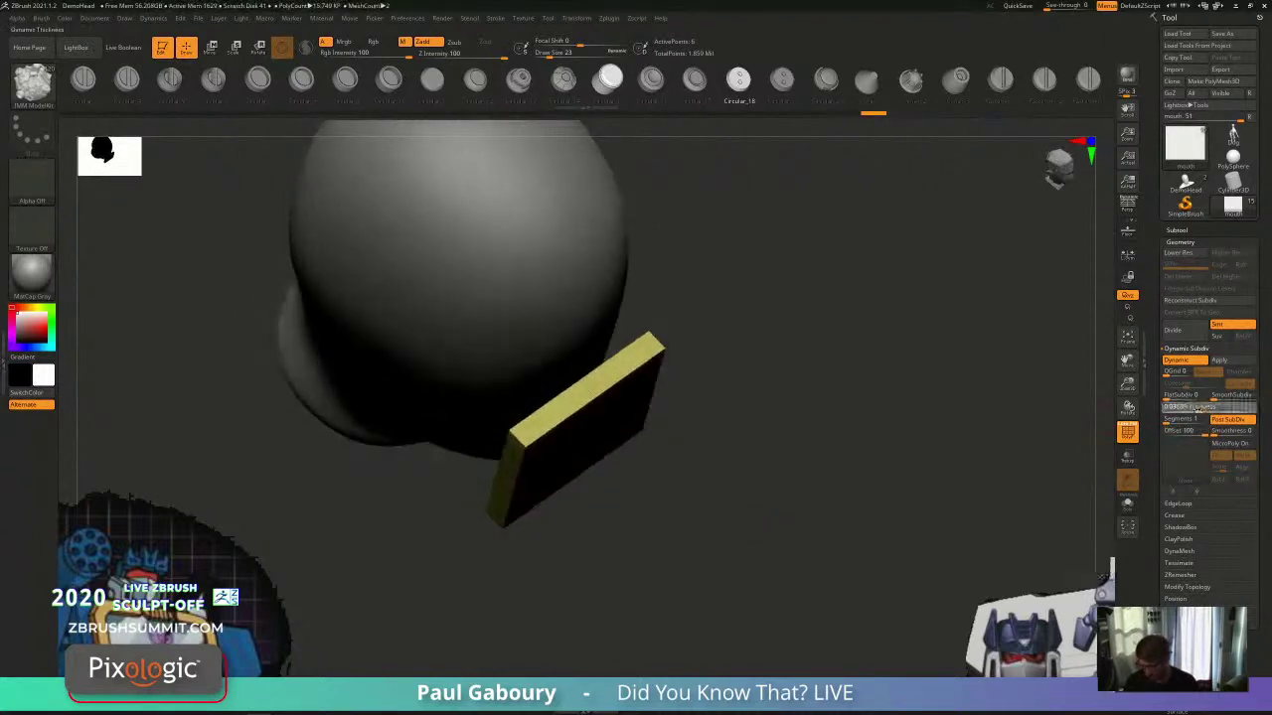
Step: Thin the mouth plane by lowering its dynamic Thickness to 0.02198, judging it from the side
left_click(1197, 409)
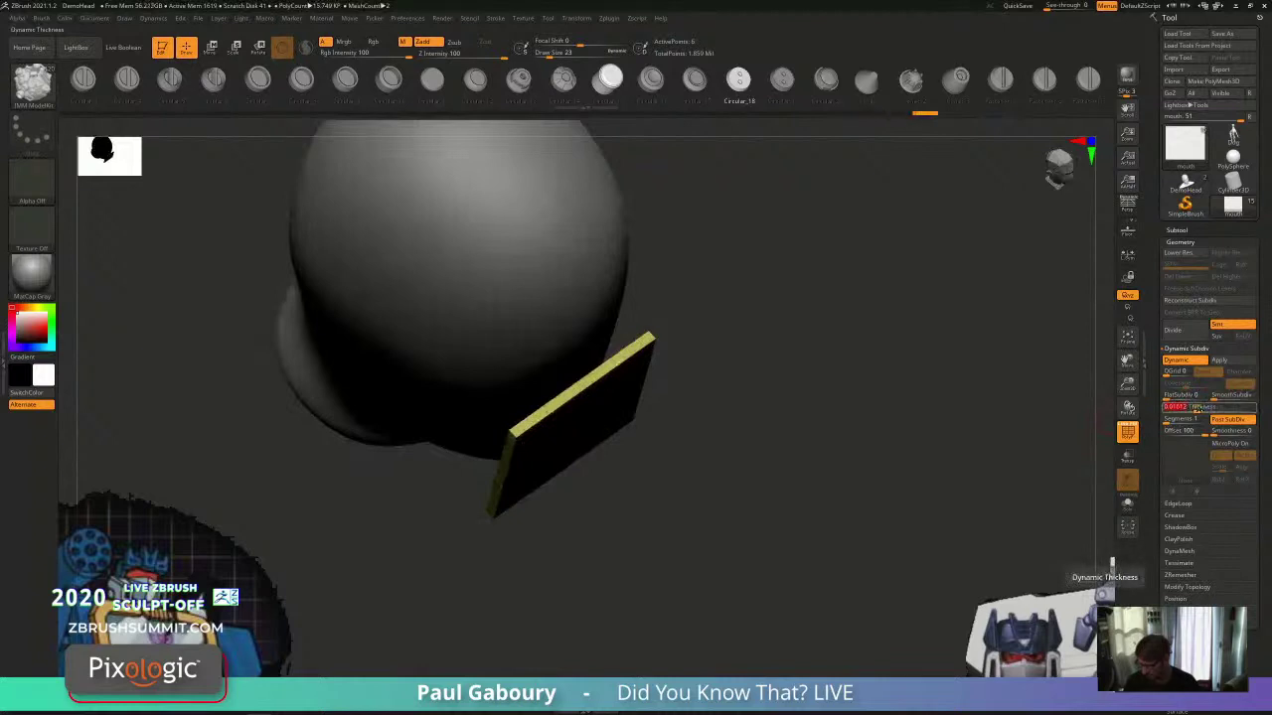
left_click(1202, 408)
mouse_move(769, 536)
left_mouse_down()
mouse_move(752, 474)
mouse_move(812, 473)
mouse_move(817, 488)
mouse_move(752, 483)
mouse_move(780, 517)
left_mouse_up()
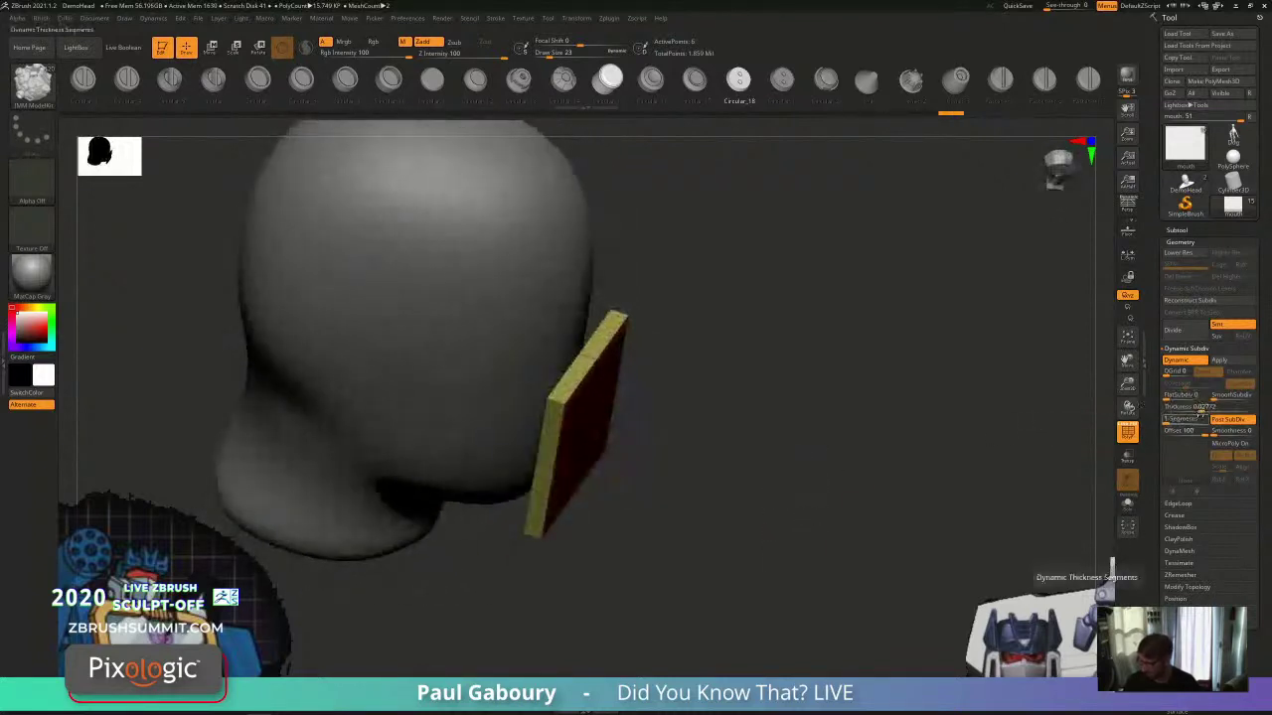
left_click(1199, 409)
left_click(1198, 409)
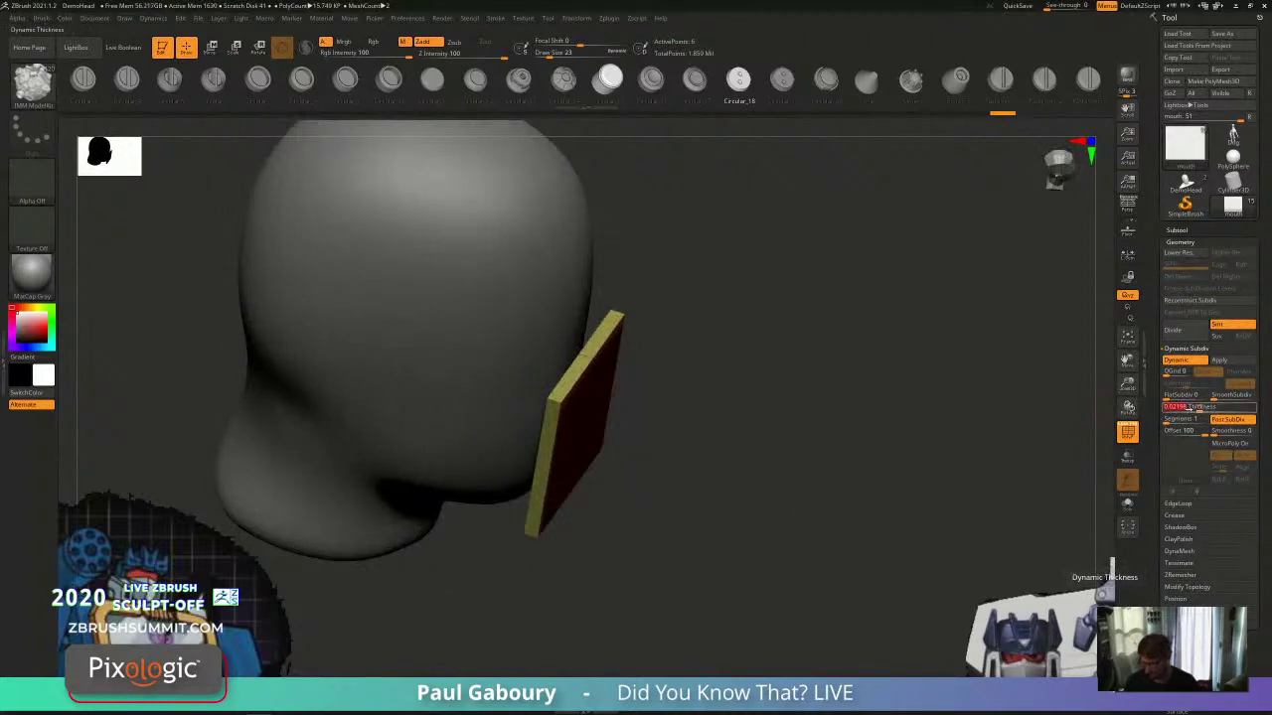
Step: Switch to the ZModeler brush and set its point action to Move By Brush Radius with Snap To Surface
left_click_drag(904, 466, 822, 469, "shift")
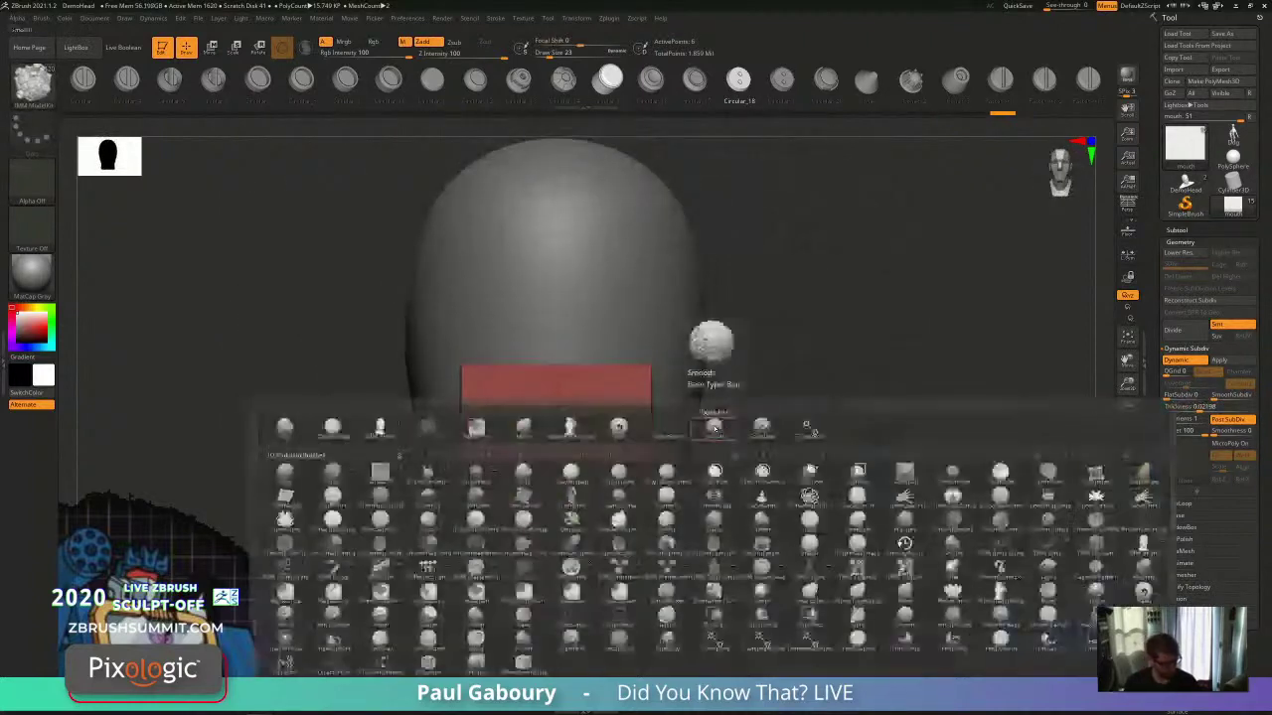
key("b")
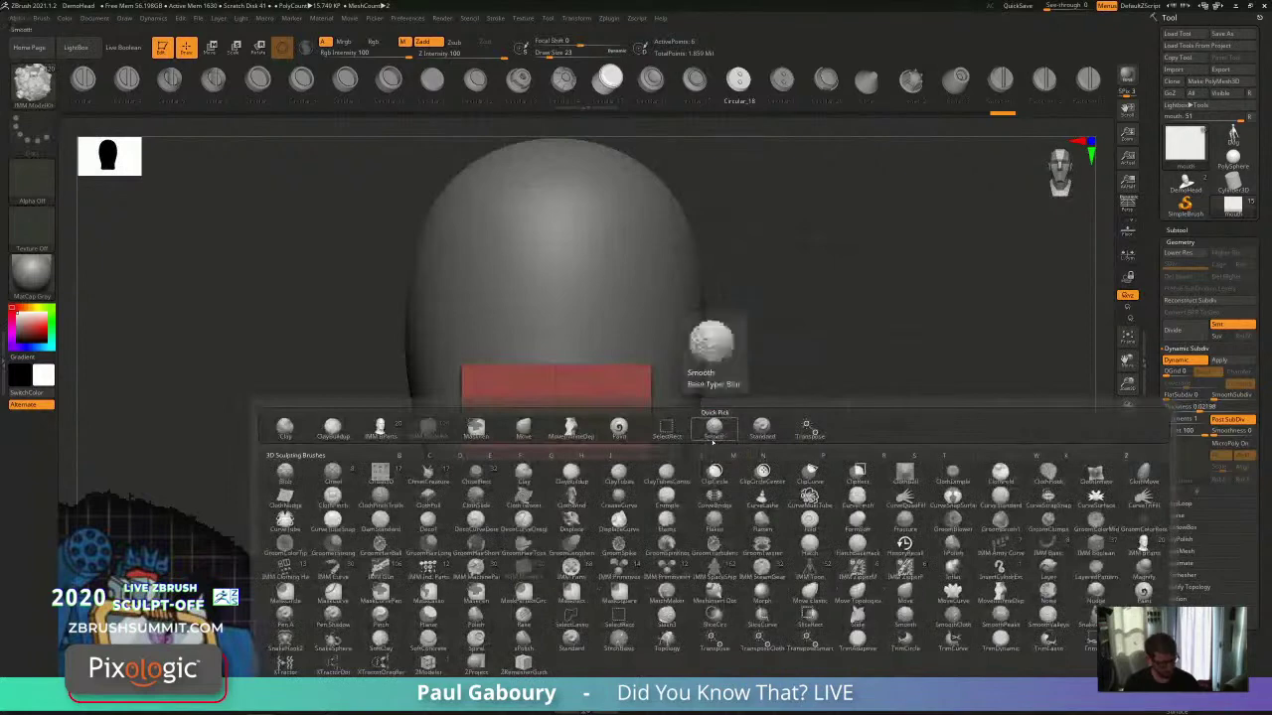
key("z")
key("m")
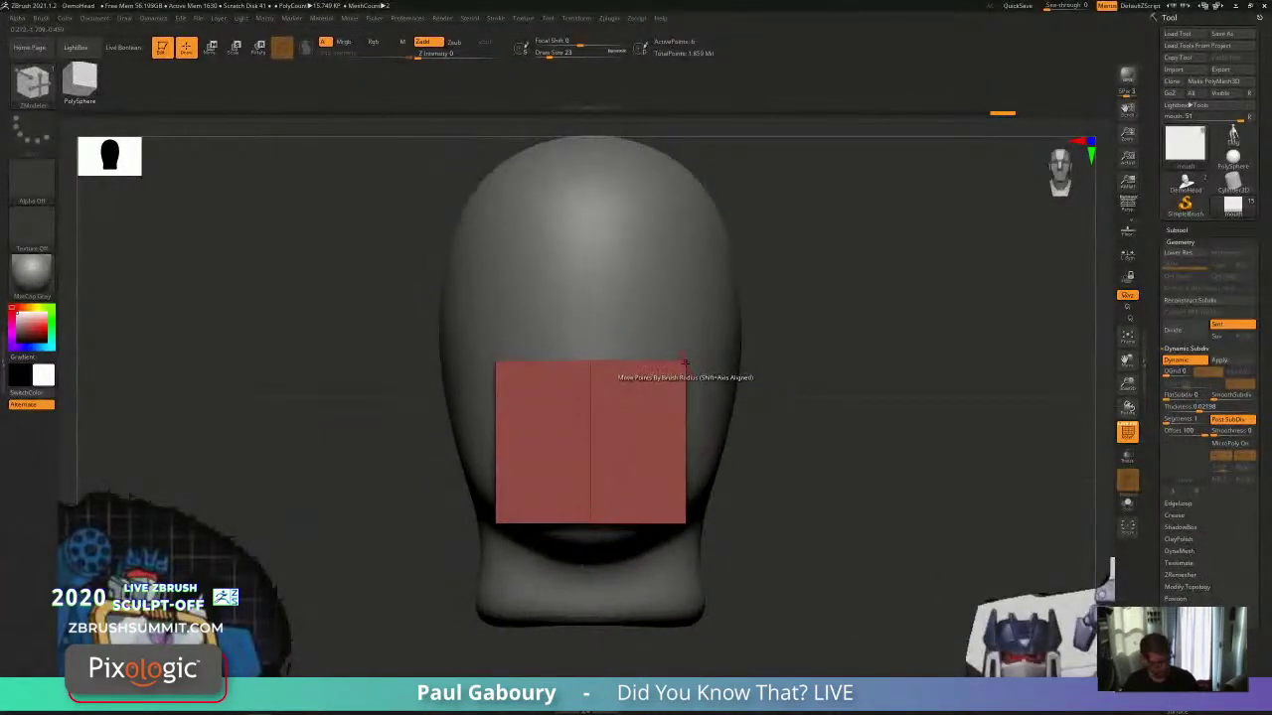
right_click_drag(686, 365, 685, 365)
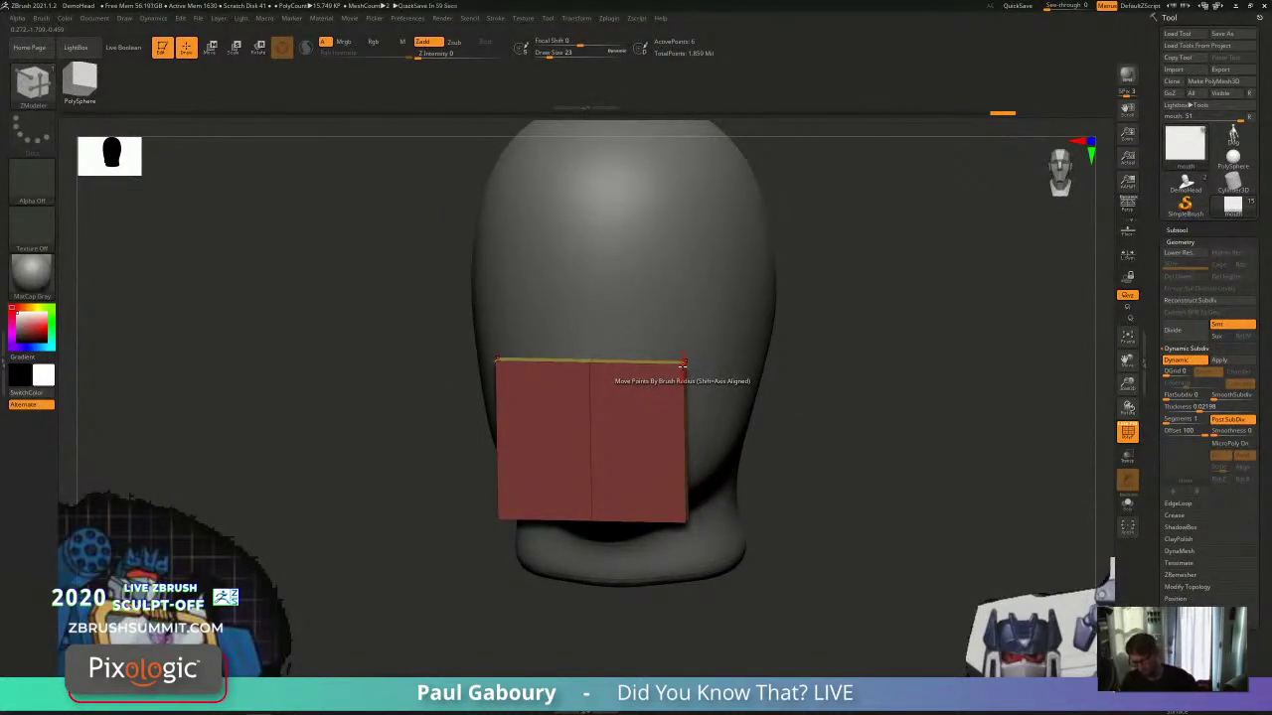
key("space")
left_click(735, 482)
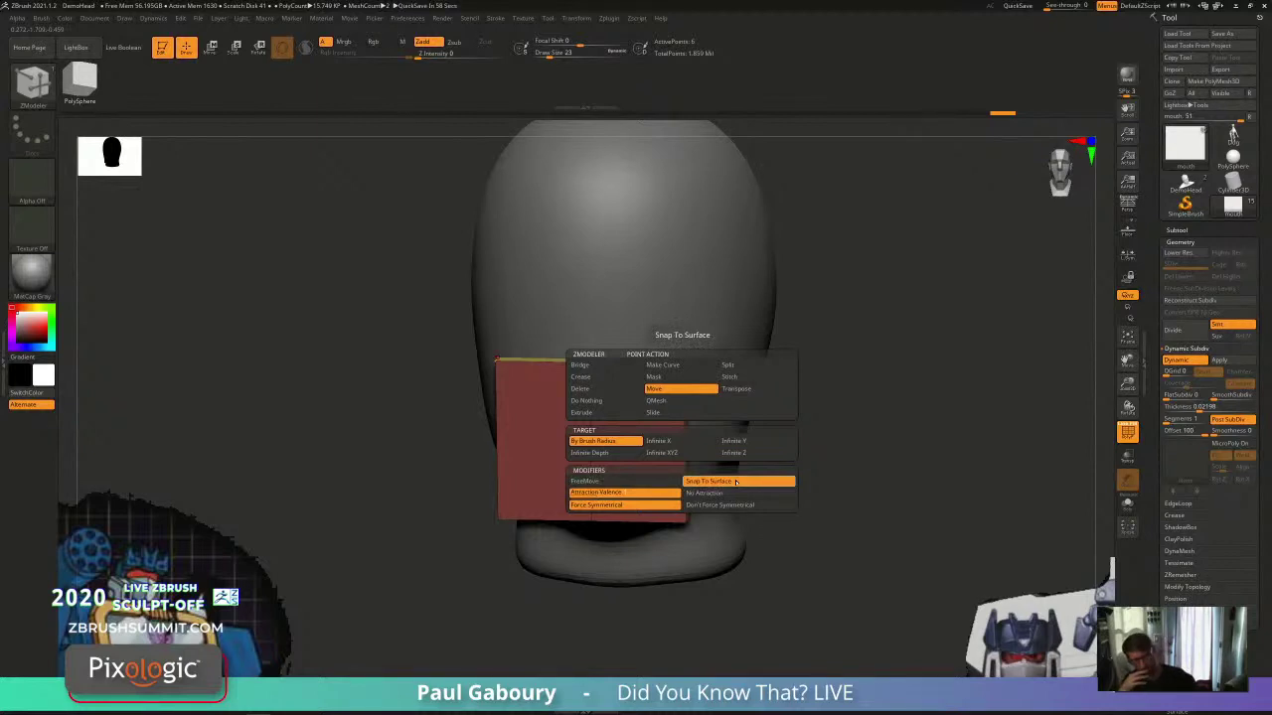
Step: Snap the mouth plane's points onto the head so it wraps the face, with its lower edge pointed at the chin
left_click_drag(806, 443, 795, 428)
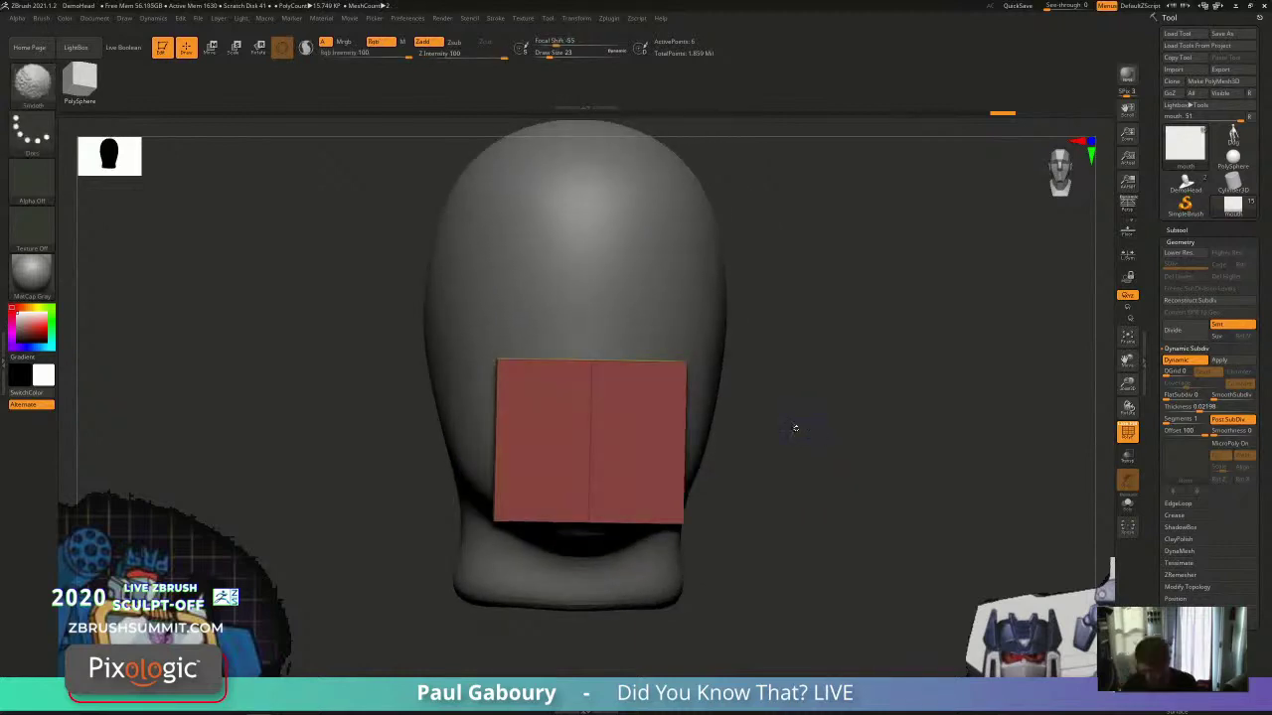
right_click_drag(694, 356, 732, 469)
left_click(685, 366)
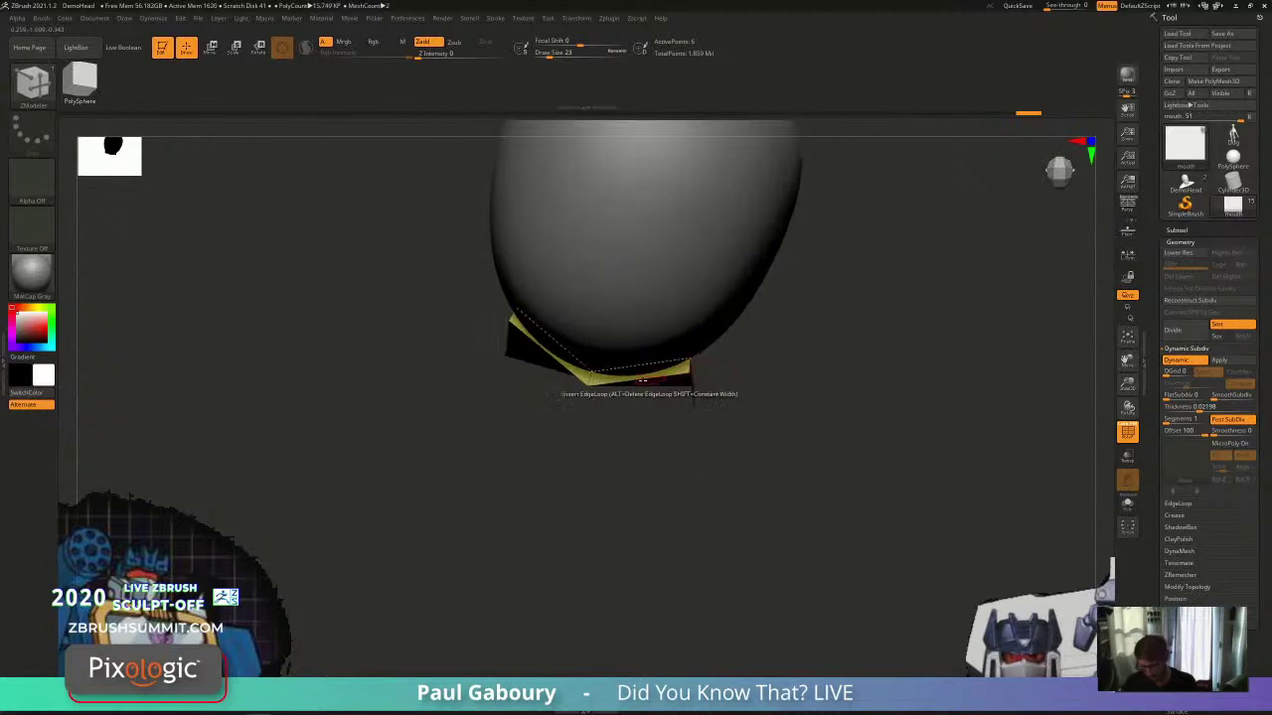
right_click_drag(641, 380, 582, 377)
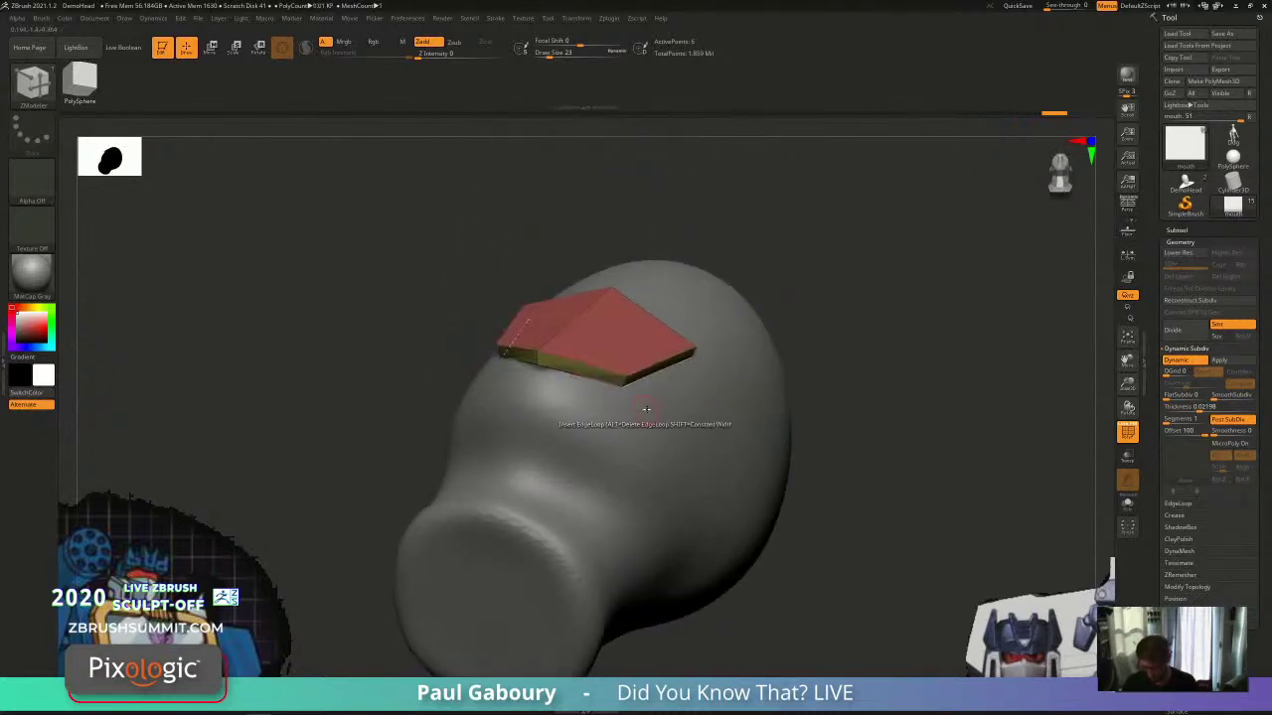
right_click_drag(646, 408, 650, 476)
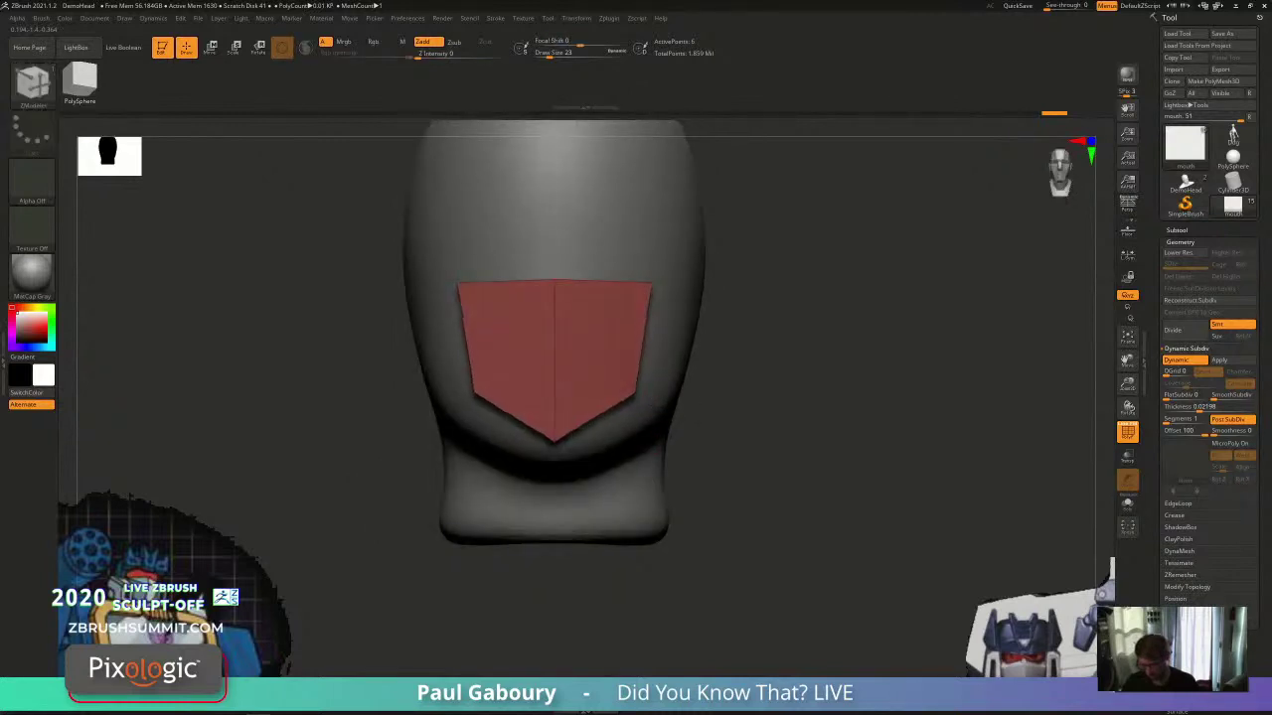
right_click_drag(694, 438, 792, 488, "alt")
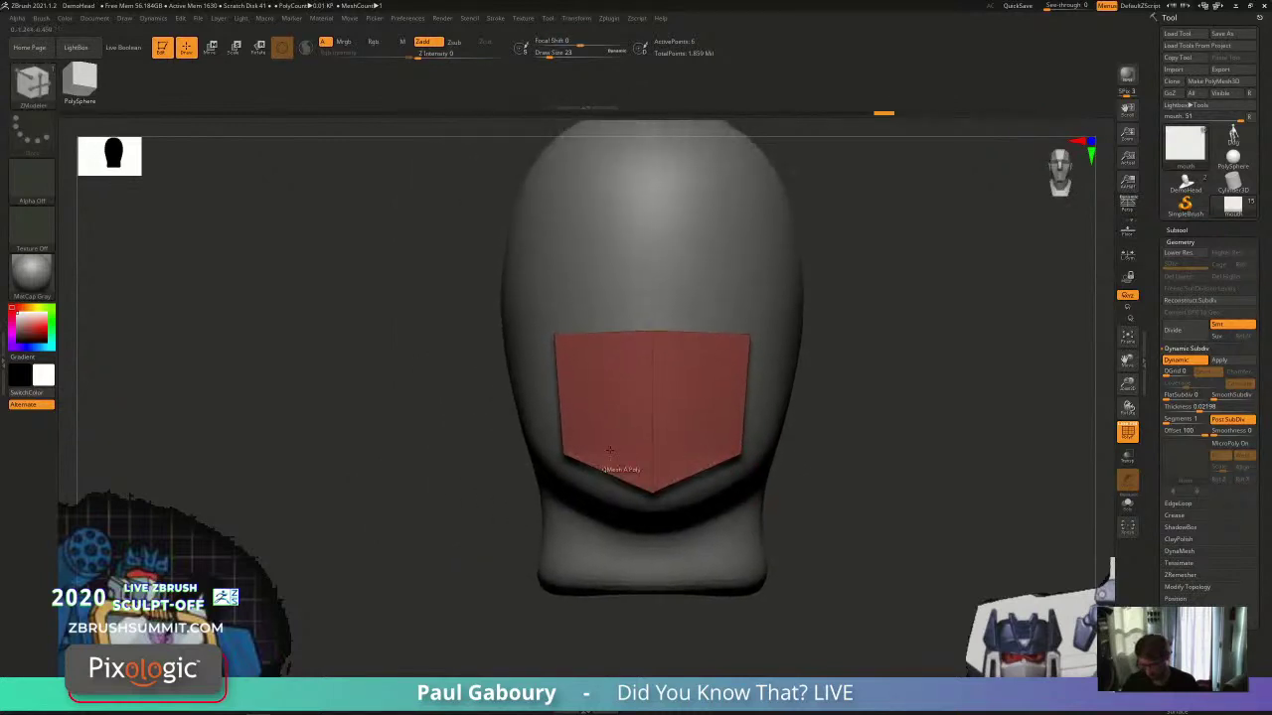
Step: Enlarge the brush to Draw Size 49 and refine the mouth's corner and centre points, levelling its upper edge and lowering the chin point
right_click_drag(562, 453, 543, 339)
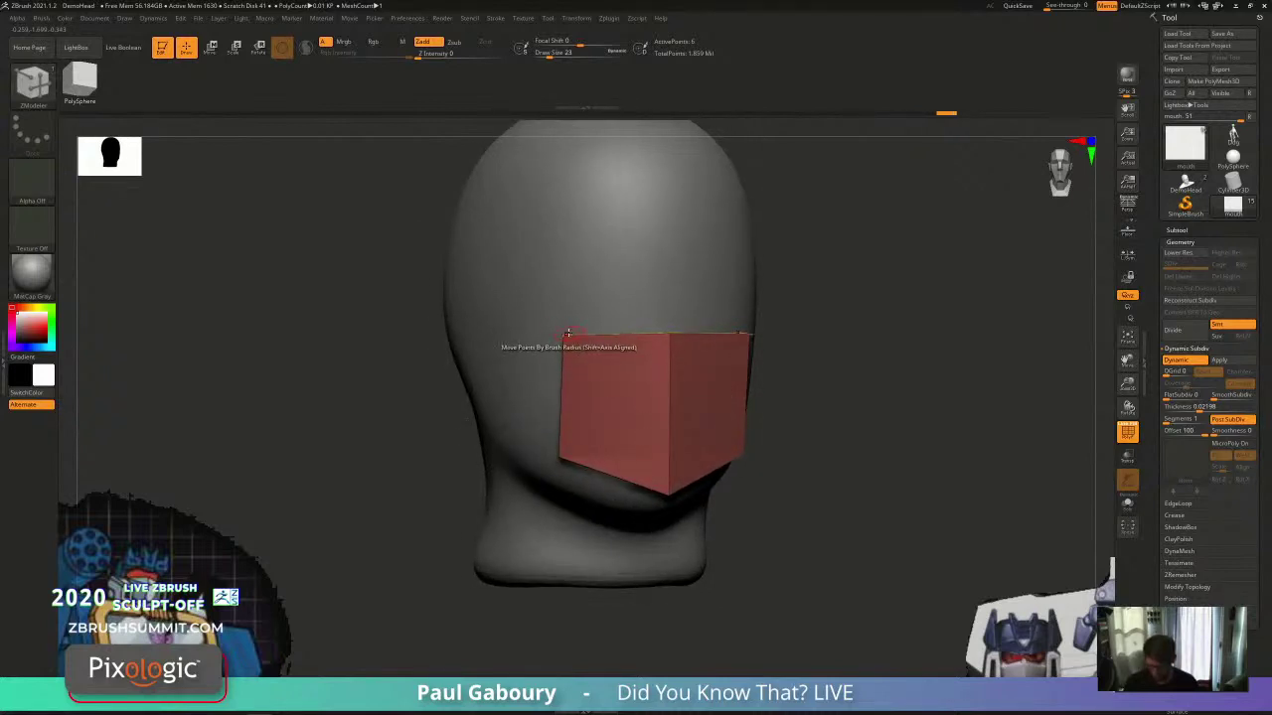
key("s")
left_click_drag(564, 334, 553, 336)
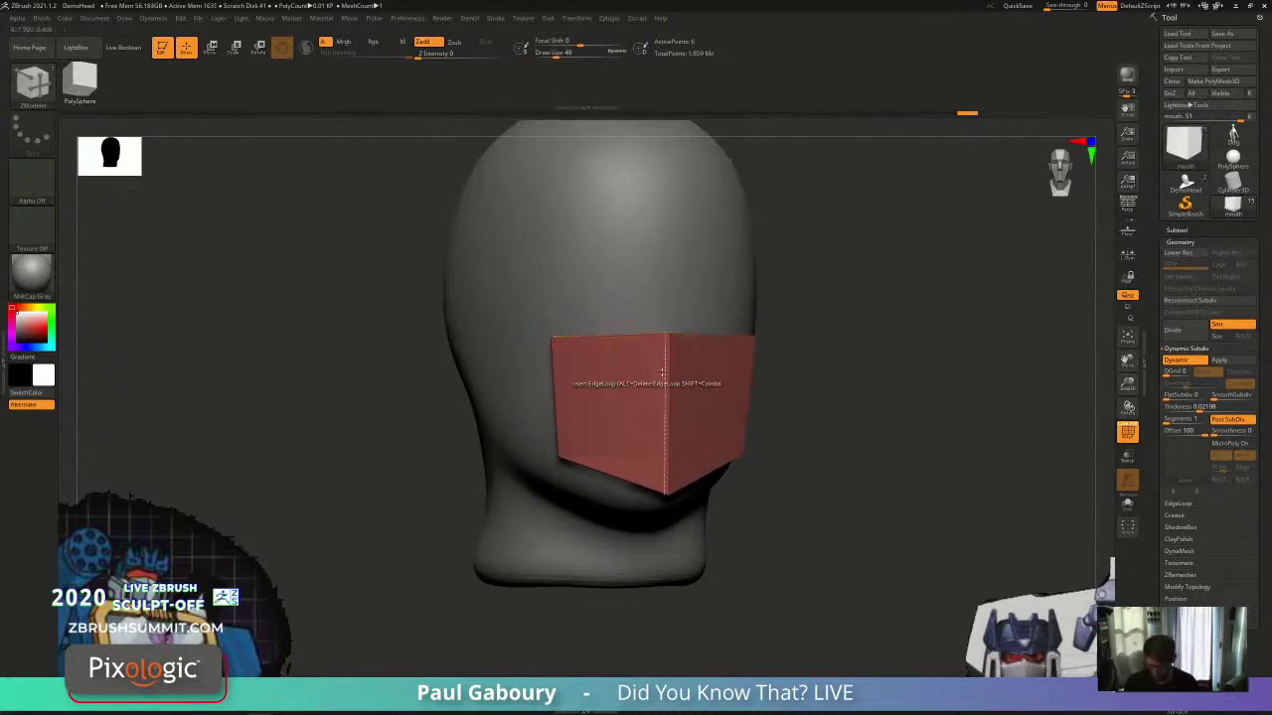
mouse_move(795, 462)
right_mouse_down("ctrl")
mouse_move(766, 465)
mouse_move(761, 399)
mouse_move(801, 483)
mouse_move(808, 463)
mouse_move(735, 446)
mouse_move(732, 483)
right_mouse_up("ctrl")
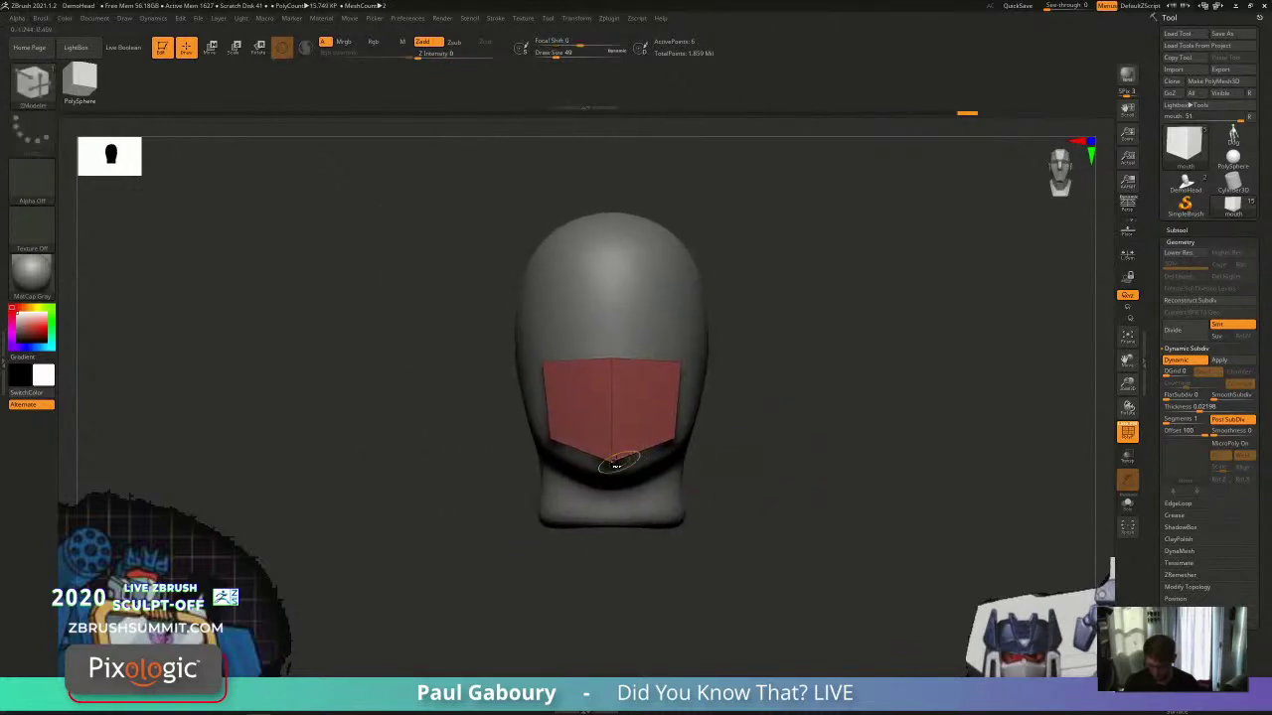
right_click_drag(613, 449, 613, 461, "ctrl")
left_click_drag(526, 430, 524, 434)
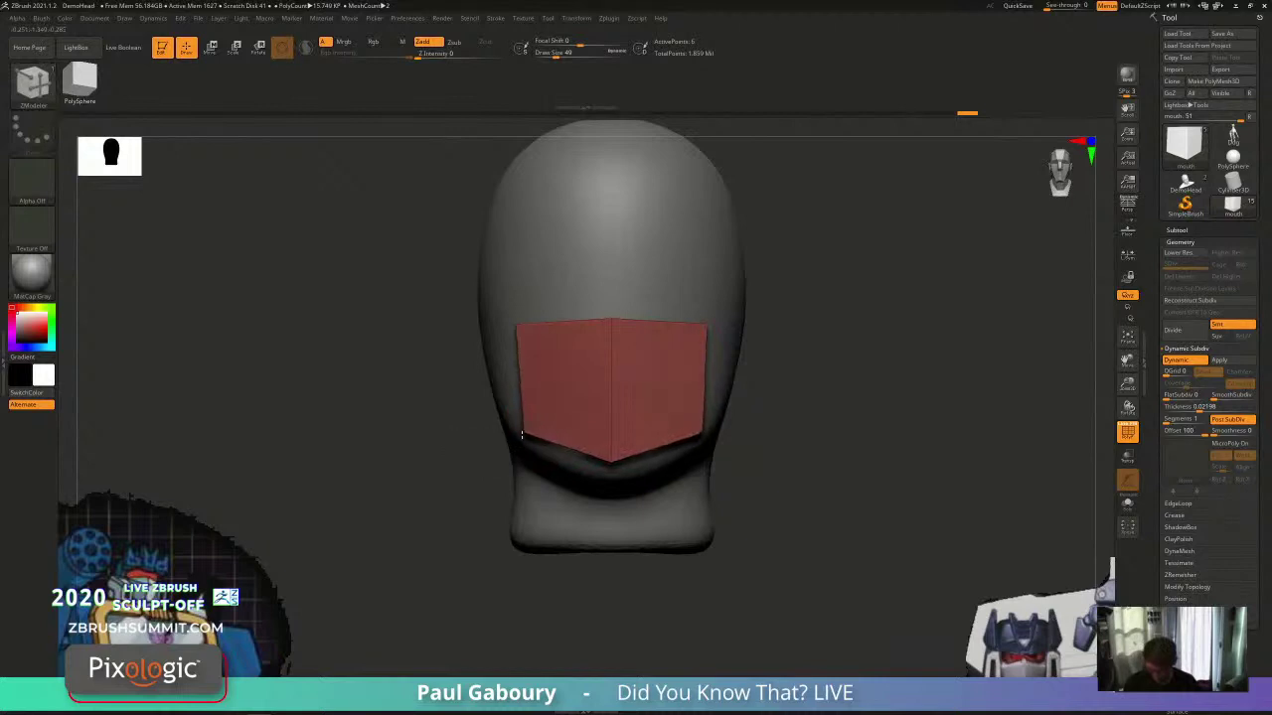
left_click_drag(610, 462, 611, 468)
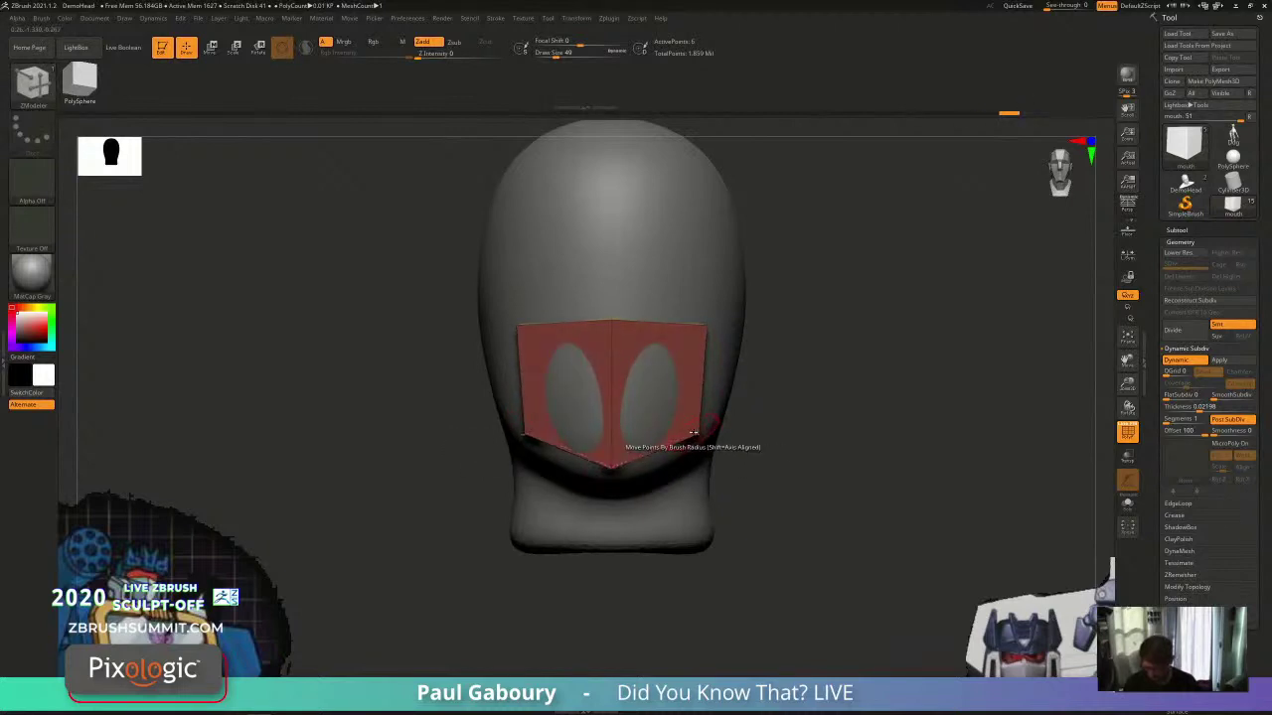
left_click_drag(705, 322, 700, 323)
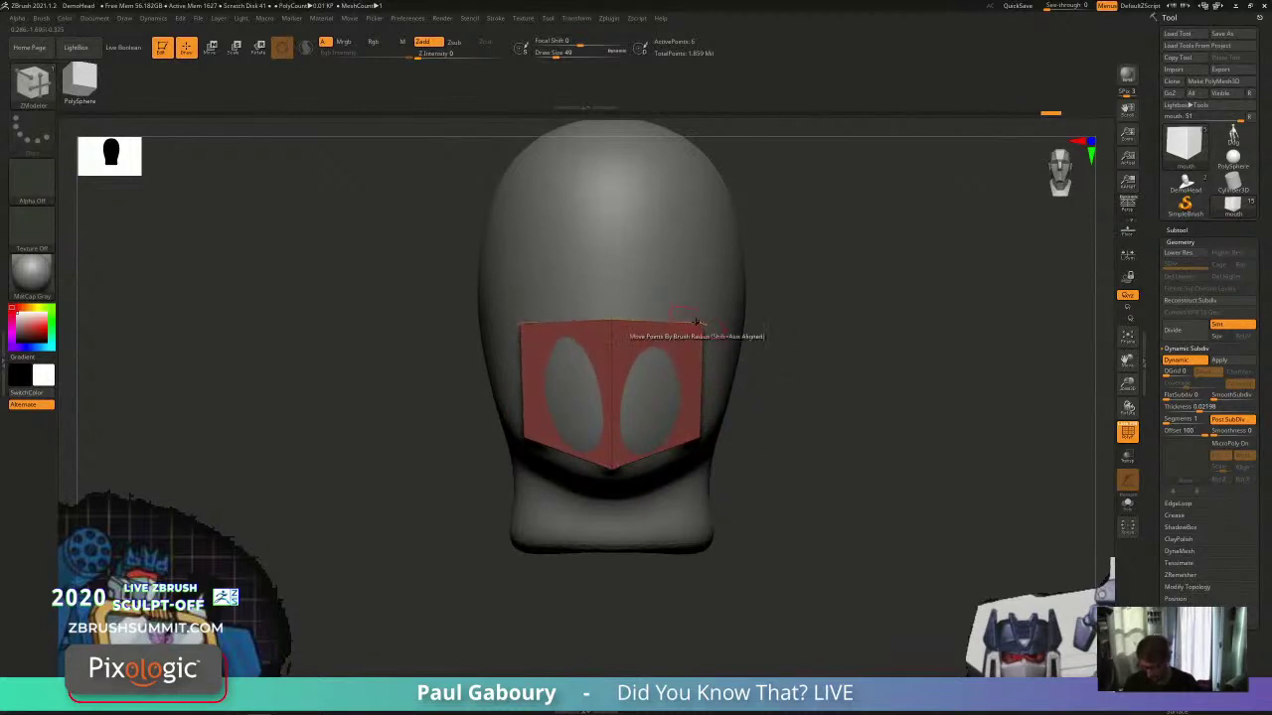
left_click_drag(611, 320, 613, 328)
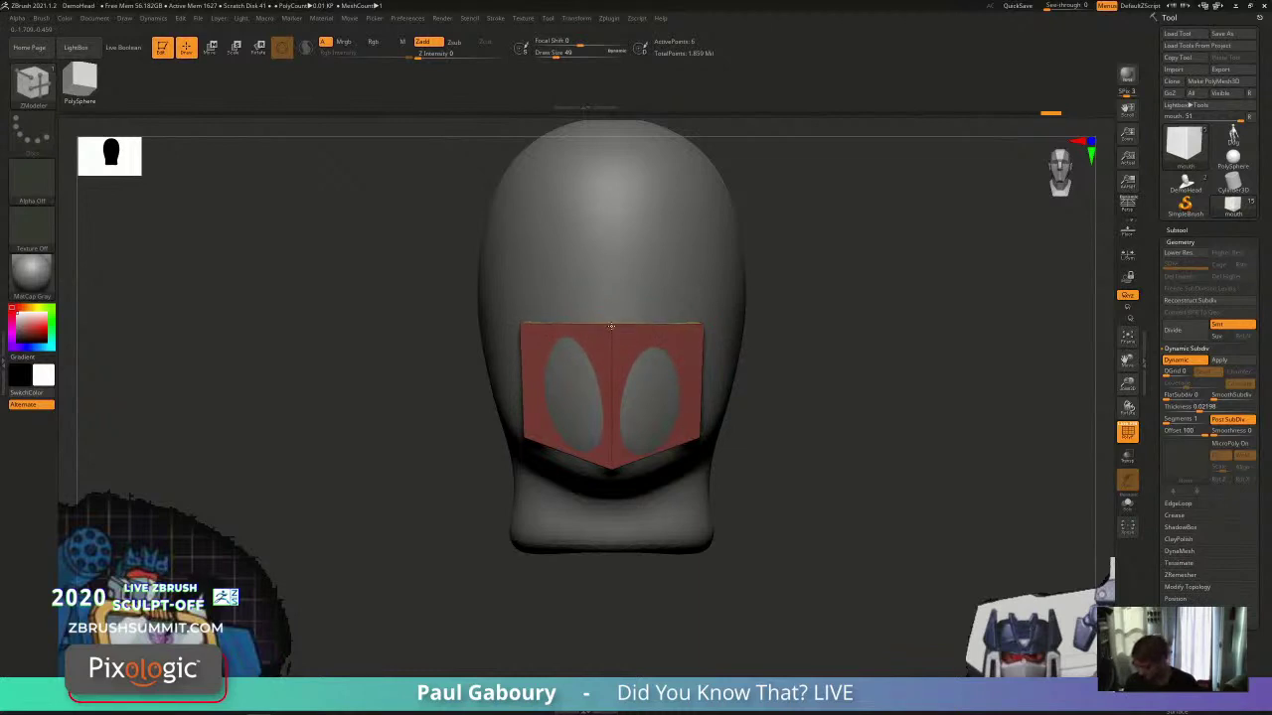
Step: Set the ZModeler edge action on the mouth's side edge to Extrude with the Snap To Surface modifier
mouse_move(818, 483)
left_mouse_down()
mouse_move(809, 510)
mouse_move(806, 486)
left_mouse_up()
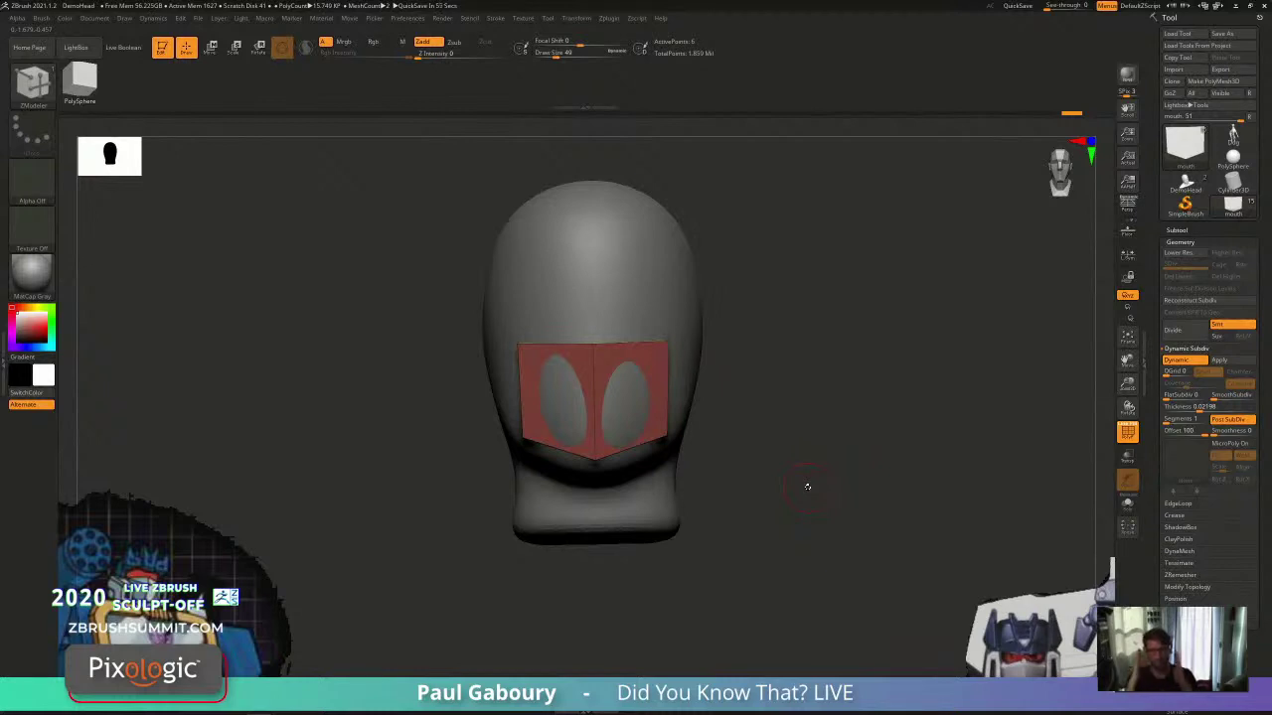
left_click_drag(765, 468, 672, 388)
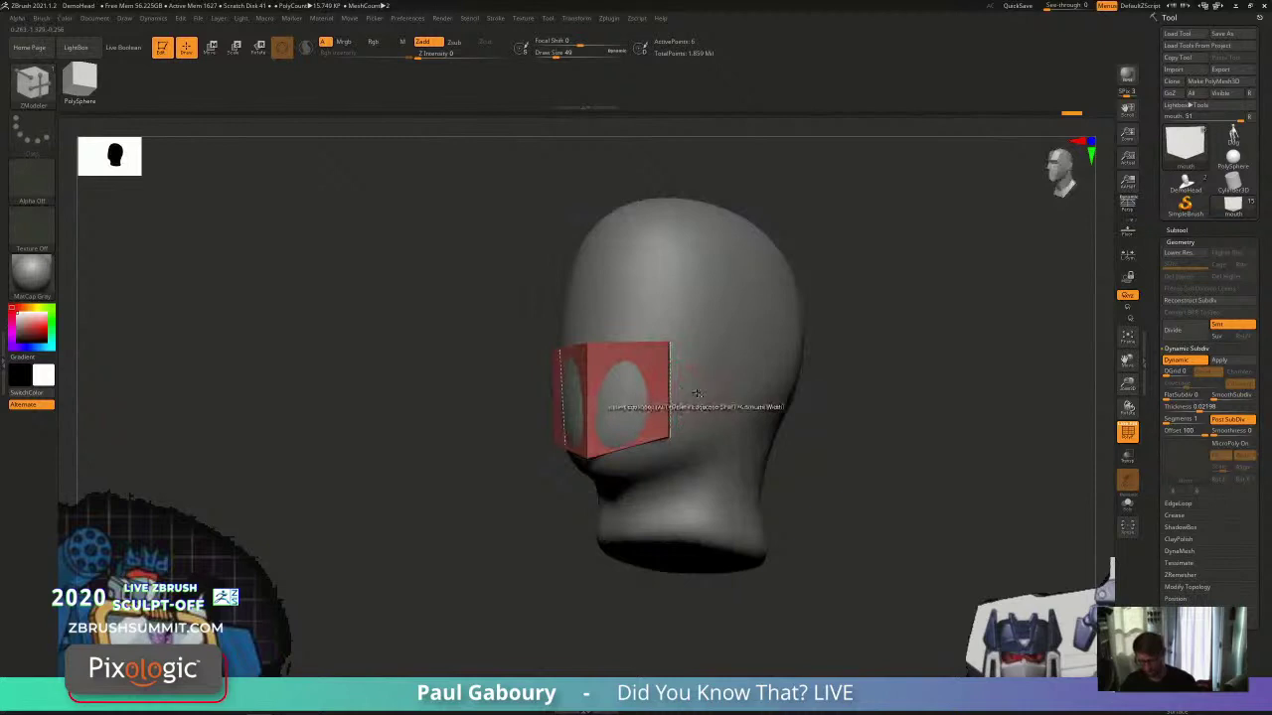
right_click_drag(695, 394, 683, 409, "alt")
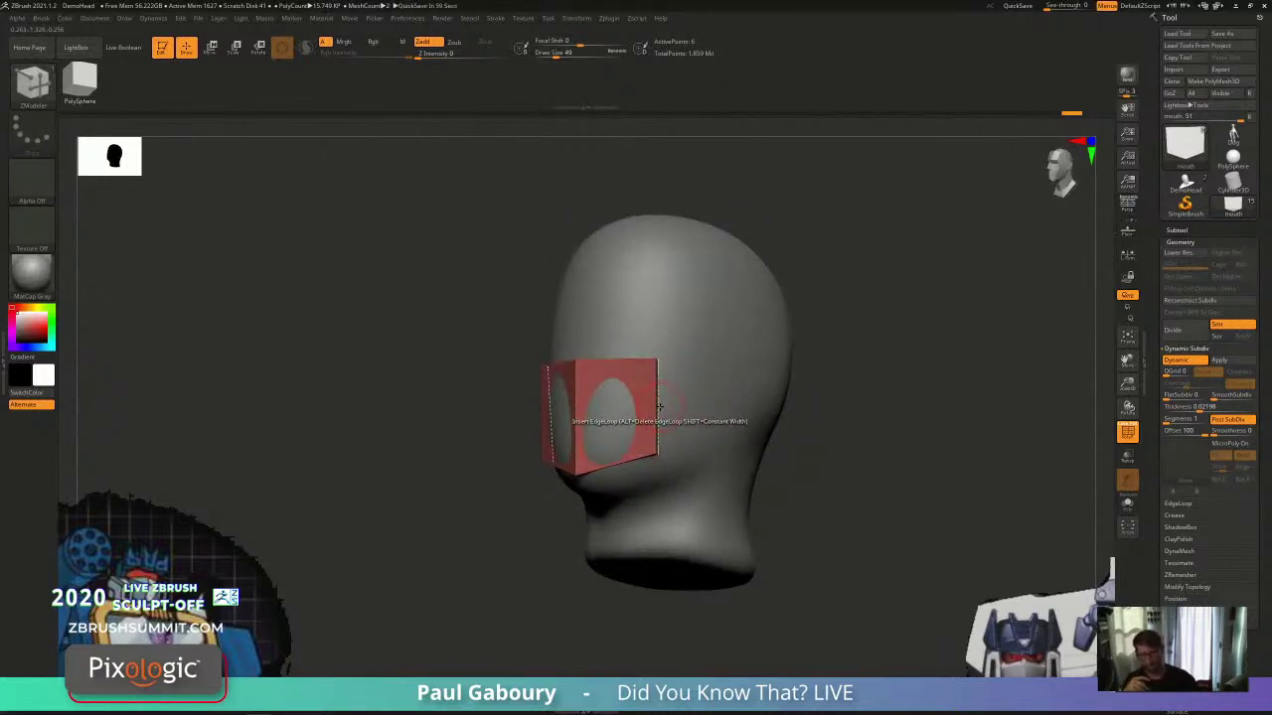
key("space")
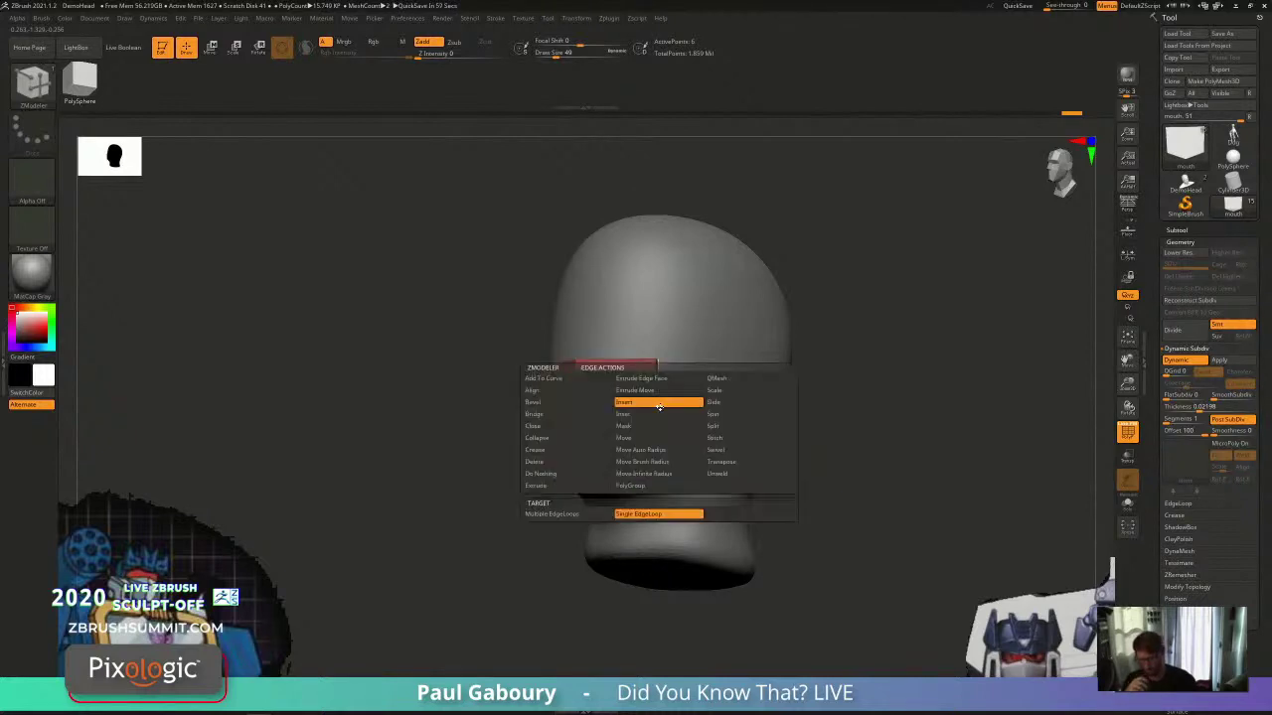
left_click(572, 484)
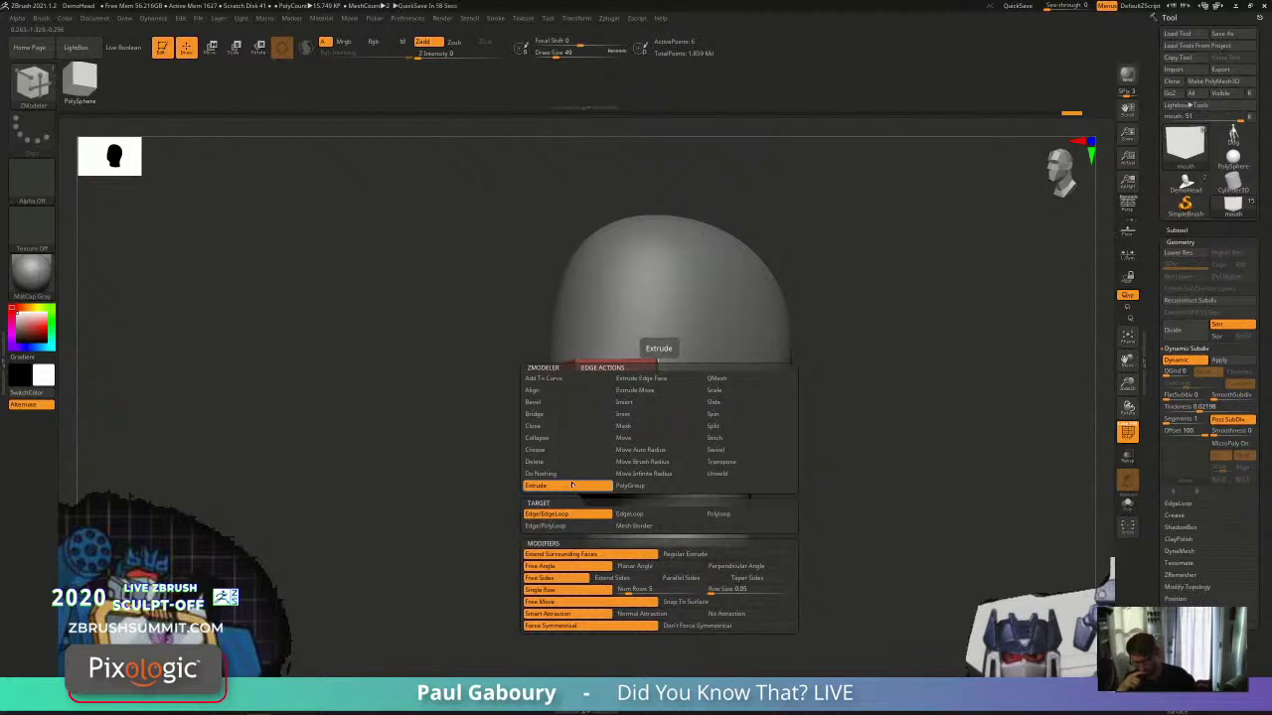
left_click(724, 602)
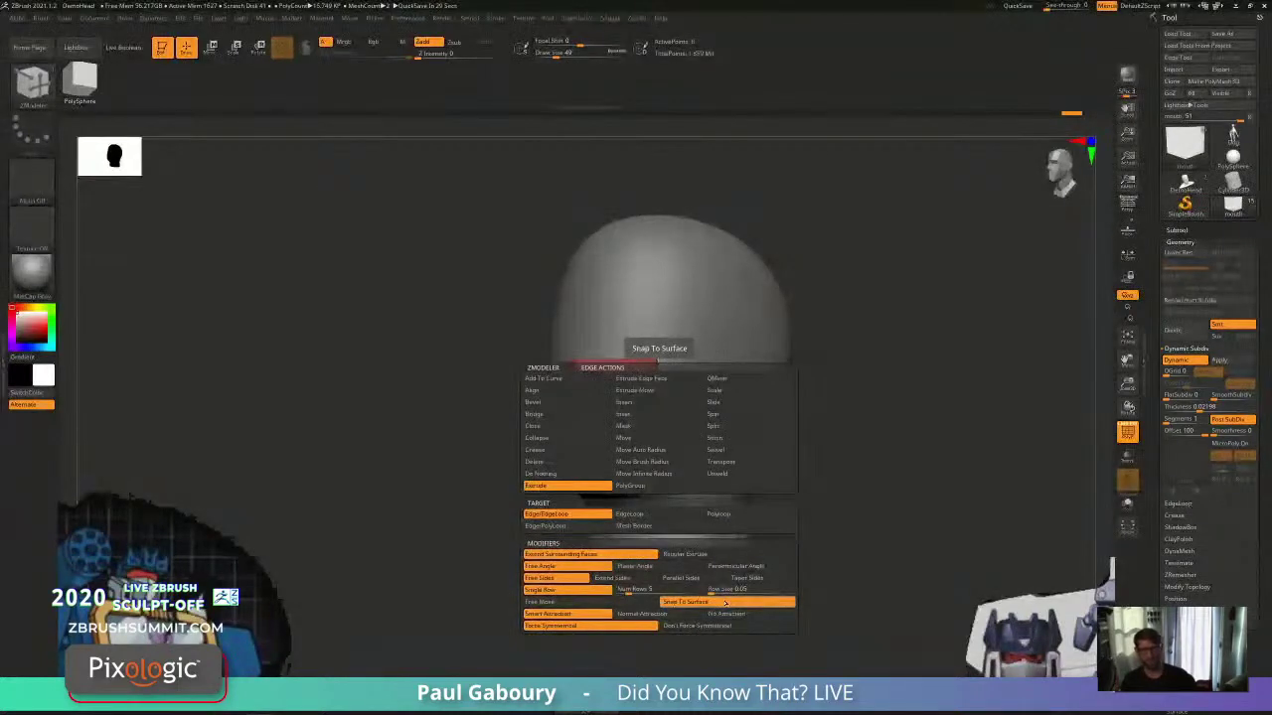
Step: Extrude the mouth's side edges symmetrically back along the cheeks, snapped to the head, and inspect the wrap from several angles
left_click_drag(764, 454, 717, 437)
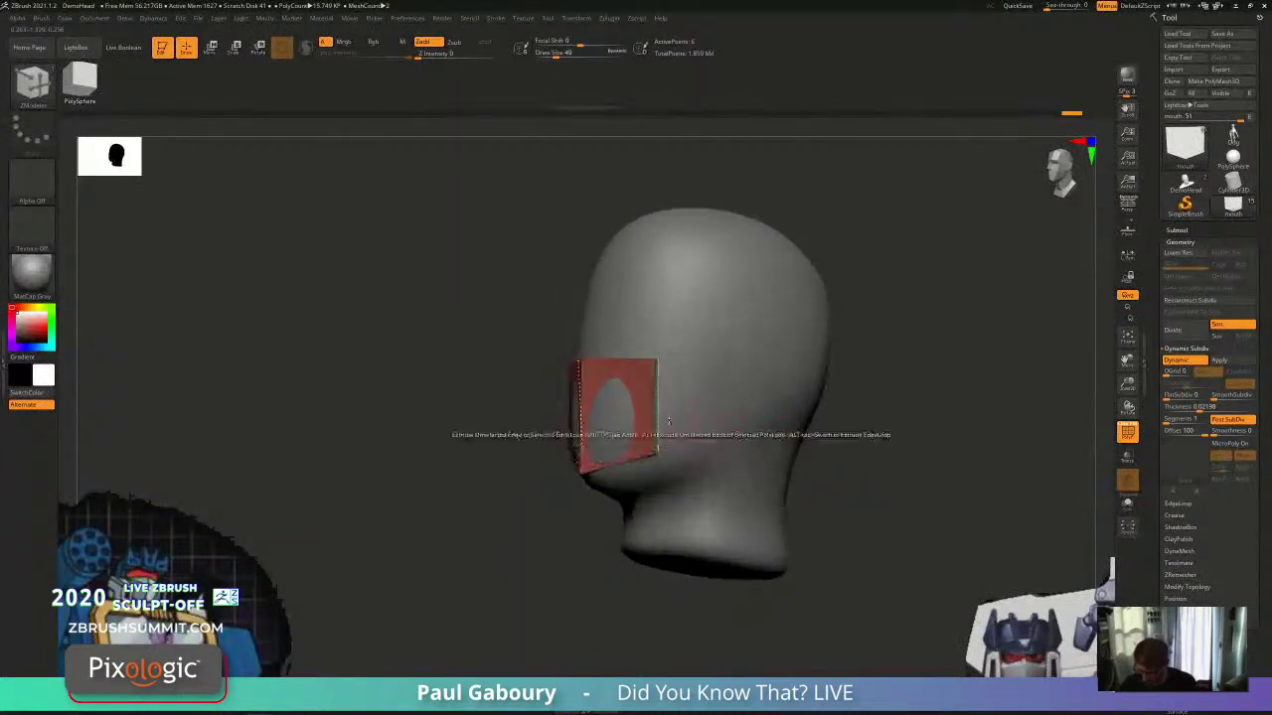
left_click_drag(656, 409, 719, 474)
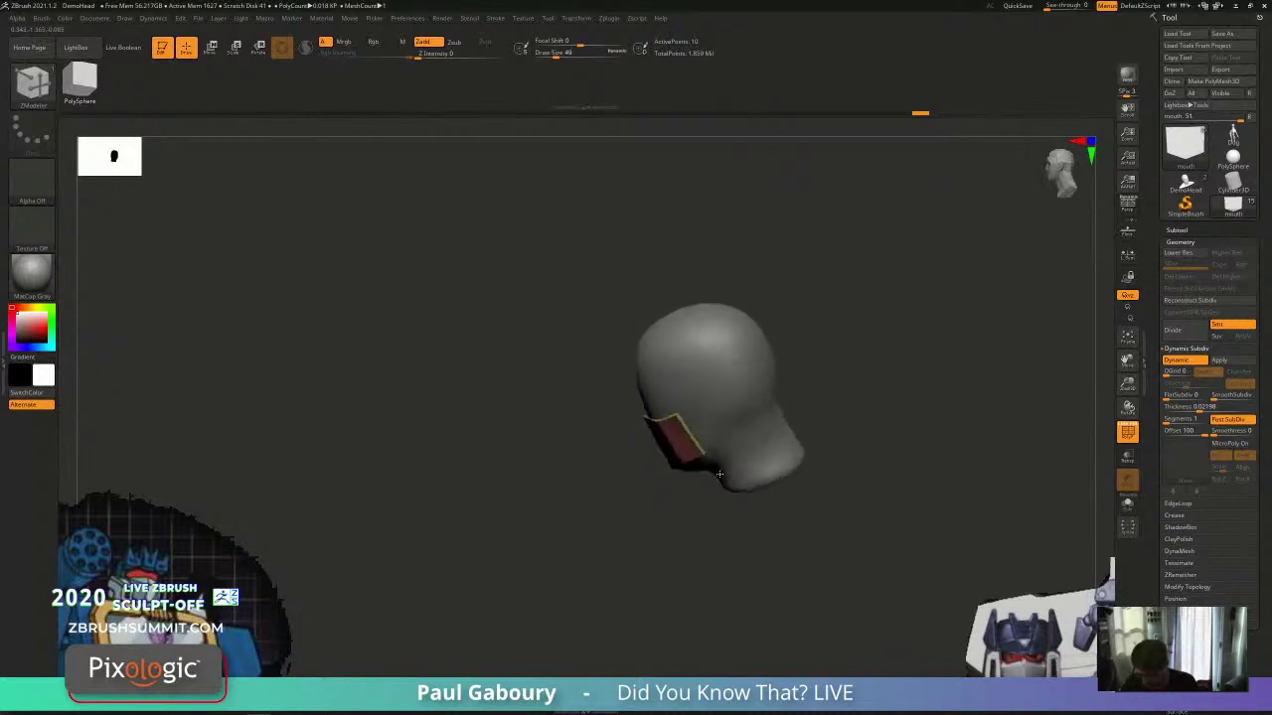
mouse_move(719, 474)
right_mouse_down()
mouse_move(753, 357)
mouse_move(789, 374)
mouse_move(759, 422)
mouse_move(768, 474)
right_mouse_up()
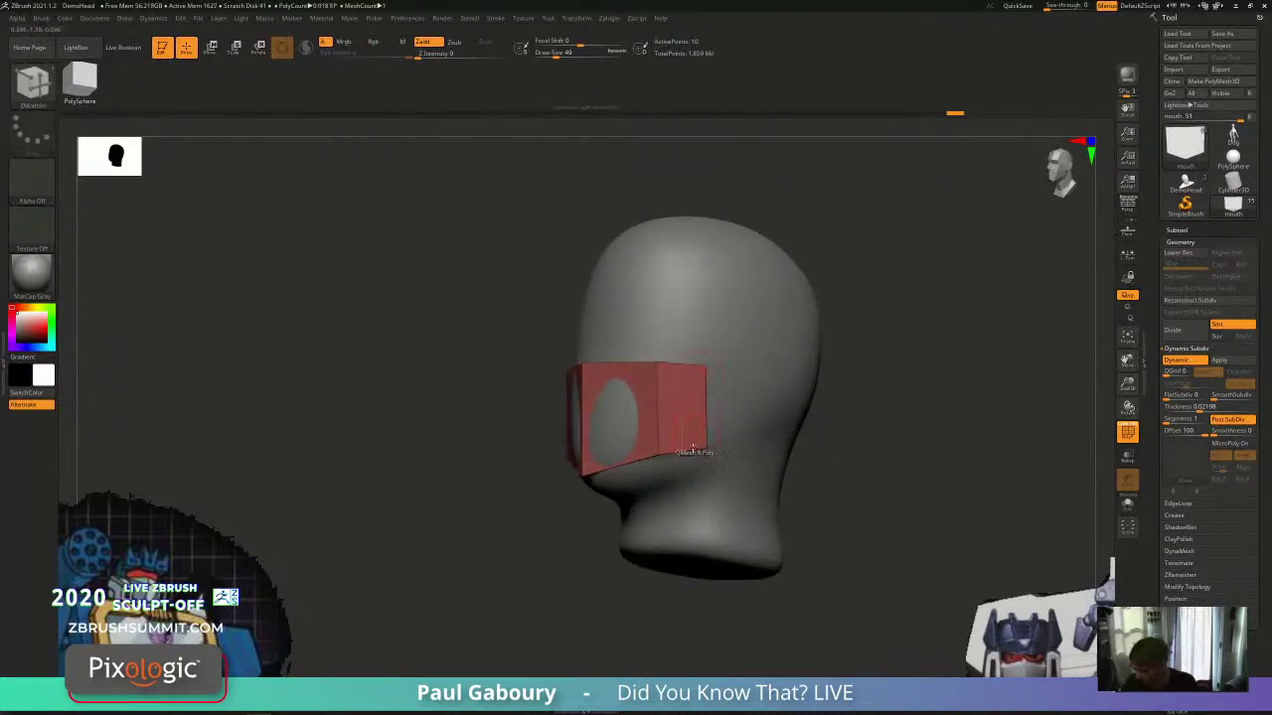
right_click_drag(727, 427, 732, 483, "alt")
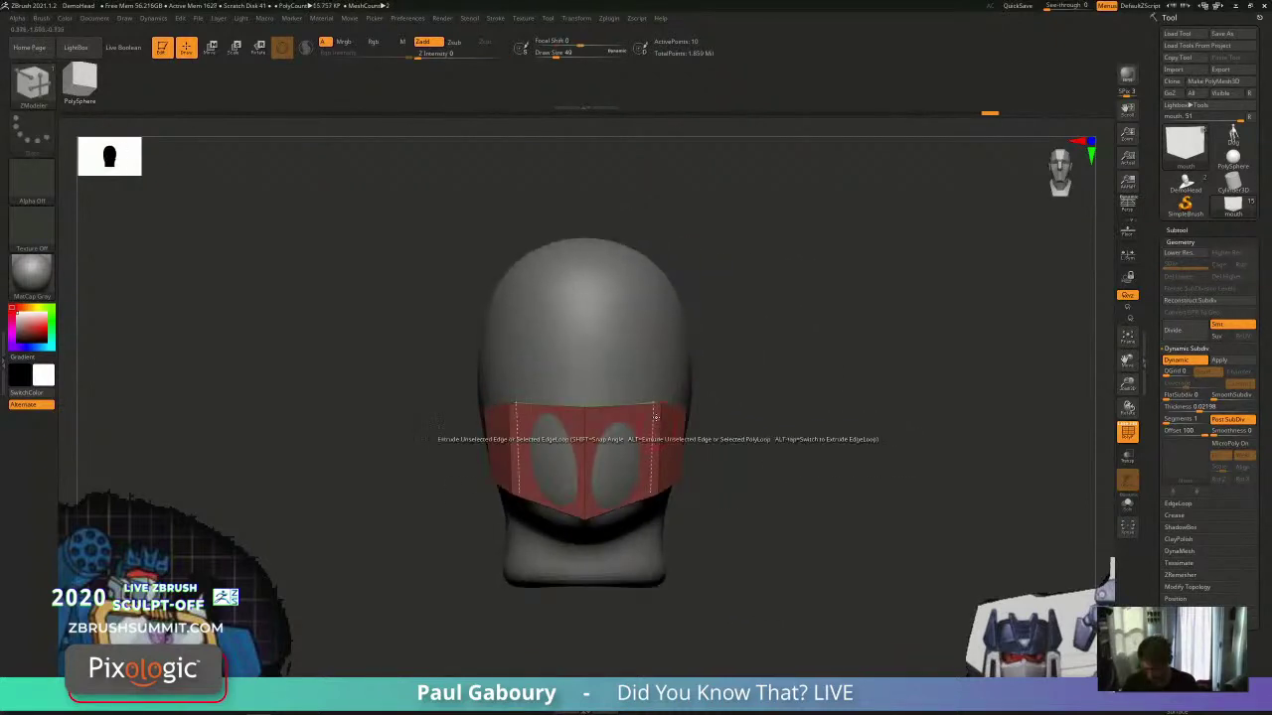
right_click_drag(656, 411, 584, 434)
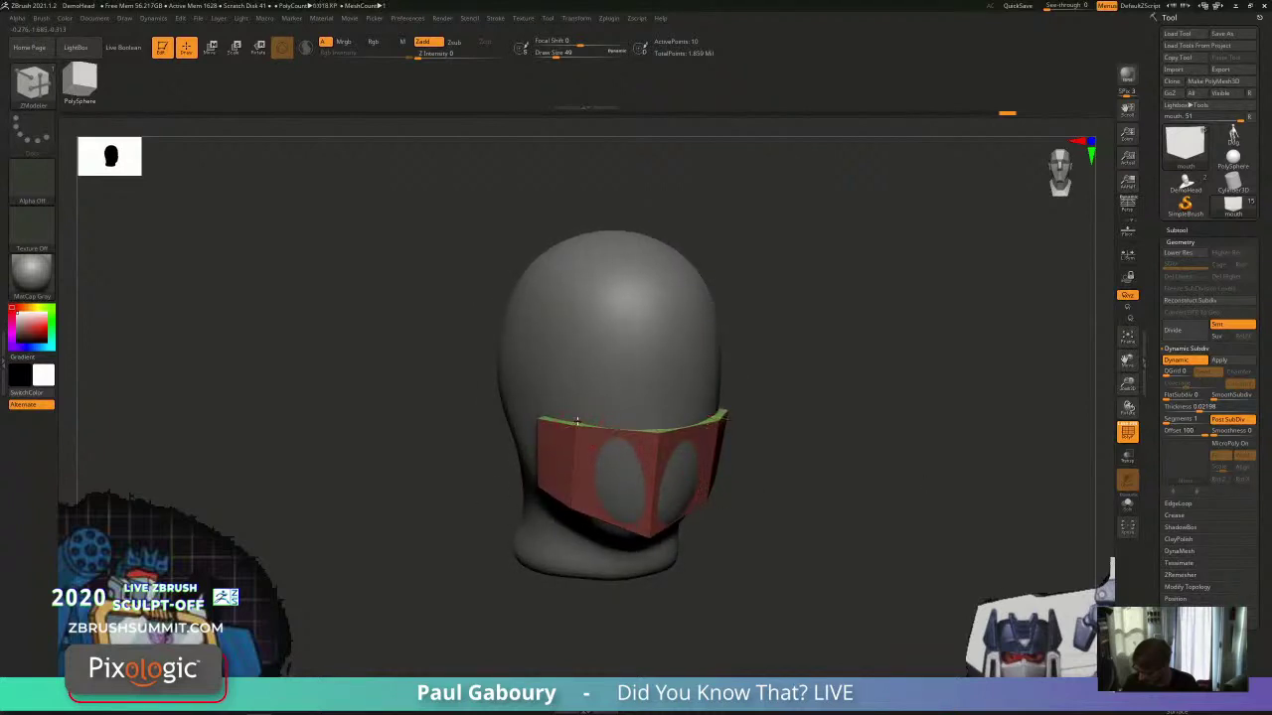
right_click_drag(584, 435, 738, 433, "shift")
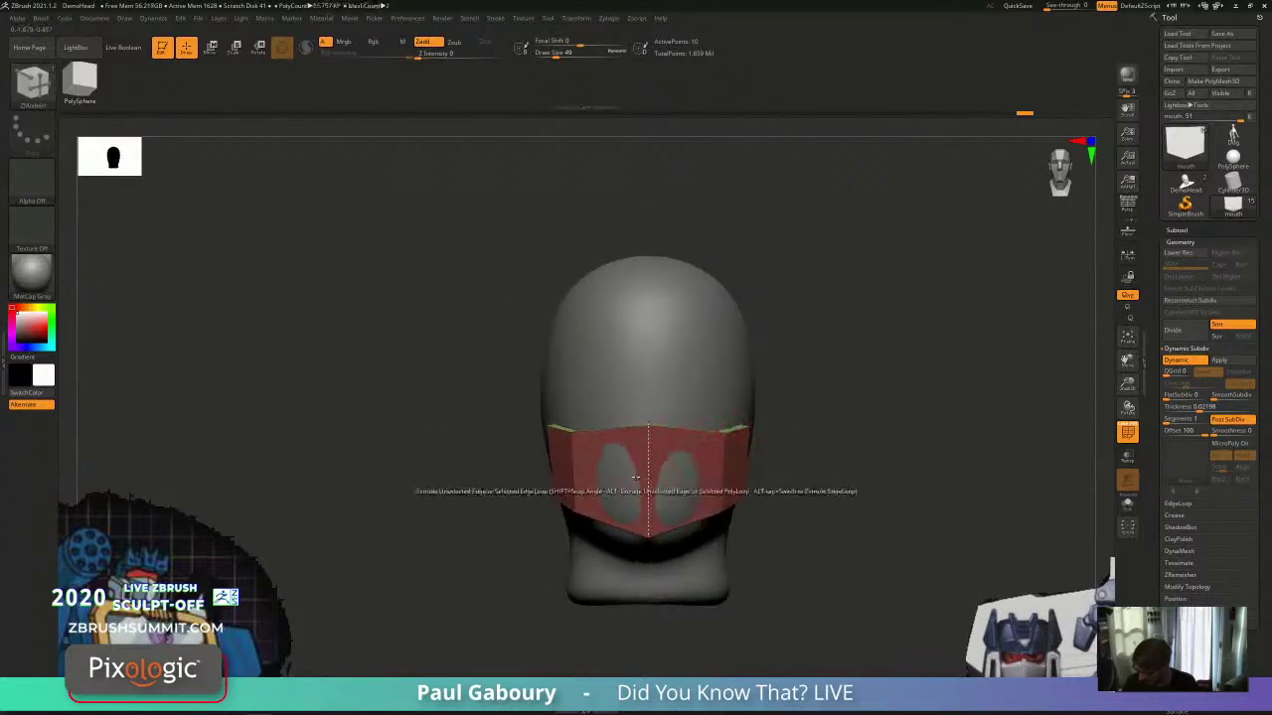
Step: Insert a horizontal edge loop across the middle of the mouth plate with ZModeler's edge Insert action
right_click_drag(780, 500, 678, 465, "alt")
right_click_drag(603, 482, 761, 509)
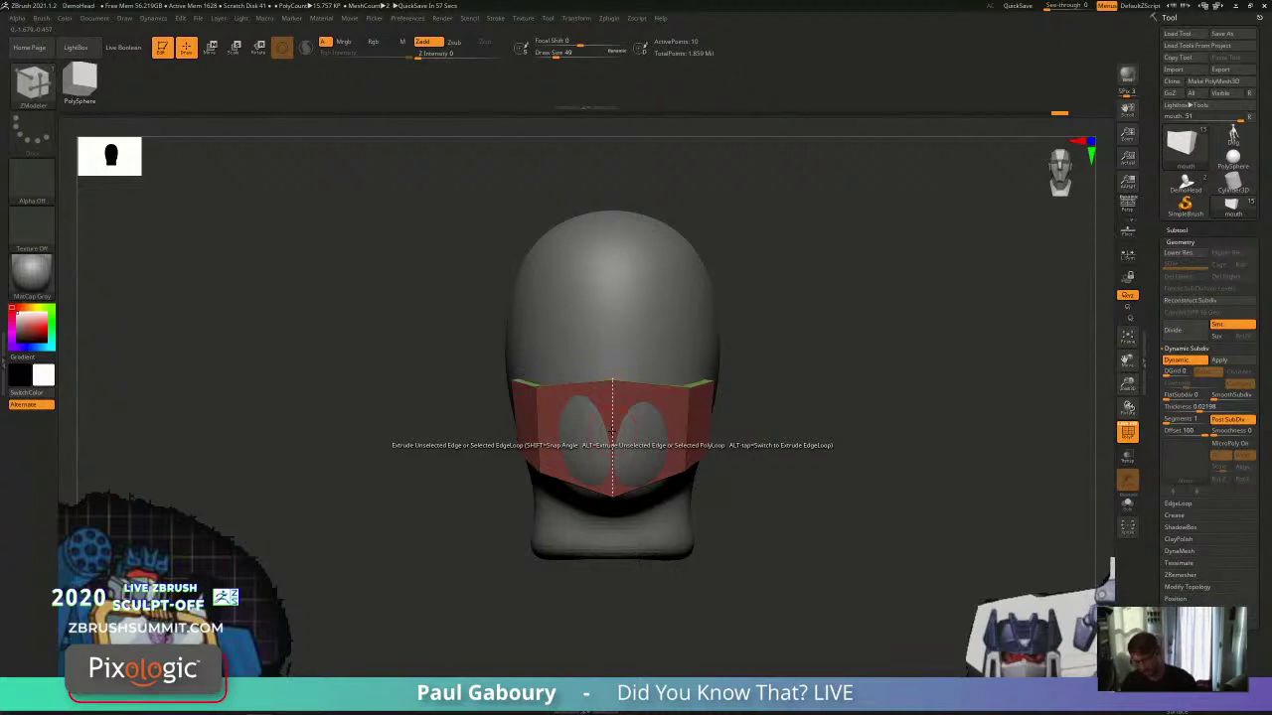
key("space")
left_click(608, 402)
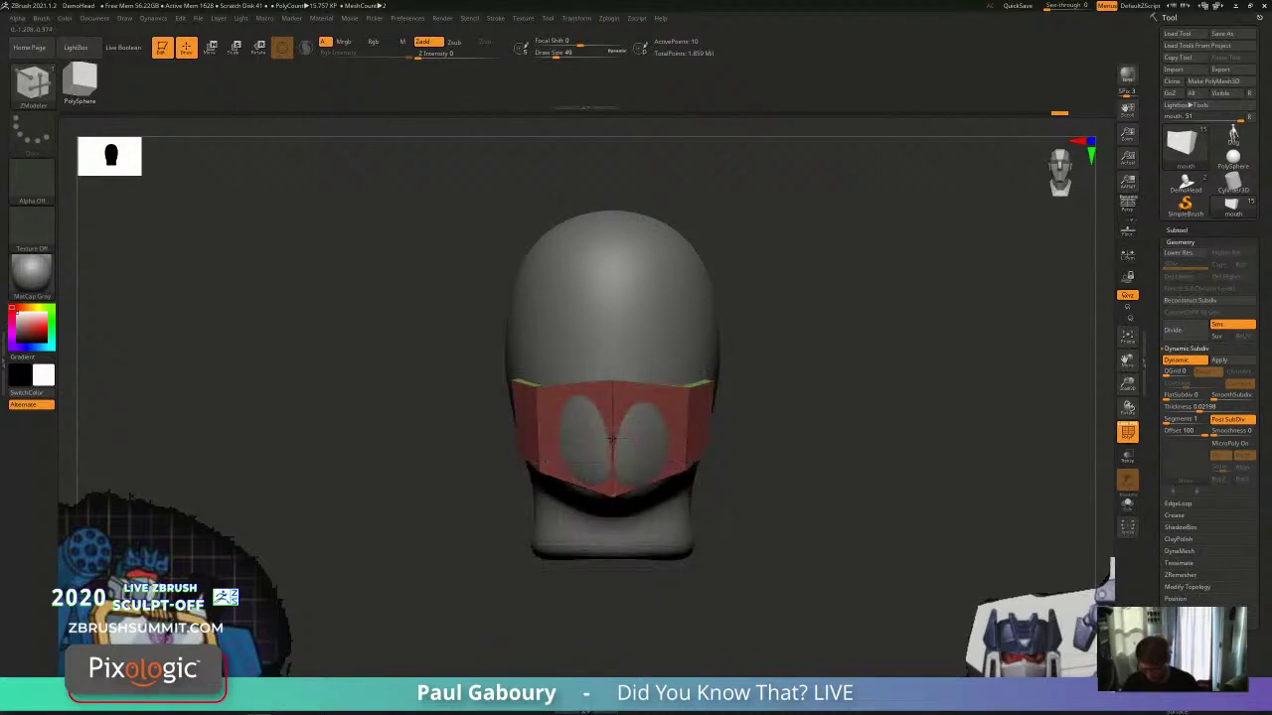
left_click(612, 439)
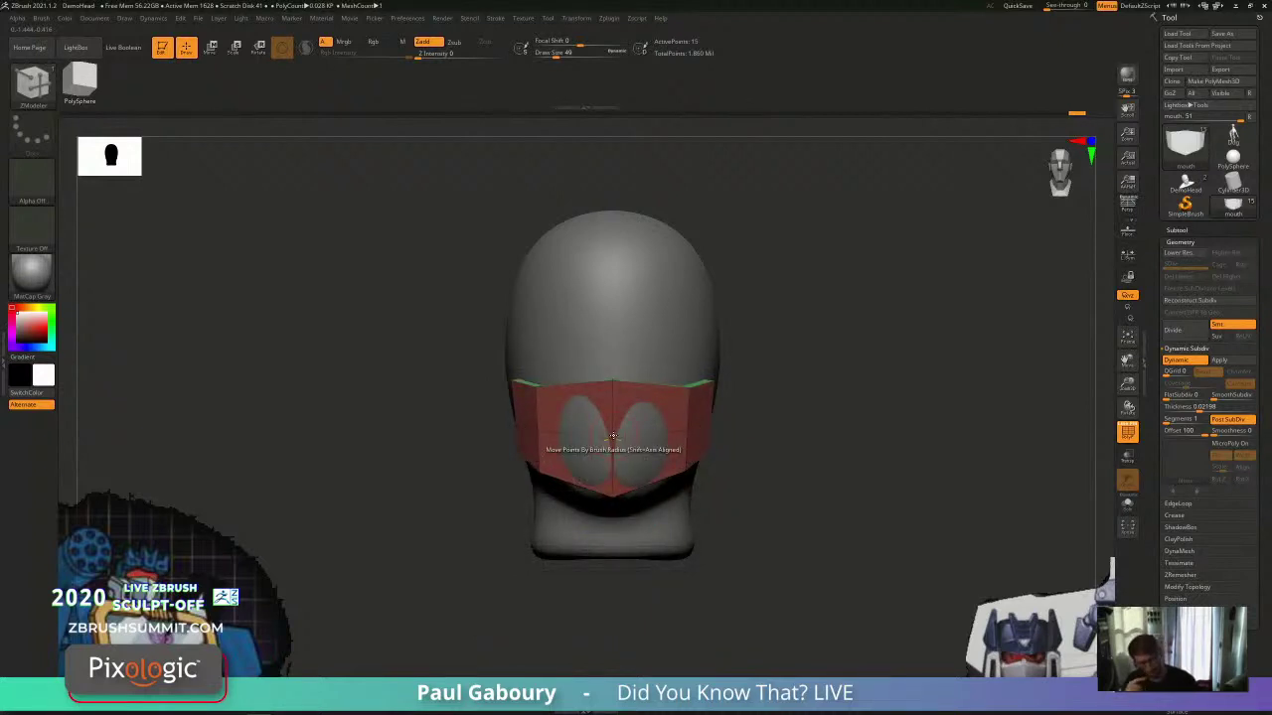
Step: Switch to the Move brush at Draw Size 62 and start reshaping the plate's new middle edge row symmetrically
key("b")
key("m")
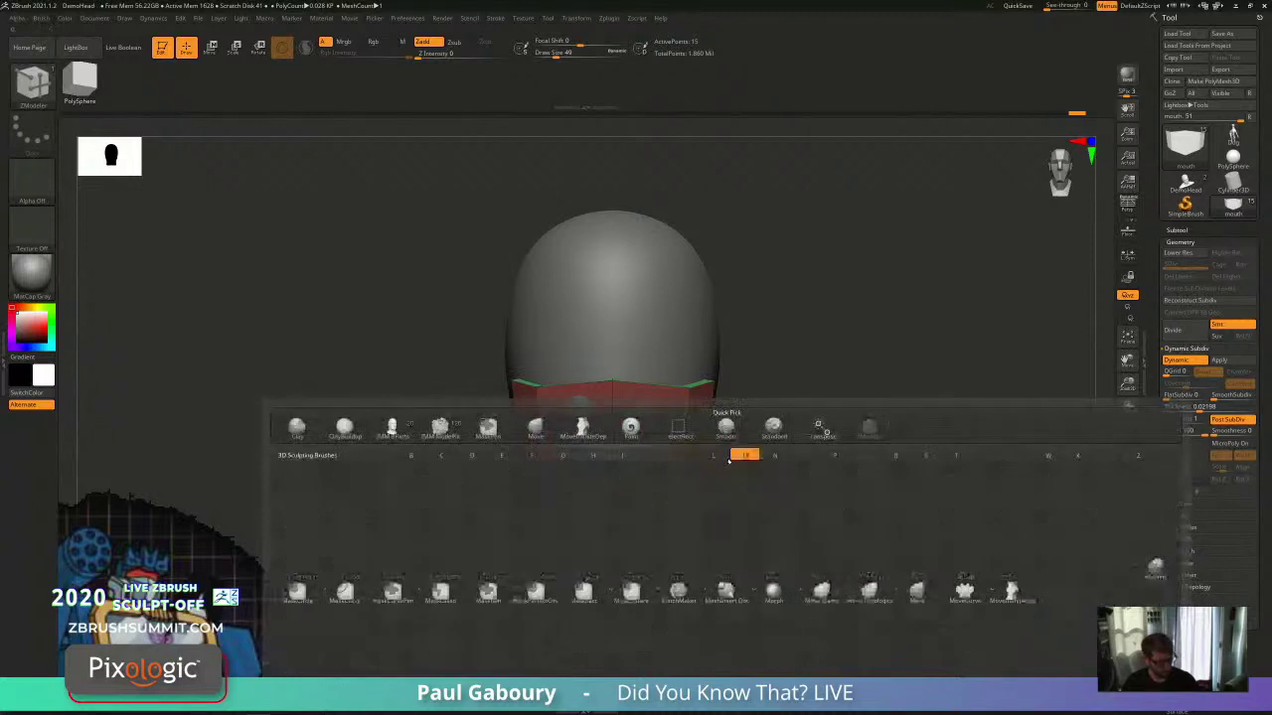
key("v")
key("s")
left_click_drag(735, 463, 739, 463)
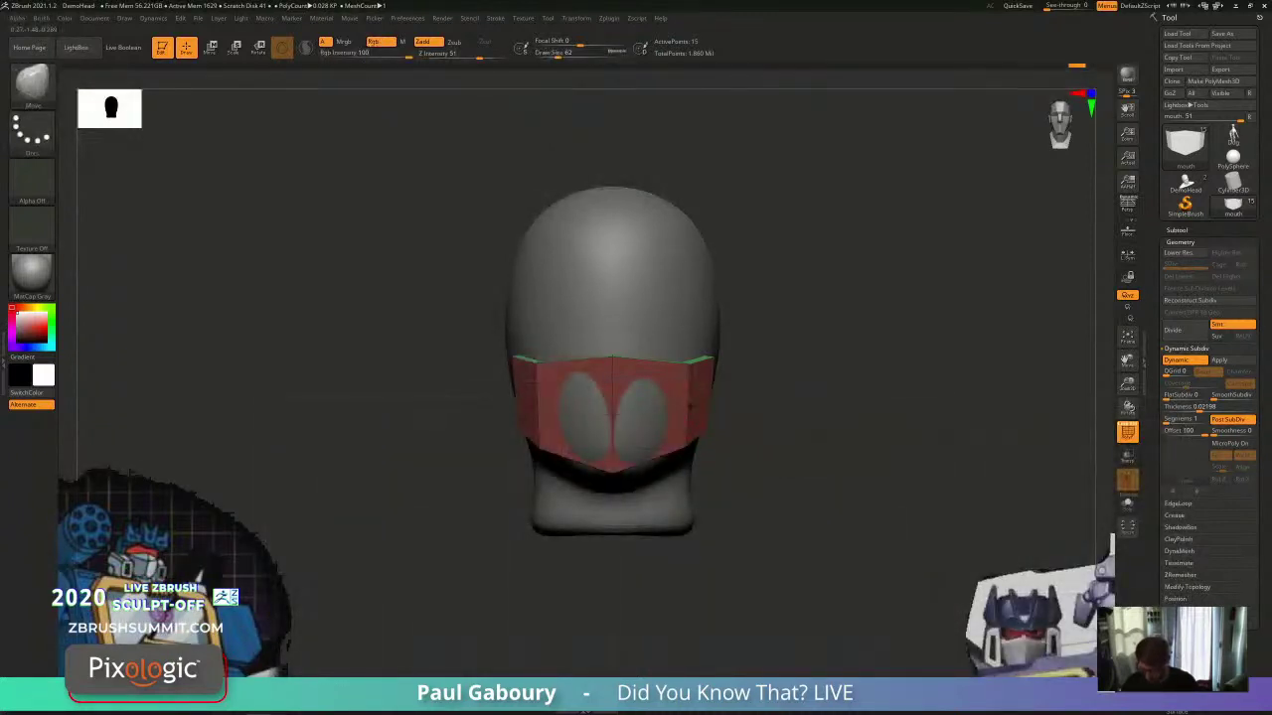
left_click_drag(614, 420, 618, 417)
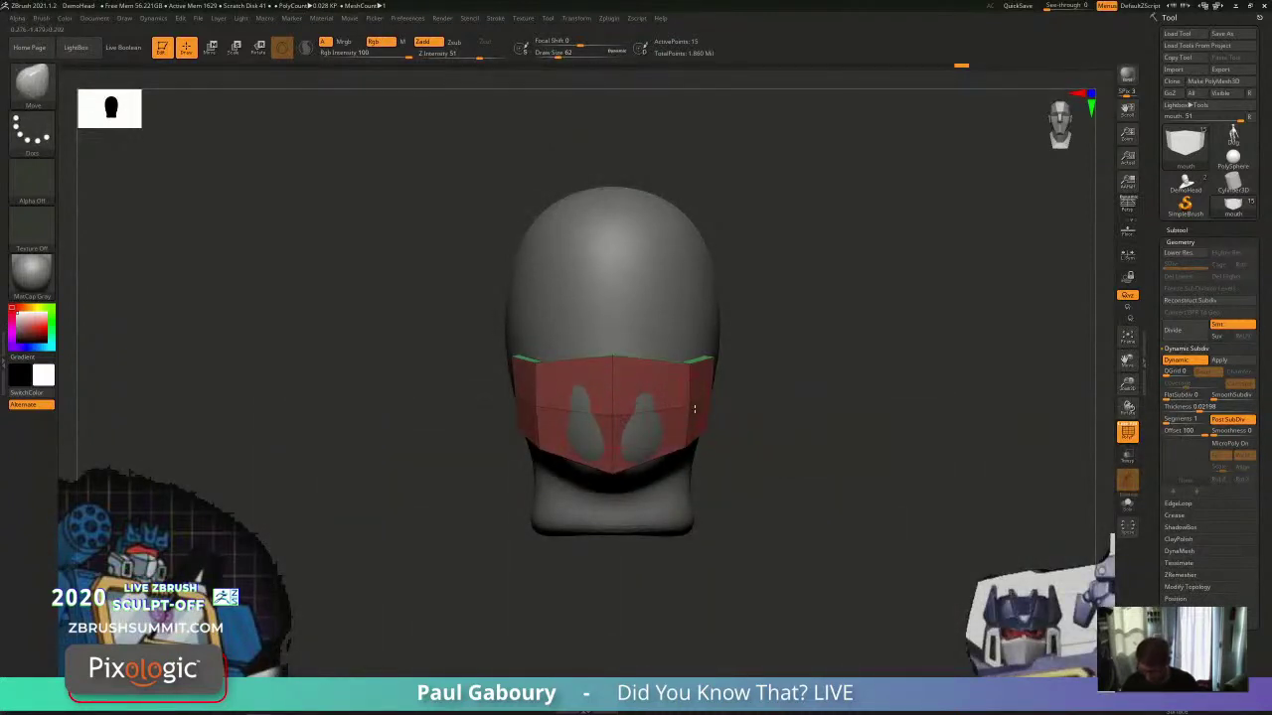
Step: Pull the centre of the middle row outward so less of the head pokes through, checking the plate from several angles
right_click_drag(694, 409, 522, 398)
right_click_drag(664, 428, 747, 389)
right_click(694, 467)
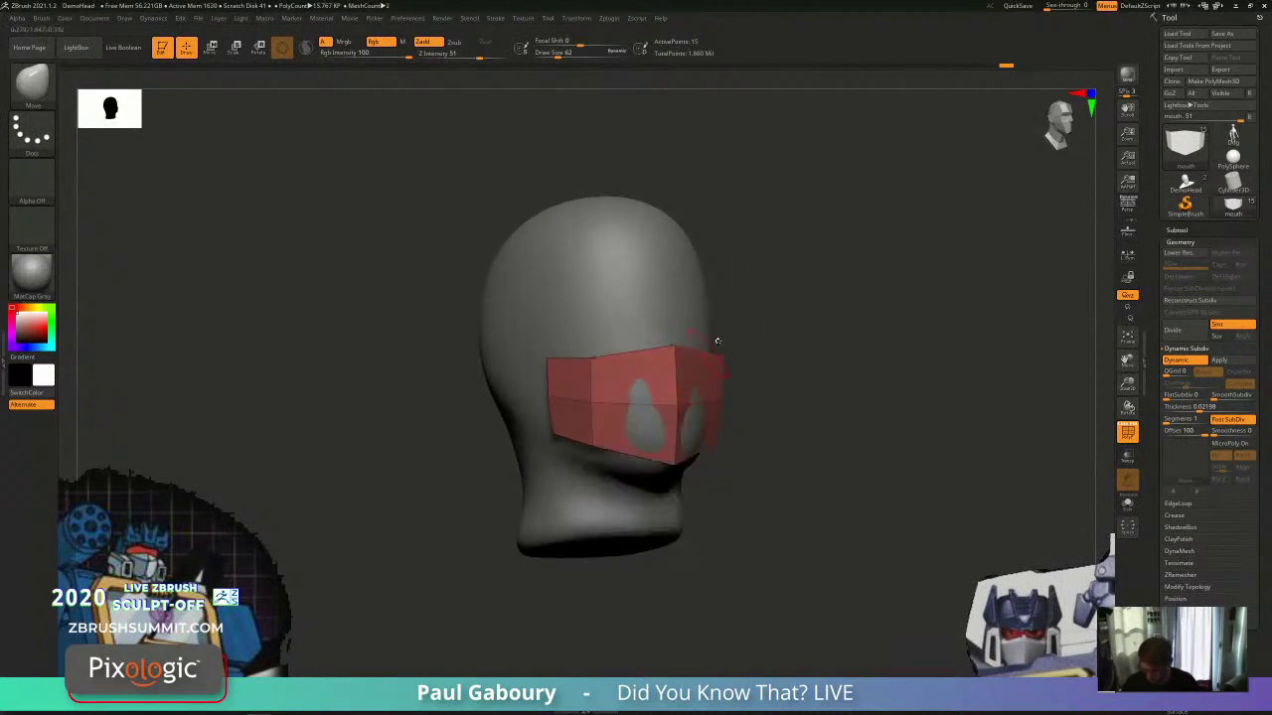
left_click_drag(678, 406, 683, 407)
right_click_drag(682, 408, 644, 465)
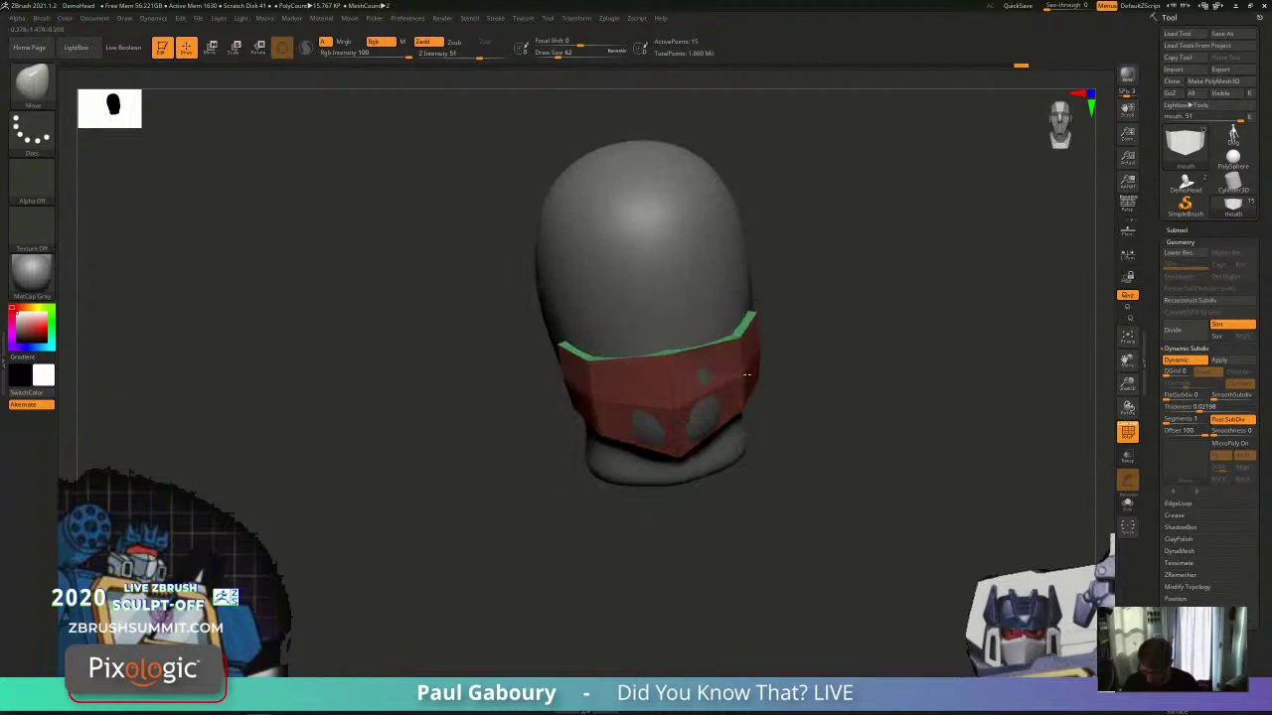
right_click_drag(747, 374, 742, 298)
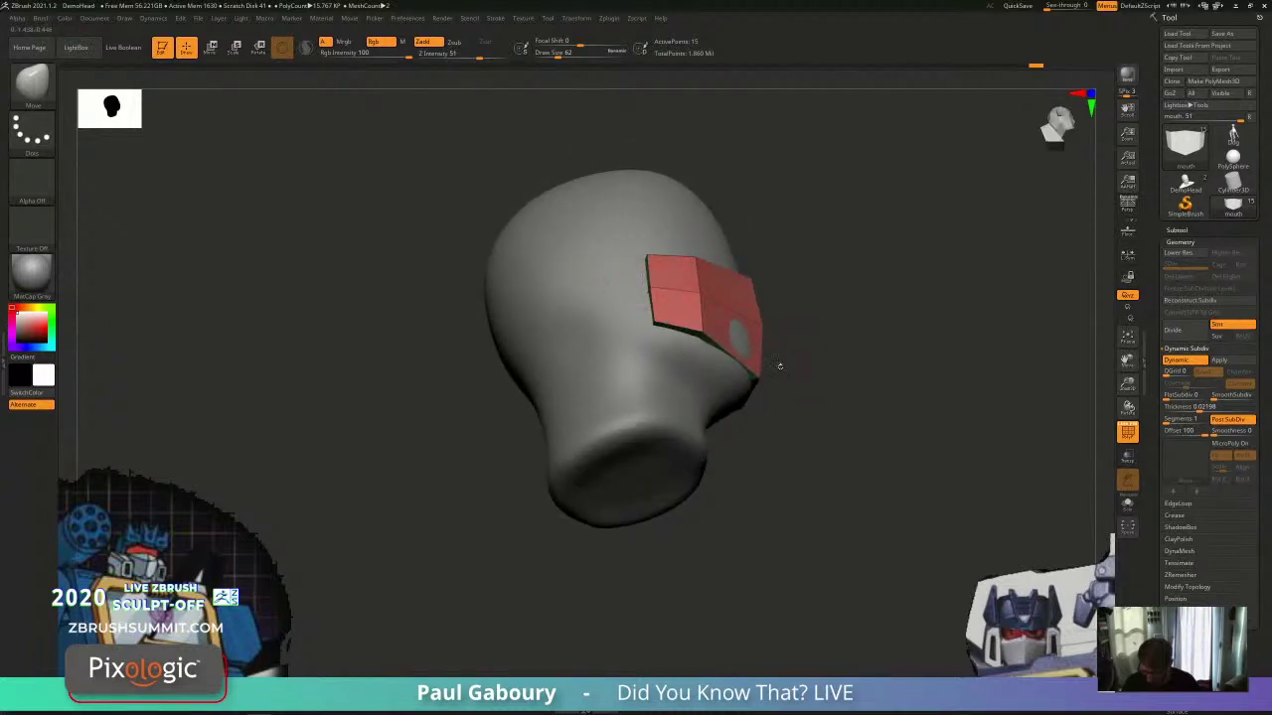
right_click_drag(778, 366, 680, 316)
right_click_drag(785, 340, 661, 352)
right_click_drag(583, 364, 597, 431)
right_click_drag(697, 444, 709, 427, "shift")
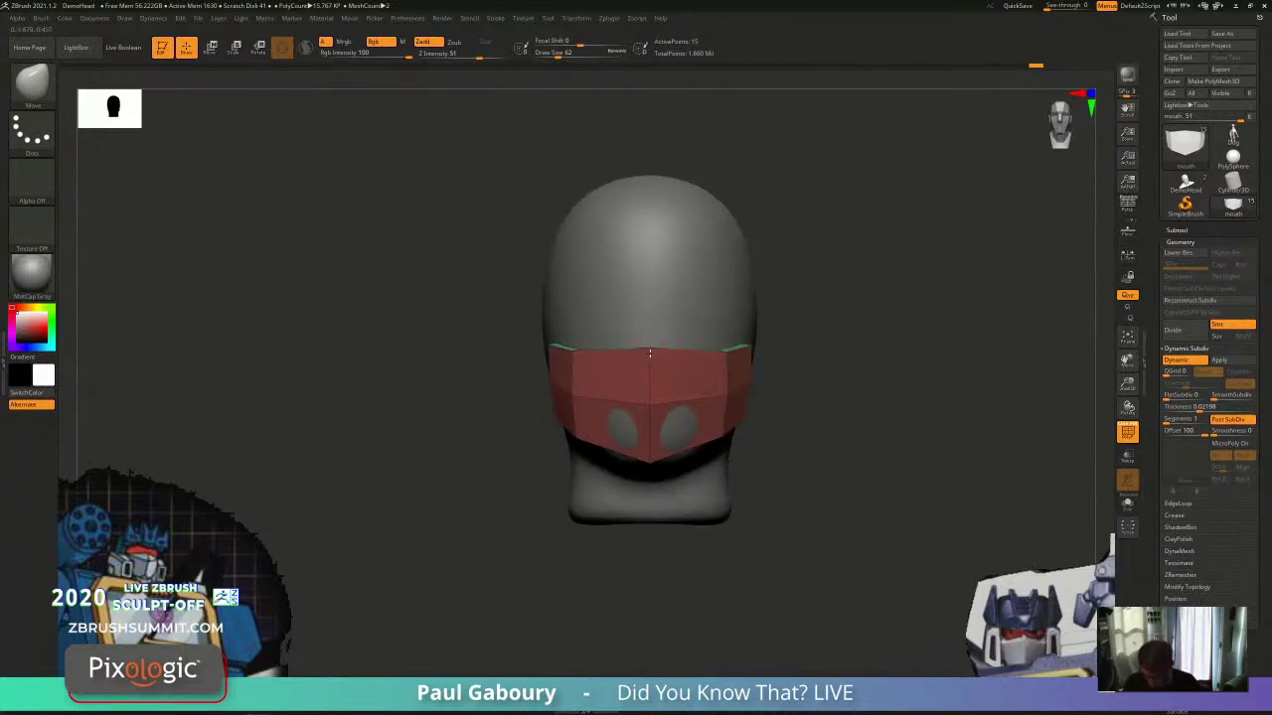
right_click_drag(652, 355, 756, 465)
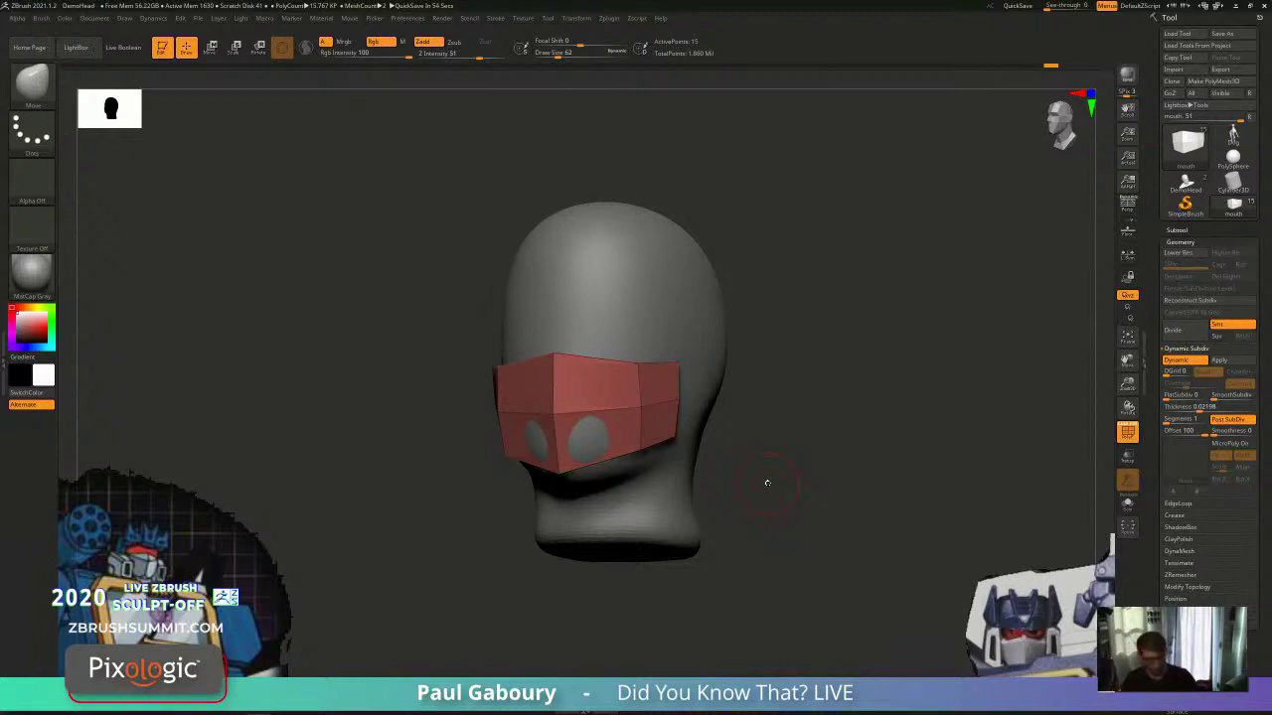
Step: Compare the plate's base mesh with the head using dynamic subdivision off, Transparency on and Ghost off, and restore the thick opaque display
key("shift+d")
left_click_drag(767, 482, 777, 358)
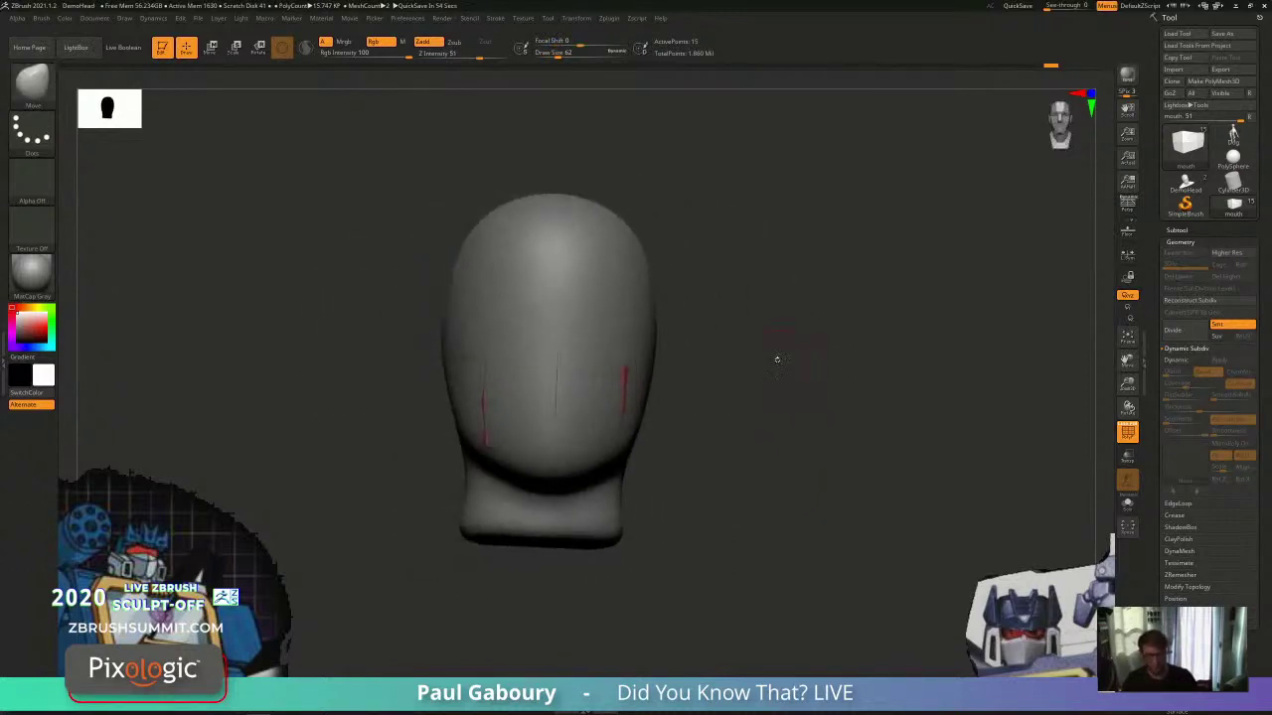
left_click(1127, 456)
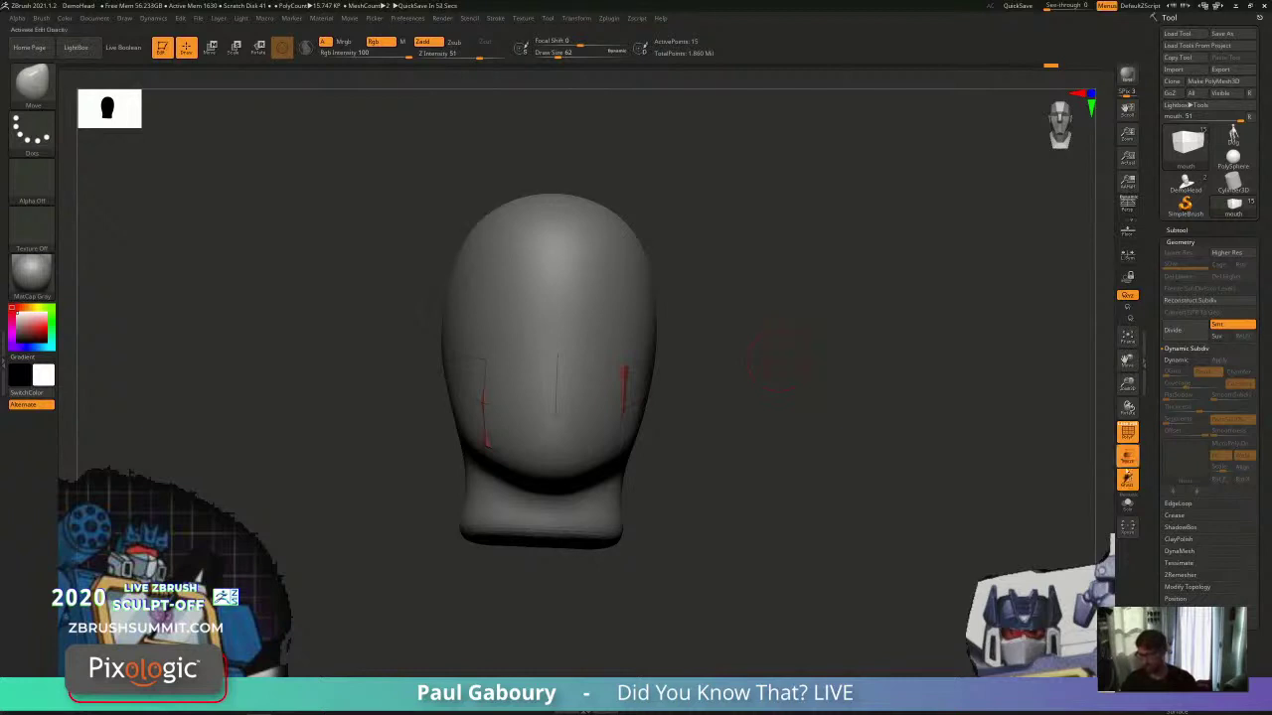
left_click(1127, 479)
left_click_drag(816, 496, 800, 460)
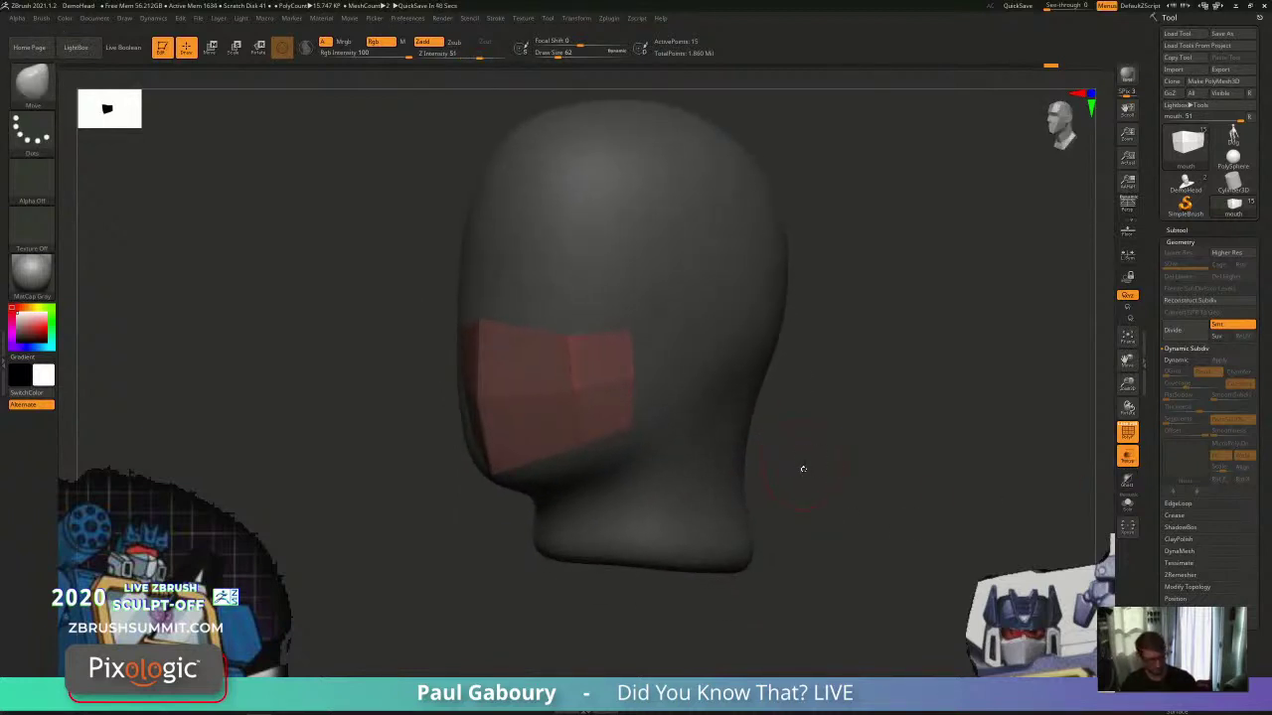
key("d")
left_click(713, 222)
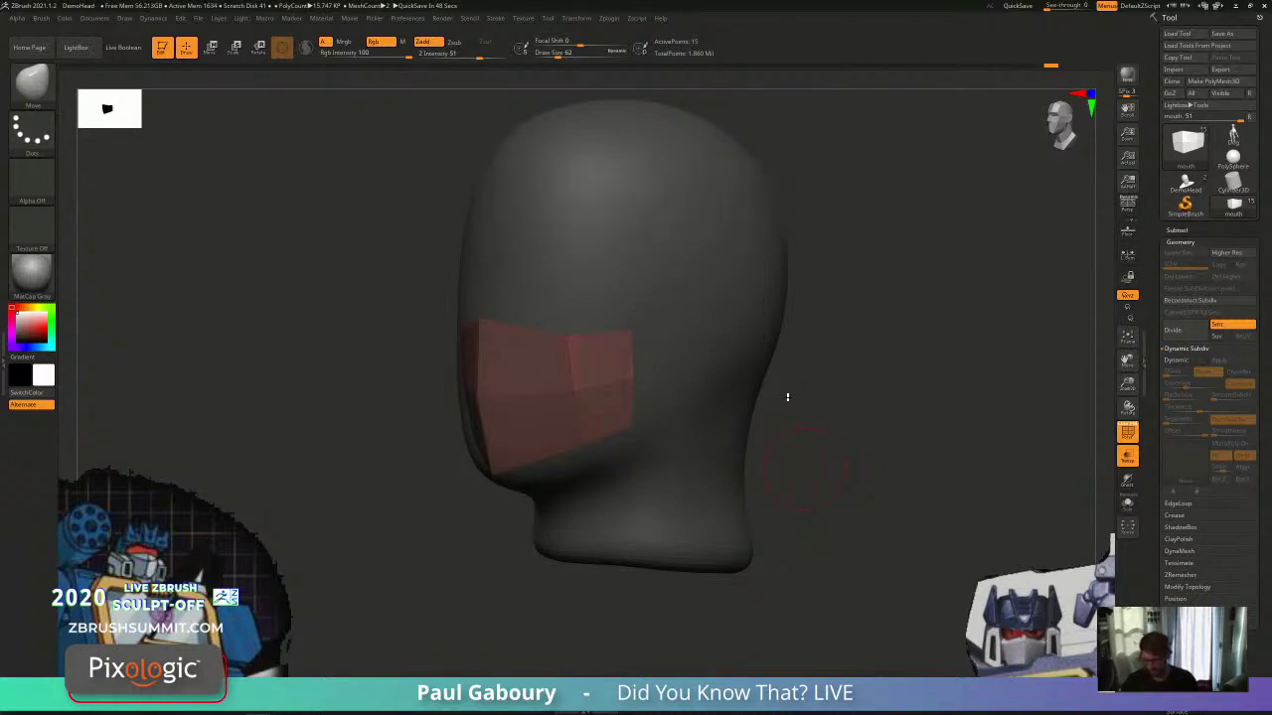
left_click(1126, 455)
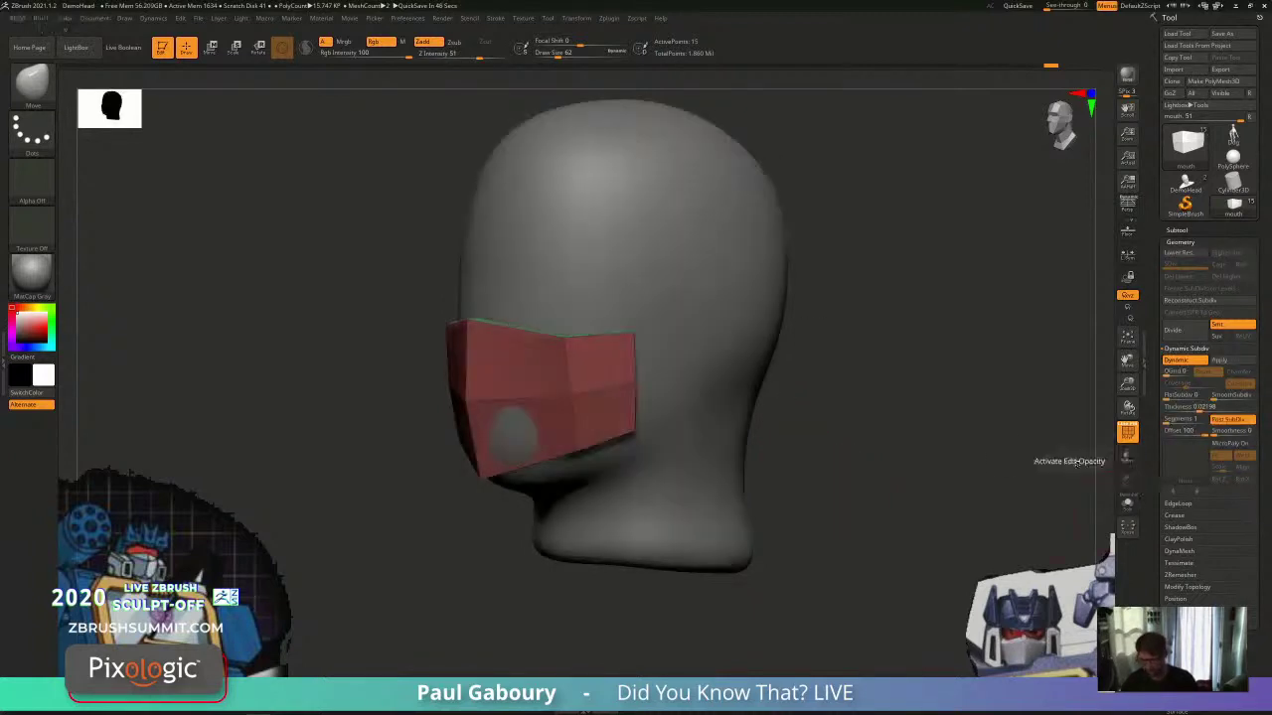
left_click_drag(795, 470, 820, 438)
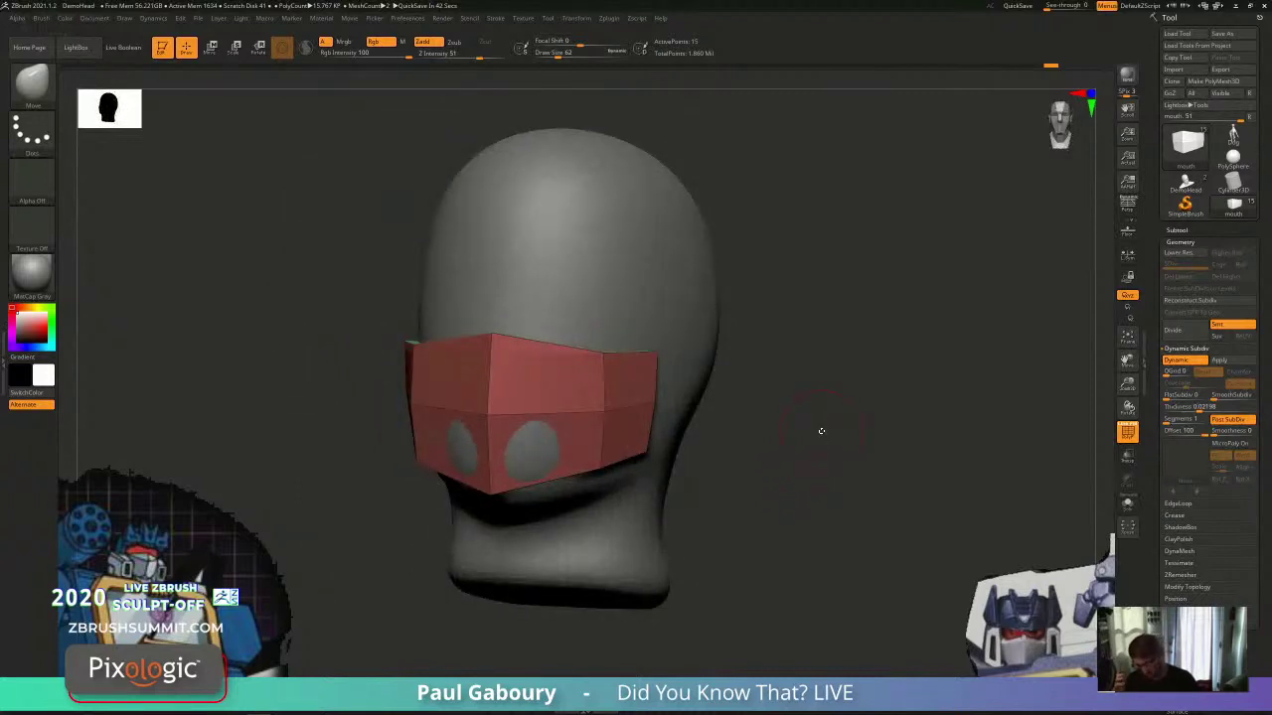
Step: Show the geometry's crease settings, reduce the brush to Draw Size 16 and check the plate's cheek ends up close
left_click(1175, 516)
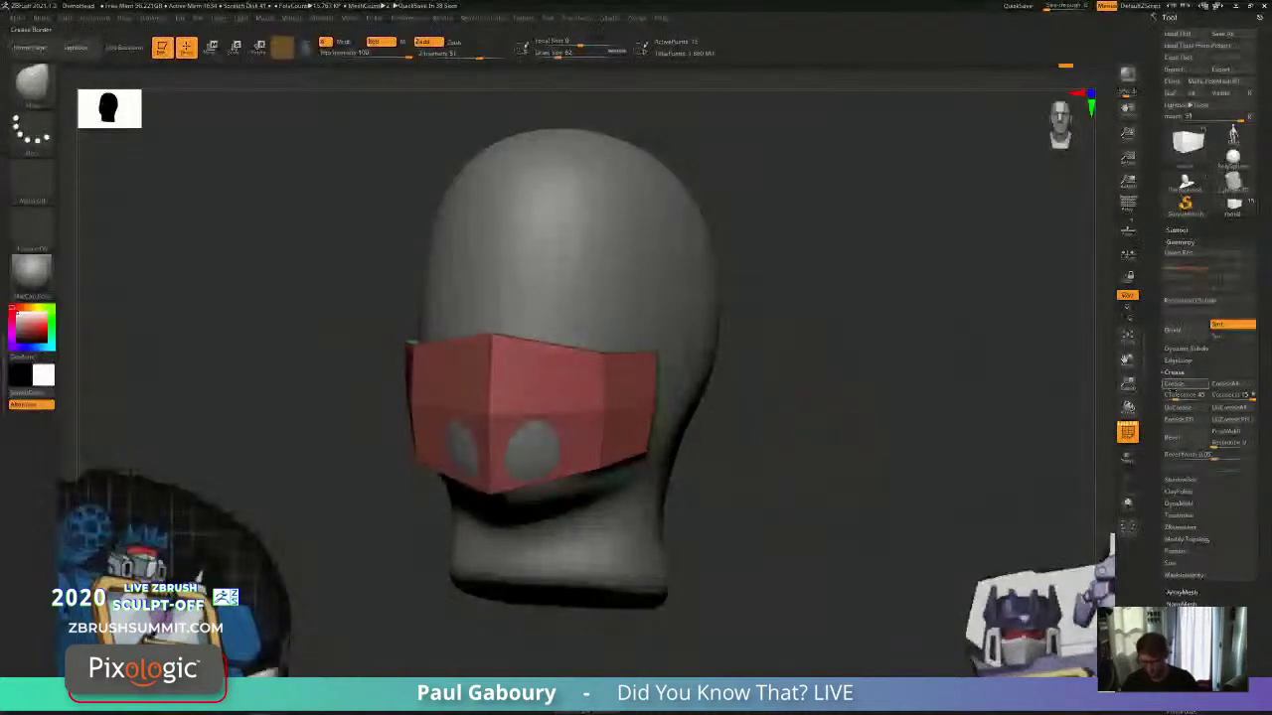
left_click_drag(793, 469, 789, 534)
right_click_drag(650, 400, 613, 365, "ctrl")
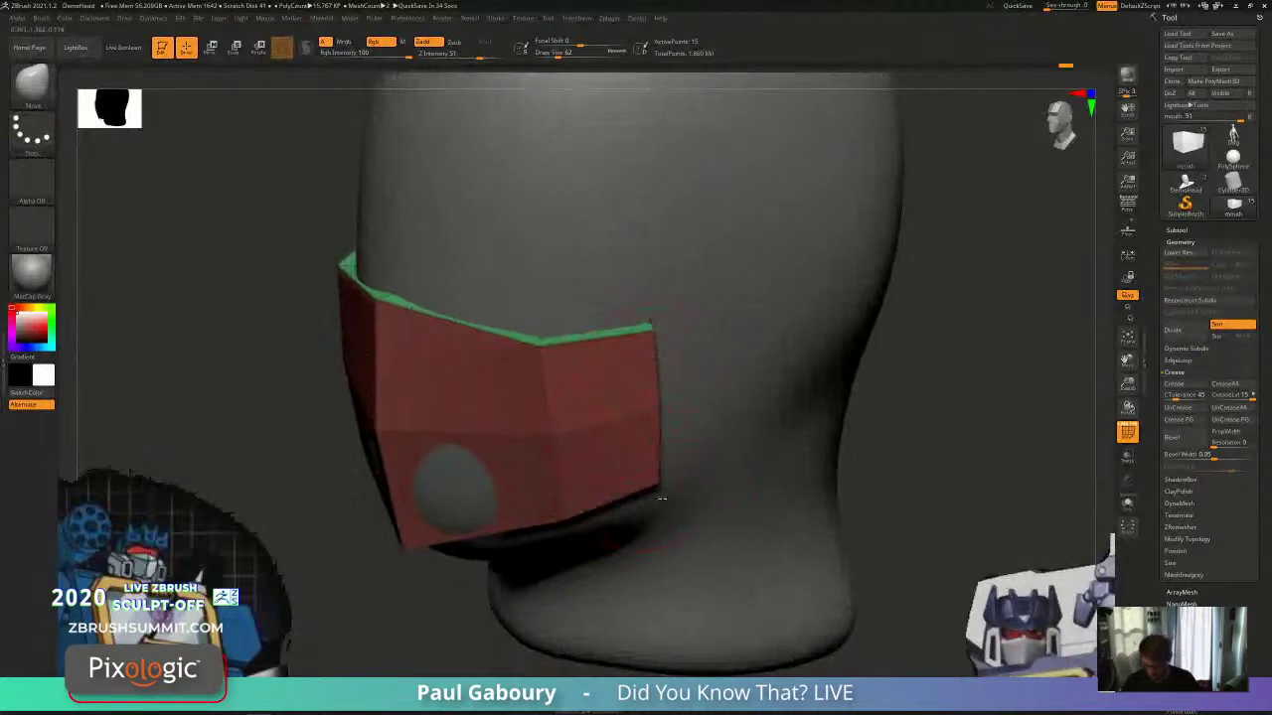
right_click_drag(660, 498, 807, 494)
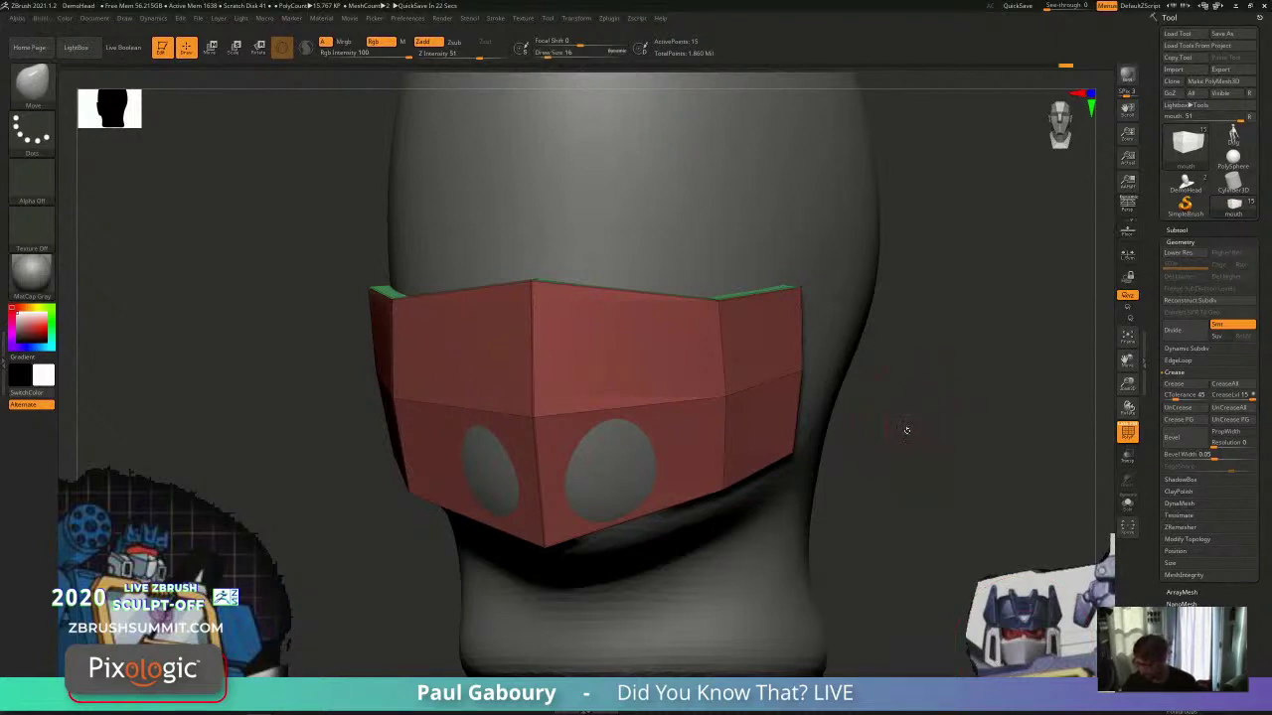
left_click_drag(908, 430, 857, 404, "alt")
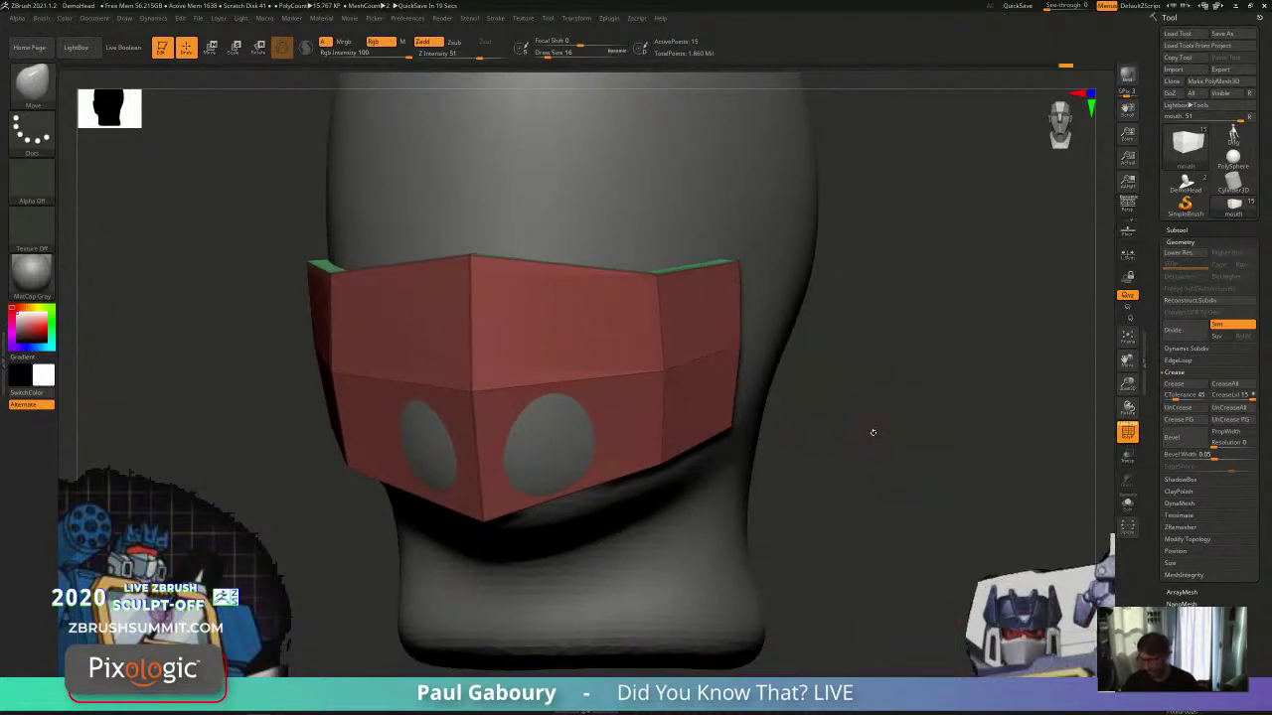
Step: Set the mouth plate's dynamic SmoothSubdiv to 4 and hide the polyframe to view the smoothed surface
left_click(1186, 349)
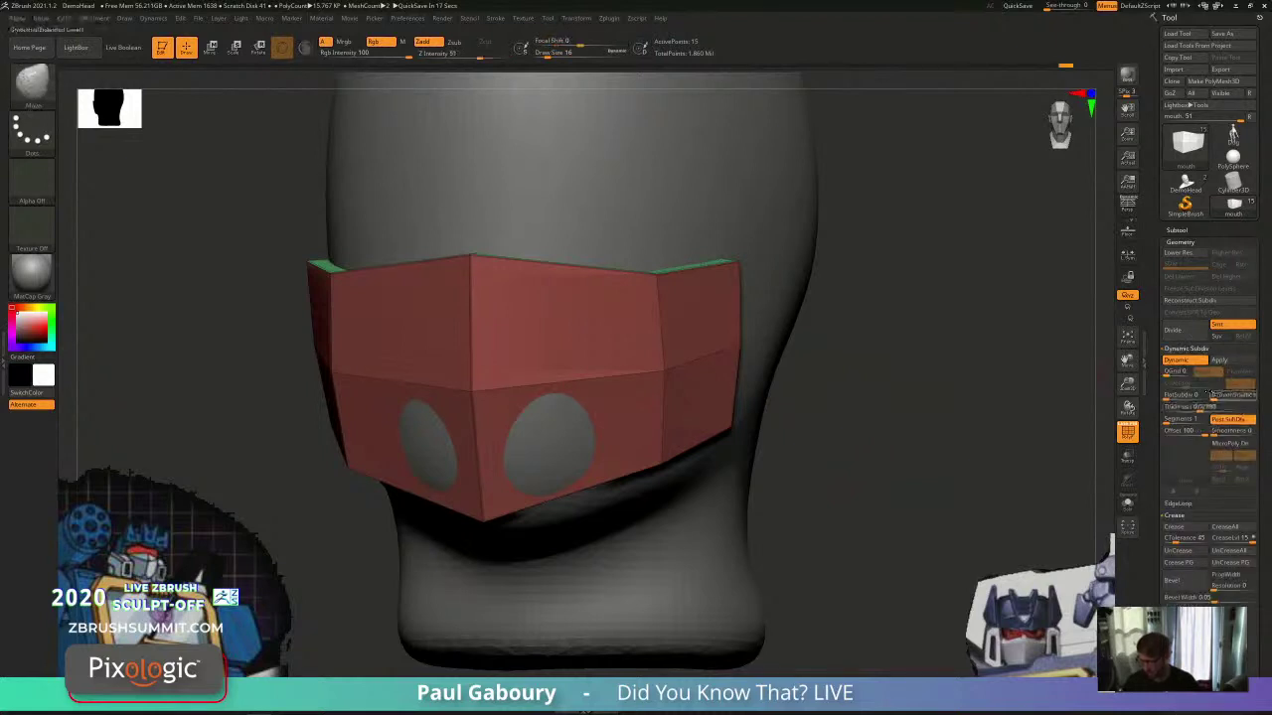
left_click(1214, 395)
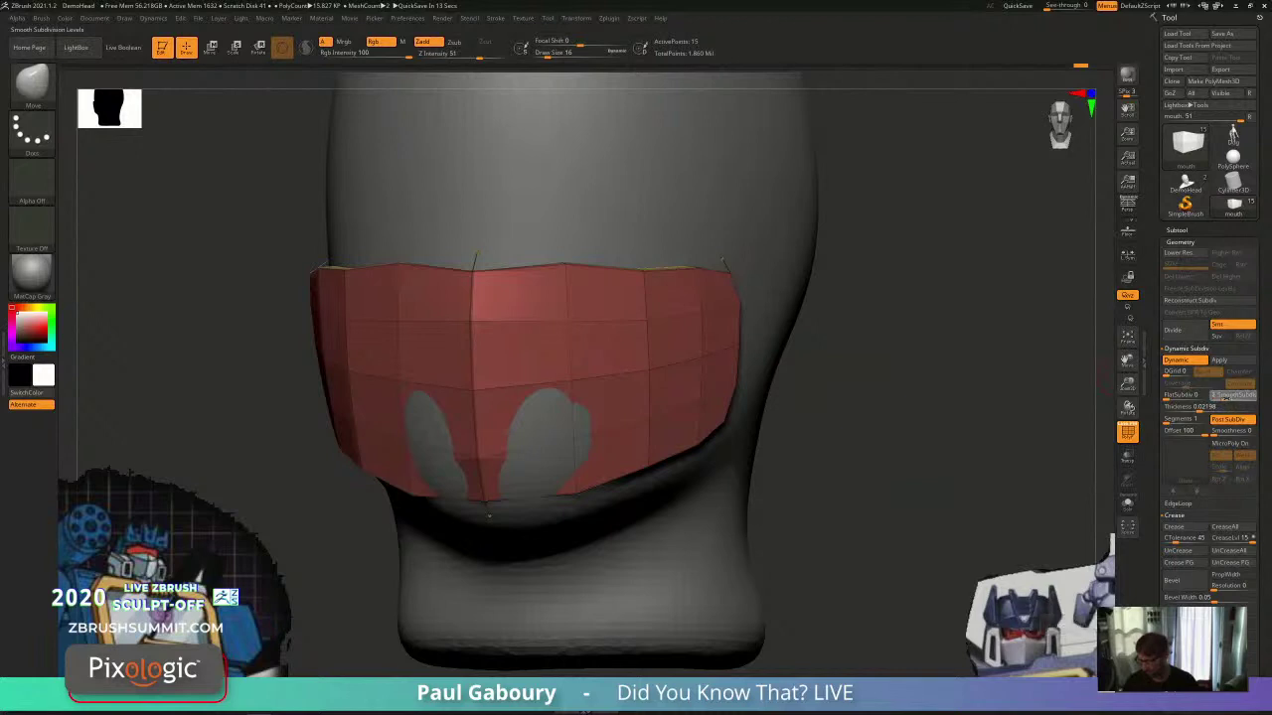
left_click(1216, 396)
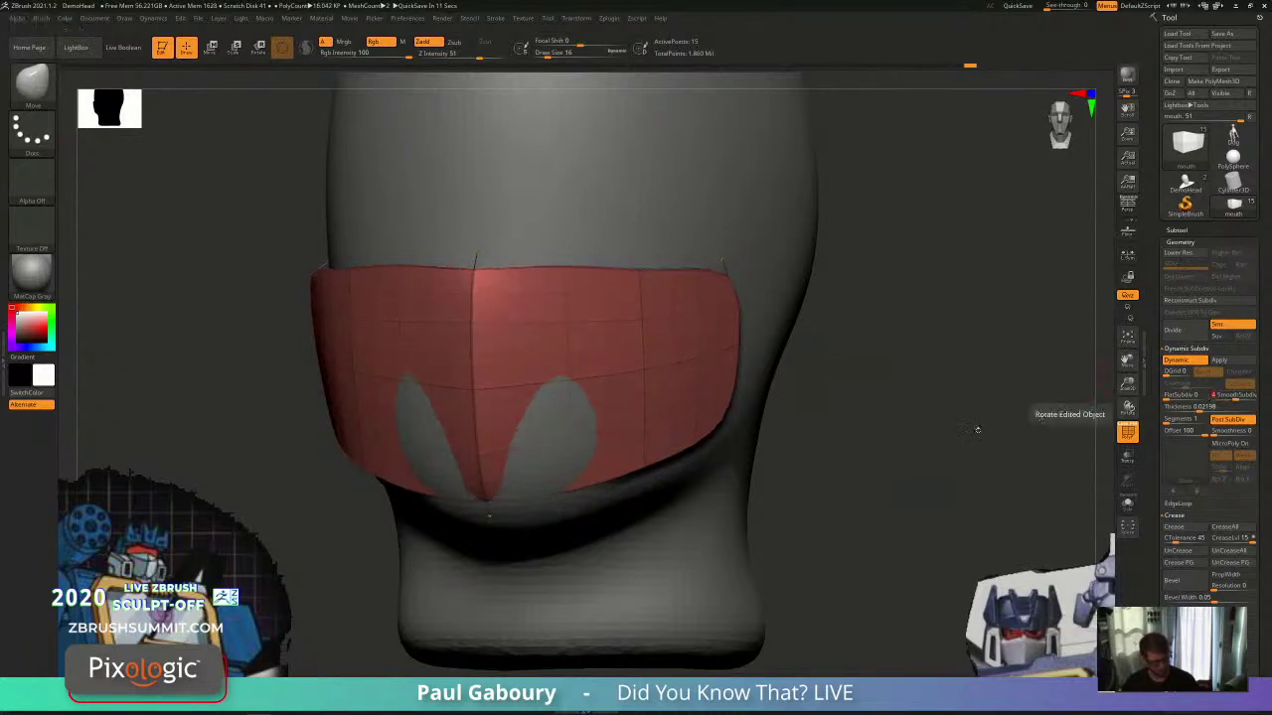
key("shift+f")
mouse_move(817, 461)
right_mouse_down("ctrl")
mouse_move(766, 445)
mouse_move(809, 431)
mouse_move(744, 468)
mouse_move(772, 451)
mouse_move(766, 471)
right_mouse_up("ctrl")
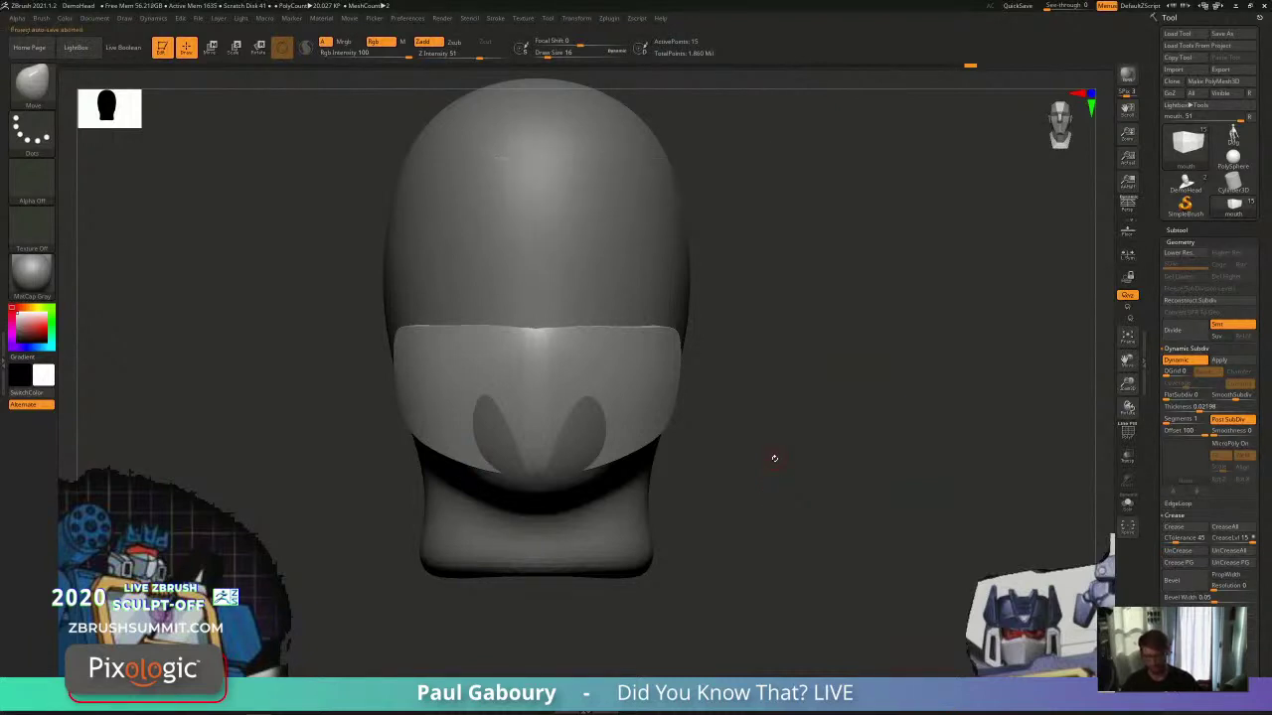
right_click_drag(716, 525, 699, 517)
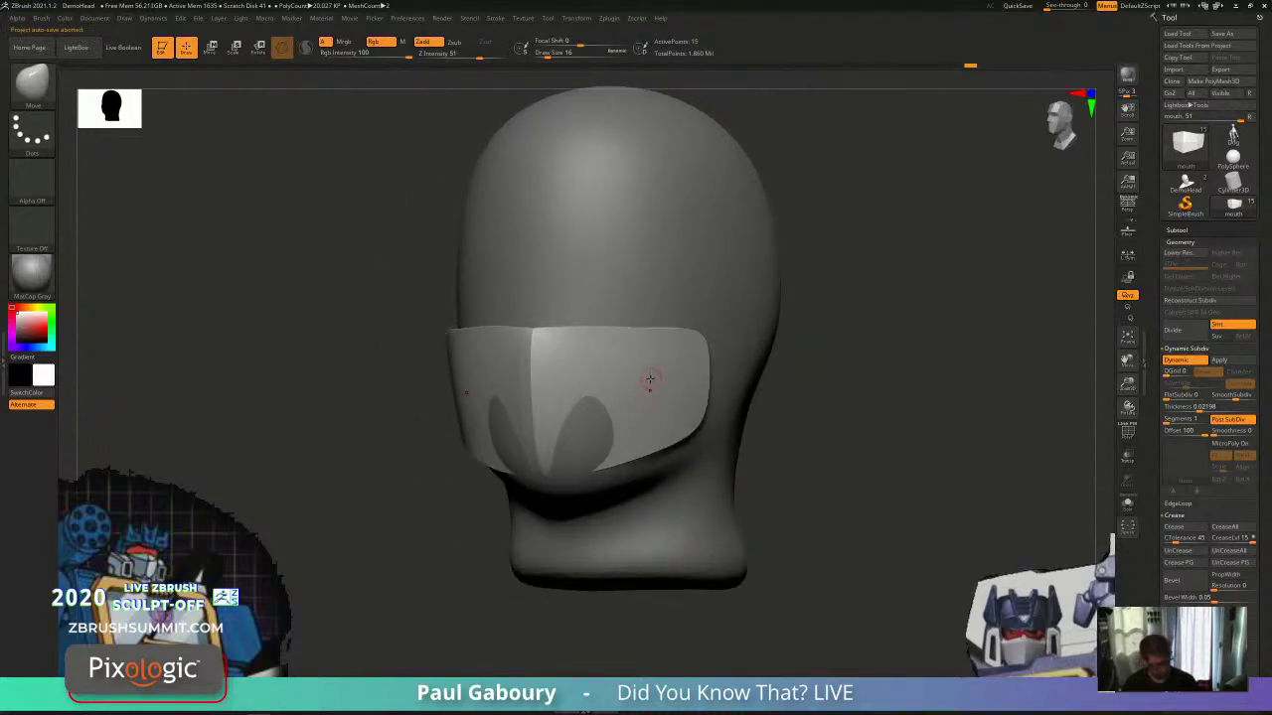
Step: Set ZModeler's edge action to Crease with the EdgeLoop Complete target and crease the vertical cheek edge loops symmetrically
key("b")
key("z")
key("m")
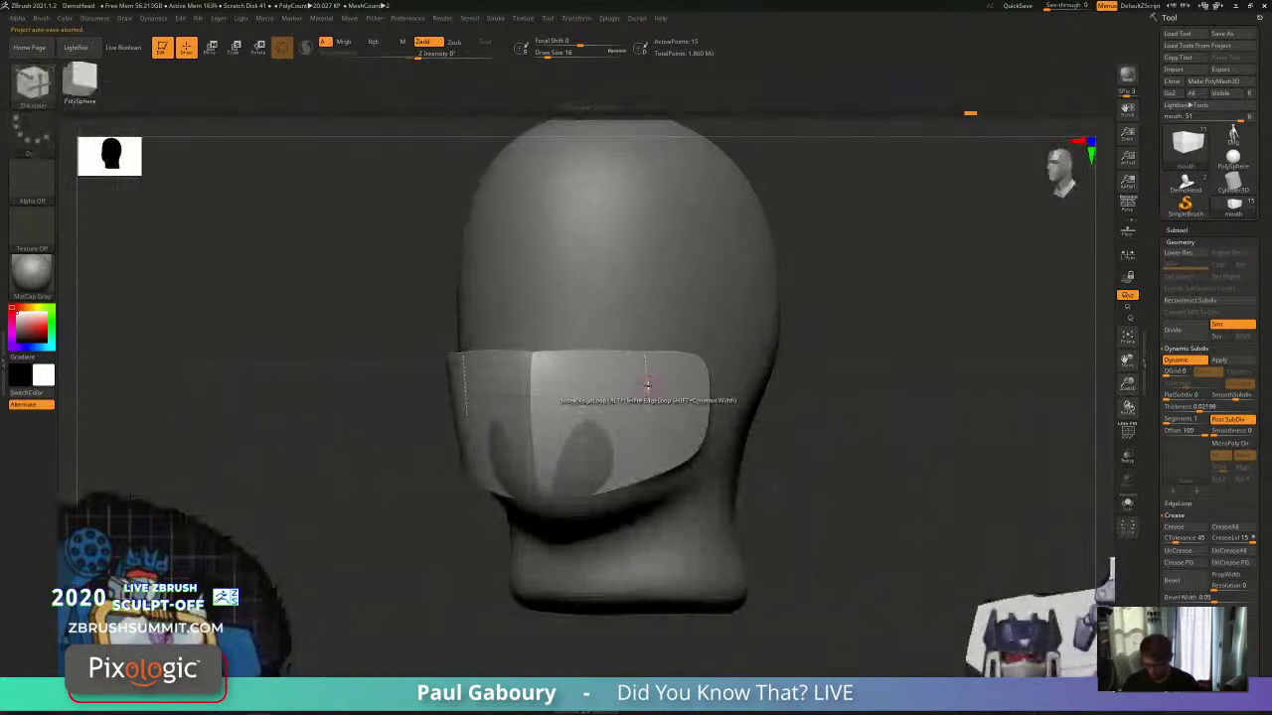
key("space")
left_click(557, 450)
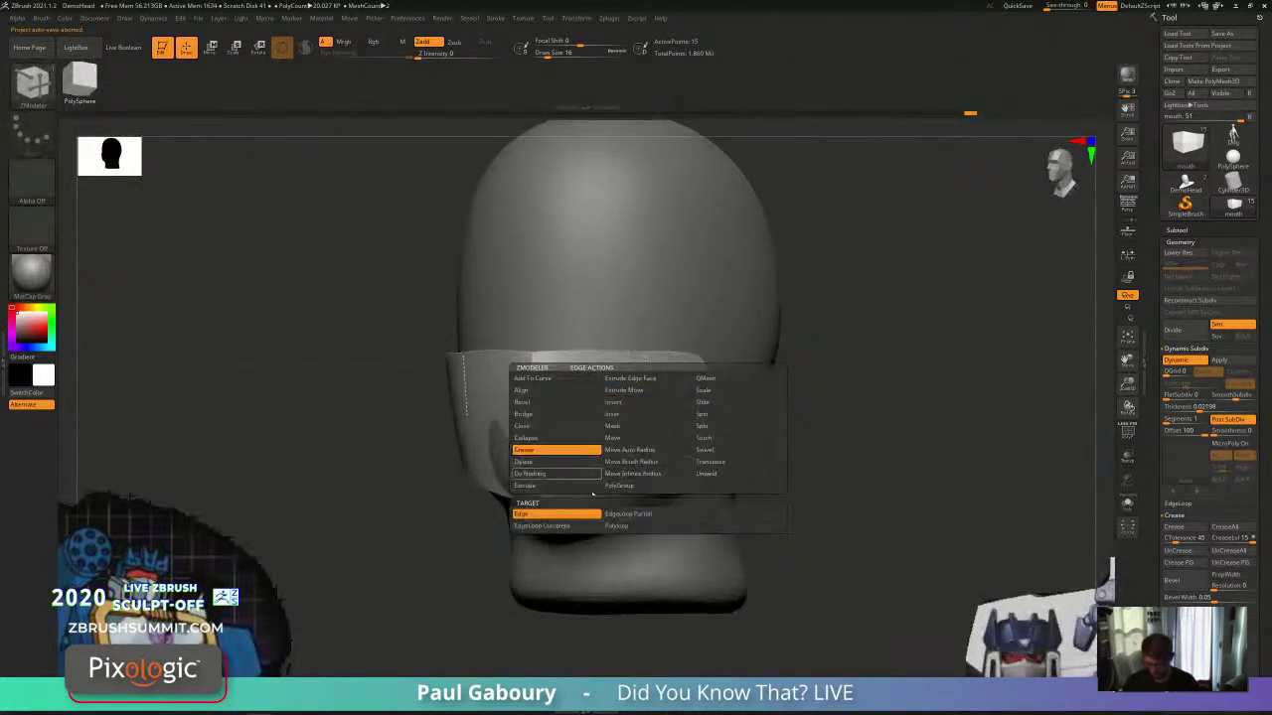
left_click(590, 526)
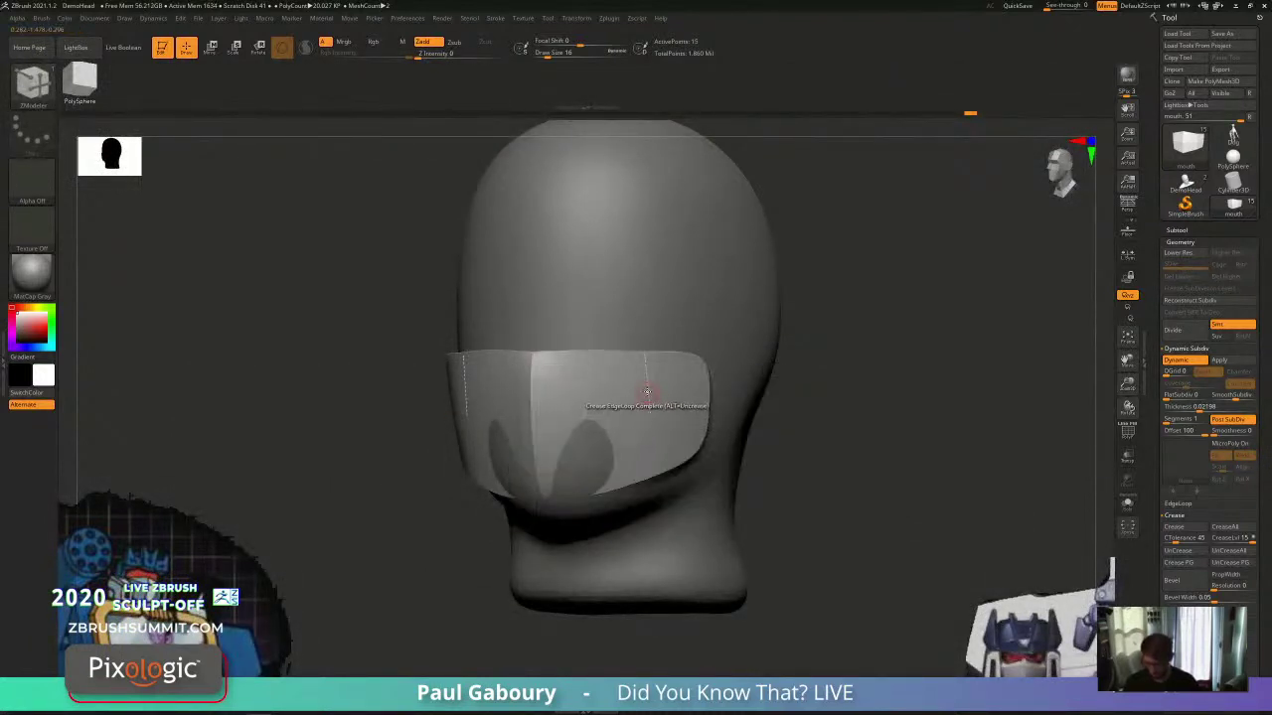
left_click_drag(766, 471, 794, 466)
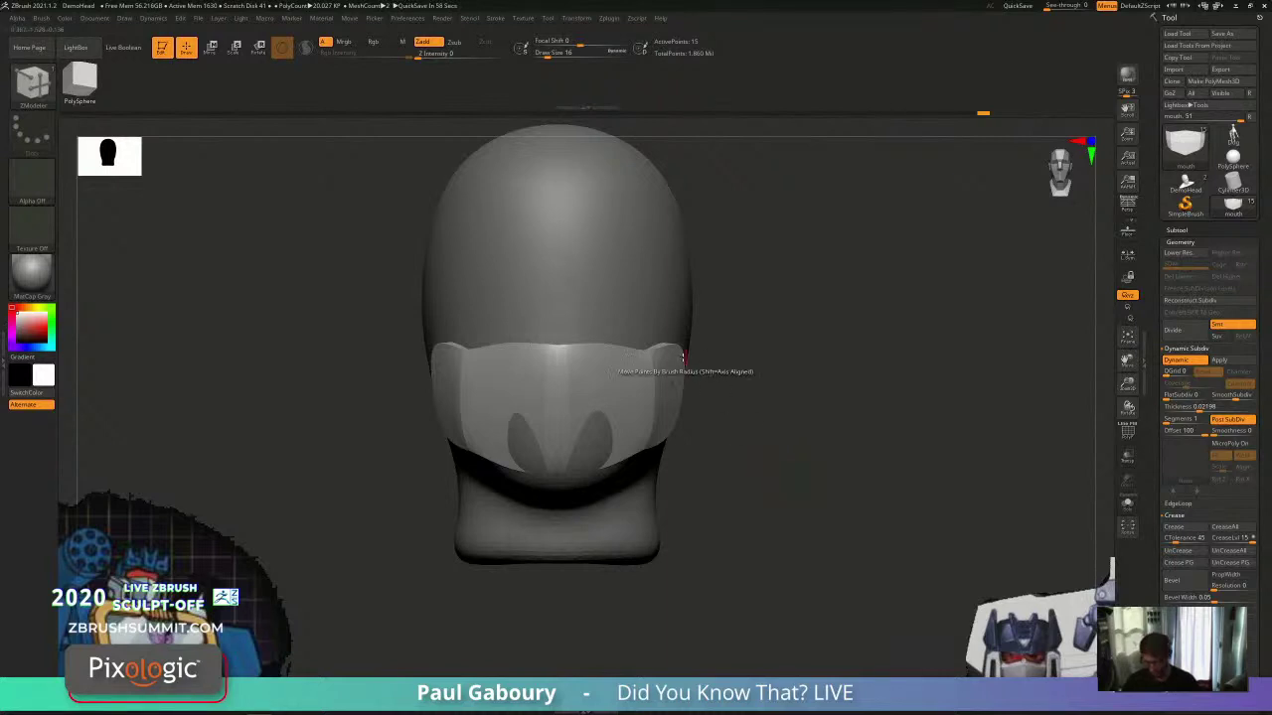
left_click(594, 338)
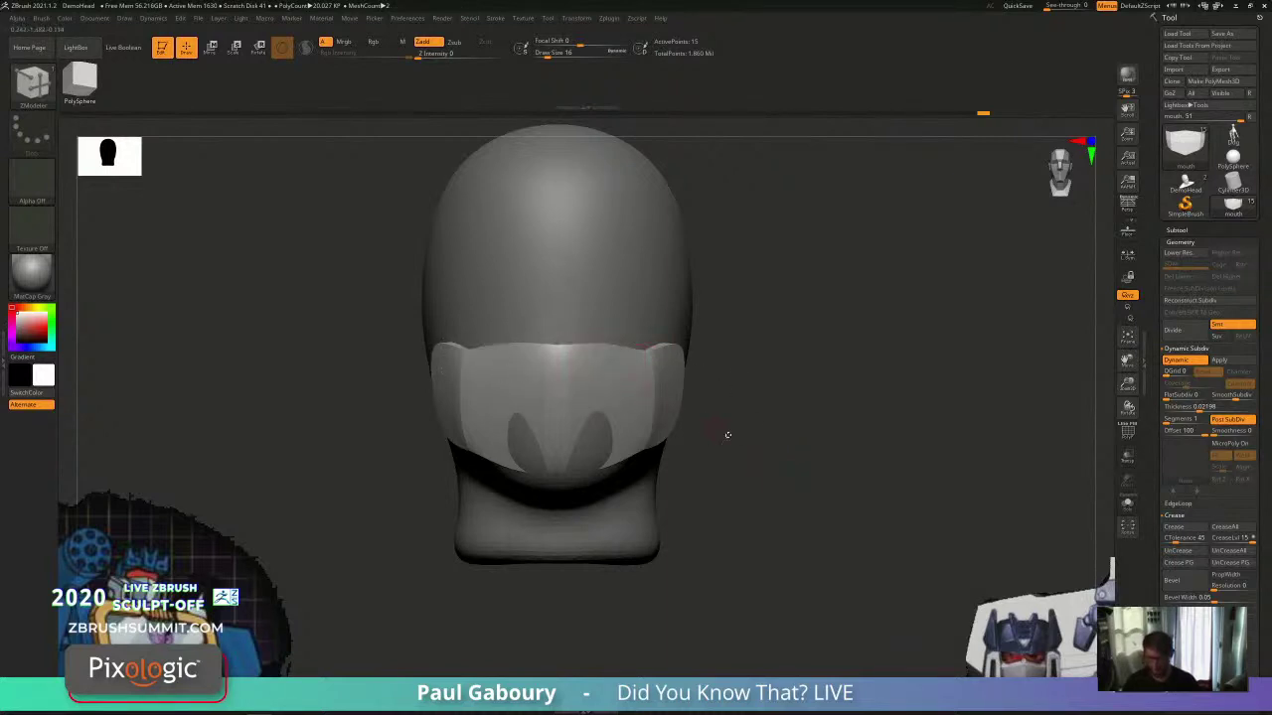
Step: Show the polyframe, reduce the brush to Draw Size 6 and examine the creased cheek loops along the plate's rim
key("shift+f")
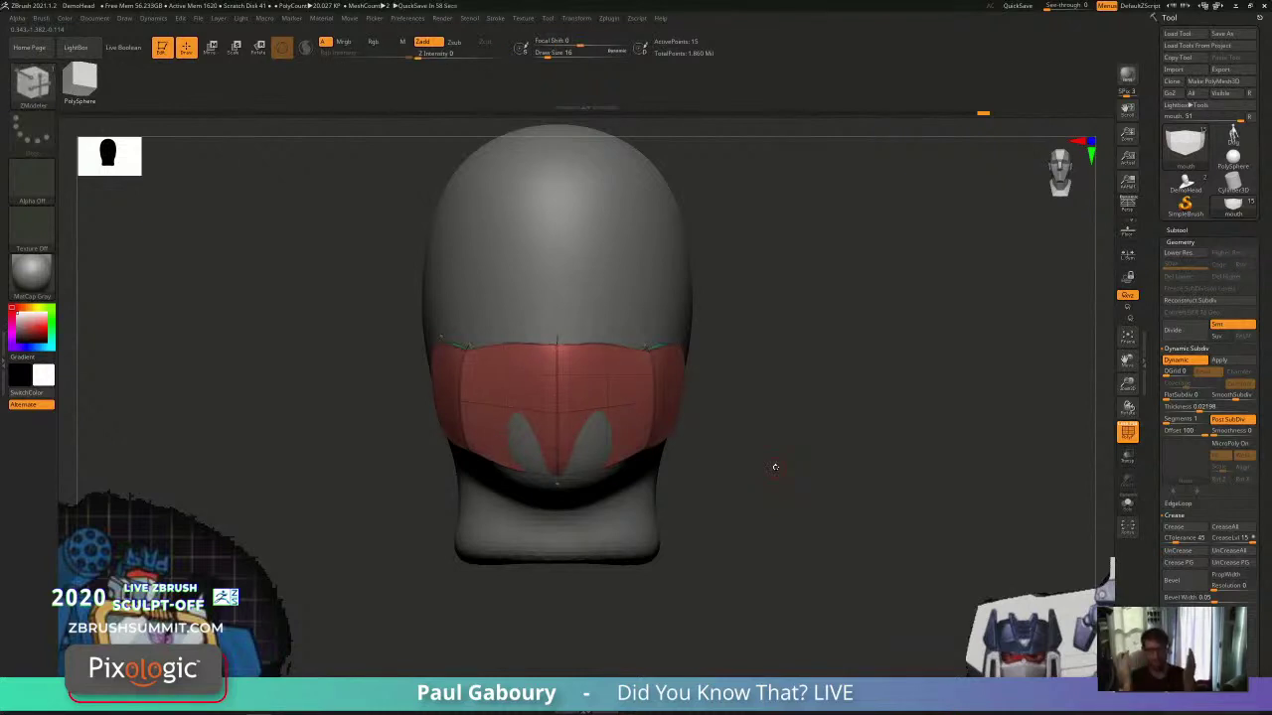
left_click_drag(775, 467, 777, 459)
right_click_drag(628, 375, 725, 546, "ctrl")
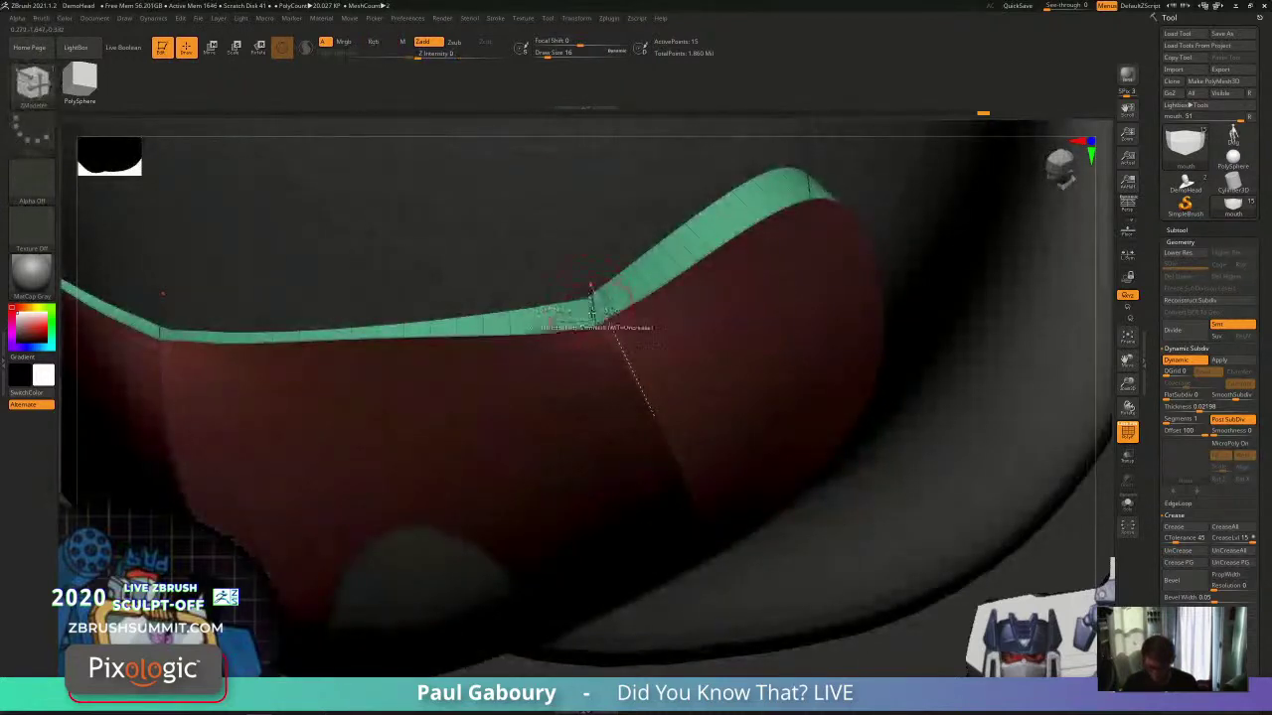
key("s")
left_click(584, 305)
mouse_move(687, 409)
right_mouse_down("ctrl")
mouse_move(681, 451)
mouse_move(665, 415)
right_mouse_up("ctrl")
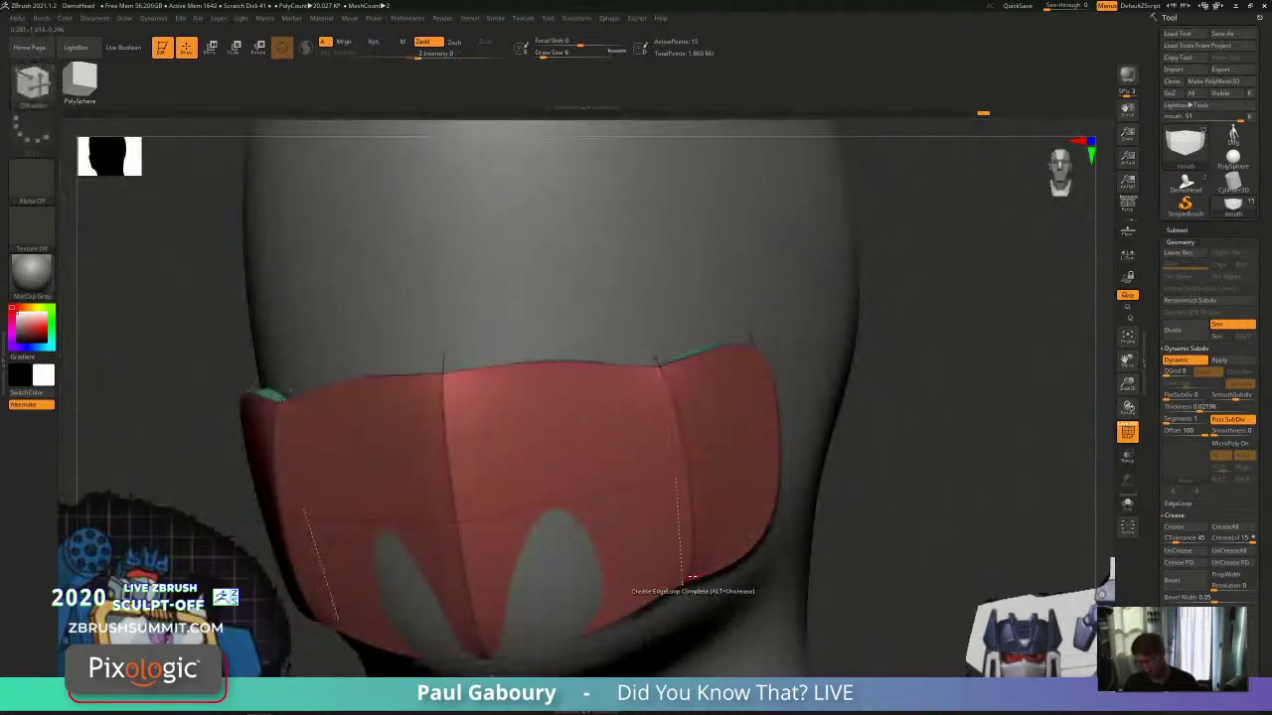
right_click_drag(695, 559, 698, 469, "alt")
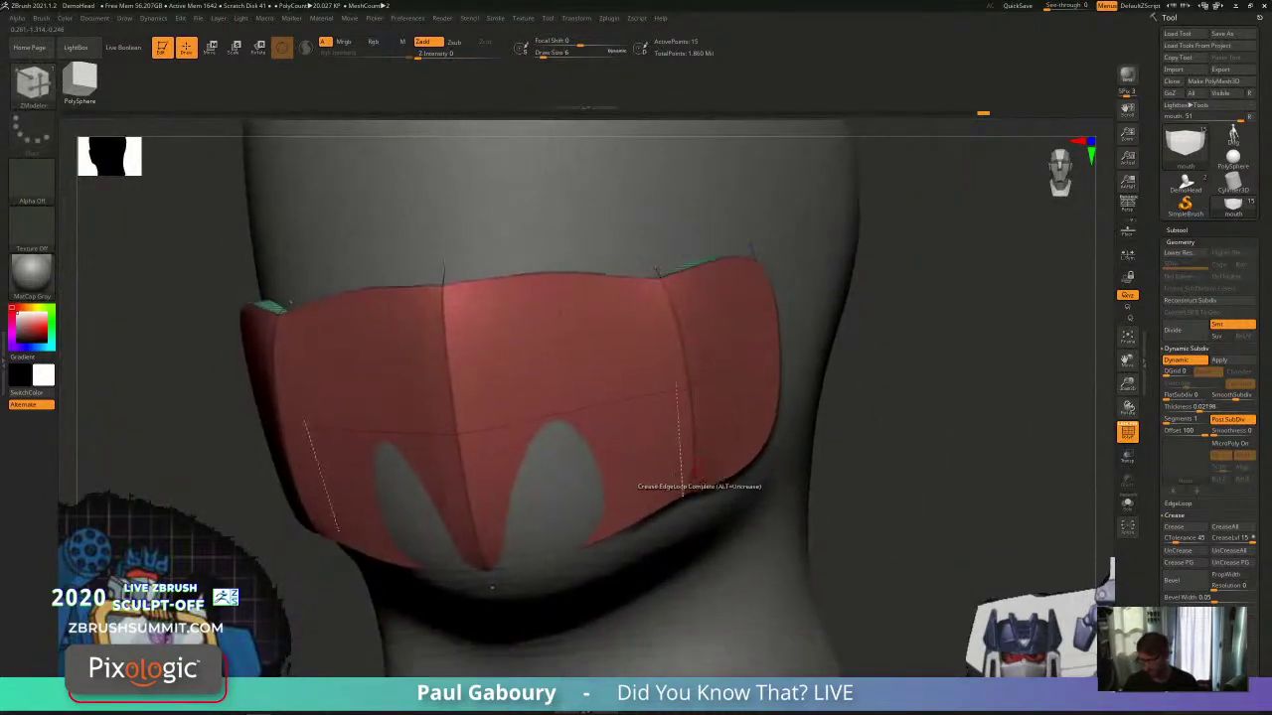
Step: Turn off Post SubDiv for the mouth plate's dynamic thickness, hide the polyframe and check the corners from below
left_click(1230, 420)
right_click_drag(884, 437, 821, 482)
key("shift+f")
left_click(1242, 421)
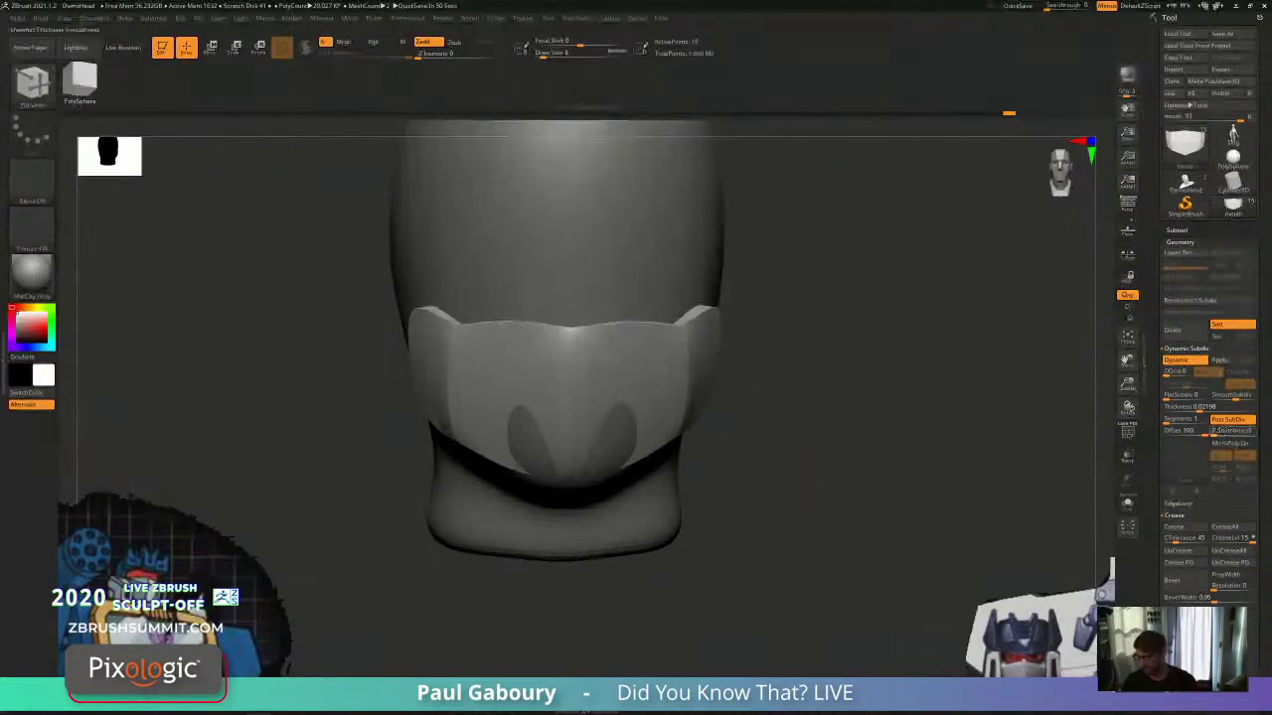
left_click(1228, 420)
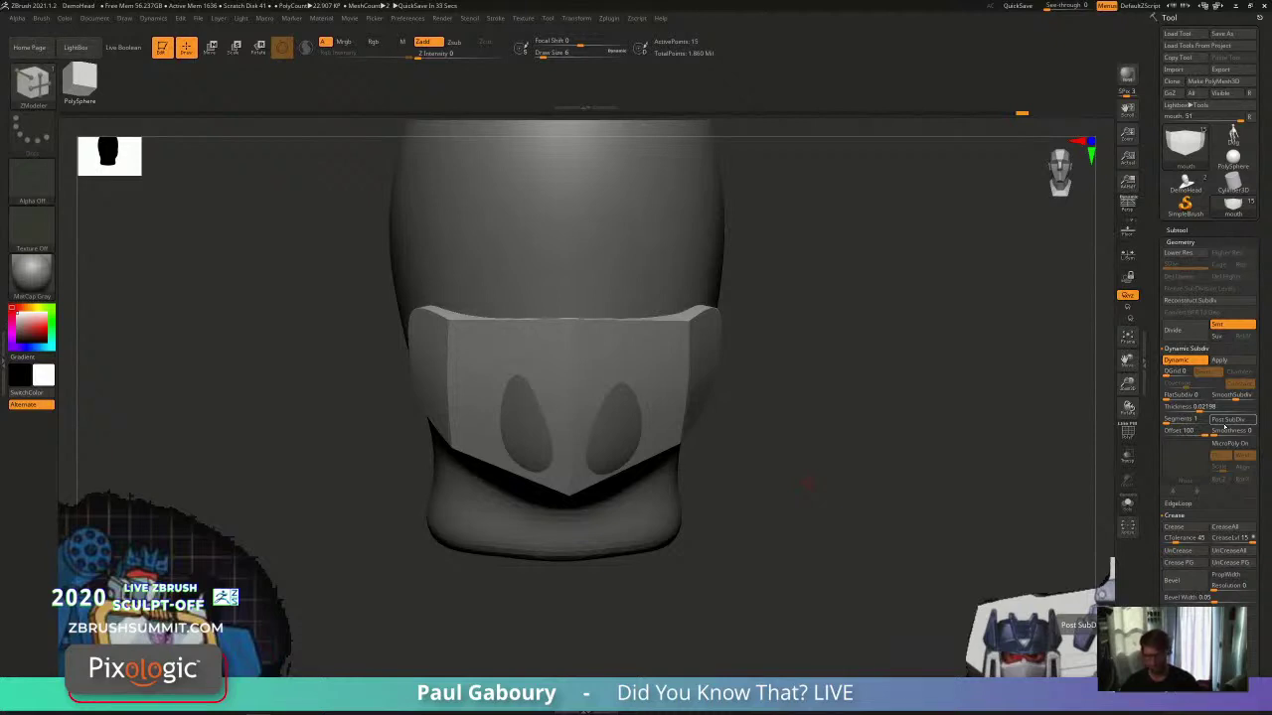
left_click_drag(778, 529, 765, 328)
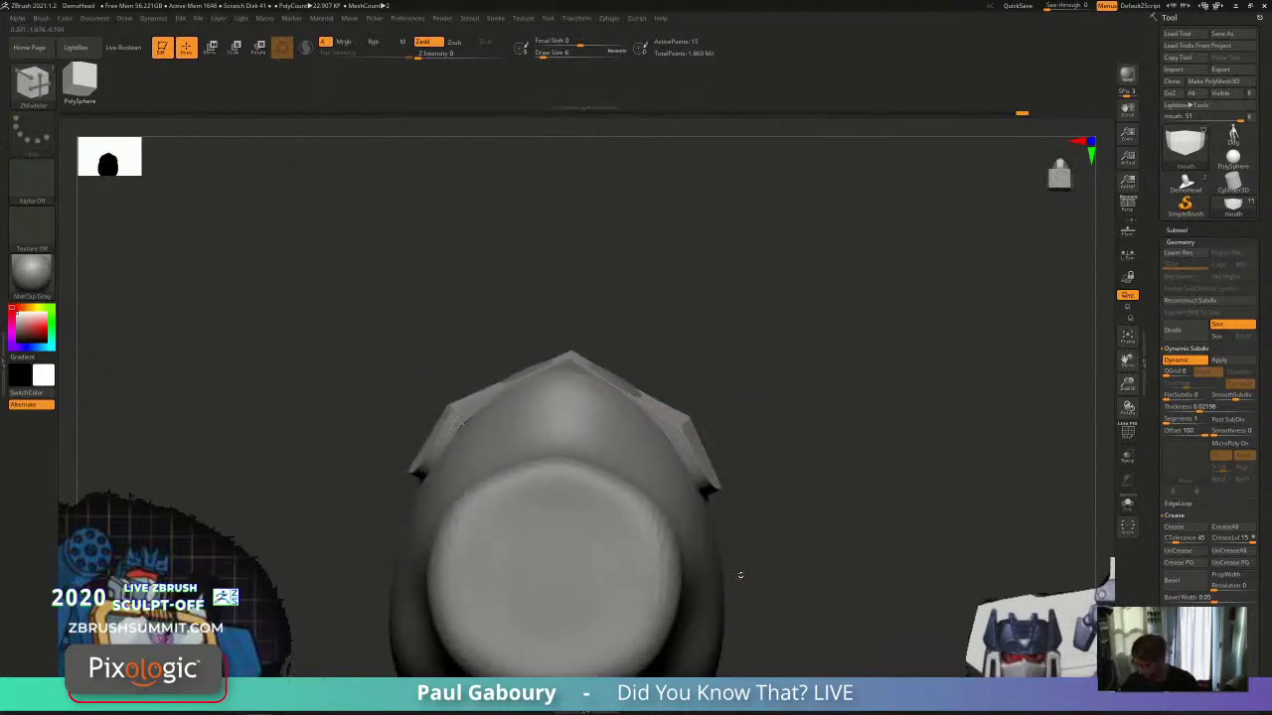
left_click_drag(796, 465, 801, 531)
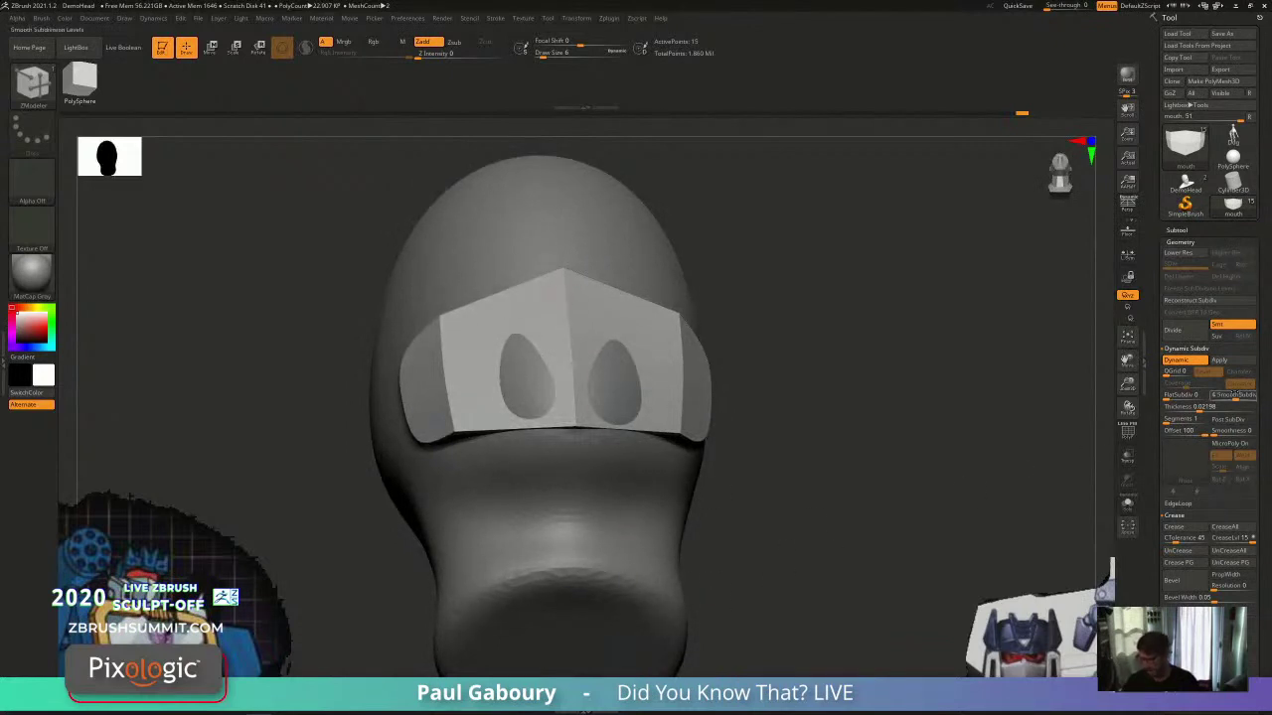
Step: Toggle dynamic subdivision off and on for comparison, and set the mouth plate's CreaseLvl to 3 to soften the creases
key("shift")
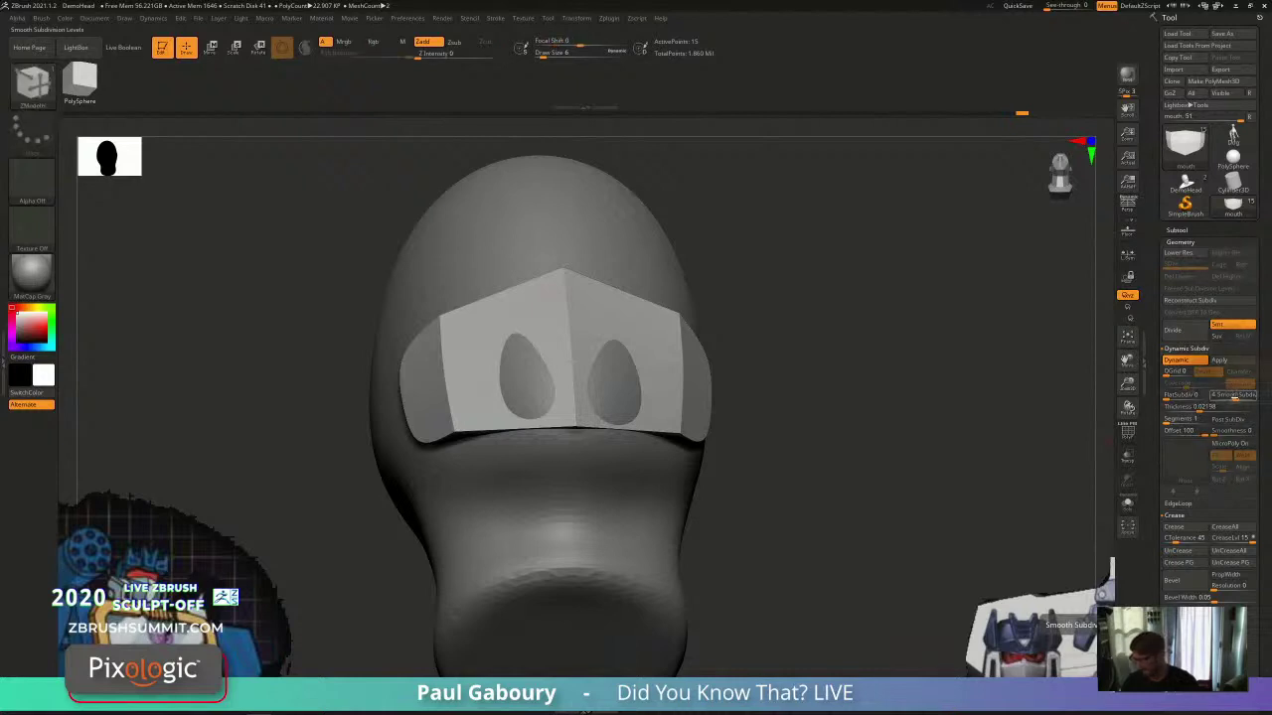
left_click(1190, 362)
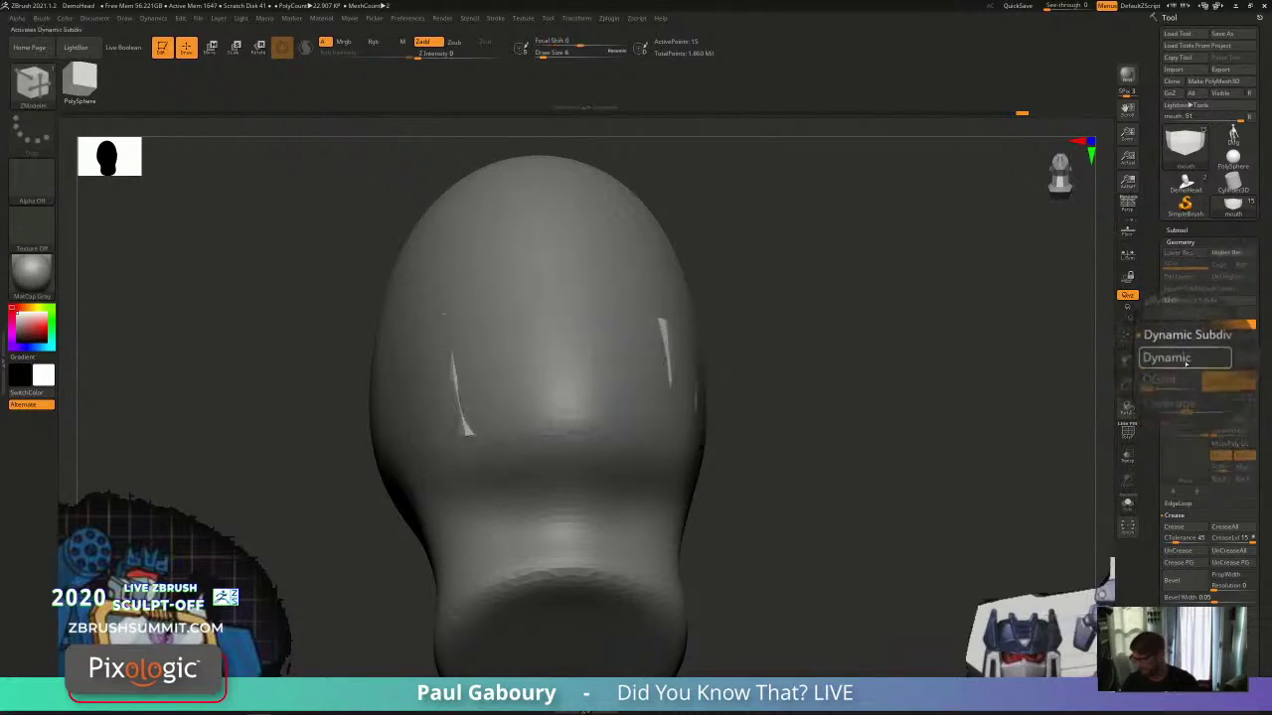
left_click(1189, 363)
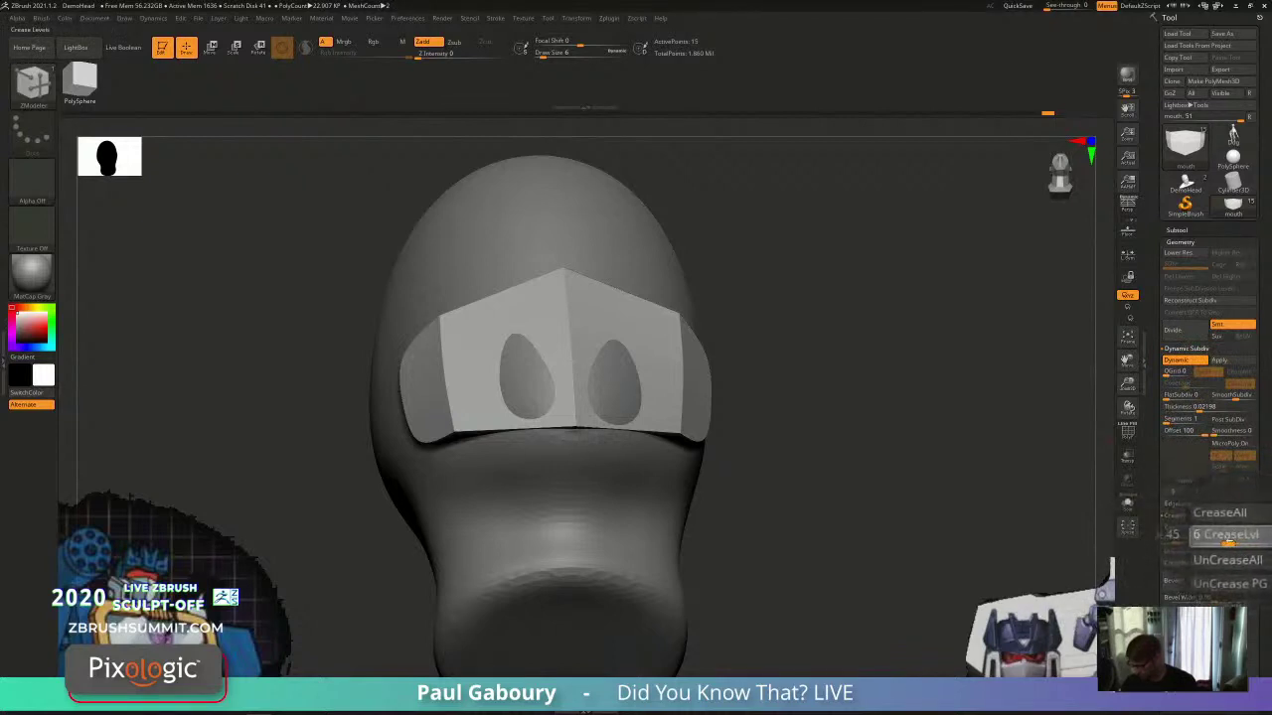
left_click_drag(1229, 540, 1219, 539)
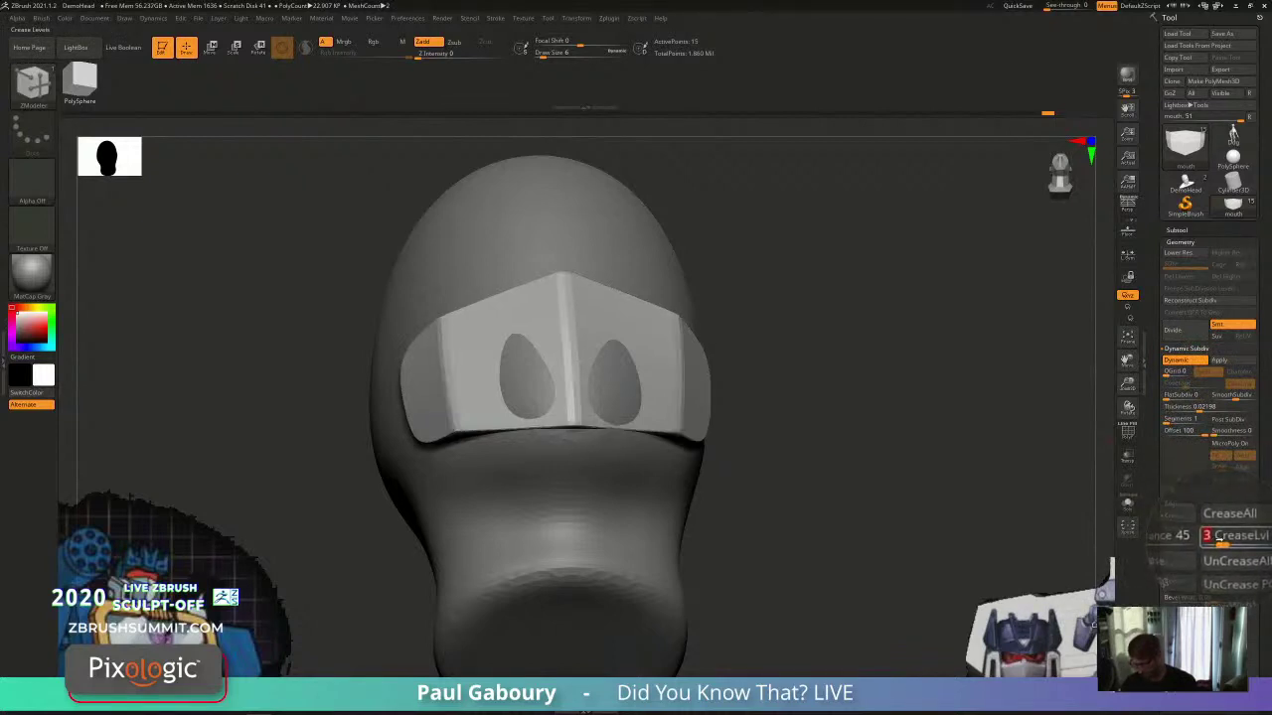
left_click_drag(987, 521, 880, 591)
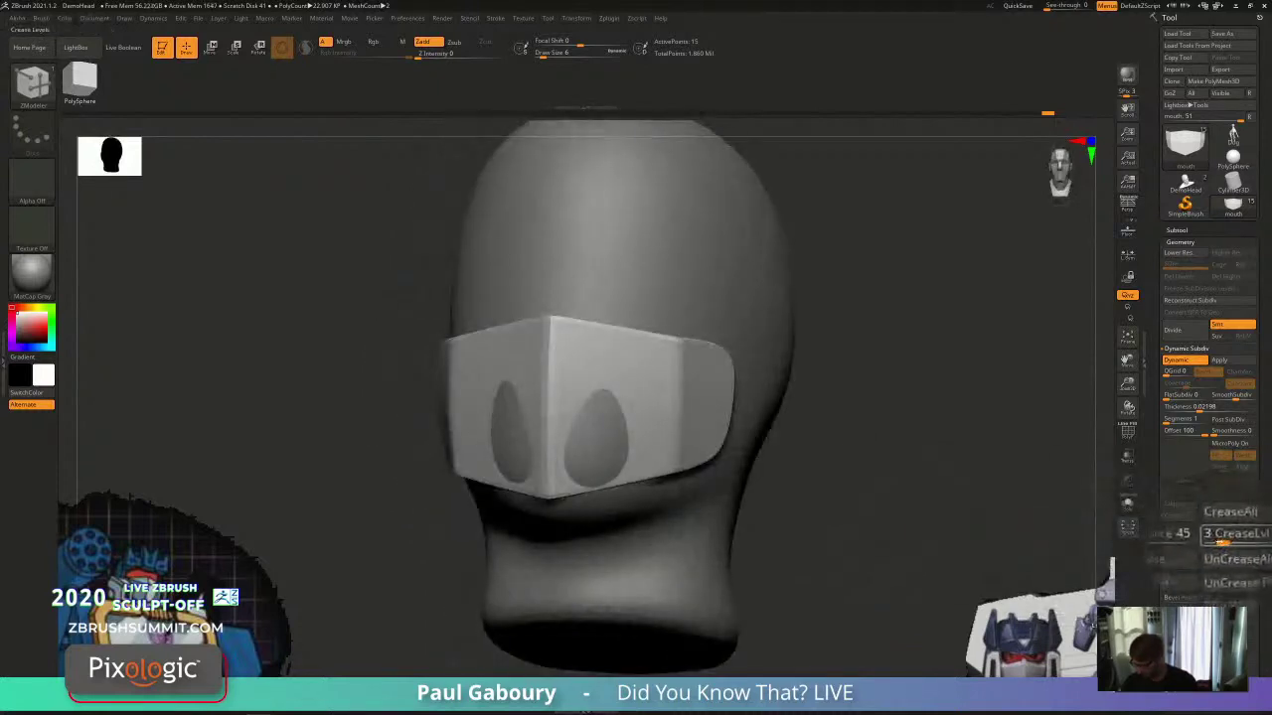
left_click_drag(1224, 538, 1222, 540)
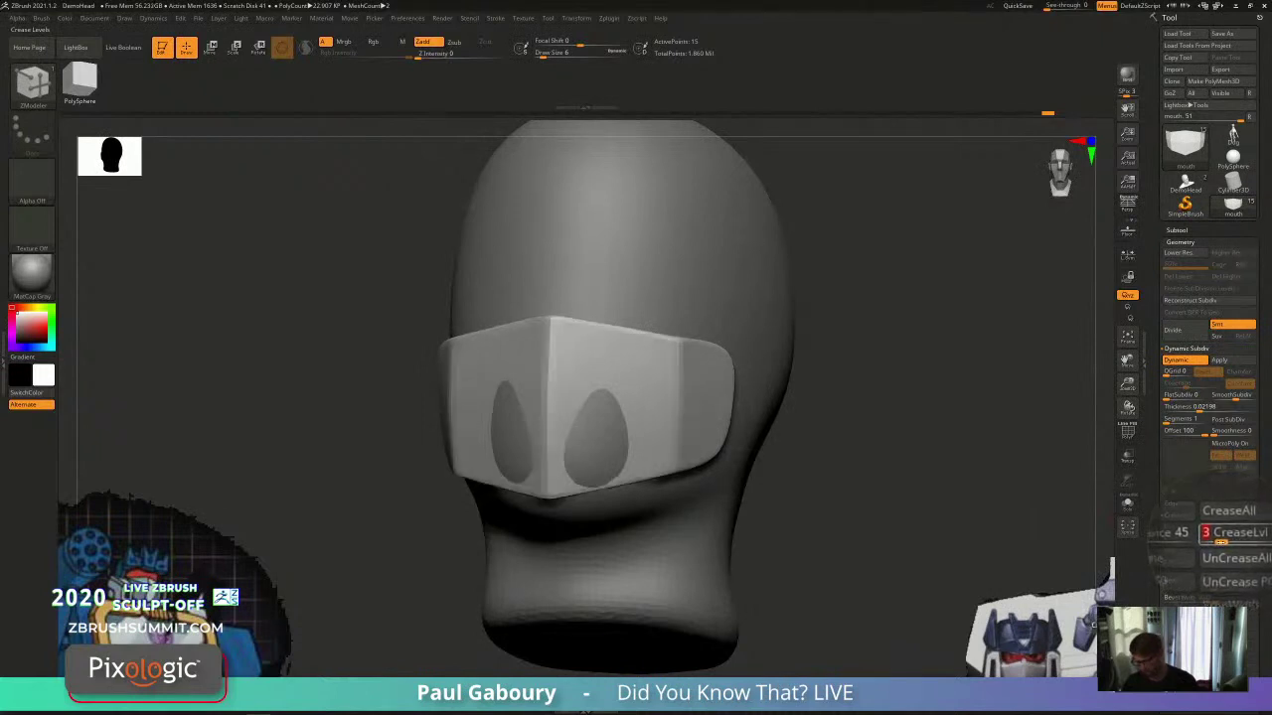
right_click_drag(993, 534, 843, 480, "ctrl")
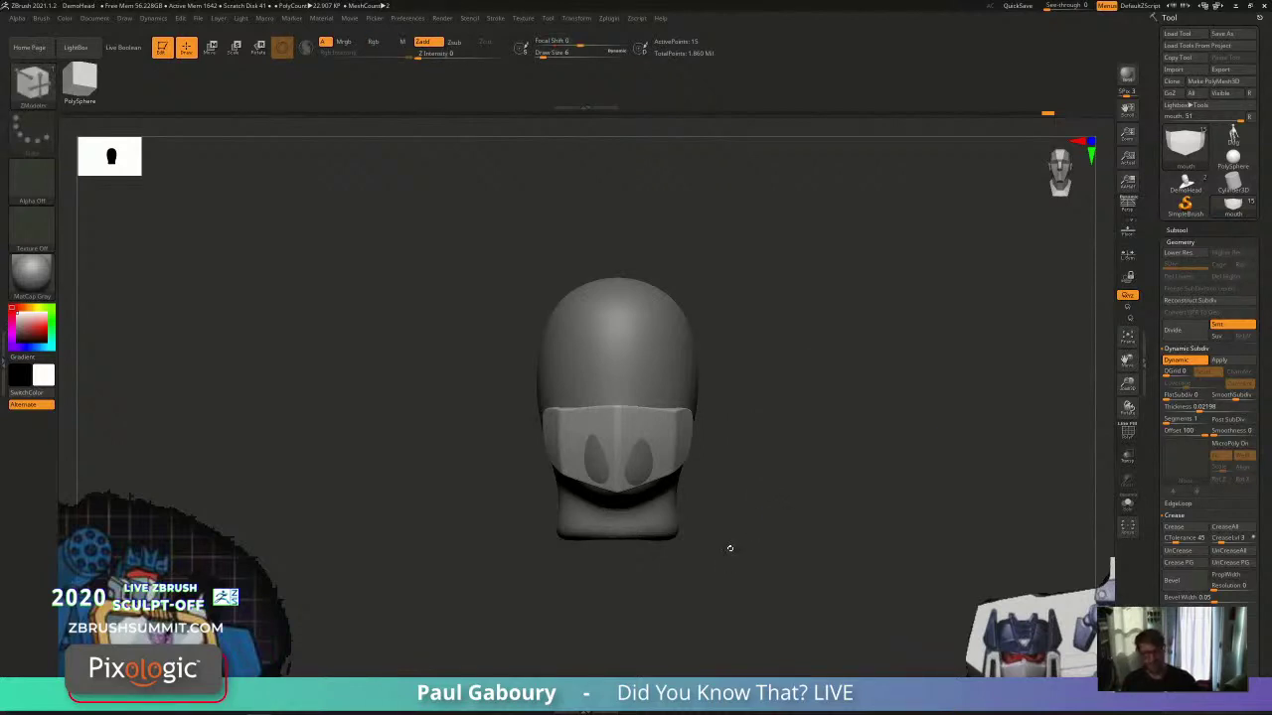
Step: Insert a vertical edge loop across the plate's front panels with ZModeler and isolate the plate with its polyframe shown
right_click_drag(719, 564, 548, 399)
right_click_drag(772, 448, 638, 427)
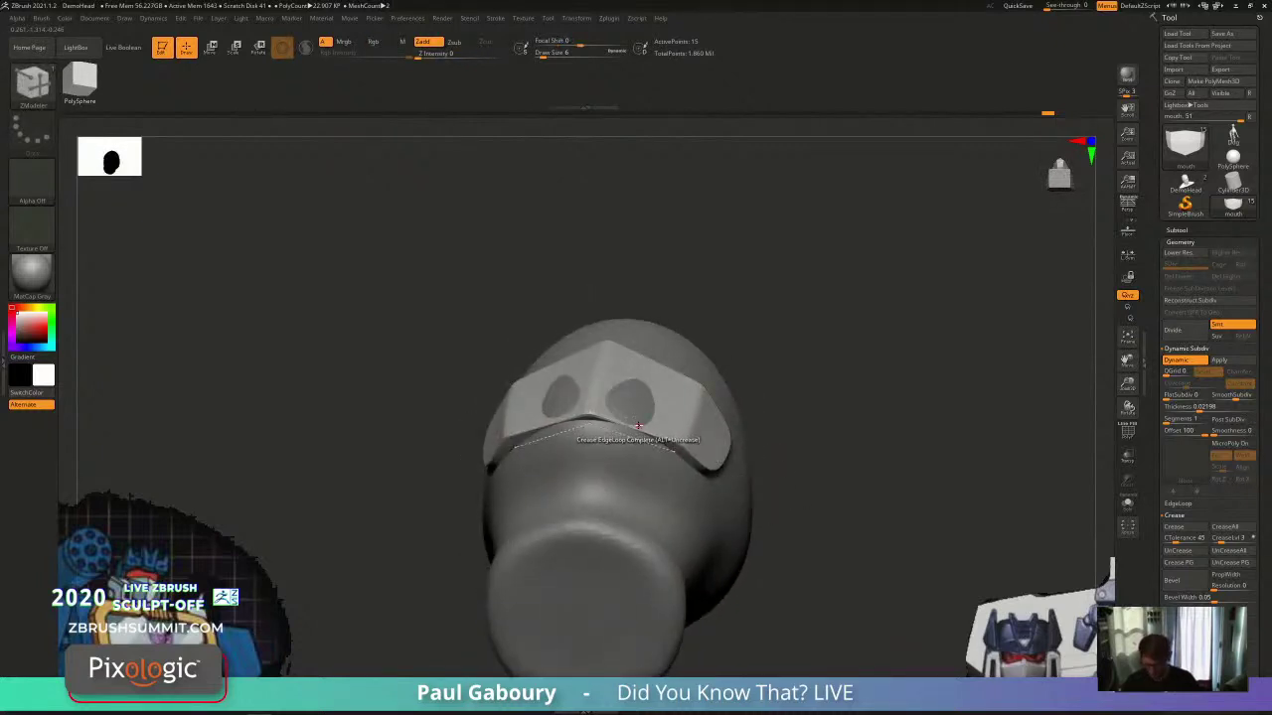
key("space")
left_click(629, 406)
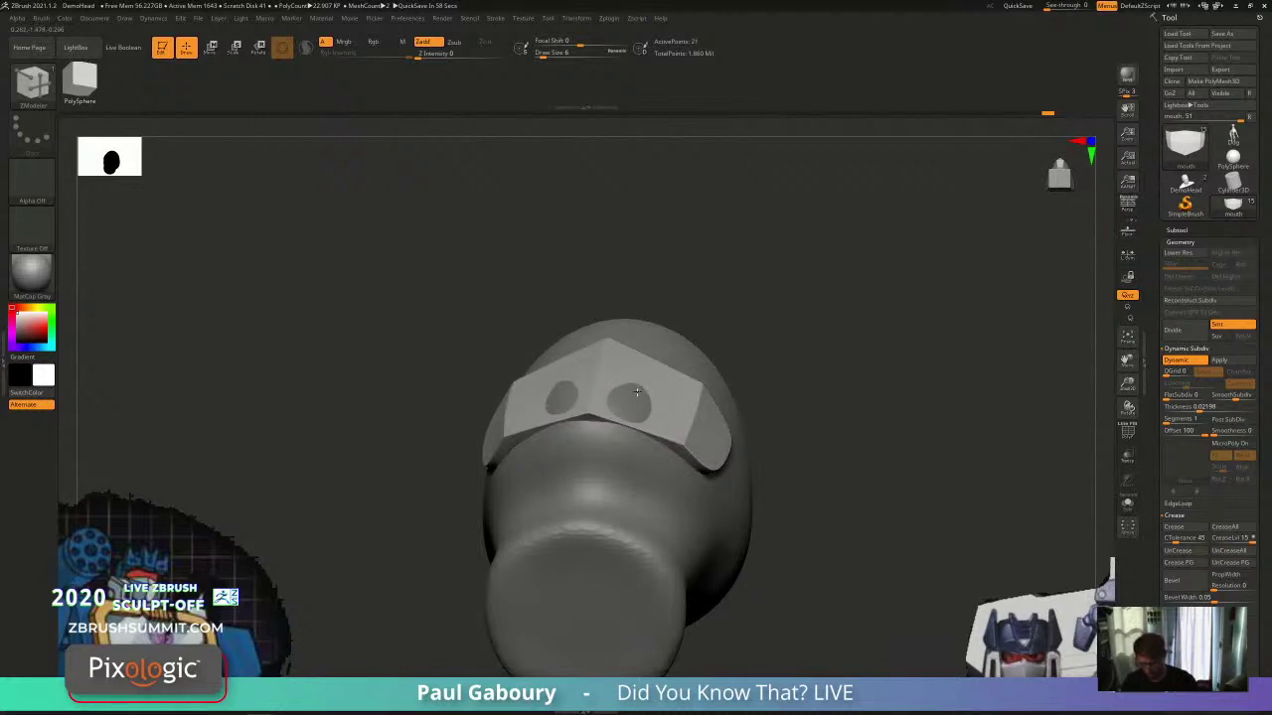
key("shift+f")
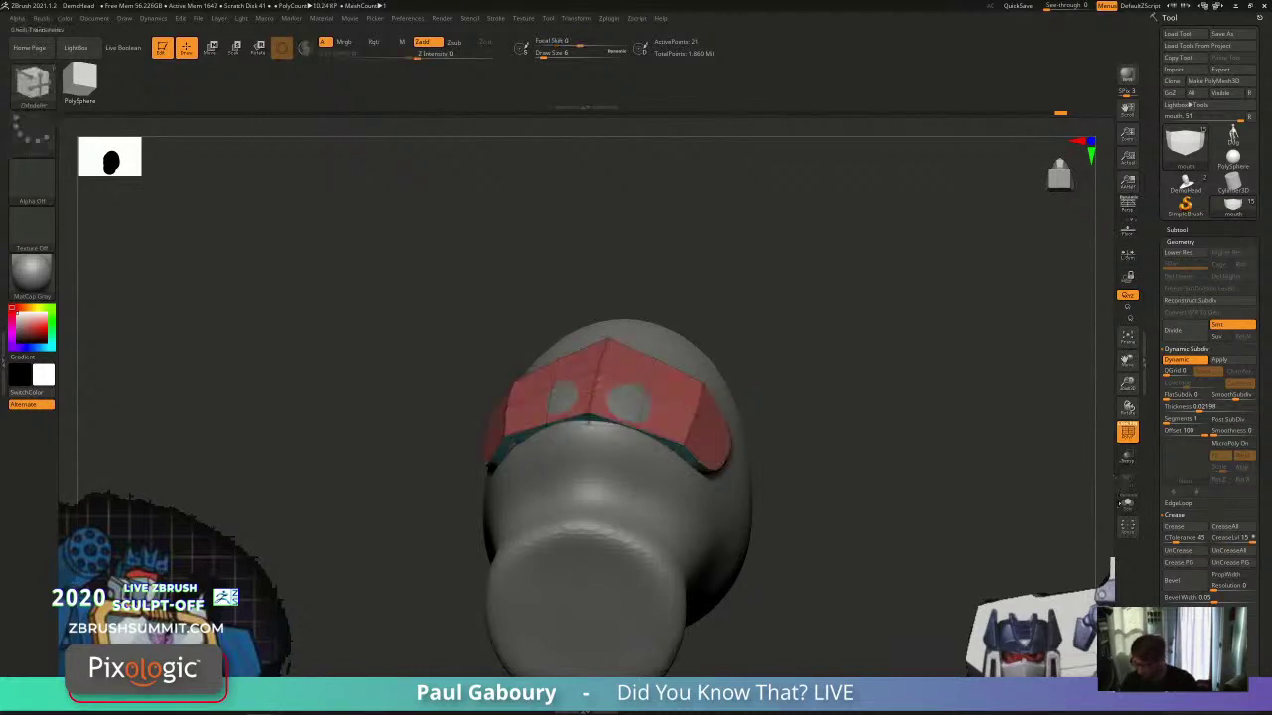
left_click(1126, 504)
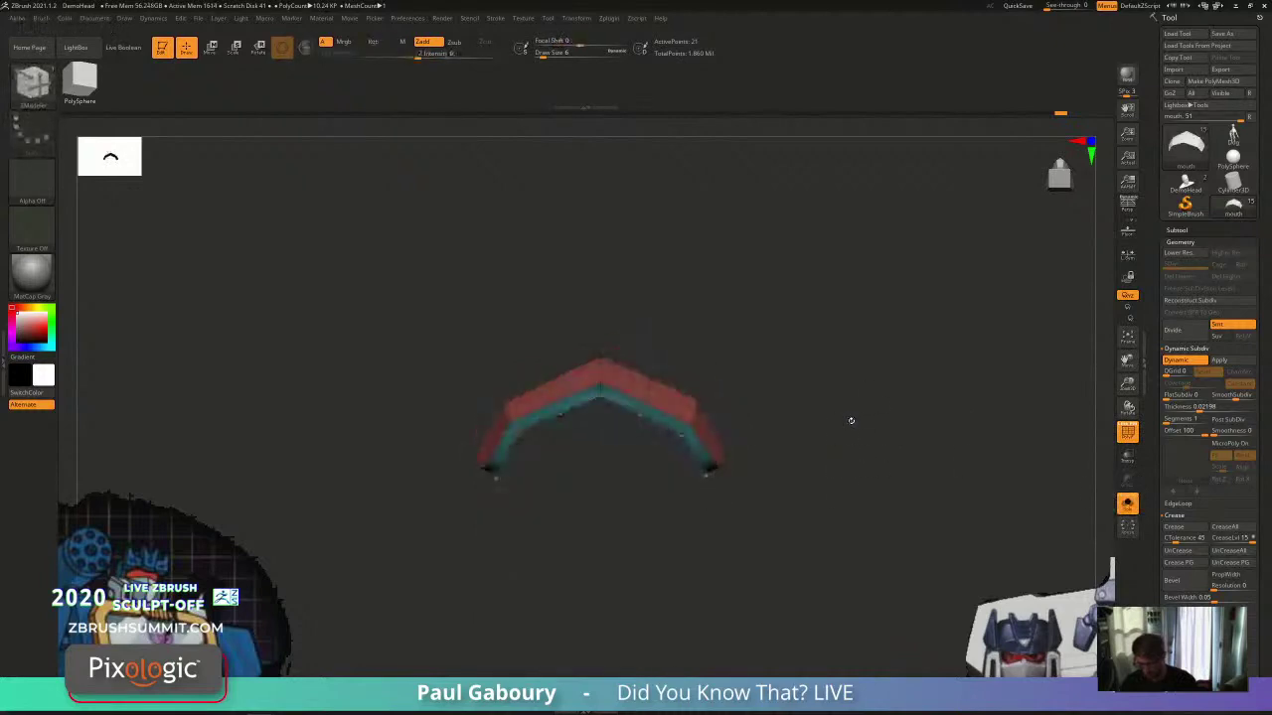
Step: Turn off dynamic subdivision on the isolated plate and remove the inserted front-panel edge loops
key("shift+f")
left_click_drag(781, 457, 747, 441)
key("shift+d")
key("shift+f")
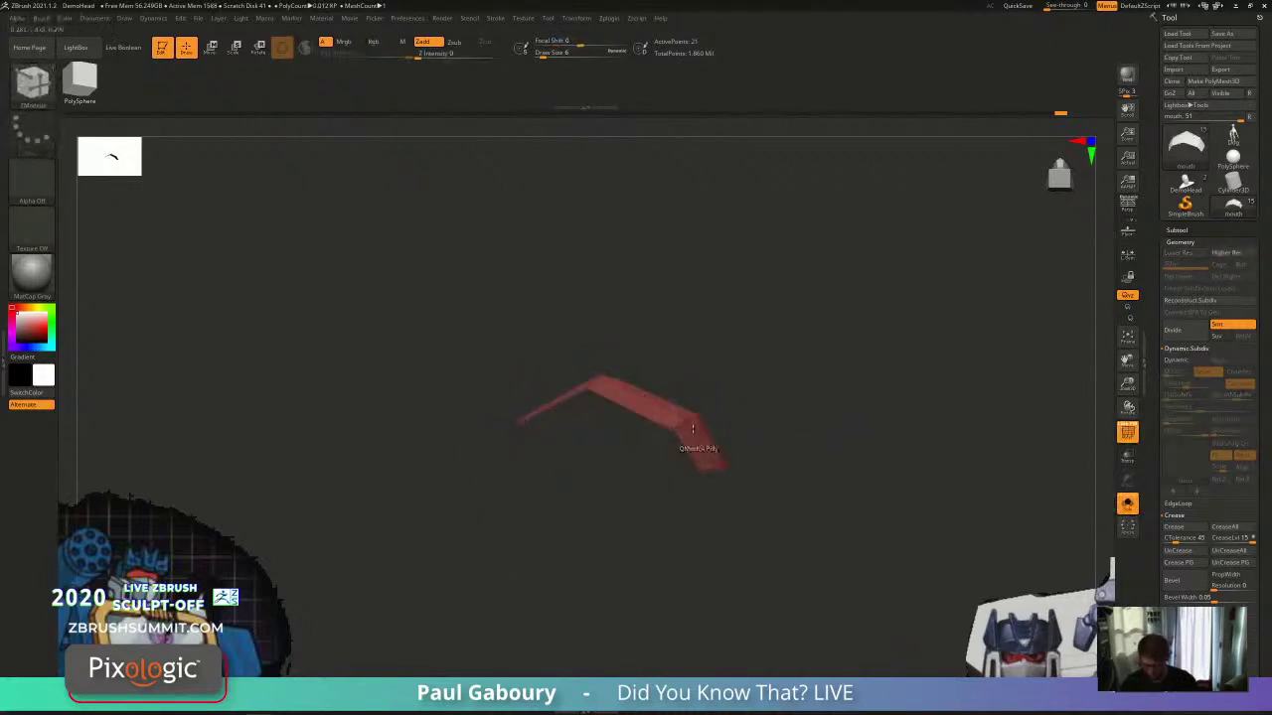
mouse_move(692, 429)
right_mouse_down()
mouse_move(672, 413)
mouse_move(706, 533)
mouse_move(723, 482)
mouse_move(712, 514)
right_mouse_up()
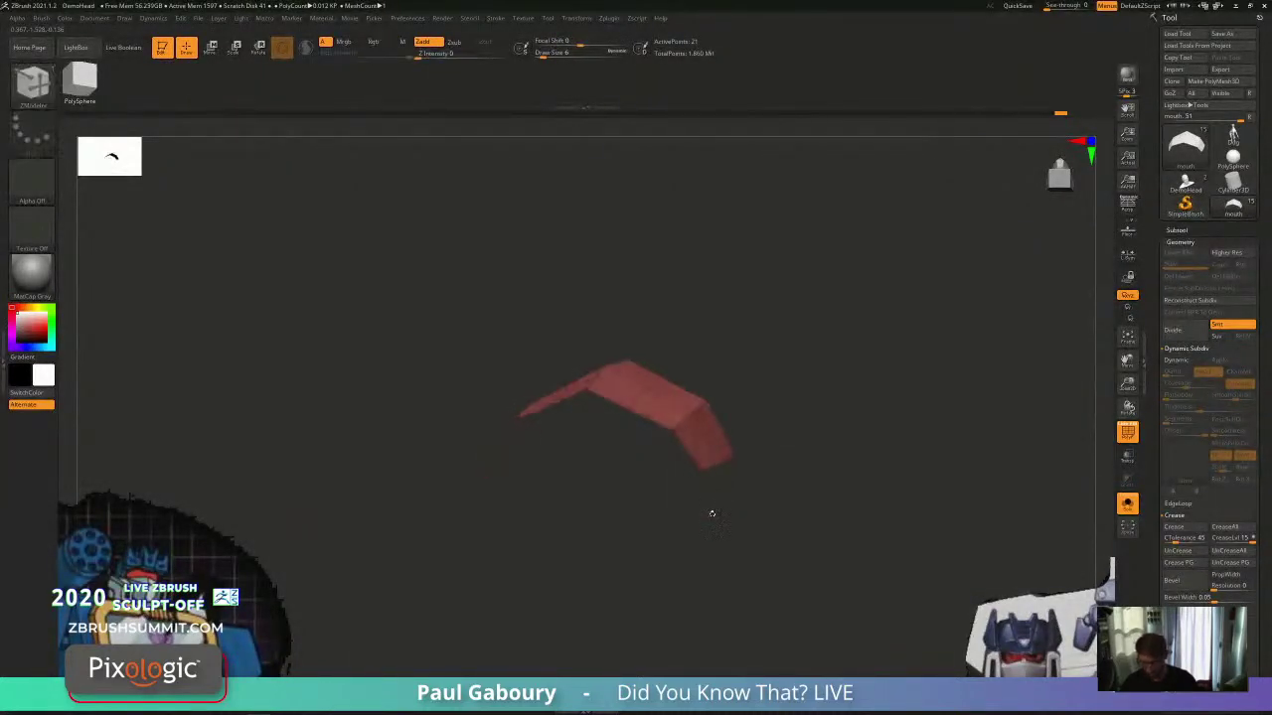
left_click(651, 393, "alt")
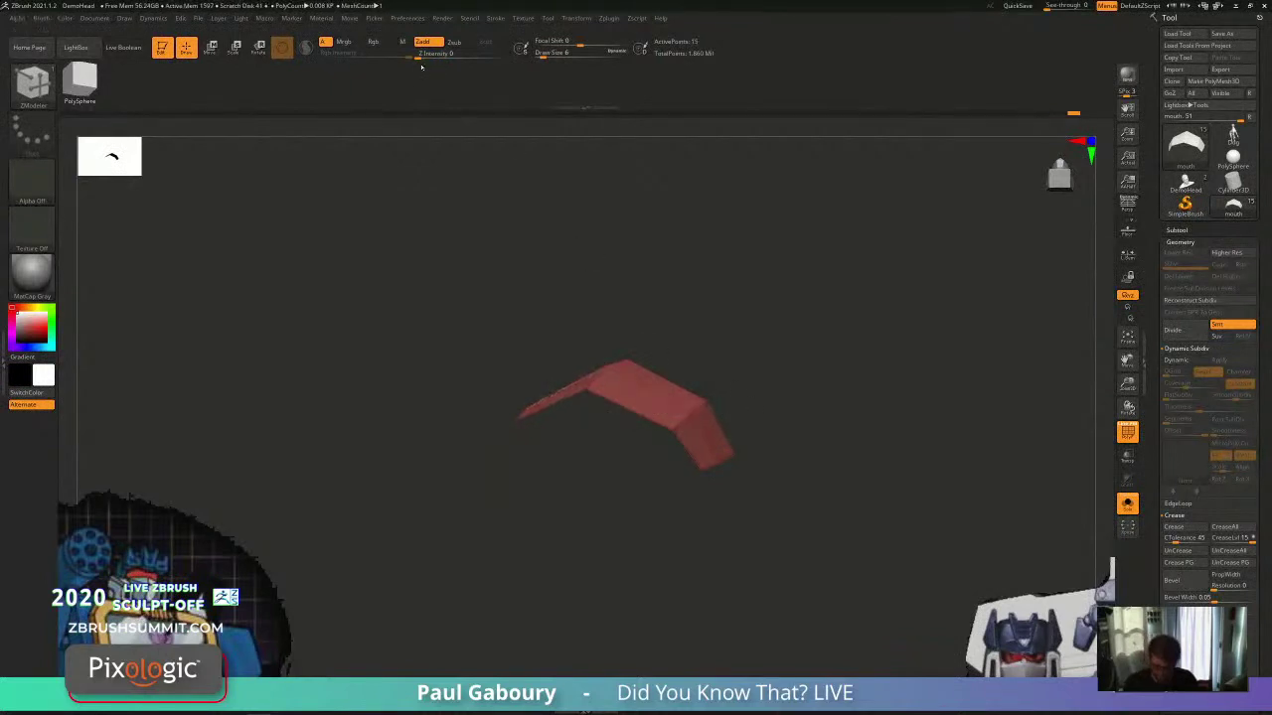
Step: Raise ZModeler's Z Intensity to 10 and 67, try inserting elevated edge loops in the front panels, and undo the insertion
left_click_drag(419, 56, 446, 56)
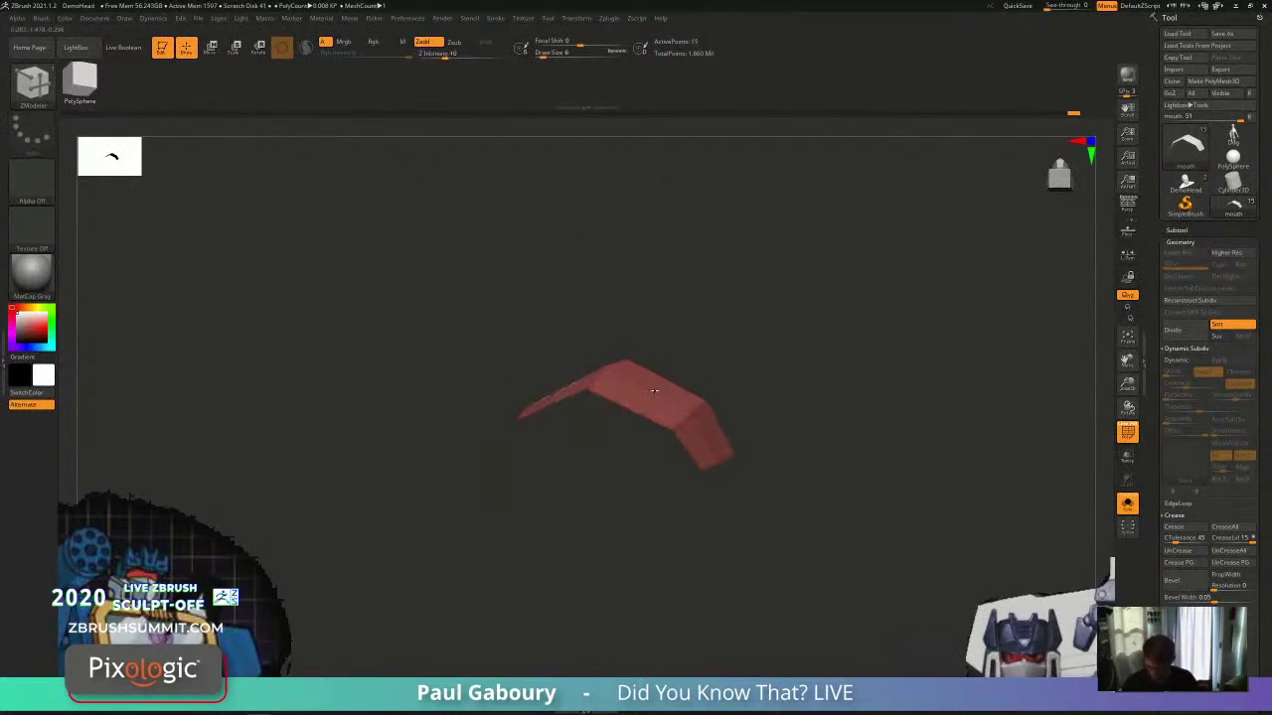
left_click(483, 56)
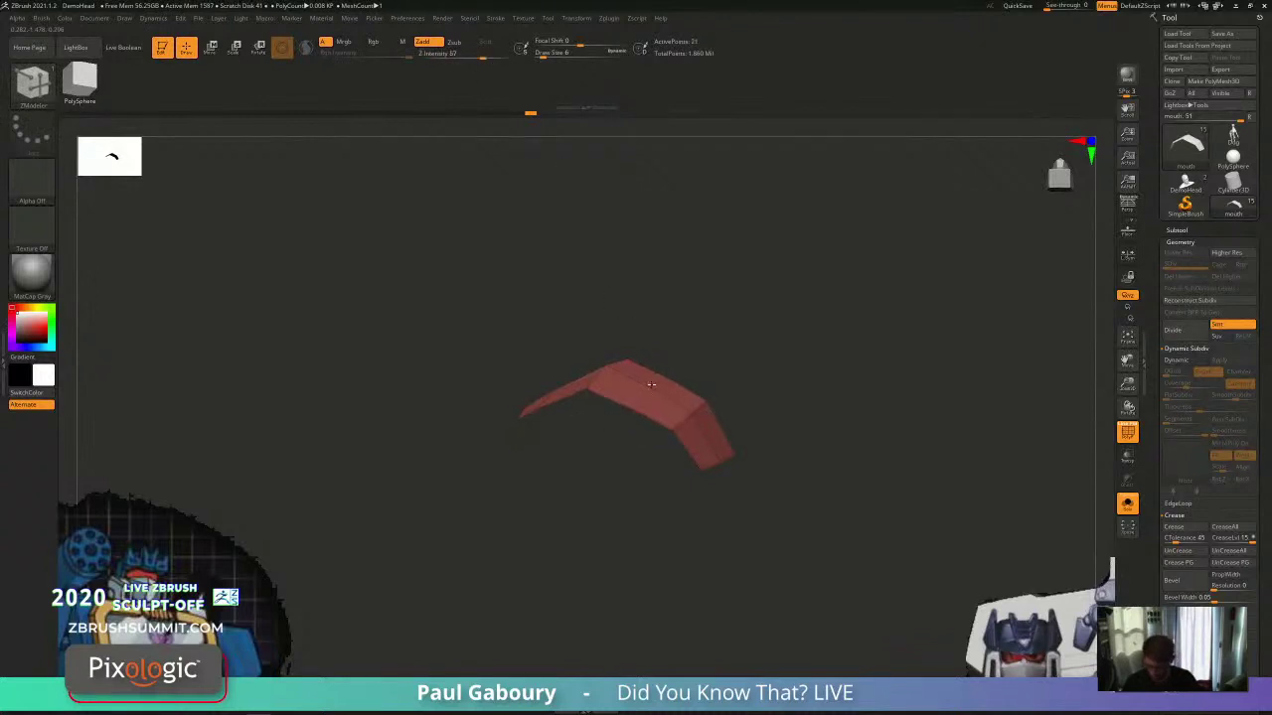
left_click_drag(661, 458, 680, 440)
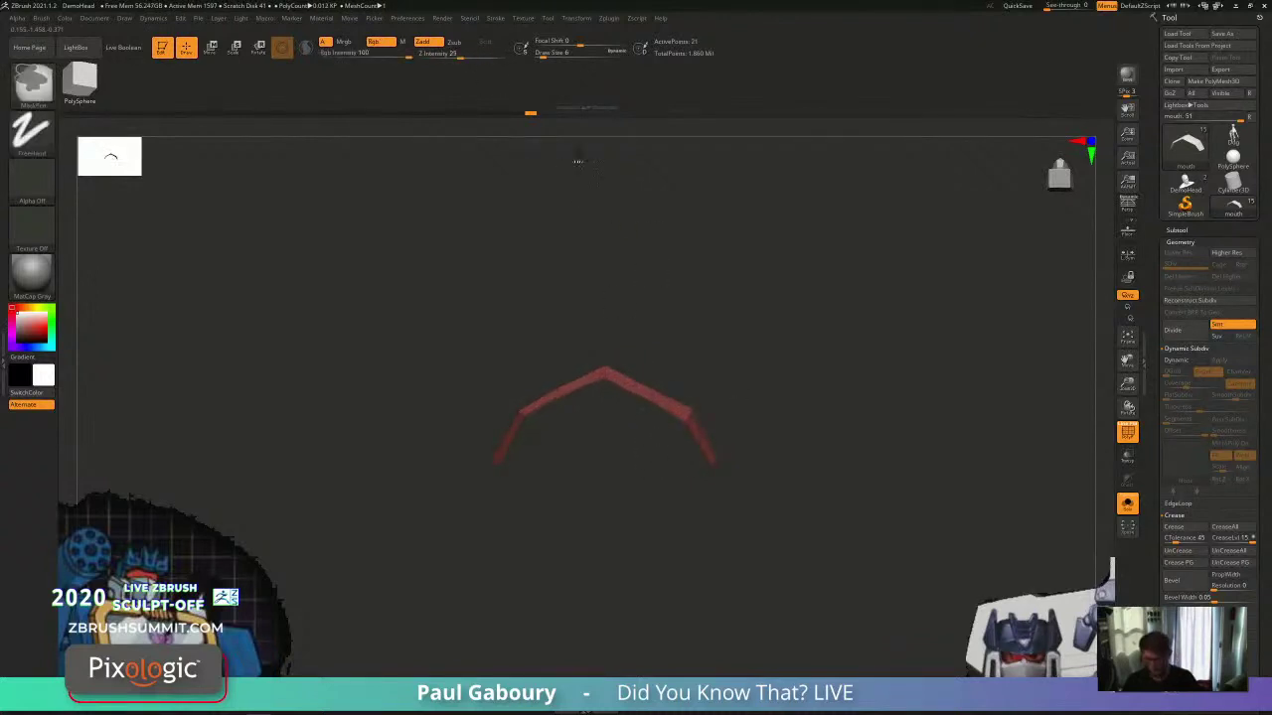
key("b")
key("z")
key("m")
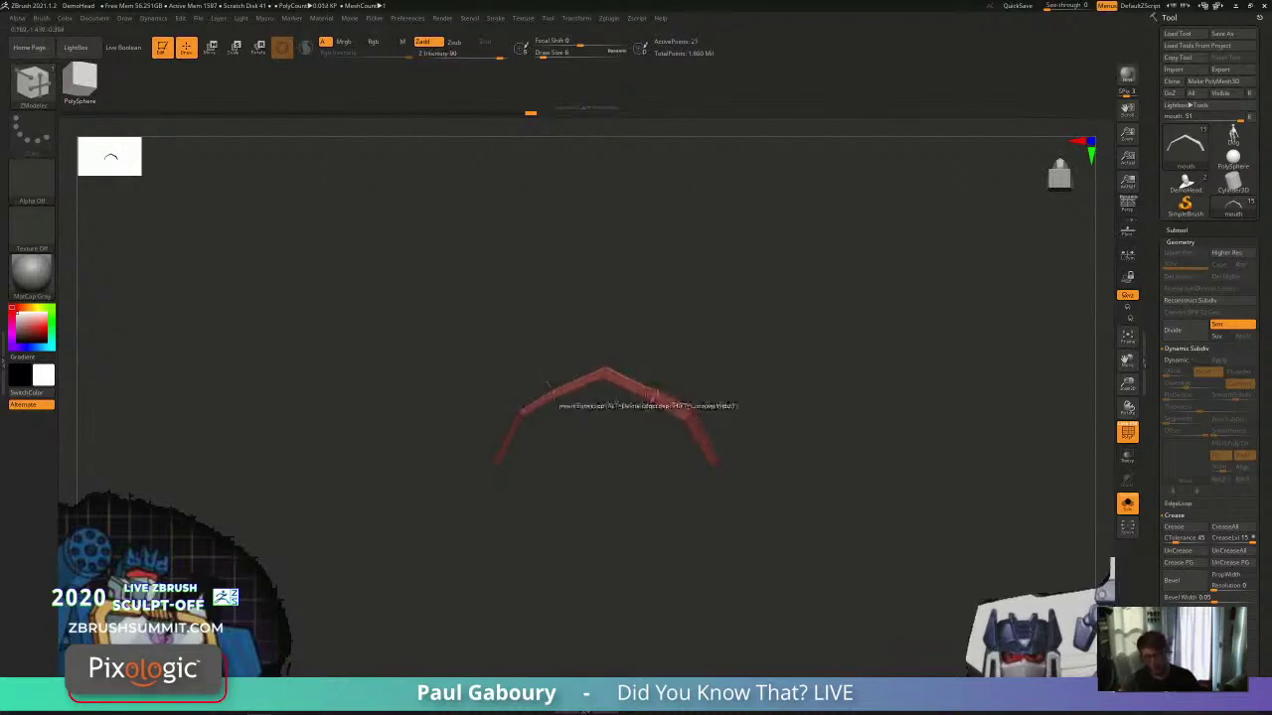
key("ctrl+z")
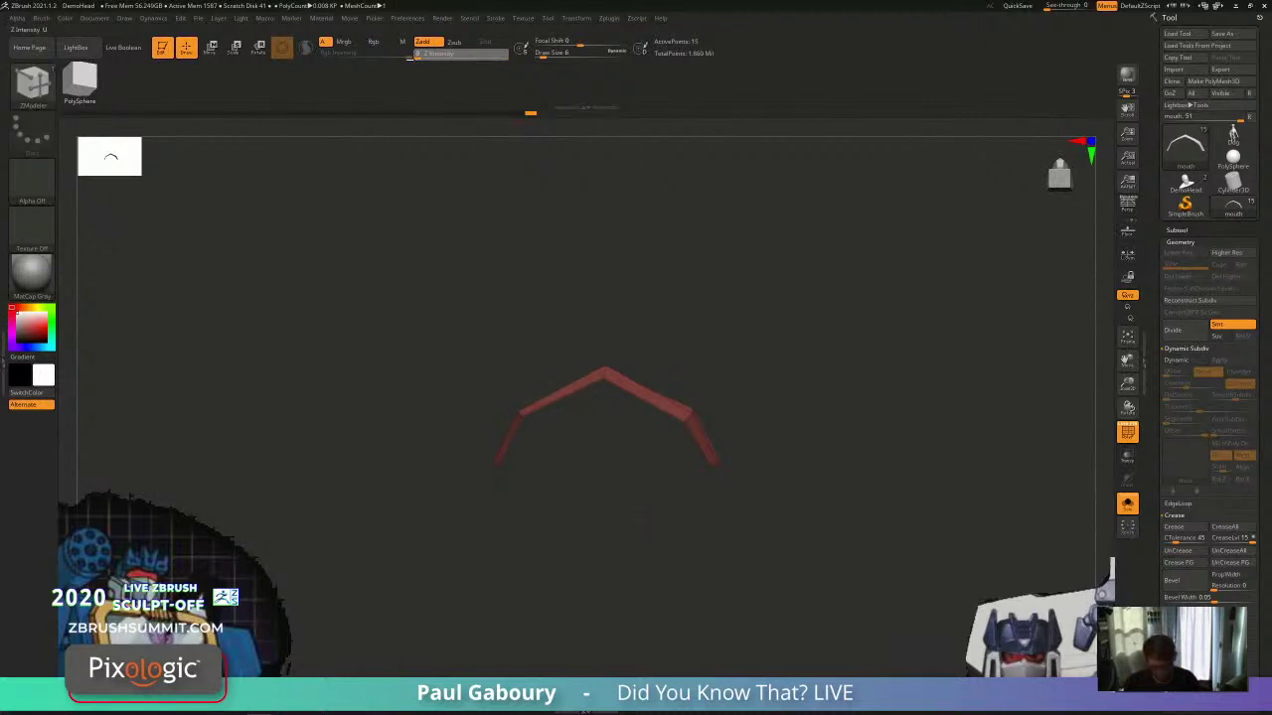
Step: Bring back the head and dynamic subdivision, and insert a vertical edge loop symmetrically in the plate's front panels at Z Intensity 0
left_click_drag(630, 447, 710, 625)
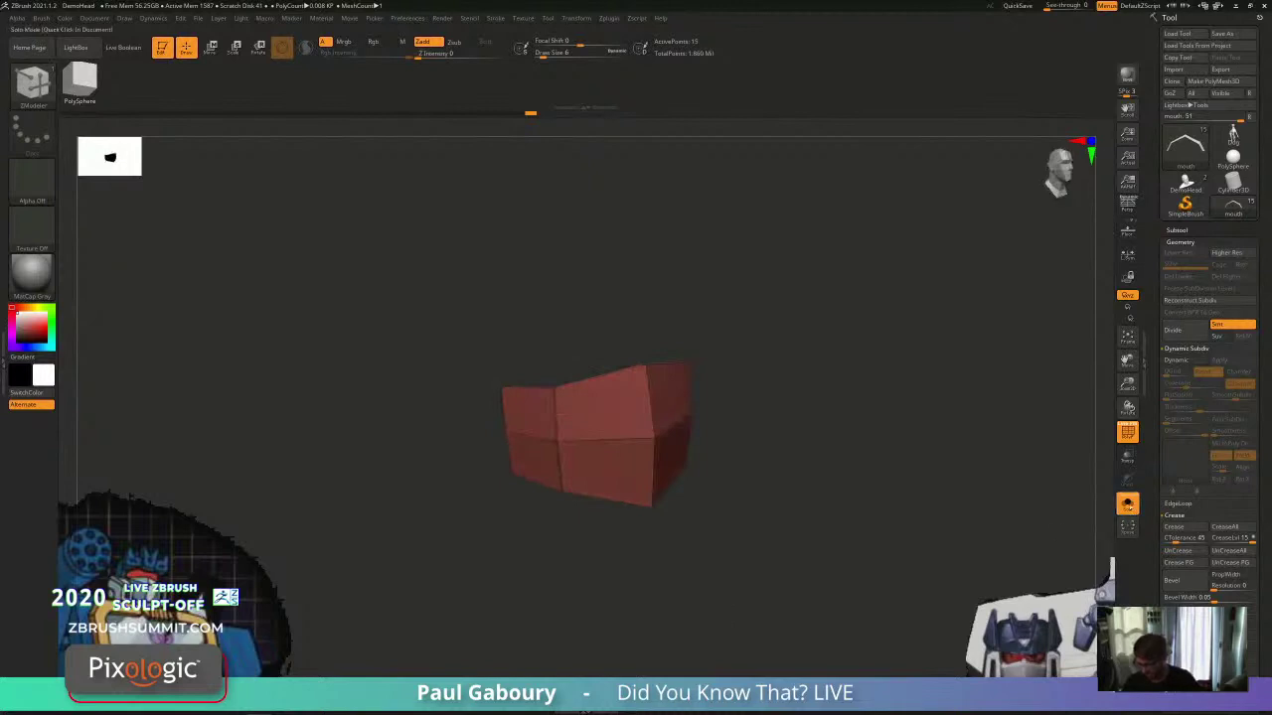
left_click(1127, 504)
key("d")
left_click_drag(806, 466, 792, 457)
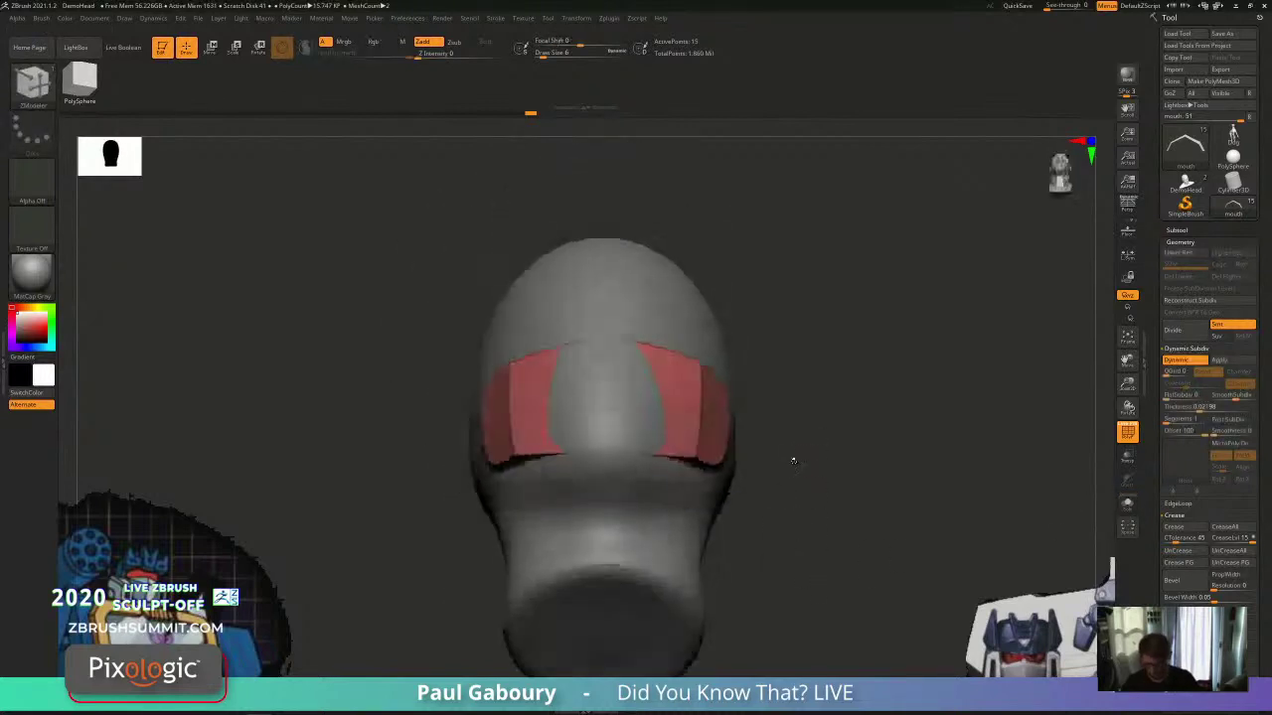
left_click(660, 398)
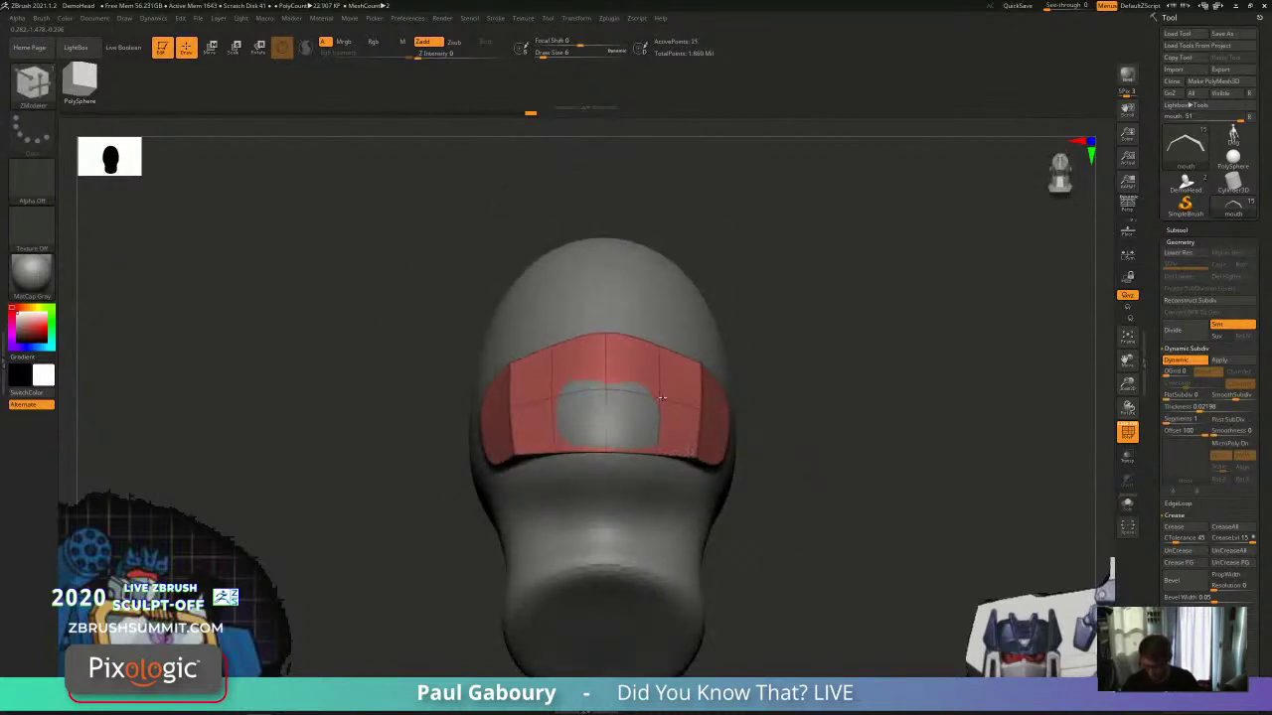
Step: Set ZModeler's edge action to Crease and crease the plate's central vertical edge loop, viewing it smoothed at CreaseLvl 3
left_click_drag(750, 418, 749, 487)
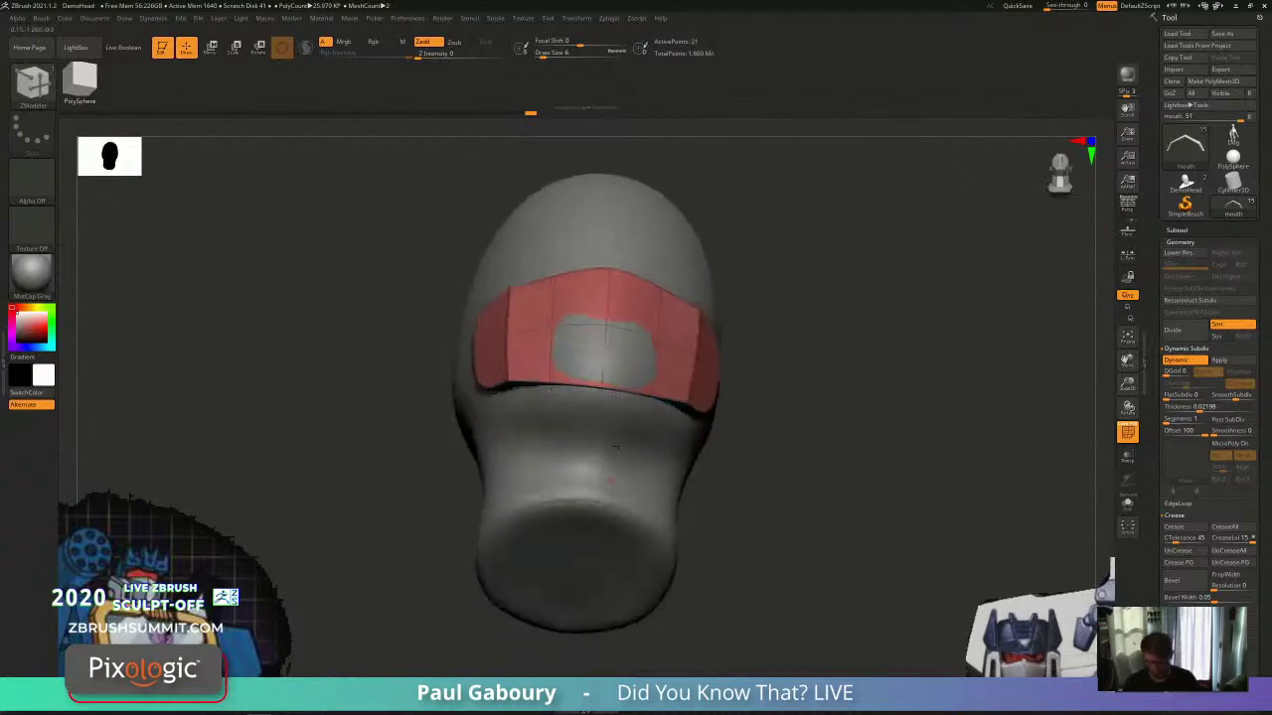
key("space")
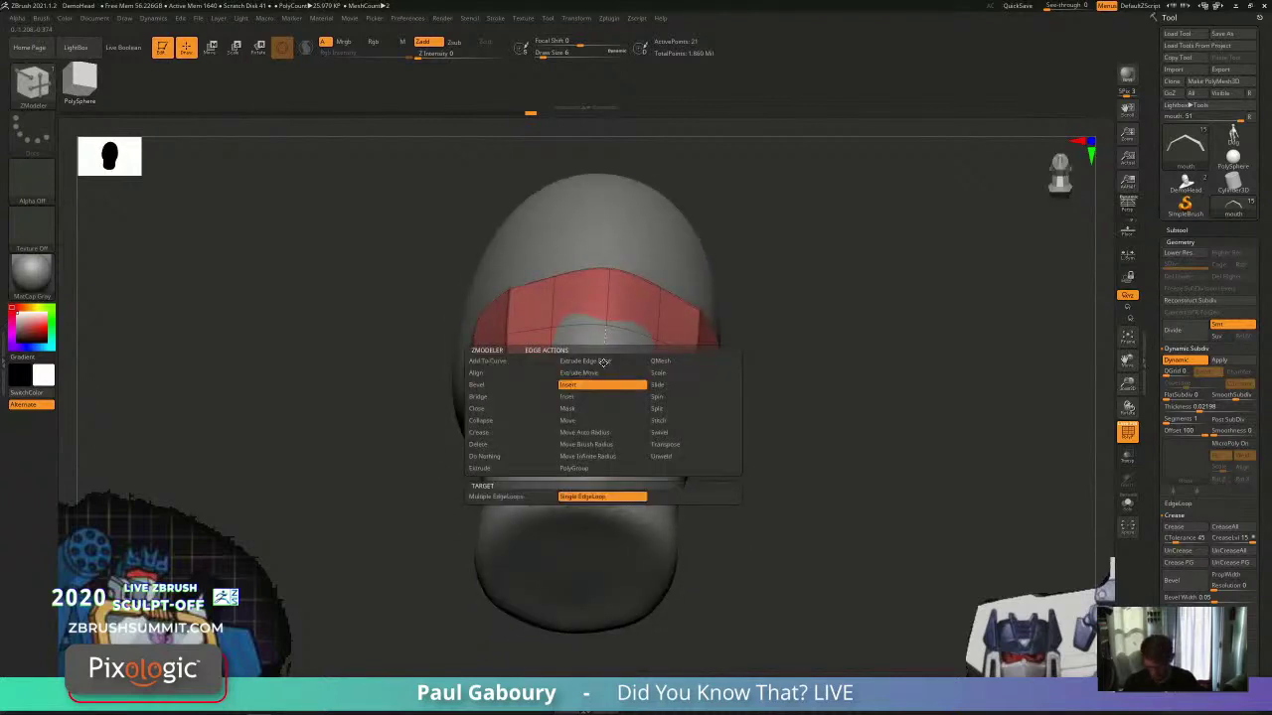
left_click(530, 435)
left_click(606, 354)
left_click_drag(713, 419, 785, 461)
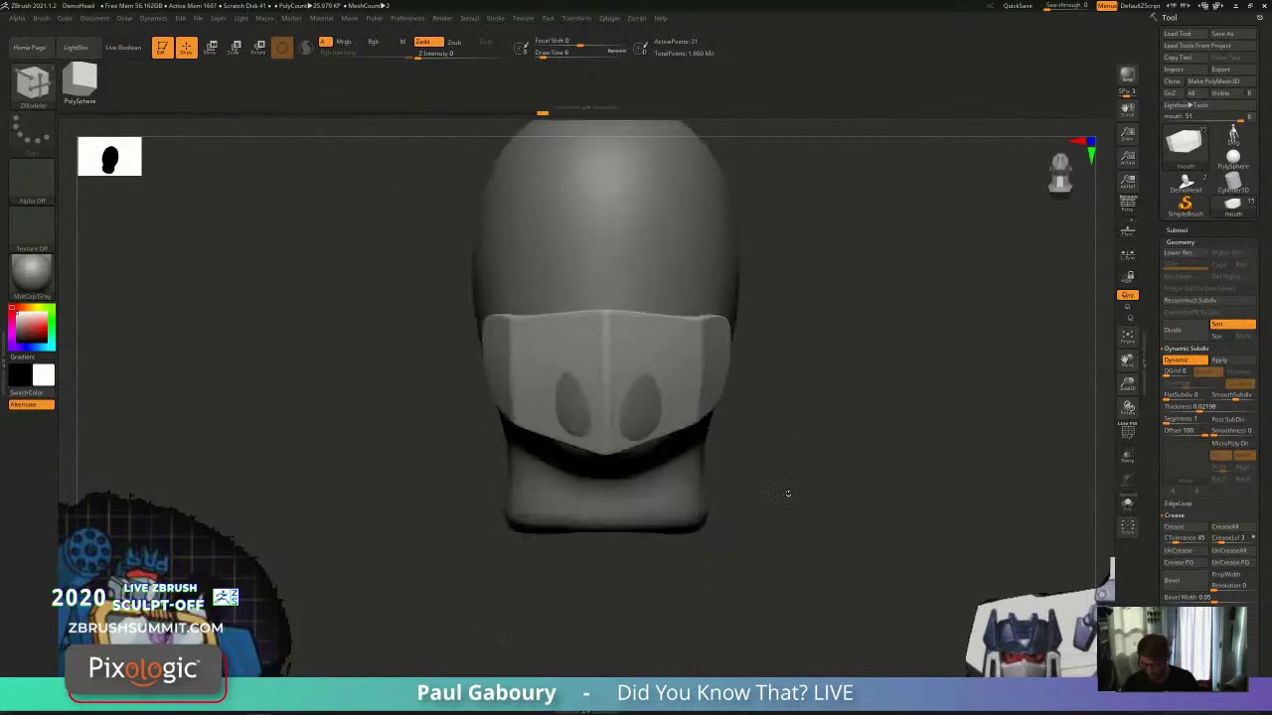
Step: Set ZModeler's edge action to Mask with the EdgeLoop Complete target and apply it to the newly inserted front-panel loop
key("space")
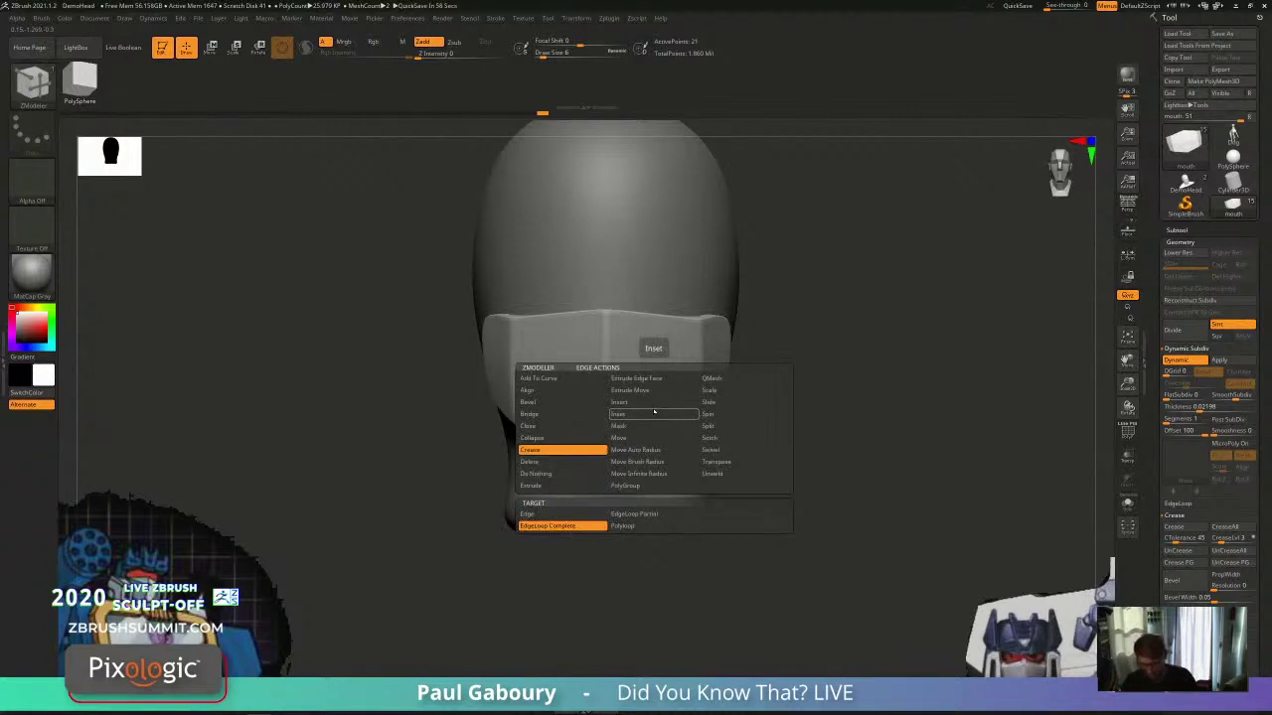
left_click(618, 426)
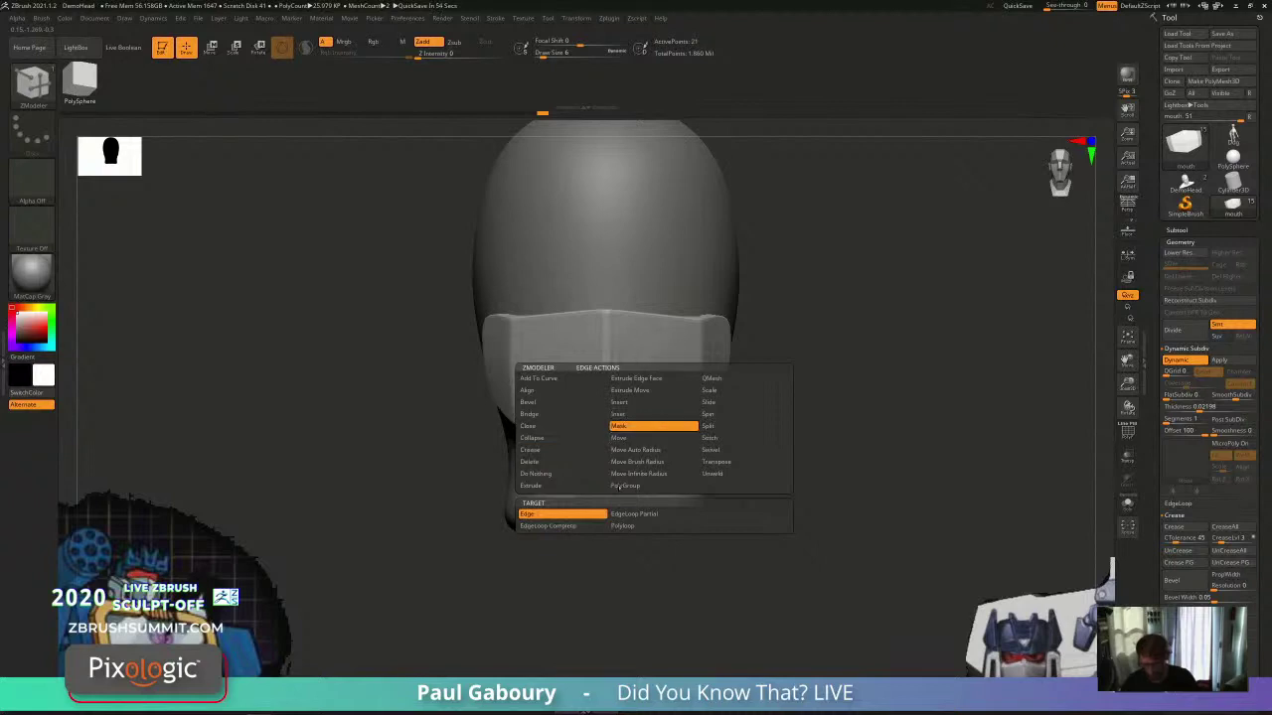
left_click(561, 525)
left_click(654, 402)
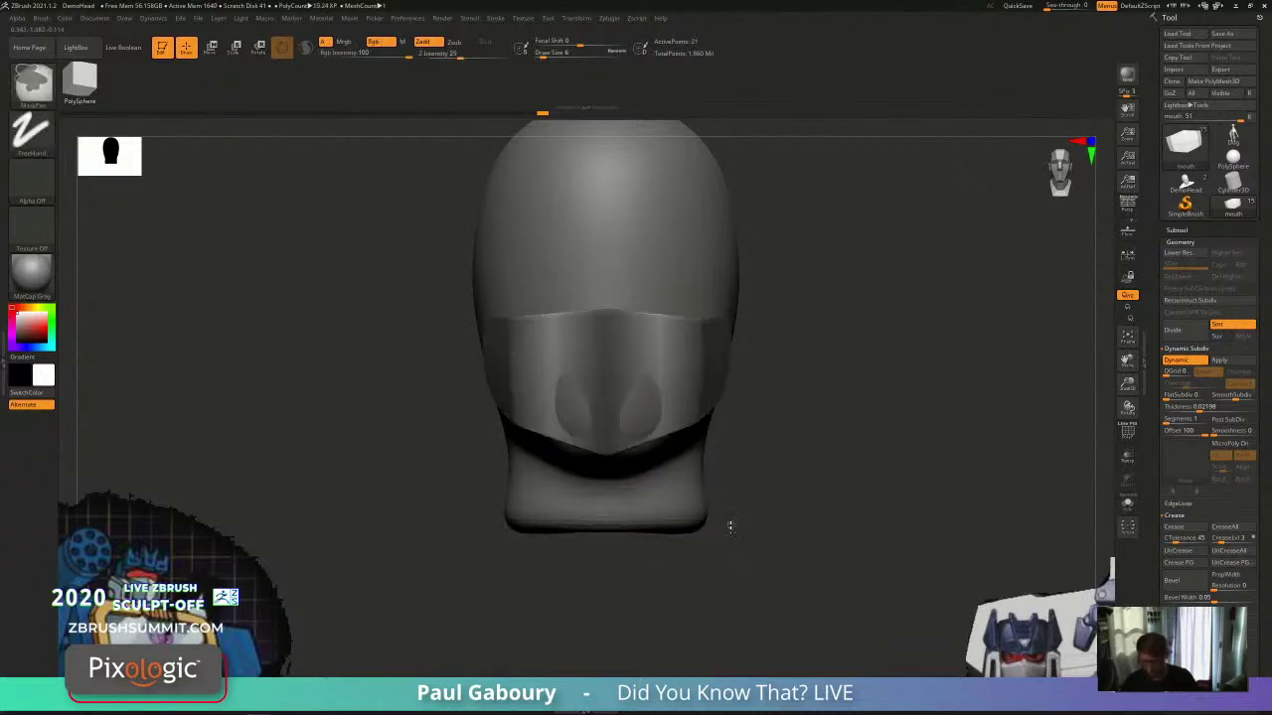
Step: Place the Move gizmo on the unmasked front-panel loop and shift it slightly outward from the head and toward the plate's center
key("w")
left_click(658, 377, "alt")
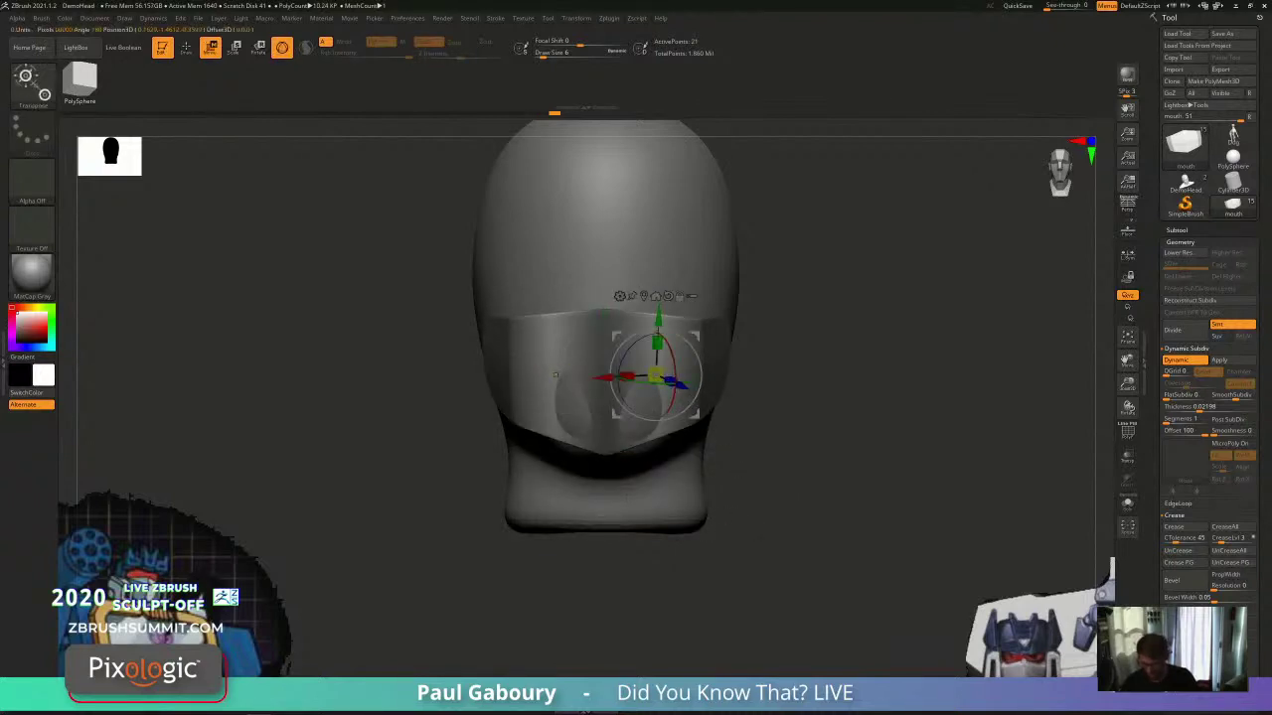
right_click_drag(686, 453, 717, 360)
left_click_drag(689, 349, 693, 343)
mouse_move(693, 343)
right_mouse_down()
mouse_move(696, 261)
mouse_move(693, 344)
right_mouse_up()
left_click_drag(689, 348, 690, 346)
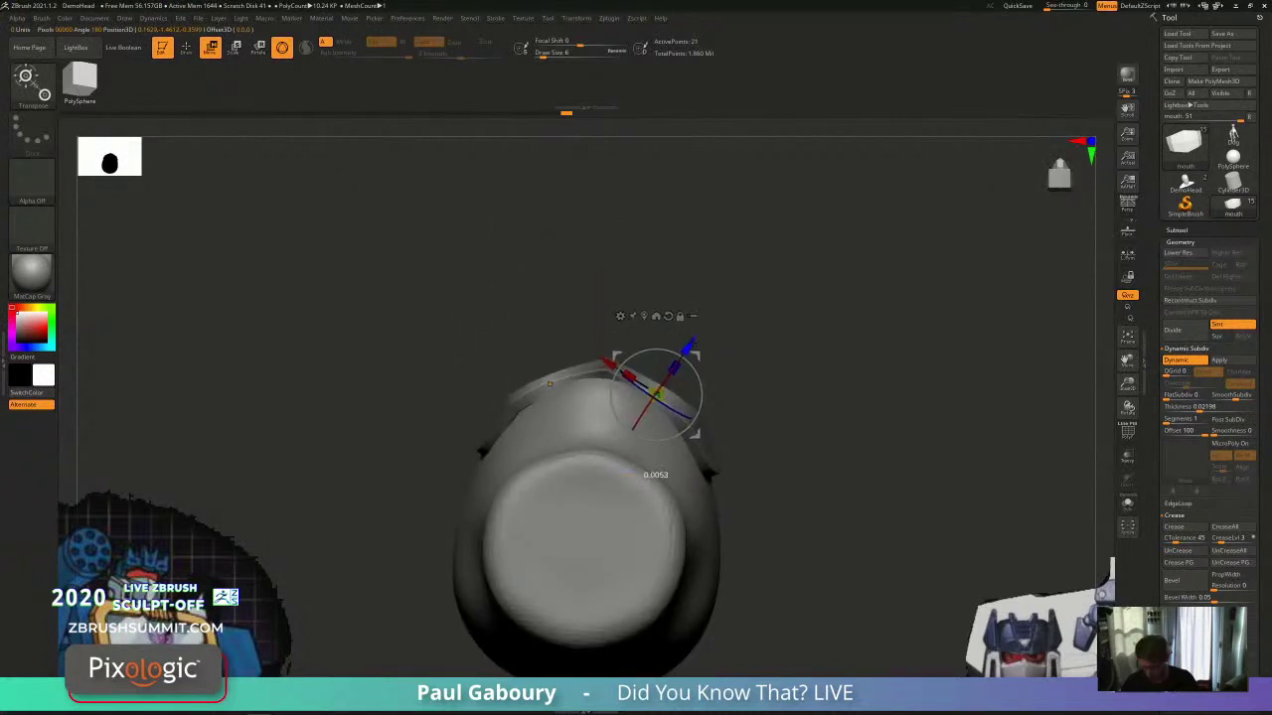
left_click_drag(606, 362, 602, 360)
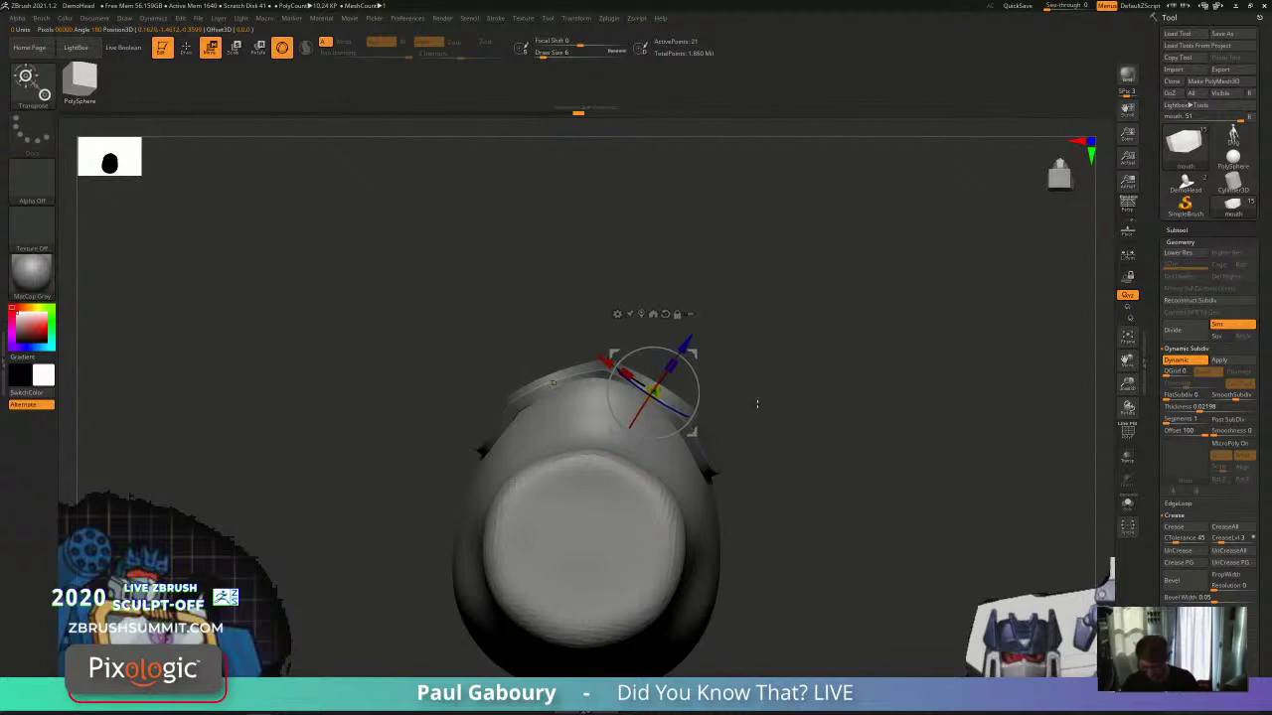
Step: Set ZModeler's edge action to Slide with the EdgeLoop Complete target and slide the front-panel edge loop slightly along the plate
key("q")
right_click_drag(764, 417, 704, 435)
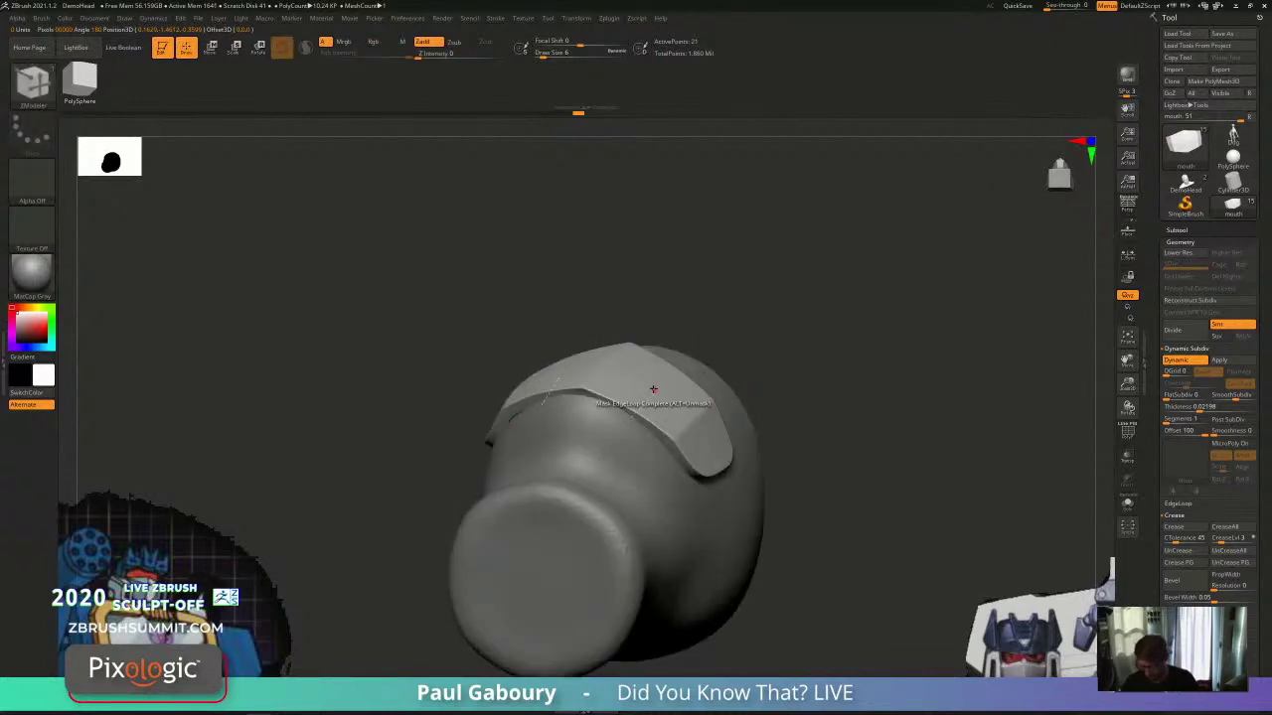
key("space")
left_click(735, 402)
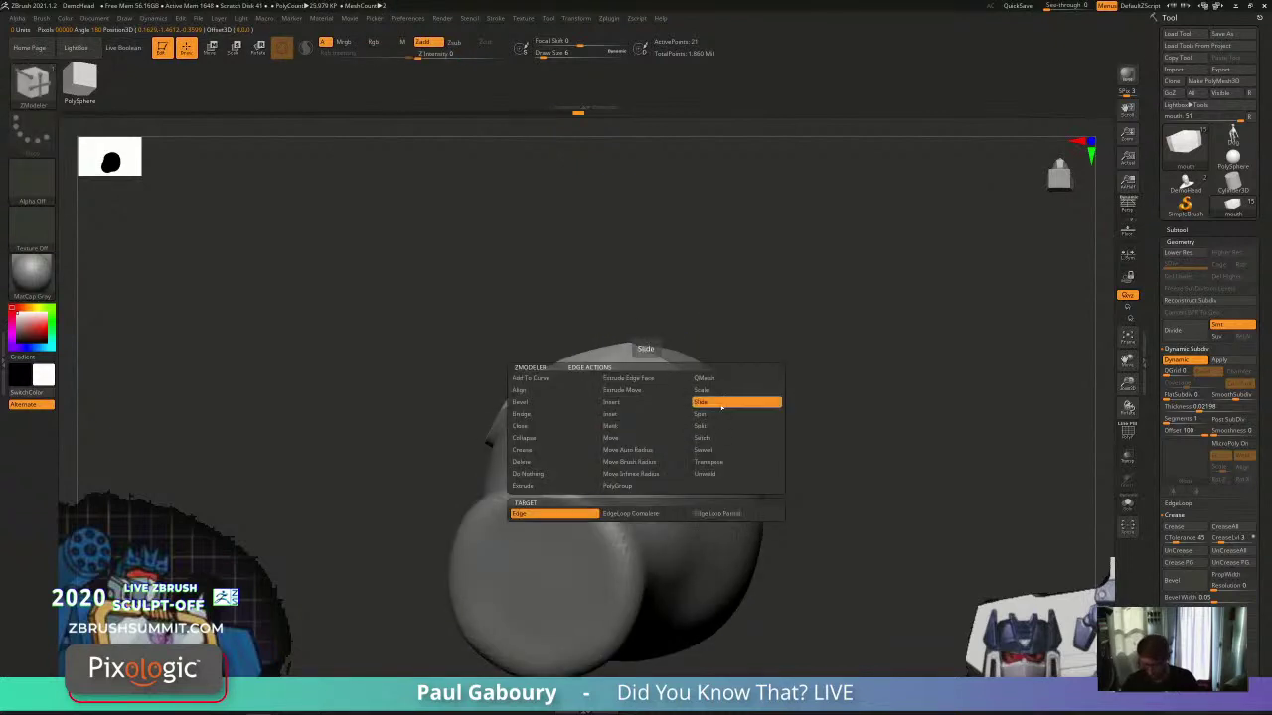
left_click(668, 513)
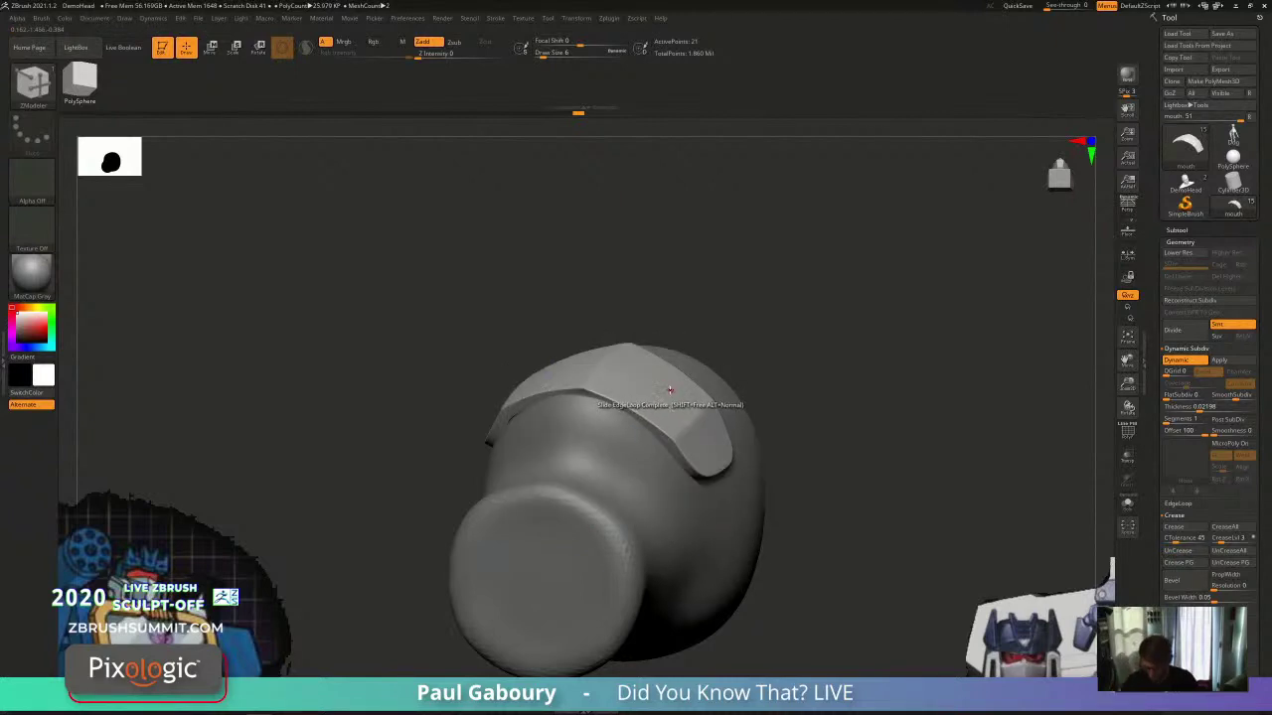
right_click_drag(665, 384, 654, 407)
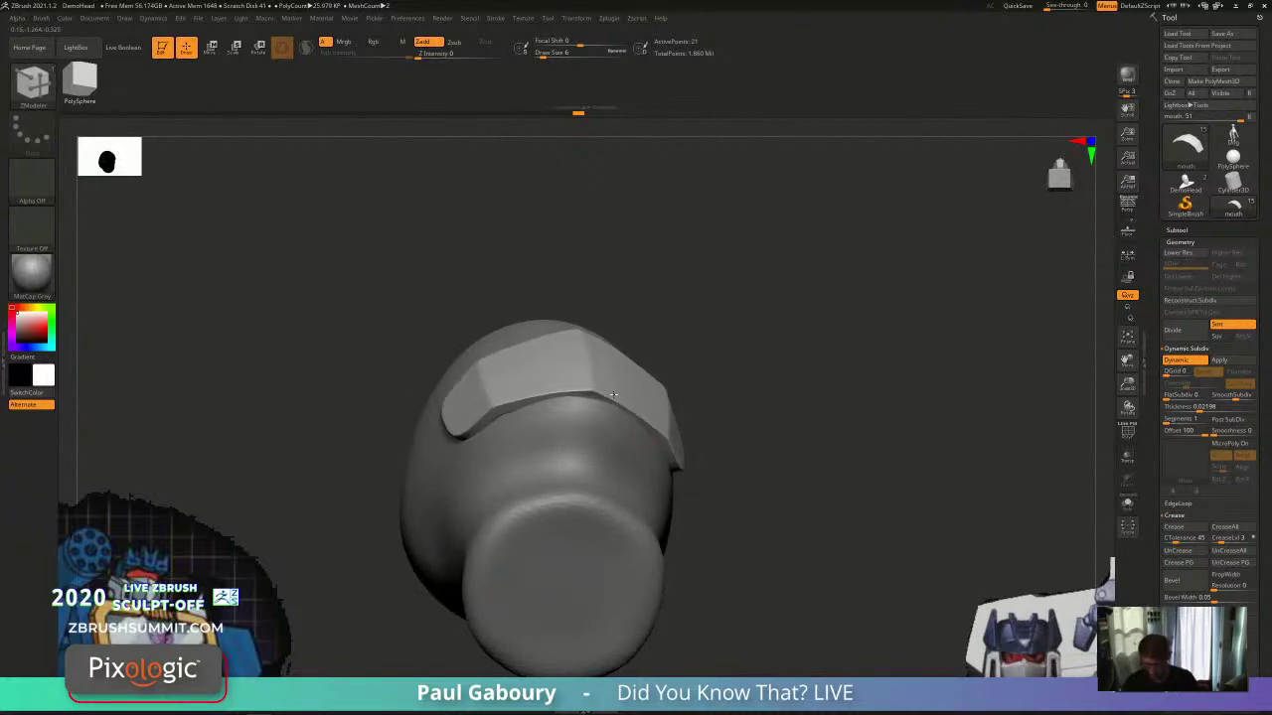
mouse_move(613, 394)
left_mouse_down()
mouse_move(582, 392)
mouse_move(628, 404)
mouse_move(668, 451)
mouse_move(621, 394)
left_mouse_up()
right_click_drag(628, 395, 715, 472)
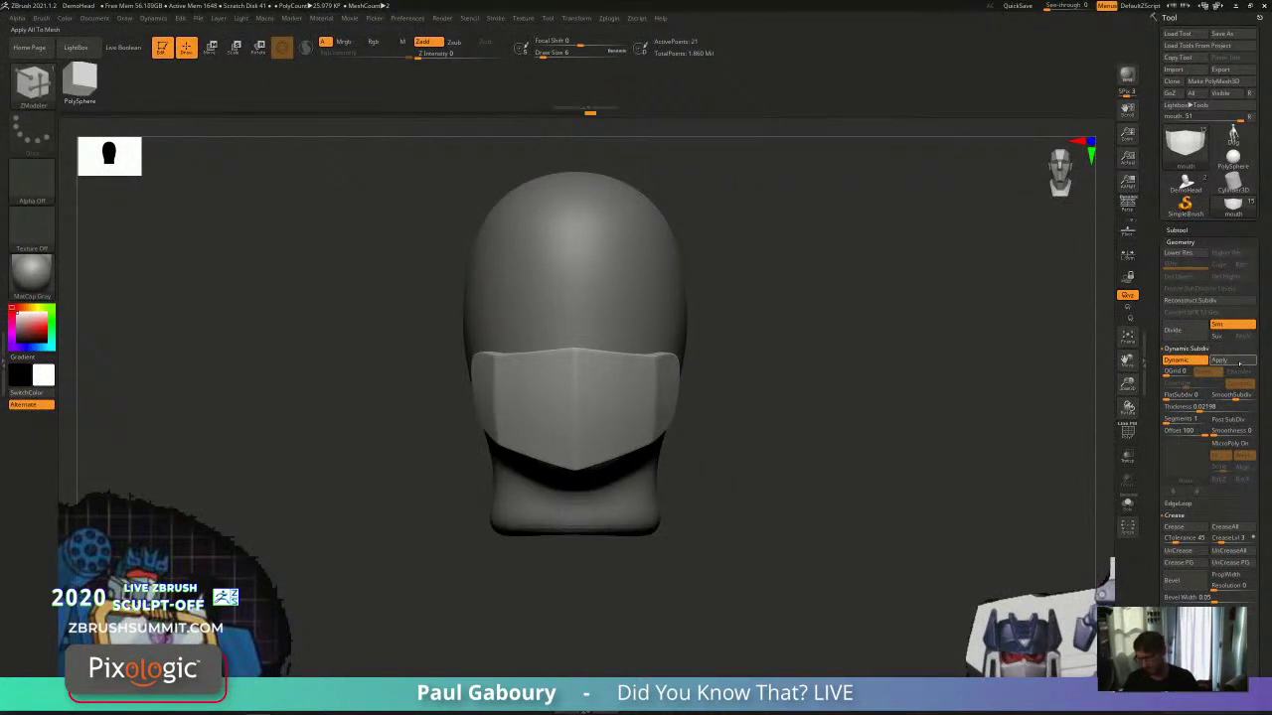
Step: Apply the mouth plate's dynamic subdivision as real subdivision levels, and undo the conversion
left_click(1231, 361)
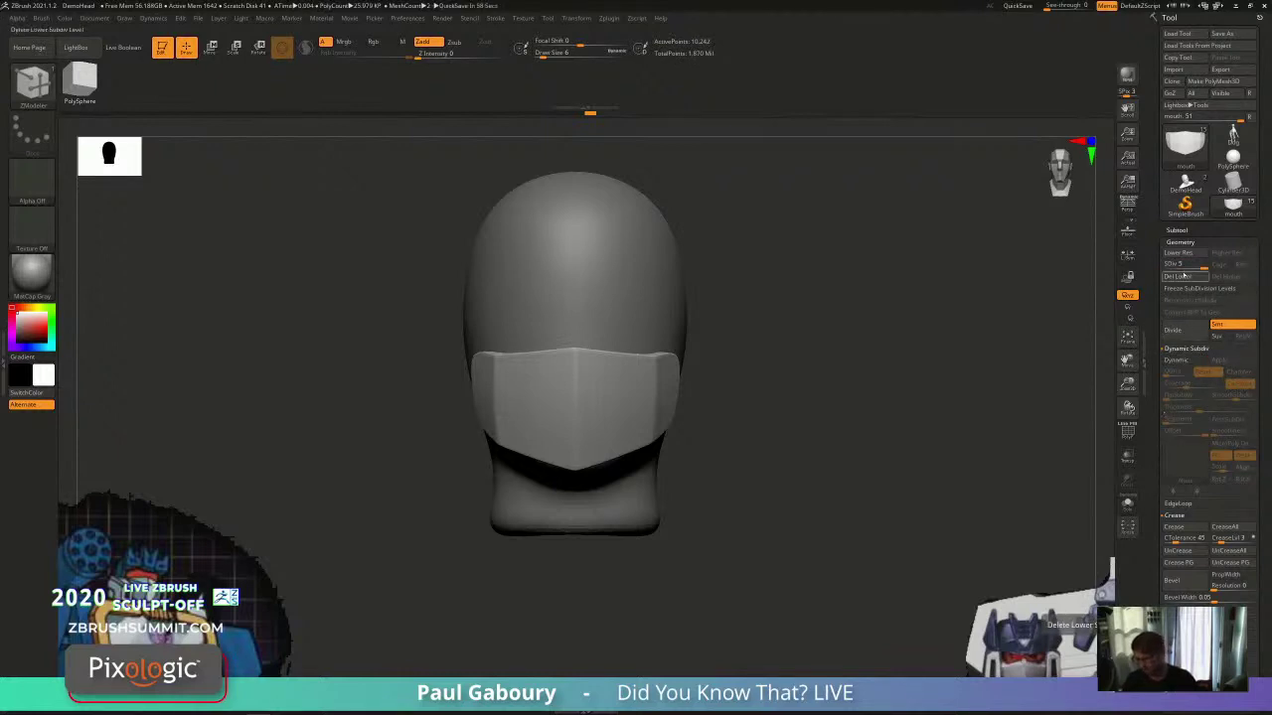
mouse_move(812, 357)
left_mouse_down()
mouse_move(774, 390)
mouse_move(801, 409)
mouse_move(824, 335)
mouse_move(804, 369)
mouse_move(815, 344)
left_mouse_up()
key("ctrl+z")
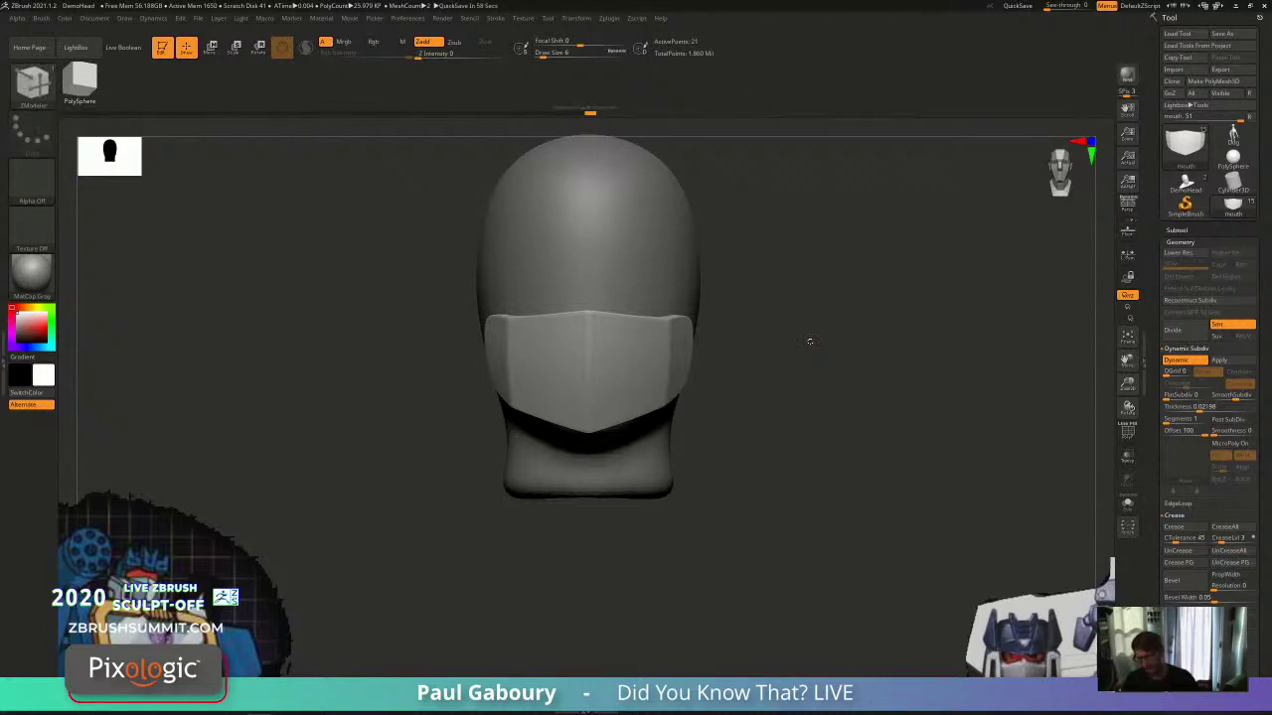
Step: Set the mouth plate's dynamic Thickness to 0, isolate the plate, and show its unsubdivided base mesh with polyframe
left_click_drag(1198, 411, 1156, 411)
left_click_drag(730, 454, 759, 469)
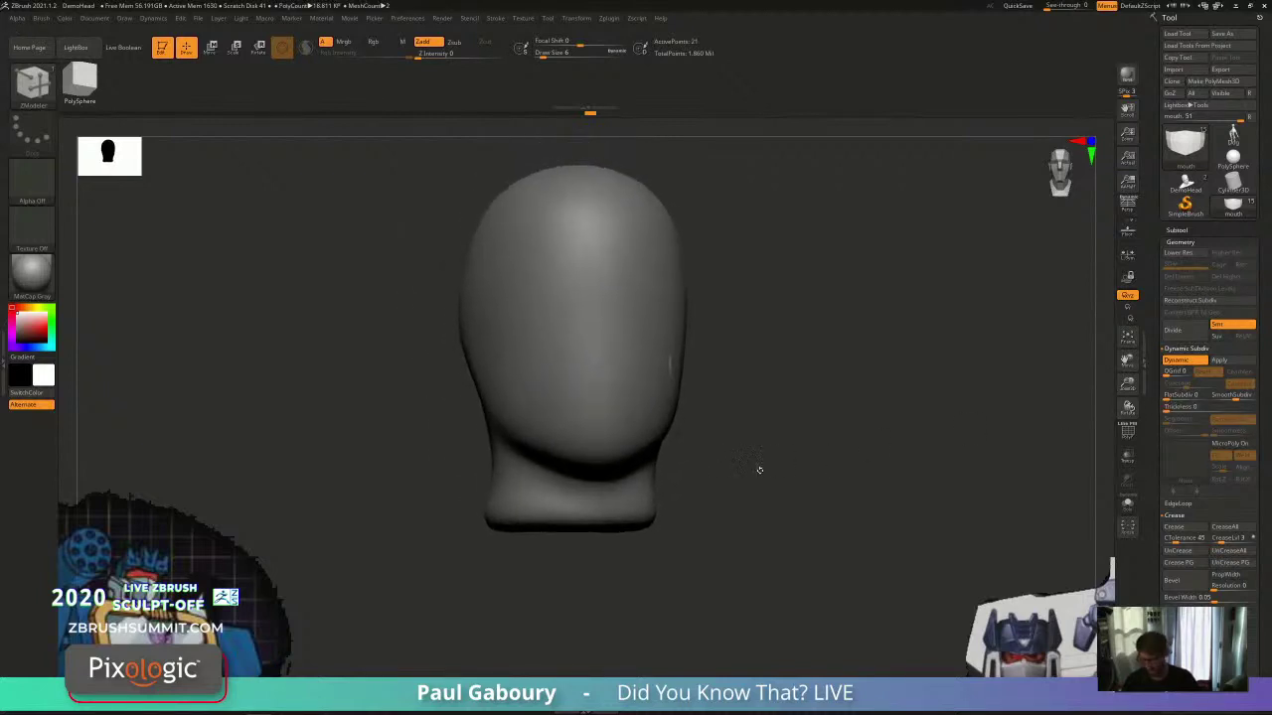
left_click(1128, 505)
mouse_move(747, 452)
right_mouse_down()
mouse_move(843, 460)
mouse_move(801, 459)
right_mouse_up()
right_click_drag(800, 459, 824, 485, "ctrl")
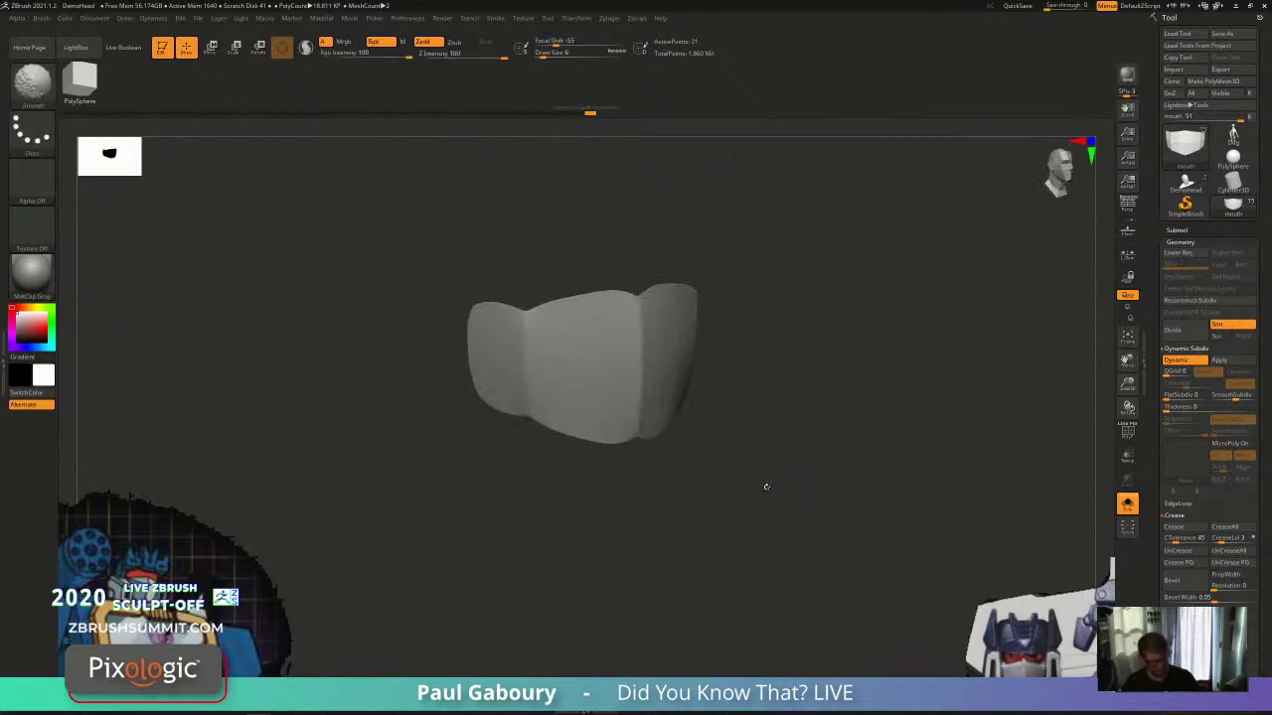
key("shift+f")
key("shift+d")
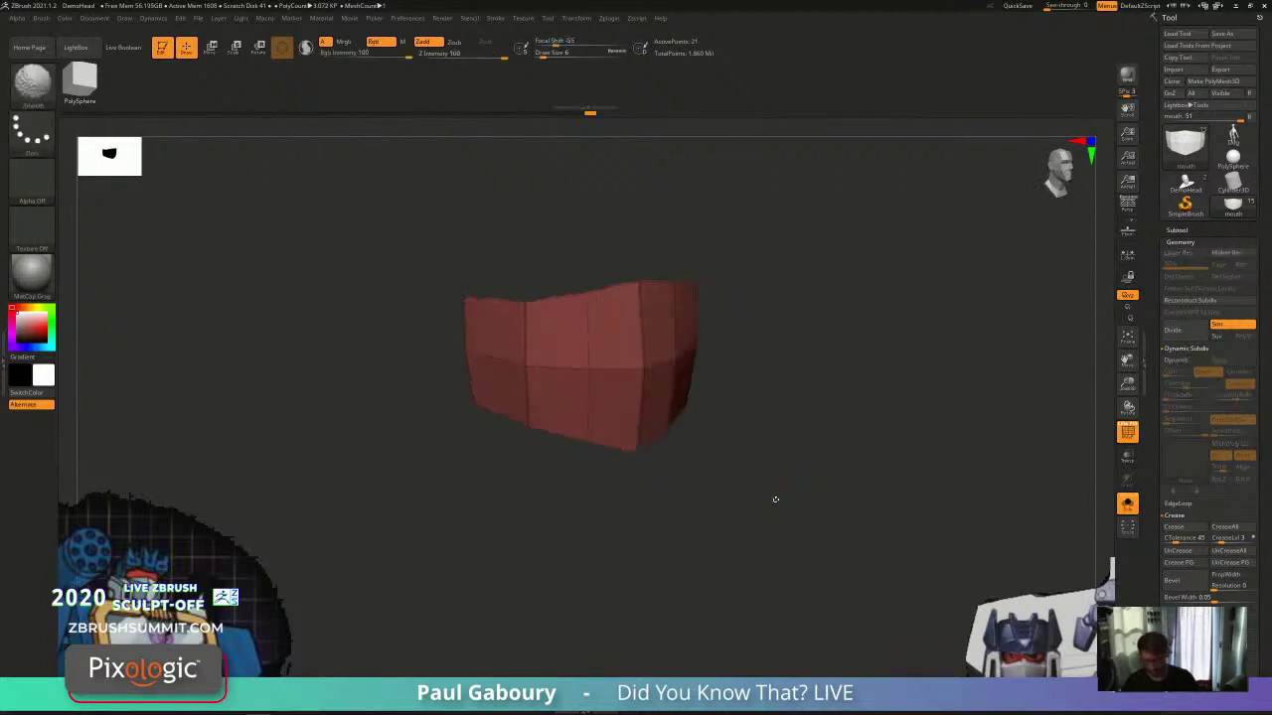
Step: Set ZModeler's polygon action to QMesh with All Polygons, extrude the plate into a thin solid, and cycle its polygroup colour to blue
mouse_move(774, 500)
left_mouse_down()
mouse_move(786, 371)
mouse_move(761, 454)
left_mouse_up()
key("space")
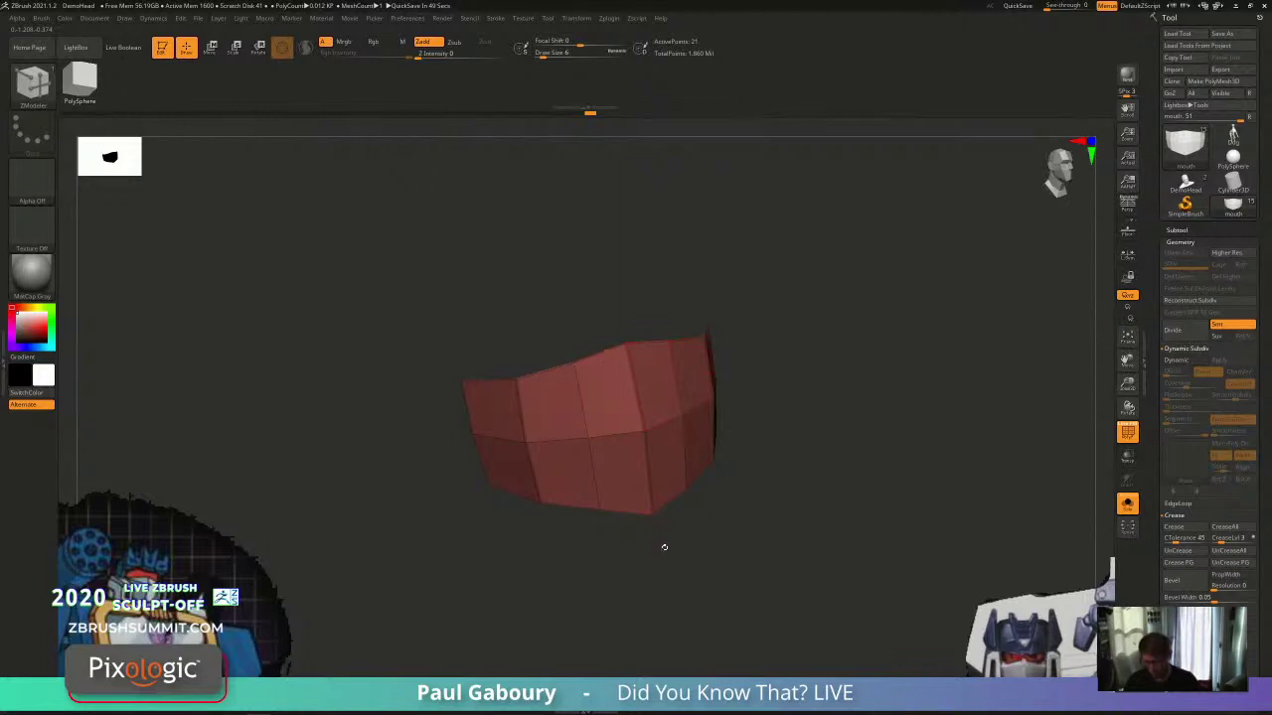
key("space")
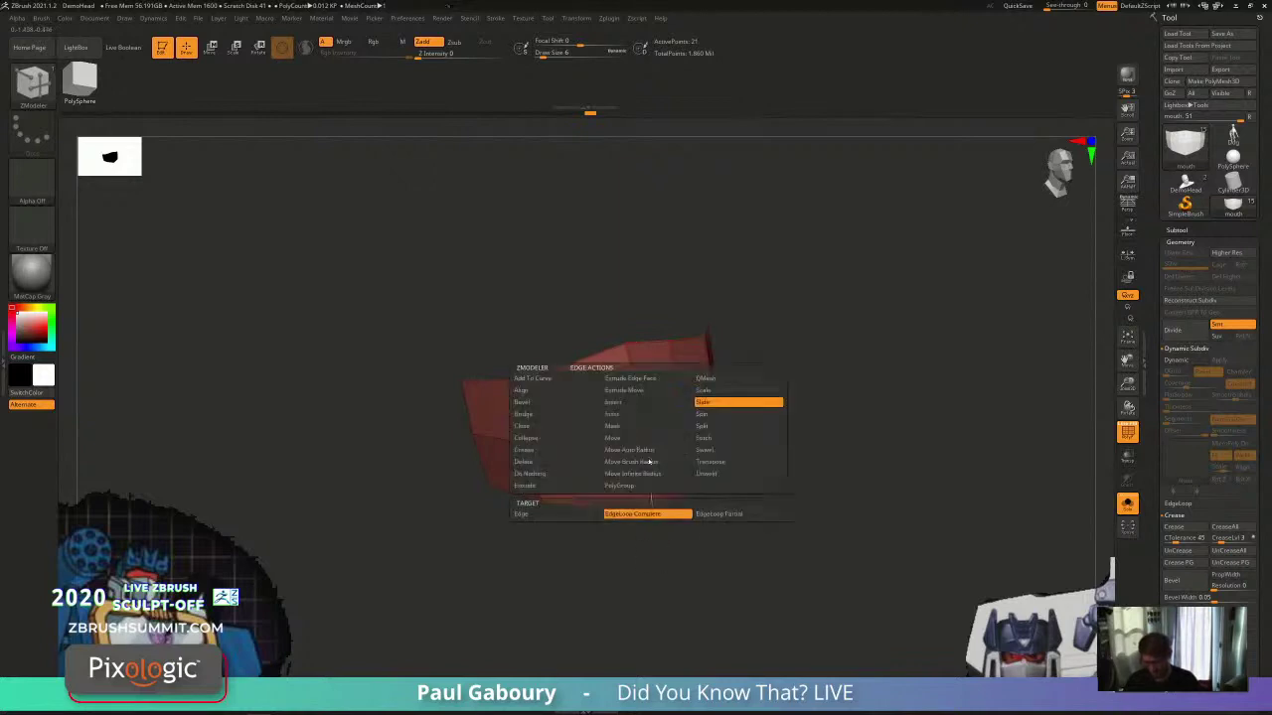
left_click(551, 453)
key("space")
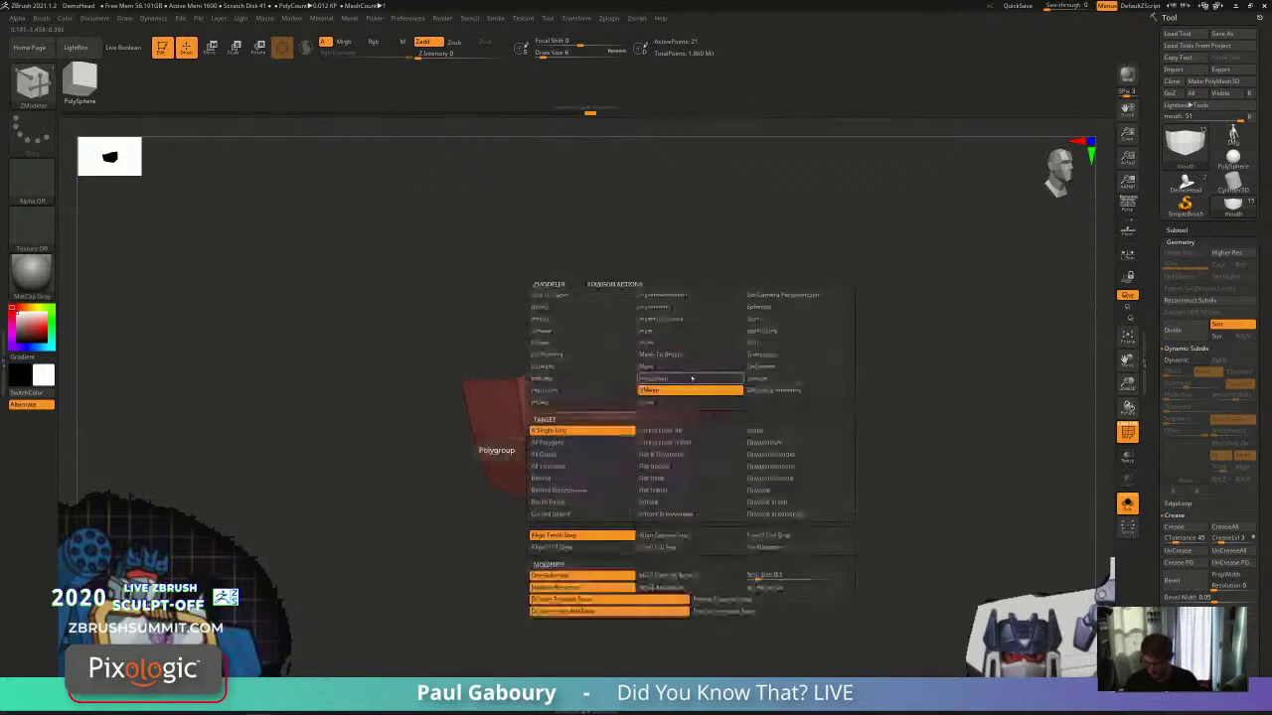
left_click(608, 443)
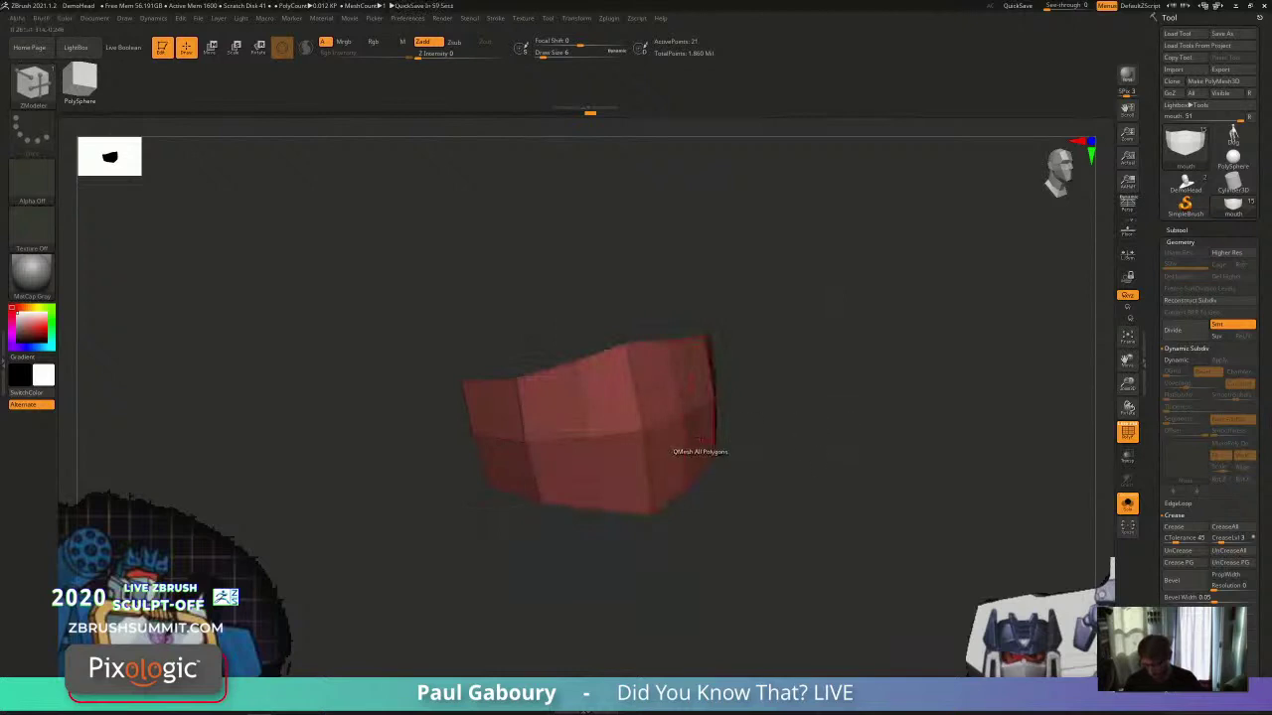
left_click_drag(685, 446, 723, 440)
key("alt")
key("alt")
key("alt")
key("alt")
key("alt")
key("alt")
key("alt")
key("alt")
key("alt")
key("alt")
key("alt")
key("alt")
key("alt")
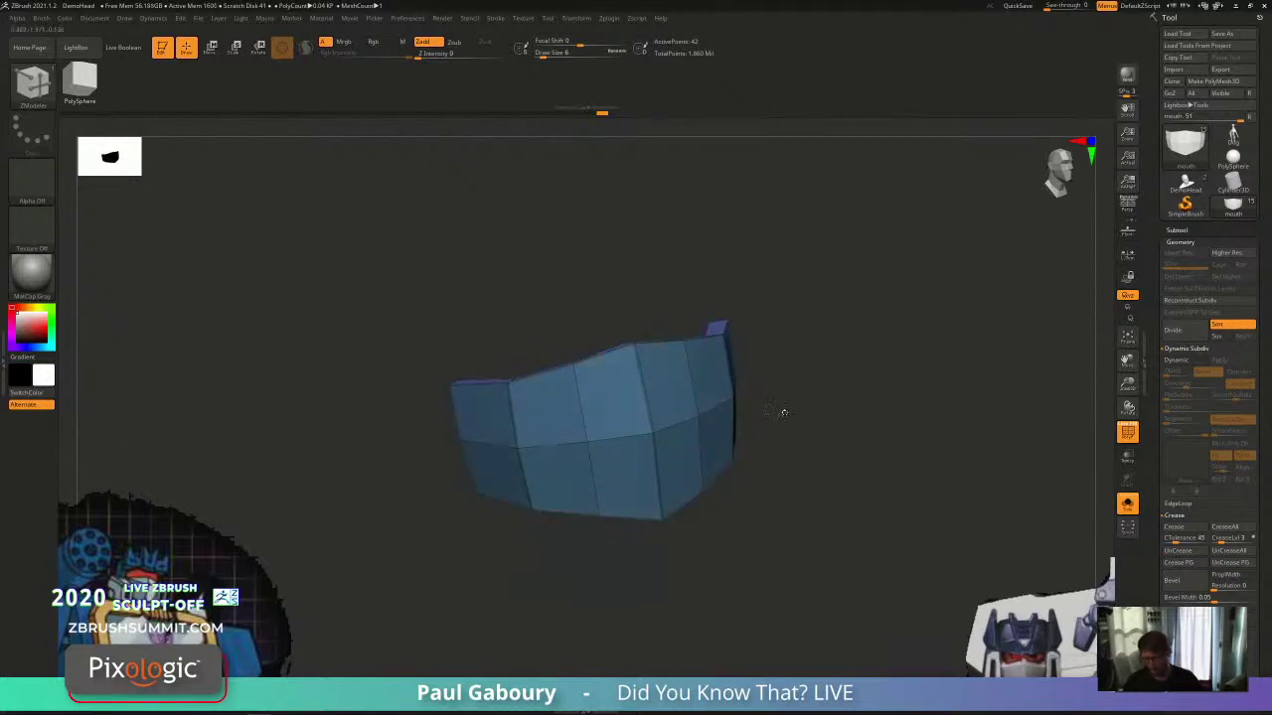
Step: Bring back the head and crease the thickened plate's border edge loops using ZModeler's Crease action with the EdgeLoop Complete target
left_click_drag(781, 411, 813, 516)
right_click_drag(812, 516, 791, 503)
right_click_drag(673, 388, 667, 385, "ctrl")
key("space")
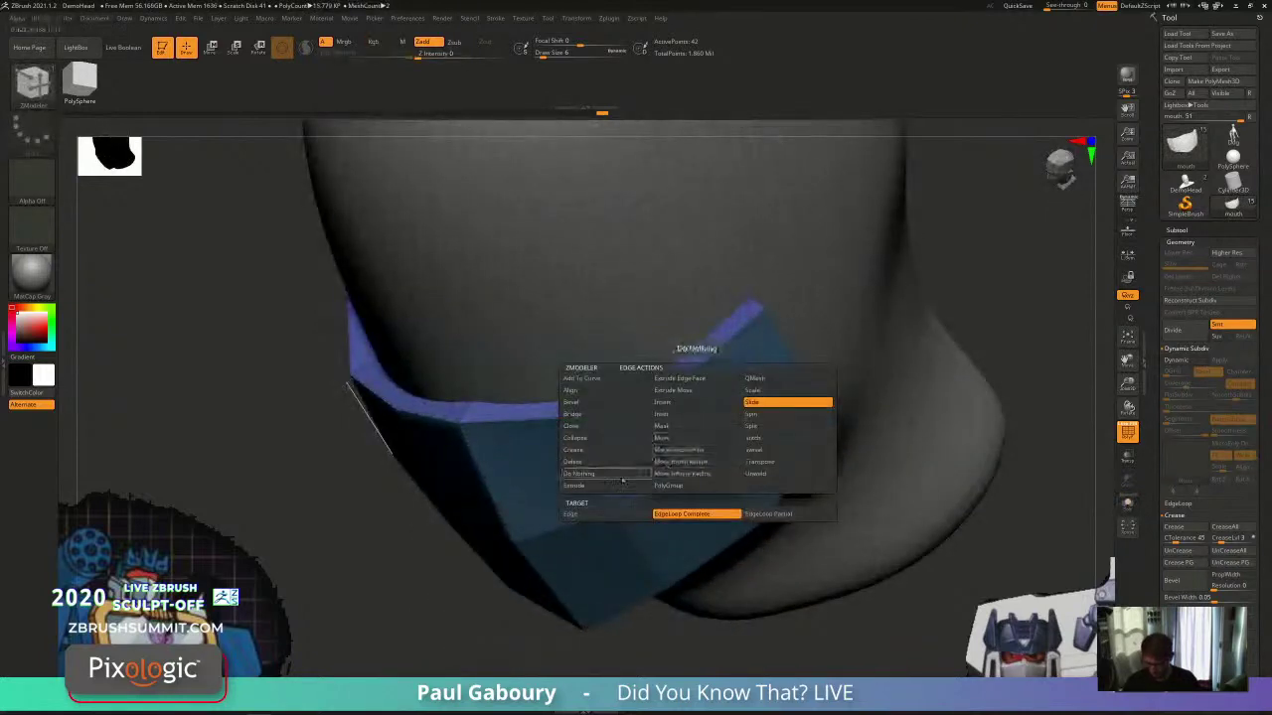
left_click(598, 448)
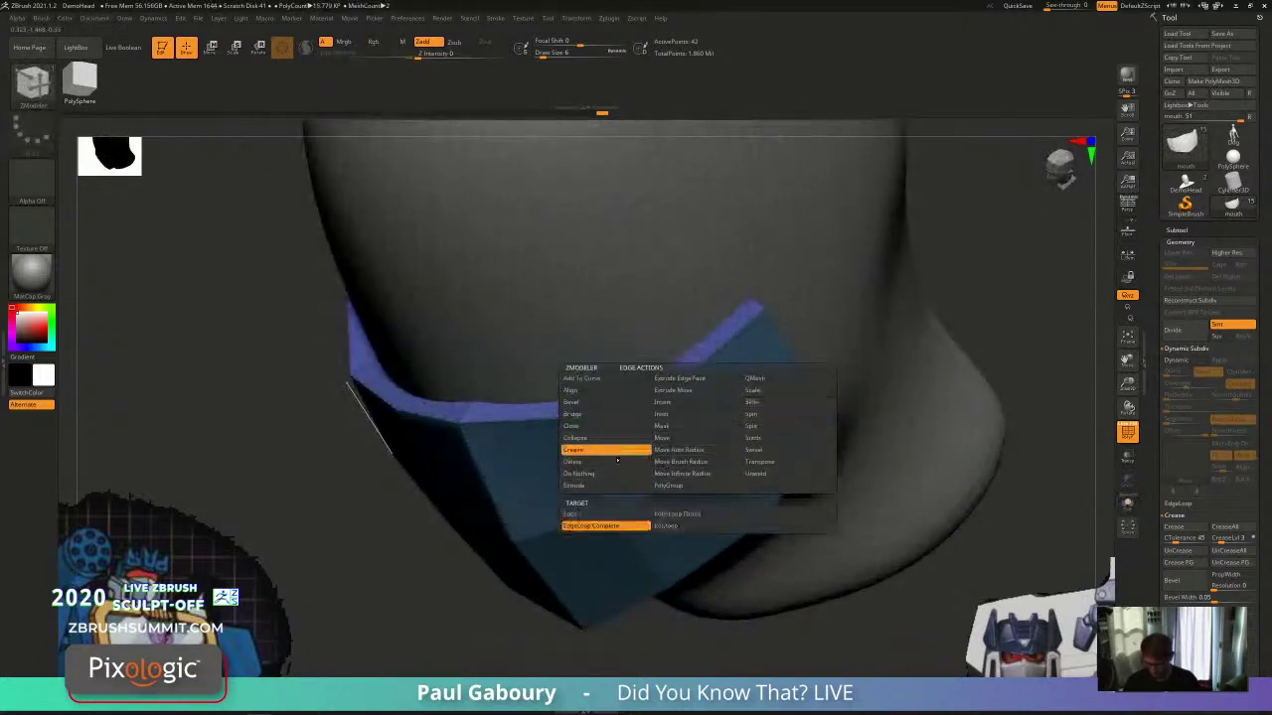
left_click(483, 485)
left_click(792, 343)
right_click_drag(791, 344, 773, 348)
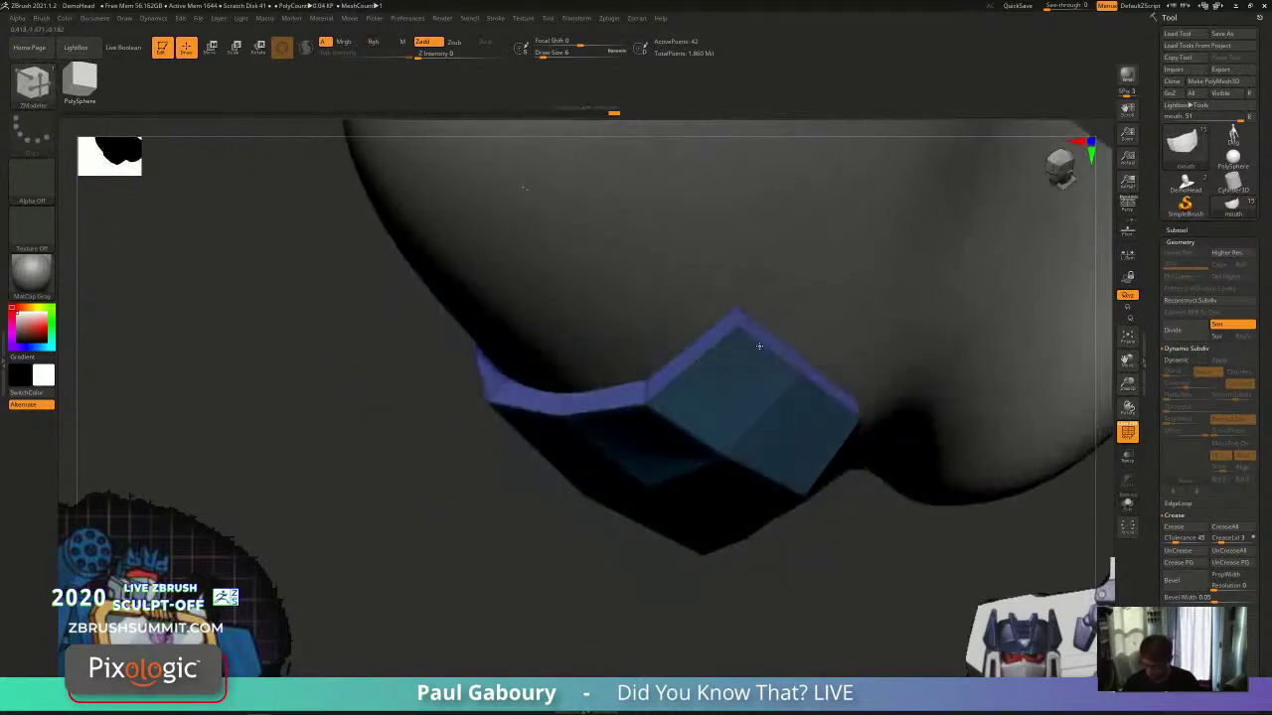
left_click(735, 318)
Step: Turn on dynamic subdivision for the creased plate and hide the polyframe to view it smoothed on the head
mouse_move(794, 484)
right_mouse_down()
mouse_move(679, 483)
mouse_move(841, 429)
mouse_move(758, 400)
mouse_move(805, 457)
mouse_move(824, 454)
right_mouse_up()
key("d")
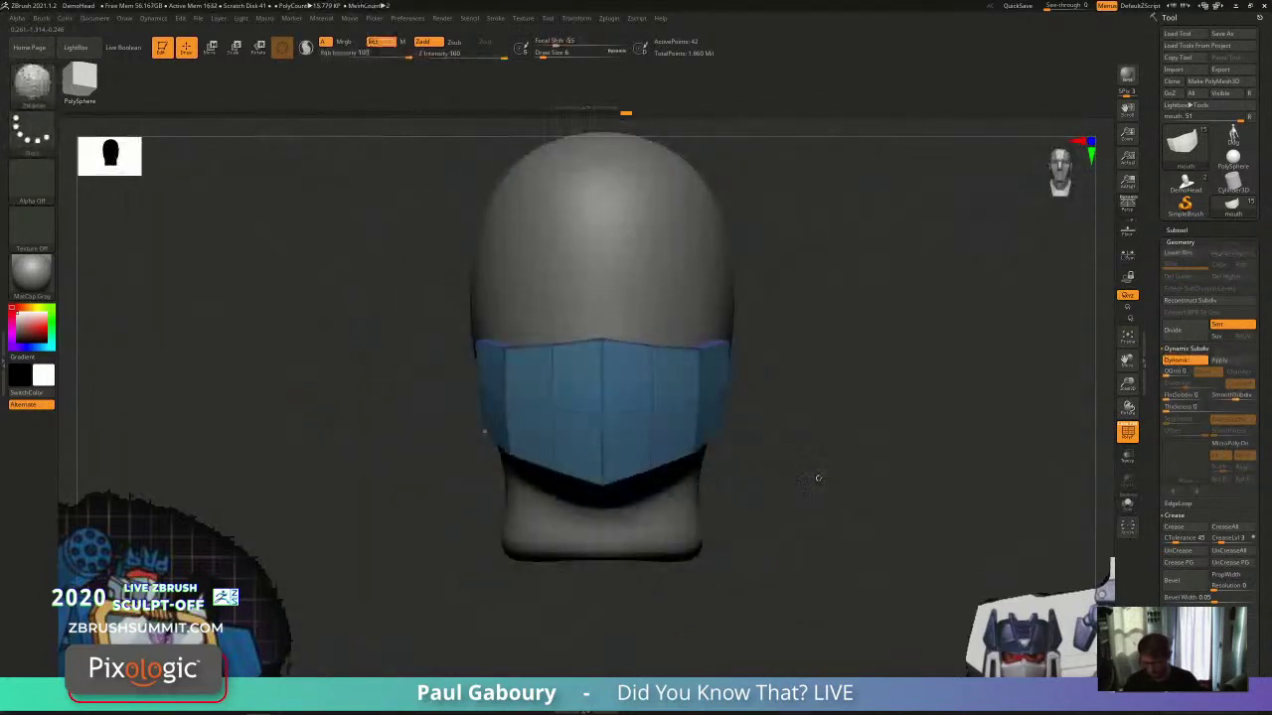
key("shift+f")
right_click_drag(811, 508, 757, 475, "ctrl")
right_click_drag(757, 475, 795, 505)
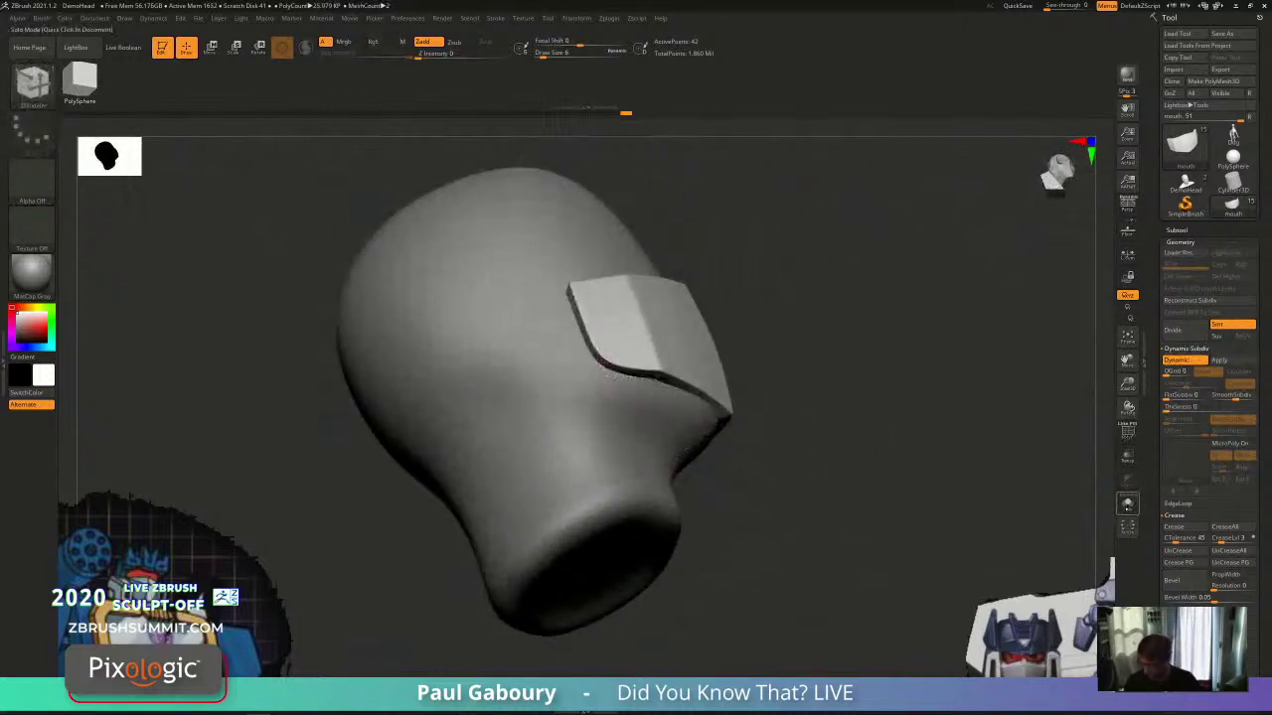
Step: Inspect the plate isolated and on the head, comparing its base mesh with the dynamically subdivided form
left_click(1128, 505)
mouse_move(815, 427)
right_mouse_down()
mouse_move(707, 368)
mouse_move(721, 412)
mouse_move(804, 431)
mouse_move(821, 488)
mouse_move(805, 506)
mouse_move(841, 491)
mouse_move(821, 503)
mouse_move(841, 505)
mouse_move(743, 491)
mouse_move(749, 510)
mouse_move(707, 527)
mouse_move(718, 567)
mouse_move(712, 526)
mouse_move(726, 520)
mouse_move(735, 472)
right_mouse_up()
key("shift+d")
key("d")
left_click(1127, 505)
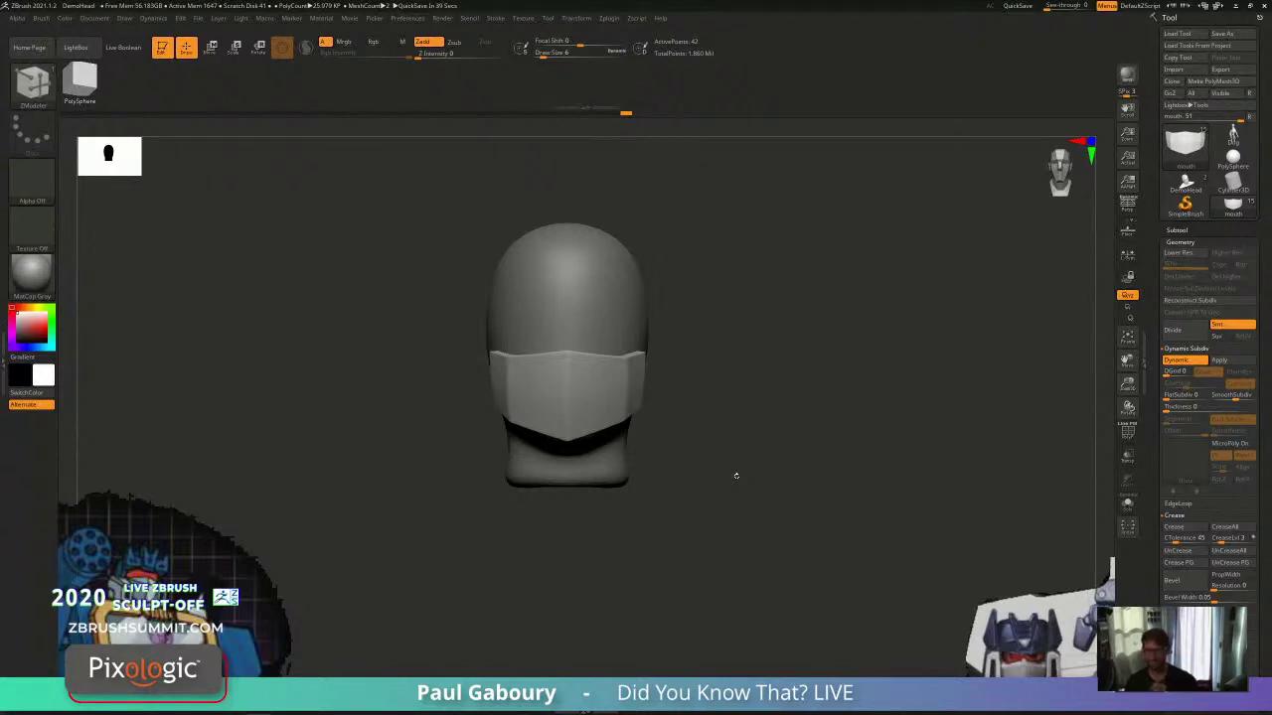
left_click_drag(737, 476, 784, 468)
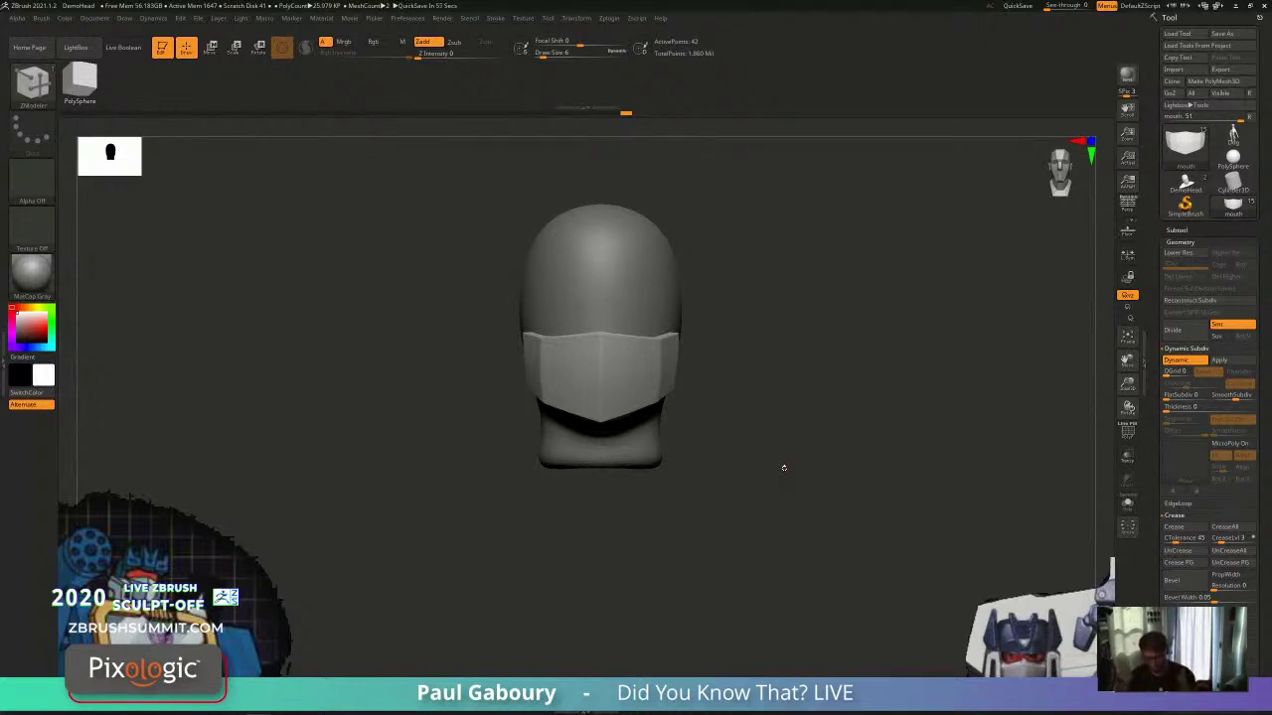
key("shift+f")
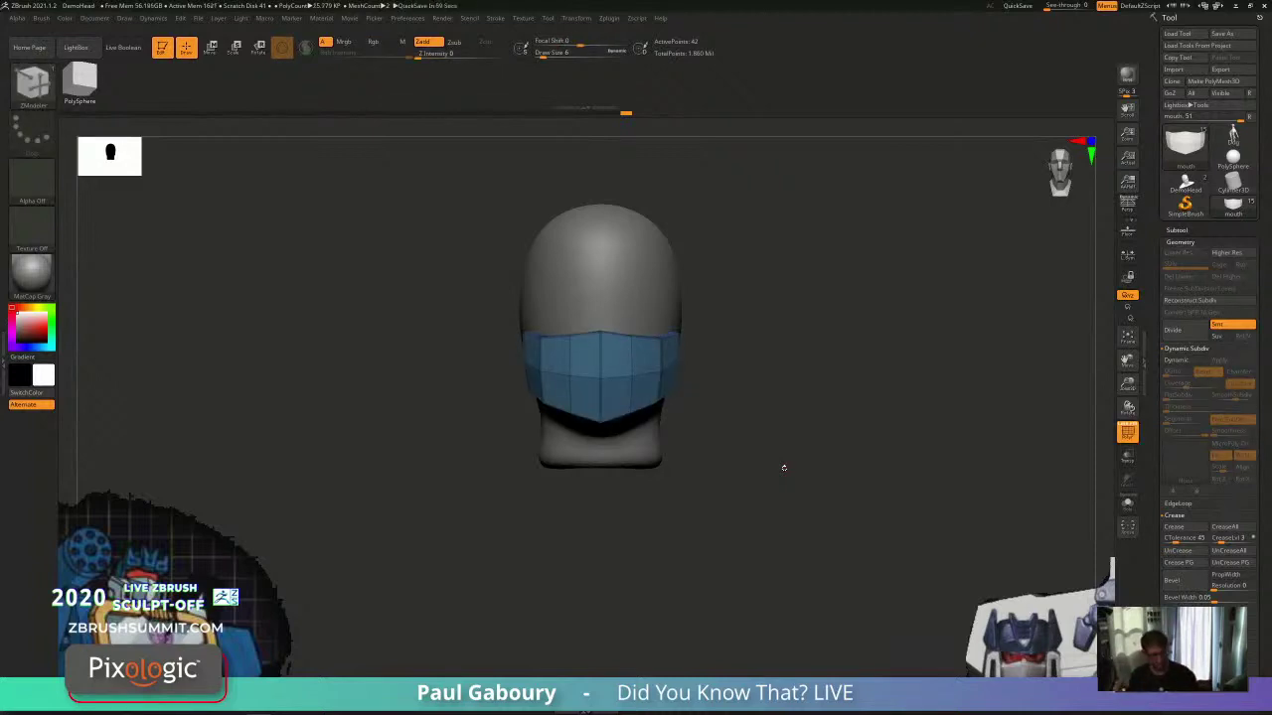
key("d")
key("shift+f")
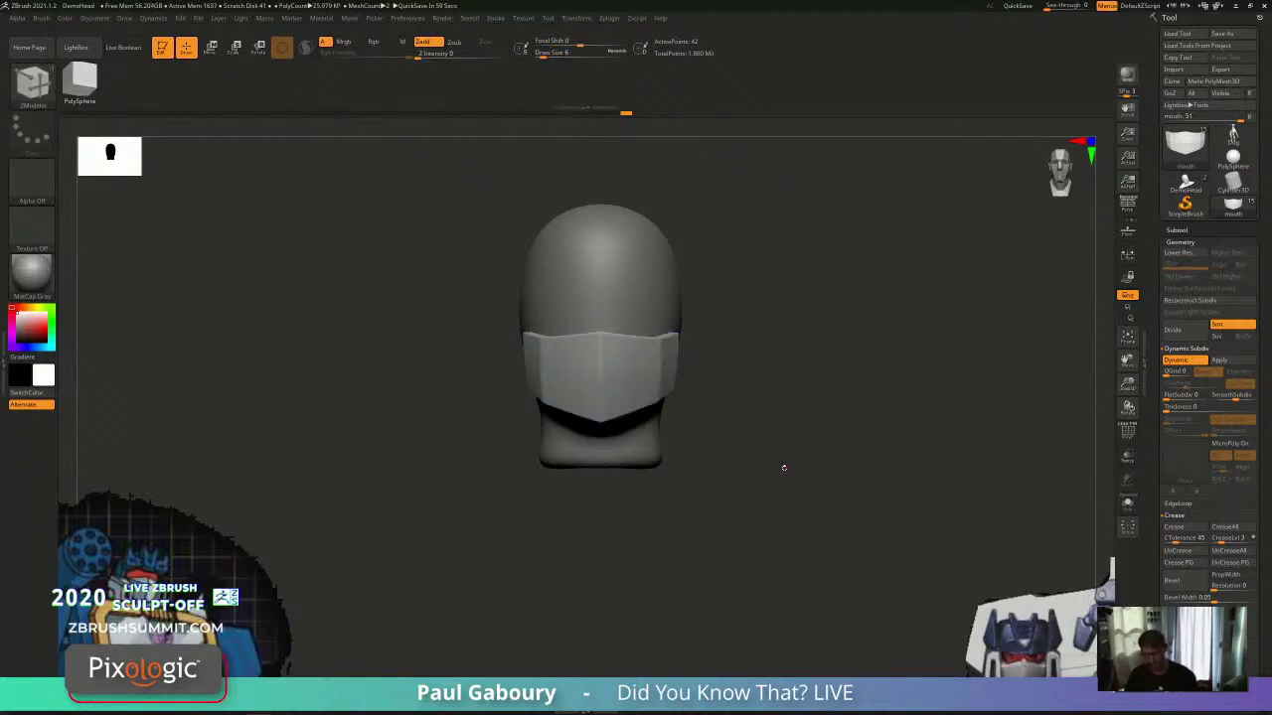
Step: Switch to the Move gizmo on the mouth plate and reset the gizmo's orientation
right_click_drag(784, 472, 723, 486, "ctrl")
key("w")
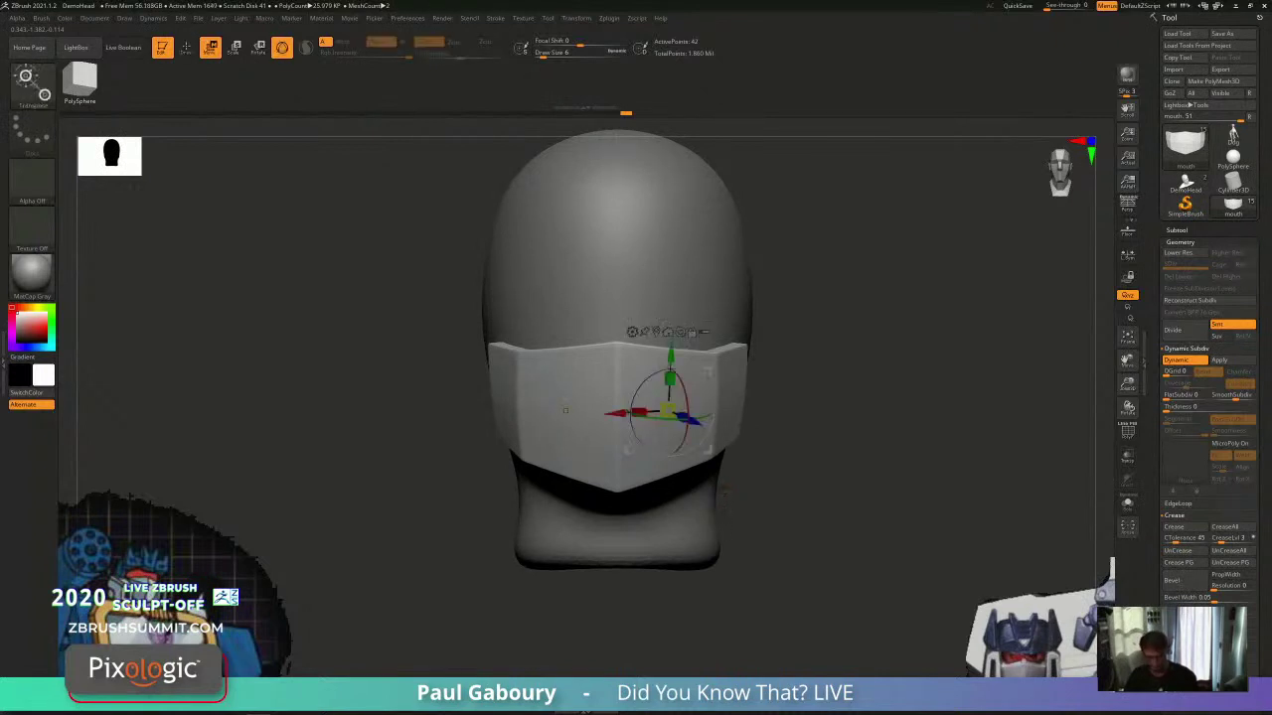
left_click(680, 332, "alt")
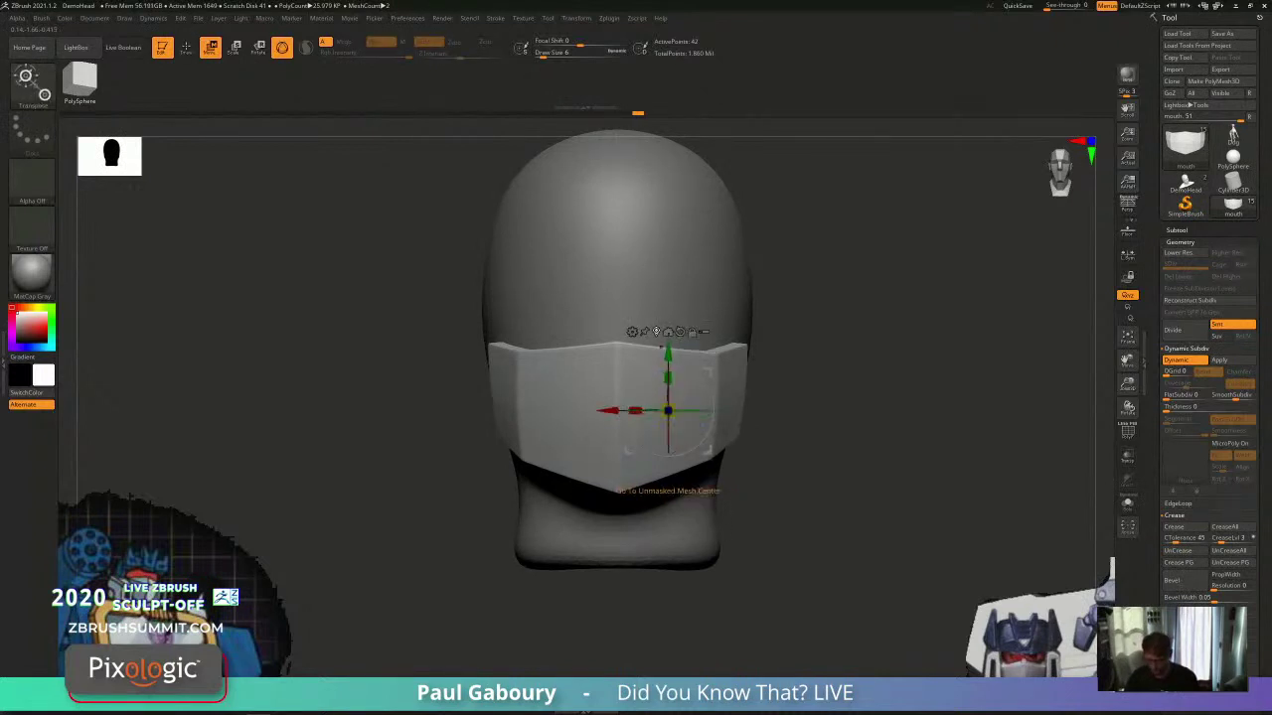
Step: Center the gizmo on the unmasked mouth plate, apply a Deformer cage, and increase its X divisions to eight points across
left_click(656, 331)
left_click(582, 339)
left_click(632, 379)
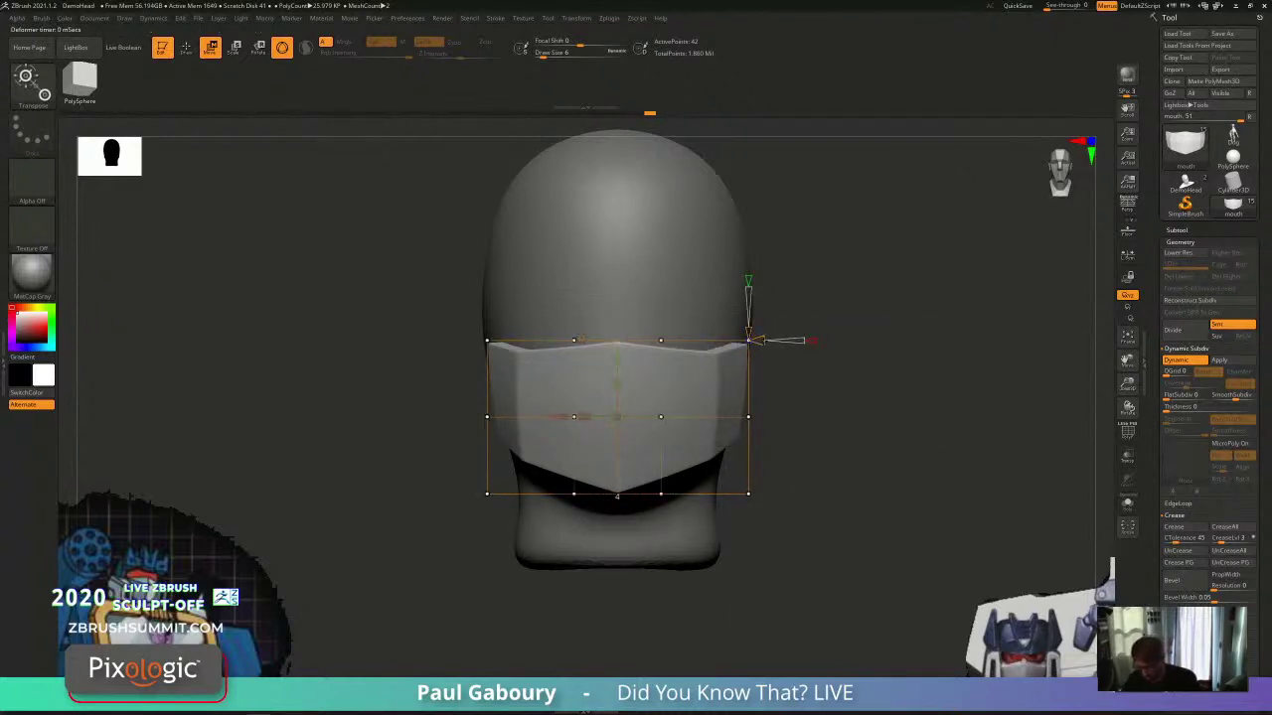
left_click(769, 339)
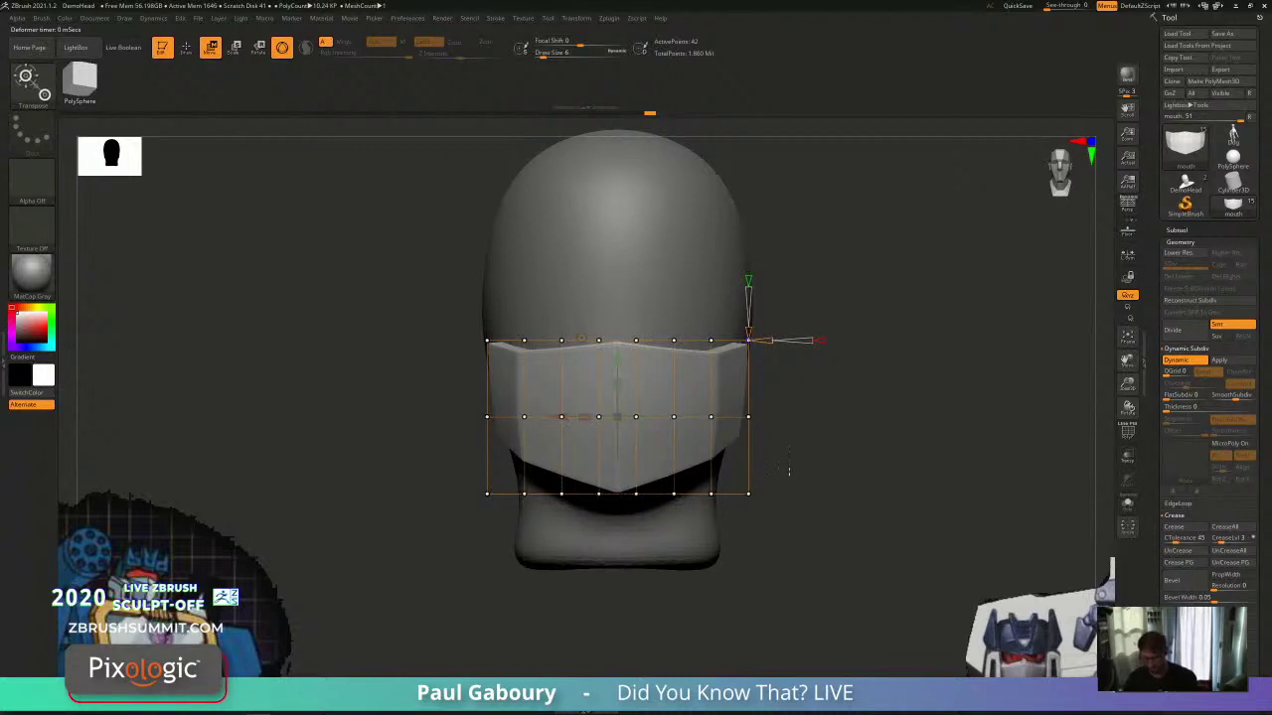
Step: Turn on X symmetry and move the bottom cage points second from each side inward and downward
key("x")
left_click_drag(748, 547, 748, 574, "alt")
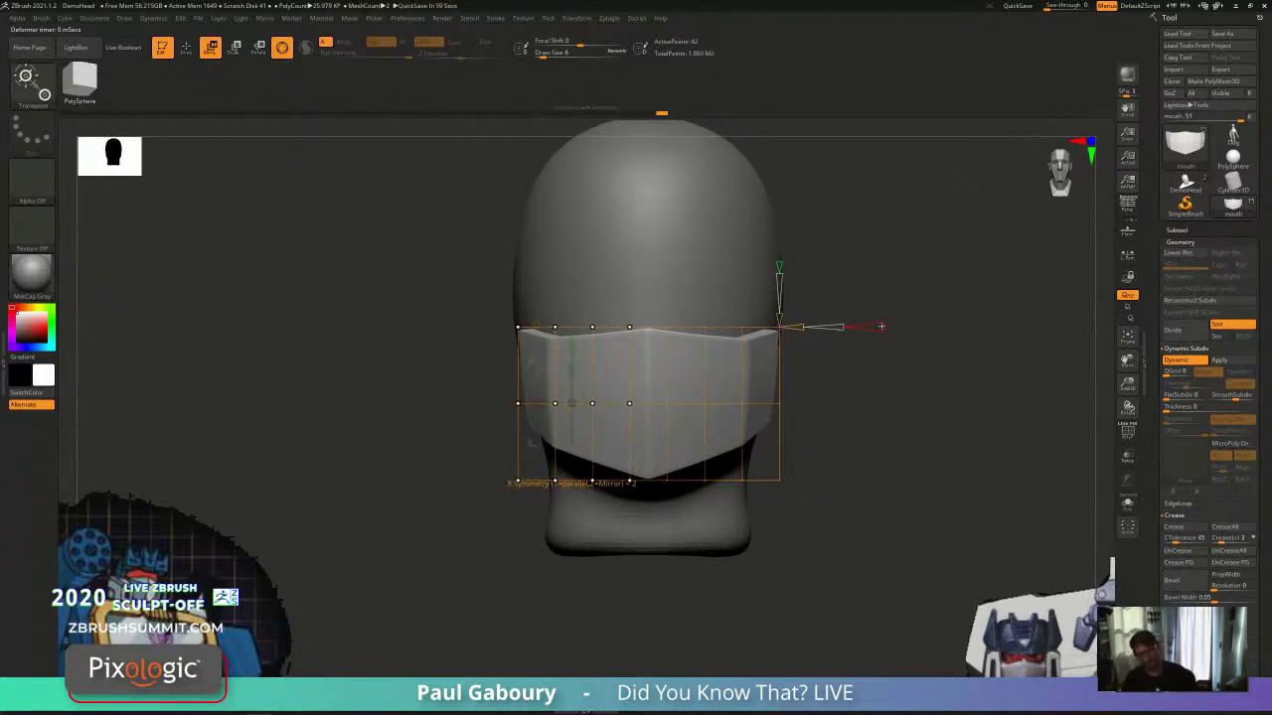
right_click_drag(881, 326, 853, 318, "alt")
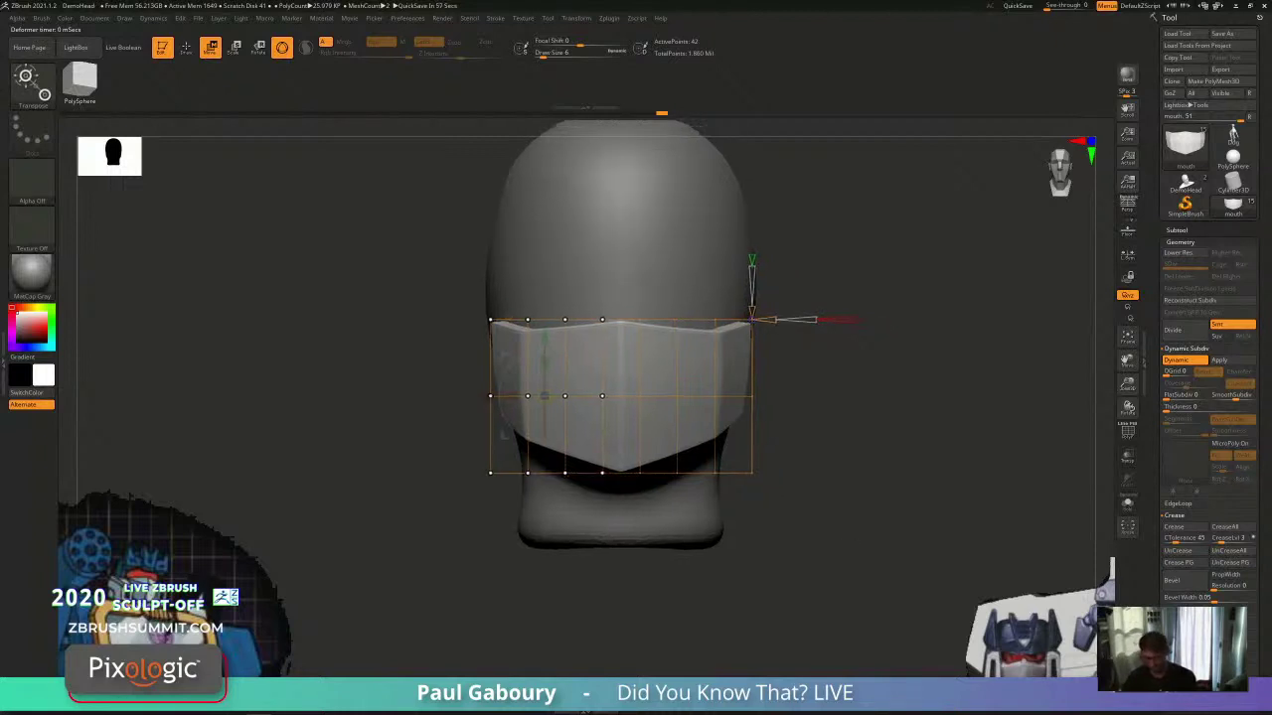
right_click_drag(598, 563, 579, 590, "ctrl")
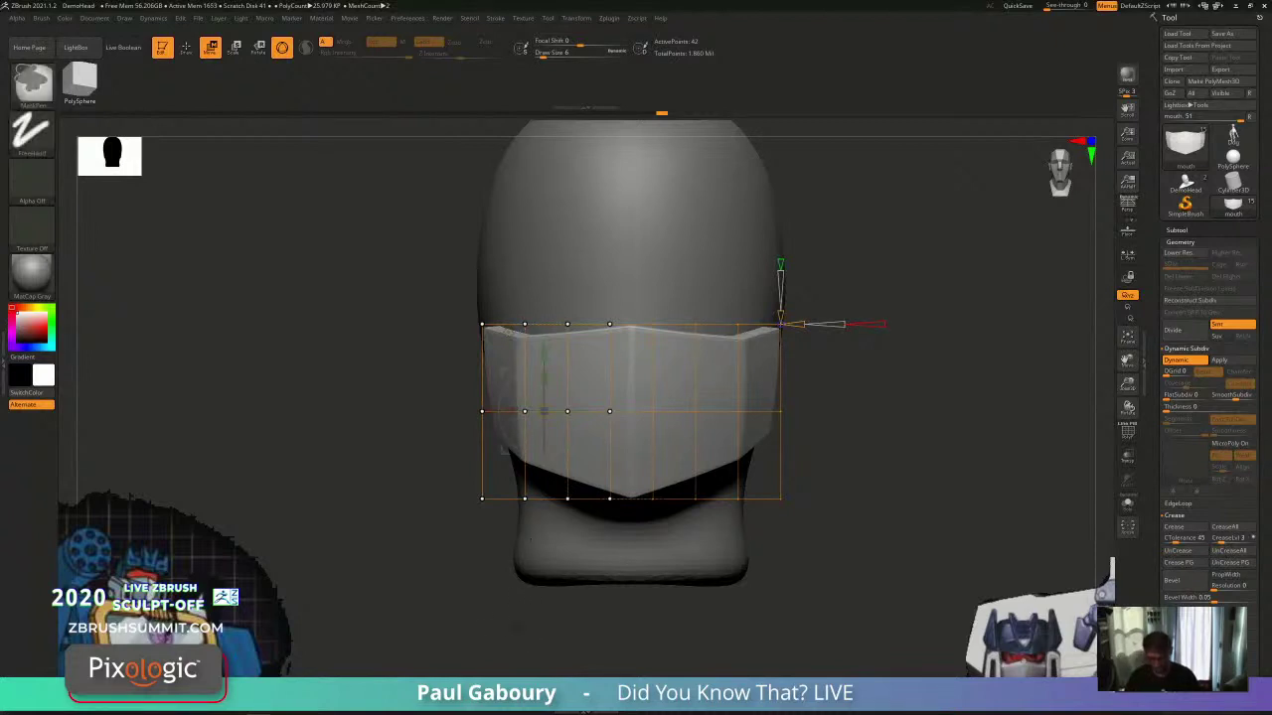
left_click_drag(508, 636, 550, 455, "ctrl")
mouse_move(528, 509)
left_mouse_down()
mouse_move(578, 535)
mouse_move(581, 569)
left_mouse_up()
Step: Shift the middle-row cage points second from each side slightly inward and downward, and return to Draw mode
key("ctrl")
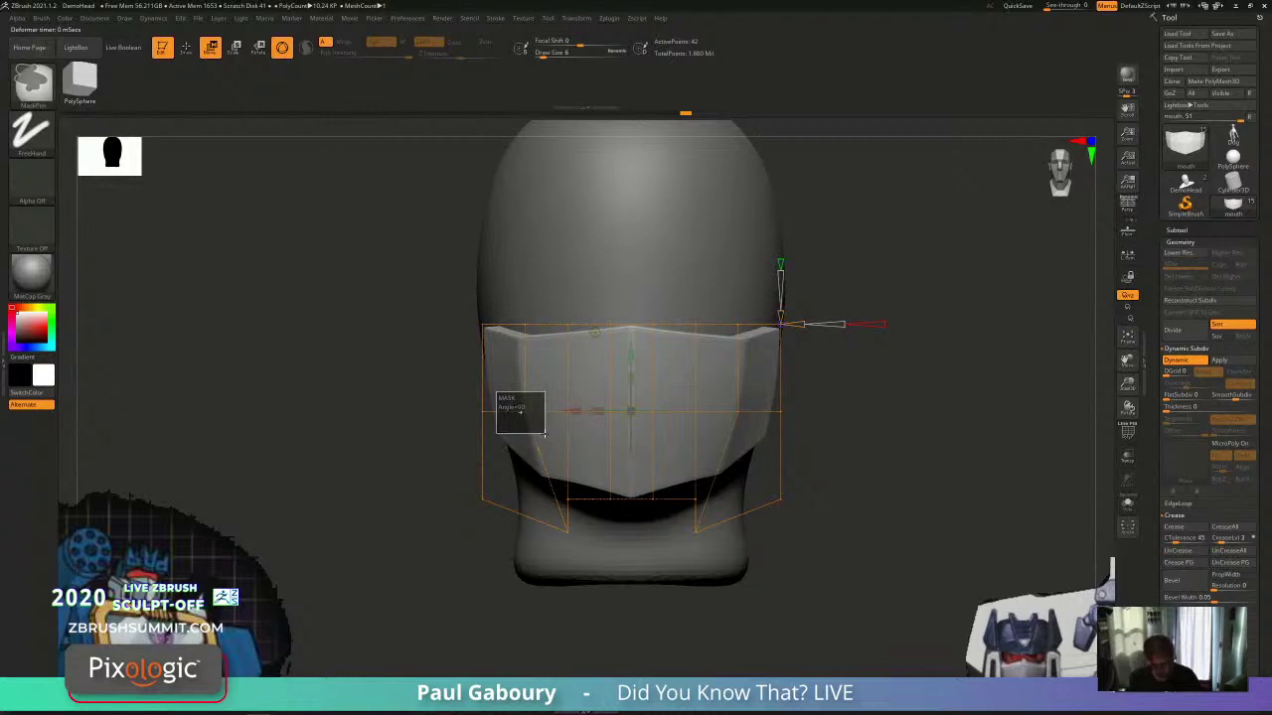
left_click_drag(544, 434, 586, 458, "ctrl")
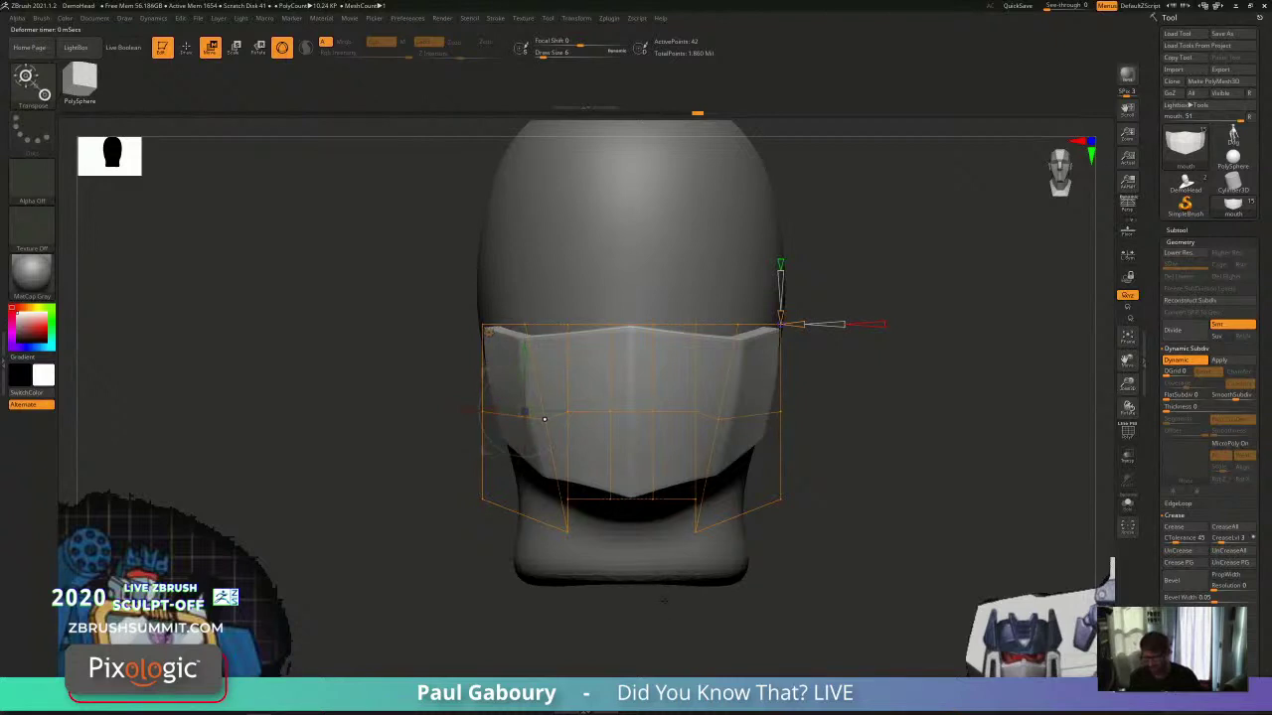
key("q")
right_click_drag(783, 570, 704, 557, "ctrl")
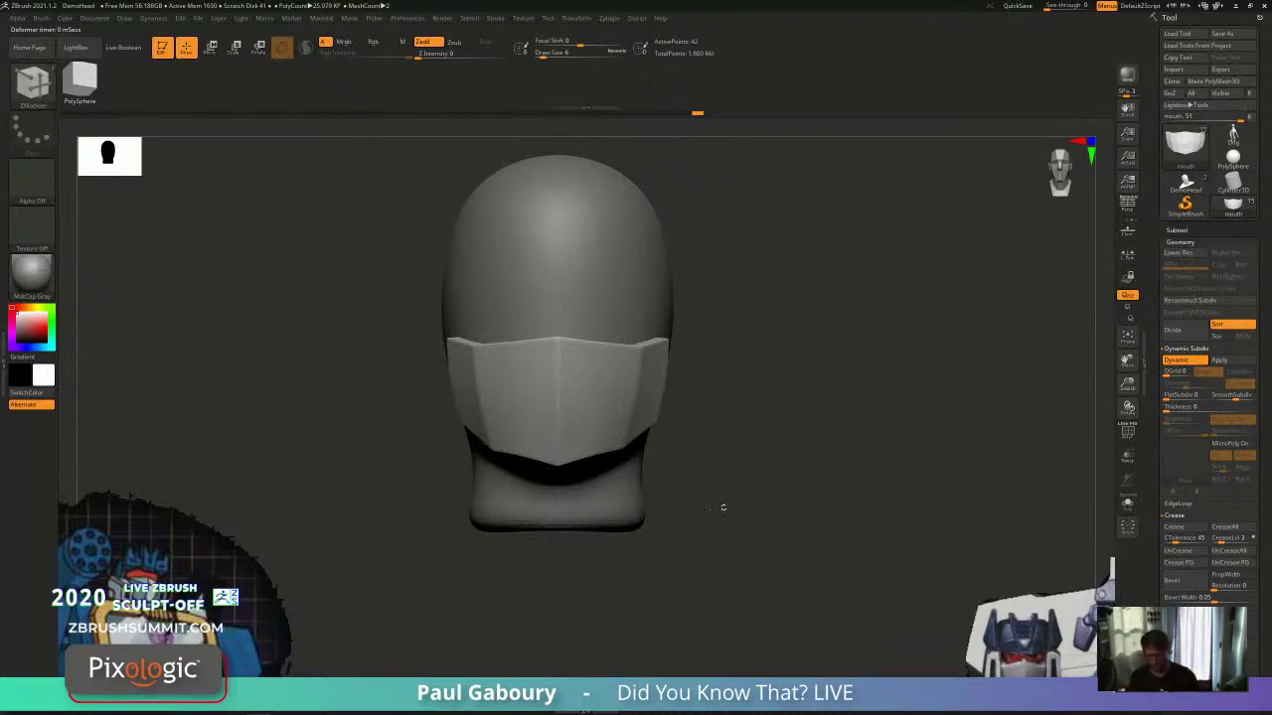
left_click_drag(724, 507, 735, 503)
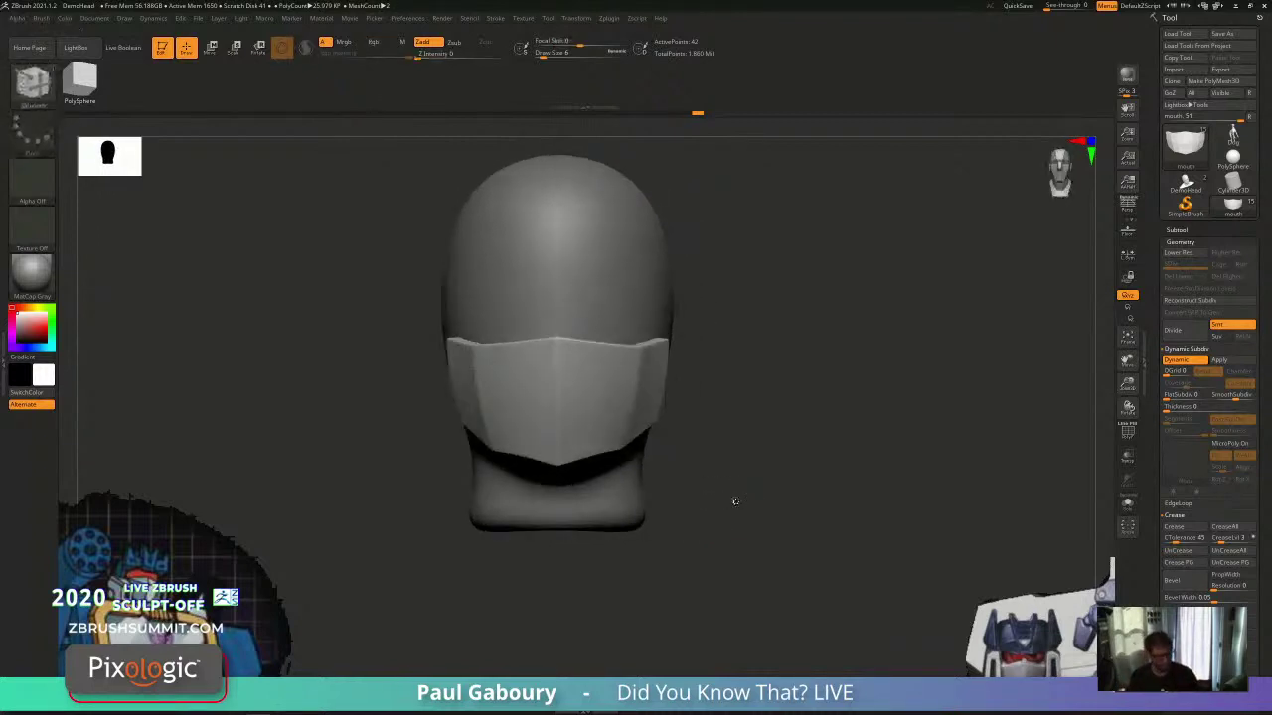
Step: Move the outermost middle-row cage points slightly inward to taper the plate's sides, and leave the deformer
key("w")
right_click_drag(488, 403, 494, 446, "alt")
right_click_drag(494, 446, 505, 454, "ctrl")
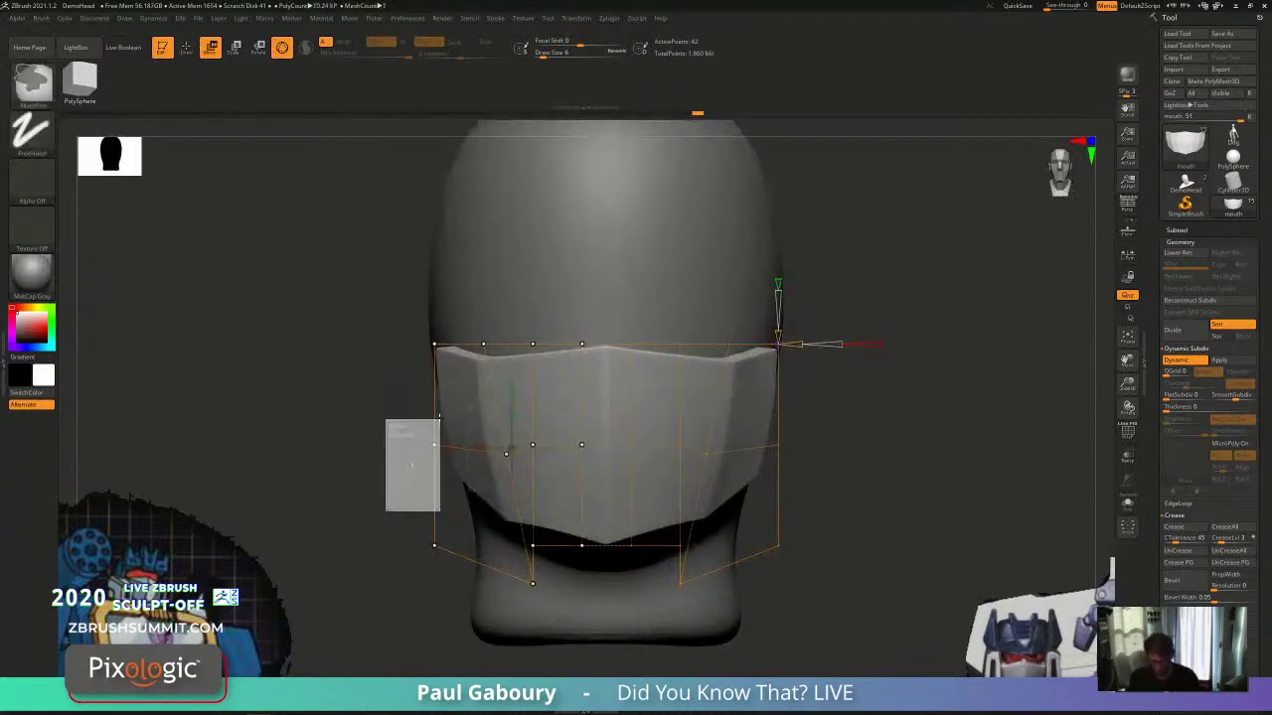
left_click_drag(439, 418, 440, 417, "ctrl")
left_click_drag(376, 445, 387, 445)
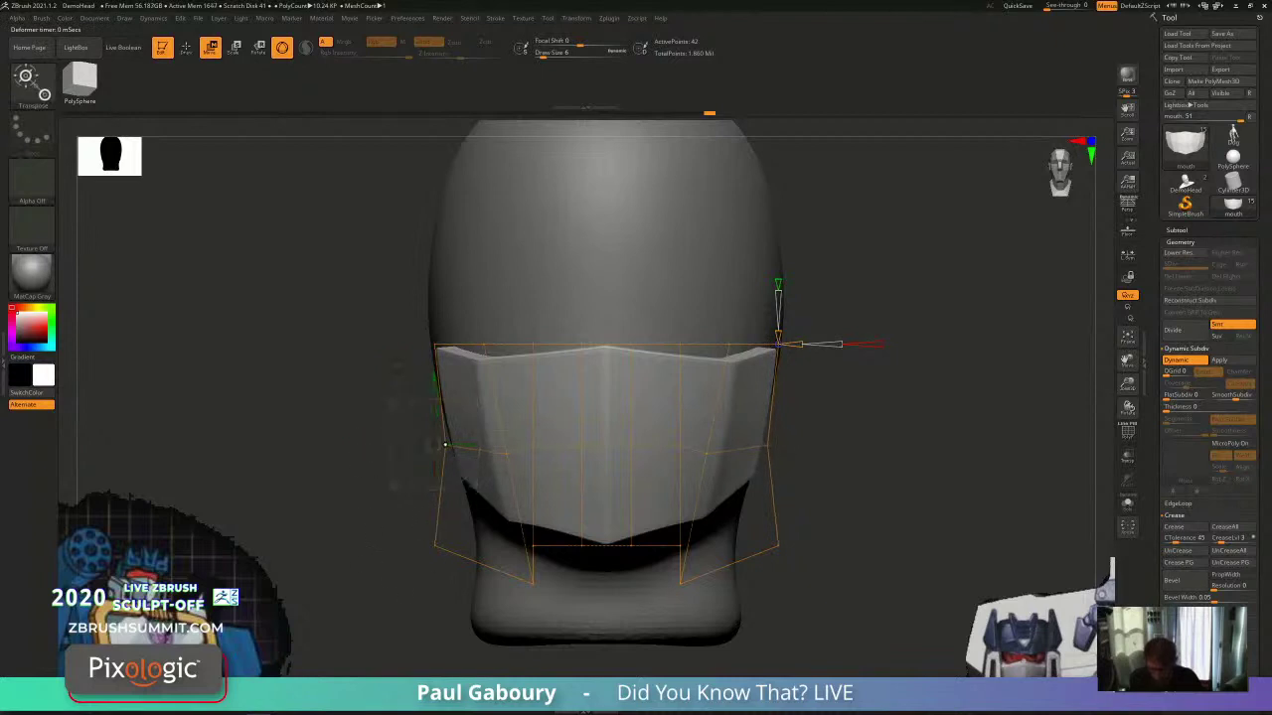
key("q")
mouse_move(845, 527)
right_mouse_down("alt")
mouse_move(824, 531)
mouse_move(795, 498)
mouse_move(823, 517)
right_mouse_up("alt")
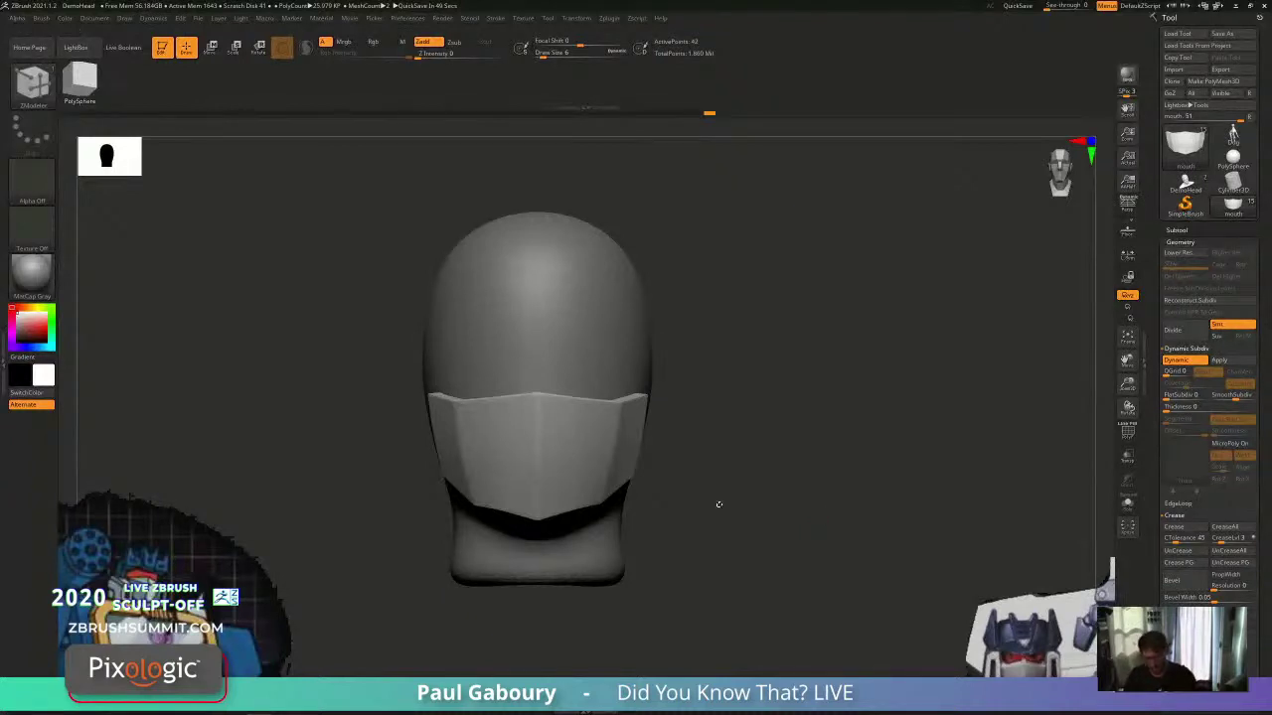
Step: Show the polyframe and set the ZModeler edge action to Insert
right_click_drag(719, 505, 616, 454)
key("shift+f")
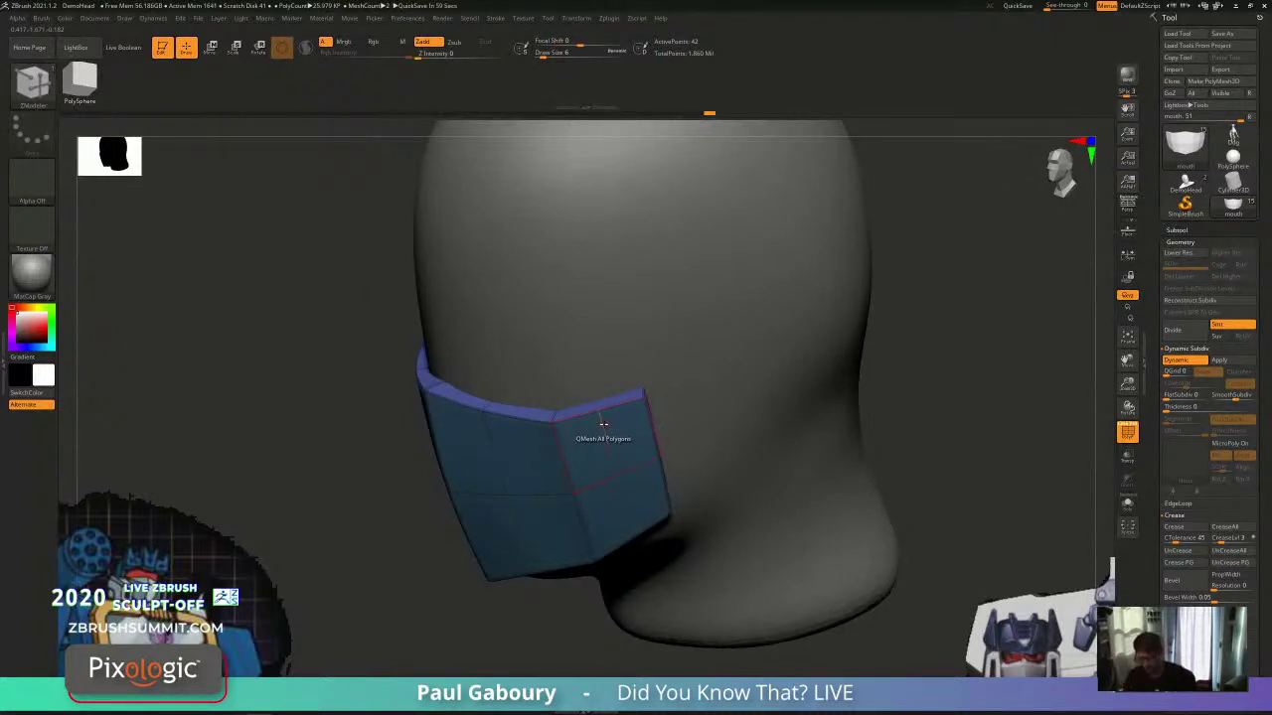
right_click_drag(603, 424, 548, 426)
key("space")
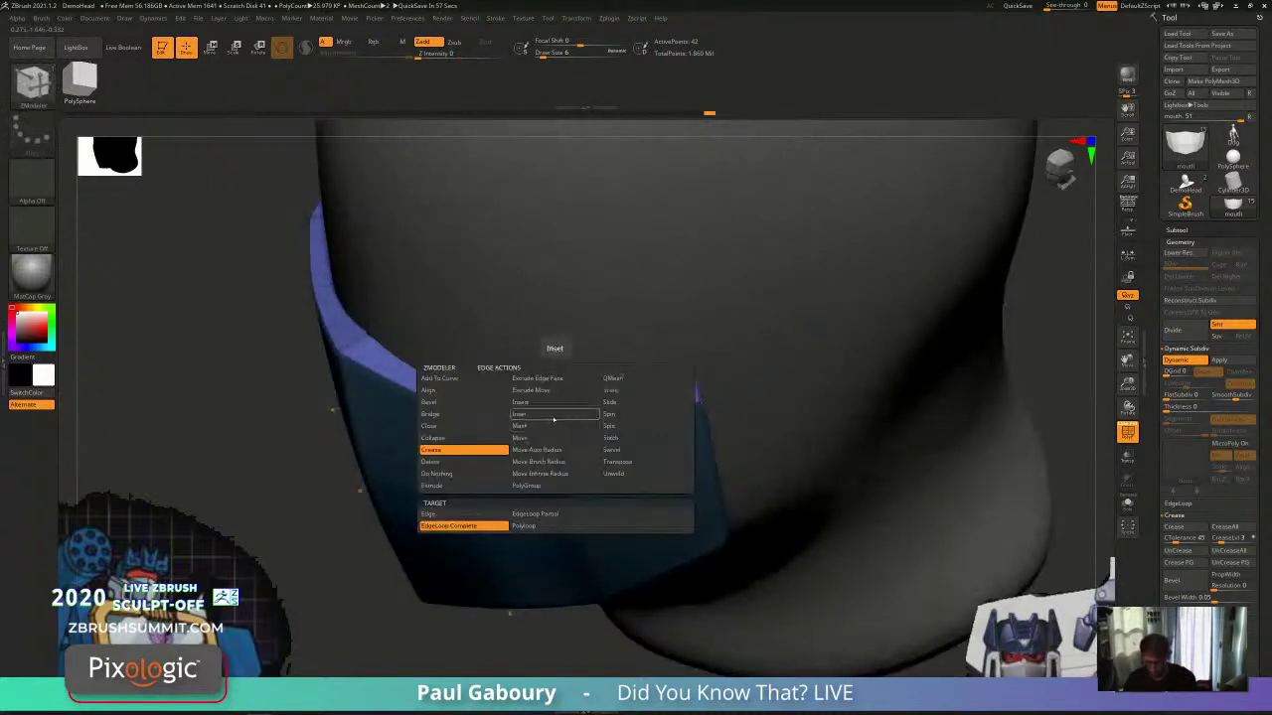
left_click(553, 401)
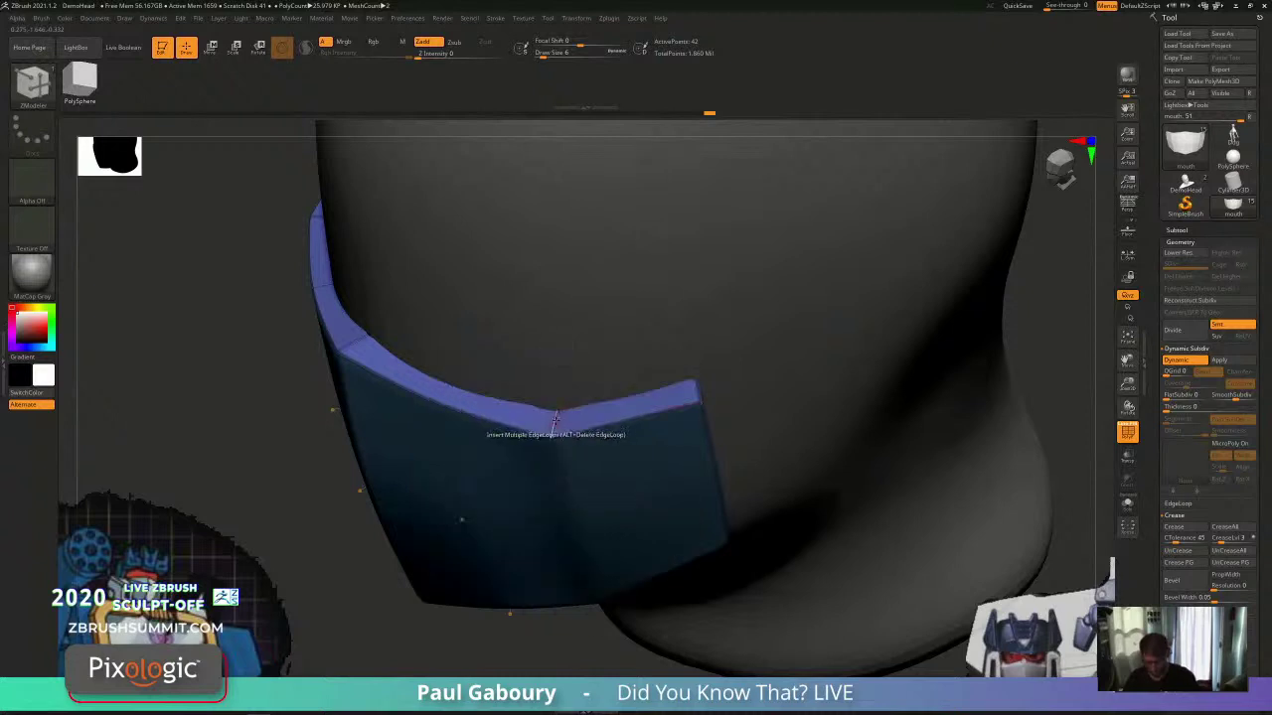
Step: Try inserting multiple edge loops along the mouth plate's upper rim
left_click(553, 424)
left_click_drag(557, 416, 560, 415)
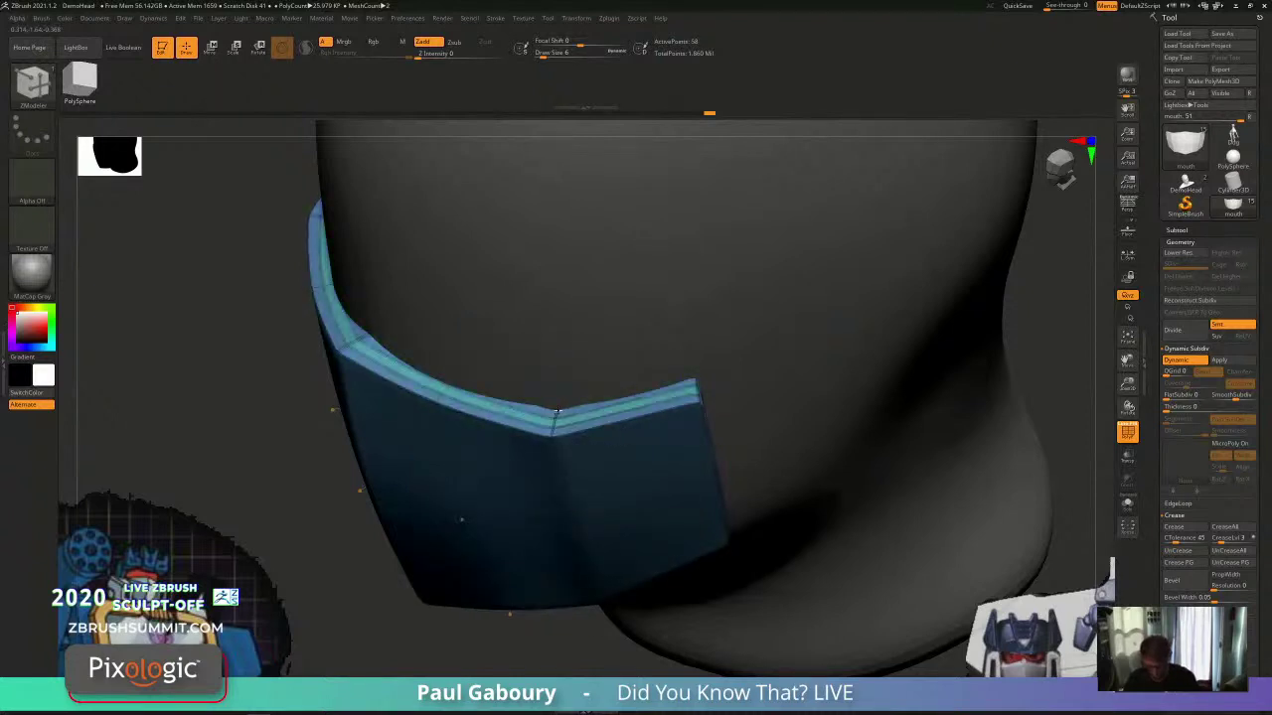
key("ctrl+z")
key("ctrl+z")
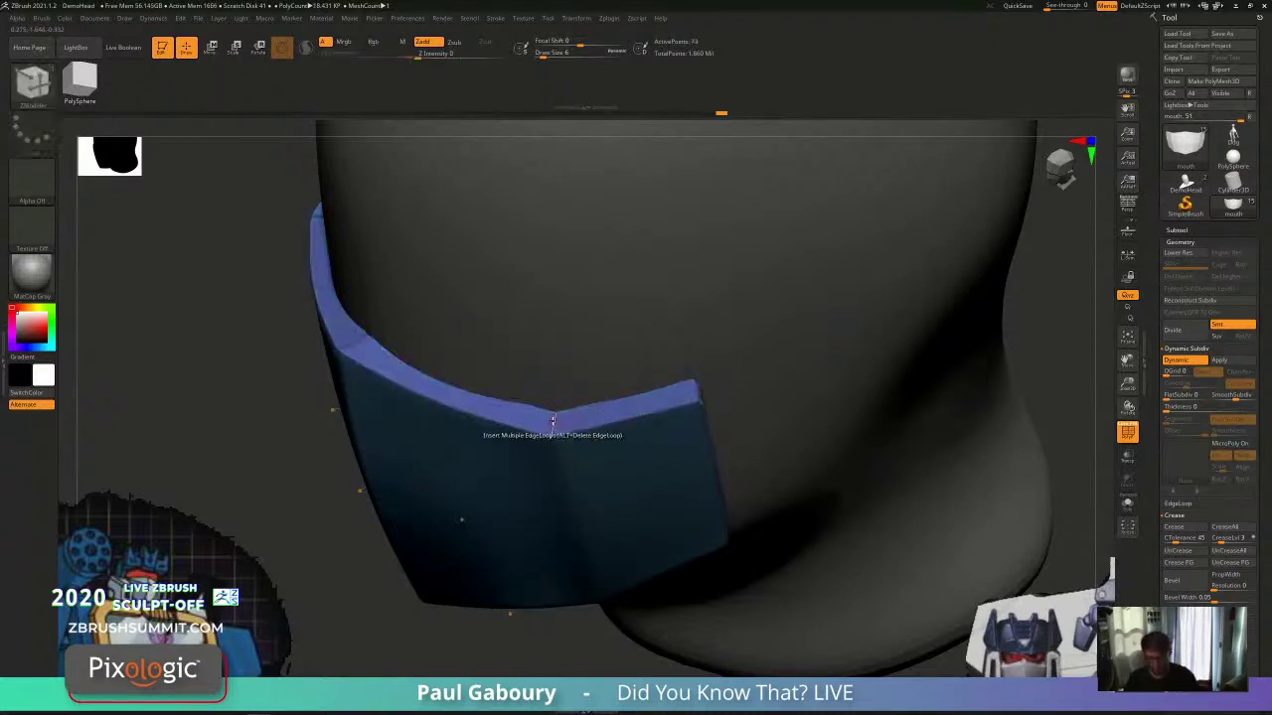
Step: Set the Insert modifiers to Interactive Elevation and Linear, and try raised edge loops on the plate's rim
key("space")
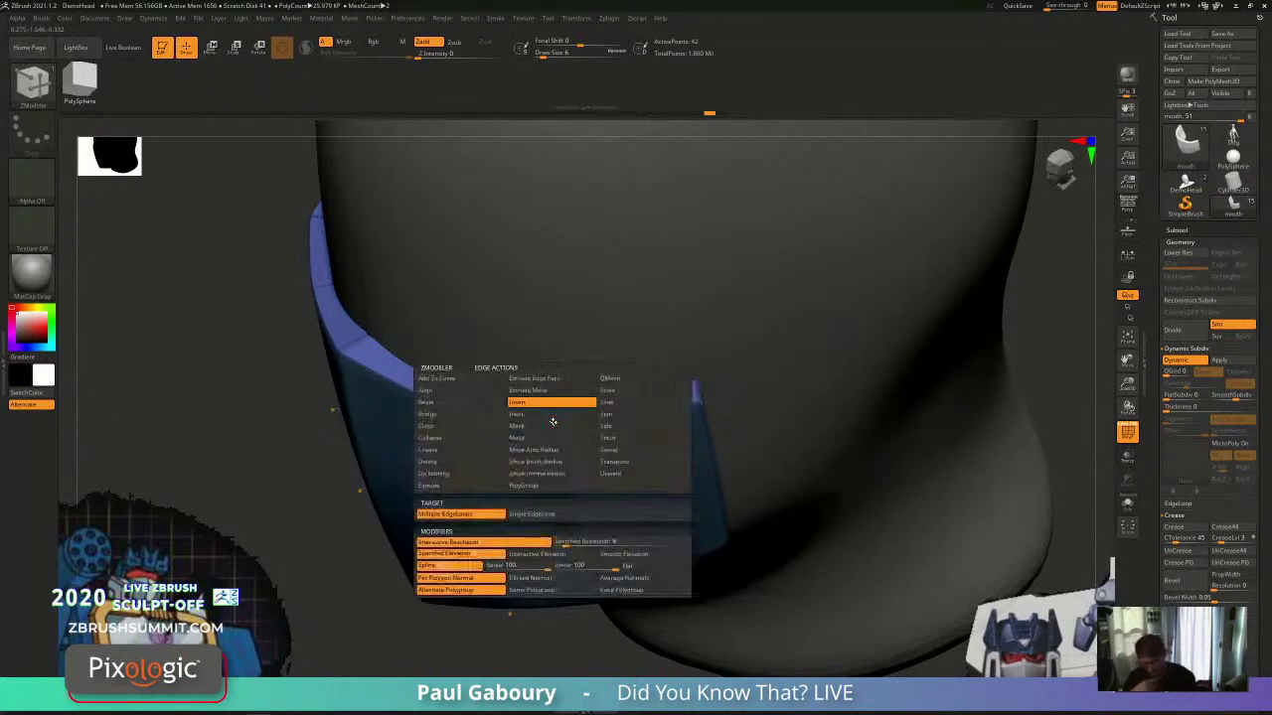
left_click(549, 555)
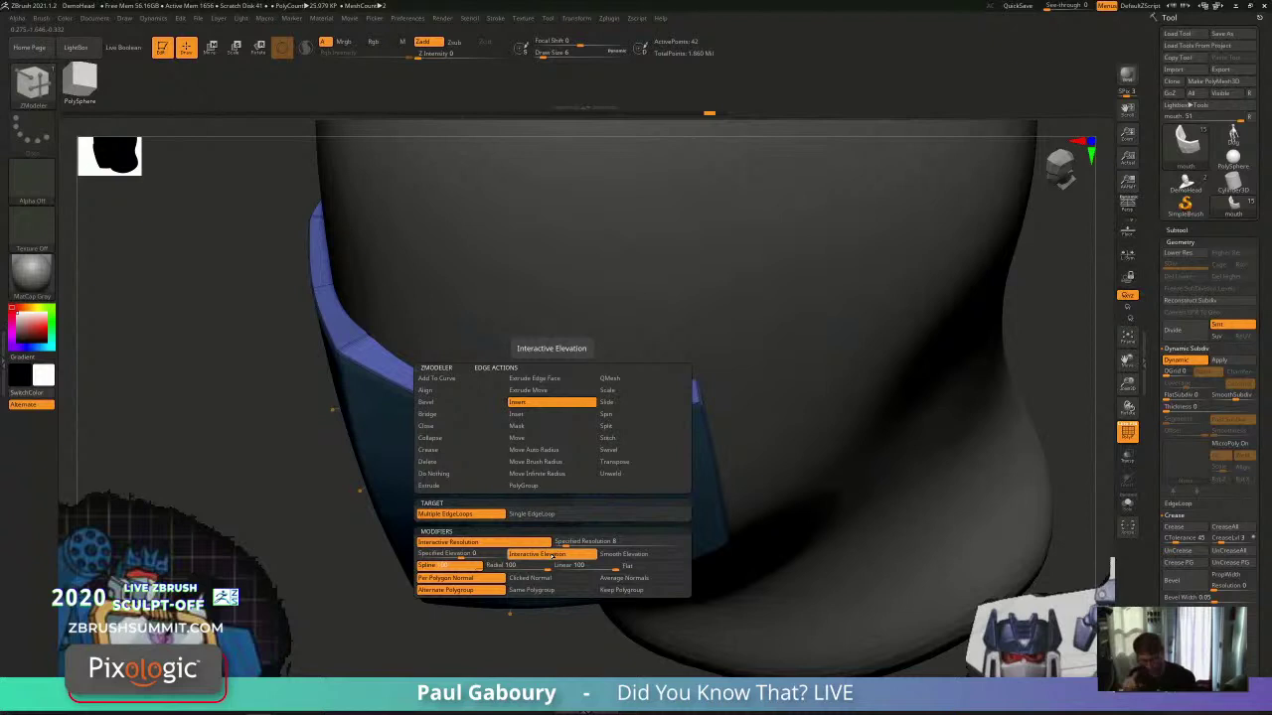
left_click(615, 566)
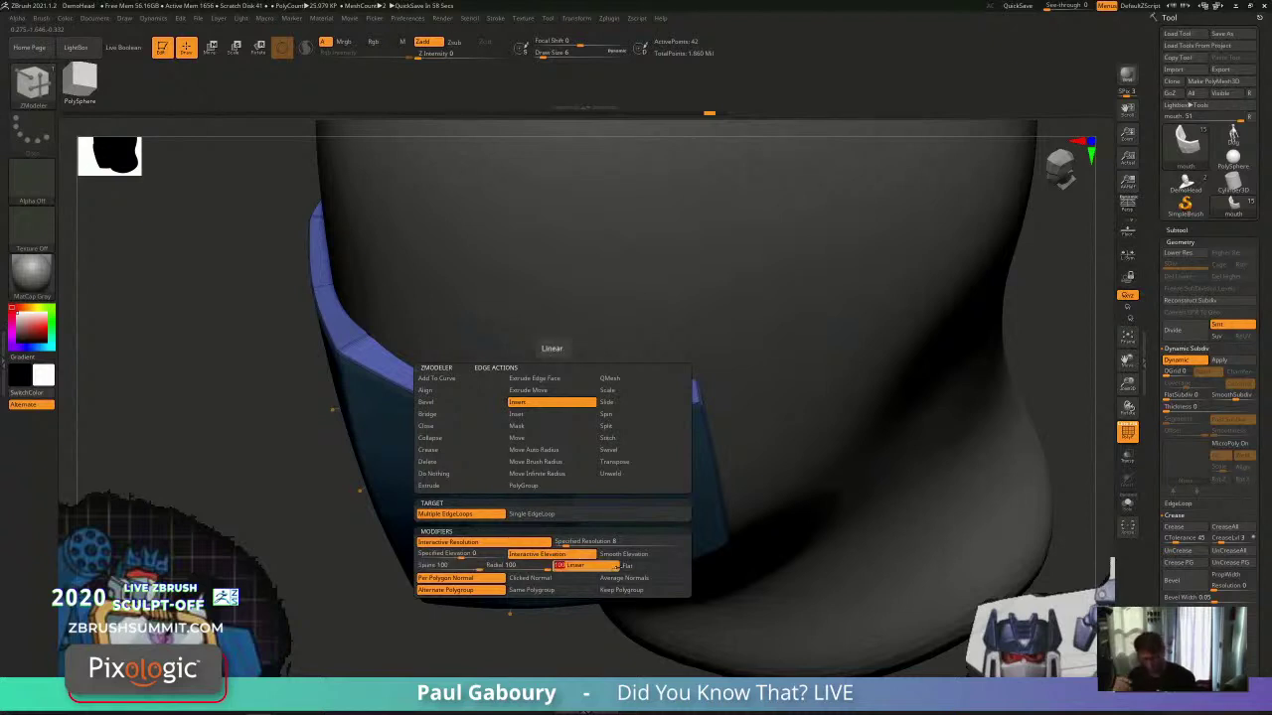
left_click_drag(553, 422, 641, 410)
key("ctrl+z")
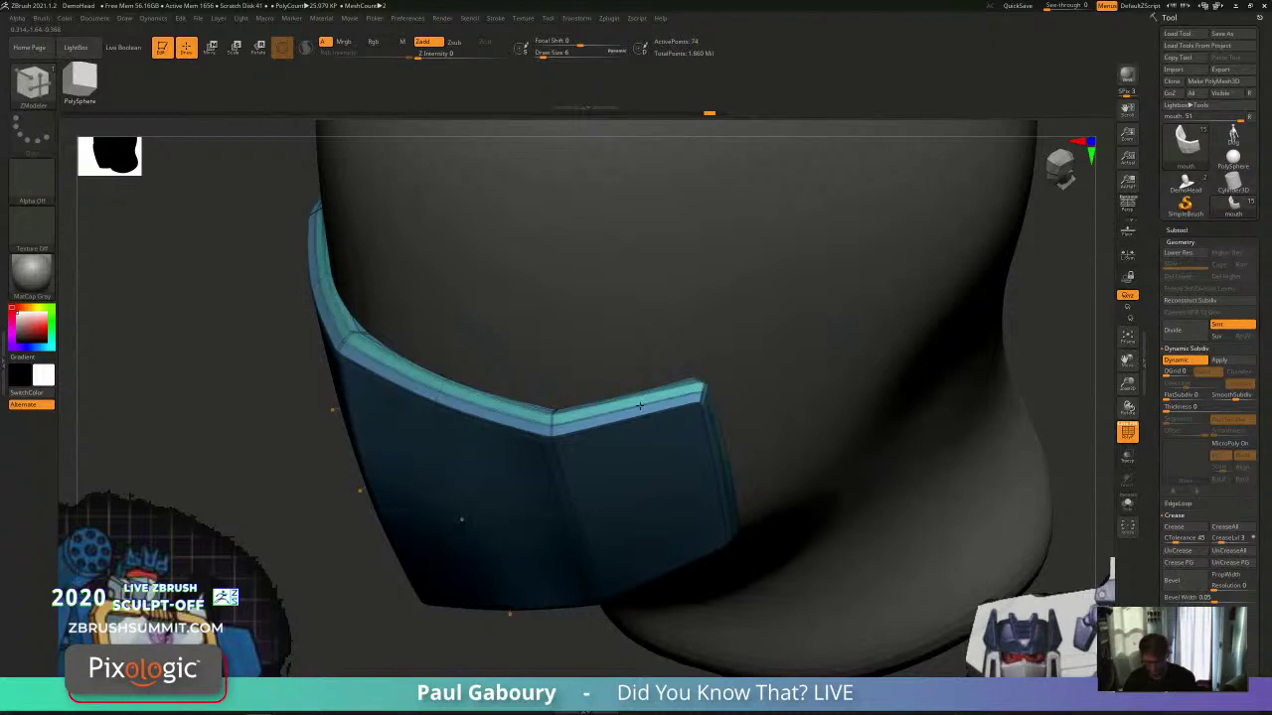
Step: Hide the polyframe and isolate the mouth plate with Solo mode
mouse_move(636, 409)
right_mouse_down("ctrl")
mouse_move(631, 457)
mouse_move(656, 449)
mouse_move(749, 496)
right_mouse_up("ctrl")
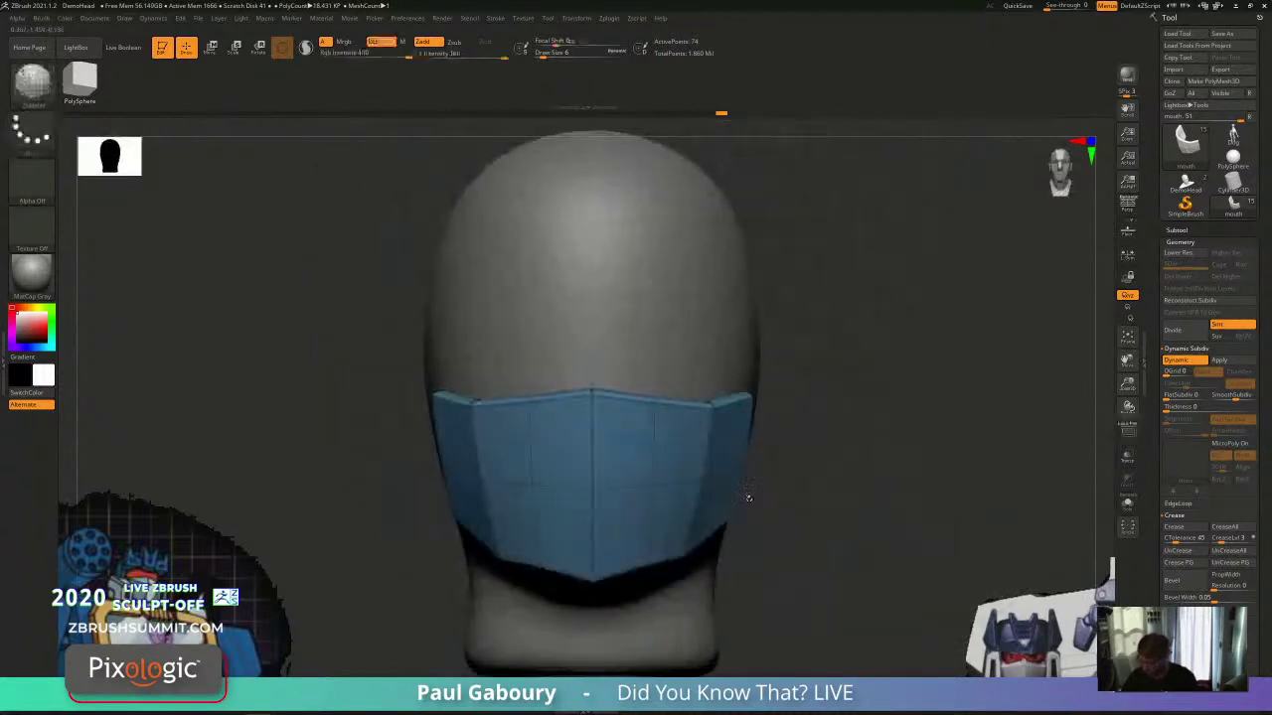
key("shift+f")
right_click_drag(771, 571, 760, 596, "alt")
left_click_drag(780, 620, 894, 547)
left_click(1127, 504)
left_click_drag(993, 506, 897, 486)
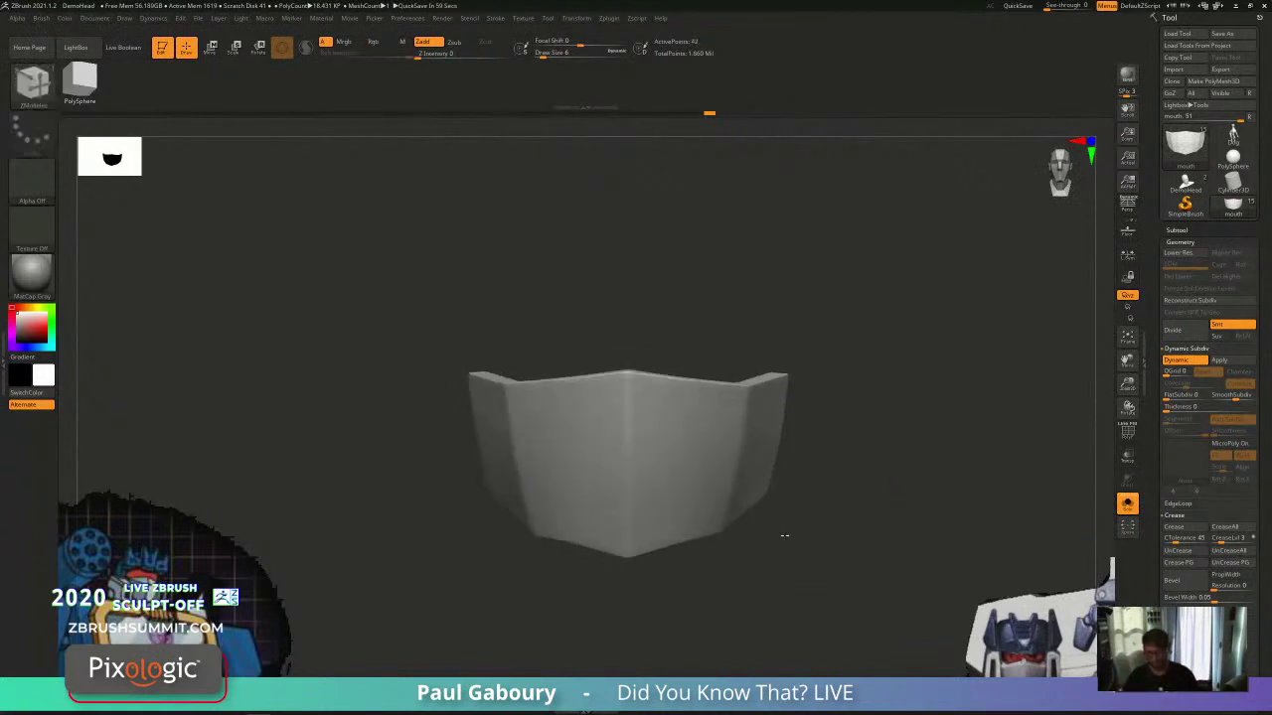
Step: Show the polyframe, switch Insert to Specified Resolution, and insert raised edge loops around the plate's rim
left_click_drag(806, 520, 741, 421)
key("shift+f")
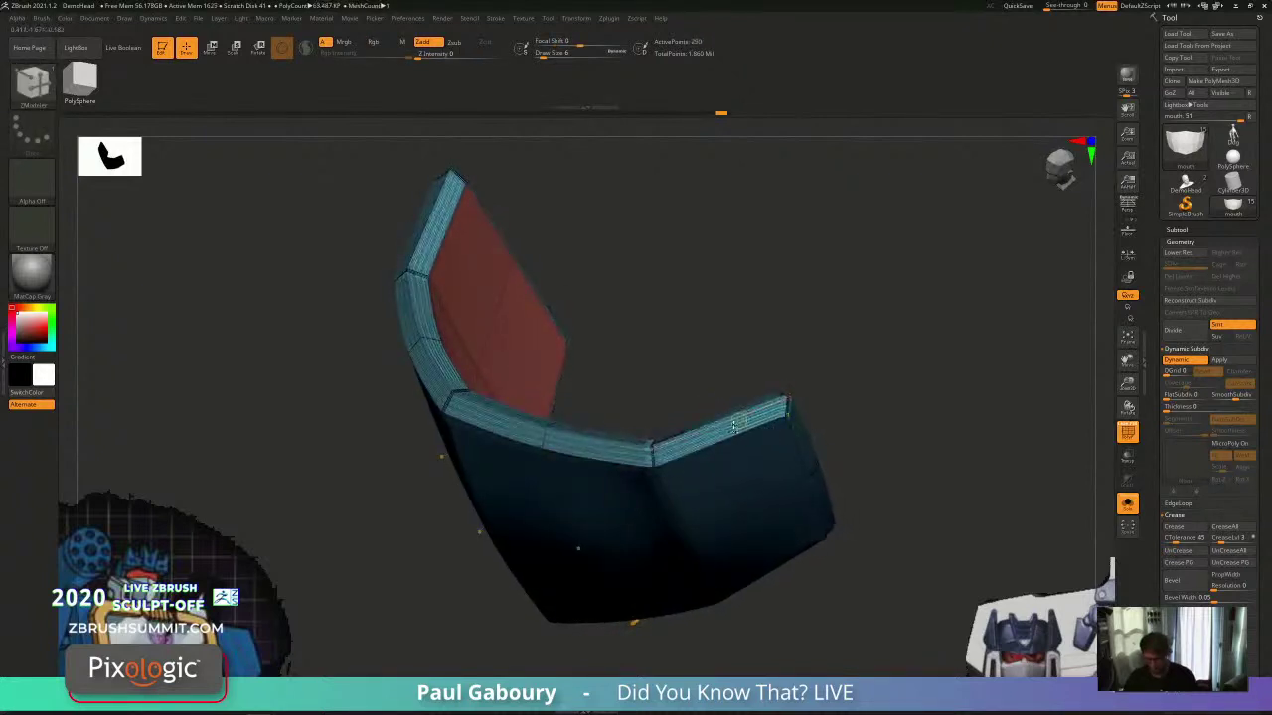
key("ctrl+z")
key("space")
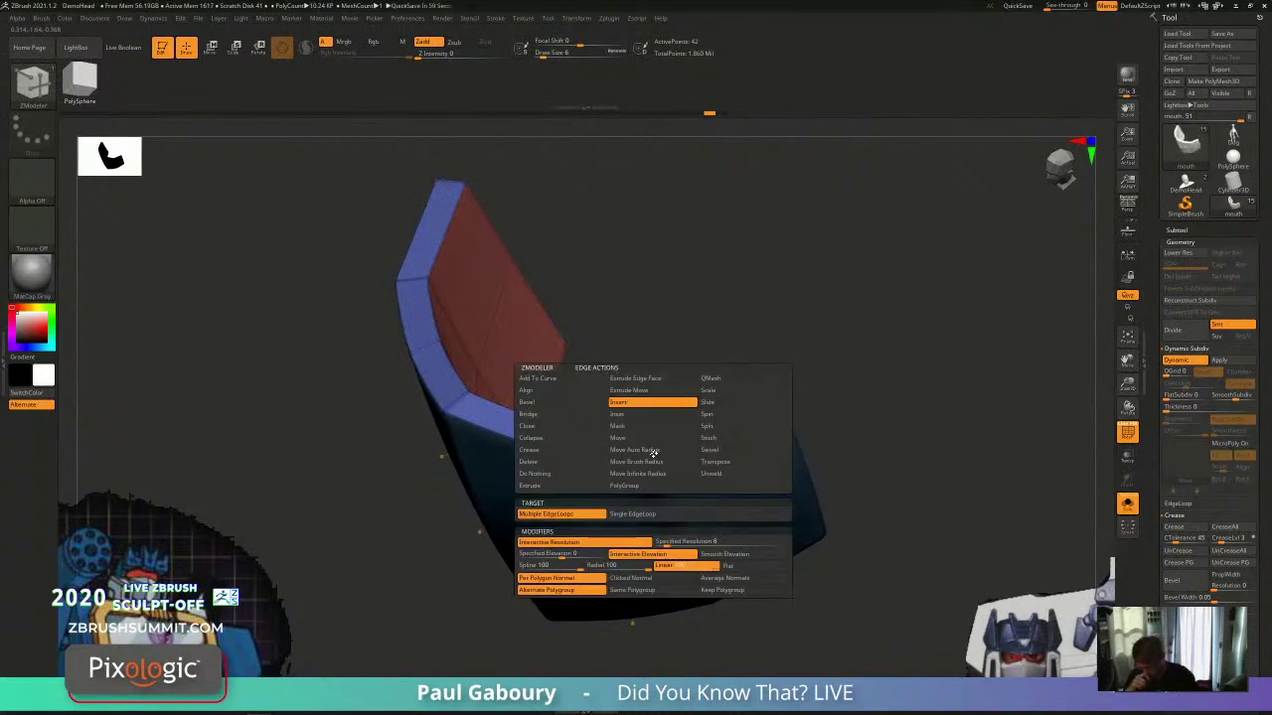
left_click(663, 542)
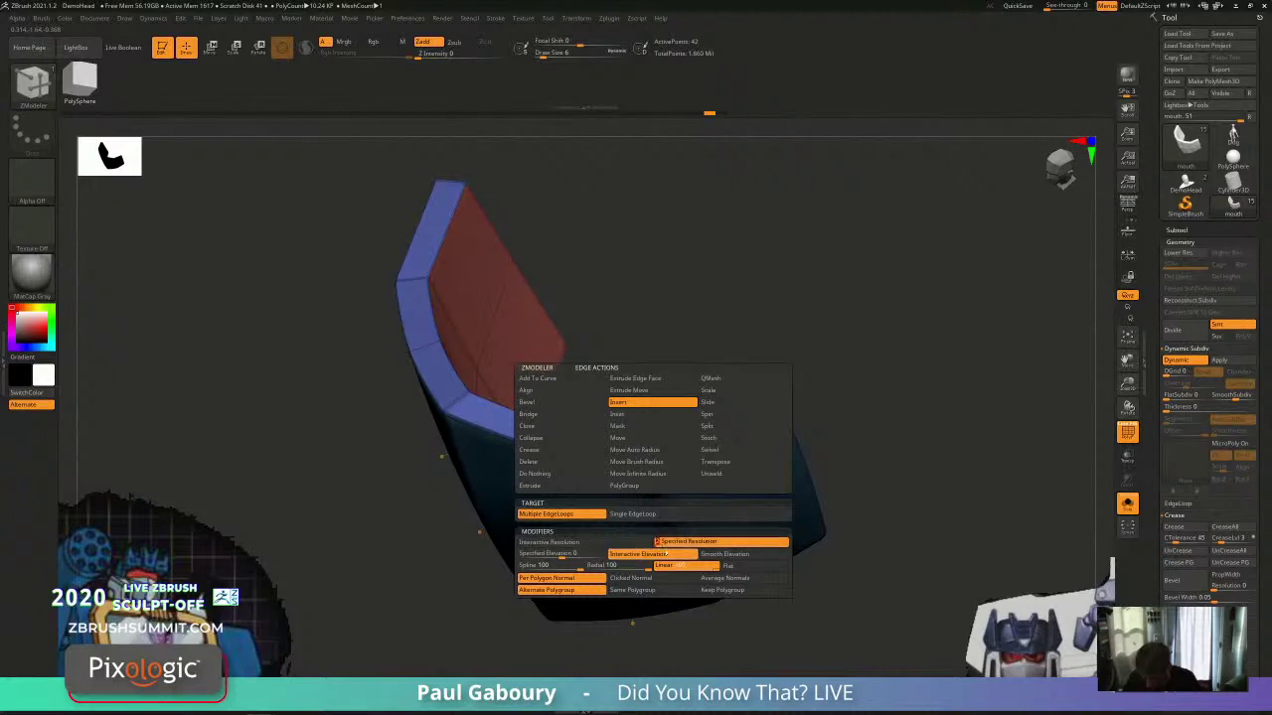
left_click(821, 406)
left_click_drag(821, 407, 757, 444)
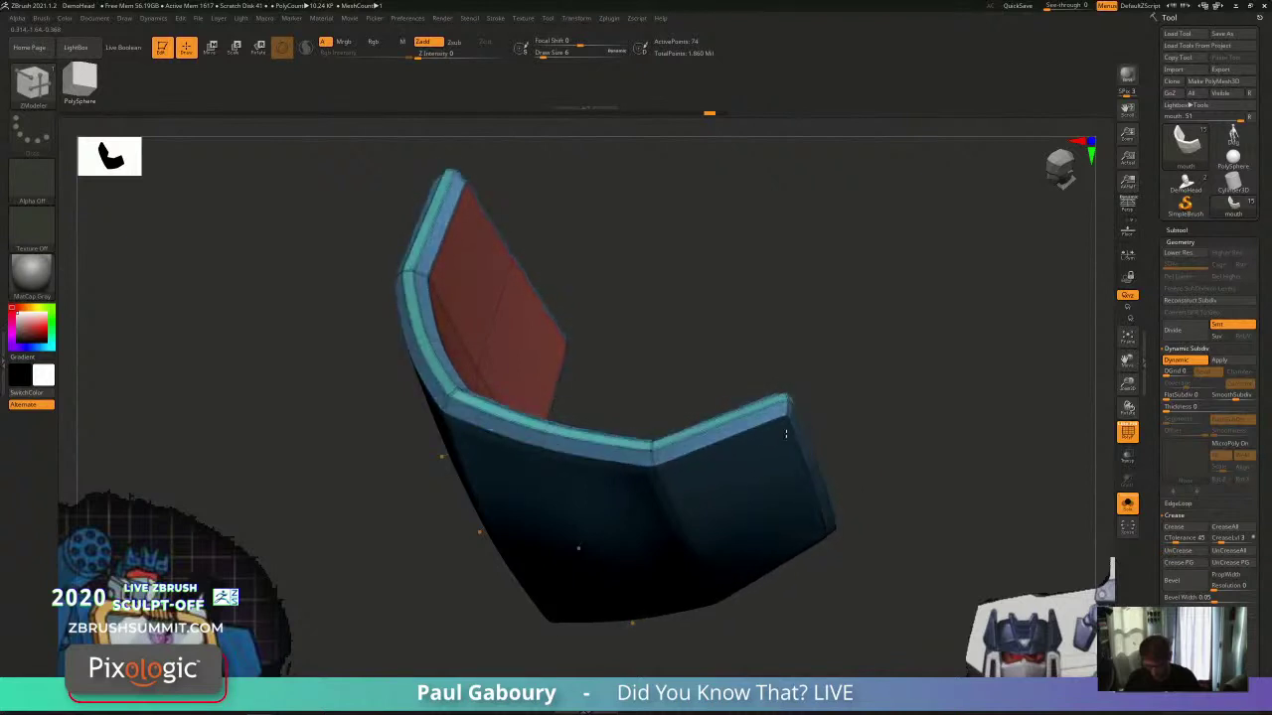
mouse_move(785, 433)
left_mouse_down()
mouse_move(834, 455)
mouse_move(767, 457)
left_mouse_up()
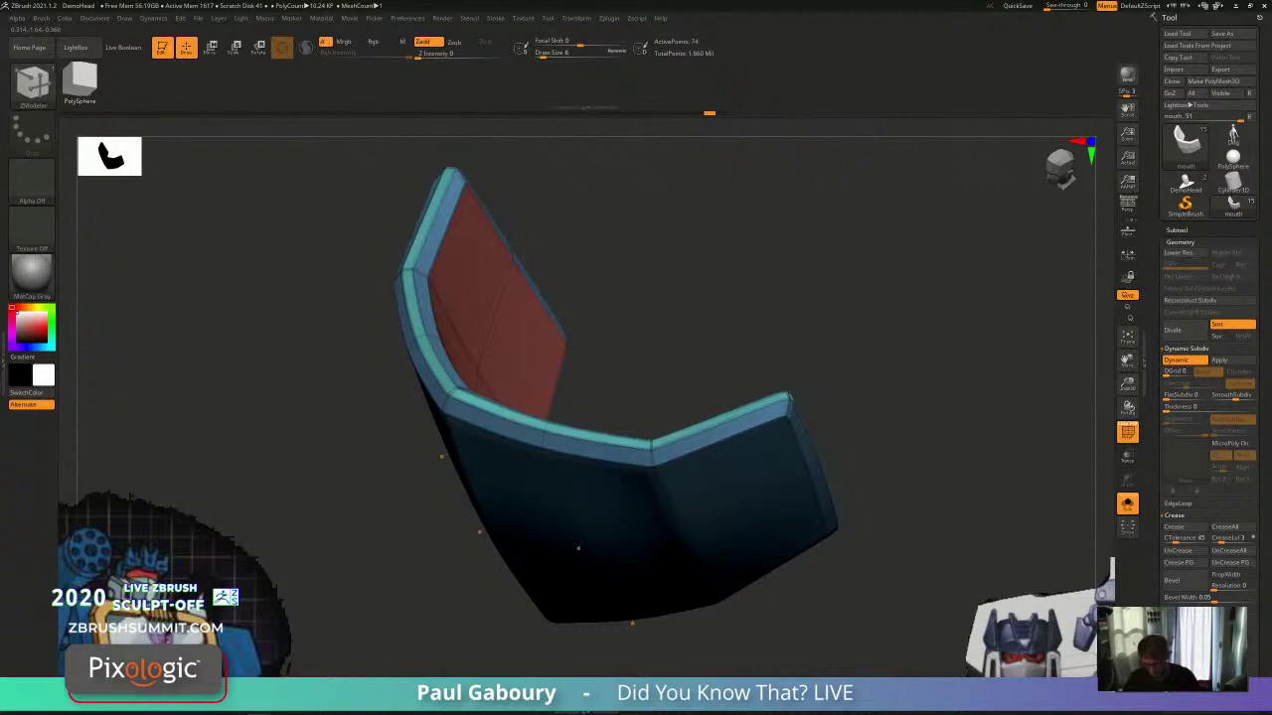
Step: Turn off dynamic subdivision and mask all but the bottom-edge points midway between the plate's centre and lower corners
mouse_move(835, 542)
right_mouse_down("ctrl")
mouse_move(758, 550)
mouse_move(801, 568)
mouse_move(772, 542)
mouse_move(790, 556)
mouse_move(742, 562)
mouse_move(772, 545)
mouse_move(784, 500)
mouse_move(732, 570)
right_mouse_up("ctrl")
key("shift+f")
key("shift+f")
mouse_move(577, 527)
right_mouse_down("alt")
mouse_move(616, 513)
mouse_move(630, 580)
right_mouse_up("alt")
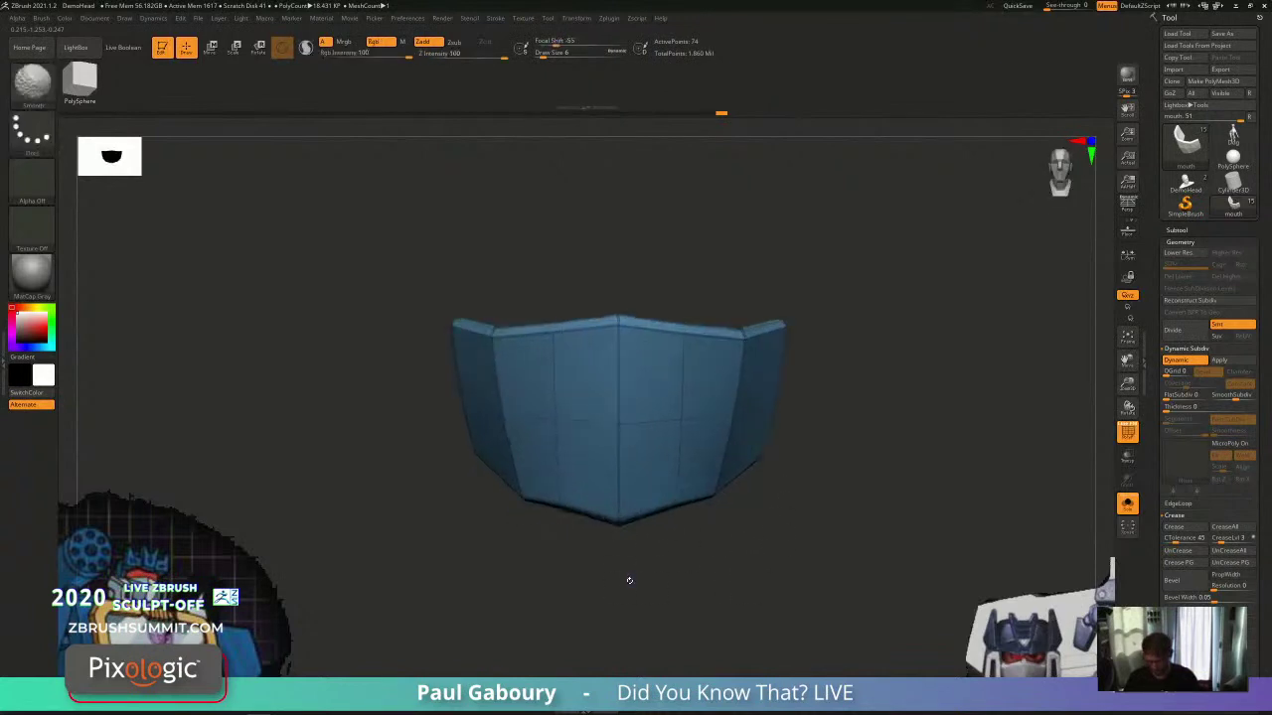
key("shift+d")
left_click_drag(549, 598, 566, 482, "ctrl")
left_click(647, 583, "ctrl")
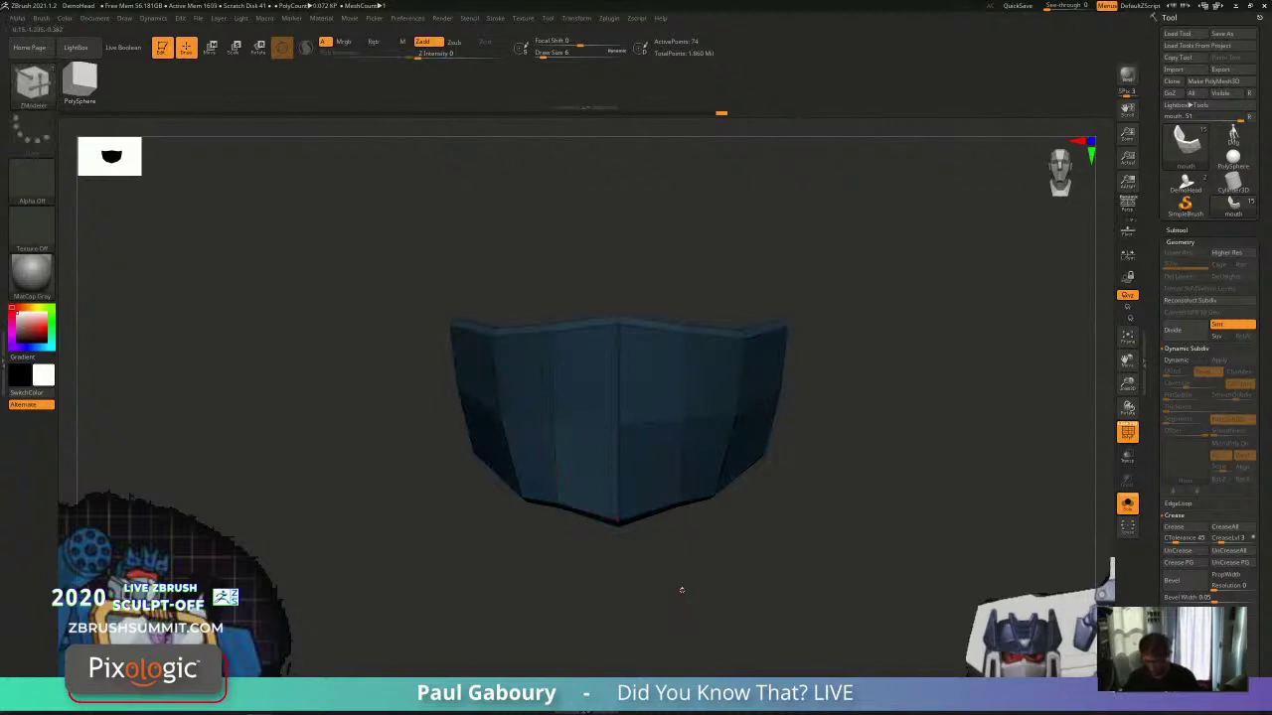
left_click_drag(681, 590, 668, 602, "ctrl")
left_click_drag(535, 612, 571, 484, "ctrl+alt")
Step: Place the gizmo on the plate's front face and restore the dynamic subdivision display without the polyframe
key("w")
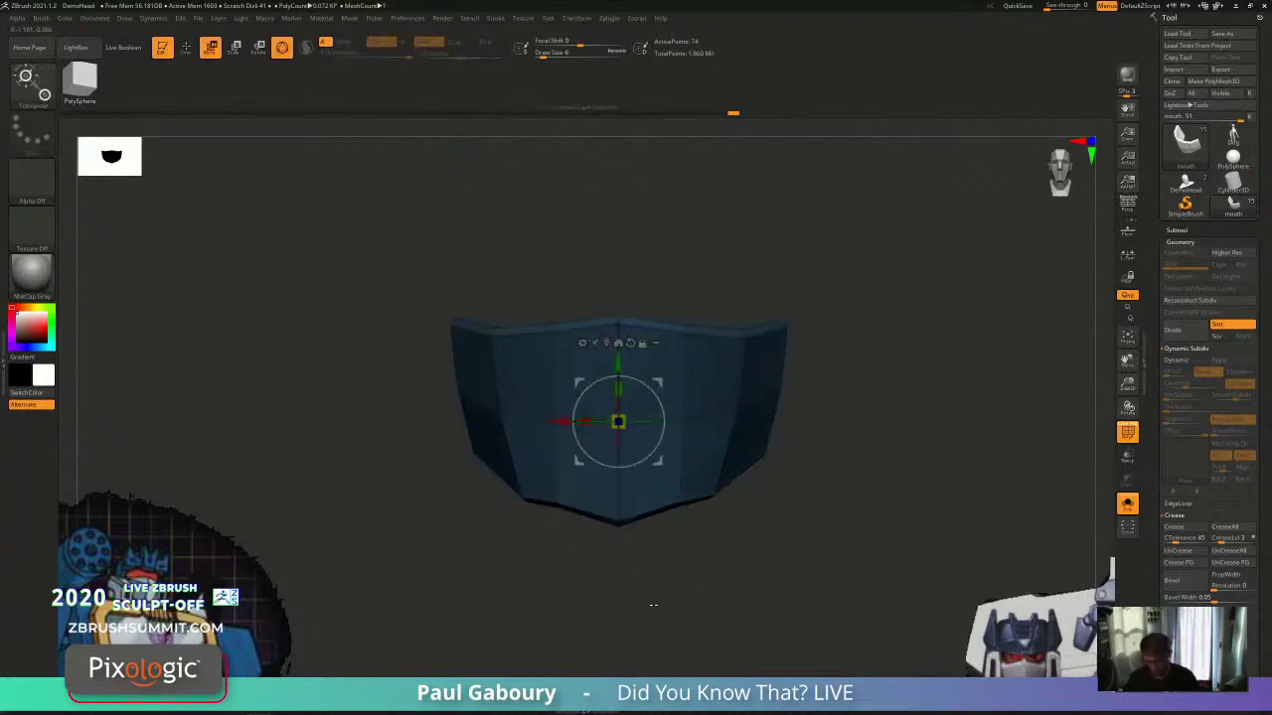
mouse_move(653, 605)
right_mouse_down()
mouse_move(687, 550)
mouse_move(698, 591)
mouse_move(815, 507)
right_mouse_up()
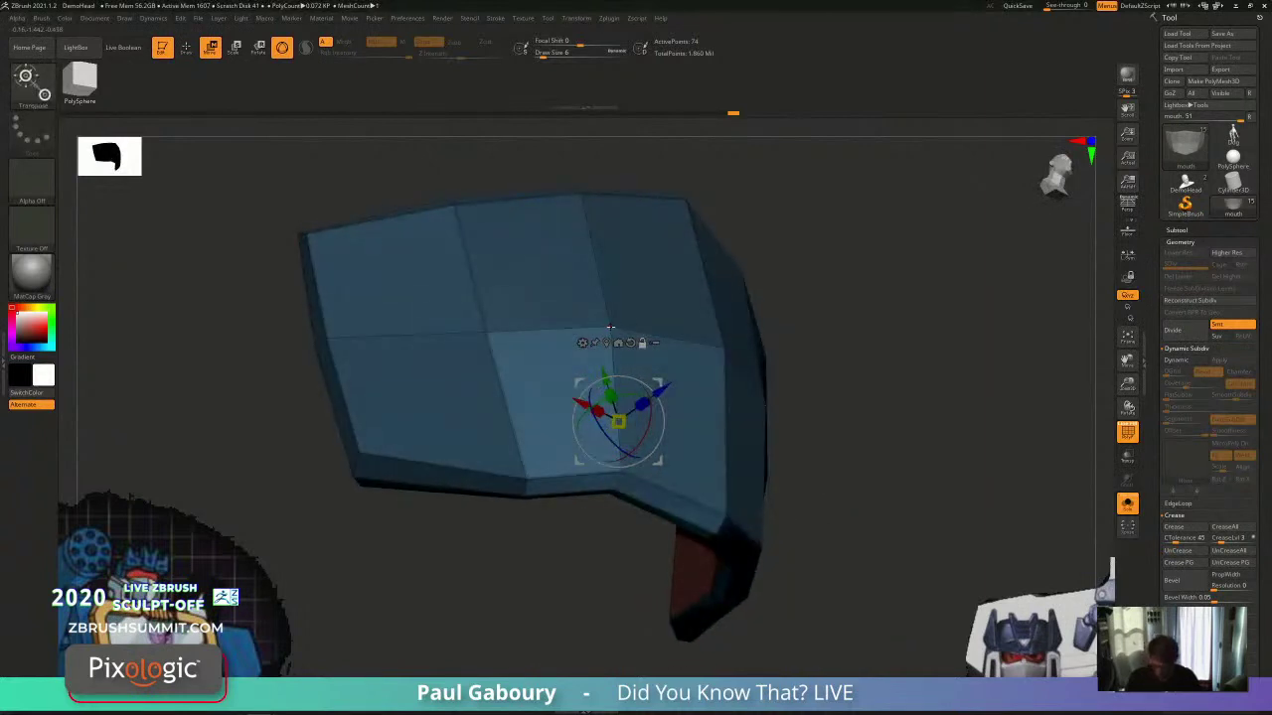
left_click(610, 326)
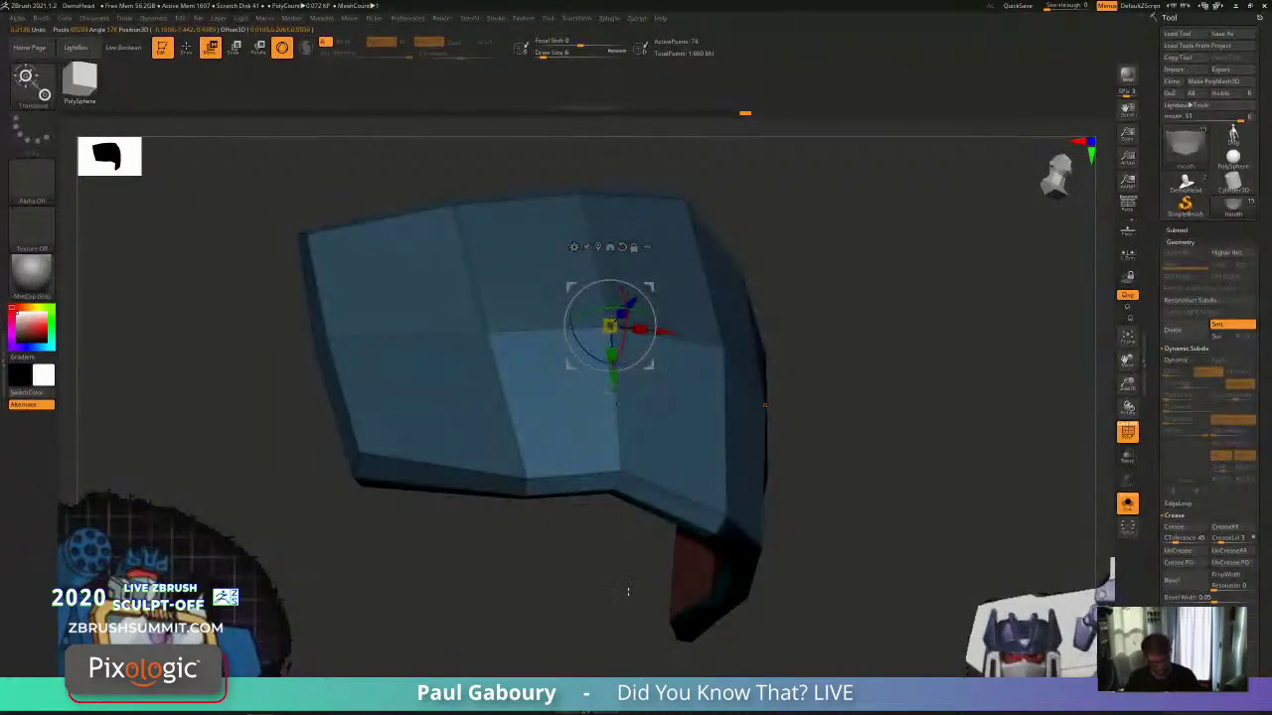
key("d")
key("shift+f")
key("q")
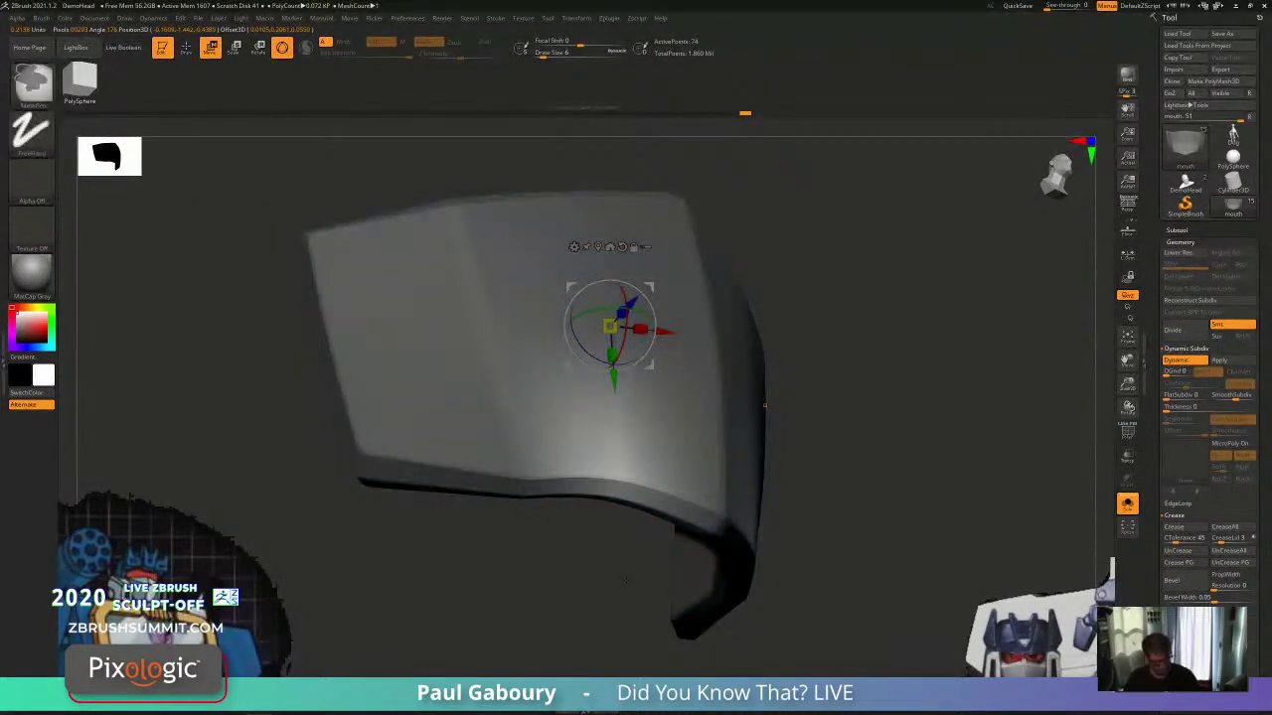
Step: Move the unmasked bottom-edge points slightly downward to straighten the plate's lower edge, and return to Draw mode
left_click(626, 579, "ctrl")
left_click_drag(614, 380, 614, 389)
mouse_move(618, 387)
right_mouse_down("ctrl")
mouse_move(636, 343)
mouse_move(768, 334)
mouse_move(618, 406)
right_mouse_up("ctrl")
left_click_drag(614, 406, 615, 408)
mouse_move(725, 596)
right_mouse_down("ctrl")
mouse_move(721, 557)
mouse_move(734, 572)
mouse_move(718, 560)
right_mouse_up("ctrl")
key("q")
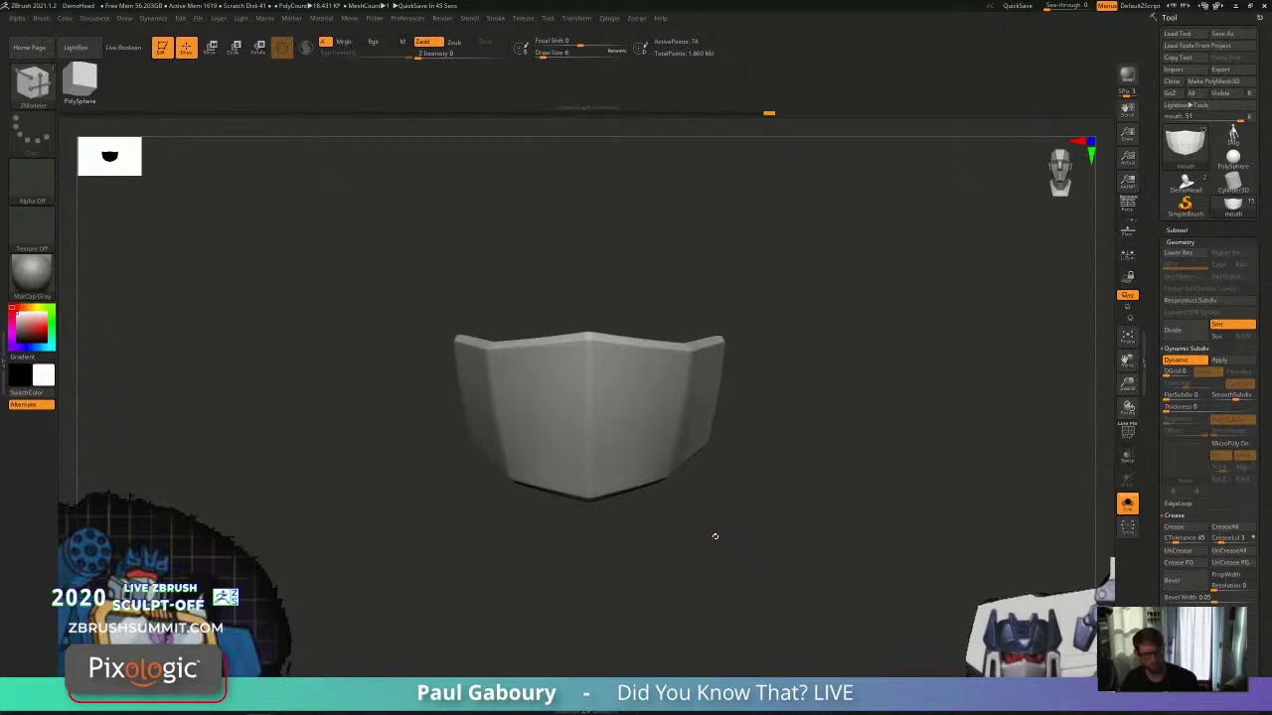
Step: Turn off Solo mode so the head shows with the mouth plate, and frame both from the front
left_click_drag(770, 439, 764, 512, "alt")
left_click(1128, 504)
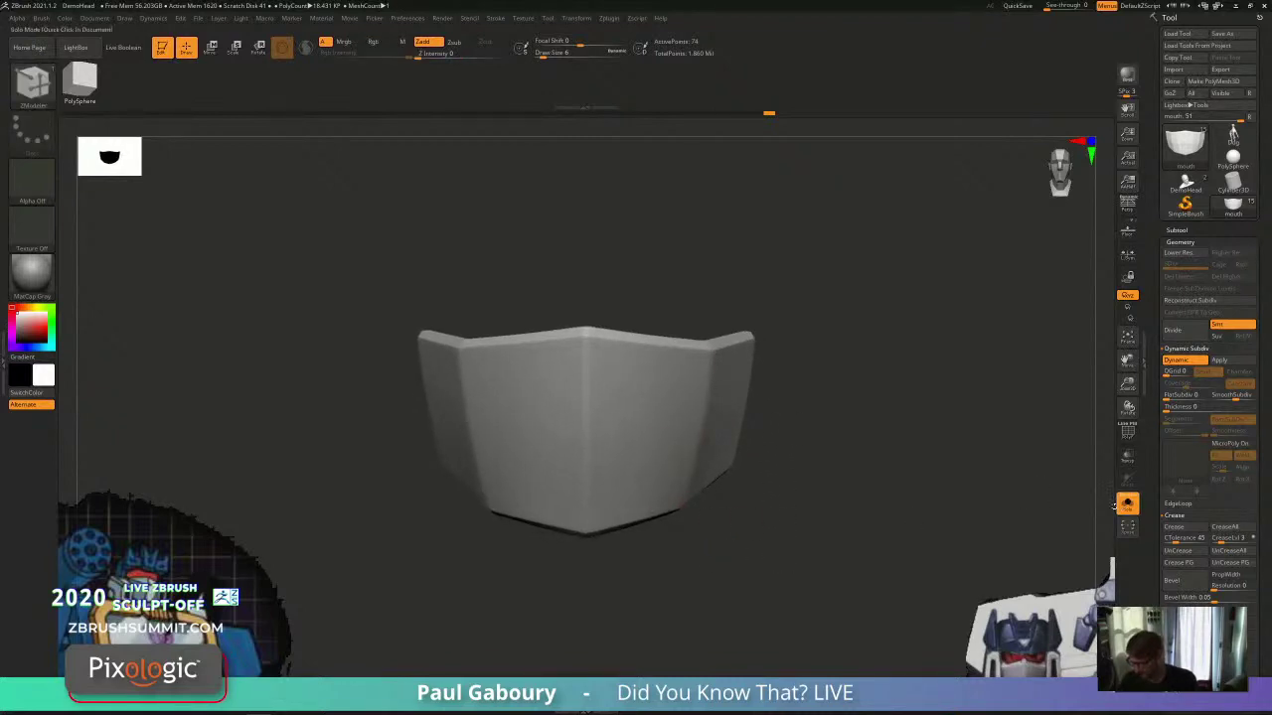
right_click_drag(792, 547, 793, 486, "ctrl")
right_click_drag(795, 502, 849, 490, "alt")
key("f")
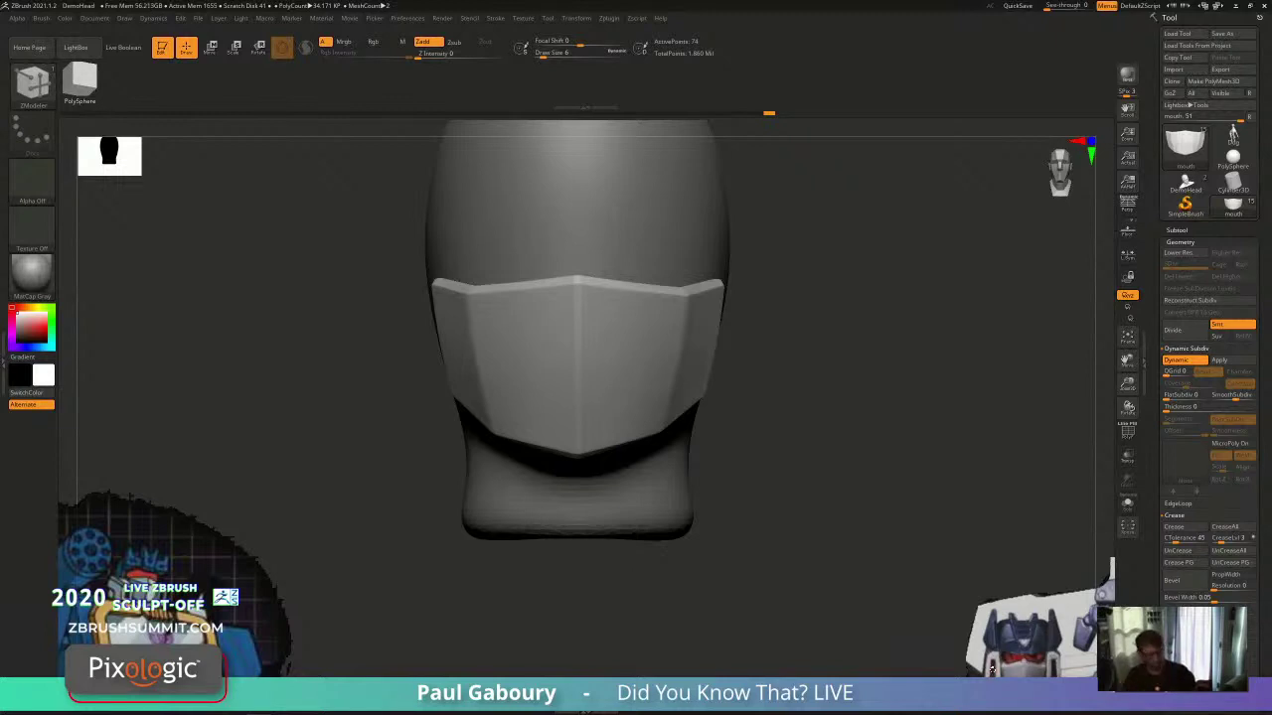
right_click_drag(792, 425, 791, 519, "alt")
right_click_drag(790, 518, 814, 497, "ctrl")
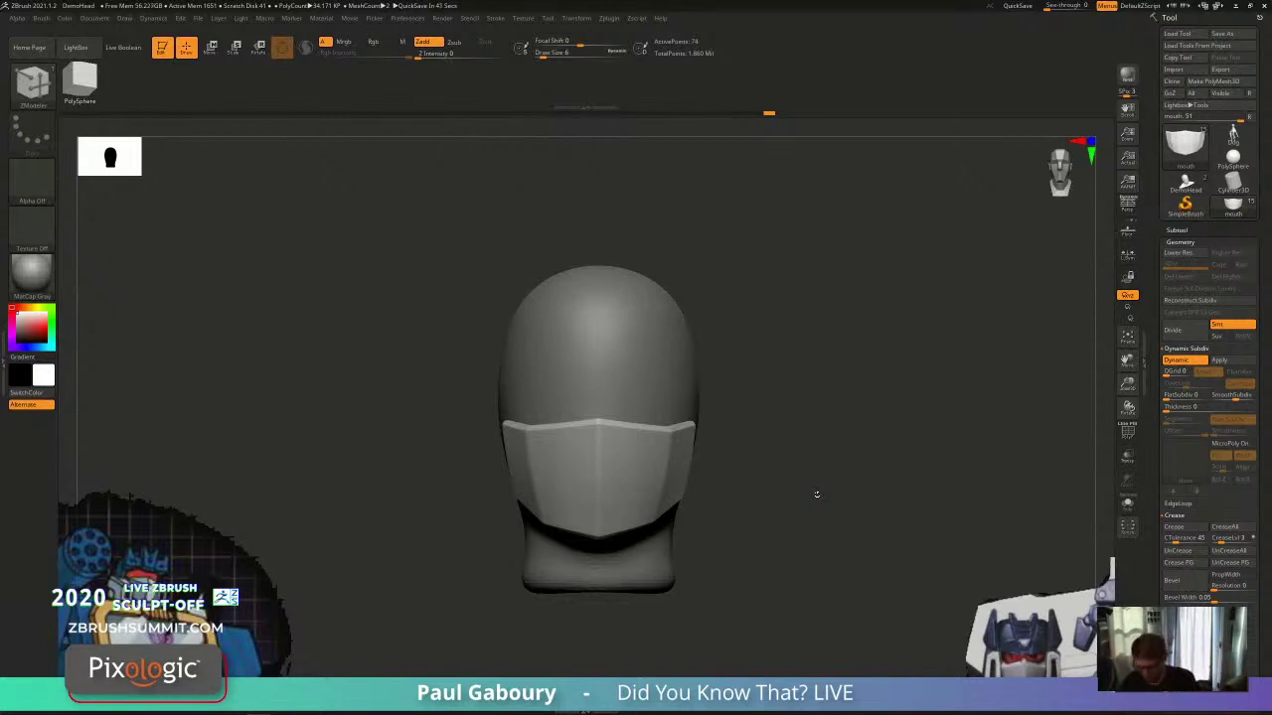
Step: Append a Ring3D primitive as a new subtool in the Head Pieces folder
left_click(1180, 242)
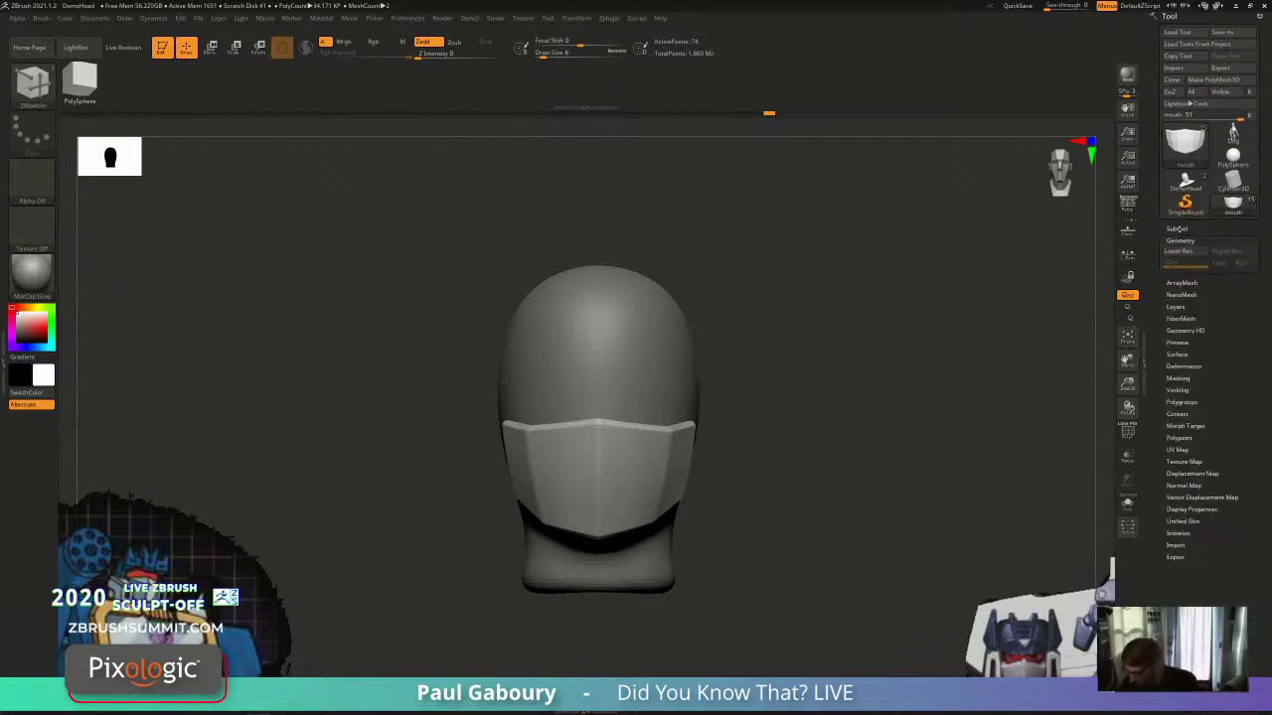
left_click(1176, 230)
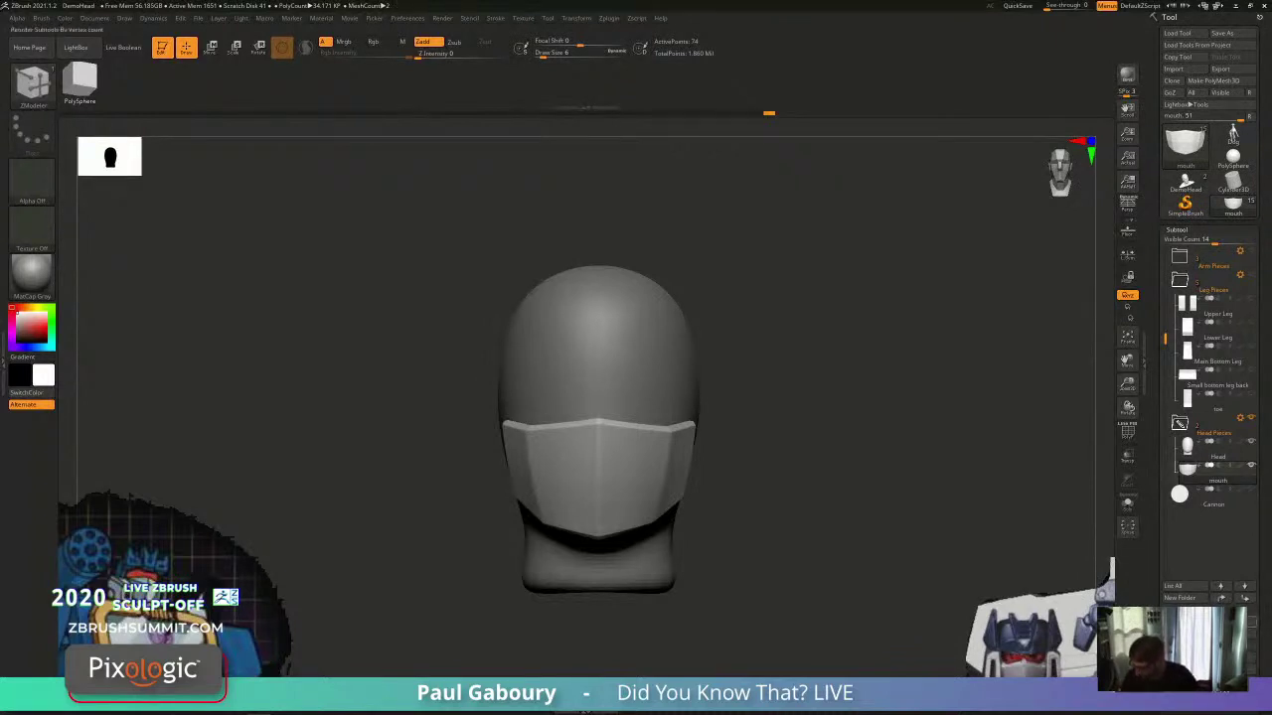
left_click(1232, 660)
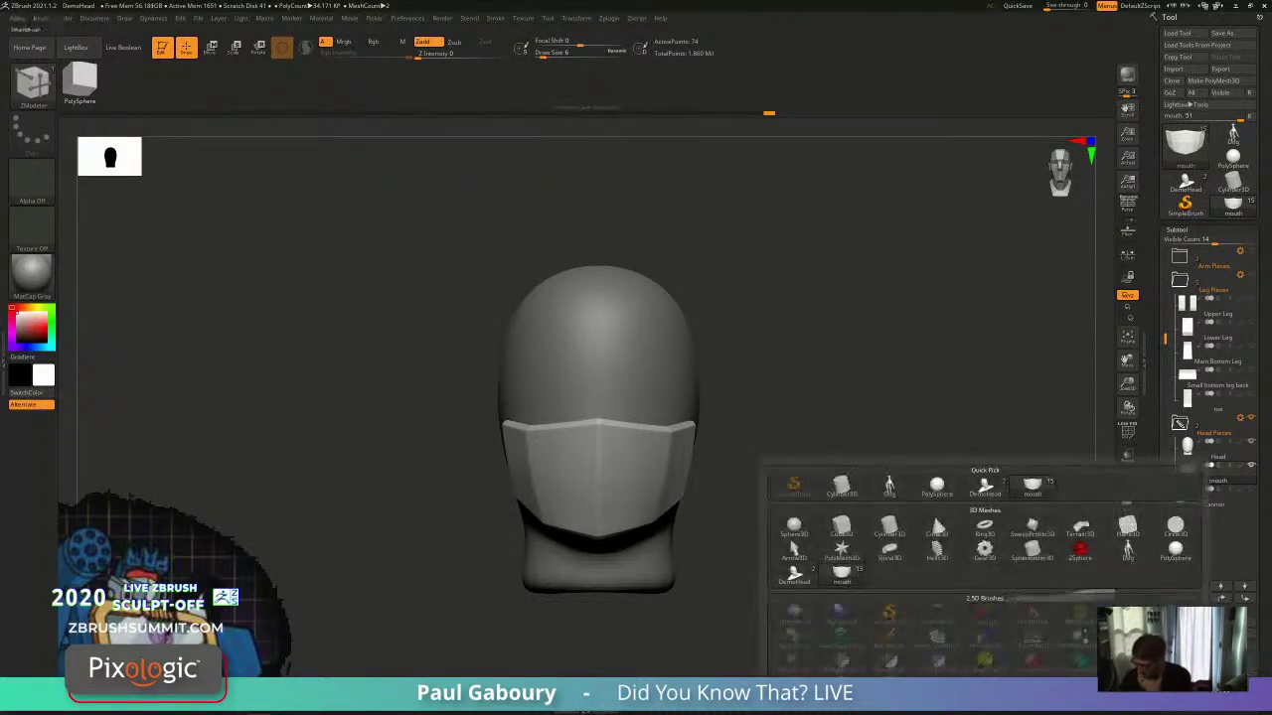
left_click(985, 527)
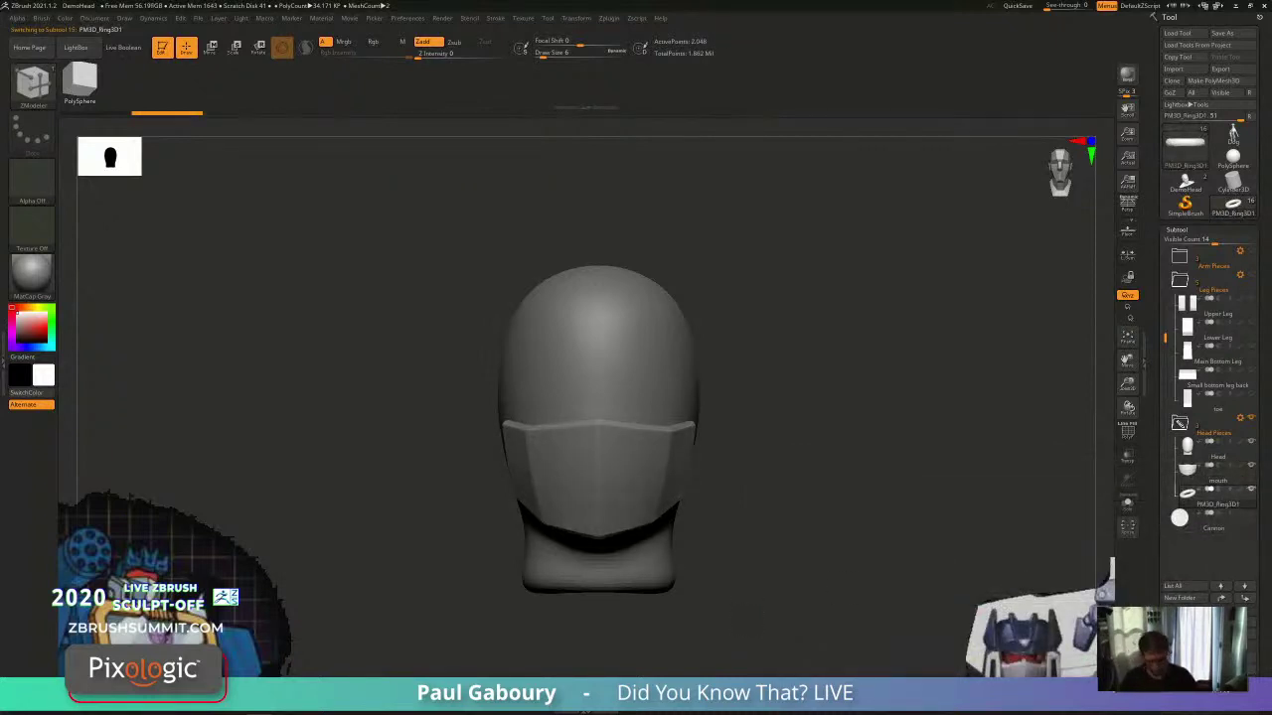
Step: Stretch the ring vertically and narrow its width so it wraps closer around the lower half of the head
key("w")
mouse_move(700, 548)
right_mouse_down()
mouse_move(763, 559)
mouse_move(632, 466)
mouse_move(708, 301)
mouse_move(663, 231)
right_mouse_up()
left_click_drag(602, 469, 602, 394)
right_click_drag(723, 455, 769, 544, "shift")
left_click_drag(622, 445, 623, 410)
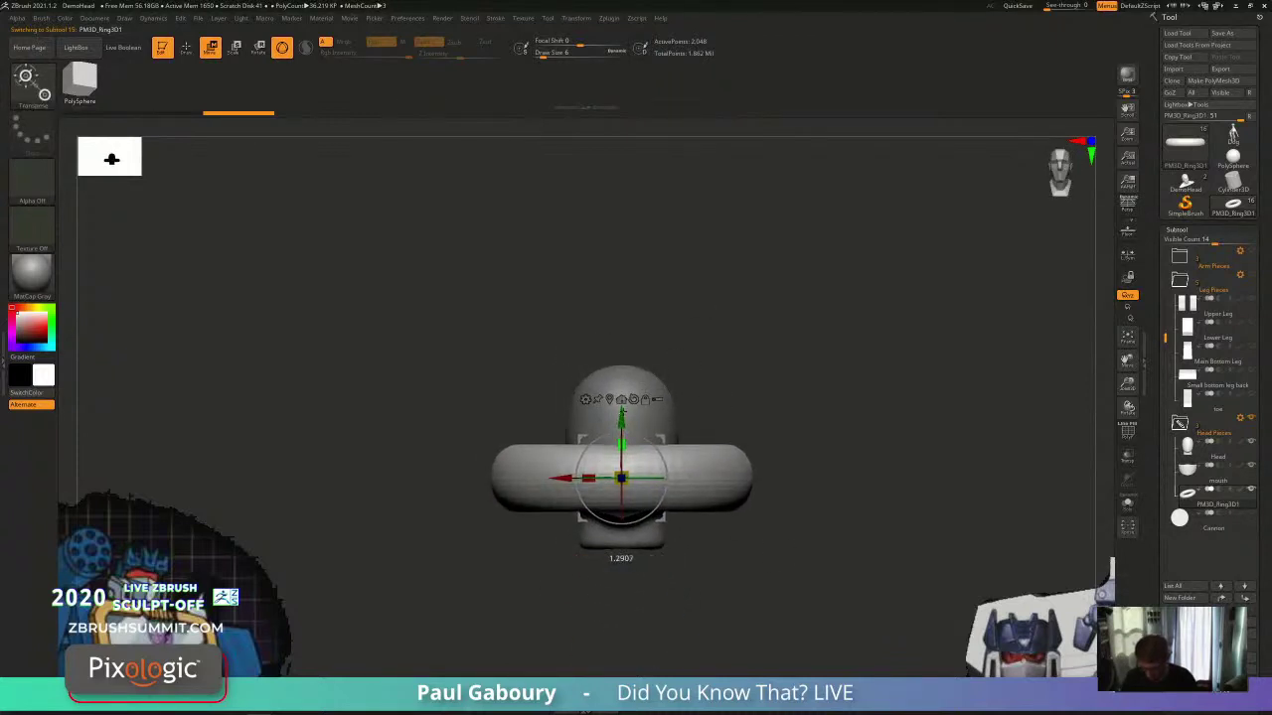
left_click_drag(621, 478, 629, 485)
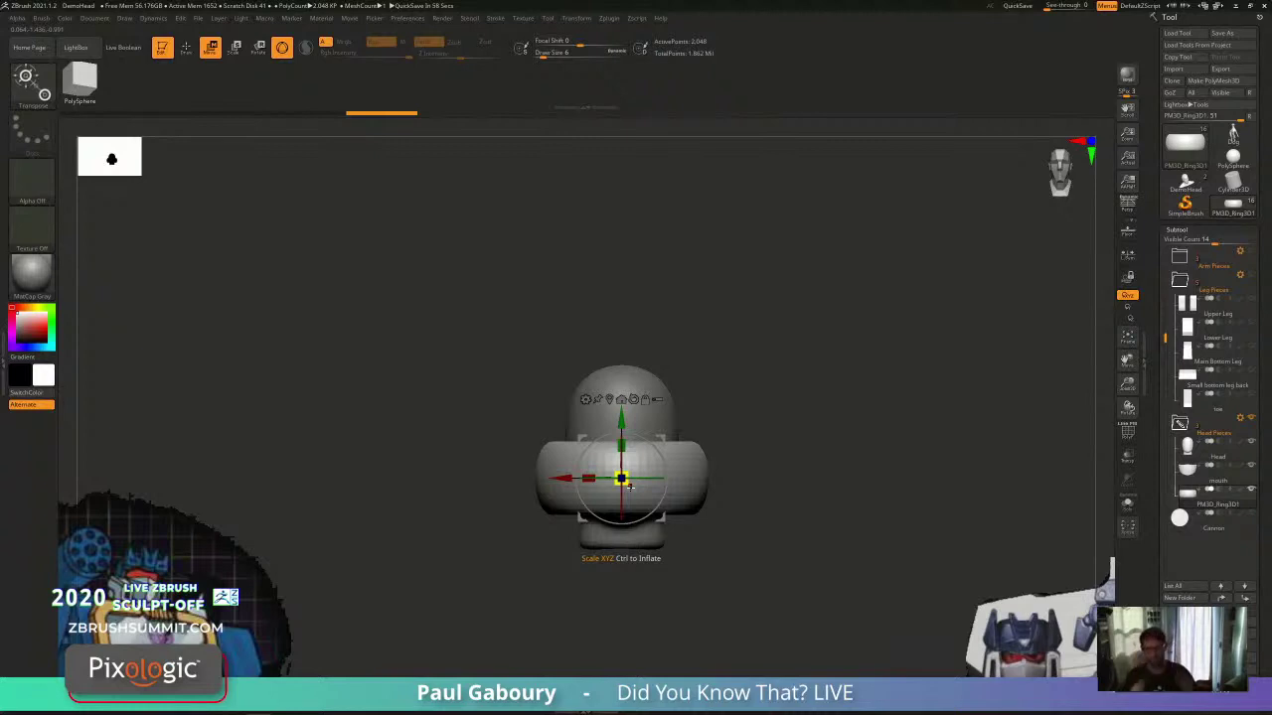
Step: From above, shorten the ring's depth, reposition it and scale it to encircle the head closely, and return to Draw mode
left_click_drag(778, 527, 744, 553)
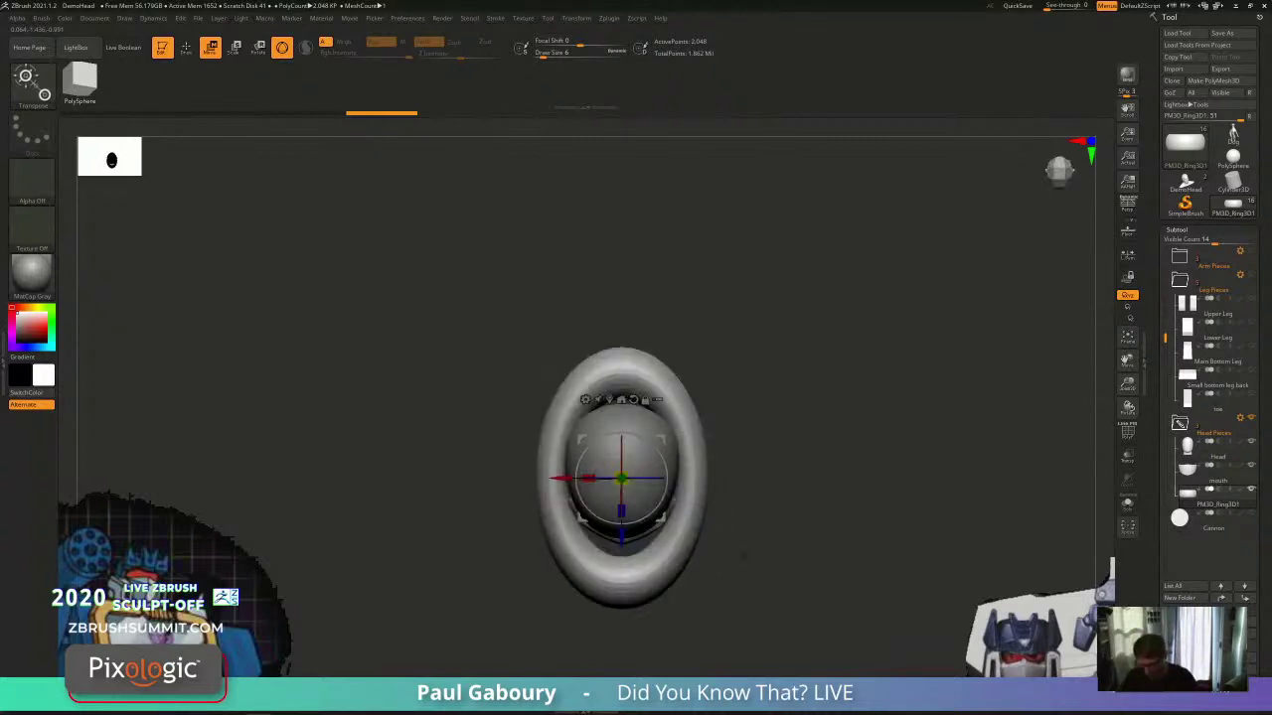
left_click_drag(621, 510, 621, 493)
left_click_drag(699, 556, 700, 583, "alt")
left_click_drag(624, 563, 624, 558)
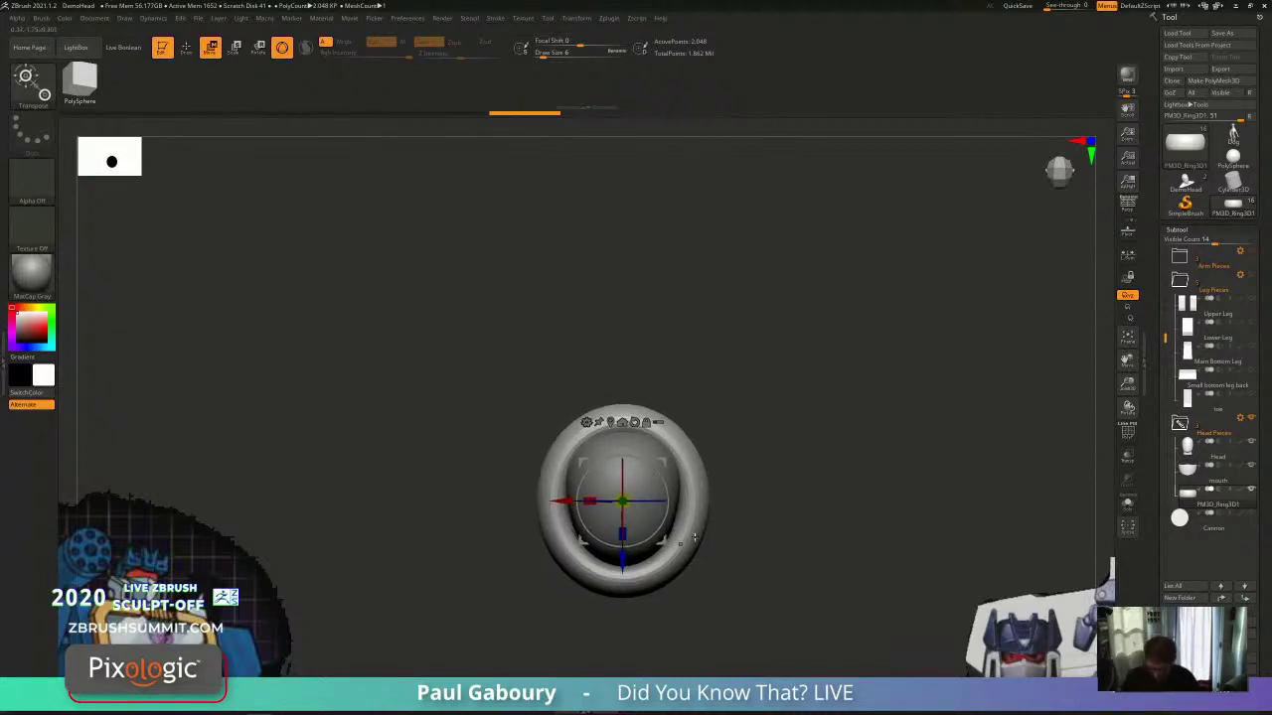
left_click_drag(623, 501, 715, 545)
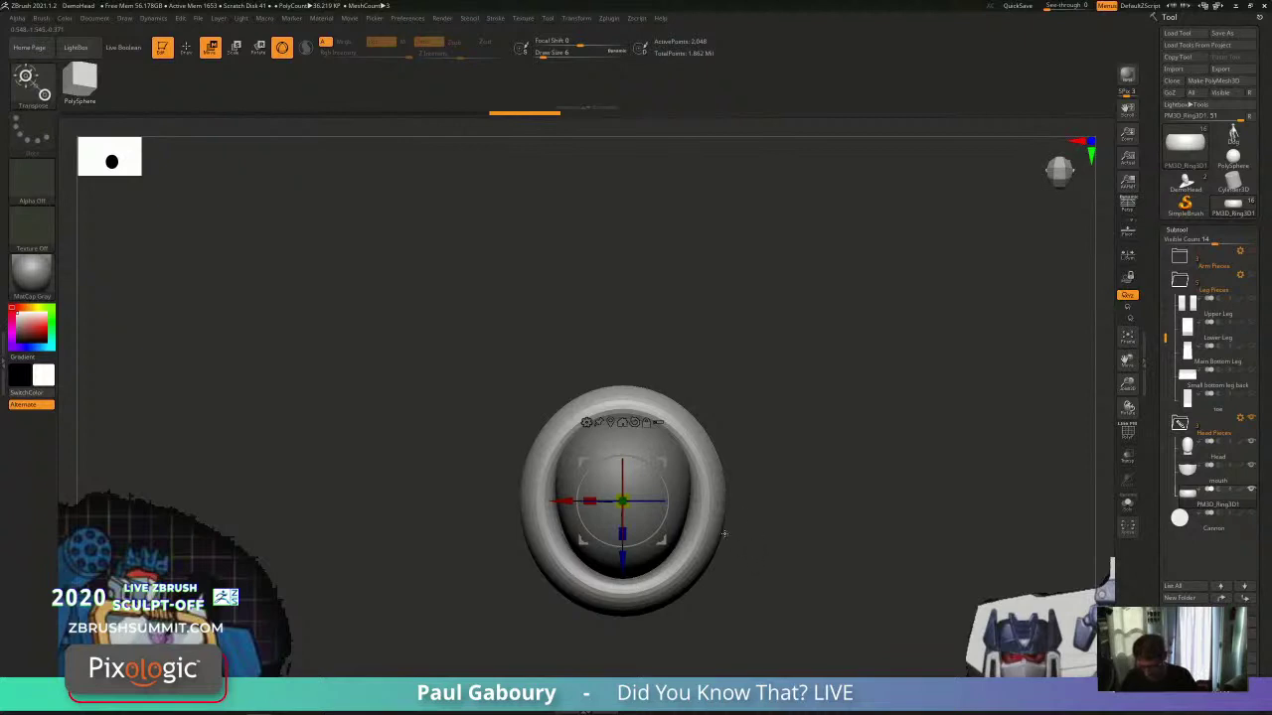
left_click_drag(590, 501, 623, 559)
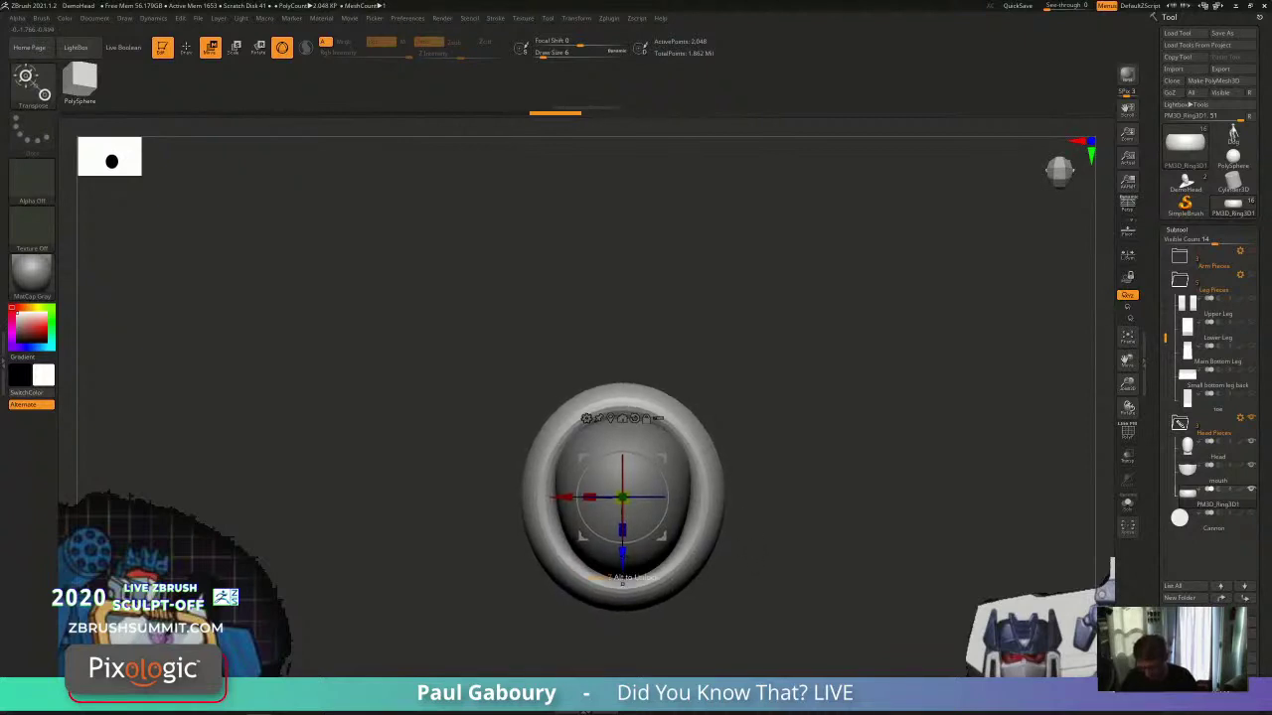
key("q")
Step: Check the ring's topology with the polyframe, subdivide the ring twice and hide the polyframe again
mouse_move(764, 572)
right_mouse_down("ctrl")
mouse_move(738, 565)
mouse_move(744, 510)
mouse_move(732, 515)
right_mouse_up("ctrl")
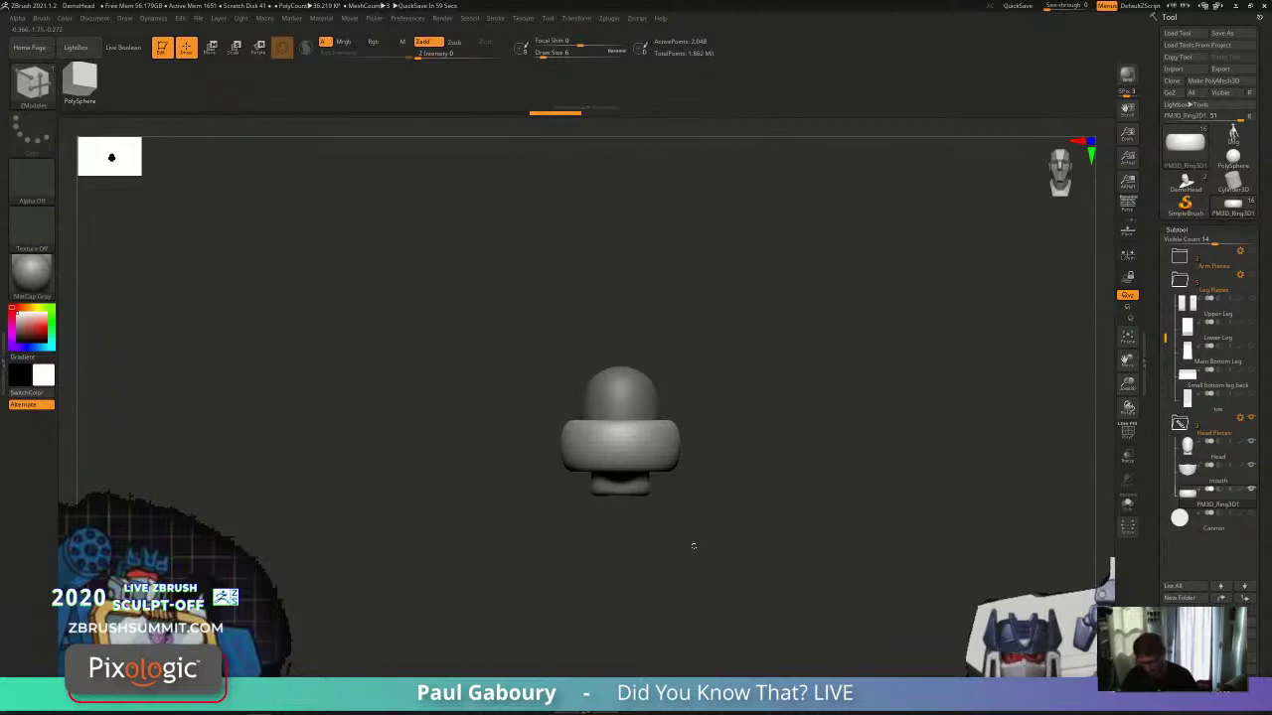
key("shift+f")
right_click_drag(727, 530, 725, 559)
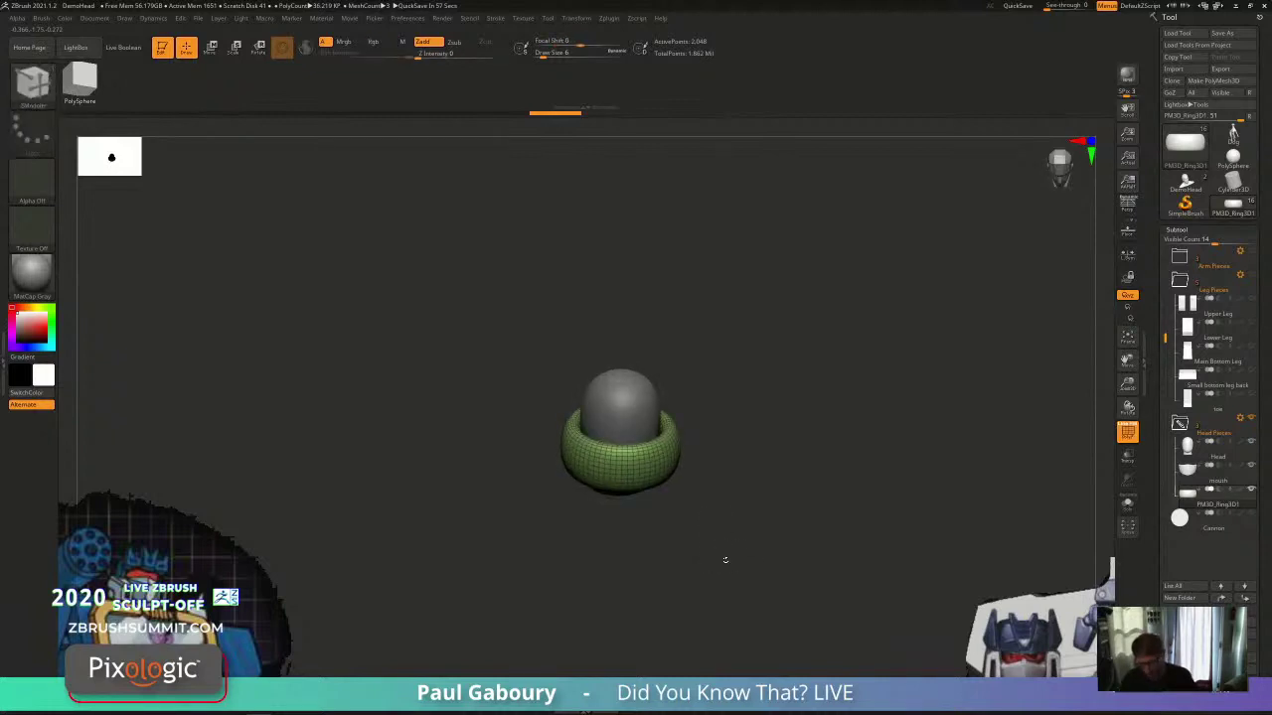
key("ctrl+d")
key("ctrl+d")
key("shift+f")
mouse_move(657, 532)
right_mouse_down()
mouse_move(646, 569)
mouse_move(644, 531)
right_mouse_up()
right_click_drag(707, 563, 715, 579, "shift")
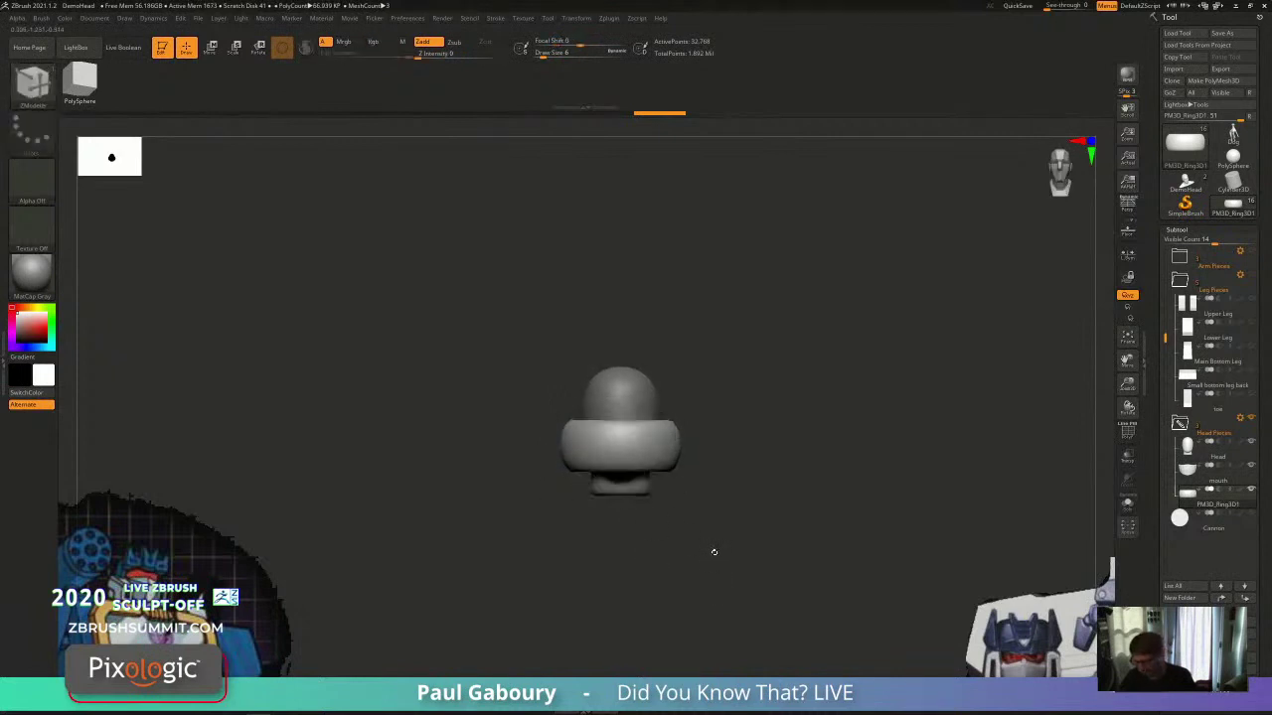
Step: Delete the ring's lower subdivision levels and convert it to a DynaMesh at resolution 128
left_click(1182, 229)
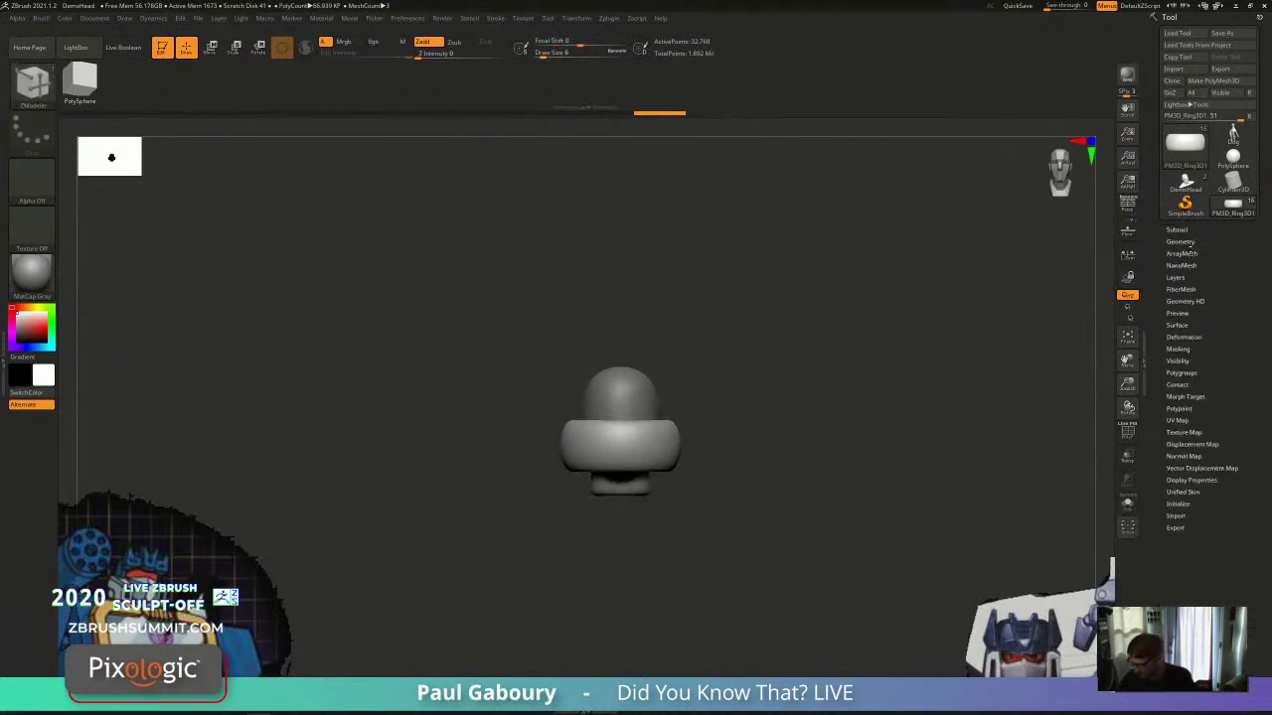
left_click(1188, 242)
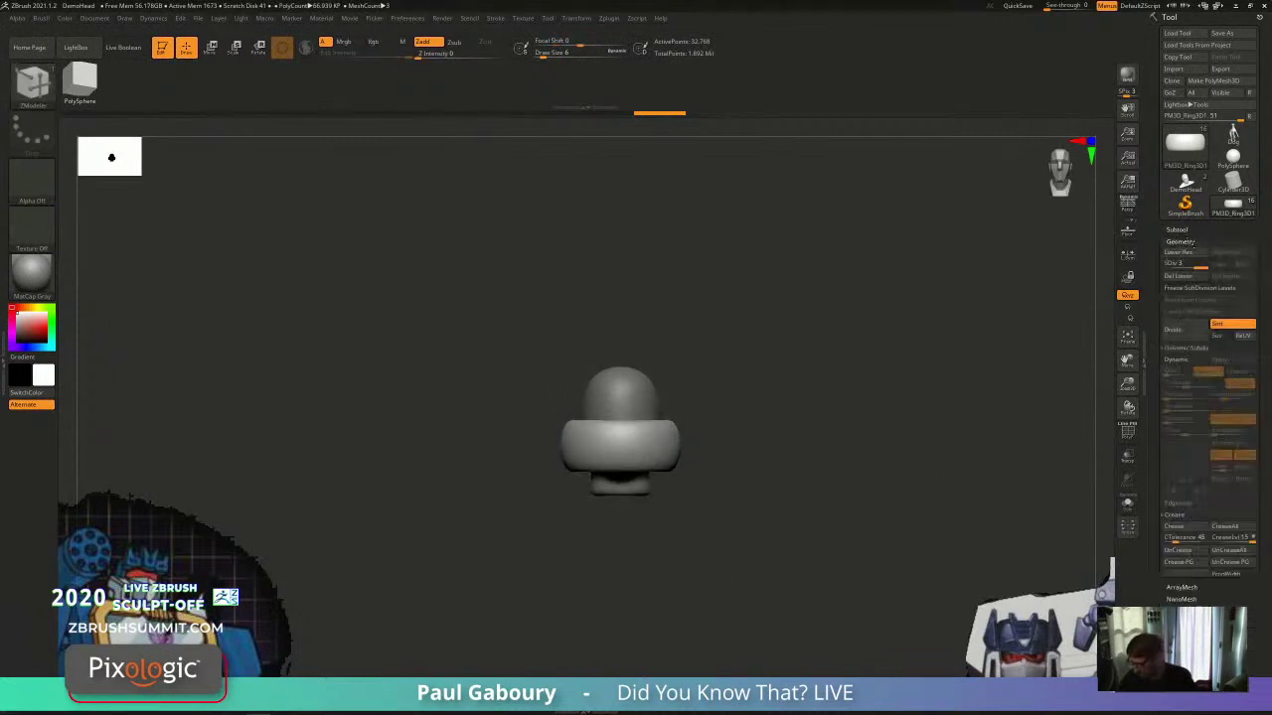
left_click(1184, 276)
left_click(1191, 349)
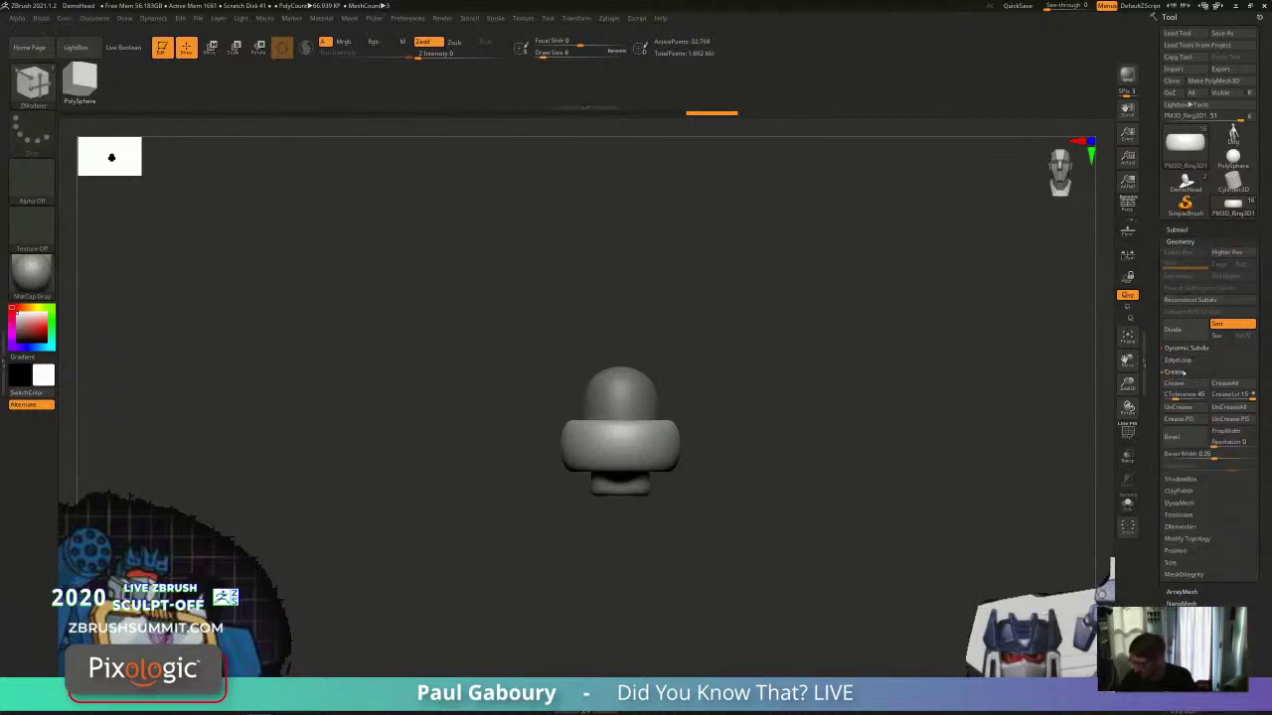
left_click(1180, 372)
left_click(1180, 408)
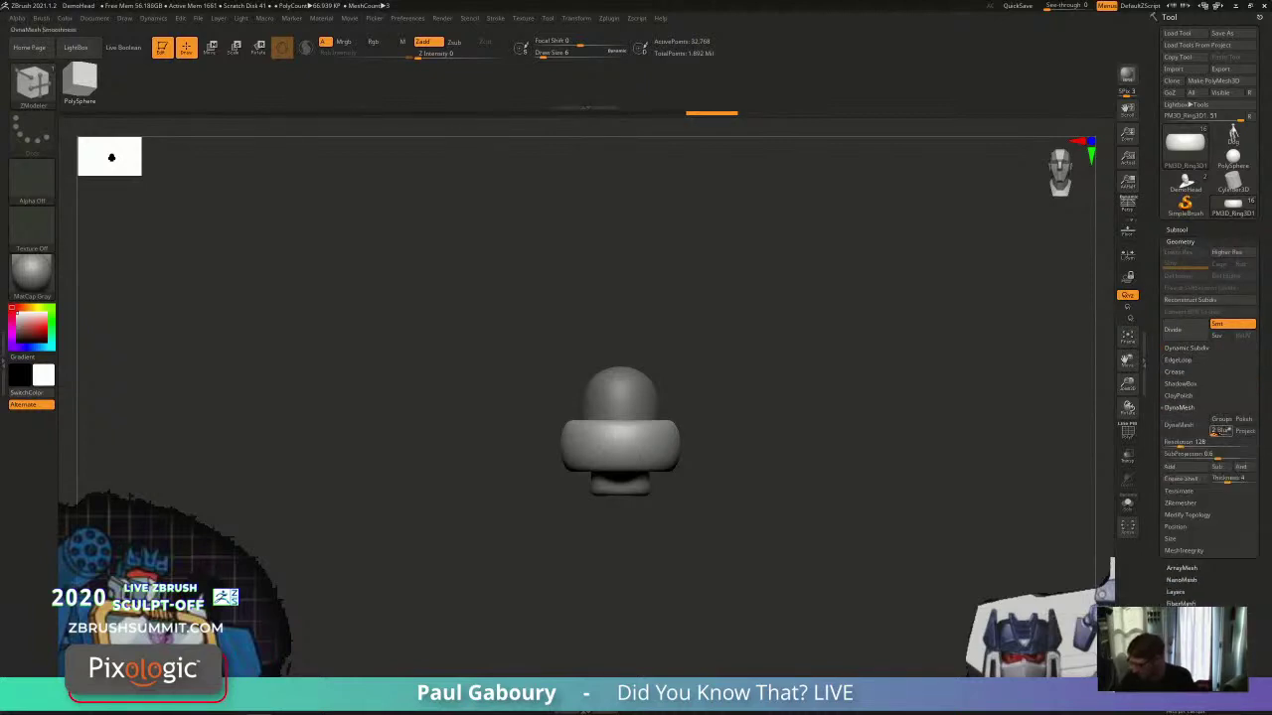
left_click(1179, 424)
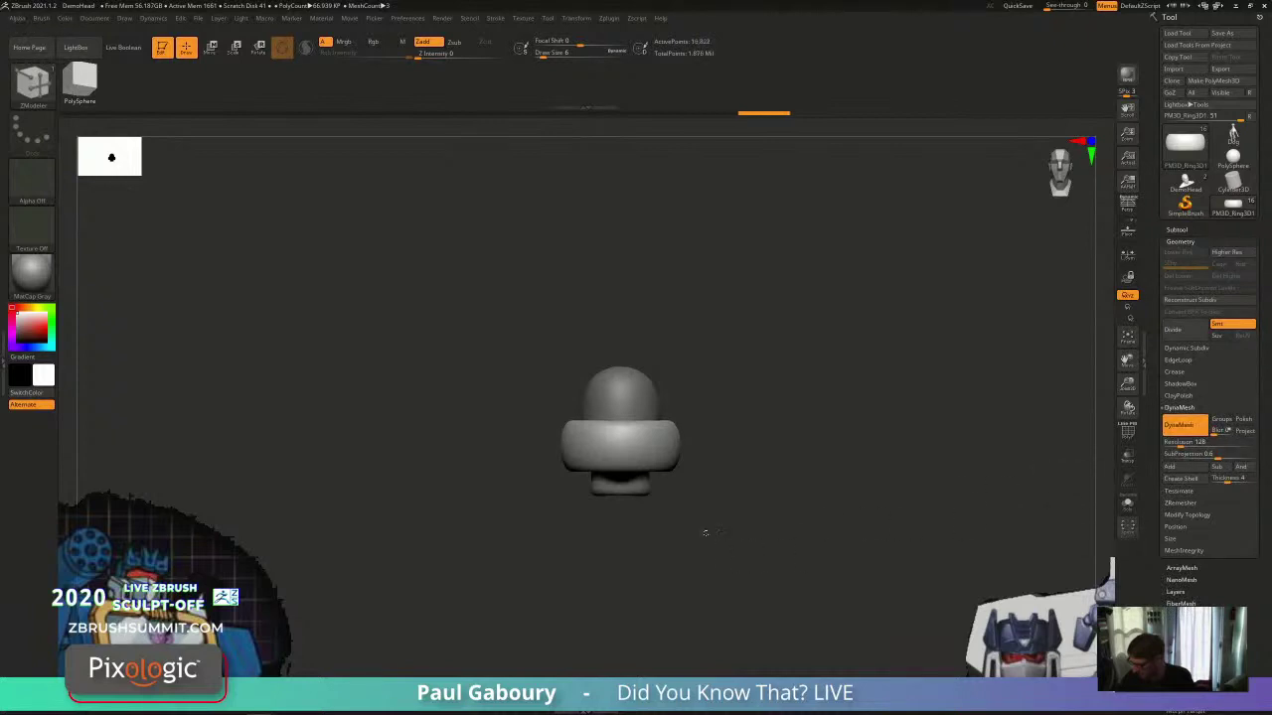
mouse_move(642, 404)
right_mouse_down("ctrl")
mouse_move(761, 514)
mouse_move(758, 533)
mouse_move(726, 492)
mouse_move(739, 559)
right_mouse_up("ctrl")
key("shift+f")
key("shift+f")
Step: Set the draw size to 35
key("s")
left_click(751, 524)
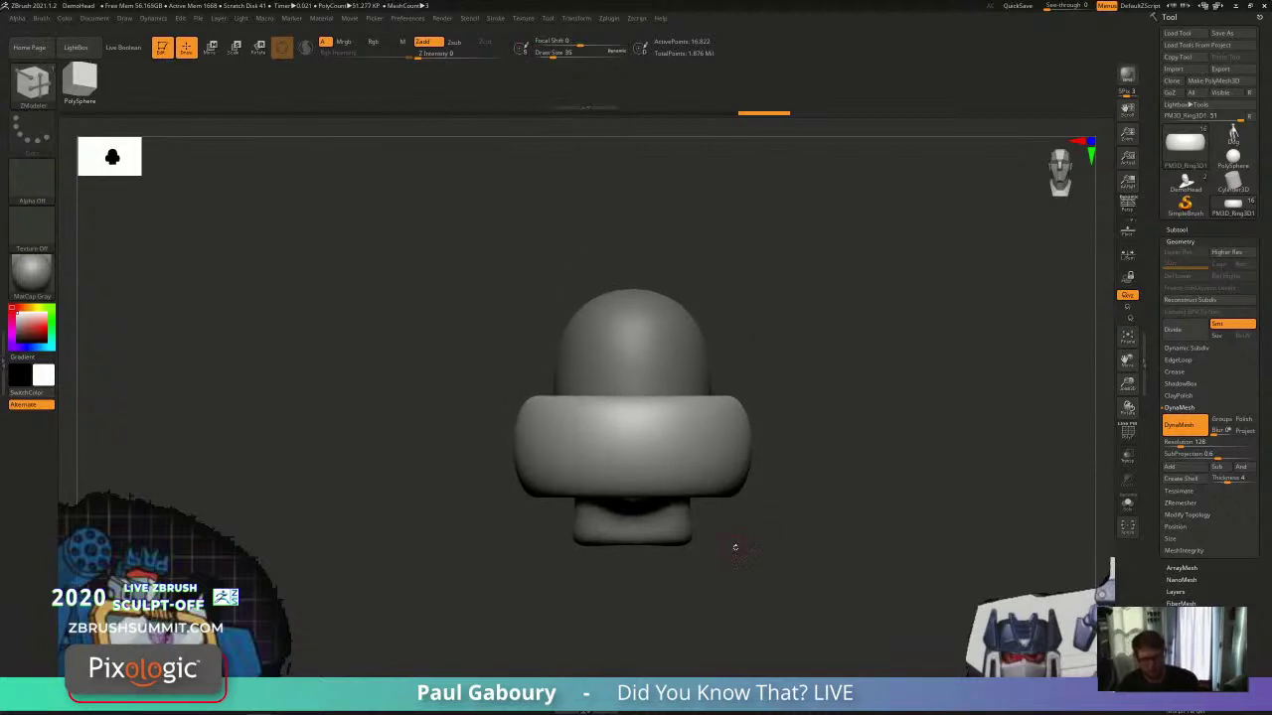
right_click_drag(735, 547, 739, 505, "alt")
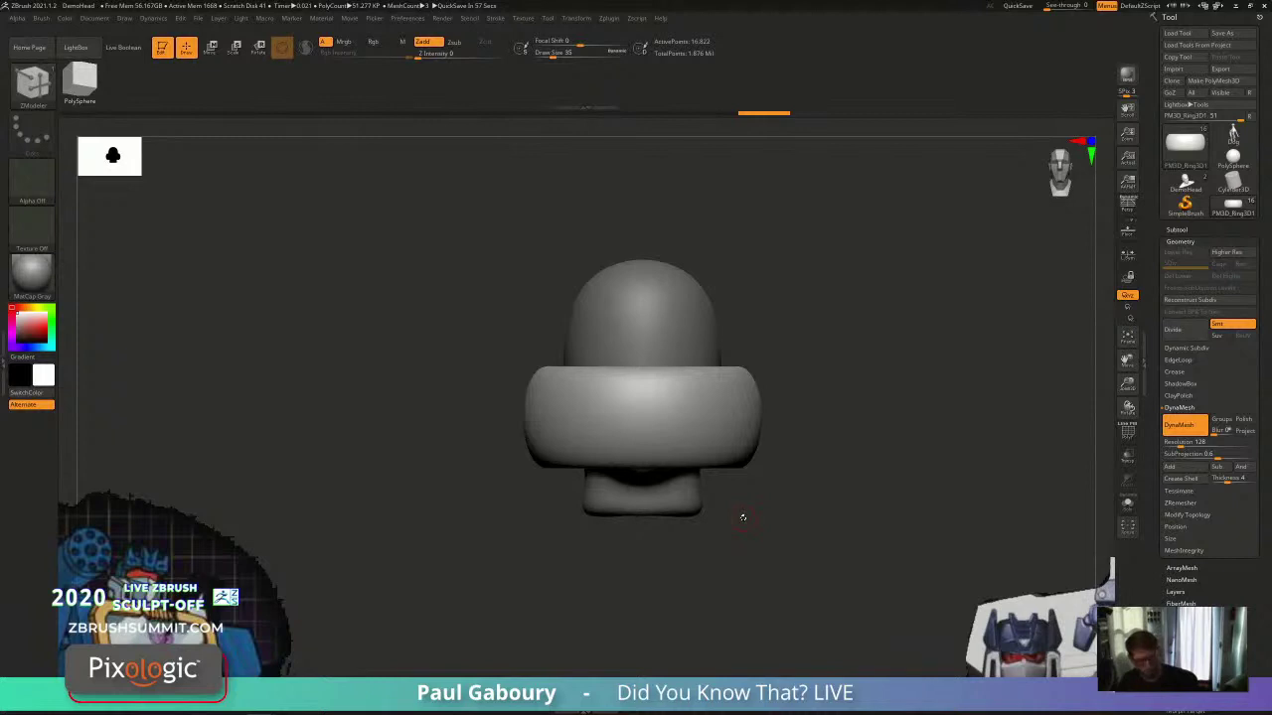
key("comma")
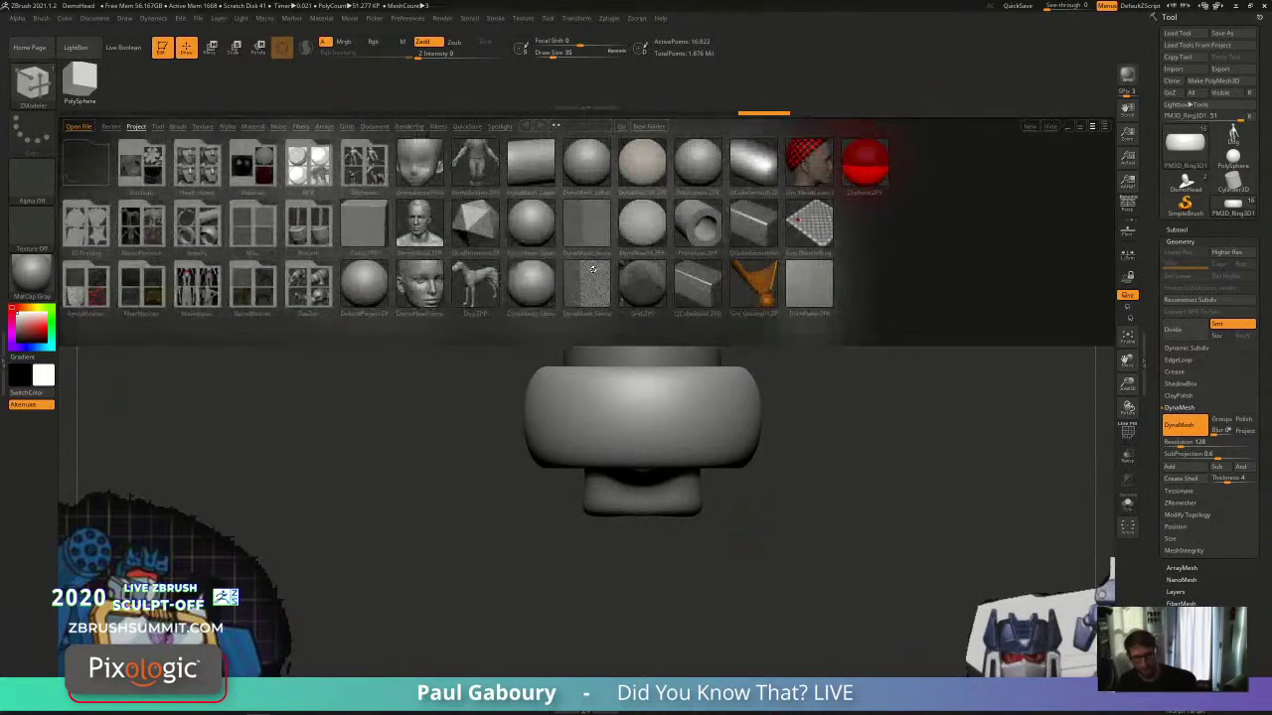
key("comma")
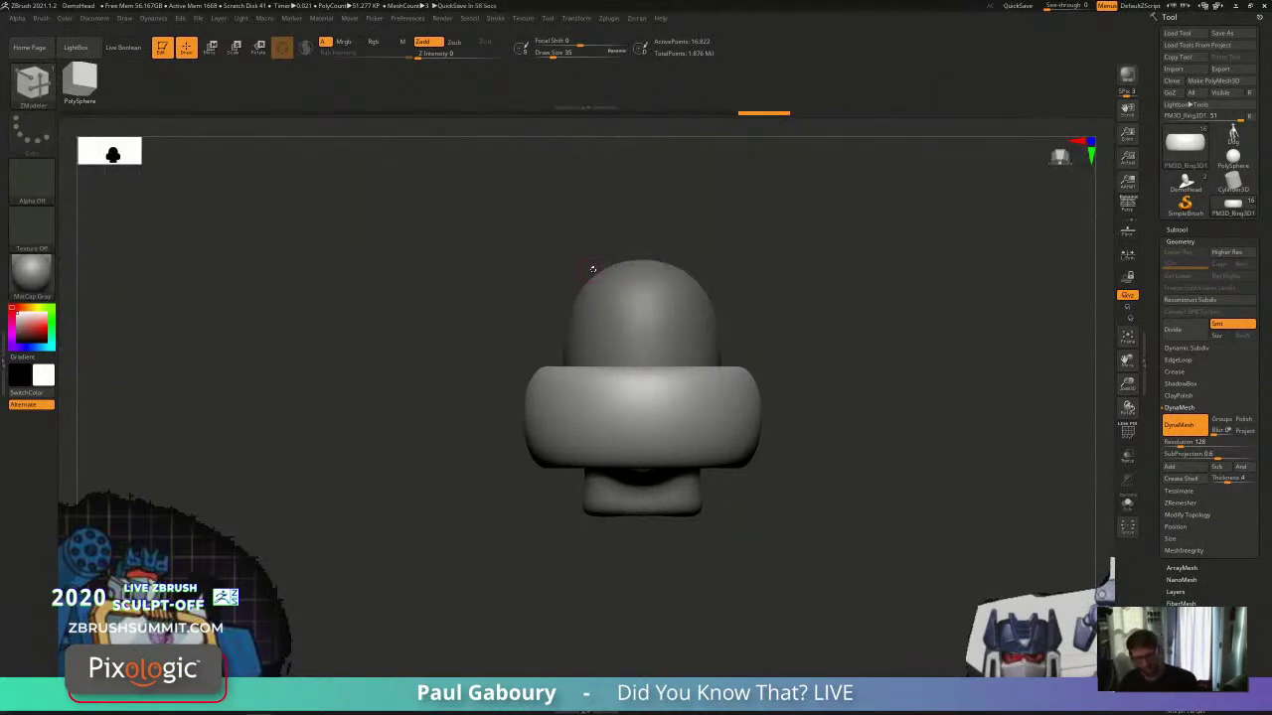
Step: From above, isolate the ring's front centre section and invert the visibility so only the sides and back remain shown
left_click_drag(792, 477, 656, 487)
right_click_drag(656, 489, 669, 517, "alt")
right_click_drag(669, 516, 671, 483, "ctrl")
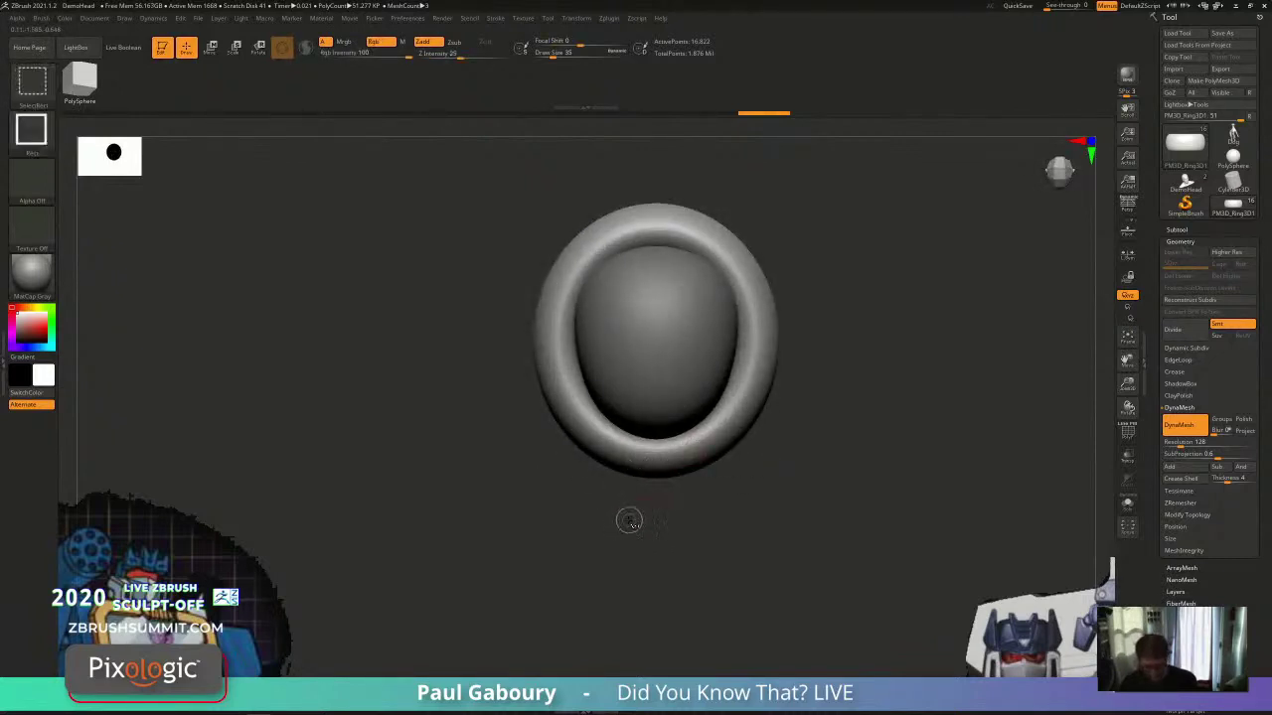
left_click_drag(608, 548, 706, 401, "ctrl+shift")
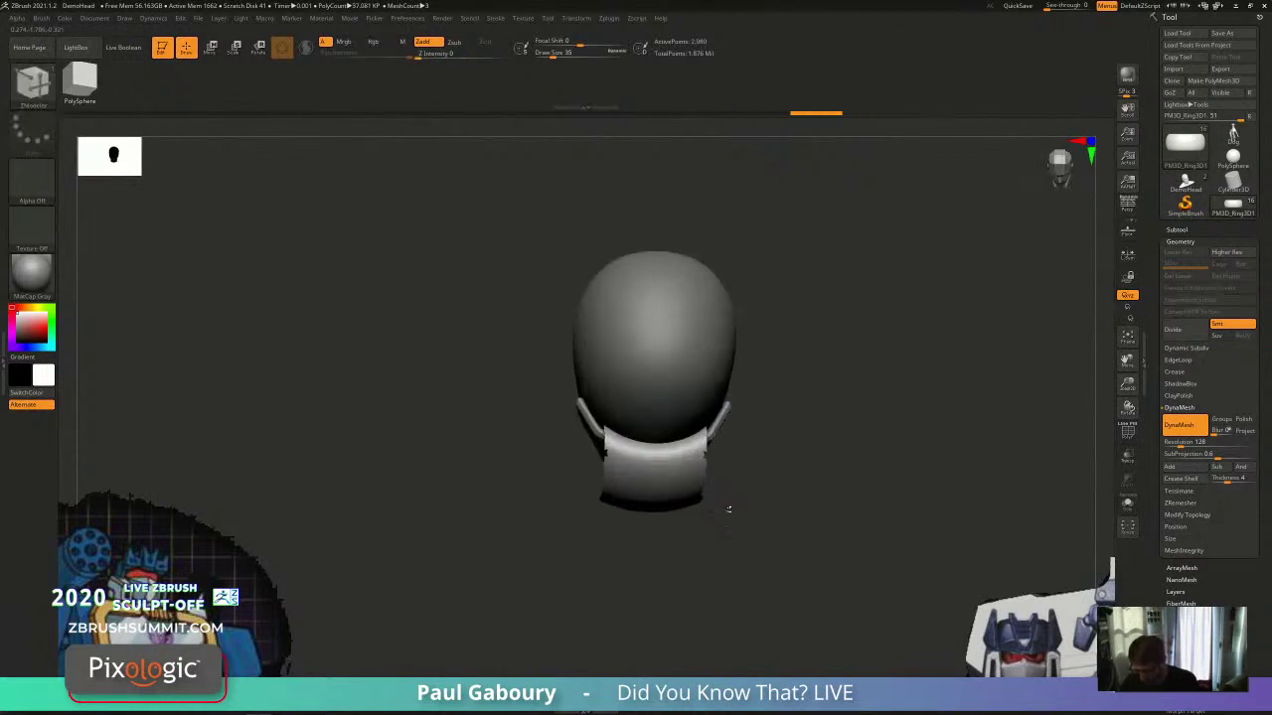
left_click_drag(751, 570, 752, 572, "ctrl+shift")
right_click_drag(752, 571, 743, 477)
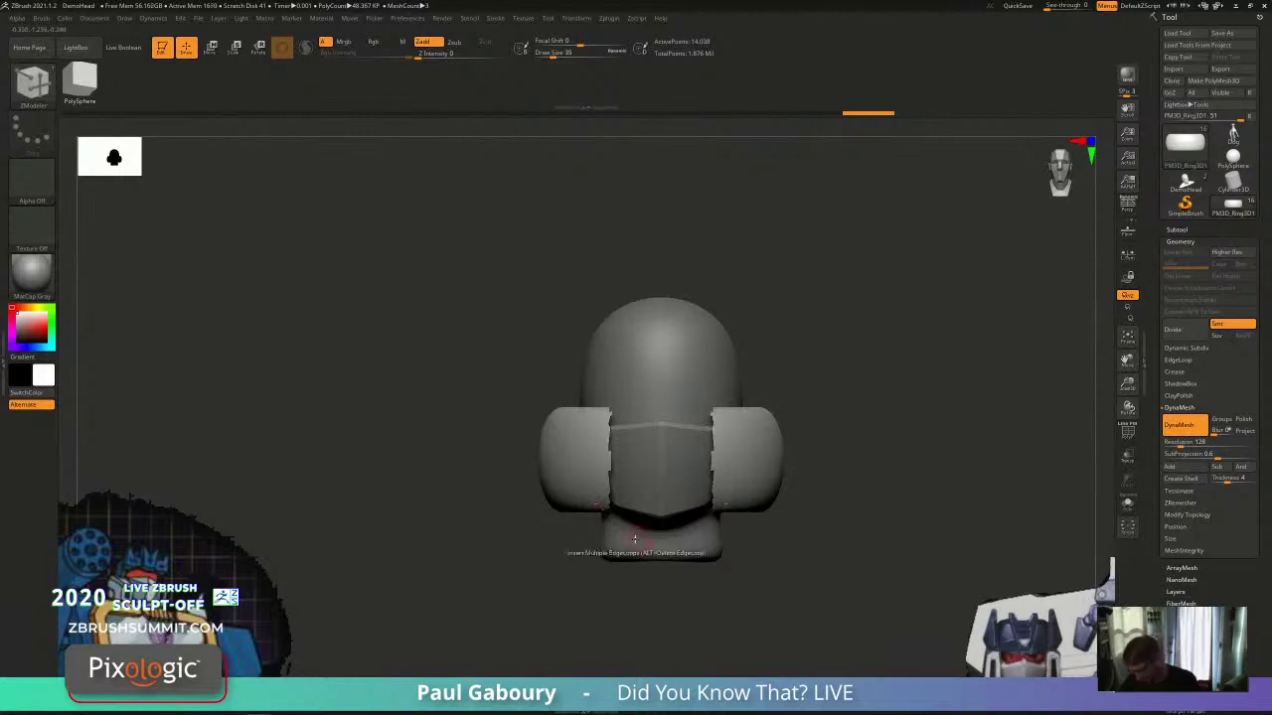
right_click_drag(637, 539, 632, 537, "shift")
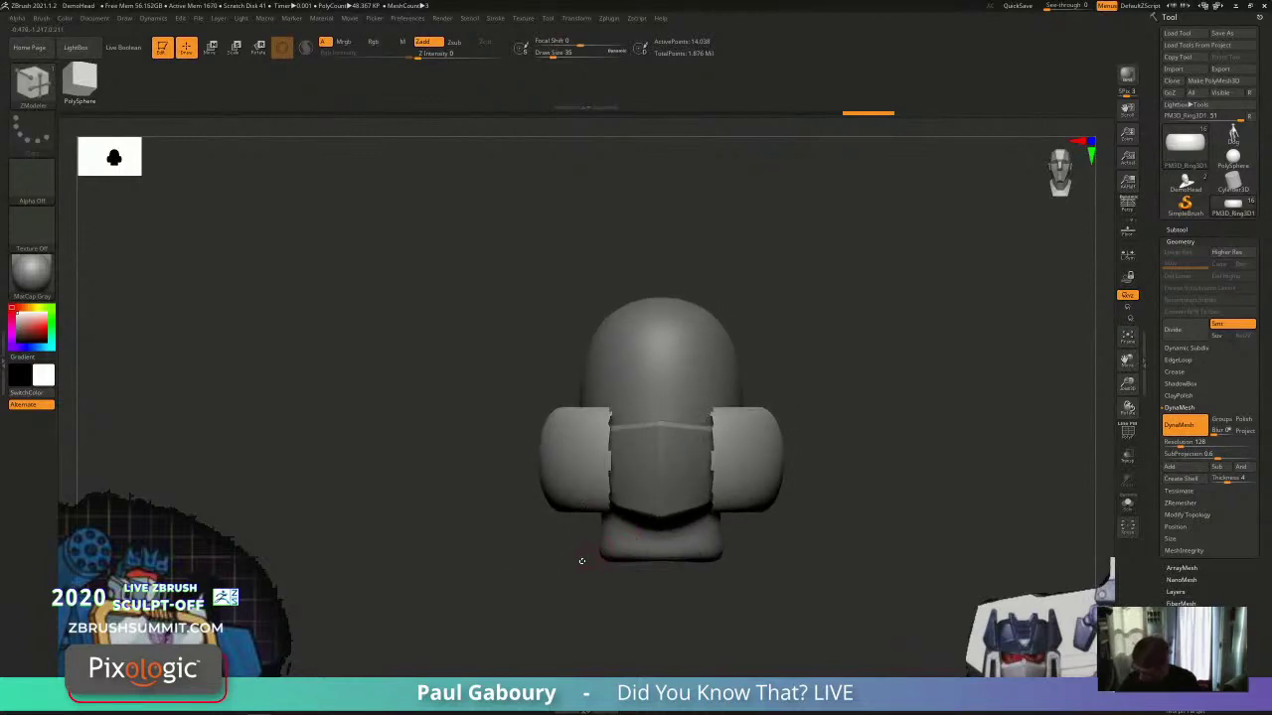
Step: Hide more of the ring's front ends from above to widen the opening to about the mouth plate's width
right_click_drag(717, 518, 721, 596)
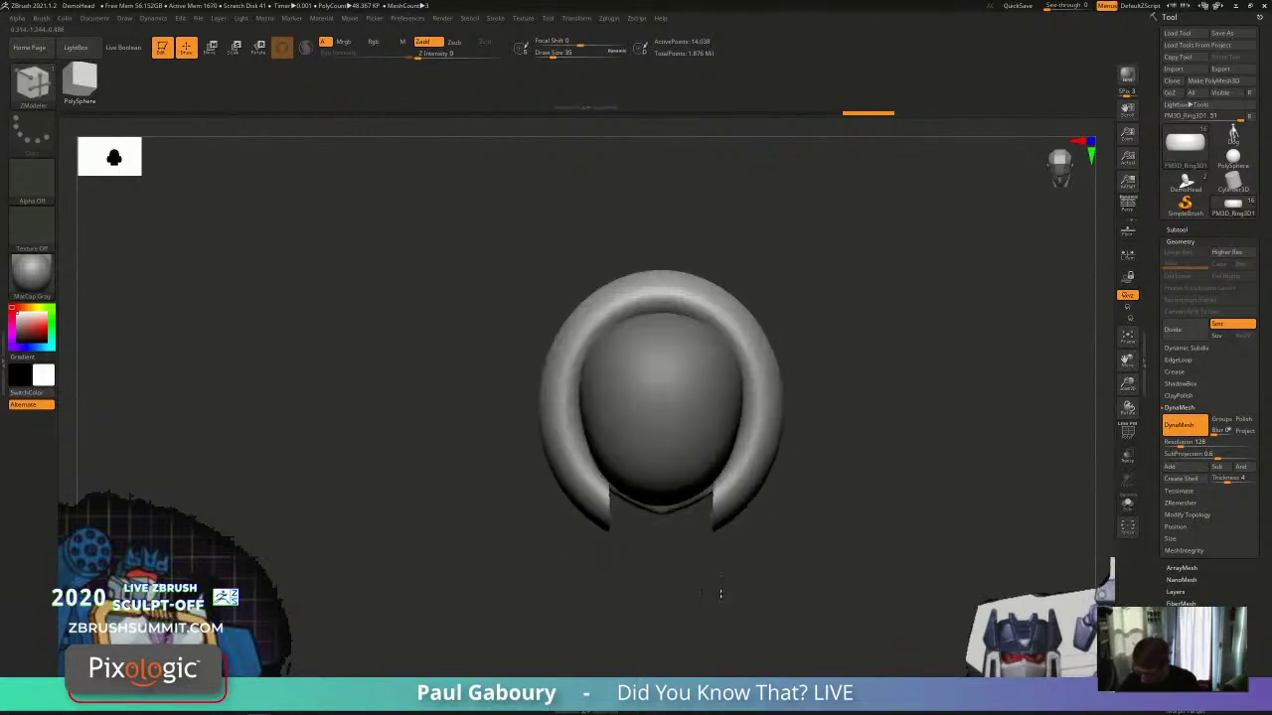
left_click_drag(676, 600, 733, 459, "ctrl+shift")
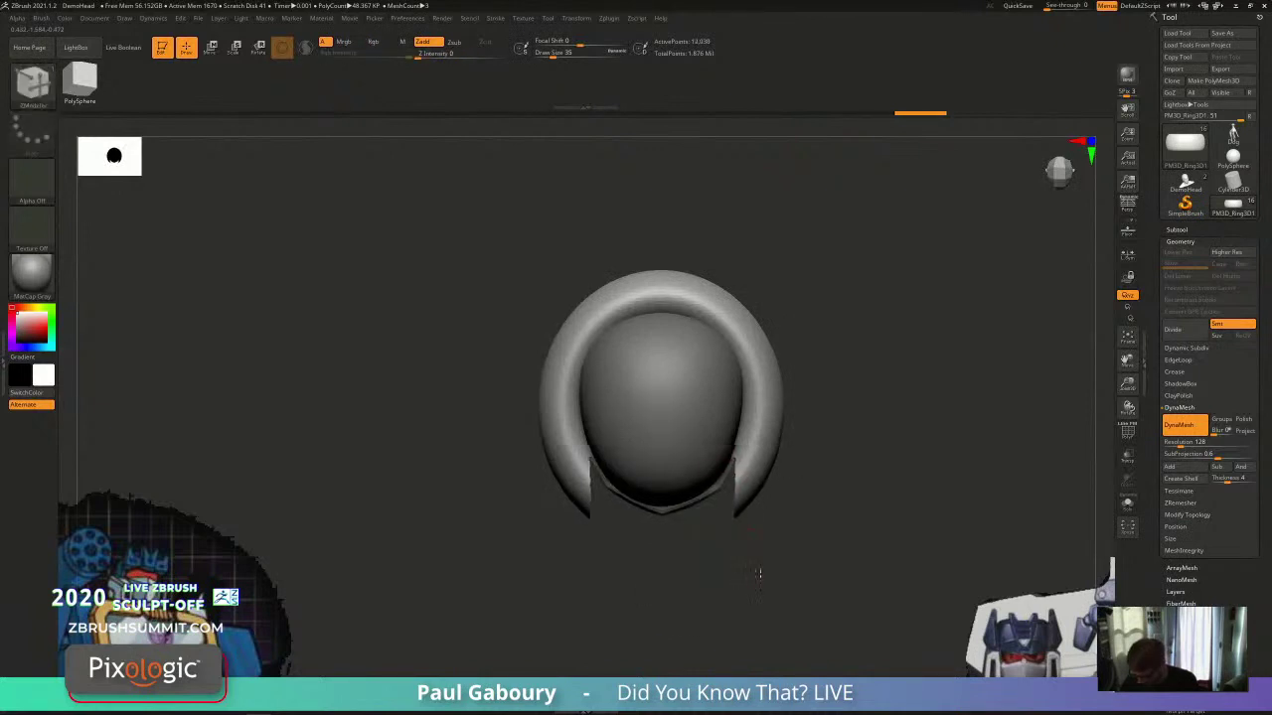
right_click_drag(758, 570, 746, 500, "shift")
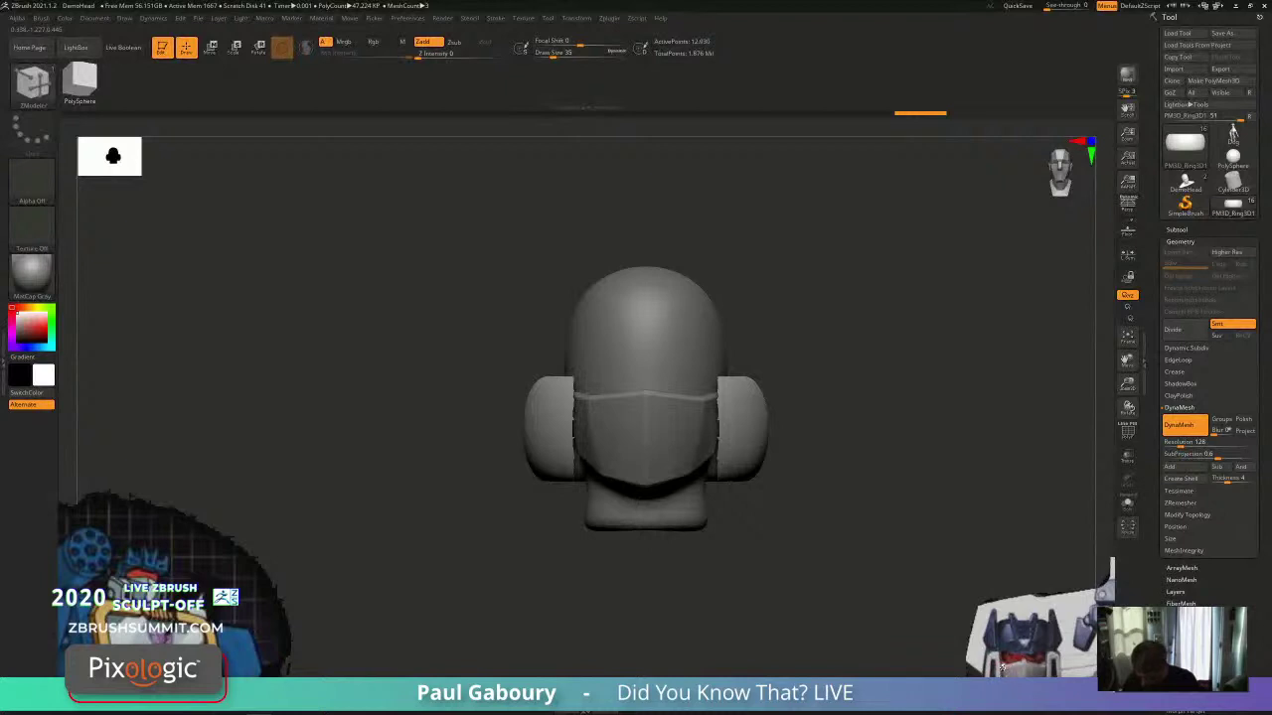
mouse_move(667, 580)
right_mouse_down("alt")
mouse_move(623, 571)
mouse_move(658, 588)
mouse_move(653, 566)
right_mouse_up("alt")
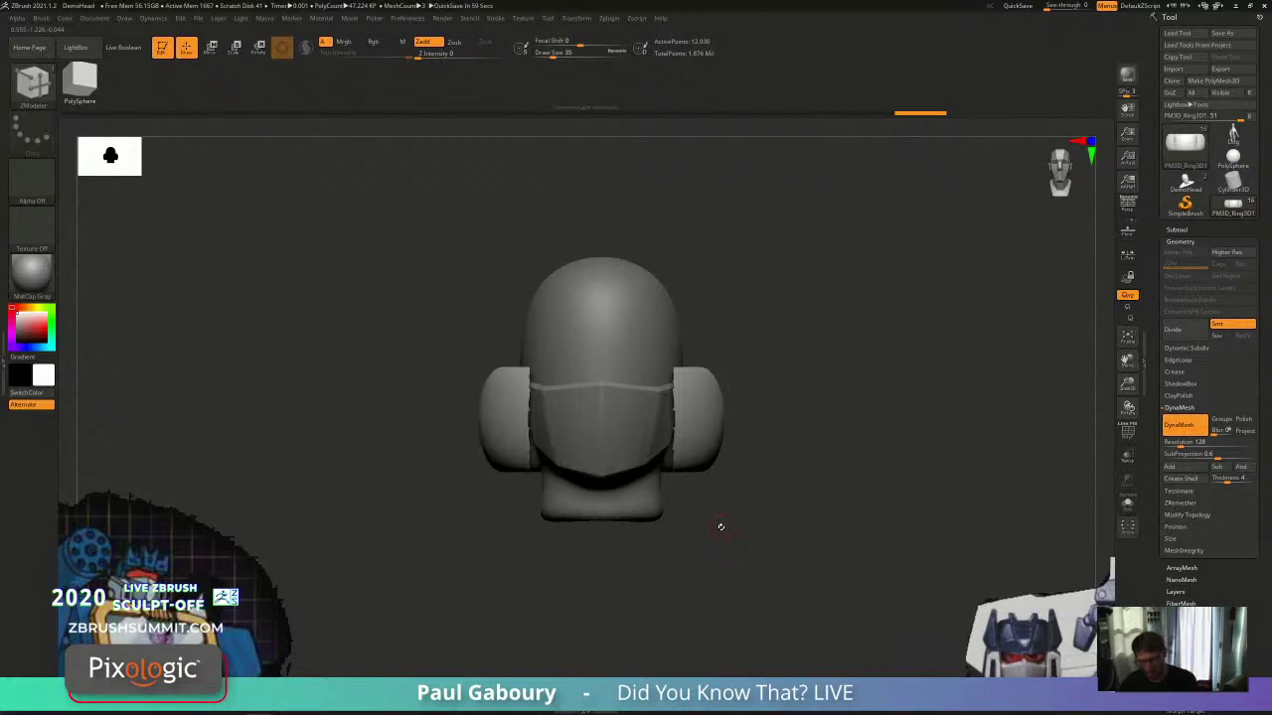
Step: Delete the ring's hidden front section and re-DynaMesh the remainder to close its cut ends
left_click(1187, 515)
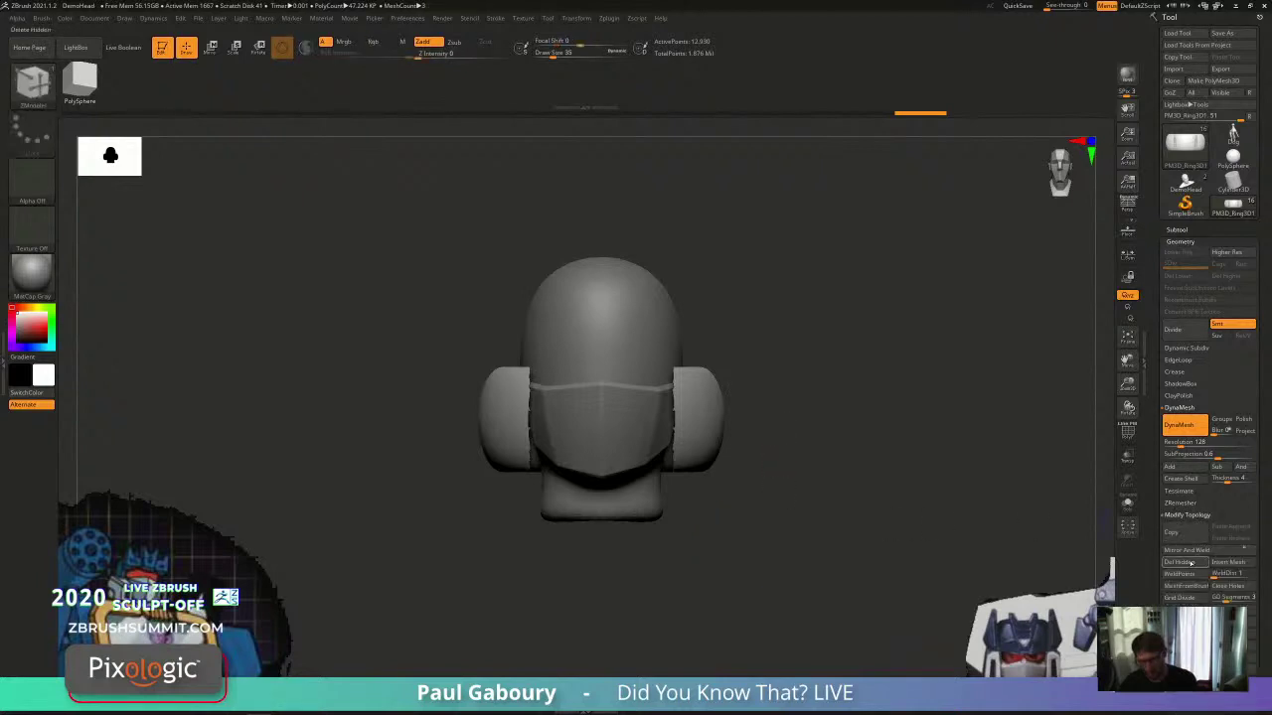
mouse_move(798, 525)
left_mouse_down()
mouse_move(778, 558)
mouse_move(776, 549)
left_mouse_up()
Step: Enlarge the draw size and smooth the ring's cut front ends into rounded tips beside the mouth plate
key("s")
left_click(742, 485)
mouse_move(671, 368)
left_mouse_down("shift")
mouse_move(677, 444)
mouse_move(679, 389)
mouse_move(676, 420)
left_mouse_up("shift")
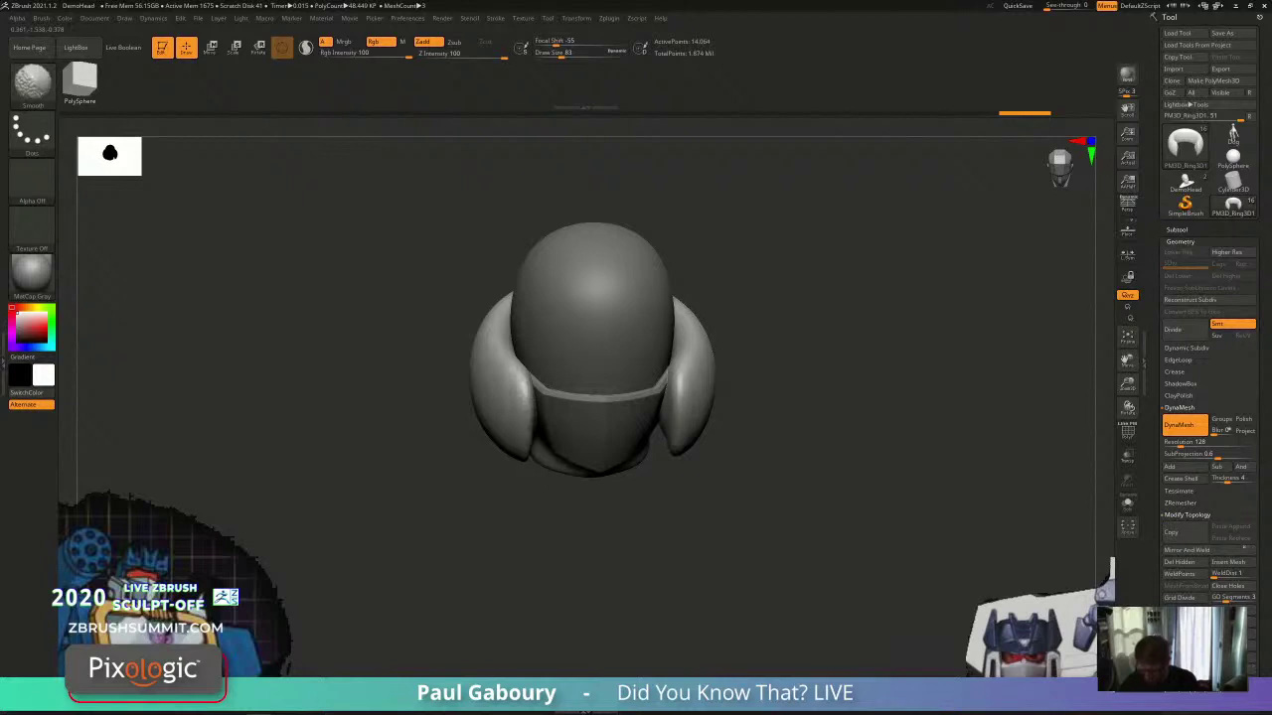
Step: From the front, apply a gizmo deformer to the ring guard and stretch it taller both above and below
left_click_drag(716, 494, 721, 468)
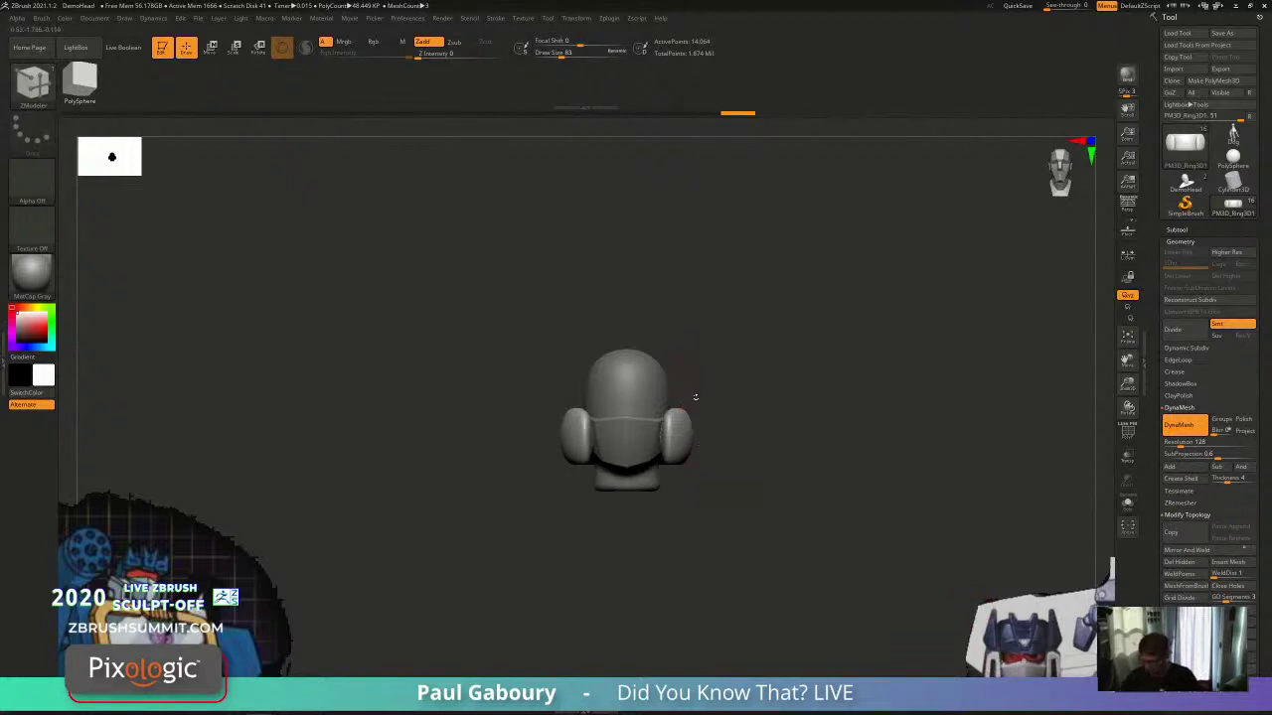
mouse_move(737, 528)
right_mouse_down("alt")
mouse_move(741, 500)
mouse_move(749, 530)
right_mouse_up("alt")
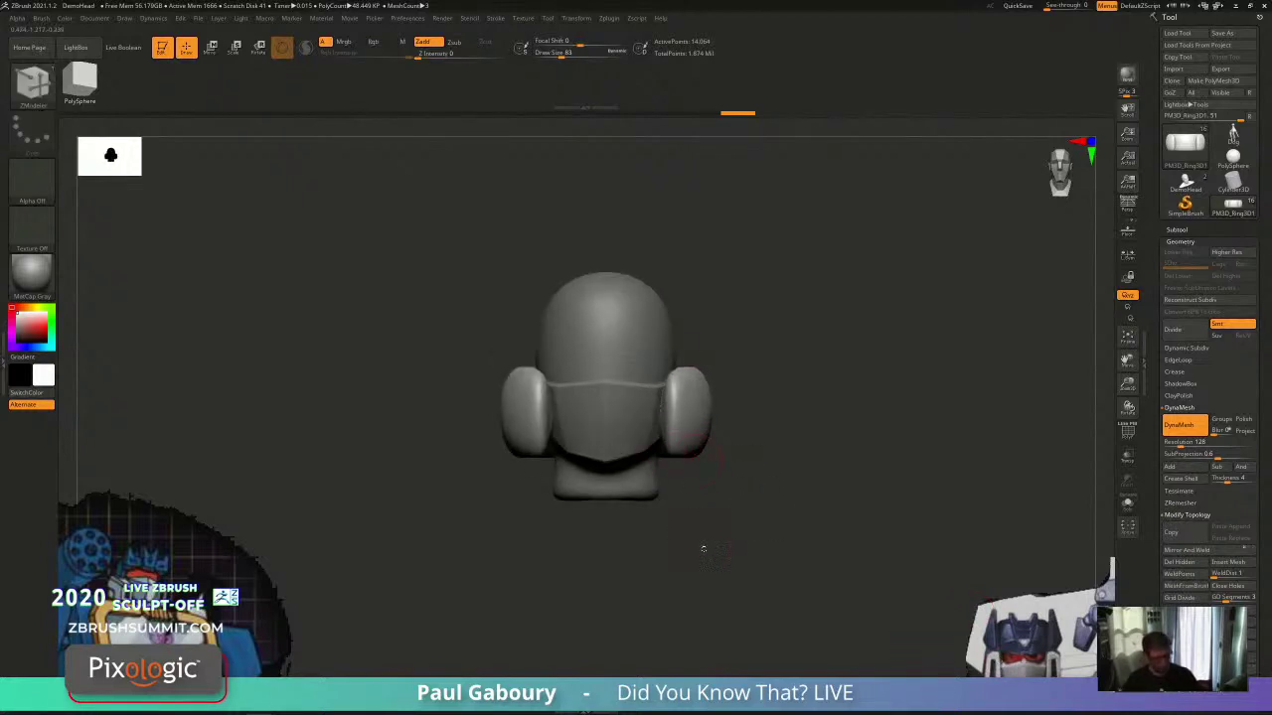
key("w")
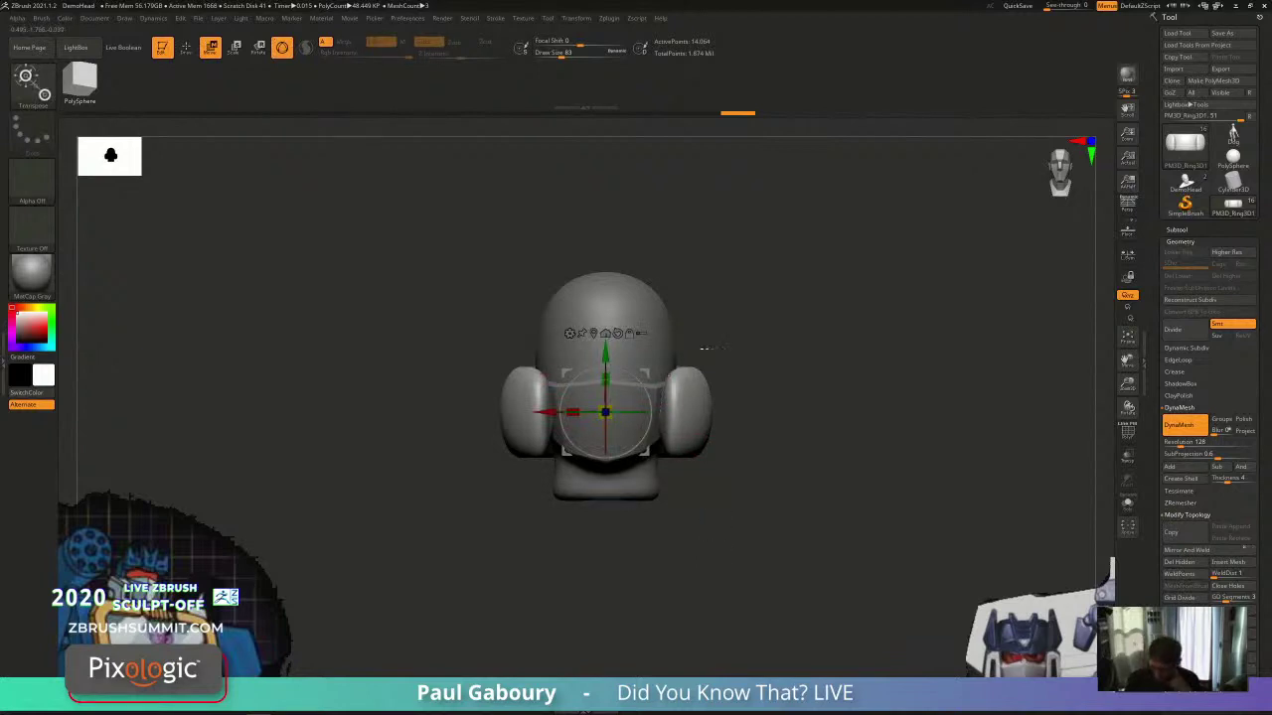
left_click(569, 332)
left_click(875, 385)
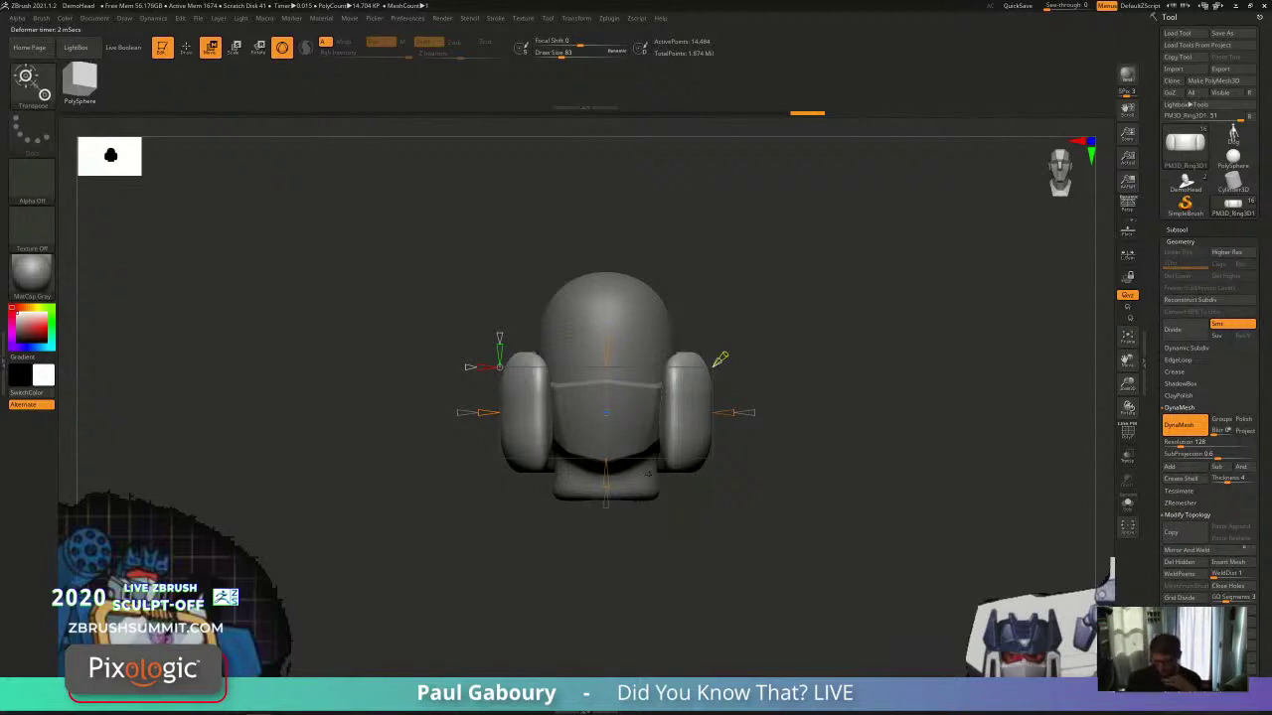
left_click_drag(614, 478, 613, 533)
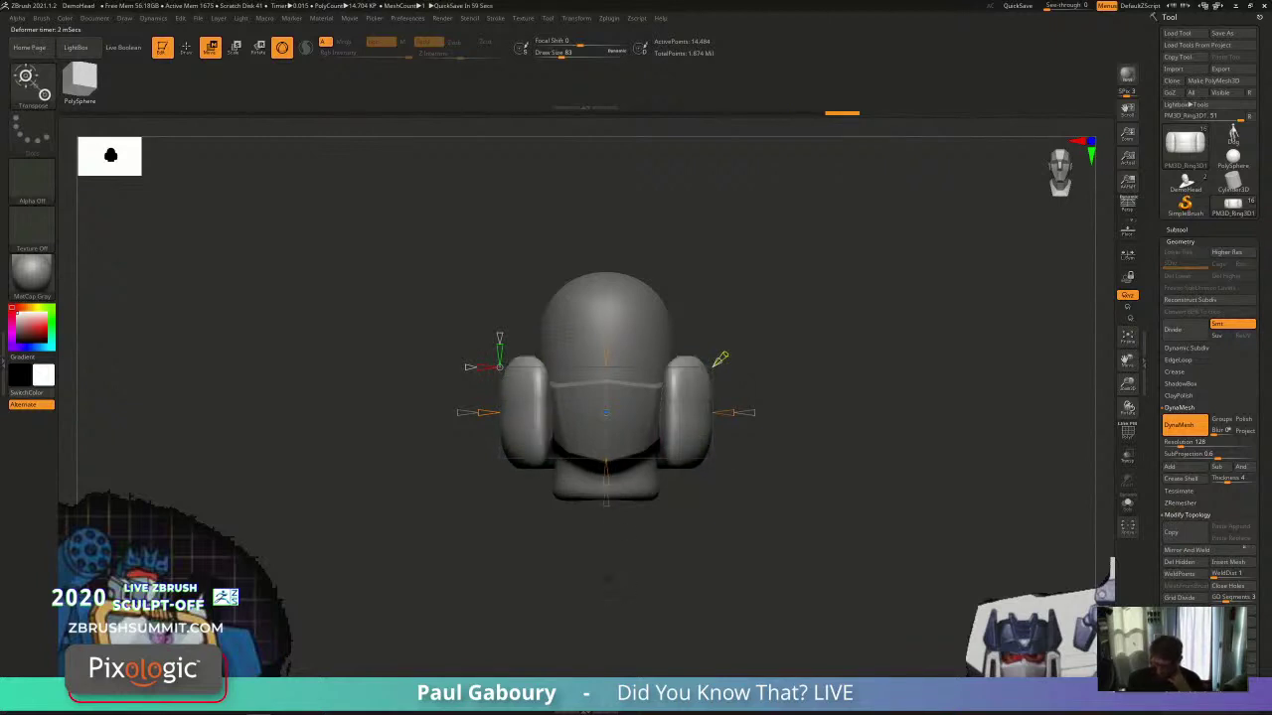
left_click_drag(500, 352, 506, 378)
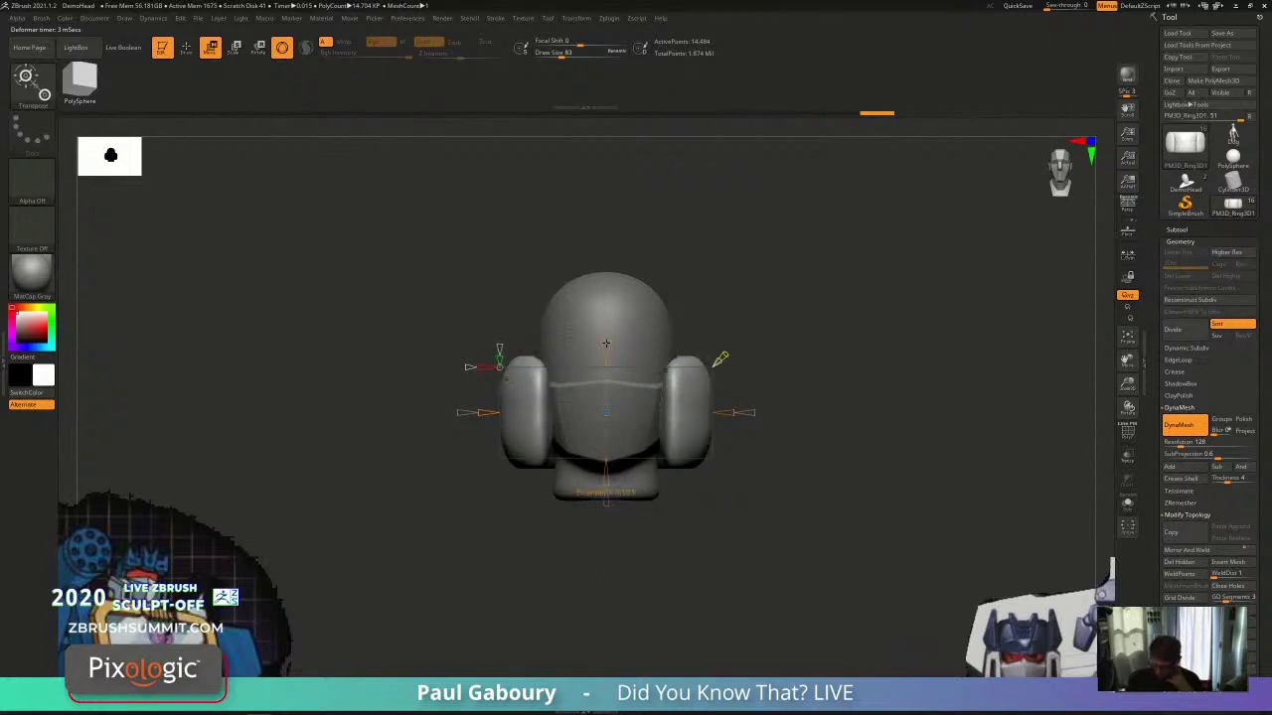
left_click_drag(605, 497, 605, 495)
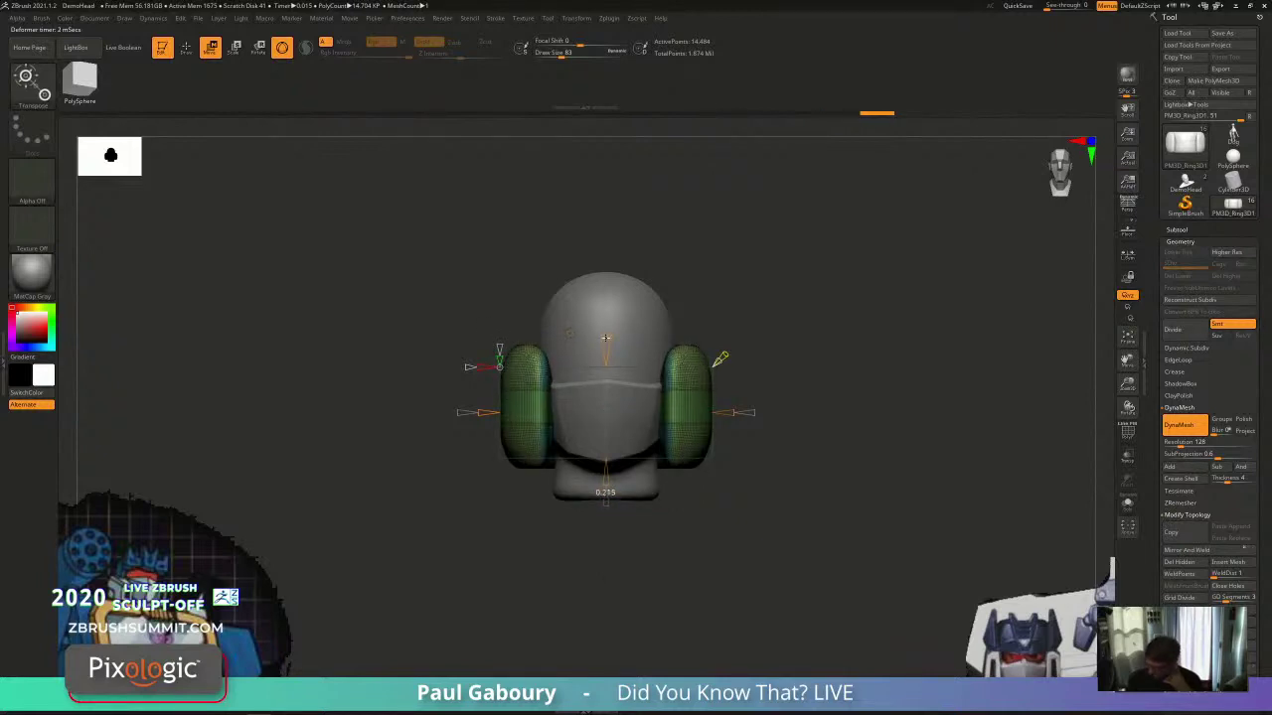
left_click_drag(605, 338, 605, 333)
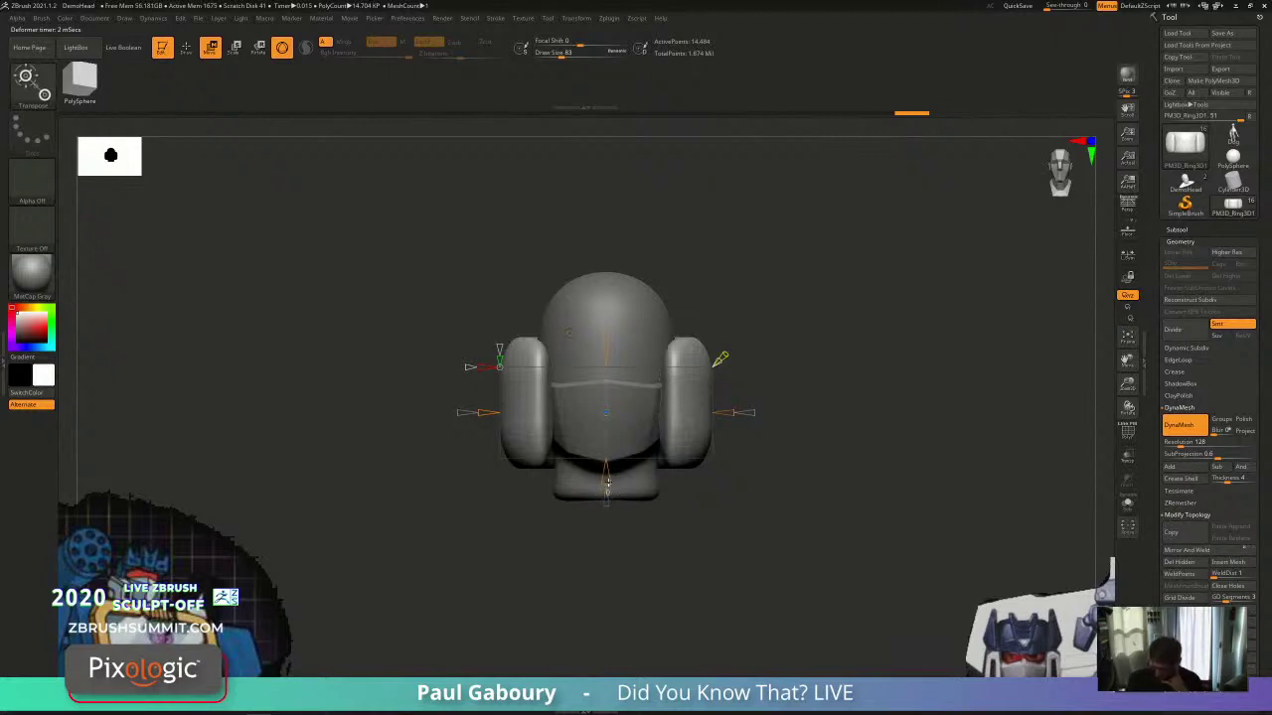
left_click_drag(607, 482, 607, 486)
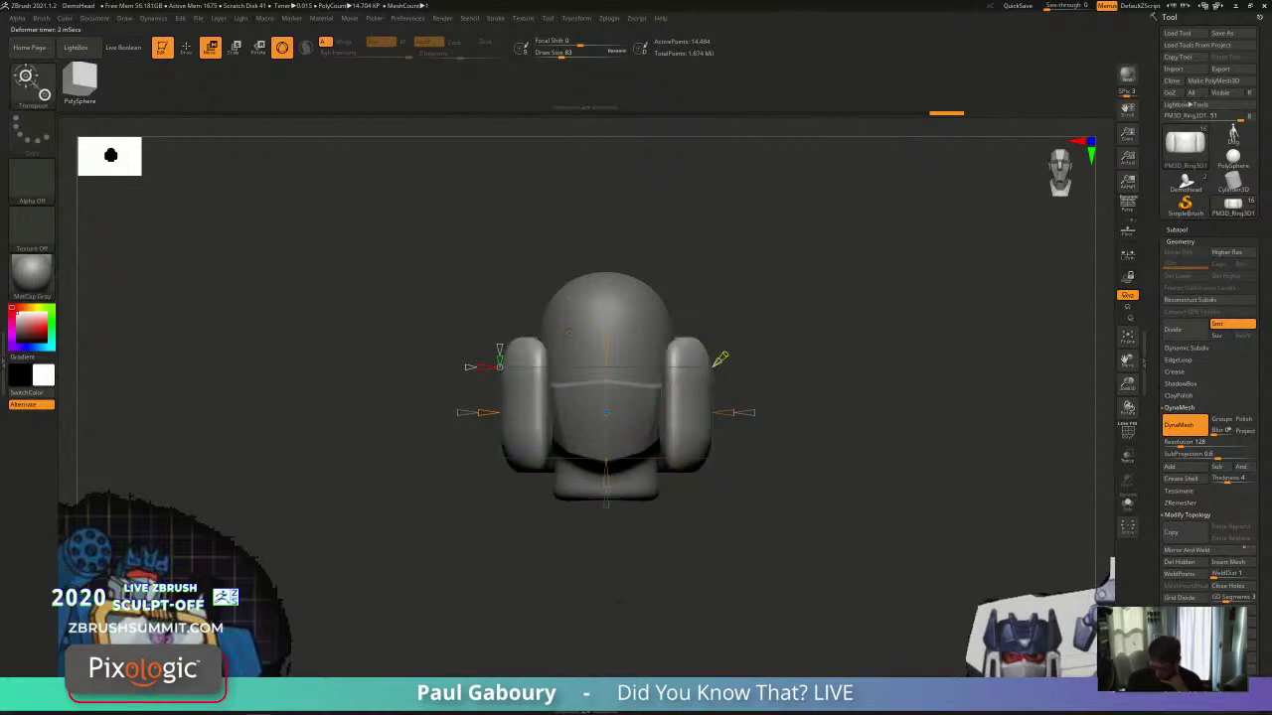
Step: Re-DynaMesh the stretched guard and return to Draw mode
mouse_move(556, 587)
left_mouse_down()
mouse_move(527, 594)
mouse_move(619, 596)
mouse_move(617, 610)
mouse_move(720, 575)
mouse_move(713, 541)
mouse_move(709, 580)
mouse_move(749, 629)
left_mouse_up()
key("q")
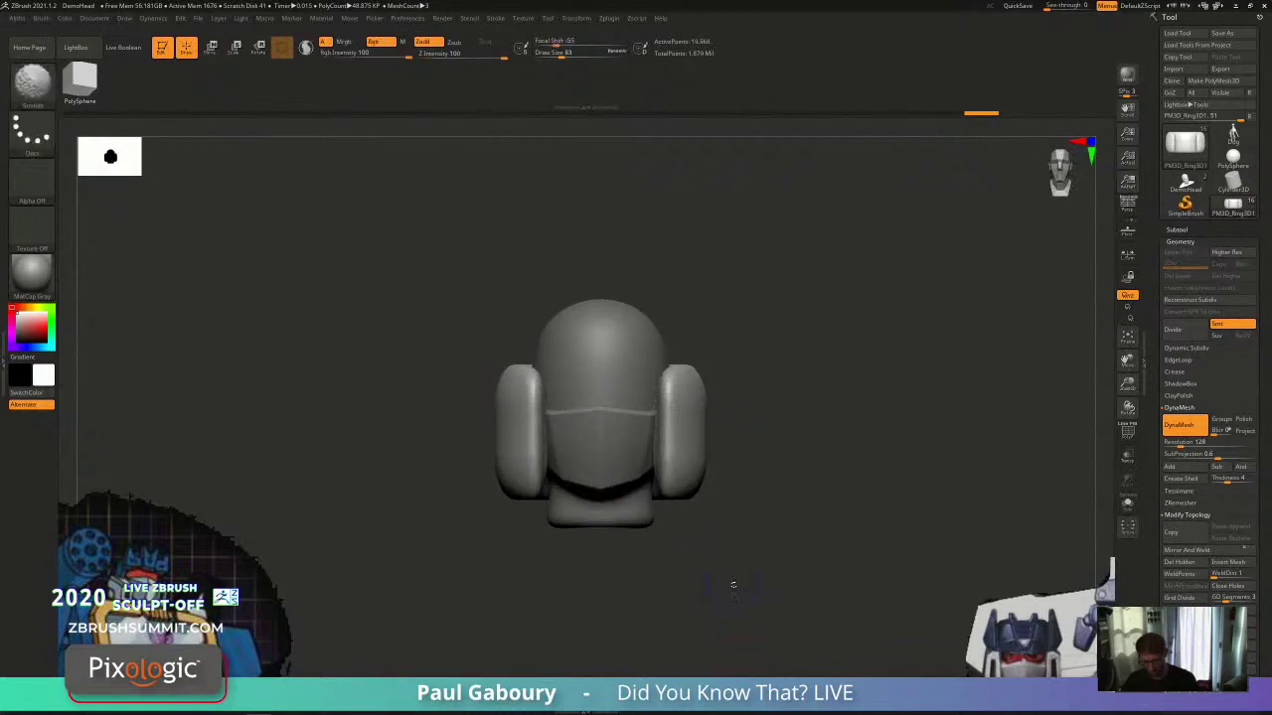
key("shift+f")
key("shift+f")
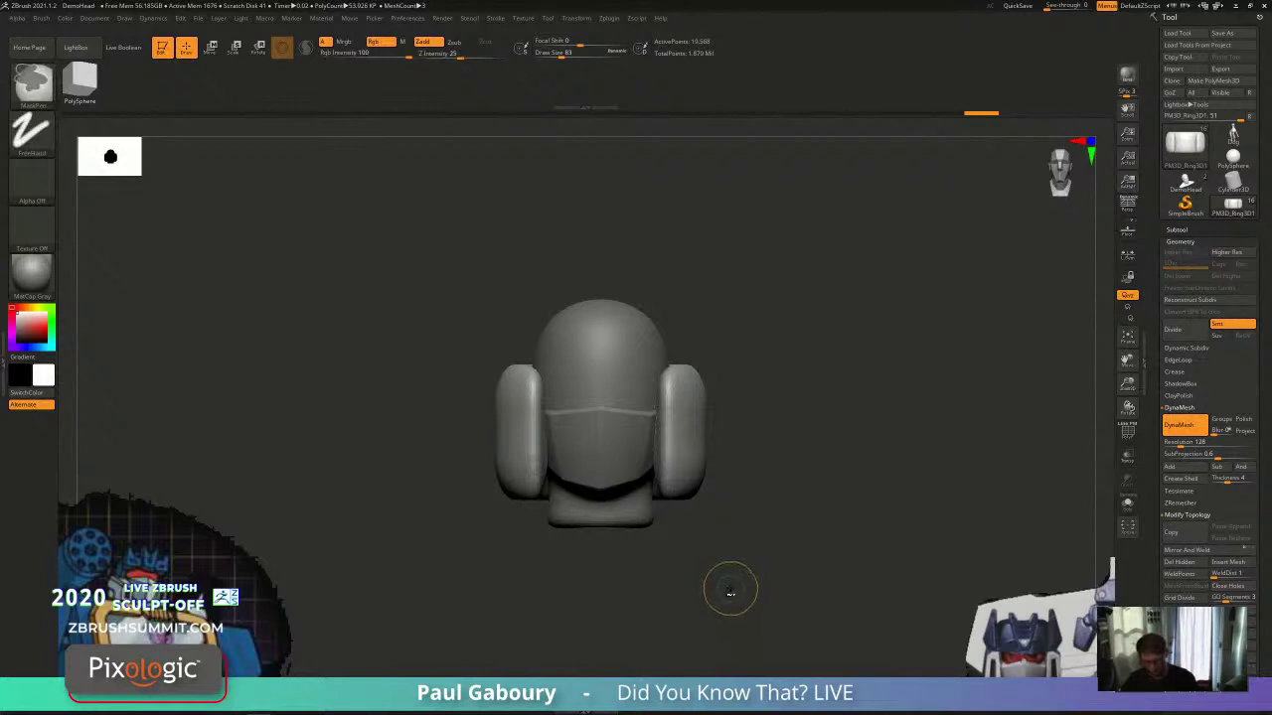
key("ctrl+shift")
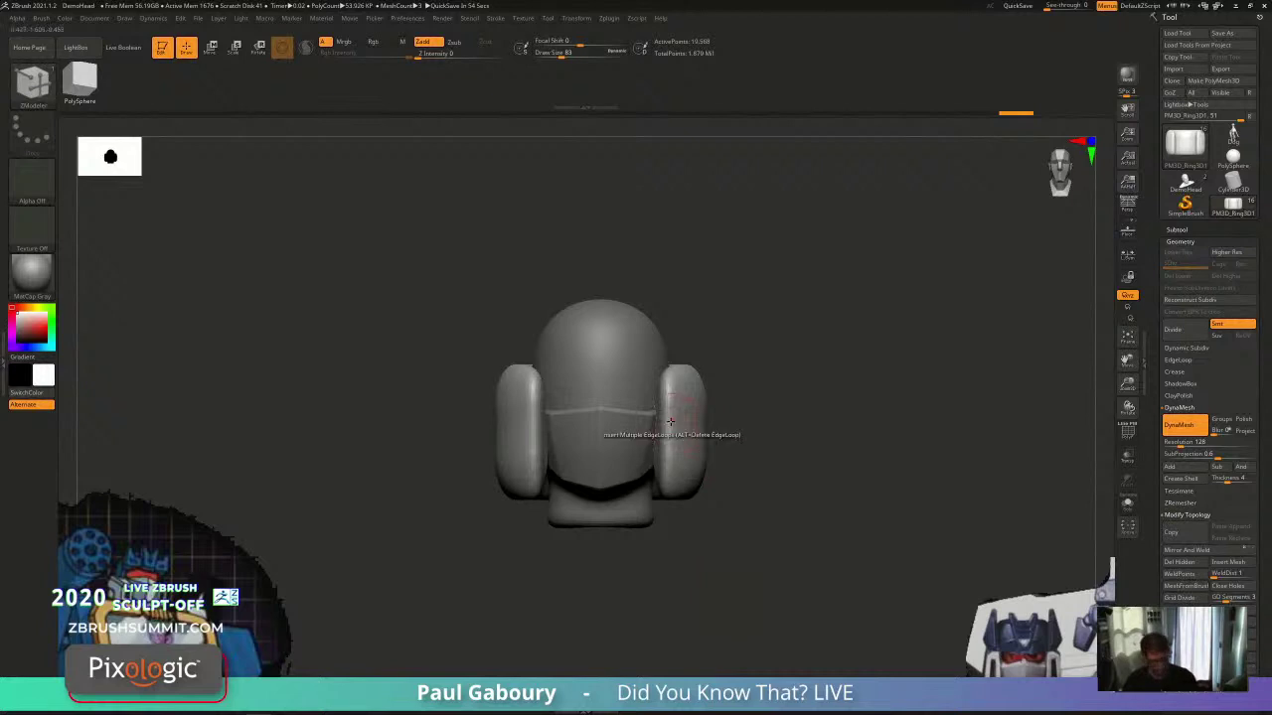
Step: Select the hPolish brush at draw size 140 and flatten the guard's front ends beside the mouth plate
key("b")
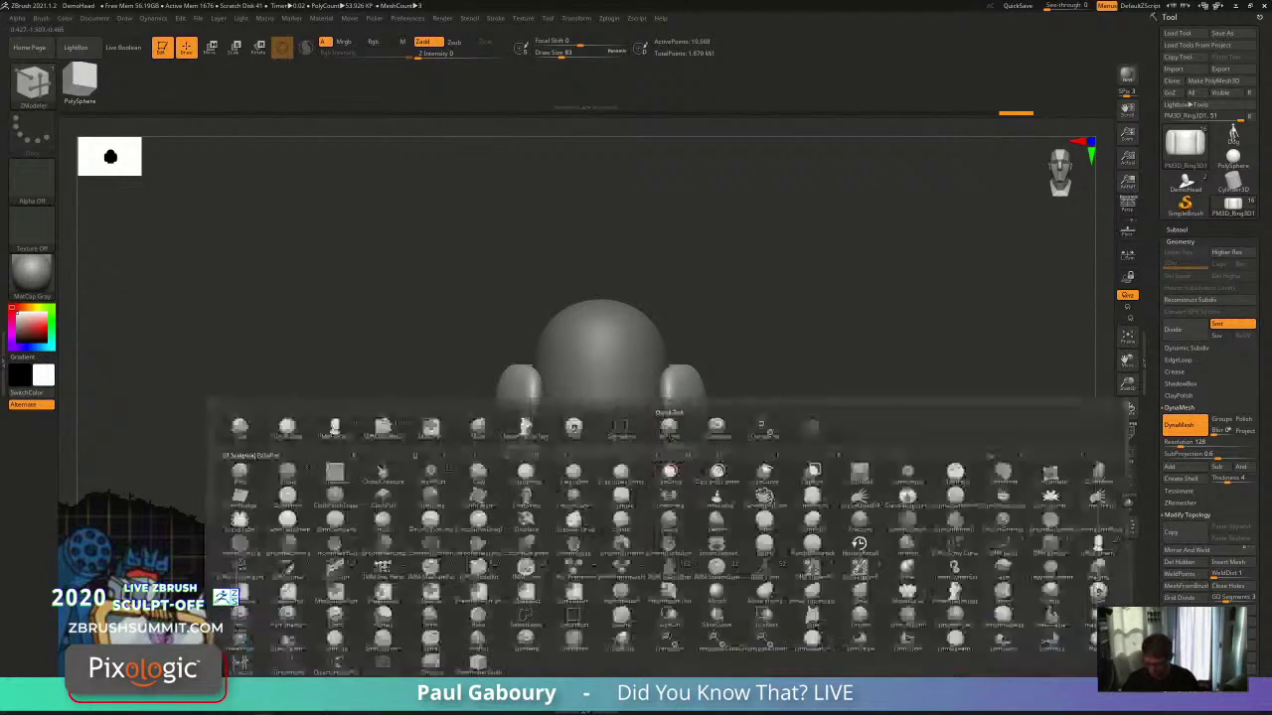
key("h")
key("p")
key("s")
left_click_drag(730, 486, 738, 486)
left_click_drag(725, 467, 742, 464)
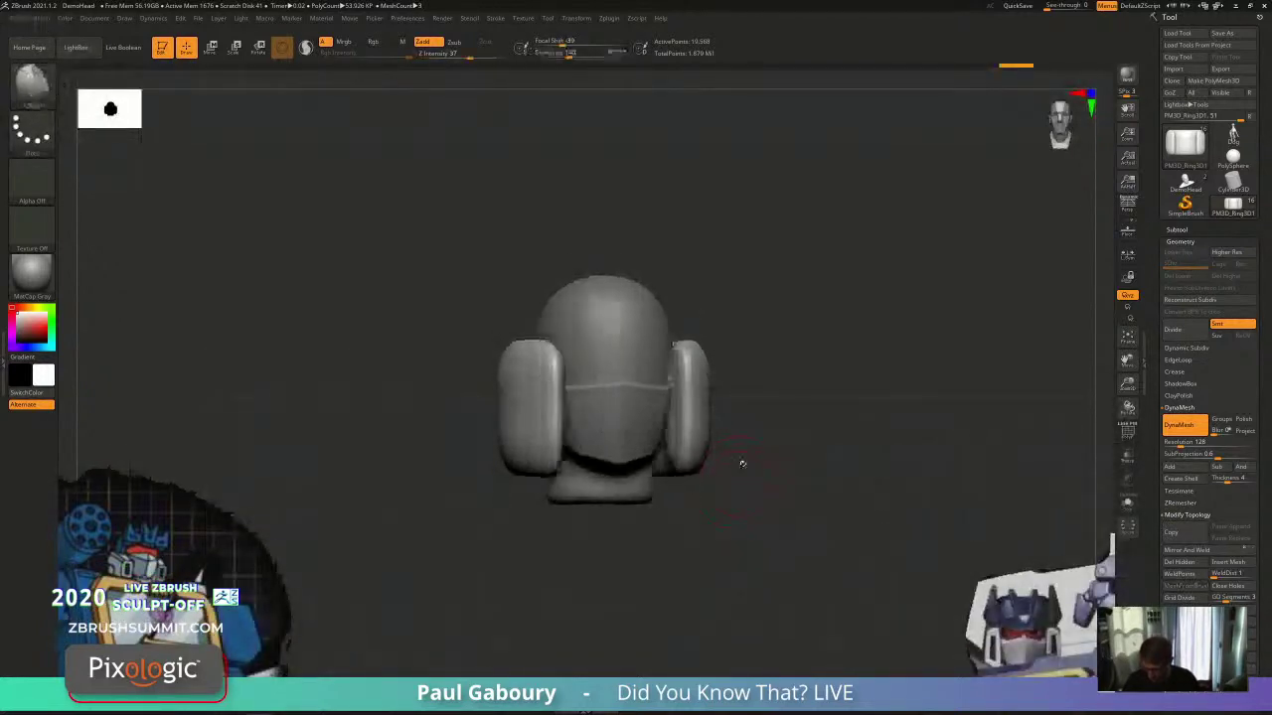
left_click_drag(689, 407, 690, 407)
key("ctrl+z")
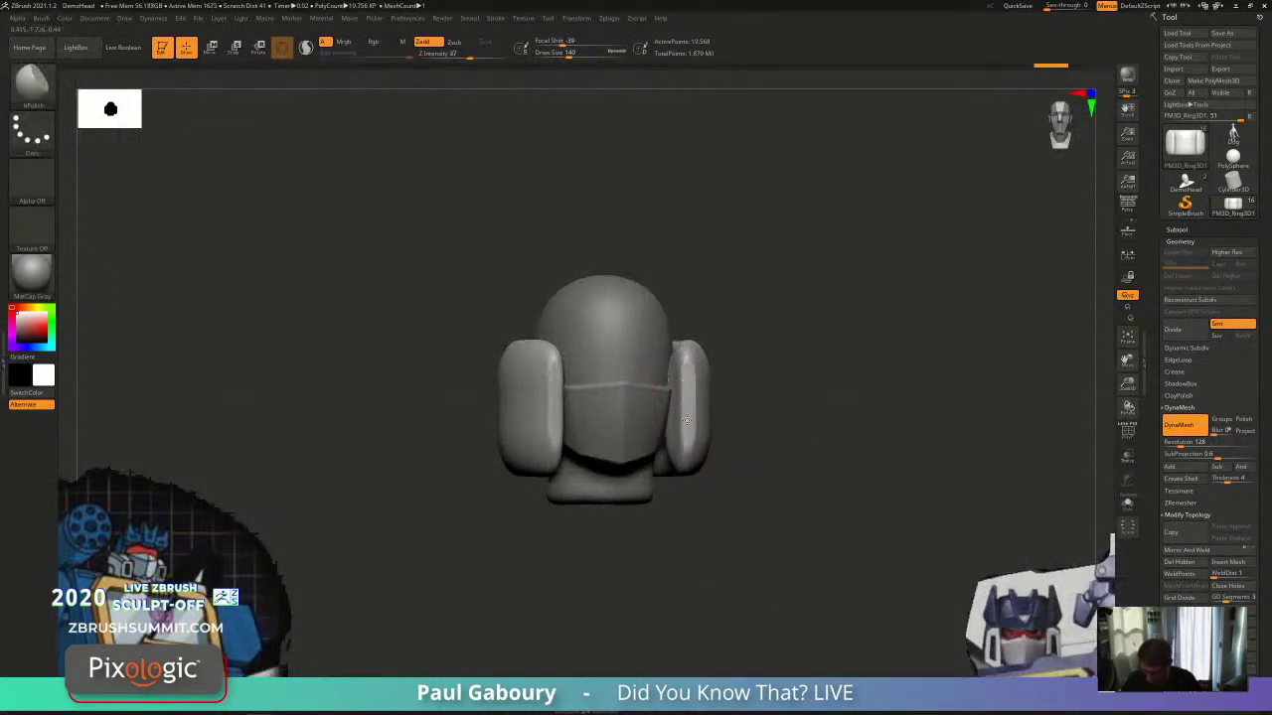
key("s")
left_click_drag(687, 388, 685, 437)
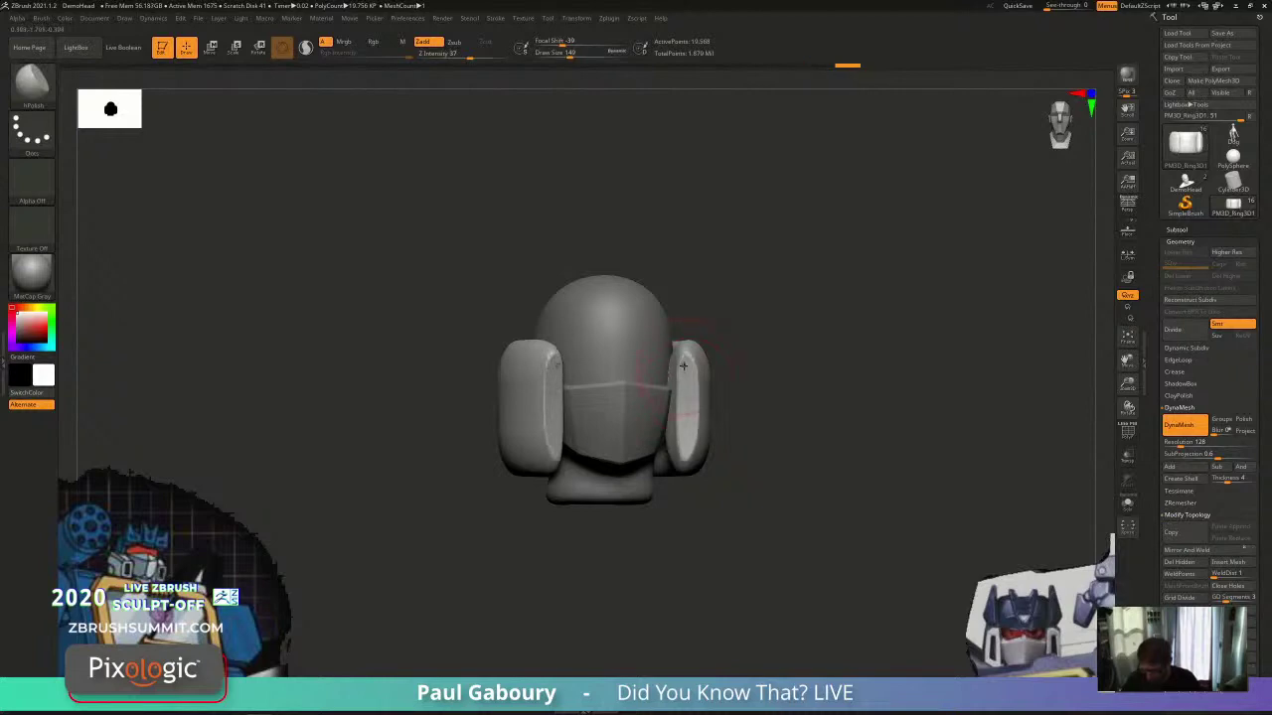
left_click_drag(684, 365, 686, 463)
Step: Reduce the draw size to 87 and polish the guard's upper rim flat around the head
right_click_drag(741, 473, 750, 437, "ctrl")
mouse_move(750, 437)
right_mouse_down()
mouse_move(720, 471)
mouse_move(720, 507)
mouse_move(721, 489)
mouse_move(690, 516)
mouse_move(692, 544)
right_mouse_up()
key("s")
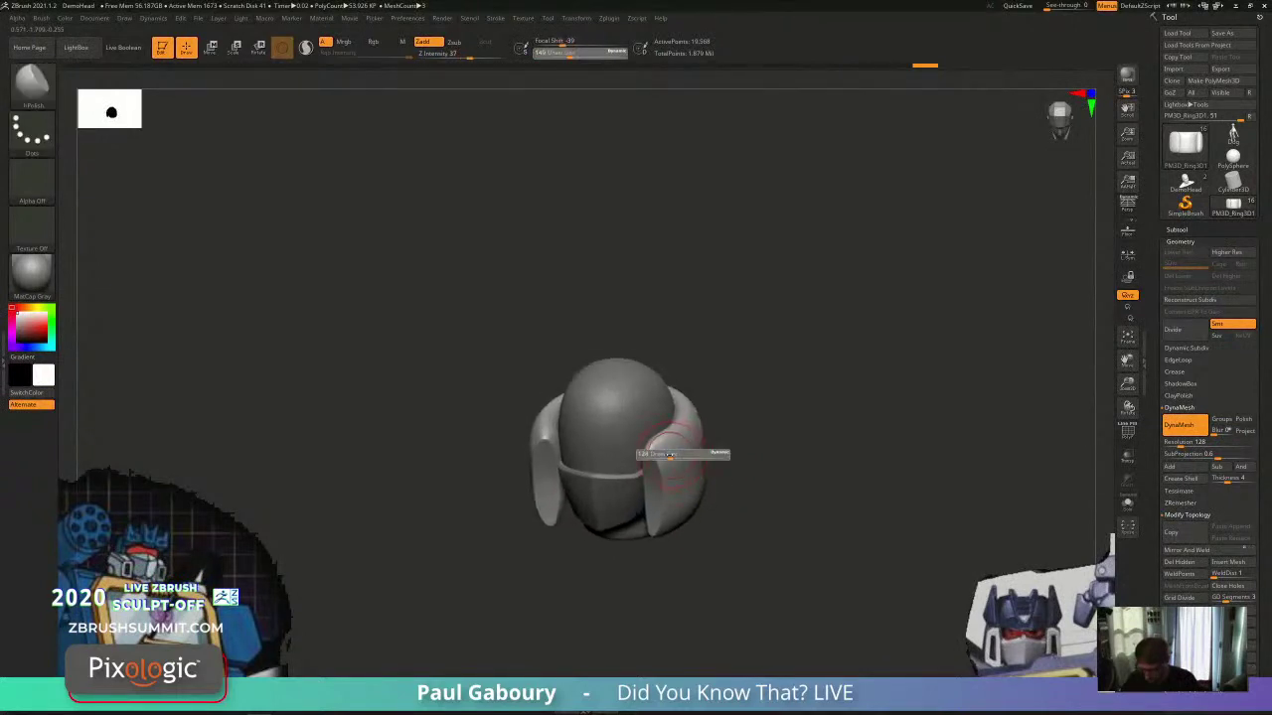
left_click_drag(681, 453, 672, 454)
right_click_drag(672, 454, 629, 498, "alt")
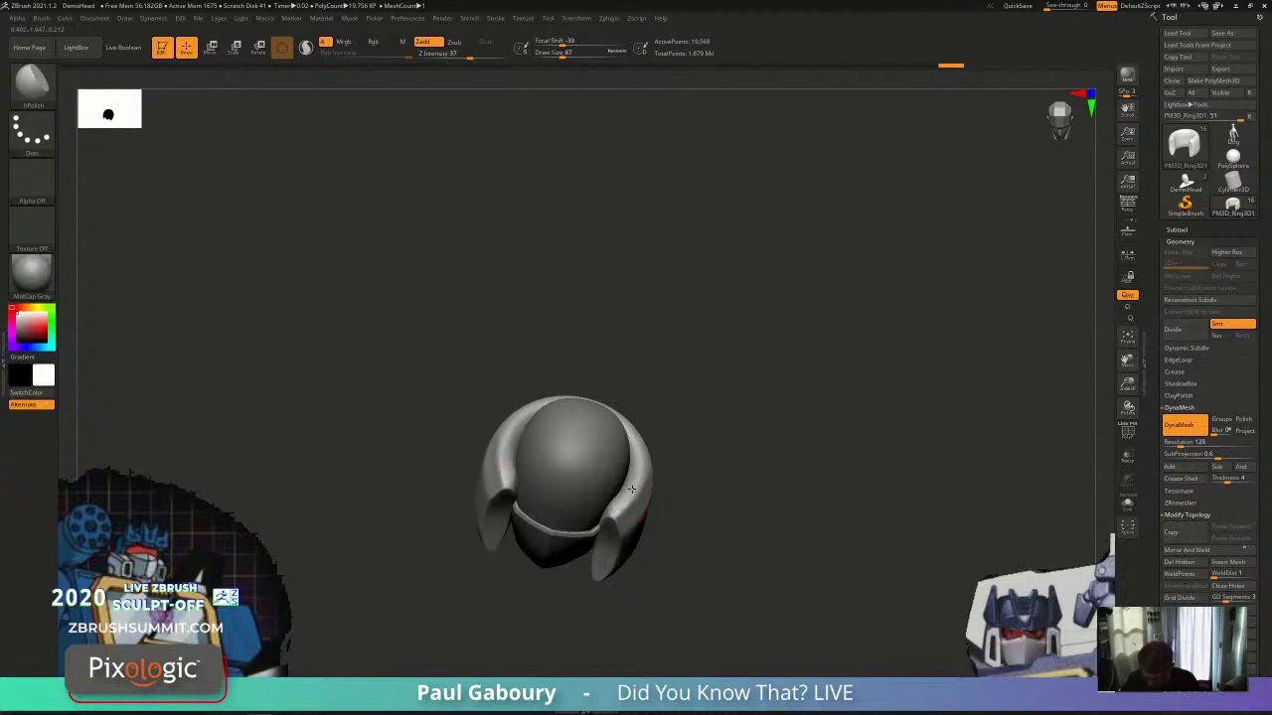
right_click_drag(635, 464, 636, 487)
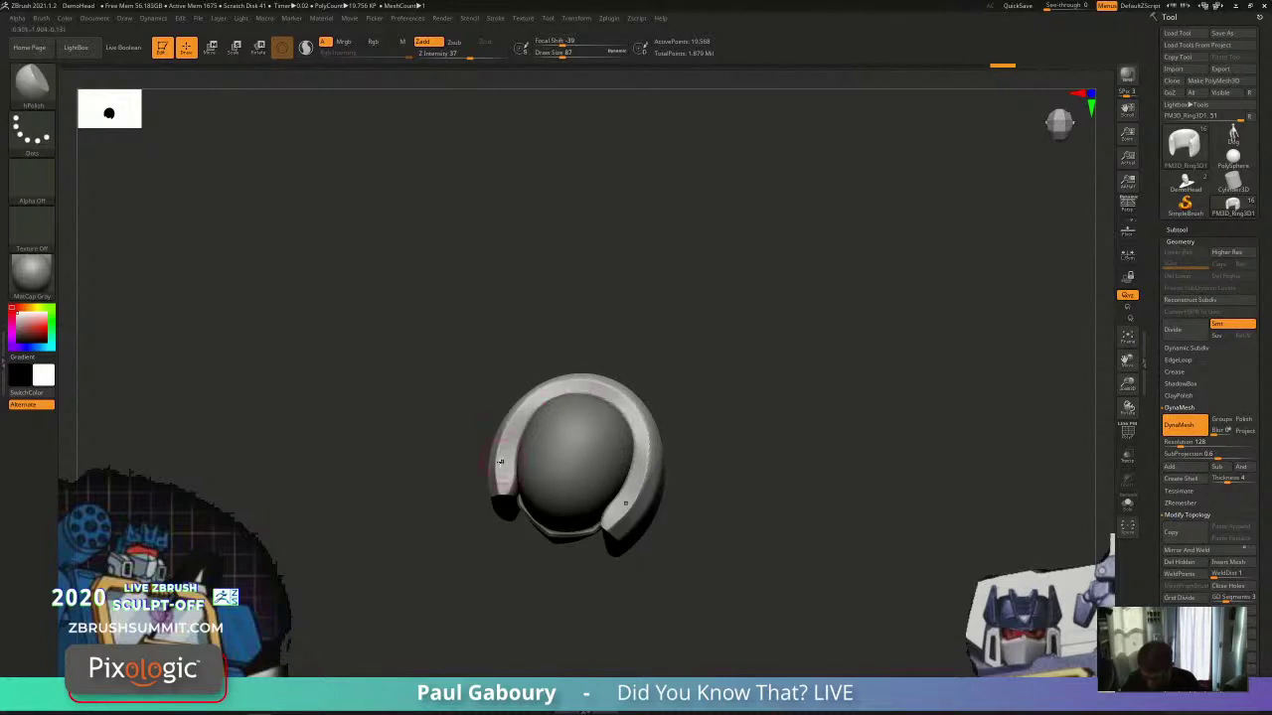
left_click_drag(497, 465, 515, 452)
Step: Polish a bevel along the outer upper edge of the guard's side
left_click_drag(661, 478, 667, 486)
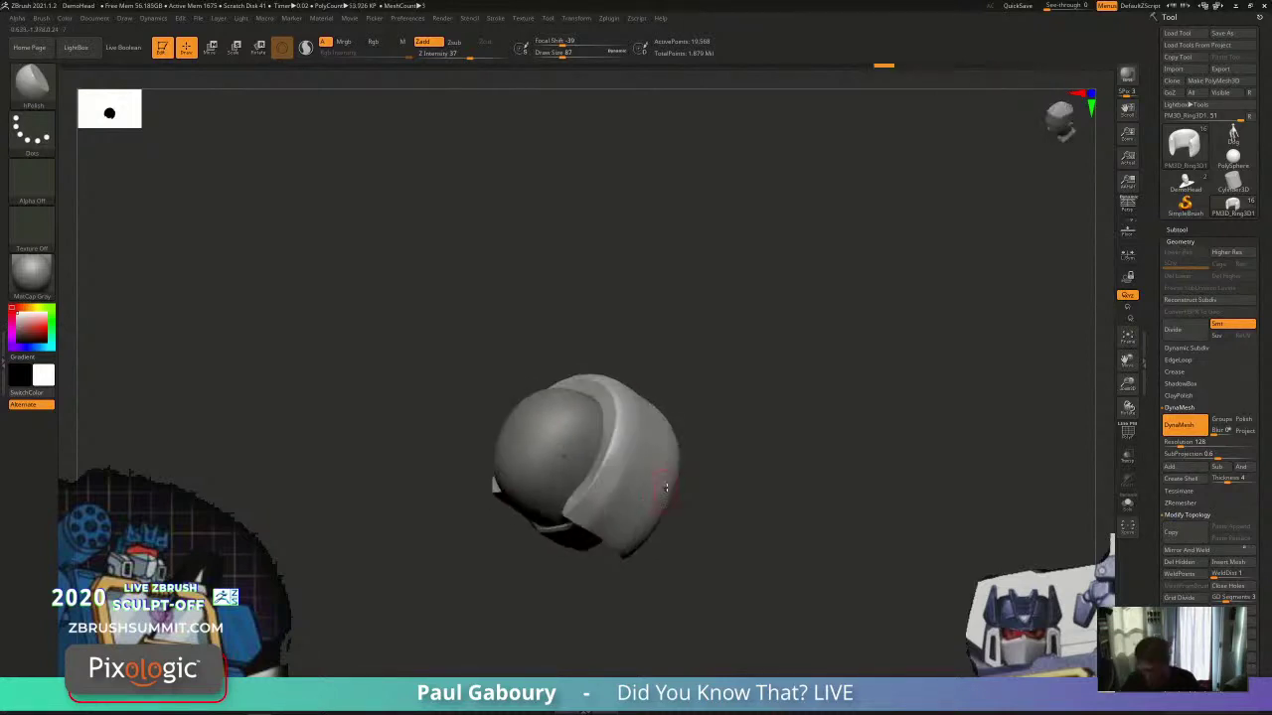
left_click_drag(618, 577, 608, 499)
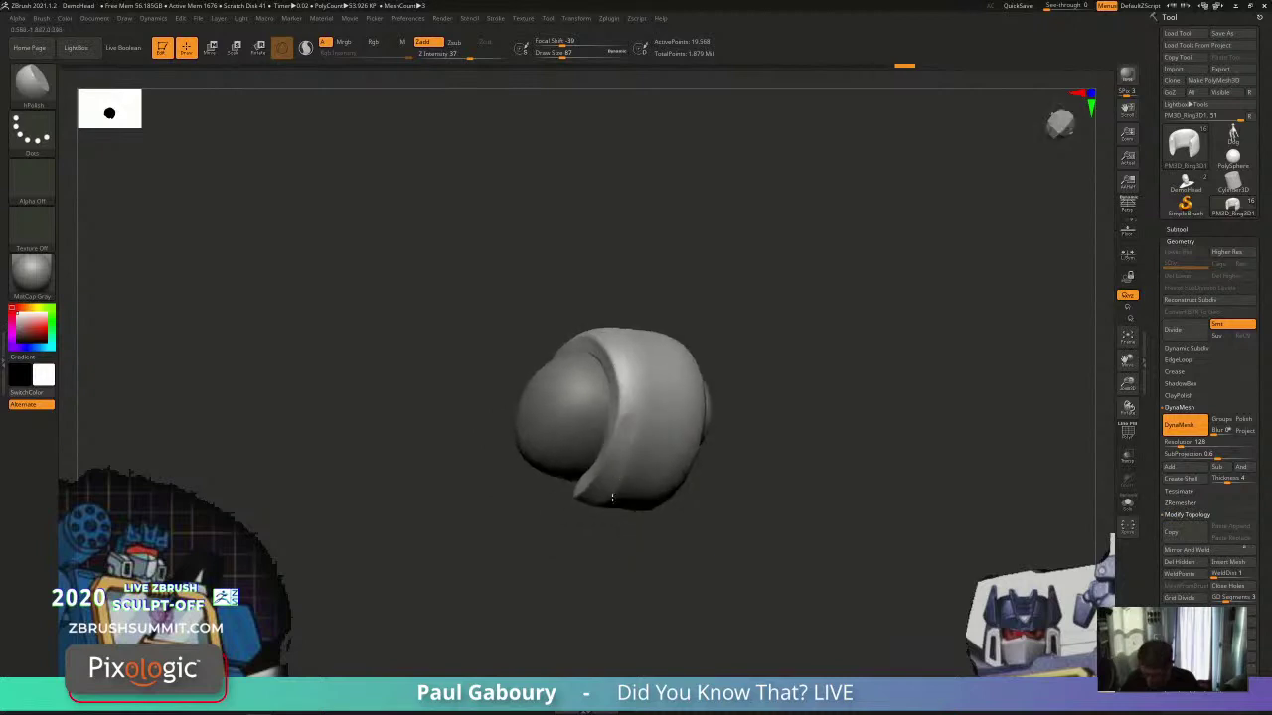
left_click_drag(625, 452, 612, 338)
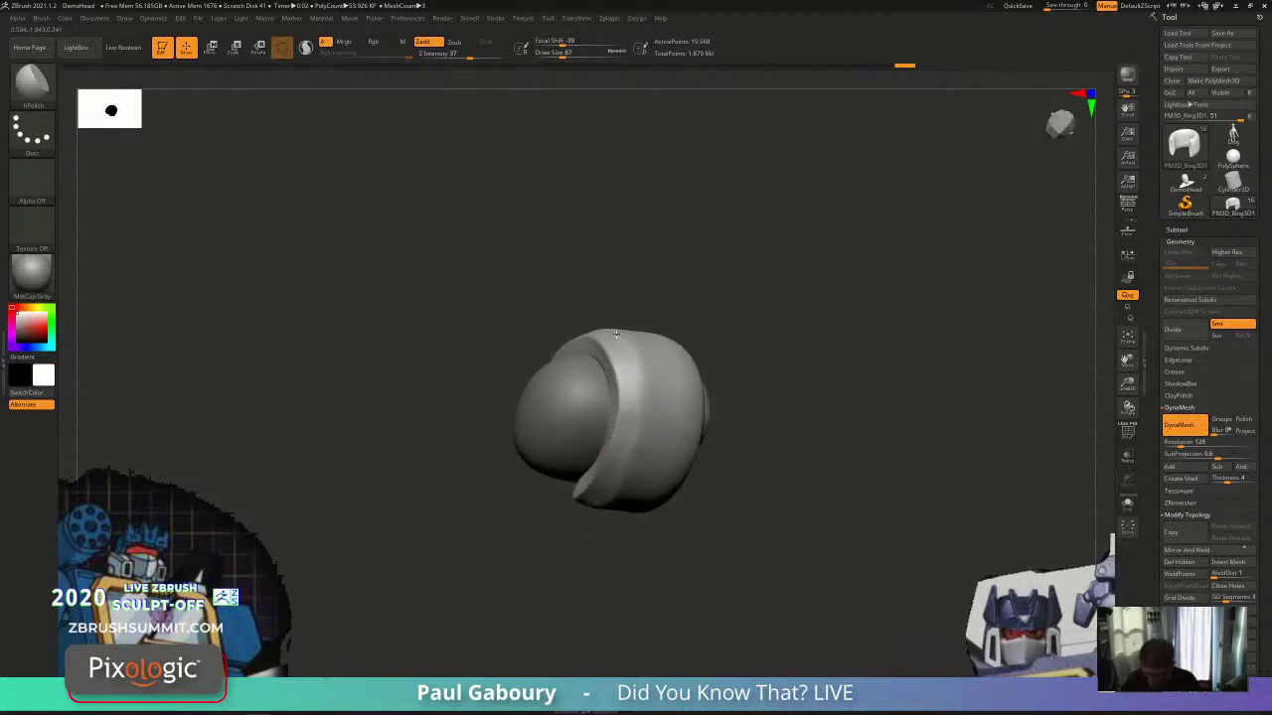
Step: Clip the guard's top straight across from the front with ClipCurve and re-DynaMesh it
left_click_drag(604, 517, 732, 468)
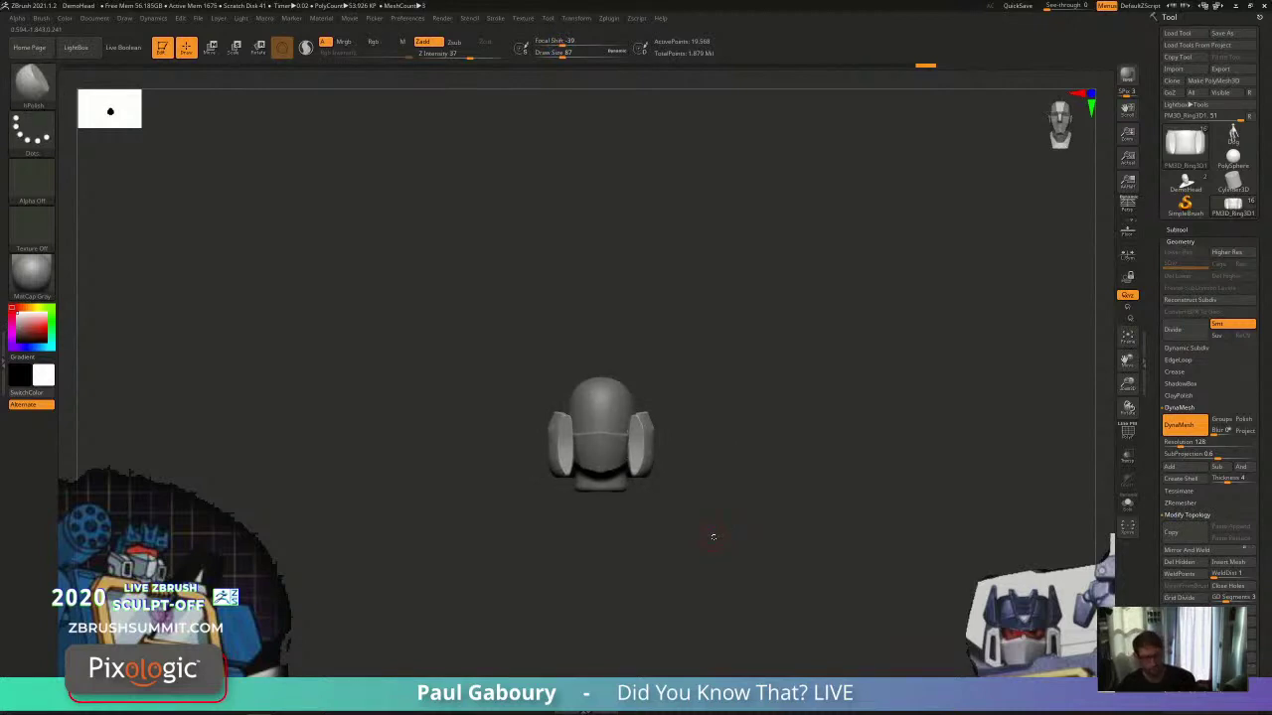
left_click(36, 87, "ctrl+shift")
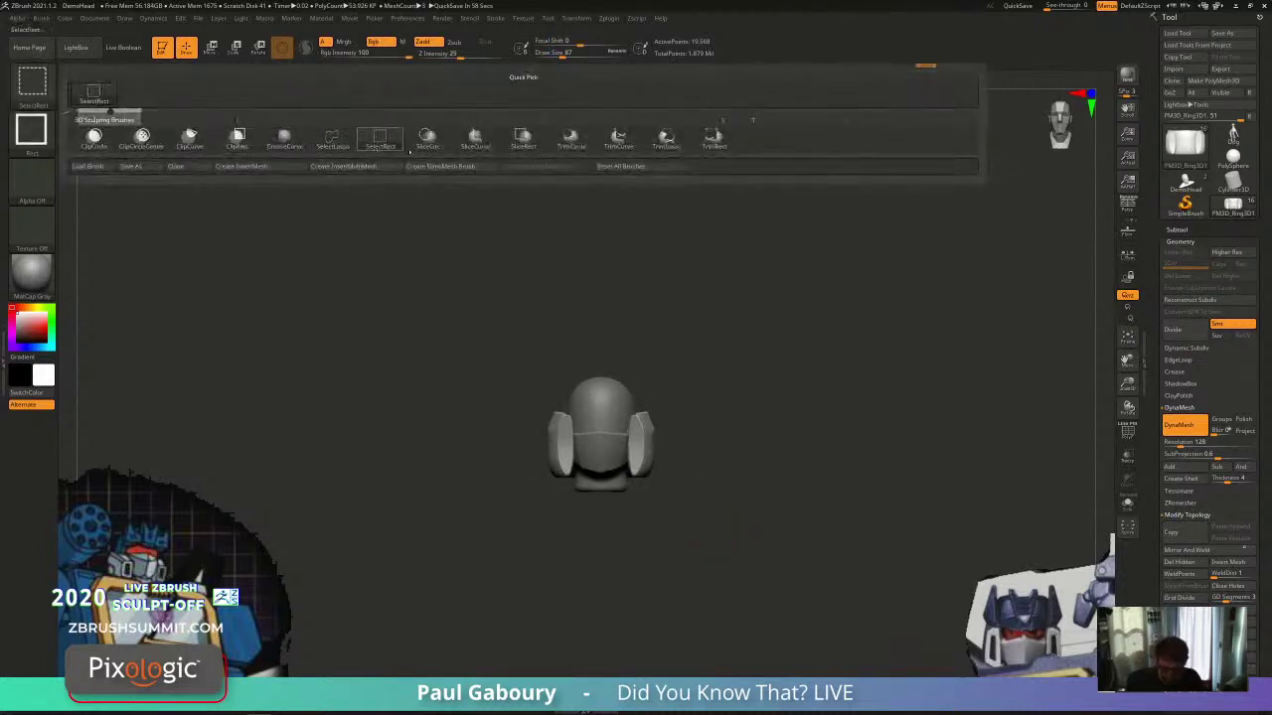
left_click(189, 137)
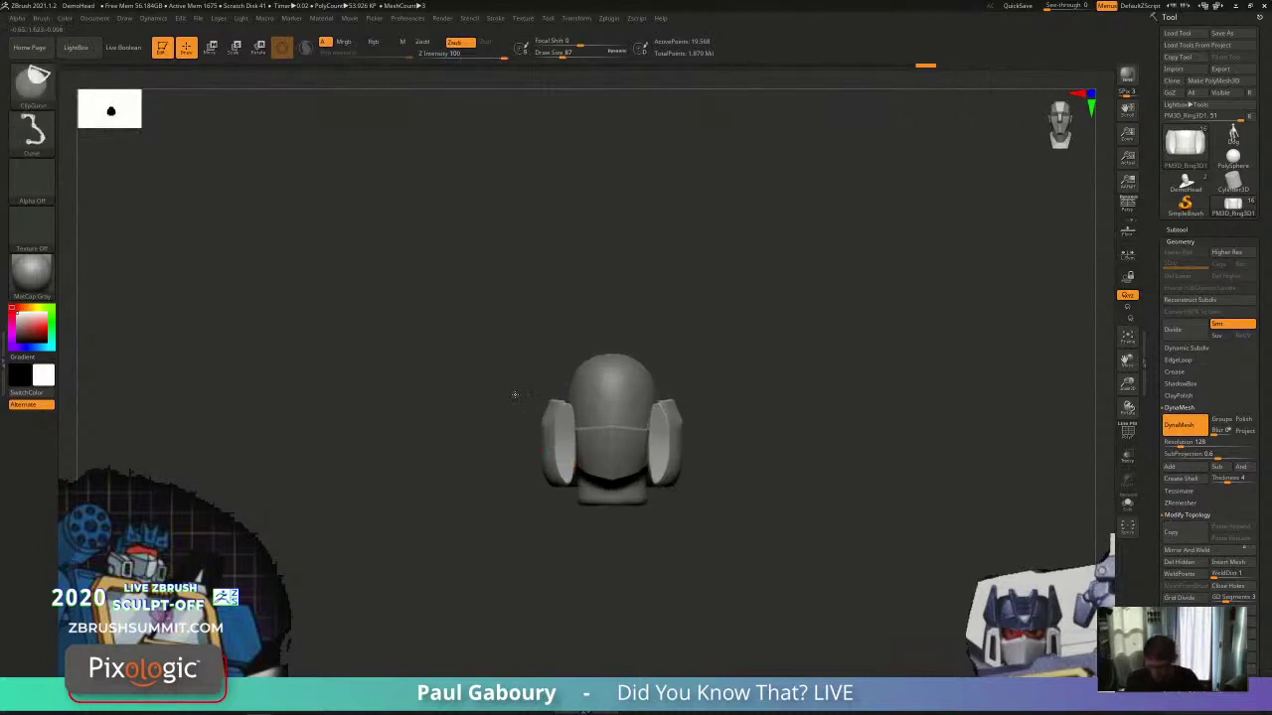
left_click_drag(515, 395, 860, 397, "ctrl+shift")
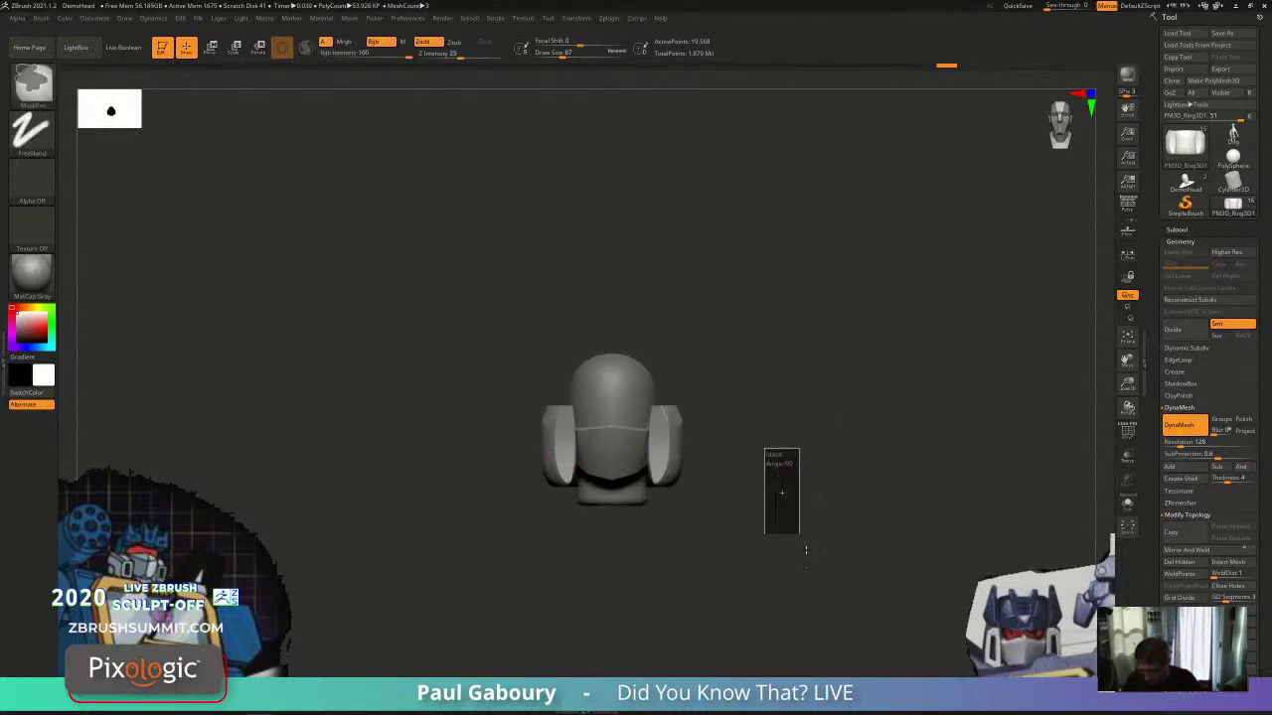
mouse_move(810, 531)
left_mouse_down()
mouse_move(781, 567)
mouse_move(752, 526)
mouse_move(683, 552)
mouse_move(659, 531)
mouse_move(662, 307)
mouse_move(659, 437)
left_mouse_up()
Step: Reduce the draw size to 49 and polish the guard's clipped upper corners and edges
key("s")
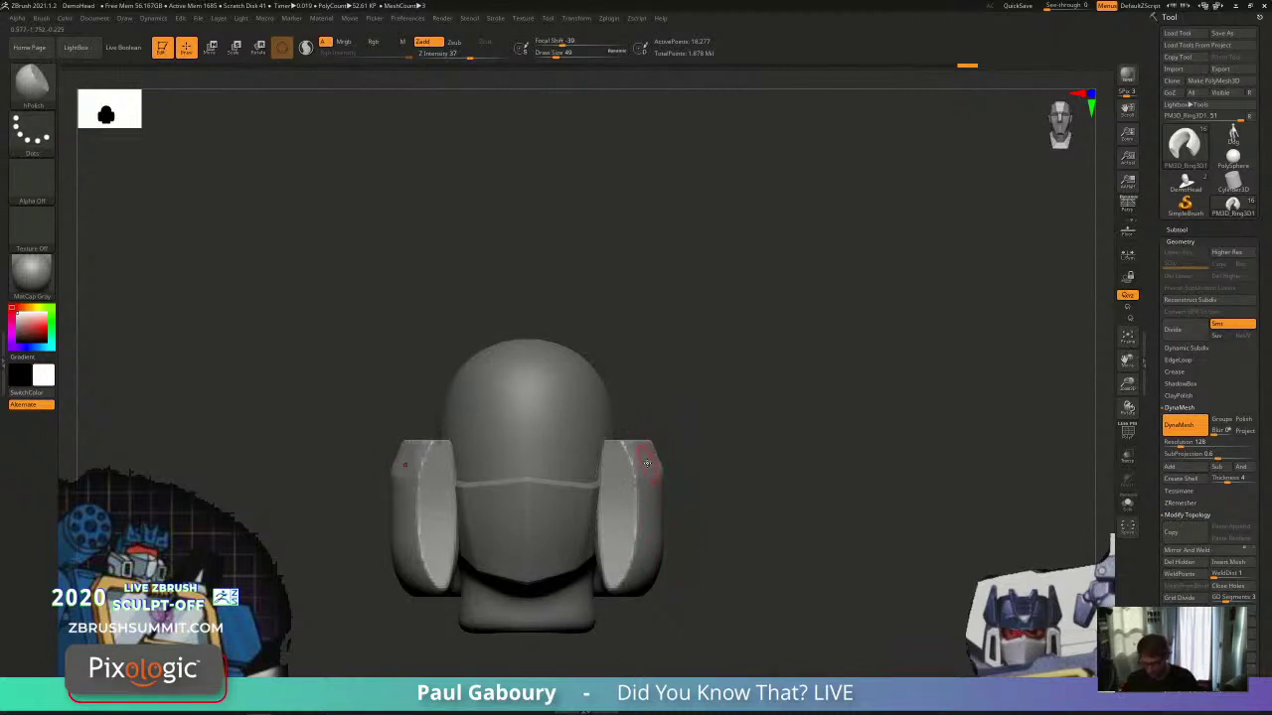
mouse_move(755, 427)
left_mouse_down()
mouse_move(705, 451)
mouse_move(730, 497)
mouse_move(636, 537)
mouse_move(597, 520)
left_mouse_up()
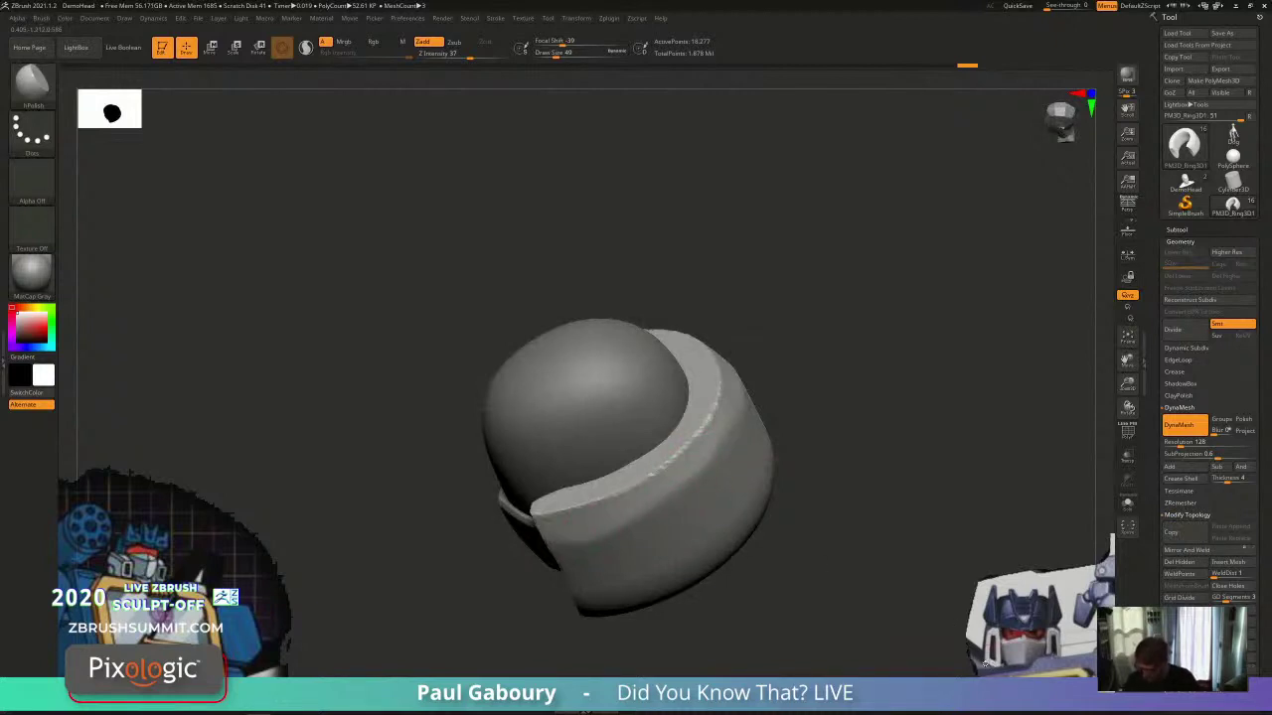
left_click_drag(763, 614, 772, 460, "shift")
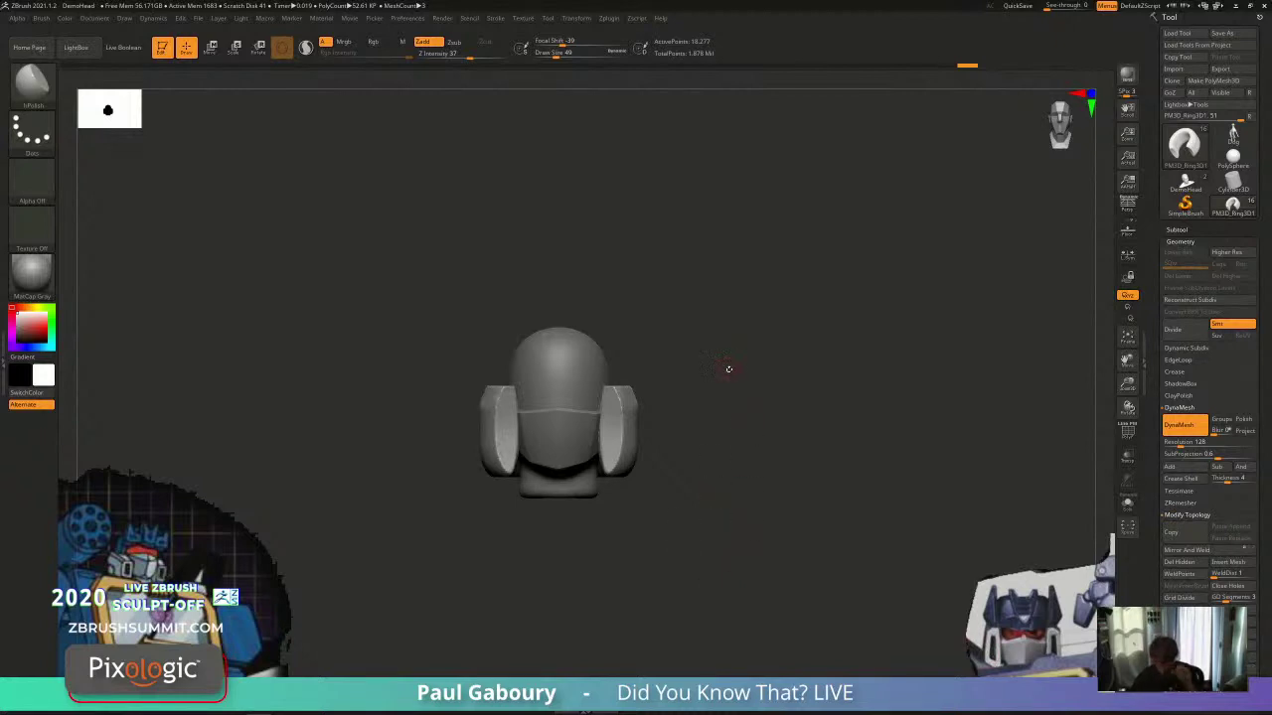
Step: Choose the Paint brush, reduce the draw size to 23 and make the head the active subtool
key("b")
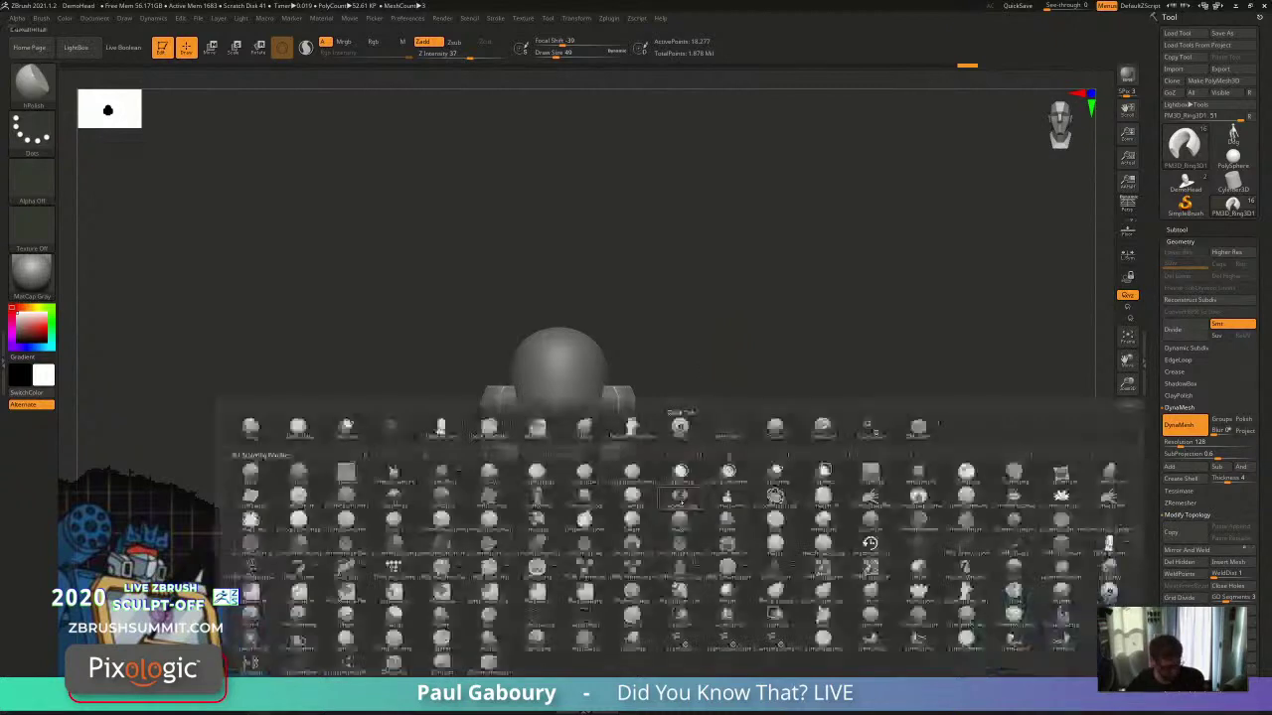
key("a")
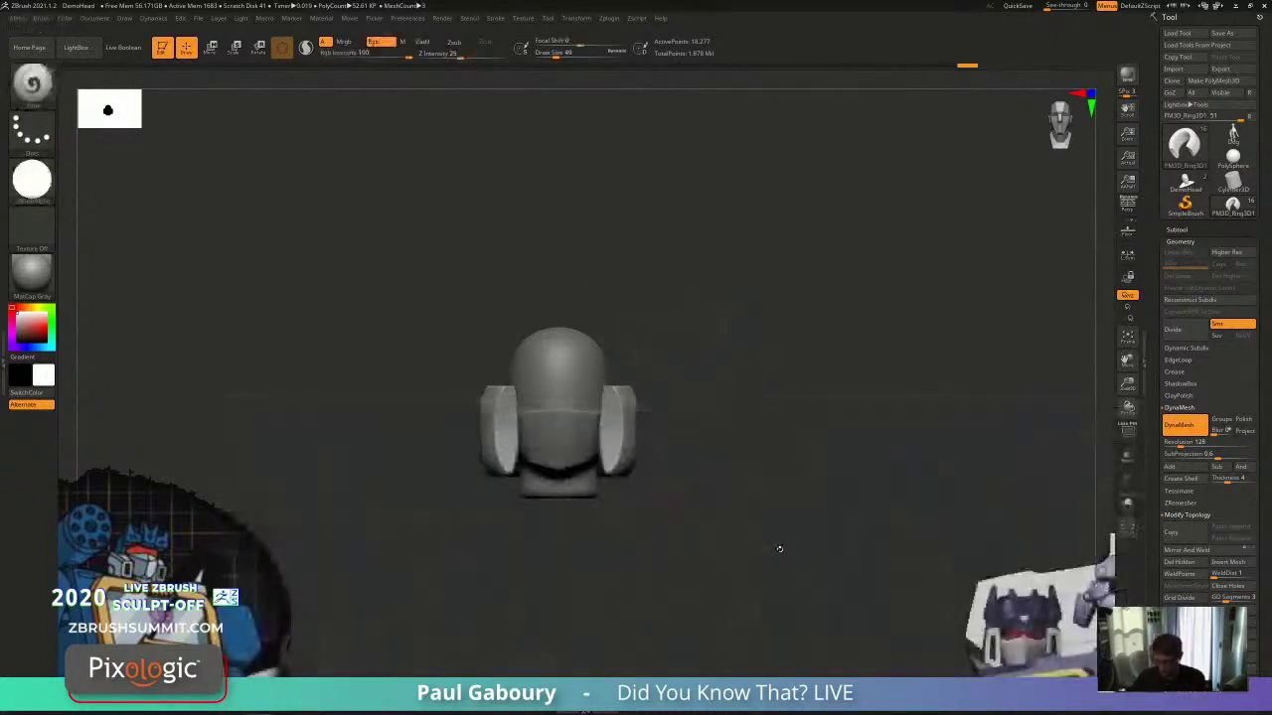
left_click_drag(781, 547, 763, 606, "alt")
key("s")
left_click_drag(545, 450, 536, 449)
left_click(545, 463, "alt")
mouse_move(536, 435)
right_mouse_down("alt")
mouse_move(560, 488)
mouse_move(524, 431)
right_mouse_up("alt")
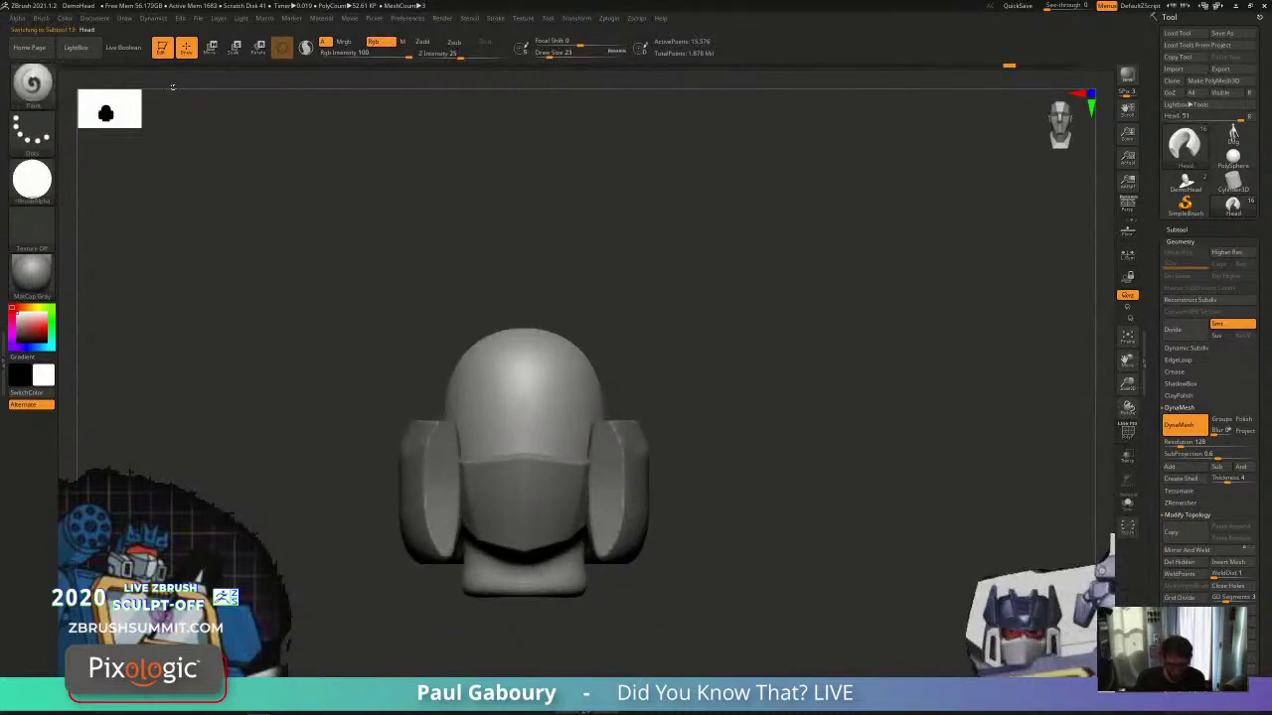
Step: Switch the active paint colour to black and reduce the draw size to 13 for painting on the head
left_click(64, 19)
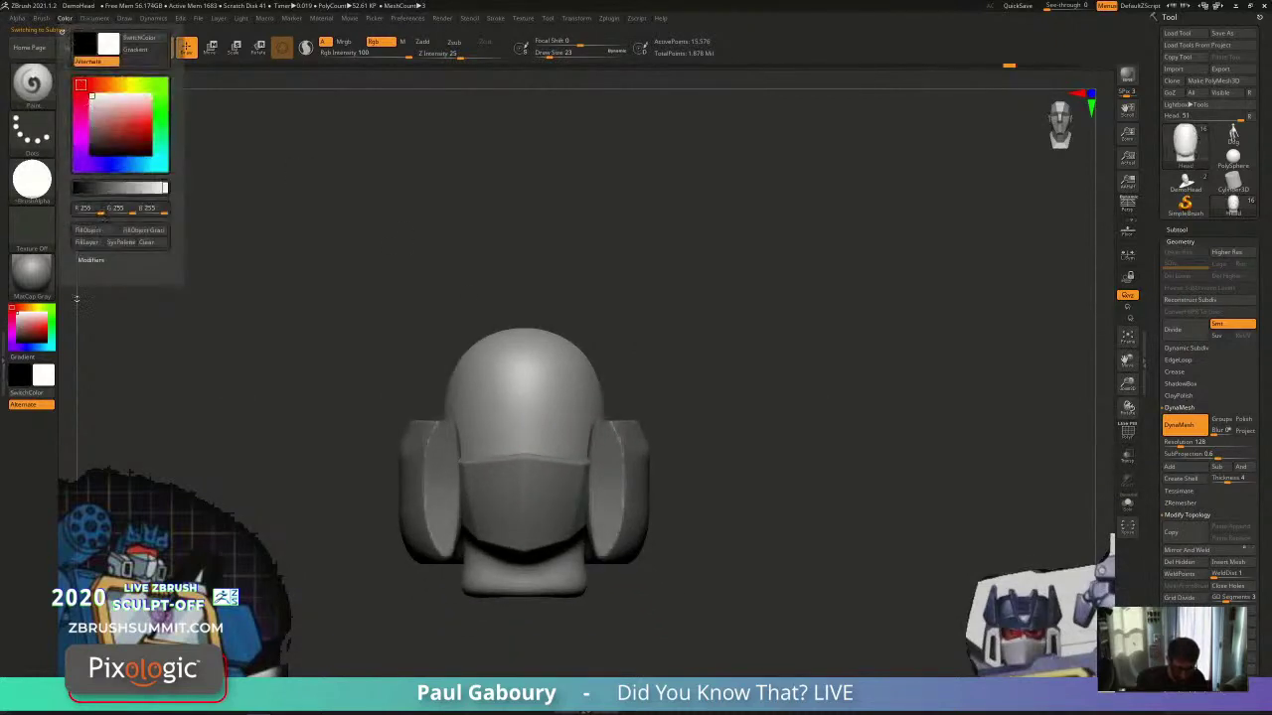
key("v")
key("s")
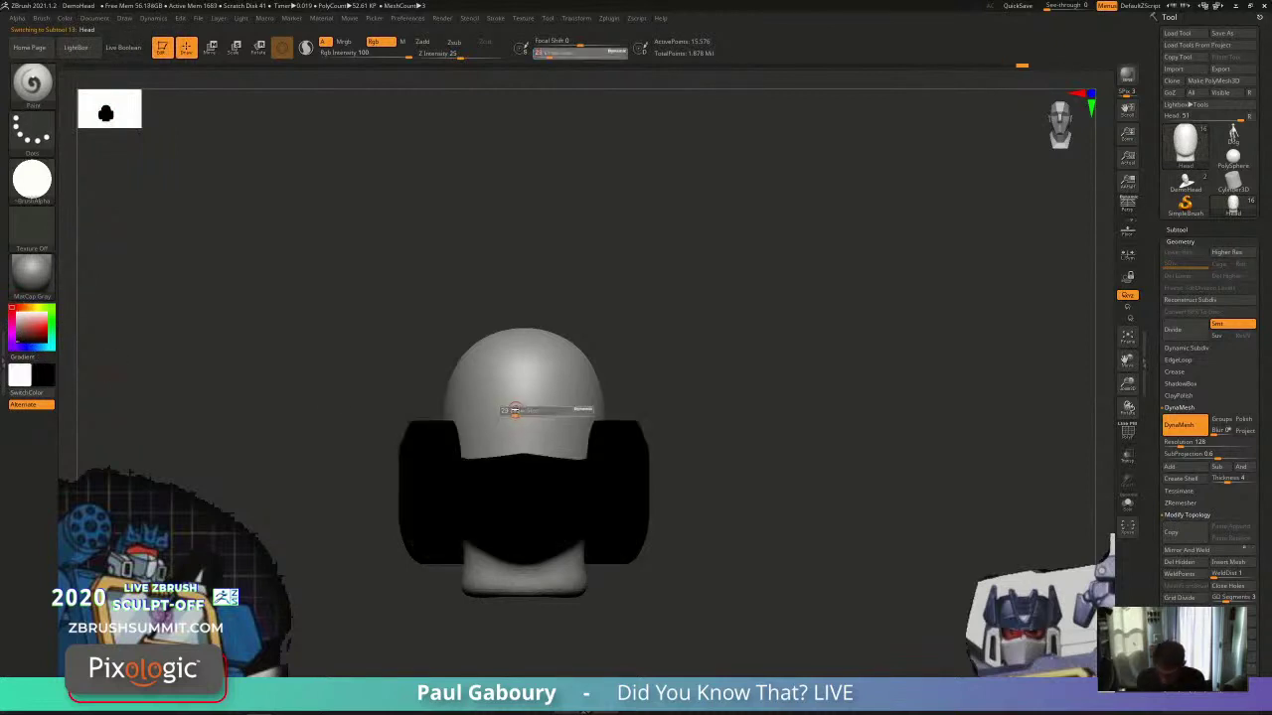
left_click_drag(517, 410, 512, 411)
right_click_drag(513, 411, 519, 446, "ctrl")
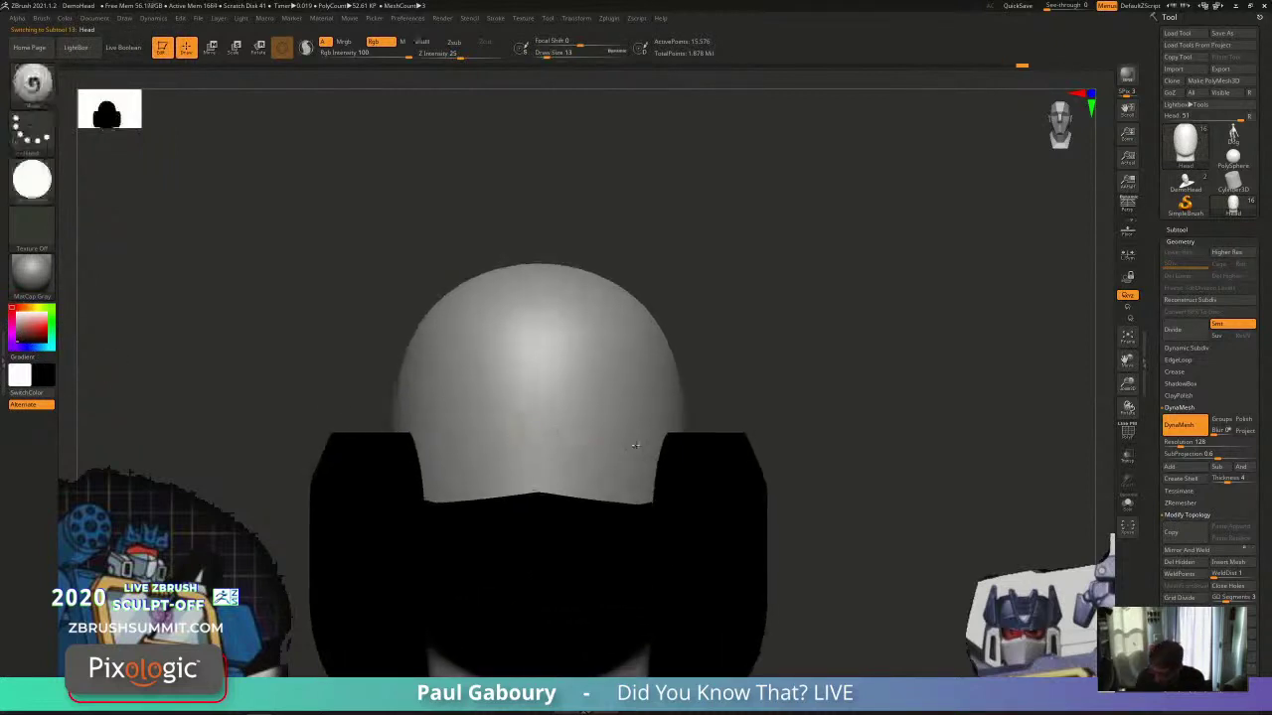
Step: Isolate the head and paint two mirrored black patches on the front of the face, filling them in with draw size 25
left_click(1127, 504)
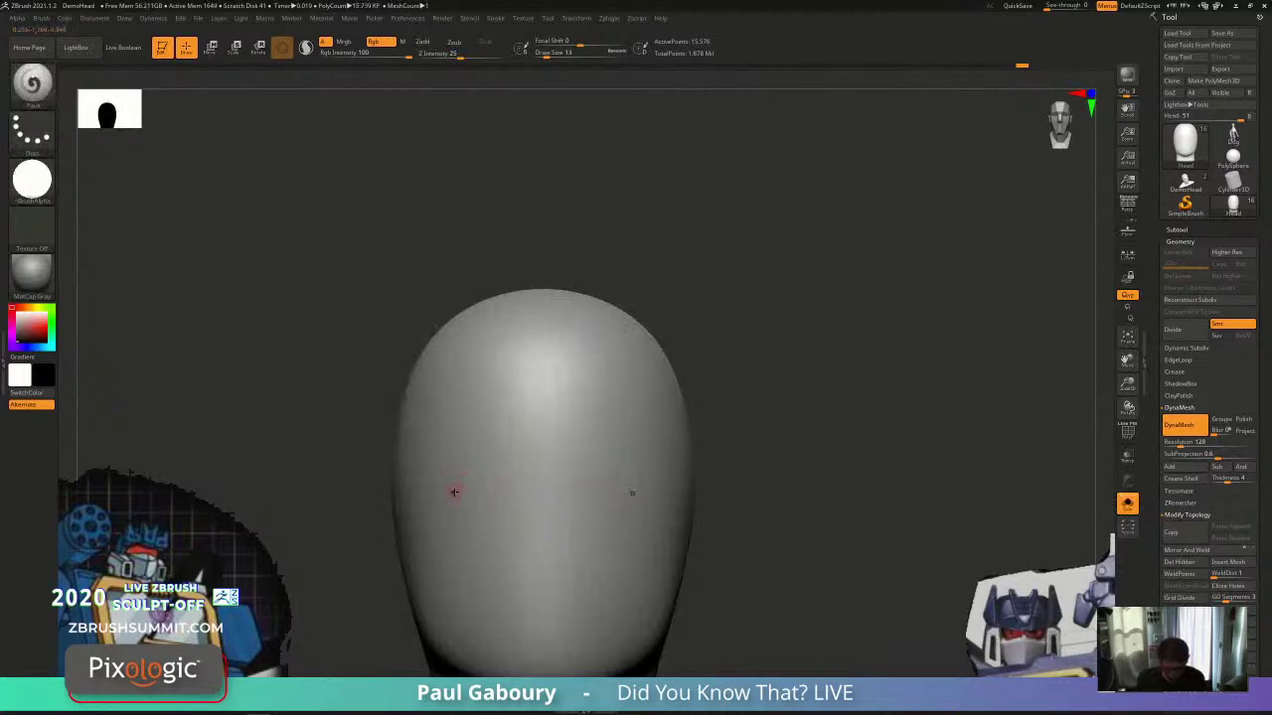
mouse_move(437, 471)
left_mouse_down()
mouse_move(449, 452)
mouse_move(483, 452)
left_mouse_up()
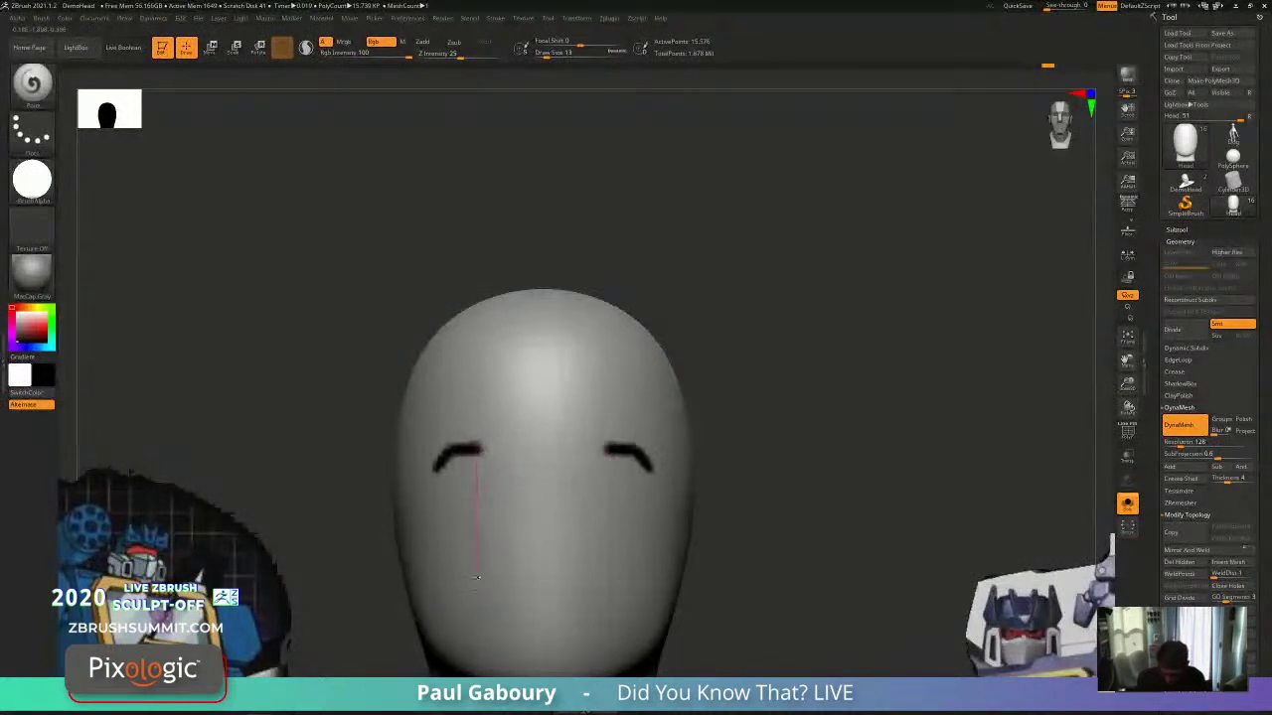
mouse_move(476, 578)
left_mouse_down()
mouse_move(469, 604)
mouse_move(450, 598)
mouse_move(461, 602)
mouse_move(428, 496)
mouse_move(437, 466)
left_mouse_up()
mouse_move(437, 466)
left_mouse_down()
mouse_move(421, 570)
mouse_move(447, 524)
mouse_move(427, 522)
mouse_move(440, 588)
mouse_move(462, 519)
mouse_move(453, 463)
mouse_move(439, 559)
left_mouse_up()
key("s")
left_click_drag(475, 497, 478, 540)
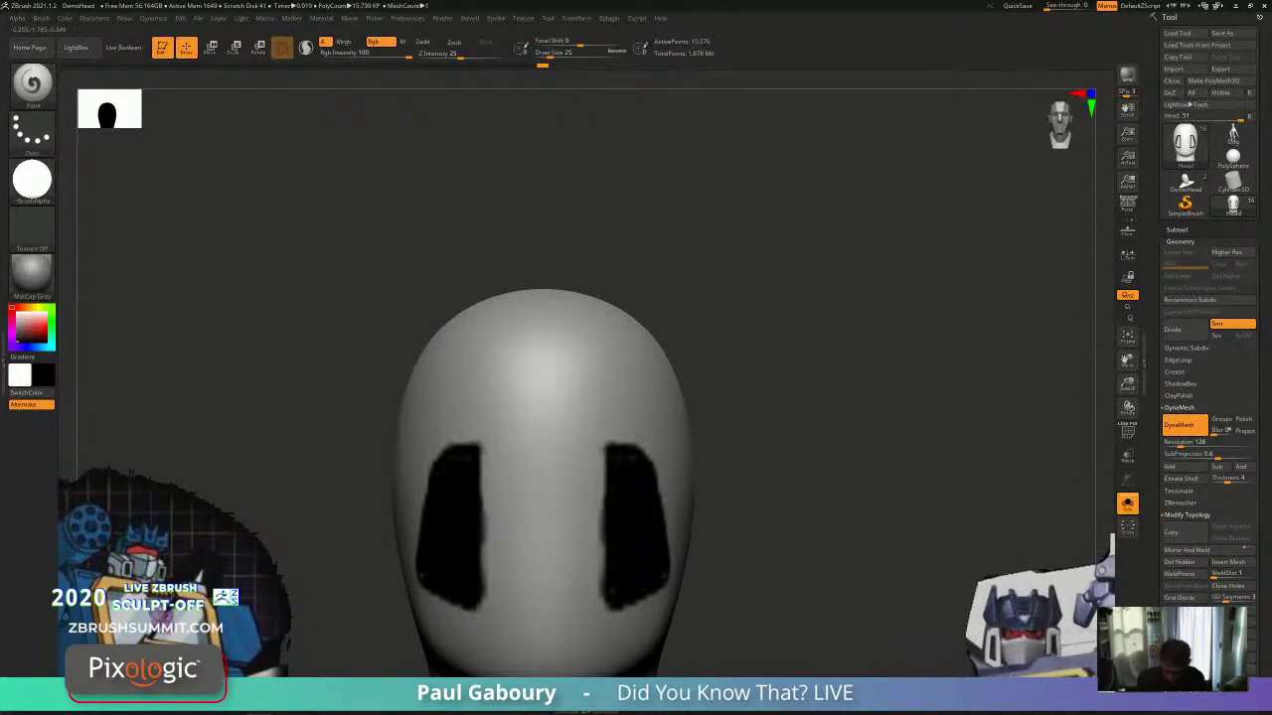
right_click_drag(660, 558, 607, 557, "ctrl")
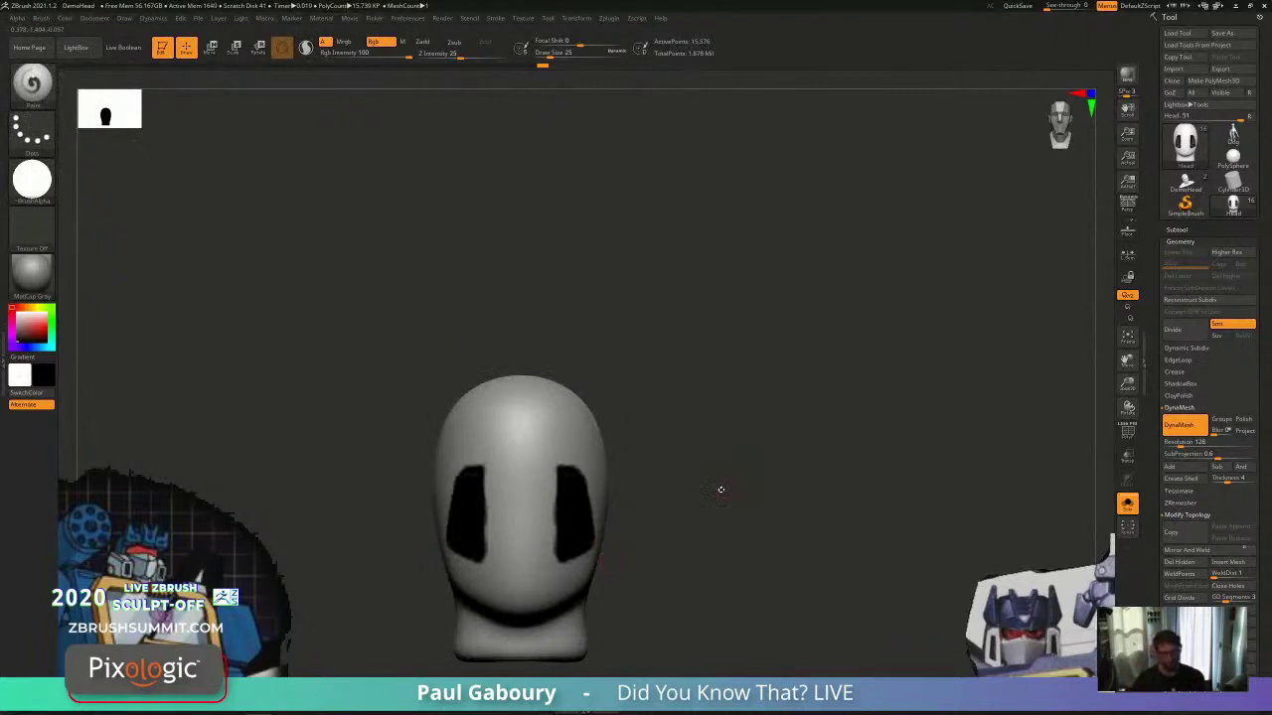
mouse_move(722, 488)
right_mouse_down("alt")
mouse_move(715, 469)
mouse_move(713, 511)
right_mouse_up("alt")
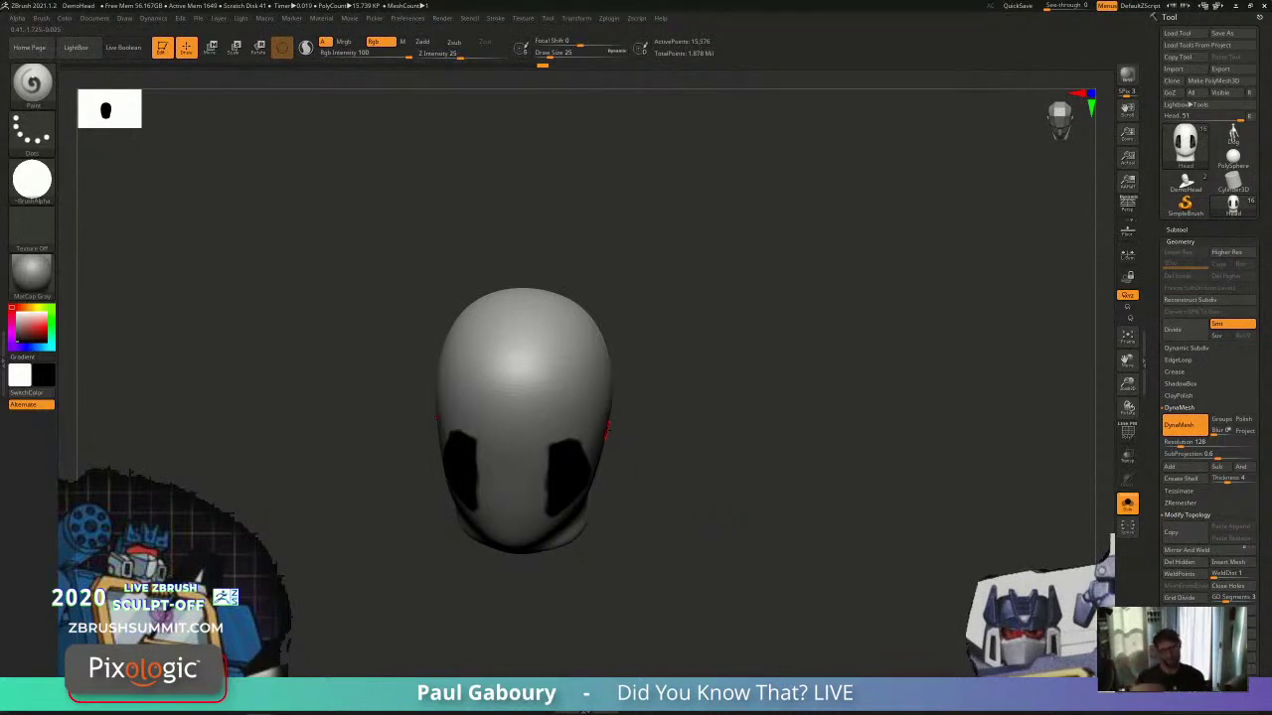
Step: Undo the black patches painted on the head and show all the subtools again
key("ctrl+z")
key("ctrl+z")
key("ctrl+z")
key("ctrl+z")
key("ctrl+z")
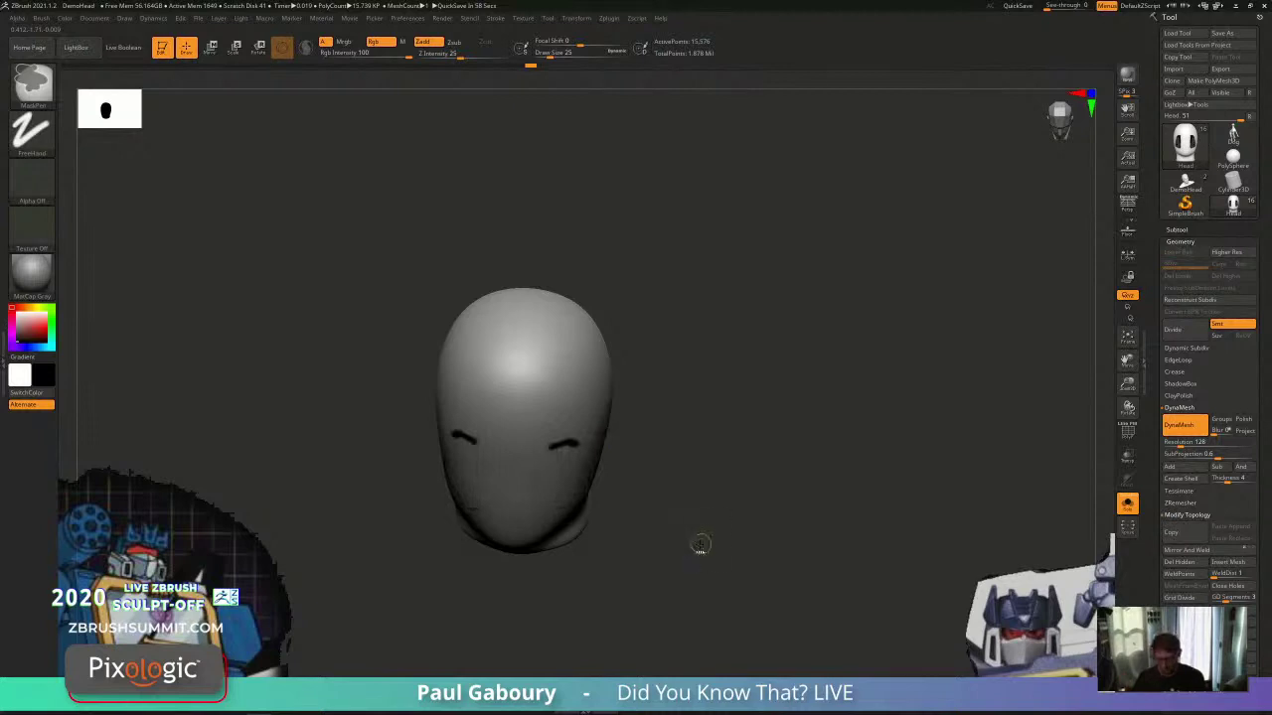
key("ctrl+z")
key("ctrl+z")
key("ctrl+z")
key("ctrl+z")
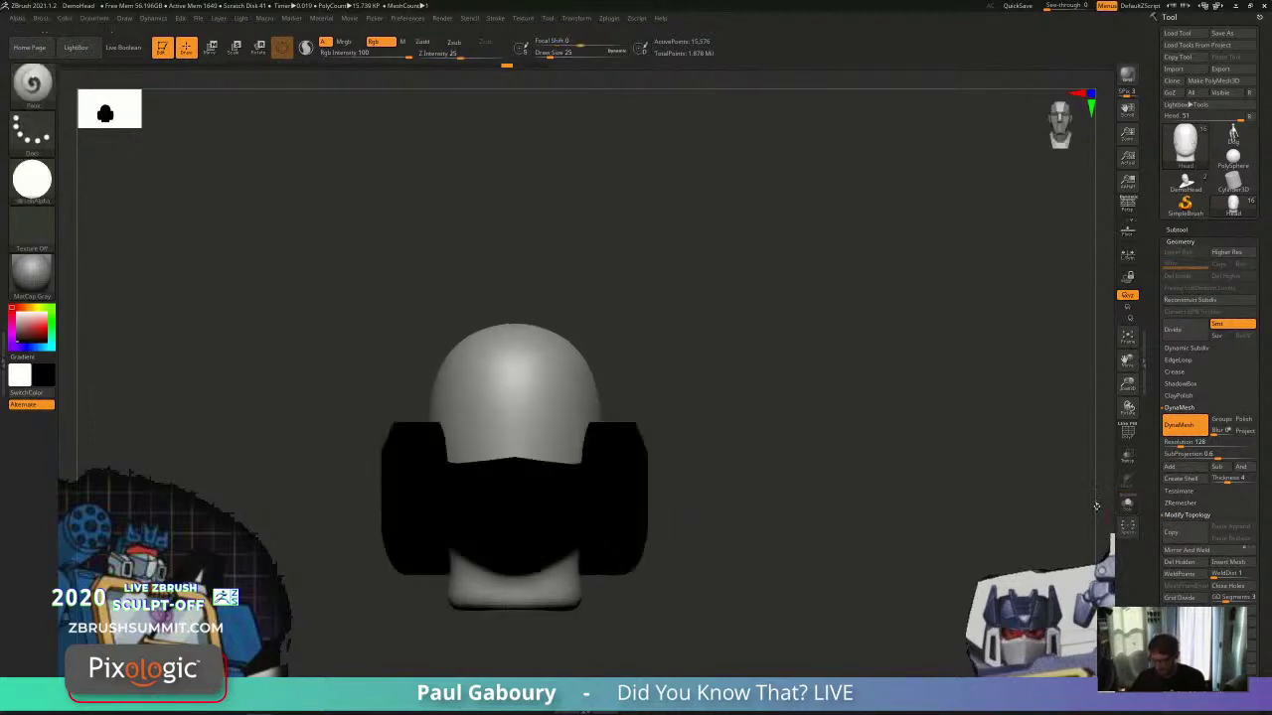
Step: Switch the active colour to white and, with the guard active, clip its front ends straight in side view with ClipCurve
left_click_drag(803, 586, 782, 518, "alt")
key("v")
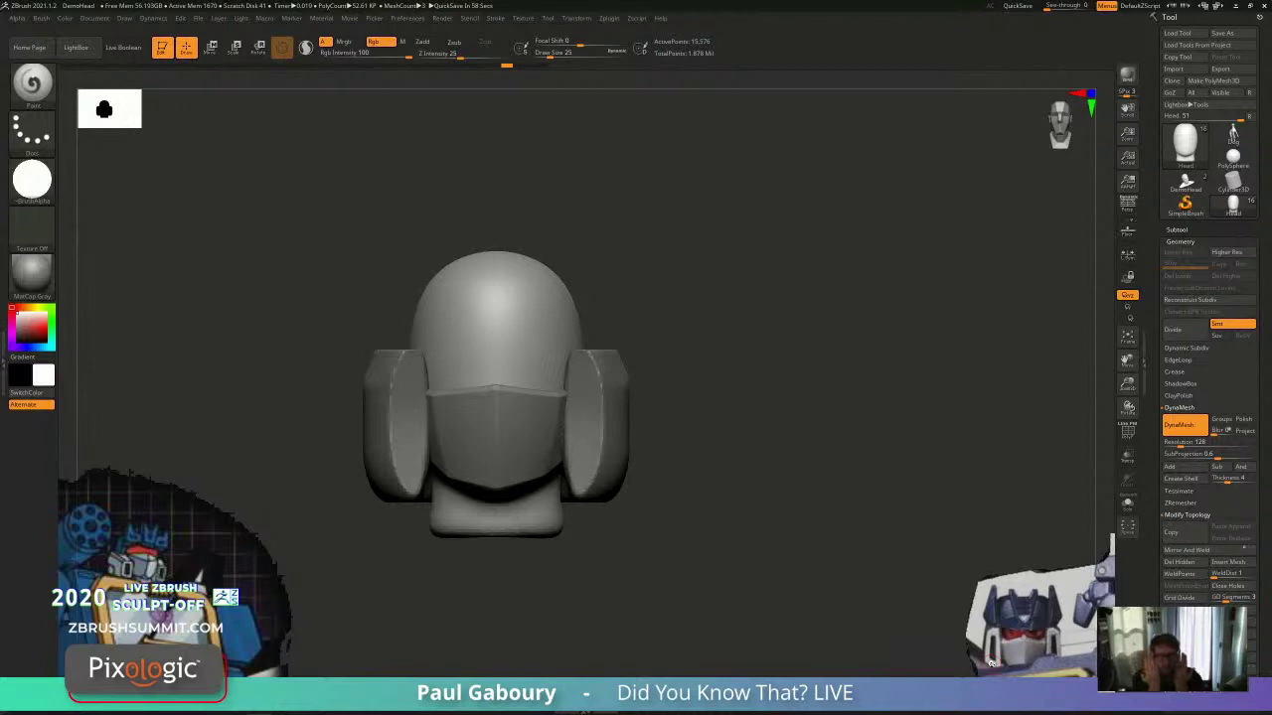
mouse_move(651, 497)
left_mouse_down()
mouse_move(680, 527)
mouse_move(760, 512)
mouse_move(770, 497)
mouse_move(719, 485)
left_mouse_up()
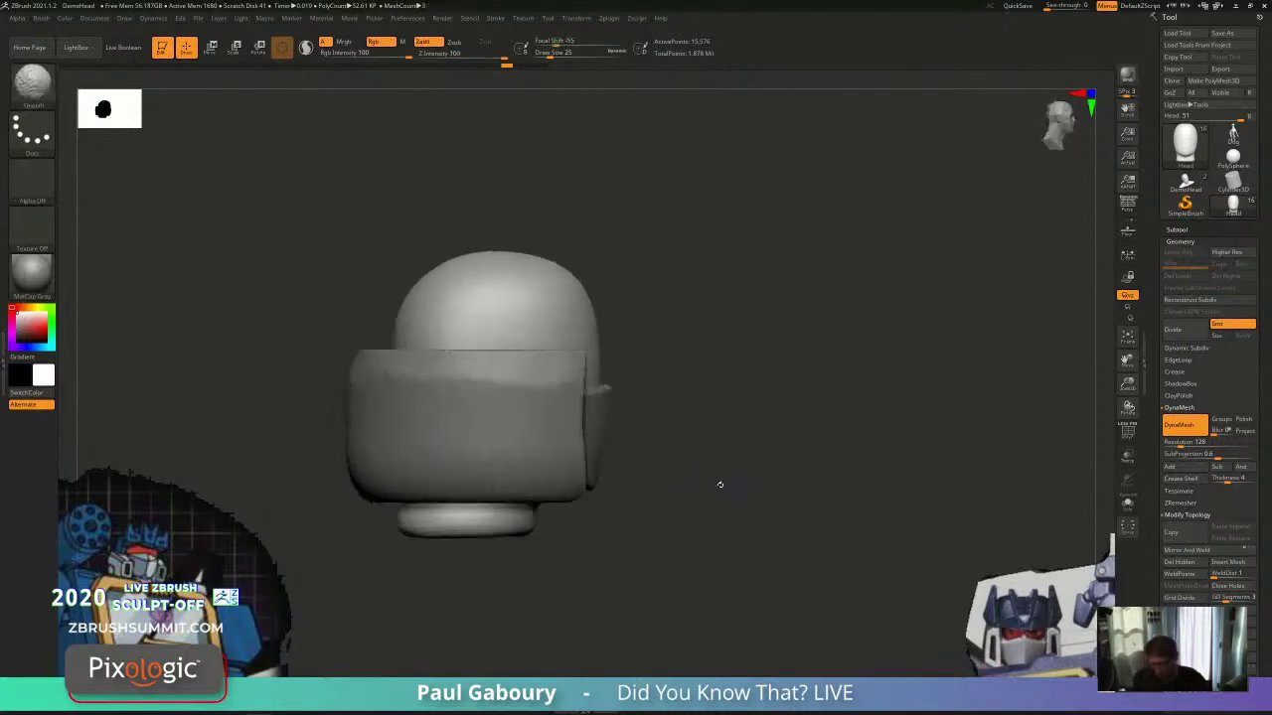
mouse_move(573, 227)
left_mouse_down("ctrl+shift")
mouse_move(587, 628)
mouse_move(585, 608)
left_mouse_up("ctrl+shift")
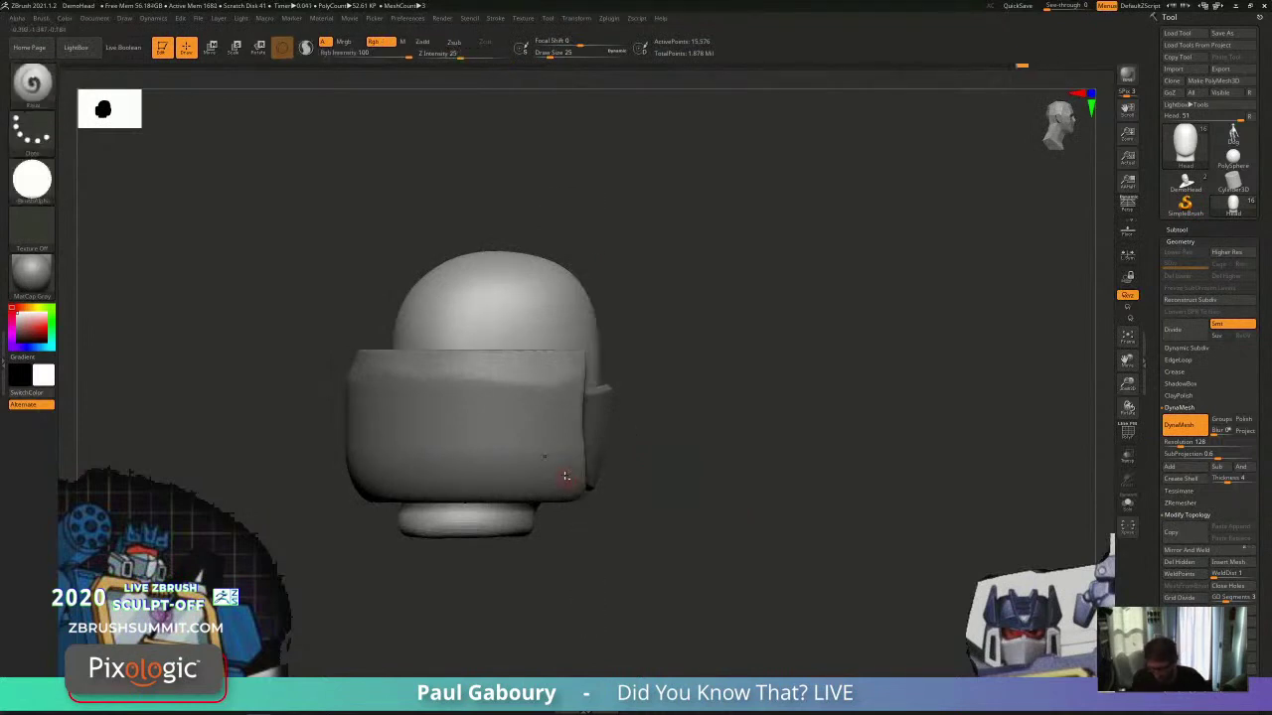
left_click_drag(584, 248, 582, 613, "ctrl+shift")
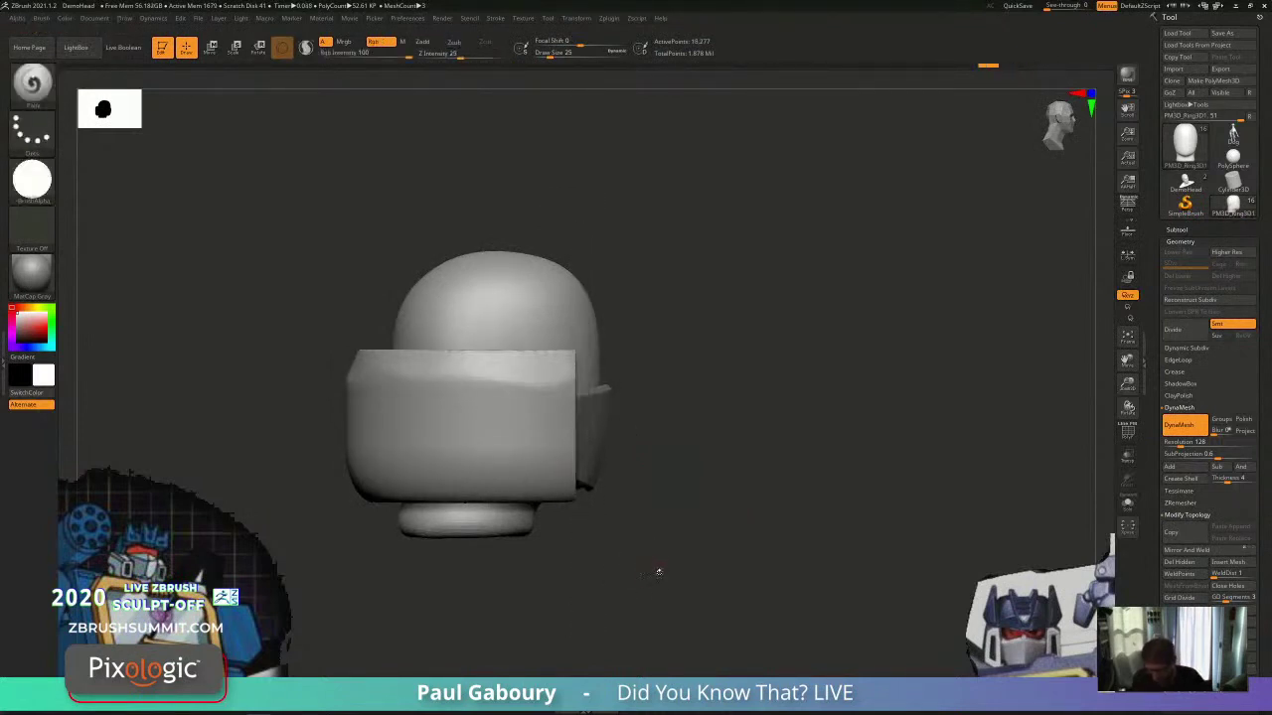
left_click_drag(573, 221, 579, 633, "ctrl+shift")
right_click_drag(679, 592, 701, 554, "ctrl")
right_click_drag(701, 554, 596, 579)
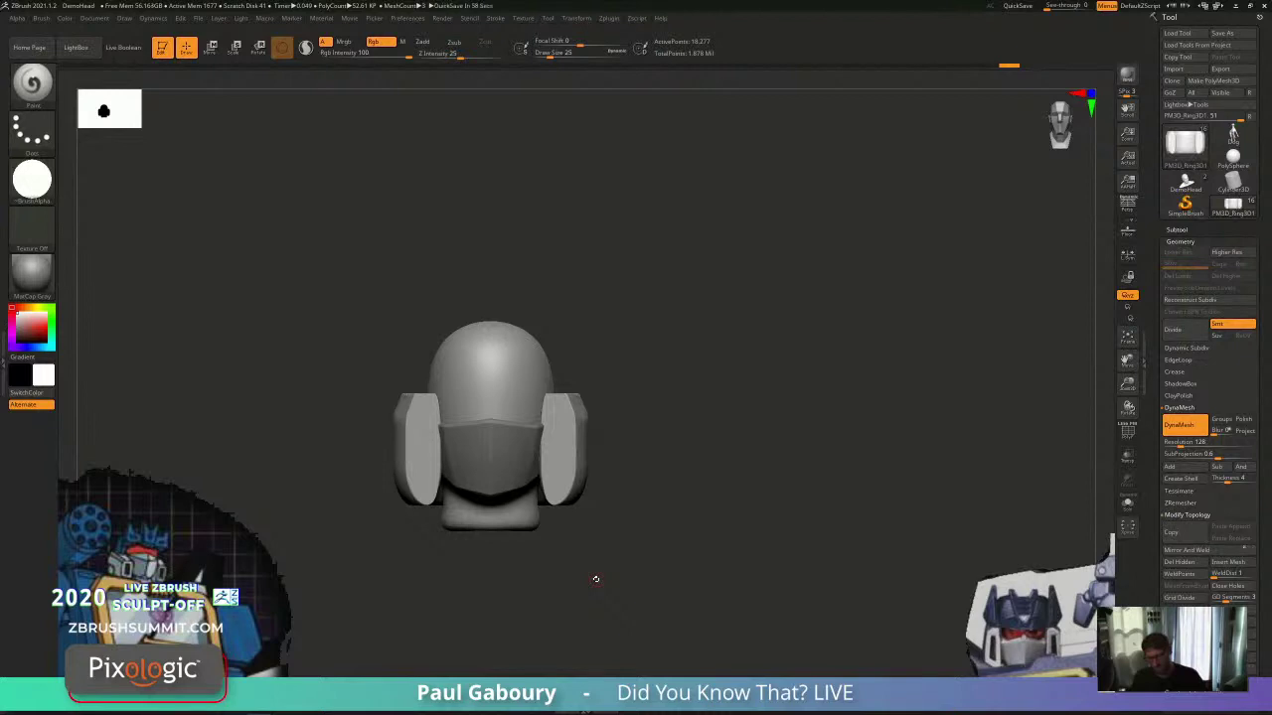
Step: Clip the guard's lower edge straight across from the front with ClipCurve and re-DynaMesh it
mouse_move(744, 510)
left_mouse_down("ctrl+shift")
mouse_move(339, 514)
mouse_move(340, 502)
left_mouse_up("ctrl+shift")
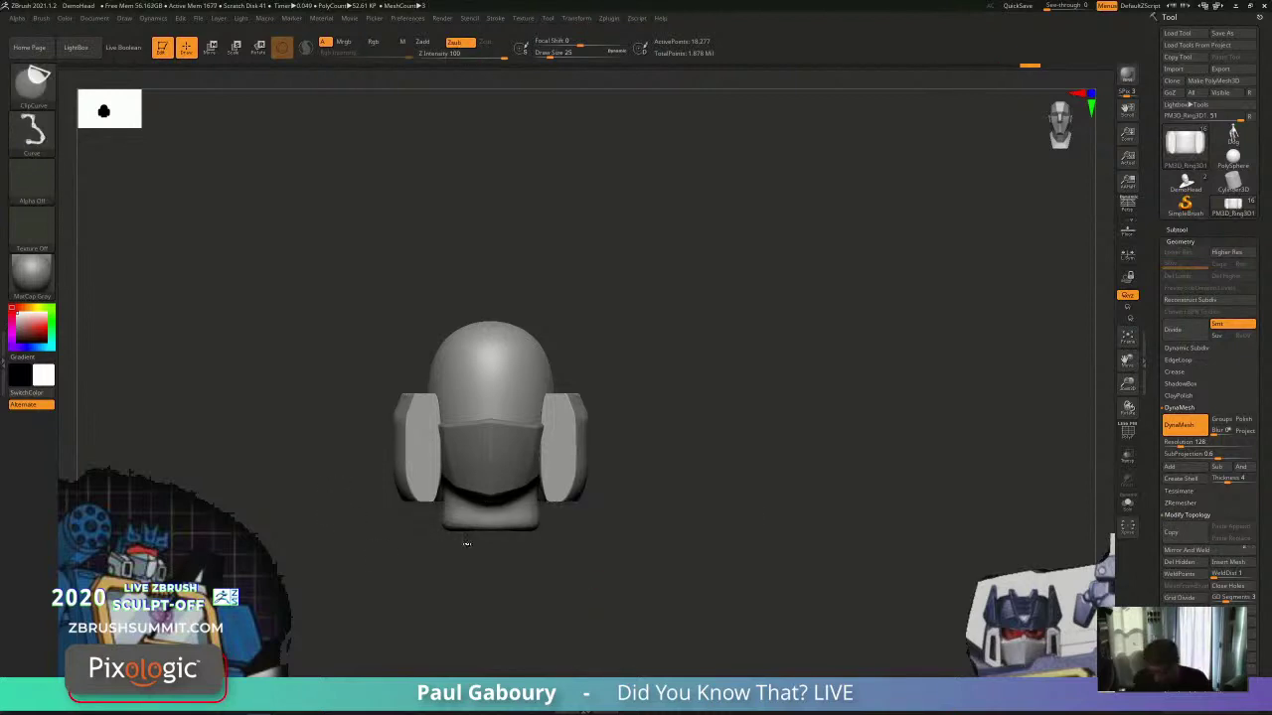
mouse_move(688, 517)
left_mouse_down("ctrl+shift")
mouse_move(393, 518)
mouse_move(354, 494)
left_mouse_up("ctrl+shift")
left_click_drag(613, 568, 601, 596, "alt")
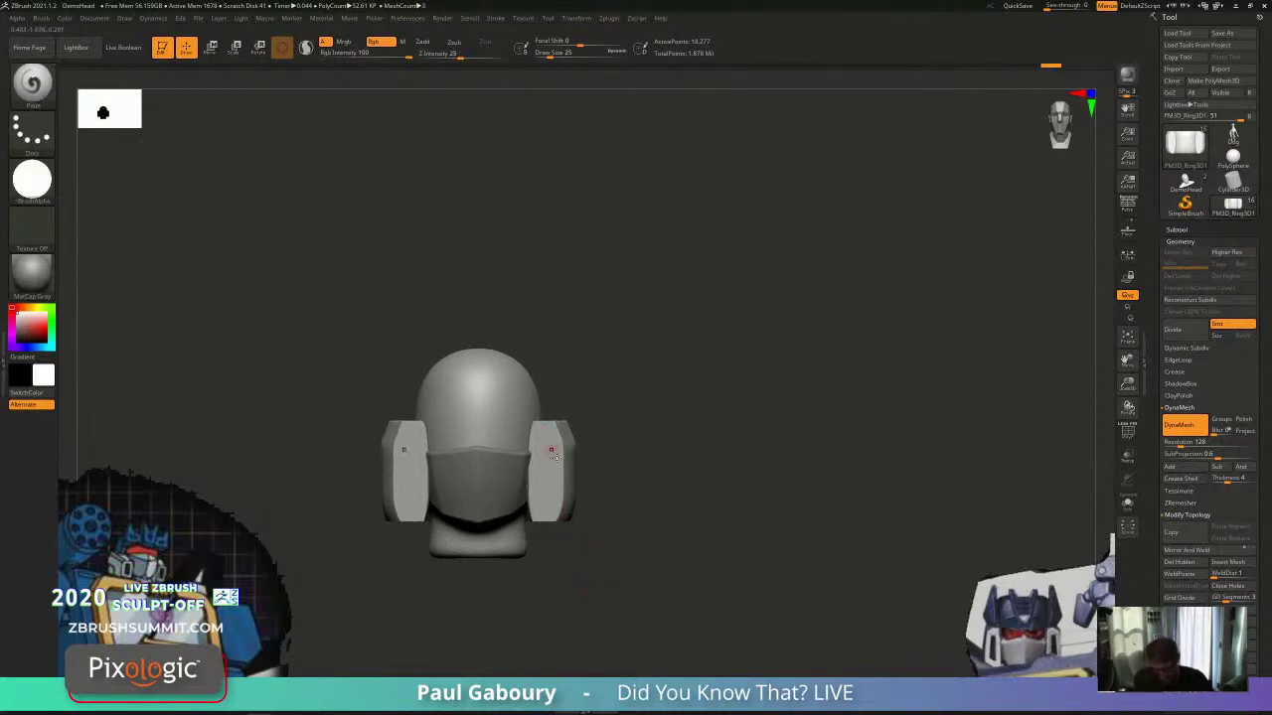
left_click_drag(599, 560, 593, 525, "alt")
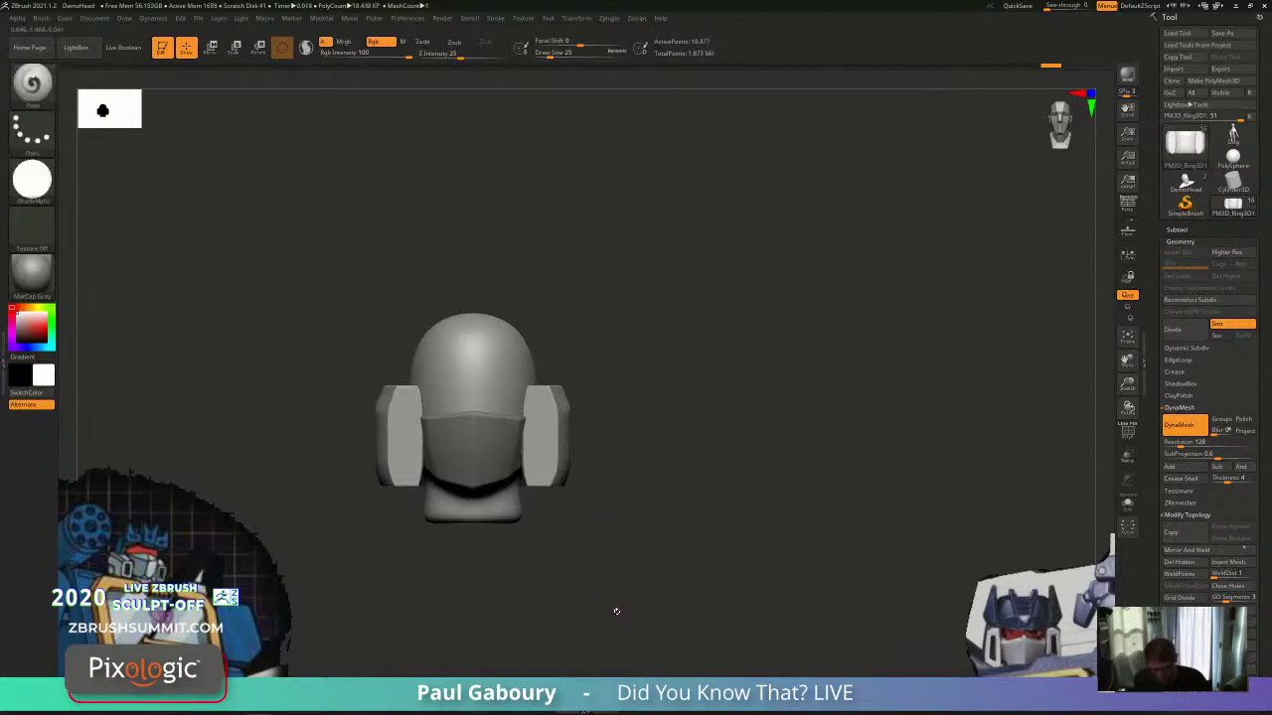
left_click_drag(616, 610, 636, 589, "alt")
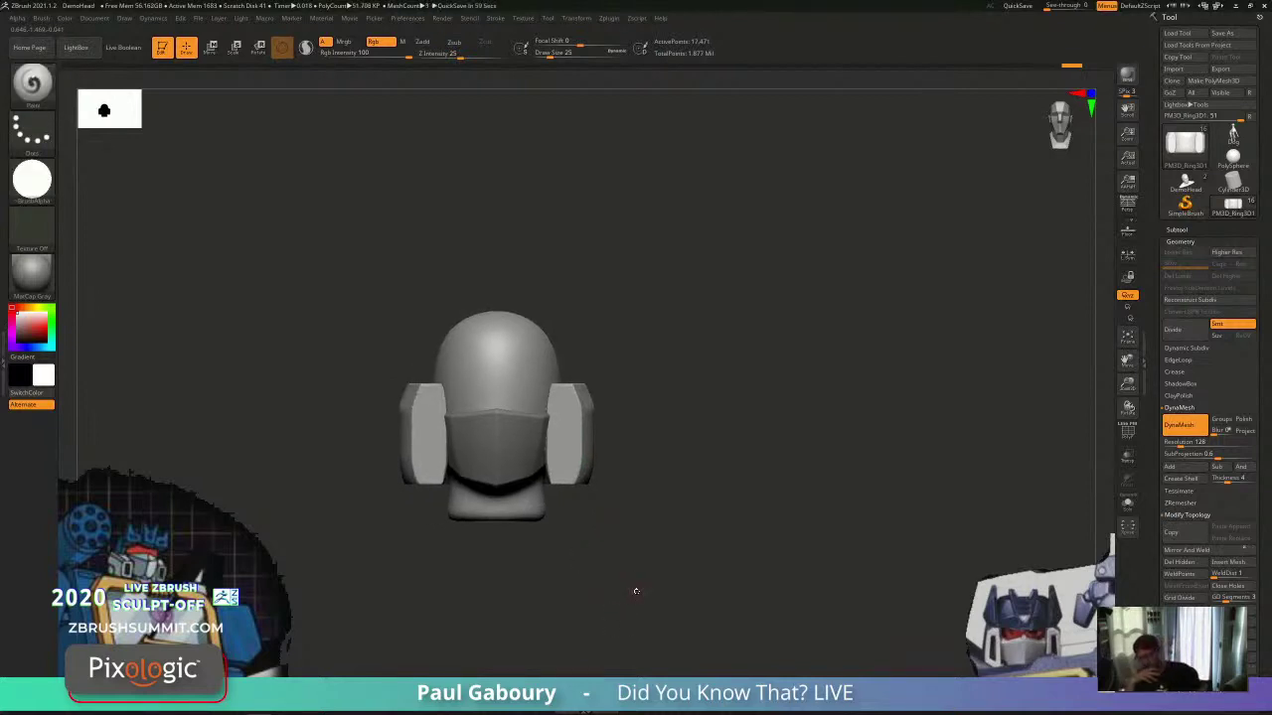
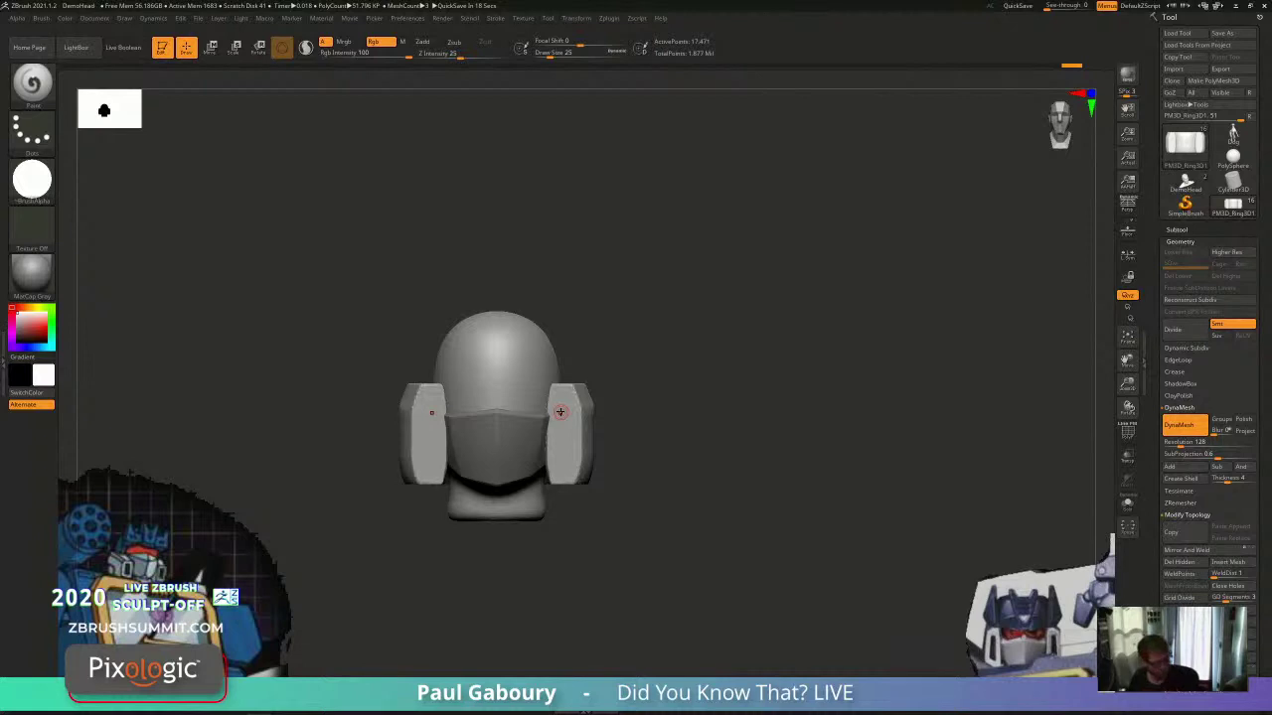
Step: Try stretching the guard upward by about 0.309 with the Extender deformer
key("w")
right_click_drag(628, 531, 624, 513, "ctrl")
left_click(461, 362)
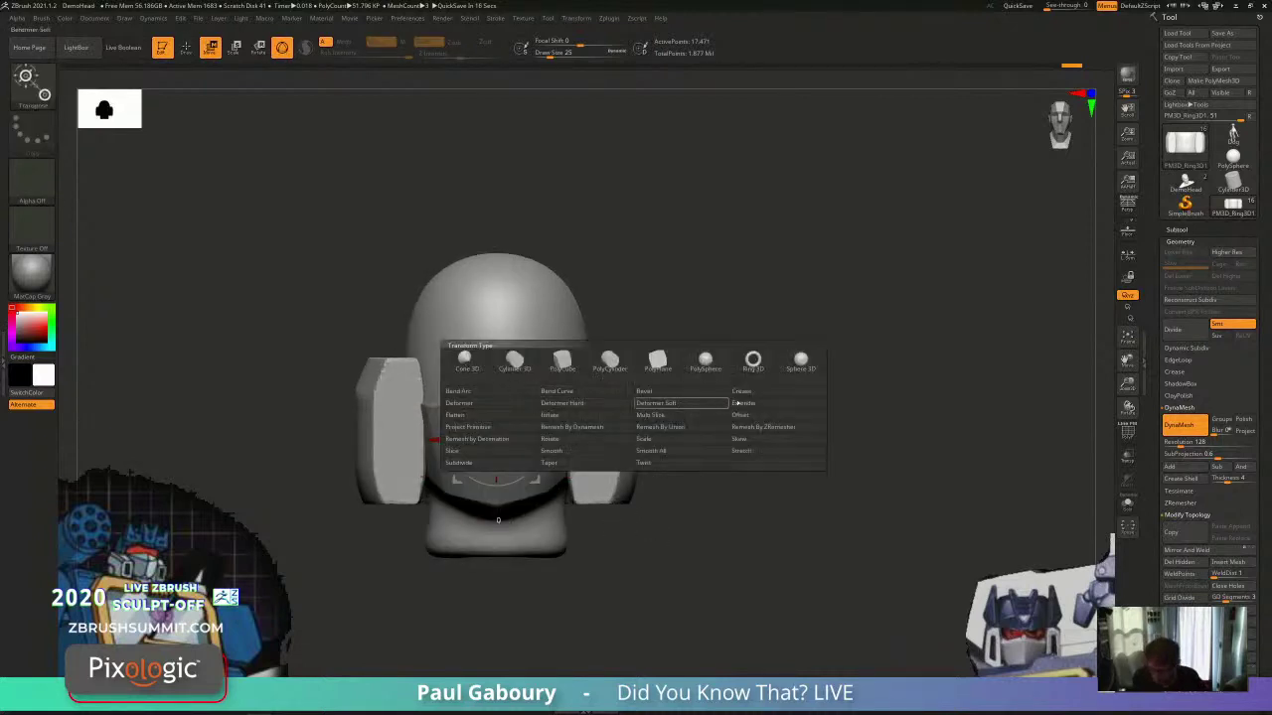
left_click(742, 402)
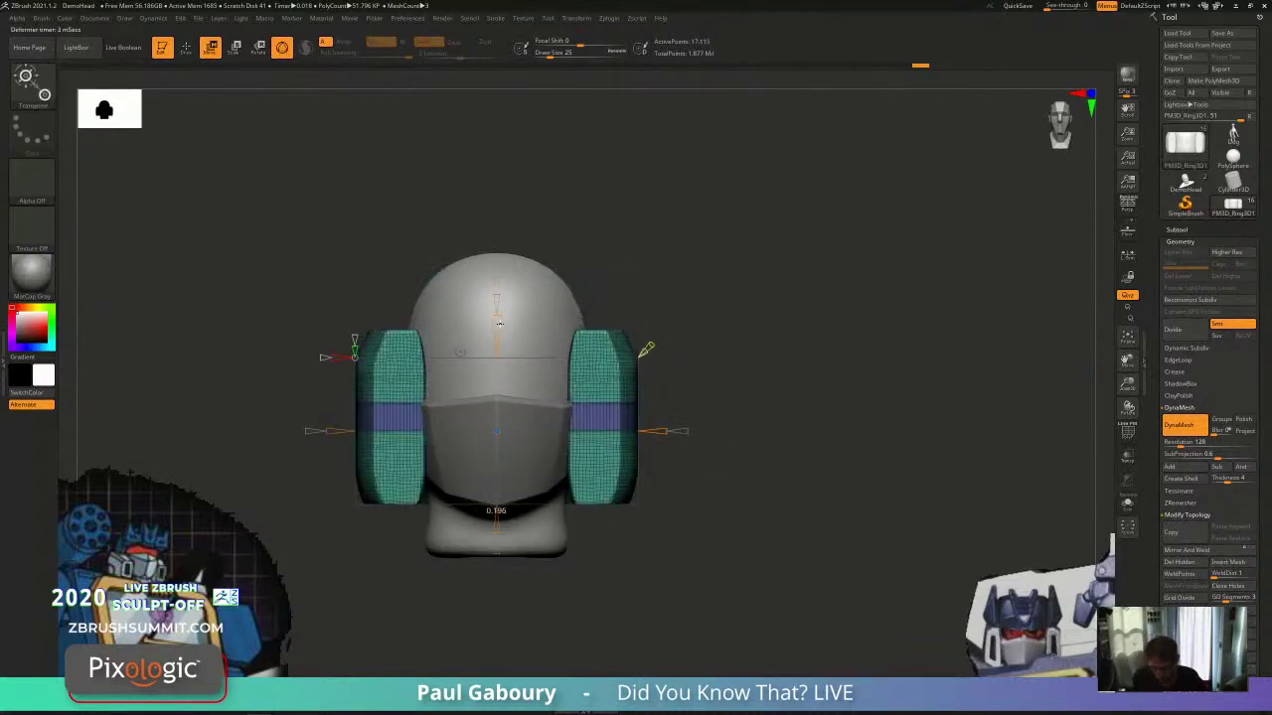
left_click_drag(498, 322, 497, 308)
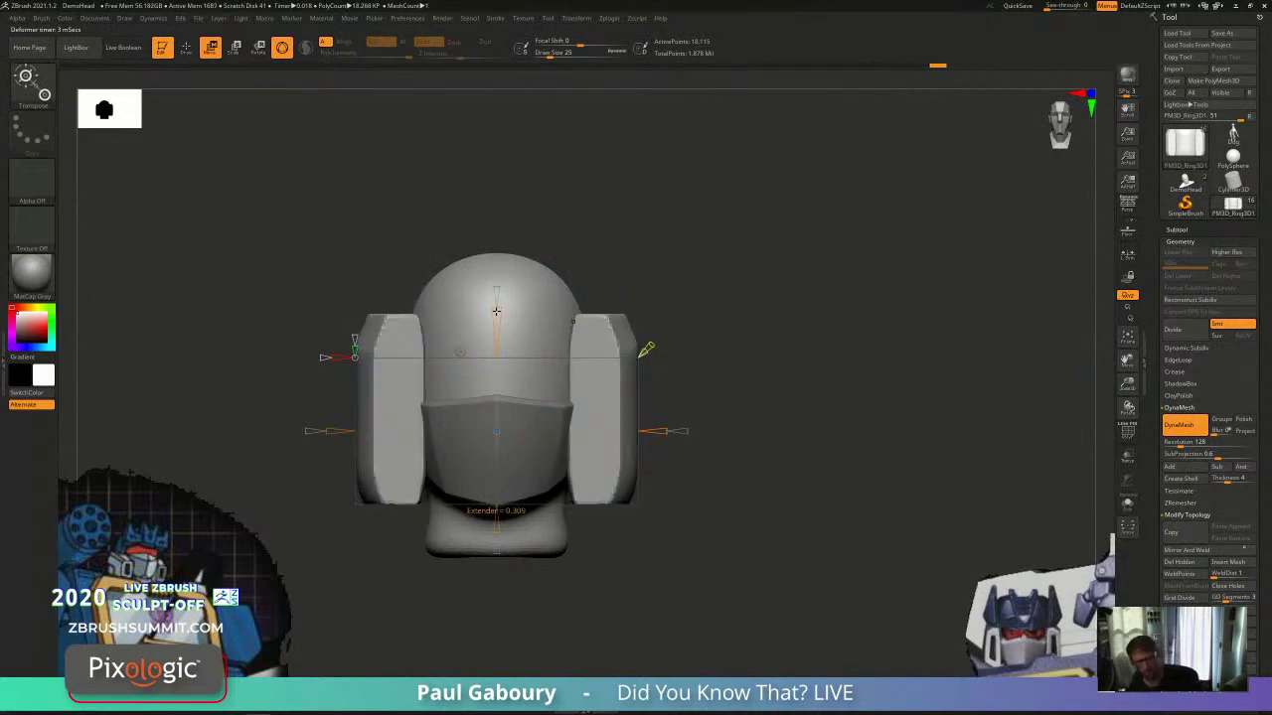
key("ctrl+z")
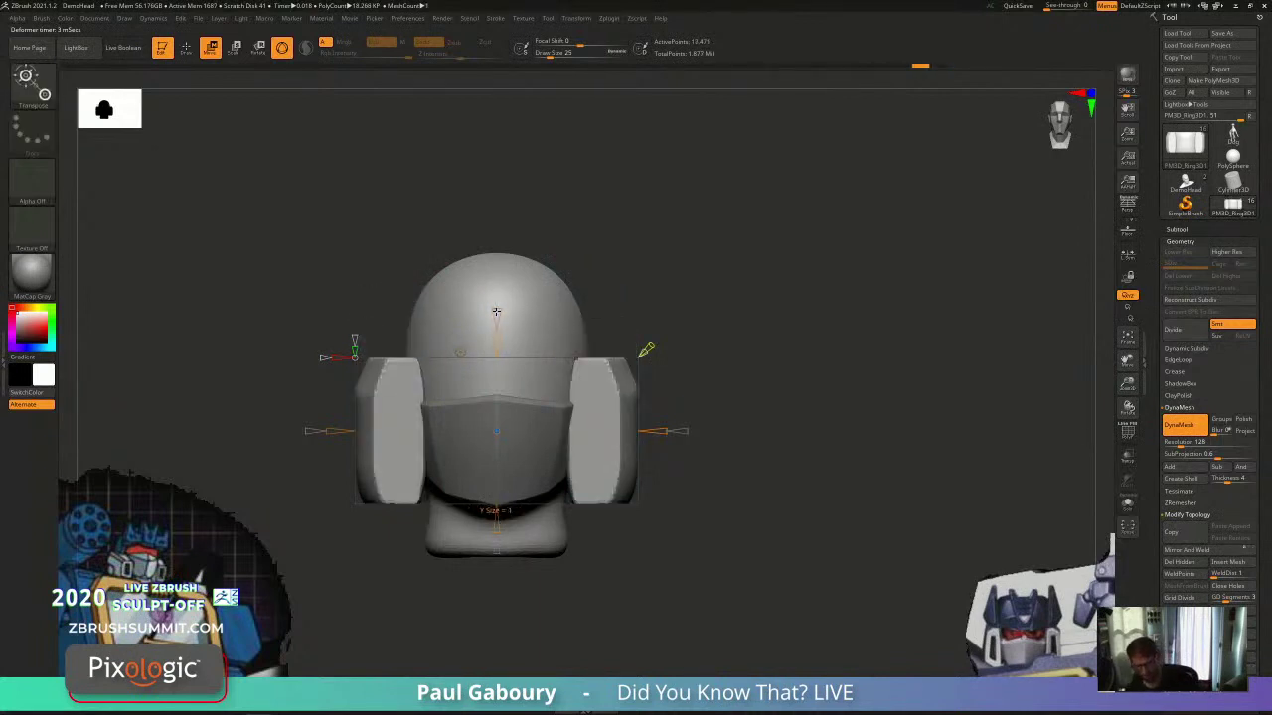
key("ctrl+z")
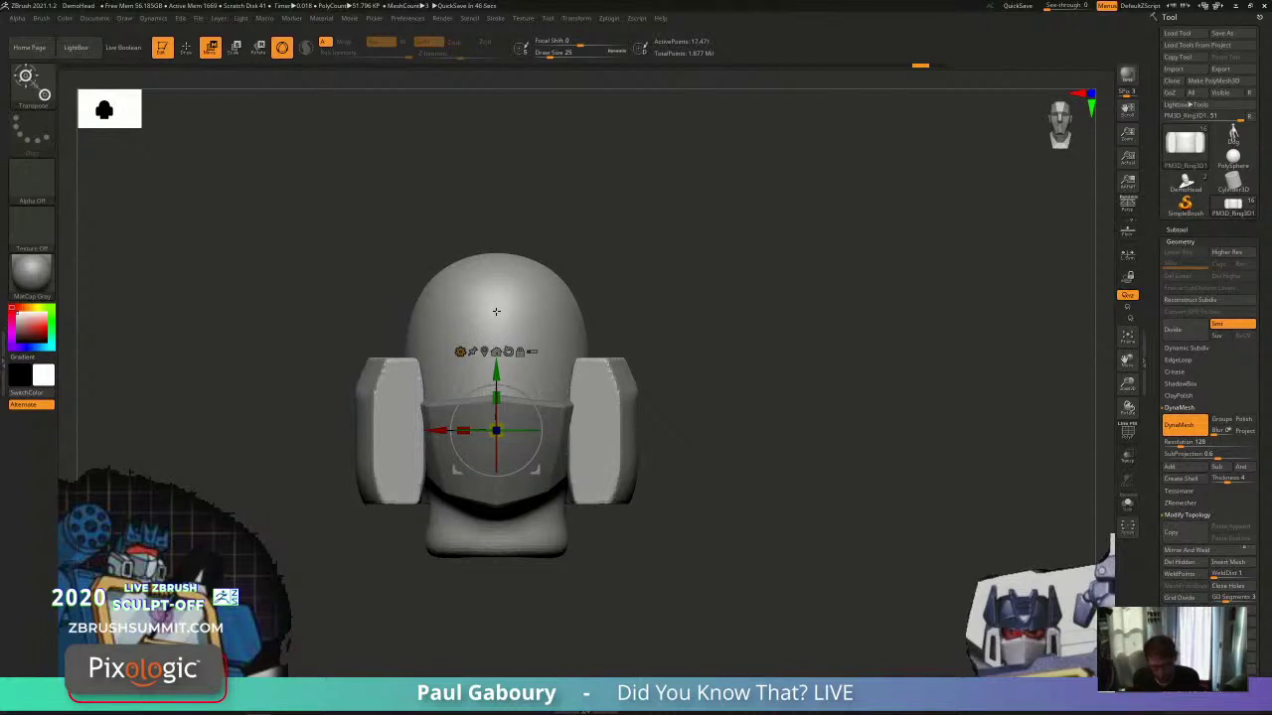
Step: Apply the Extender deformer to the guard and try extending its height by about 0.337, including from the lower end
left_click(459, 352)
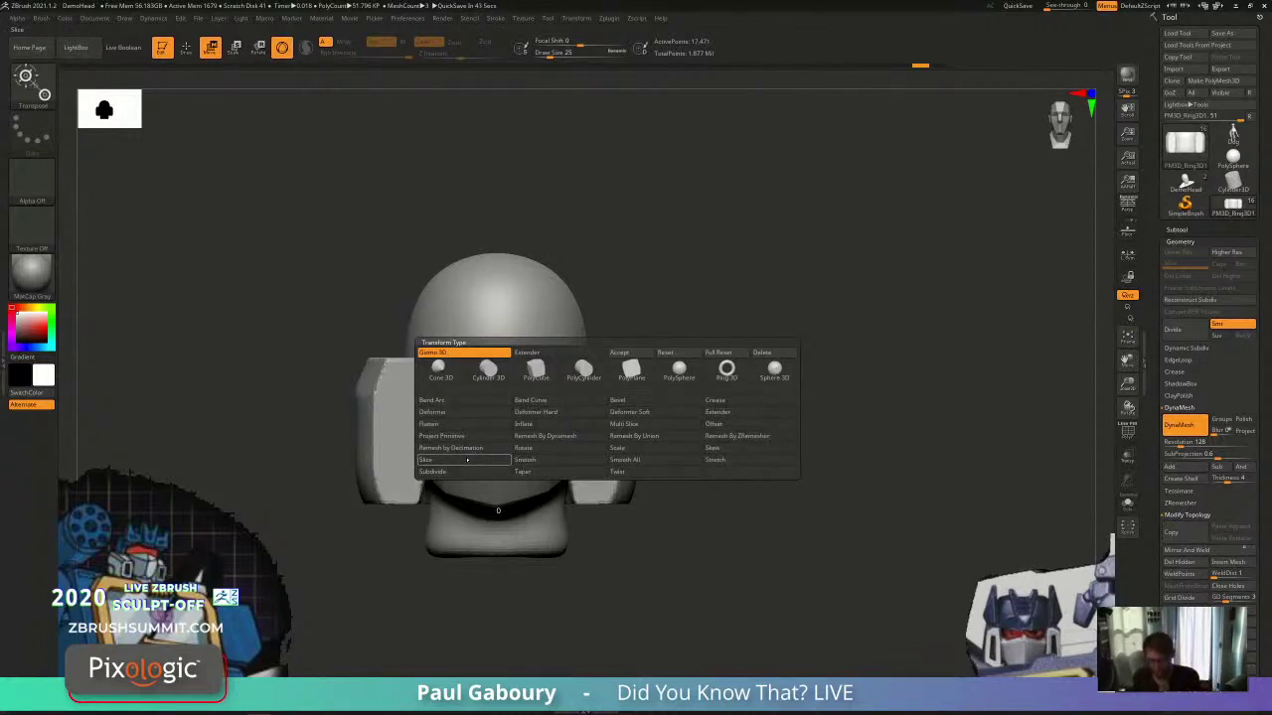
left_click(732, 412)
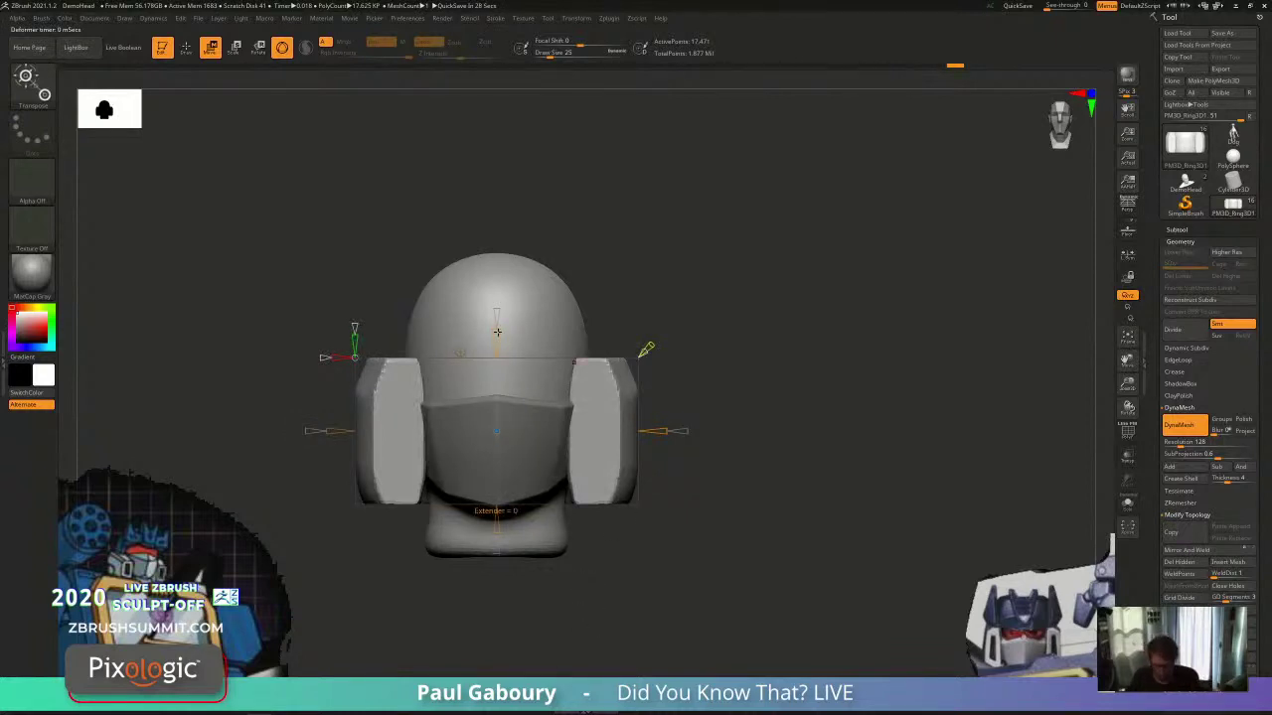
left_click_drag(497, 332, 497, 307)
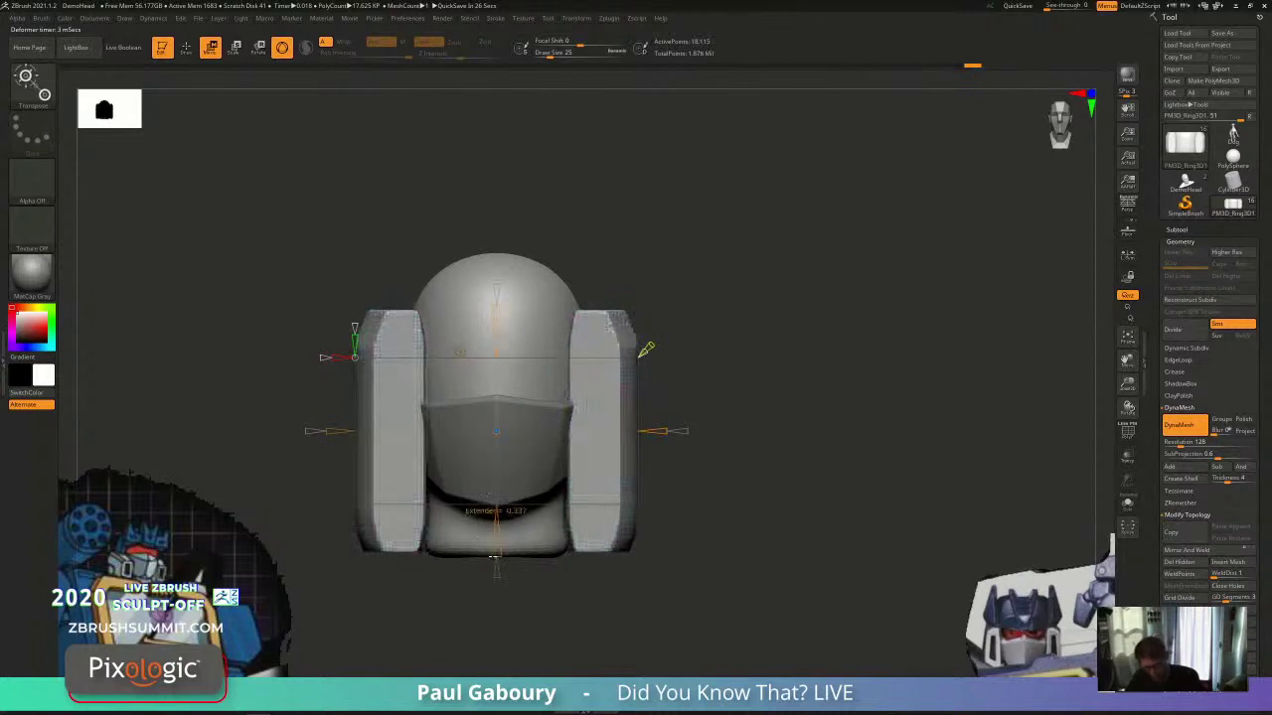
key("ctrl+z")
left_click_drag(497, 534, 497, 552)
key("ctrl+z")
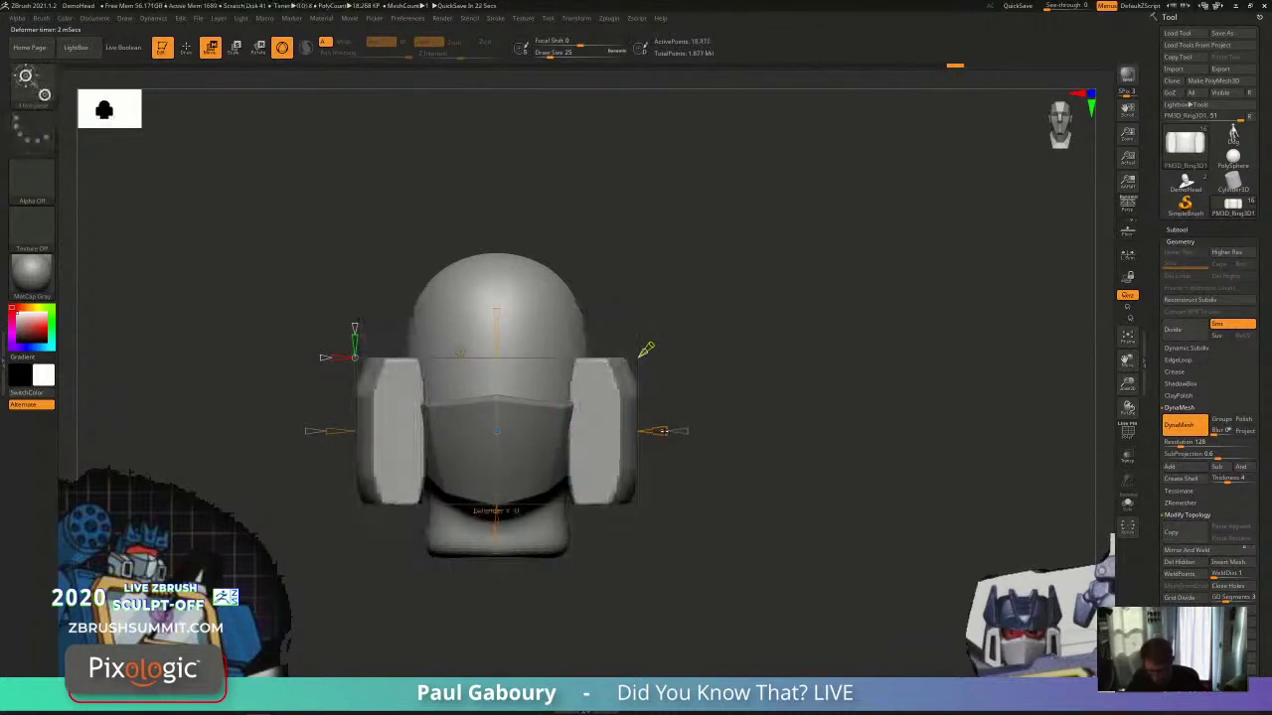
Step: Try widening the guard sideways with the Extender and turn on the polyframe
left_click_drag(664, 430, 691, 431)
left_click_drag(627, 567, 619, 651)
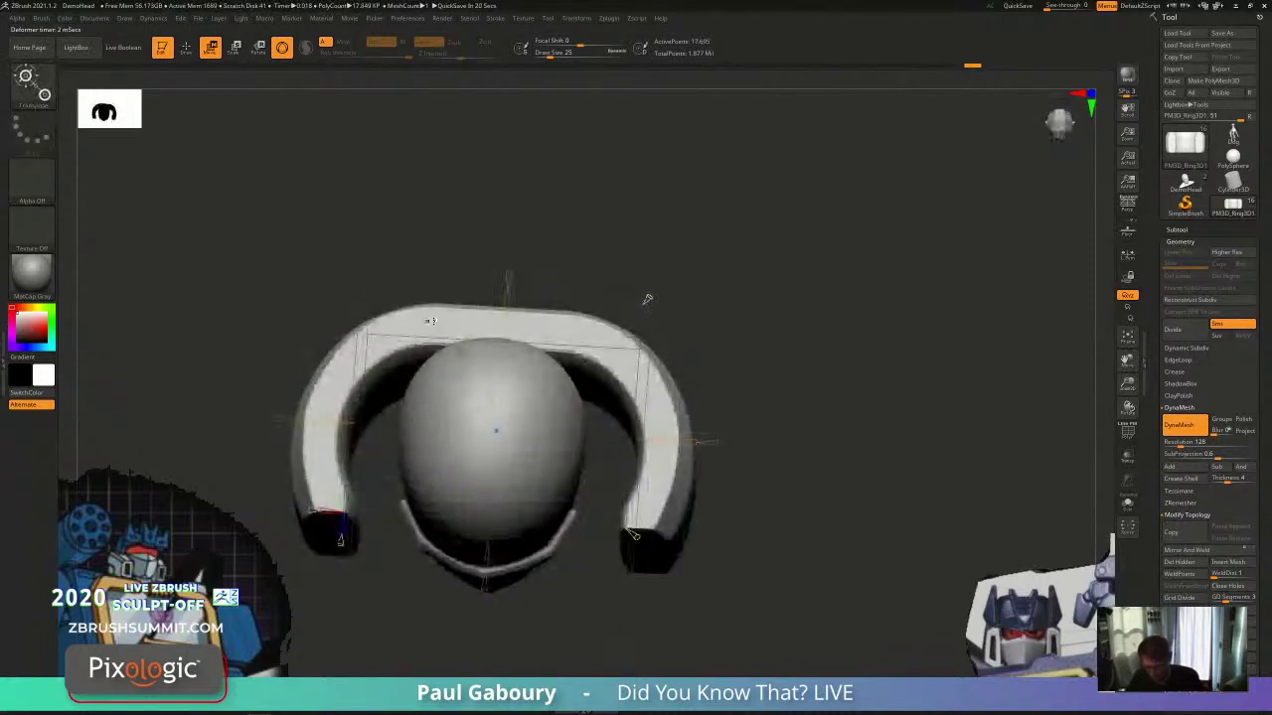
left_click_drag(430, 321, 433, 554, "shift")
key("ctrl+z")
left_click_drag(664, 430, 699, 431)
key("shift+f")
key("ctrl+z")
key("ctrl+z")
Step: Try lengthening the guard's sides from front to back with the Extender in top view
left_click_drag(765, 537, 830, 427)
left_click_drag(588, 509, 603, 531)
left_click_drag(571, 189, 643, 308)
key("ctrl")
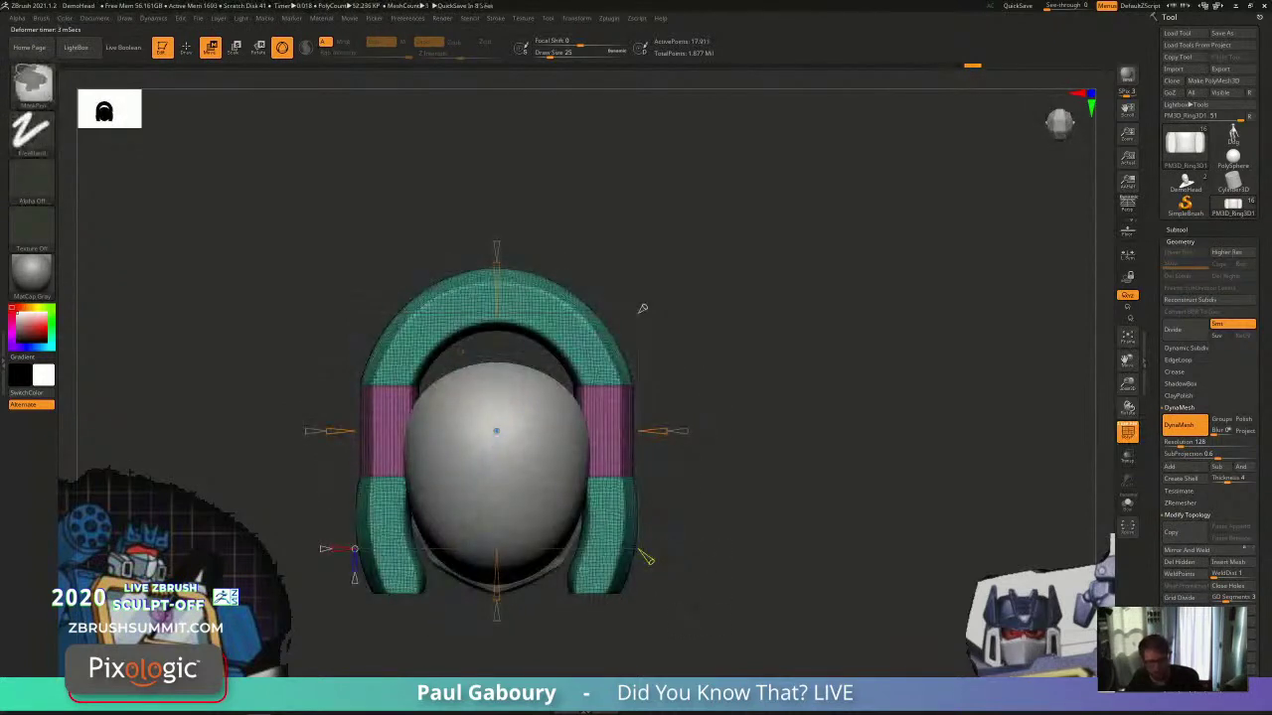
key("ctrl+z")
Step: Extend the guard vertically, flare its upper section to a Y Size of about 1.295, and turn off the polyframe
left_click_drag(701, 618, 701, 531, "shift")
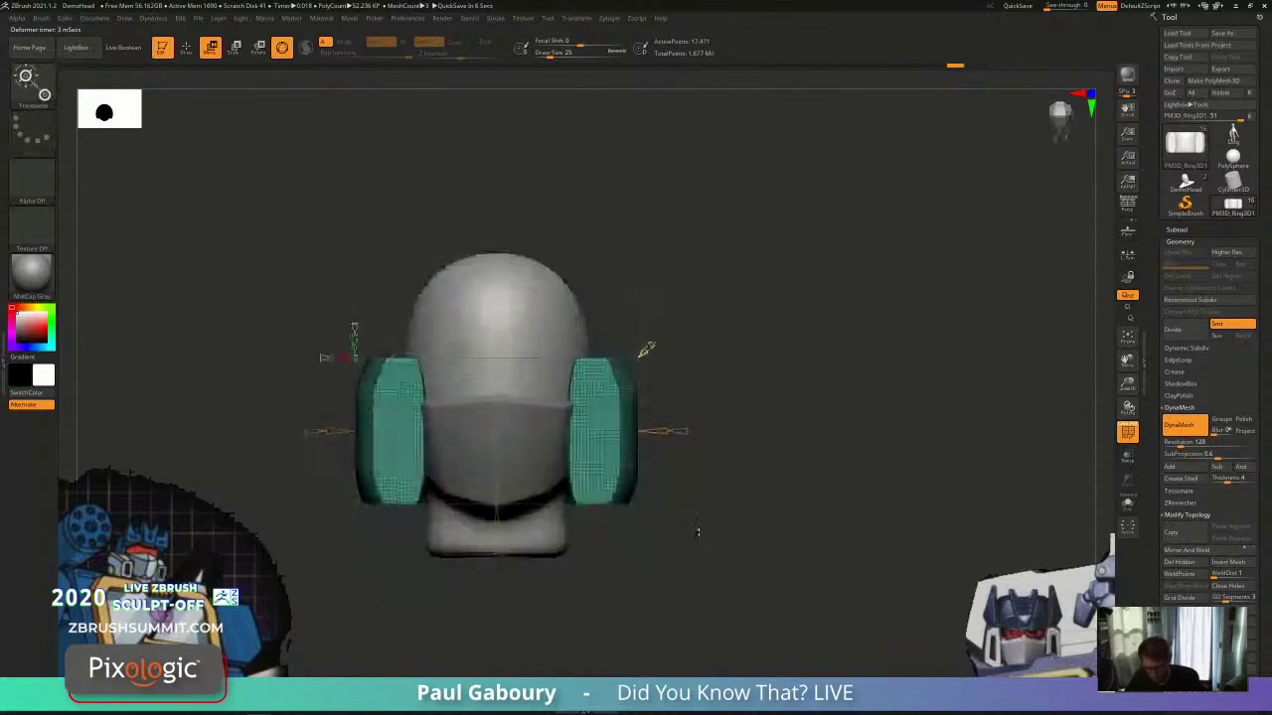
mouse_move(689, 588)
left_mouse_down("alt")
mouse_move(695, 556)
mouse_move(696, 596)
left_mouse_up("alt")
mouse_move(710, 423)
left_mouse_down()
mouse_move(686, 423)
mouse_move(686, 504)
mouse_move(688, 419)
left_mouse_up()
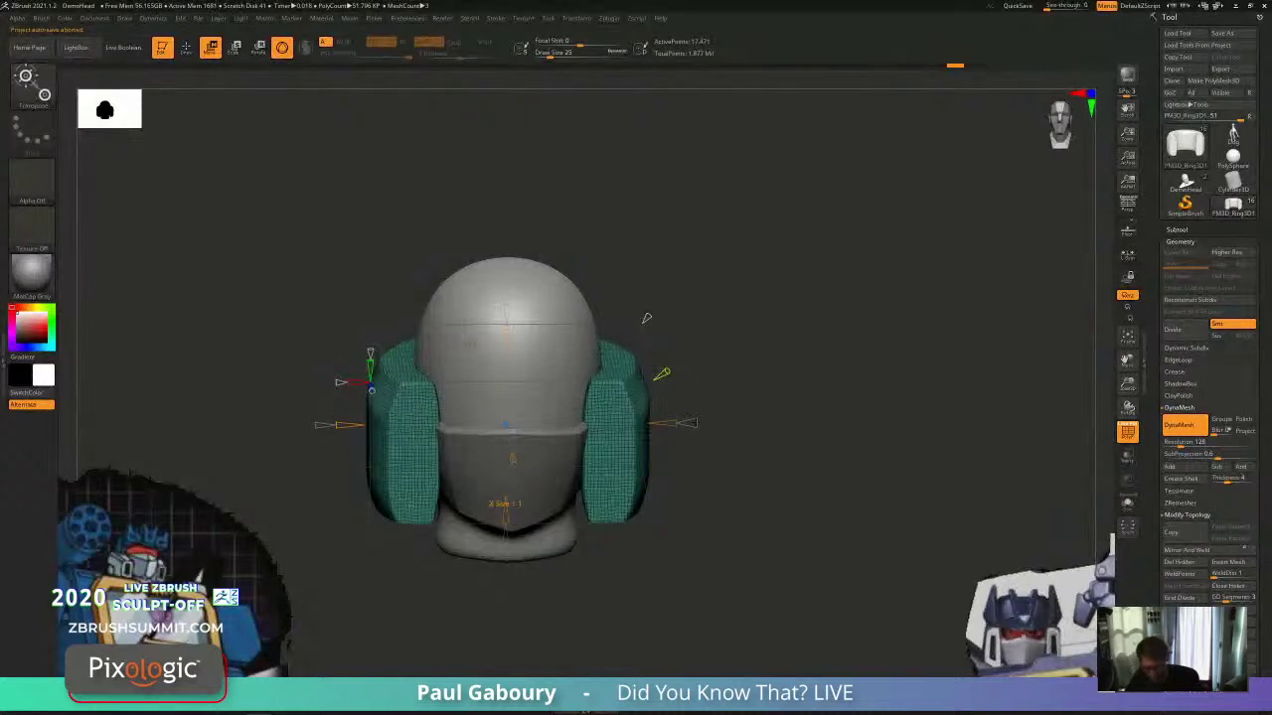
left_click_drag(507, 327, 510, 286)
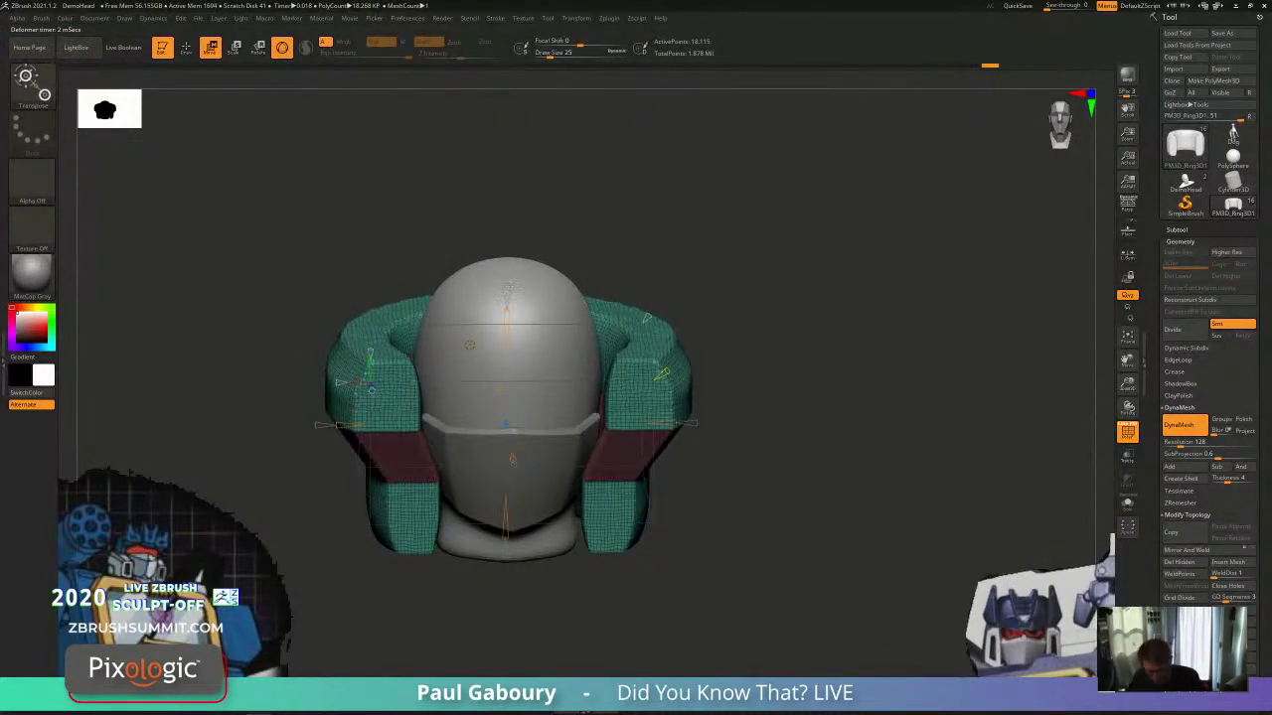
left_click_drag(693, 596, 707, 573)
key("shift+f")
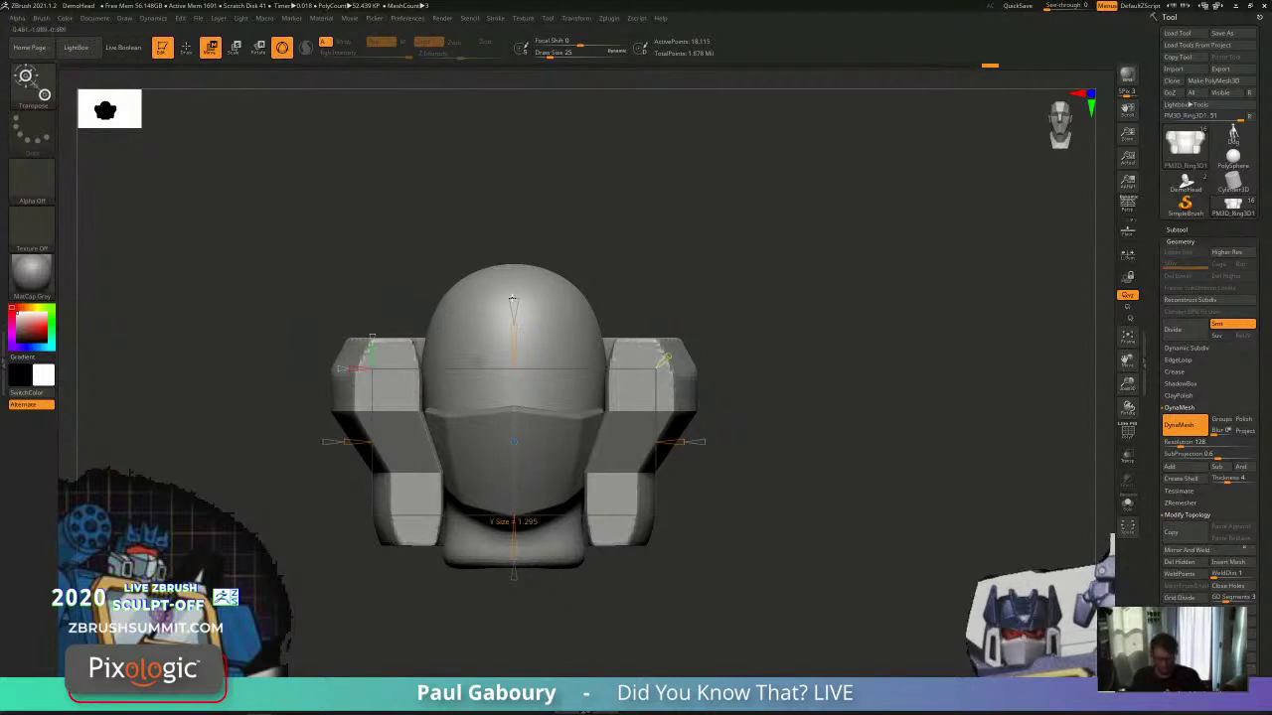
Step: Return the upper section's Y Size to 1 and undo the guard's vertical extension
left_click_drag(514, 303, 514, 321)
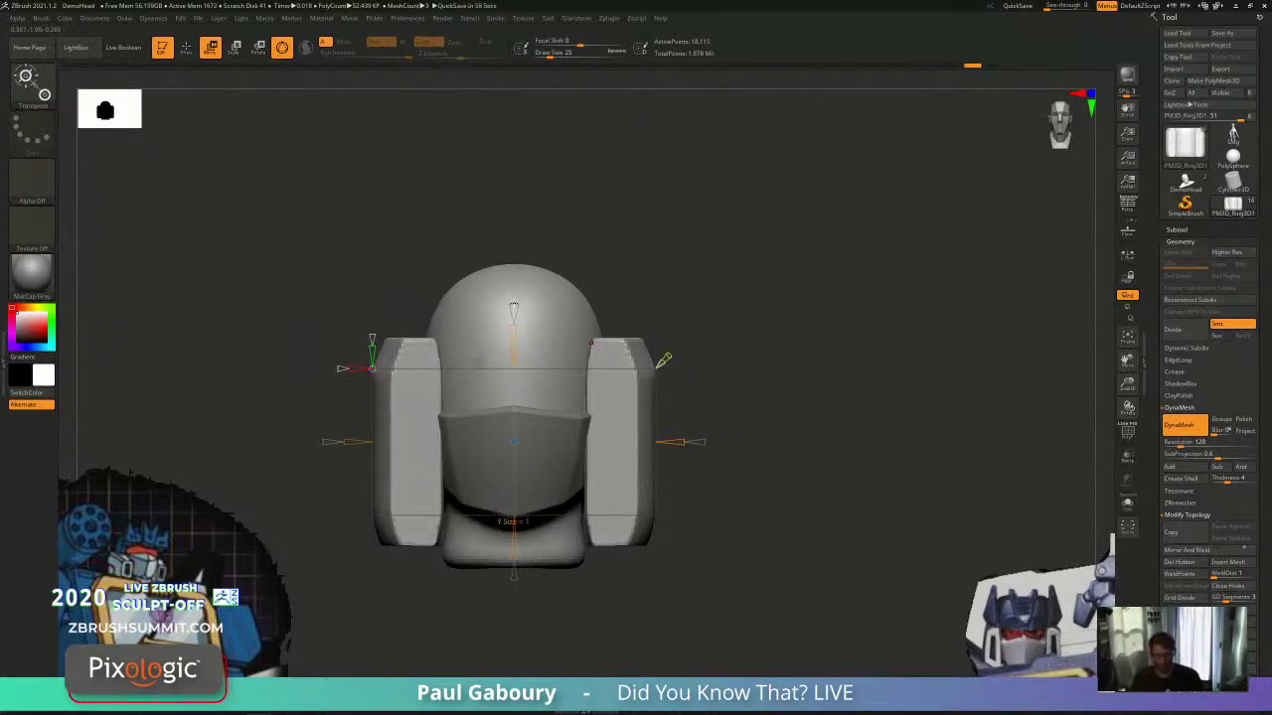
left_click_drag(513, 303, 514, 304)
key("ctrl+z")
key("ctrl+z")
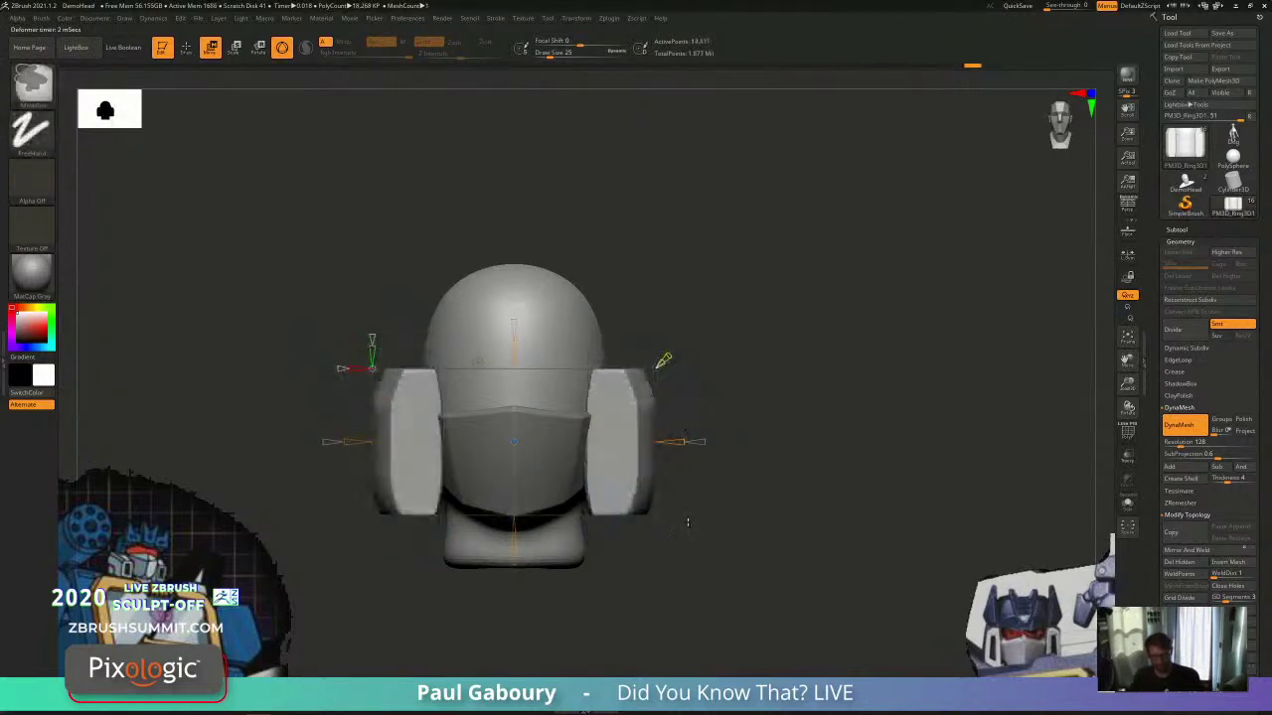
left_click_drag(688, 523, 721, 572)
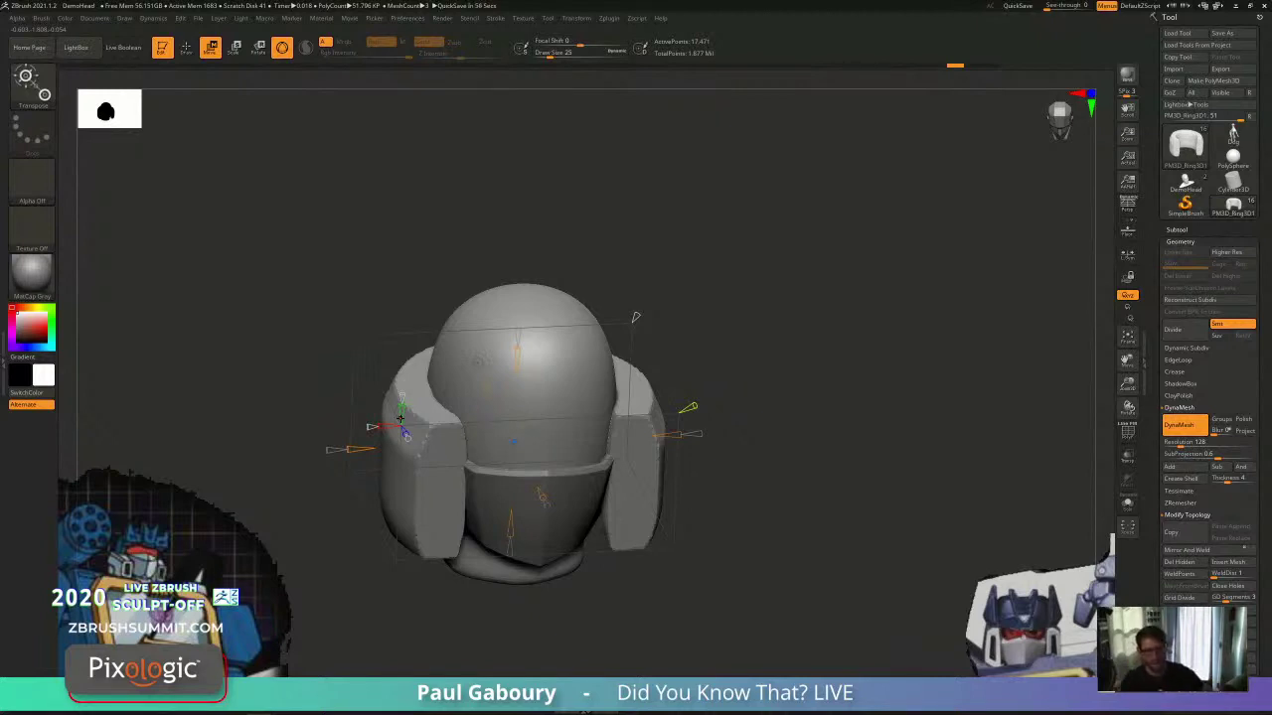
Step: Try stretching the guard upward and downward with the Extender, undoing each stretch
mouse_move(401, 406)
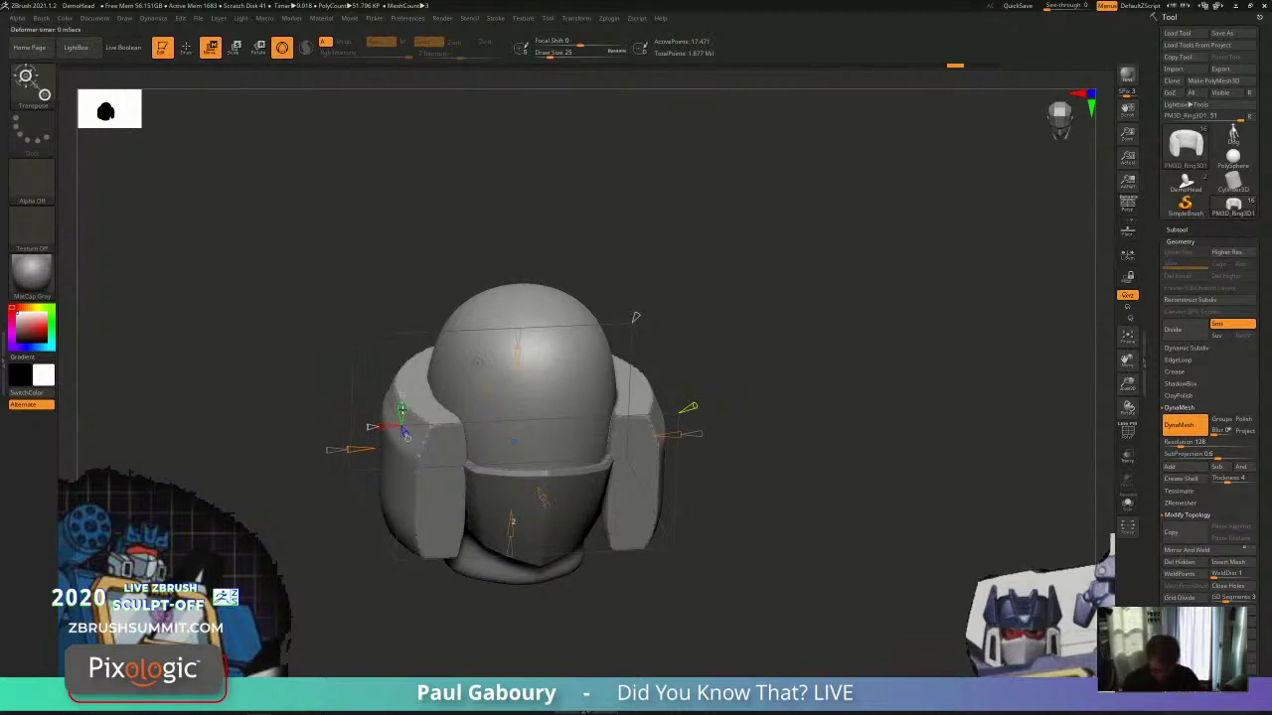
left_click(401, 408)
left_click_drag(516, 348, 522, 226)
key("ctrl+z")
left_click_drag(511, 525, 500, 578)
key("ctrl+z")
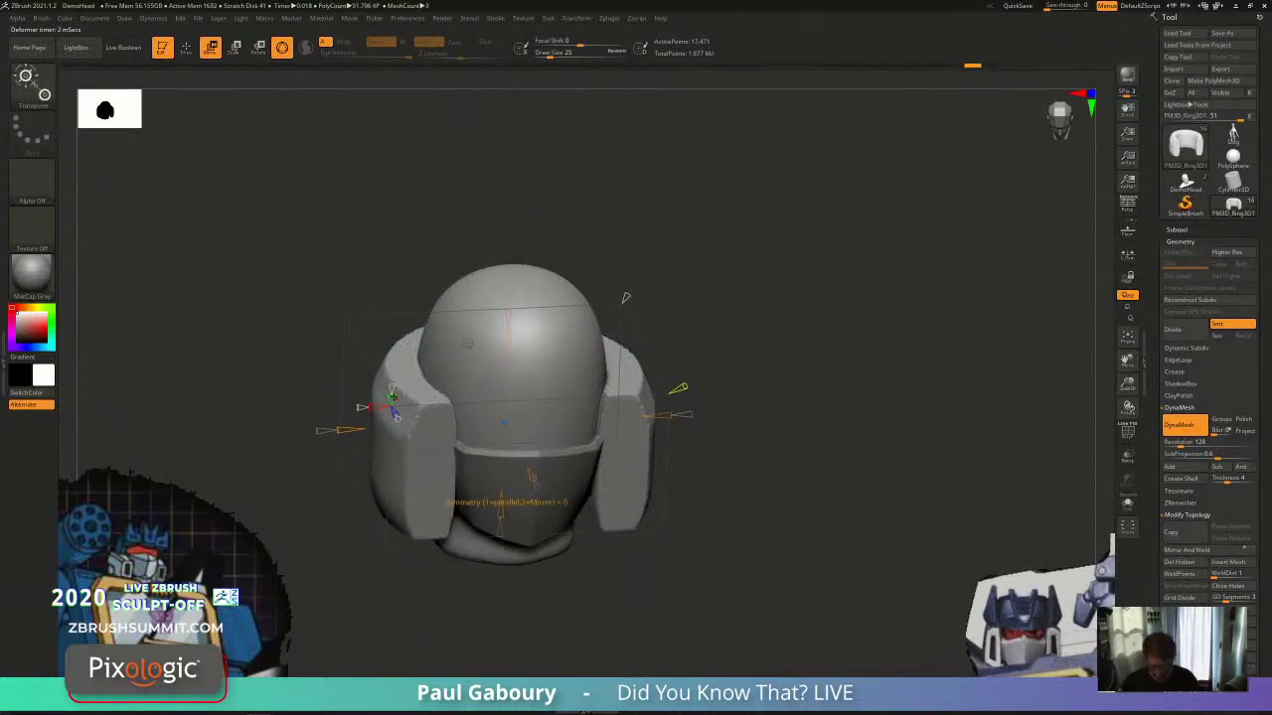
Step: Try extending the guard vertically with the polyframe on and inflate the inserted middle band to about 0.046
mouse_move(513, 329)
left_mouse_down()
mouse_move(511, 316)
mouse_move(515, 330)
left_mouse_up()
key("shift+f")
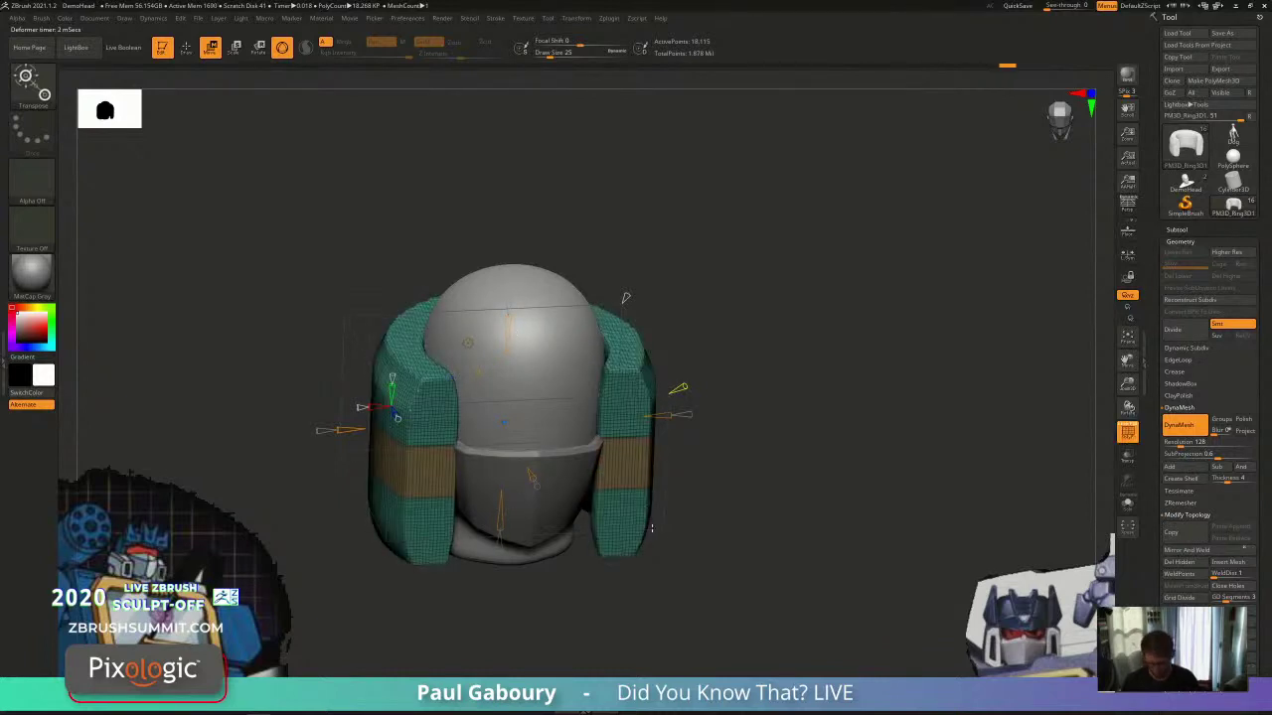
left_click_drag(652, 528, 592, 383)
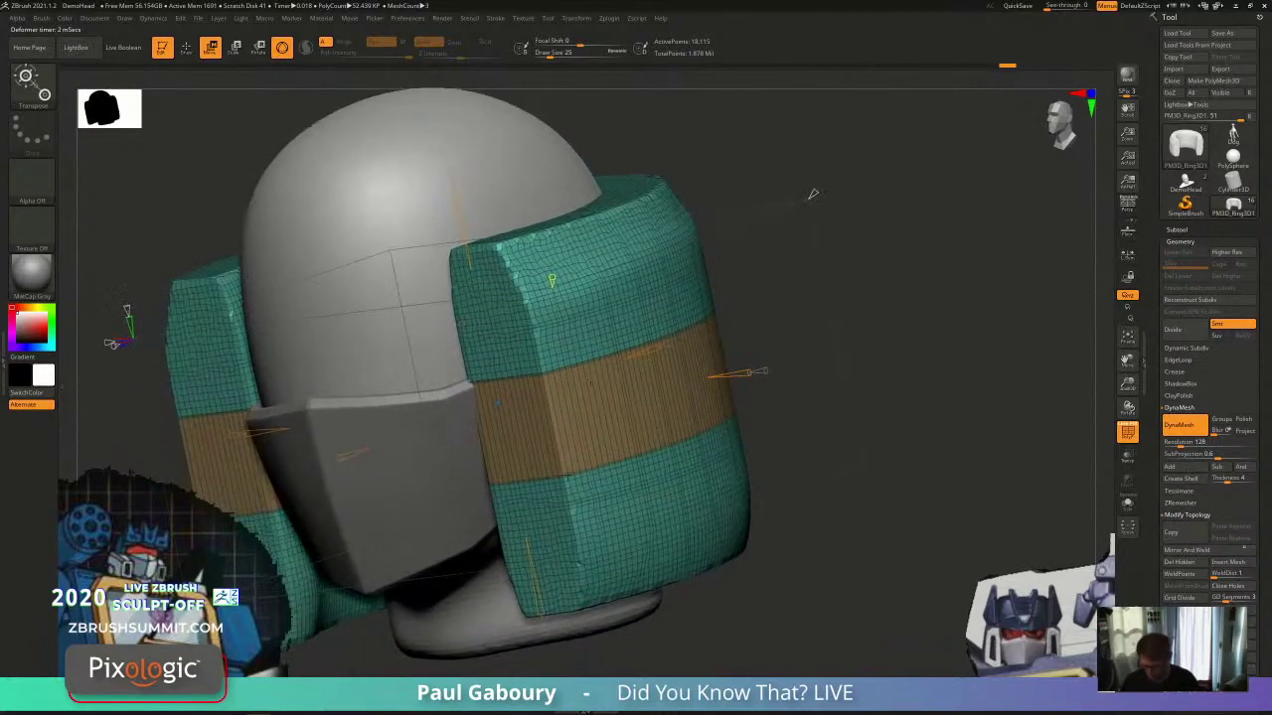
left_click_drag(813, 193, 704, 163)
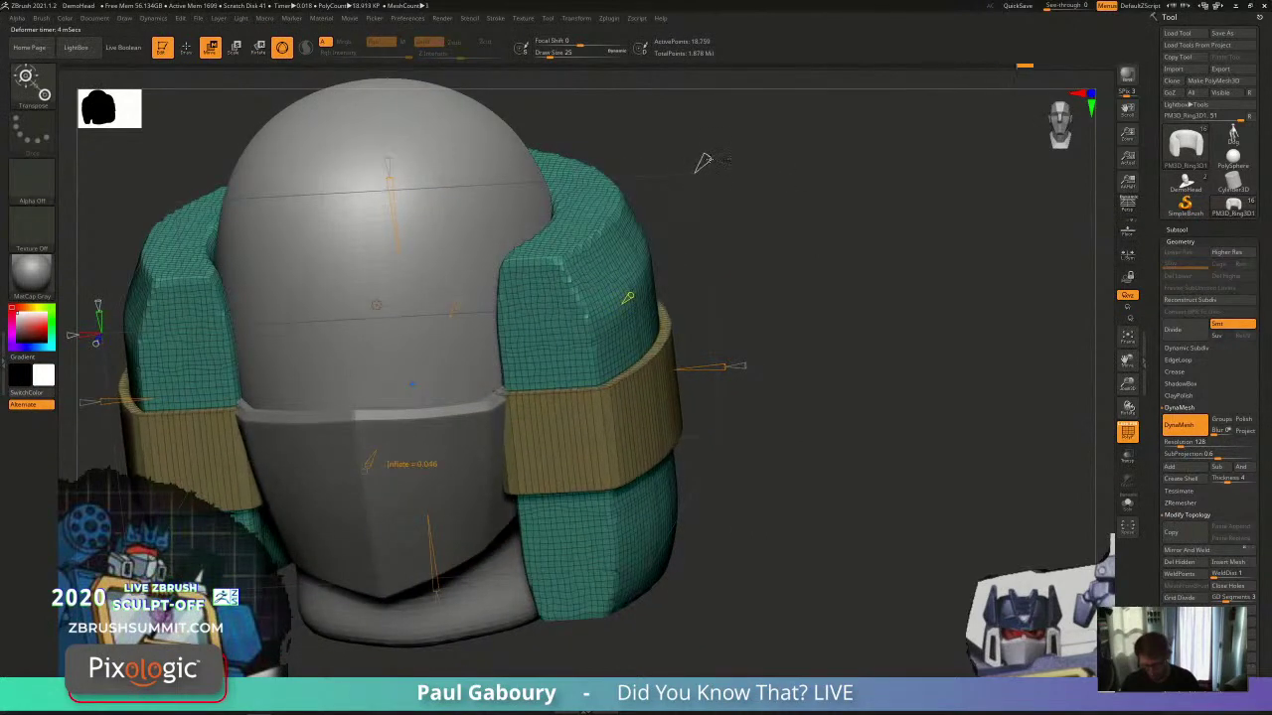
right_click_drag(774, 289, 748, 400, "ctrl")
key("shift+f")
key("shift+f")
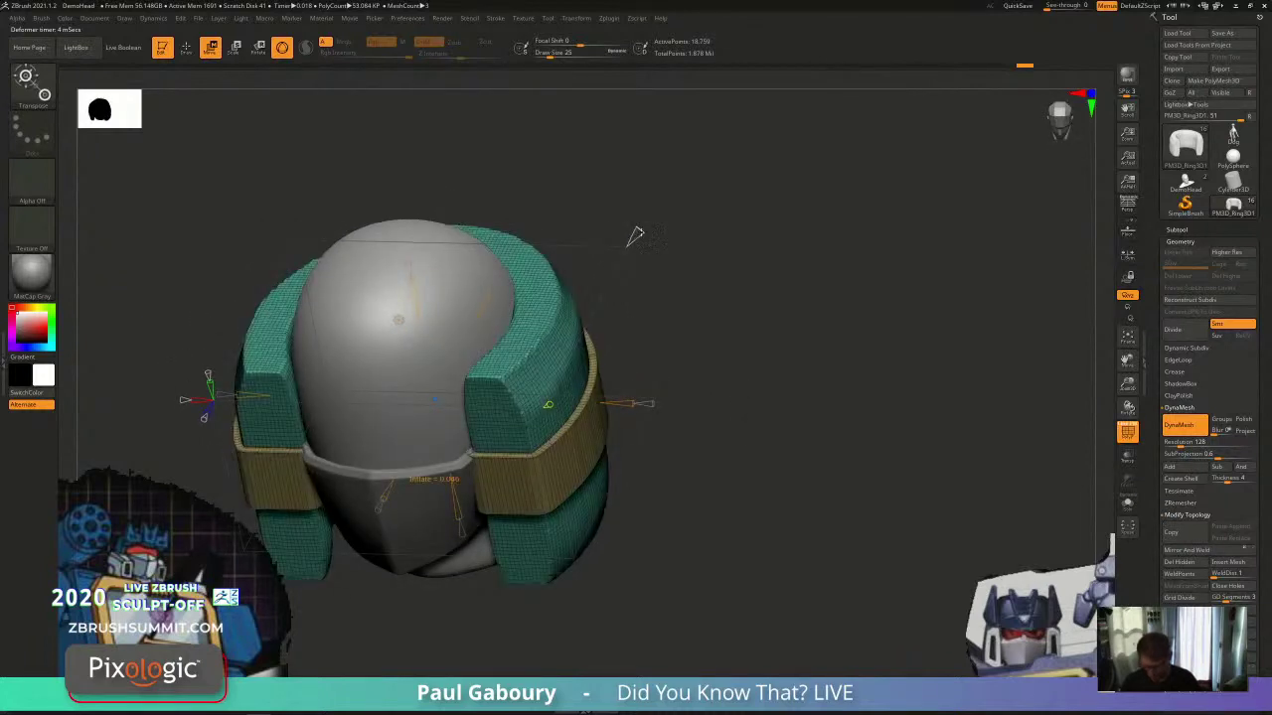
Step: Try varying and removing the middle band's inflation, and set the Extender's creasing option to 1
left_click_drag(618, 266, 615, 269)
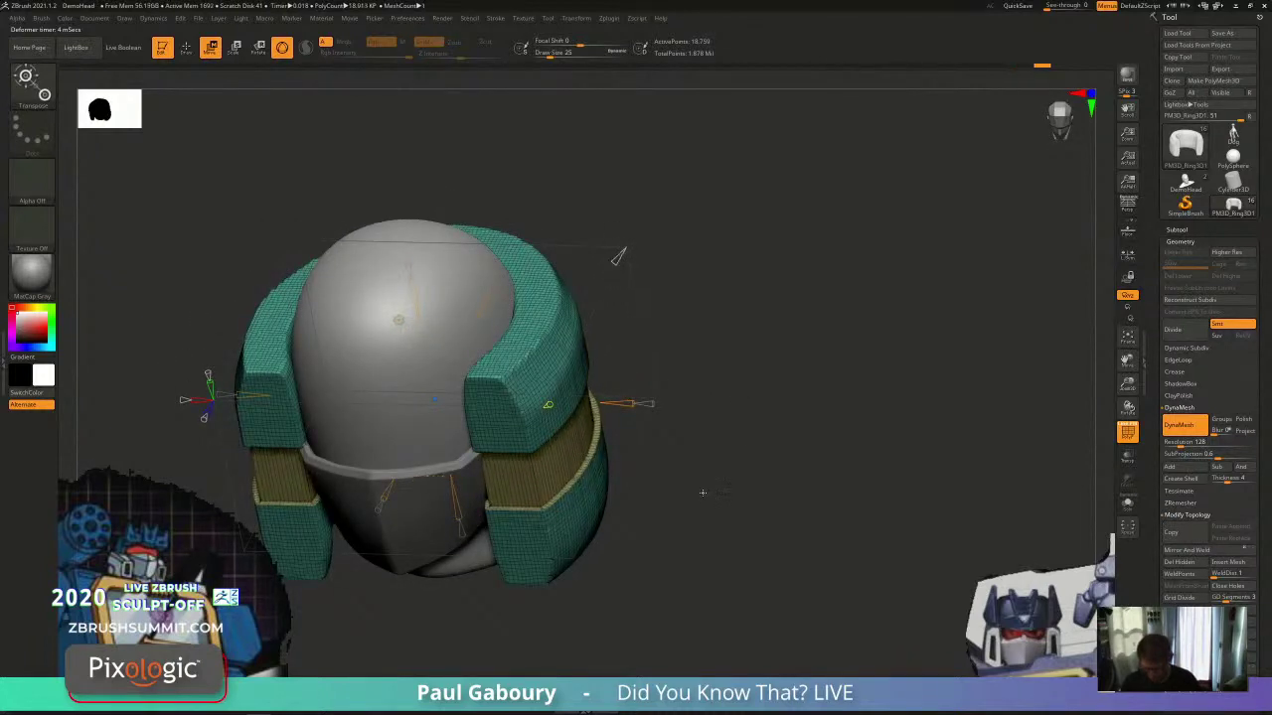
key("shift+f")
mouse_move(703, 491)
right_mouse_down("alt")
mouse_move(704, 450)
mouse_move(688, 479)
mouse_move(752, 410)
mouse_move(738, 380)
mouse_move(681, 387)
mouse_move(684, 448)
mouse_move(676, 443)
mouse_move(716, 459)
mouse_move(697, 313)
mouse_move(733, 316)
right_mouse_up("alt")
key("shift+f")
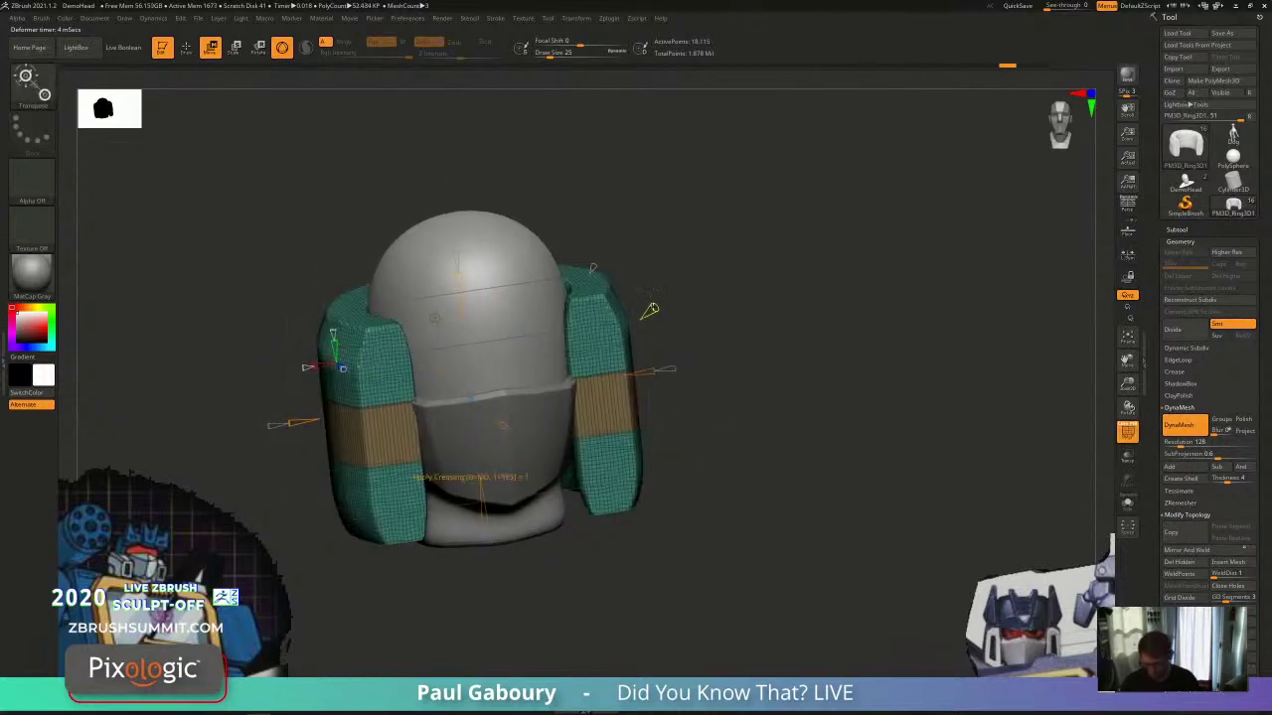
left_click(650, 311)
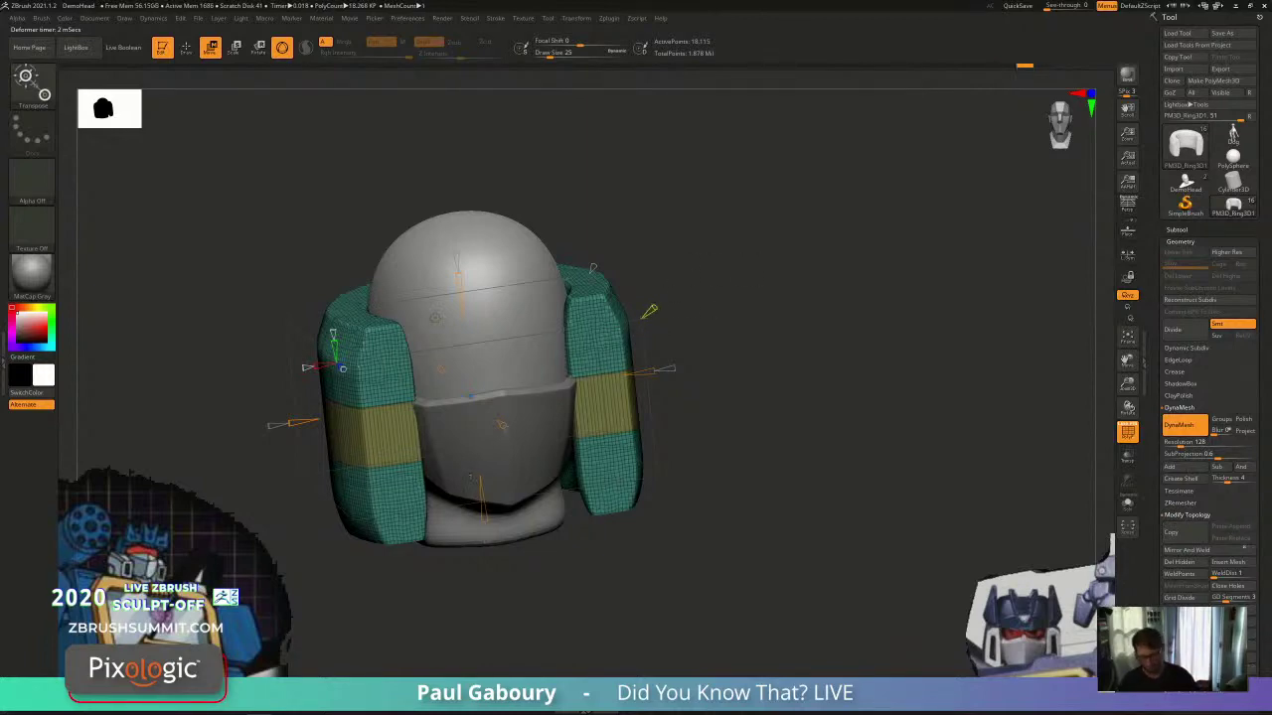
mouse_move(729, 268)
right_mouse_down("ctrl")
mouse_move(785, 400)
mouse_move(648, 481)
right_mouse_up("ctrl")
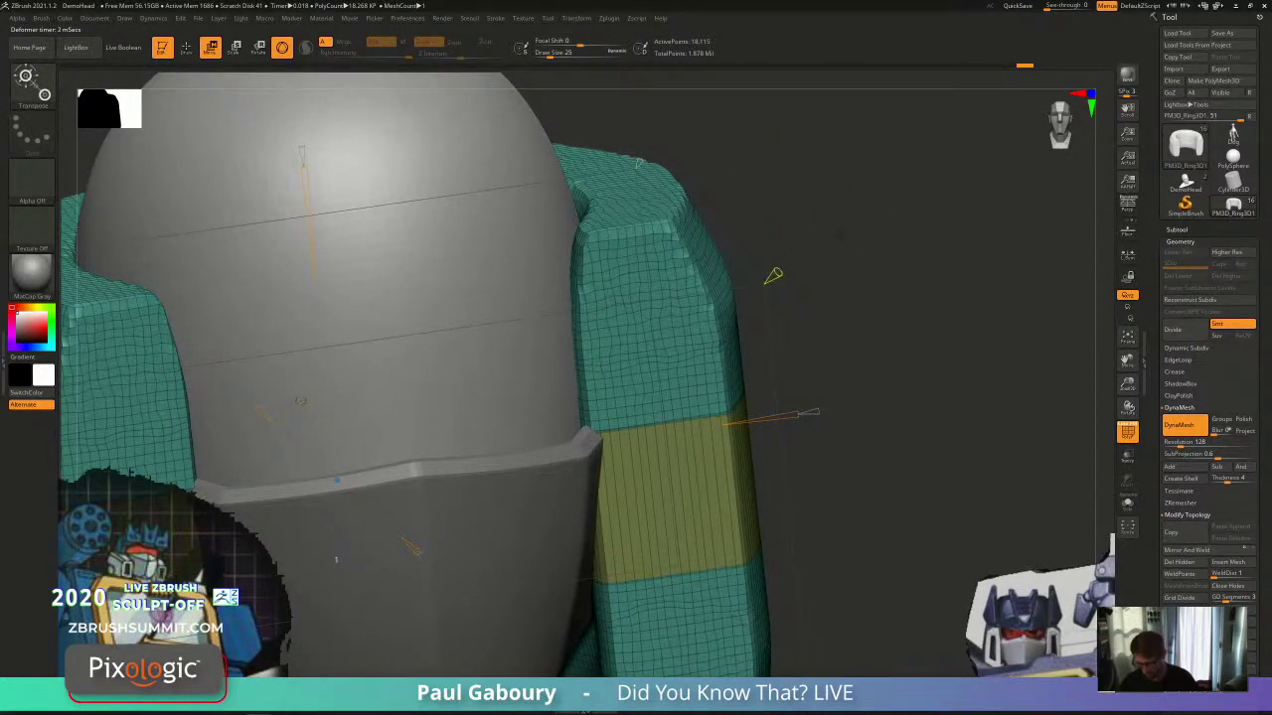
right_click_drag(769, 281, 725, 199, "ctrl")
right_click_drag(551, 430, 663, 385)
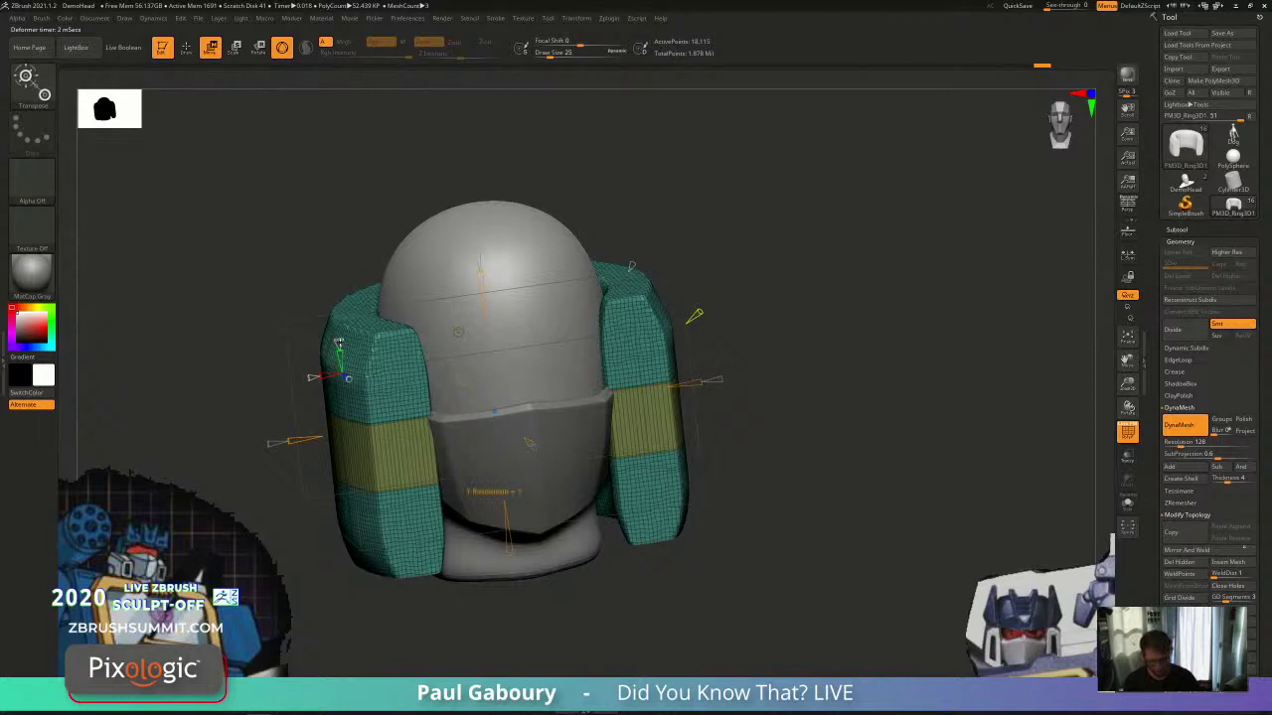
Step: Try raising the Extender resolution of the middle band and inflating it outward, undoing each inflation
left_click_drag(338, 343, 337, 342)
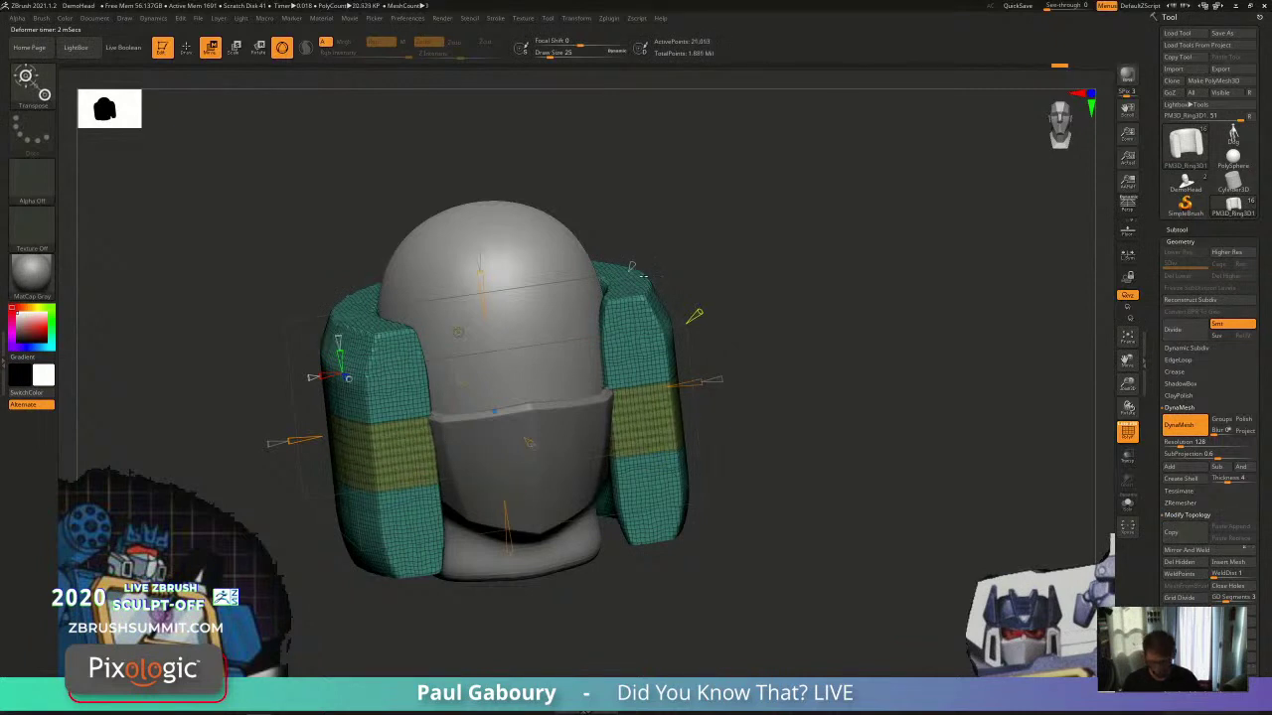
mouse_move(644, 276)
right_mouse_down()
mouse_move(608, 280)
mouse_move(626, 275)
right_mouse_up()
left_click_drag(654, 259, 659, 250)
key("shift+f")
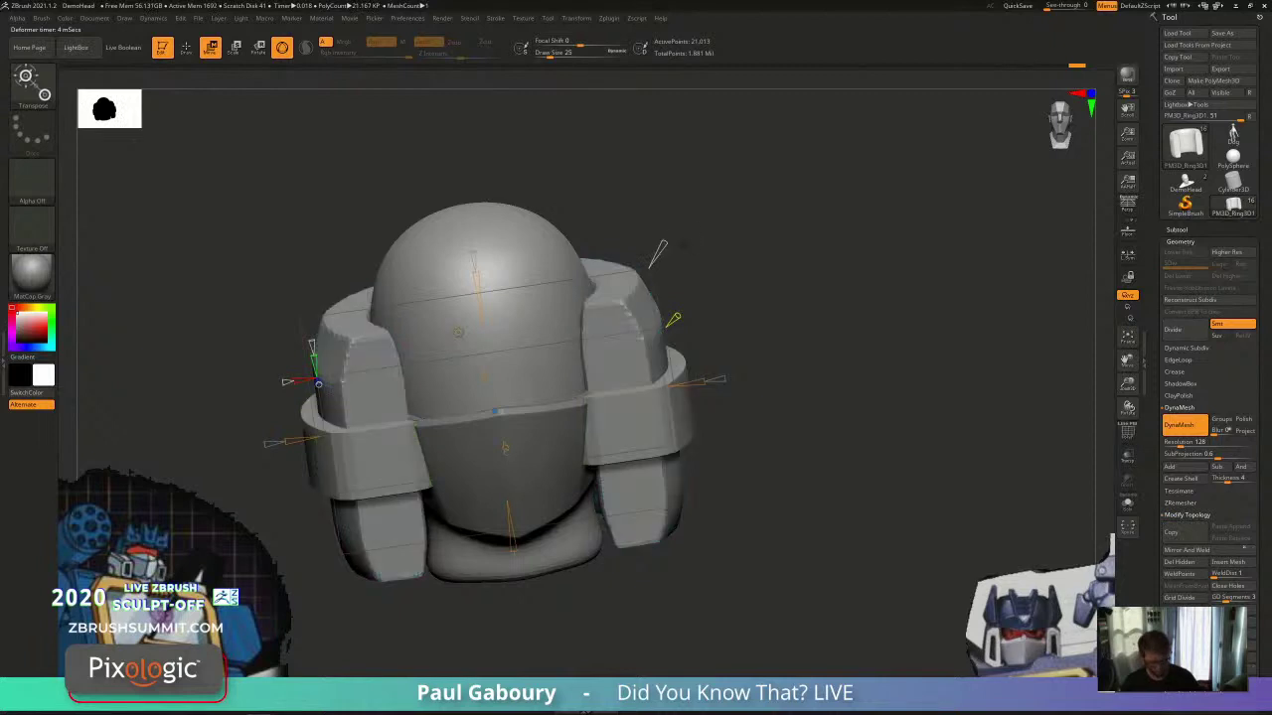
mouse_move(682, 244)
right_mouse_down()
mouse_move(692, 266)
mouse_move(684, 250)
right_mouse_up()
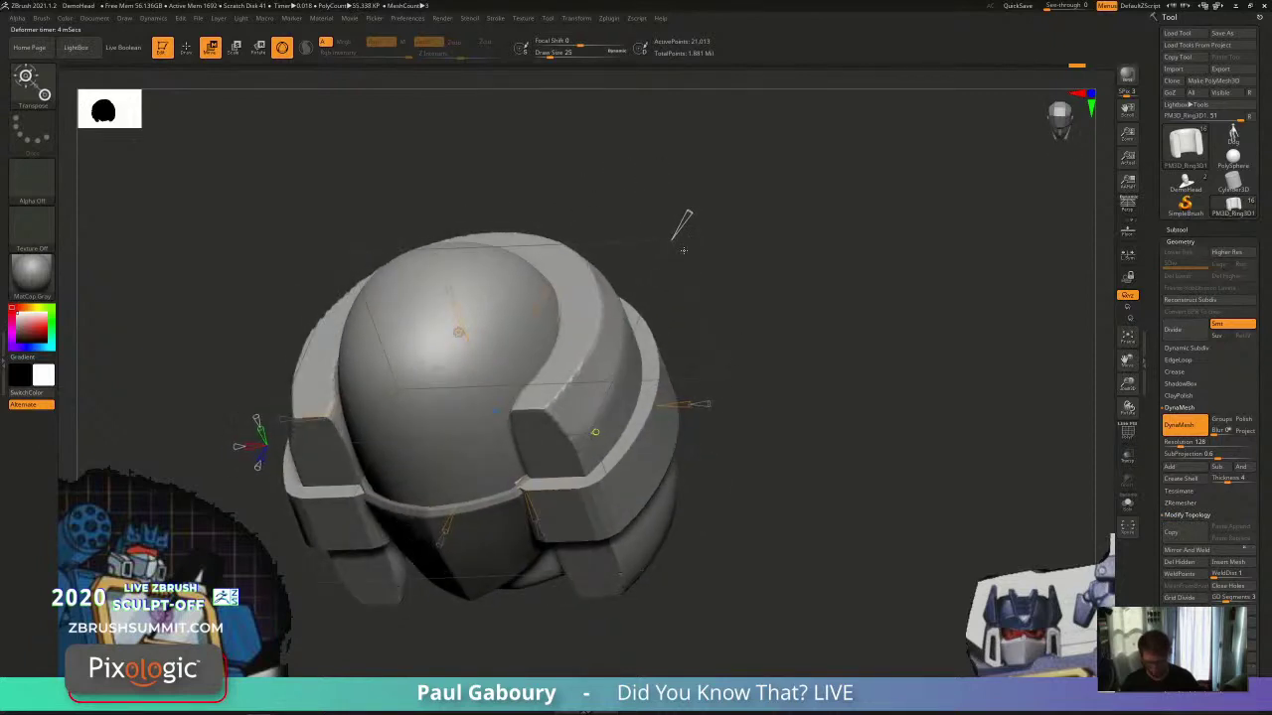
key("ctrl+z")
key("shift+f")
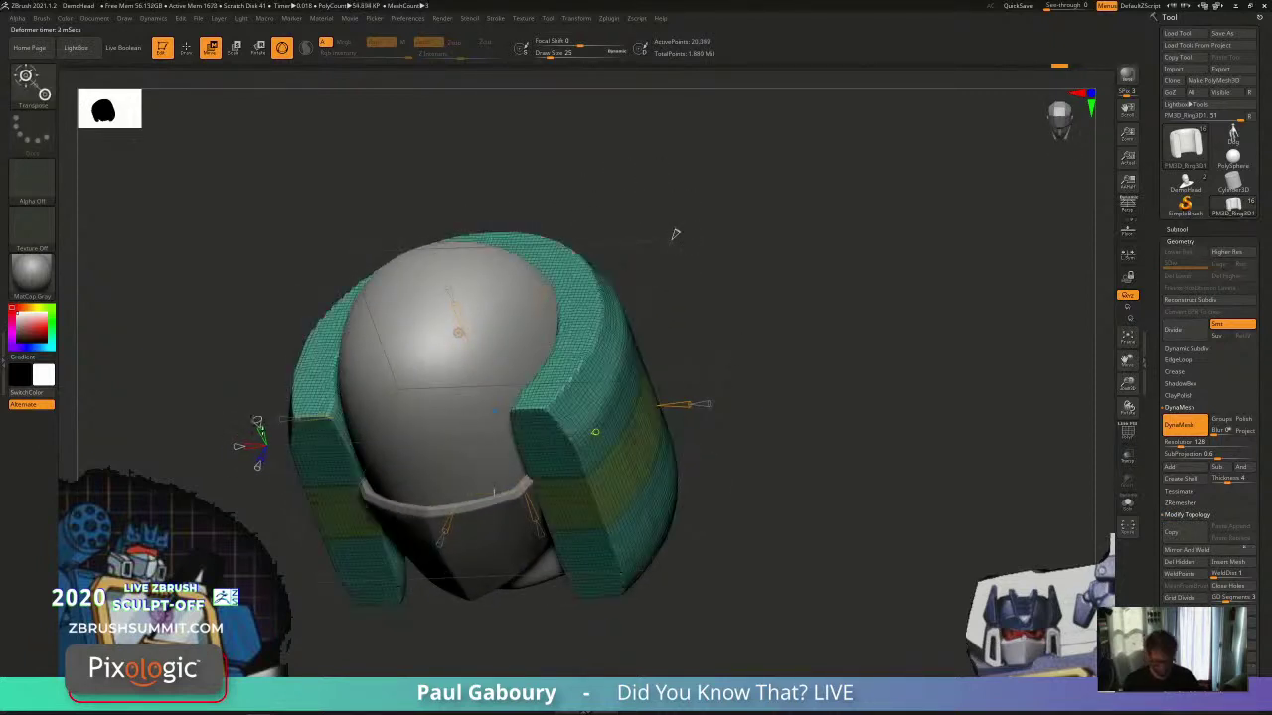
left_click_drag(676, 237, 687, 214)
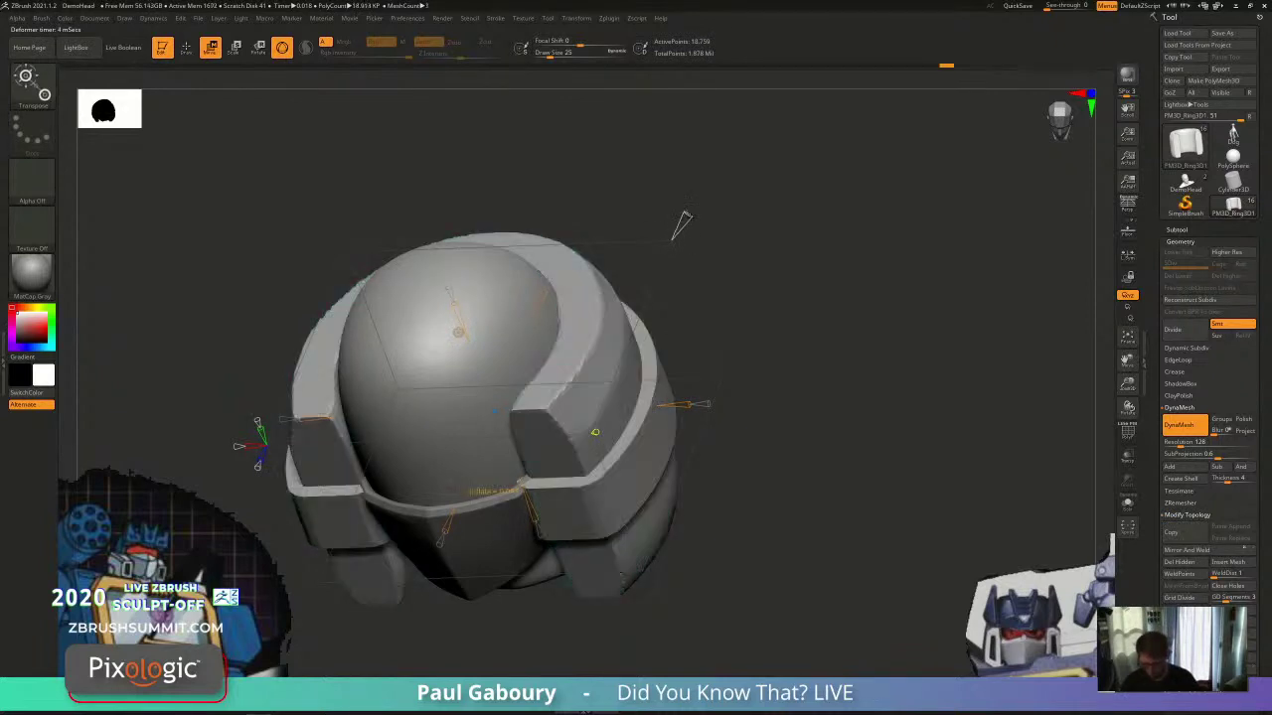
key("ctrl+z")
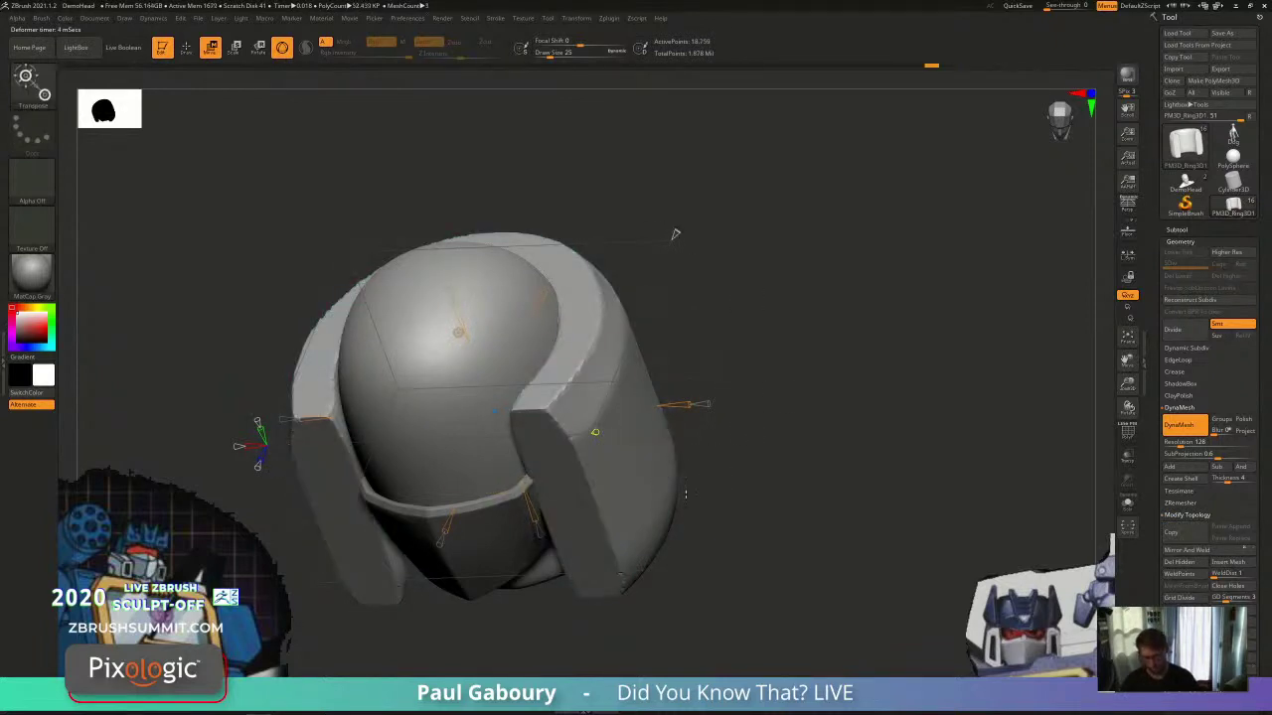
Step: Undo the guard's vertical extension and leave the Extender for Draw mode in front view
right_click_drag(458, 331, 492, 302, "shift")
key("ctrl+z")
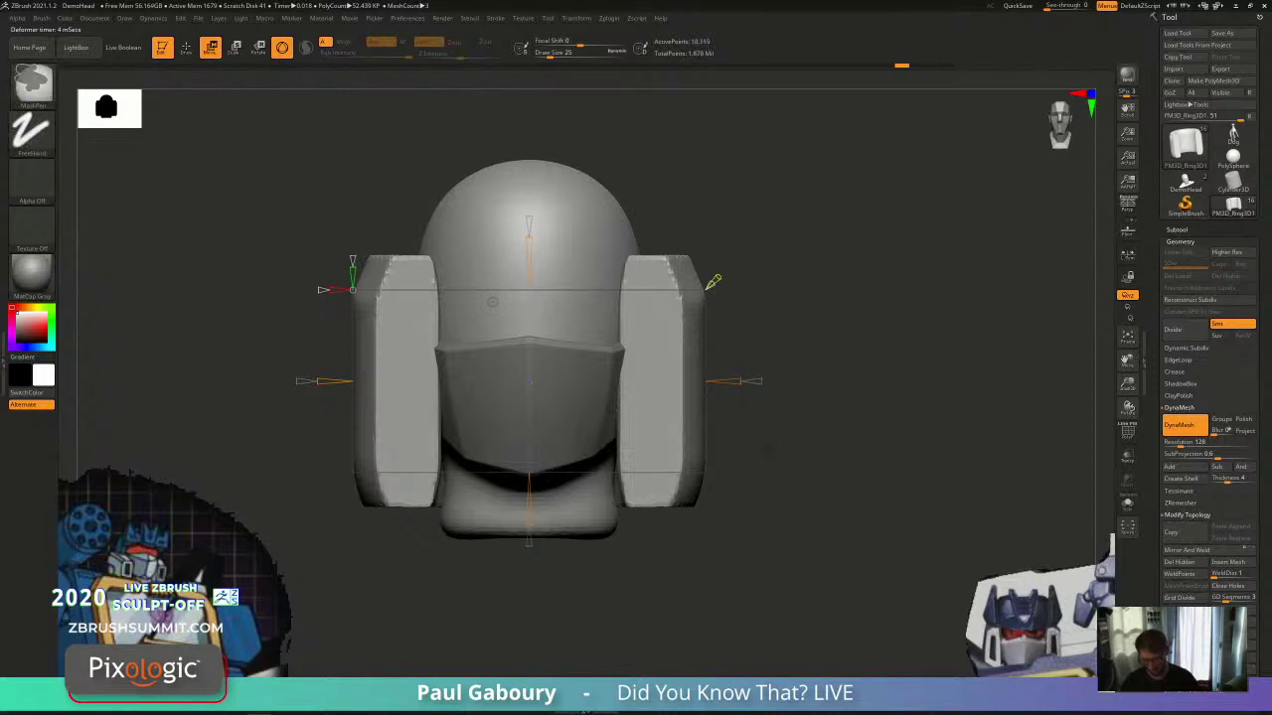
key("ctrl+z")
key("w")
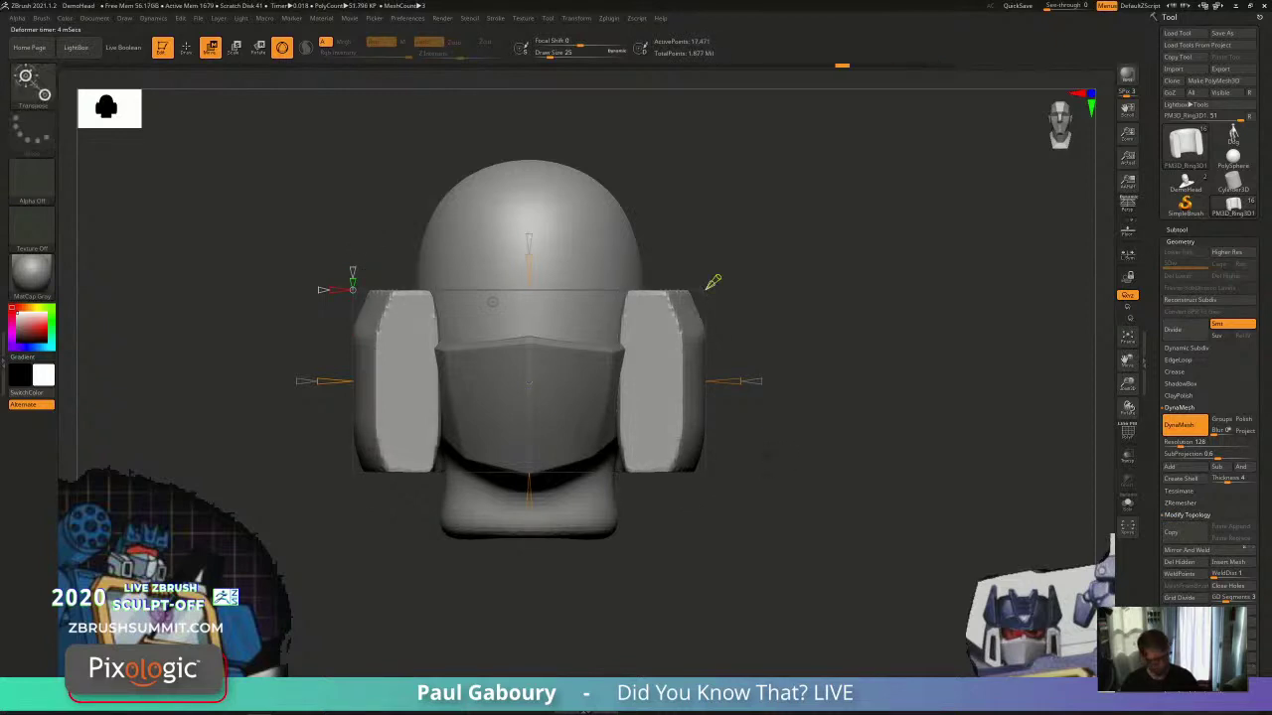
key("q")
mouse_move(761, 454)
right_mouse_down("ctrl")
mouse_move(729, 483)
mouse_move(739, 443)
right_mouse_up("ctrl")
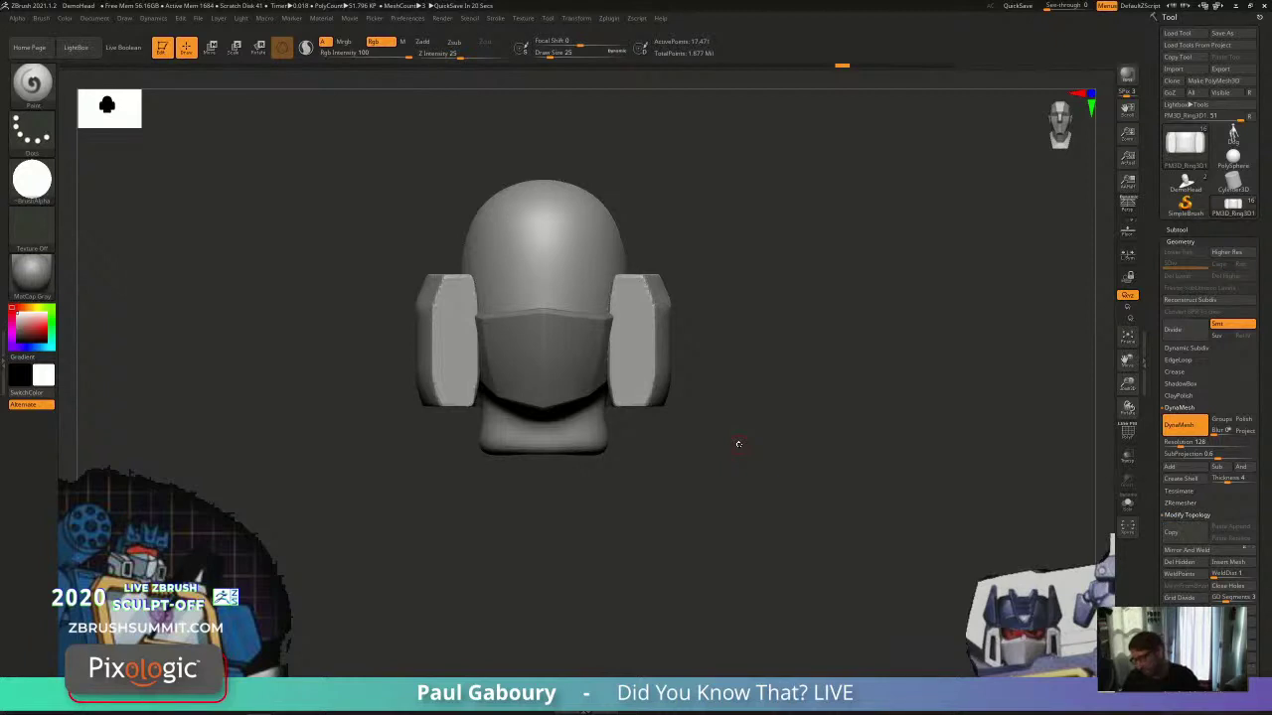
Step: Rename the side and back guard's subtool to "ear ref"
key("shift+s")
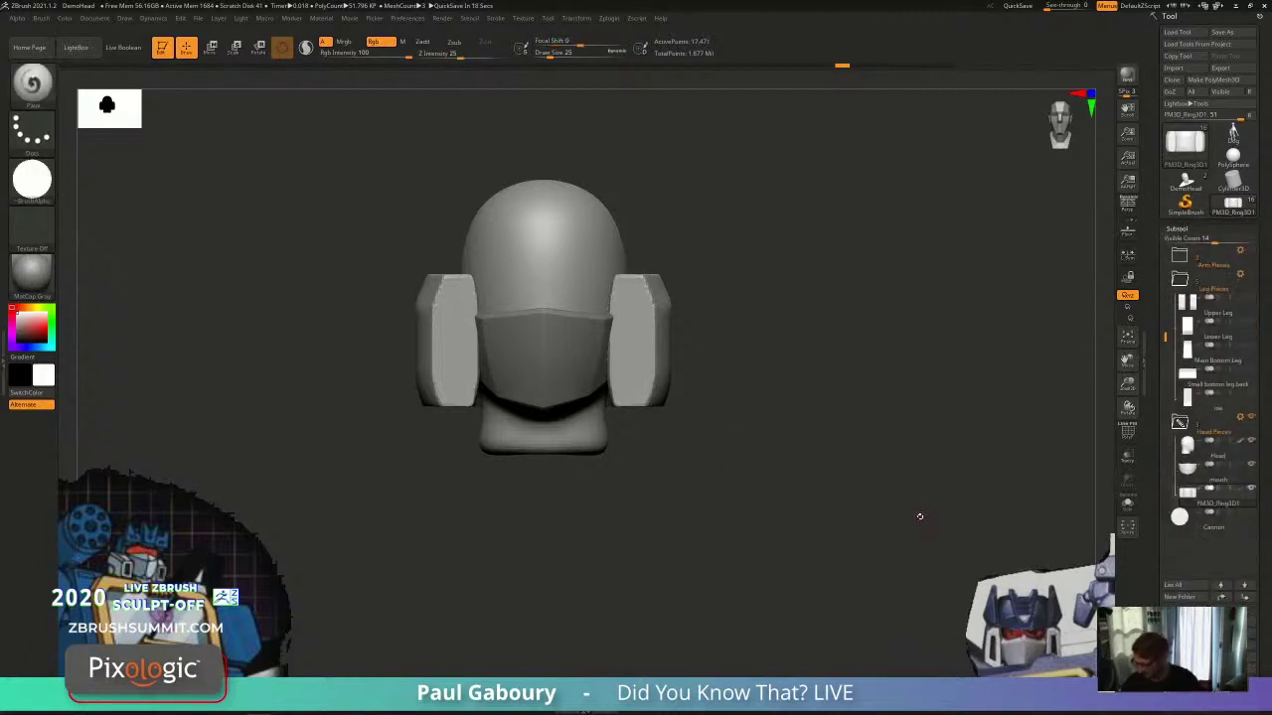
left_click_drag(1263, 511, 1262, 373)
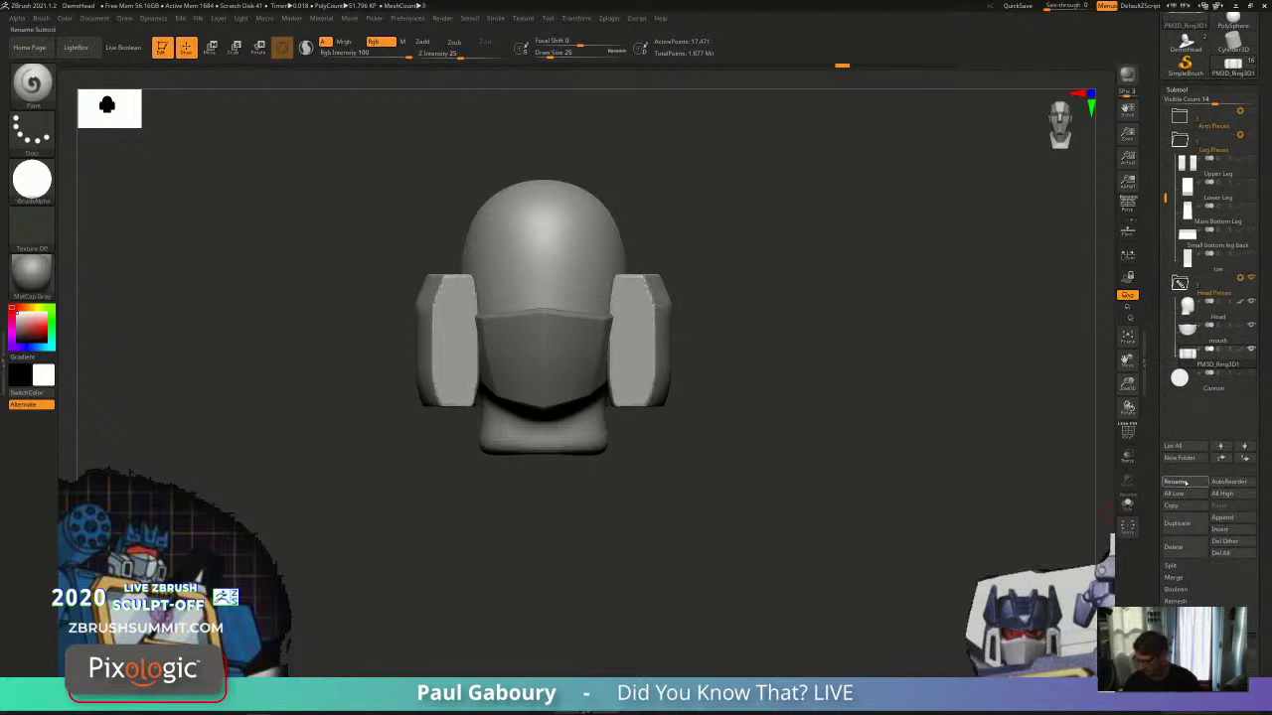
left_click(1185, 483)
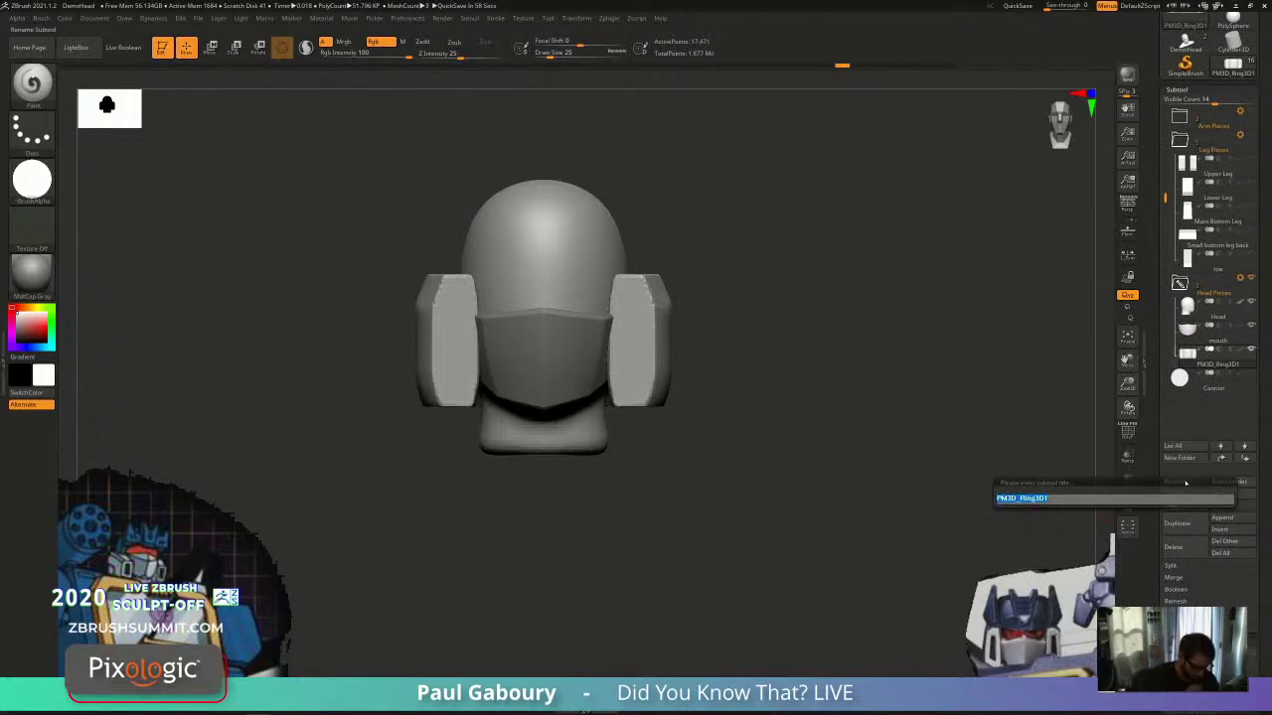
type("ear rd")
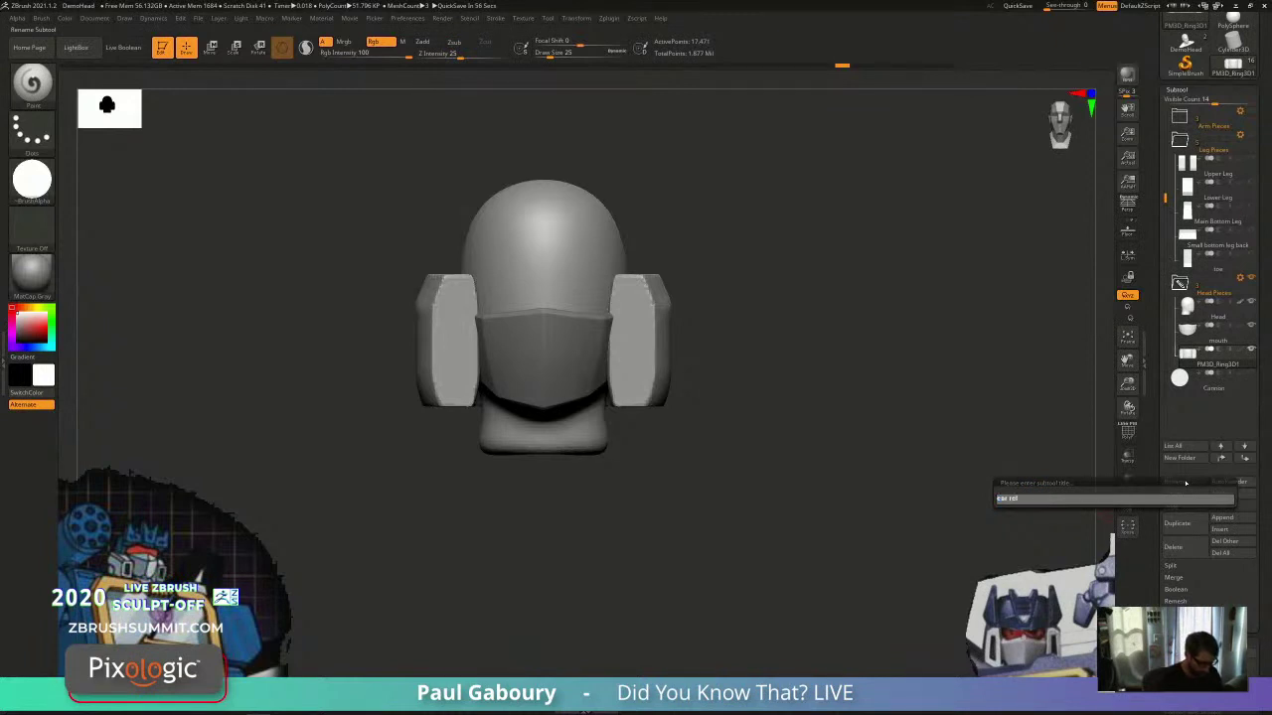
key("Return")
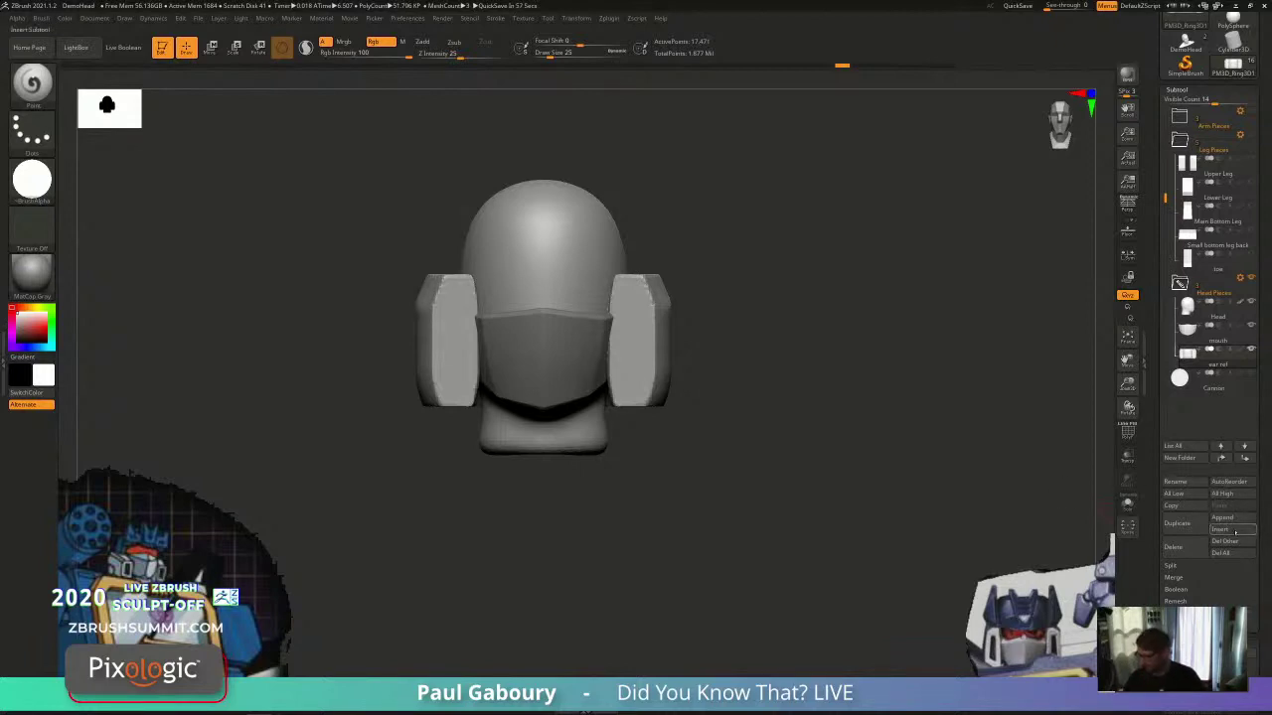
Step: Duplicate the ear ref subtool and replace the copy with a flat plane primitive
left_click(1178, 524)
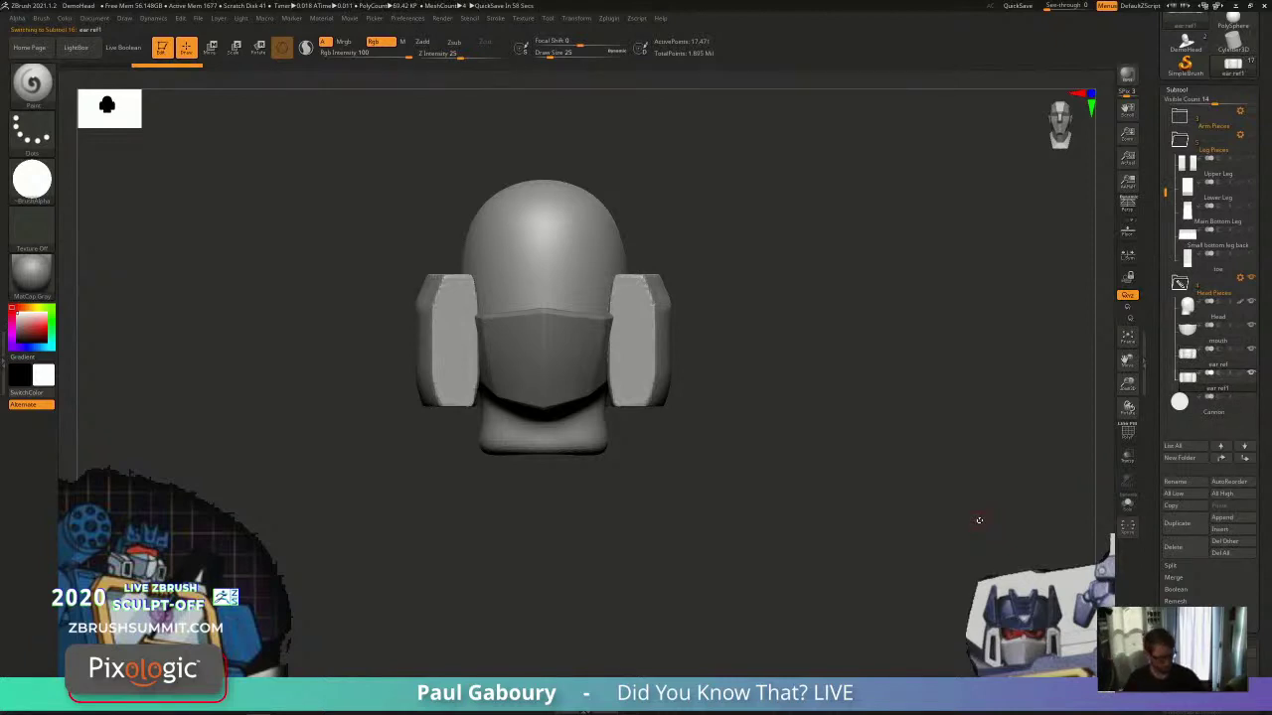
key("w")
left_click_drag(978, 520, 934, 557)
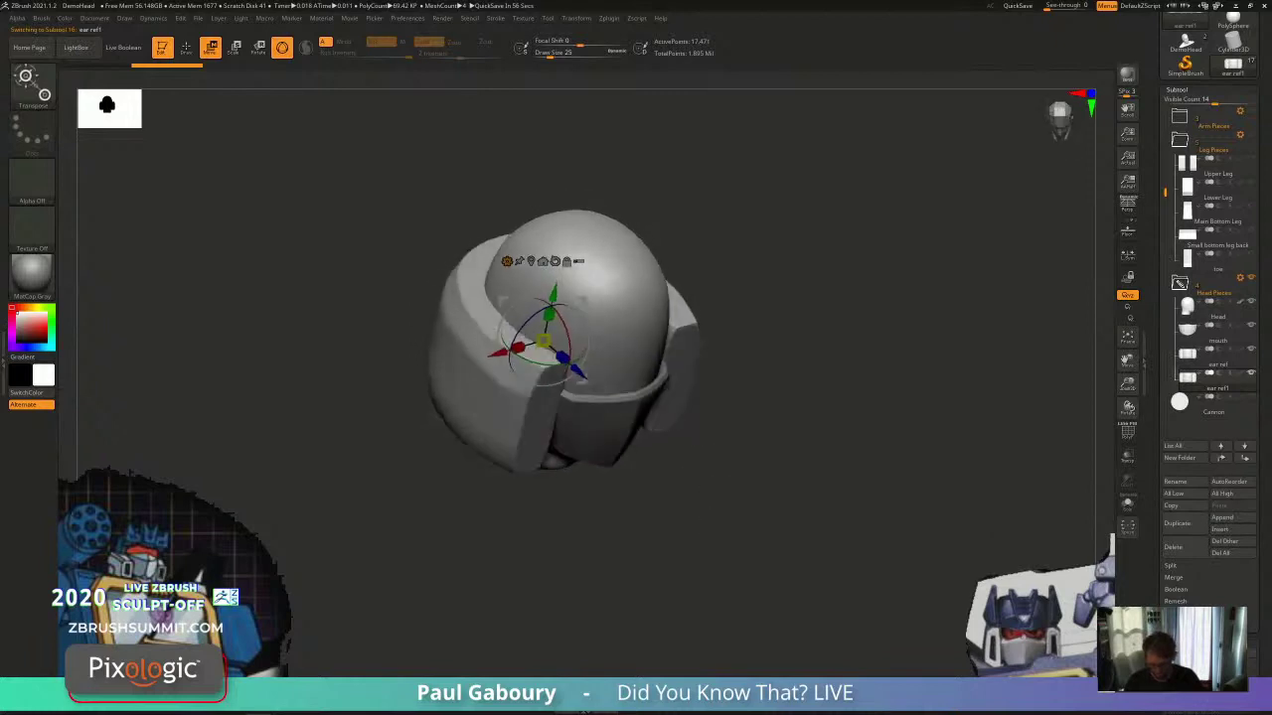
left_click_drag(785, 542, 698, 497, "shift")
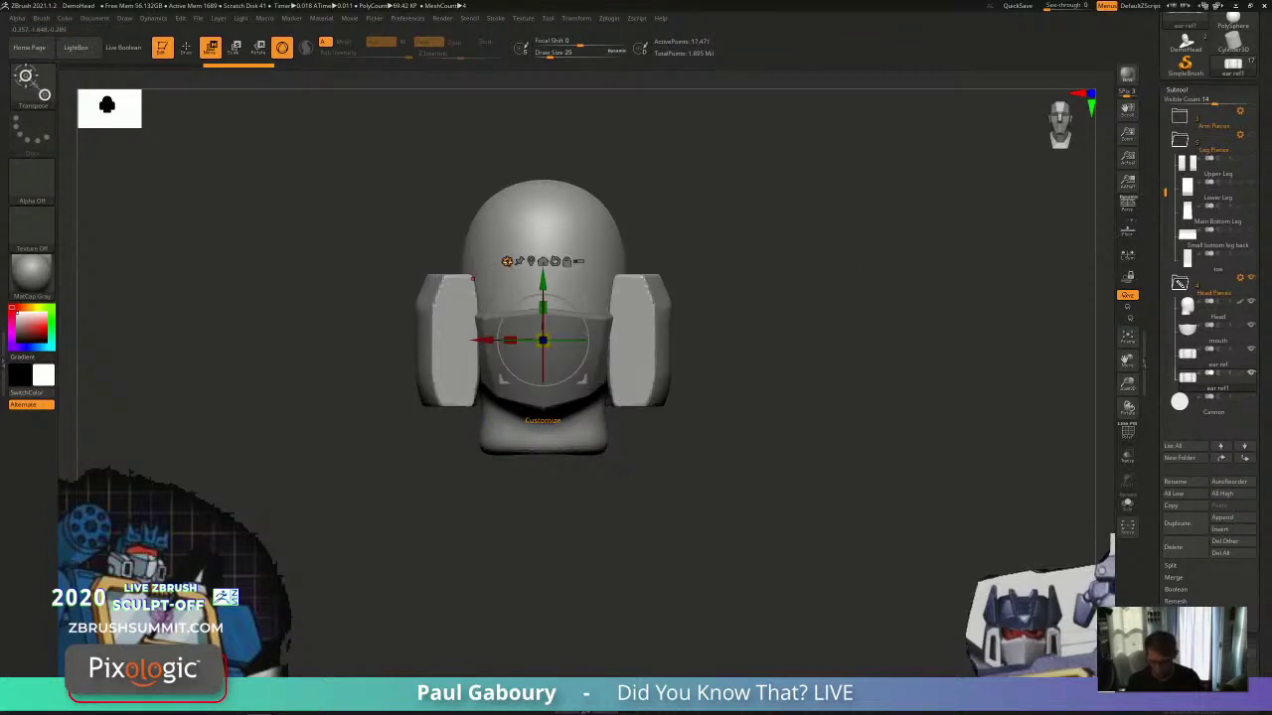
left_click(507, 262)
left_click(678, 281)
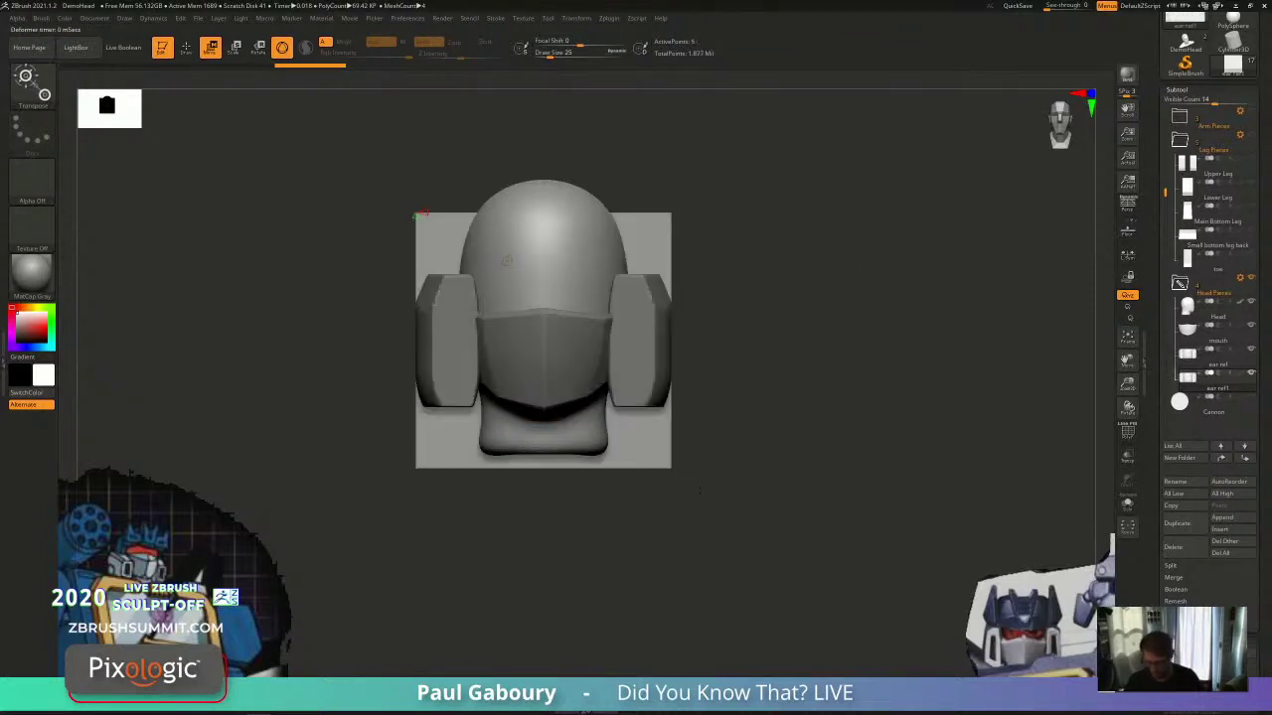
Step: Reduce the plane to a single four-point polygon and turn on the polyframe and transparency
key("shift+f")
left_click_drag(703, 495, 734, 509)
left_click_drag(582, 355, 640, 376)
left_click_drag(713, 434, 680, 469, "shift")
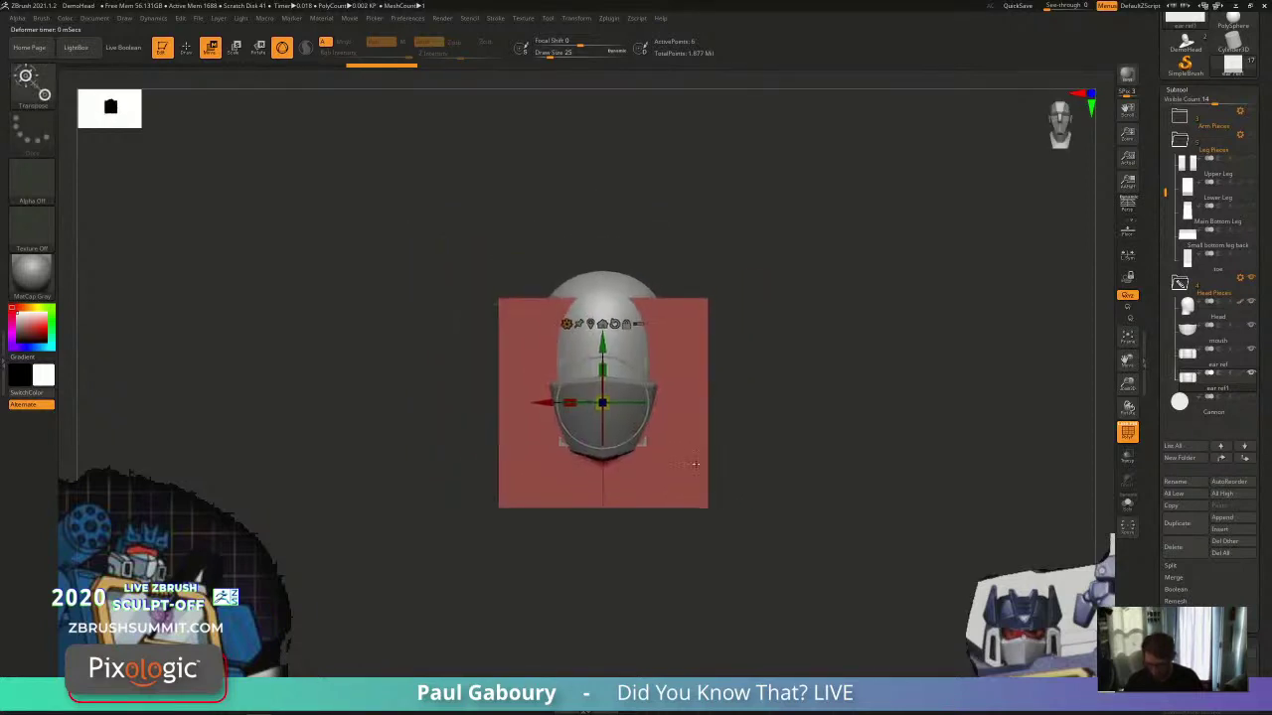
left_click(566, 322)
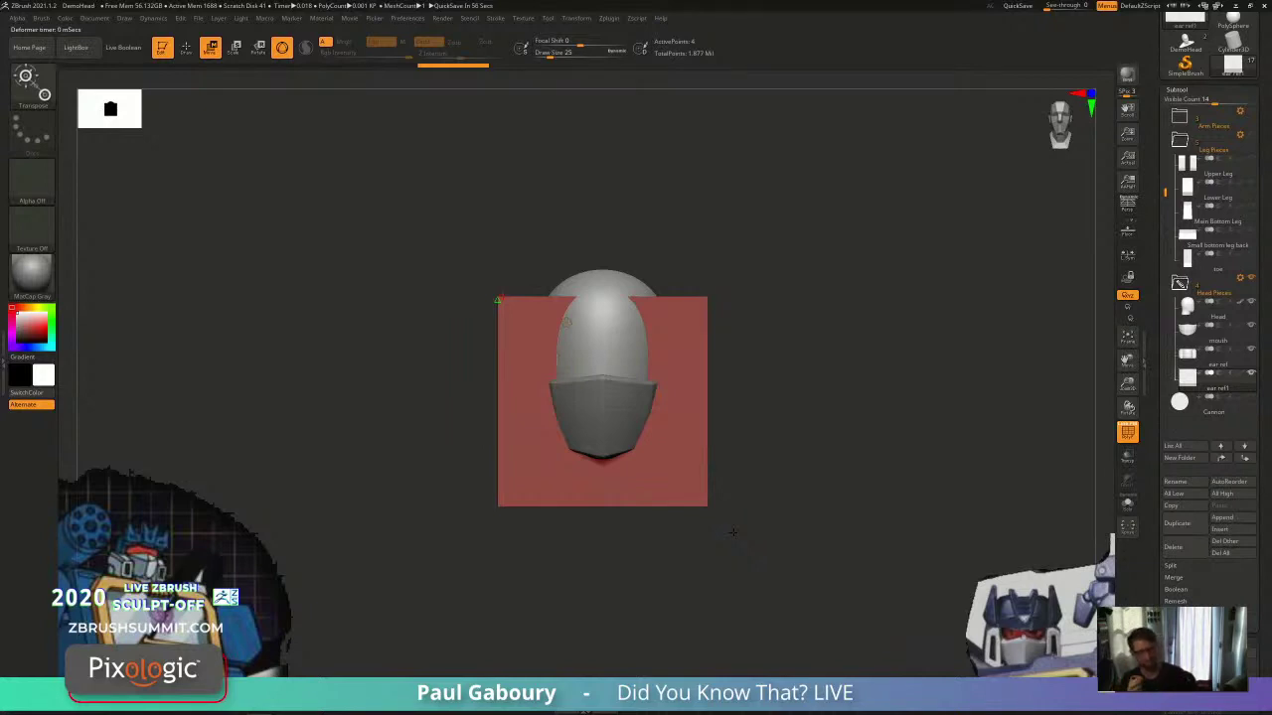
left_click(1127, 455)
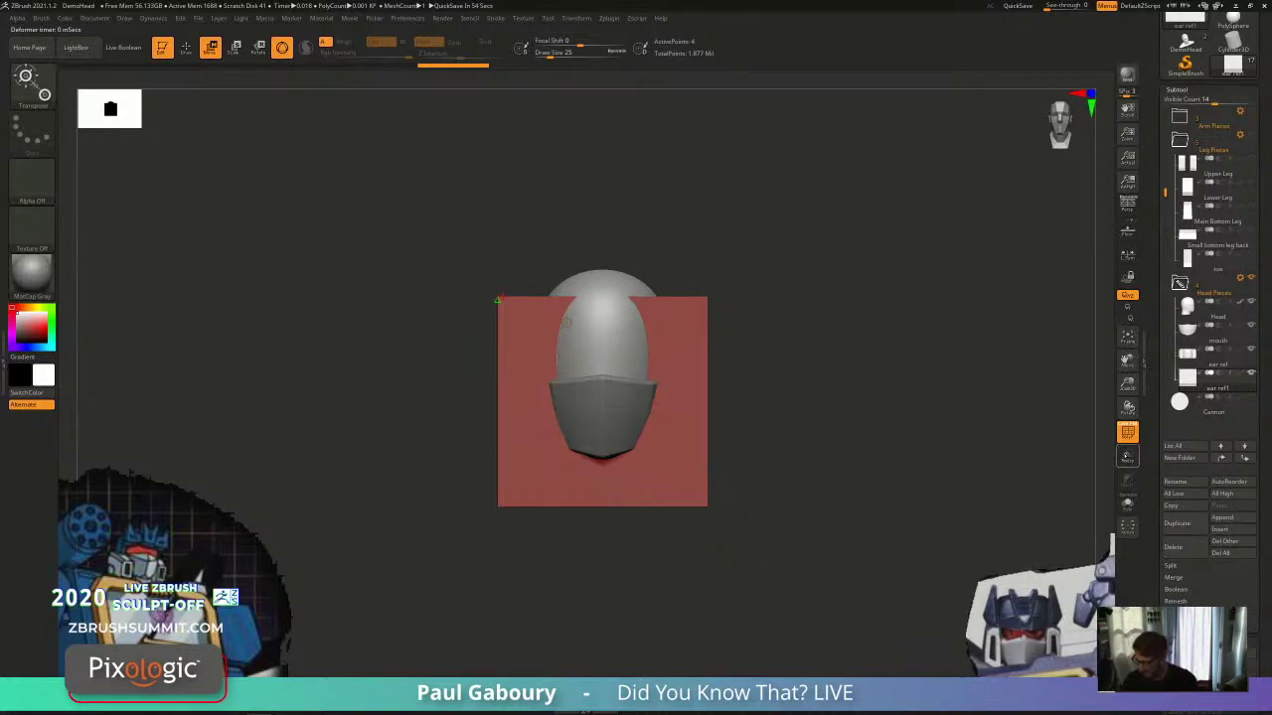
right_click_drag(744, 491, 697, 469, "alt")
right_click_drag(697, 469, 733, 464, "ctrl")
right_click_drag(733, 464, 778, 472, "alt")
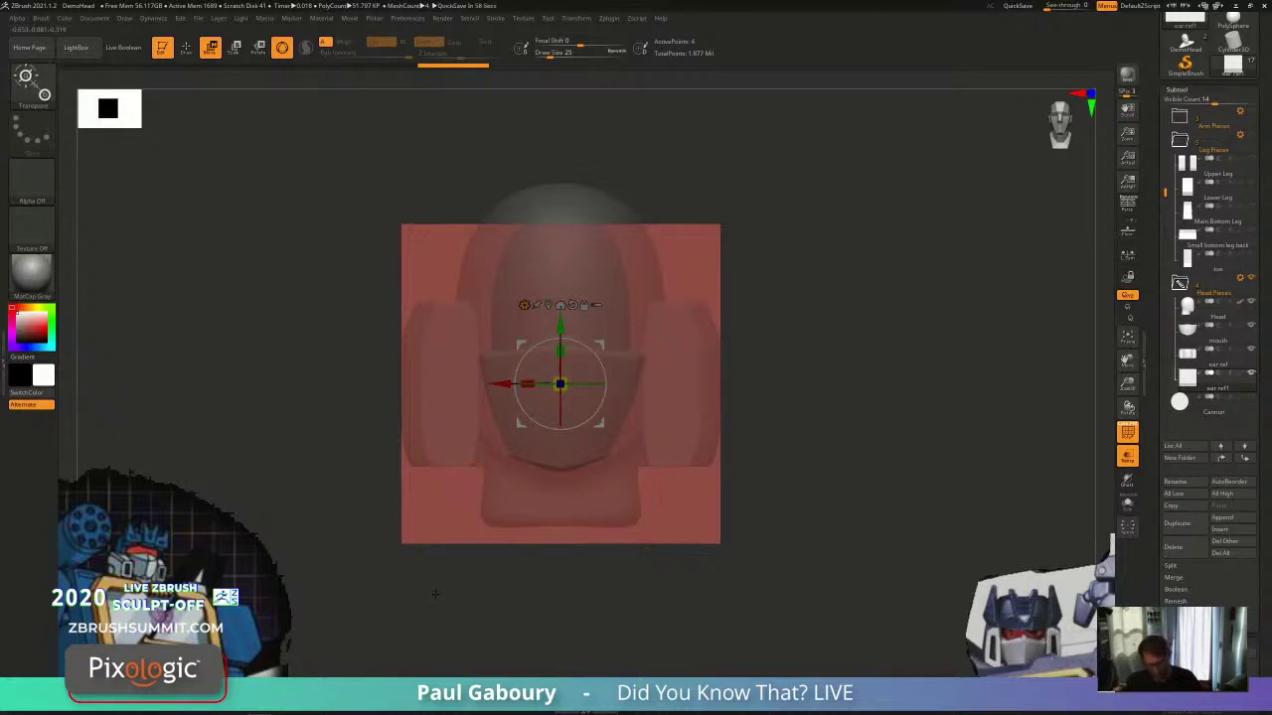
Step: Mask and move the plane's outer and upper edges inward to line up with the ear reference's front face
key("ctrl")
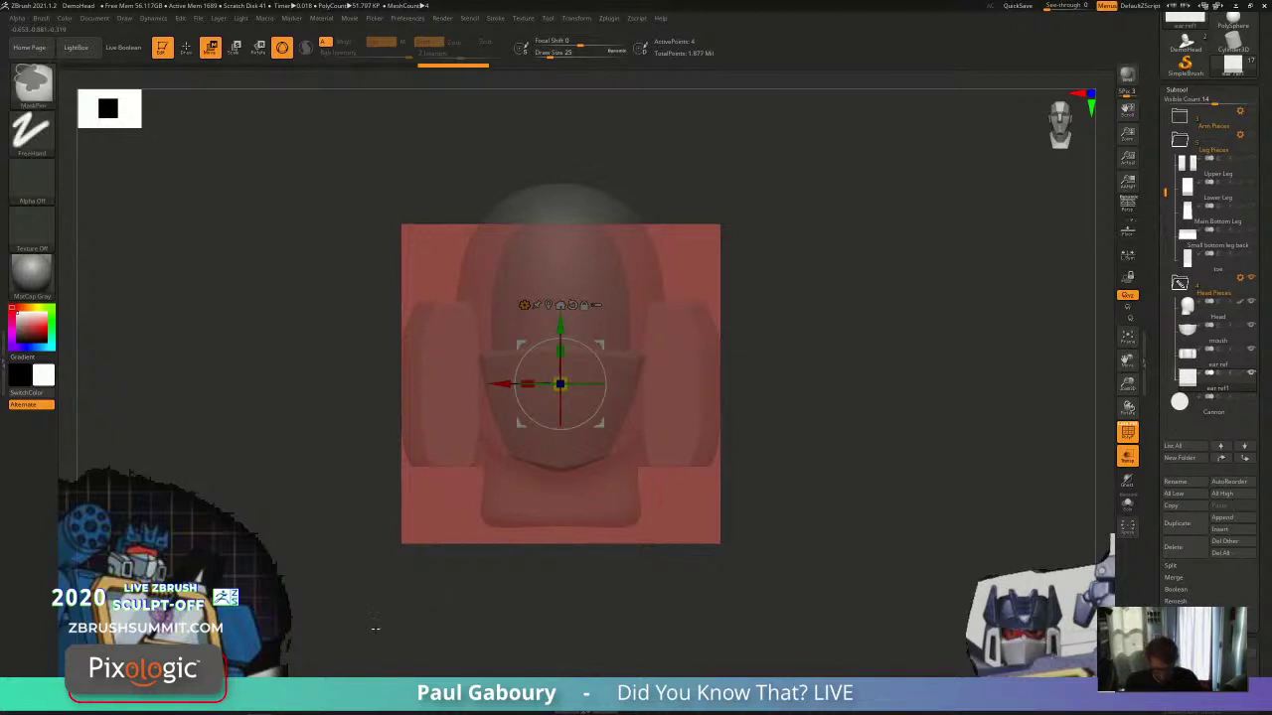
left_click_drag(375, 630, 428, 161, "ctrl+alt")
left_click_drag(507, 385, 527, 385)
left_click_drag(831, 343, 837, 348, "ctrl")
left_click_drag(805, 268, 485, 195, "ctrl+alt")
left_click_drag(588, 327, 589, 406)
Step: Raise the plane's lower edge to the ear reference's base and pull its far edge back beside the mouth plate, clearing the mask
left_click_drag(785, 574, 418, 525, "ctrl")
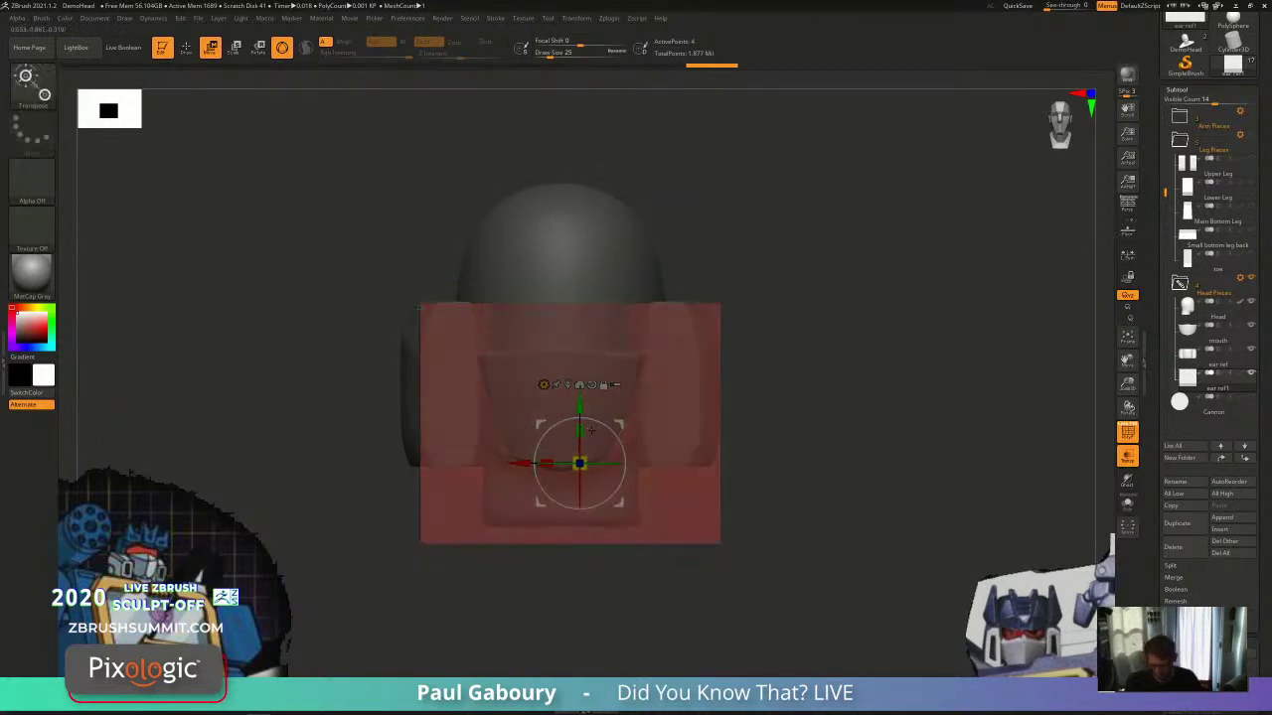
left_click_drag(590, 430, 590, 354)
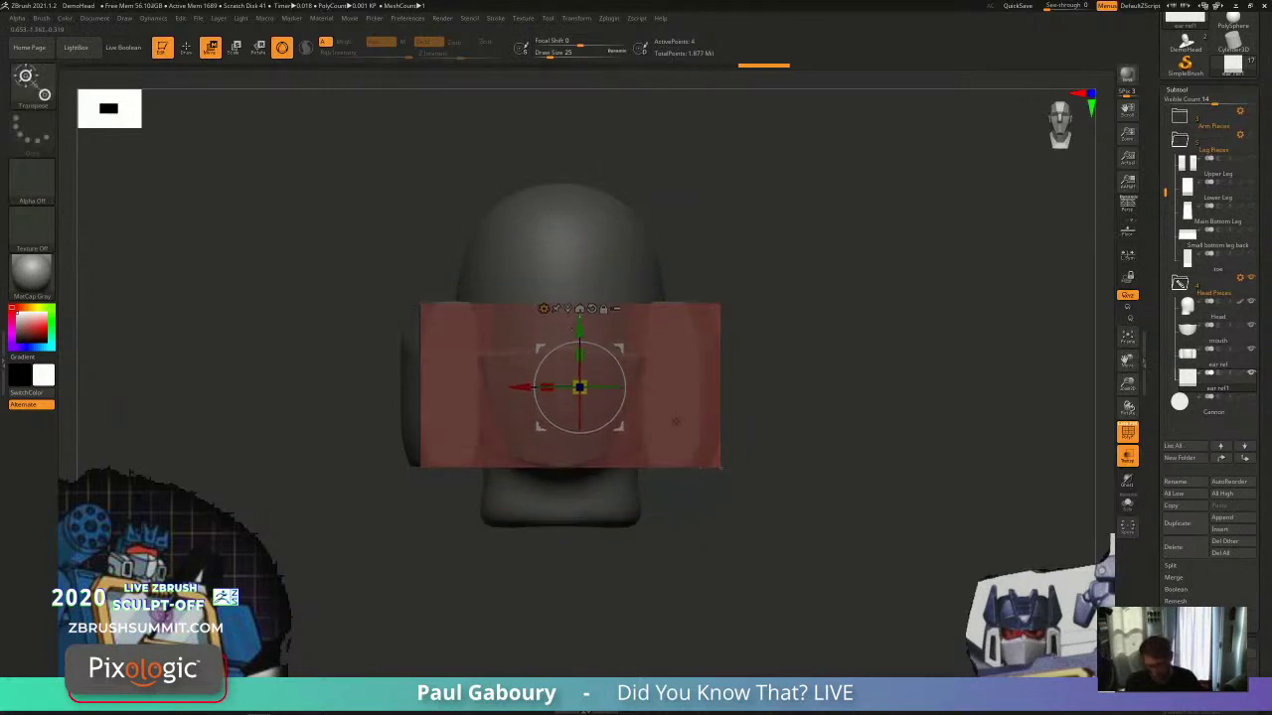
left_click_drag(752, 503, 680, 261, "ctrl")
left_click_drag(521, 387, 419, 387)
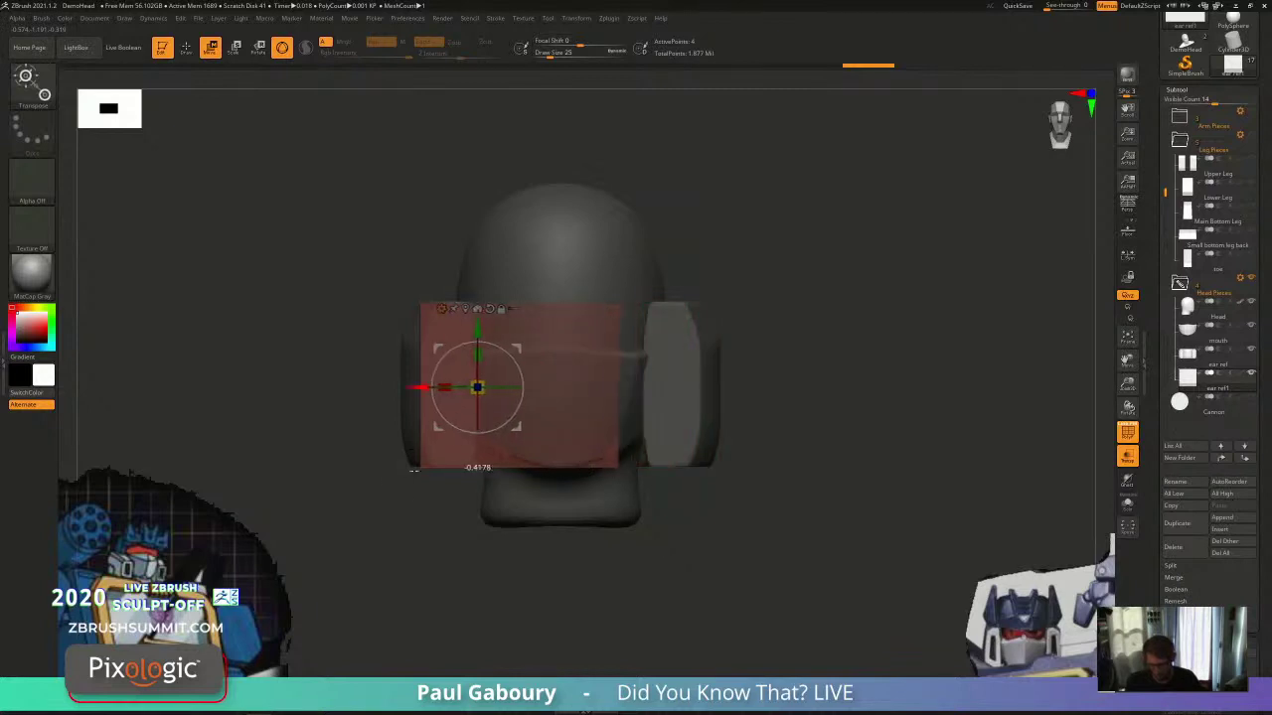
left_click_drag(413, 471, 278, 503)
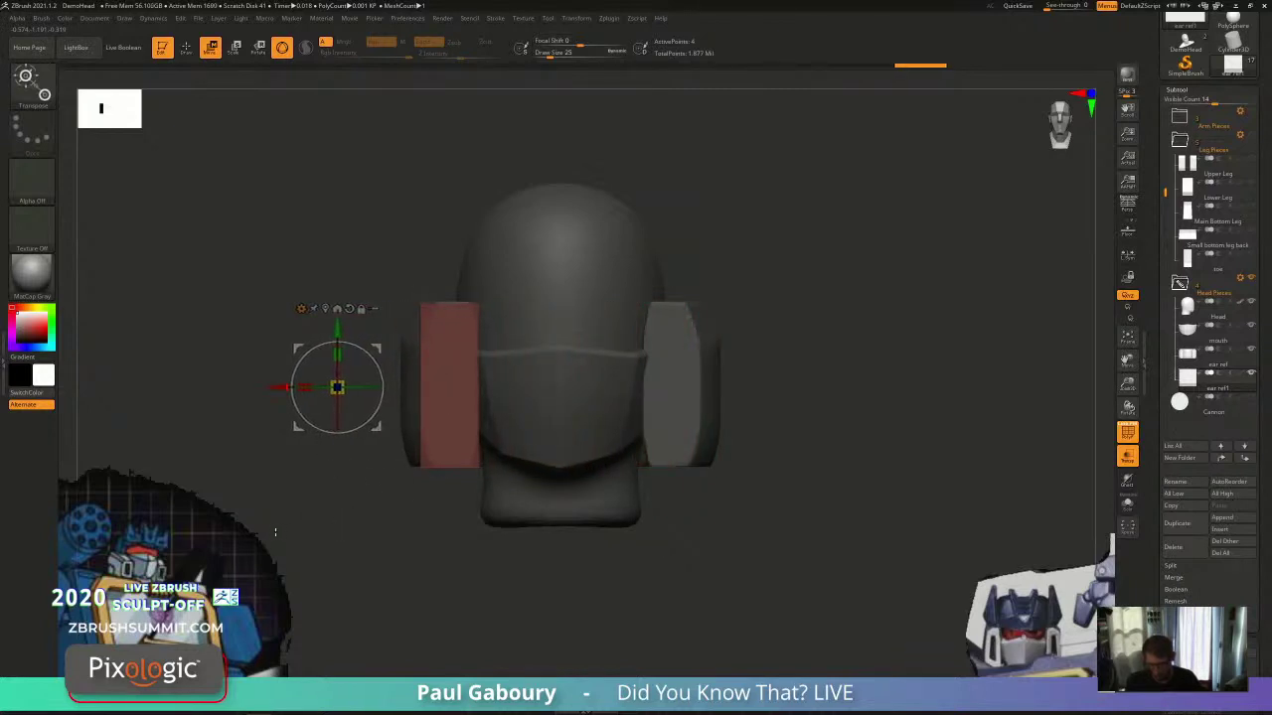
left_click_drag(692, 553, 715, 588, "ctrl")
Step: Turn off transparency and check the narrow panel's placement against the ear reference from above and from the front
right_click_drag(711, 579, 703, 523, "alt")
key("q")
right_click_drag(886, 507, 889, 453, "ctrl")
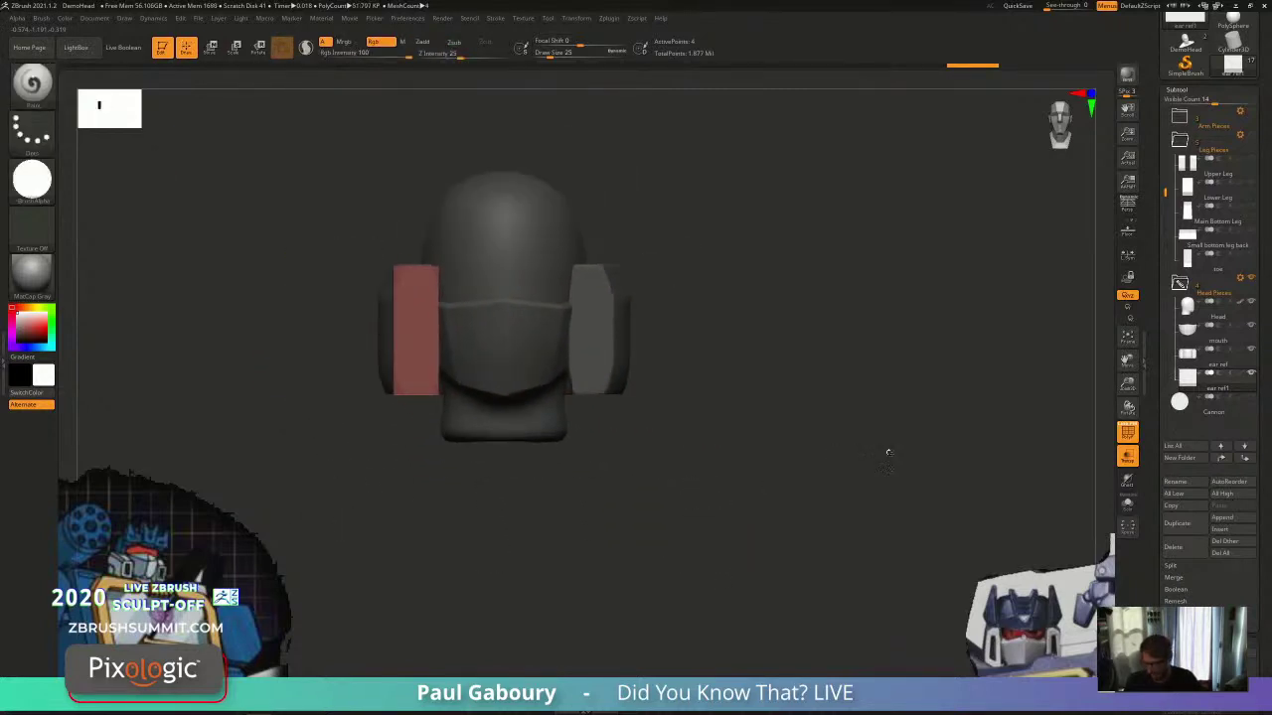
left_click(1127, 456)
right_click_drag(790, 487, 749, 477, "alt")
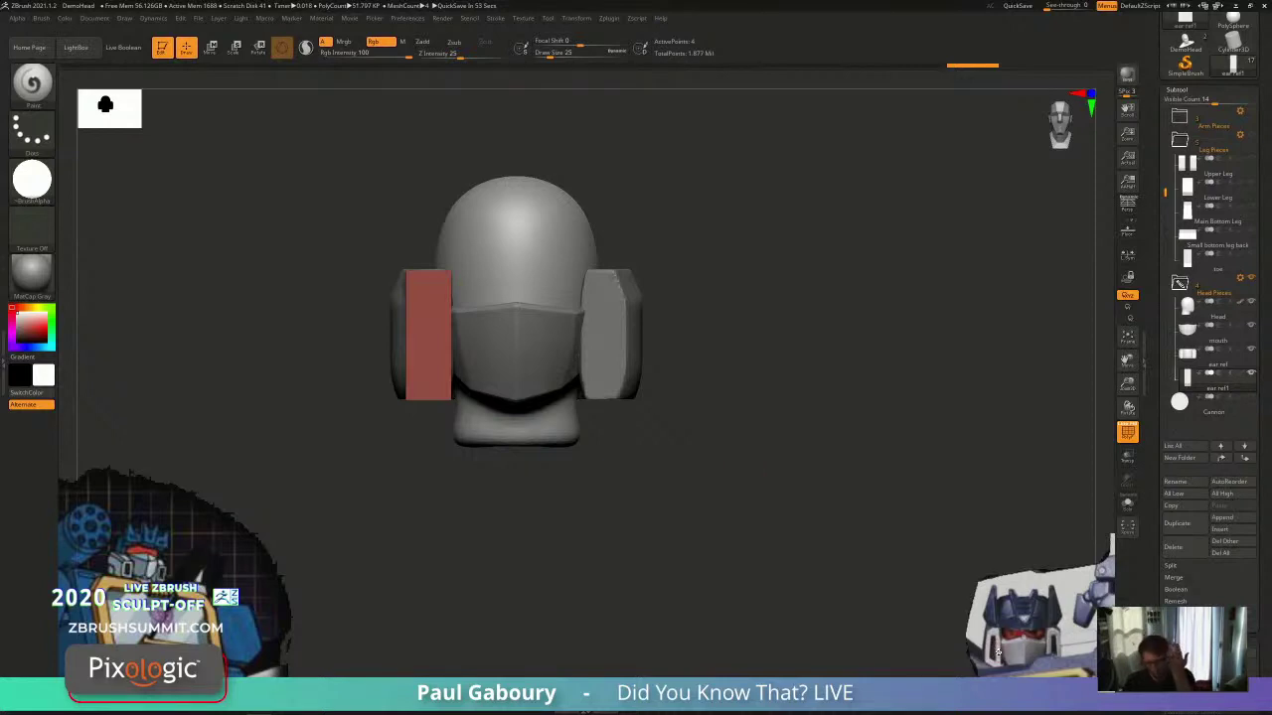
left_click_drag(556, 467, 402, 354)
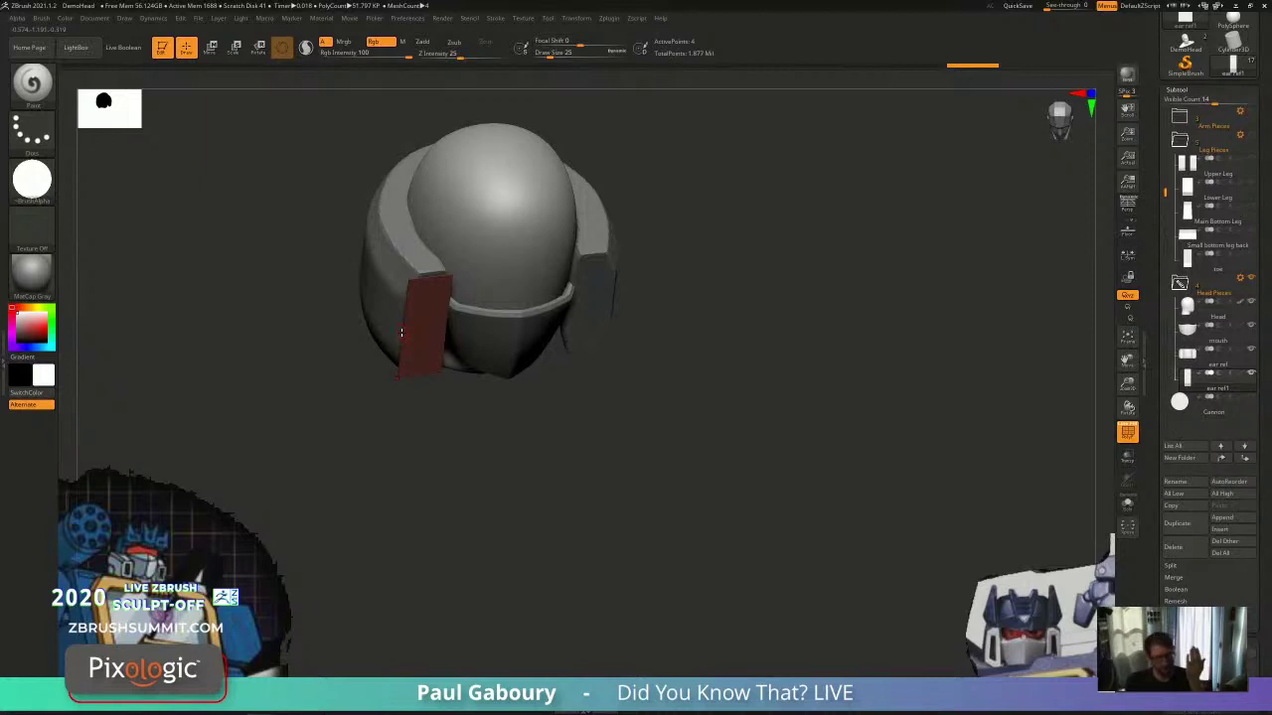
left_click_drag(570, 534, 631, 520)
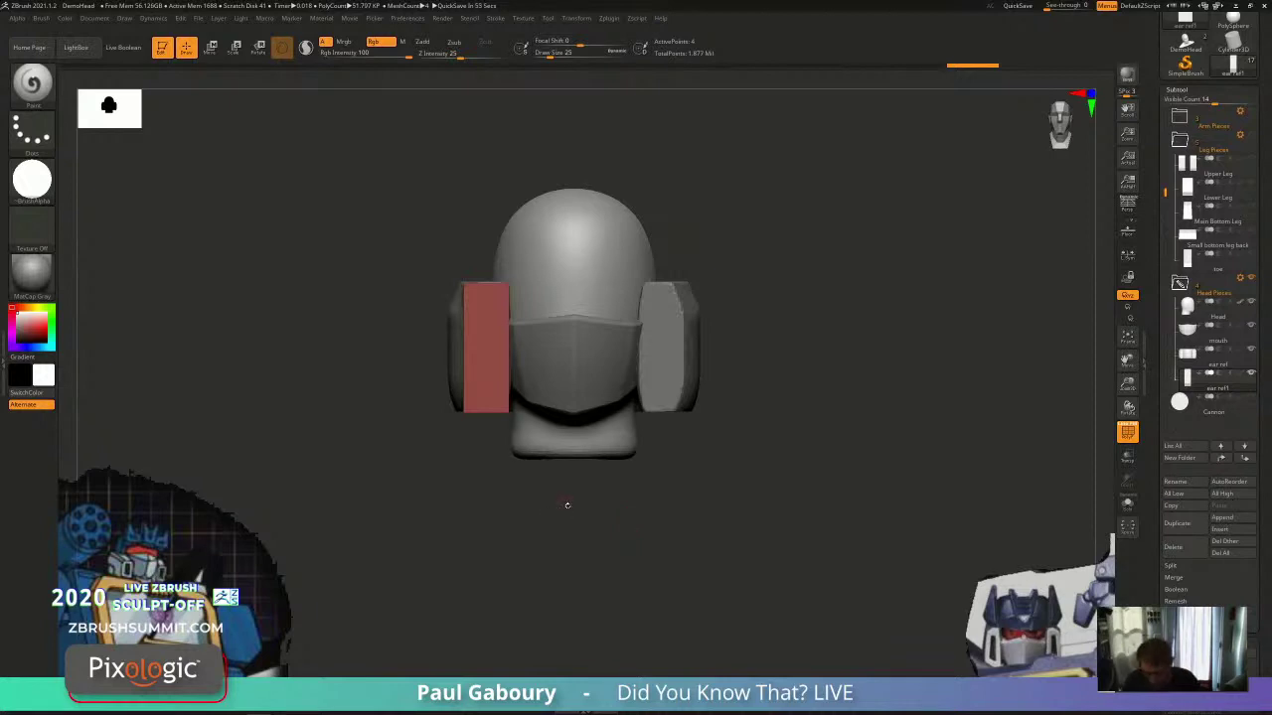
right_click_drag(489, 416, 525, 524, "alt")
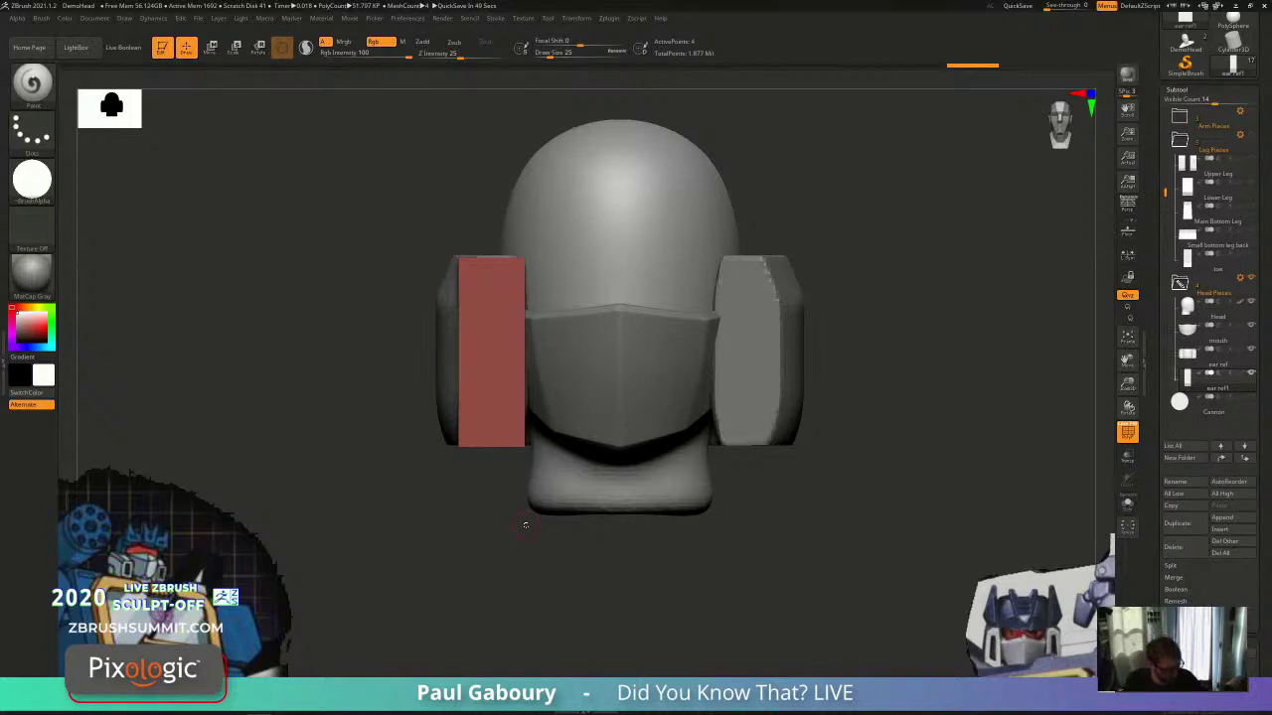
Step: Insert a single edge loop lengthwise down the middle of the ear panel with the ZModeler brush
key("b")
key("z")
key("m")
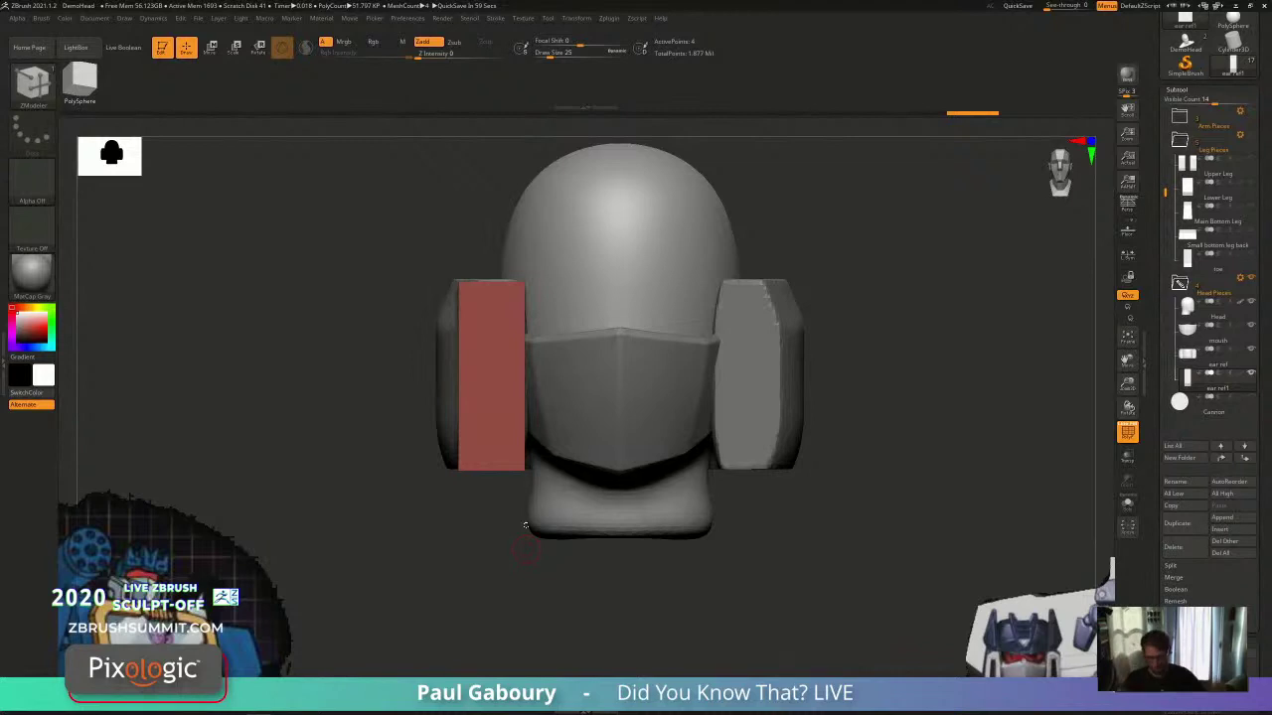
key("space")
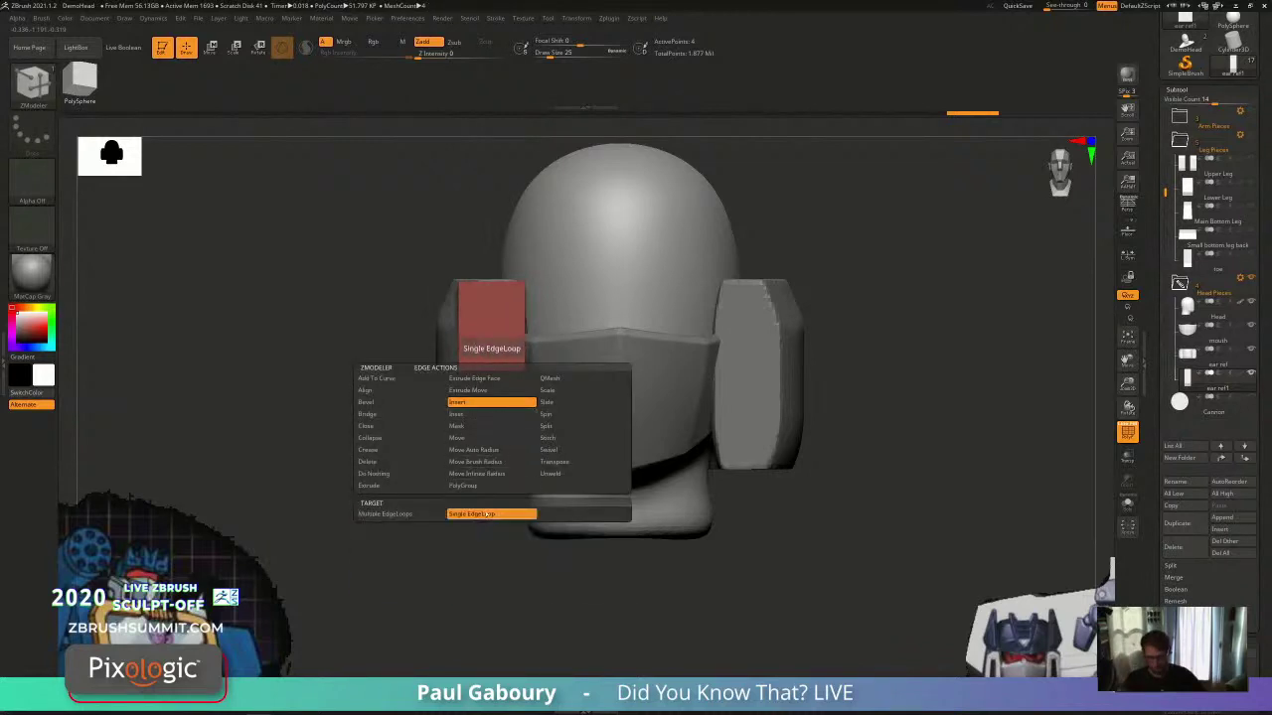
left_click(486, 514)
left_click(497, 467)
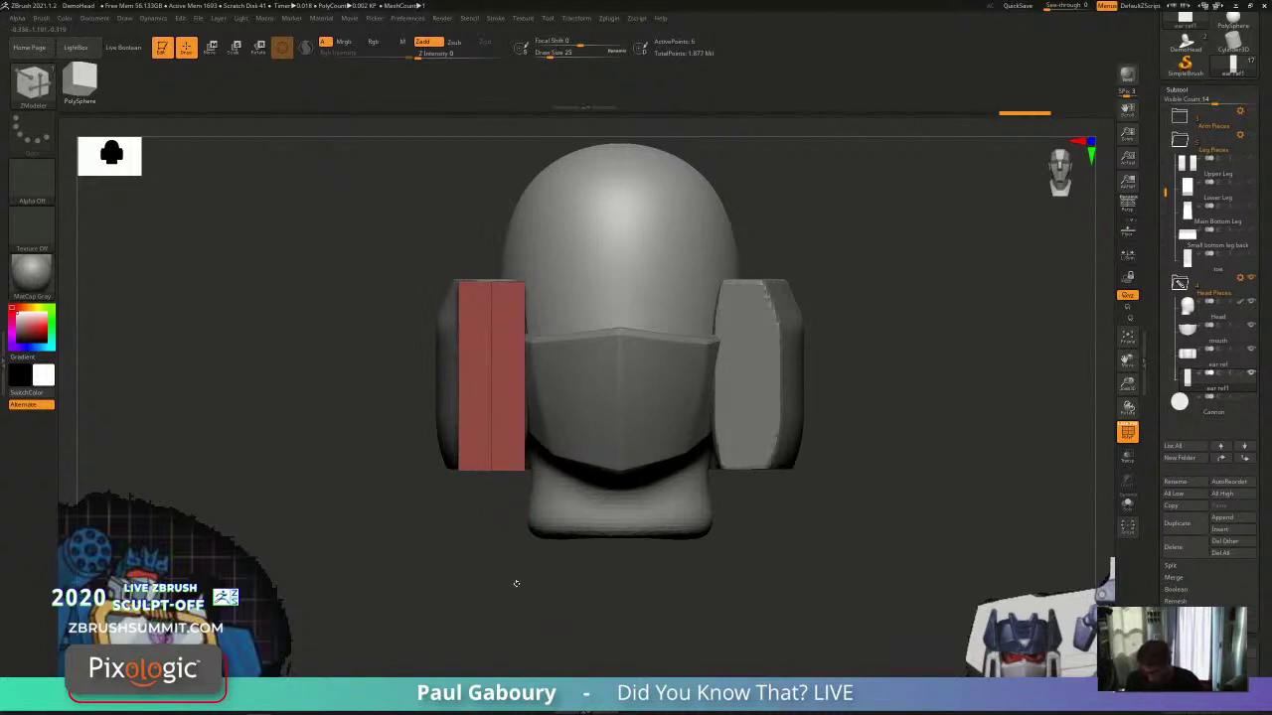
Step: Isolate the lower point of the panel's center edge with a mask and shift it slightly toward the mouth plate
right_click_drag(487, 527, 492, 556, "ctrl")
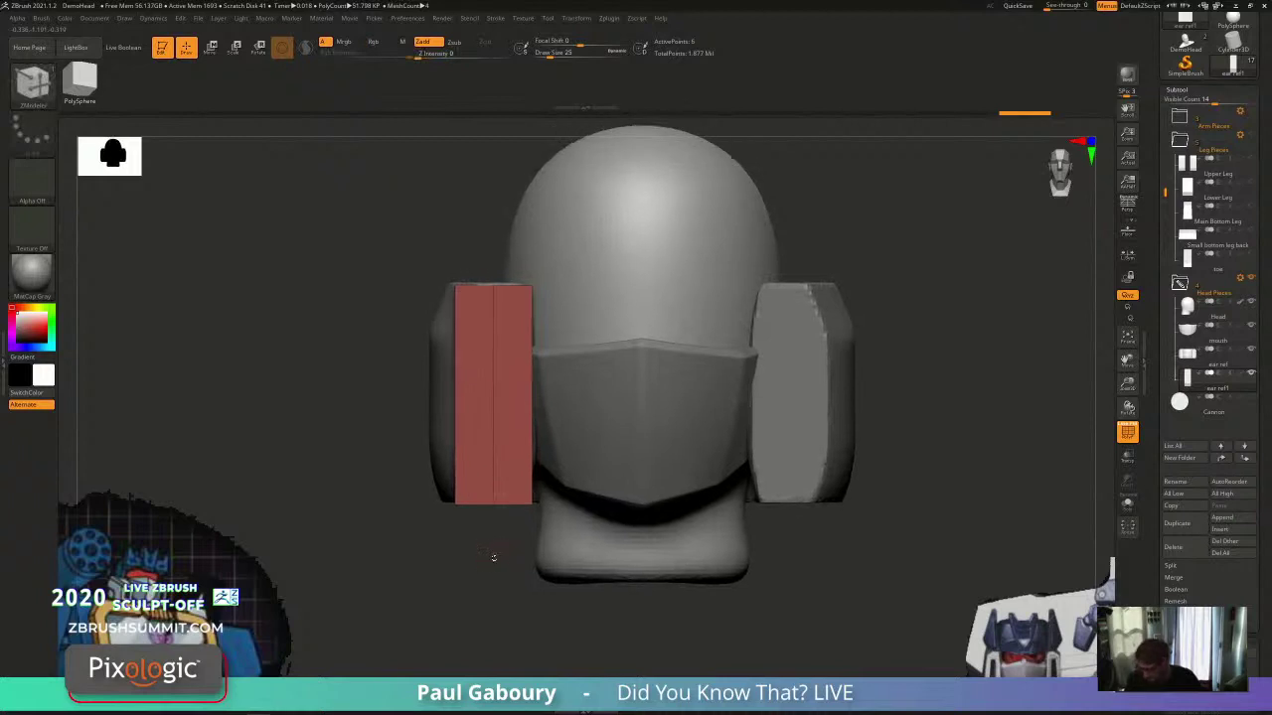
mouse_move(494, 545)
left_mouse_down("ctrl")
mouse_move(500, 500)
mouse_move(487, 486)
mouse_move(503, 488)
left_mouse_up("ctrl")
key("w")
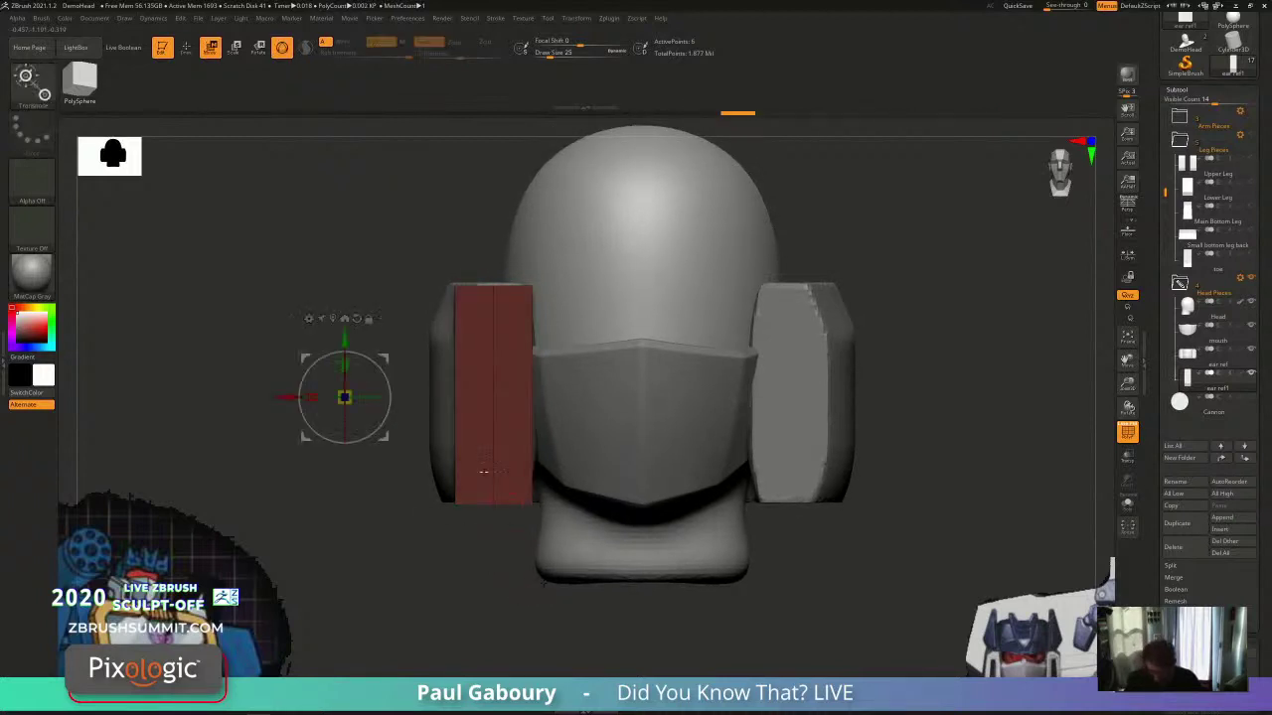
left_click_drag(287, 397, 297, 397)
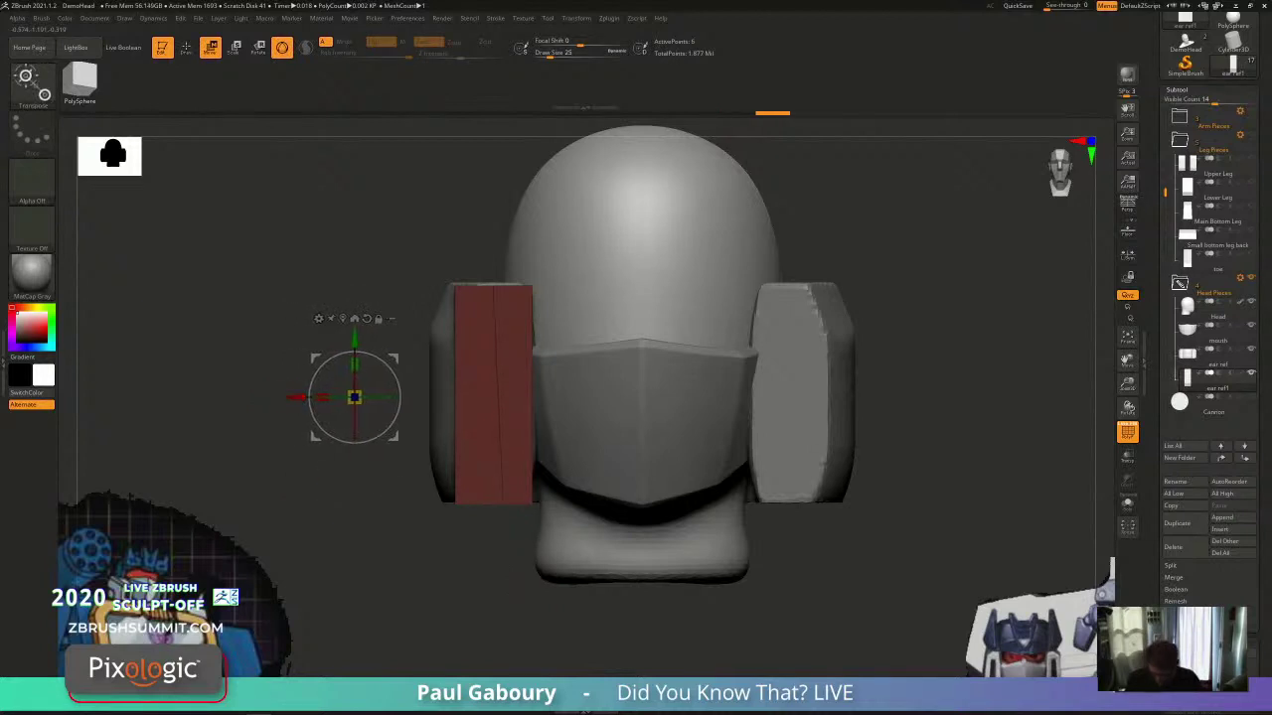
left_click_drag(504, 603, 519, 618, "ctrl")
key("q")
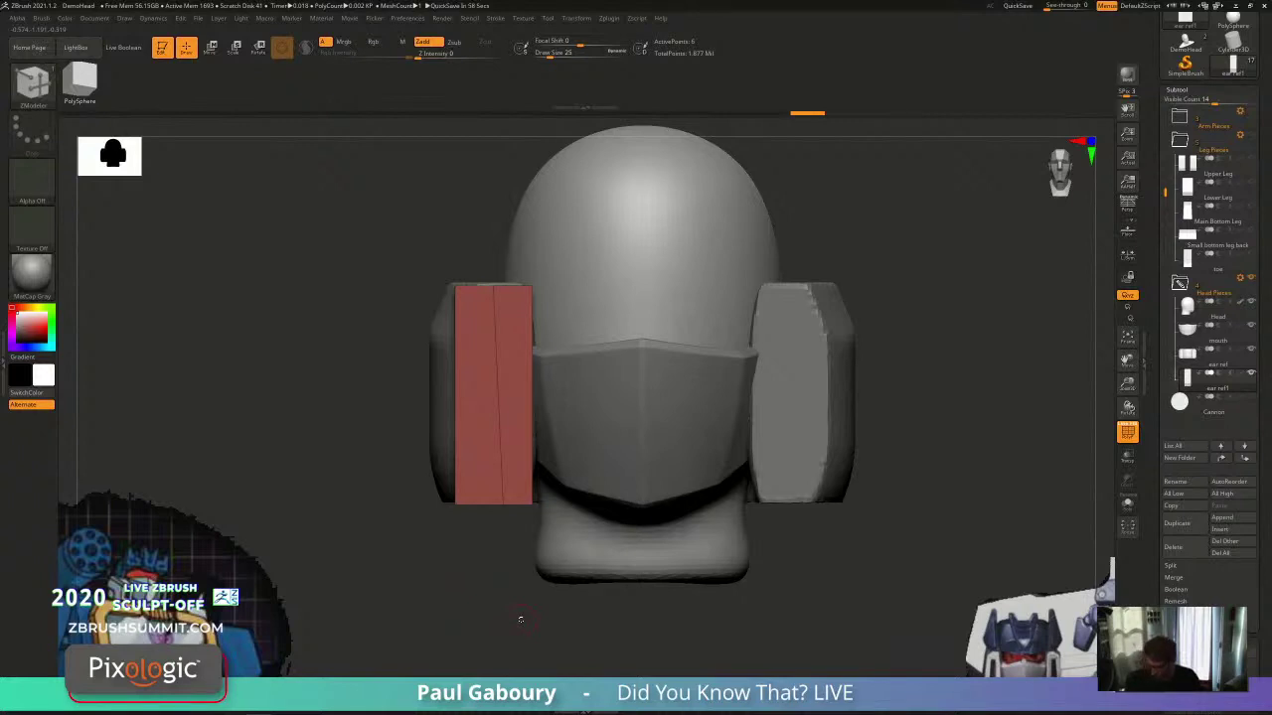
Step: Move the panel's upper outer corner down and inward to form an angled top edge
left_click_drag(403, 224, 494, 338, "ctrl")
key("w")
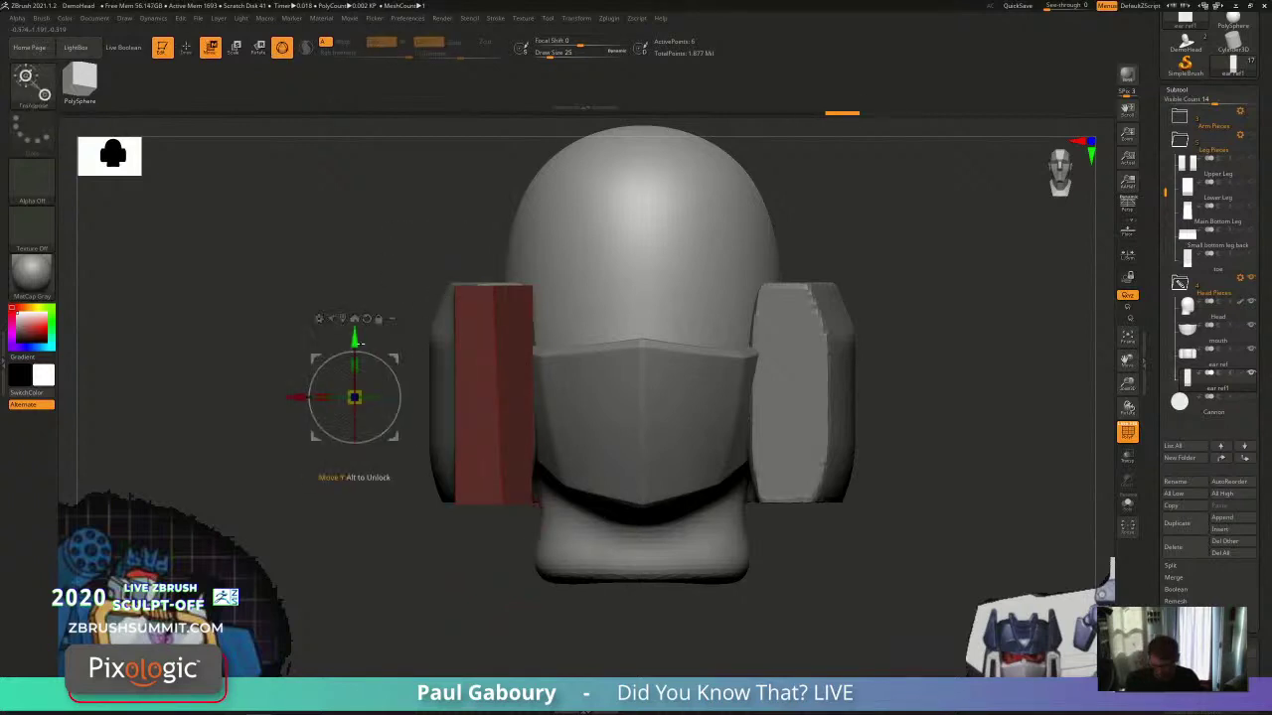
left_click_drag(356, 340, 356, 363)
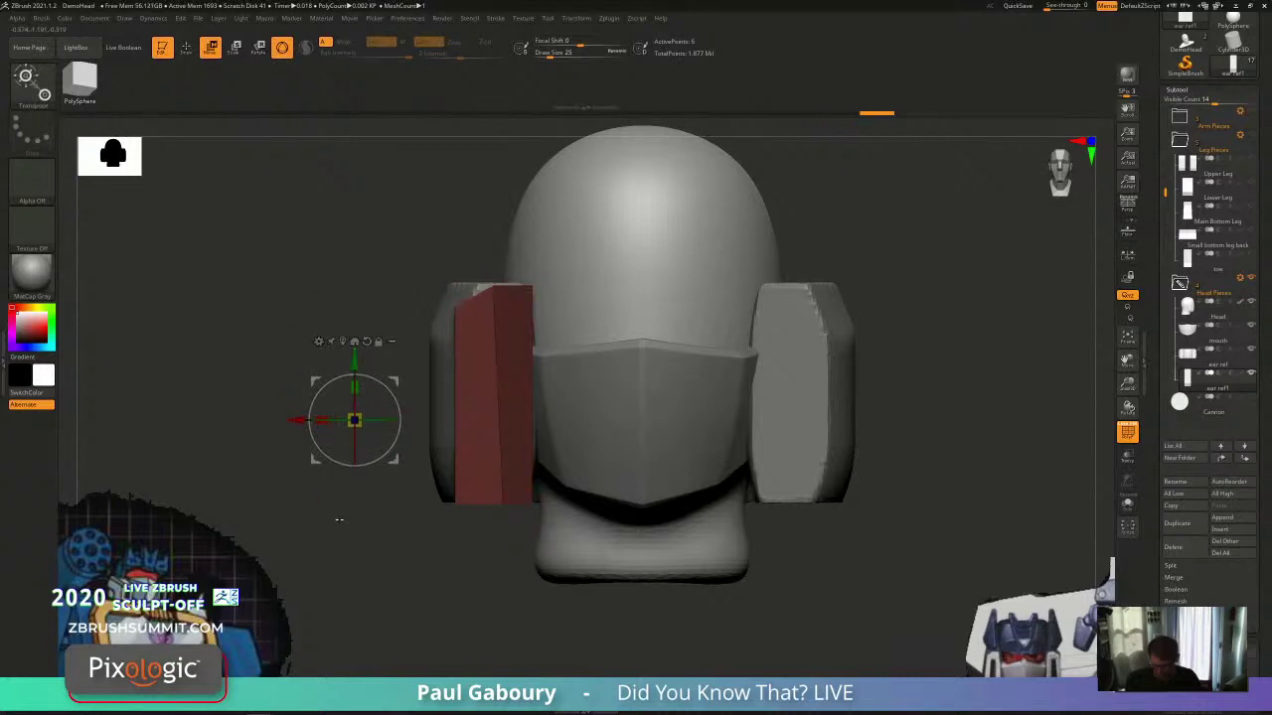
left_click_drag(345, 527, 359, 562, "alt")
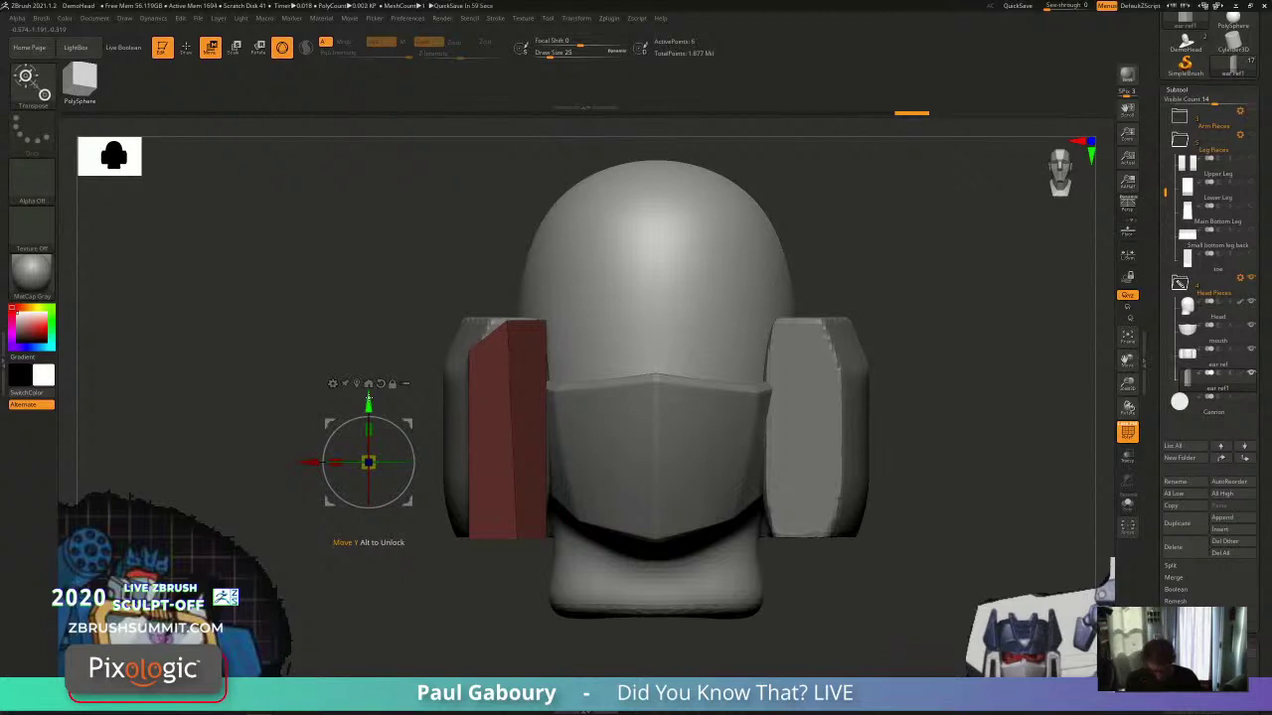
left_click_drag(310, 461, 315, 460)
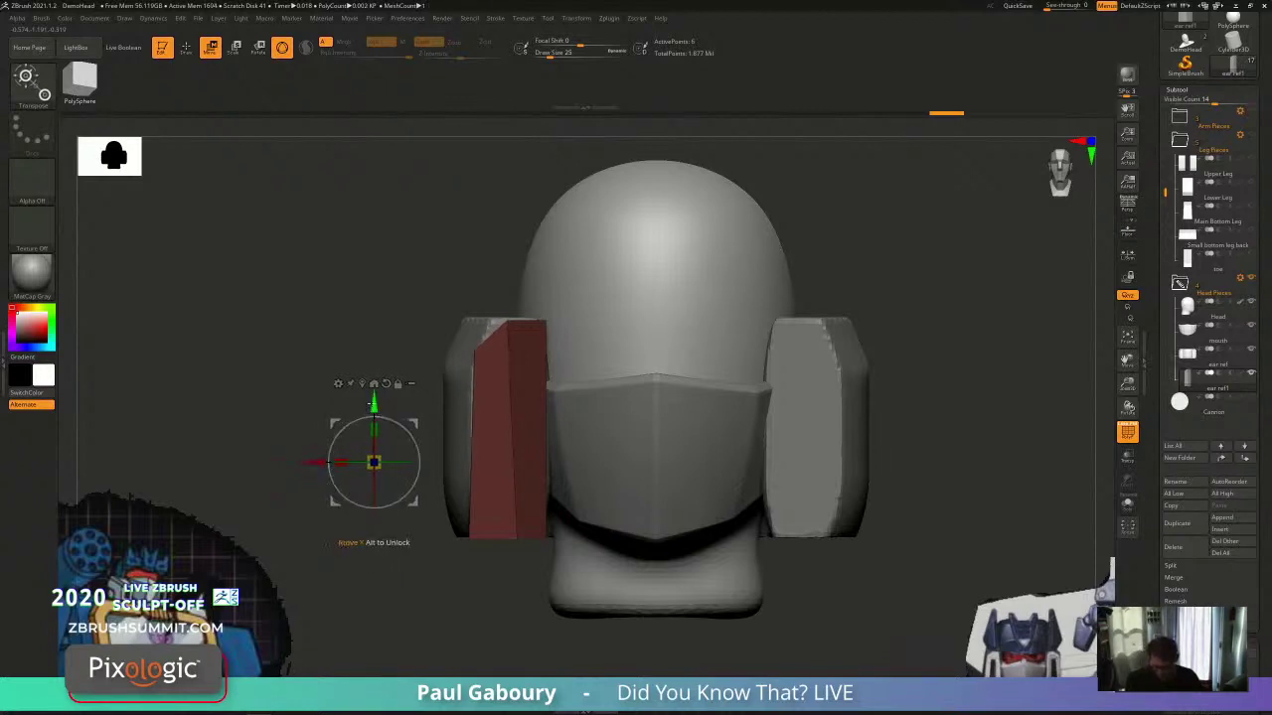
left_click_drag(374, 404, 374, 394)
left_click_drag(318, 452, 323, 452)
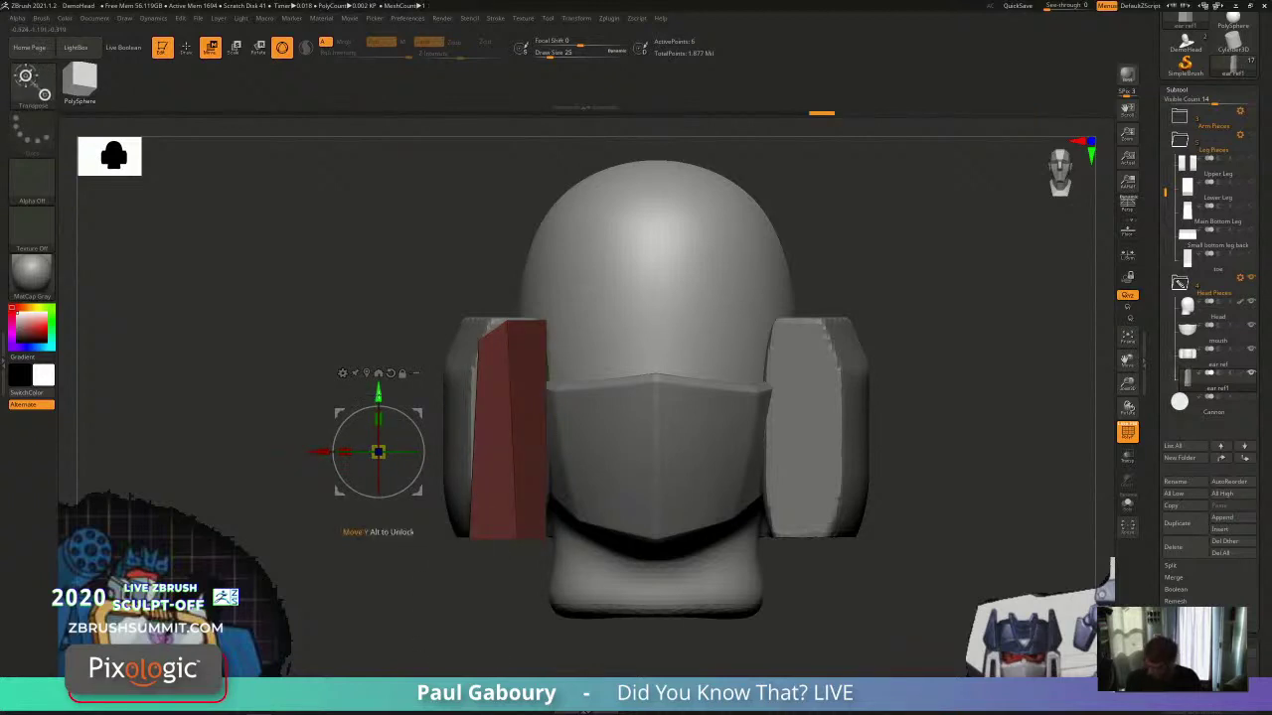
Step: Raise the panel's lower outer corner and pull it outward so the panel flares and its base slopes
left_click_drag(378, 395, 378, 372)
left_click_drag(314, 428, 295, 425)
mouse_move(522, 620)
left_mouse_down("alt")
mouse_move(499, 577)
mouse_move(521, 607)
mouse_move(550, 583)
left_mouse_up("alt")
key("q")
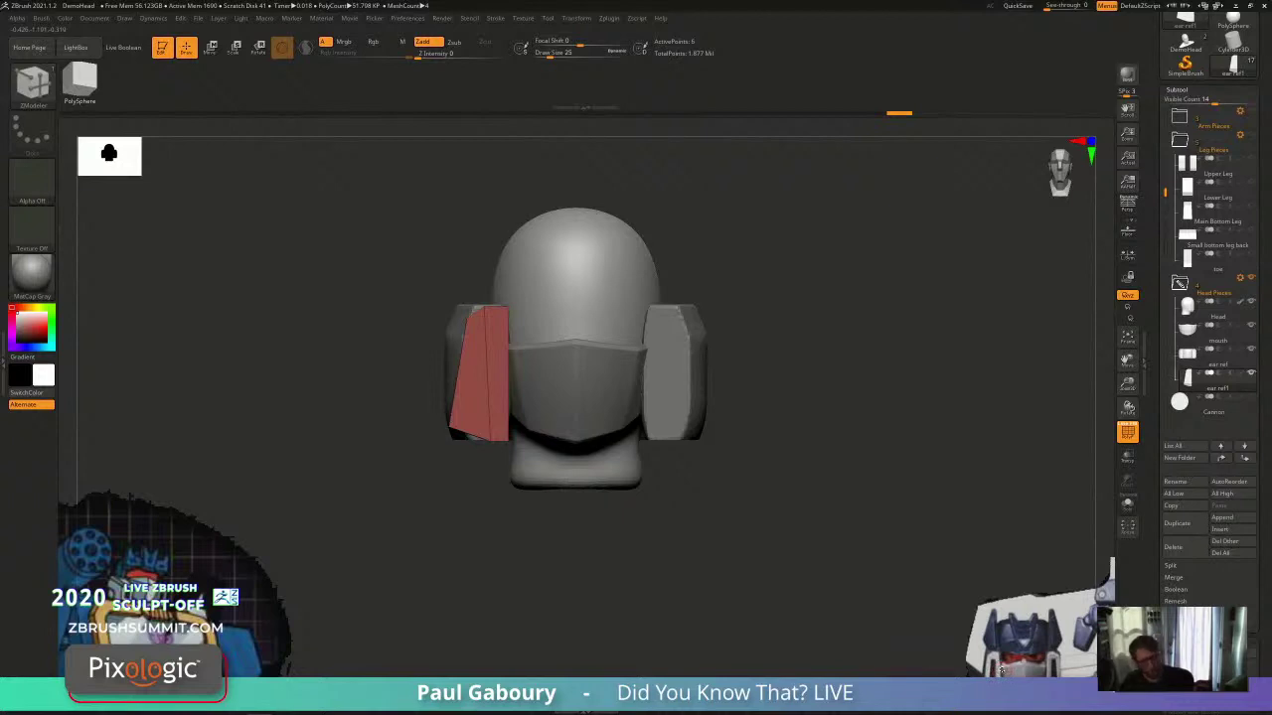
Step: Hide the ear ref subtool to examine the panel's silhouette against the head, and show it again
left_click_drag(1001, 670, 656, 550)
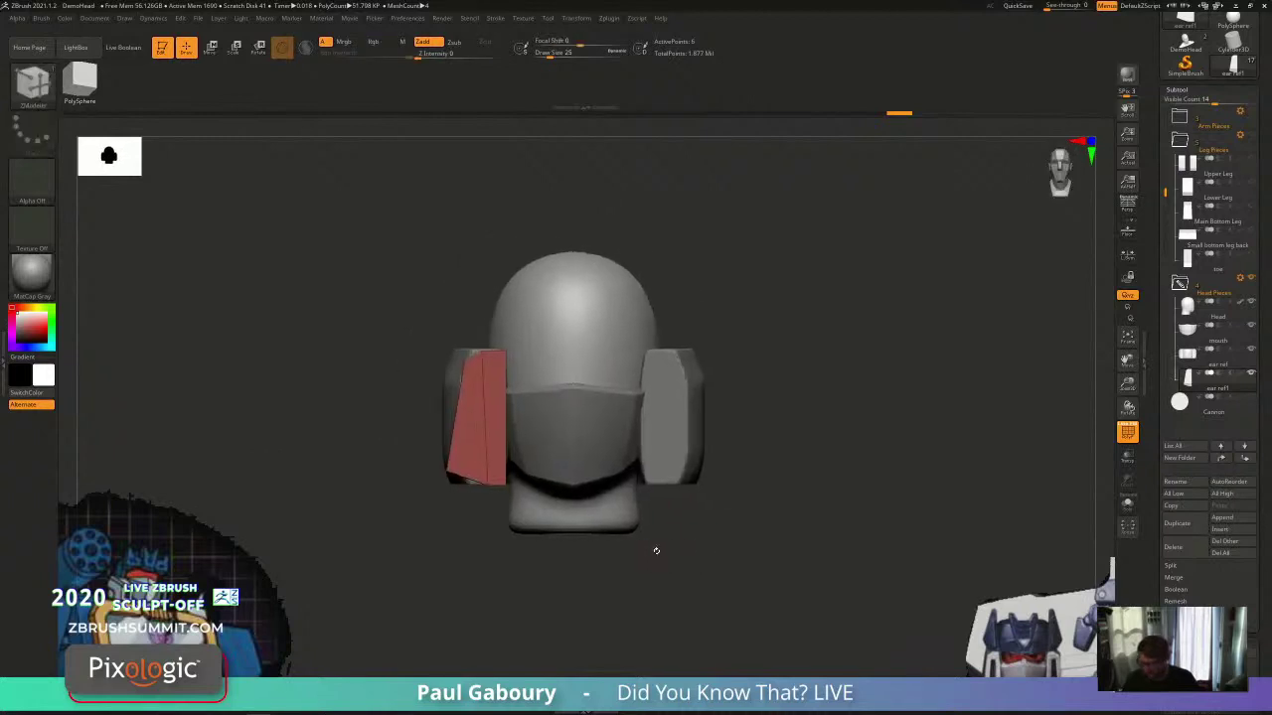
left_click(1248, 352)
left_click_drag(747, 556, 746, 513)
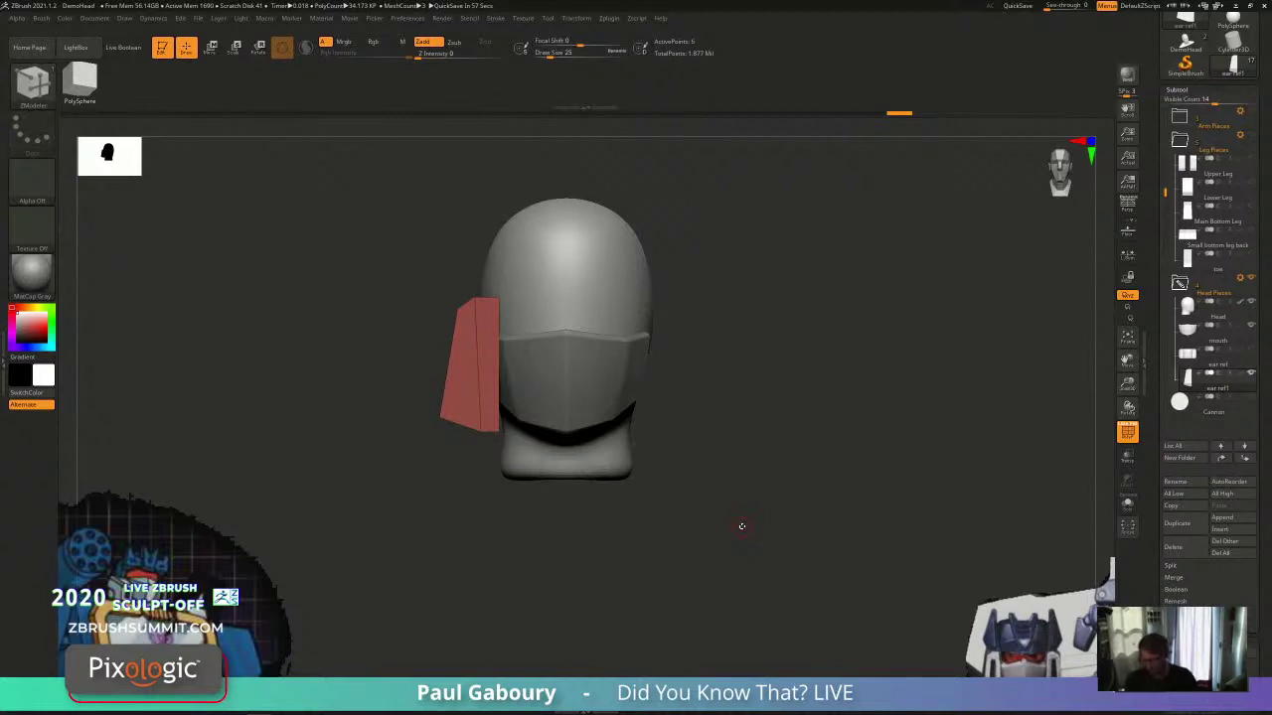
left_click(1251, 351)
mouse_move(1222, 354)
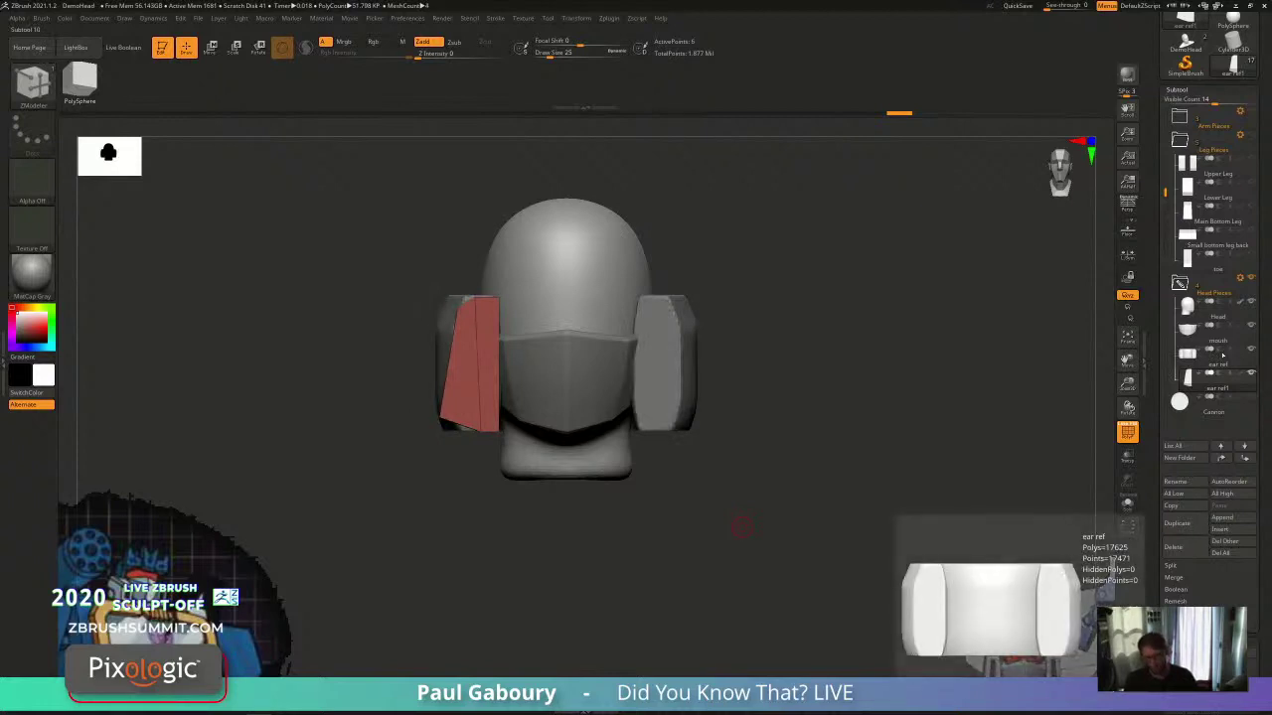
Step: Shift the ear panel slightly along the depth axis relative to the ear reference and return to Draw mode in front view
mouse_move(687, 511)
left_mouse_down()
mouse_move(706, 508)
mouse_move(534, 430)
mouse_move(700, 524)
mouse_move(686, 547)
mouse_move(598, 591)
mouse_move(646, 600)
left_mouse_up()
key("w")
left_click(473, 370)
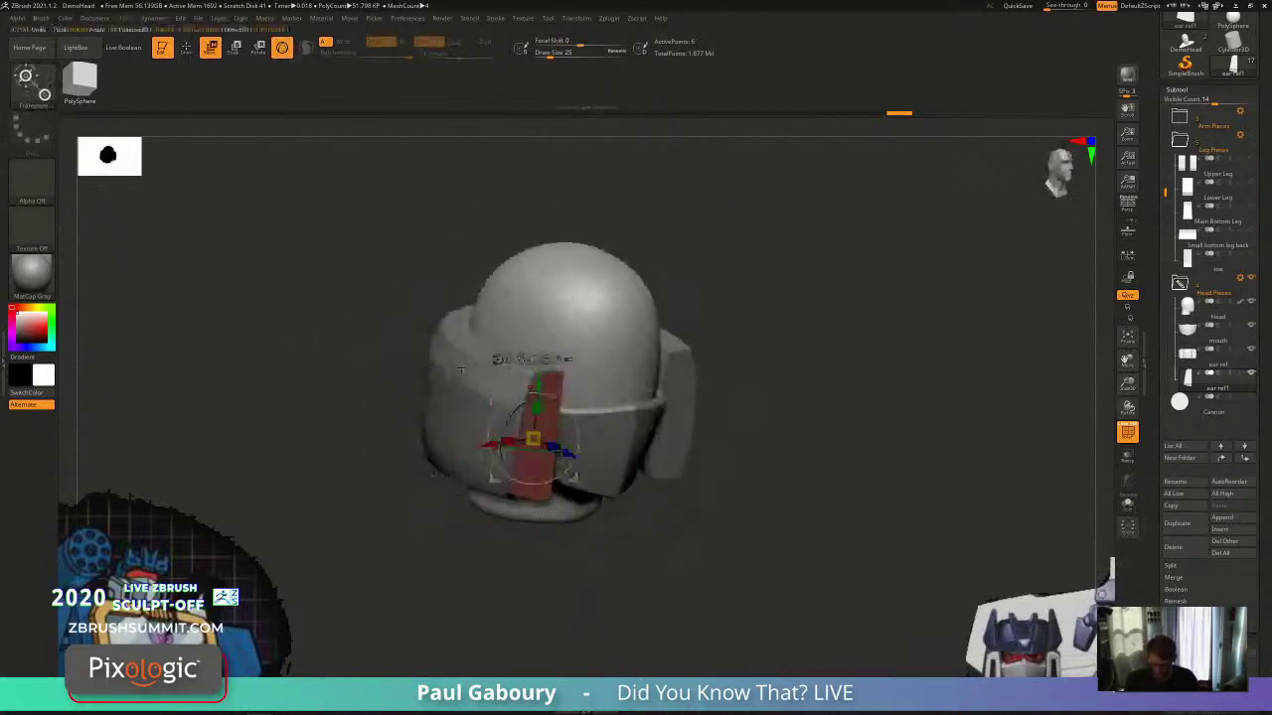
left_click_drag(602, 526, 624, 553, "alt")
left_click_drag(553, 399, 549, 399)
mouse_move(618, 594)
left_mouse_down("alt")
mouse_move(607, 567)
mouse_move(590, 580)
mouse_move(548, 553)
mouse_move(559, 590)
mouse_move(545, 591)
left_mouse_up("alt")
key("q")
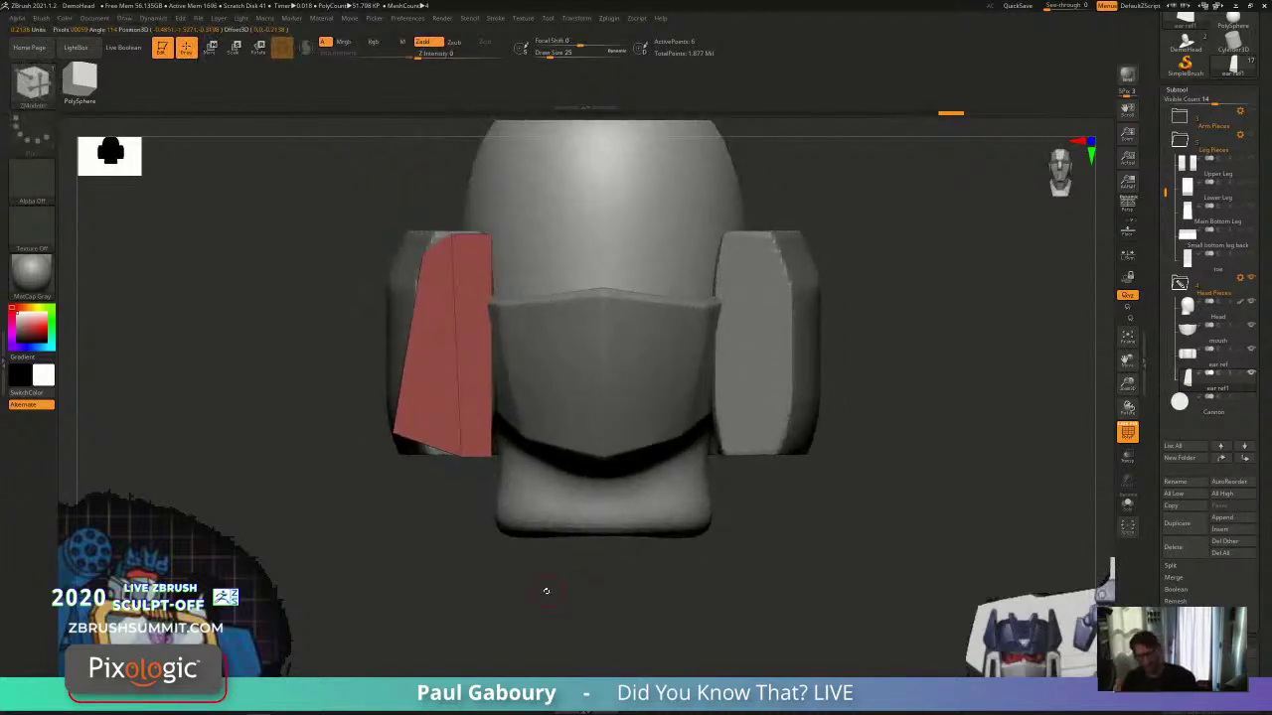
Step: Extrude the ear panel into a solid block using the ZModeler QMesh polygon action with All Polygons as the target
key("space")
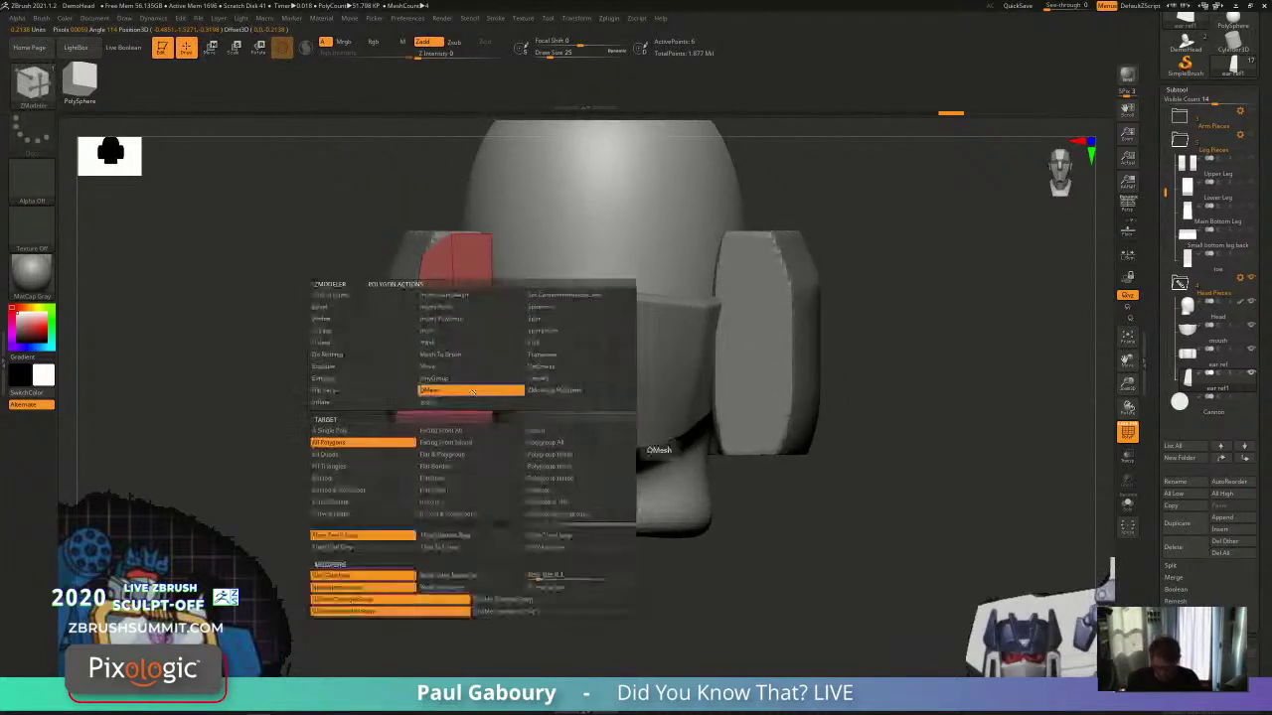
left_click(473, 392)
right_click_drag(477, 390, 507, 402)
left_click_drag(465, 399, 503, 400)
key("alt")
key("alt")
key("alt")
key("alt")
key("alt")
right_click_drag(642, 562, 627, 577, "ctrl")
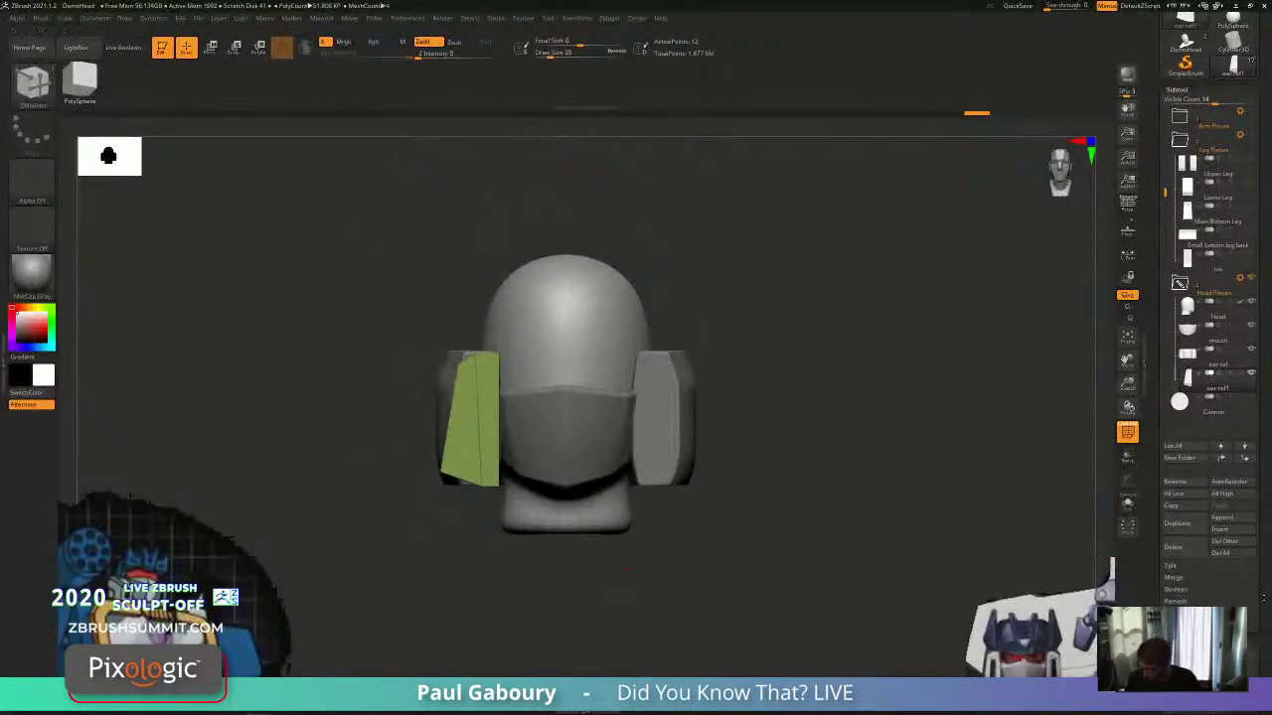
Step: Enable Dynamic Subdiv on the extruded ear piece to smooth it
scroll(1191, 481, "down", 5)
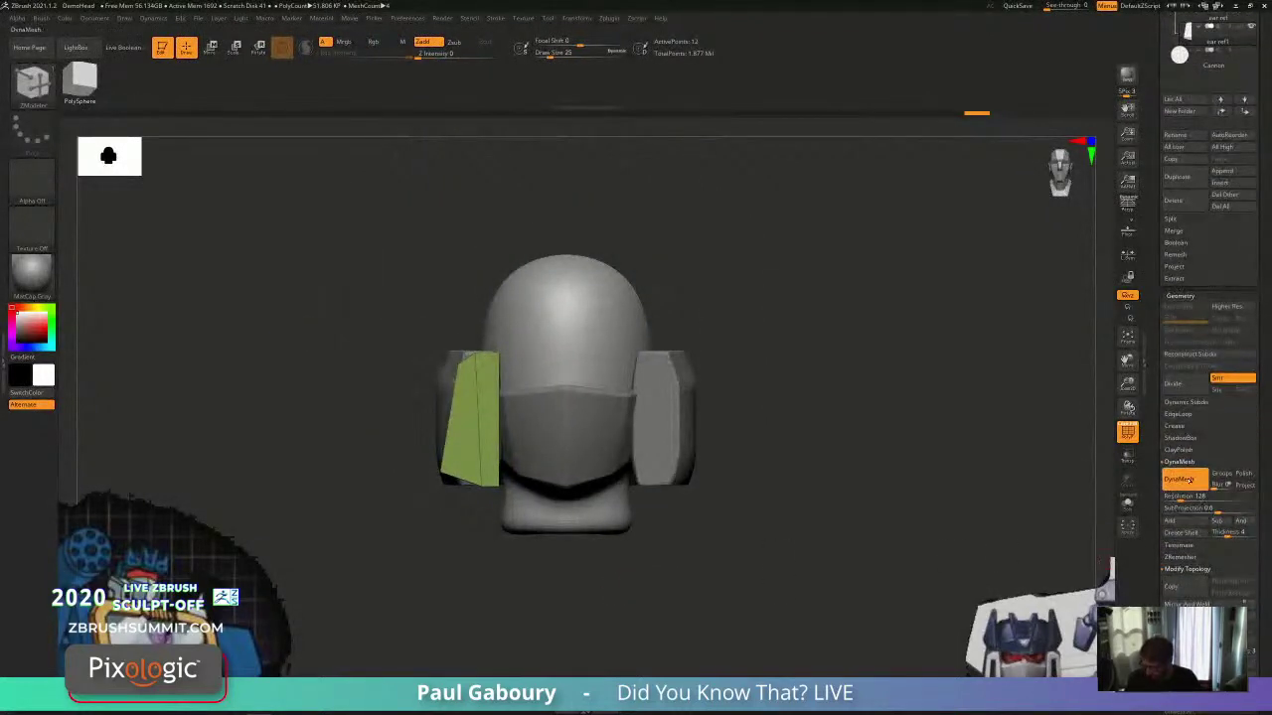
left_click(1179, 462)
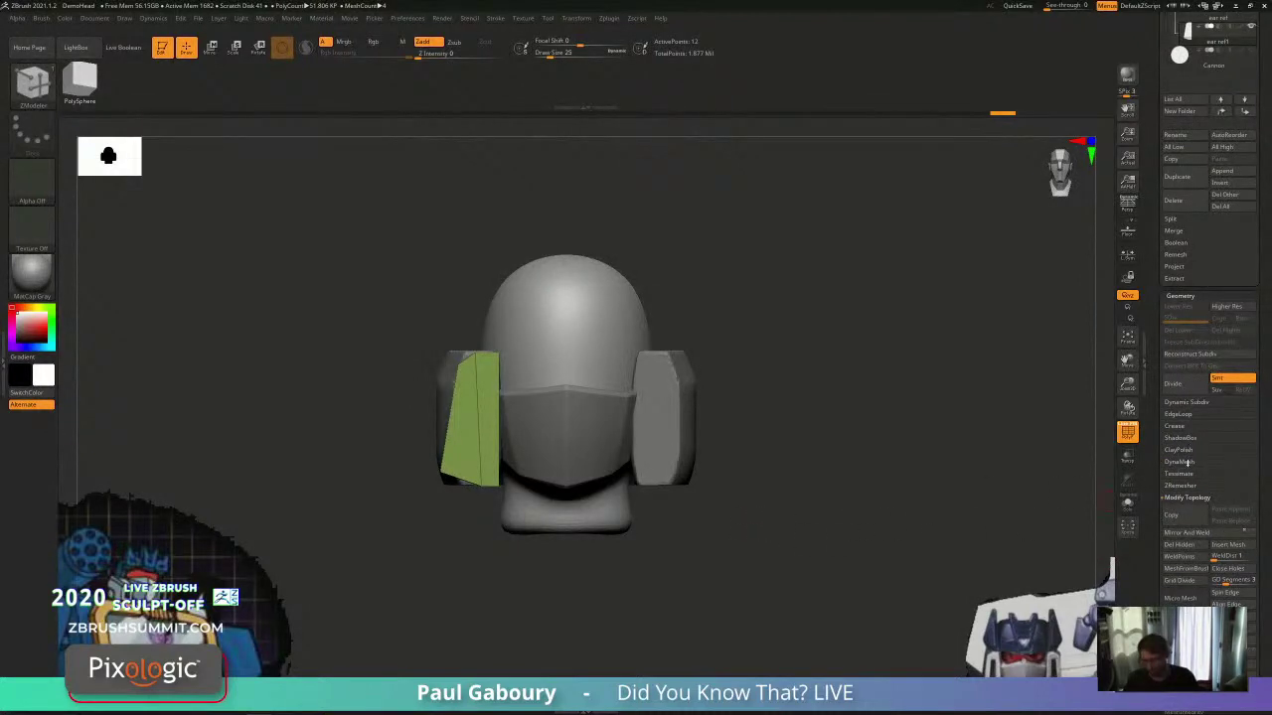
left_click(1185, 402)
left_click(1176, 413)
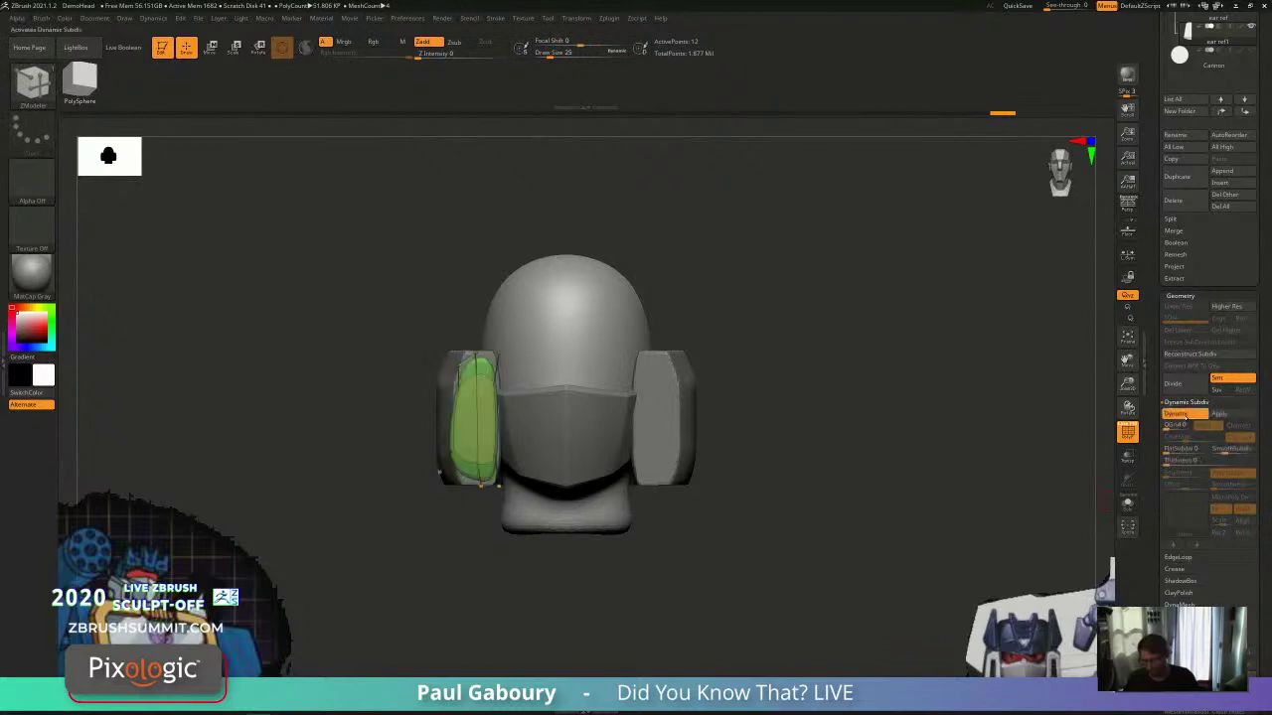
mouse_move(673, 576)
right_mouse_down("alt")
mouse_move(681, 531)
mouse_move(732, 601)
right_mouse_up("alt")
right_click_drag(732, 601, 704, 584, "ctrl")
Step: Hide the ear ref subtool to isolate the smoothed ear piece beside the head
left_click_drag(1259, 173, 1259, 435)
left_click(1251, 265)
right_click_drag(742, 560, 670, 519, "alt")
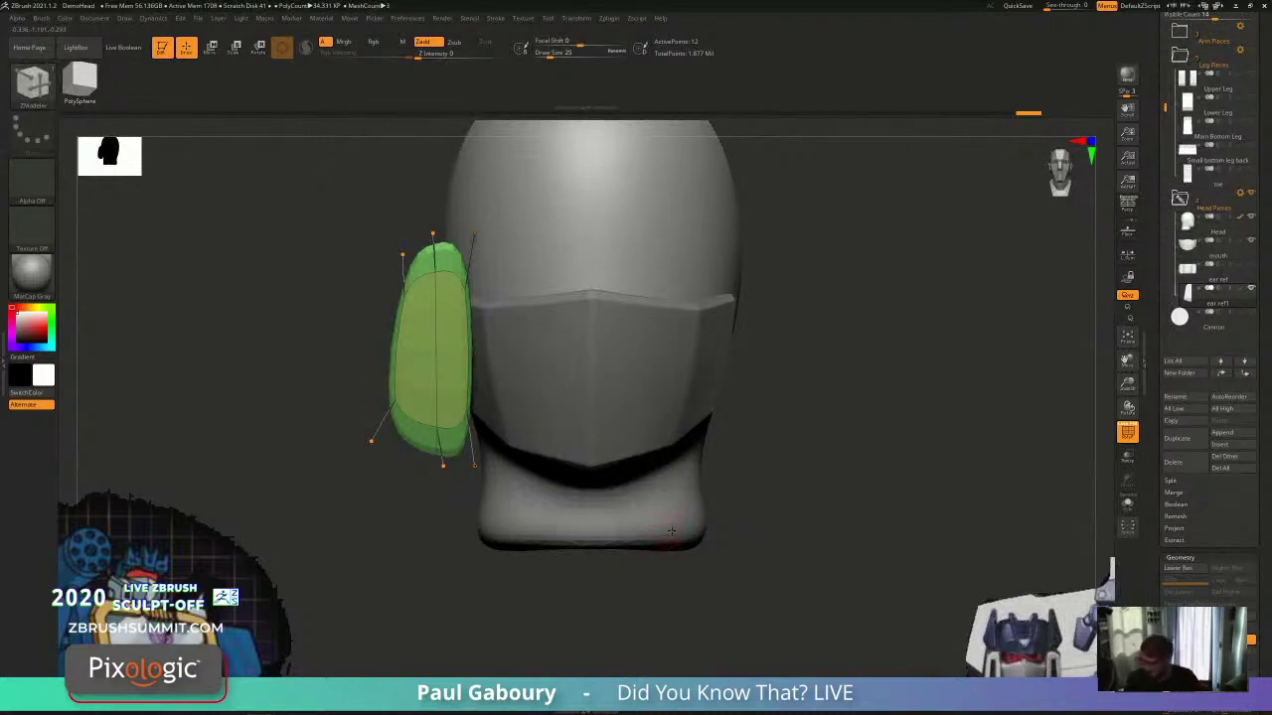
left_click_drag(1259, 565, 1258, 242)
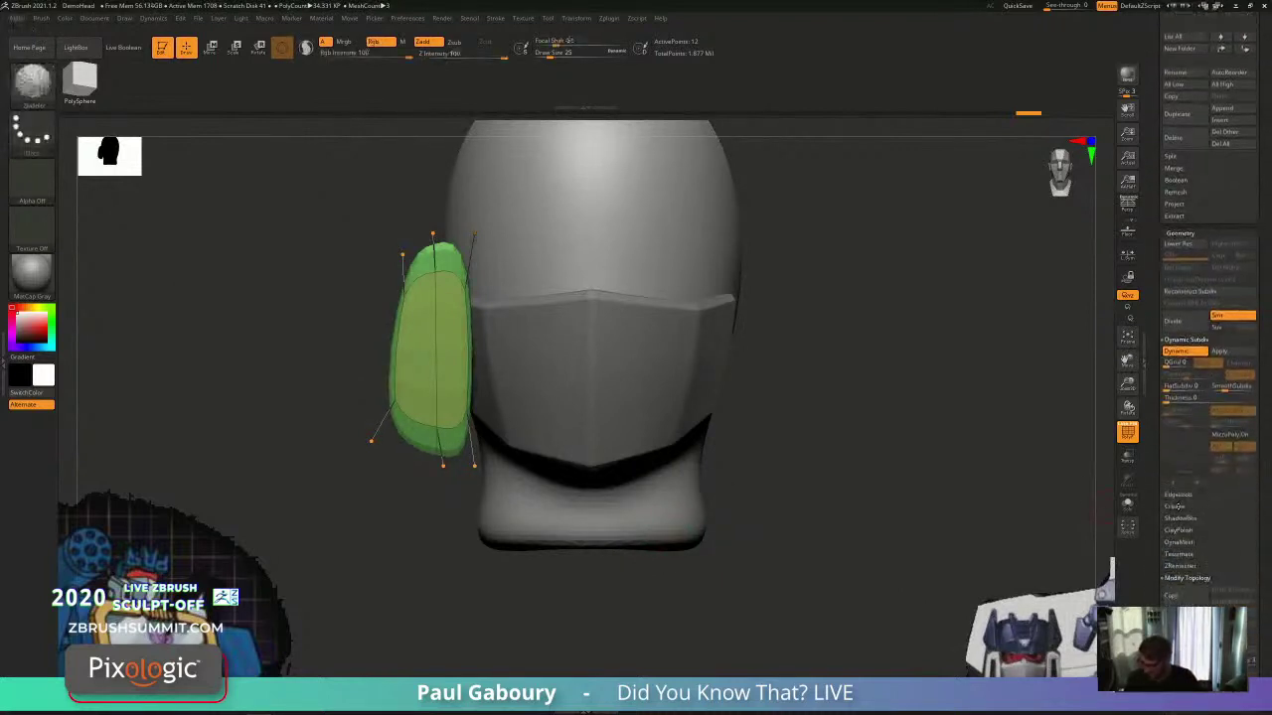
Step: Crease the ear piece's hard edges with a crease tolerance of 45 and set the crease level to 3
left_click(1181, 507, "shift")
left_click(1184, 519)
left_click_drag(663, 576, 749, 547)
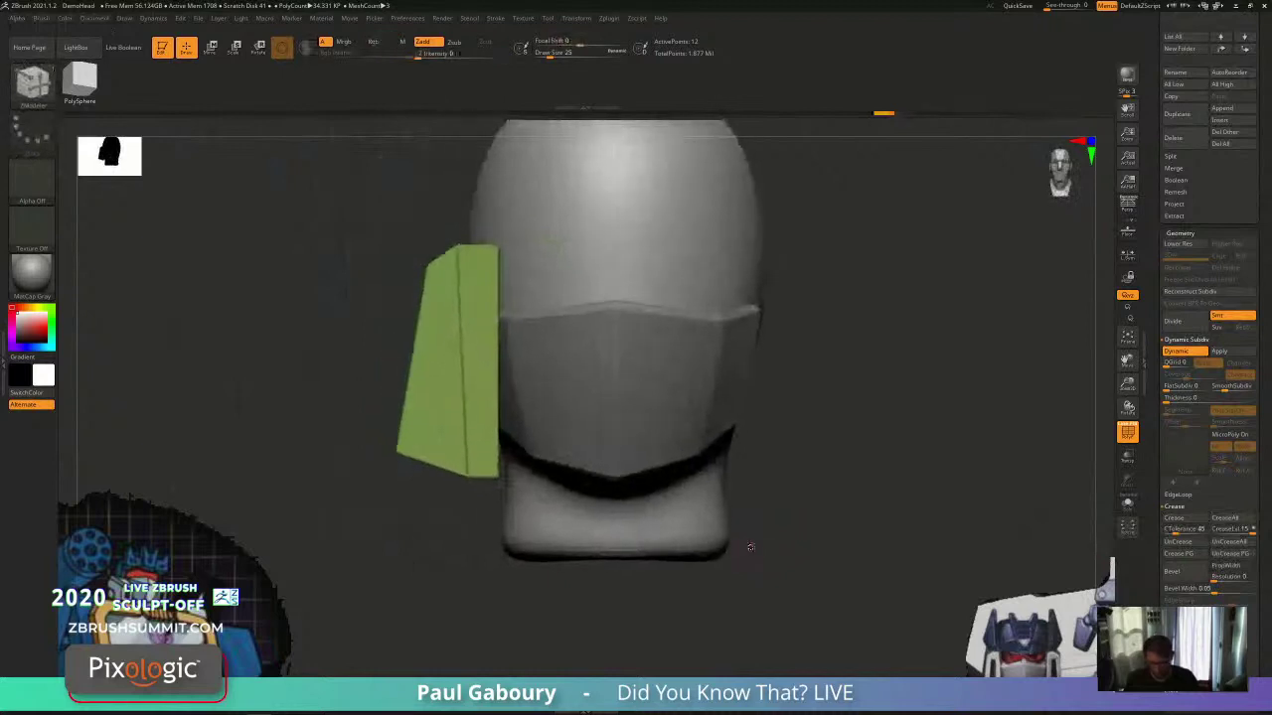
key("shift+f")
right_click_drag(758, 539, 745, 521, "ctrl")
mouse_move(745, 522)
left_mouse_down()
mouse_move(759, 542)
mouse_move(804, 544)
mouse_move(706, 508)
mouse_move(728, 533)
left_mouse_up()
mouse_move(489, 461)
right_mouse_down("ctrl")
mouse_move(513, 479)
mouse_move(491, 516)
mouse_move(546, 533)
mouse_move(553, 493)
right_mouse_up("ctrl")
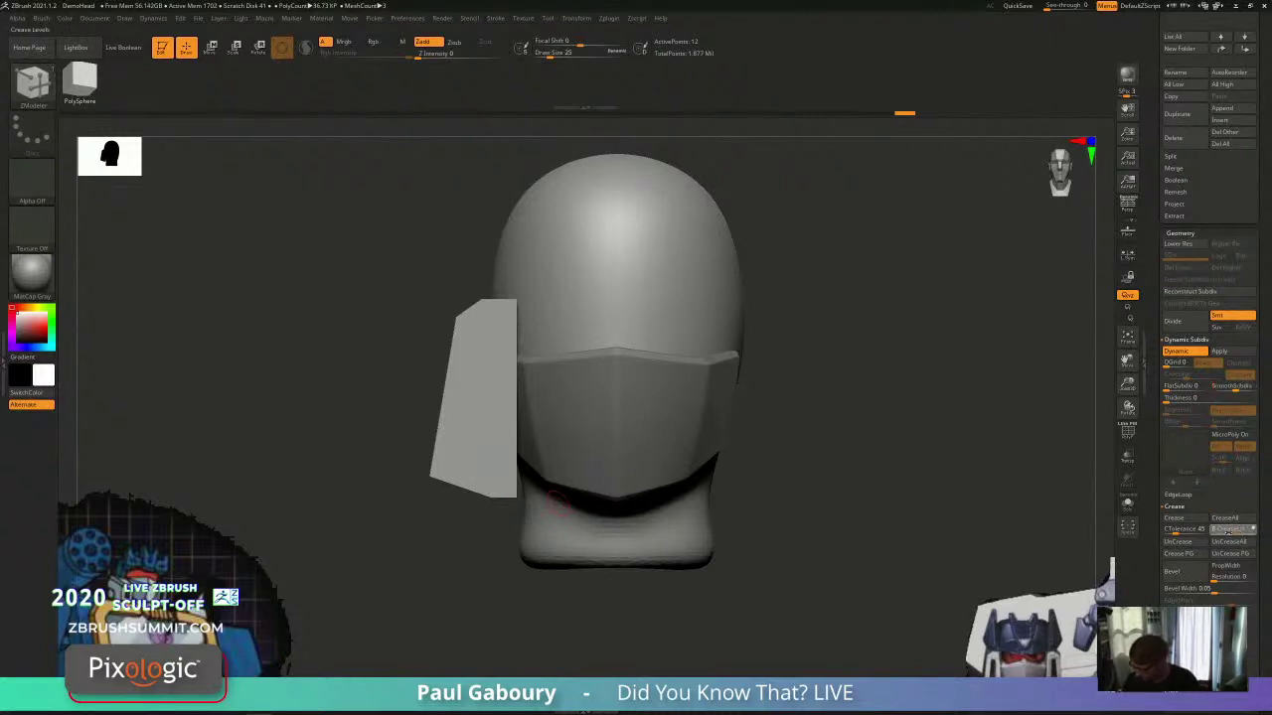
left_click_drag(1221, 533, 1224, 534)
mouse_move(752, 550)
right_mouse_down("alt")
mouse_move(746, 514)
mouse_move(758, 534)
mouse_move(783, 521)
mouse_move(724, 570)
mouse_move(659, 547)
mouse_move(681, 587)
mouse_move(704, 576)
mouse_move(686, 554)
mouse_move(756, 555)
right_mouse_up("alt")
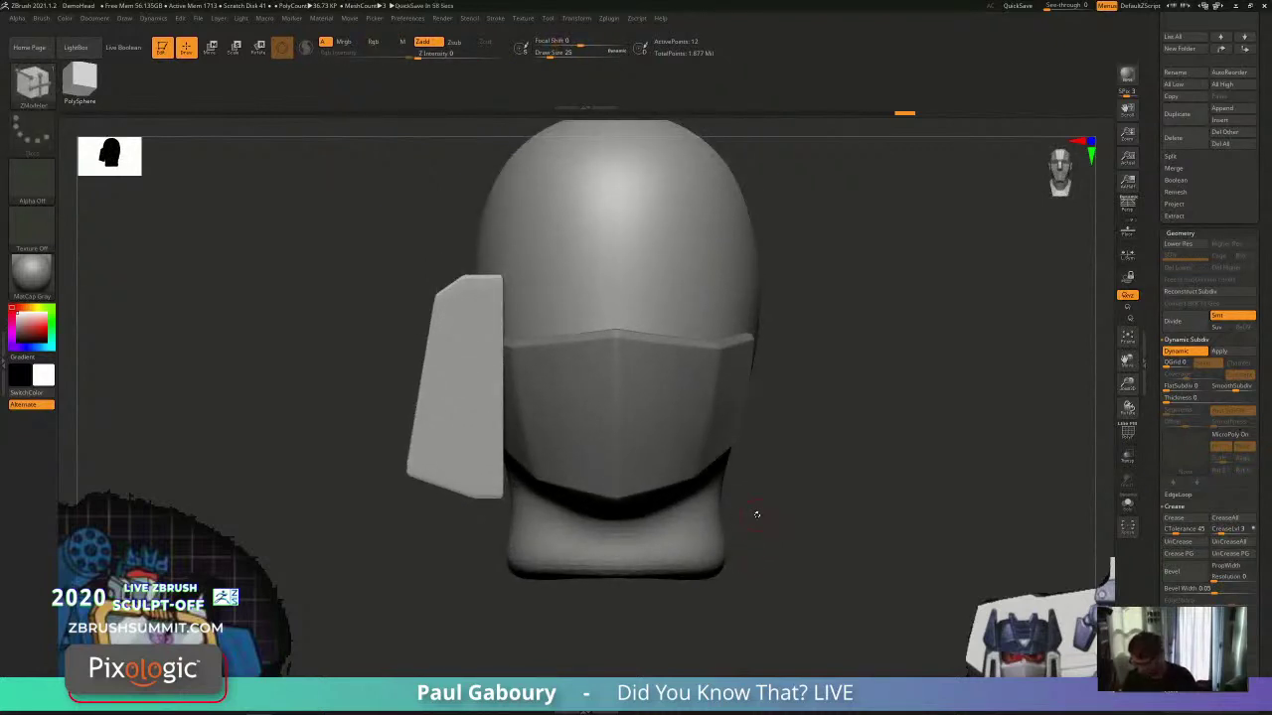
Step: Insert two edge loops across the ear piece with the ZModeler Insert edge action, Multiple EdgeLoops target and Specified Elevation 0
key("shift+f")
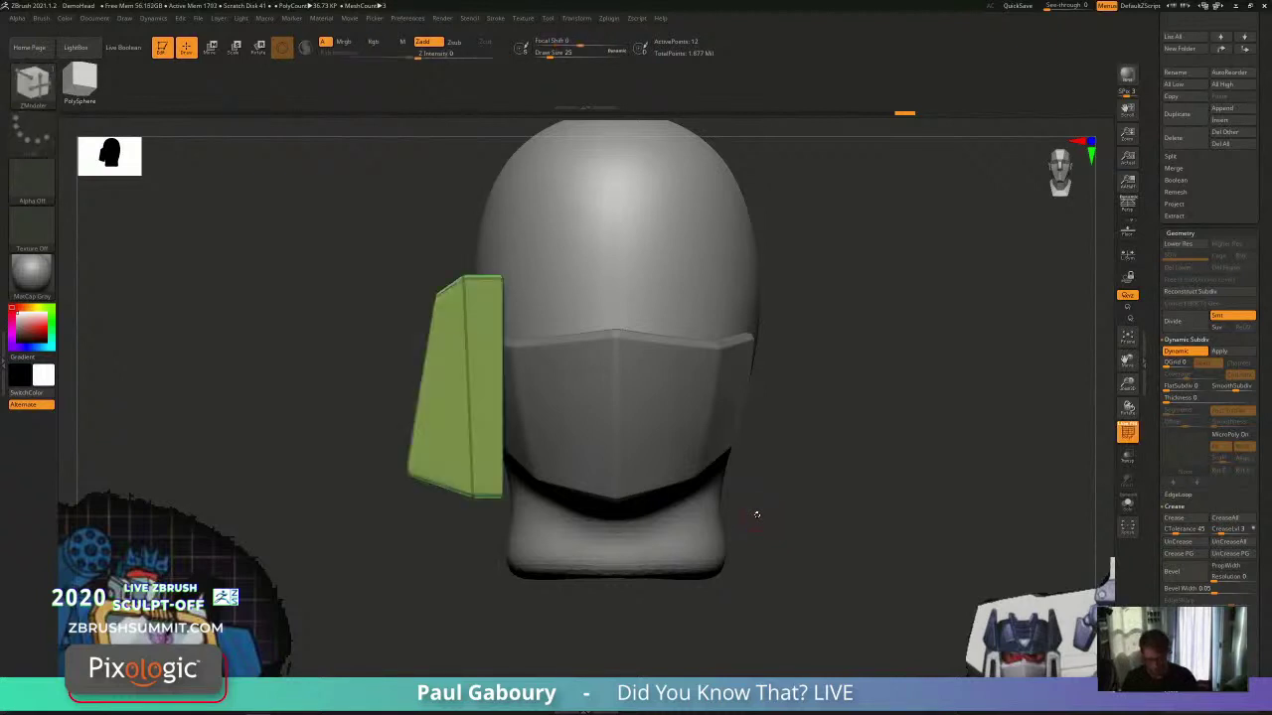
key("space")
left_click(418, 515)
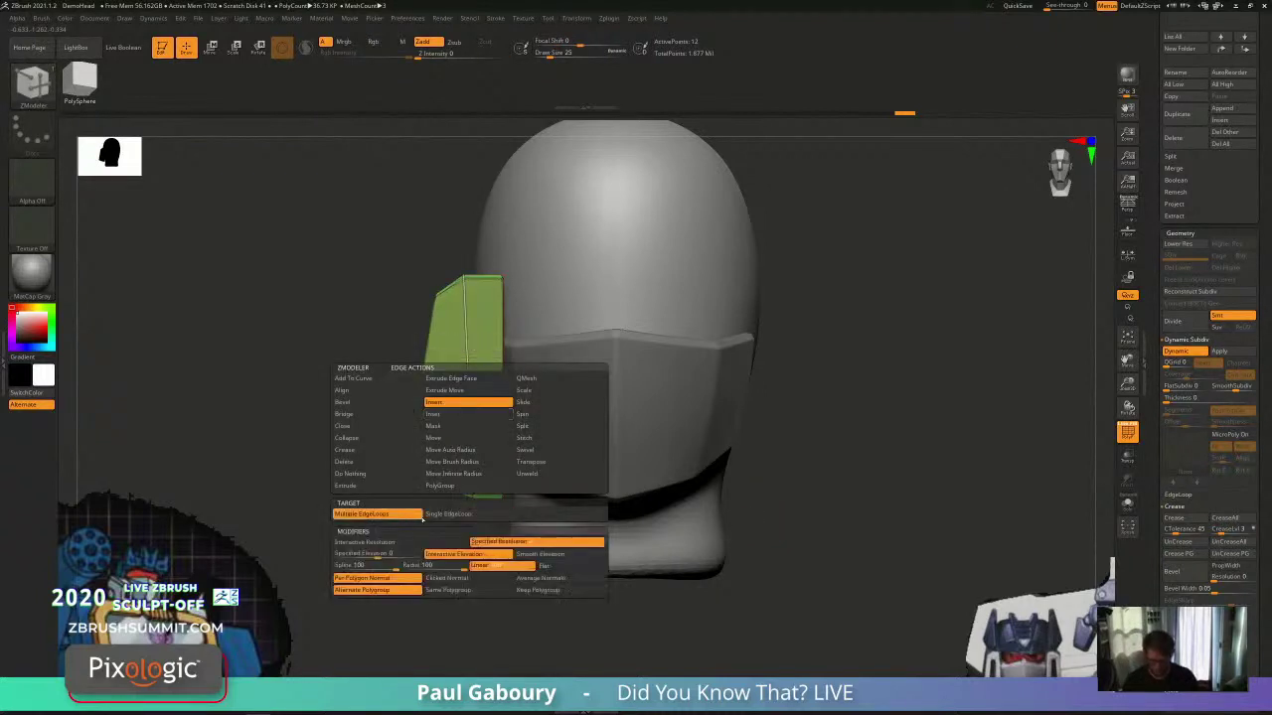
mouse_move(477, 408)
left_mouse_down()
mouse_move(471, 391)
mouse_move(497, 457)
left_mouse_up()
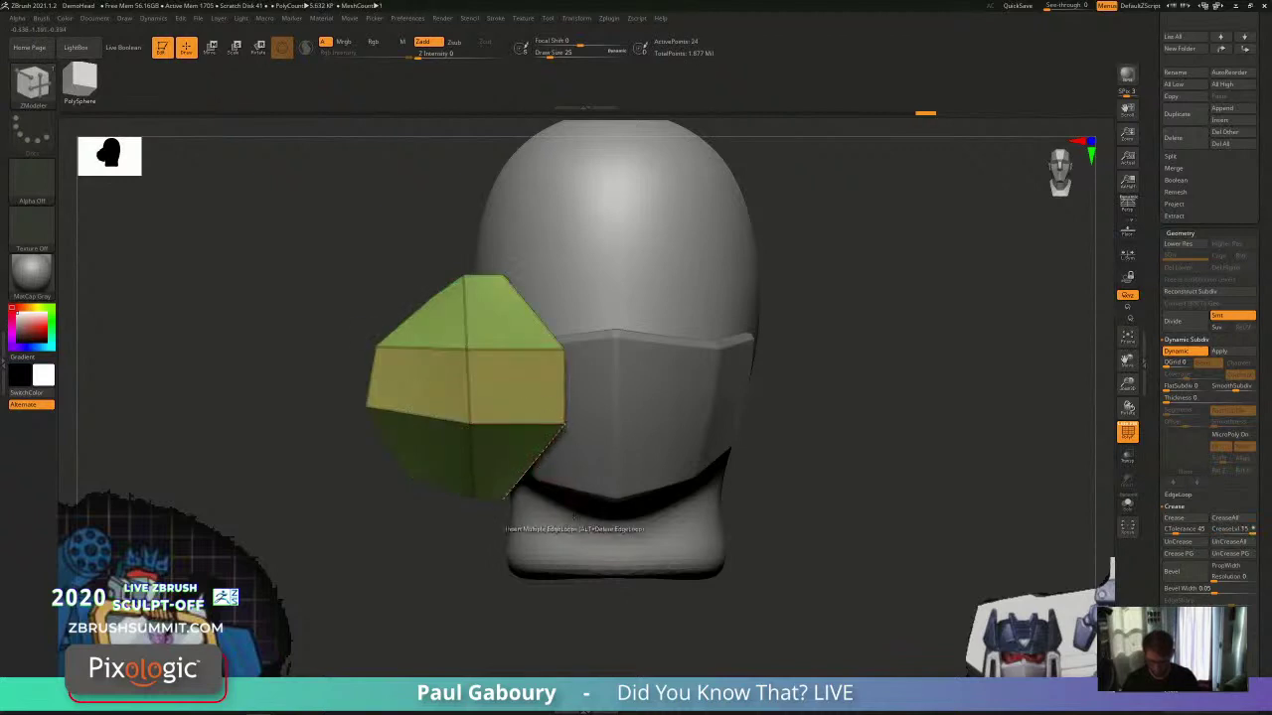
key("ctrl+z")
key("space")
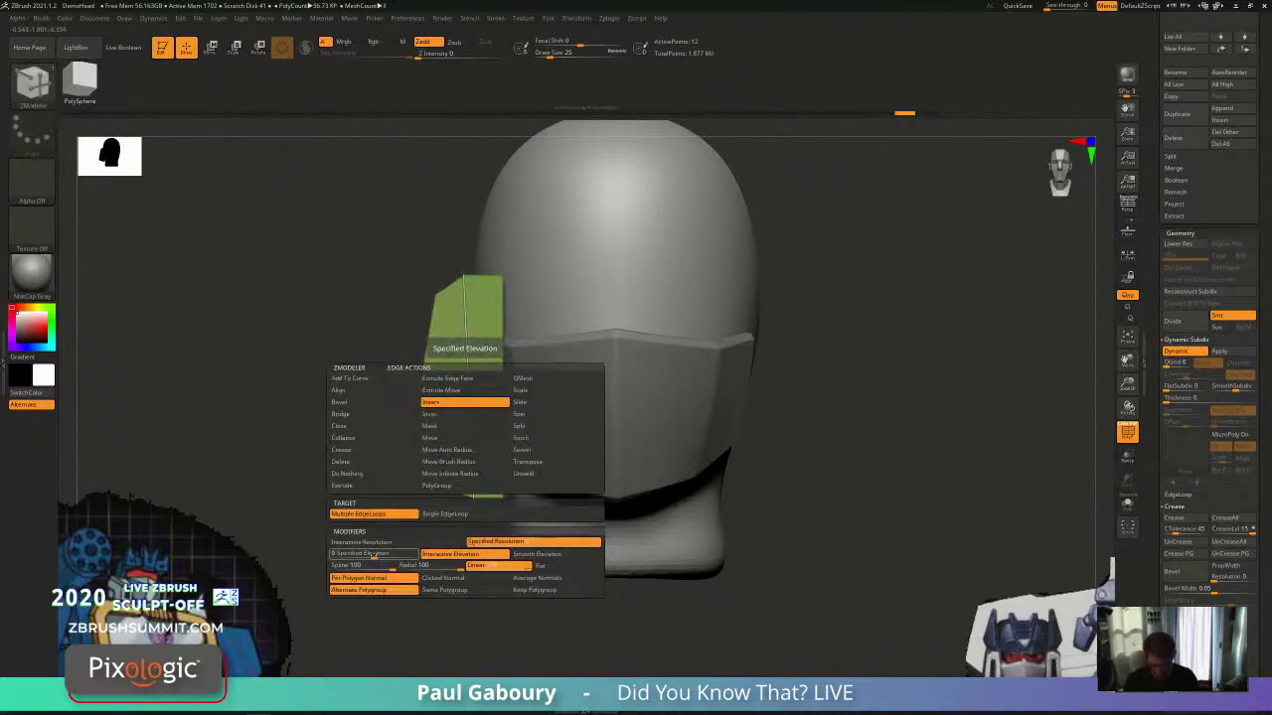
left_click(375, 554)
left_click(468, 391)
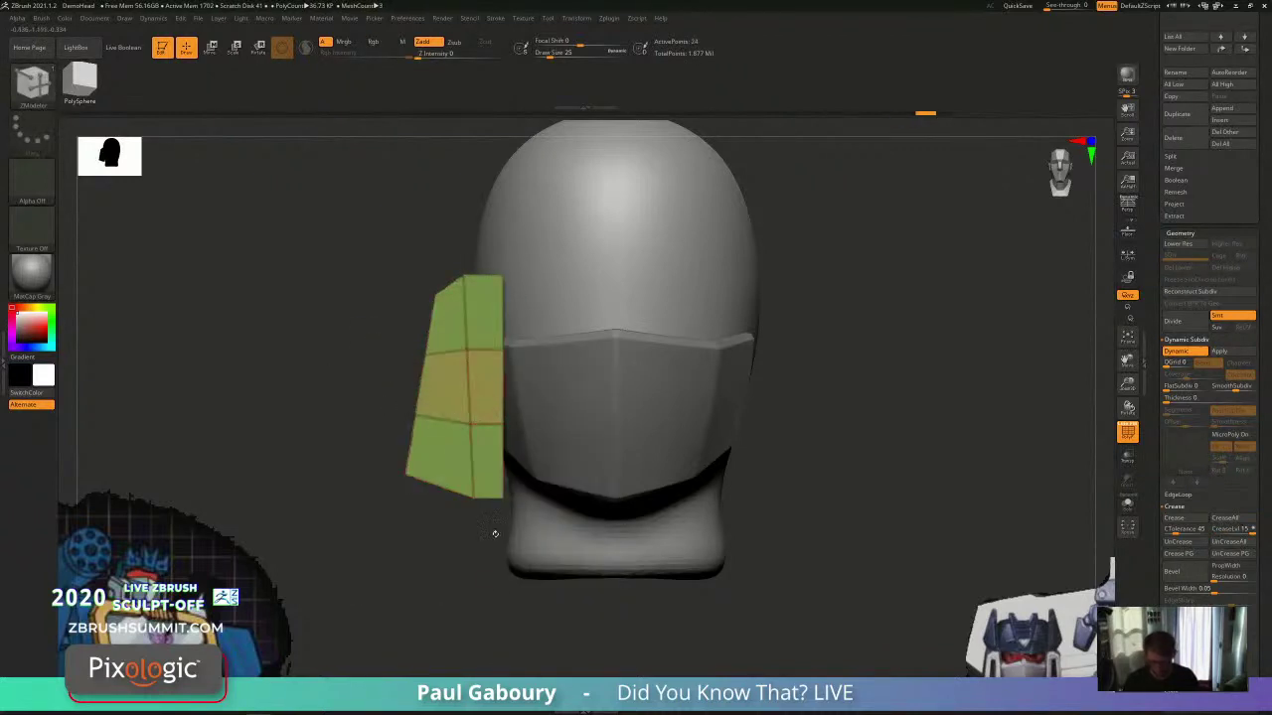
Step: Set the ZModeler edge action to Crease with the EdgeLoop Complete target for the ear piece's inserted loops
mouse_move(495, 605)
left_mouse_down()
mouse_move(447, 596)
mouse_move(487, 591)
left_mouse_up()
key("space")
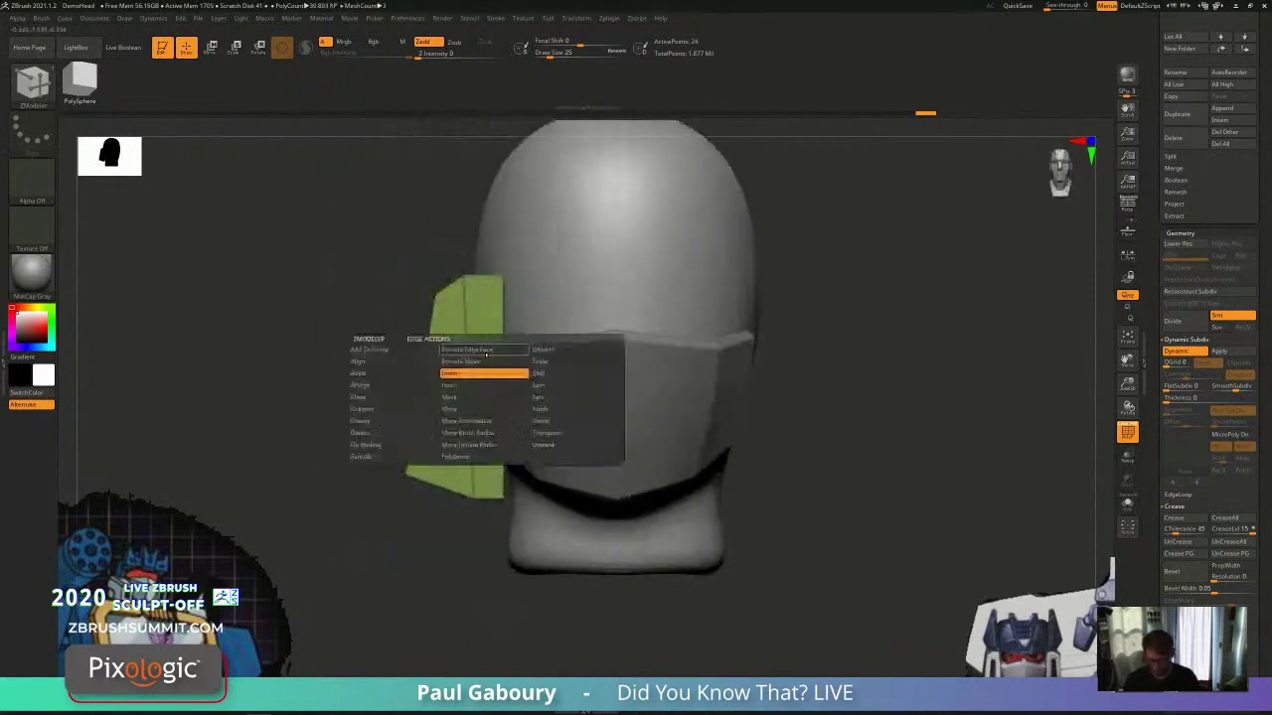
left_click(394, 422)
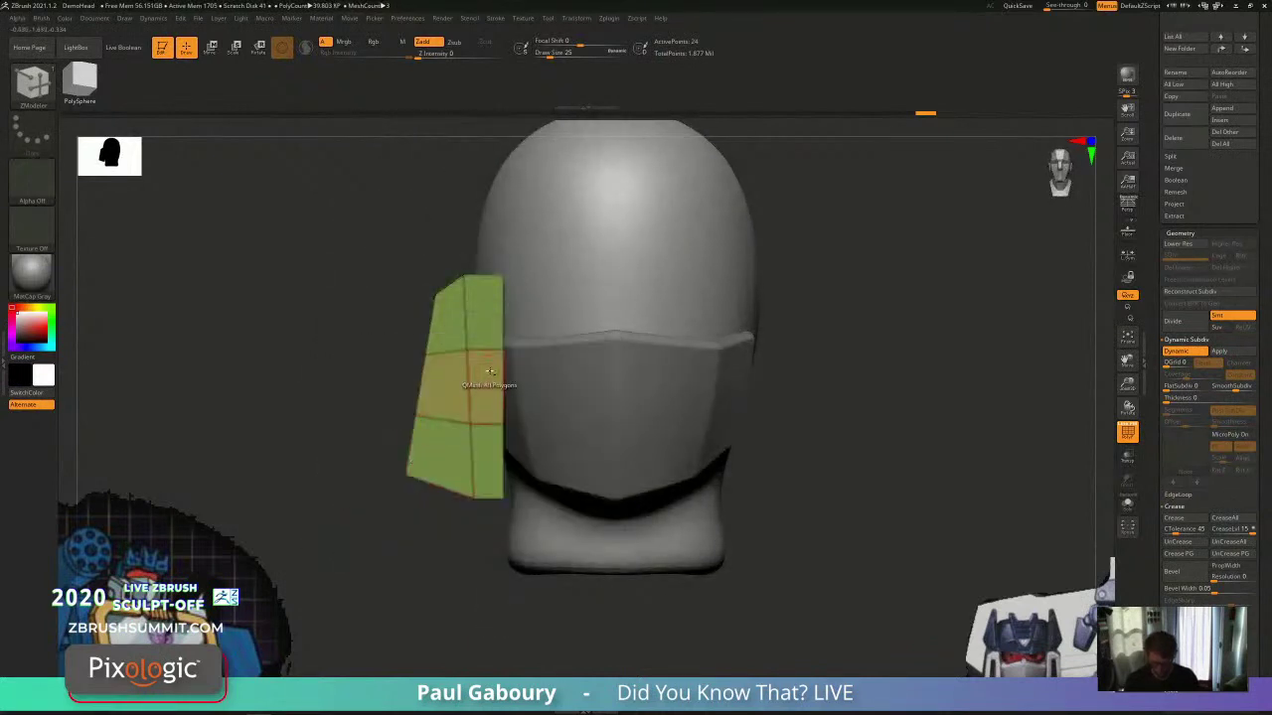
left_click_drag(483, 548, 500, 579, "alt")
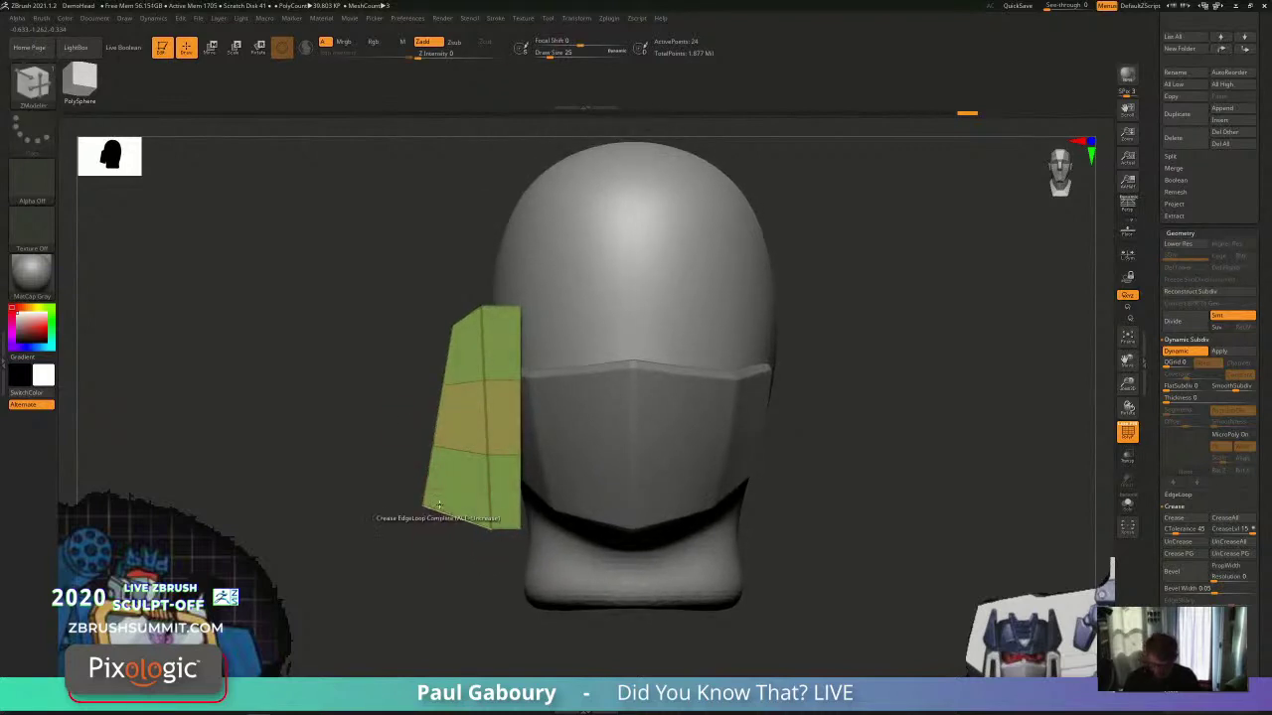
Step: Mask all but the middle of the ear's outer edge, move that section slightly outward, and clear the mask
left_click_drag(398, 368, 455, 473, "ctrl")
key("w")
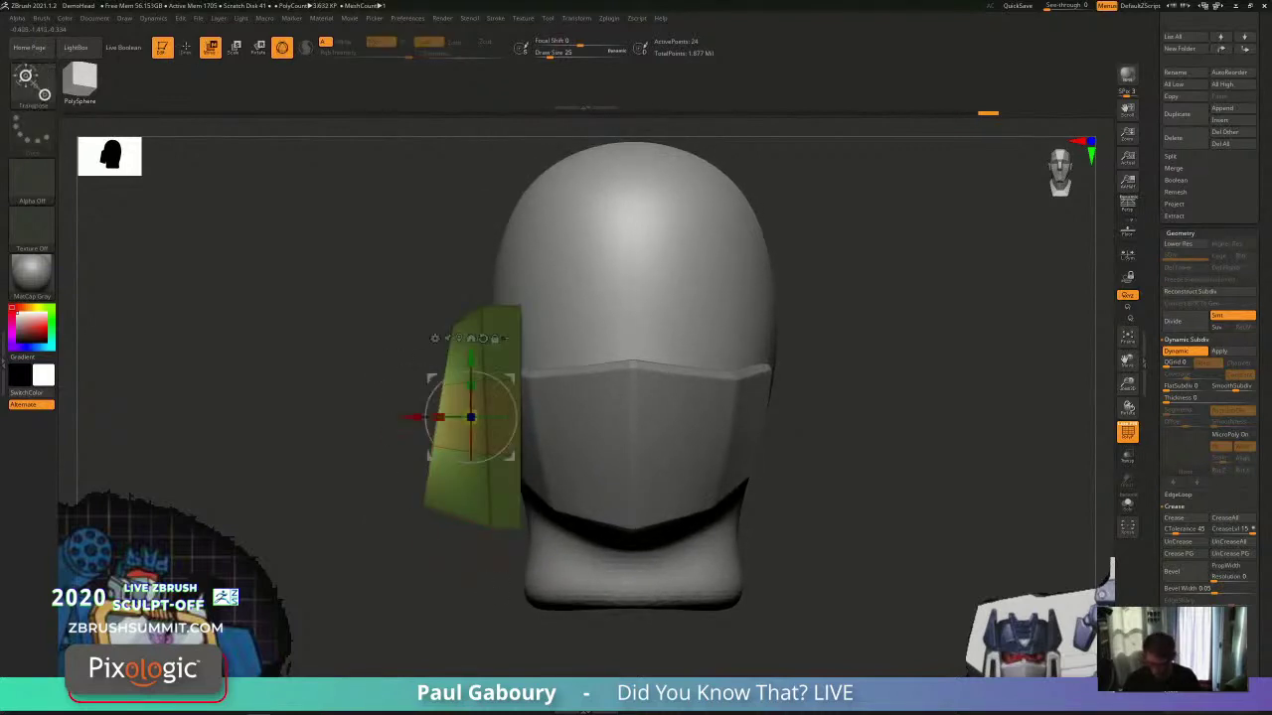
left_click_drag(497, 563, 501, 598, "alt")
left_click_drag(412, 416, 408, 417)
key("q")
left_click_drag(373, 582, 388, 614, "ctrl")
left_click_drag(389, 632, 391, 556, "alt")
key("shift+f")
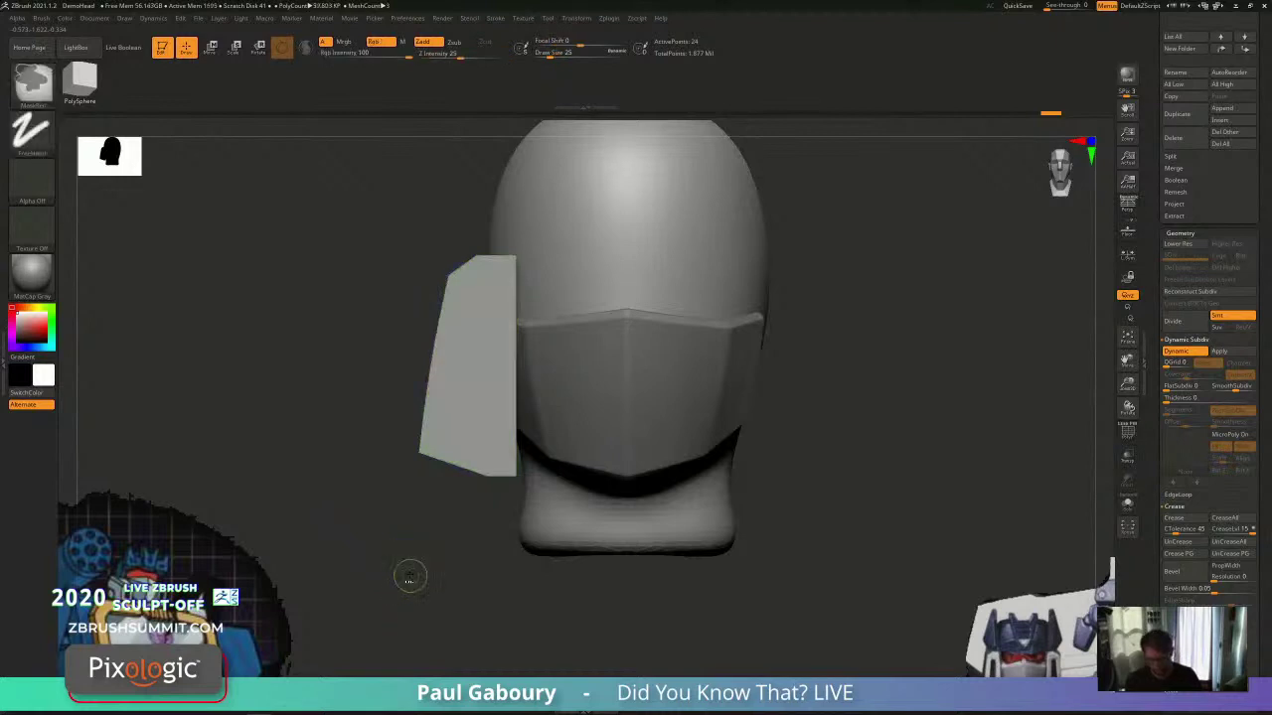
mouse_move(408, 576)
right_mouse_down("ctrl")
mouse_move(401, 560)
mouse_move(507, 558)
mouse_move(403, 560)
right_mouse_up("ctrl")
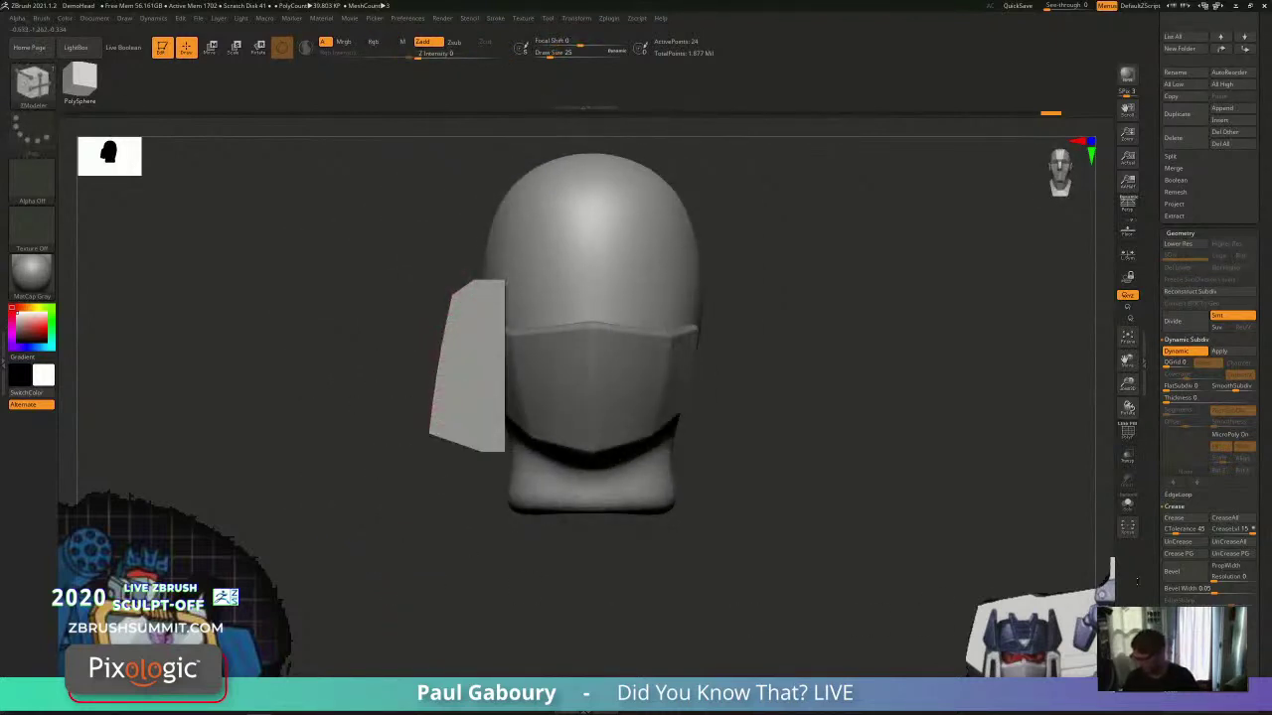
Step: Set the crease level back to 3 on the ear piece with its inserted loops
scroll(1259, 606, "down", 5)
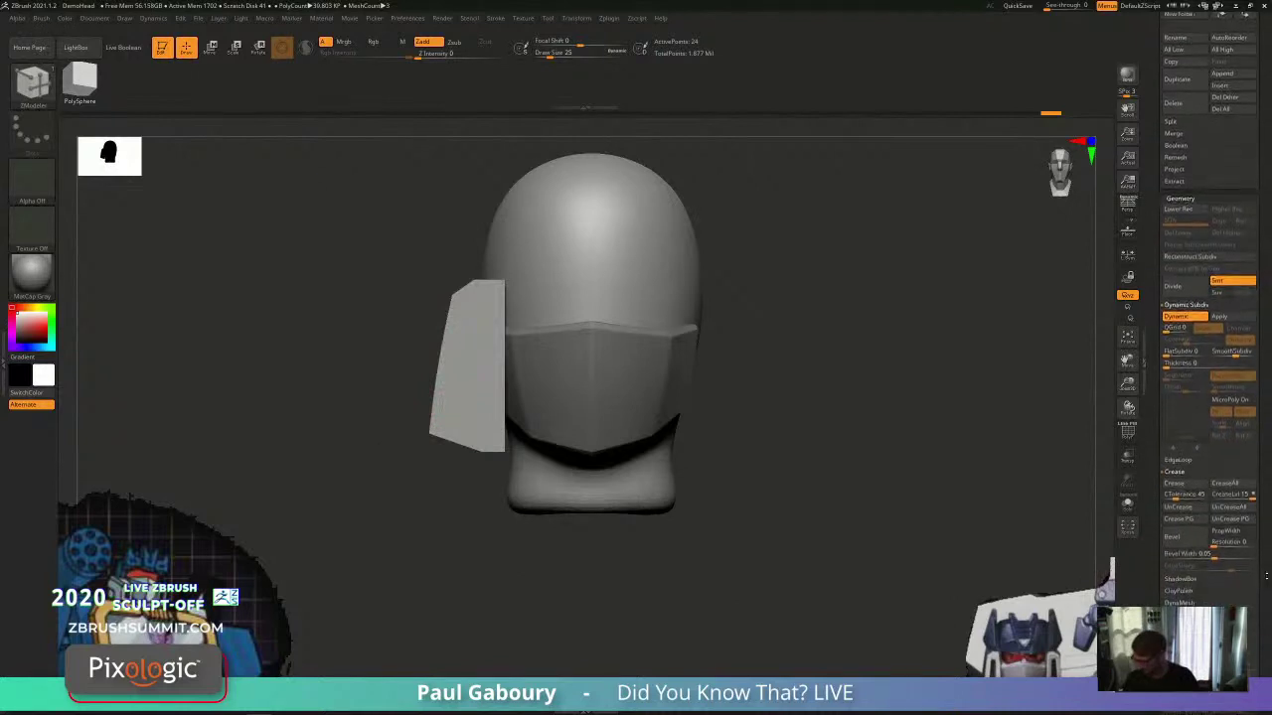
scroll(1257, 529, "down", 2)
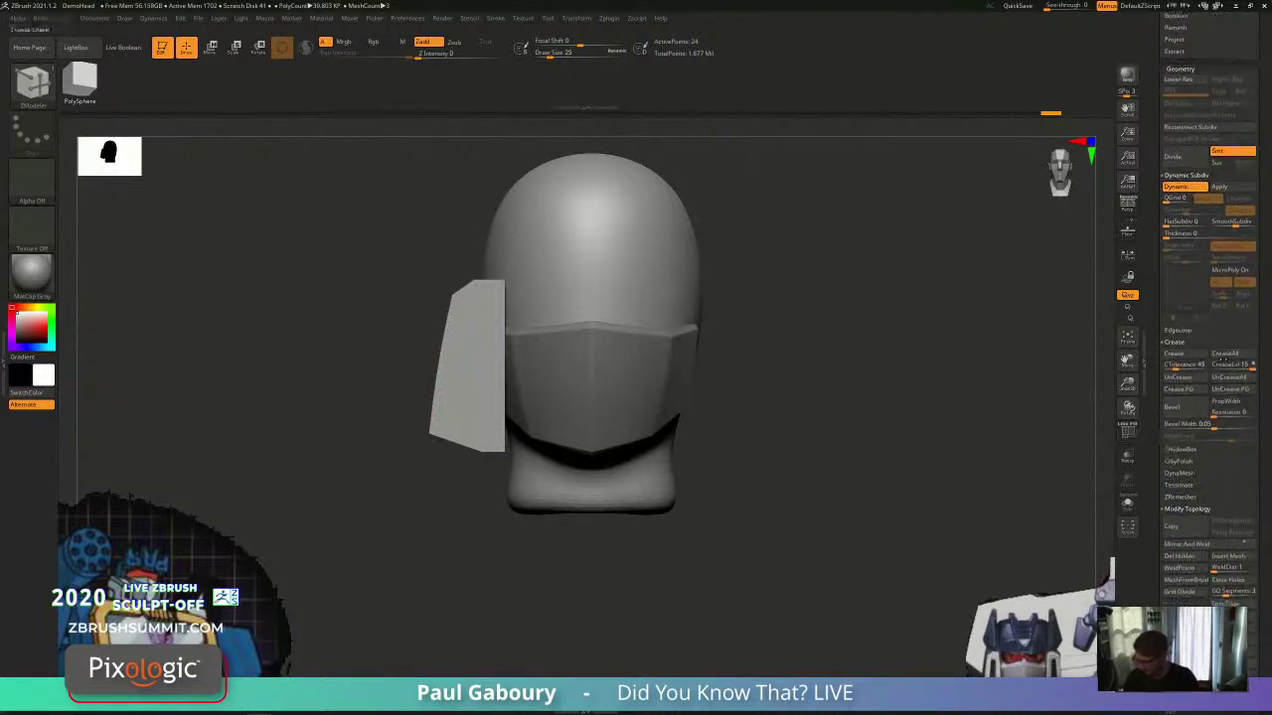
left_click_drag(1220, 368, 1222, 369)
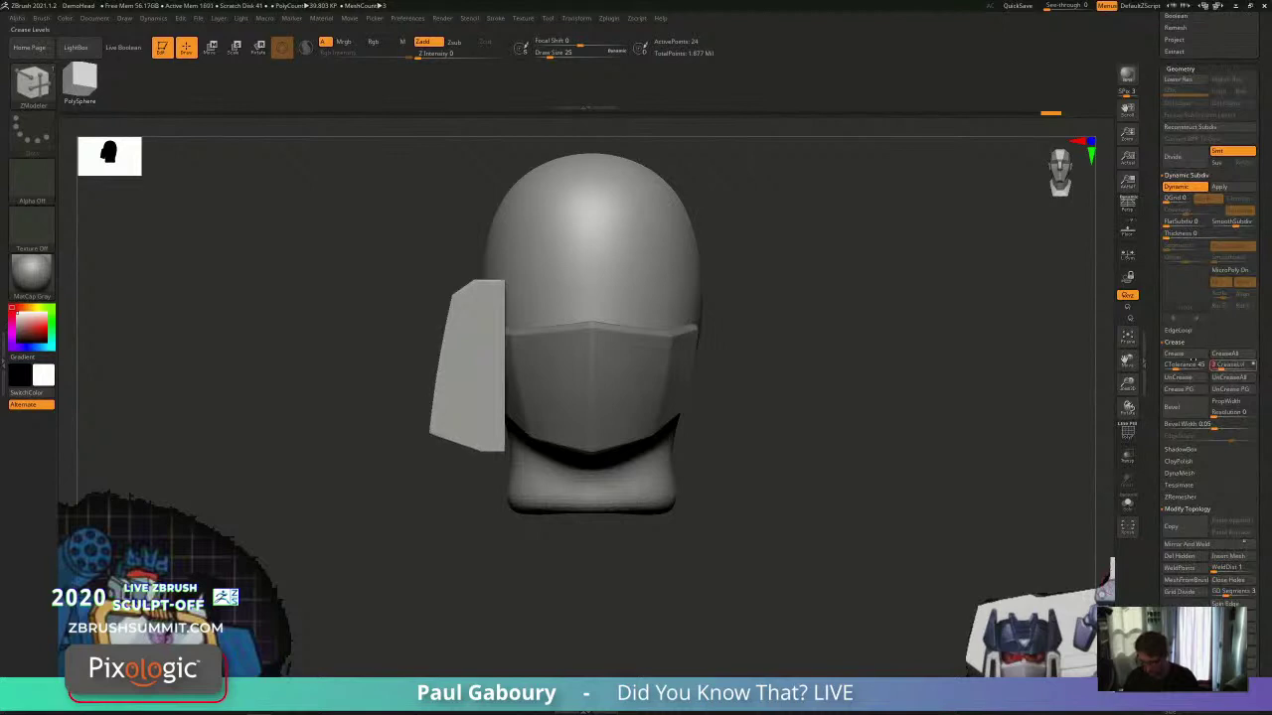
right_click_drag(798, 428, 778, 471, "alt")
right_click_drag(487, 443, 520, 505, "ctrl")
right_click_drag(591, 560, 556, 516, "ctrl")
mouse_move(517, 541)
right_mouse_down()
mouse_move(647, 542)
mouse_move(566, 544)
mouse_move(585, 542)
right_mouse_up()
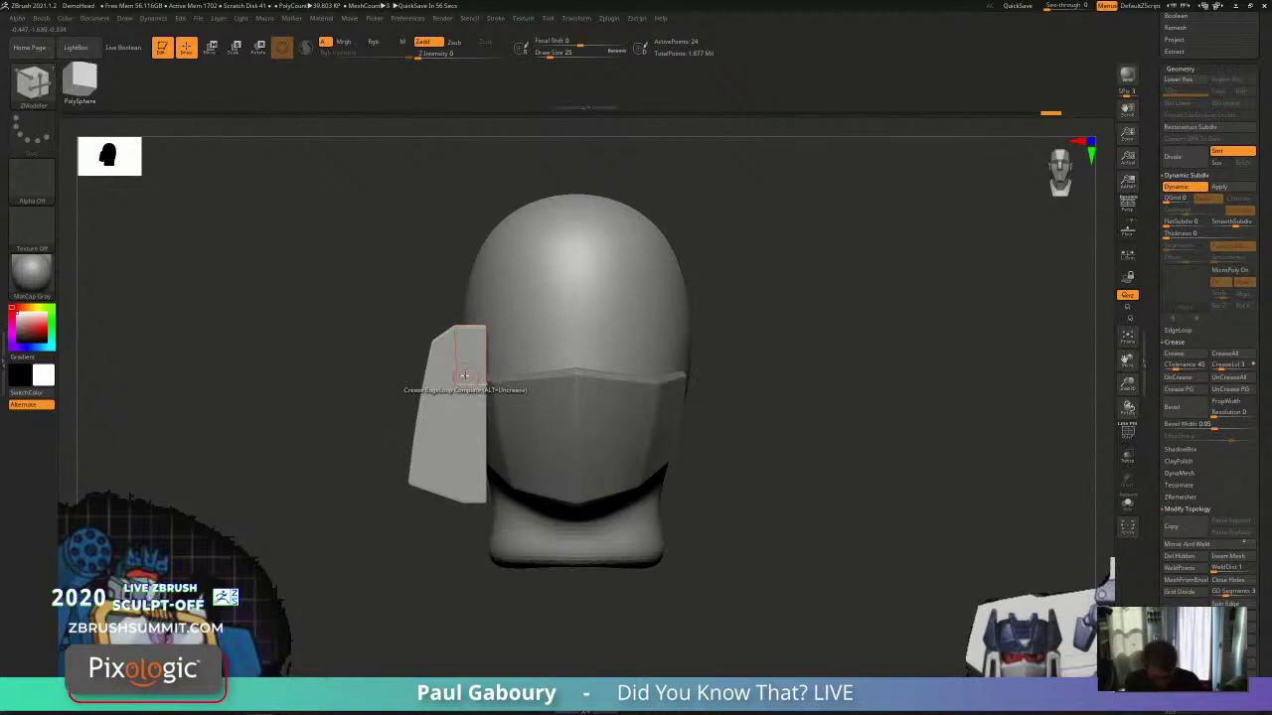
mouse_move(467, 380)
right_mouse_down()
mouse_move(475, 347)
mouse_move(614, 544)
right_mouse_up()
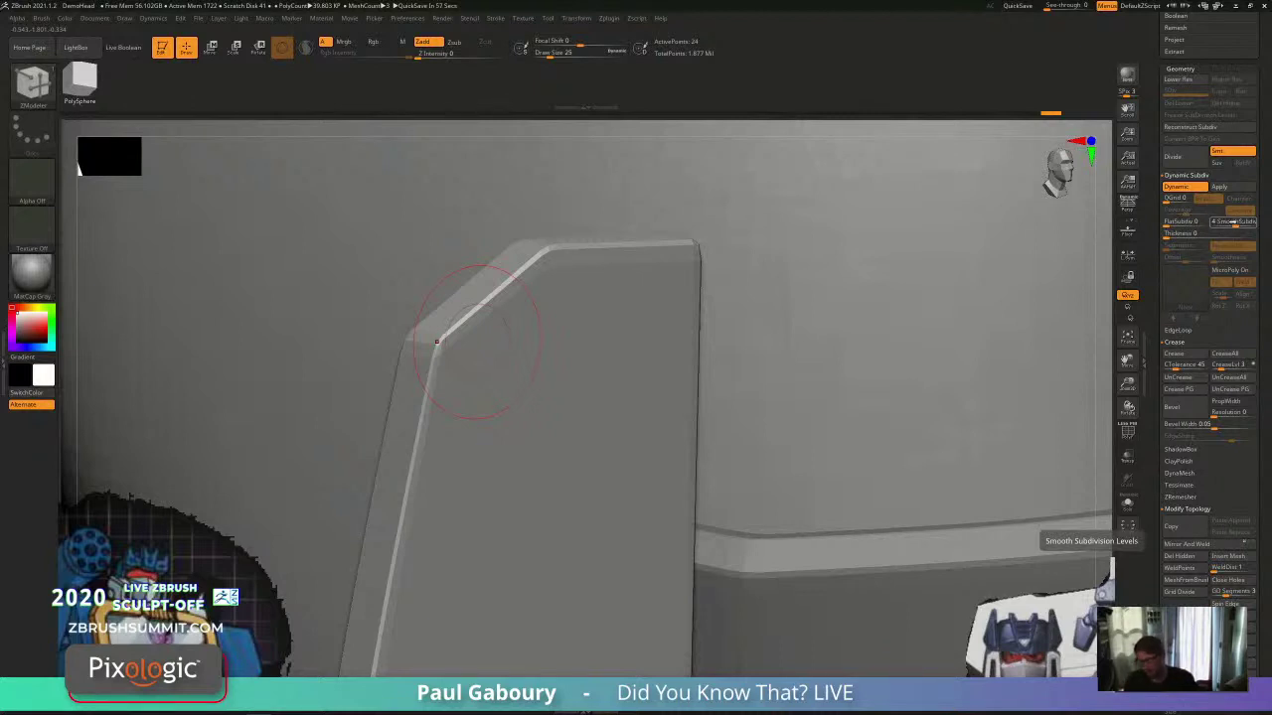
right_click_drag(601, 471, 598, 386, "ctrl")
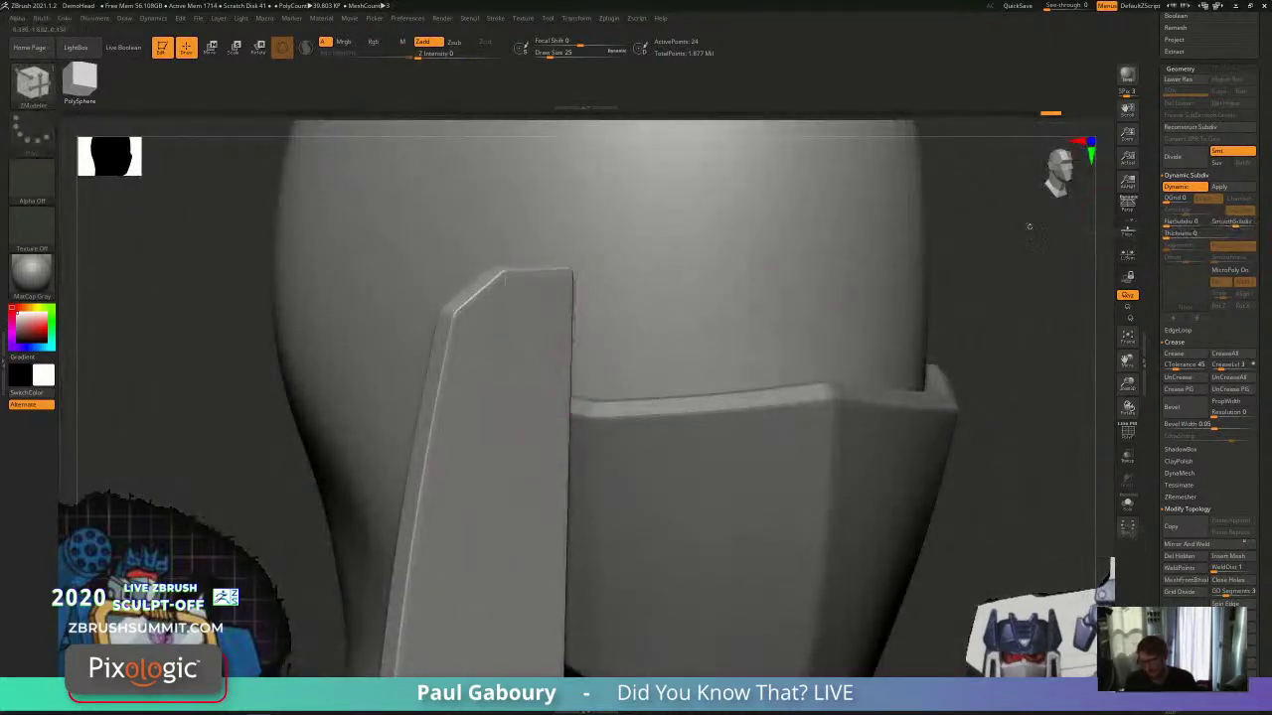
Step: Try QGrid bevelling with adjusted Coverage on the ear piece in place of smooth subdivision, and restore SmoothSubdiv to 4
left_click_drag(1235, 225, 1208, 226)
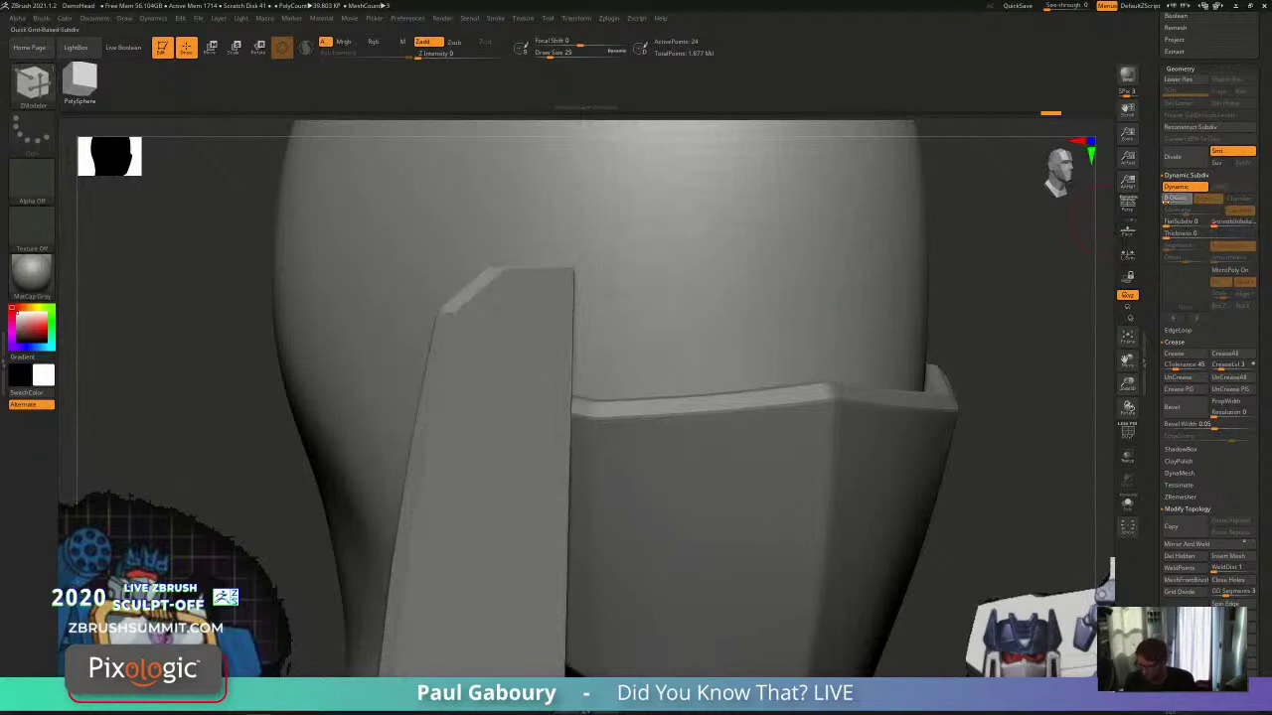
left_click_drag(991, 284, 928, 296)
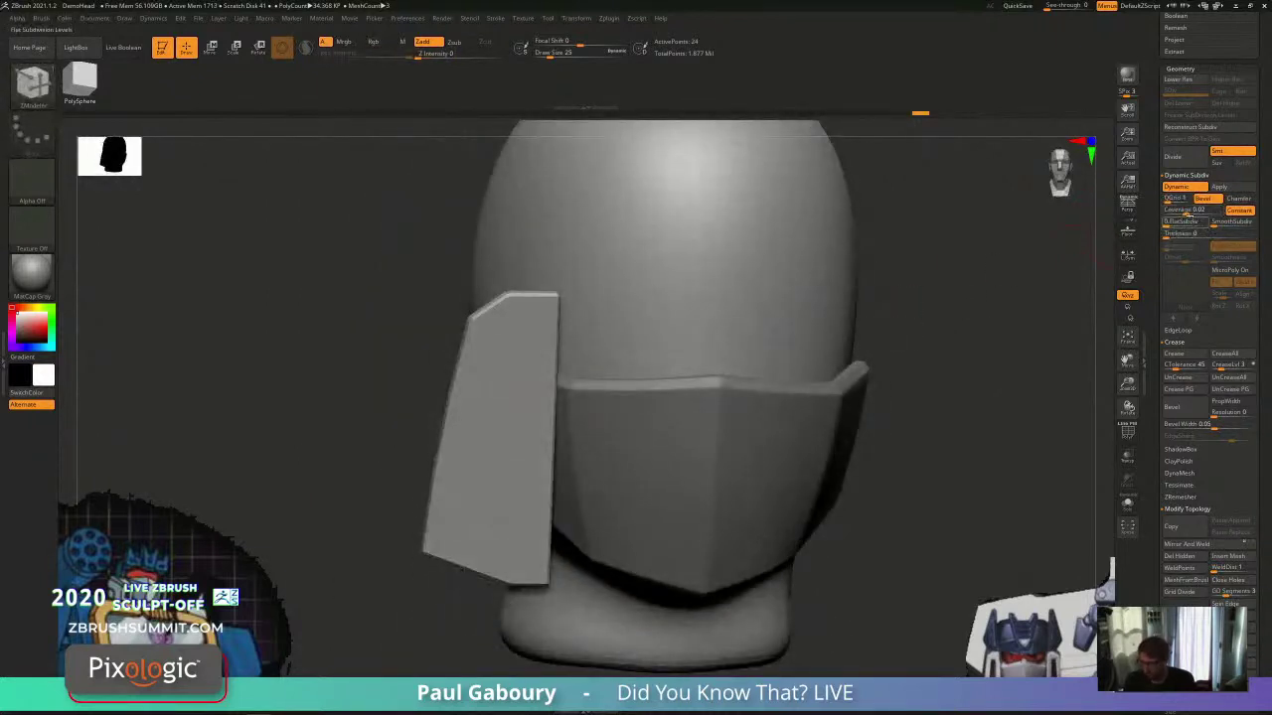
left_click_drag(1186, 213, 1184, 213)
left_click_drag(830, 312, 948, 308)
left_click_drag(1091, 256, 834, 316)
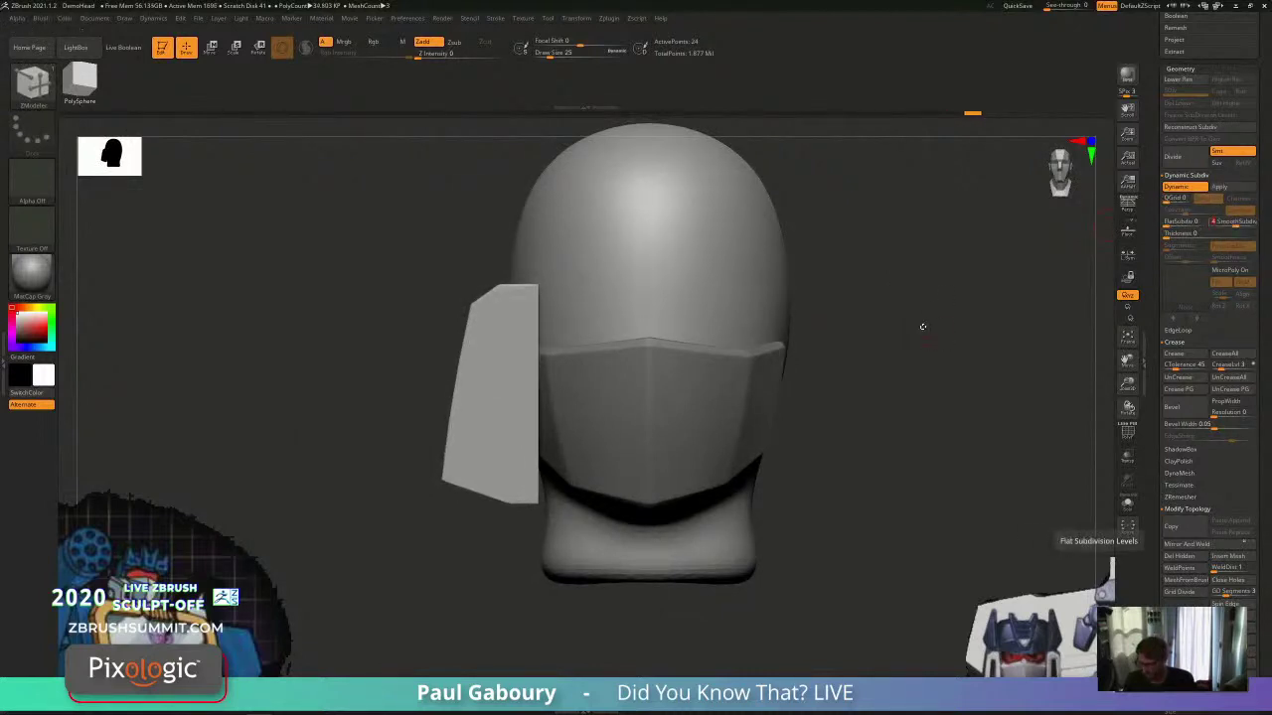
left_click_drag(917, 326, 868, 355)
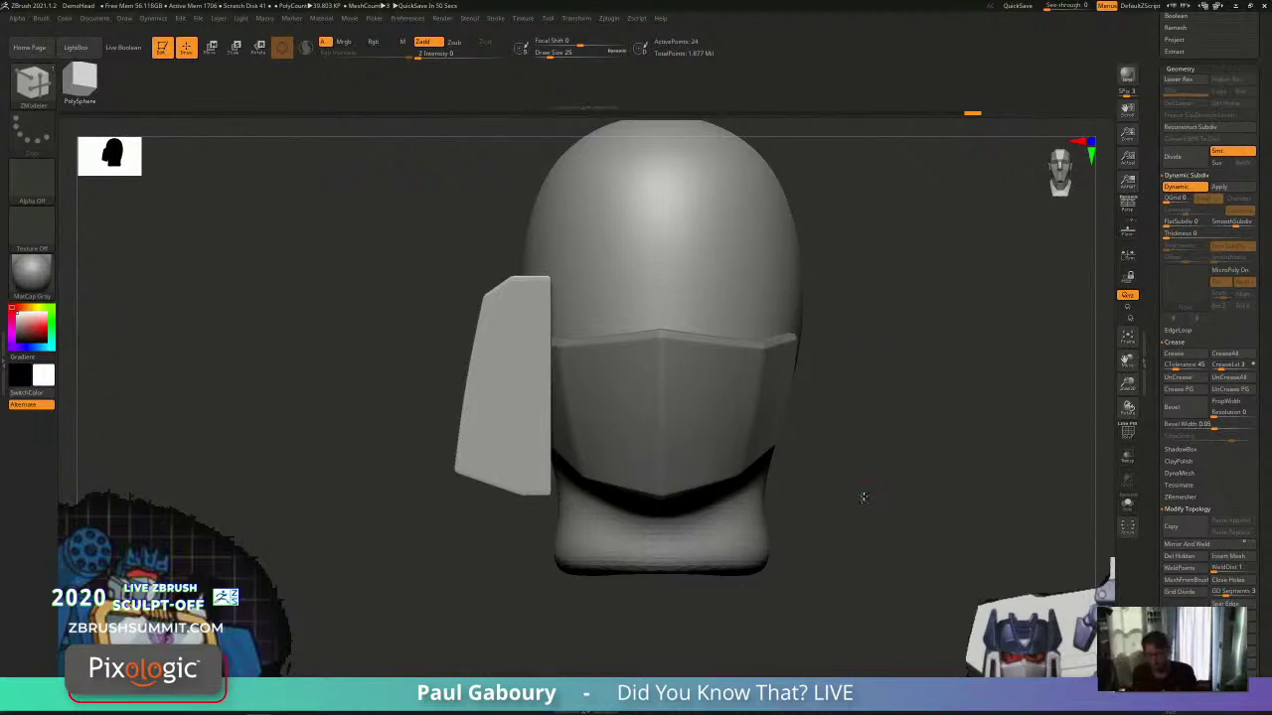
Step: Mirror and weld the ear piece onto the opposite side of the head
mouse_move(865, 500)
right_mouse_down("ctrl")
mouse_move(742, 520)
mouse_move(469, 479)
right_mouse_up("ctrl")
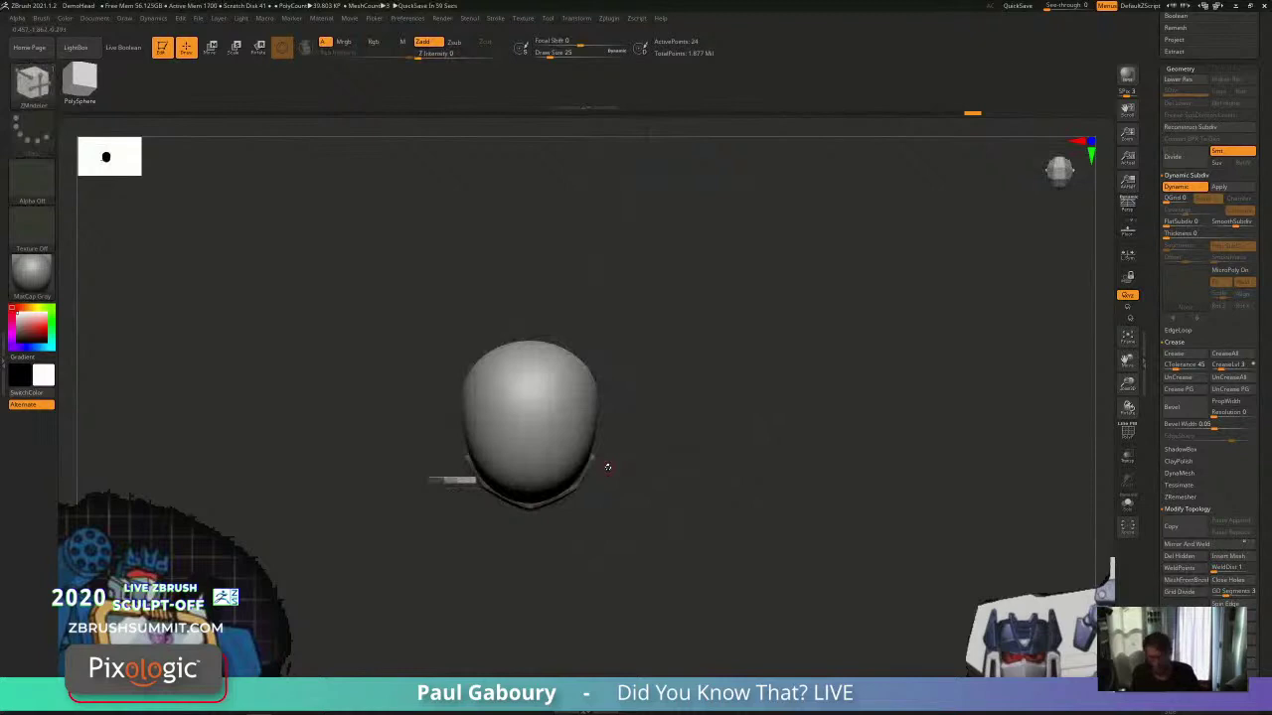
mouse_move(757, 579)
right_mouse_down()
mouse_move(742, 400)
mouse_move(760, 426)
mouse_move(780, 397)
right_mouse_up()
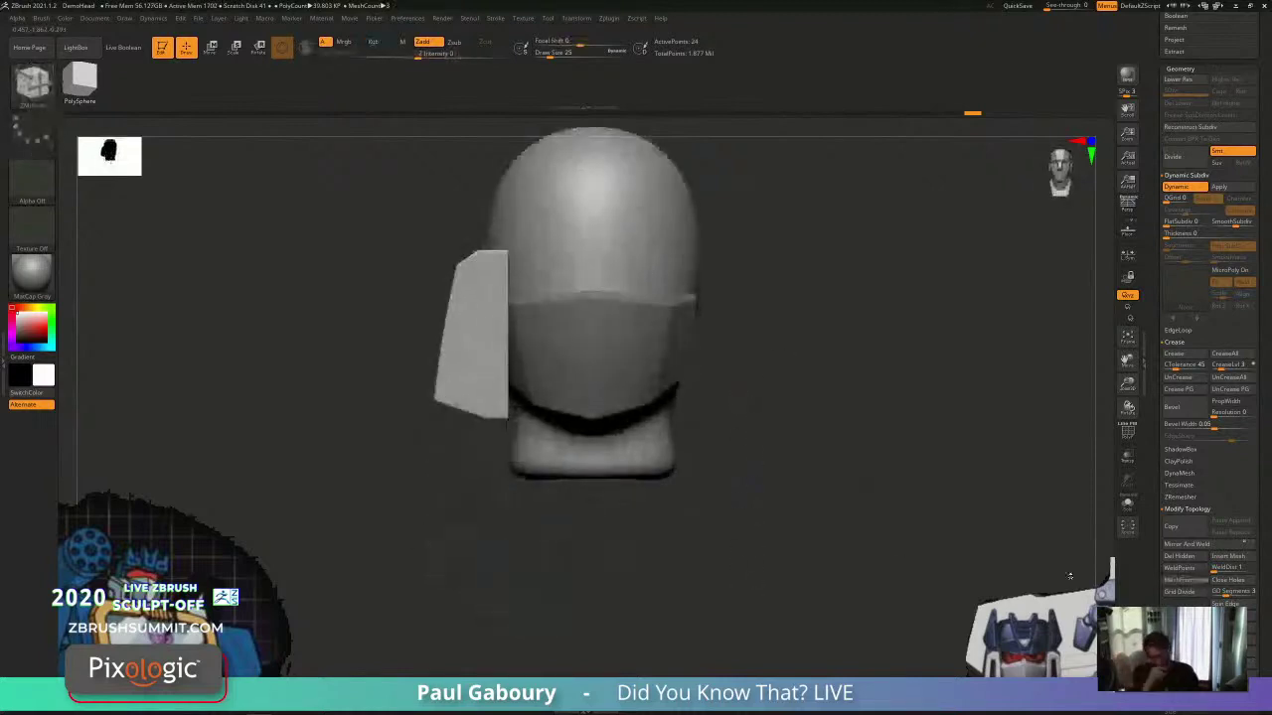
left_click(1214, 550)
right_click_drag(765, 497, 766, 527, "alt")
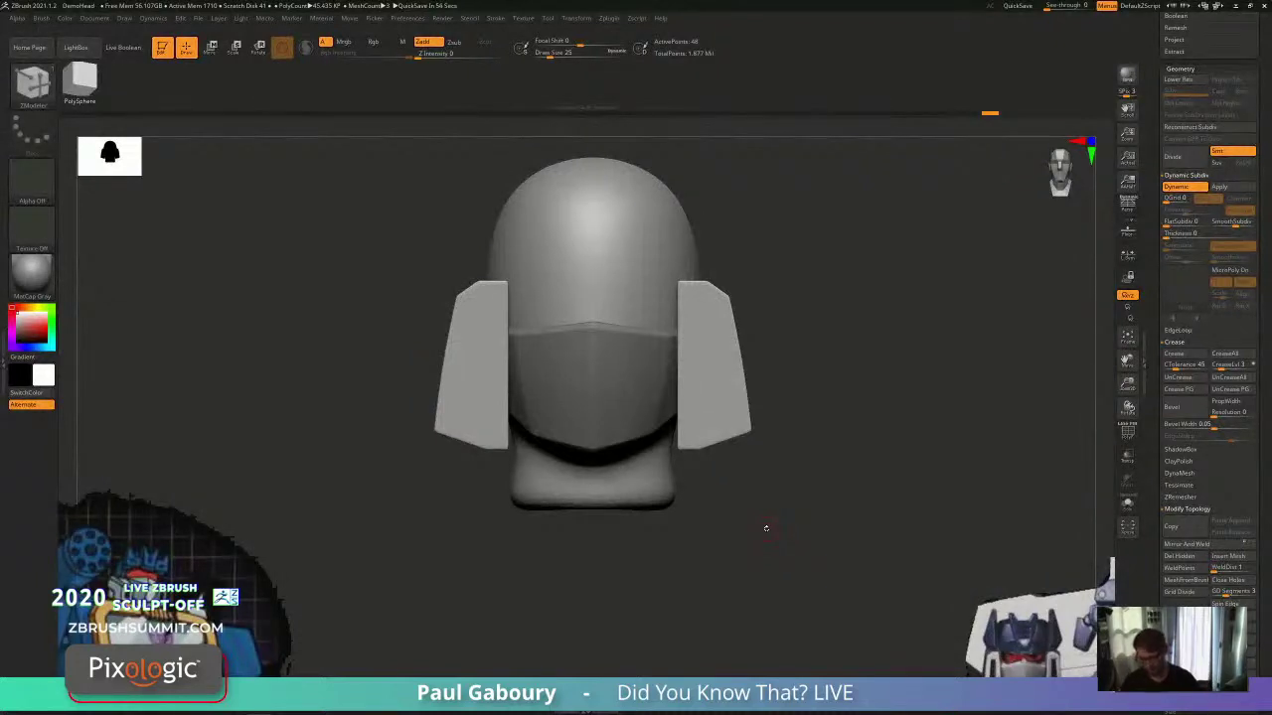
right_click_drag(824, 463, 769, 498, "ctrl")
Step: Isolate the ear pieces in top view and place the Move gizmo's pivot at the inner edge of one ear
left_click(1126, 503)
right_click_drag(663, 346, 678, 401, "alt")
right_click_drag(679, 402, 686, 474, "ctrl")
key("w")
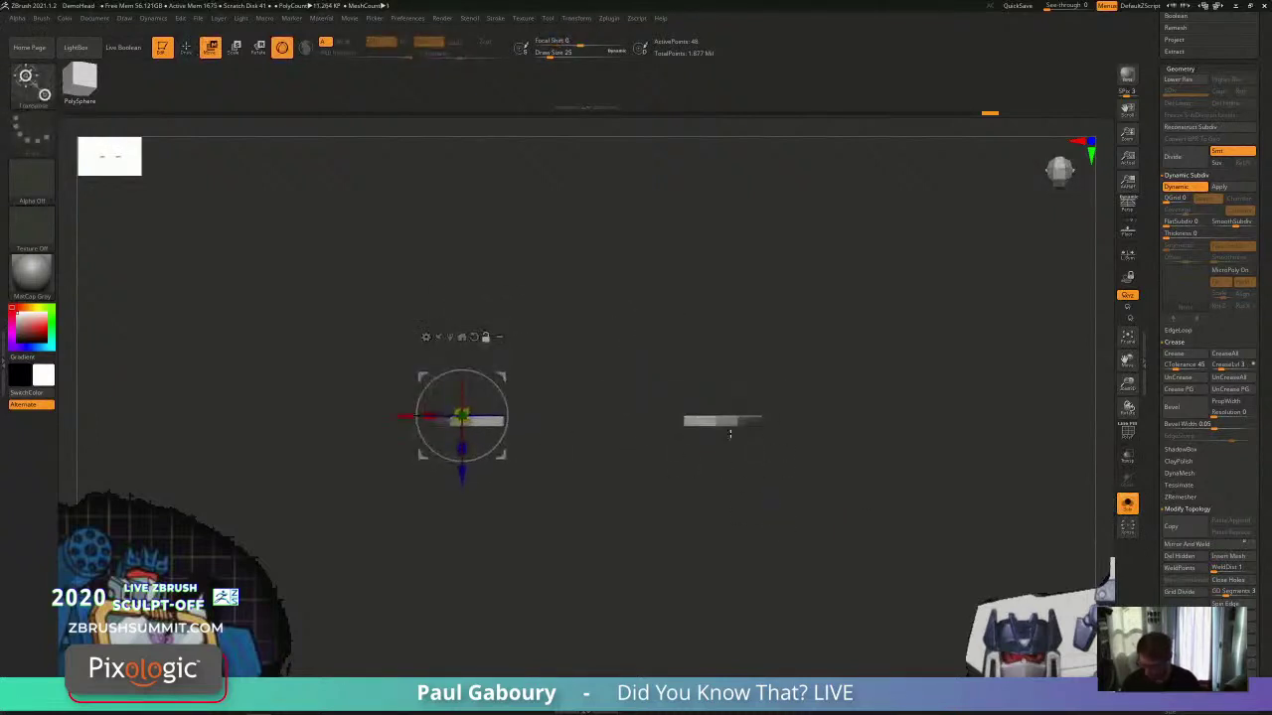
left_click(450, 338)
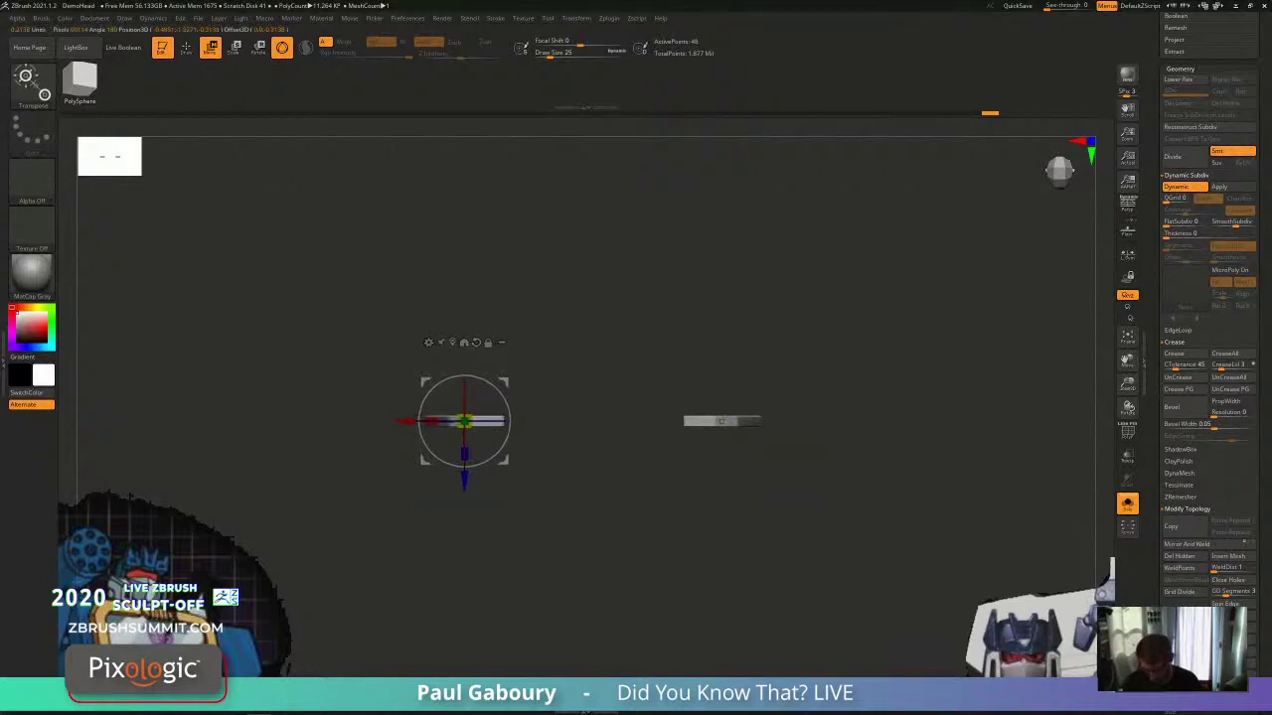
left_click_drag(407, 421, 445, 421, "alt")
right_click_drag(888, 425, 686, 511, "ctrl")
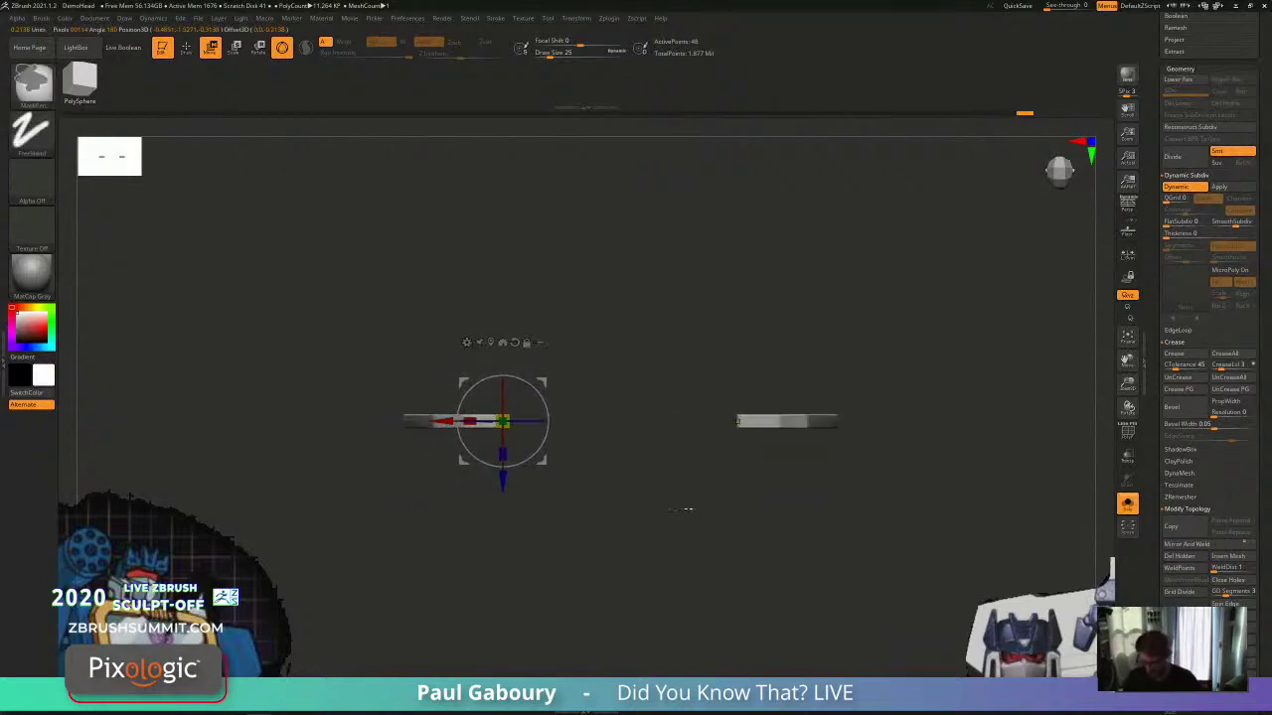
Step: Rotate the ears symmetrically by about 10 degrees around the inner-edge pivot so they angle backward, and return to Draw mode
left_click_drag(545, 439, 542, 447)
right_click_drag(628, 628, 636, 557, "ctrl")
key("ctrl+z")
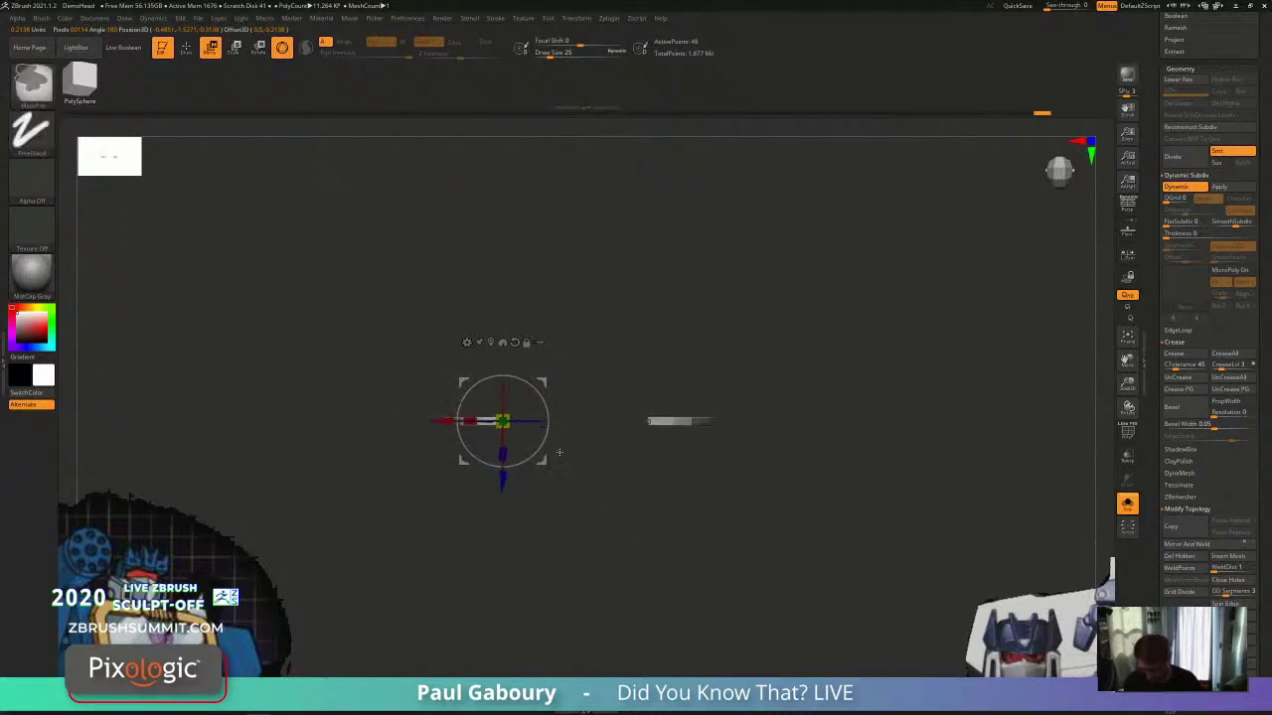
left_click_drag(546, 440, 542, 450)
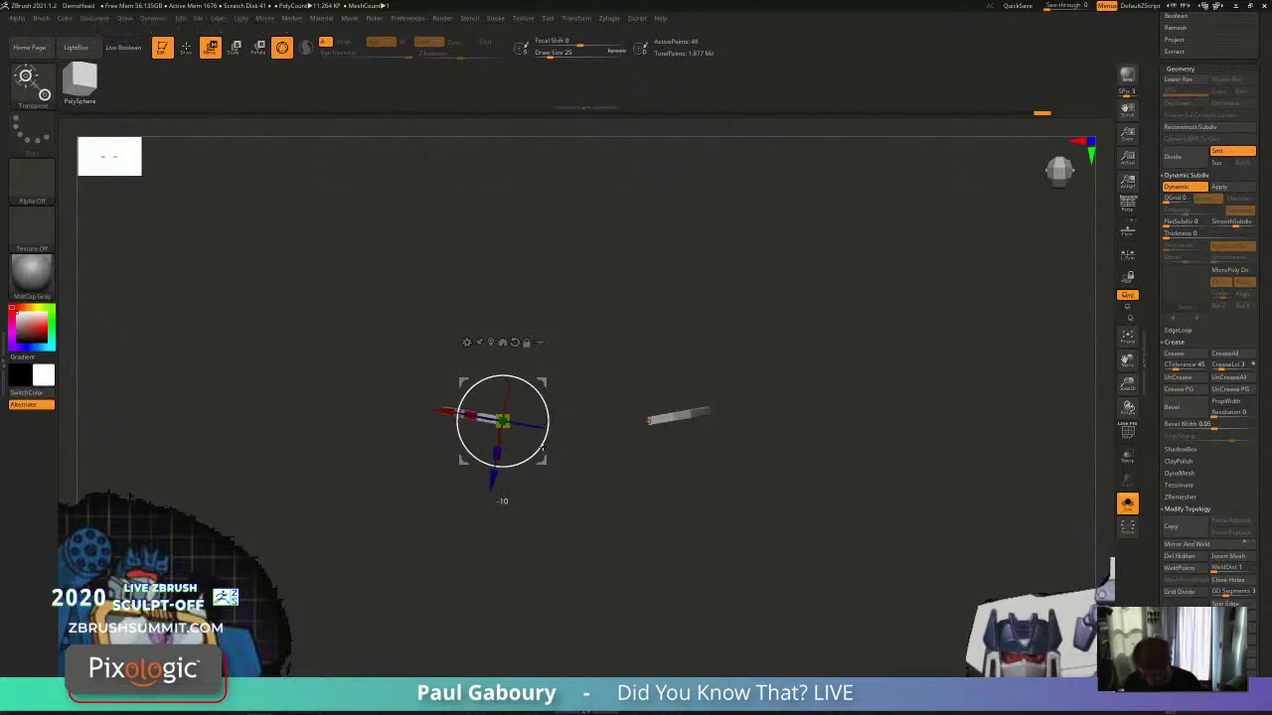
key("q")
mouse_move(698, 540)
right_mouse_down()
mouse_move(716, 431)
mouse_move(775, 452)
mouse_move(730, 452)
right_mouse_up()
Step: Show the whole head again and examine the angled ears against the mouth plate from below
left_click(1127, 503)
right_click_drag(1069, 499, 1022, 511, "alt")
right_click_drag(810, 472, 785, 410)
right_click_drag(785, 411, 822, 546, "ctrl")
right_click_drag(907, 465, 869, 487, "alt")
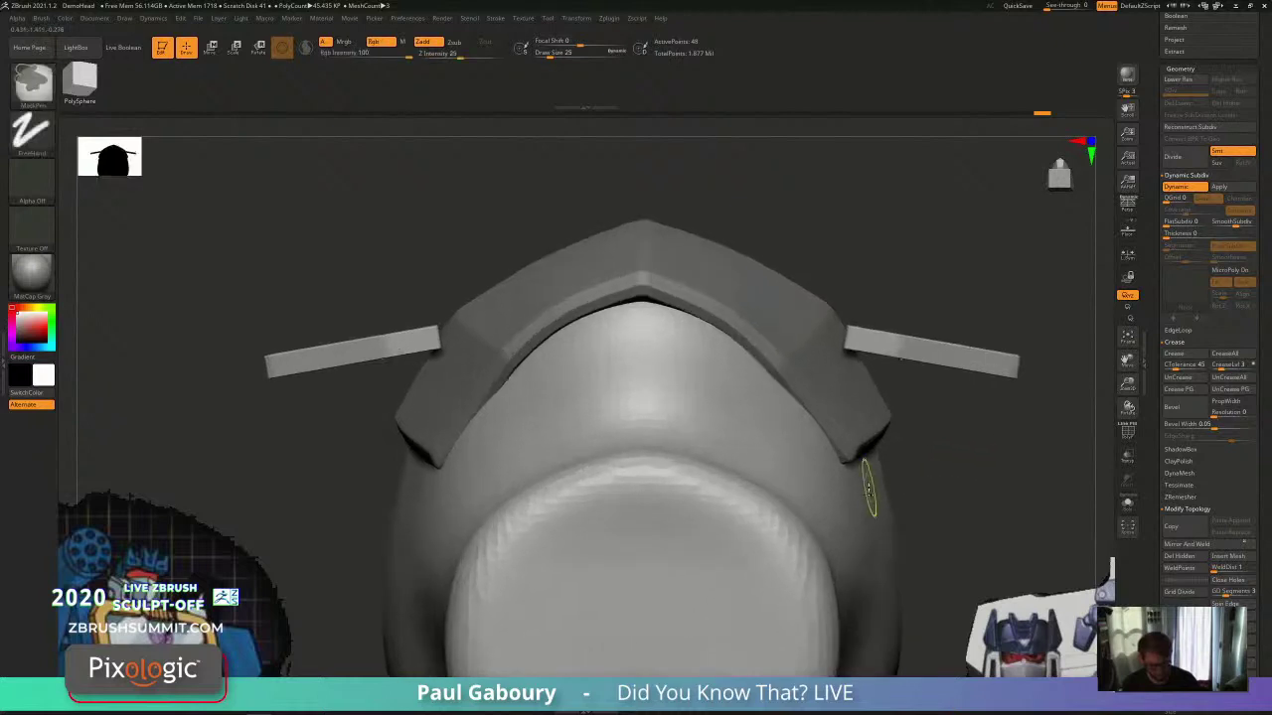
Step: Enlarge the silhouette thumbnail and isolate the ear pieces in front view
left_click_drag(139, 175, 207, 260)
right_click_drag(914, 454, 843, 435, "alt")
right_click_drag(862, 481, 840, 497, "ctrl")
right_click_drag(882, 546, 918, 509, "ctrl")
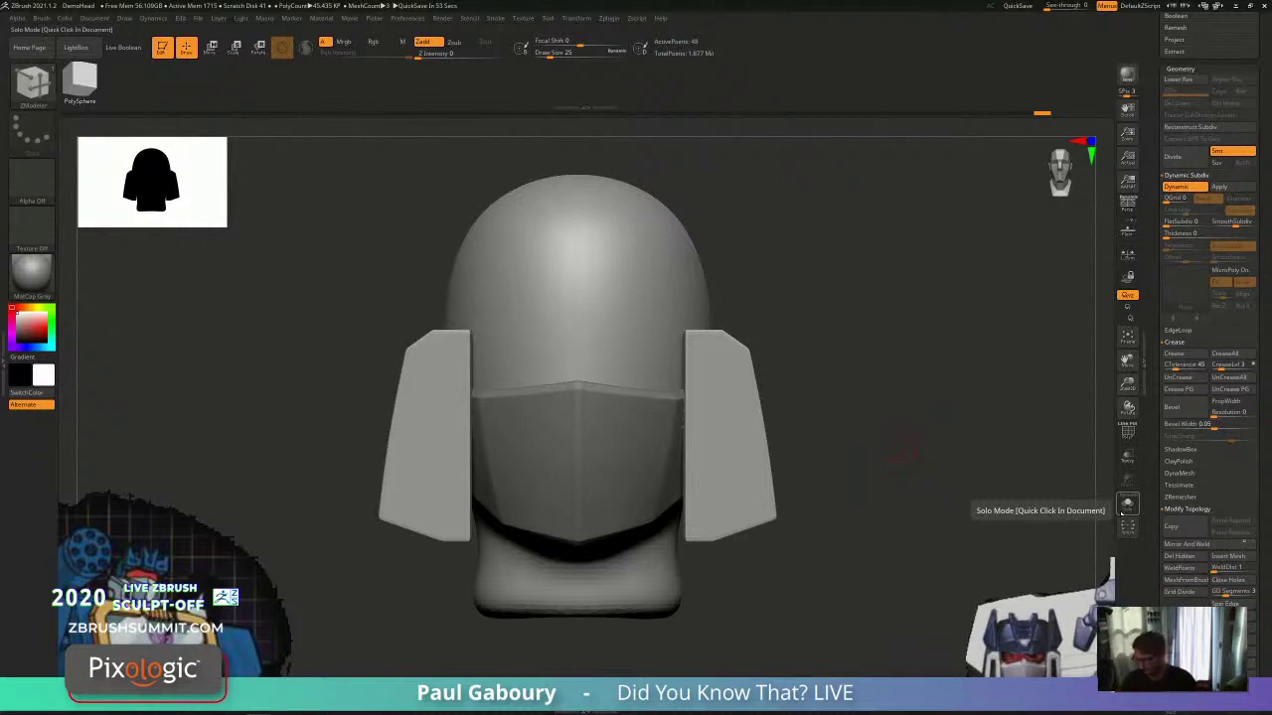
left_click(1127, 503)
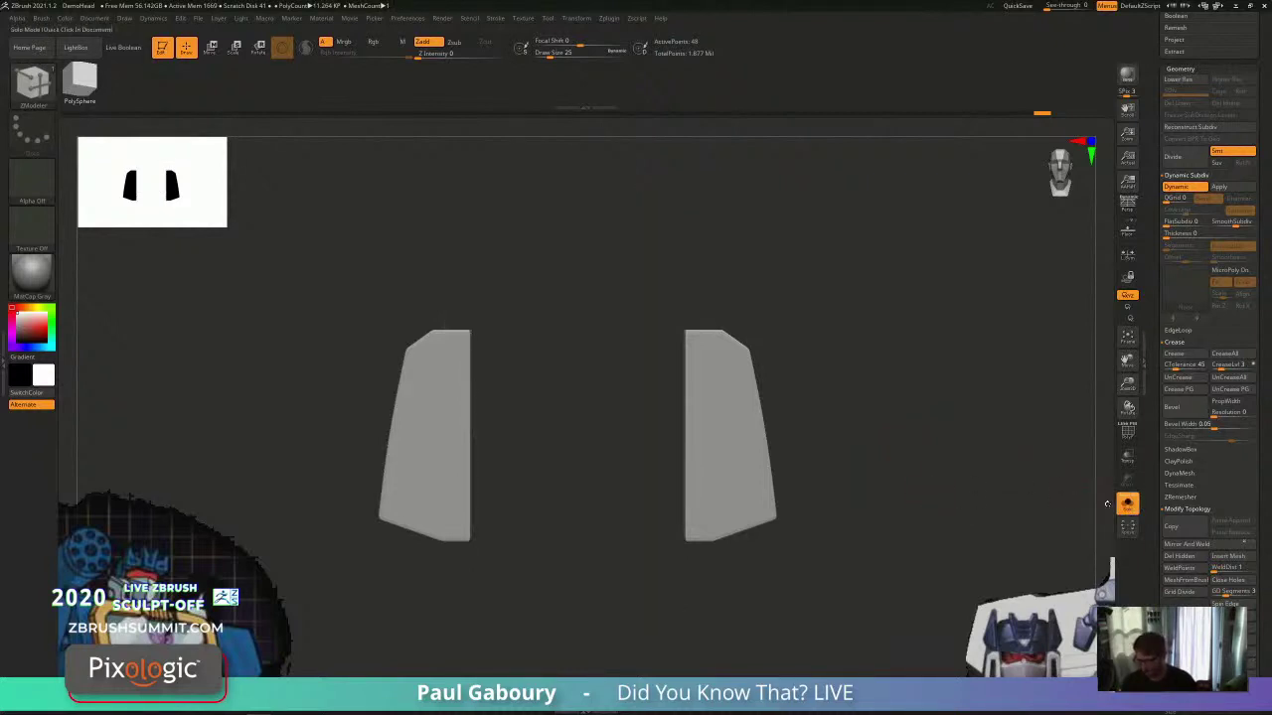
Step: Turn off Dynamic Subdiv, display the polyframe, and delete the flat back faces of both ears using ZModeler Delete with the Flat Island target
left_click_drag(1043, 471, 801, 487)
key("shift+f")
key("shift+d")
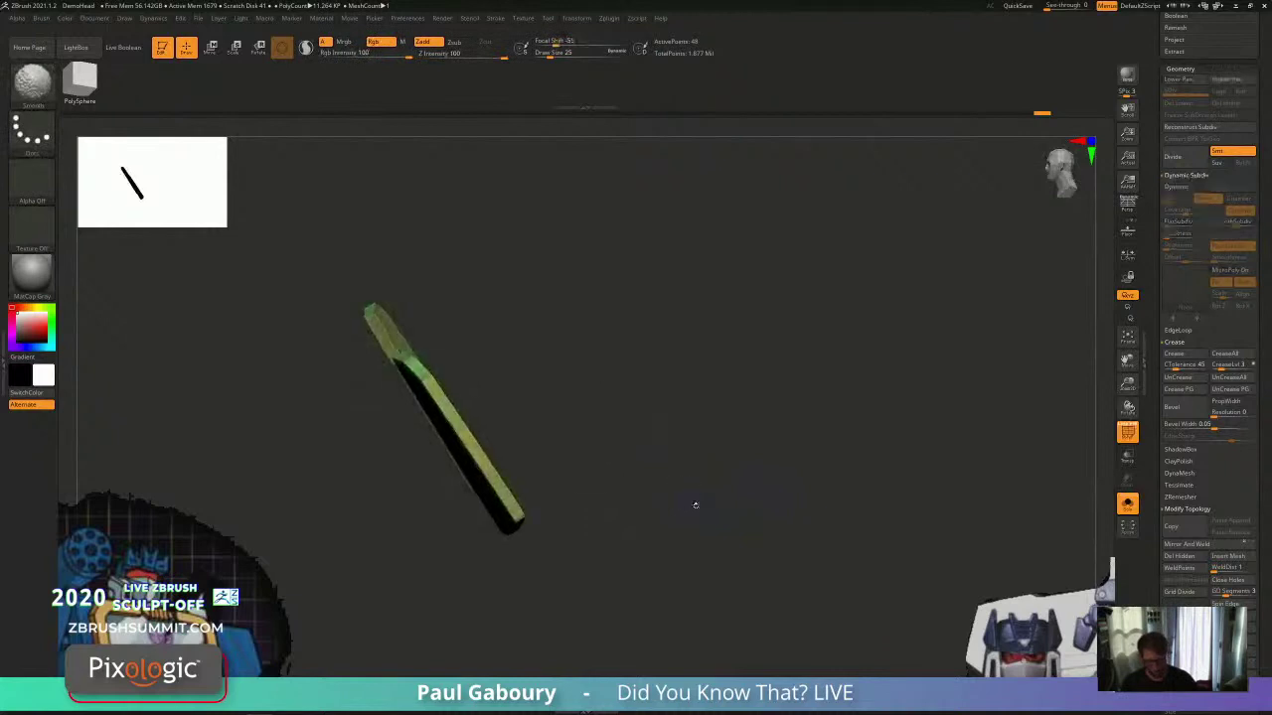
left_click_drag(695, 506, 797, 495)
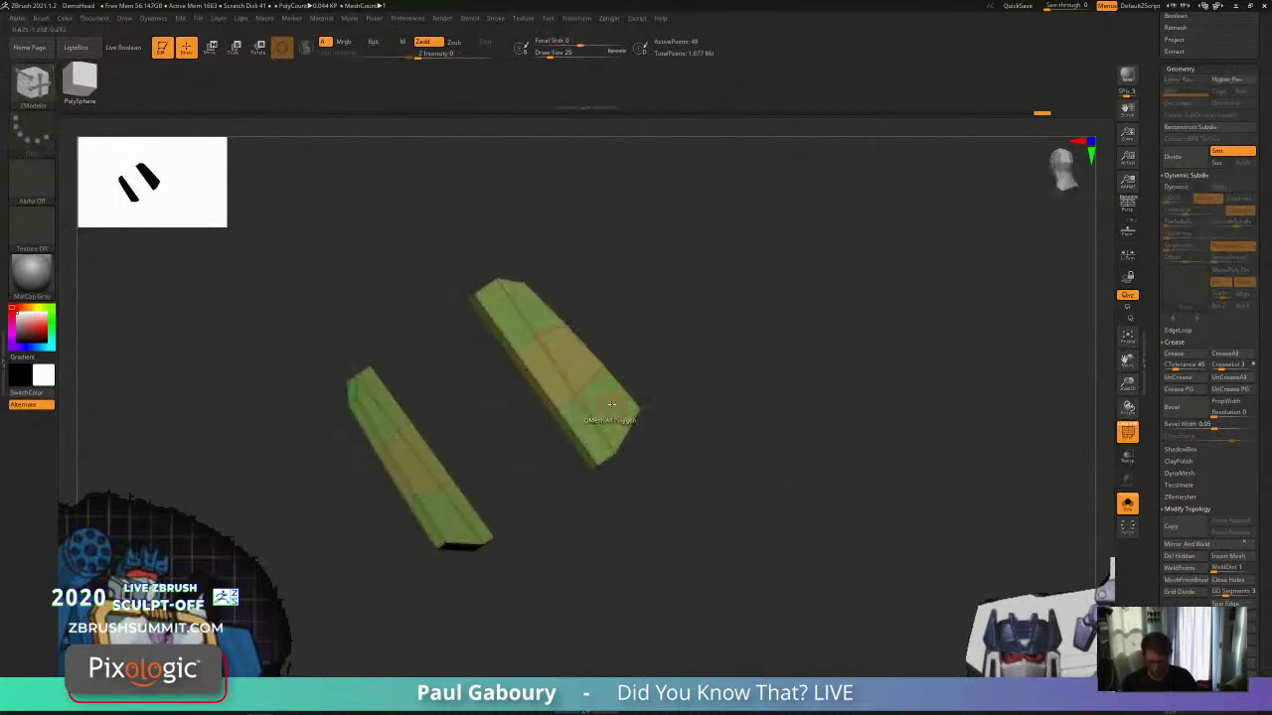
key("space")
left_click(525, 343)
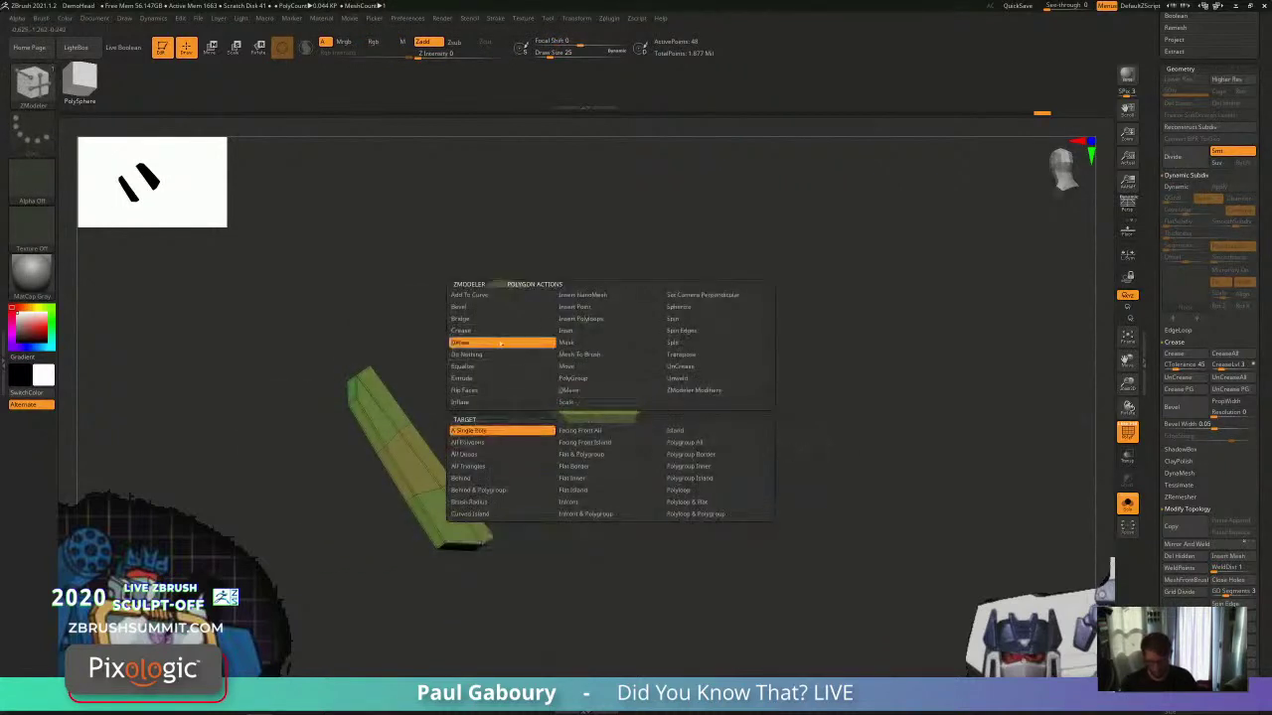
left_click(617, 490)
left_click(609, 405)
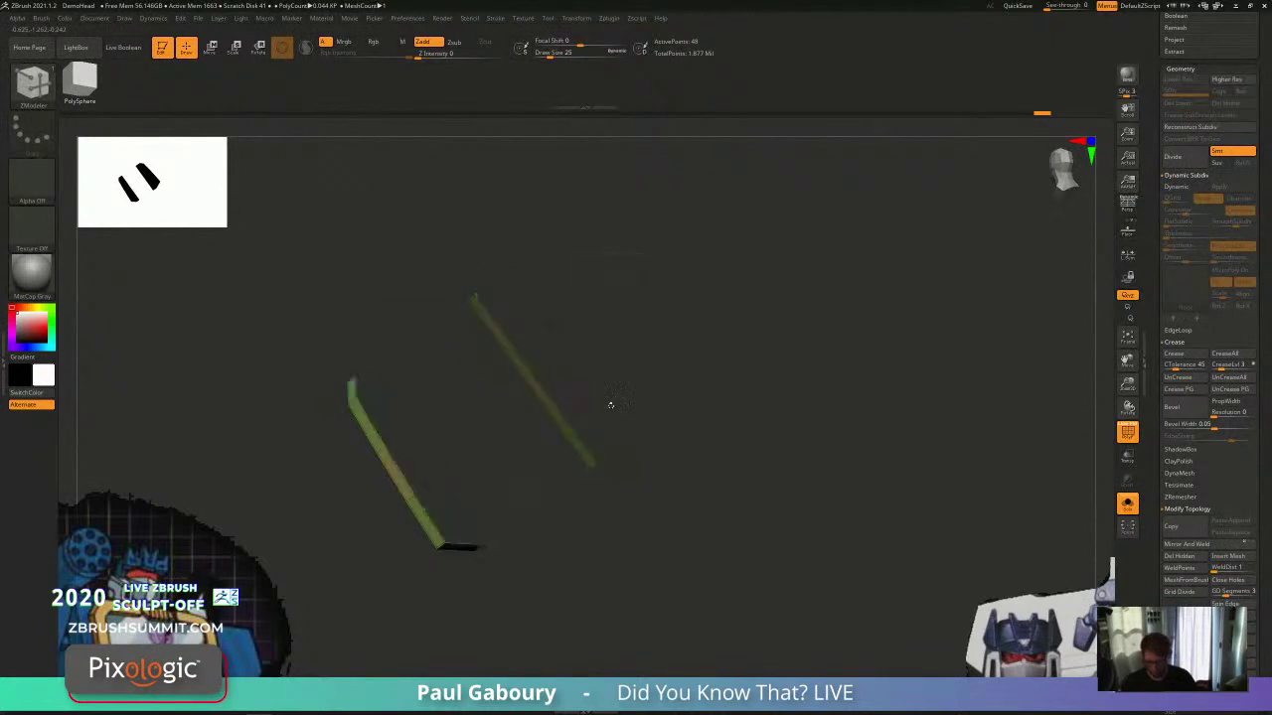
left_click_drag(609, 406, 943, 494)
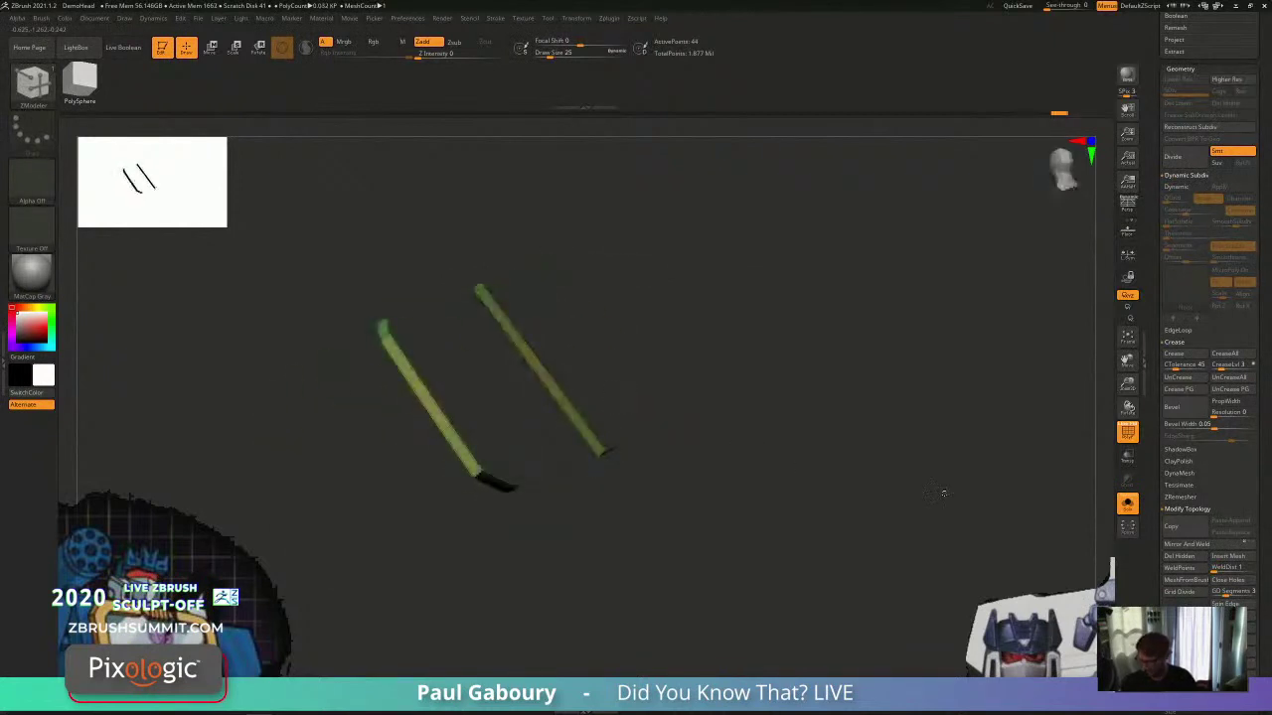
Step: Enable Double display in Display Properties so the hollowed ear pieces render on both sides, keeping the polyframe displayed
left_click(1179, 68)
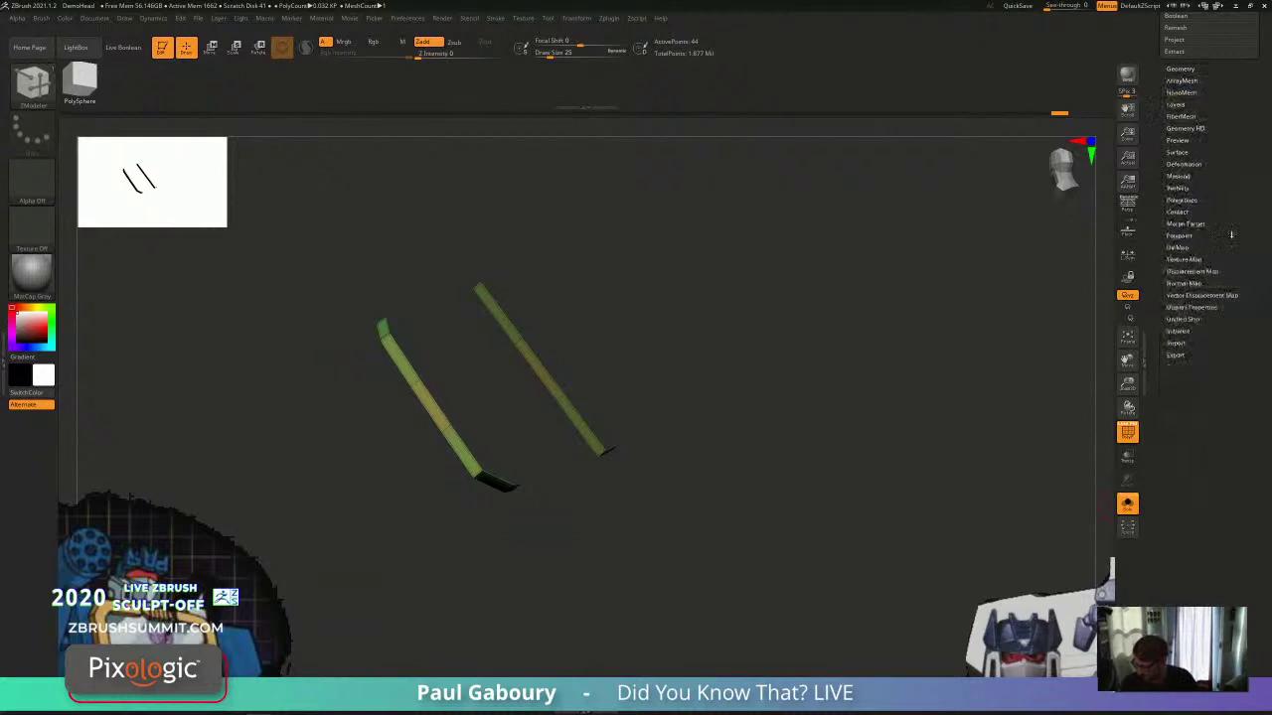
left_click(1192, 307)
left_click(1173, 341)
left_click_drag(1051, 354, 775, 394)
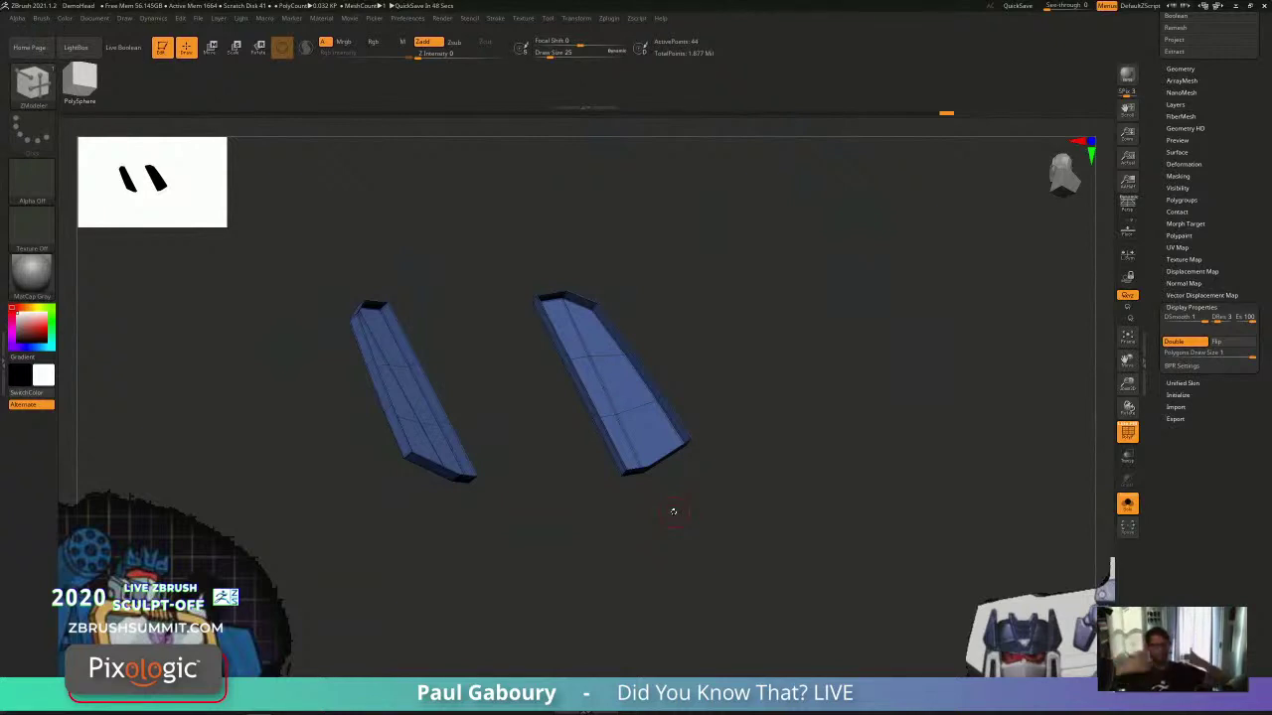
key("shift+f")
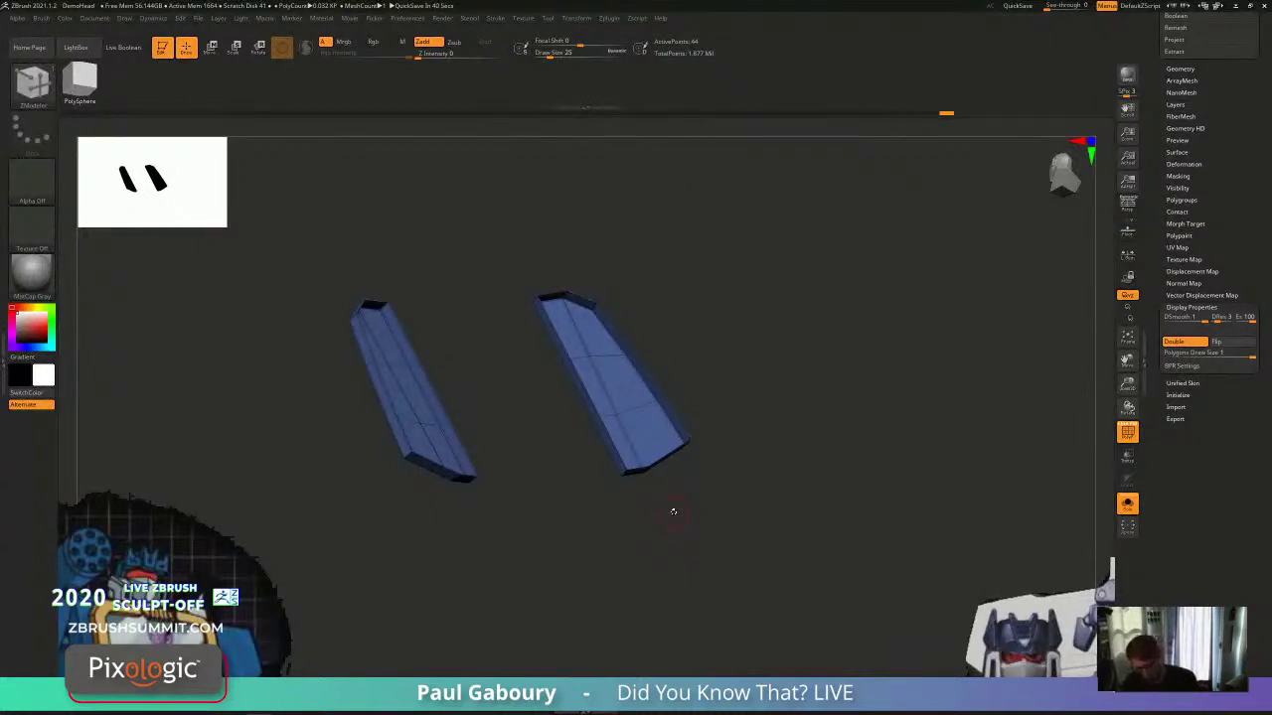
Step: Show the whole head again and look straight down on it with both open ears in view
left_click_drag(728, 469, 626, 483)
left_click(1126, 504)
left_click_drag(1033, 499, 731, 504)
right_click_drag(730, 504, 702, 472, "alt")
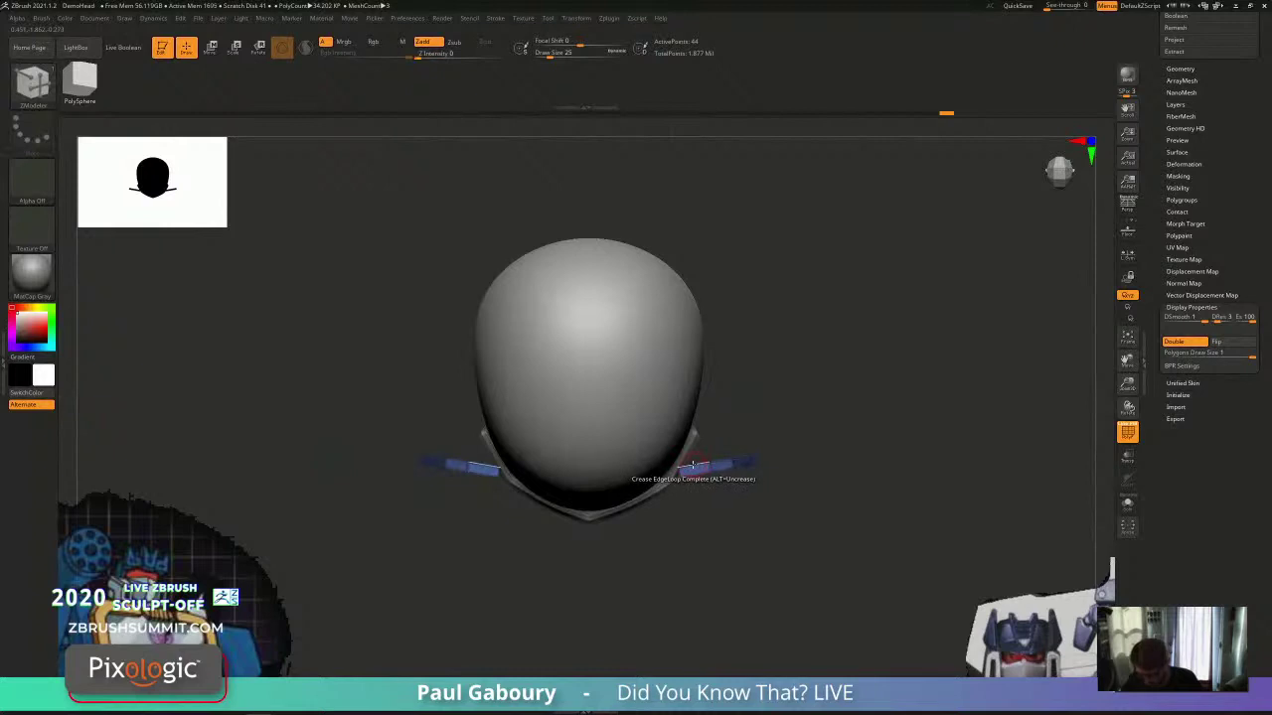
Step: Set the ZModeler edge action to Bridge with the Two Holes target and the Circle curve type
key("space")
left_click(598, 414)
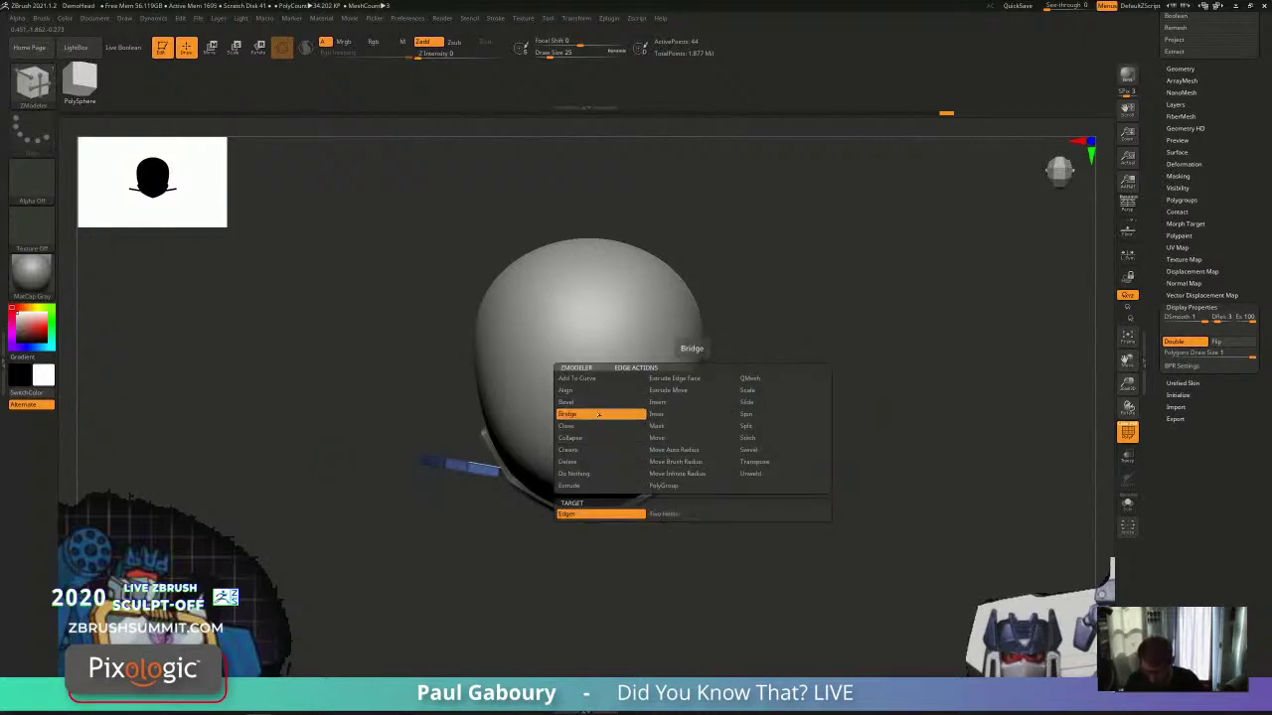
left_click(692, 513)
left_click(679, 537)
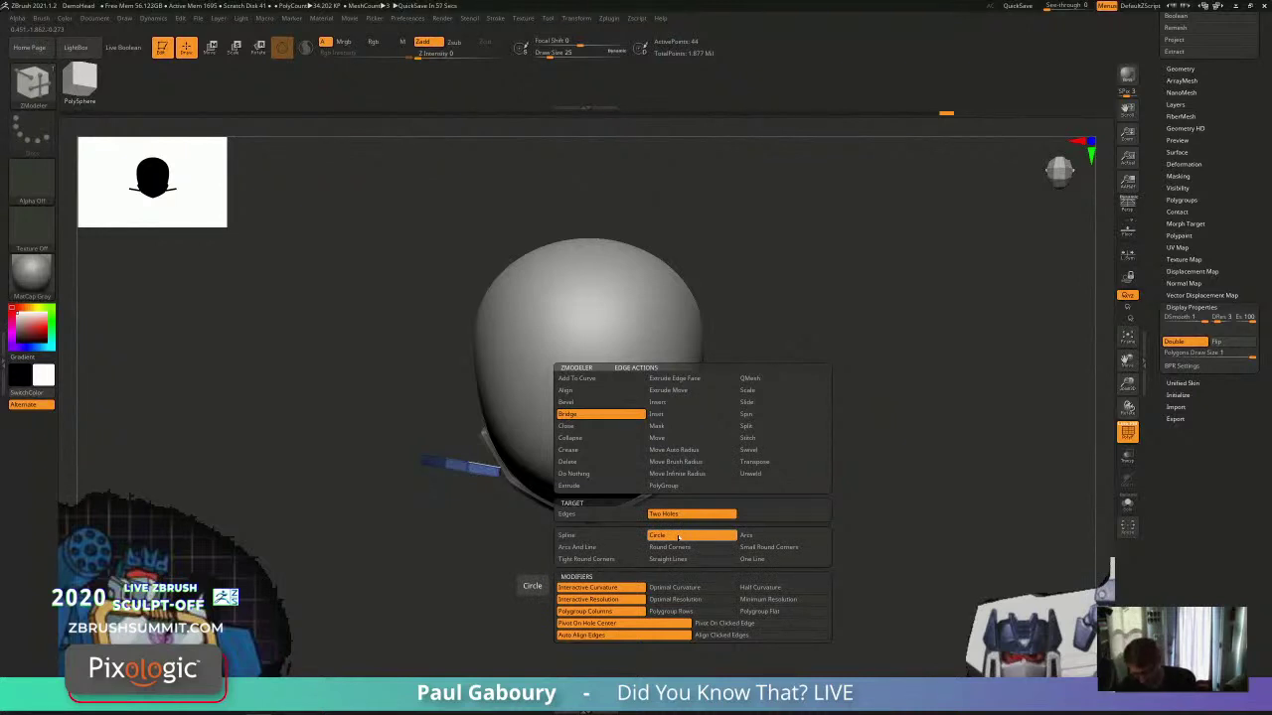
Step: Try bridging the open backs of the two ears around the head with the Circle shape, and undo the bridge
key("space")
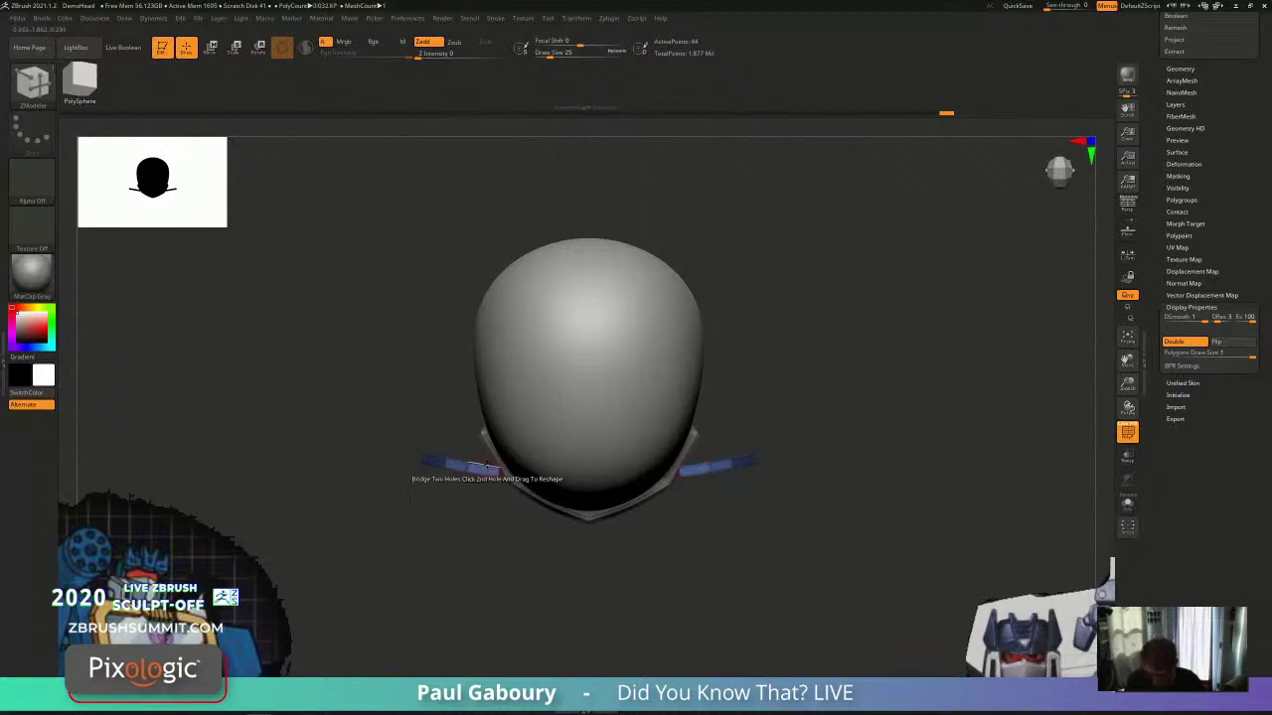
left_click_drag(485, 467, 648, 506)
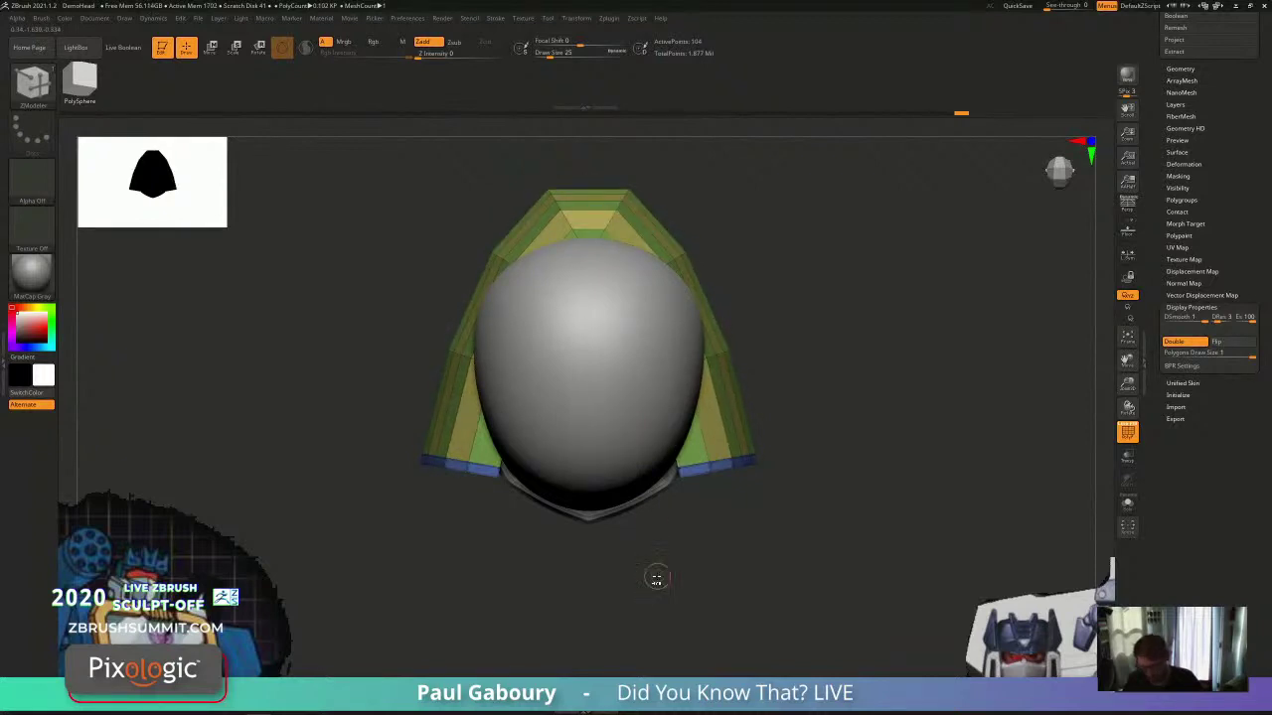
key("ctrl+z")
Step: Try bridging the two ear openings behind the head with the Arcs shape, and discard the result
key("space")
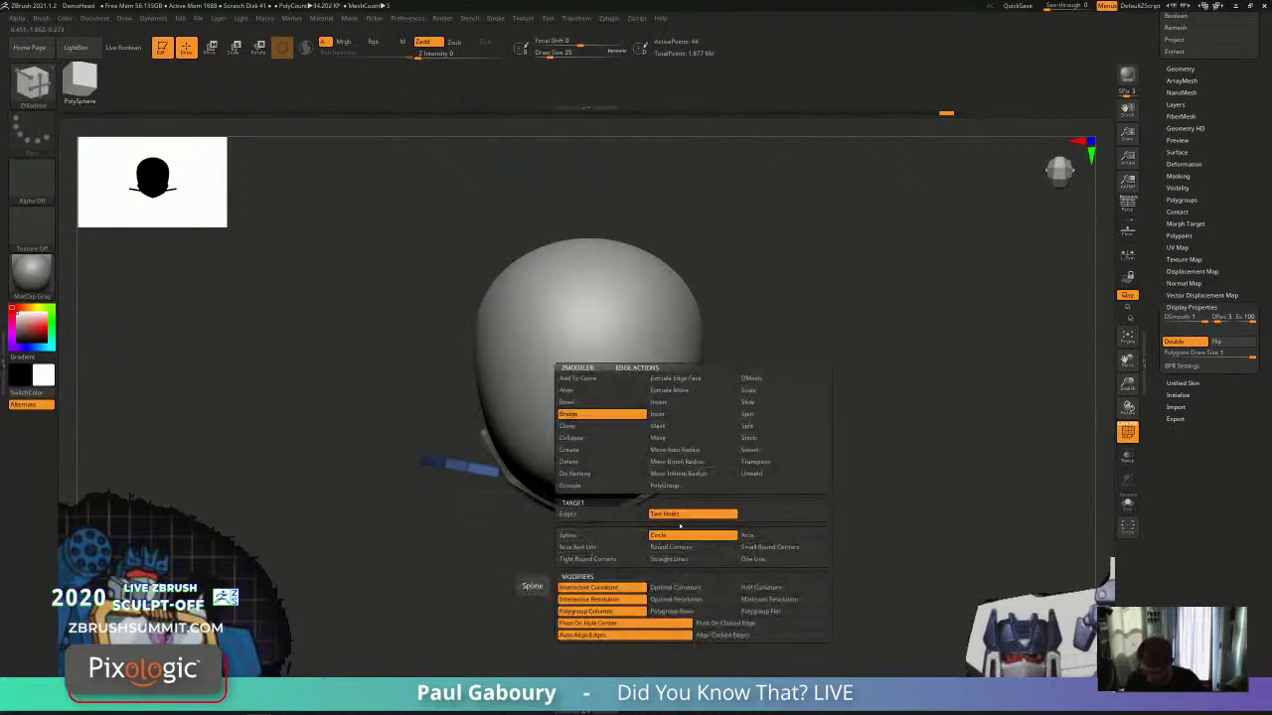
left_click(781, 535)
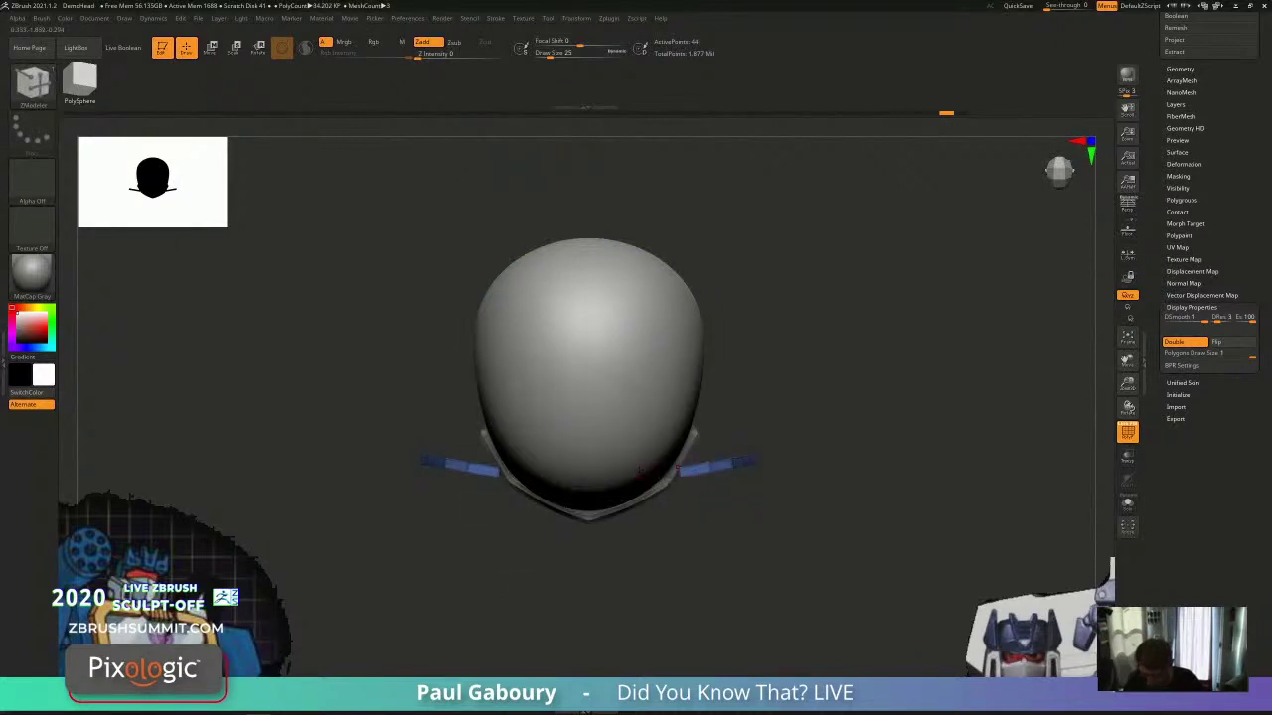
left_click_drag(497, 469, 632, 429)
right_click_drag(752, 509, 730, 464, "ctrl")
Step: Try the Small Round Corners shape for the bridge between the ear openings, and remove the resulting bridge
key("space")
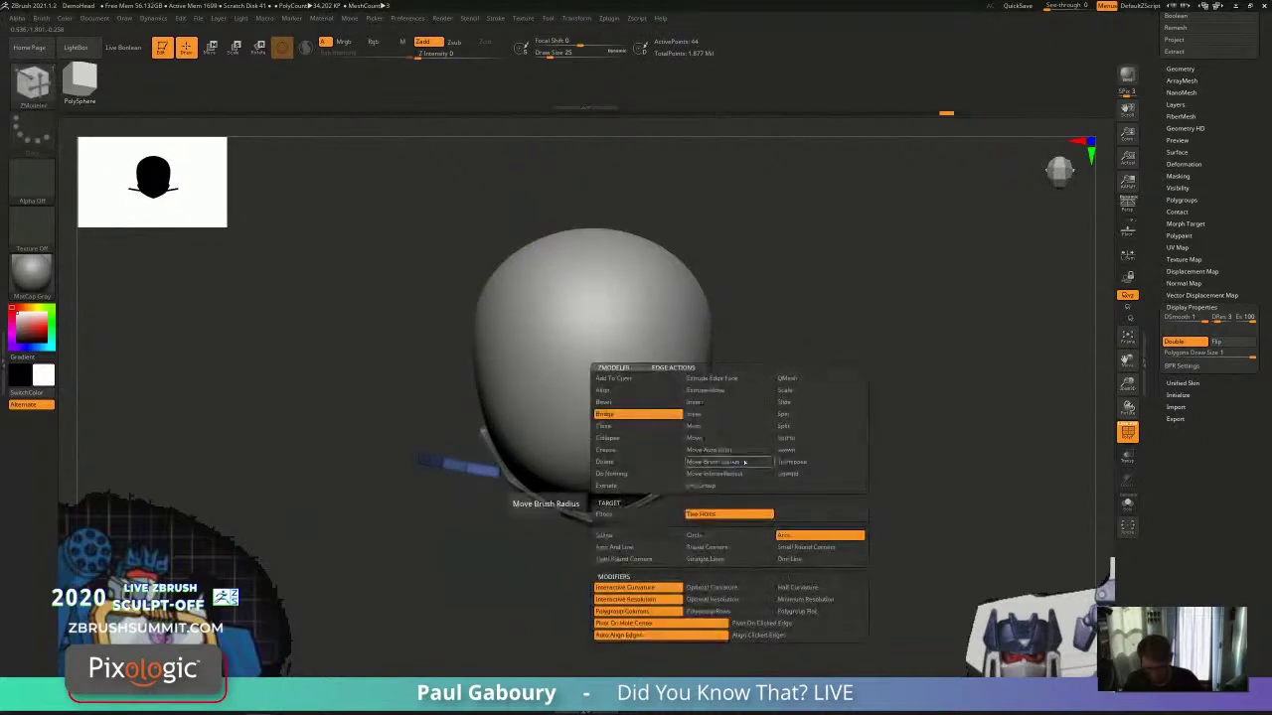
left_click(788, 548)
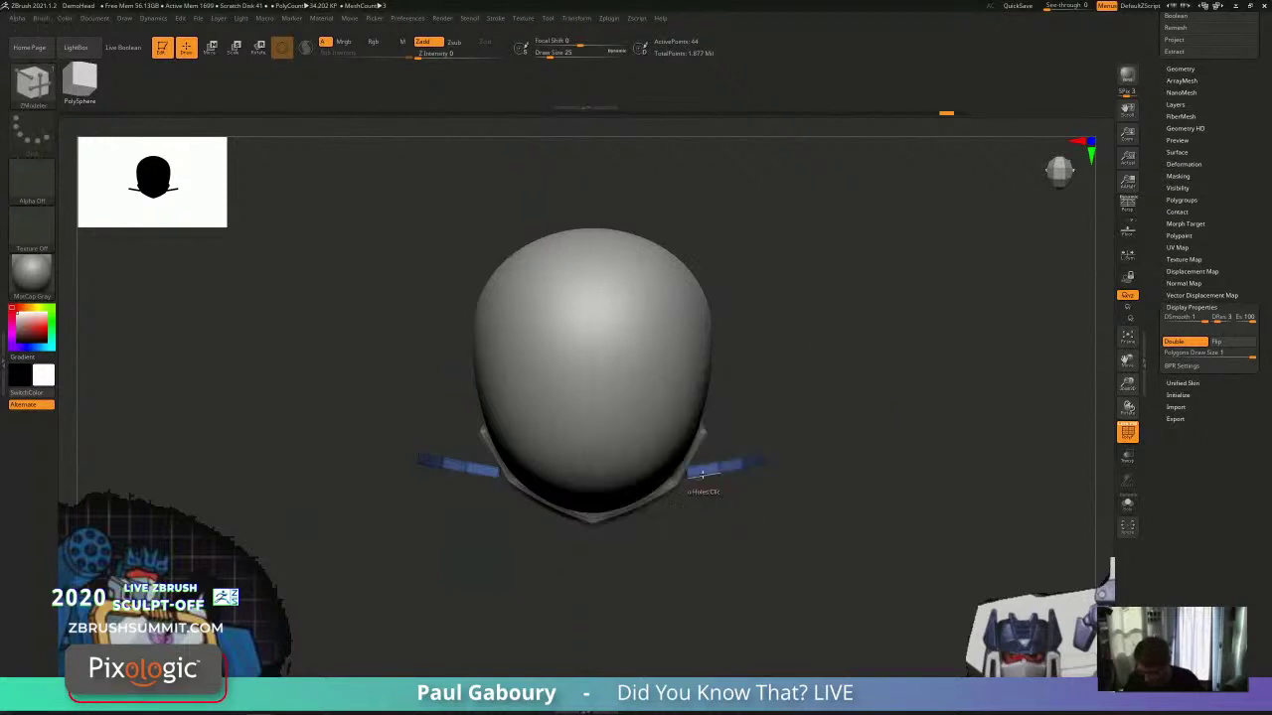
left_click_drag(497, 474, 624, 427)
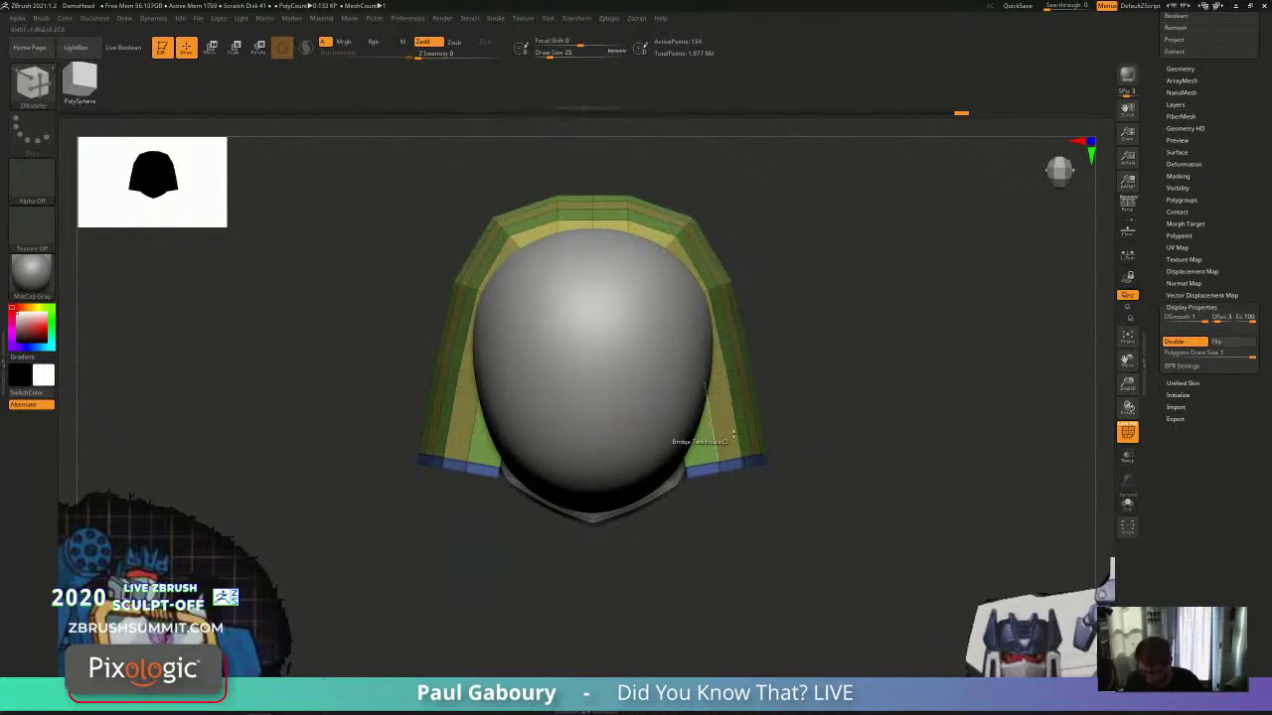
left_click_drag(809, 452, 725, 499, "alt")
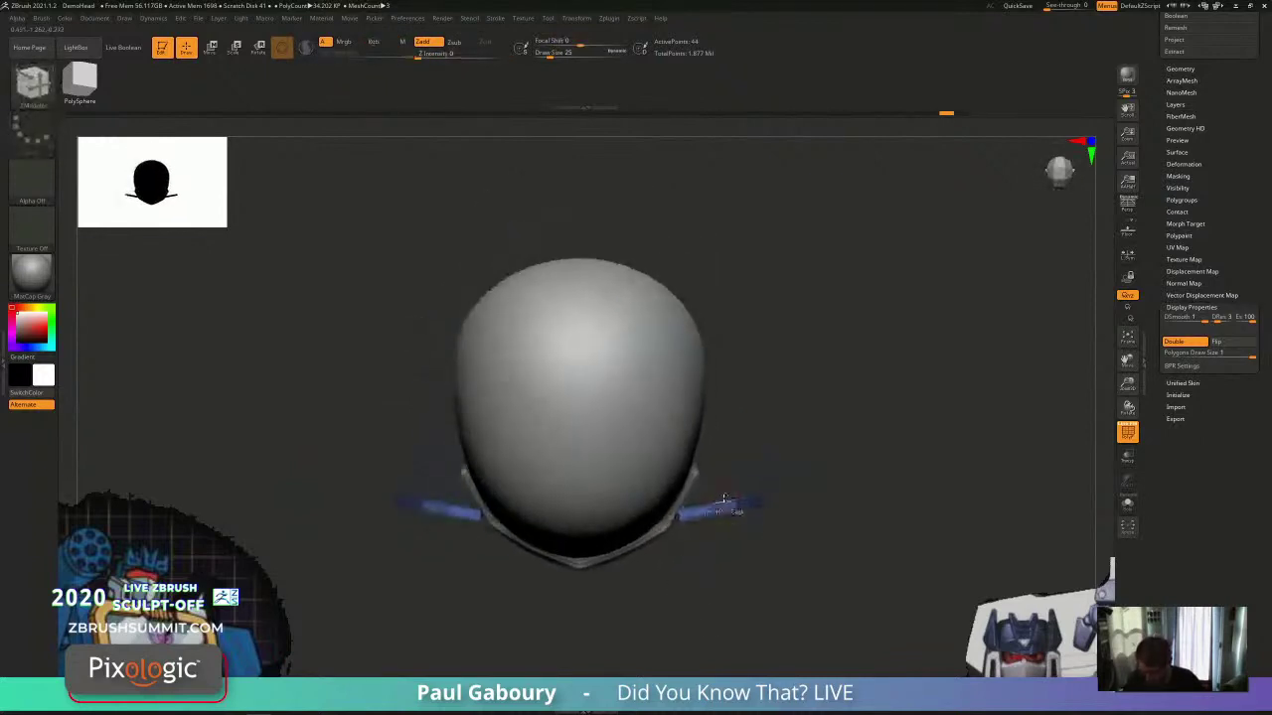
Step: Try a Tight Round Corners bridge between the ears, inspect it from an angle, and undo it
key("space")
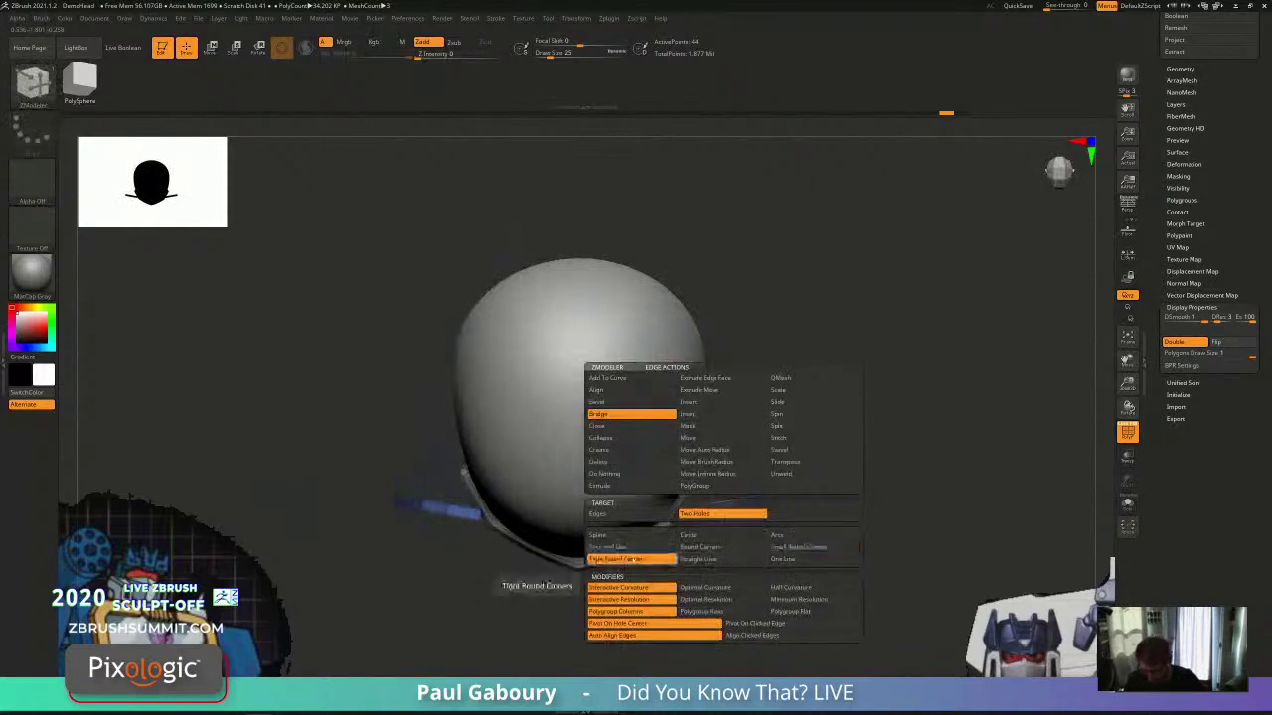
left_click(631, 560)
left_click_drag(690, 500, 619, 481)
mouse_move(676, 619)
left_mouse_down()
mouse_move(785, 571)
mouse_move(666, 616)
mouse_move(670, 599)
left_mouse_up()
key("ctrl")
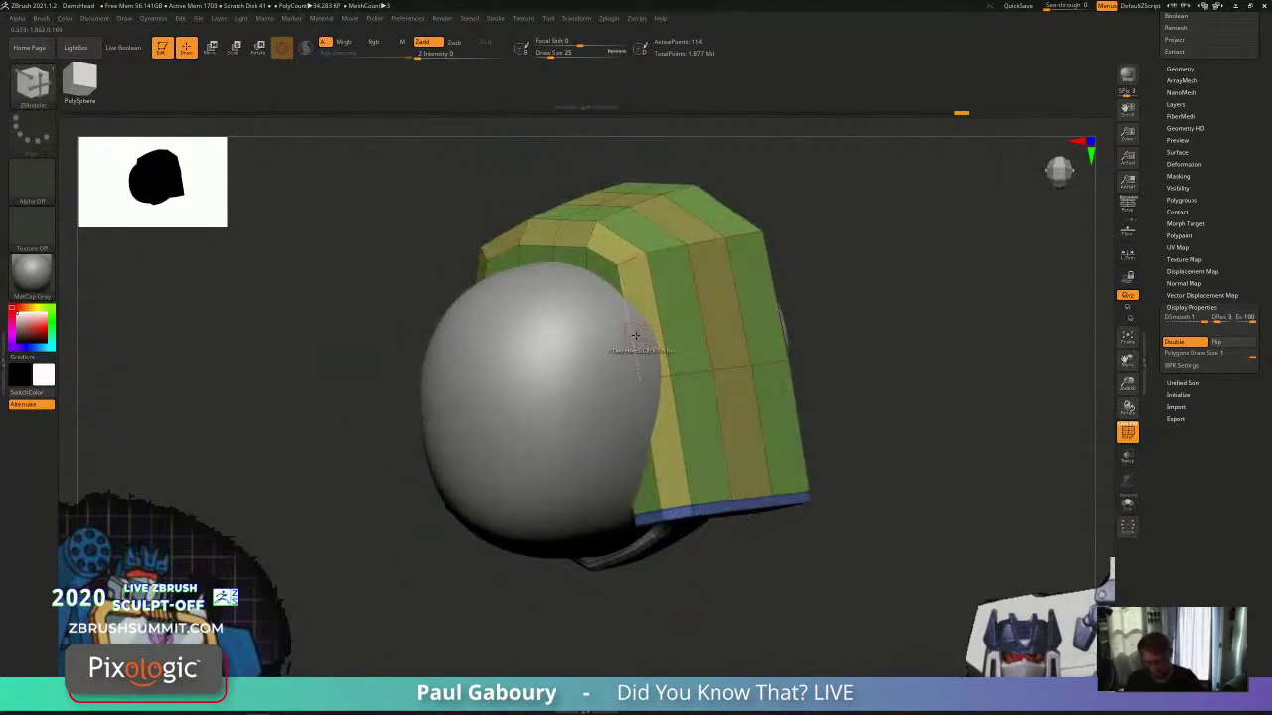
left_click(721, 510, "ctrl+shift")
left_click_drag(723, 566, 757, 568, "shift")
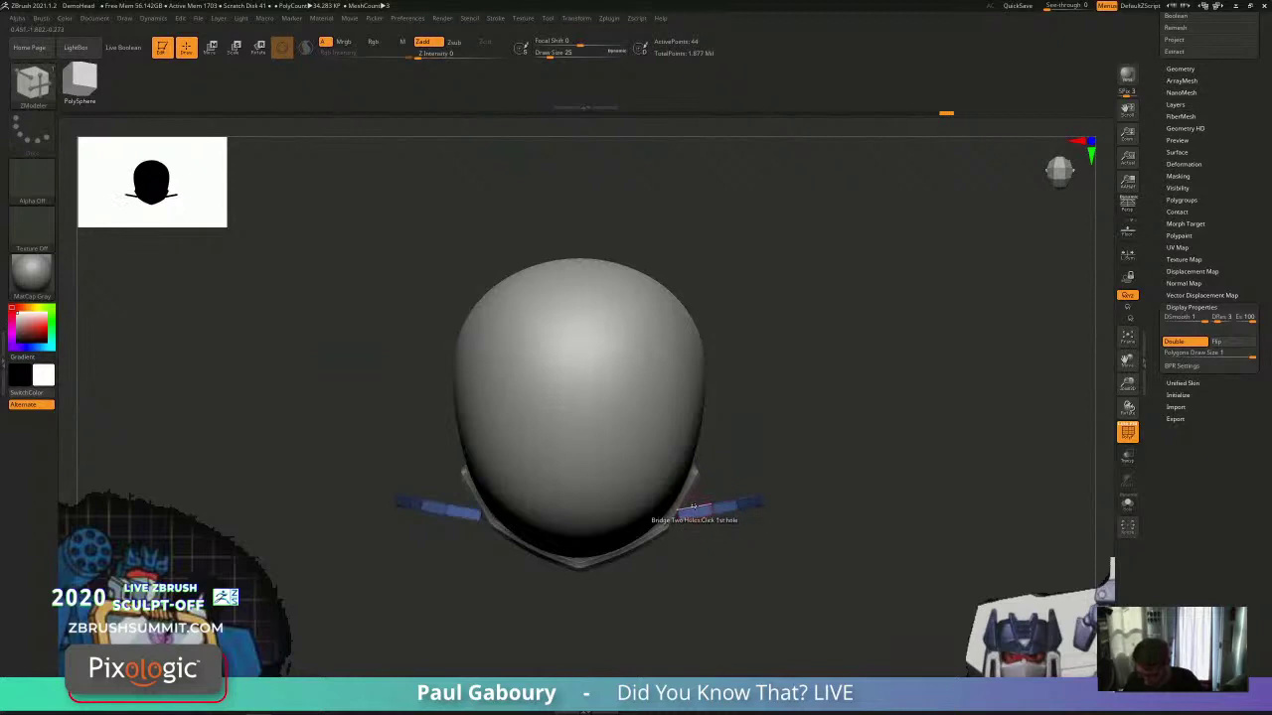
Step: Set the bridge modifier to Polygroup Flat, test it with a Tight Round Corners bridge, and undo that bridge
key("space")
left_click(785, 612)
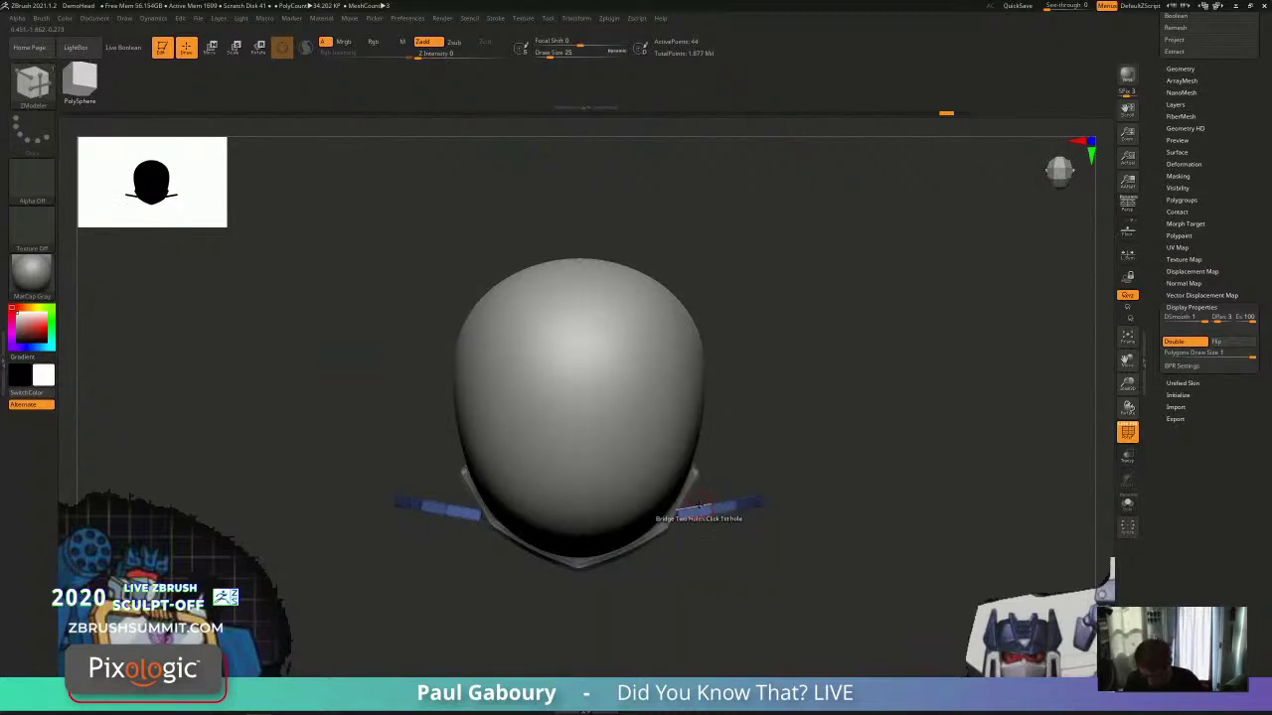
left_click_drag(454, 508, 602, 477)
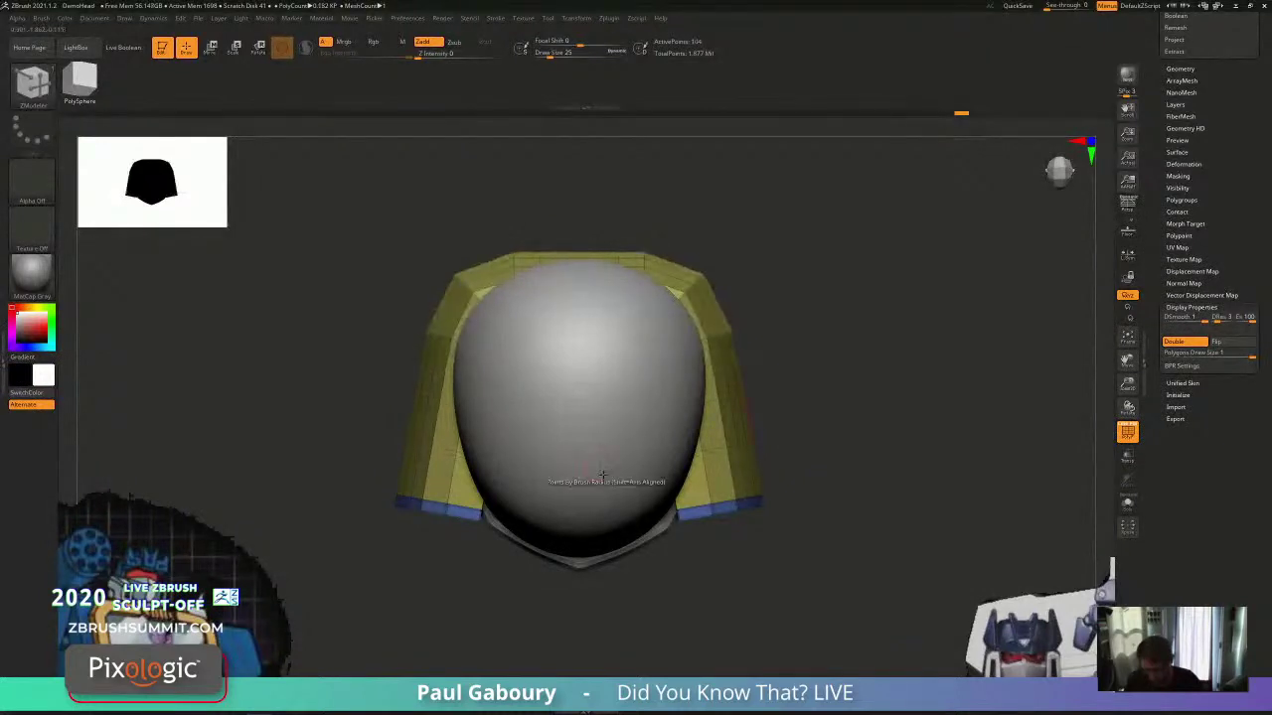
key("ctrl+z")
Step: Bridge the two ear openings around the back of the head using Small Round Corners with Polygroup Flat
key("space")
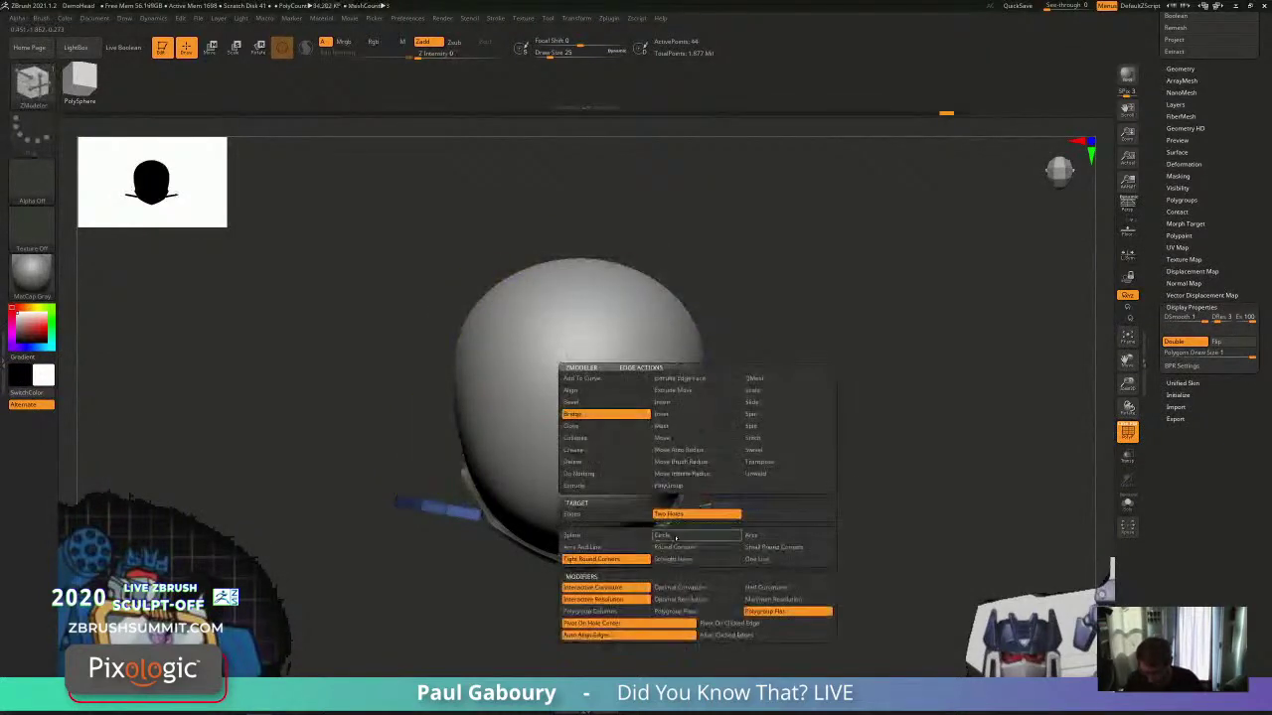
left_click(757, 546)
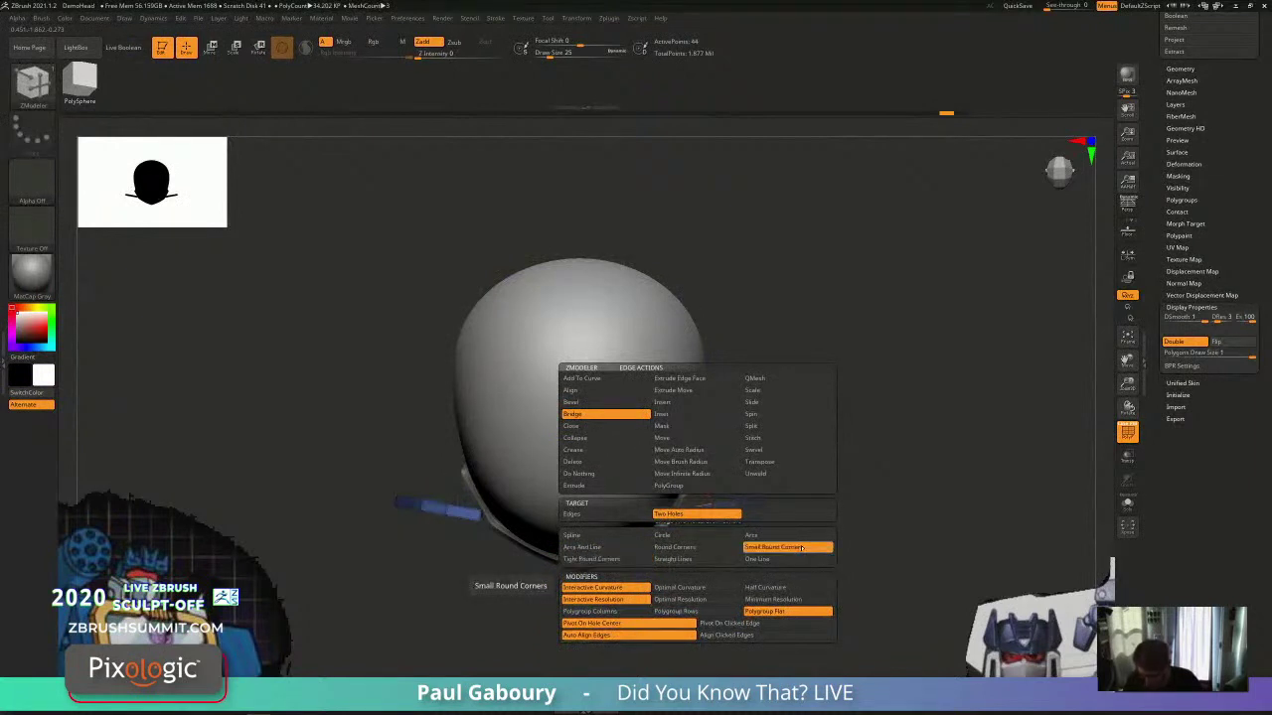
left_click(694, 508)
left_click_drag(481, 514, 604, 478)
mouse_move(815, 497)
right_mouse_down("alt")
mouse_move(757, 488)
mouse_move(743, 508)
mouse_move(770, 513)
right_mouse_up("alt")
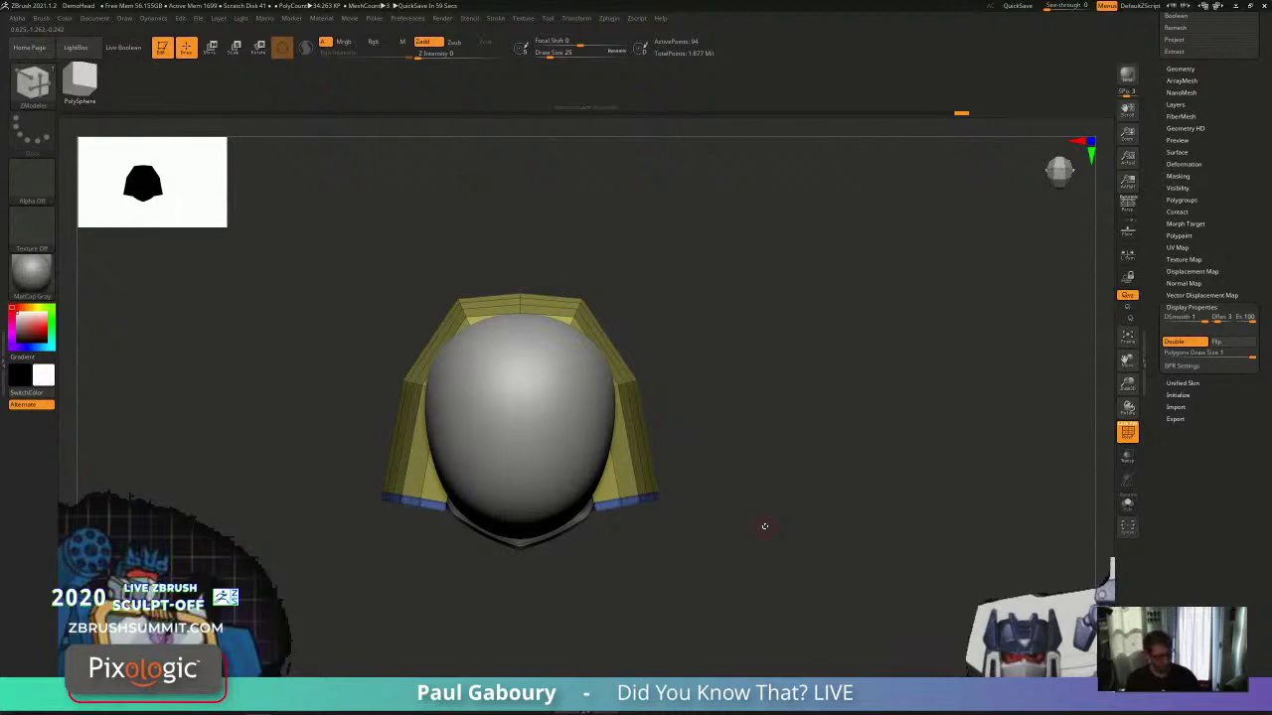
Step: Slide the complete edge loop at the side bend of the helmet bridge with the ZModeler edge action
key("b")
key("z")
key("m")
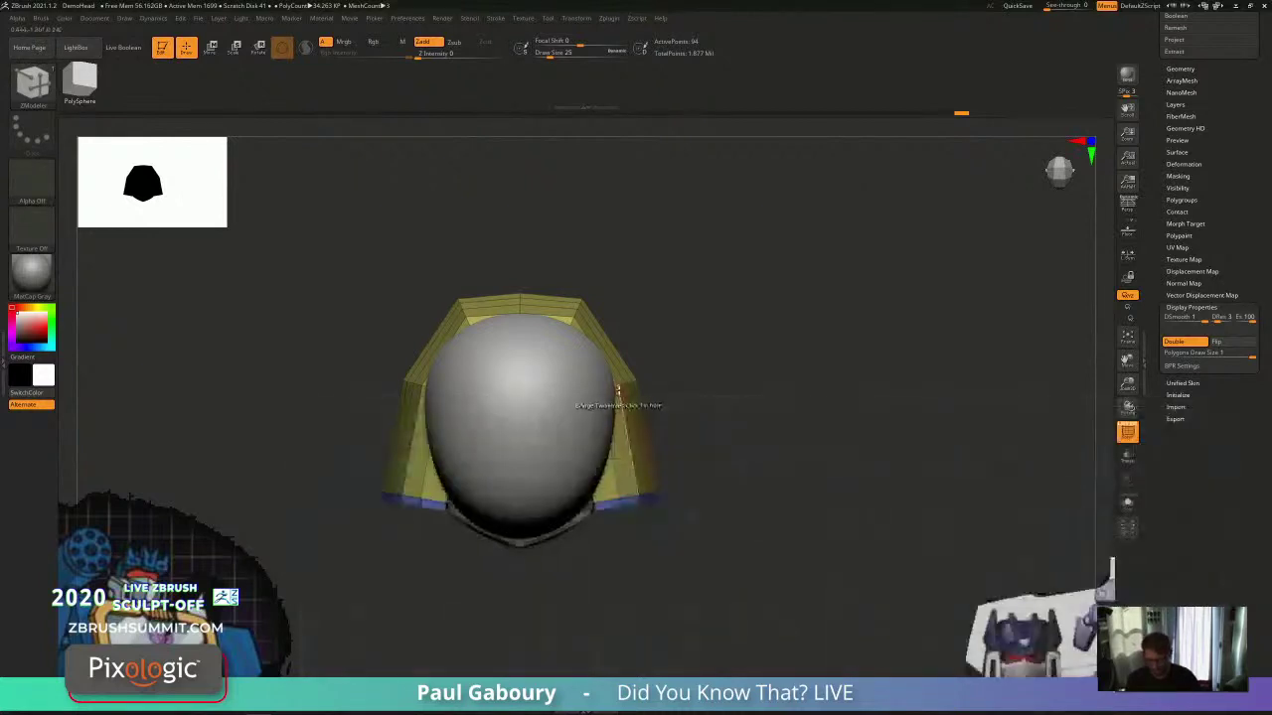
mouse_move(617, 390)
right_mouse_down()
mouse_move(672, 417)
mouse_move(623, 385)
mouse_move(602, 400)
right_mouse_up()
key("space")
left_click(691, 405)
left_click_drag(601, 401, 631, 378)
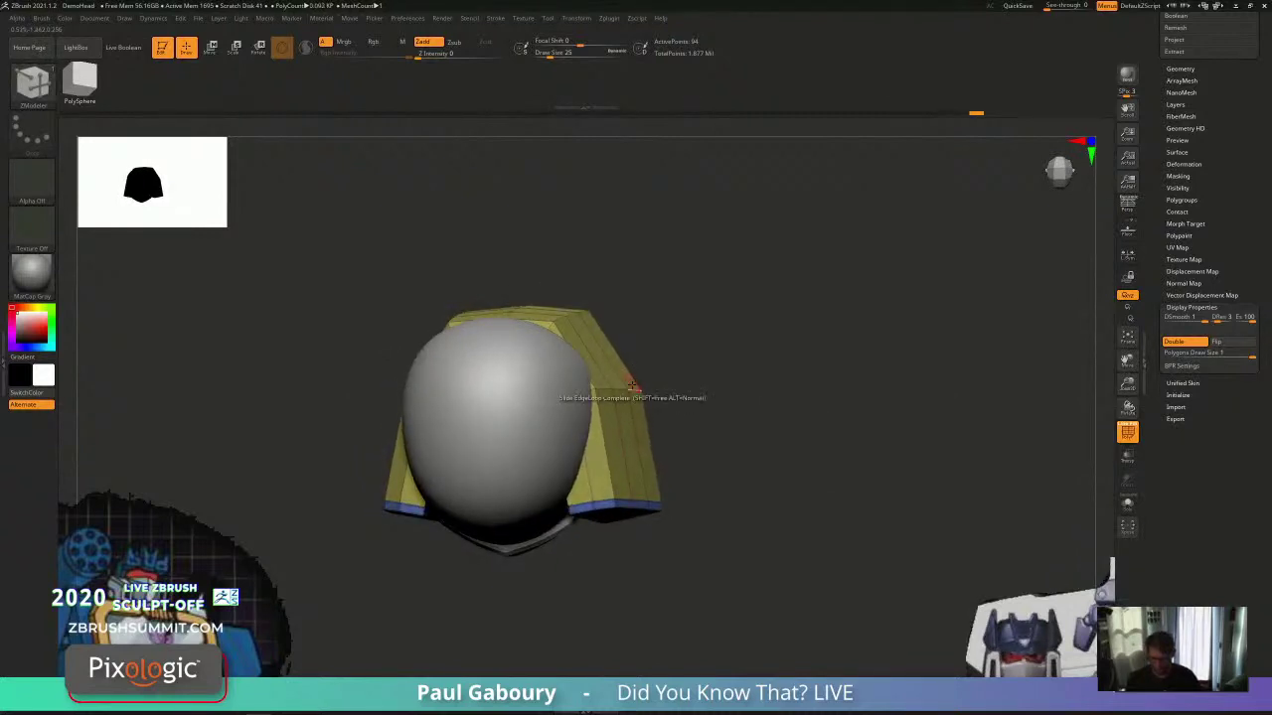
right_click_drag(634, 386, 647, 428, "shift")
Step: Insert single edge loops across the helmet bridge with the ZModeler Insert action, undoing the last one in the upper side segment
key("space")
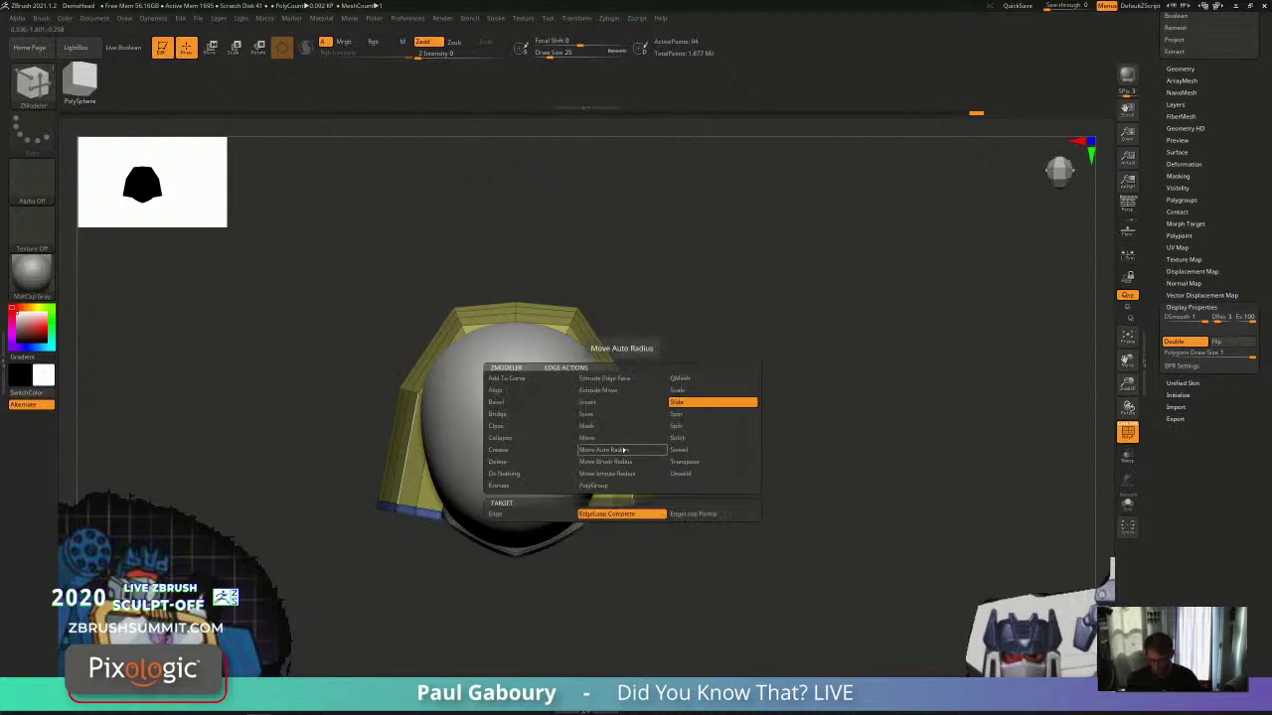
left_click(621, 401)
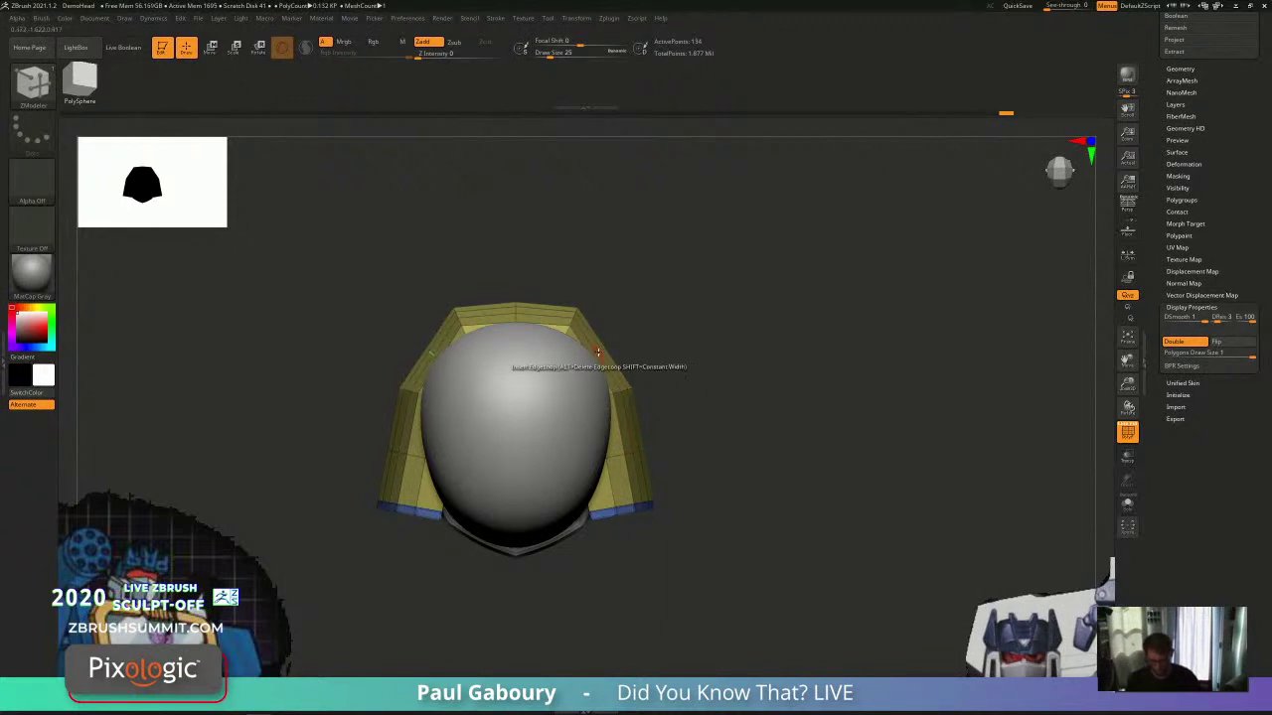
key("ctrl+z")
Step: Set Z Intensity to 94 and insert an edge loop in the upper side segments, stepping through undo and redo to compare the curvature
left_click(501, 57)
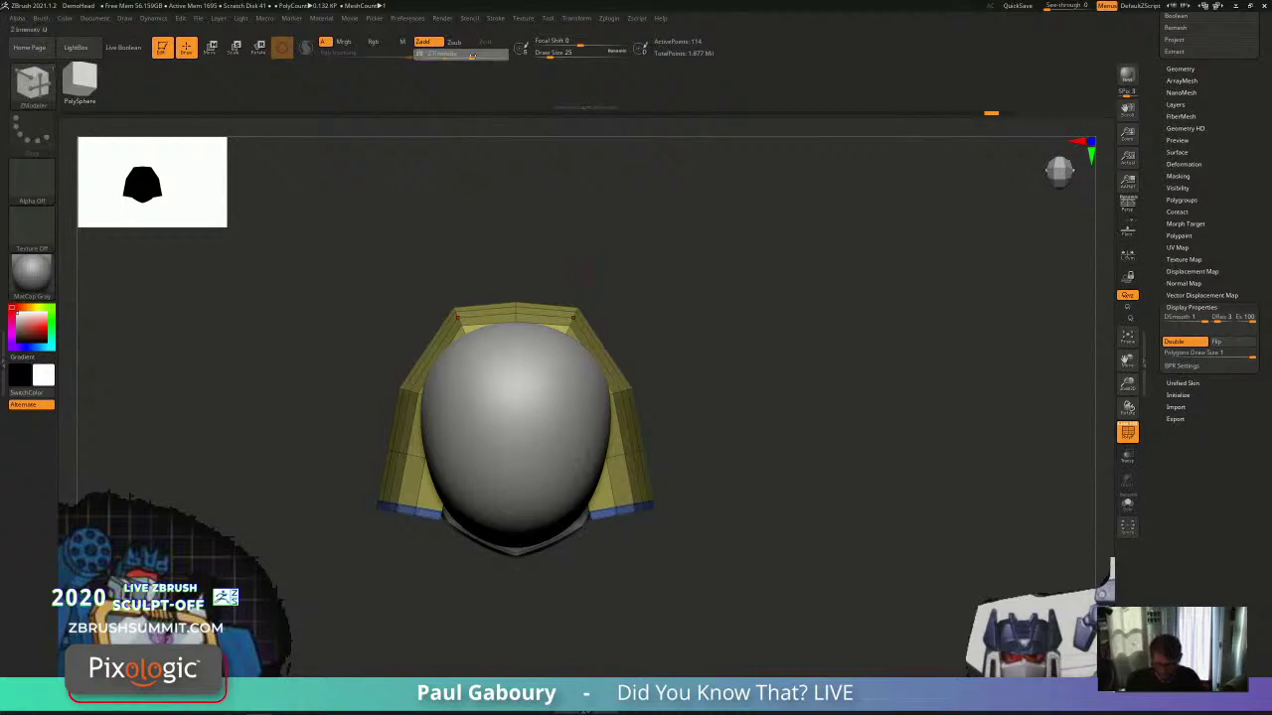
right_click(606, 359)
key("ctrl+z")
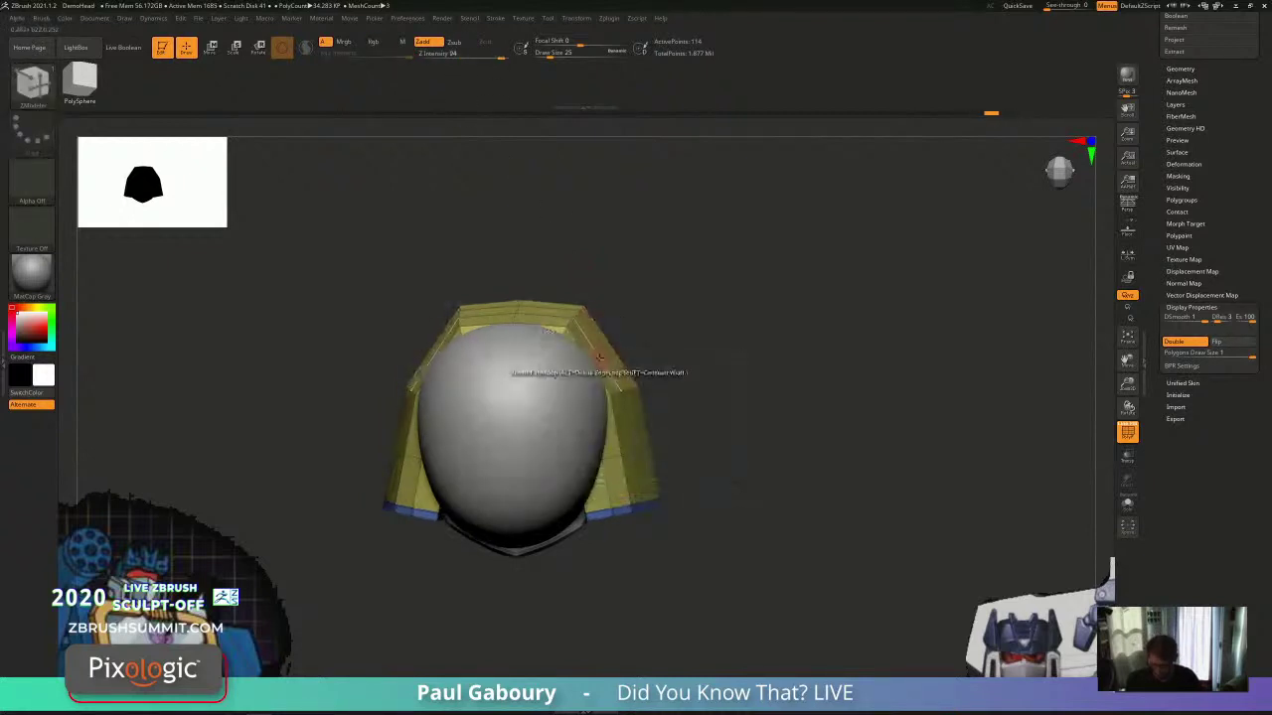
key("ctrl+shift+z")
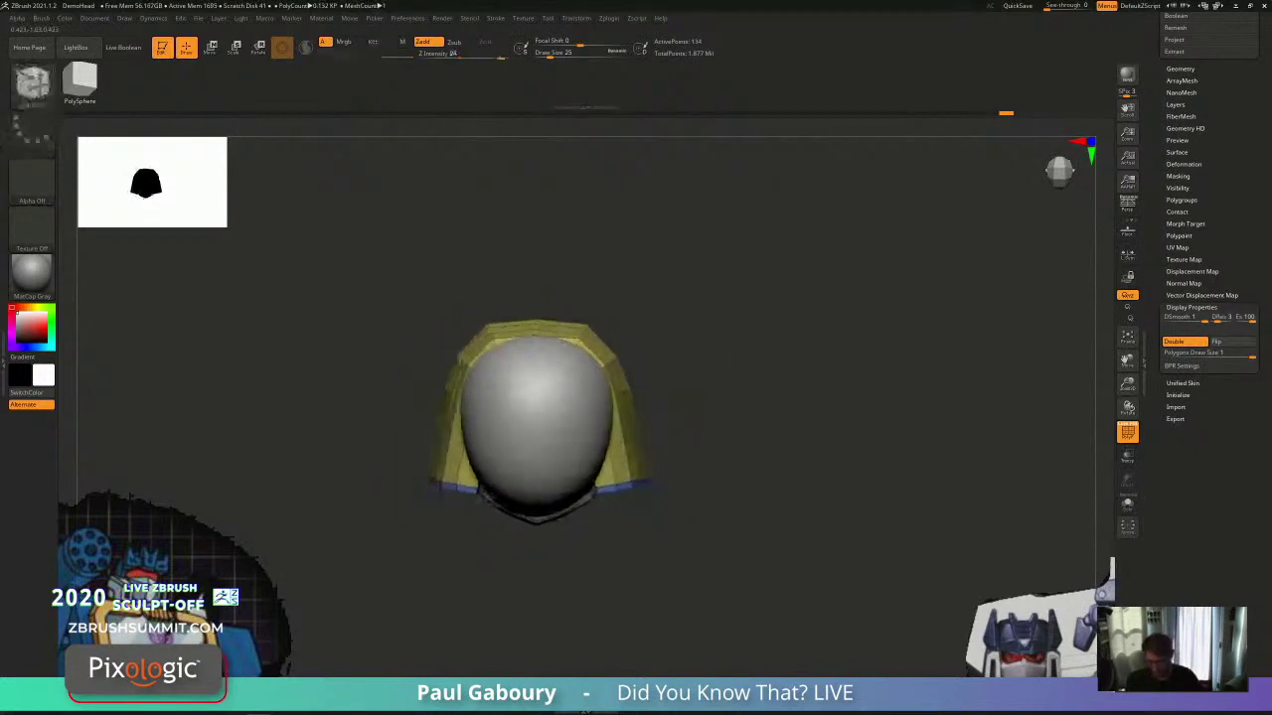
key("ctrl+z")
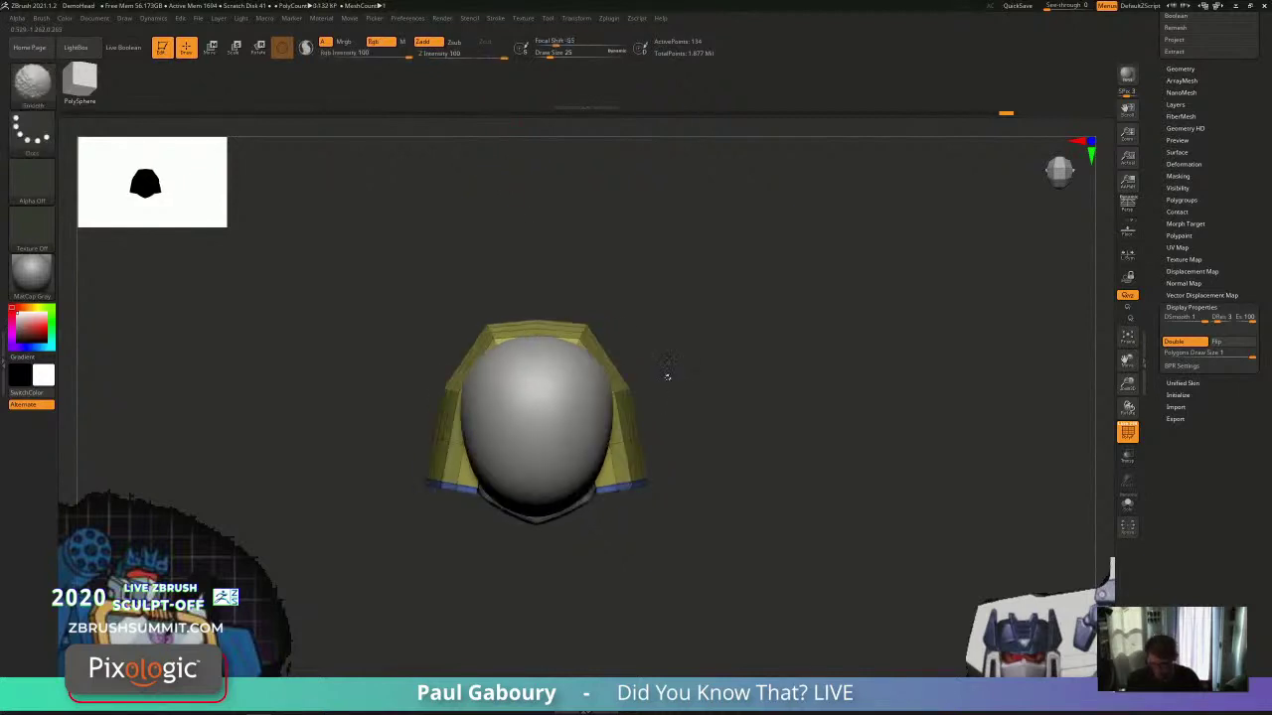
Step: Mask the complete edge loop at the helmet's upper side bend, invert the mask, move the loop outward to round the bend, and clear the mask
scroll(662, 377, "up", 3)
key("space")
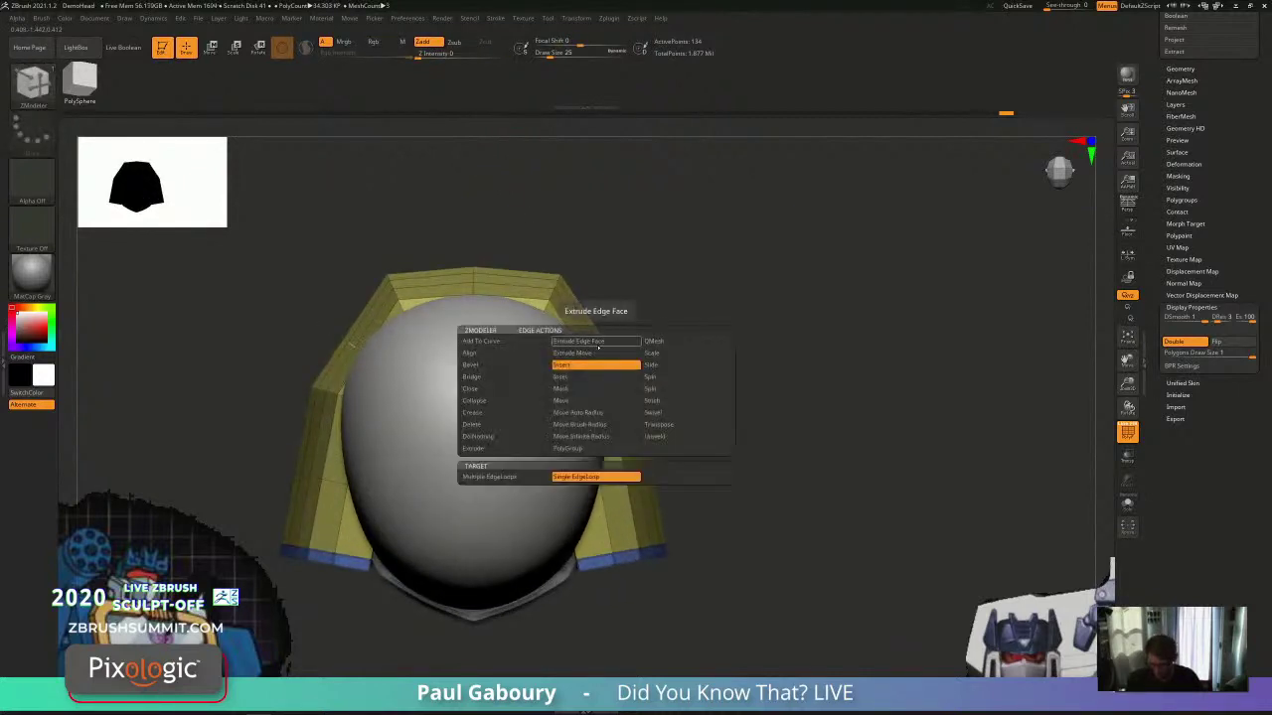
left_click(600, 388)
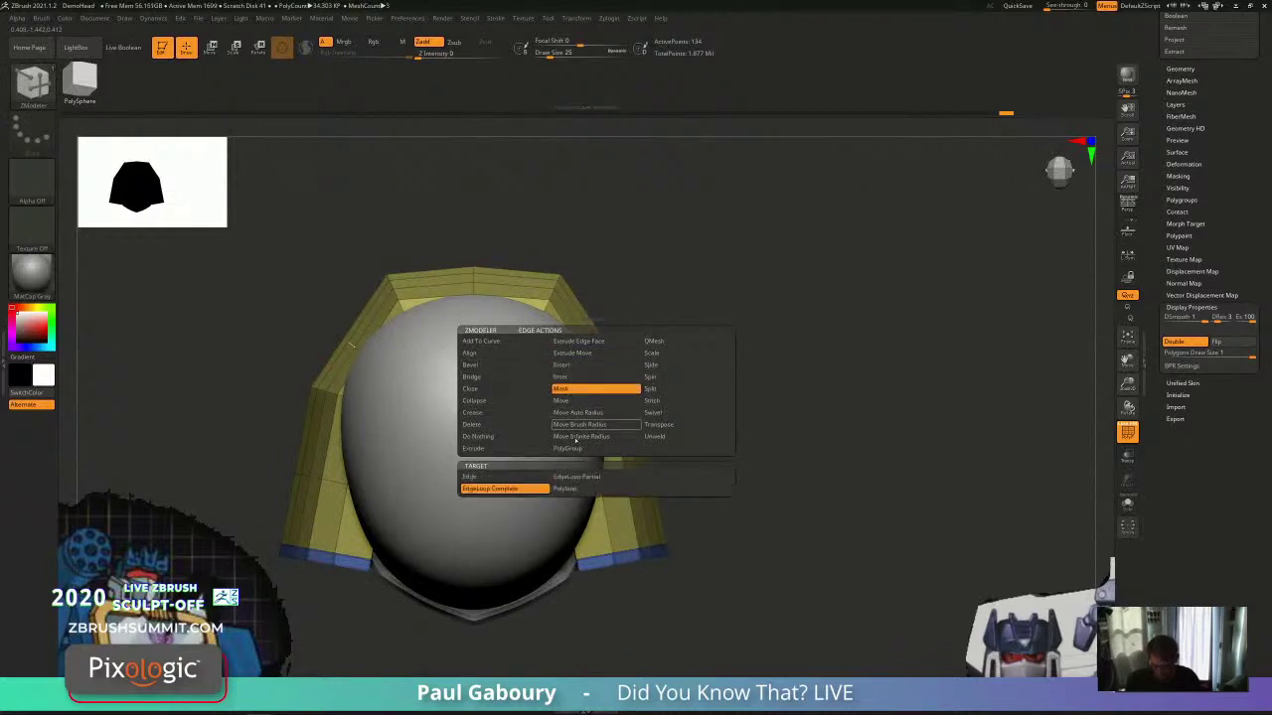
left_click(597, 345)
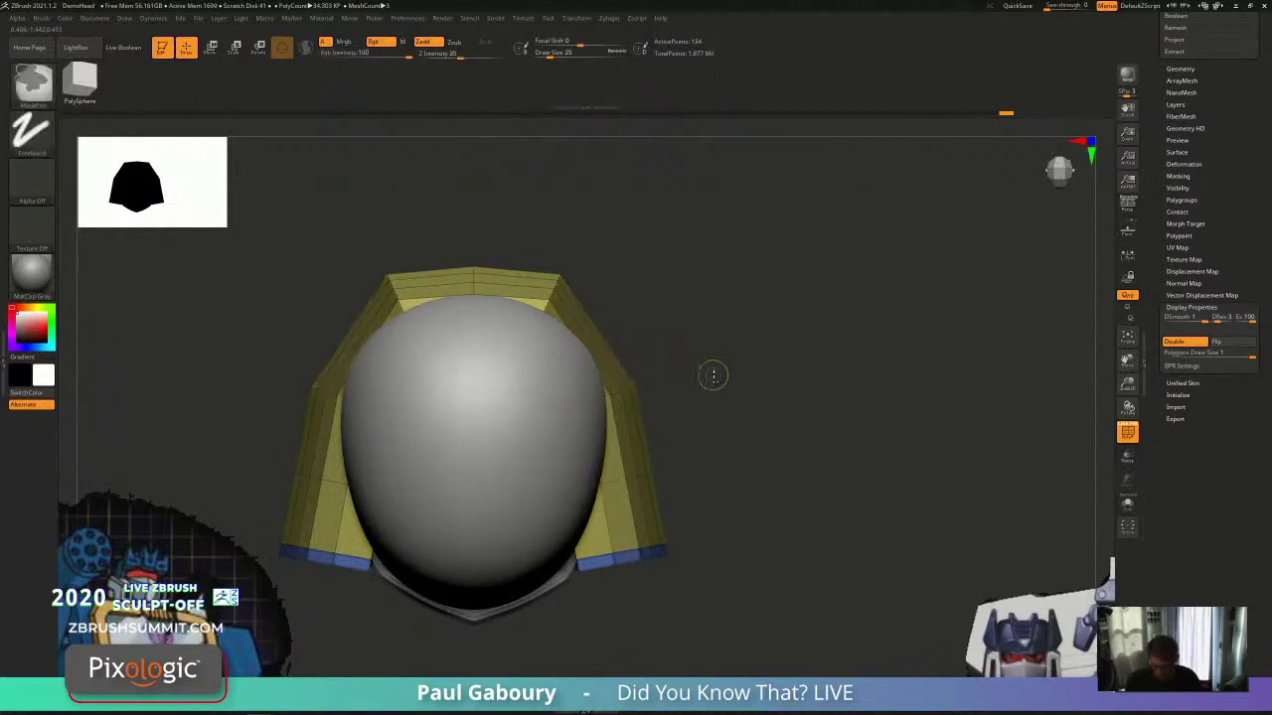
left_click(712, 375, "ctrl")
key("w")
left_click(599, 353)
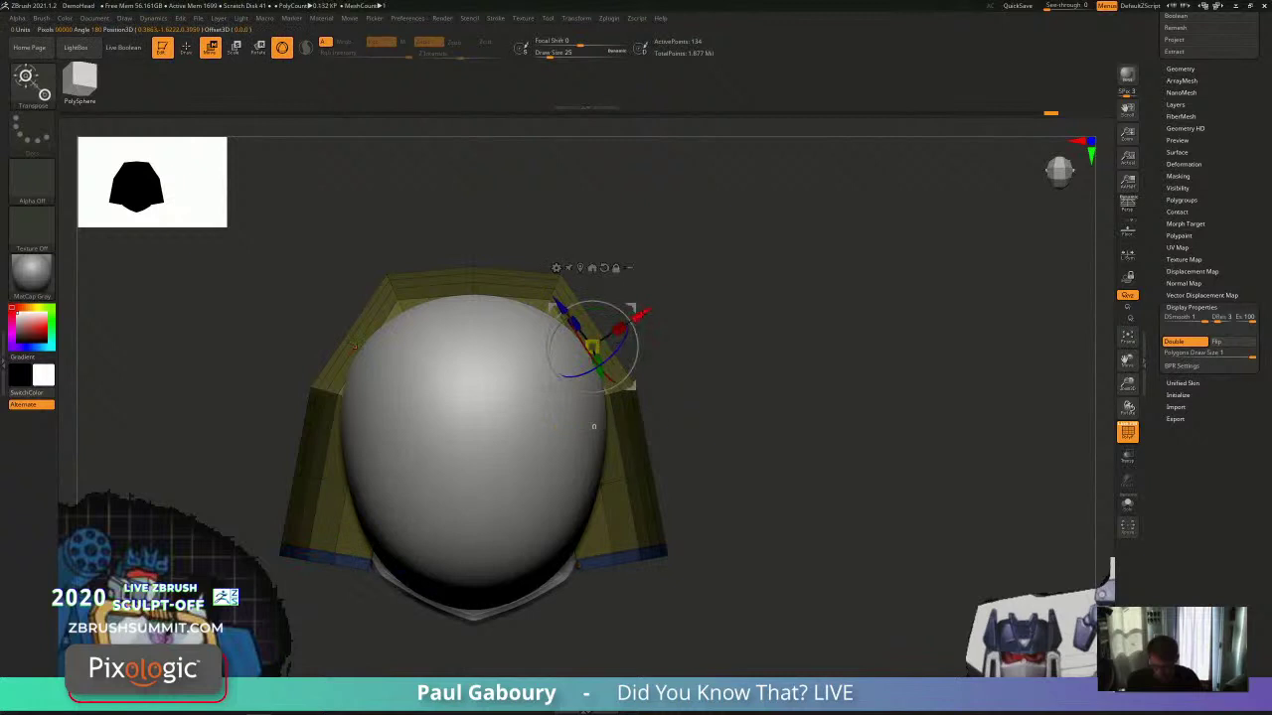
left_click_drag(593, 427, 604, 418)
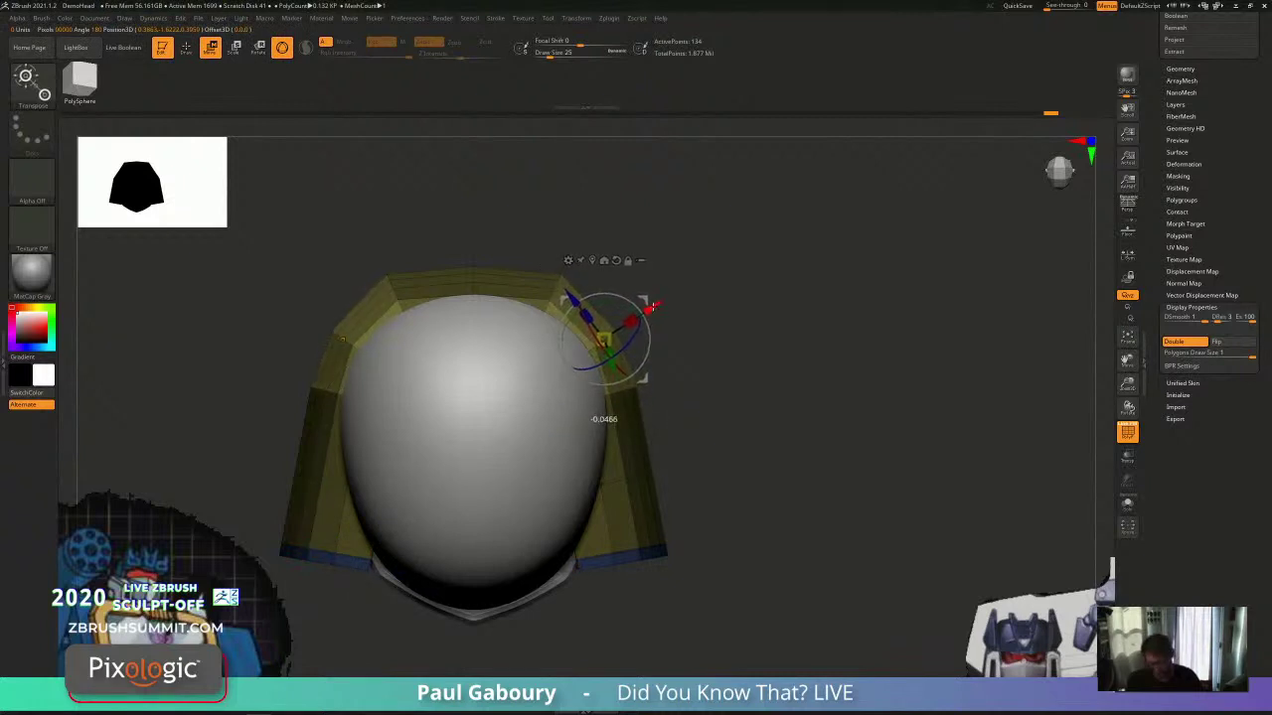
left_click_drag(695, 323, 712, 338, "ctrl")
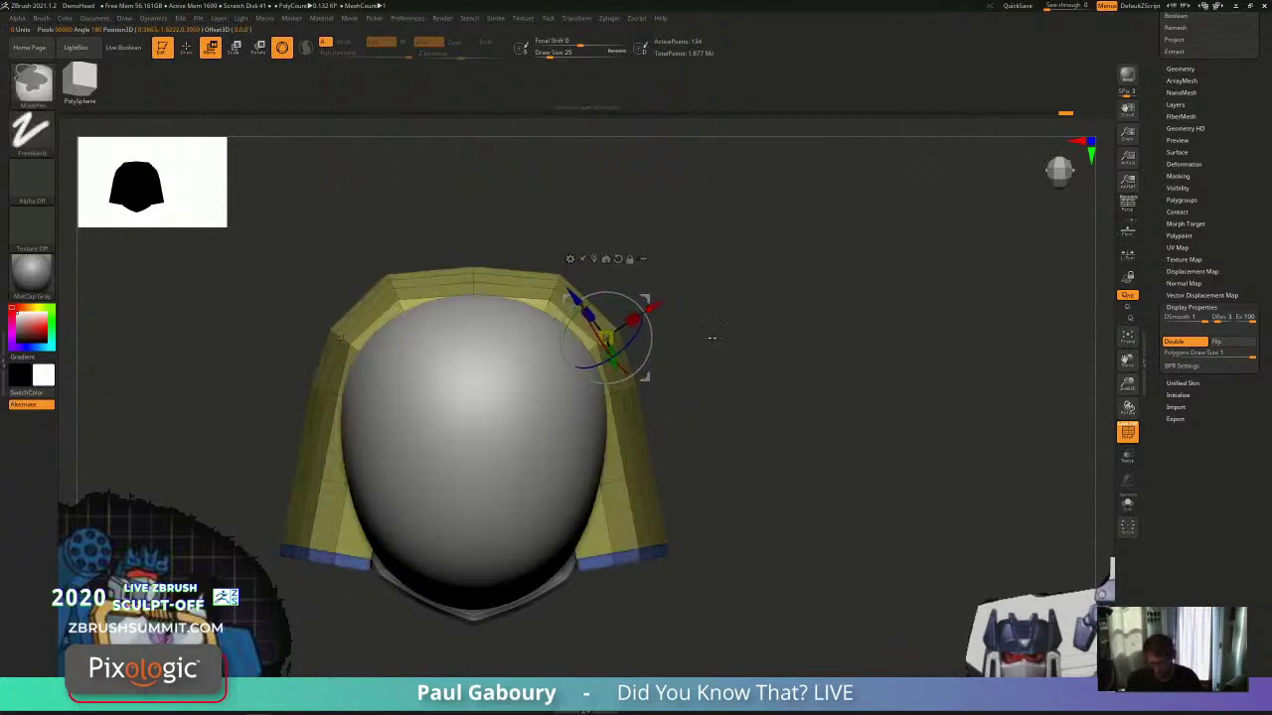
Step: Isolate the helmet's center-back points with an inverted mask, move them slightly backward, and clear the mask
left_click_drag(445, 215, 549, 412, "ctrl")
left_click(549, 412, "ctrl")
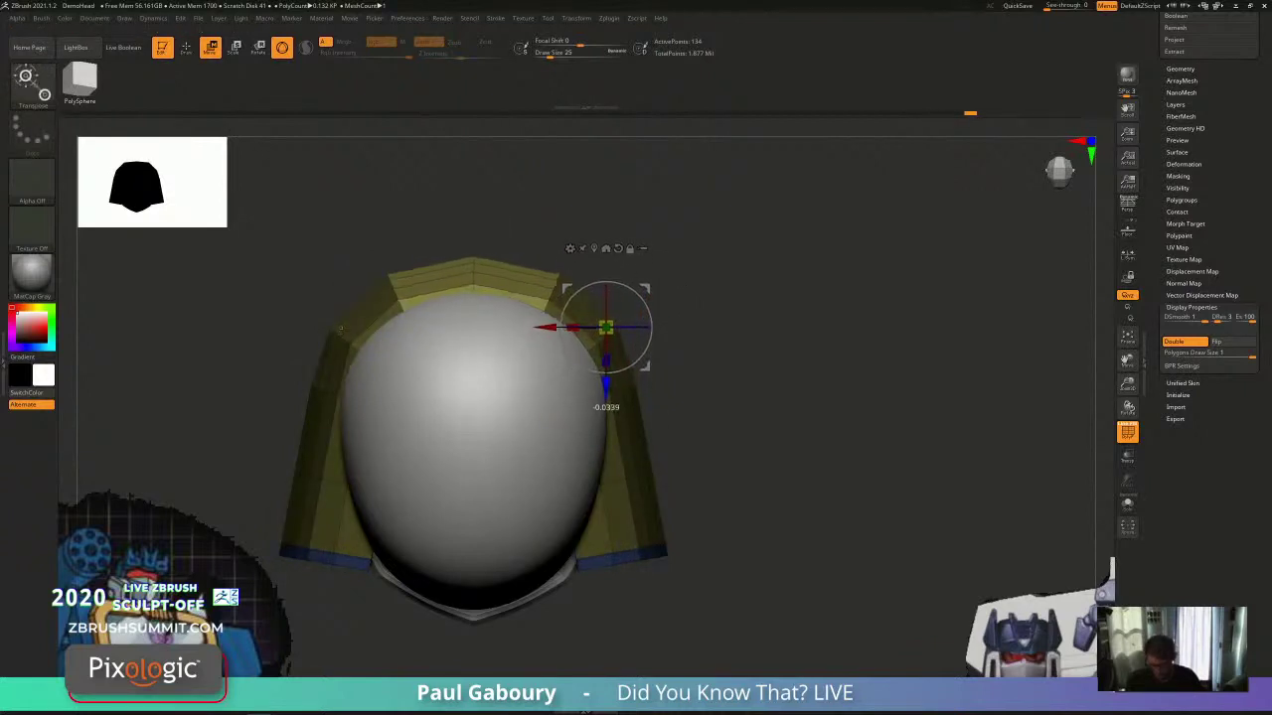
left_click_drag(698, 396, 718, 430, "ctrl")
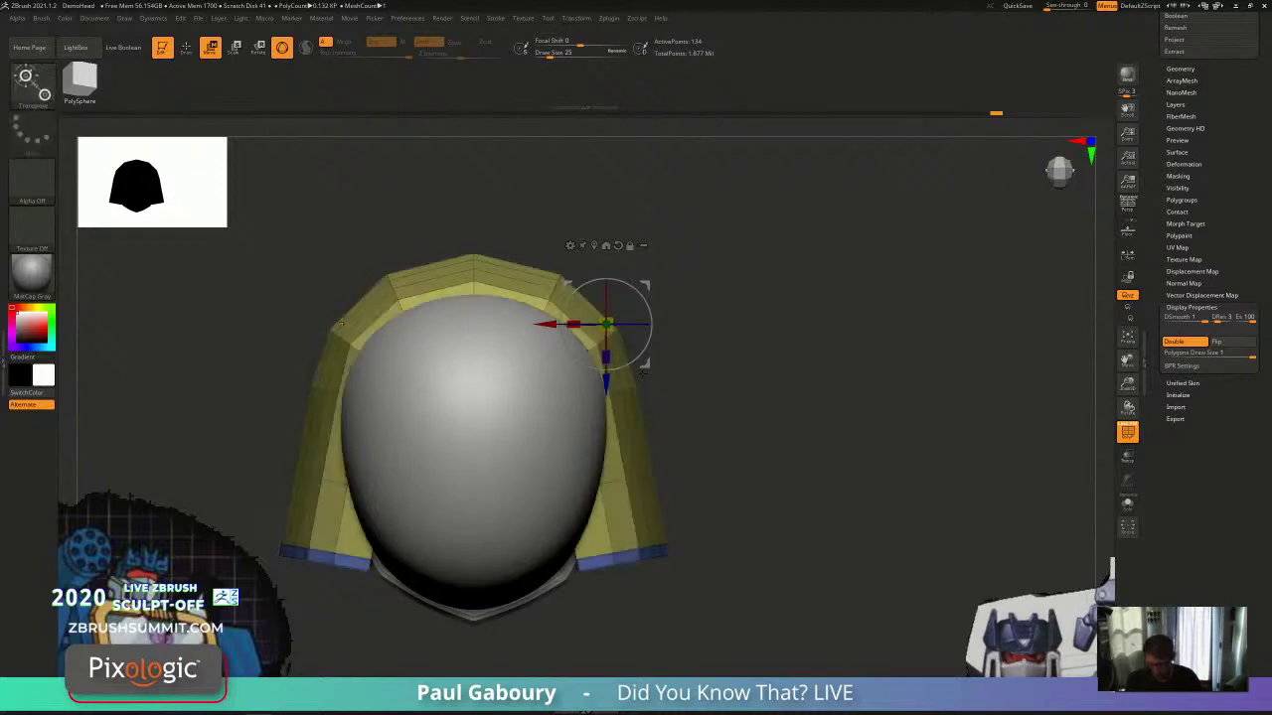
Step: Turn on Dynamic Subdivision for the helmet and examine the smoothed shape from several angles
mouse_move(734, 546)
left_mouse_down("alt")
mouse_move(707, 477)
mouse_move(725, 520)
mouse_move(755, 498)
mouse_move(657, 517)
mouse_move(675, 469)
mouse_move(642, 460)
mouse_move(647, 499)
left_mouse_up("alt")
key("q")
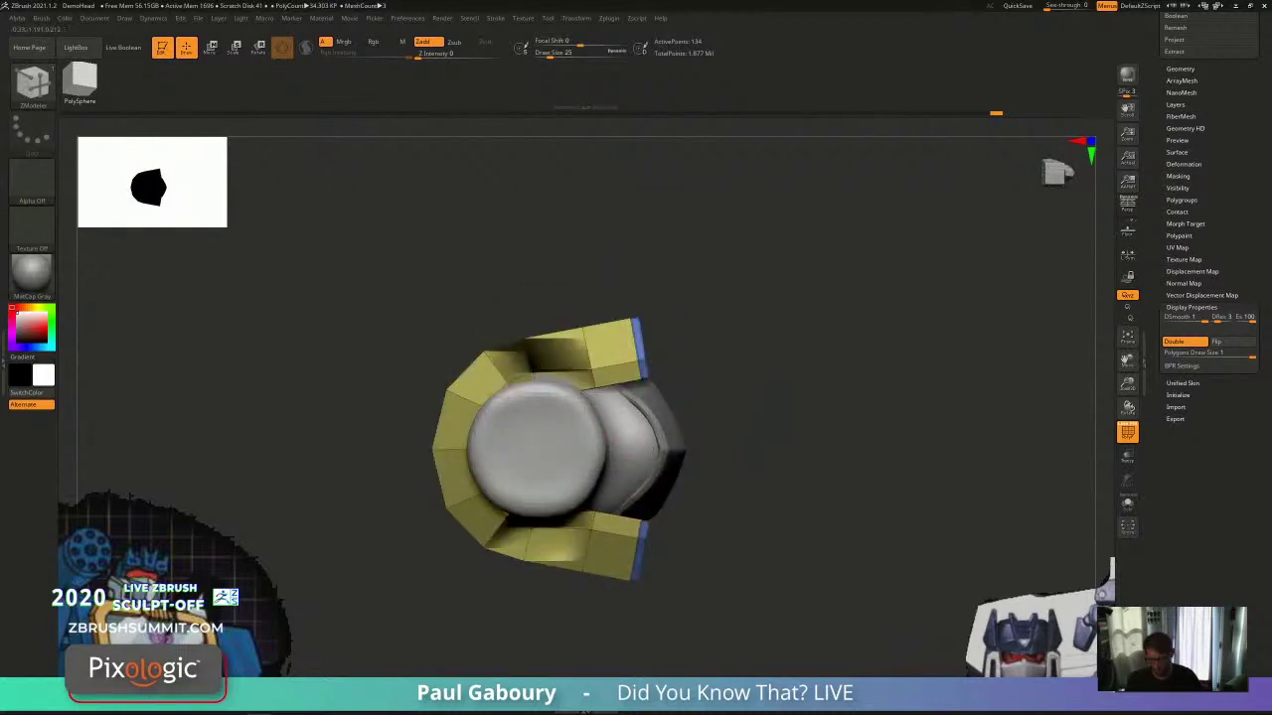
key("space")
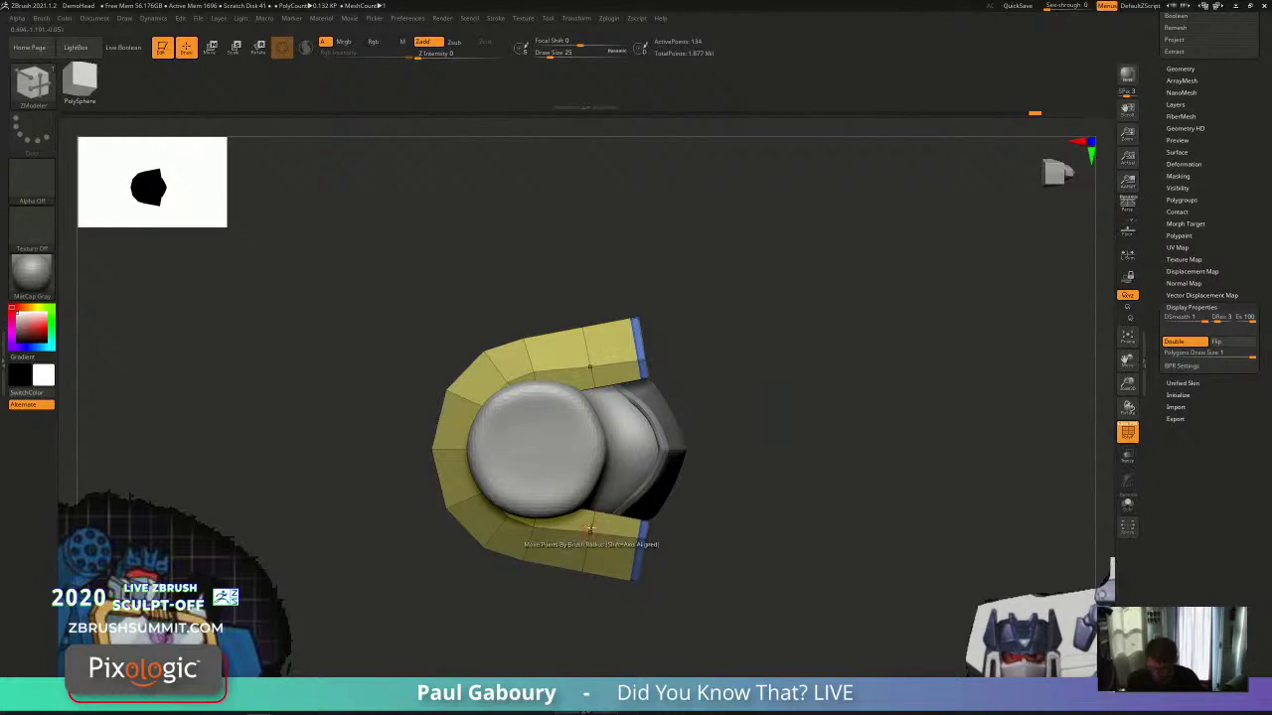
left_click_drag(733, 437, 691, 548)
key("d")
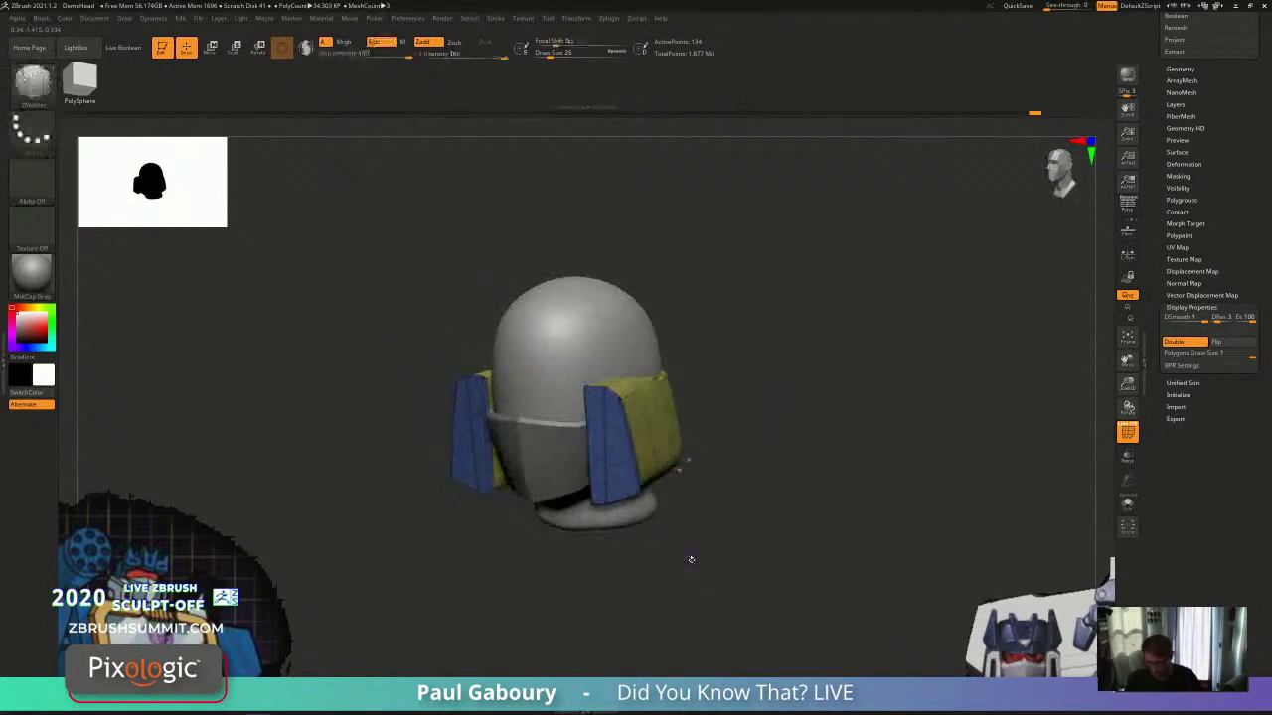
key("shift+f")
mouse_move(690, 561)
left_mouse_down()
mouse_move(636, 576)
mouse_move(685, 601)
mouse_move(708, 556)
left_mouse_up()
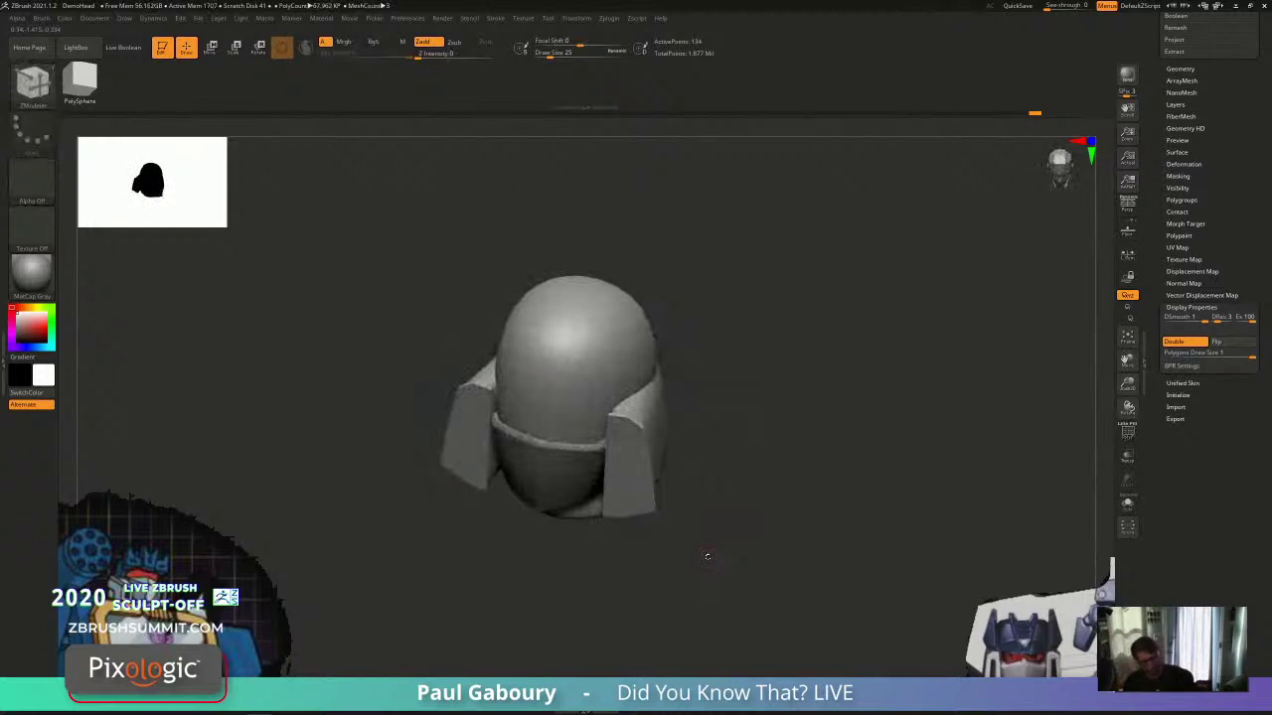
key("shift+f")
left_click_drag(781, 468, 757, 493)
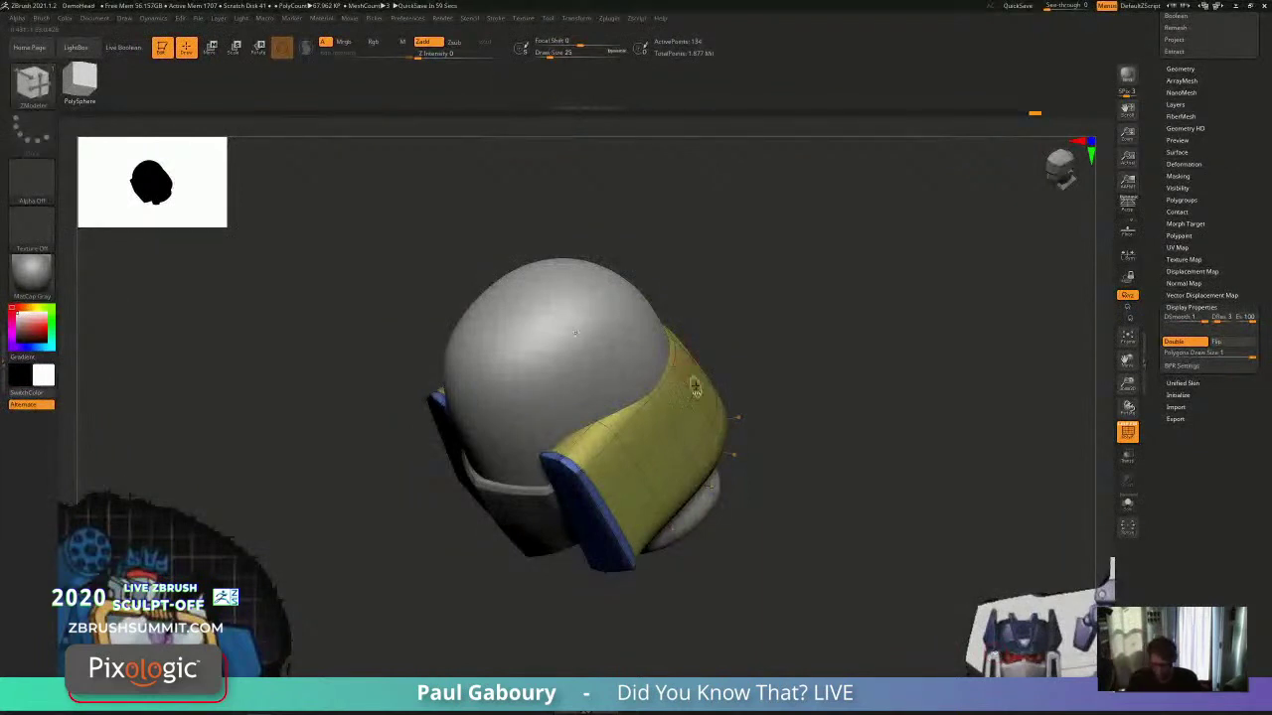
Step: Crease the edge loops along the helmet's upper and lower rims with the ZModeler Crease edge action
right_click_drag(694, 386, 659, 431, "ctrl")
key("space")
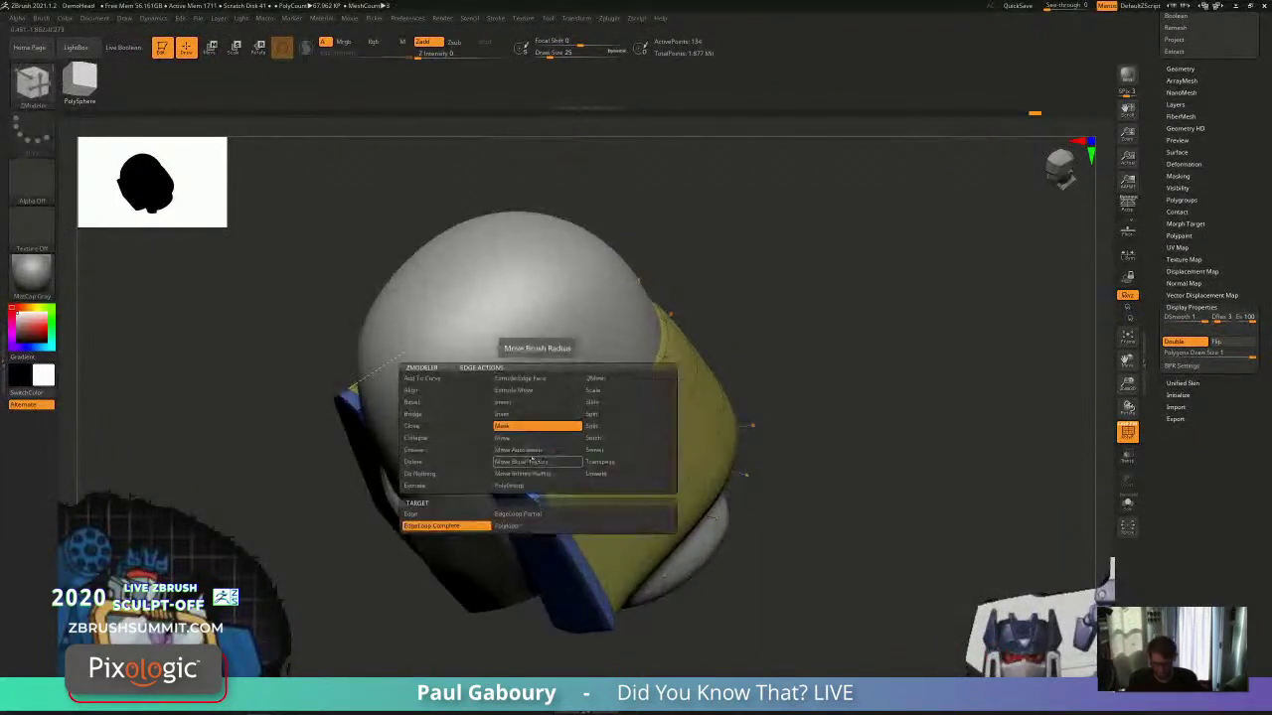
left_click(446, 450)
left_click(536, 514)
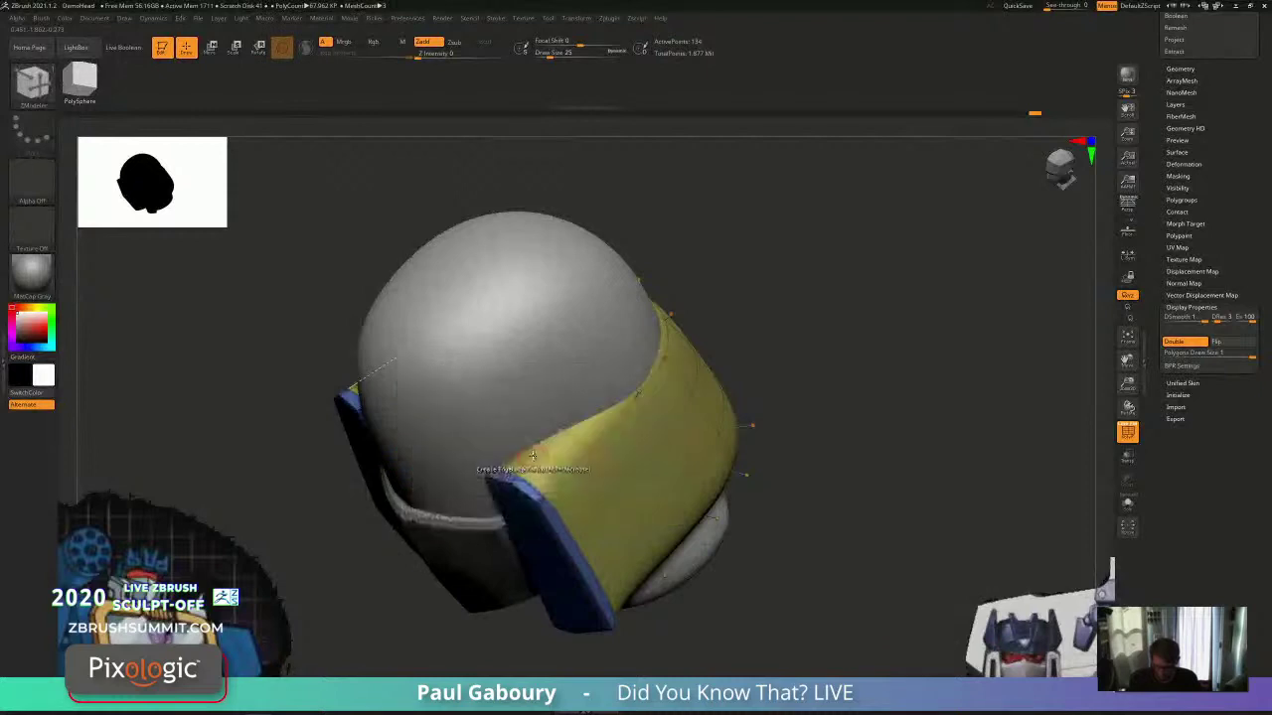
right_click_drag(597, 488, 632, 478)
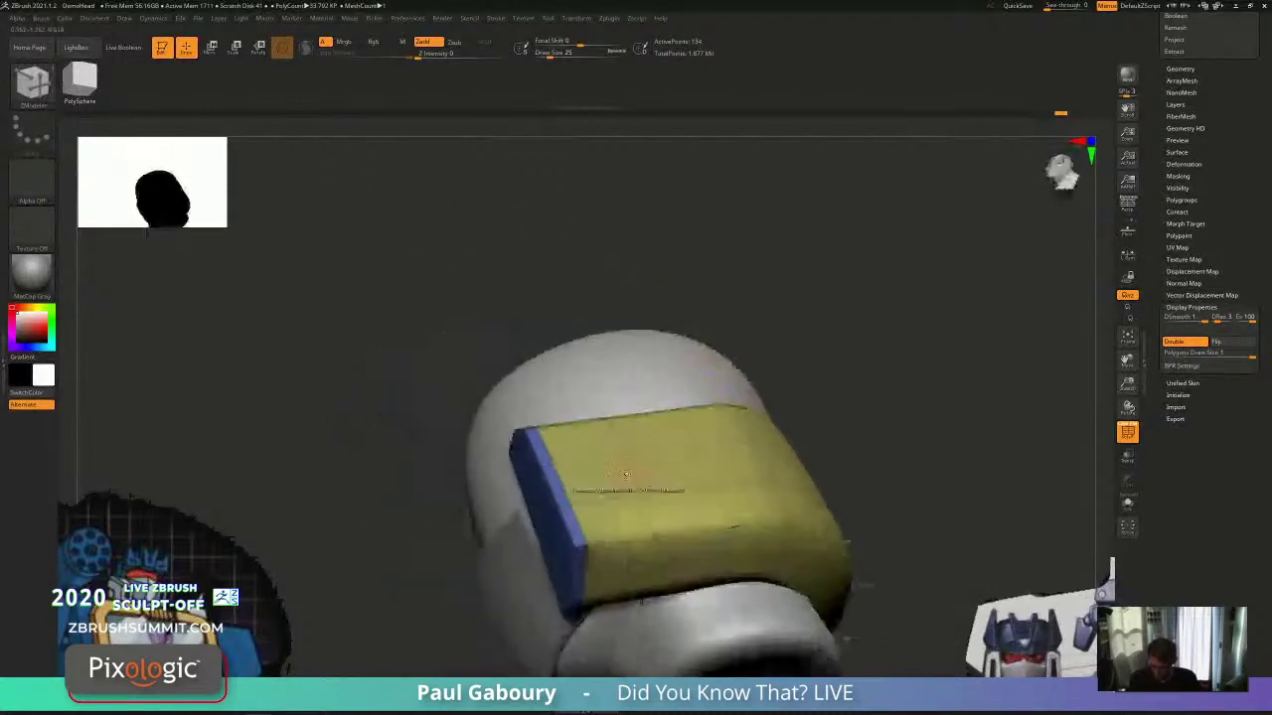
mouse_move(625, 543)
right_mouse_down()
mouse_move(640, 486)
mouse_move(628, 516)
mouse_move(671, 519)
mouse_move(696, 471)
mouse_move(765, 604)
mouse_move(752, 612)
mouse_move(664, 543)
mouse_move(726, 593)
mouse_move(735, 431)
mouse_move(729, 521)
right_mouse_up()
Step: Center the gizmo on the helmet, add a lattice deformer, and set its grid to two cells across and four cells deep
key("w")
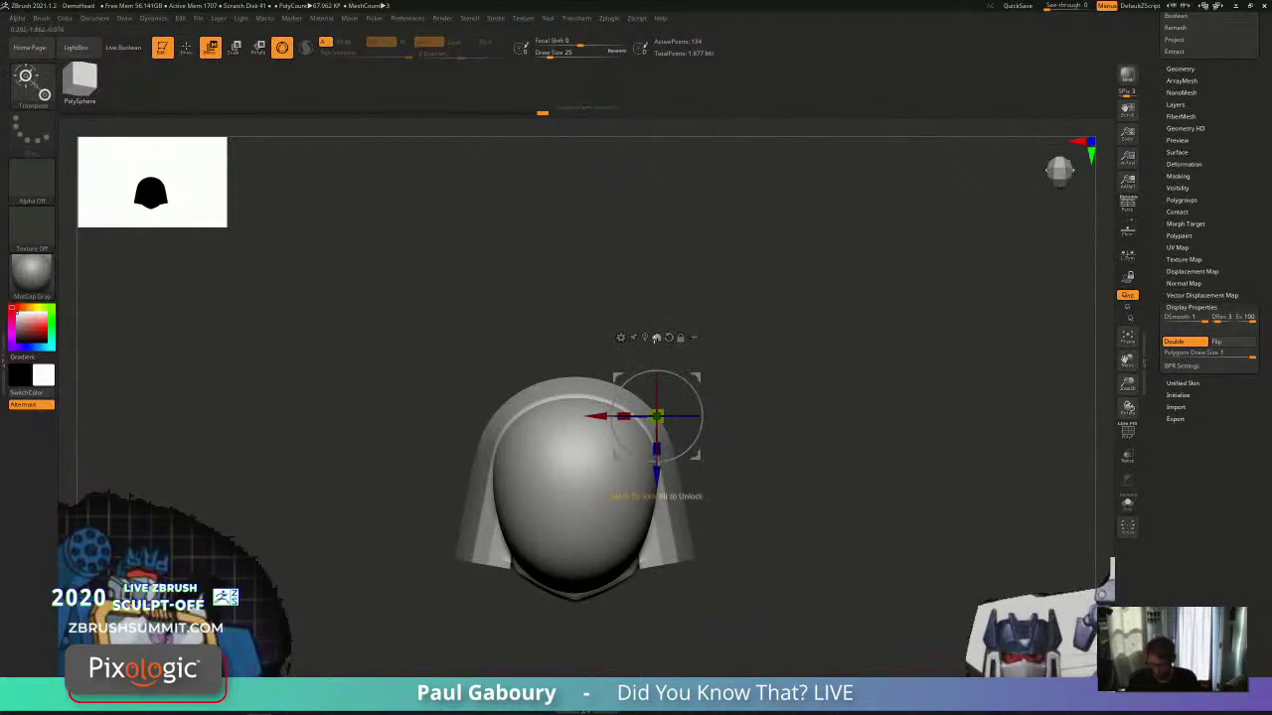
left_click(655, 338)
right_click_drag(717, 437, 793, 396, "ctrl")
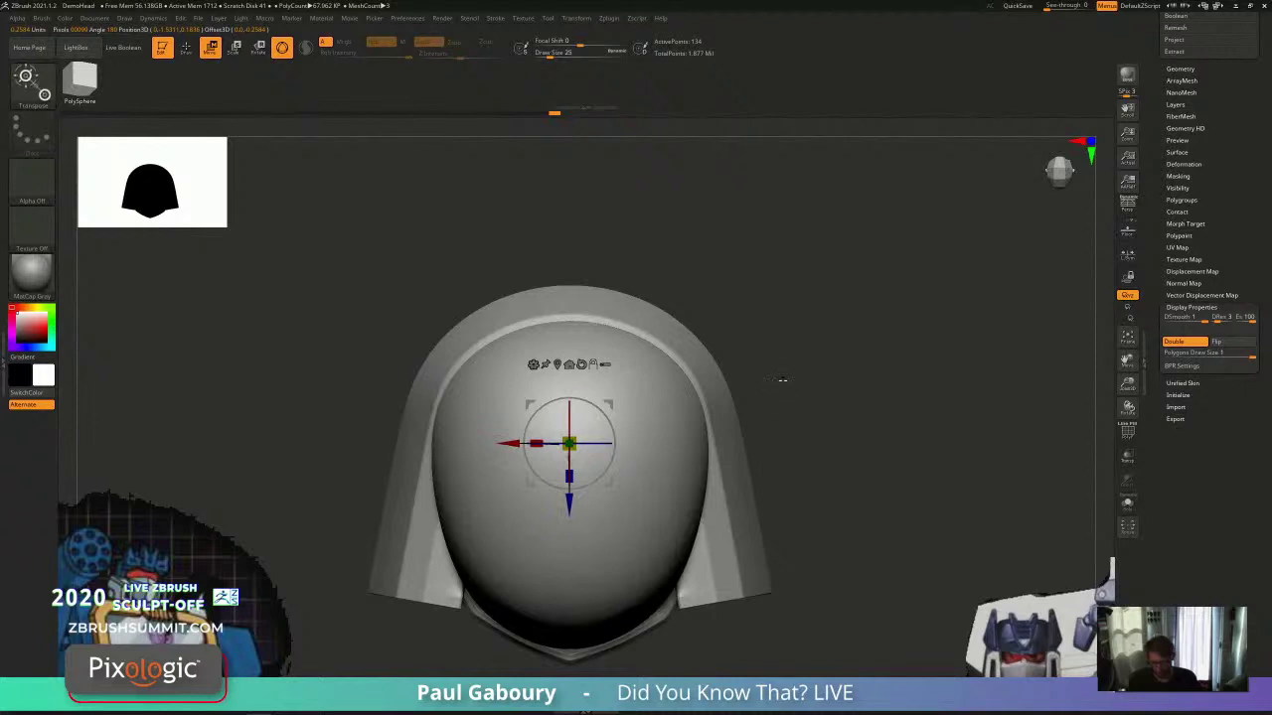
left_click(534, 364)
left_click(552, 416)
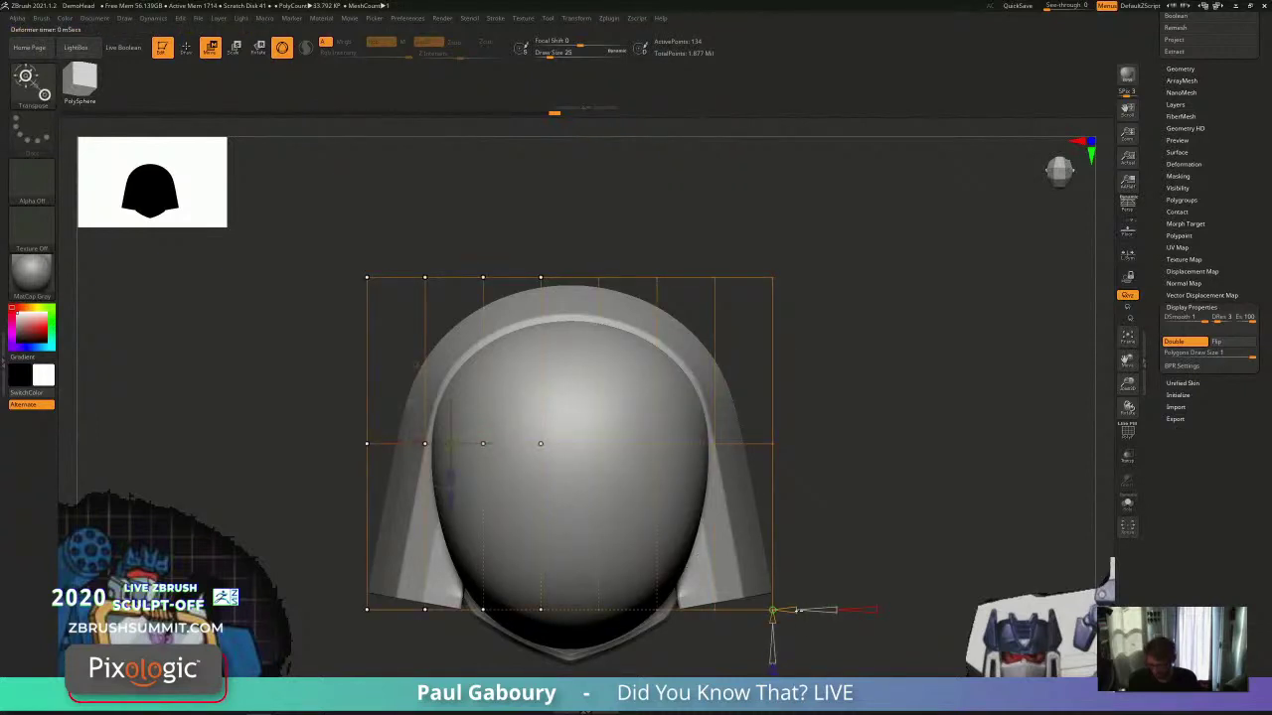
left_click_drag(799, 610, 786, 610)
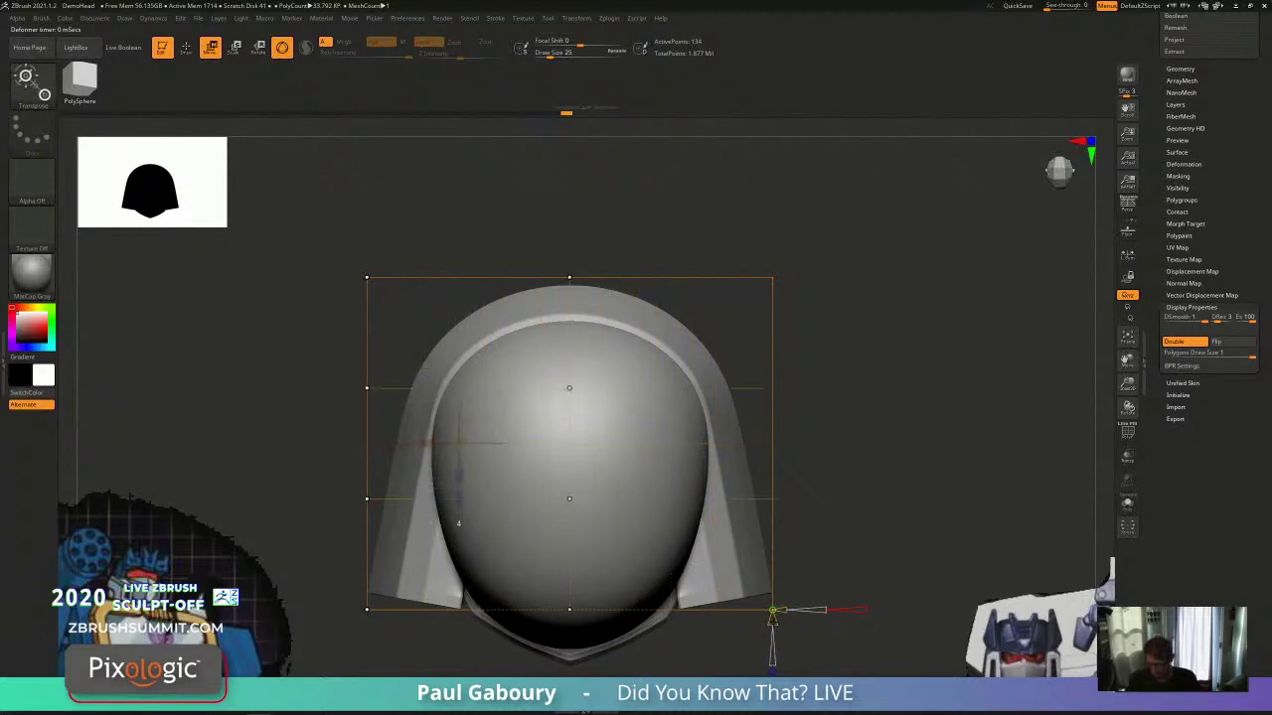
left_click_drag(771, 620, 772, 625)
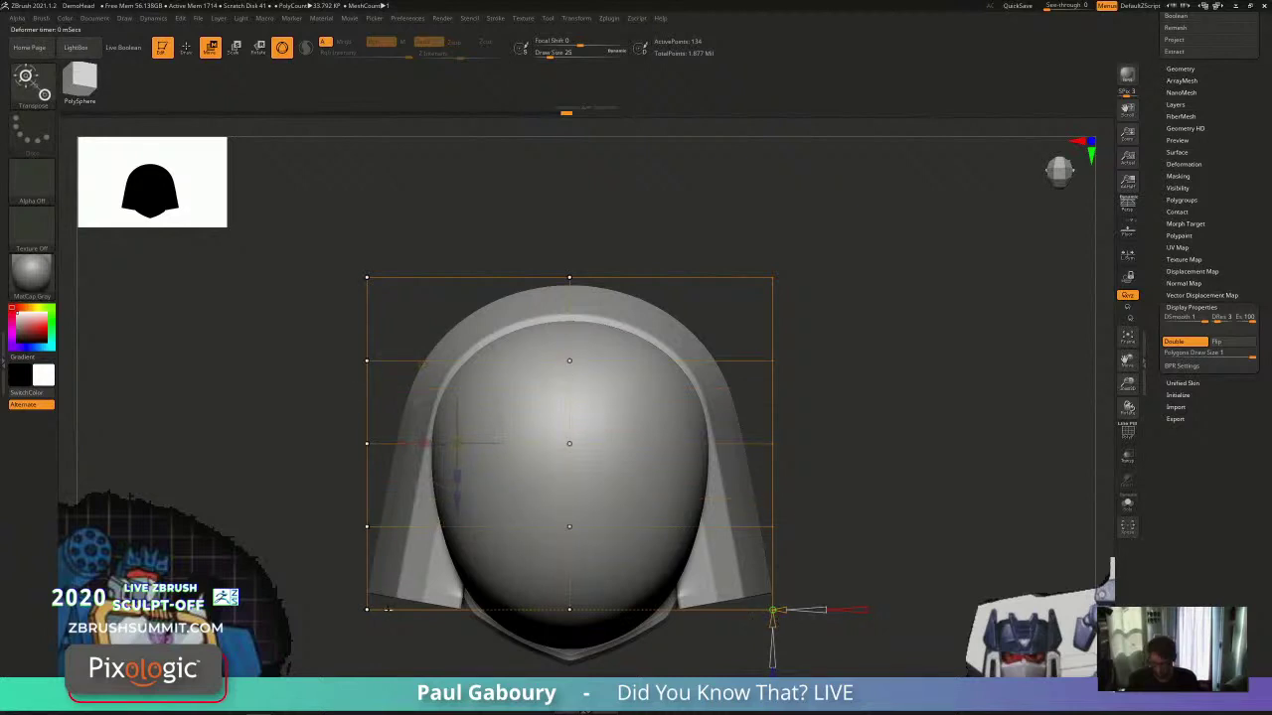
Step: Move the lattice's middle and lower side points outward and its front corner points slightly inward to curve the helmet's sides
left_click_drag(282, 407, 393, 475, "ctrl")
left_click_drag(306, 440, 286, 438)
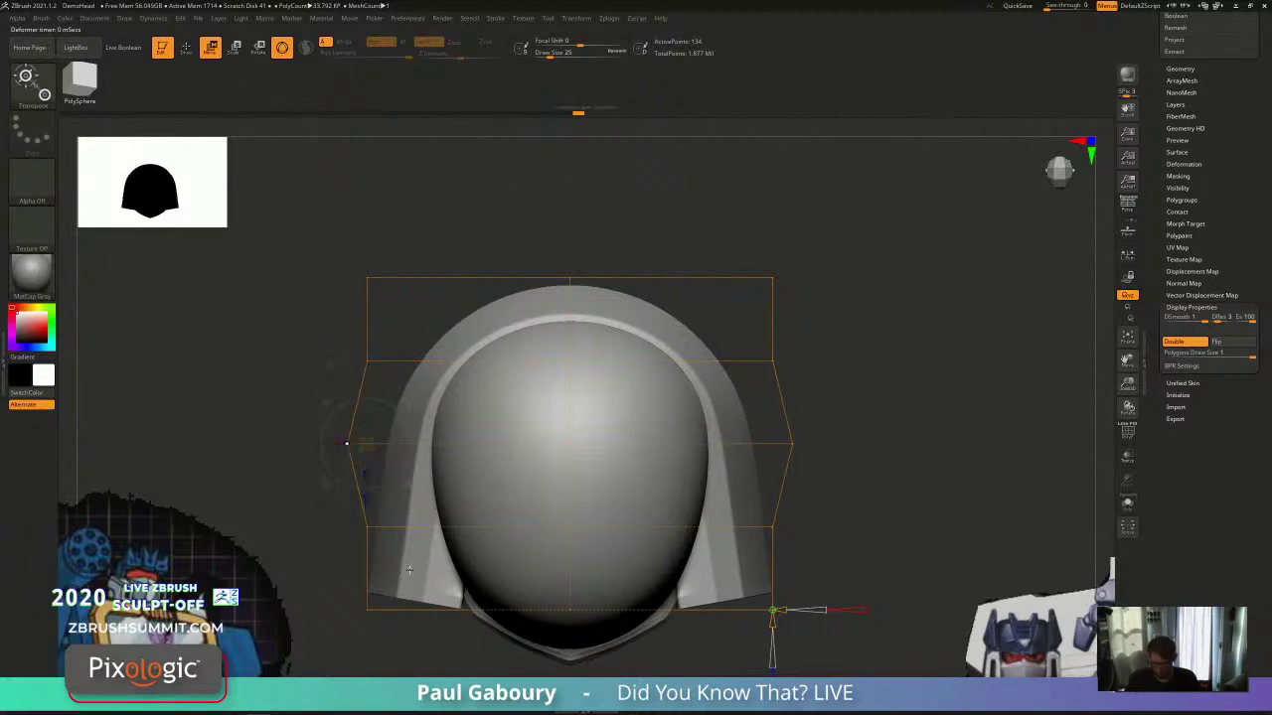
left_click_drag(275, 494, 381, 546, "ctrl")
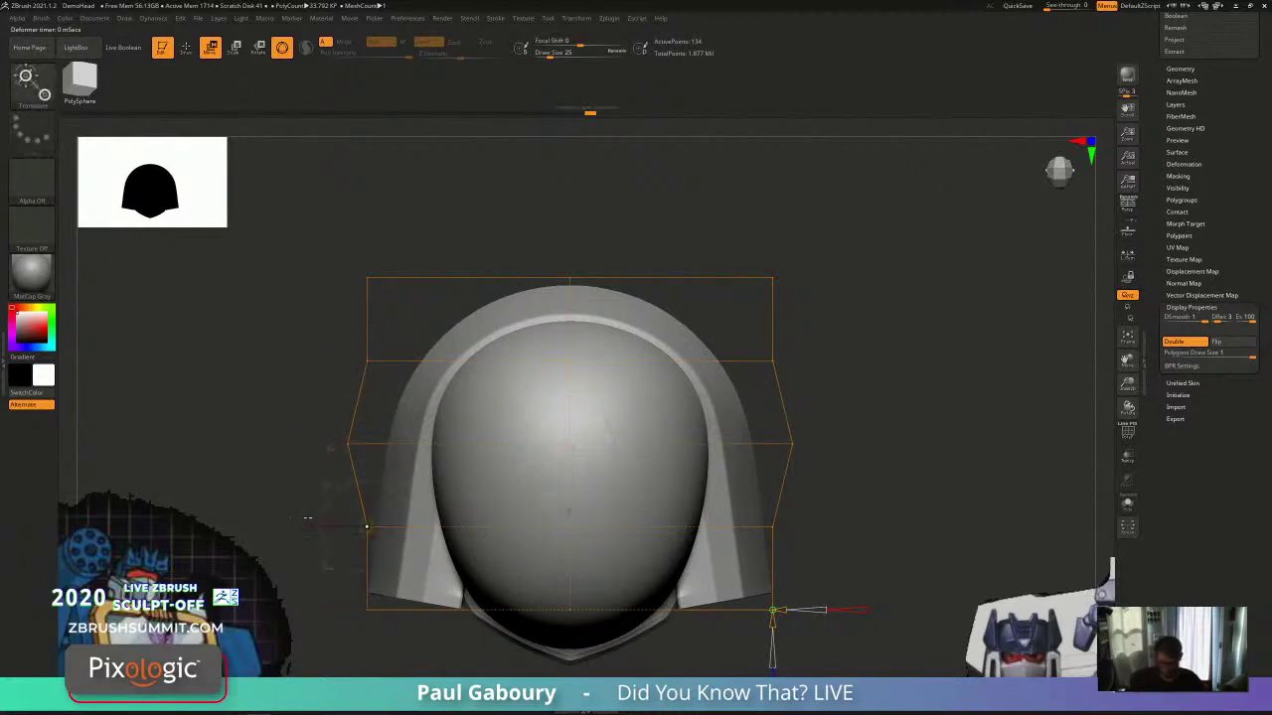
left_click_drag(304, 522, 298, 520)
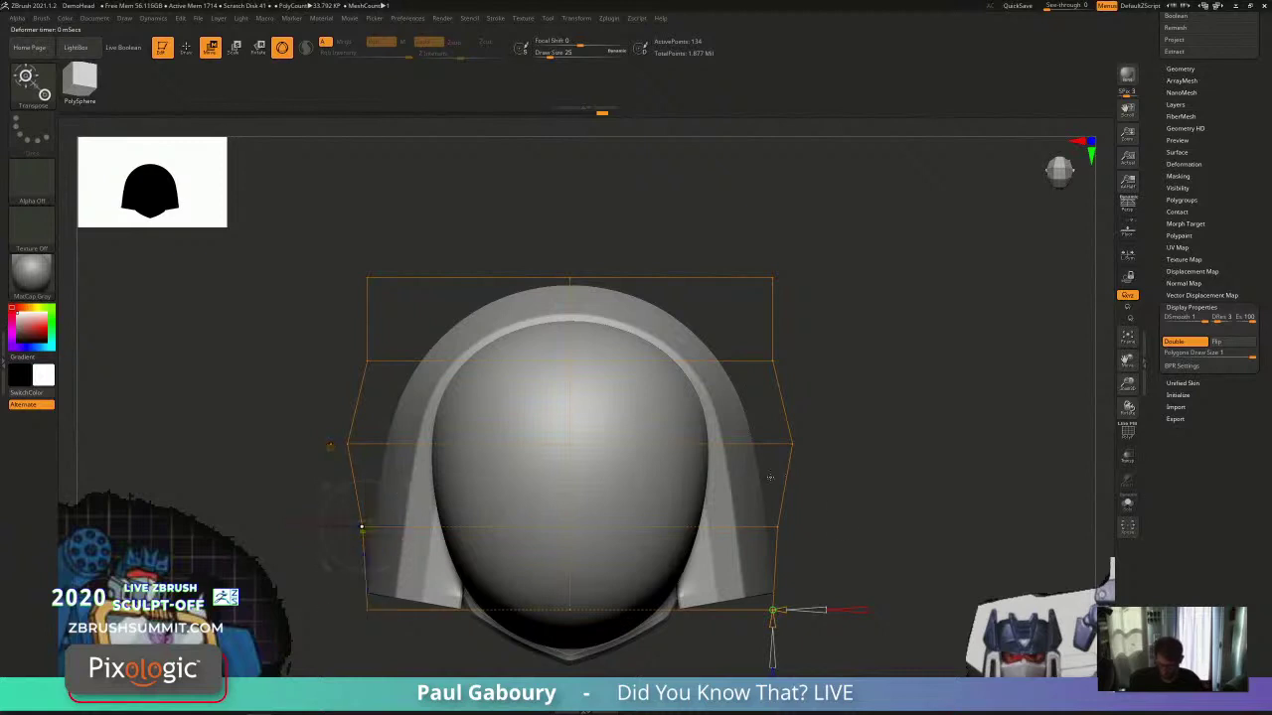
left_click_drag(853, 511, 888, 503, "ctrl")
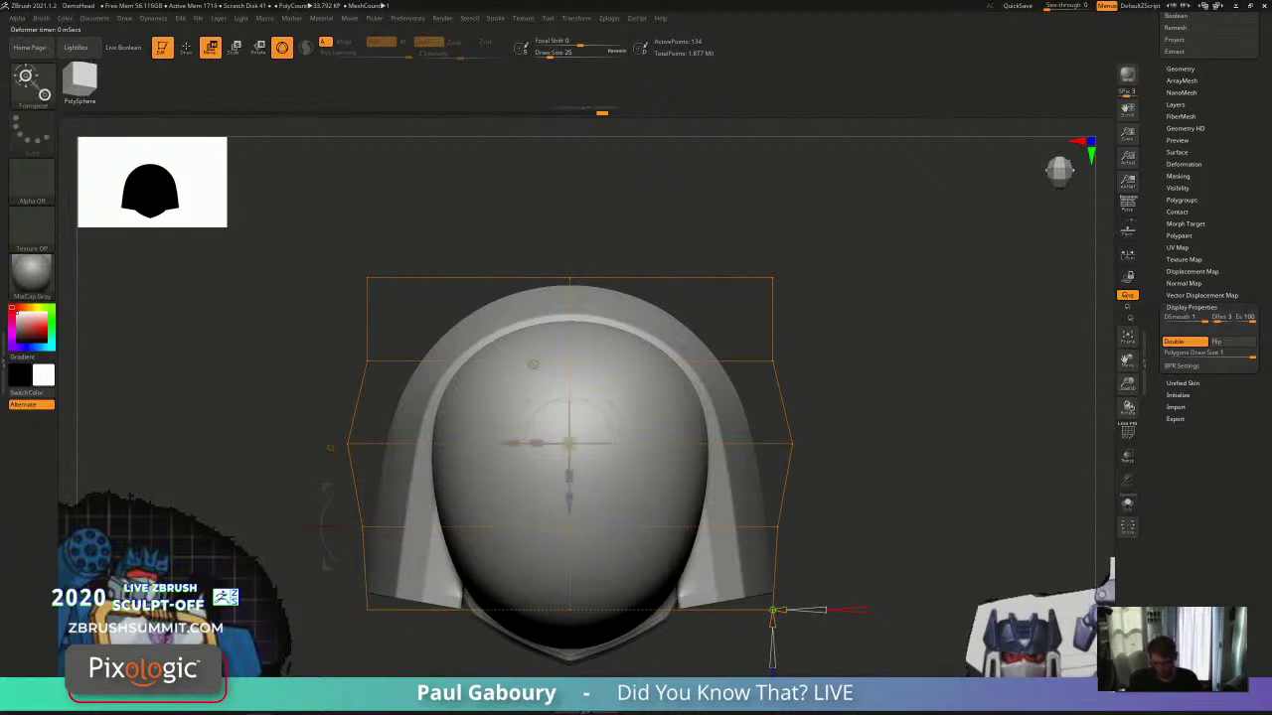
left_click_drag(340, 659, 506, 586, "ctrl")
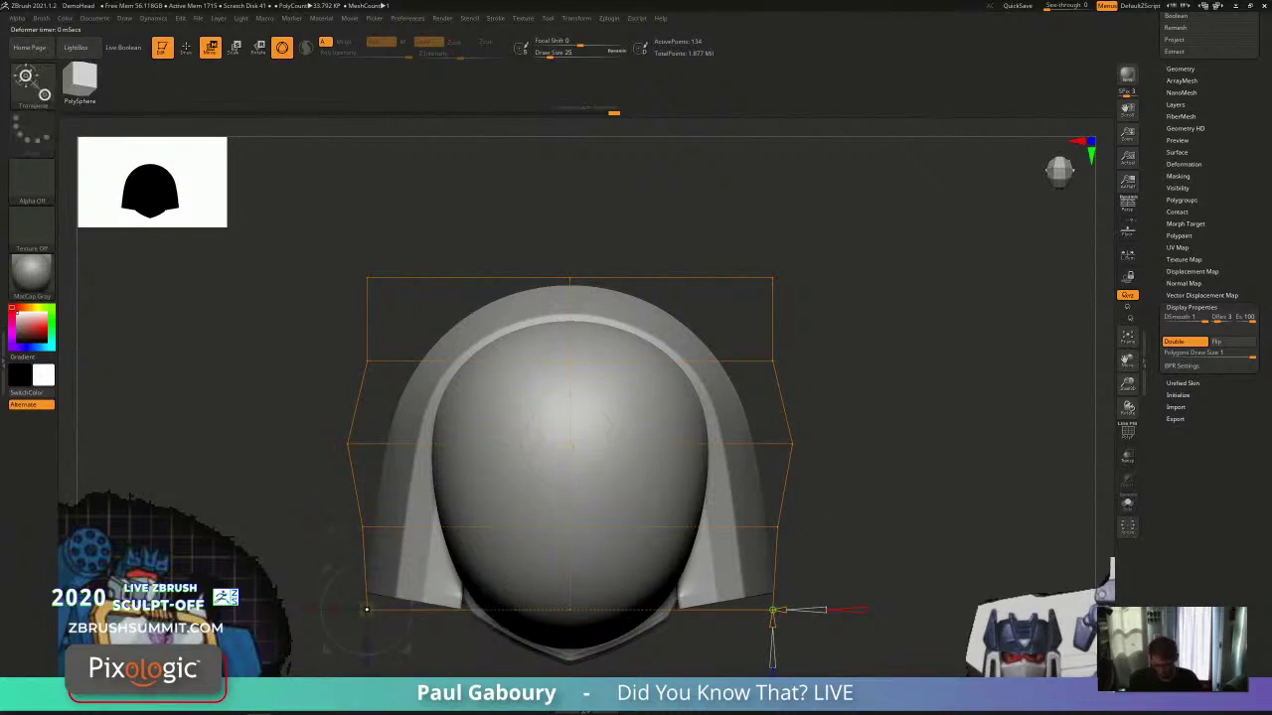
left_click_drag(308, 610, 316, 612)
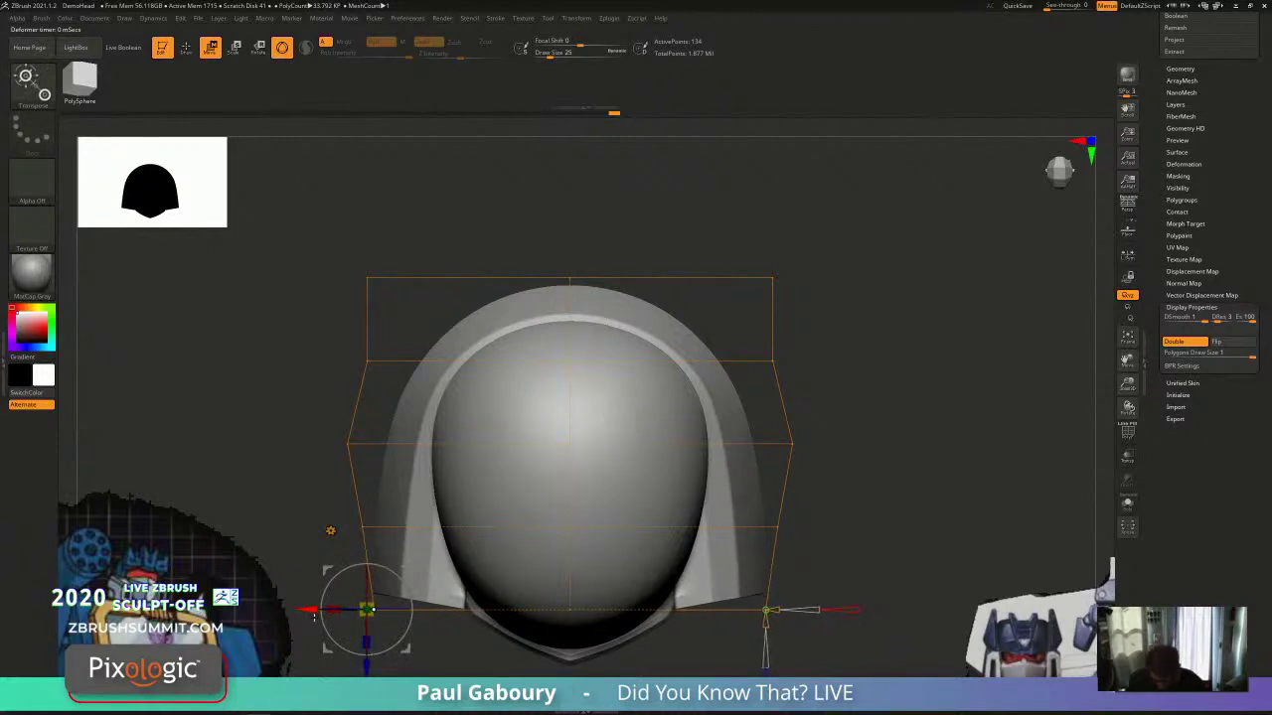
Step: Isolate the helmet in Solo mode with its polyframe shown and crease the edge loop along its inner rim
right_click_drag(857, 561, 857, 497, "ctrl")
mouse_move(857, 497)
right_mouse_down()
mouse_move(857, 397)
mouse_move(882, 359)
right_mouse_up()
key("q")
mouse_move(854, 437)
right_mouse_down()
mouse_move(785, 525)
mouse_move(796, 506)
mouse_move(751, 527)
right_mouse_up()
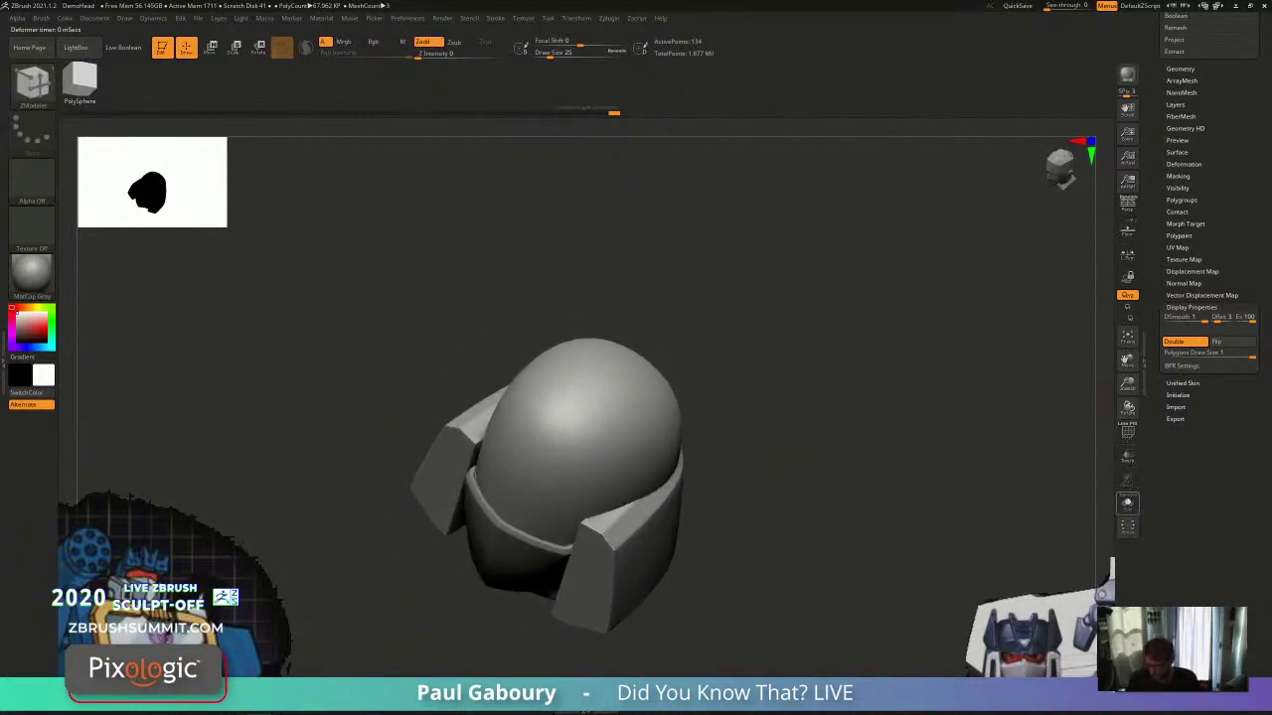
left_click(1127, 503)
right_click_drag(809, 490, 745, 577)
key("shift+f")
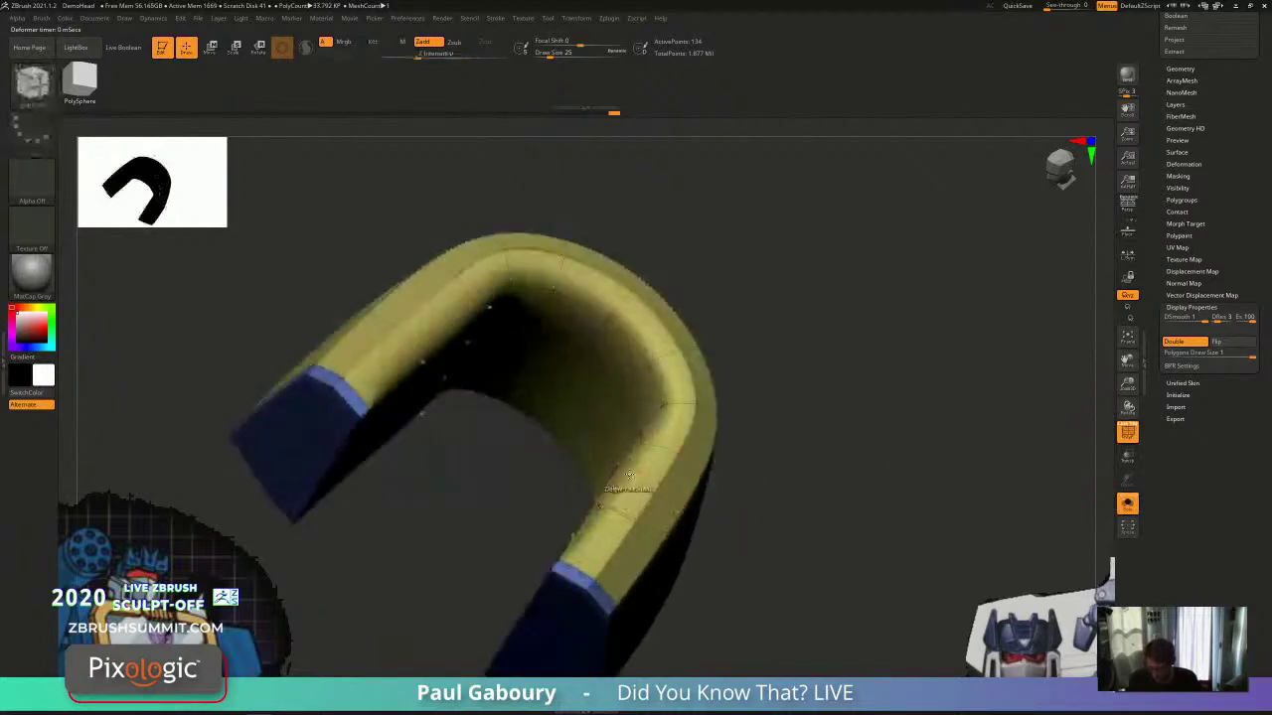
left_click(621, 472)
mouse_move(635, 466)
right_mouse_down("ctrl")
mouse_move(656, 422)
mouse_move(696, 457)
mouse_move(661, 527)
mouse_move(650, 467)
right_mouse_up("ctrl")
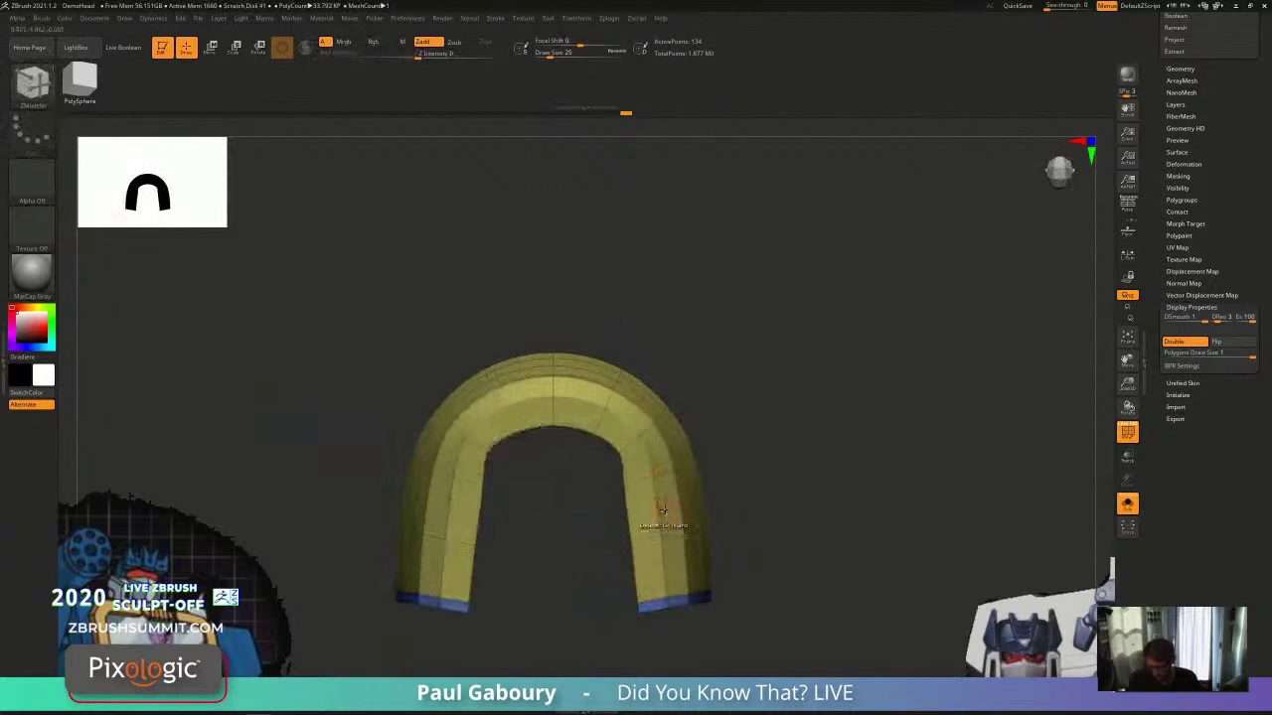
Step: Try deleting individual edge loops around the helmet's curve with the Single EdgeLoop Insert action, undoing each deletion
key("space")
left_click(653, 403)
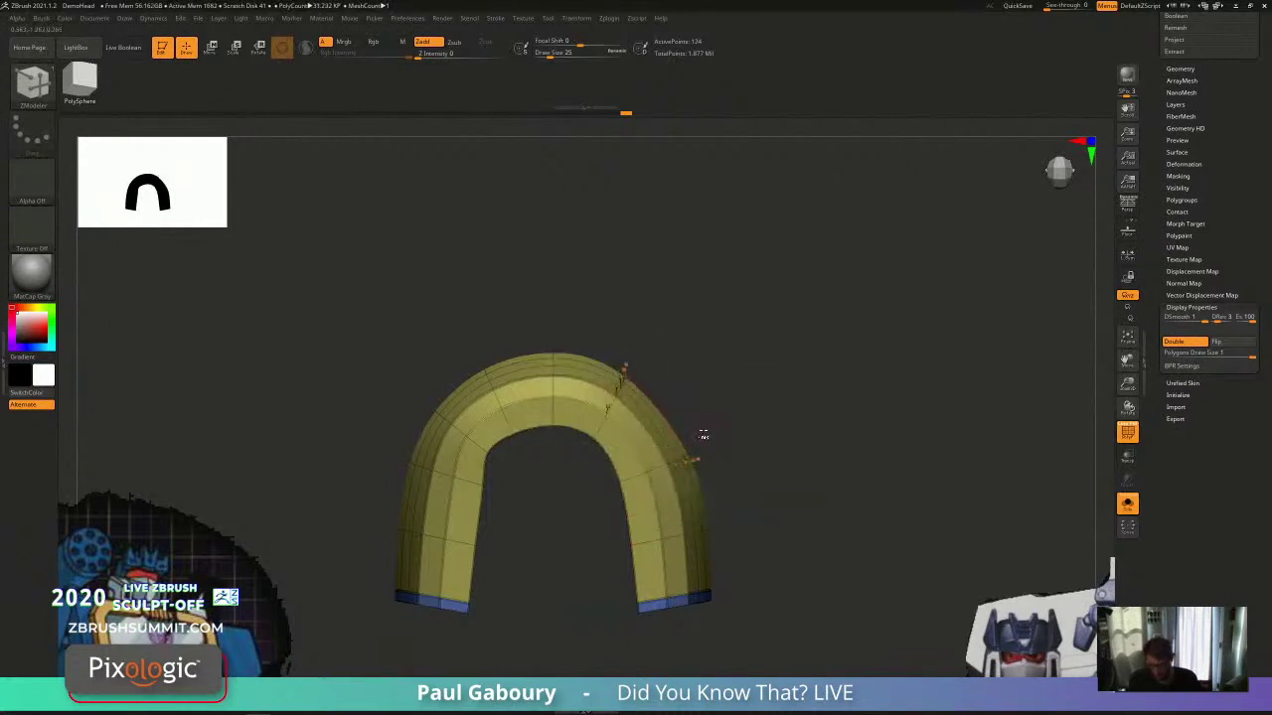
key("ctrl+z")
left_click(632, 445, "alt")
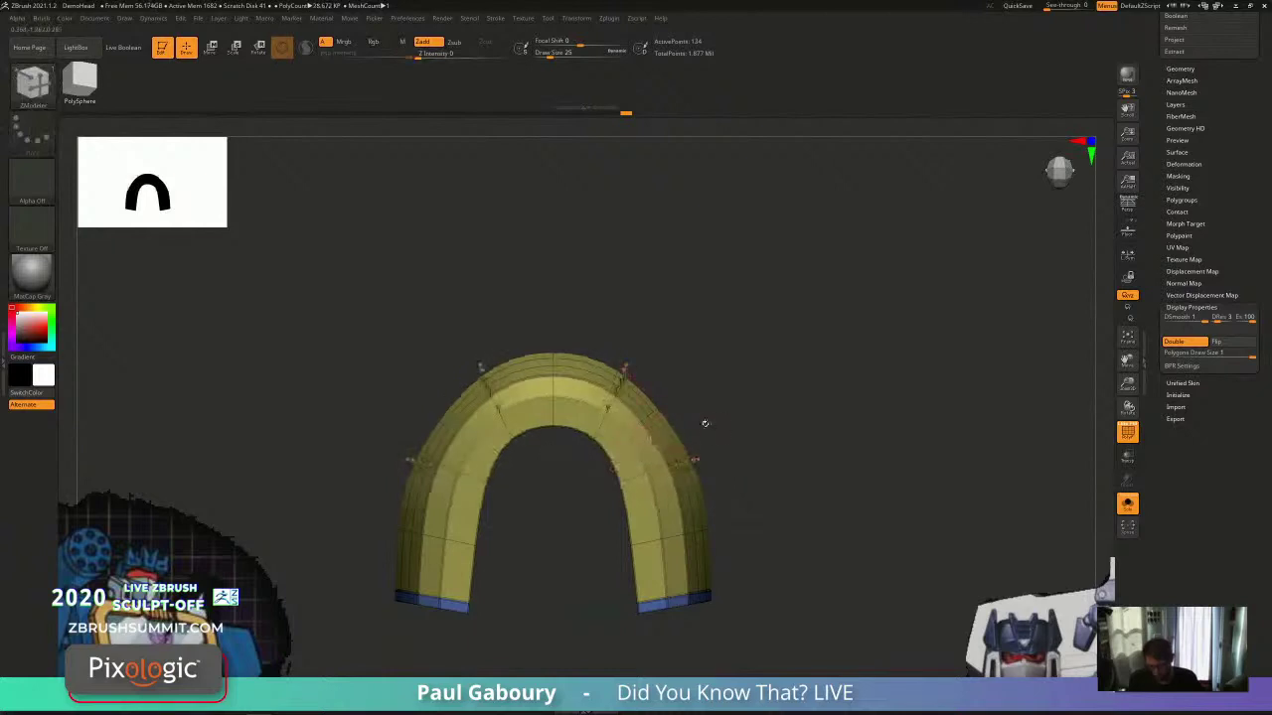
key("ctrl+z")
left_click(639, 482, "alt")
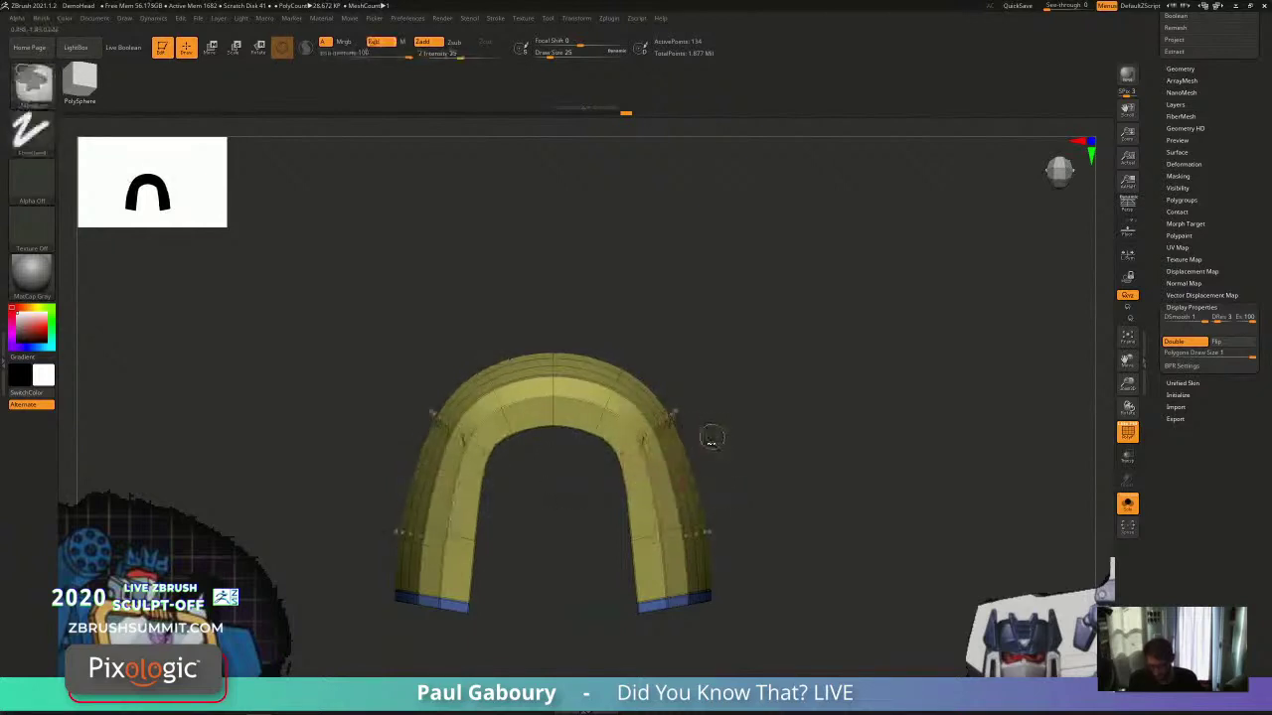
key("ctrl+z")
left_click(553, 414, "alt")
key("ctrl+z")
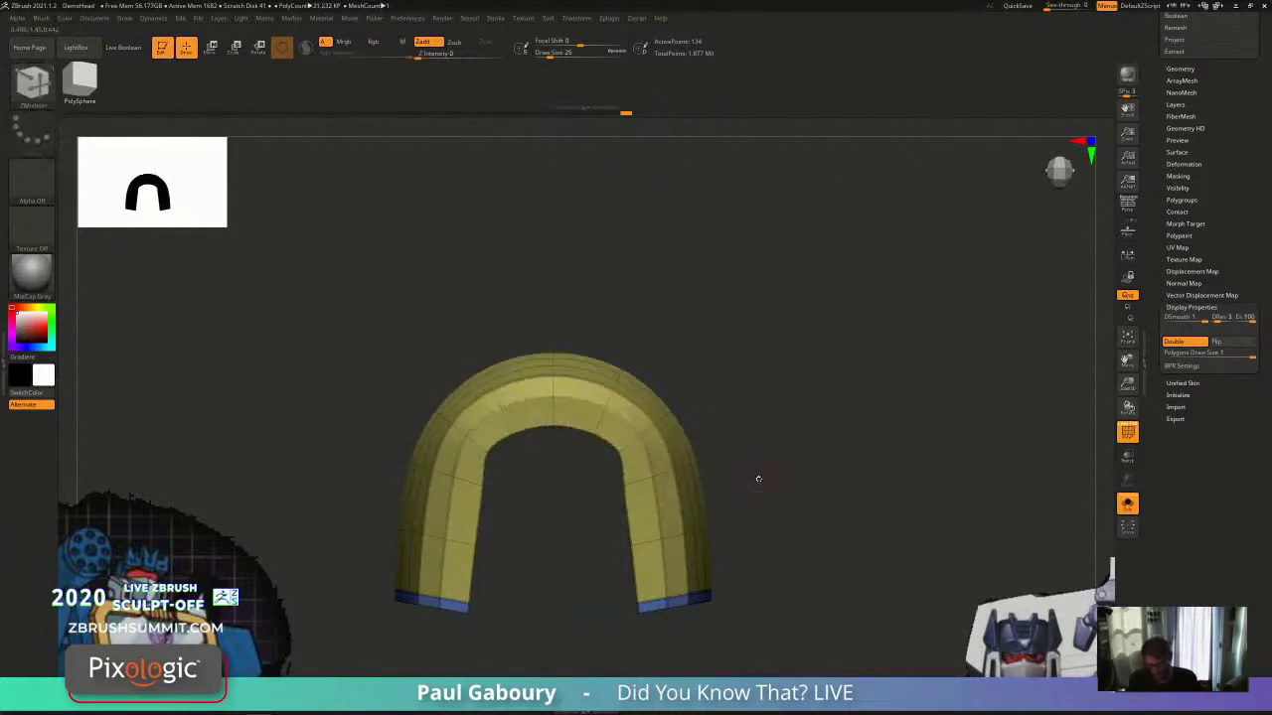
Step: Slide the complete edge loops along the helmet's curve with the Slide EdgeLoop Complete action to space them more evenly
key("space")
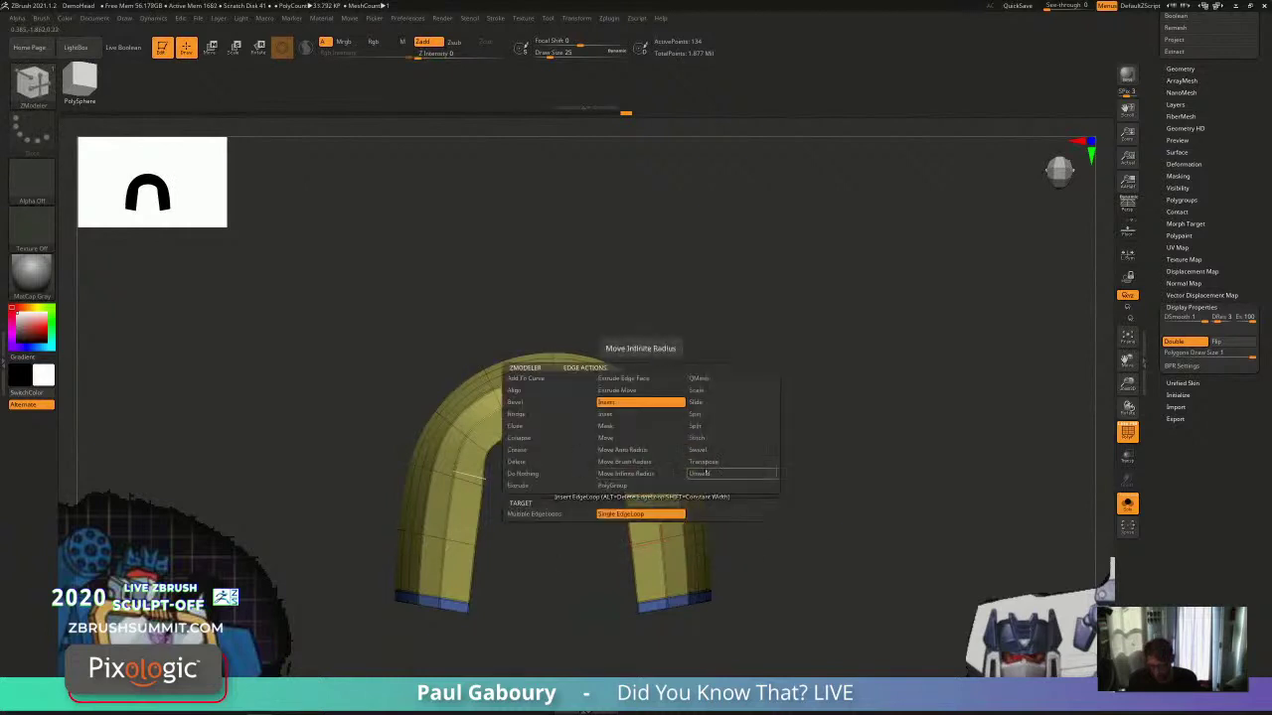
left_click(719, 406)
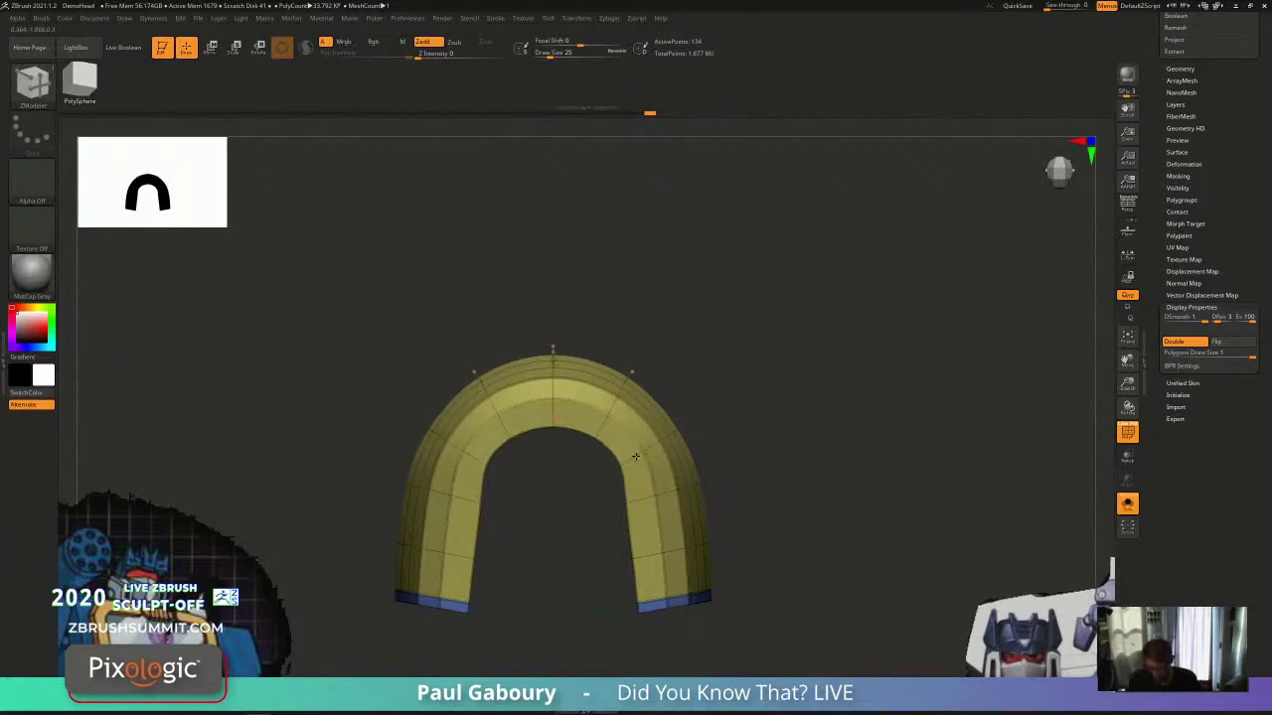
Step: Isolate the edge loop at the helmet's upper bend with the Mask EdgeLoop Complete action, adjust it with the gizmo, and clear the mask
key("space")
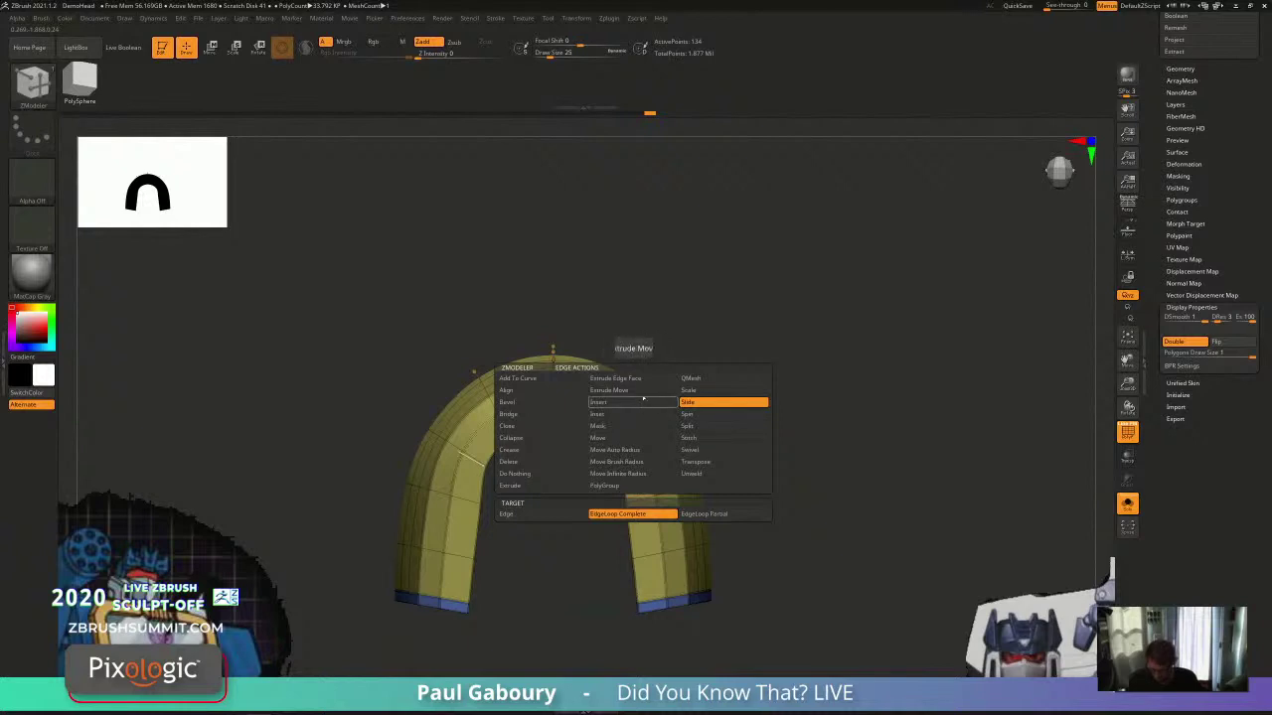
left_click(640, 428)
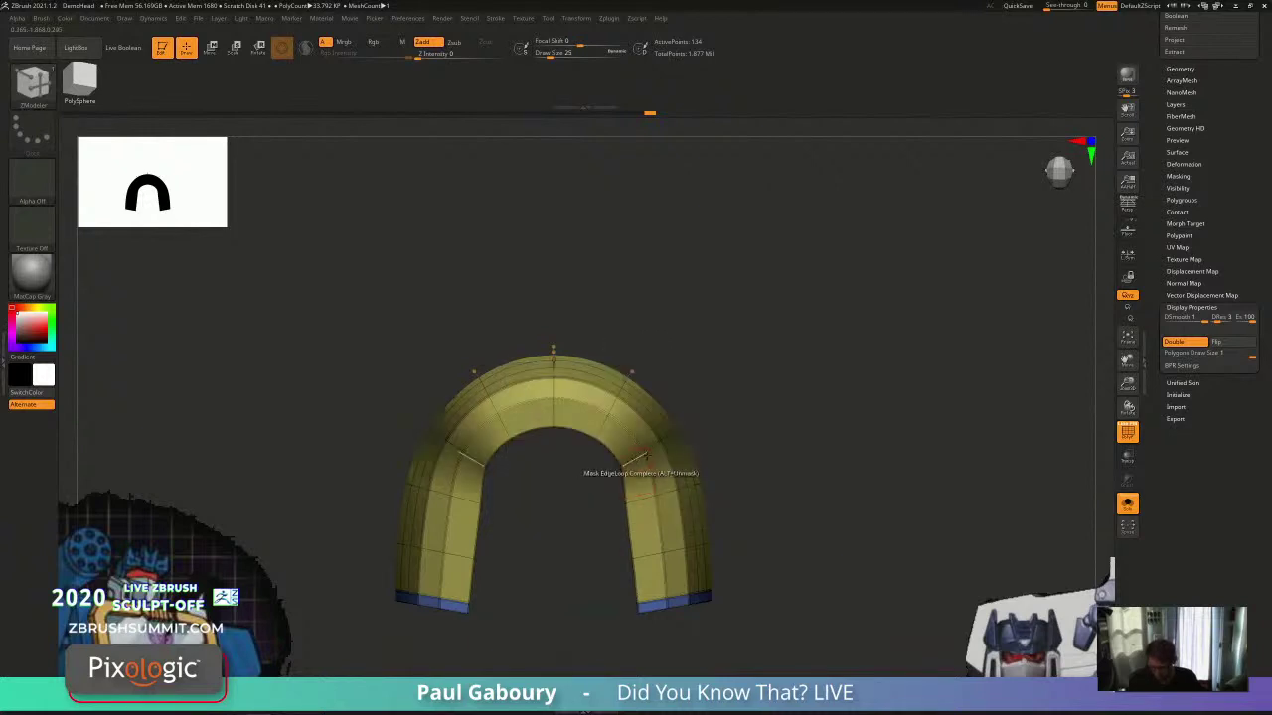
key("w")
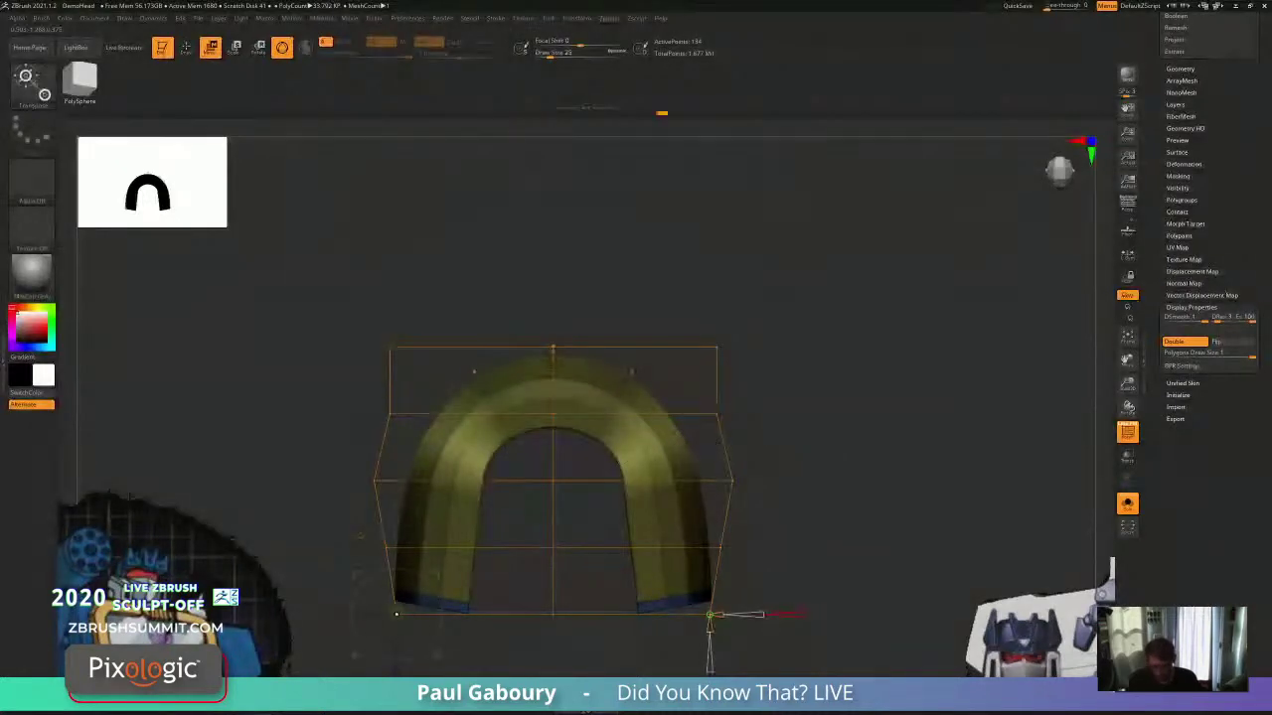
key("y")
left_click_drag(640, 456, 667, 466, "alt")
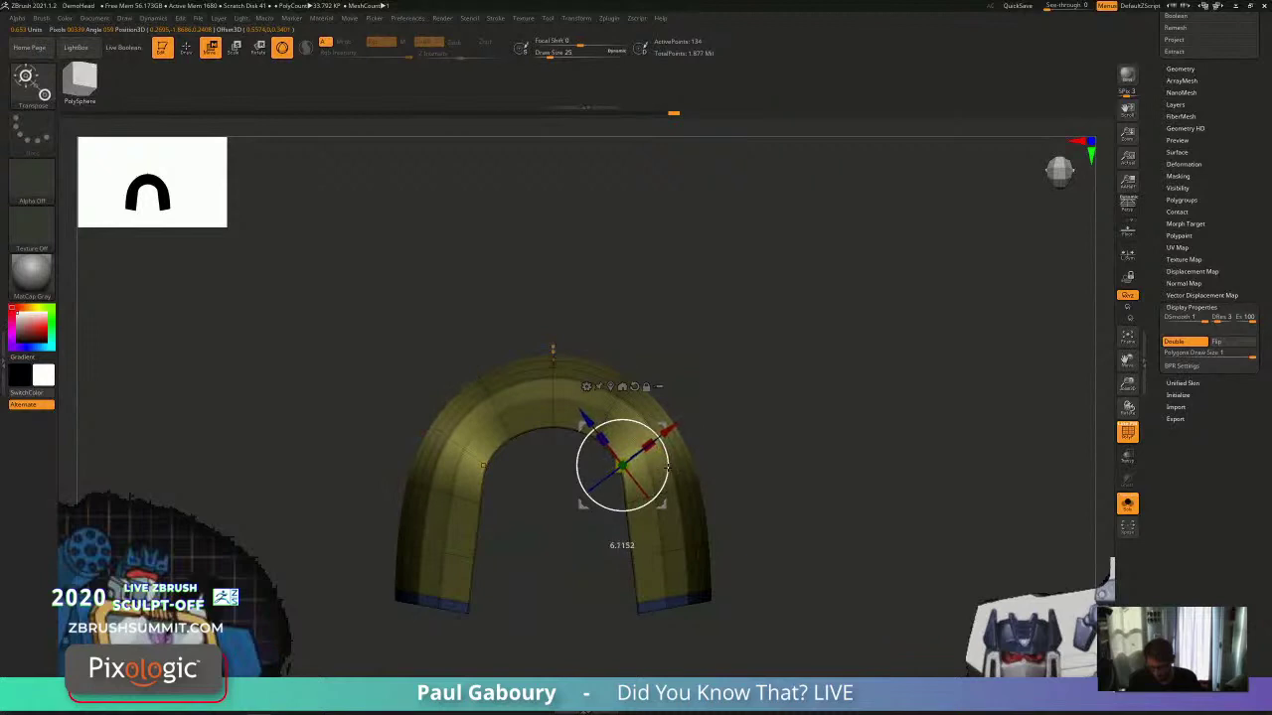
key("q")
mouse_move(764, 447)
right_mouse_down("ctrl")
mouse_move(764, 520)
mouse_move(783, 434)
right_mouse_up("ctrl")
Step: Leave Solo mode and hide the polyframe to check the helmet against the head and mouth plate
left_click(1127, 509)
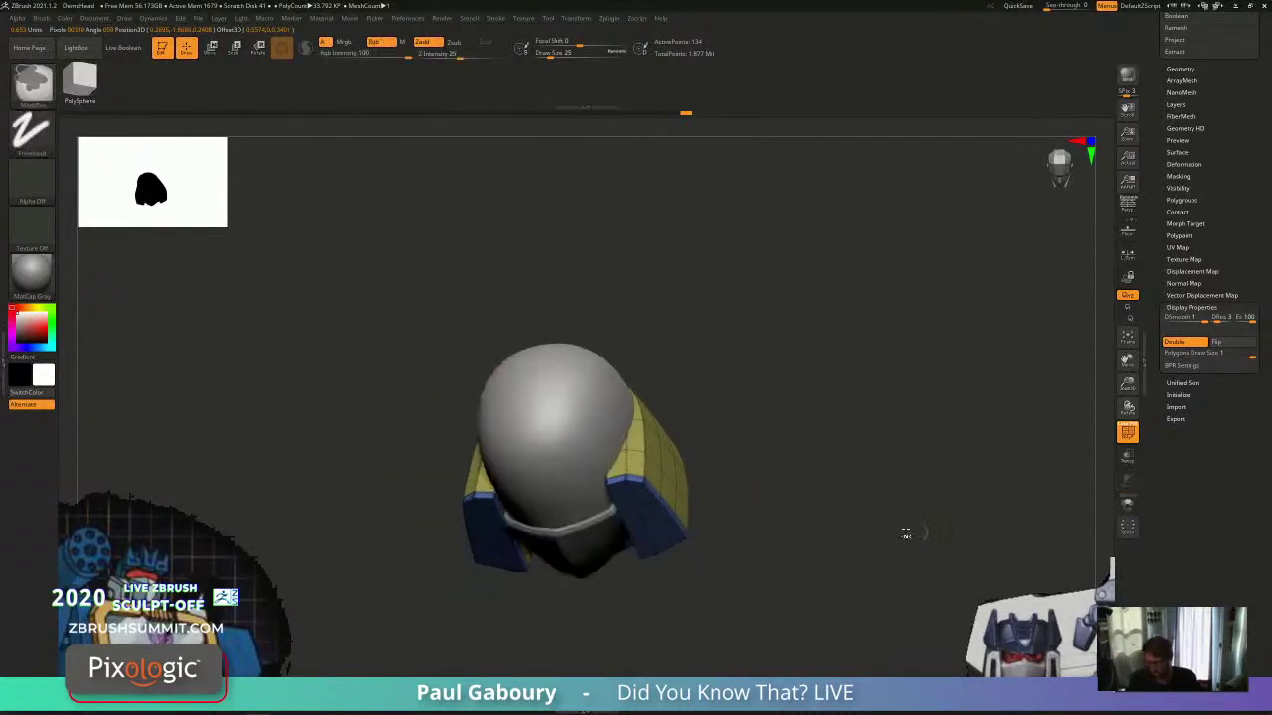
right_click_drag(914, 534, 794, 516, "ctrl")
mouse_move(795, 517)
right_mouse_down()
mouse_move(783, 490)
mouse_move(837, 494)
mouse_move(821, 523)
mouse_move(835, 497)
mouse_move(809, 486)
mouse_move(733, 493)
right_mouse_up()
key("shift+f")
mouse_move(733, 493)
right_mouse_down("ctrl")
mouse_move(763, 559)
mouse_move(755, 539)
right_mouse_up("ctrl")
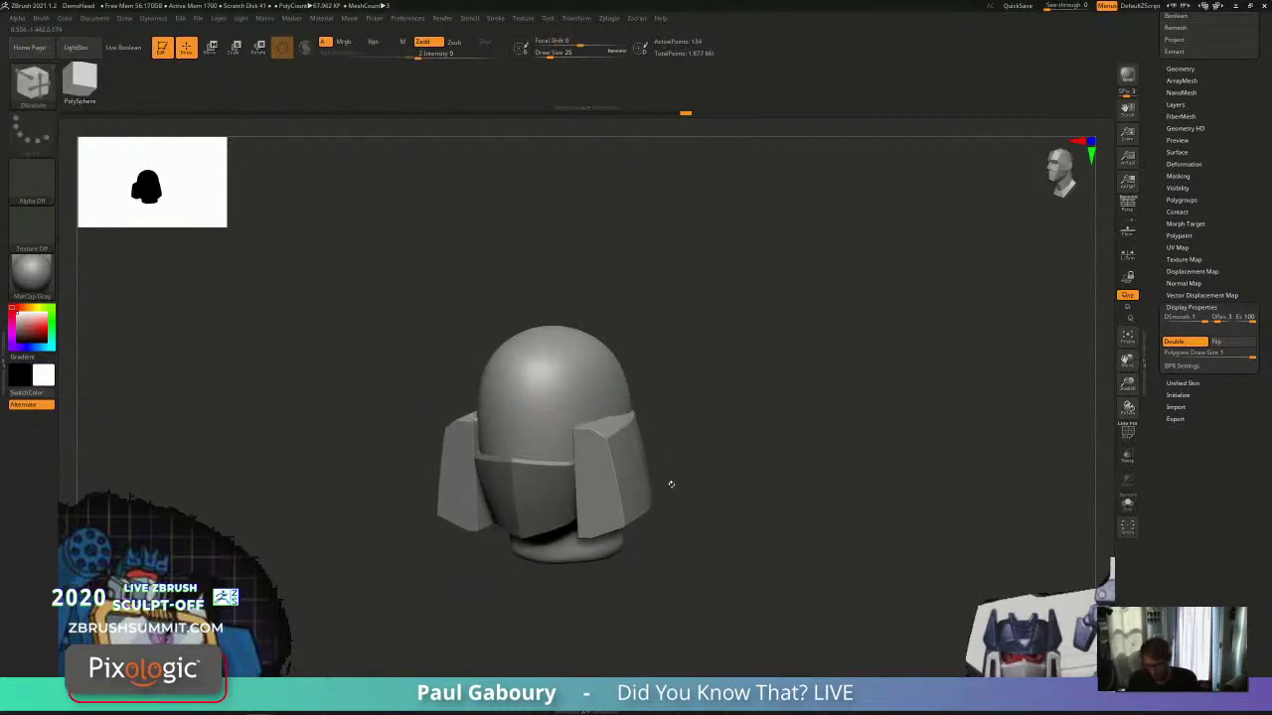
right_click_drag(671, 484, 751, 481, "shift")
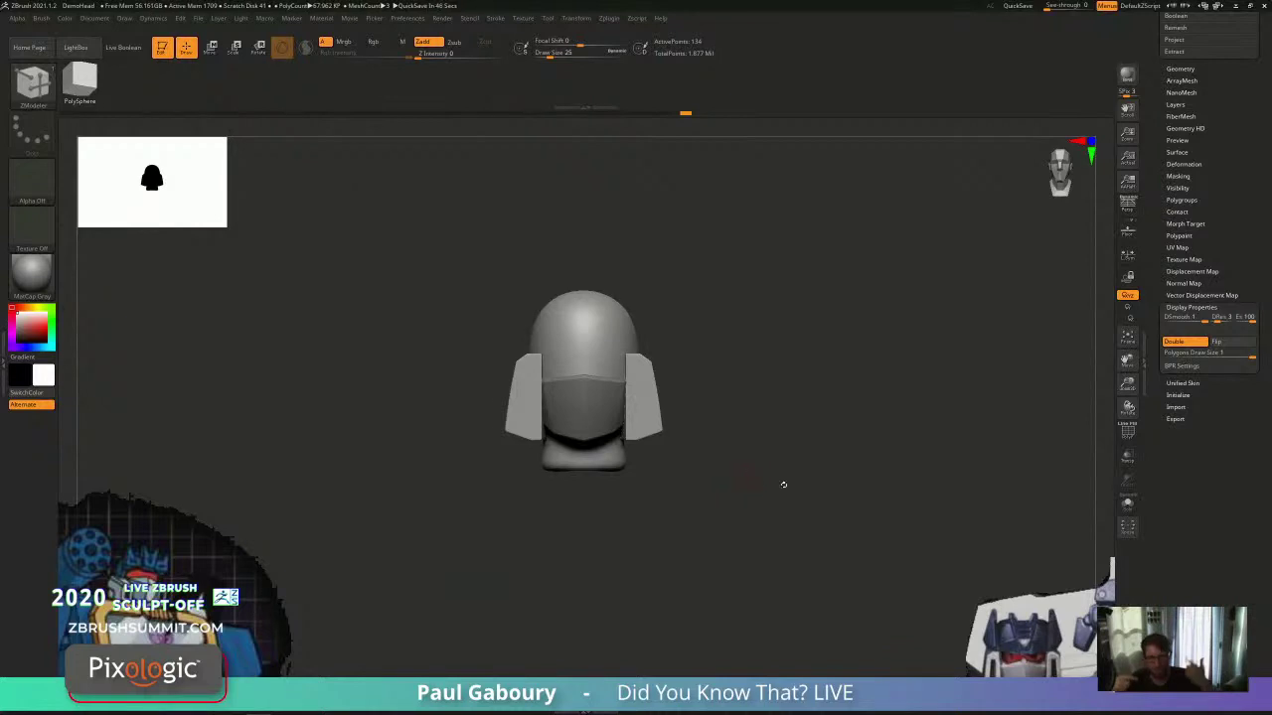
right_click_drag(783, 484, 695, 453)
Step: Show the polyframe and insert a single edge loop around the helmet just behind its blue front border
right_click_drag(590, 375, 633, 445, "ctrl")
key("shift+f")
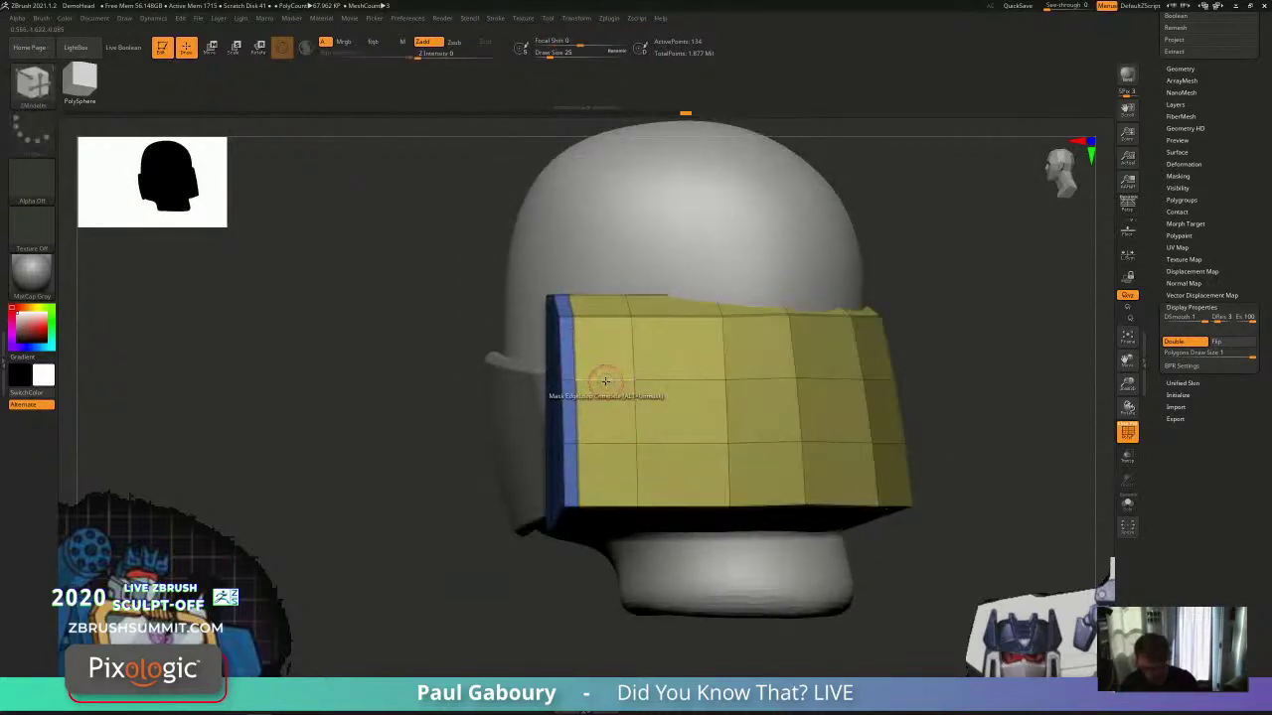
key("space")
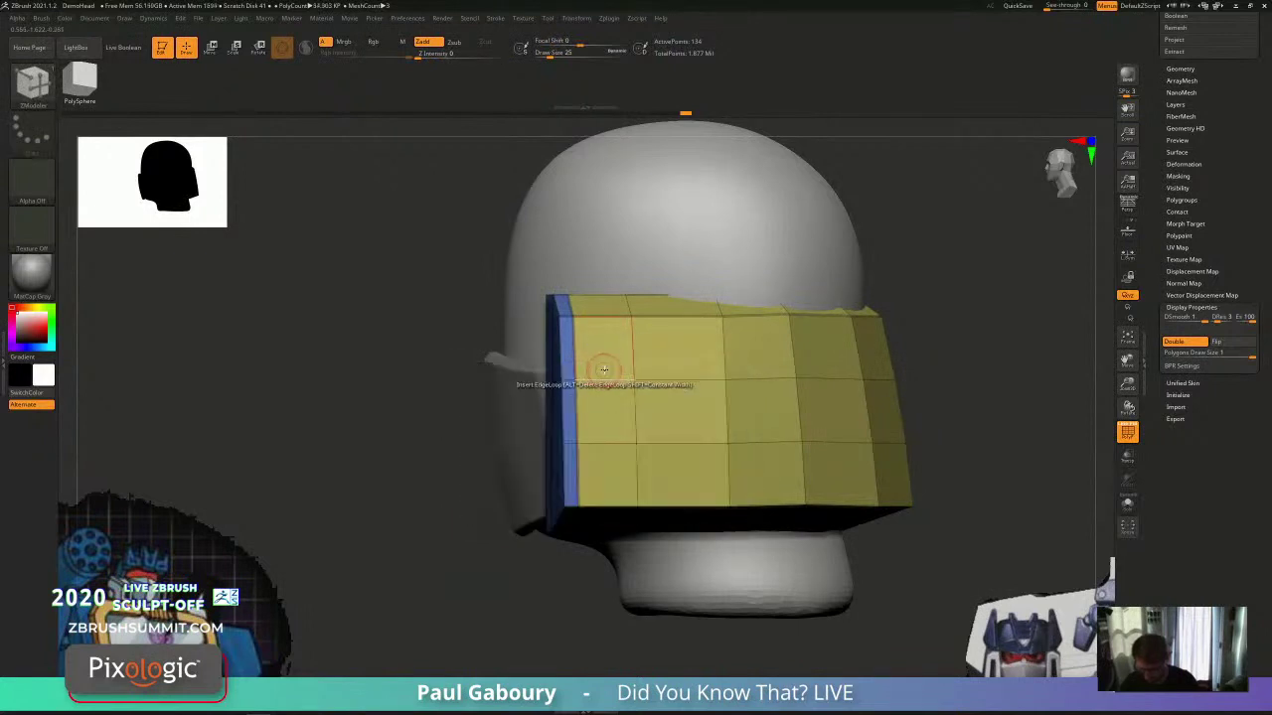
left_click(594, 382)
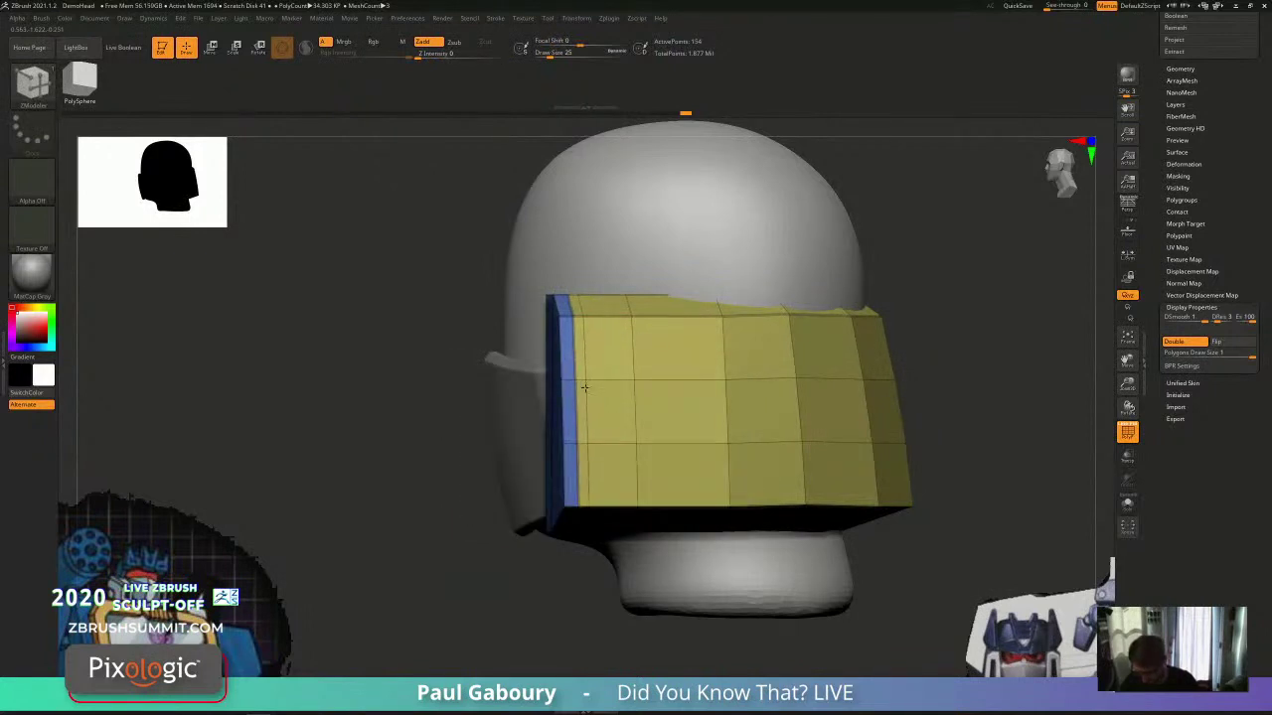
Step: QMesh the narrow polyloop behind the blue front border inward to form a groove, giving it a separate pink polygroup
mouse_move(583, 378)
right_mouse_down()
mouse_move(589, 365)
mouse_move(577, 374)
right_mouse_up()
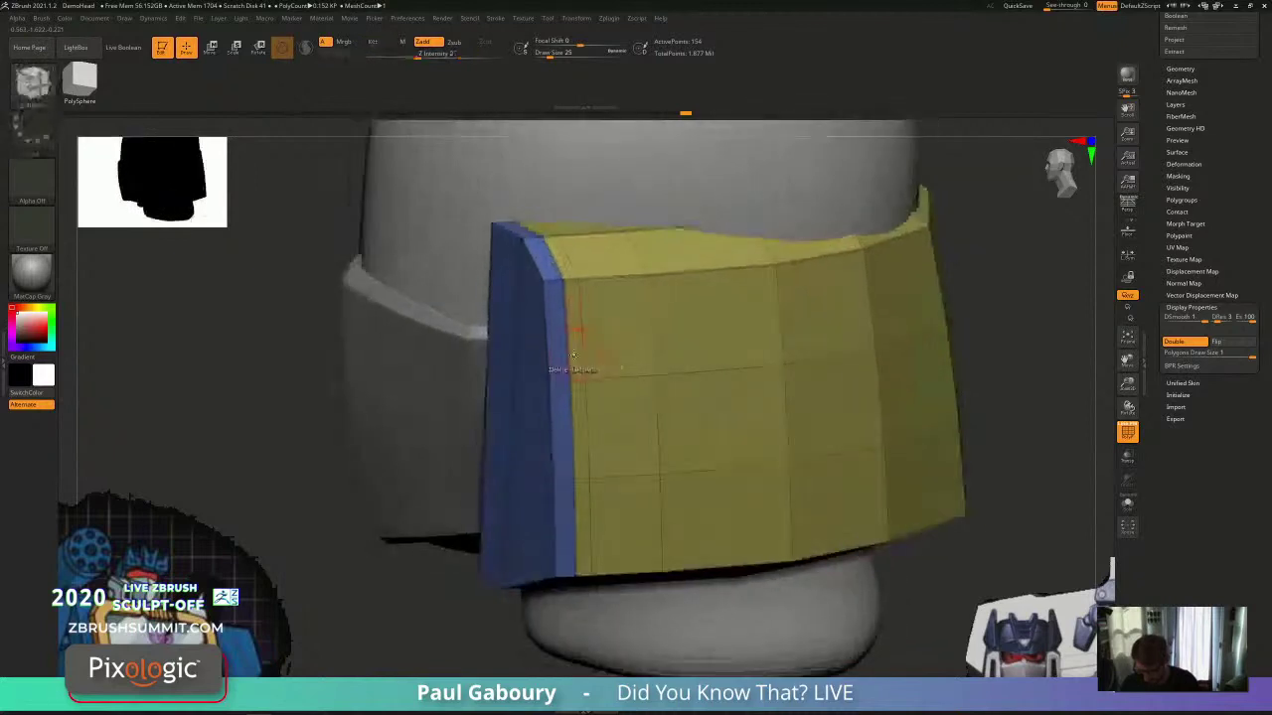
key("space")
left_click(581, 368)
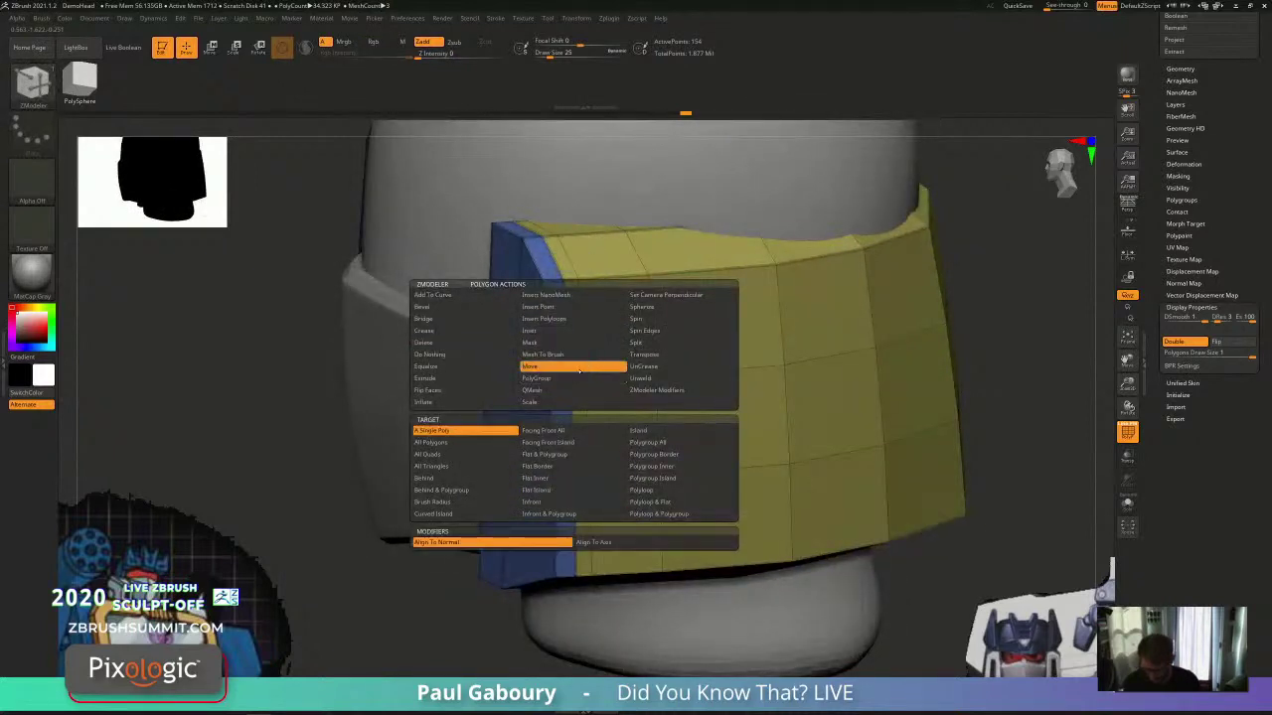
left_click(584, 390)
left_click(676, 490)
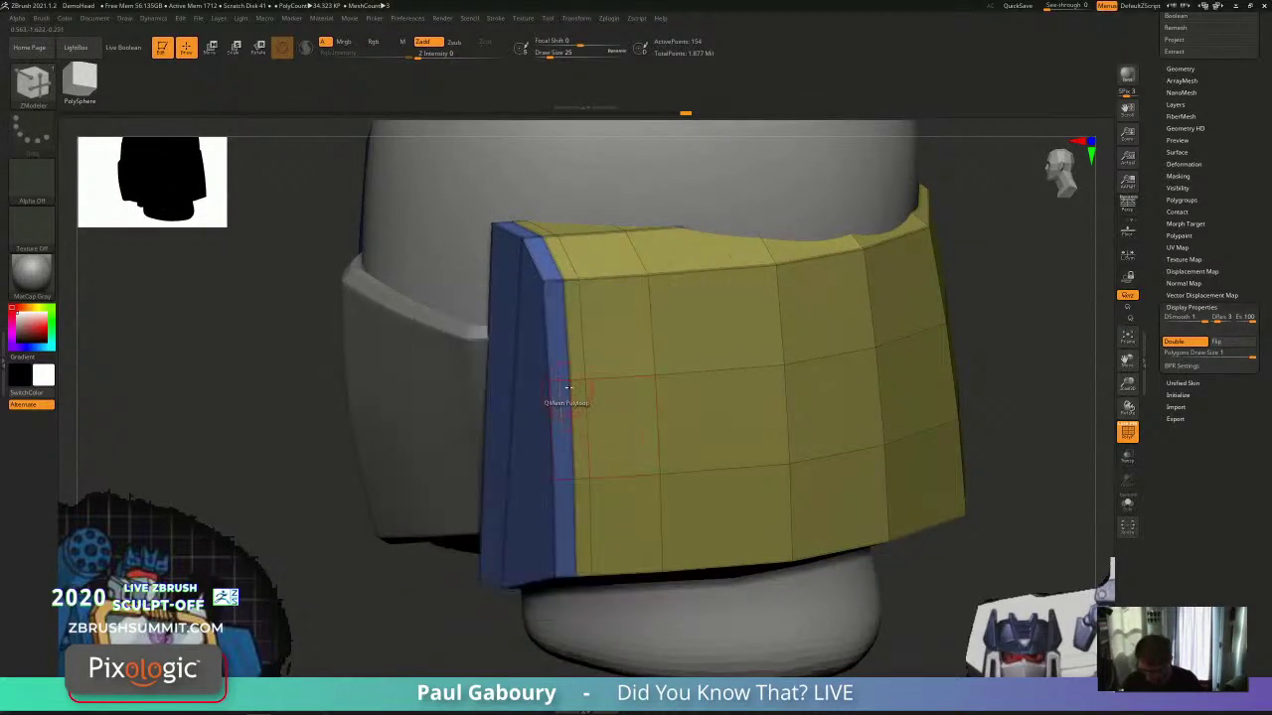
left_click(575, 367)
key("alt")
key("alt")
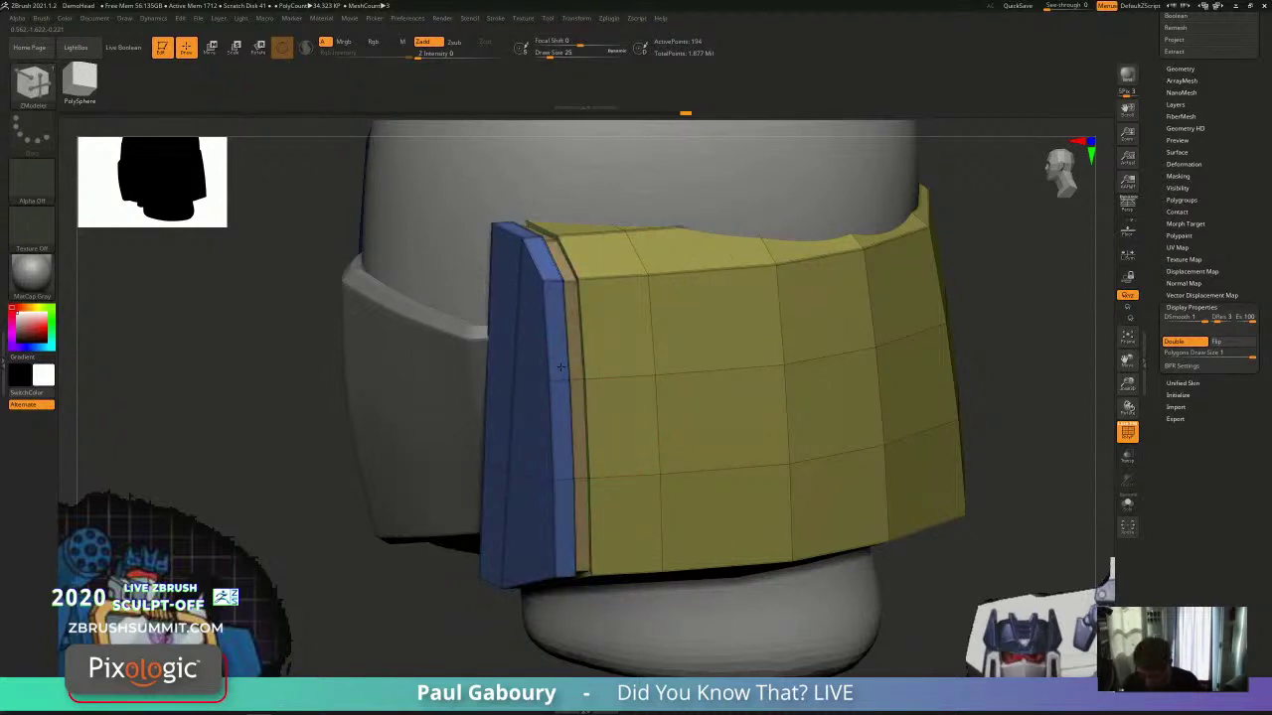
key("alt")
key("alt")
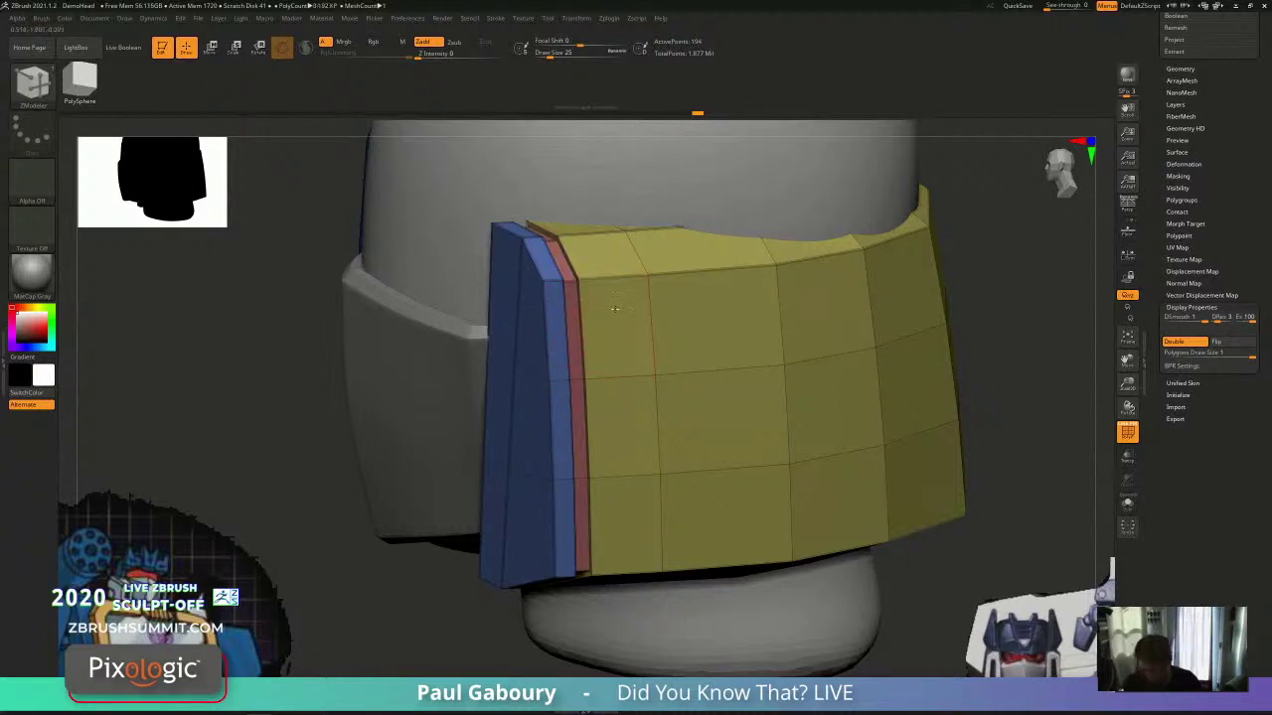
Step: Crease the partial edge loops along the groove and preview the helmet in Dynamic Subdivision with the polyframe hidden
right_click_drag(615, 309, 613, 335, "alt")
key("space")
left_click(522, 419)
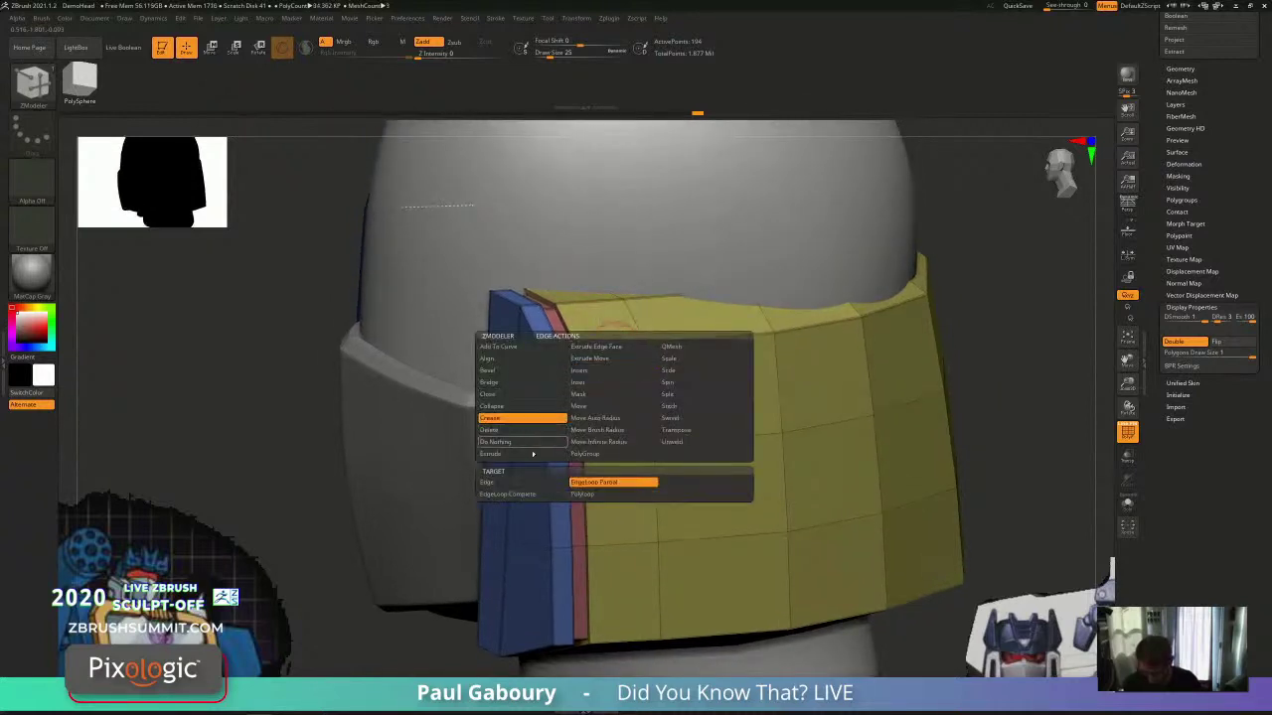
left_click(584, 494)
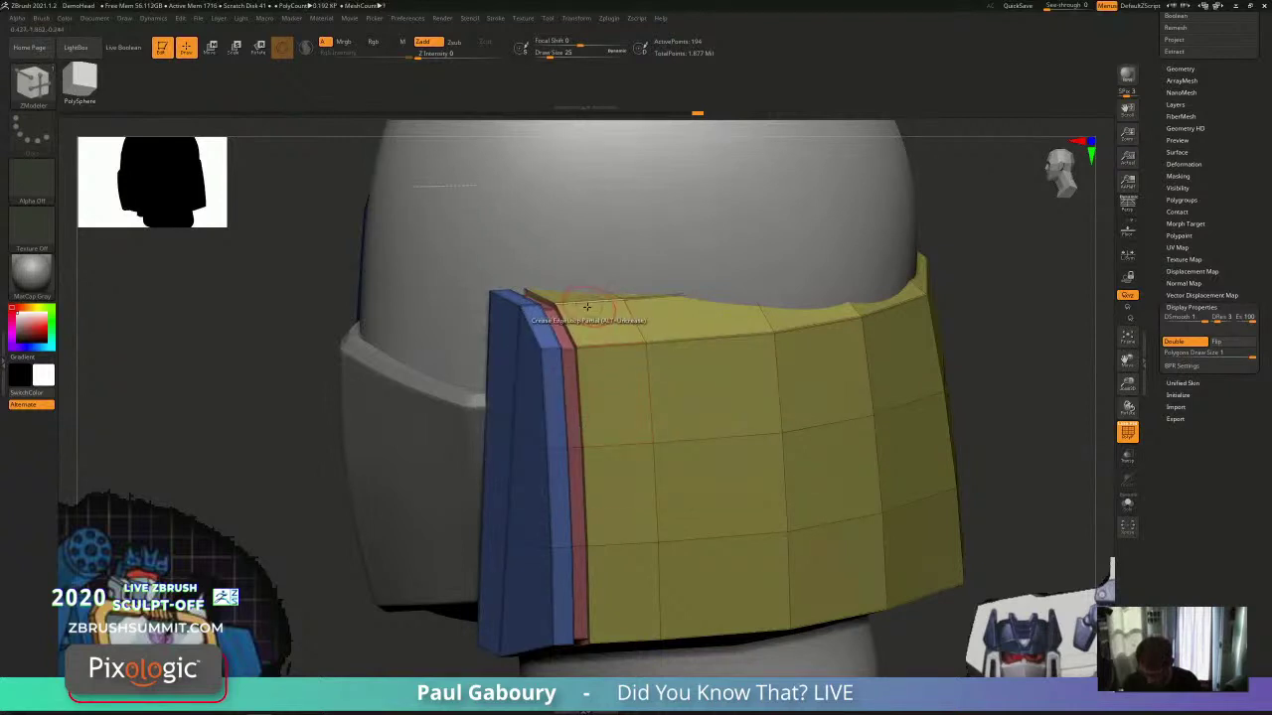
right_click_drag(616, 589, 653, 536)
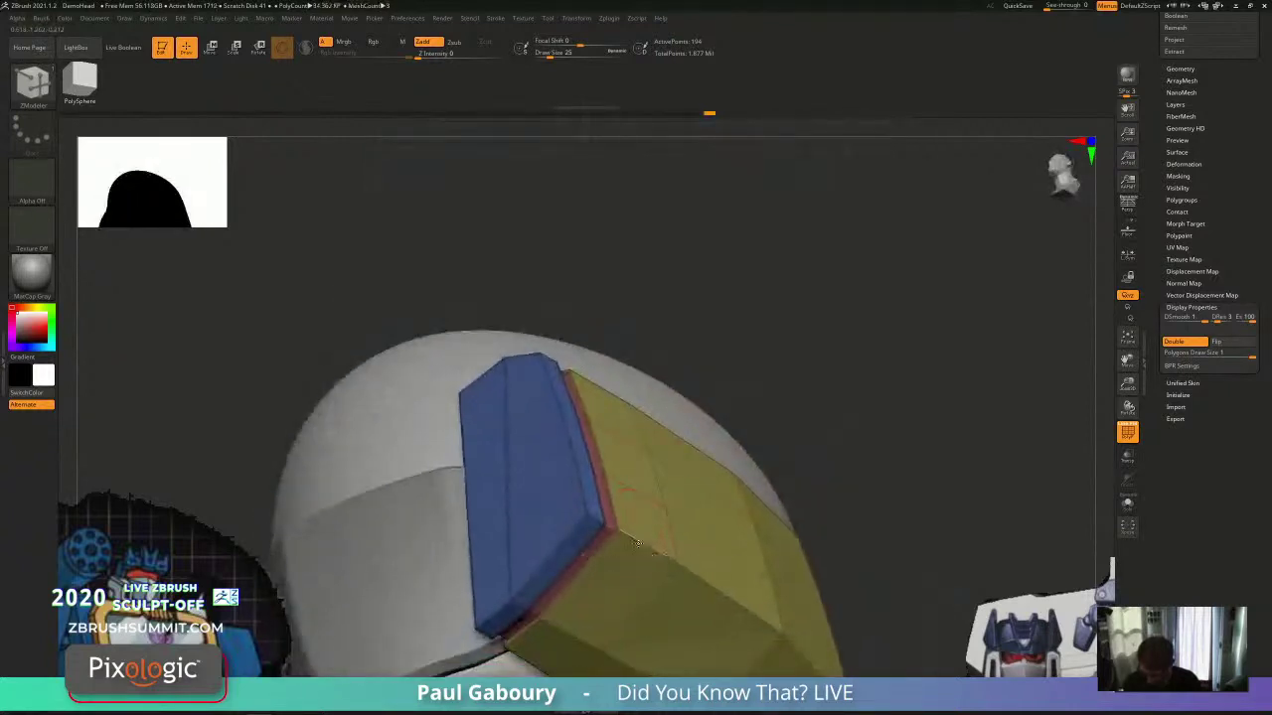
mouse_move(559, 633)
right_mouse_down("alt")
mouse_move(589, 547)
mouse_move(560, 560)
mouse_move(612, 485)
mouse_move(496, 487)
right_mouse_up("alt")
left_click(565, 533)
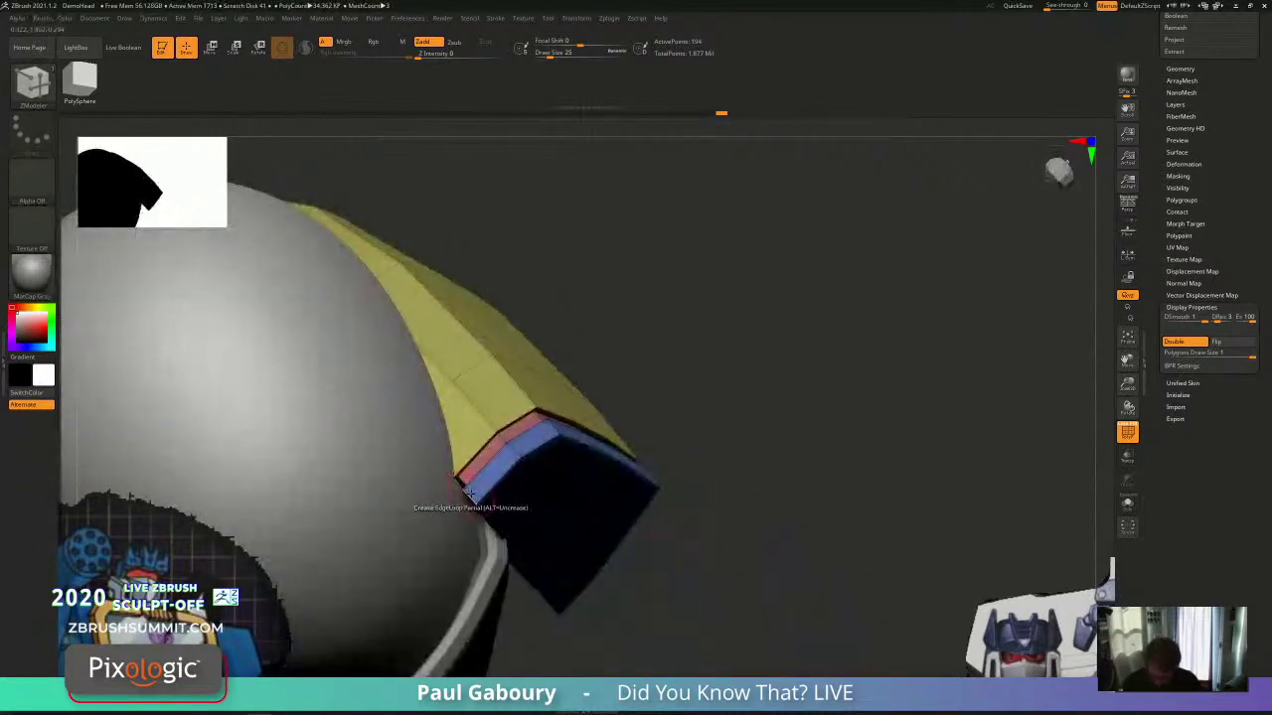
left_click(506, 481)
key("d")
key("shift+f")
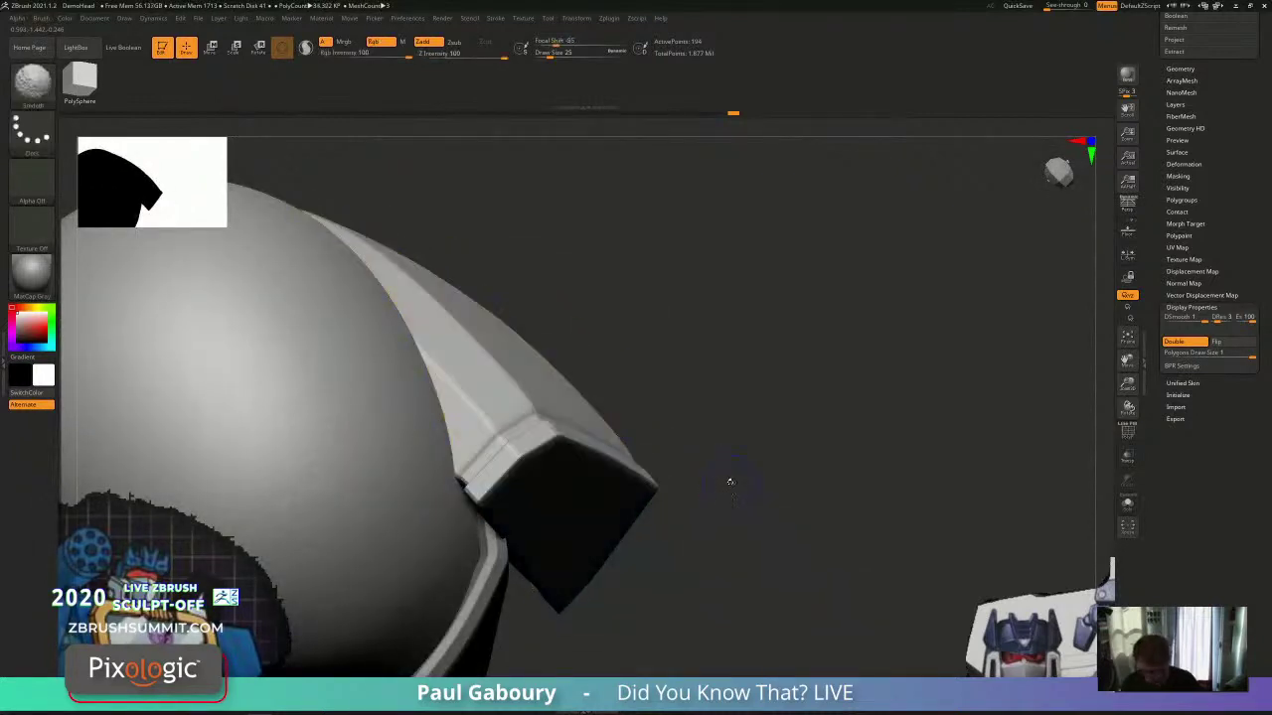
Step: Crease the remaining edge loop on the groove's rear side and check the helmet with the Dynamic Subdivision preview
mouse_move(728, 481)
right_mouse_down()
mouse_move(658, 568)
mouse_move(803, 519)
mouse_move(646, 514)
right_mouse_up()
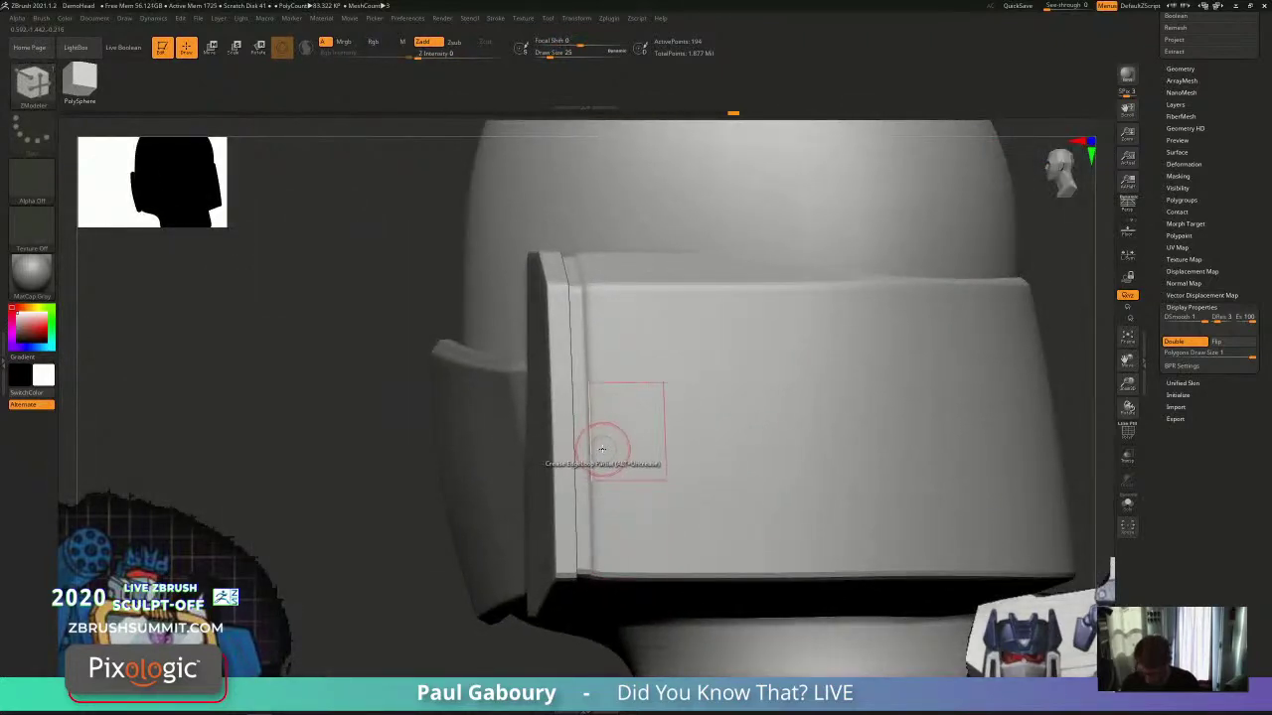
right_click_drag(602, 446, 581, 407)
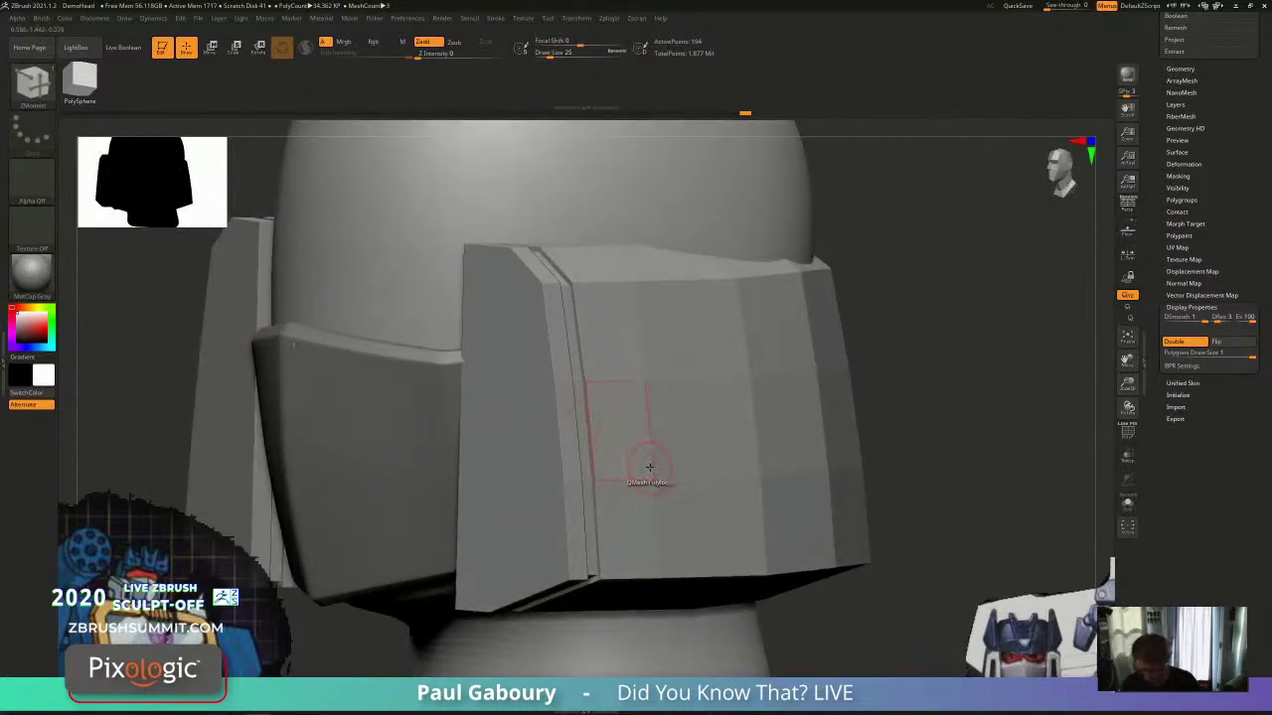
key("d")
key("shift+f")
mouse_move(649, 475)
right_mouse_down("ctrl")
mouse_move(633, 446)
mouse_move(769, 505)
mouse_move(688, 509)
mouse_move(709, 474)
mouse_move(678, 501)
right_mouse_up("ctrl")
key("shift+f")
key("f")
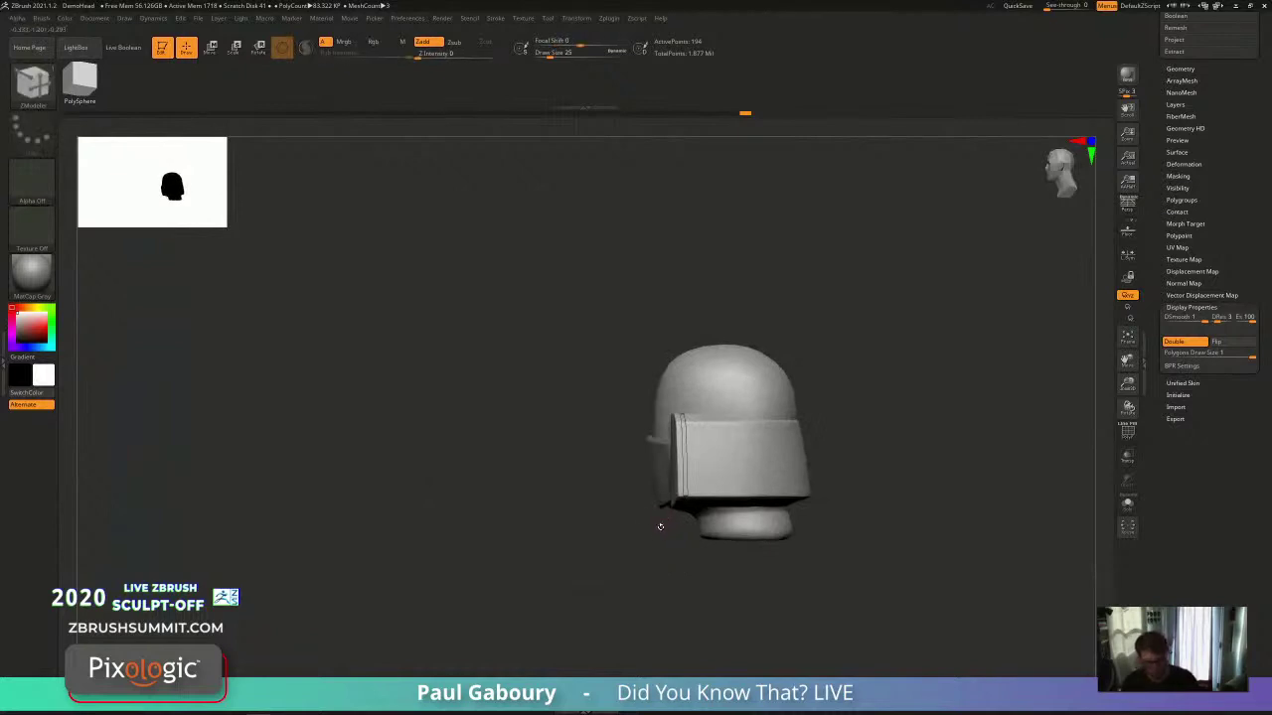
right_click_drag(672, 528, 605, 478, "alt")
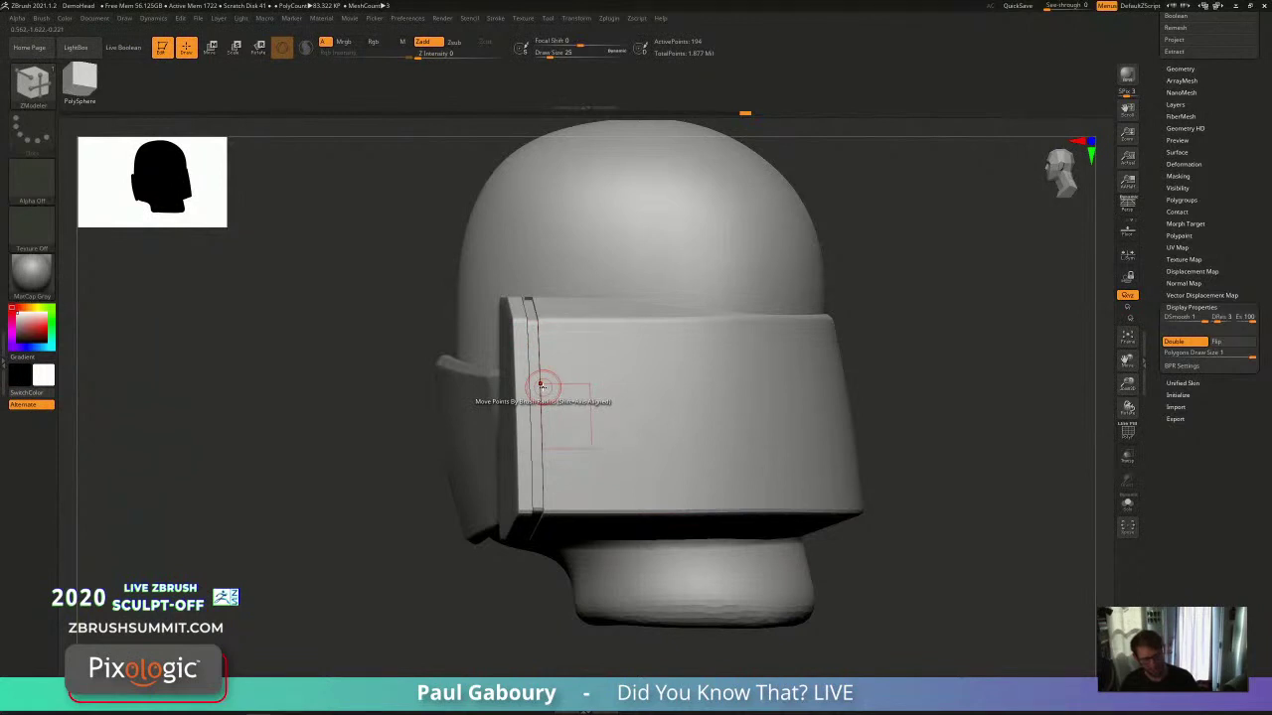
Step: Narrow the groove into a thin seam by moving its rear edge loop toward the blue front border
right_click_drag(541, 386, 599, 350)
key("shift+f")
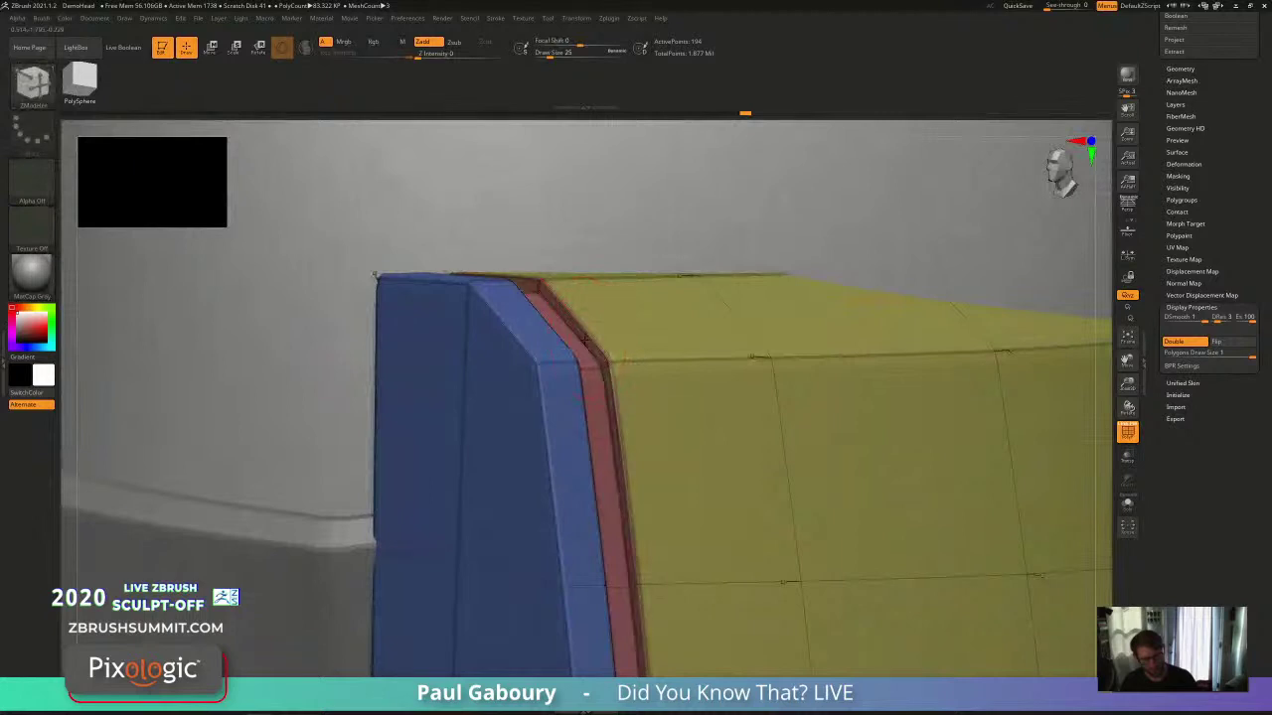
left_click_drag(585, 339, 549, 354)
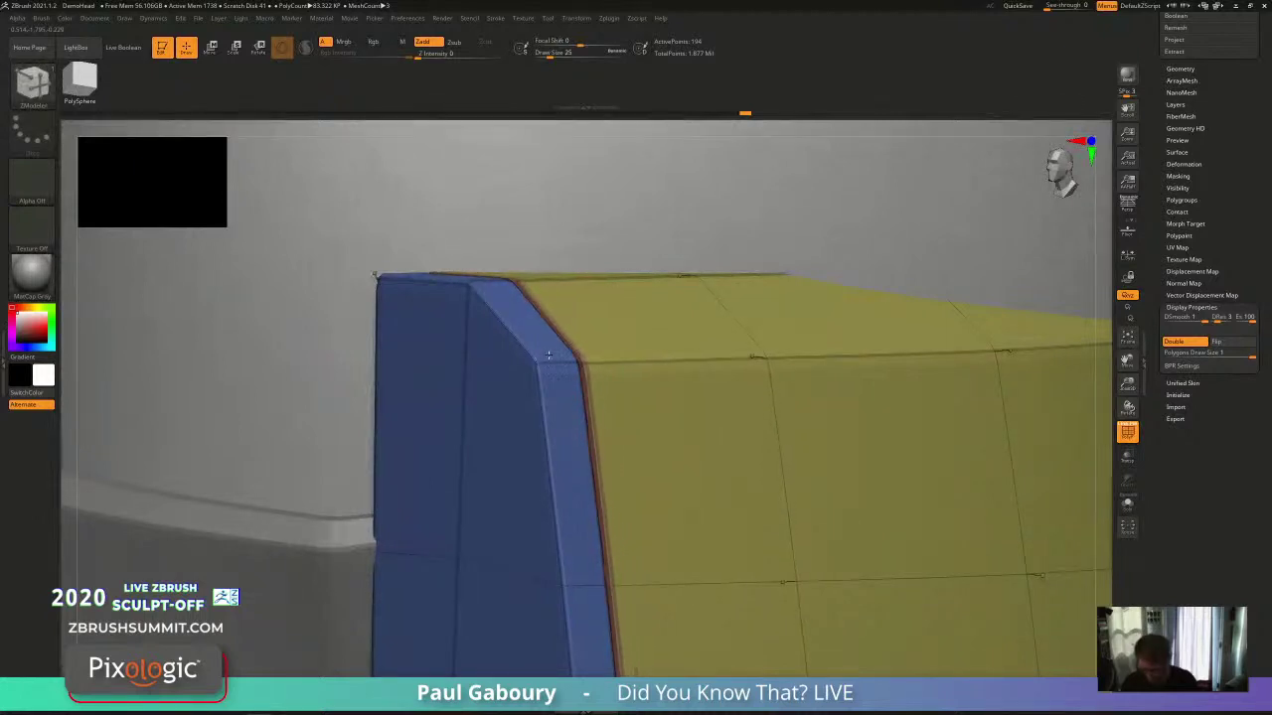
mouse_move(561, 349)
right_mouse_down("ctrl")
mouse_move(617, 343)
mouse_move(712, 448)
mouse_move(581, 366)
mouse_move(630, 514)
mouse_move(649, 506)
mouse_move(630, 554)
mouse_move(654, 591)
mouse_move(676, 506)
mouse_move(681, 542)
mouse_move(727, 487)
right_mouse_up("ctrl")
key("shift+f")
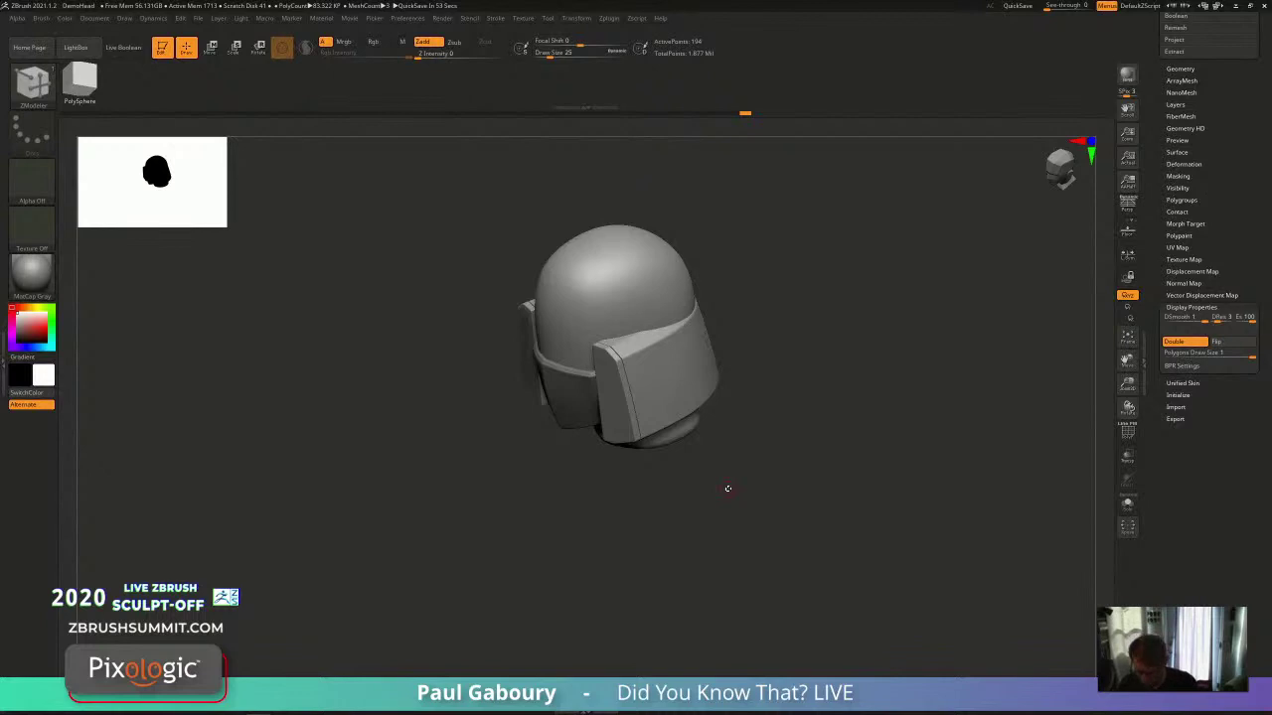
key("space")
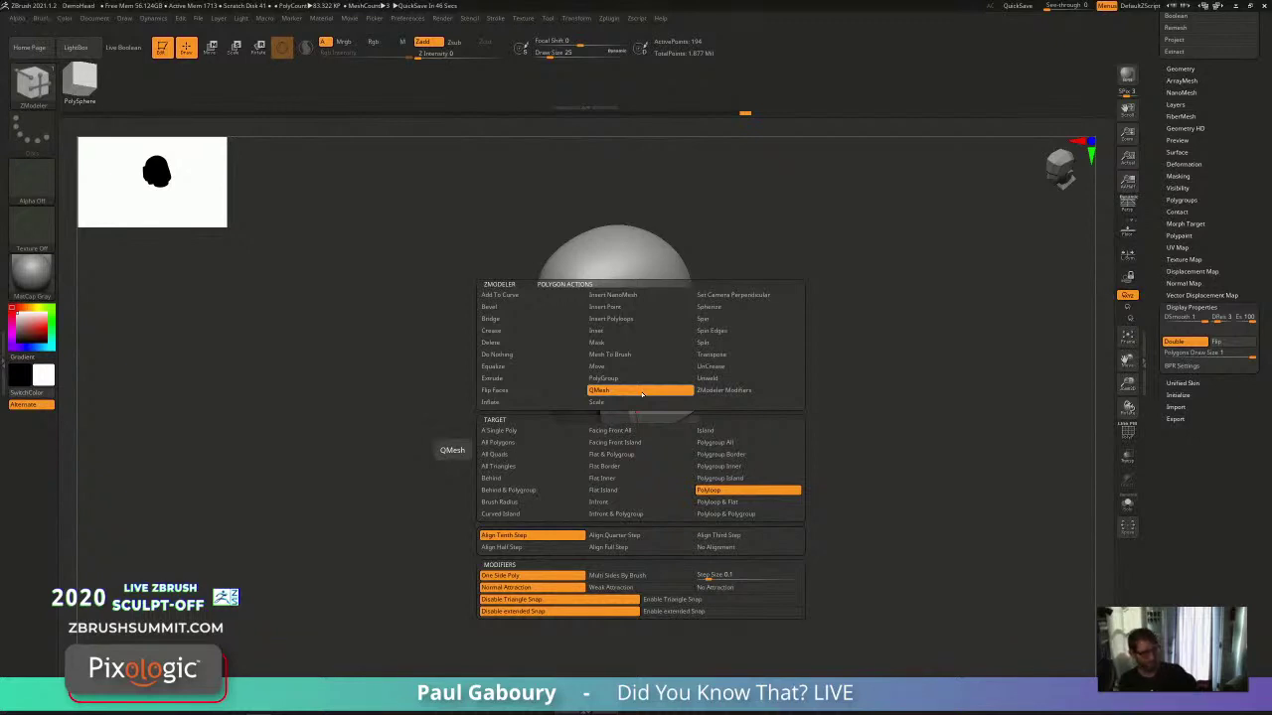
left_click(642, 395)
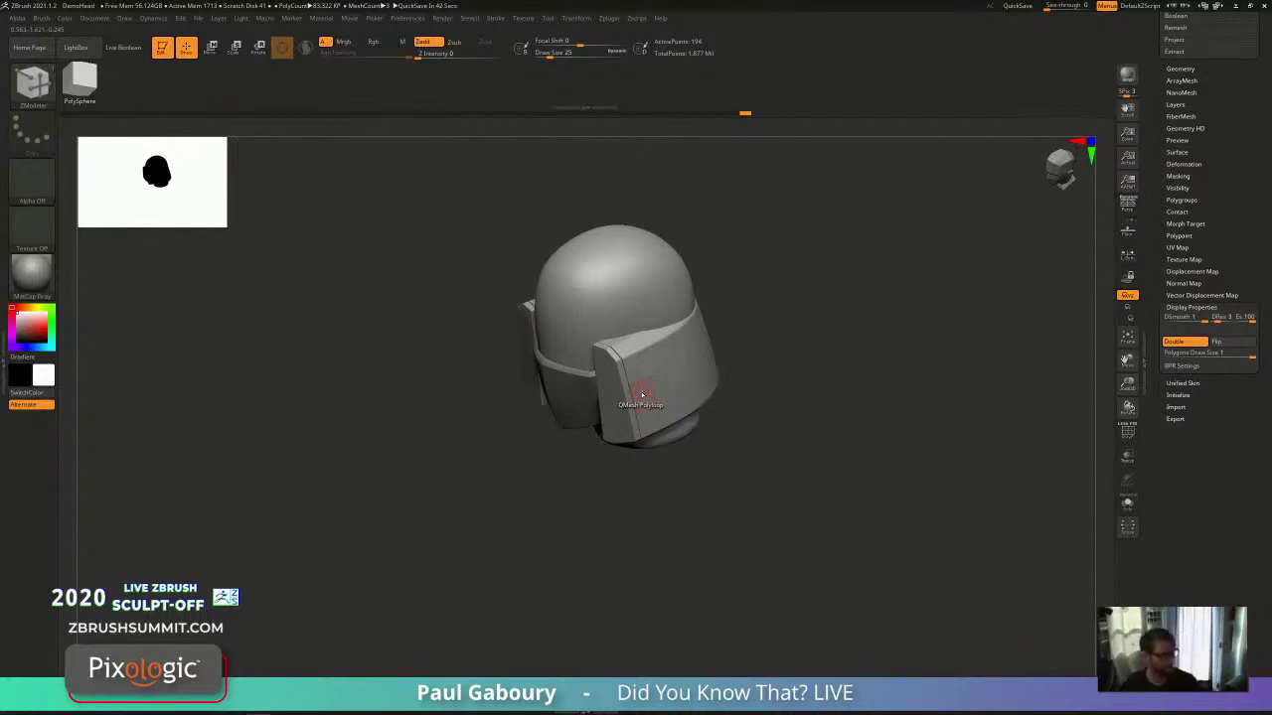
mouse_move(701, 528)
left_mouse_down()
mouse_move(716, 483)
mouse_move(753, 522)
left_mouse_up()
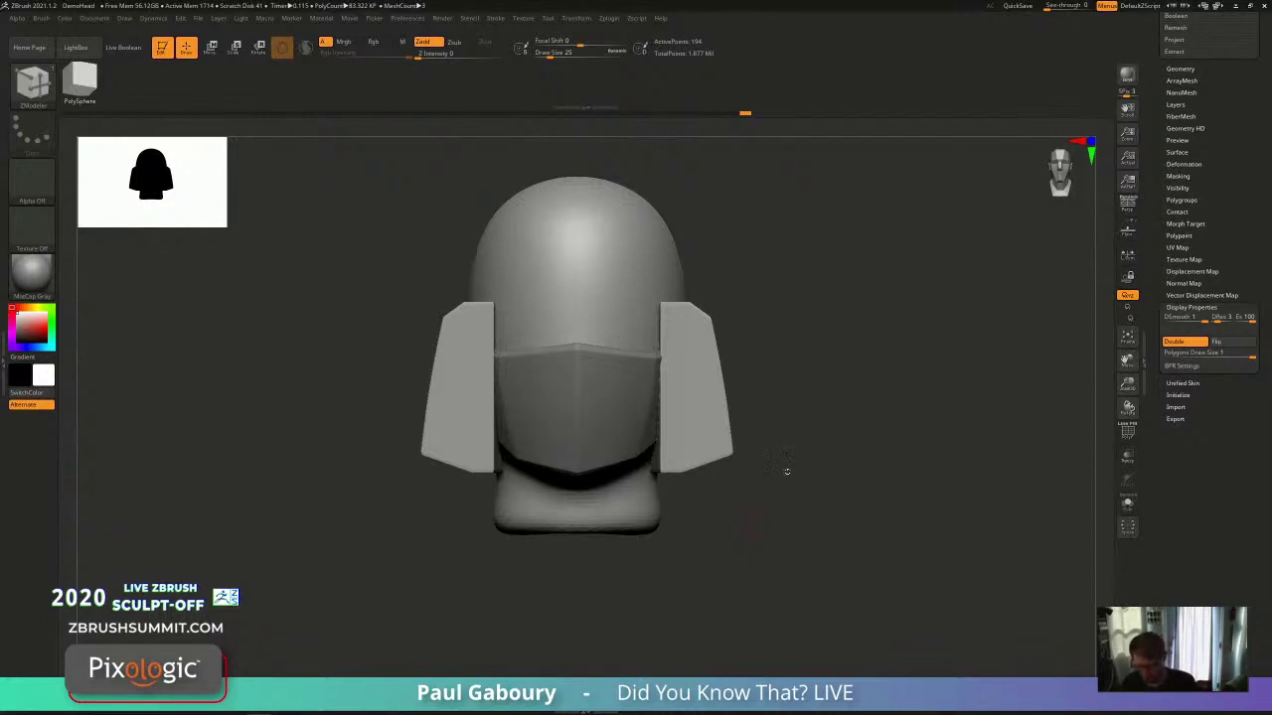
Step: Try deleting the horizontal edge loops across the helmet's side with the Single EdgeLoop Insert action, and undo the deletion
left_click_drag(822, 477, 799, 479)
key("shift+f")
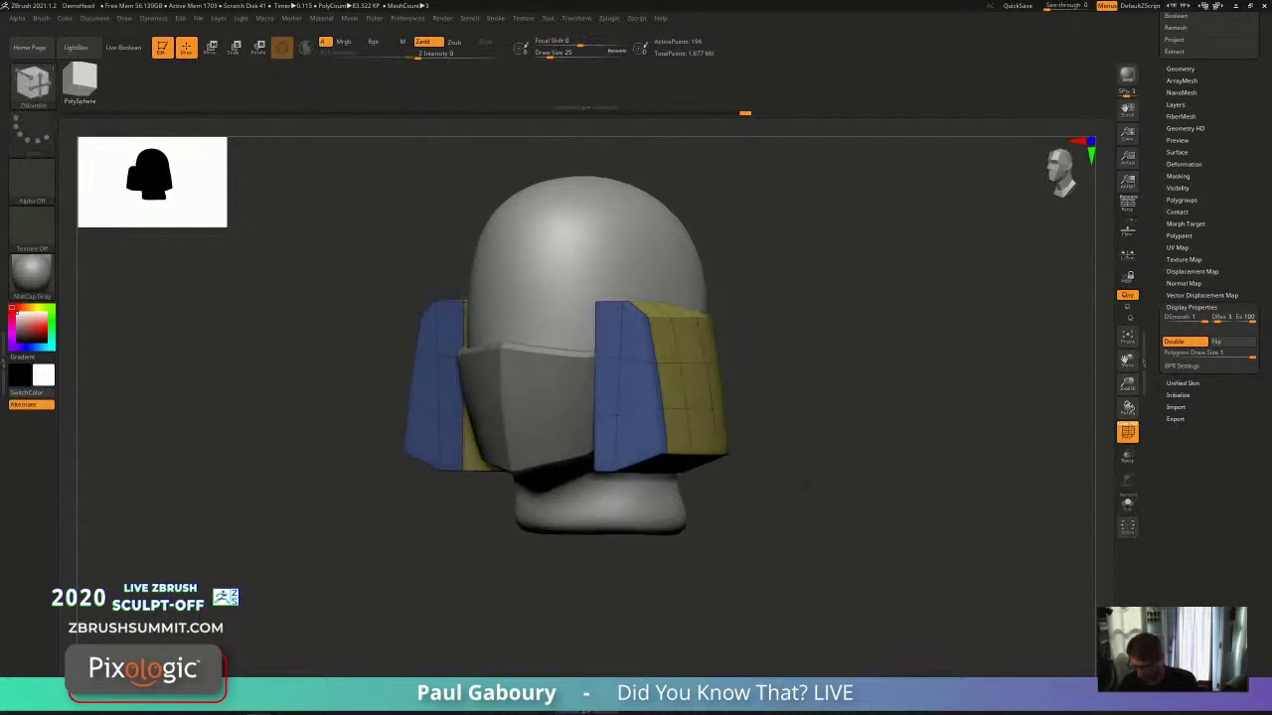
key("space")
left_click(686, 383)
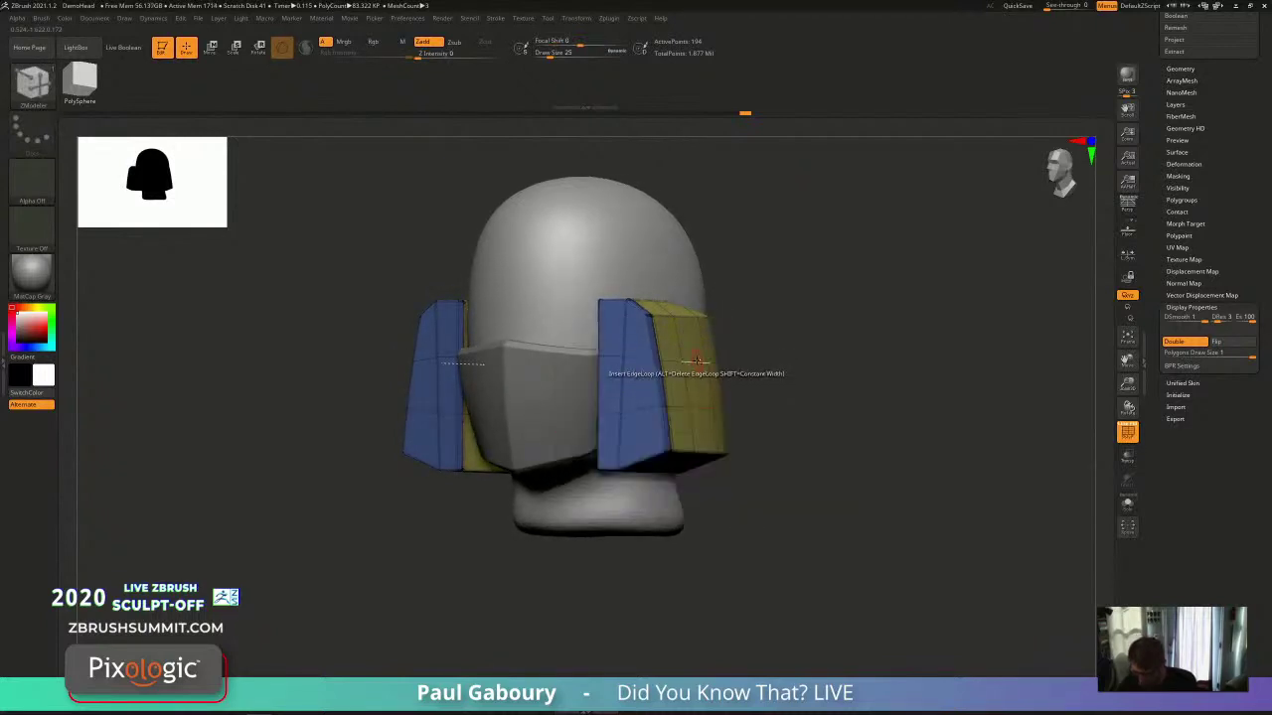
left_click(694, 362)
left_click(695, 399)
mouse_move(759, 408)
left_mouse_down("shift")
mouse_move(781, 404)
mouse_move(761, 484)
mouse_move(687, 536)
mouse_move(684, 571)
mouse_move(724, 520)
mouse_move(829, 494)
mouse_move(802, 493)
left_mouse_up("shift")
key("shift+f")
key("ctrl+z")
key("shift+f")
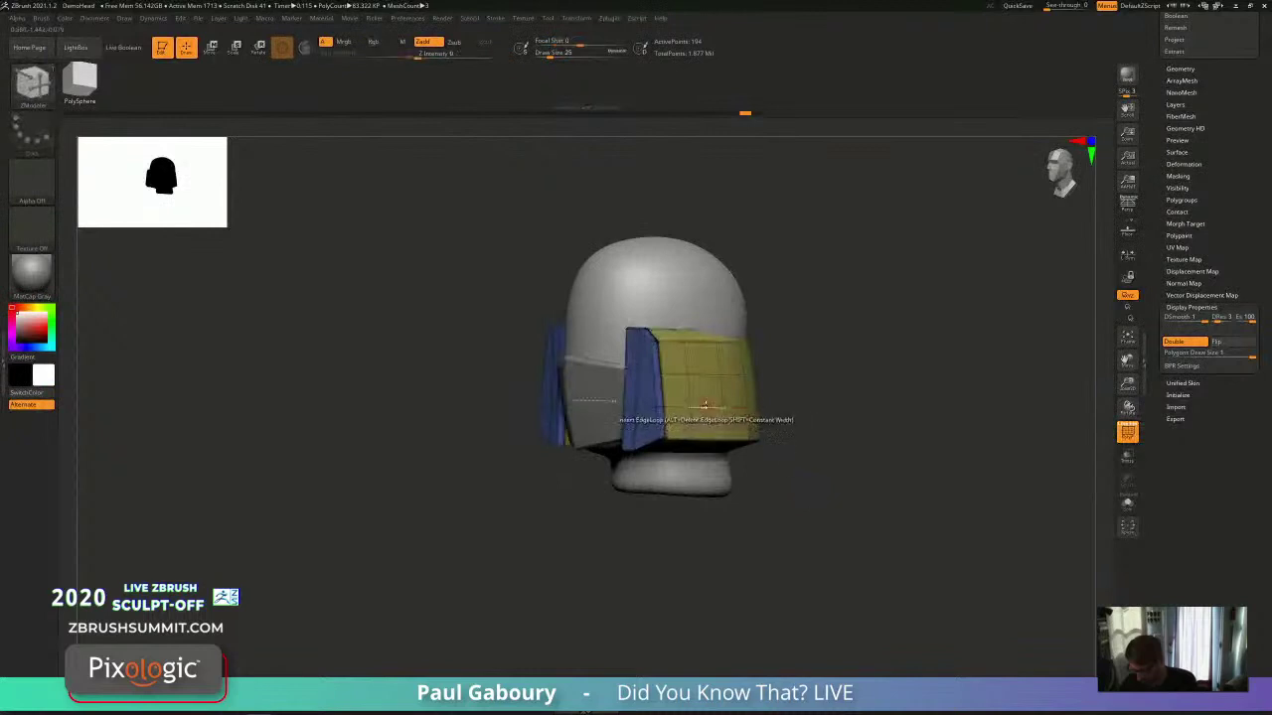
Step: Examine the helmet from the front with the polyframe hidden, and show the polyframe again
left_click_drag(803, 422, 712, 384)
key("space")
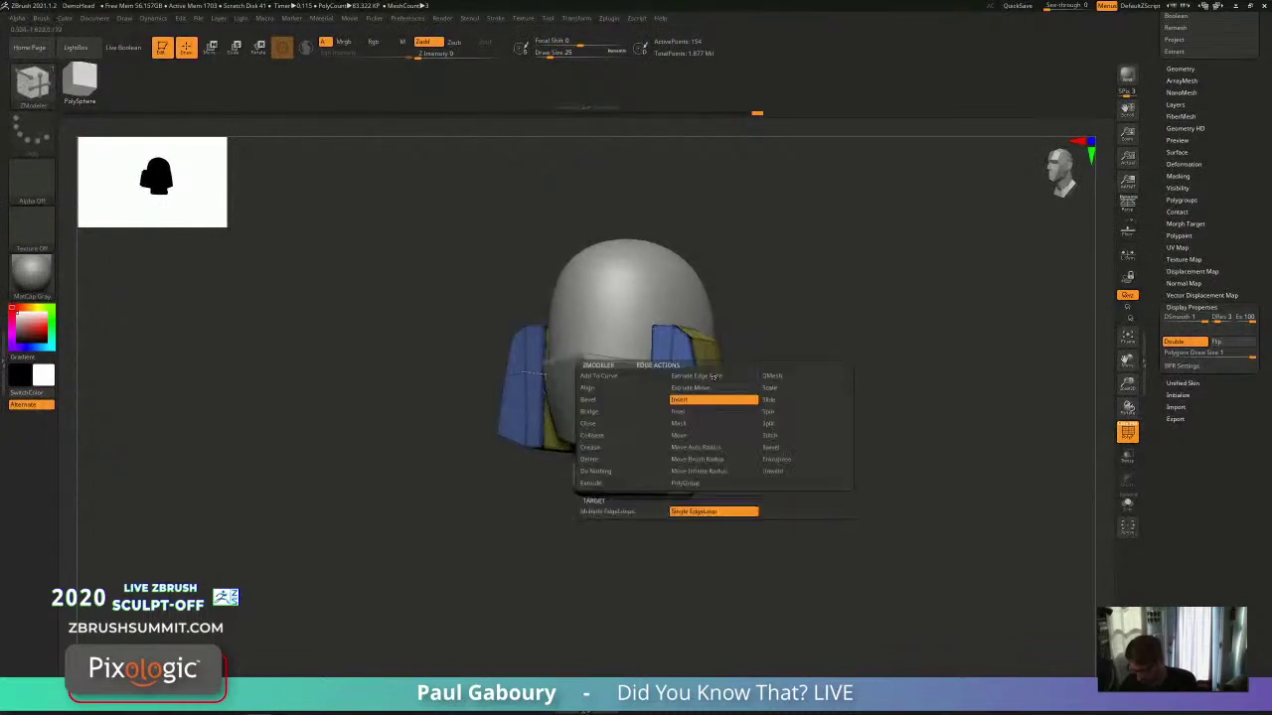
left_click(792, 401)
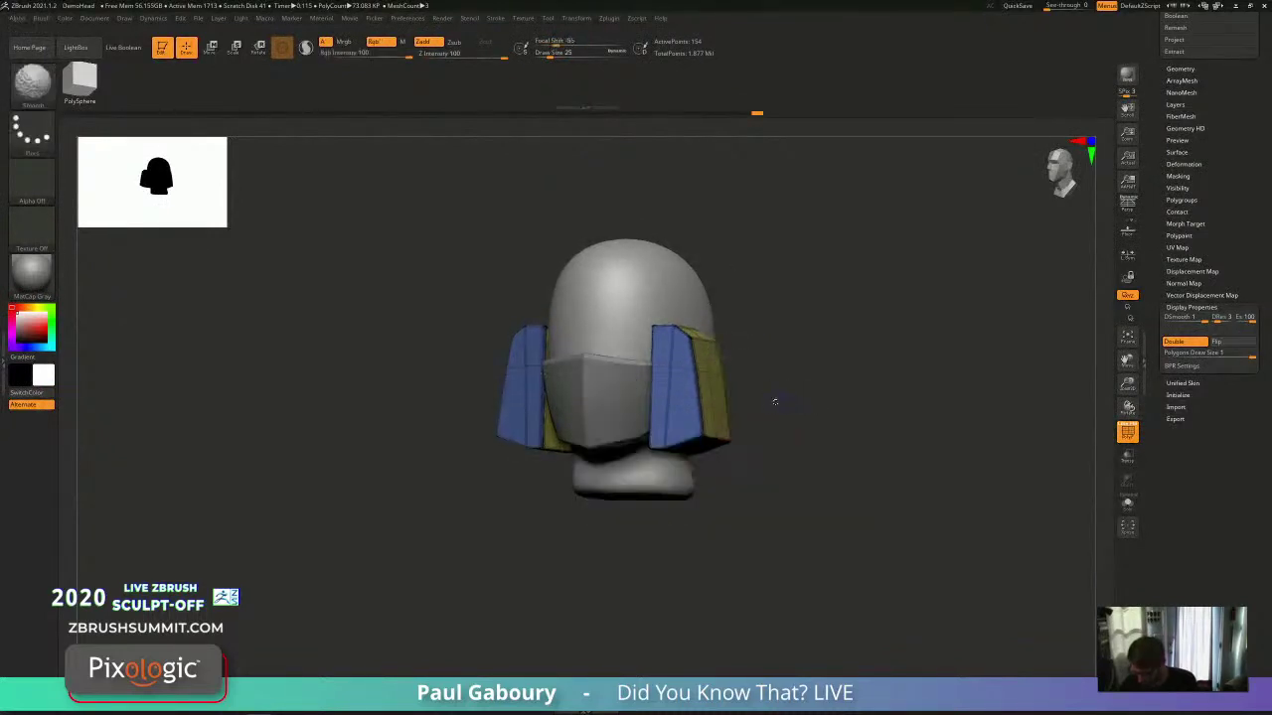
key("shift+f")
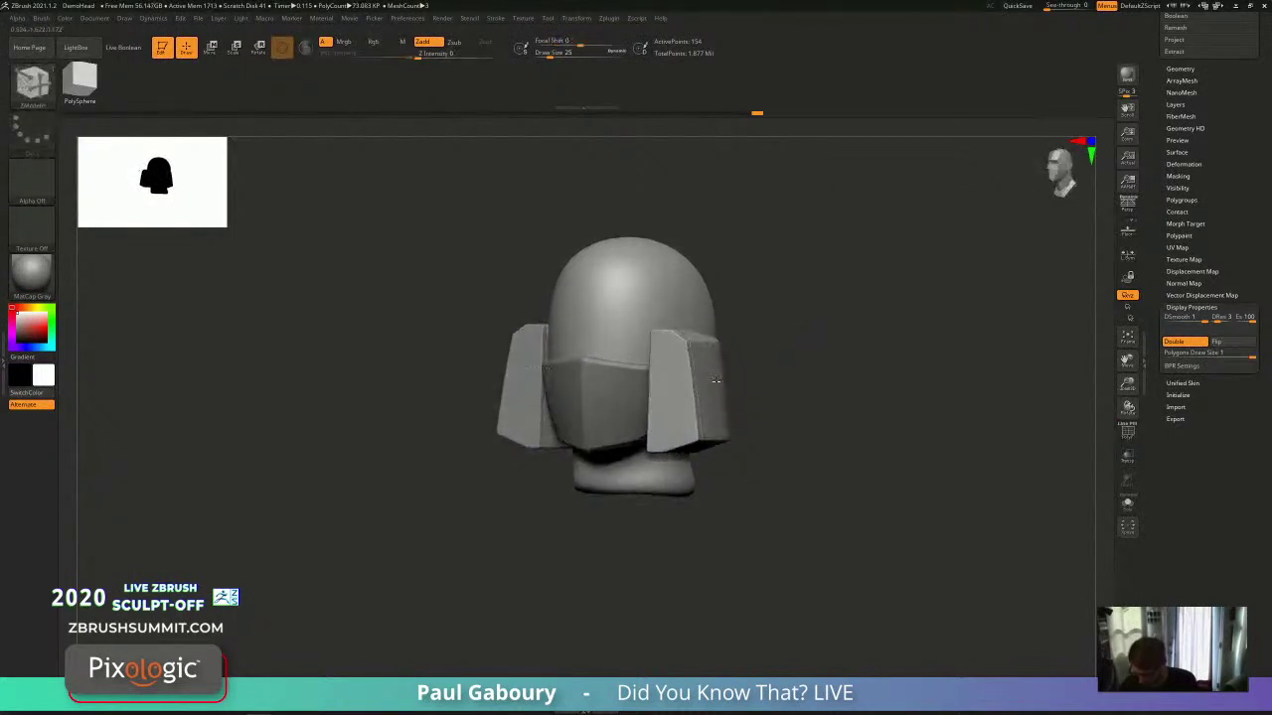
mouse_move(761, 413)
left_mouse_down()
mouse_move(789, 426)
mouse_move(758, 417)
left_mouse_up()
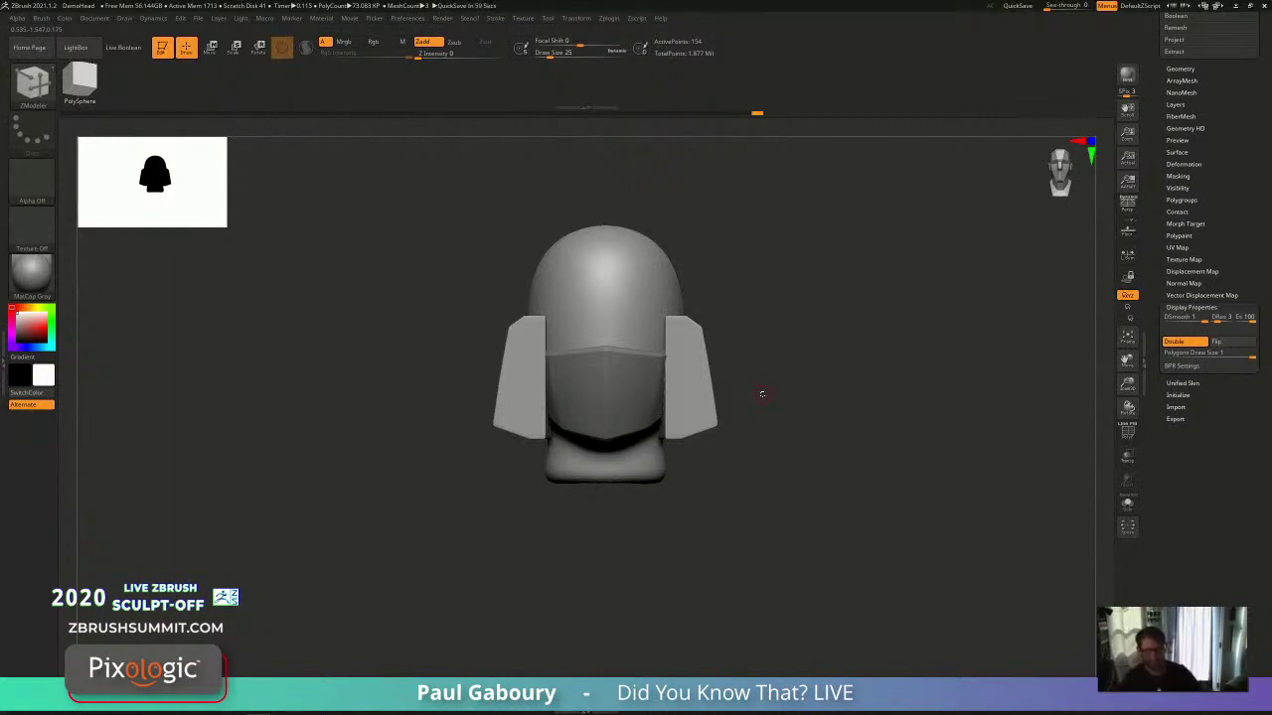
left_click_drag(695, 542, 760, 513)
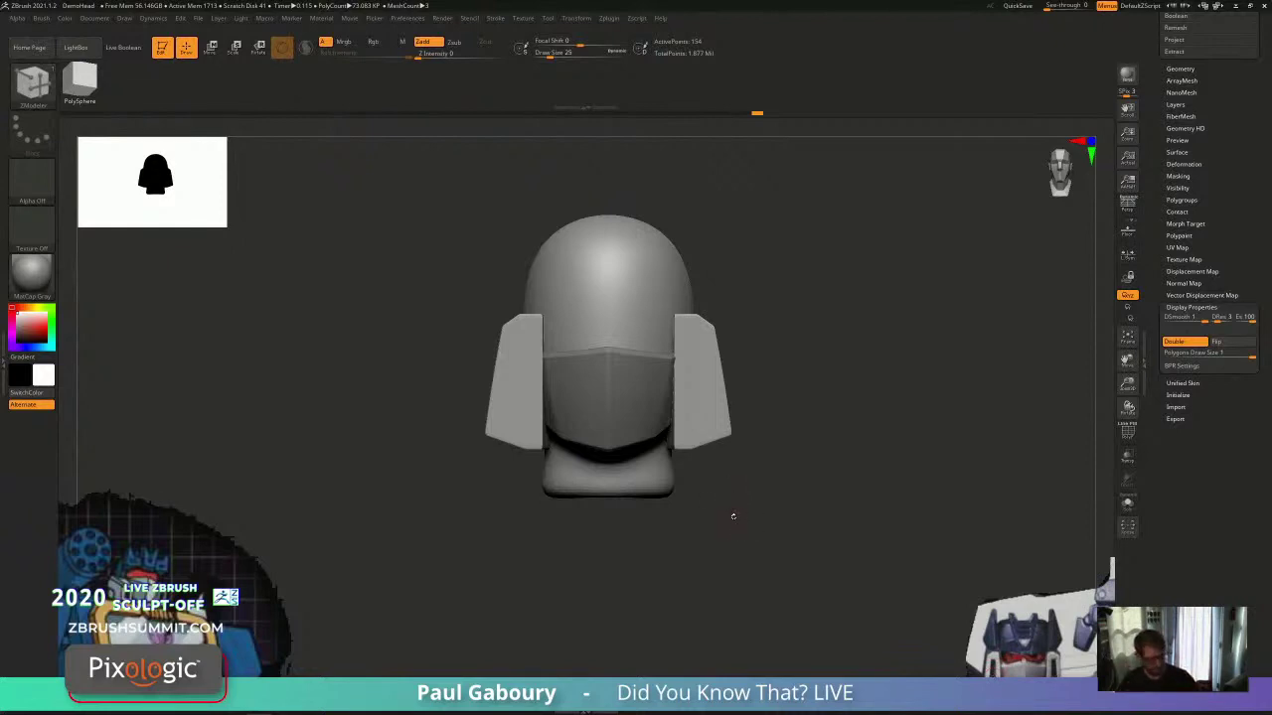
key("shift+f")
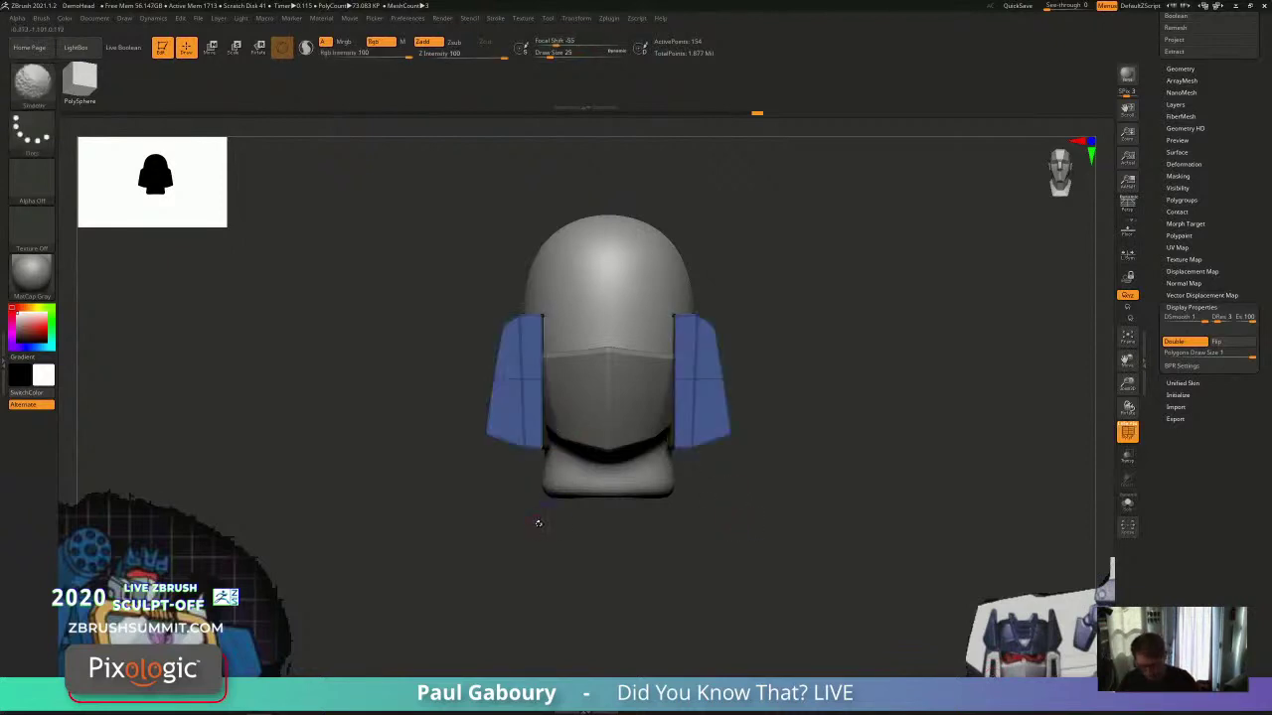
Step: Try the Inset polygon action on a single polygon of the helmet's blue front face, and undo it
mouse_move(540, 519)
right_mouse_down("alt")
mouse_move(610, 520)
mouse_move(597, 436)
mouse_move(653, 522)
right_mouse_up("alt")
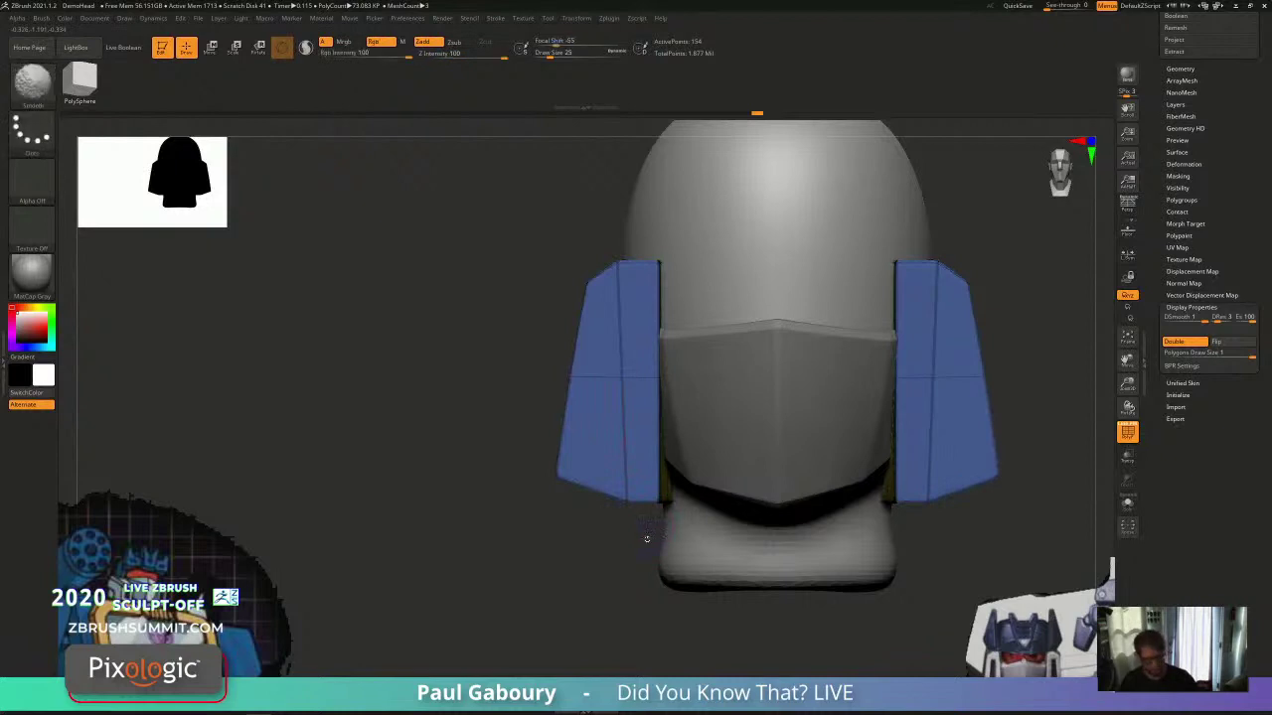
key("space")
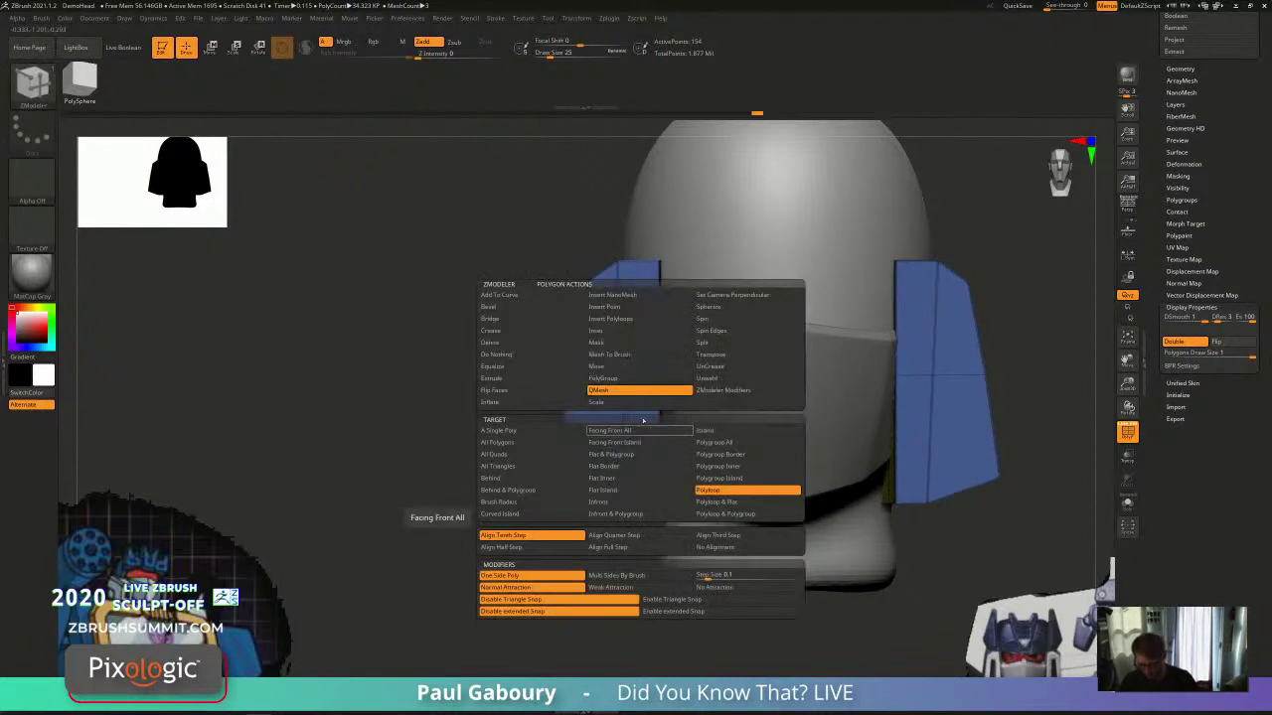
left_click(608, 330)
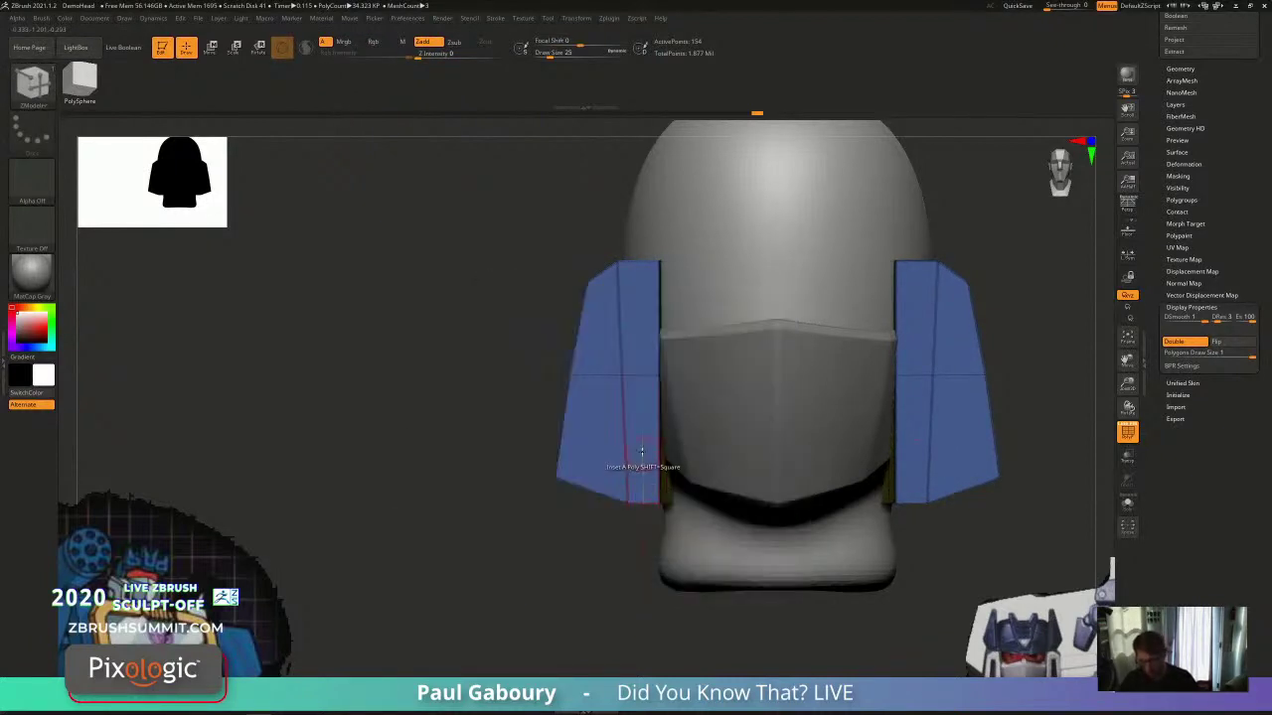
left_click_drag(647, 463, 634, 454)
key("z")
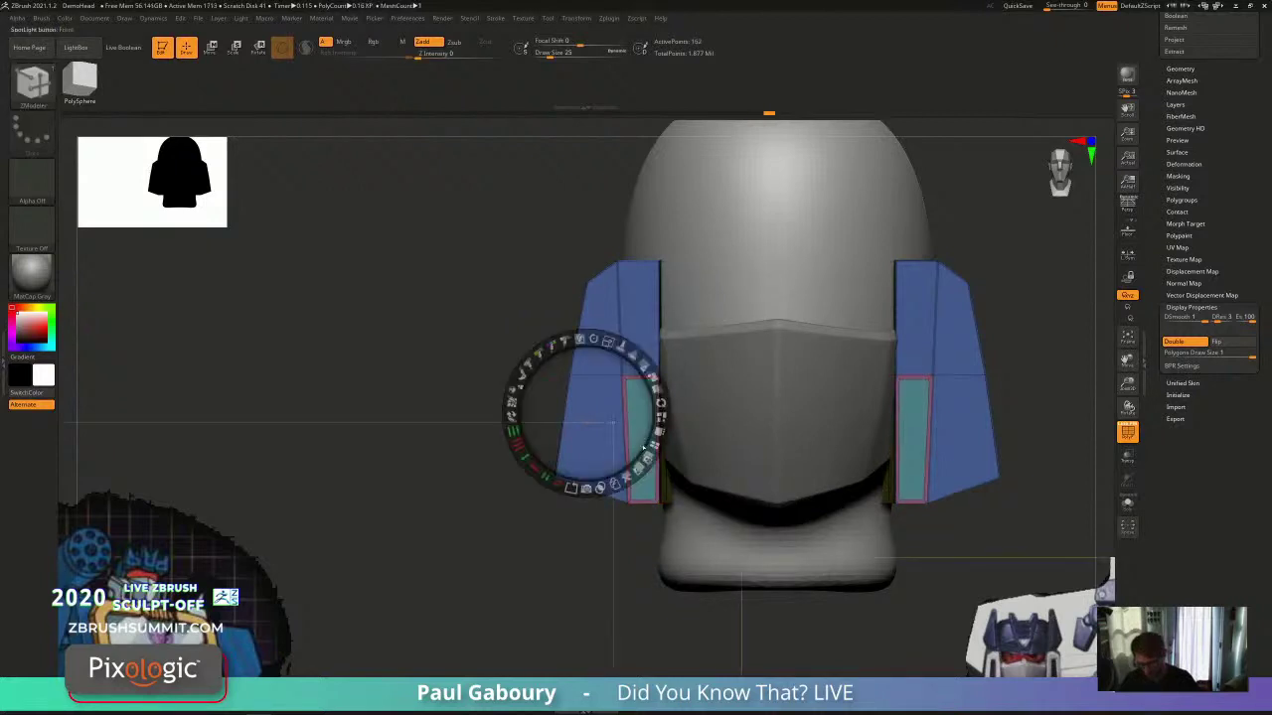
key("shift+z")
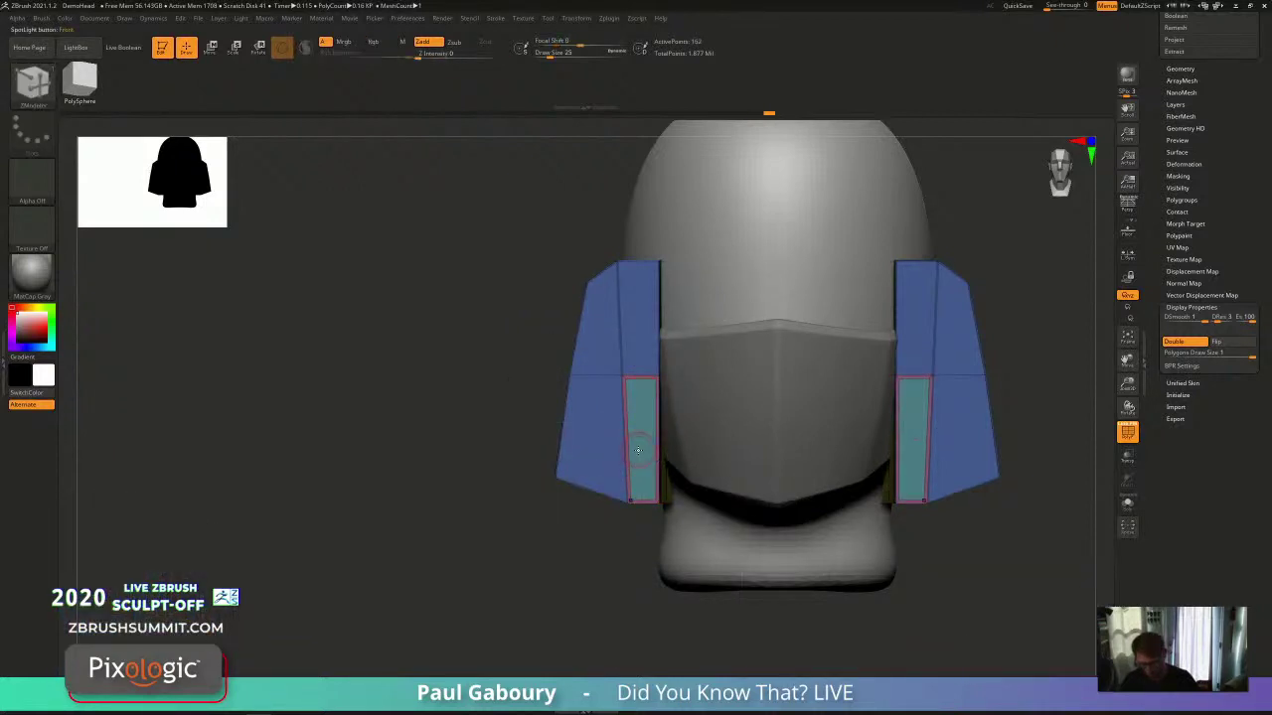
key("shift+z")
Step: Try insetting the helmet's whole blue front faces with the Inset target set to Flat Island, and undo the inset
key("space")
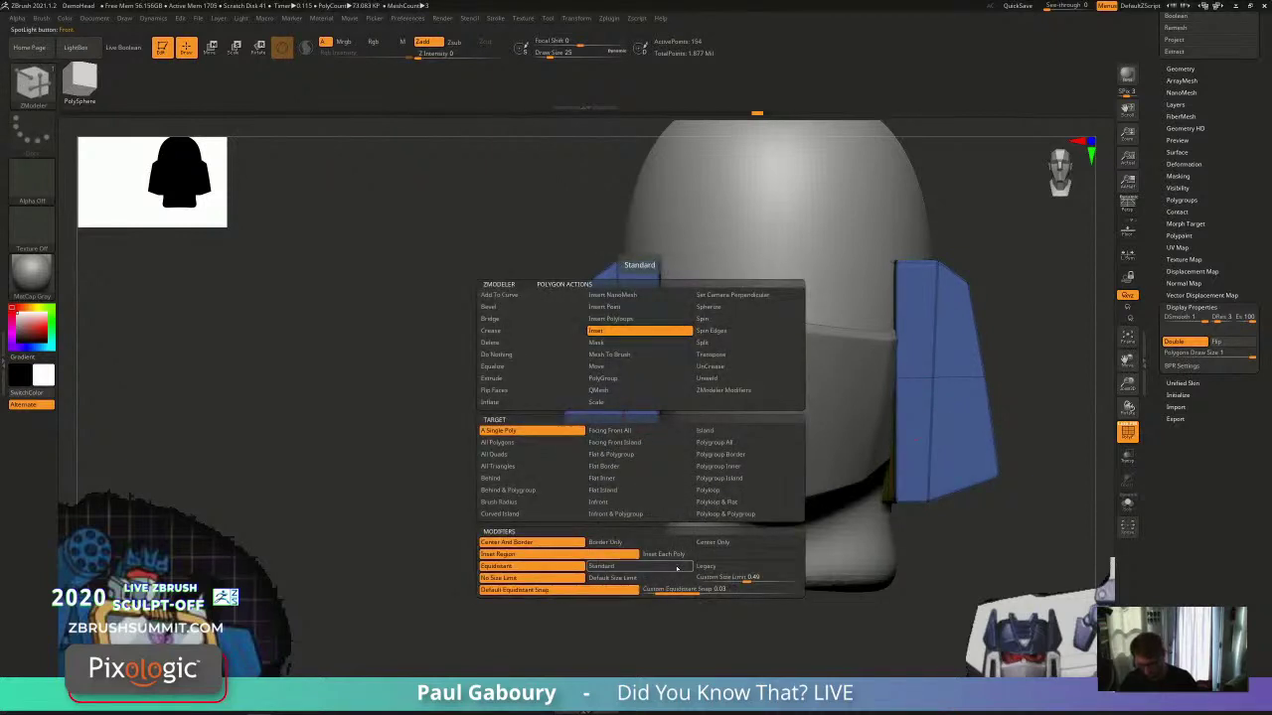
left_click(637, 491)
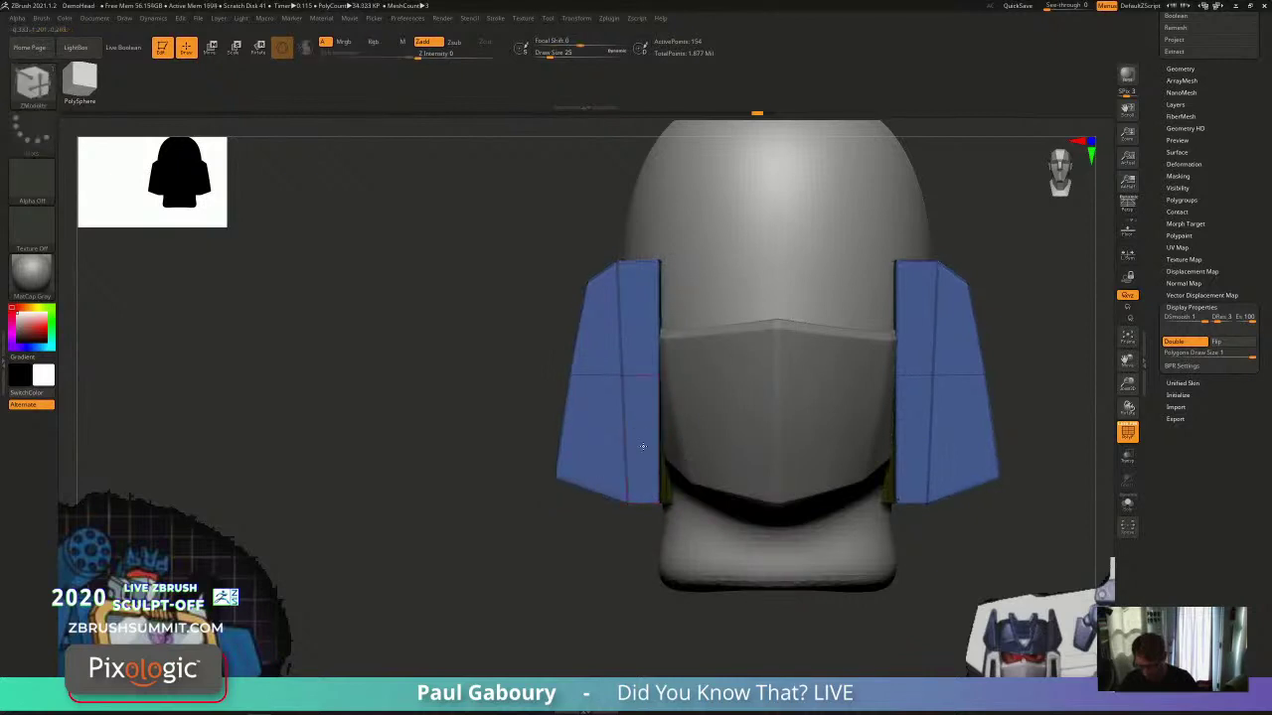
left_click(642, 446)
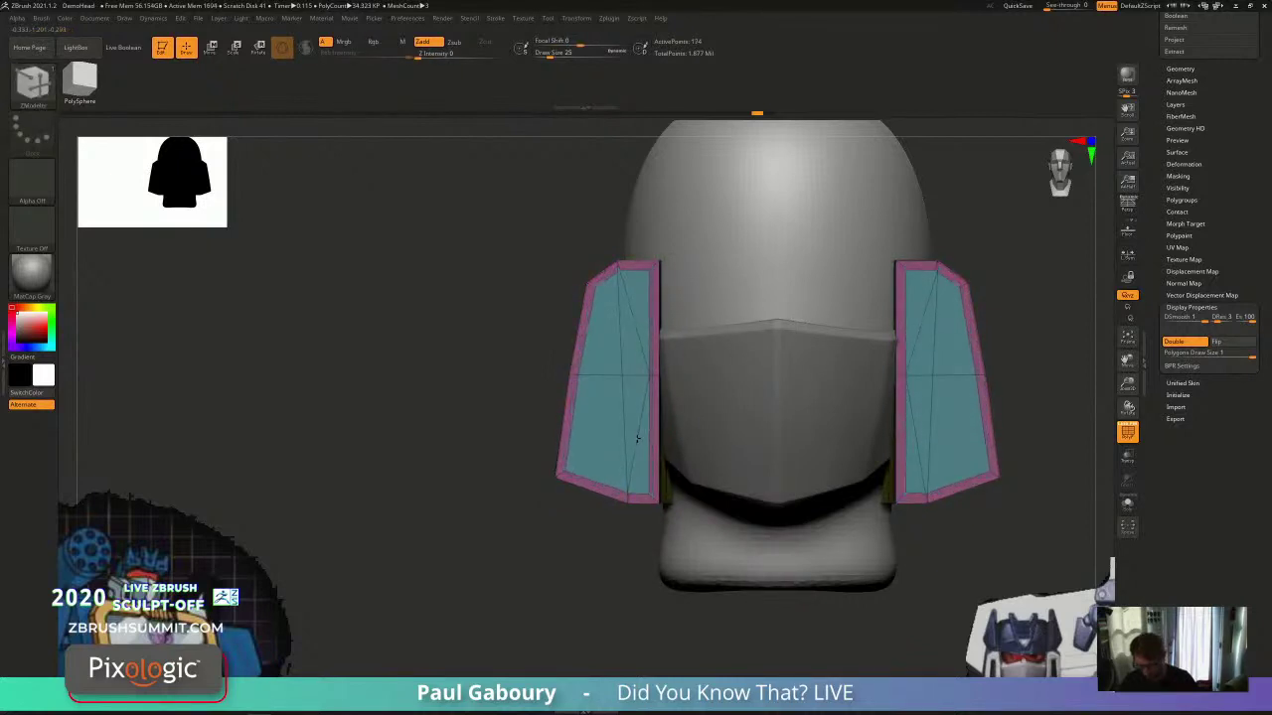
left_click_drag(637, 438, 630, 431)
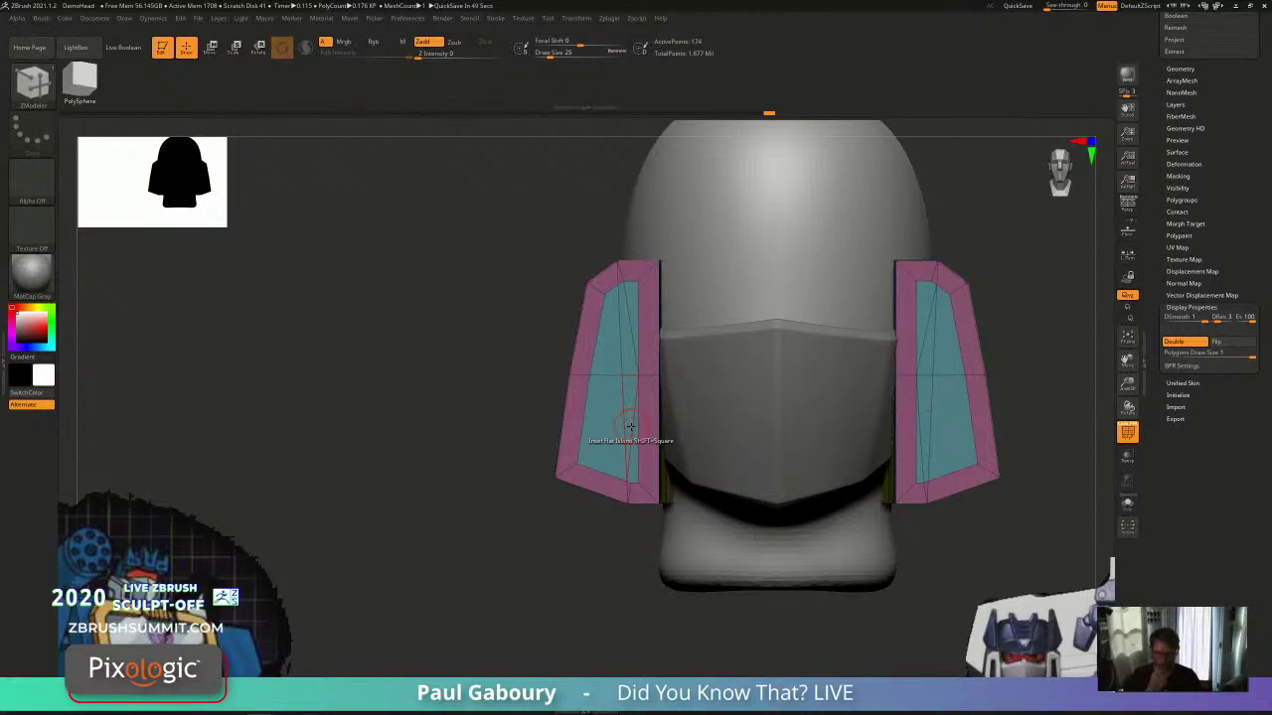
key("ctrl+z")
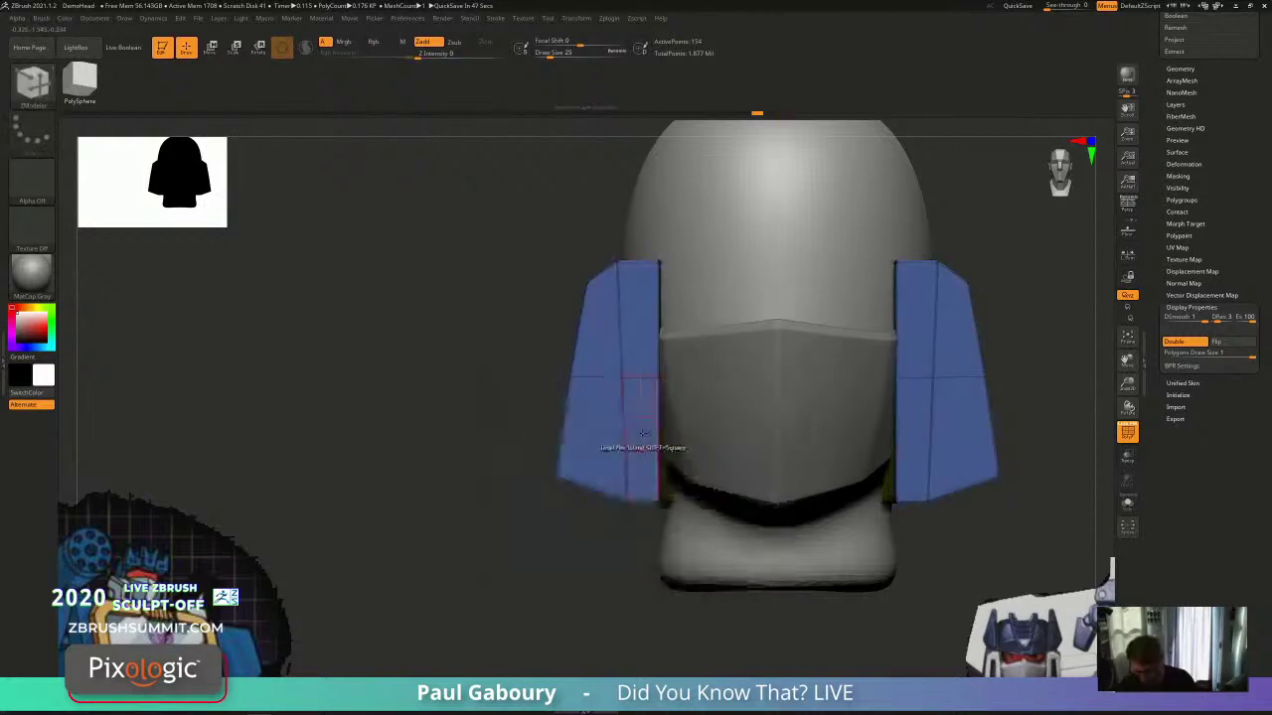
Step: Try insetting the front faces of both ear pieces with the Flat Island target
key("space")
left_click(750, 590)
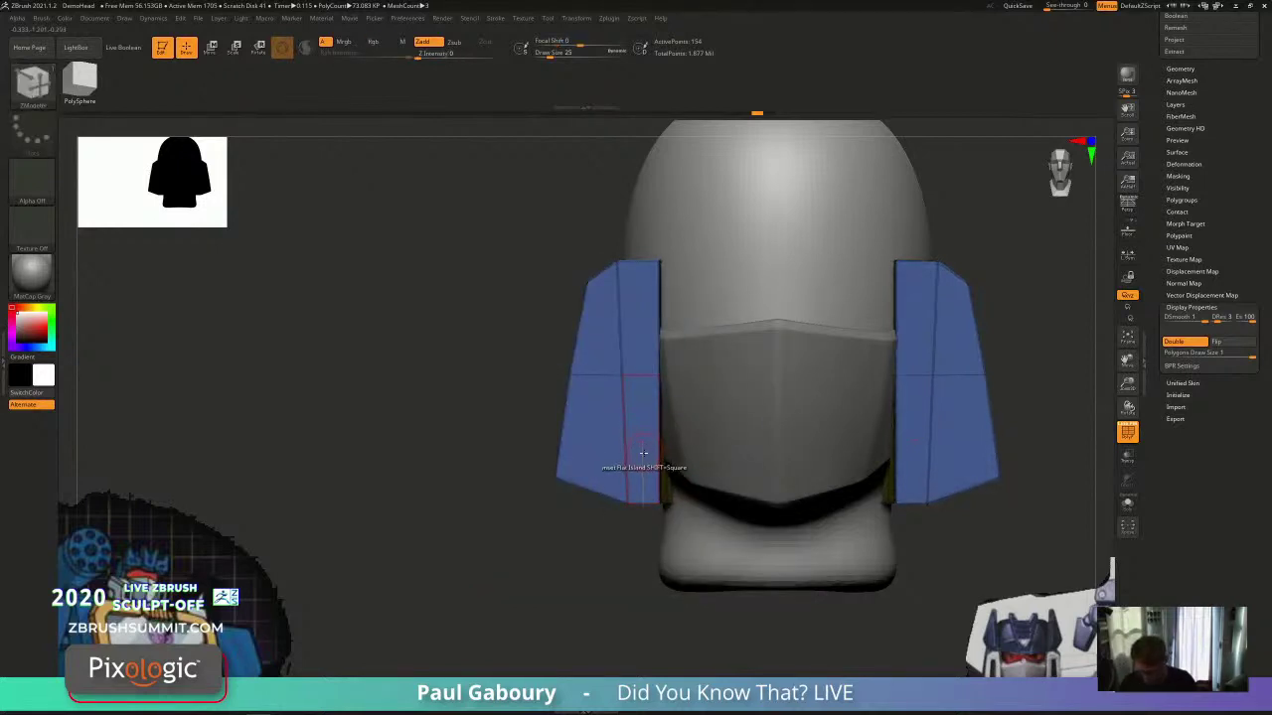
left_click_drag(641, 449, 627, 428)
right_click_drag(645, 505, 525, 545, "ctrl")
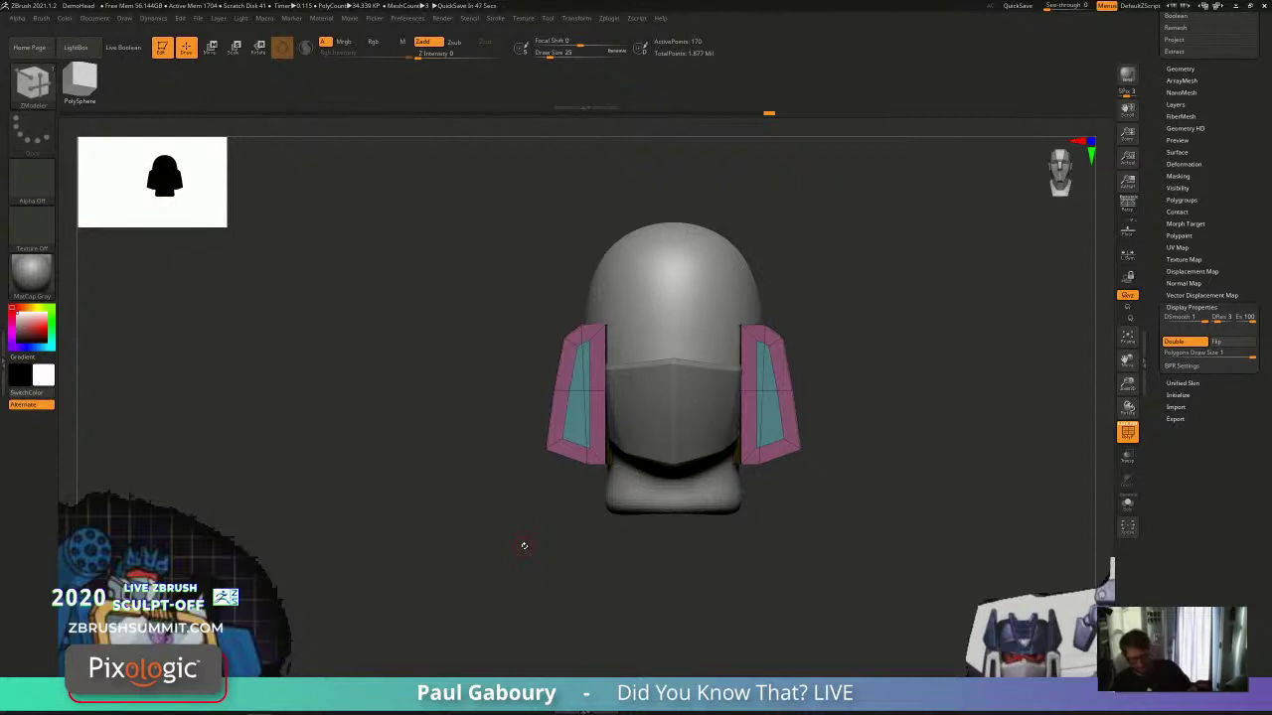
Step: Try a second inset on the front faces of the ear pieces and undo it
key("ctrl")
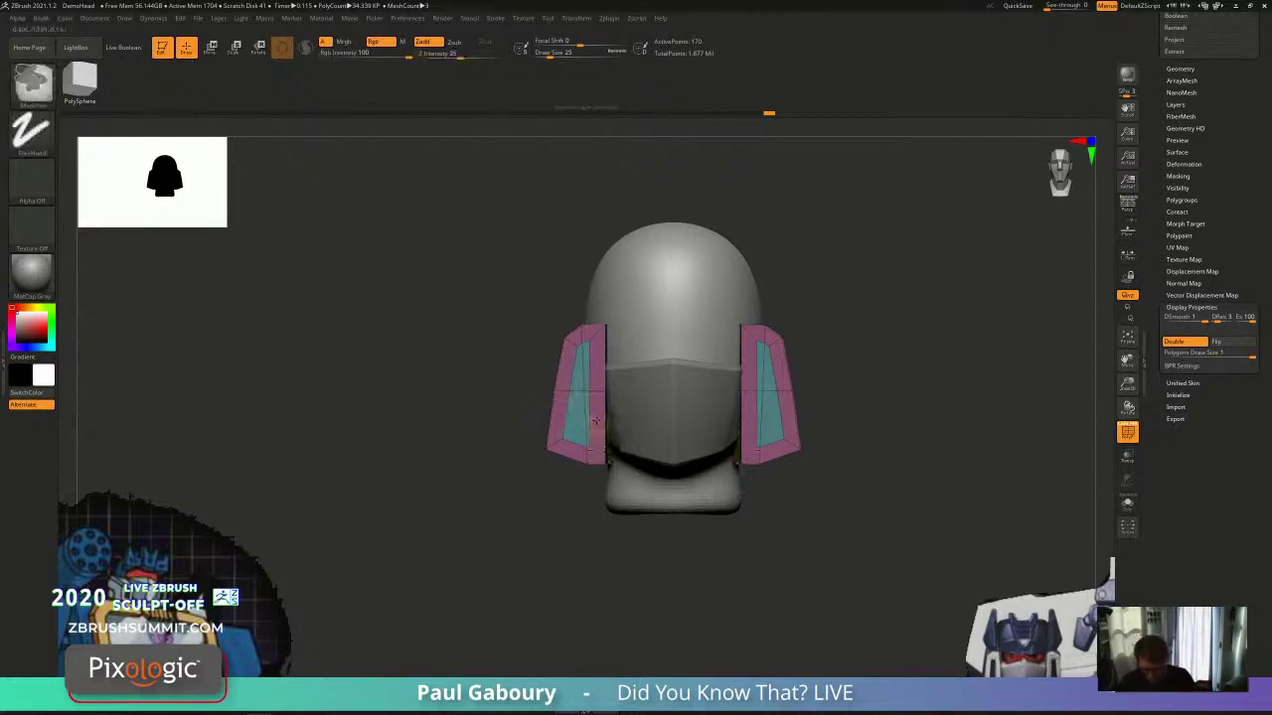
right_click_drag(579, 429, 582, 403, "ctrl")
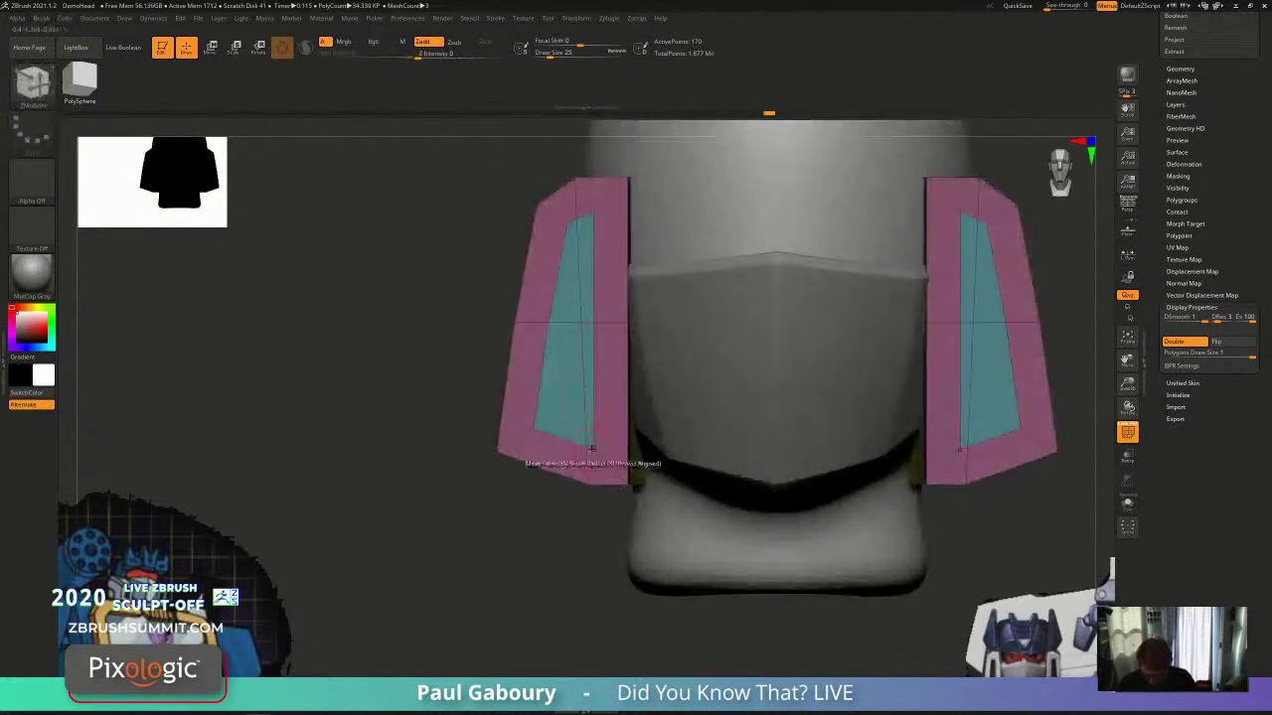
right_click_drag(591, 449, 594, 452, "ctrl")
key("ctrl+z")
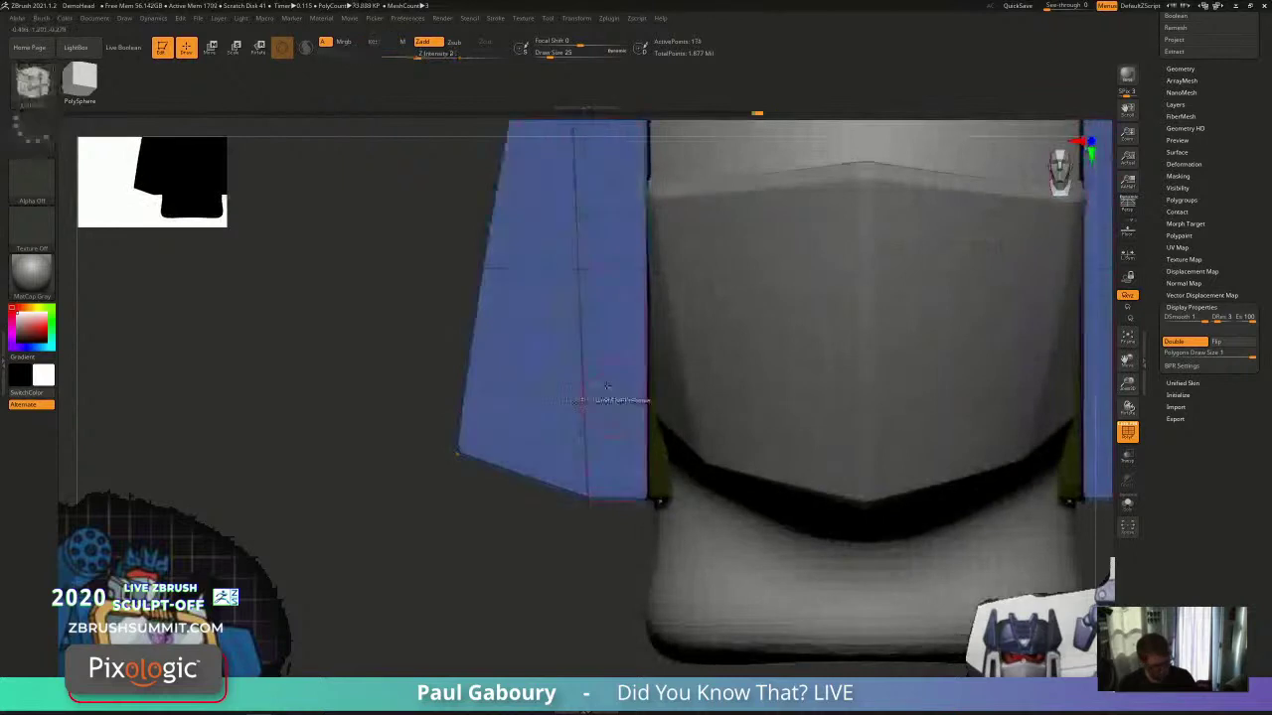
key("ctrl+shift+z")
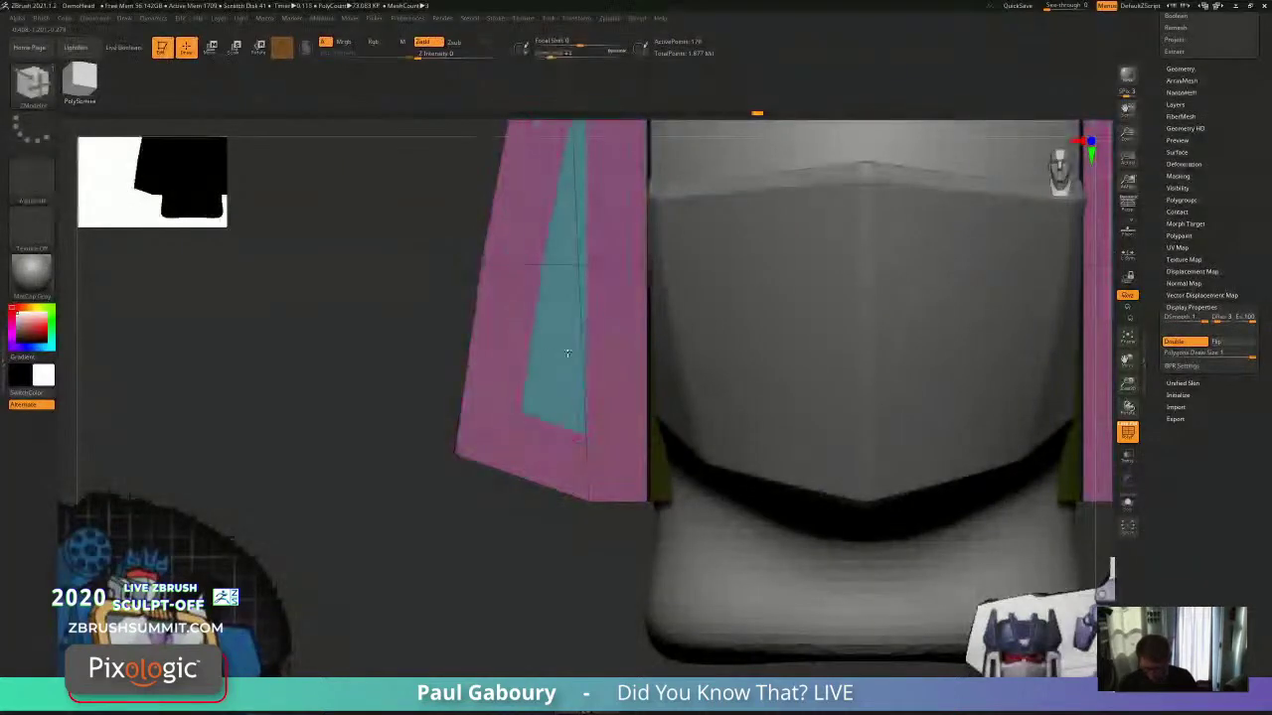
left_click_drag(567, 353, 540, 332)
key("ctrl+z")
right_click_drag(532, 598, 355, 484, "ctrl")
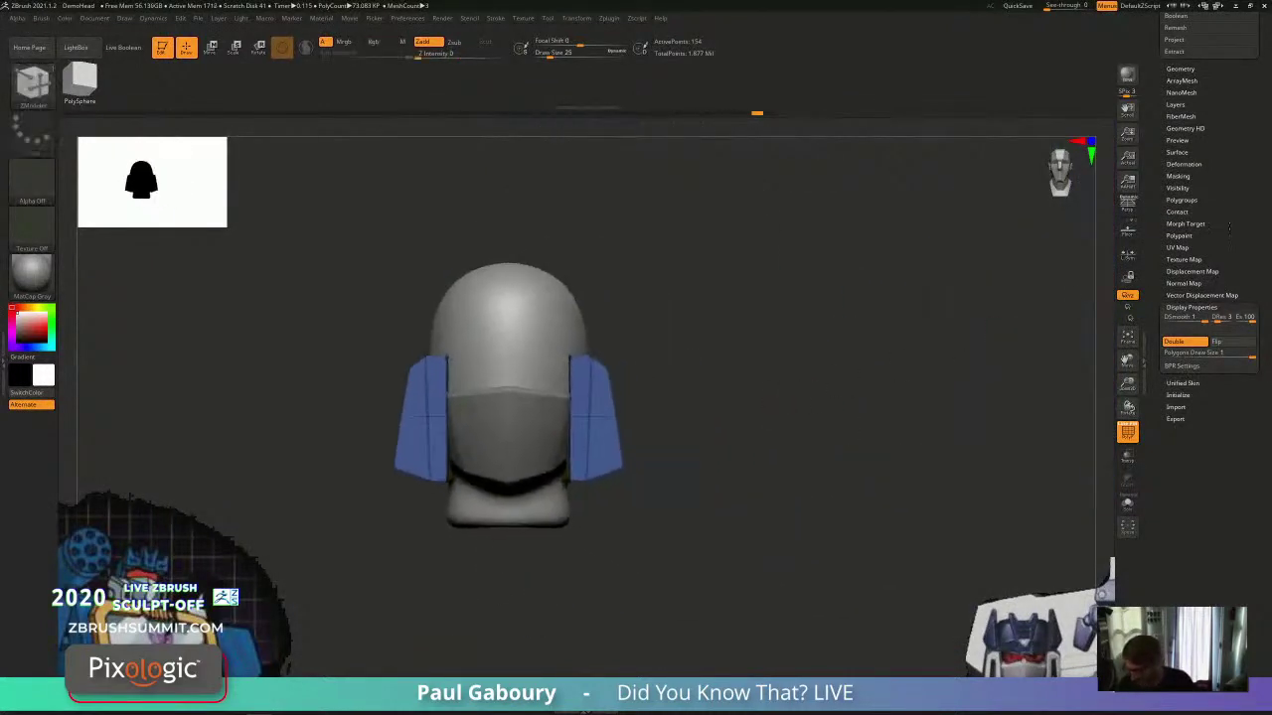
Step: Set the ZModeler polygon action to QMesh with the Flat Island target
left_click_drag(1263, 110, 1264, 363)
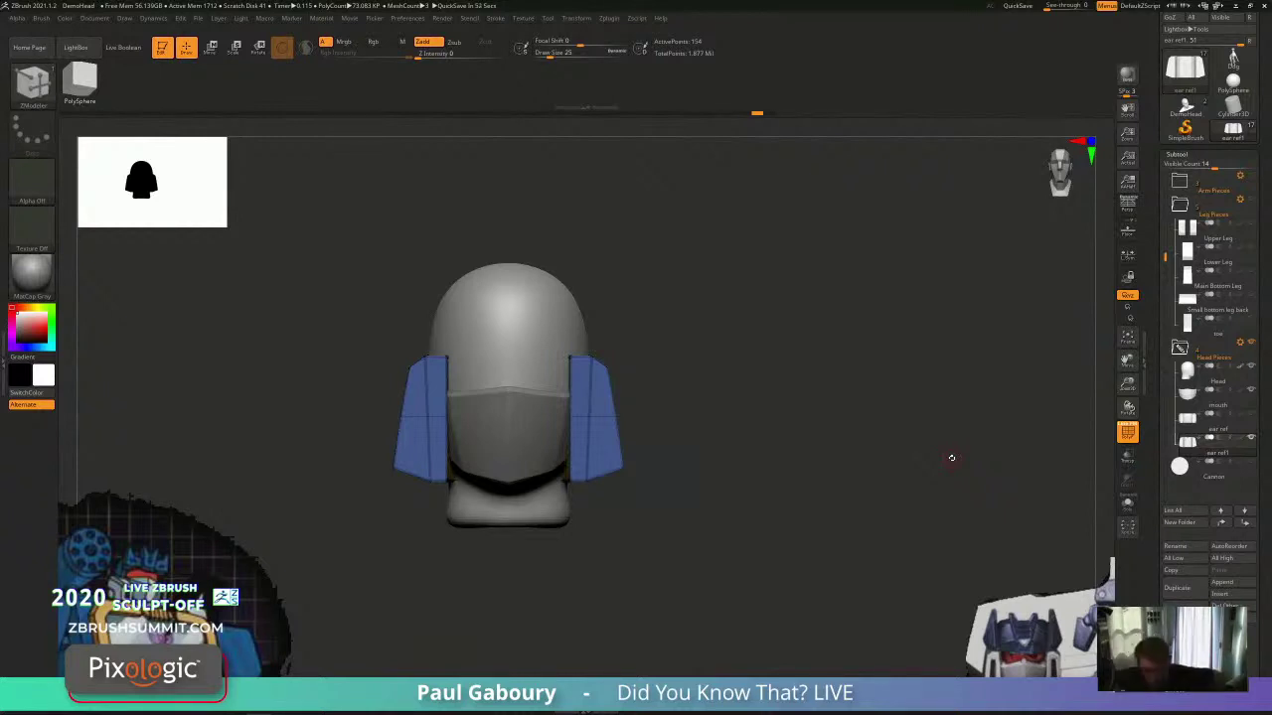
mouse_move(634, 545)
right_mouse_down("alt")
mouse_move(656, 530)
mouse_move(687, 535)
right_mouse_up("alt")
mouse_move(687, 534)
right_mouse_down("ctrl")
mouse_move(680, 507)
mouse_move(702, 509)
right_mouse_up("ctrl")
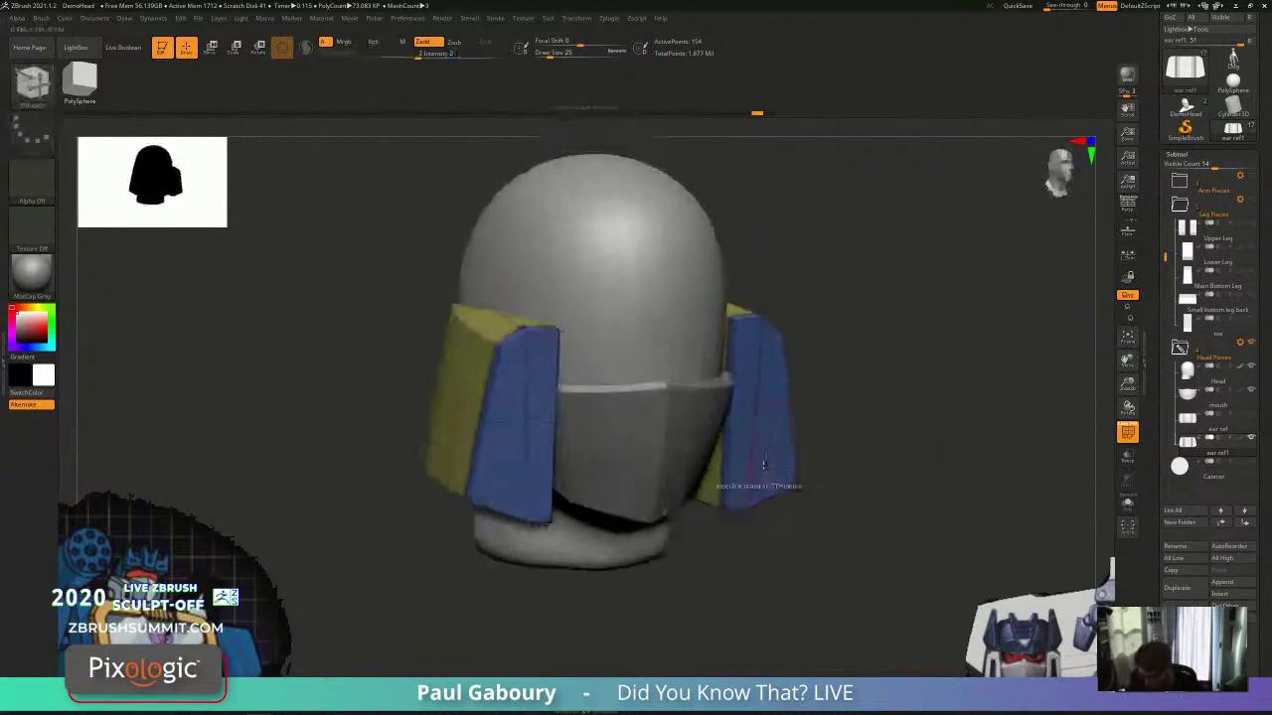
key("space")
left_click(765, 390)
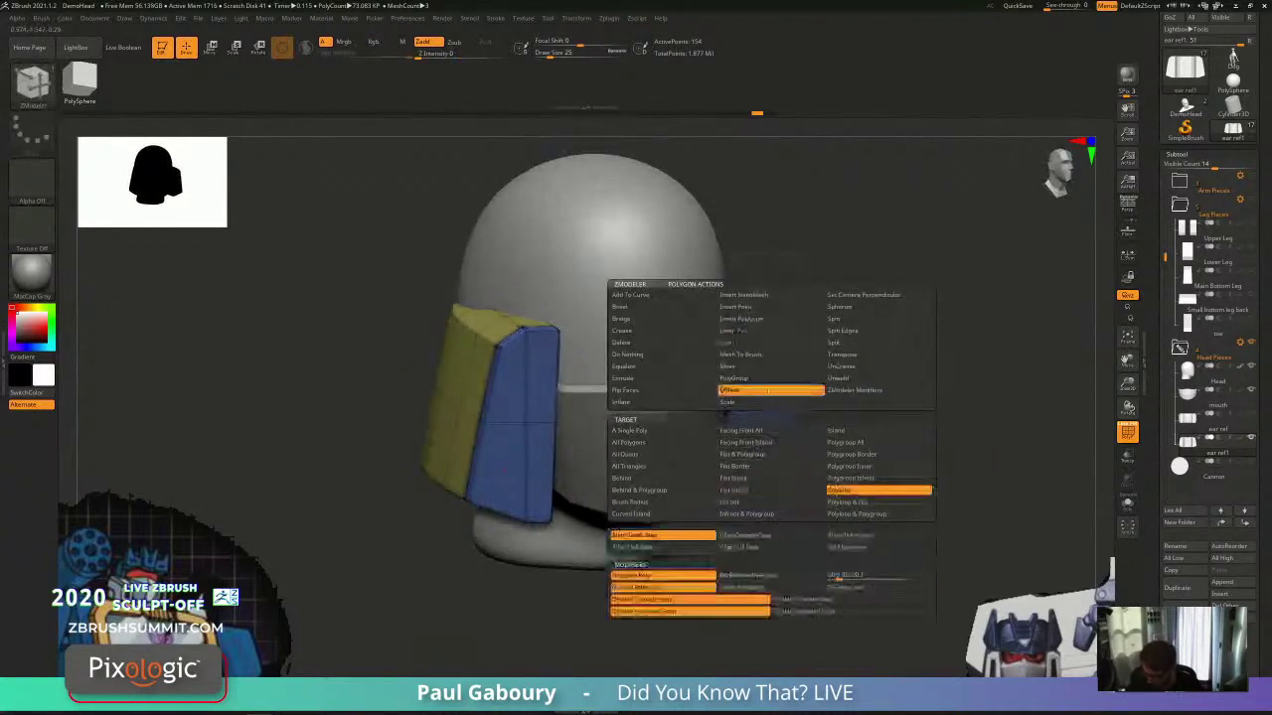
left_click(768, 491)
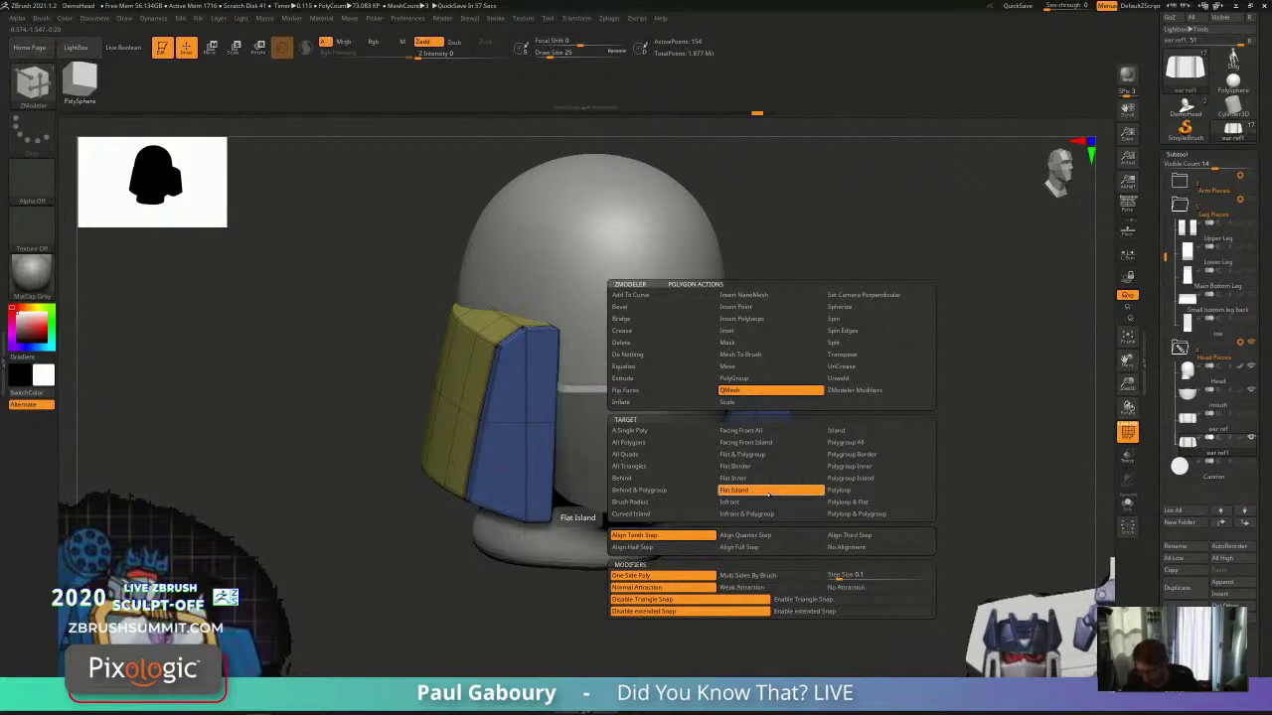
Step: Try extruding the front faces of both ear pieces with QMesh, with and without dynamic subdivision, and undo it
left_click_drag(780, 547, 810, 447)
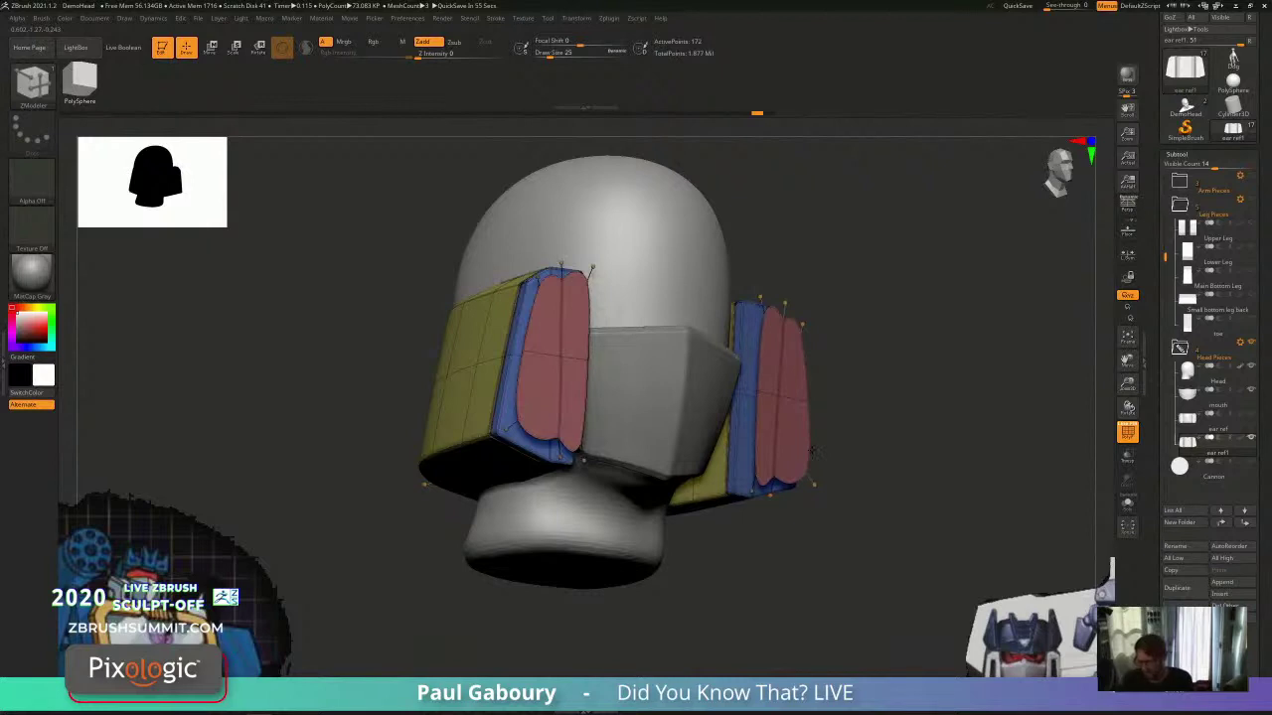
key("ctrl+z")
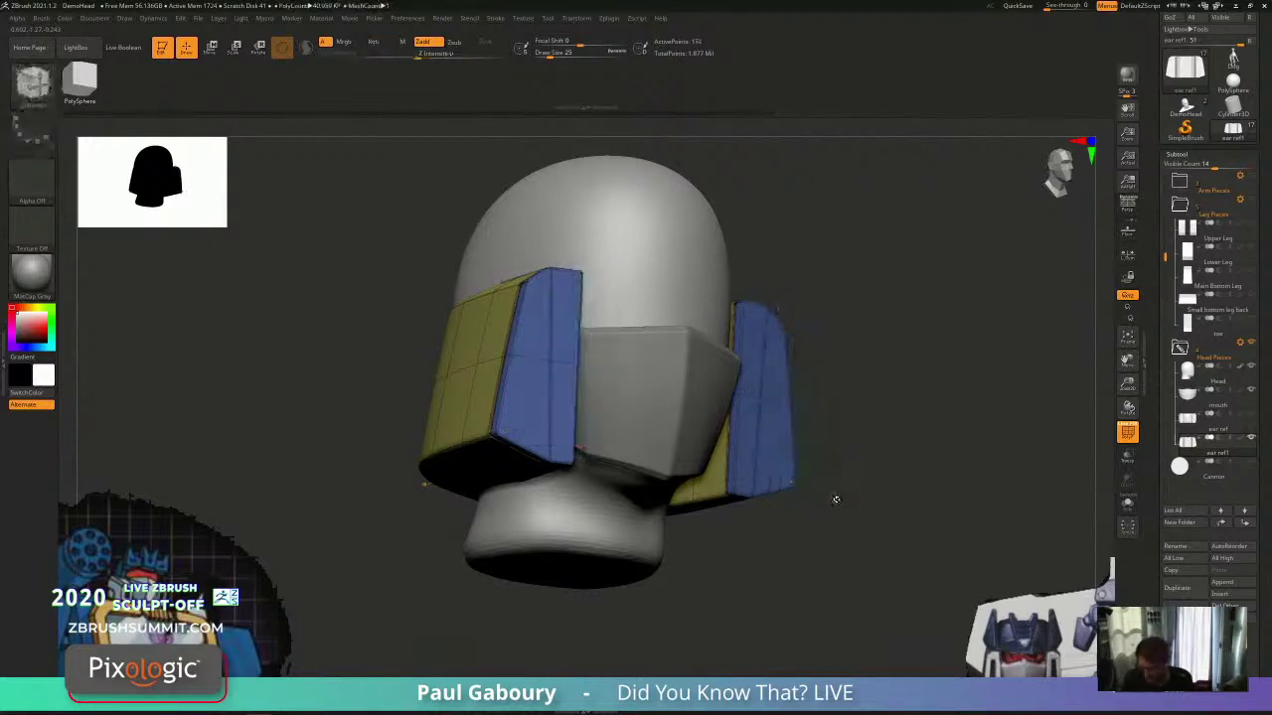
key("shift+d")
left_click_drag(781, 455, 868, 427)
left_click_drag(868, 497, 872, 397)
key("ctrl+z")
Step: Extrude the ears' front faces again, cycle the polygroup colour of the new faces, and undo the changes
left_click_drag(768, 449, 778, 441)
key("alt")
key("alt")
key("alt")
key("alt")
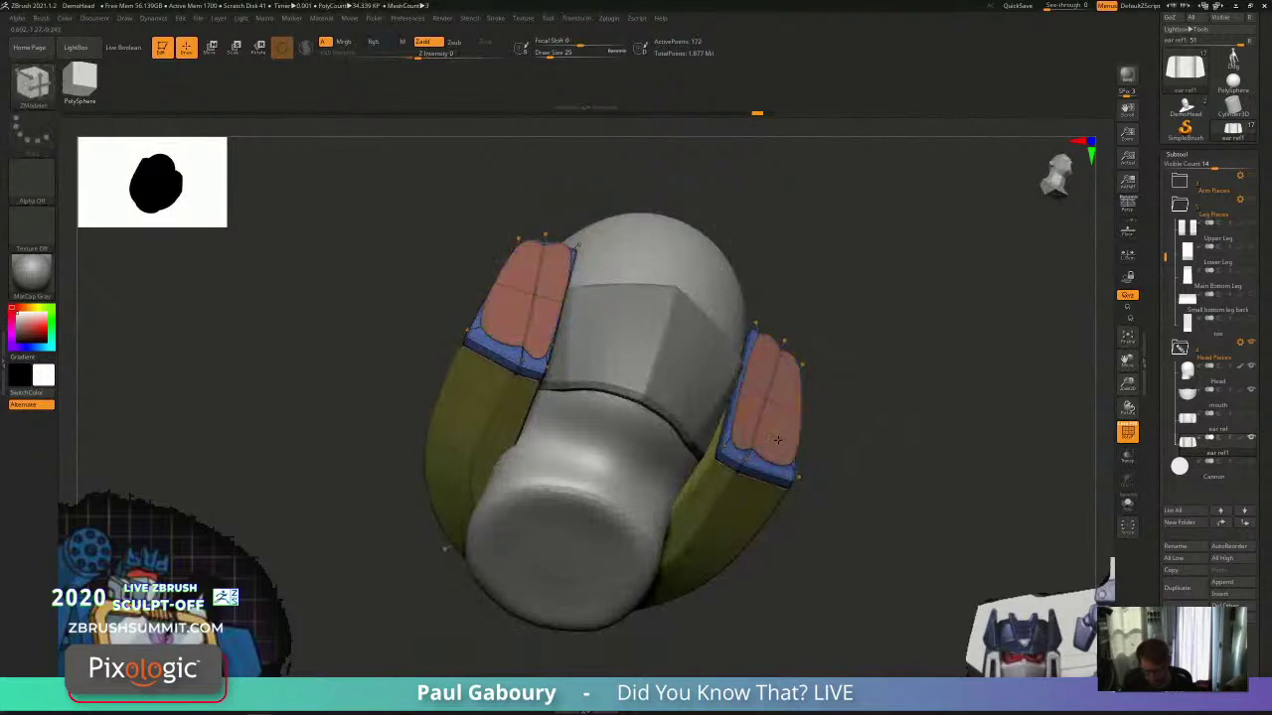
key("alt")
key("alt")
key("alt")
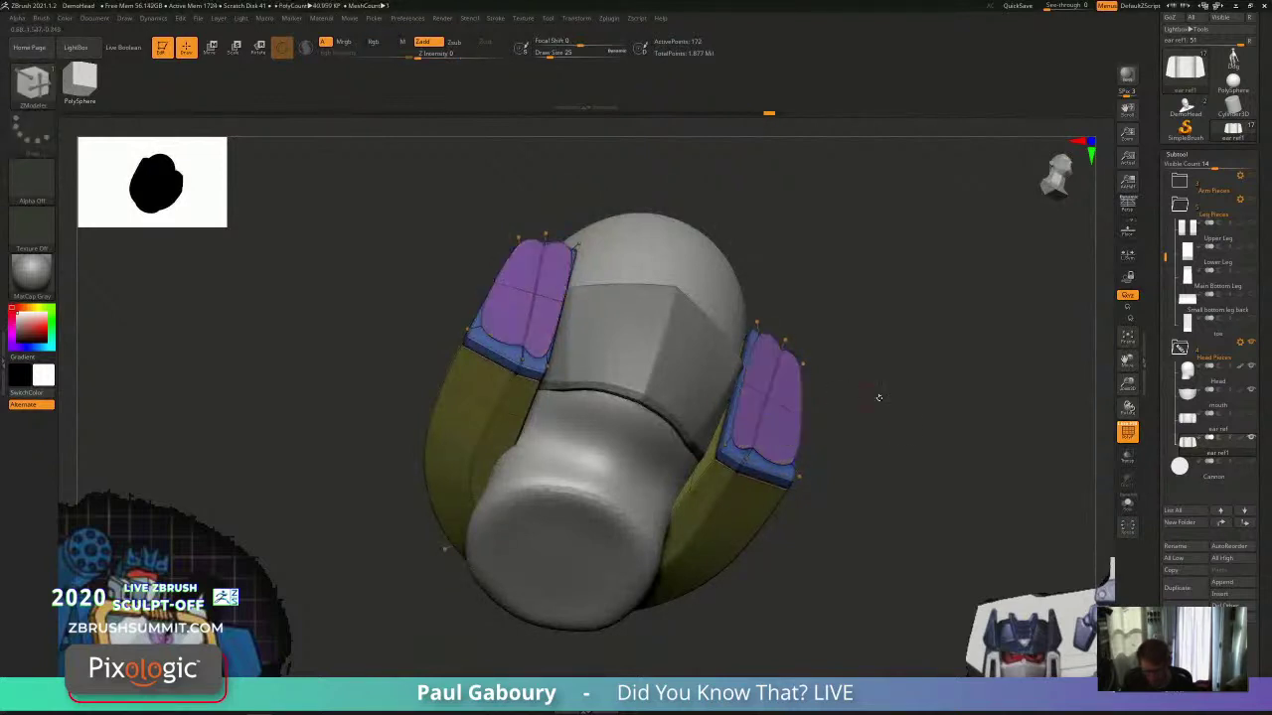
key("ctrl+z")
key("ctrl+z")
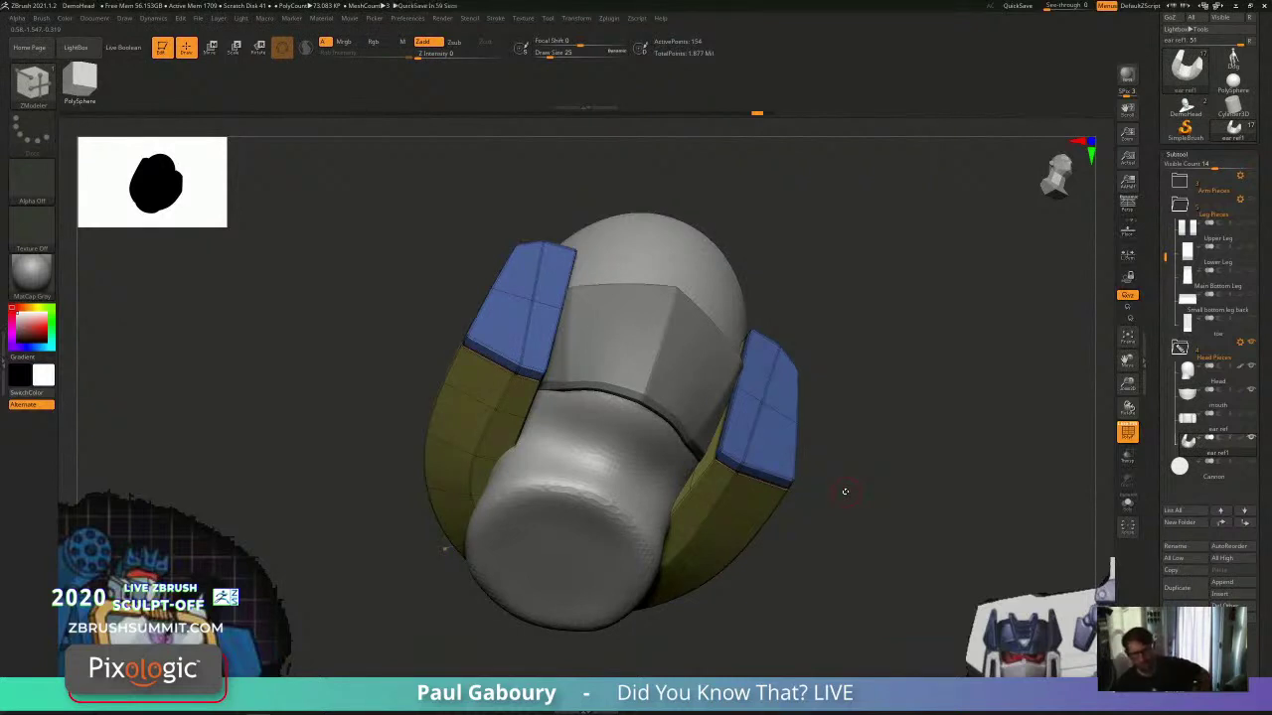
Step: Isolate the front-face polygroup of the ear pieces and split it into a subtool of its own
left_click_drag(844, 491, 827, 521)
key("ctrl+z")
key("shift+d")
left_click(759, 401, "ctrl+shift")
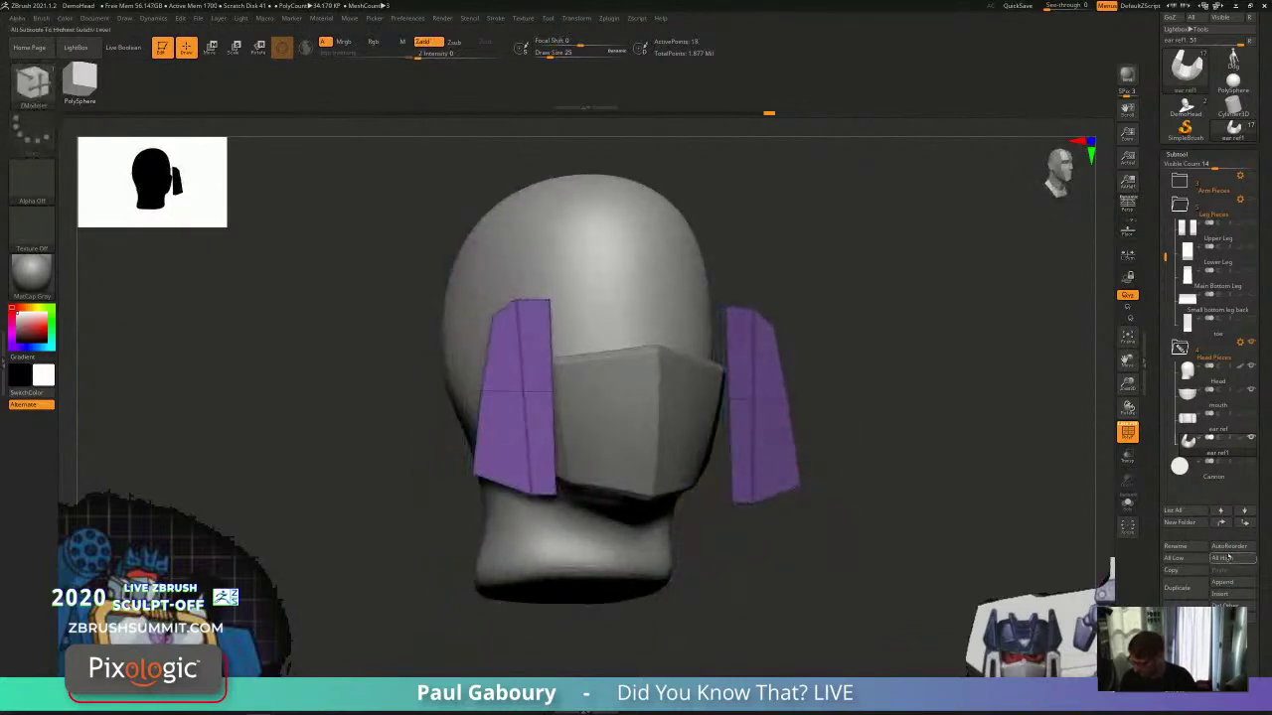
left_click(1189, 644)
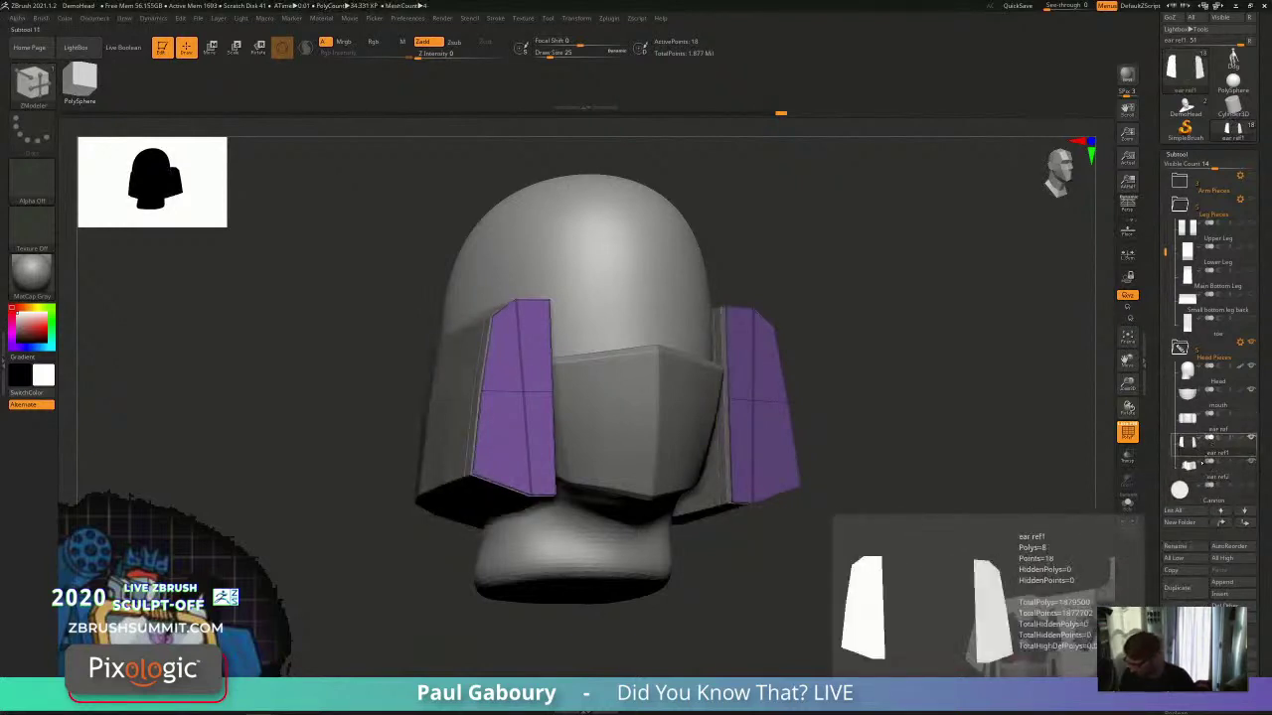
Step: Move the split-off front panels ear ref1 below ear ref2 in the subtool list and rename them ear subs
left_click(1196, 475)
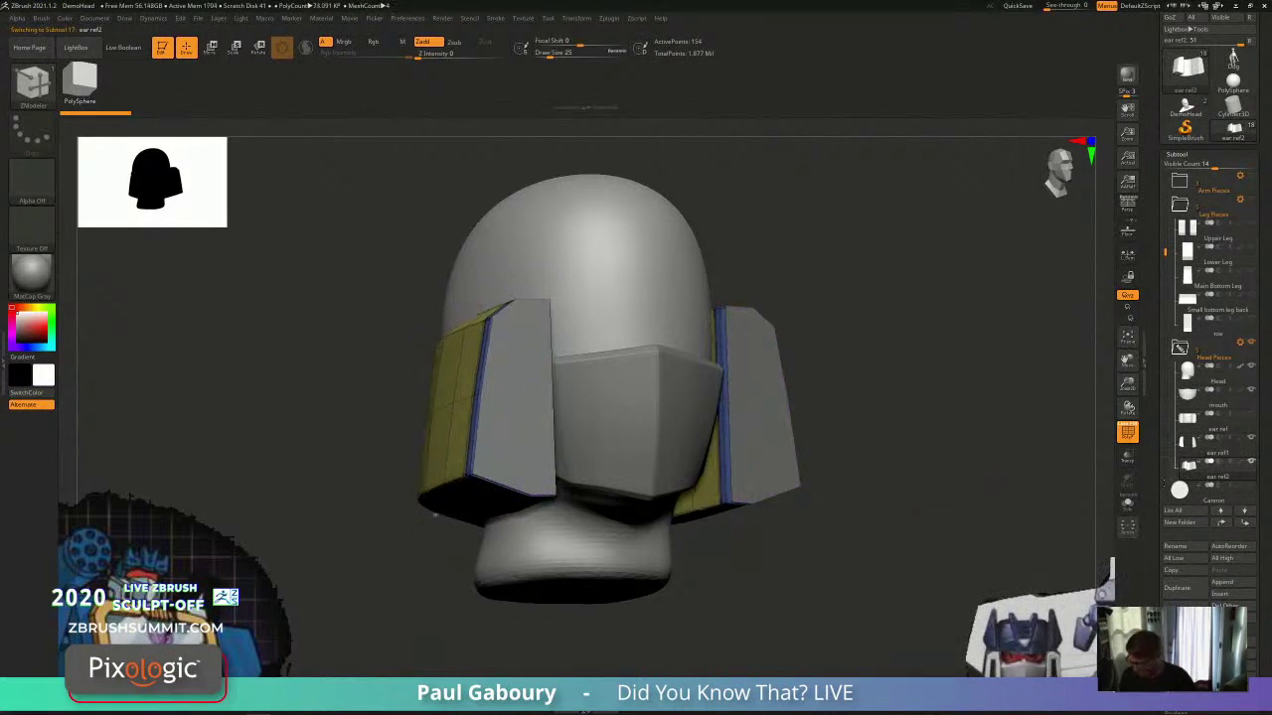
left_click(1200, 450)
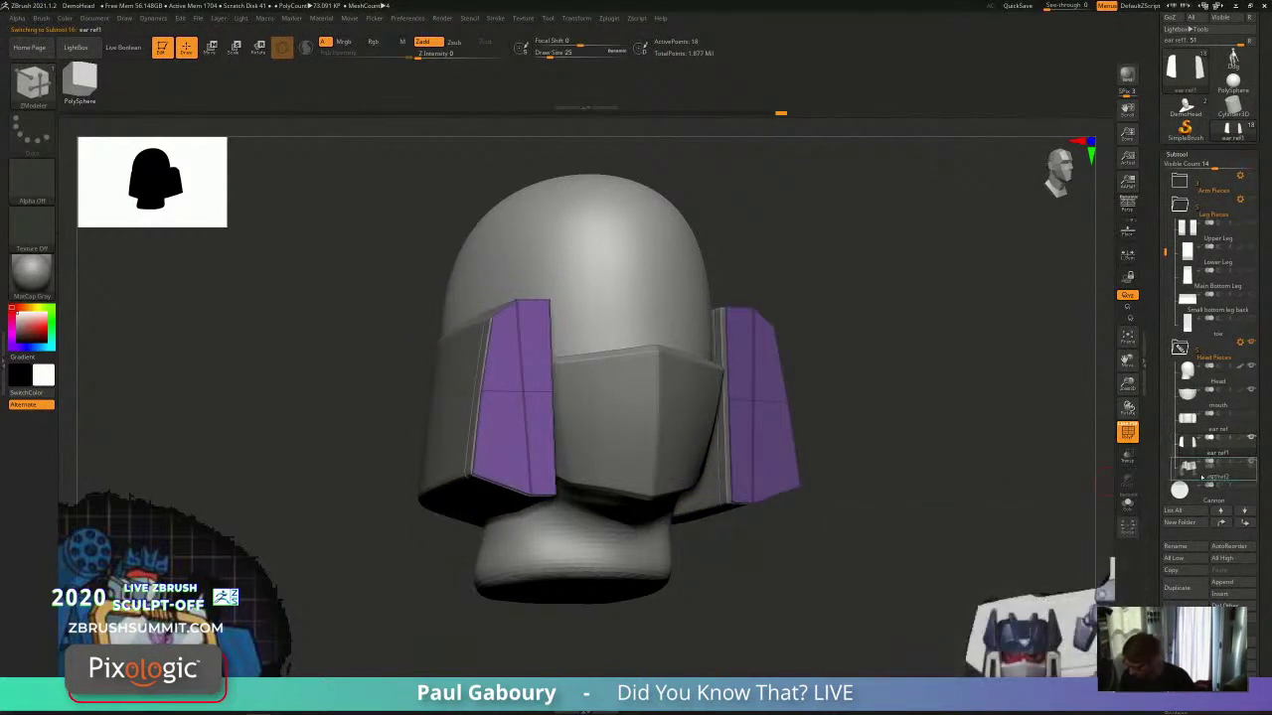
left_click_drag(1202, 477, 1206, 477)
left_click(1182, 545)
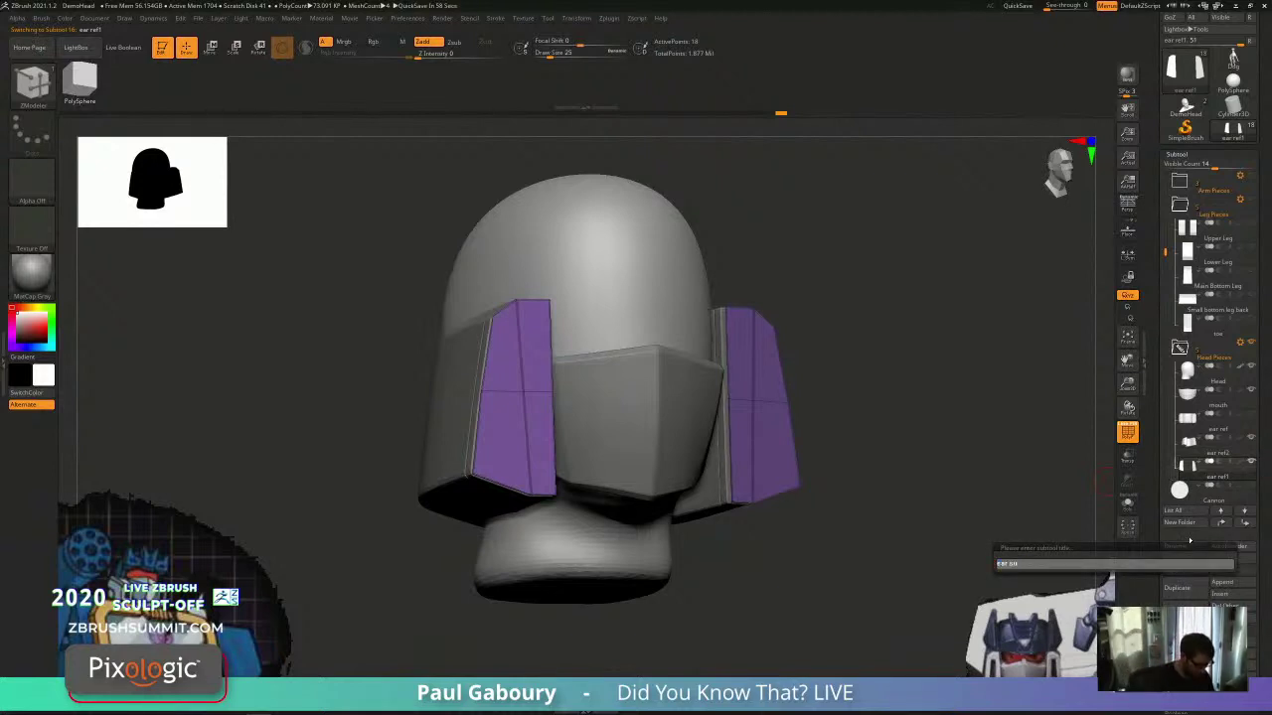
key("Return")
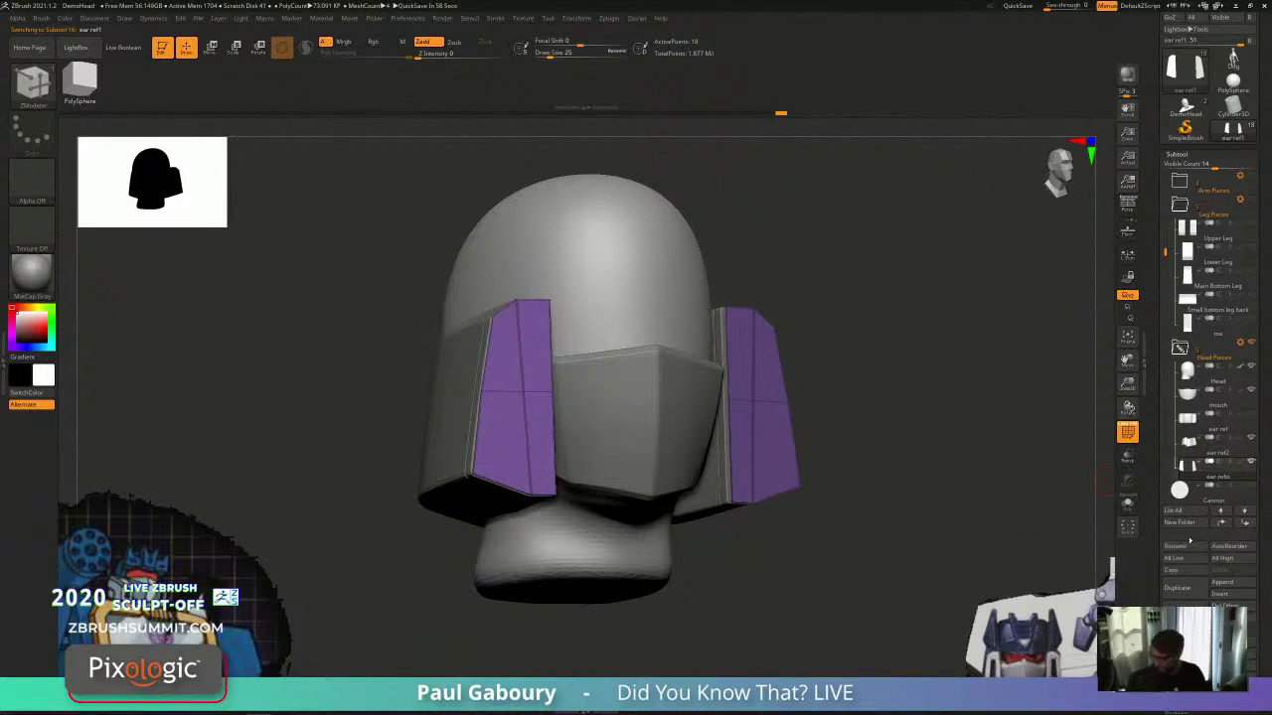
Step: Delete the dense ear ref subtool and rename ear ref2 as ear
left_click(1224, 447)
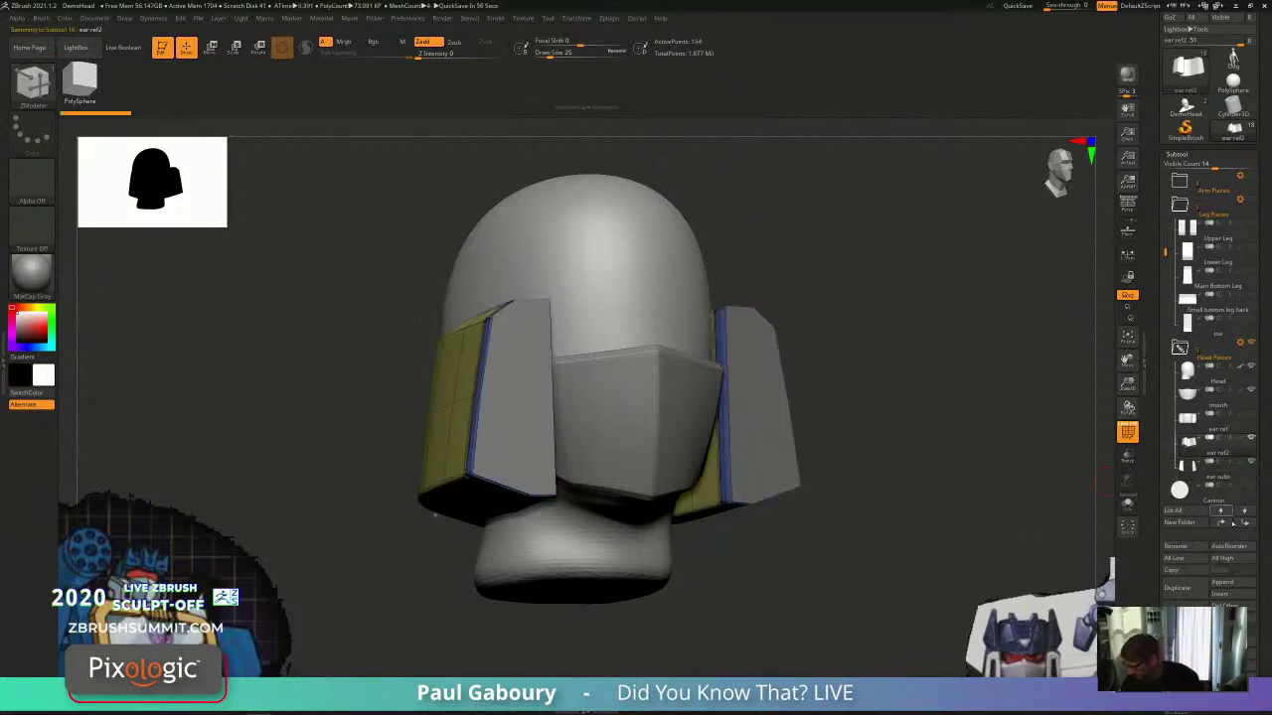
left_click(1231, 424)
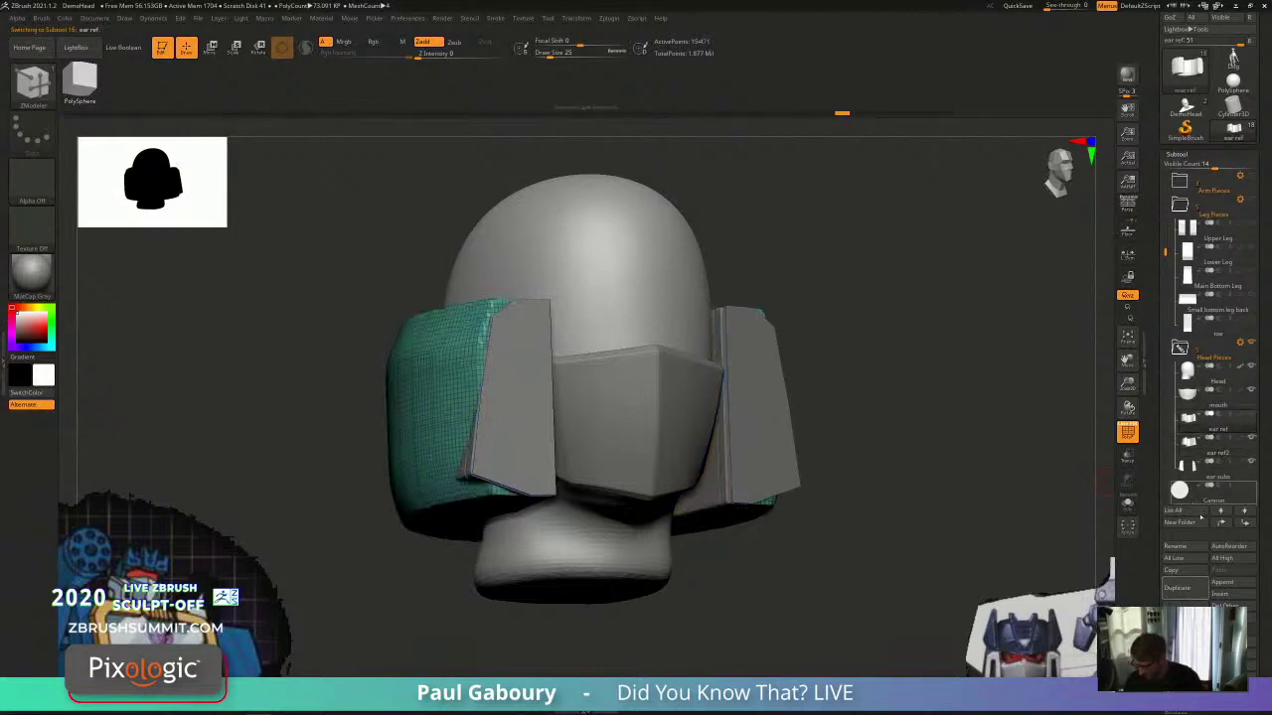
left_click(1179, 612)
left_click(1094, 634)
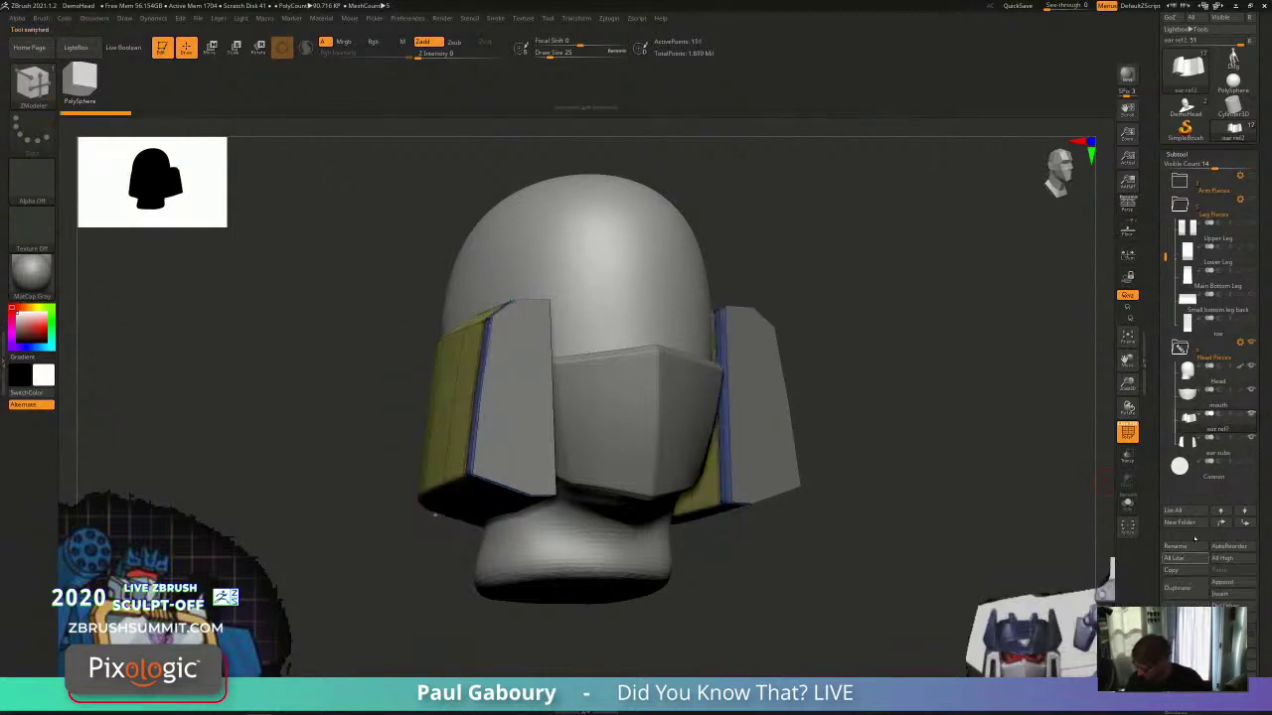
left_click(1186, 547)
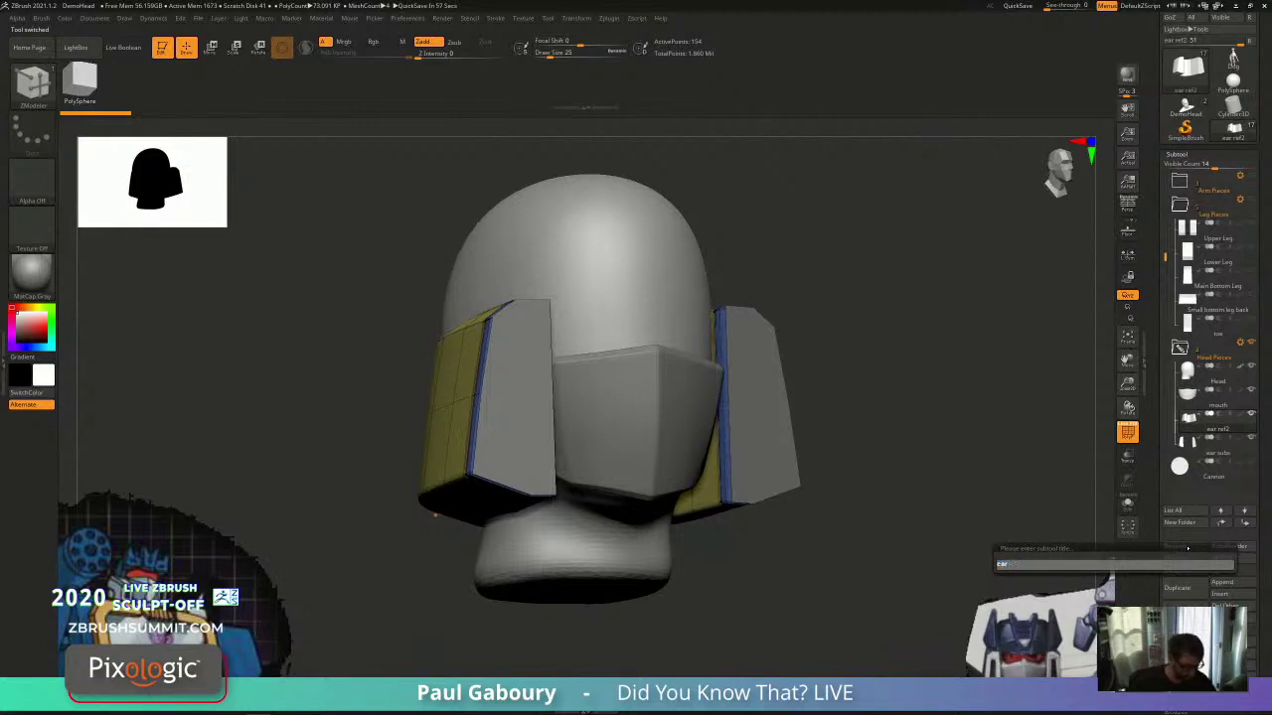
key("Return")
Step: Make ear subs the active subtool and extrude its flat front panels into thick plates with QMesh
left_click_drag(859, 461, 833, 471, "shift")
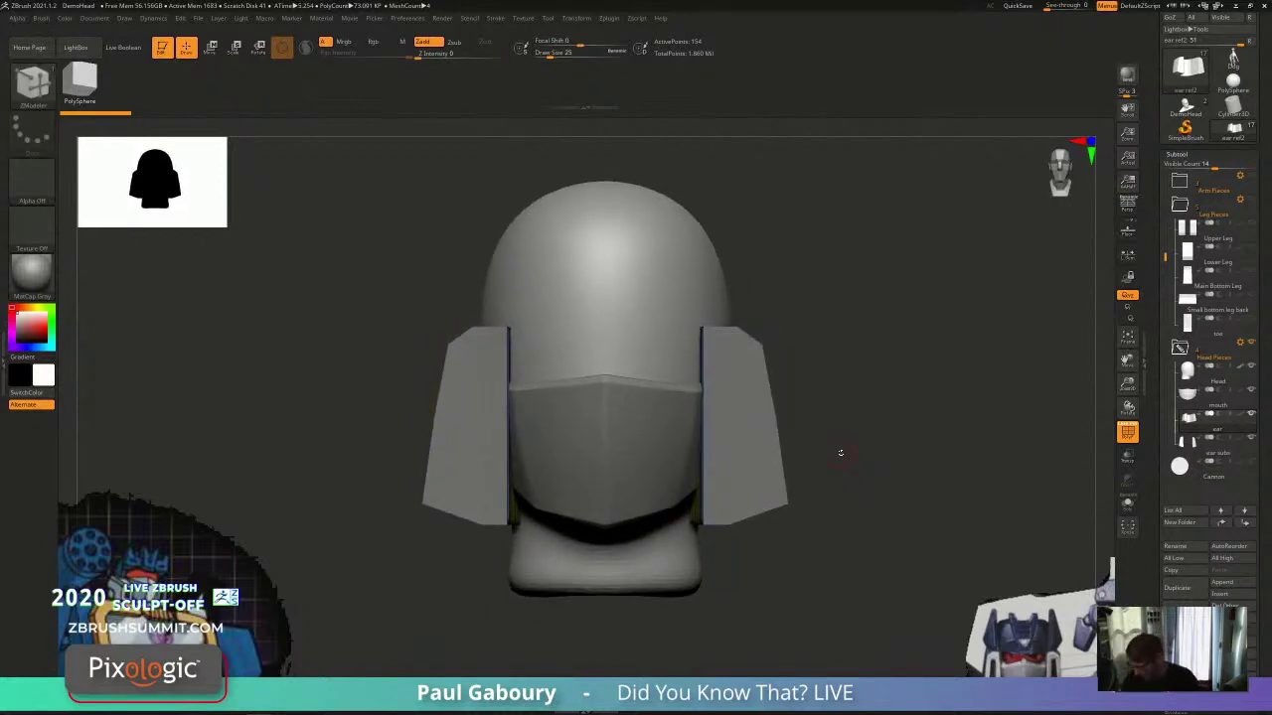
left_click_drag(993, 443, 832, 507)
left_click_drag(832, 507, 909, 477, "alt")
left_click(886, 435, "alt")
left_click_drag(991, 460, 832, 400, "alt")
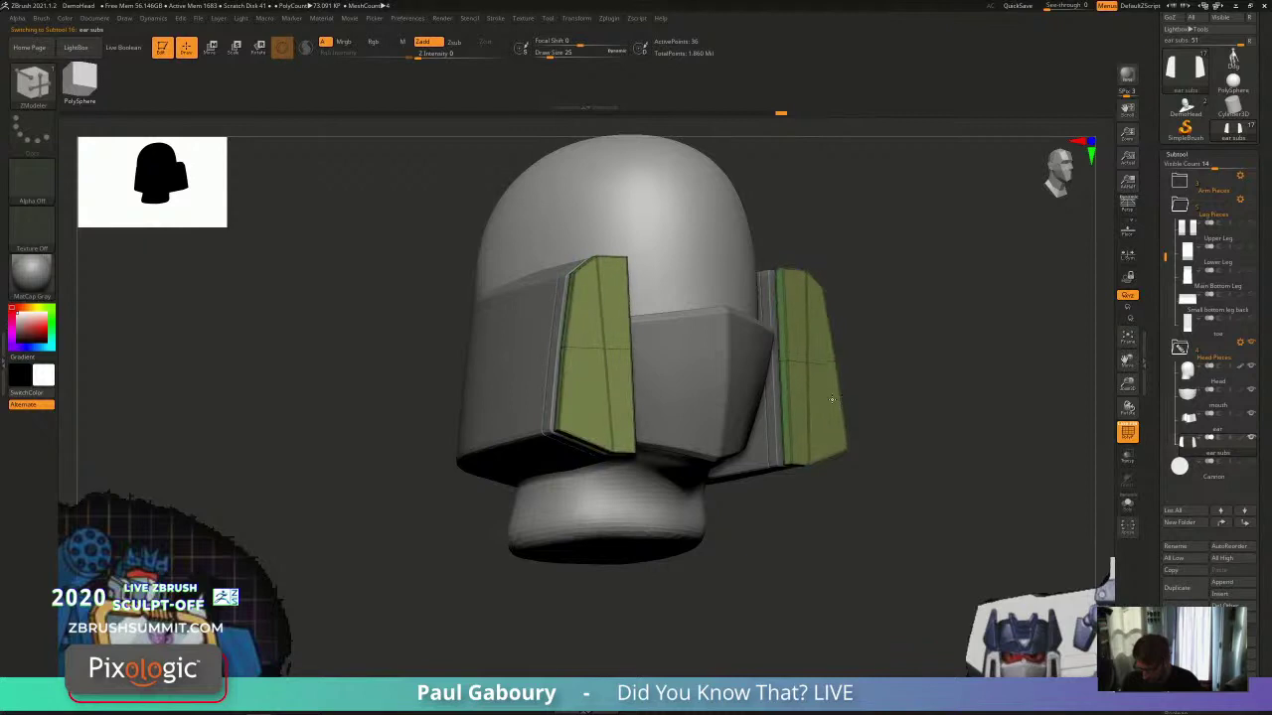
Step: Set the ZModeler edge action to Crease with the EdgeLoop Partial target and crease the border edges of the ear plates
right_click_drag(859, 407, 699, 546, "ctrl")
right_click_drag(699, 546, 765, 507)
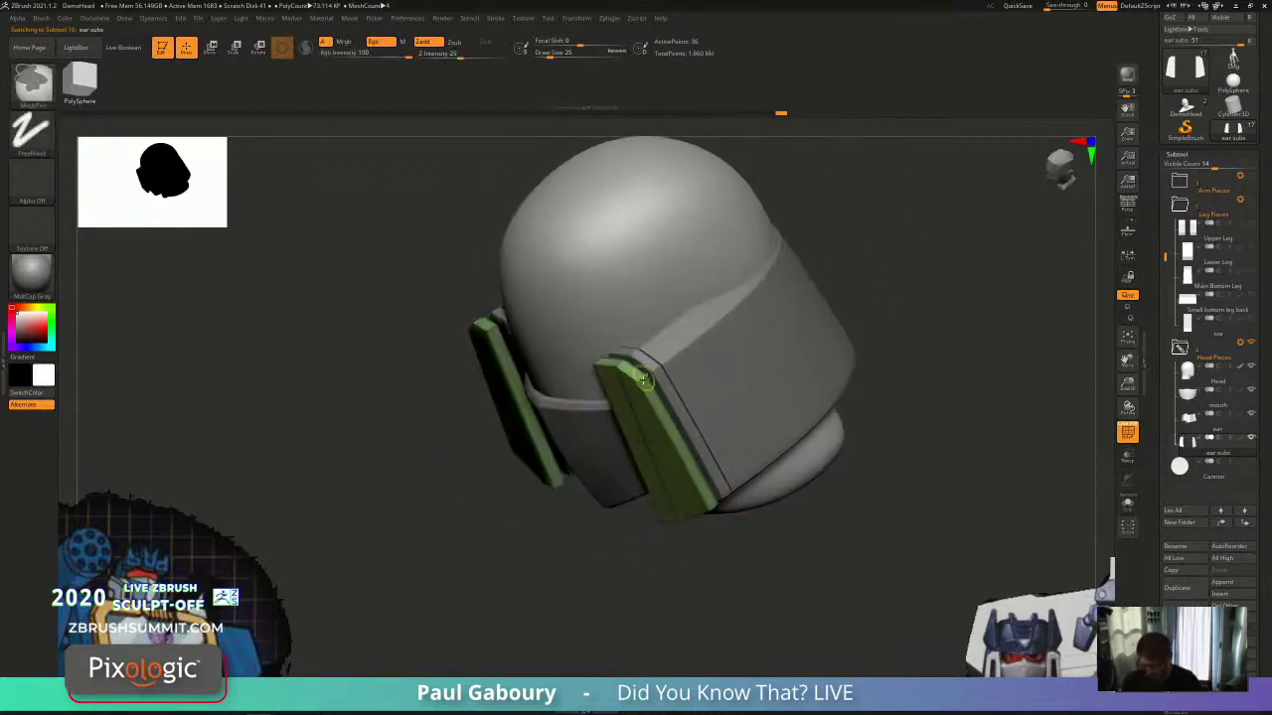
right_click_drag(644, 373, 639, 388, "ctrl")
key("space")
left_click(544, 450)
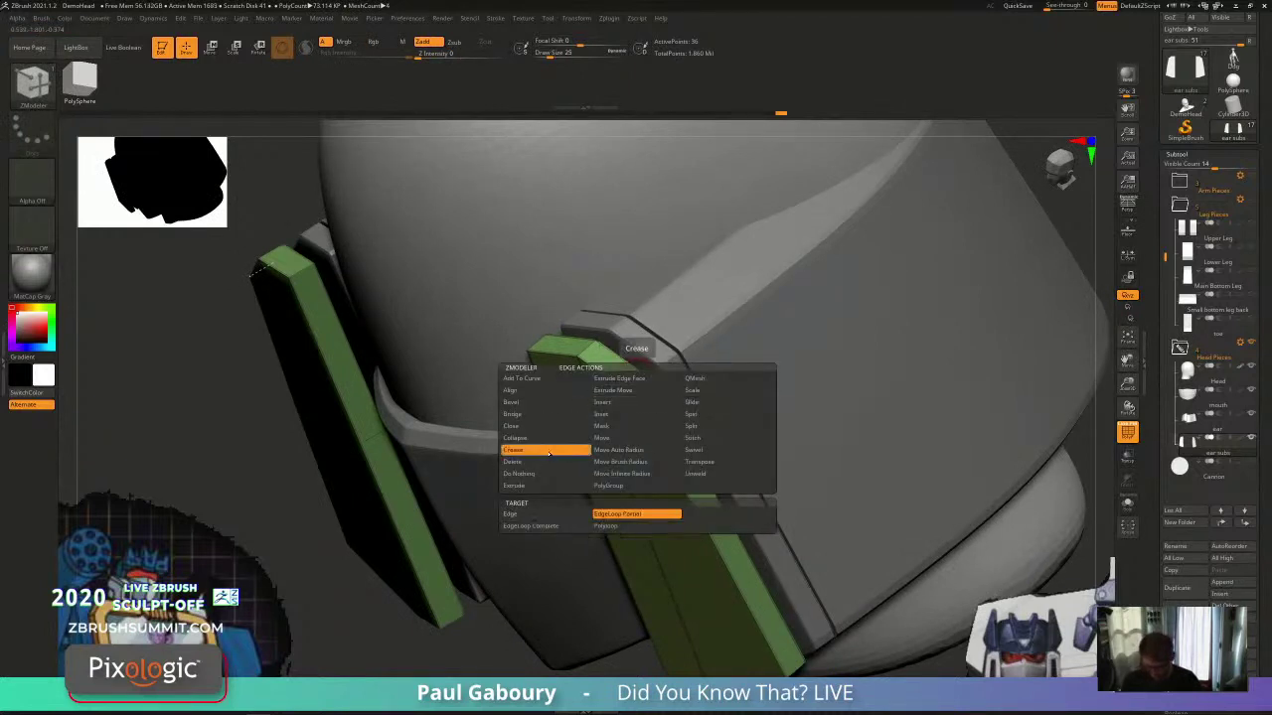
mouse_move(548, 515)
left_click(636, 514)
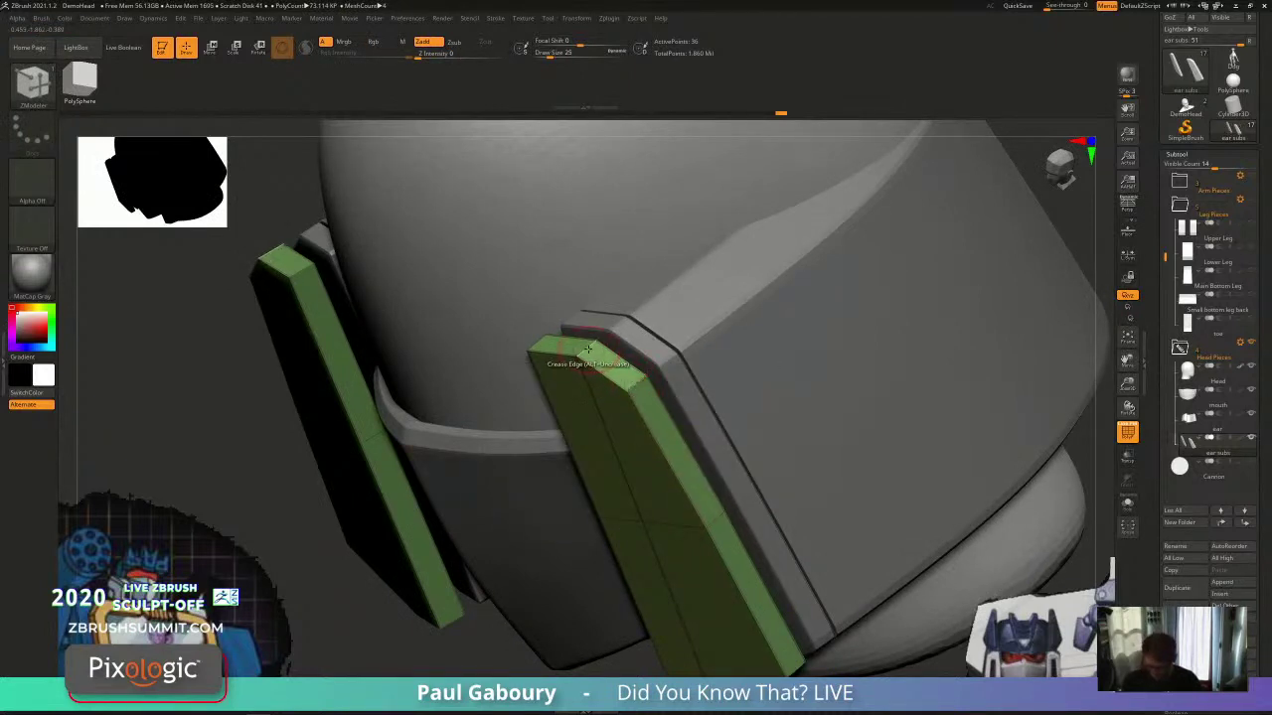
right_click_drag(663, 341, 665, 504)
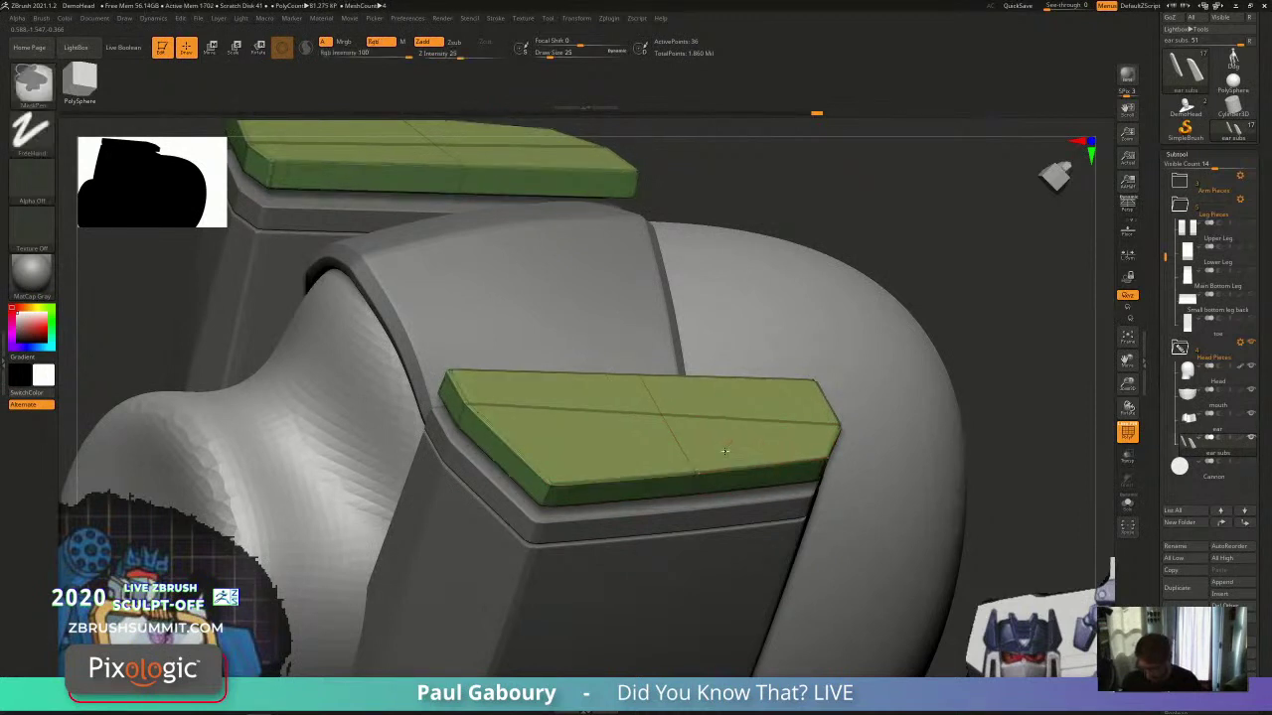
Step: Turn off the PolyFrame display and shift the ear plates toward the face with the Move gizmo
key("f")
right_click_drag(693, 475, 765, 414, "shift")
key("shift+f")
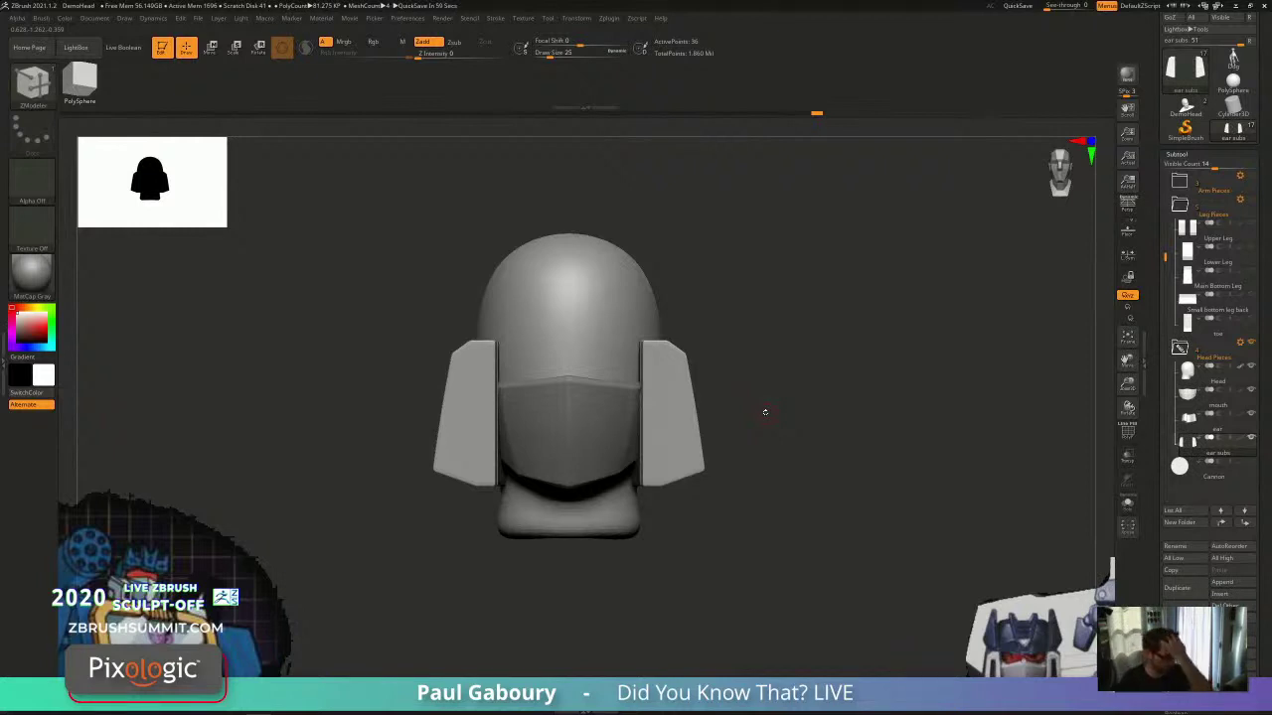
key("w")
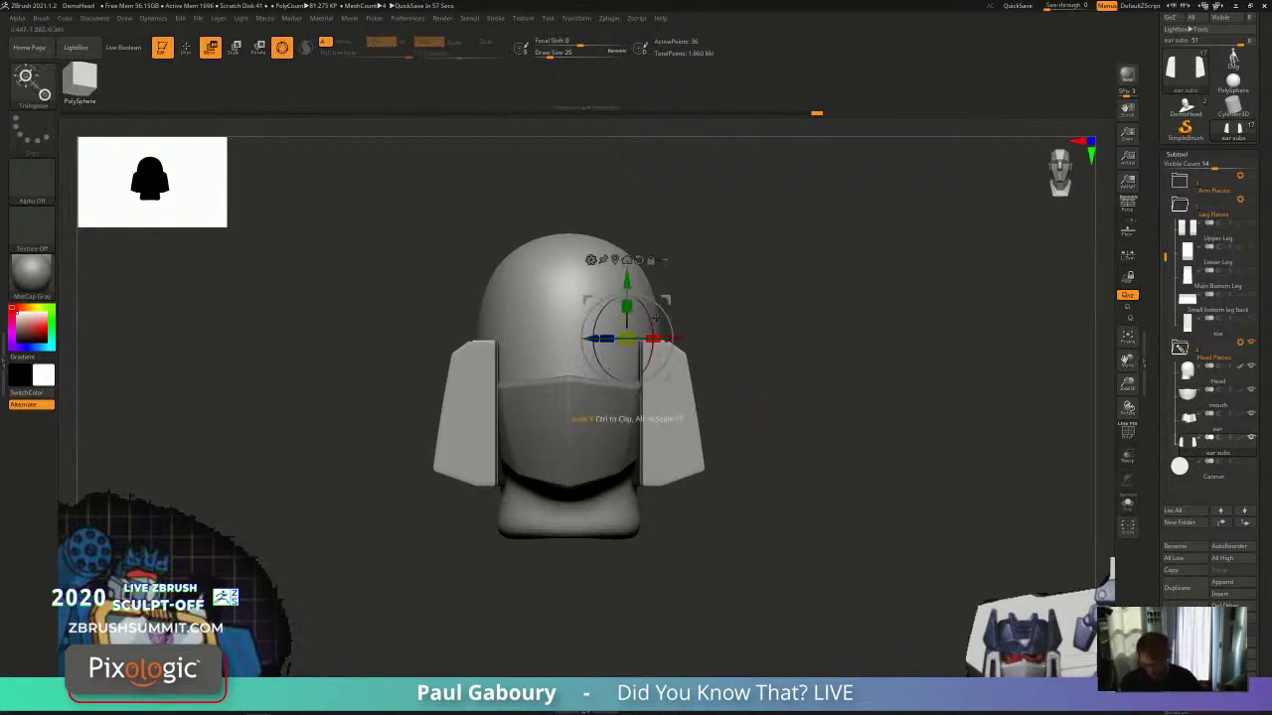
right_click_drag(717, 452, 745, 519)
left_click_drag(672, 412, 611, 404)
right_click_drag(656, 559, 682, 549, "shift")
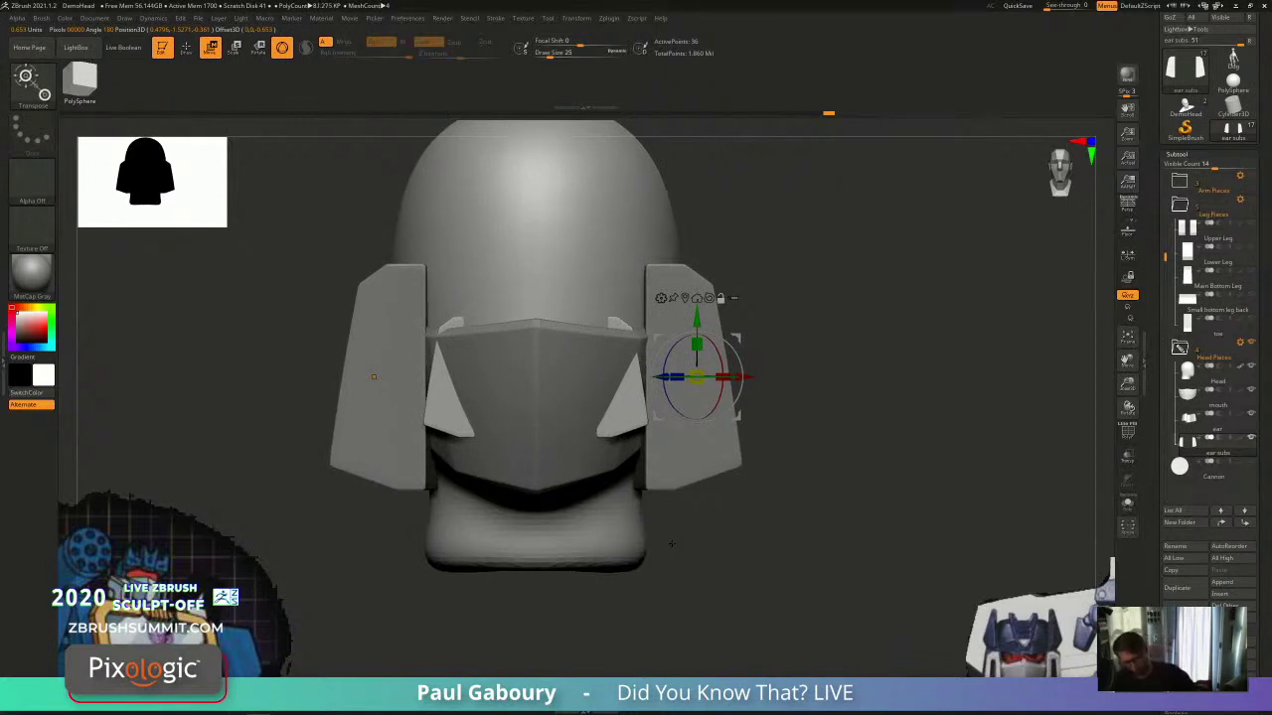
Step: Undo the last shift of the ear plates and re-centre the Move gizmo on one of the plates
key("ctrl+z")
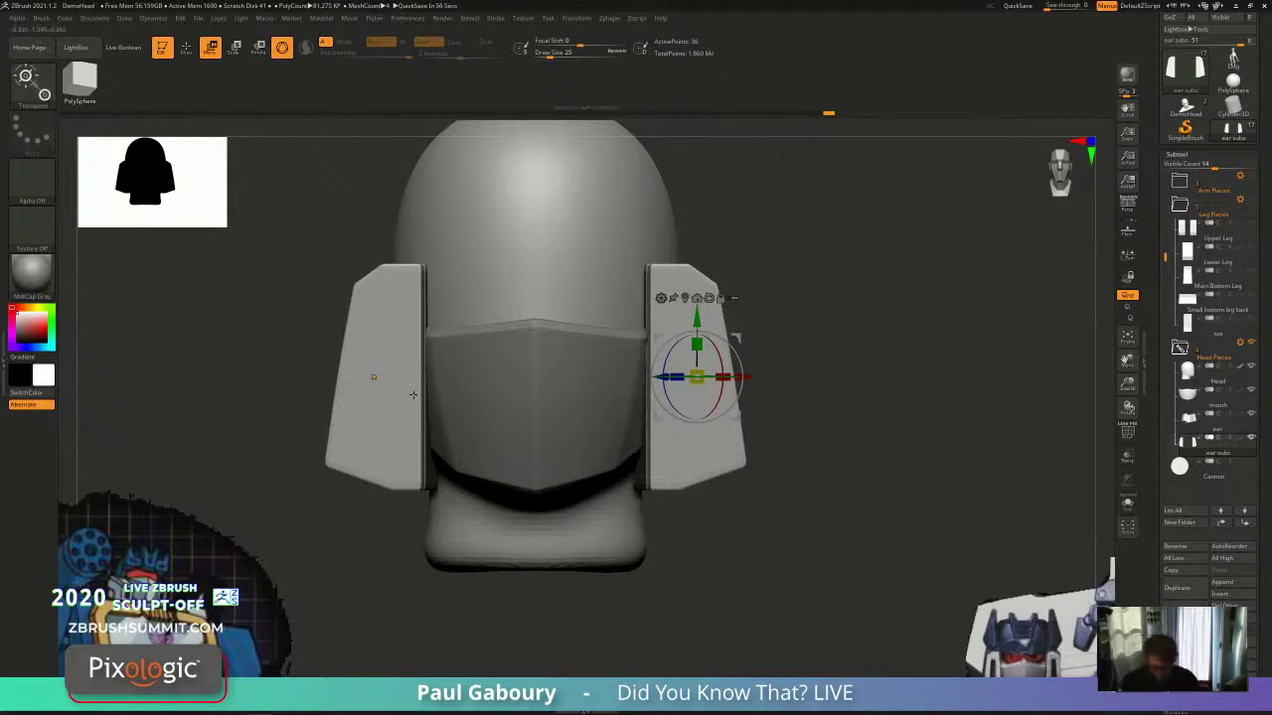
left_click(377, 377, "alt")
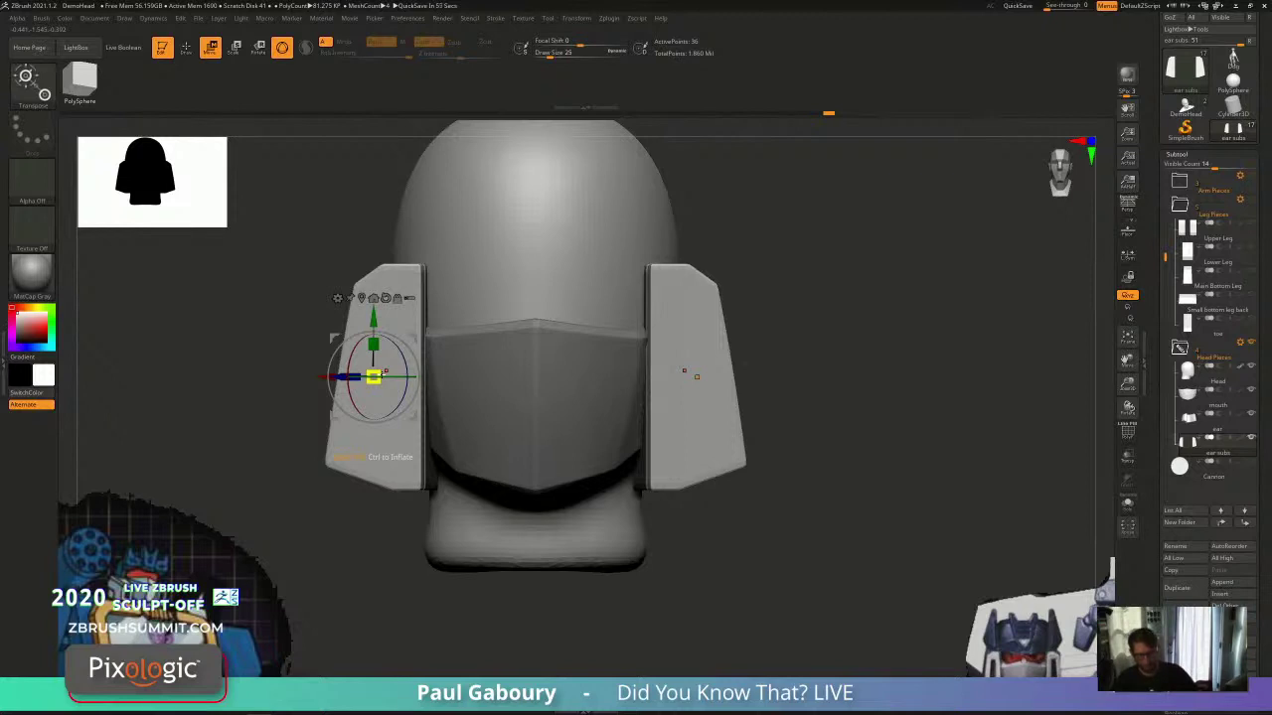
left_click(695, 376, "alt")
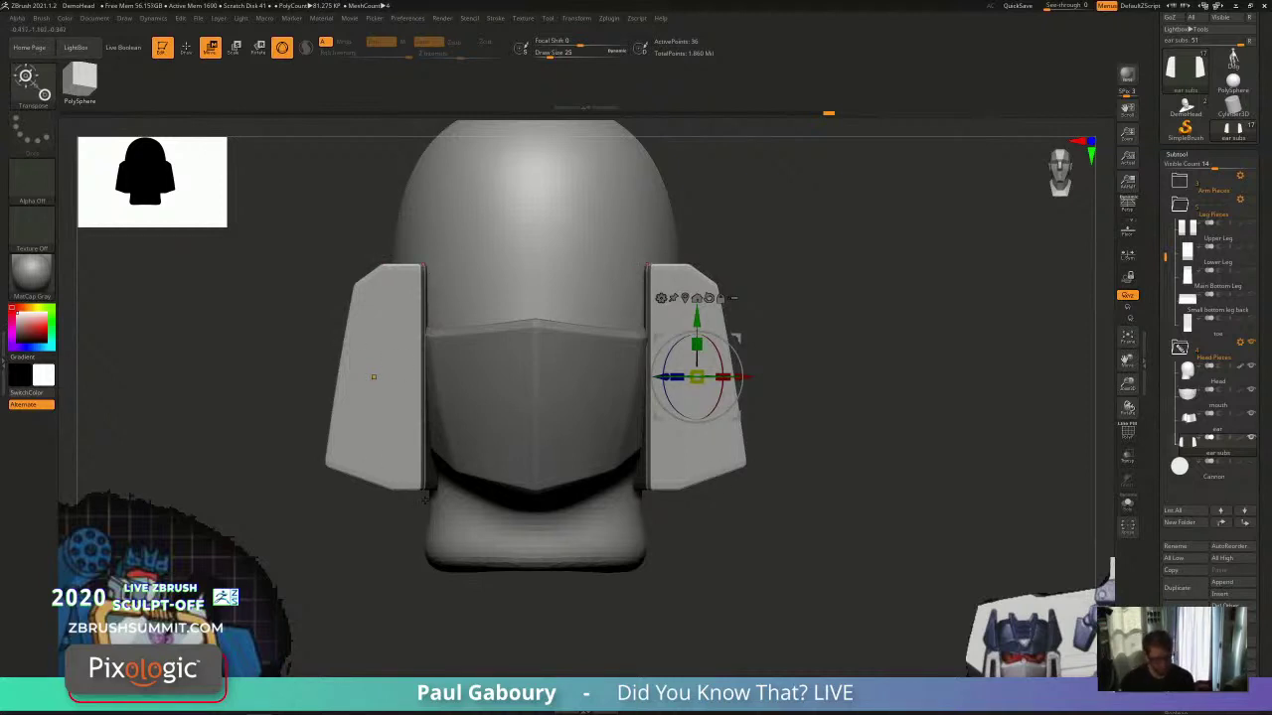
left_click(373, 377, "alt")
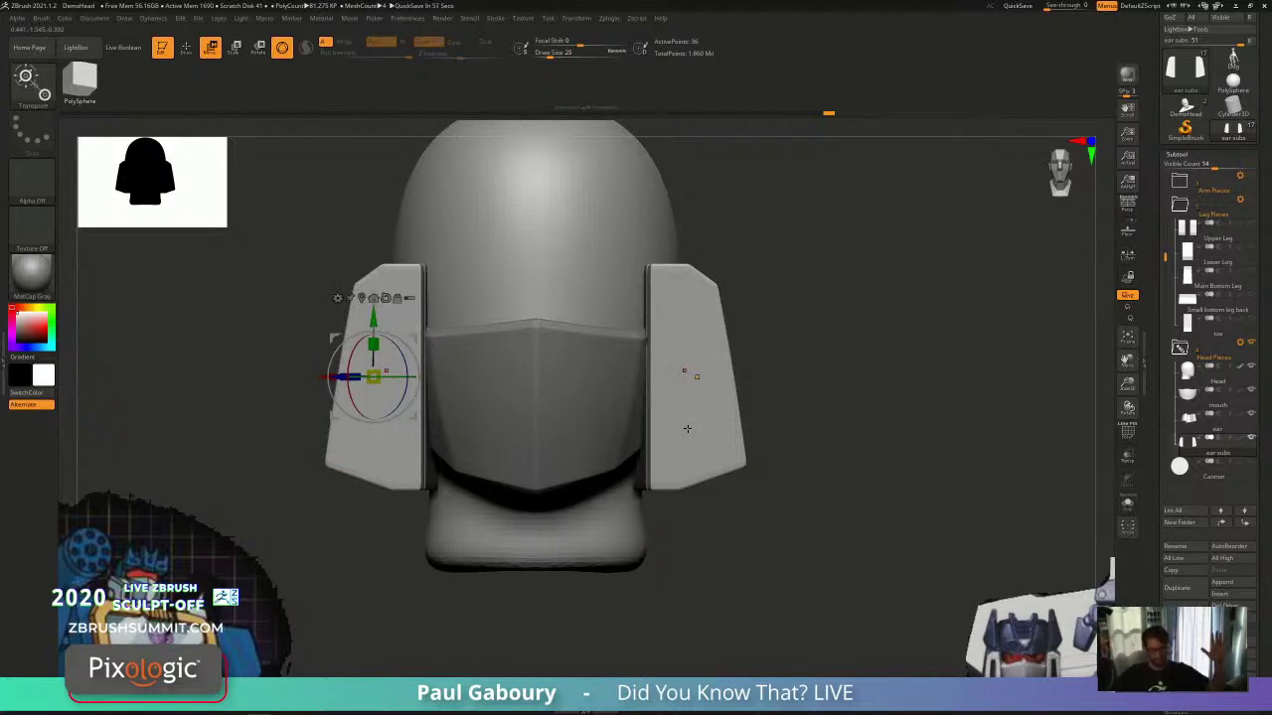
left_click(696, 377, "alt")
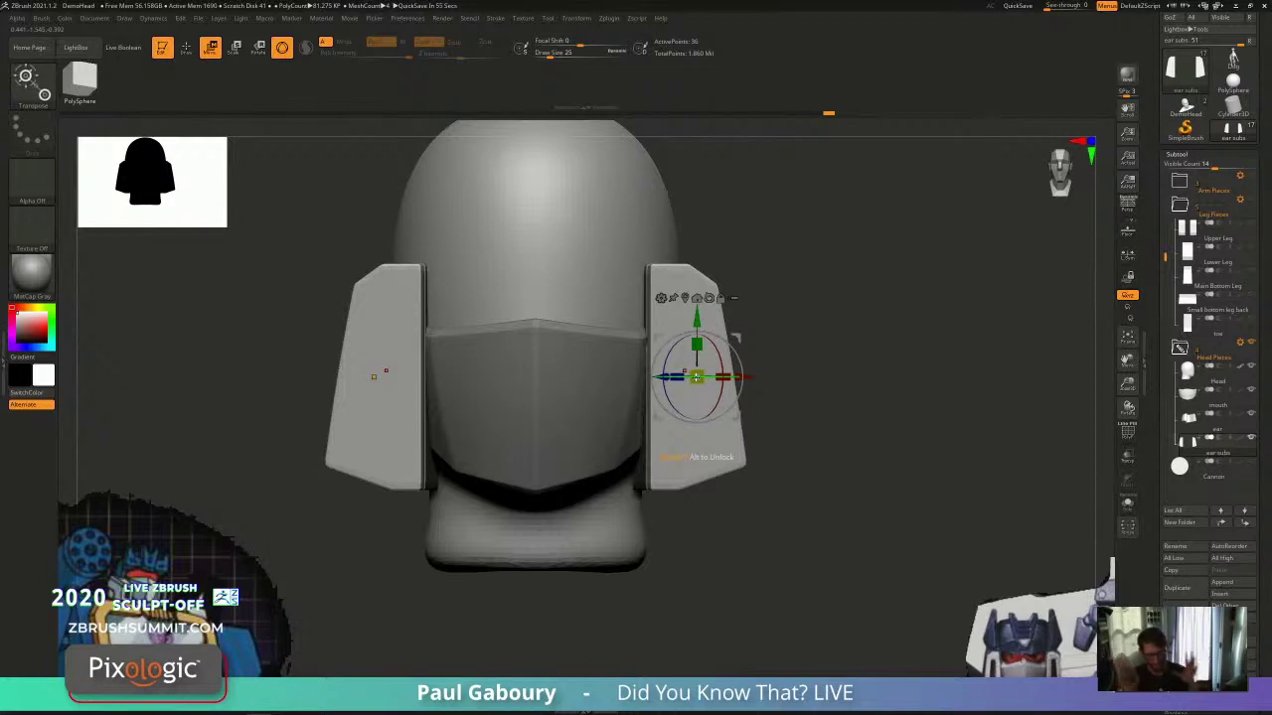
Step: Turn on Local Symmetry and scale both ear plates down about their own centres
mouse_move(696, 376)
left_mouse_down()
mouse_move(773, 429)
mouse_move(678, 503)
left_mouse_up()
key("ctrl+z")
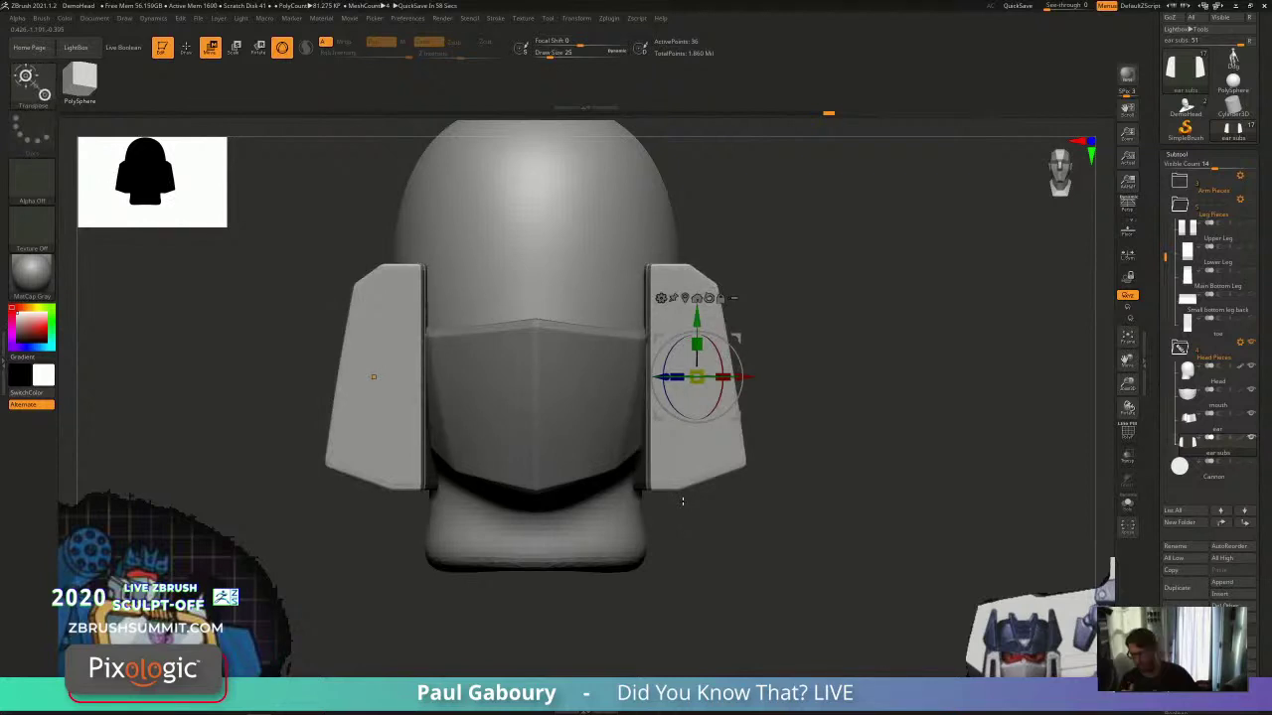
left_click(1127, 255)
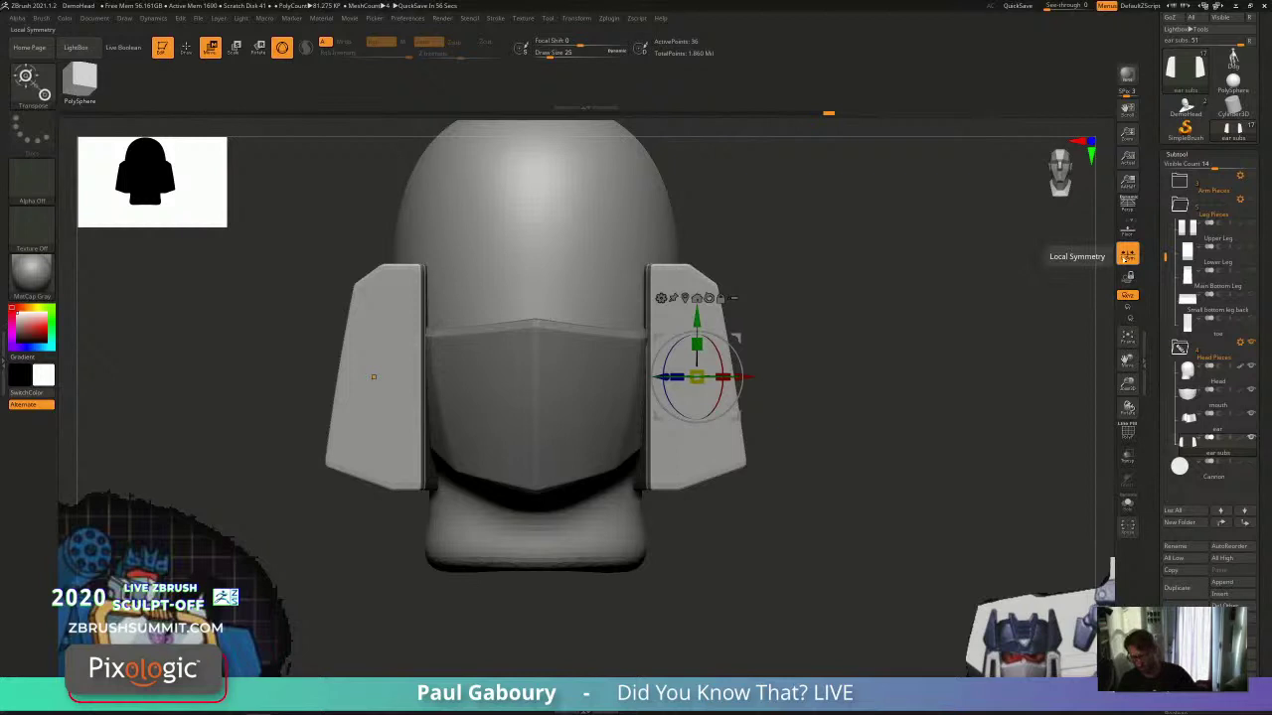
left_click_drag(697, 377, 669, 338)
mouse_move(929, 449)
right_mouse_down()
mouse_move(866, 437)
mouse_move(874, 463)
mouse_move(865, 398)
mouse_move(857, 455)
mouse_move(696, 525)
mouse_move(792, 483)
right_mouse_up()
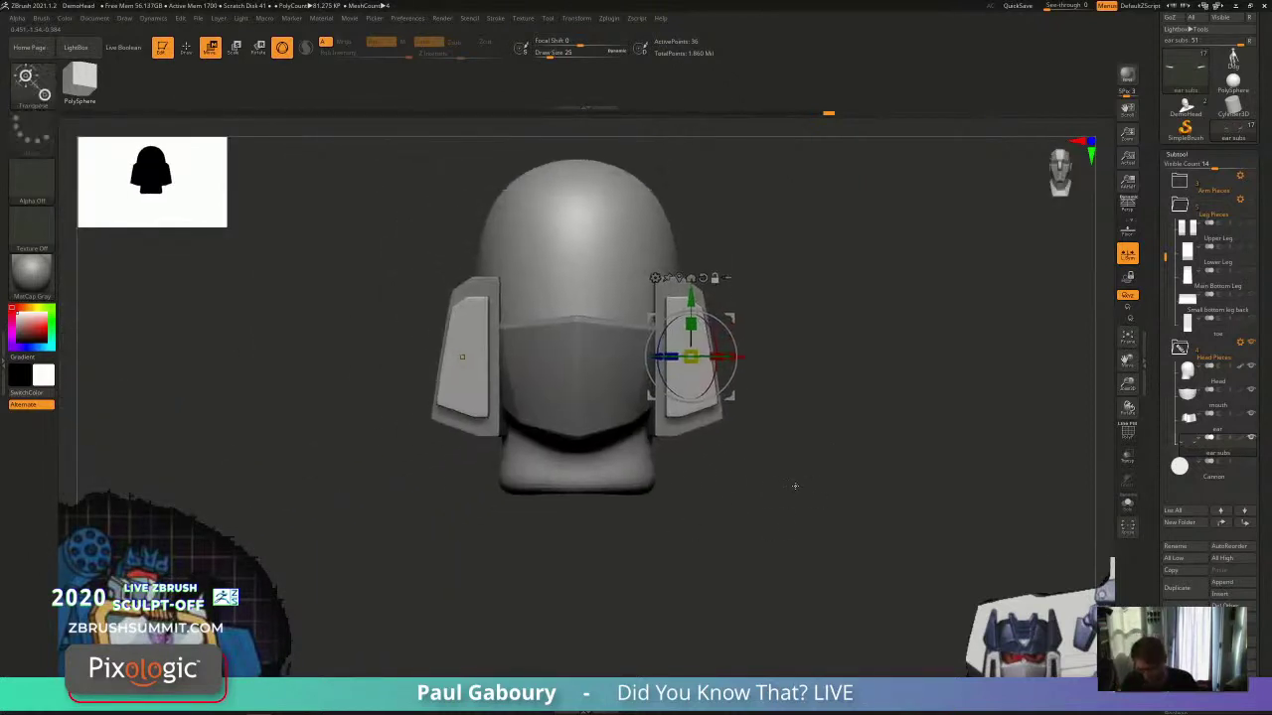
Step: Return to Draw mode and delete one of the two ear plates with the Modify Topology options, keeping its counterpart
key("q")
scroll(1245, 453, "down", 10)
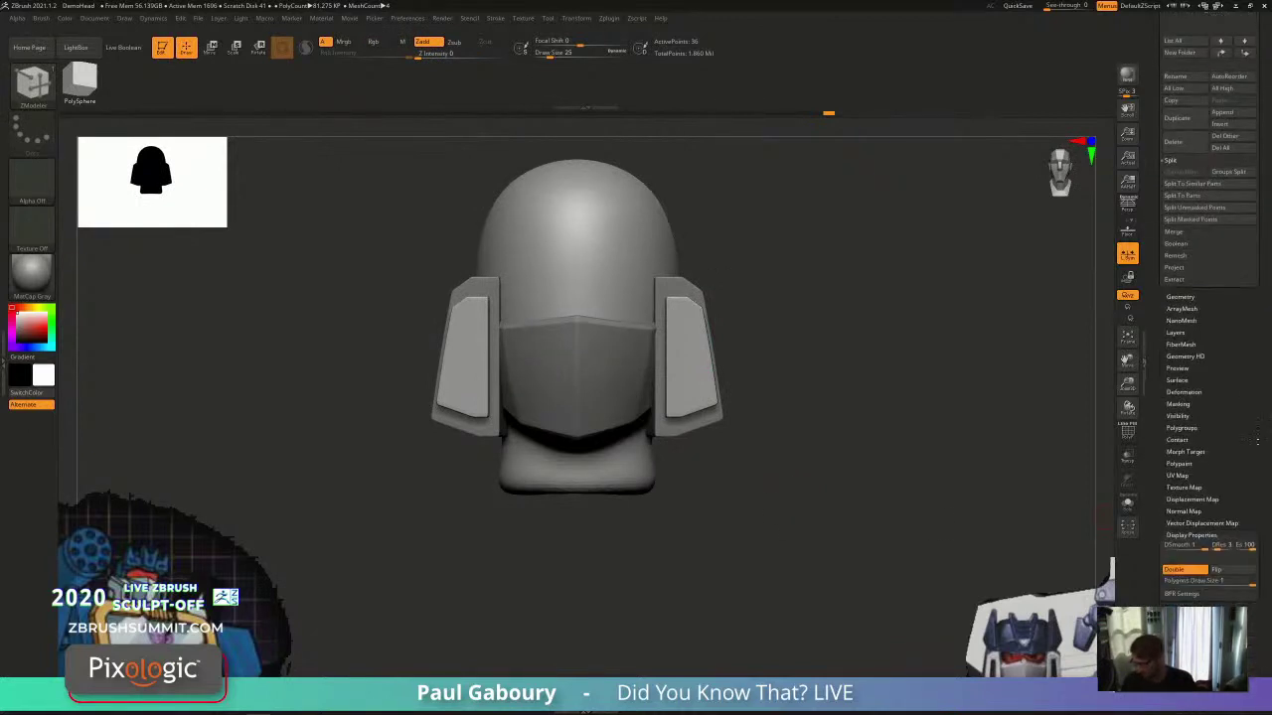
left_click(1180, 277)
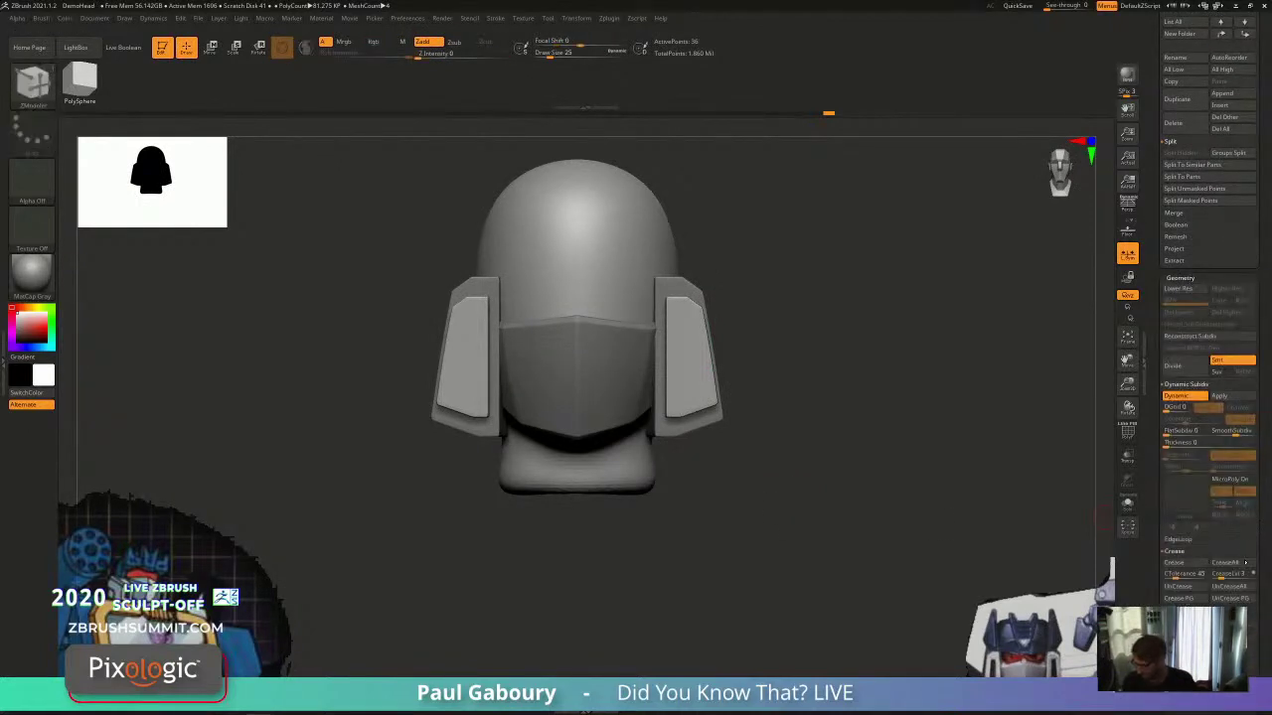
left_click(1185, 383)
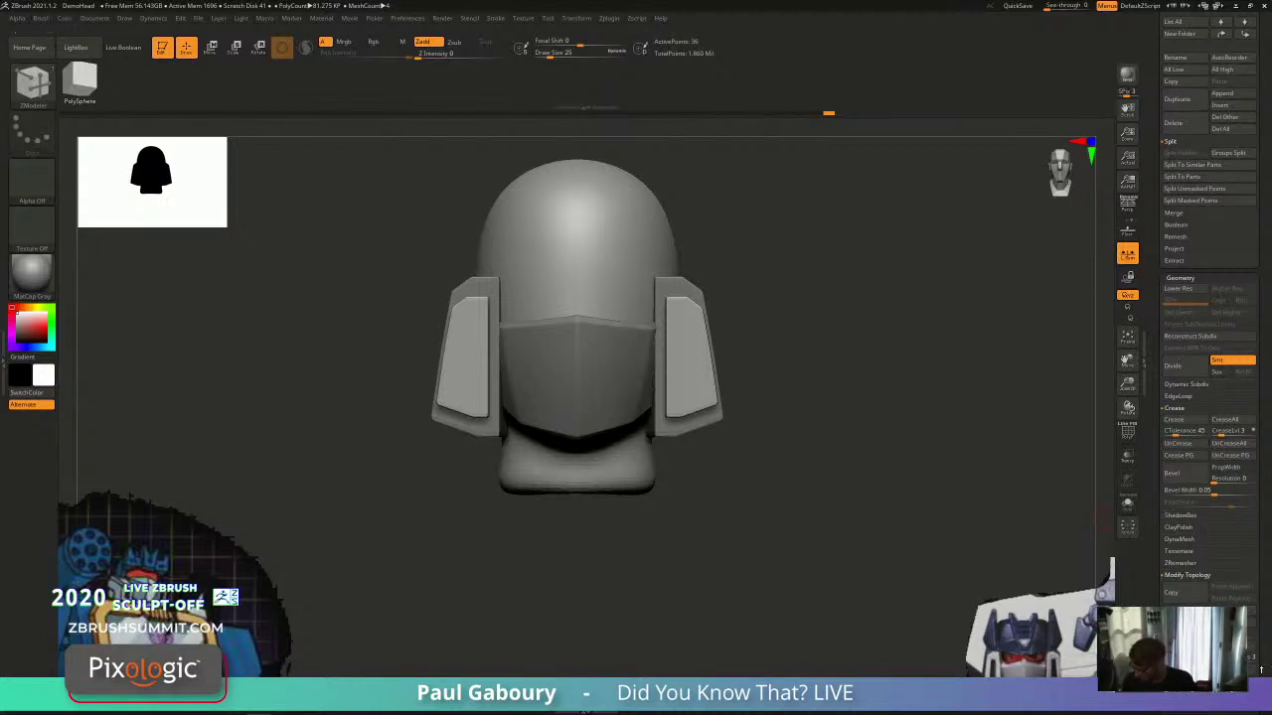
scroll(1266, 617, "down", 3)
scroll(1265, 617, "down", 1)
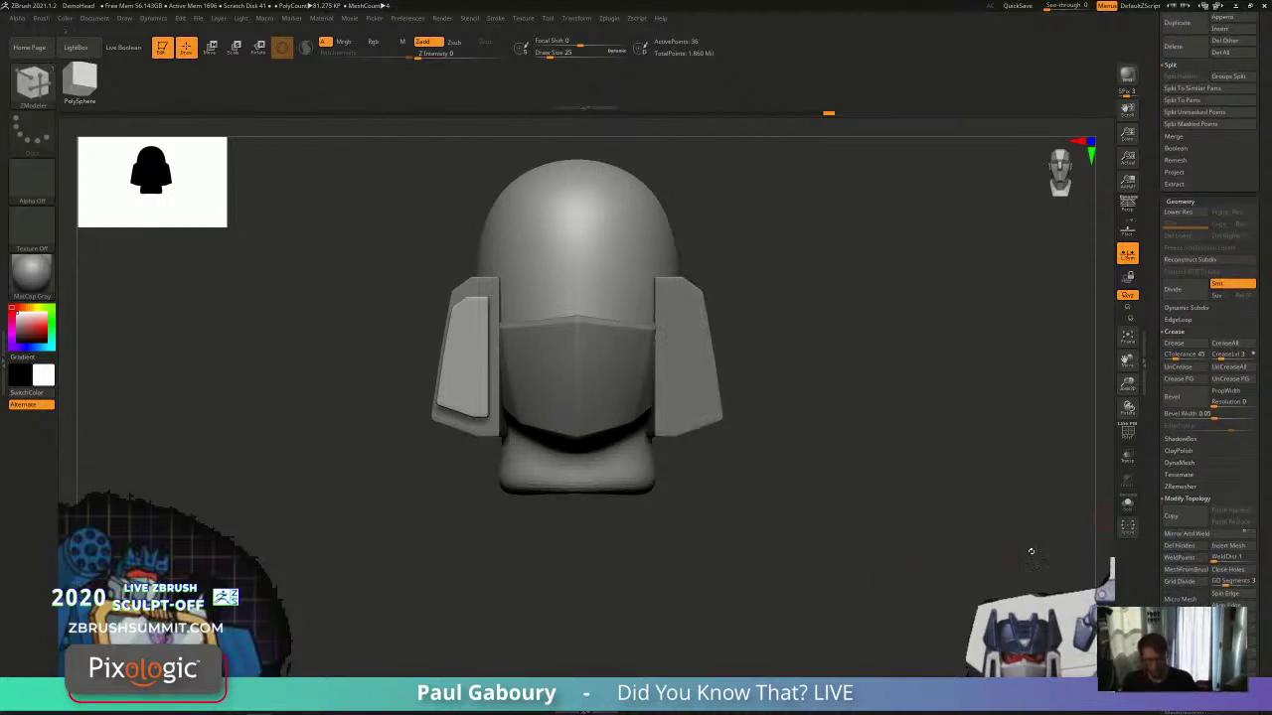
scroll(1244, 603, "down", 10)
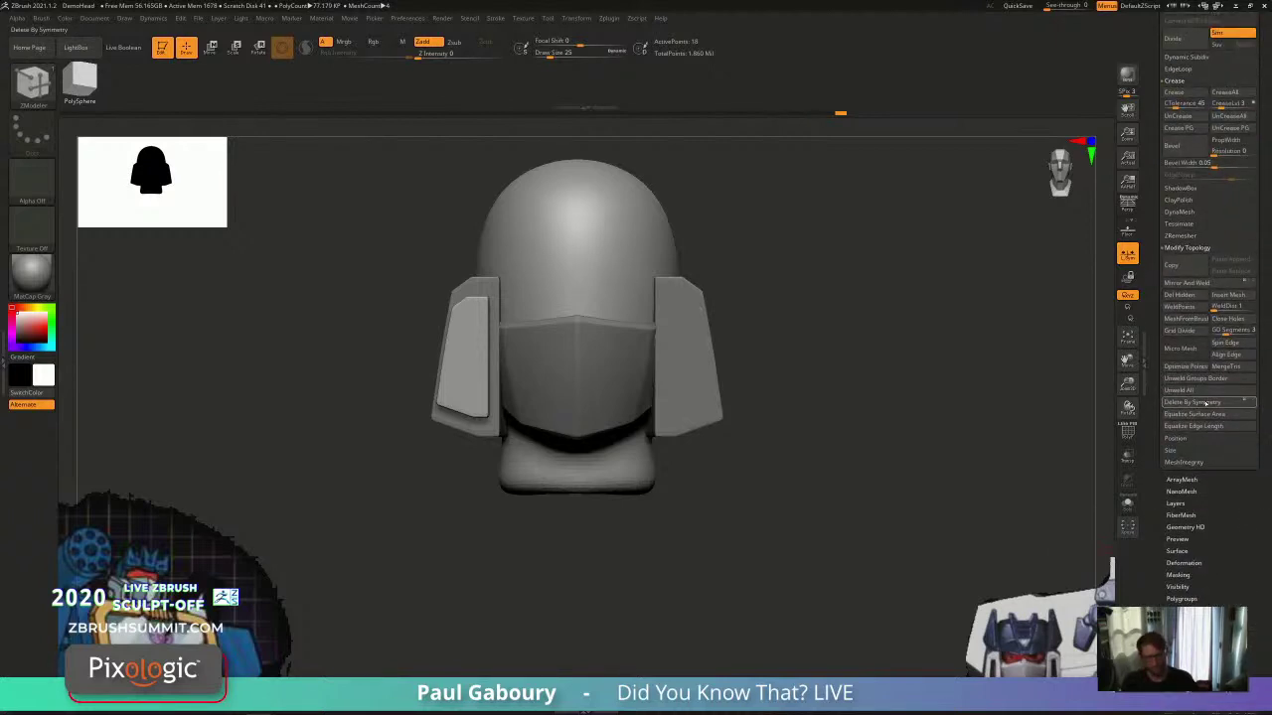
Step: Align the Move gizmo to the remaining ear plate, push the plate back toward the ear and scale it down slightly
left_click_drag(502, 532, 568, 542, "alt")
key("w")
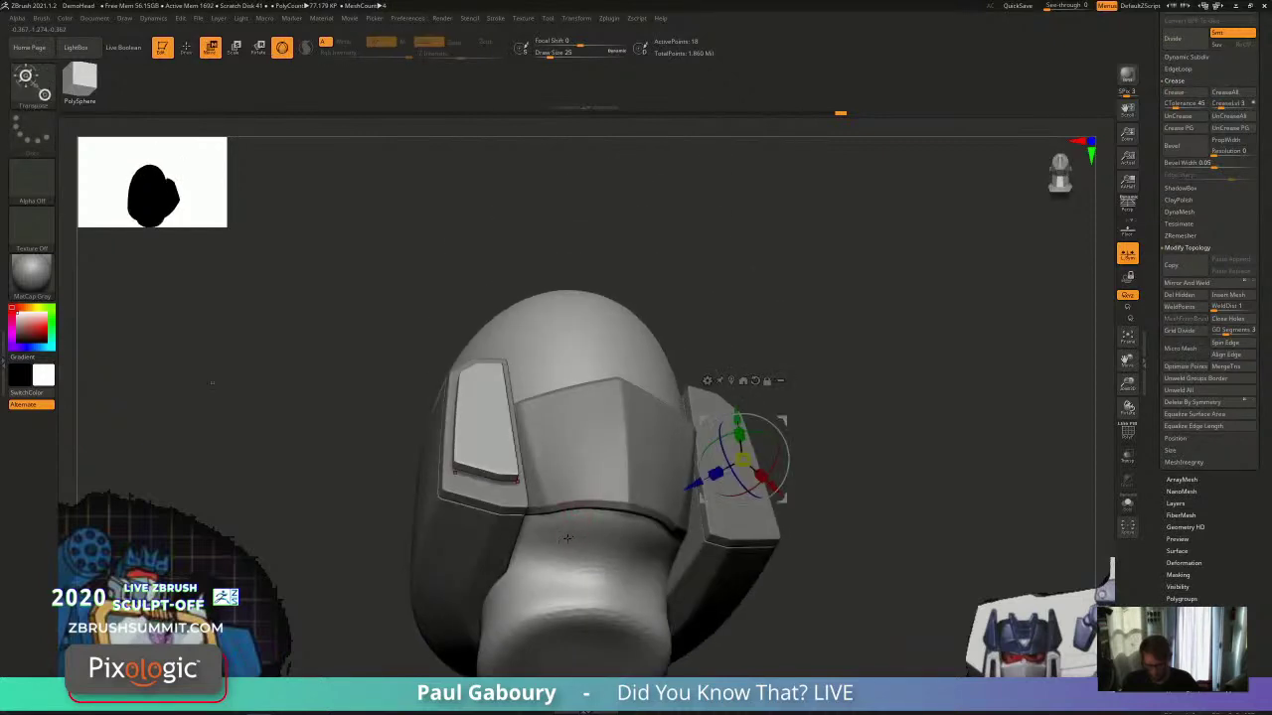
left_click(488, 419, "alt")
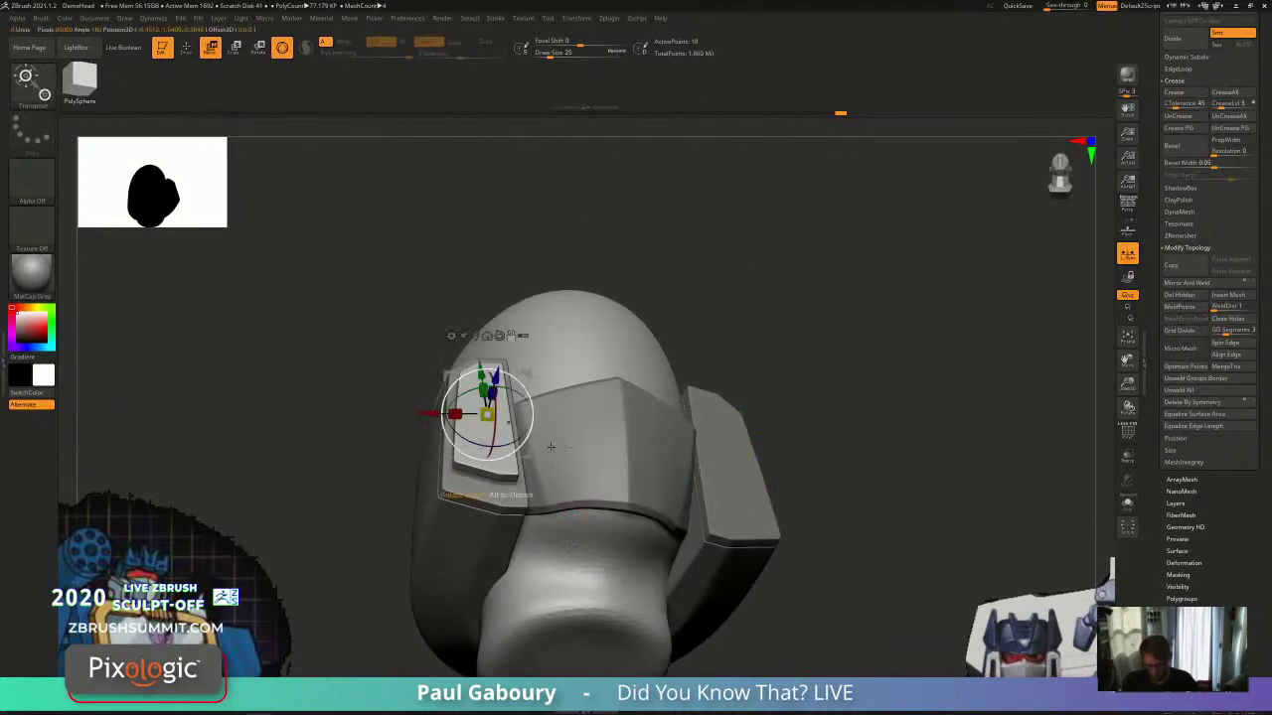
right_click_drag(548, 446, 600, 443)
left_click_drag(486, 365, 479, 381)
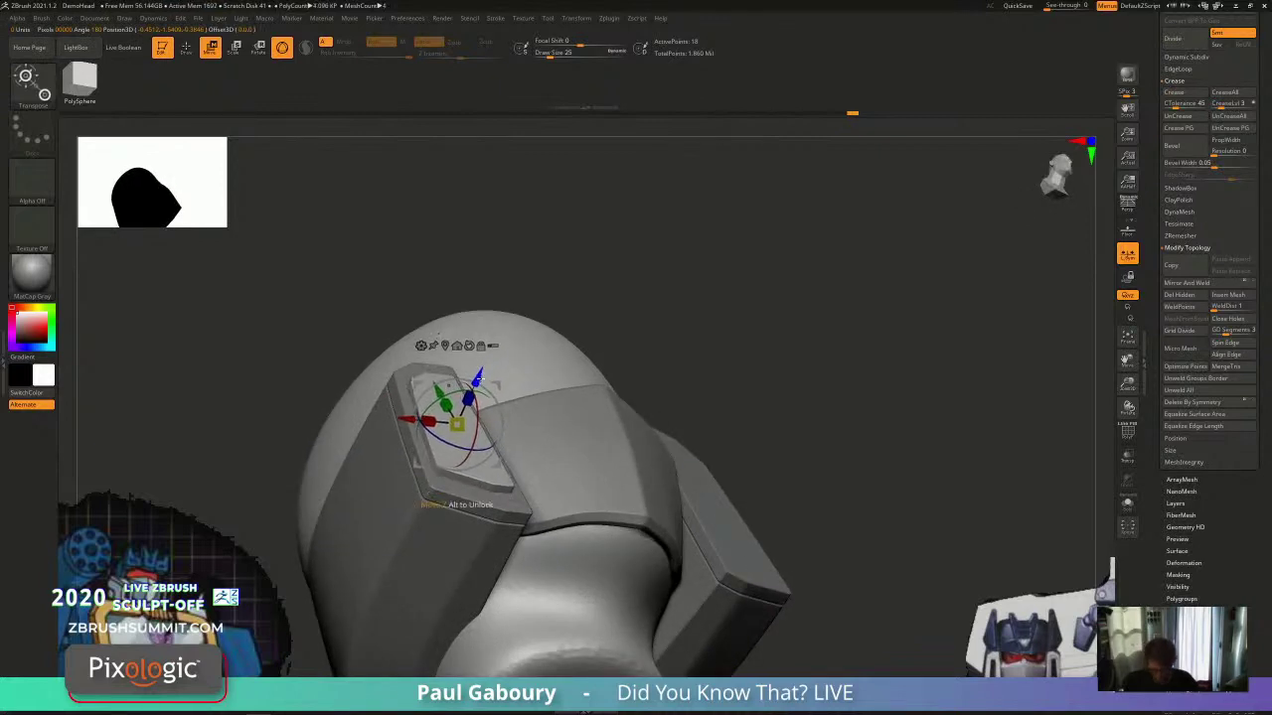
right_click_drag(569, 417, 600, 548, "shift")
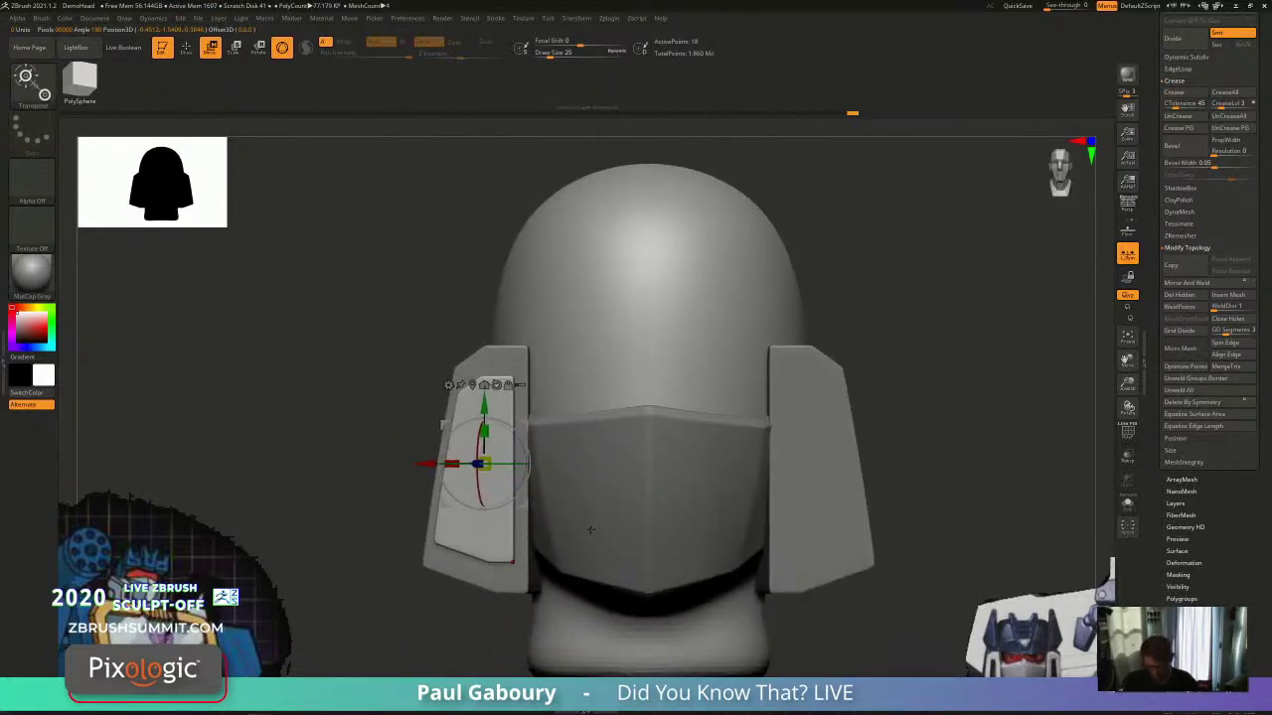
right_click_drag(535, 572, 535, 542, "alt")
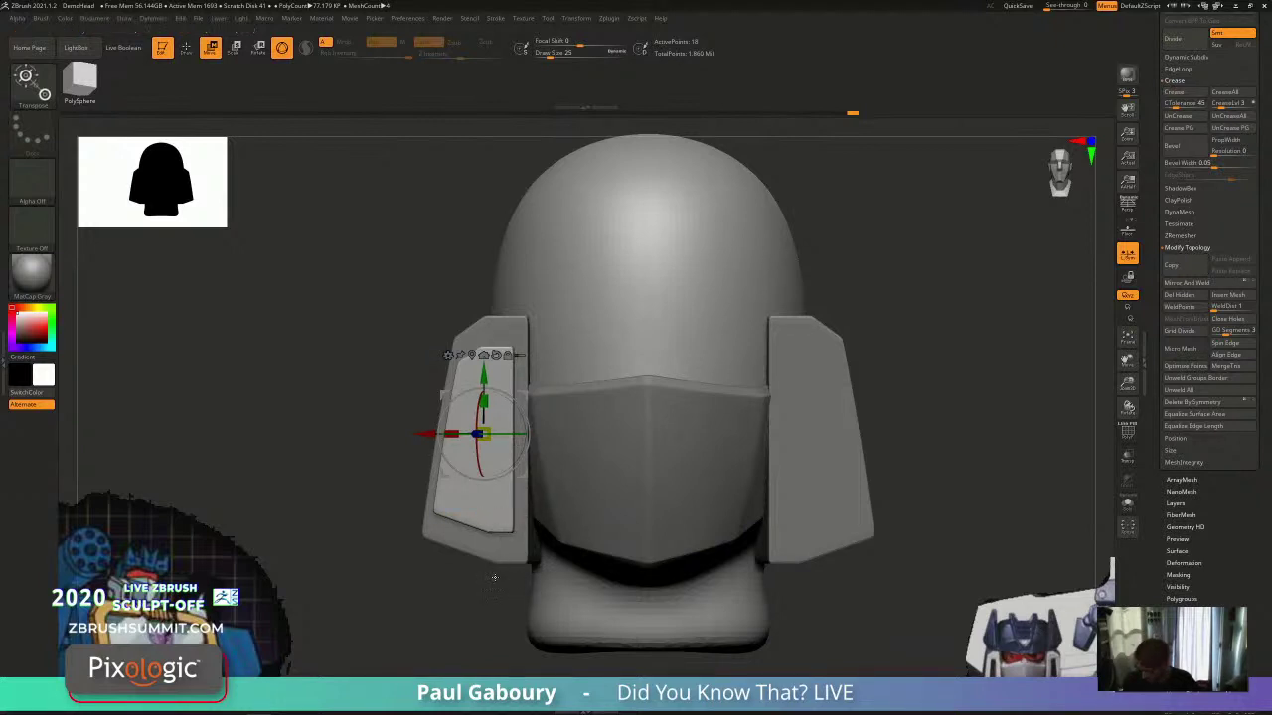
left_click_drag(485, 434, 485, 438)
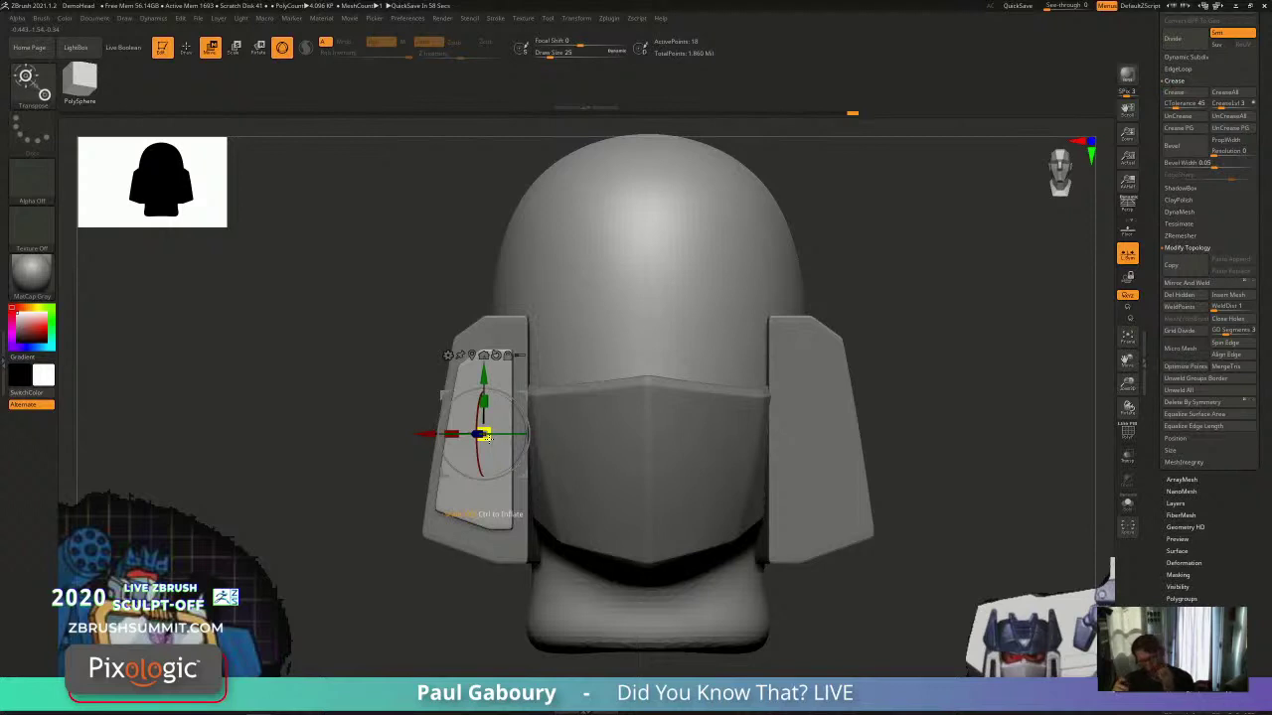
Step: Re-centre the gizmo on the small plate and sink the plate slightly into the larger ear panel beneath it
right_click_drag(605, 519, 513, 474)
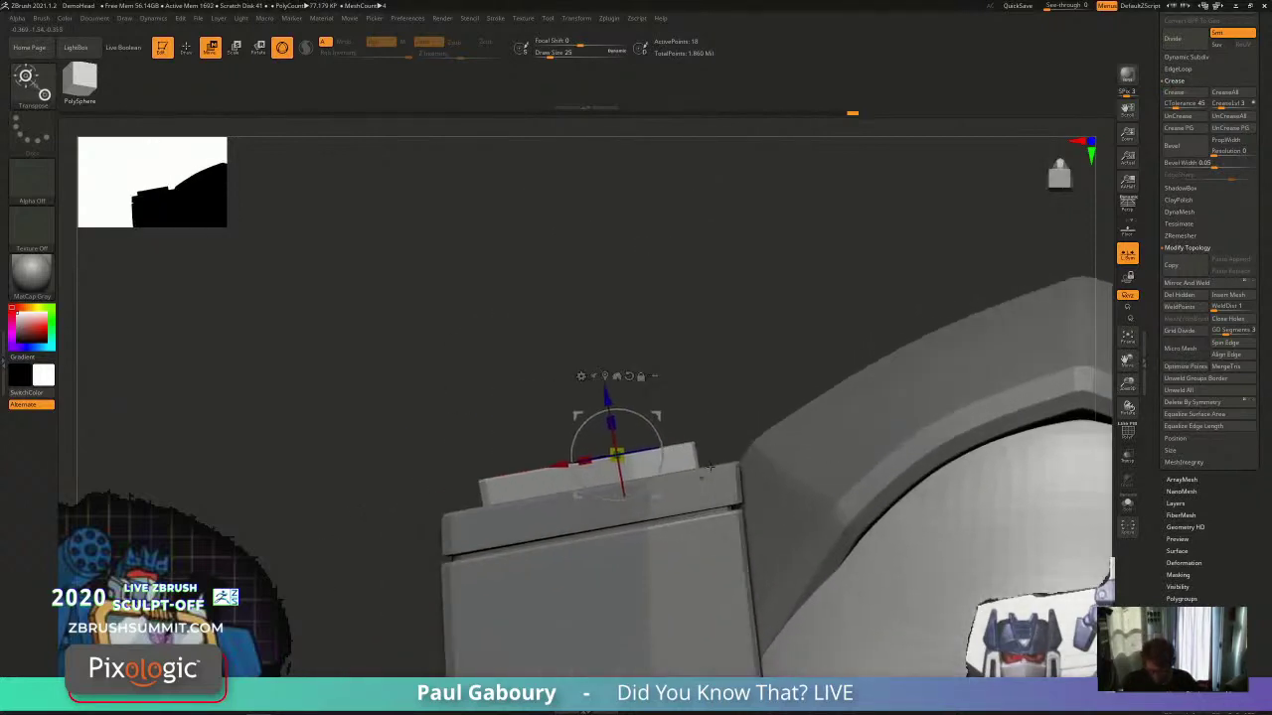
left_click_drag(557, 469, 533, 538, "alt")
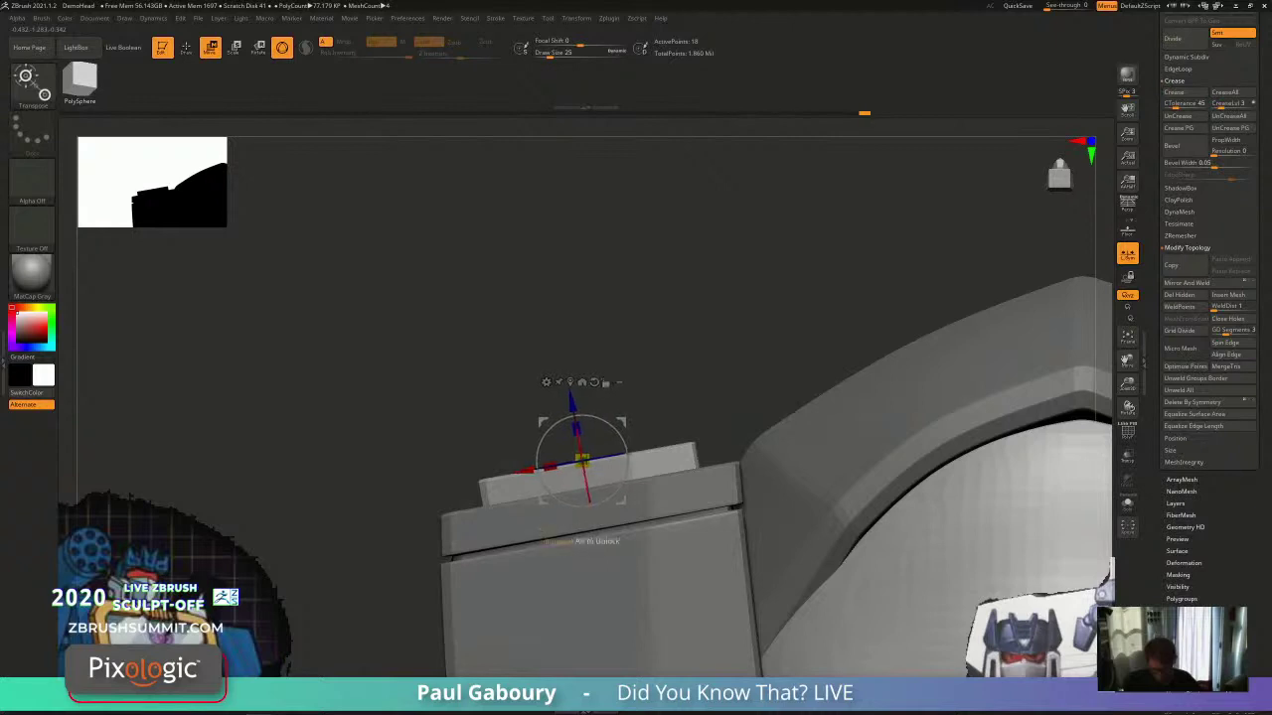
left_click(573, 382)
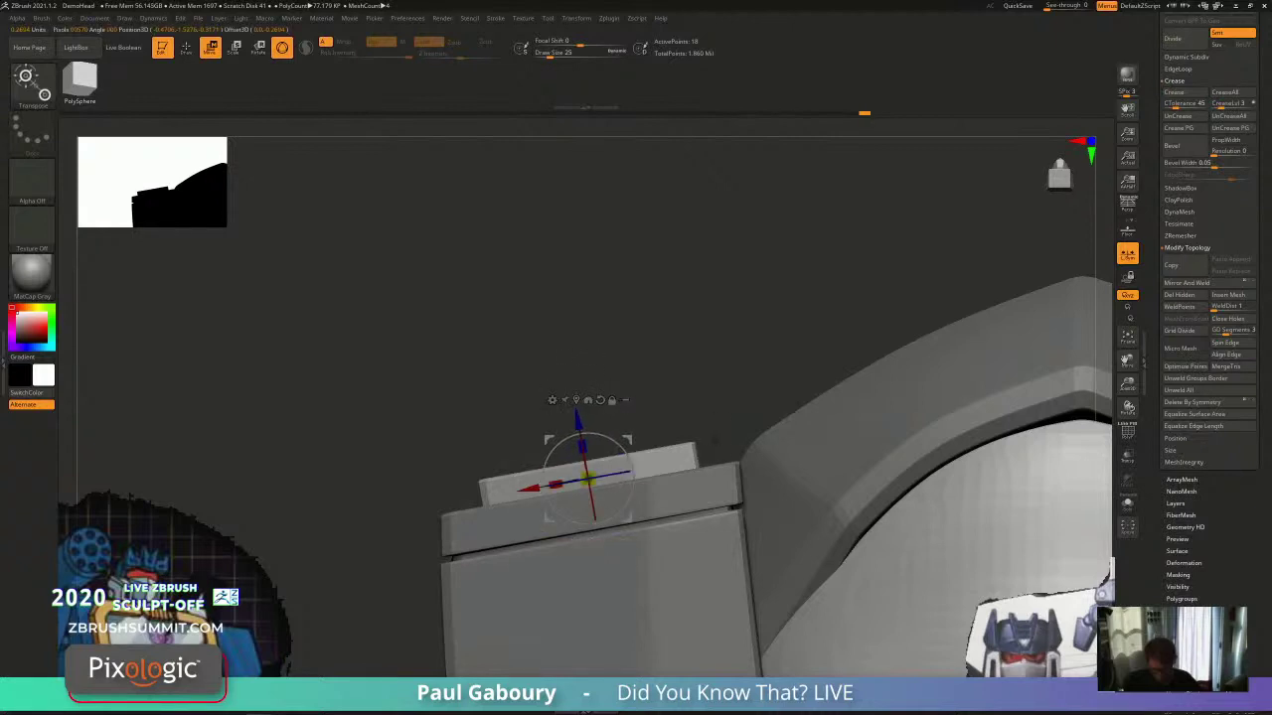
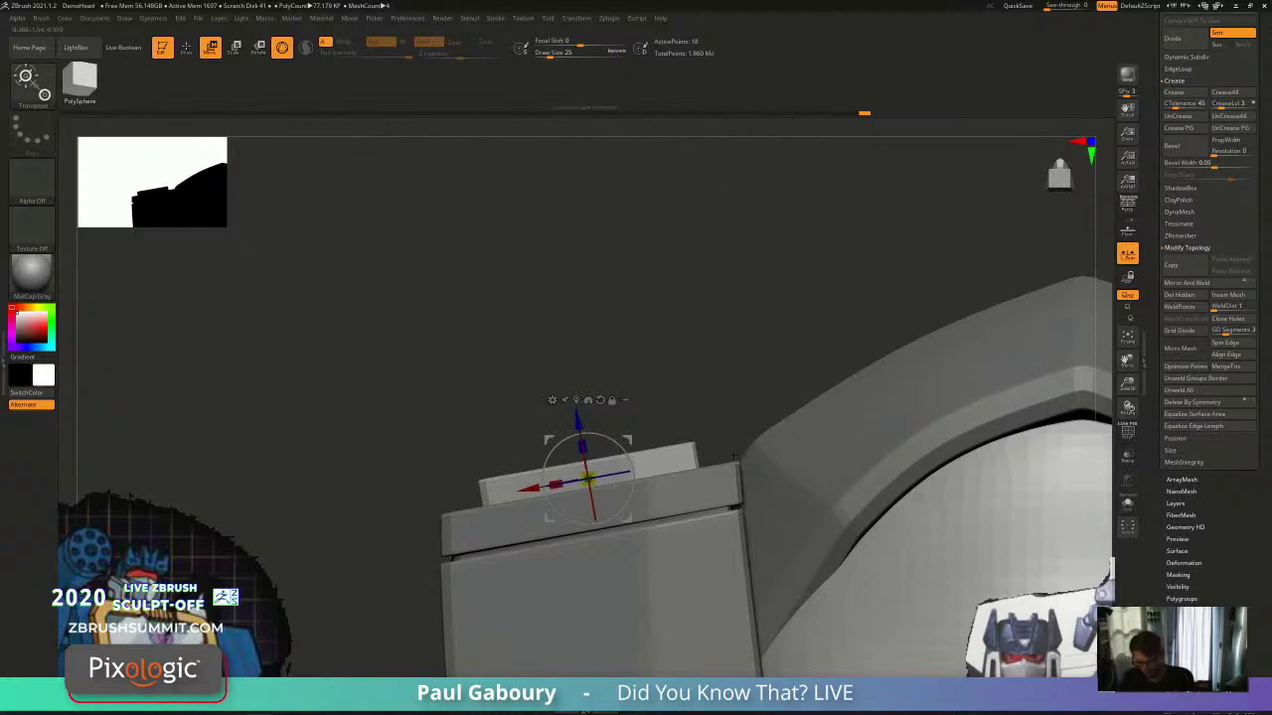
right_click_drag(742, 484, 700, 438, "alt")
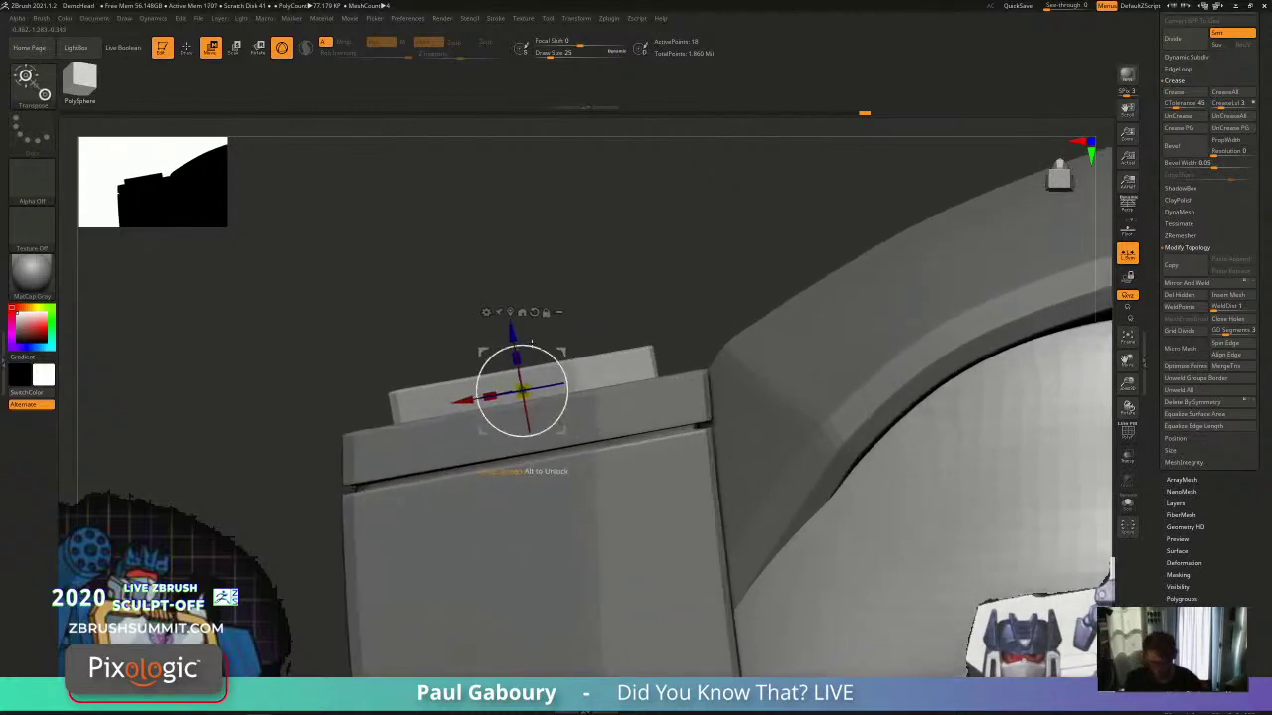
left_click_drag(512, 329, 514, 340)
Step: Apply a lattice deformer to the small ear plate and reduce the lattice's depth resolution to 2
right_click_drag(646, 342, 650, 556)
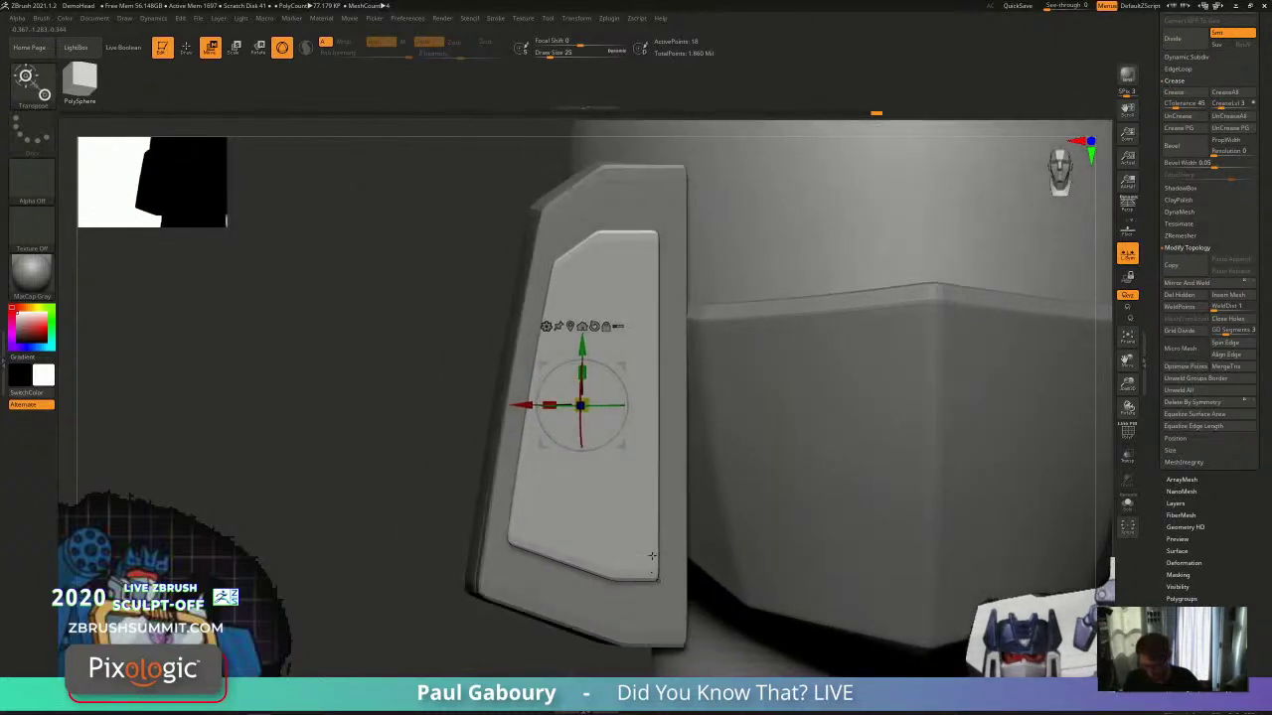
left_click_drag(580, 405, 553, 262)
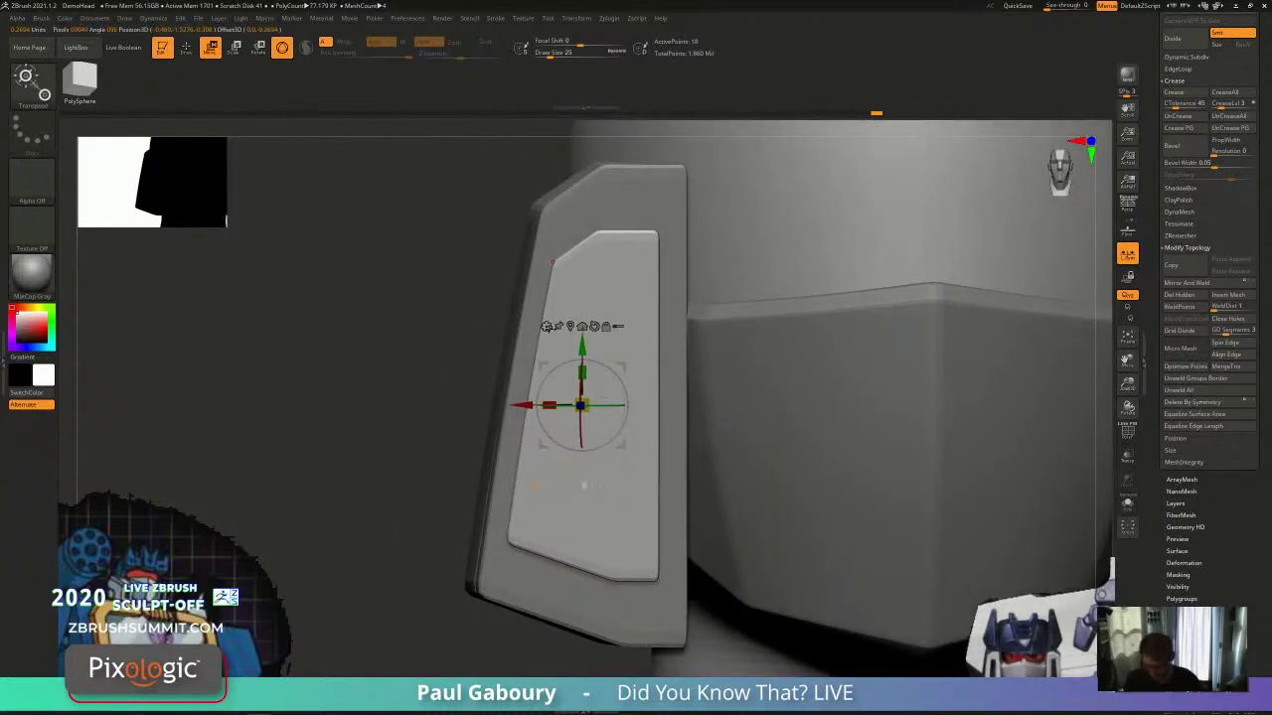
left_click(545, 326)
left_click(603, 373)
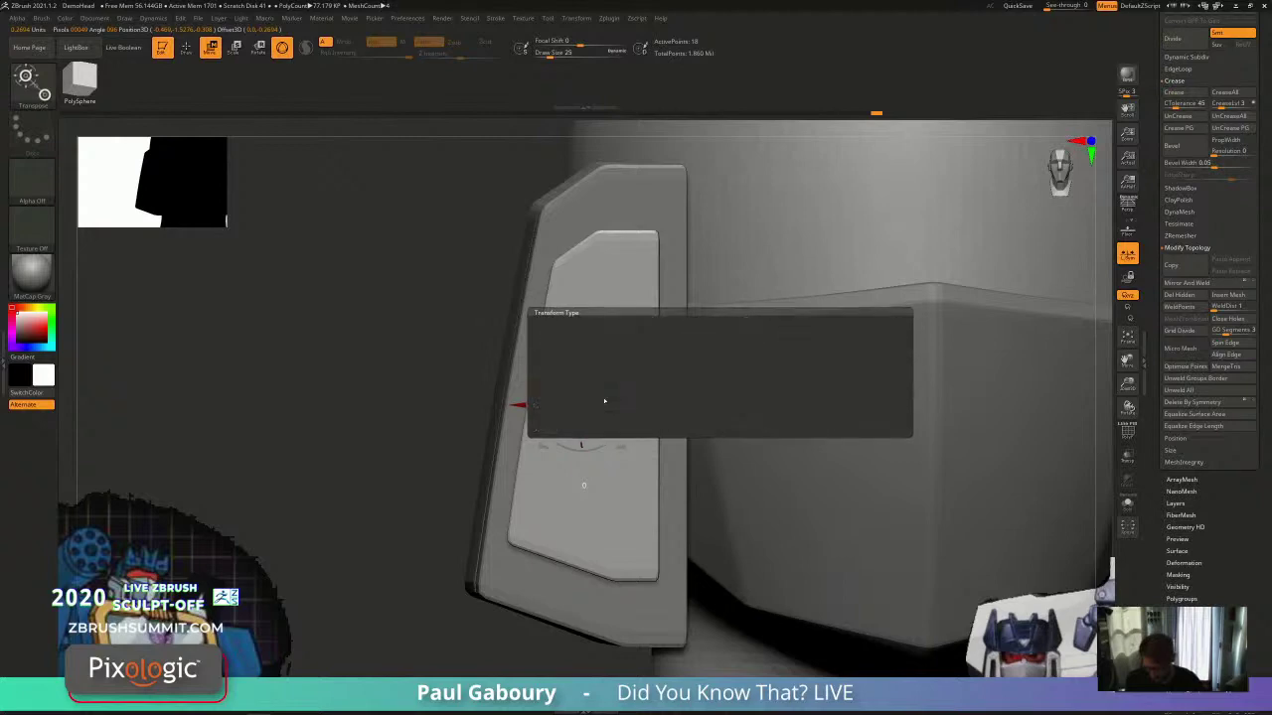
right_click_drag(602, 397, 674, 482)
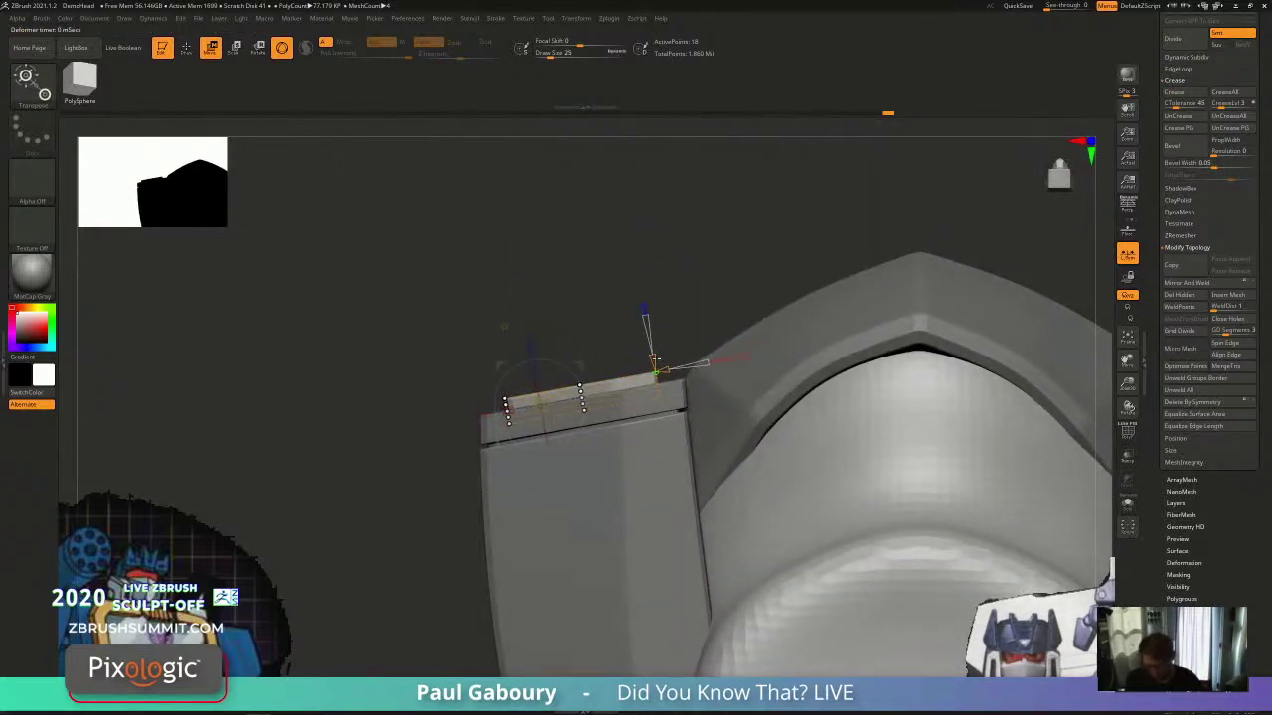
left_click_drag(653, 358, 656, 368)
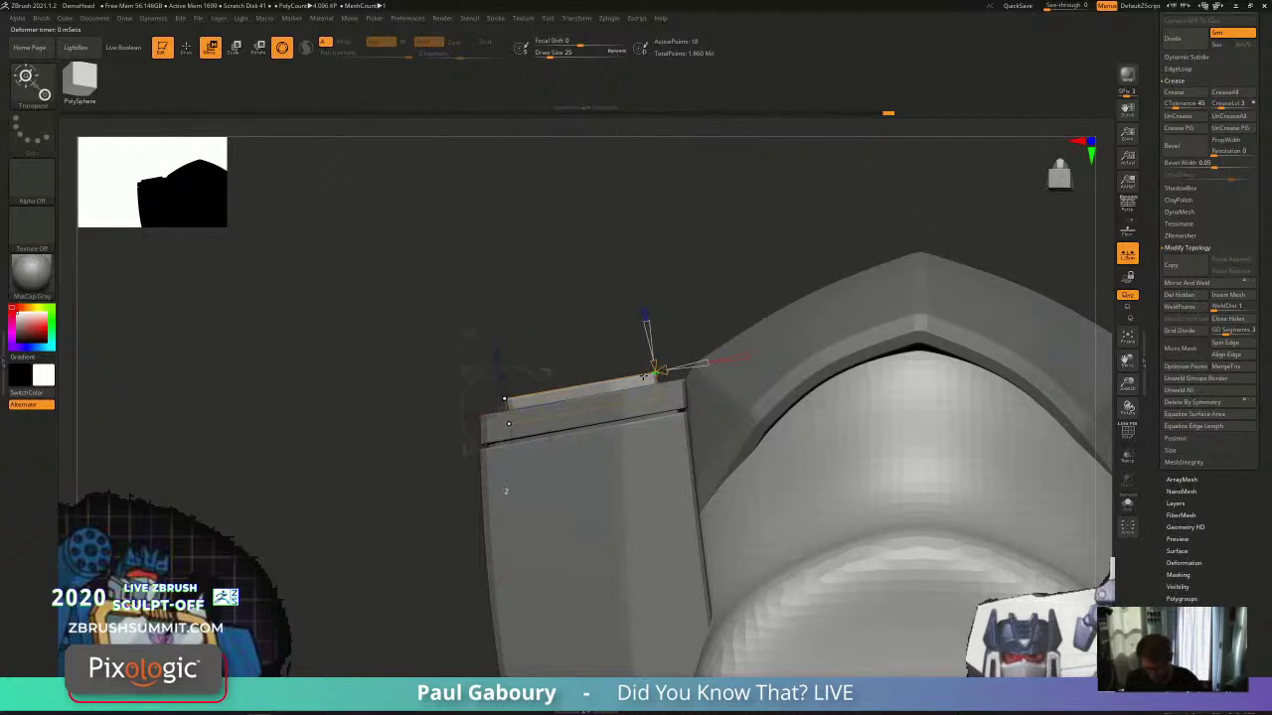
Step: Adjust the lattice resolution across the plate and move its outer side points inward to narrow the plate symmetrically
right_click_drag(666, 370, 604, 301)
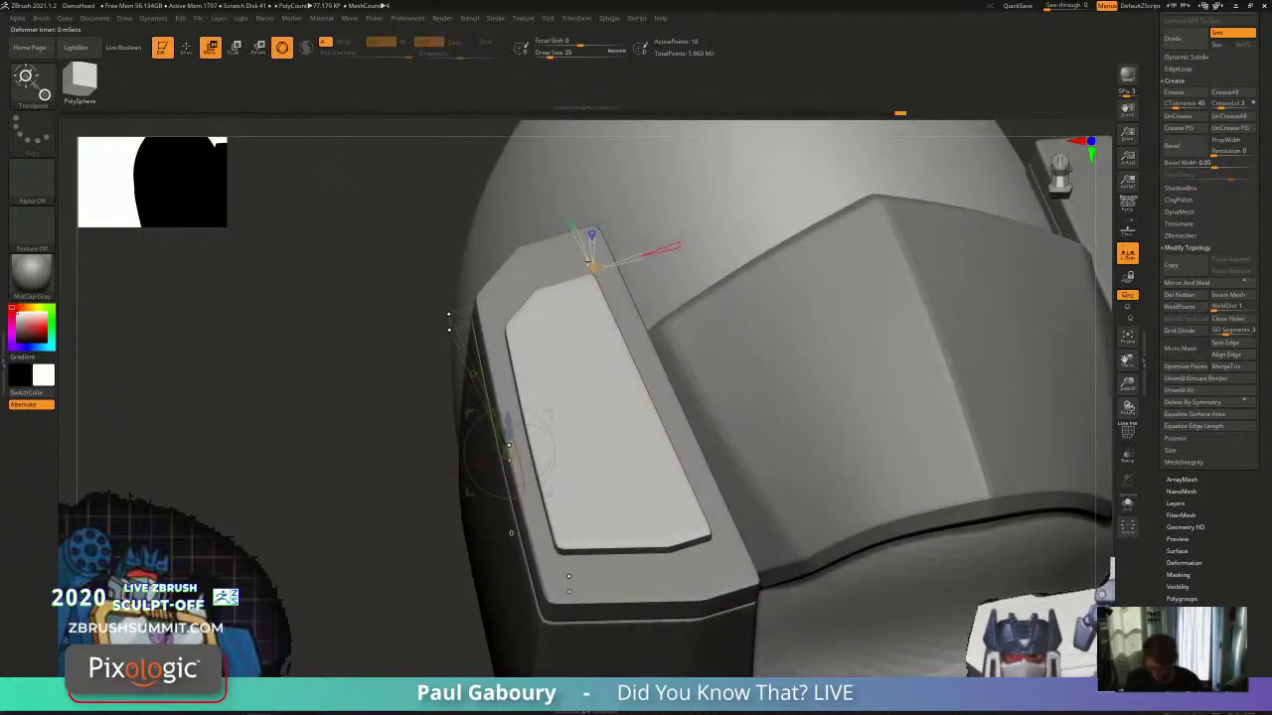
right_click_drag(626, 356, 507, 405)
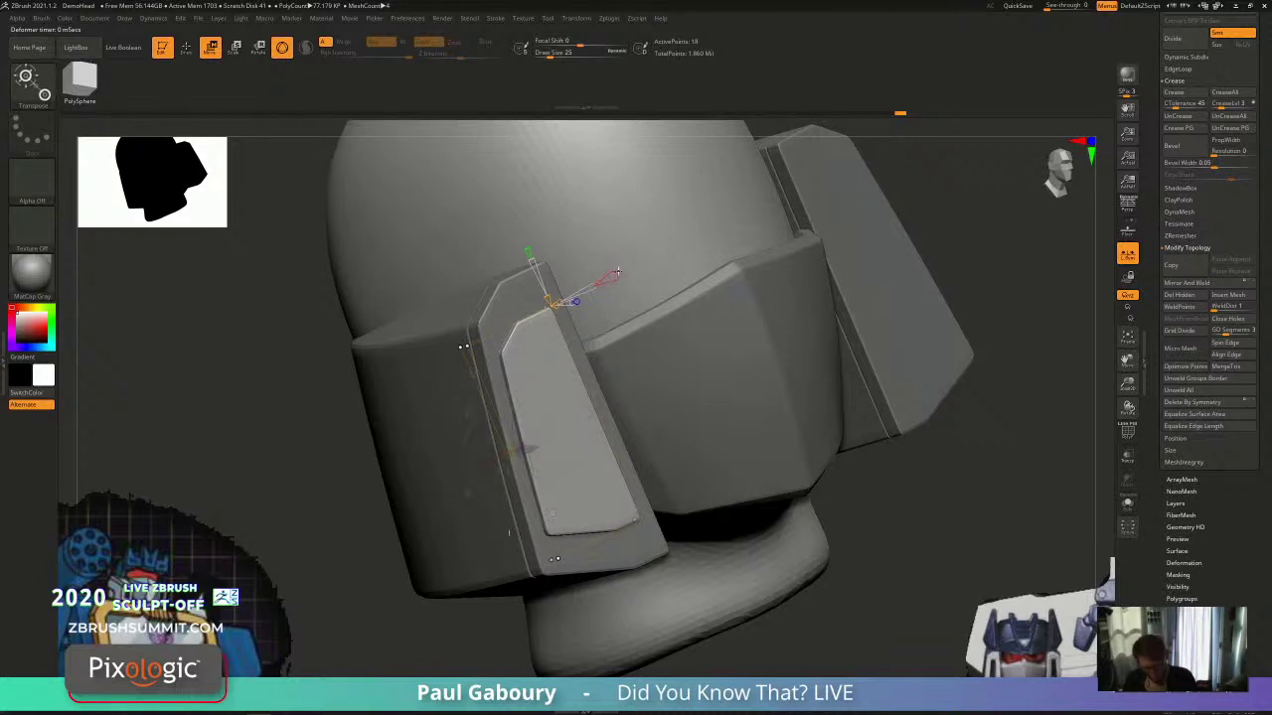
left_click_drag(649, 252, 648, 250)
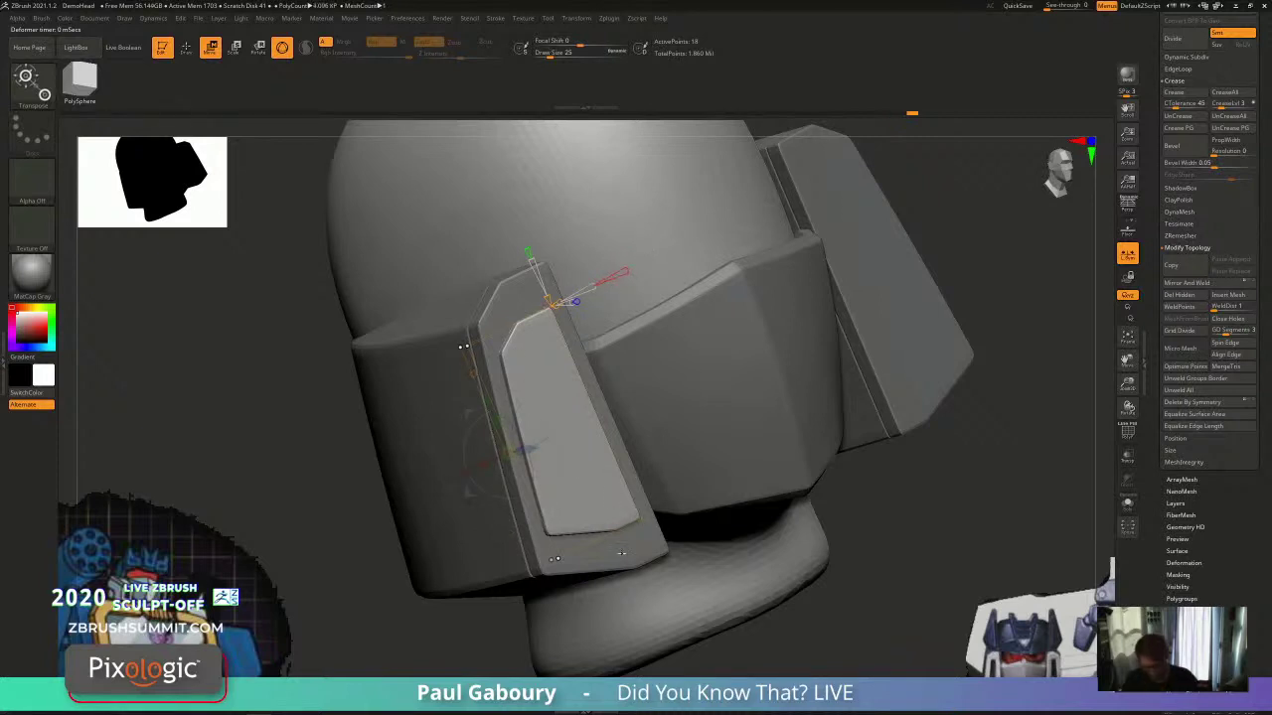
left_click_drag(613, 592, 648, 586)
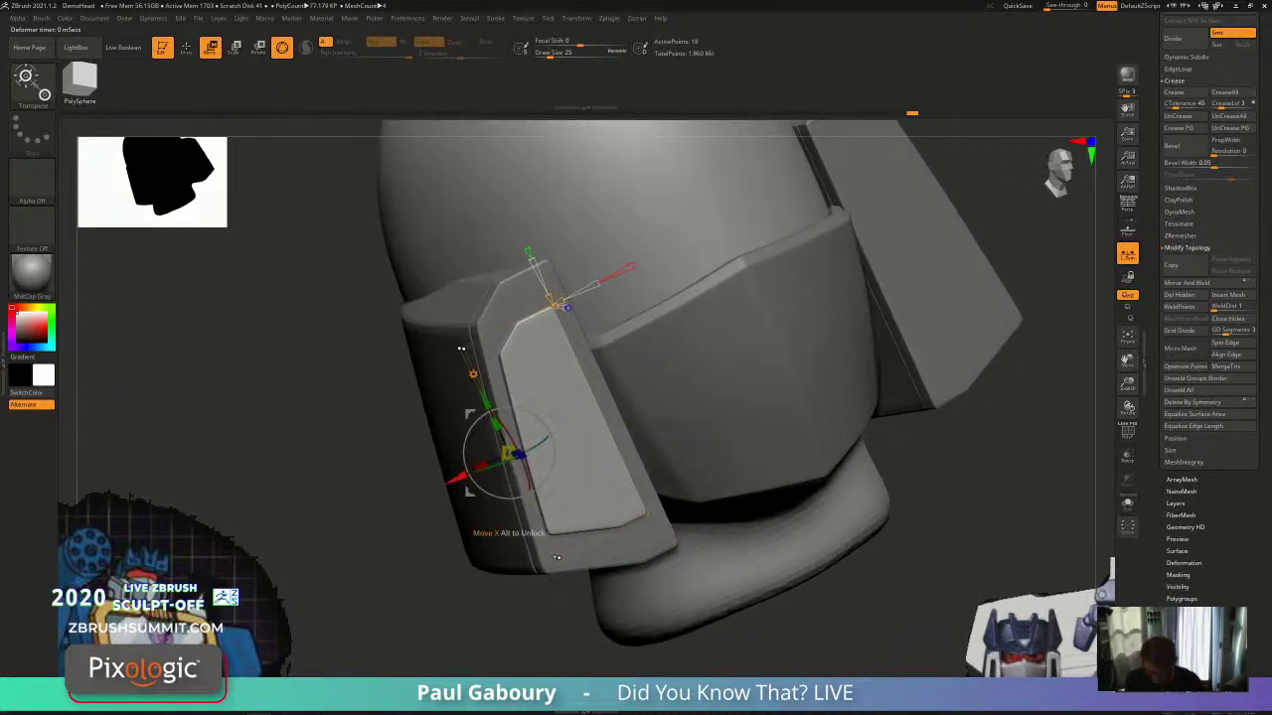
left_click_drag(462, 477, 453, 481)
right_click_drag(671, 541, 669, 517, "shift")
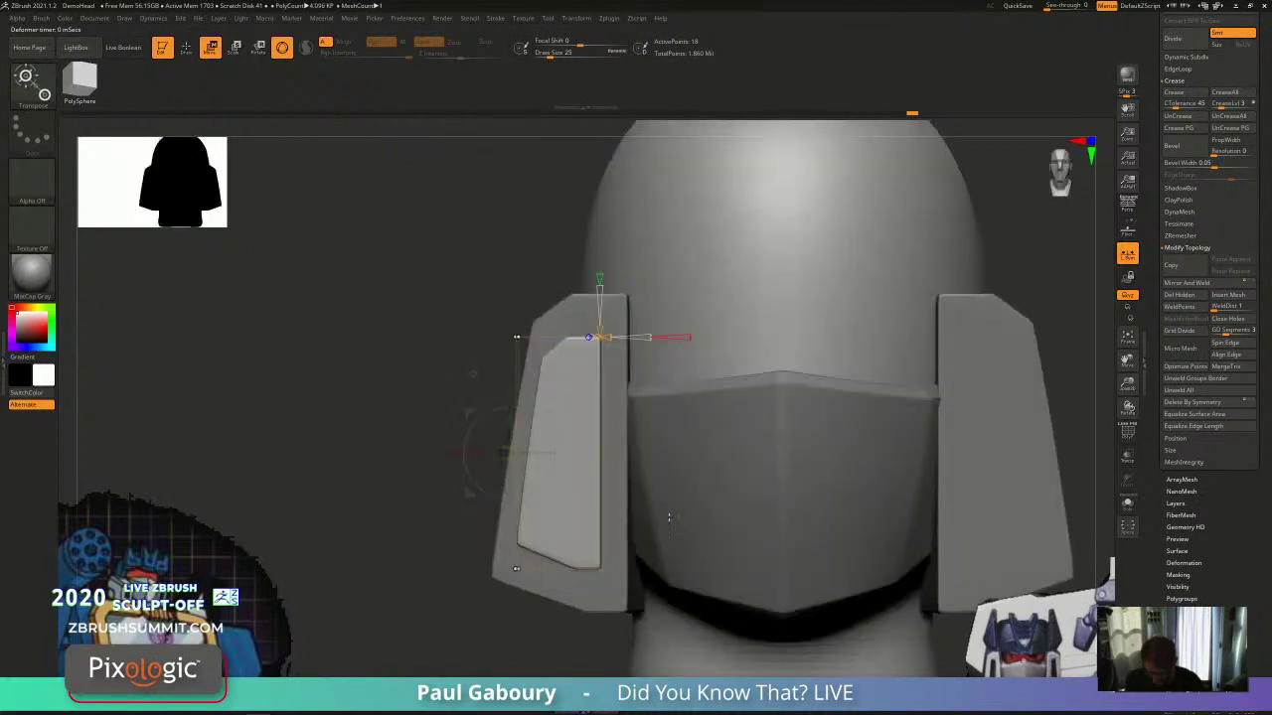
left_click_drag(485, 453, 497, 453)
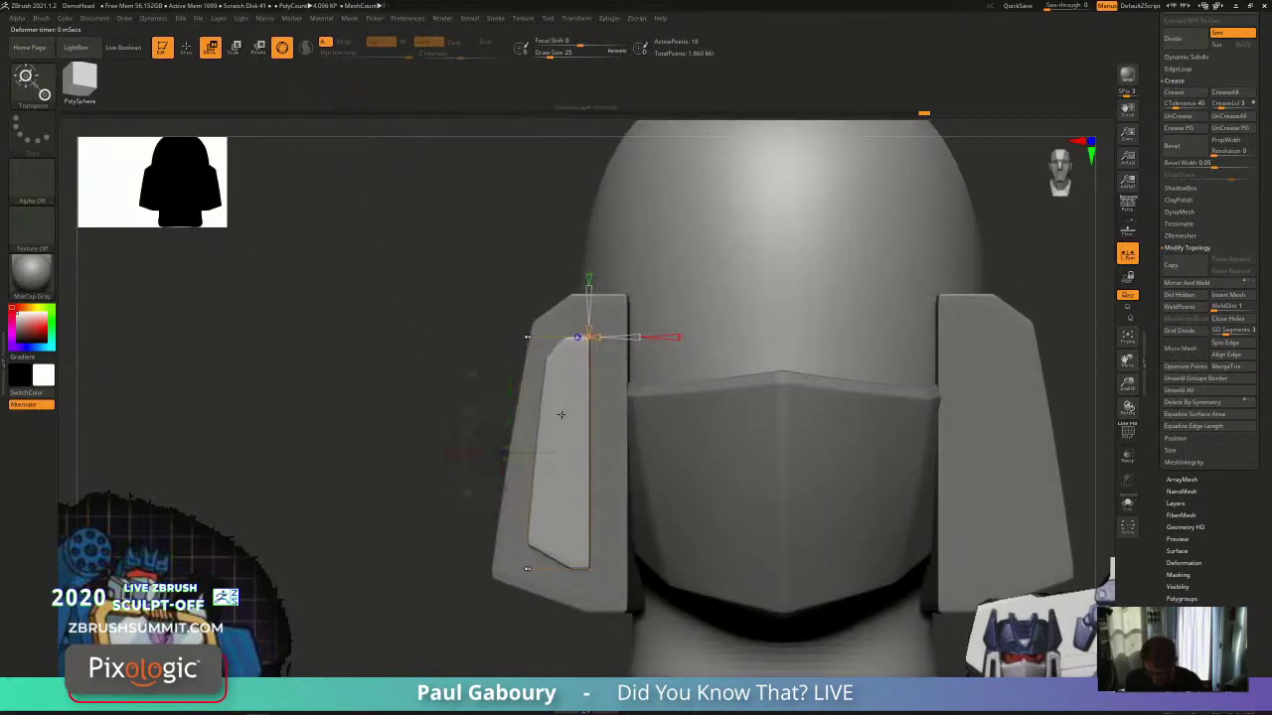
Step: Widen the small ear plate slightly and shift it sideways on the front ear panel, then return to drawing mode
right_click_drag(675, 573, 630, 554, "alt")
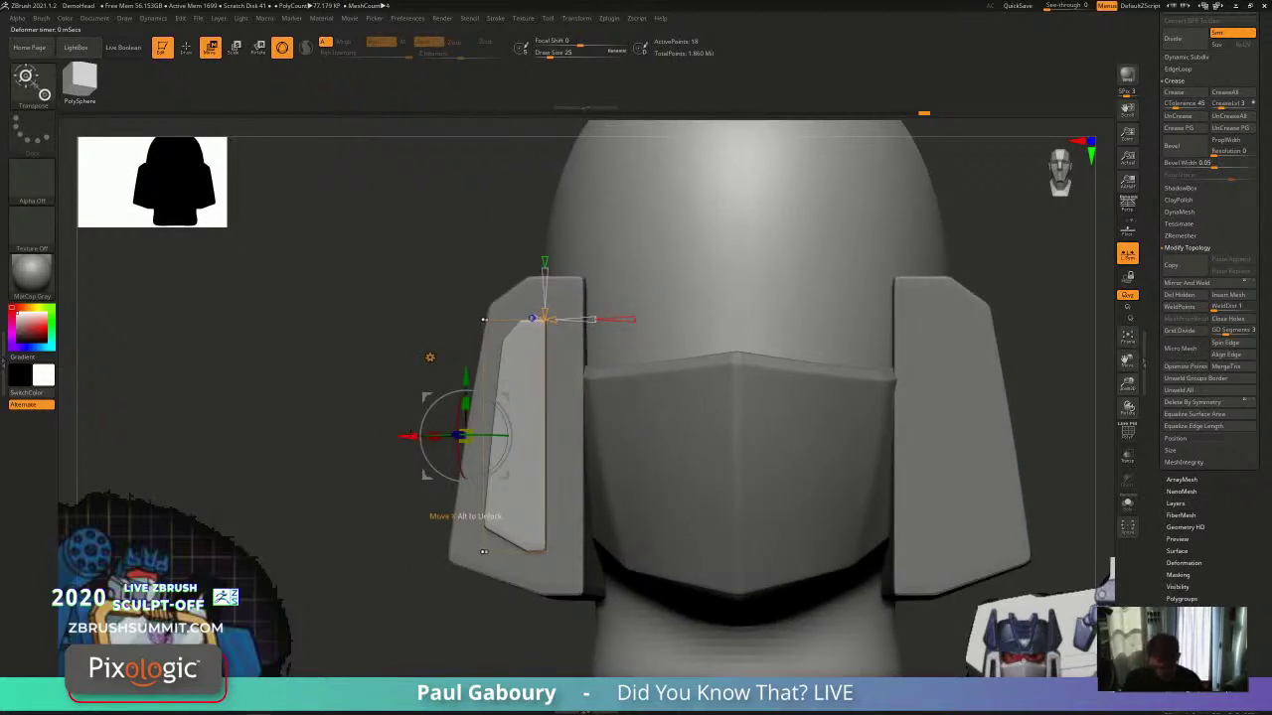
left_click_drag(433, 435, 422, 435)
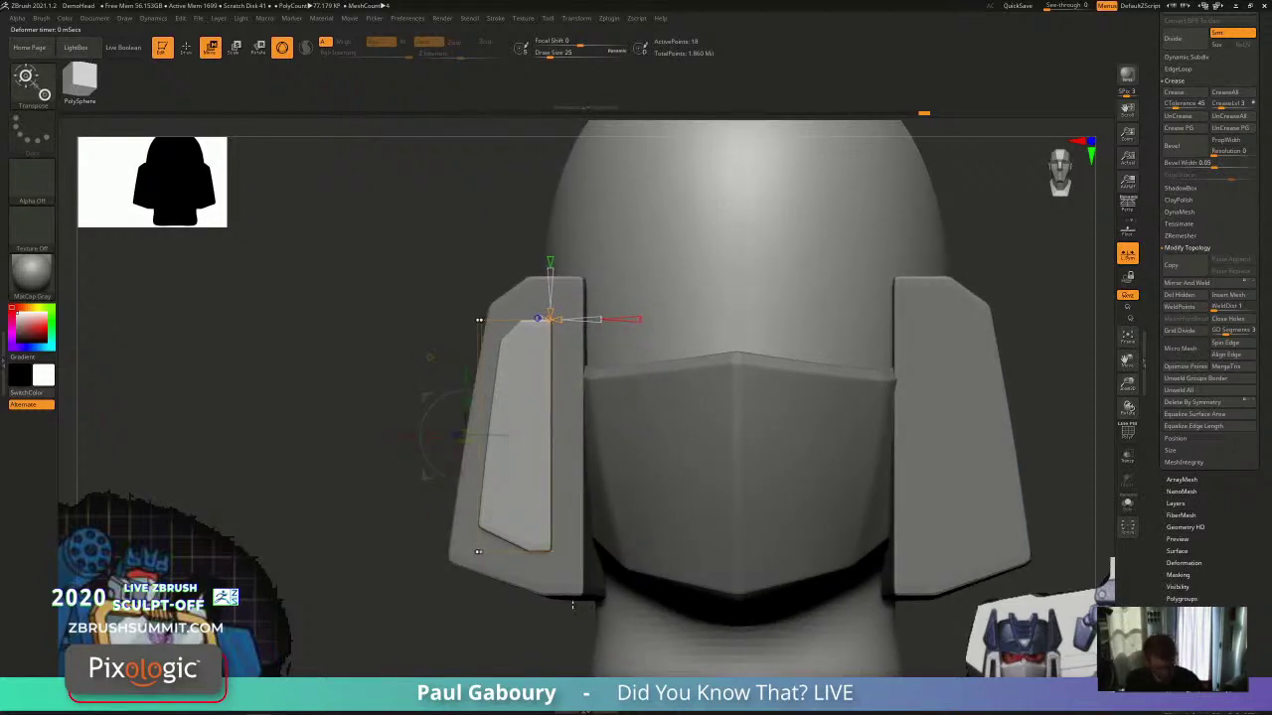
key("w")
left_click_drag(458, 435, 466, 435)
mouse_move(775, 685)
right_mouse_down("ctrl")
mouse_move(766, 641)
mouse_move(708, 578)
mouse_move(687, 528)
mouse_move(713, 529)
mouse_move(692, 516)
right_mouse_up("ctrl")
key("q")
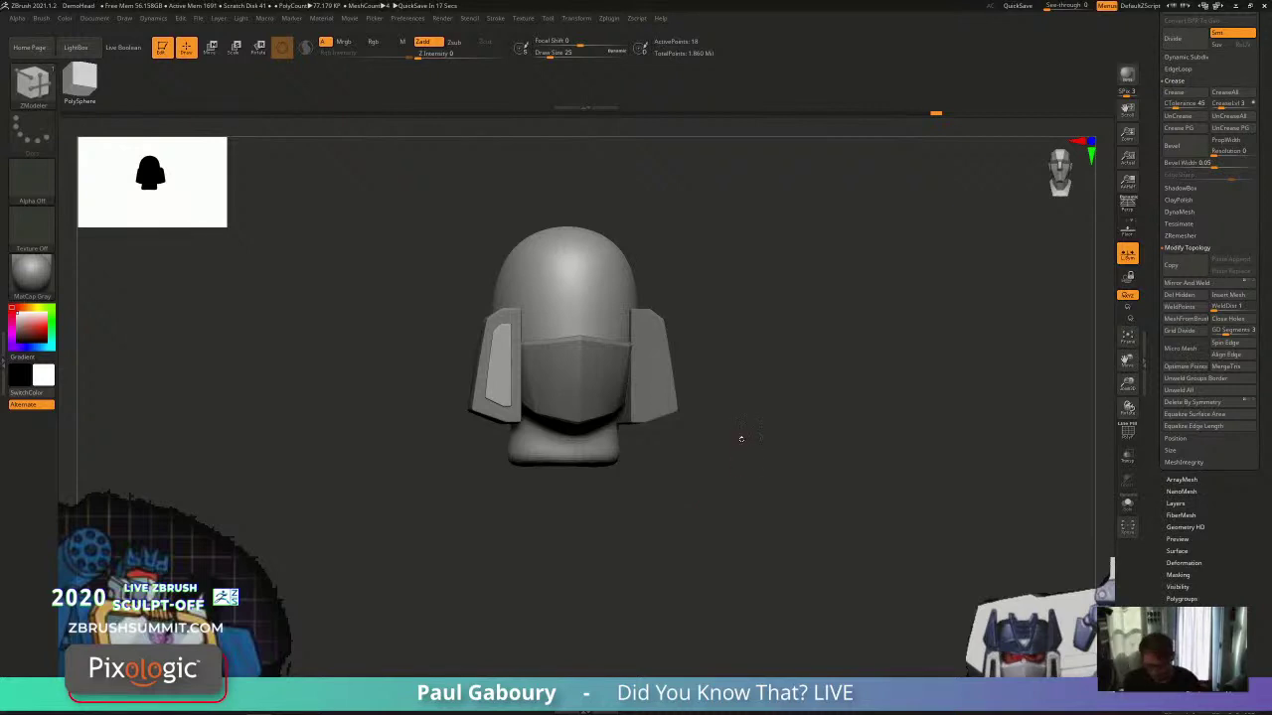
Step: Set the ear subs subtool to subtract from the ear and turn on Live Boolean
left_click_drag(745, 438, 739, 511, "alt")
left_click_drag(1153, 221, 1152, 707)
left_click_drag(1155, 119, 1159, 336)
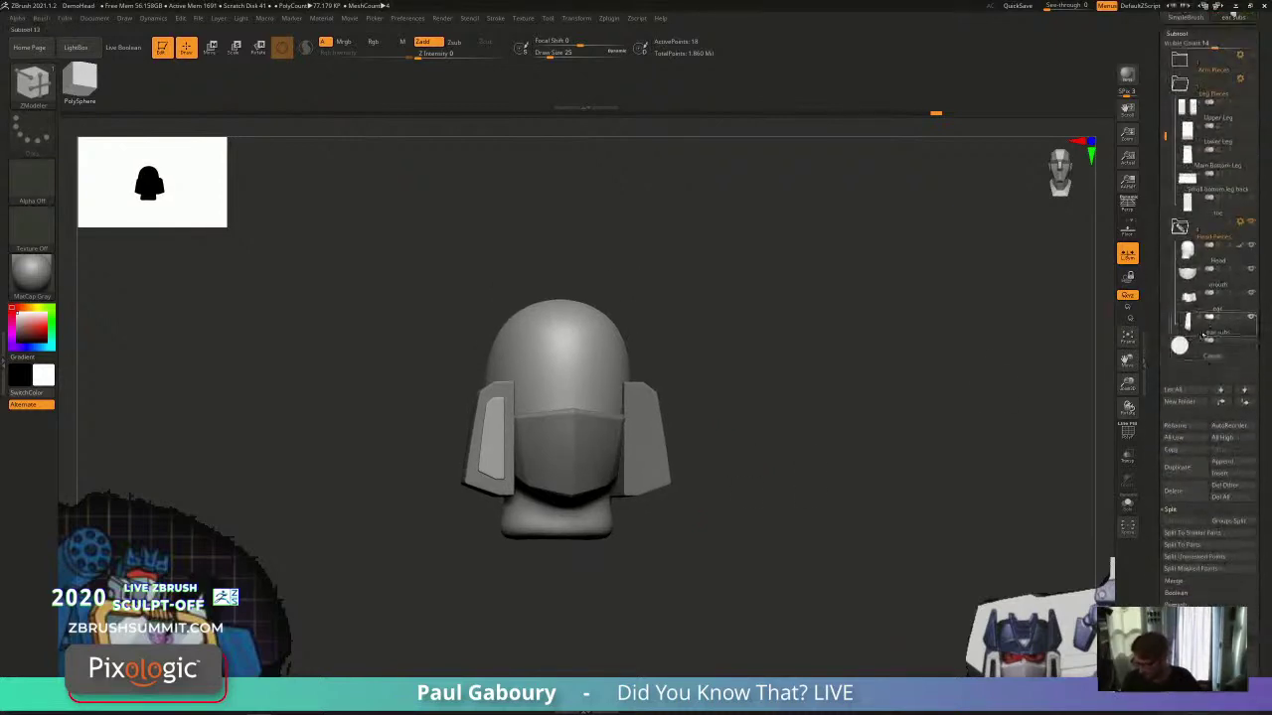
mouse_move(1198, 324)
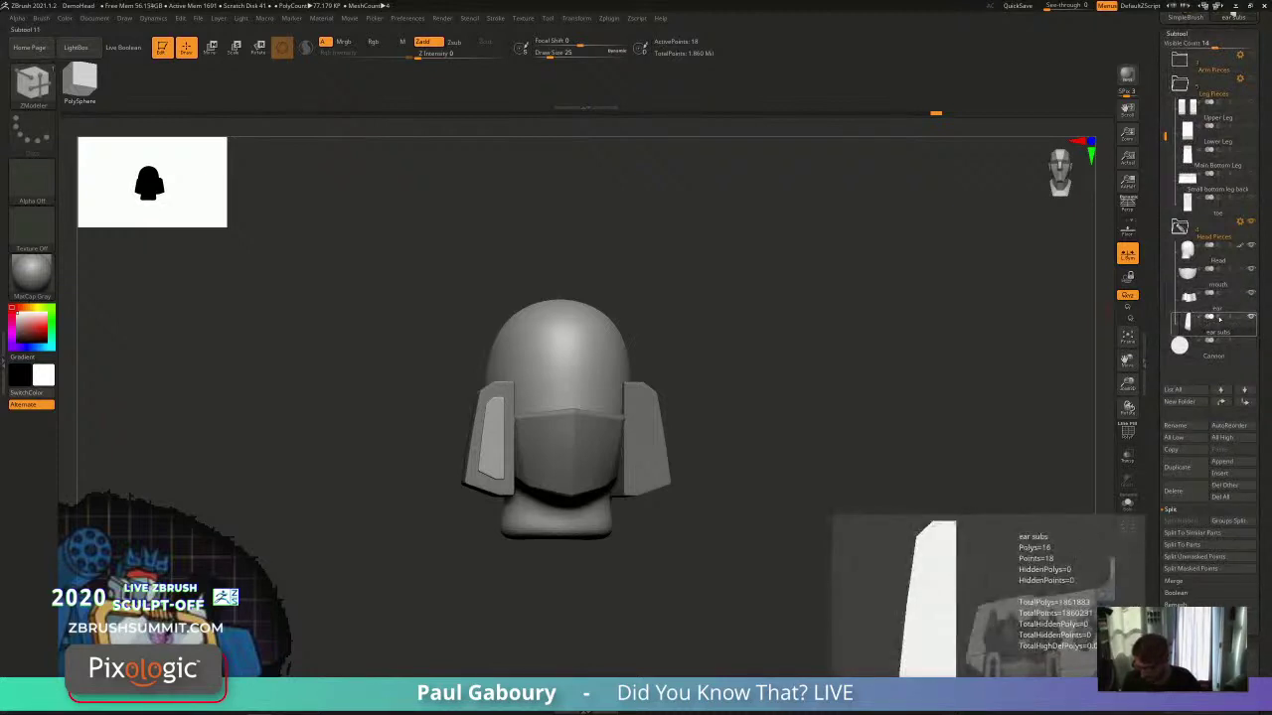
key("shift")
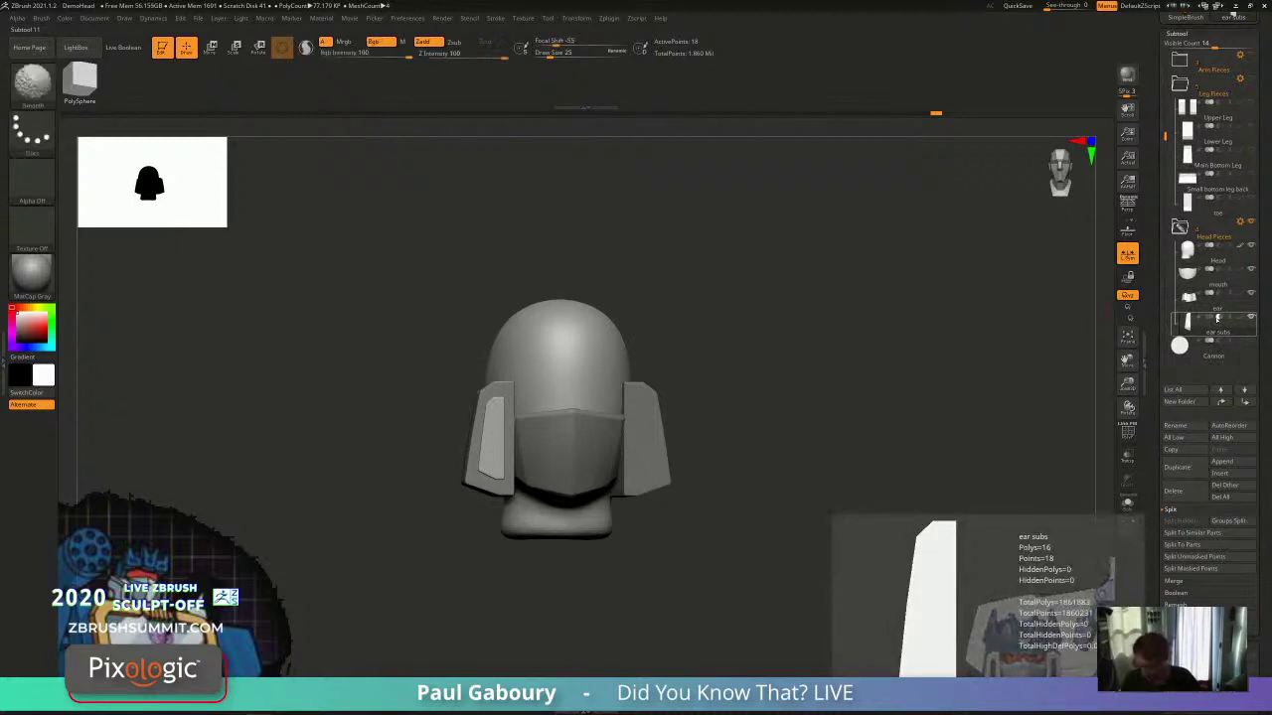
key("super+plus")
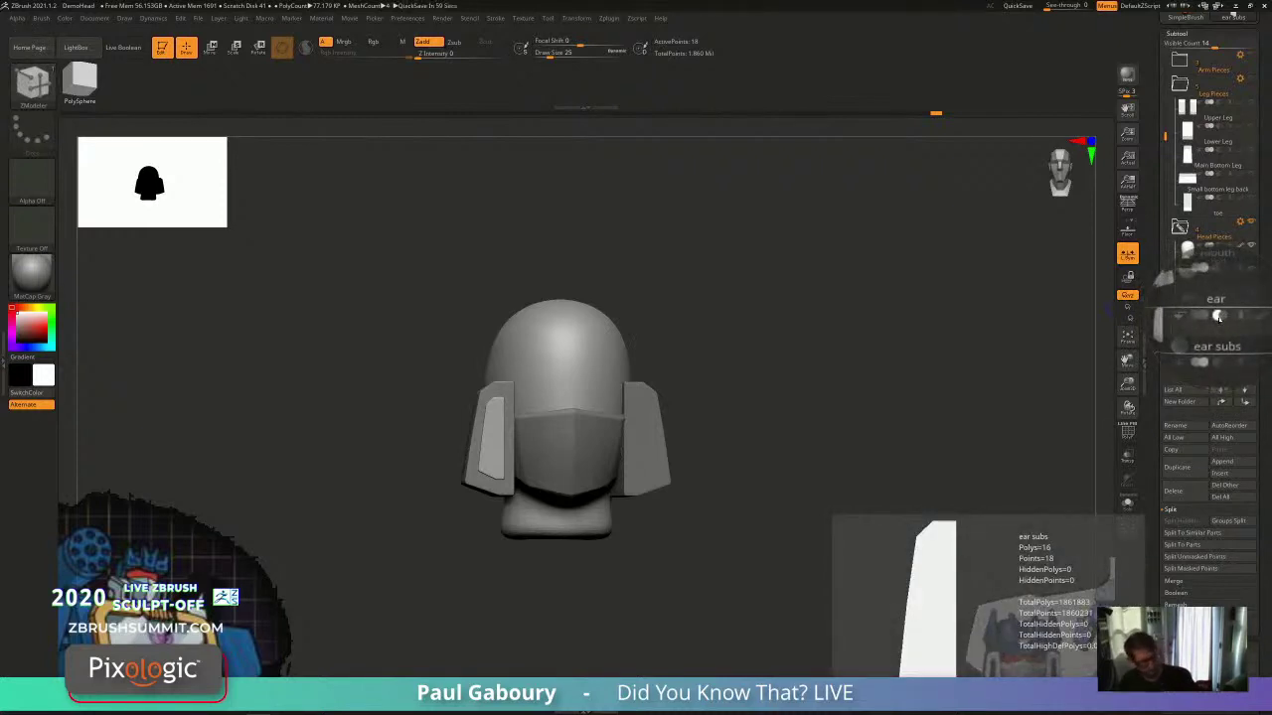
left_click(130, 48)
Step: Move the subtractive ear piece along its depth axis to adjust how deep its recess cuts into the front ear panel
mouse_move(432, 598)
right_mouse_down()
mouse_move(455, 586)
mouse_move(512, 463)
right_mouse_up()
mouse_move(531, 397)
right_mouse_down("ctrl")
mouse_move(579, 468)
mouse_move(573, 435)
right_mouse_up("ctrl")
key("w")
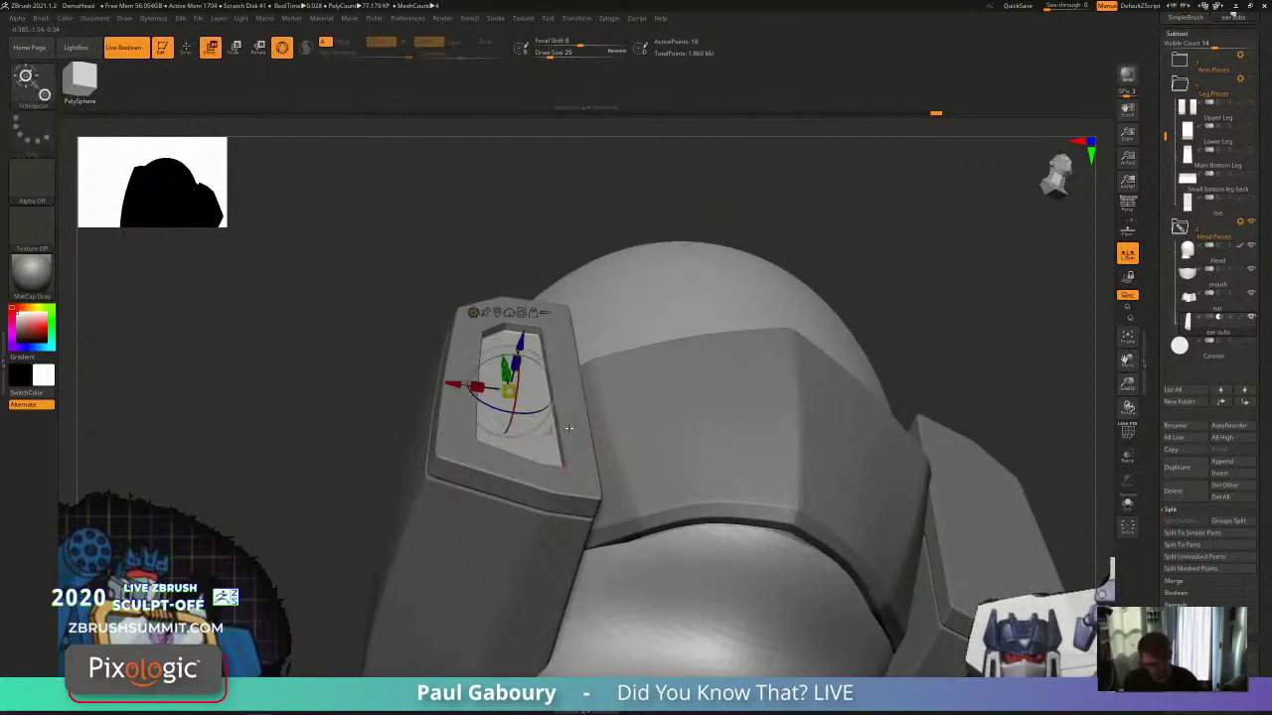
left_click_drag(523, 336, 548, 288)
left_click_drag(582, 204, 626, 422)
mouse_move(627, 423)
right_mouse_down()
mouse_move(604, 435)
mouse_move(605, 474)
mouse_move(646, 461)
mouse_move(589, 446)
mouse_move(681, 540)
mouse_move(576, 503)
right_mouse_up()
key("q")
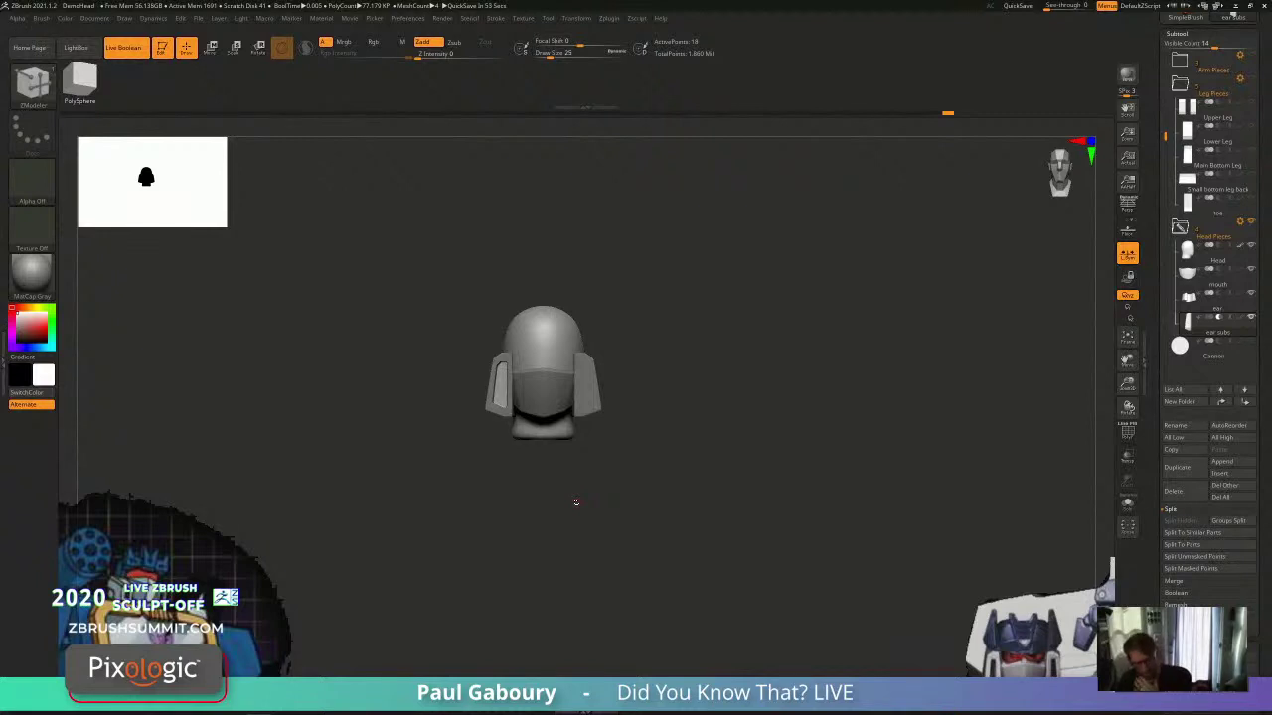
Step: Examine the cut recess from the front and up close, with and without the wireframe overlay of the subtractive piece
key("f")
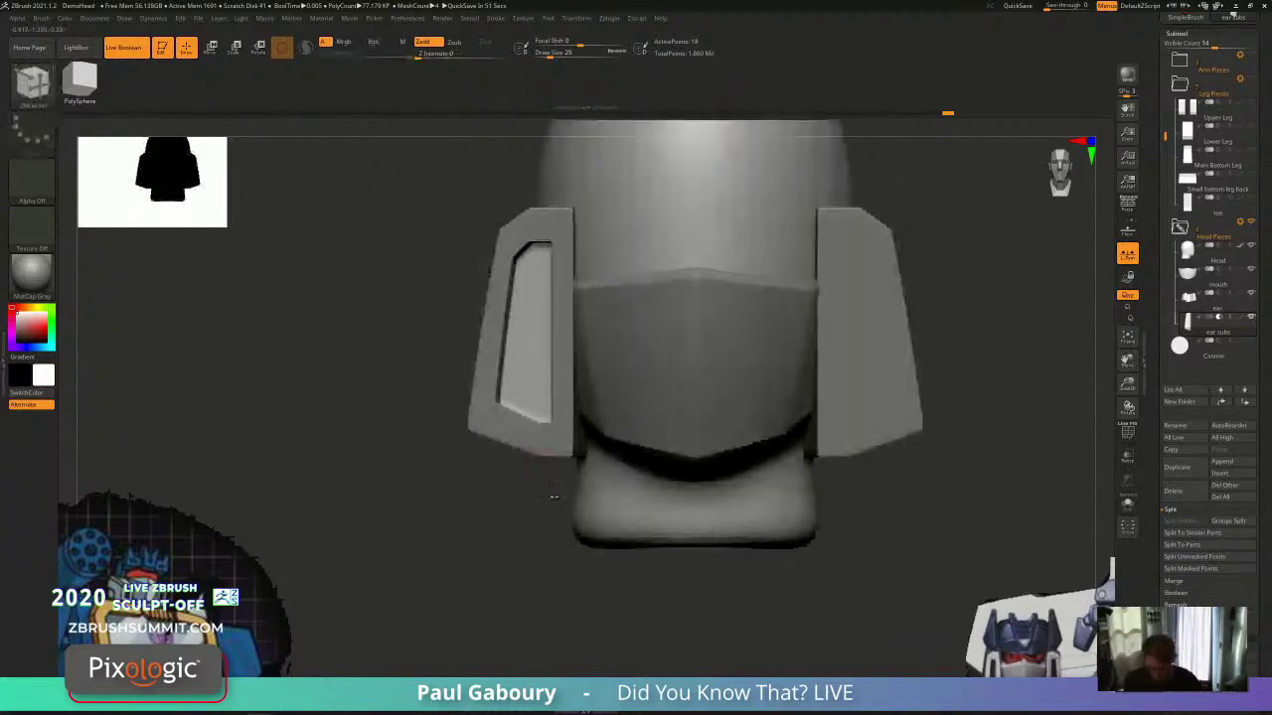
right_click_drag(555, 496, 590, 508, "alt")
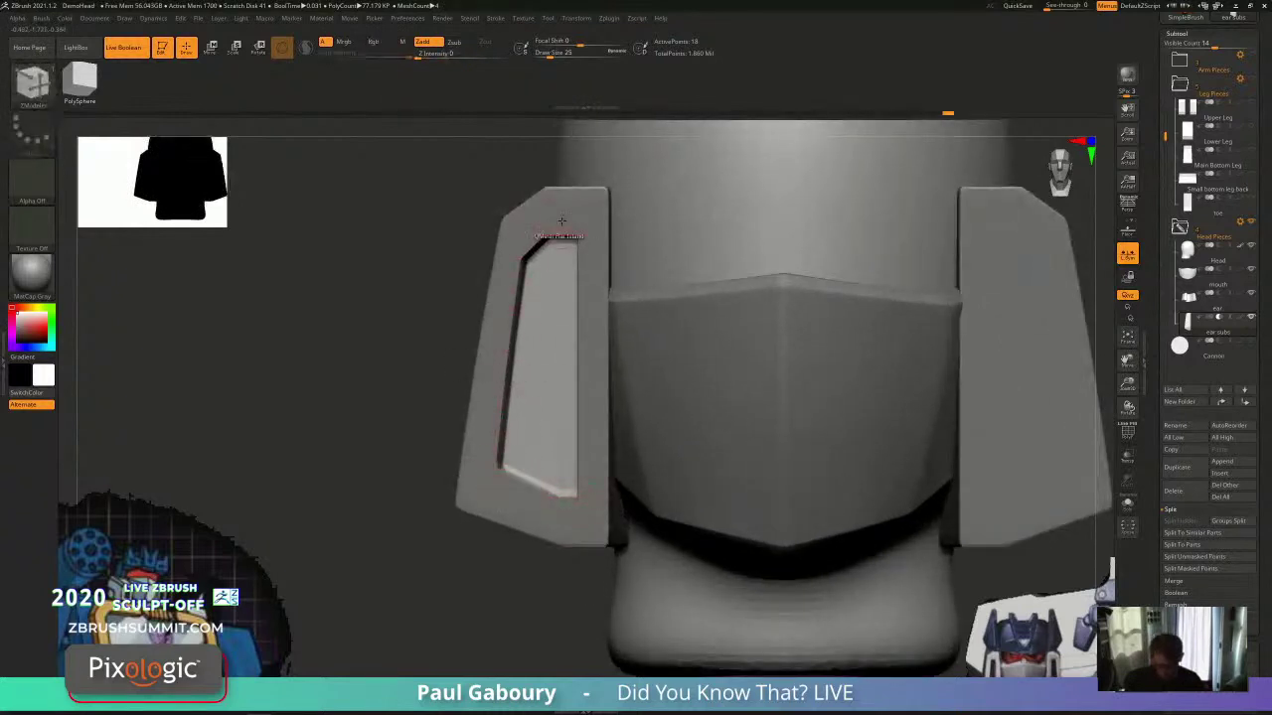
left_click_drag(531, 622, 537, 599, "alt")
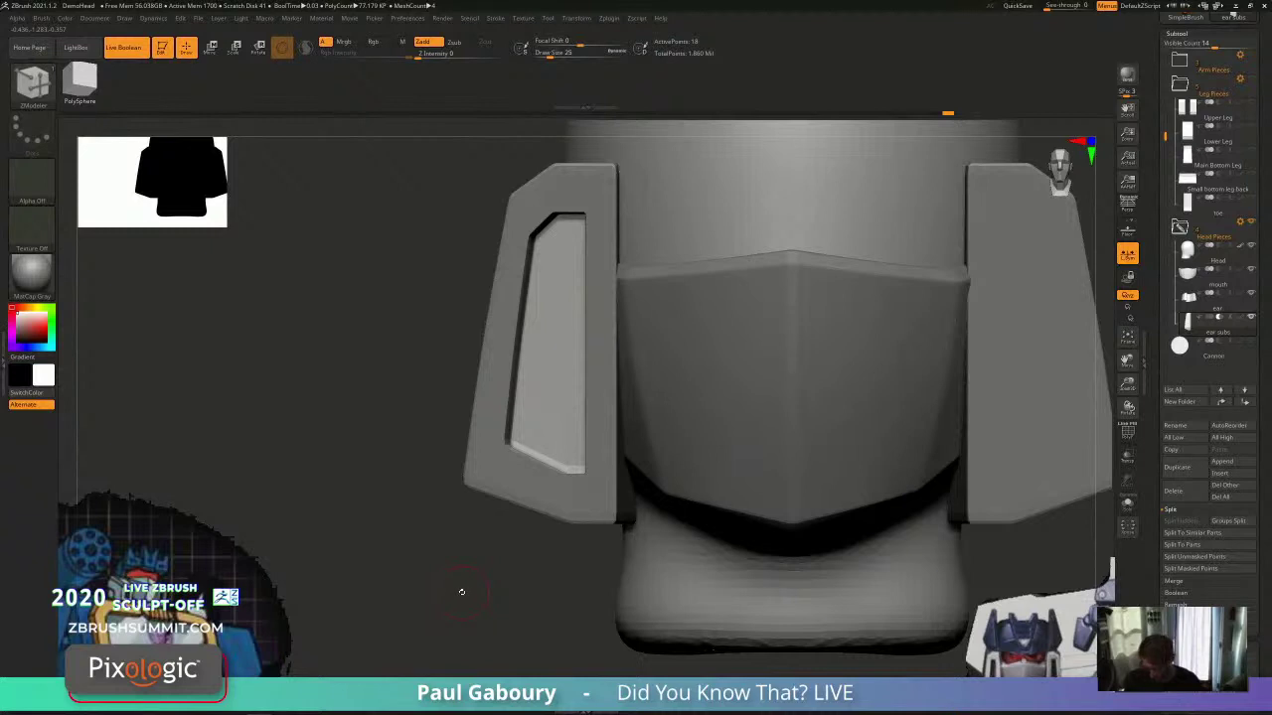
mouse_move(426, 548)
right_mouse_down("ctrl")
mouse_move(479, 594)
mouse_move(436, 553)
right_mouse_up("ctrl")
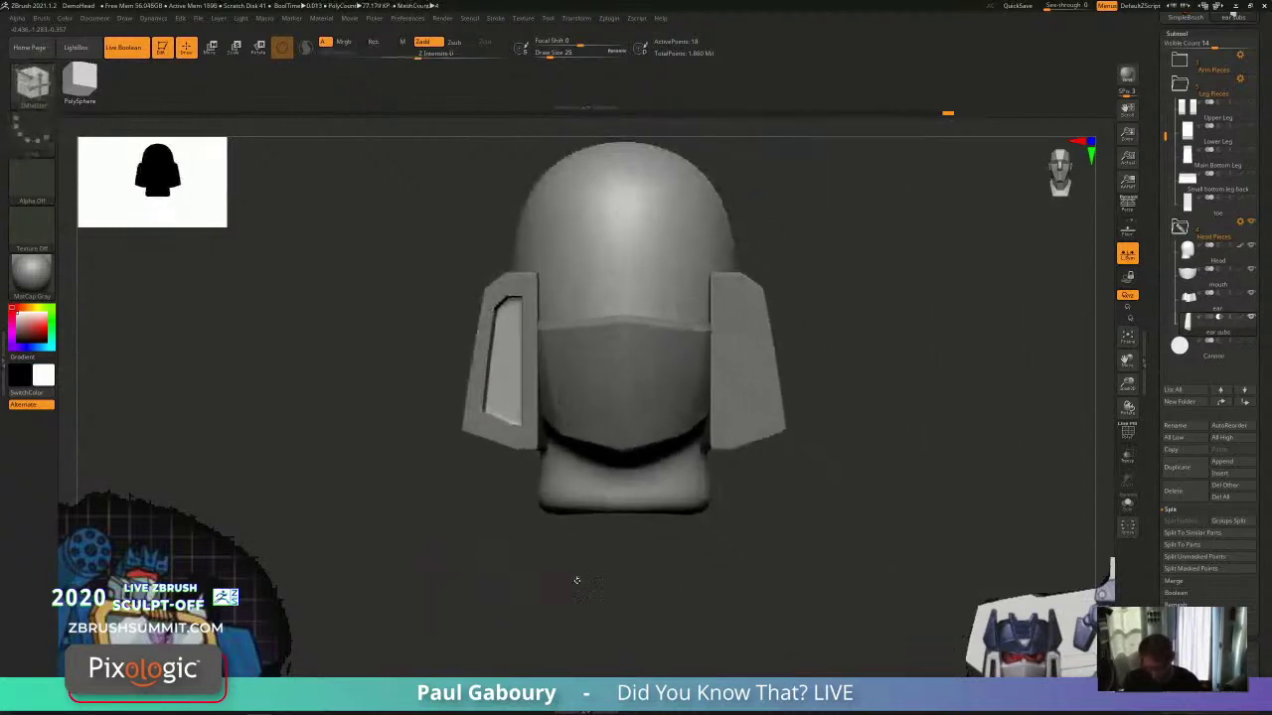
right_click_drag(577, 580, 497, 385)
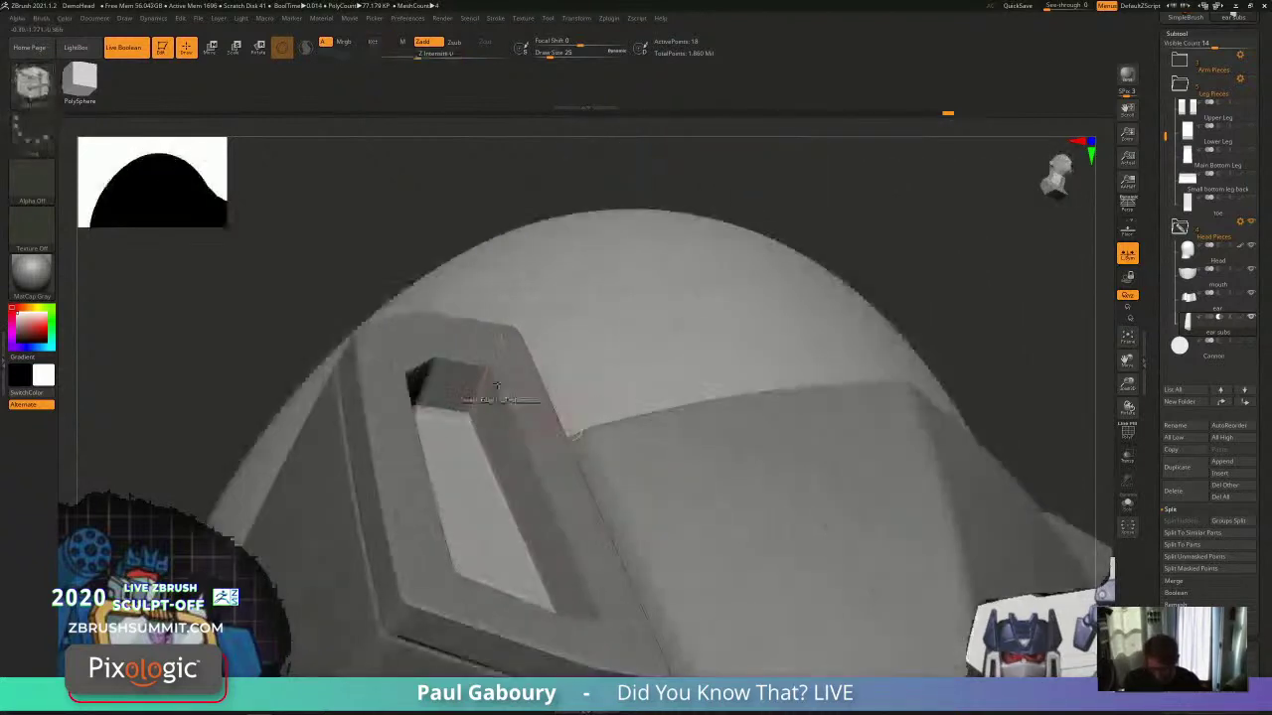
right_click_drag(585, 577, 547, 553, "ctrl")
key("shift+f")
right_click_drag(568, 610, 519, 561)
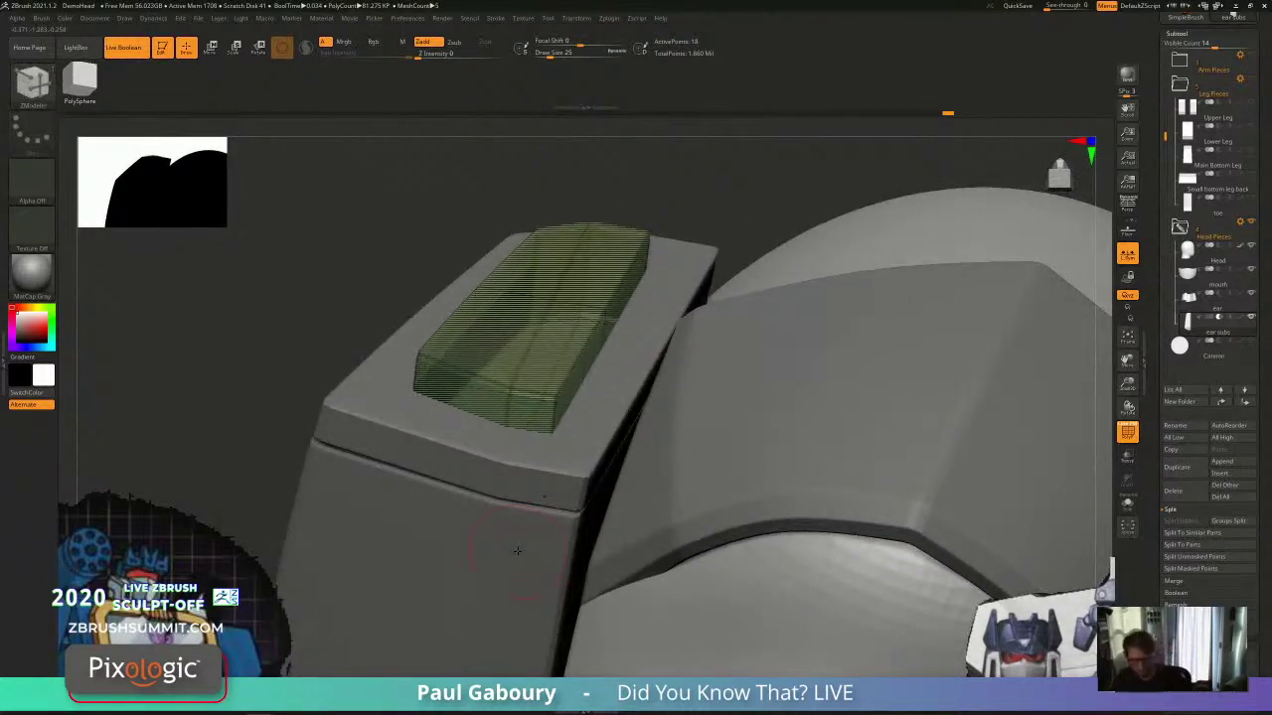
key("shift+f")
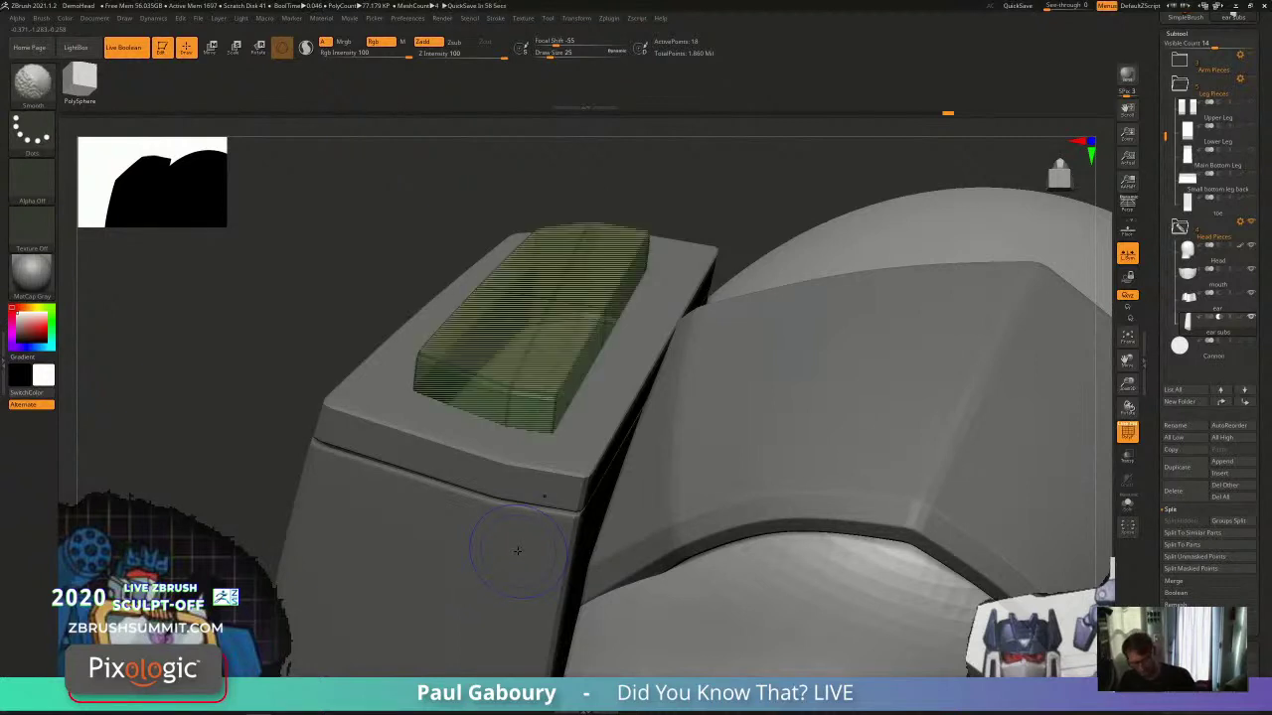
Step: Insert two single edge loops close together around the sides of the subtractive ear piece and isolate it in Solo view
key("shift+f")
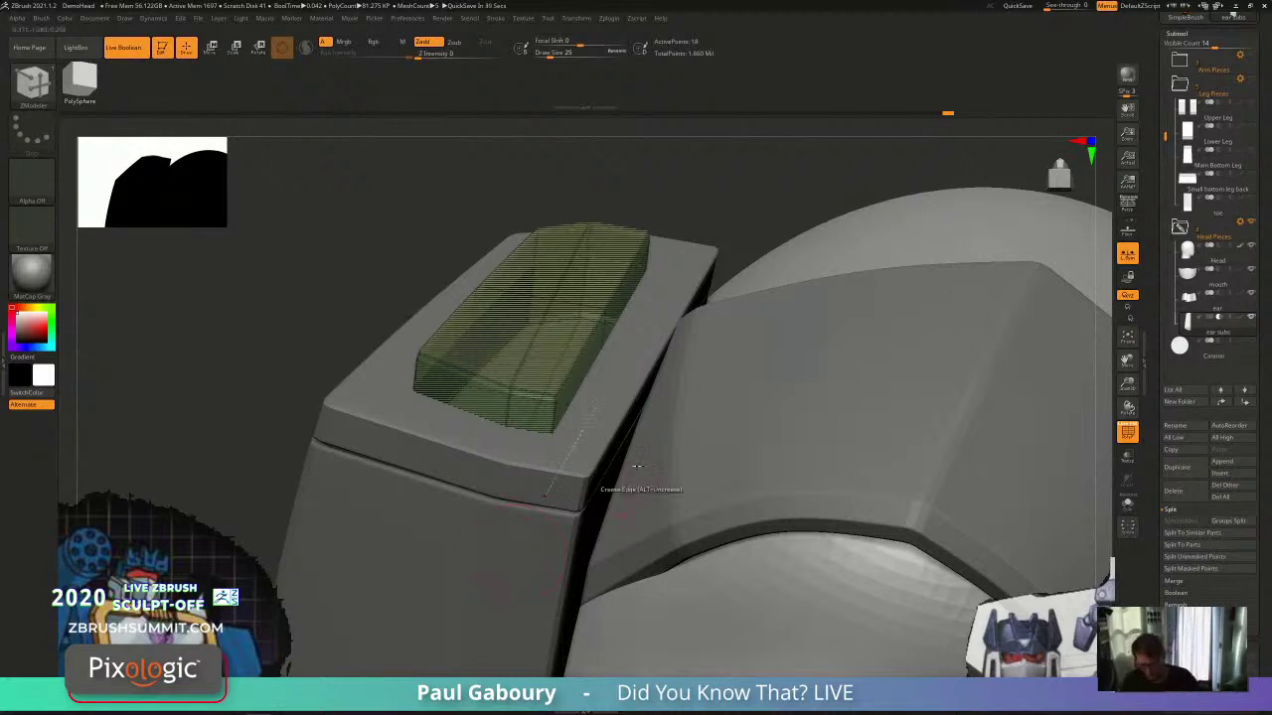
right_click_drag(610, 382, 606, 345)
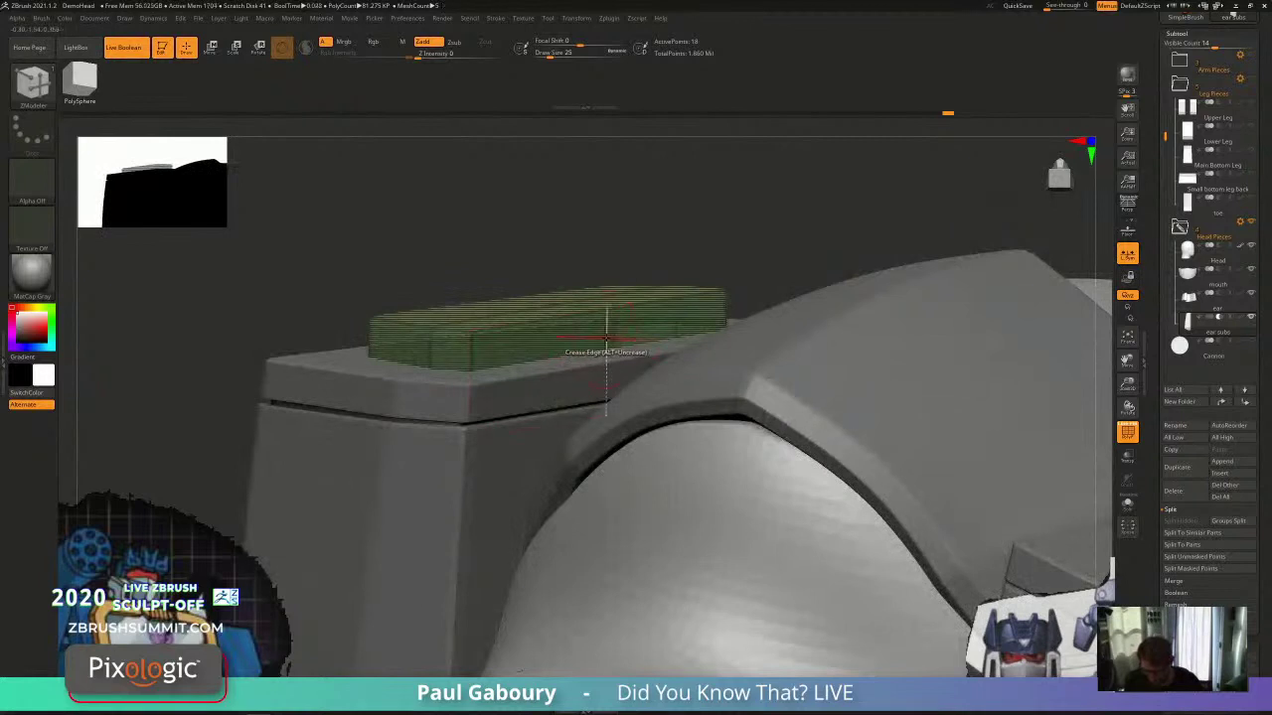
key("space")
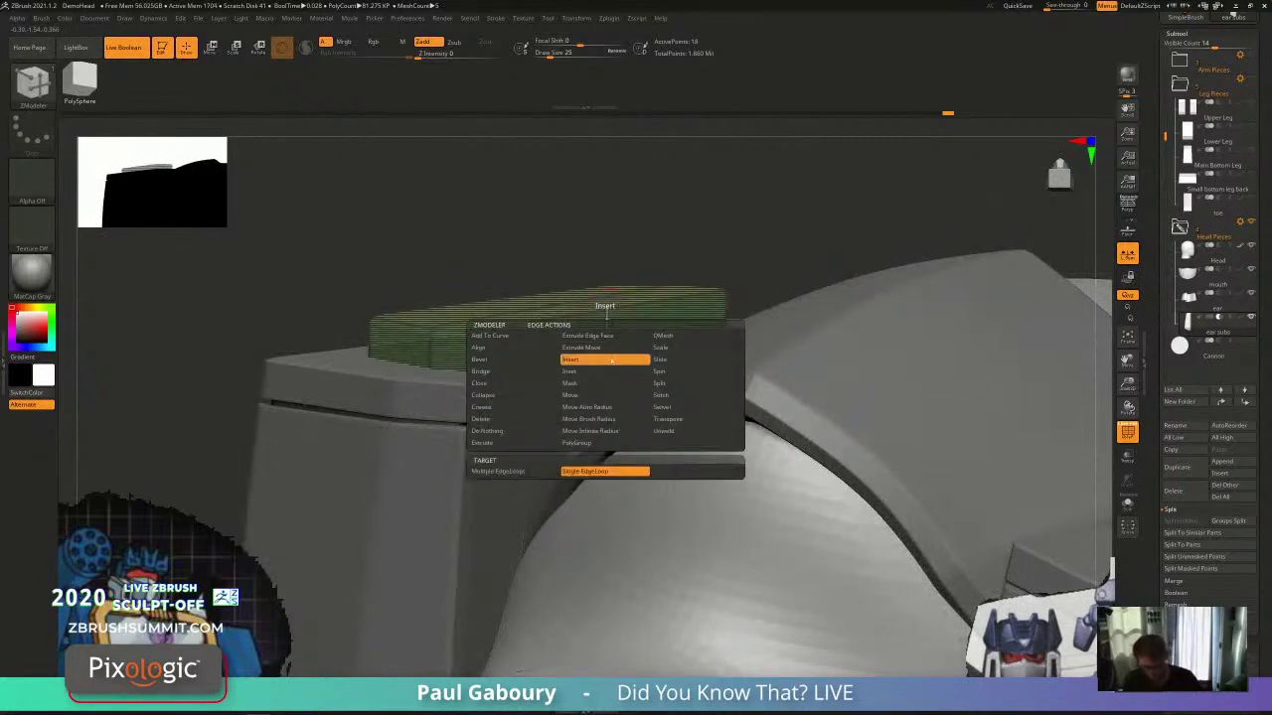
left_click(610, 361)
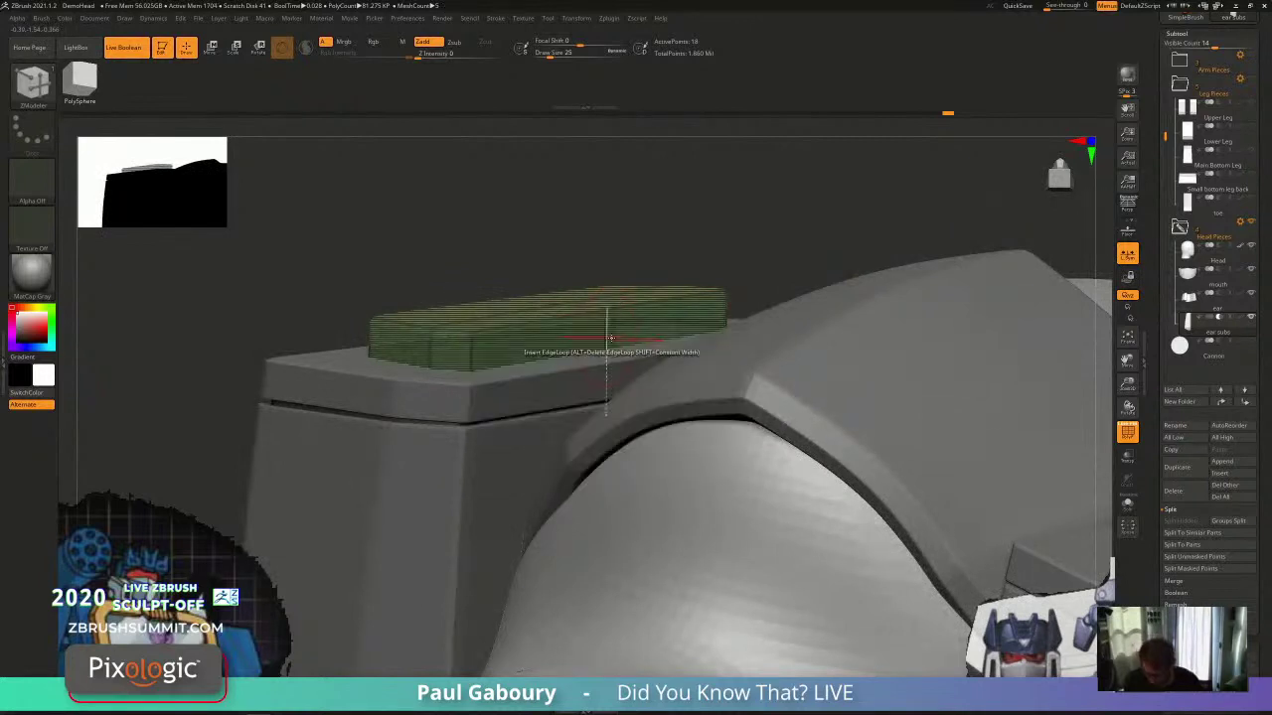
left_click(470, 362)
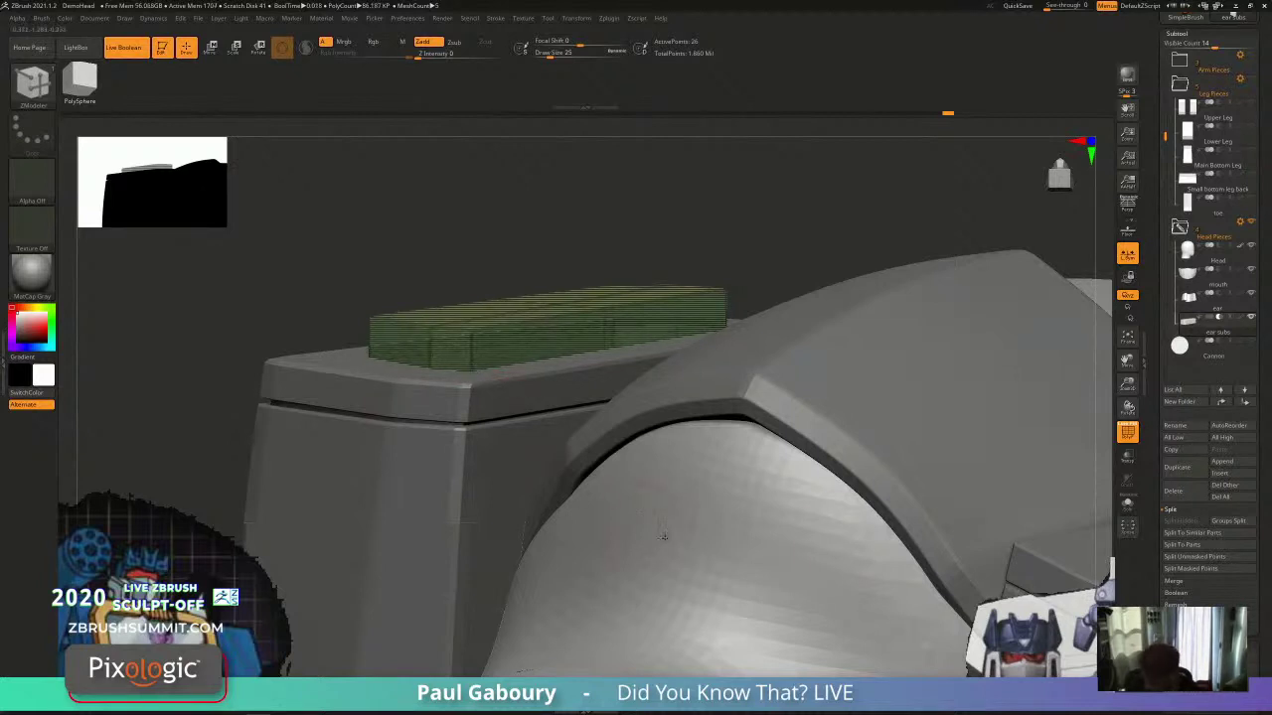
left_click(1126, 503)
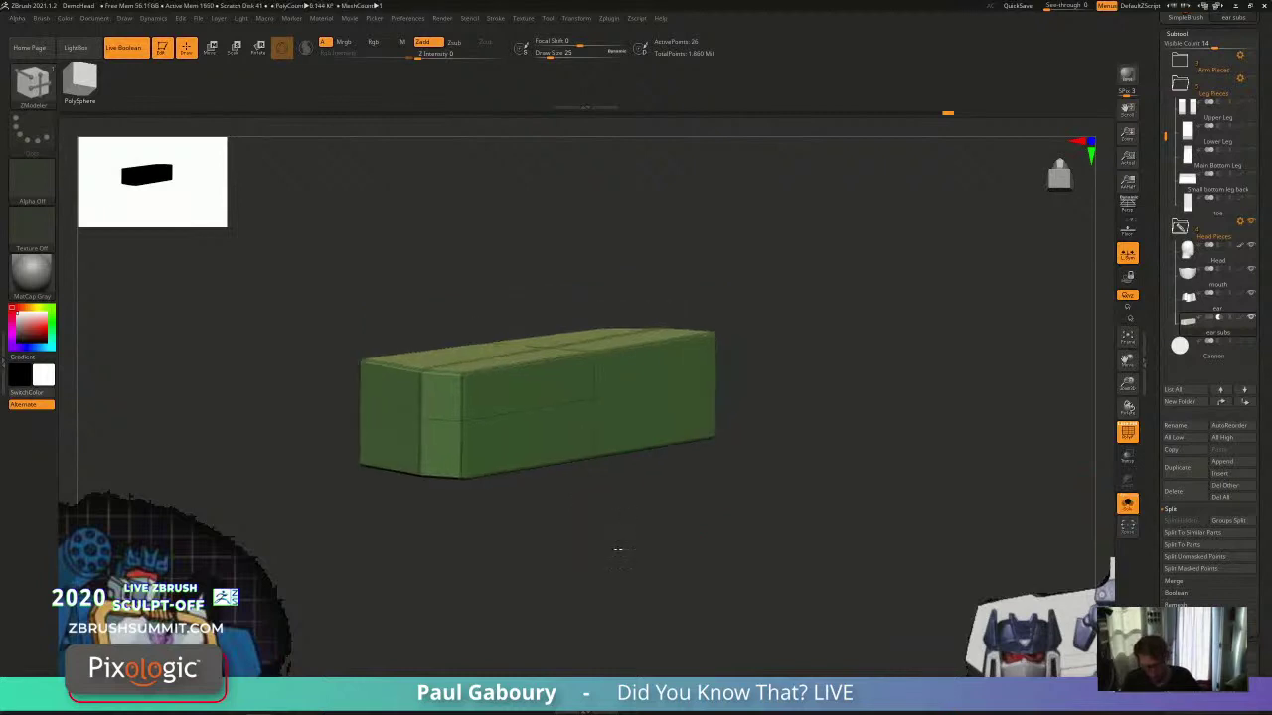
mouse_move(614, 552)
left_mouse_down()
mouse_move(636, 608)
mouse_move(609, 547)
left_mouse_up()
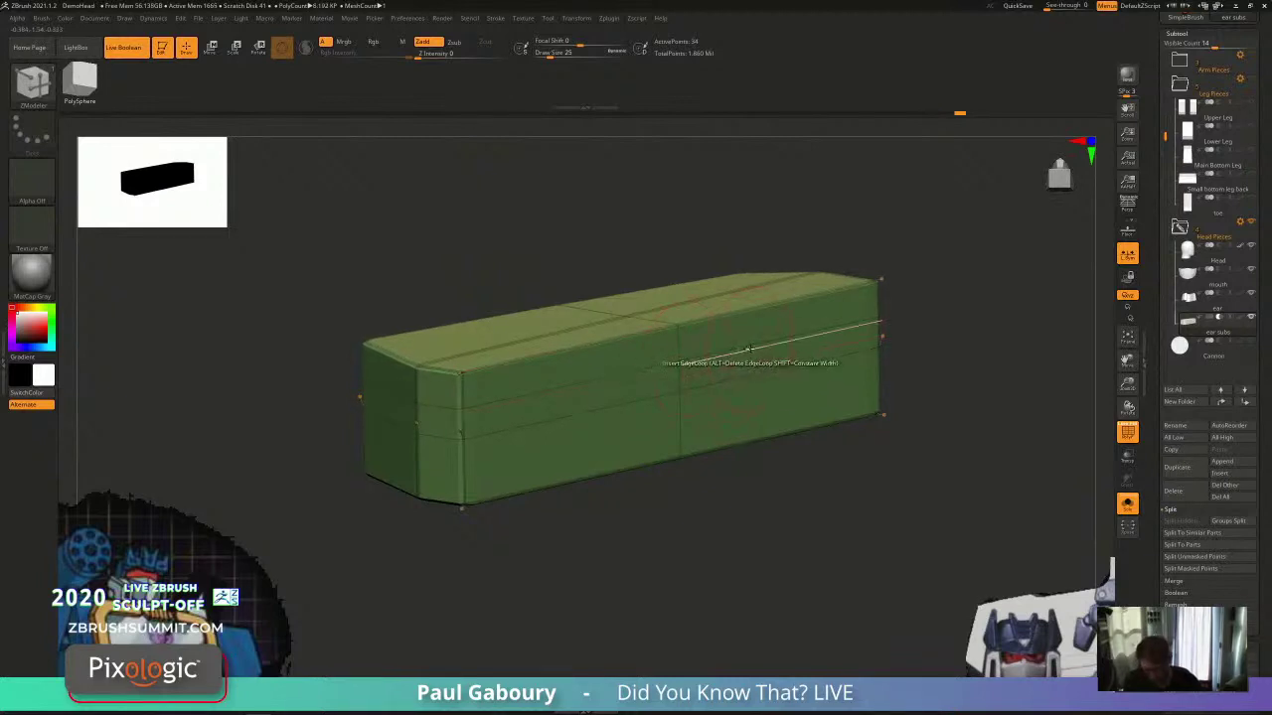
Step: Crease both new edge loops around the subtractive piece, using the EdgeLoop Complete target
key("space")
left_click(656, 418)
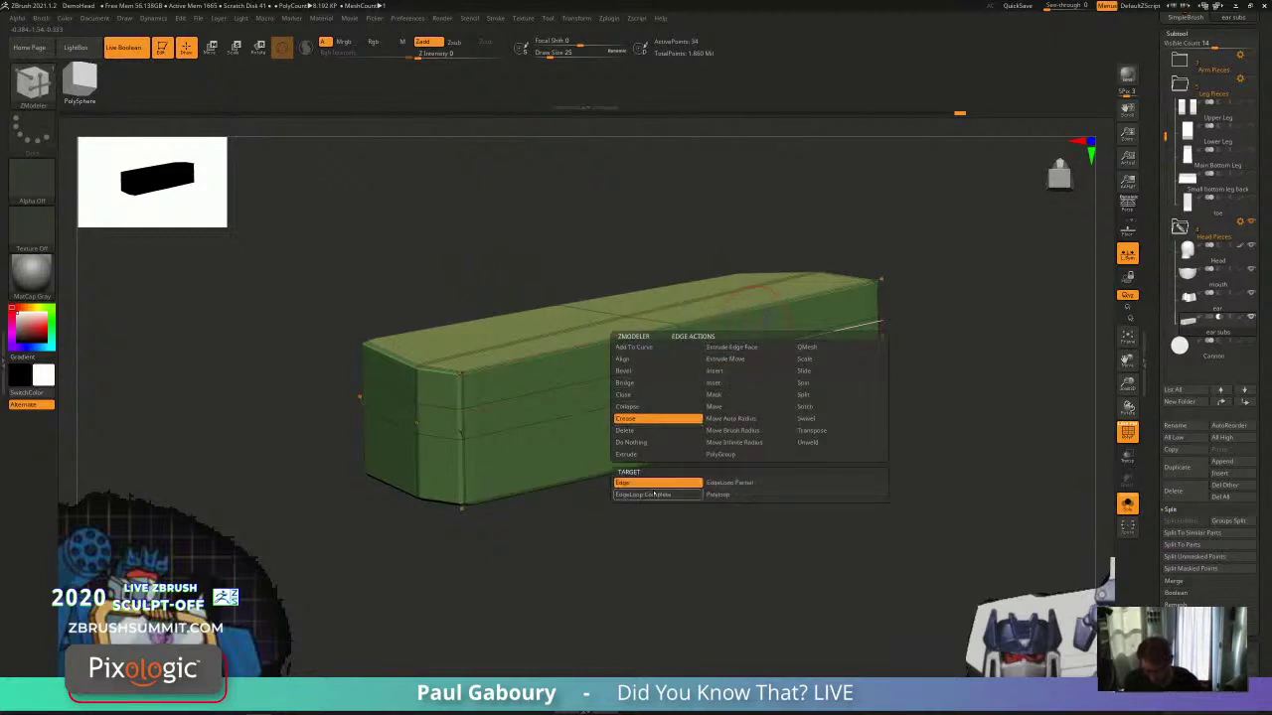
left_click(729, 355)
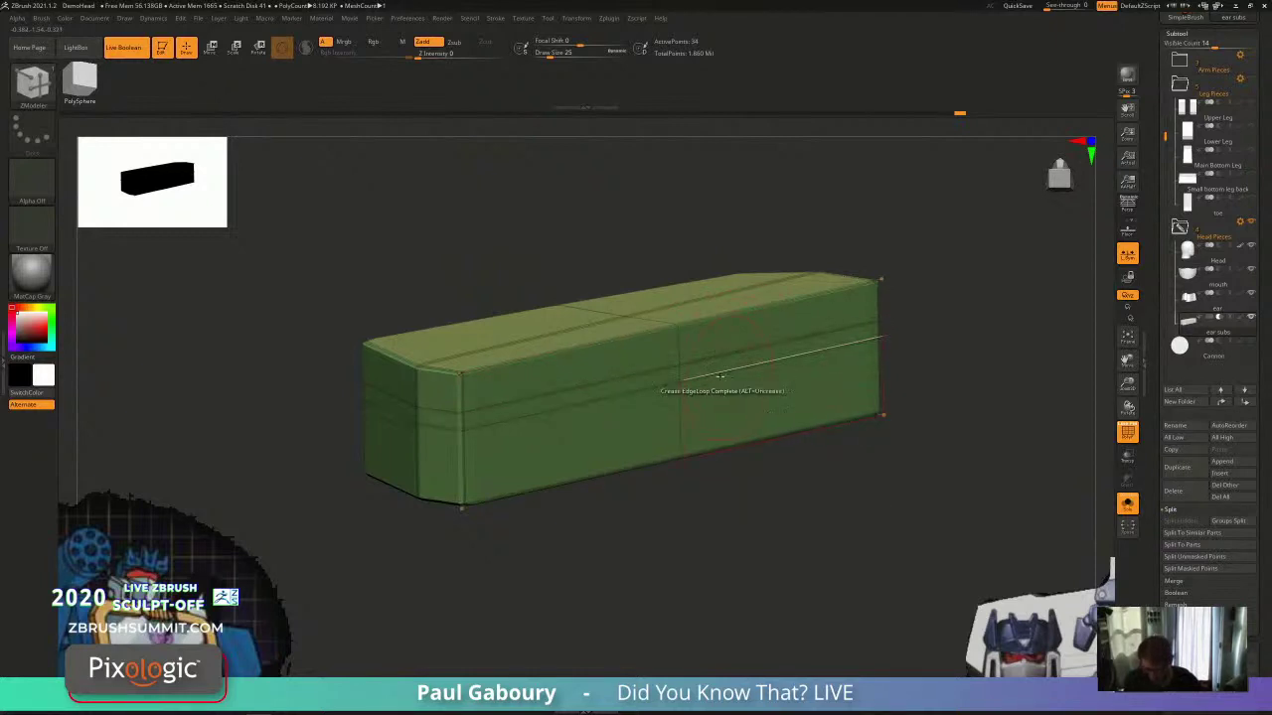
left_click(722, 375)
left_click_drag(652, 538, 689, 548)
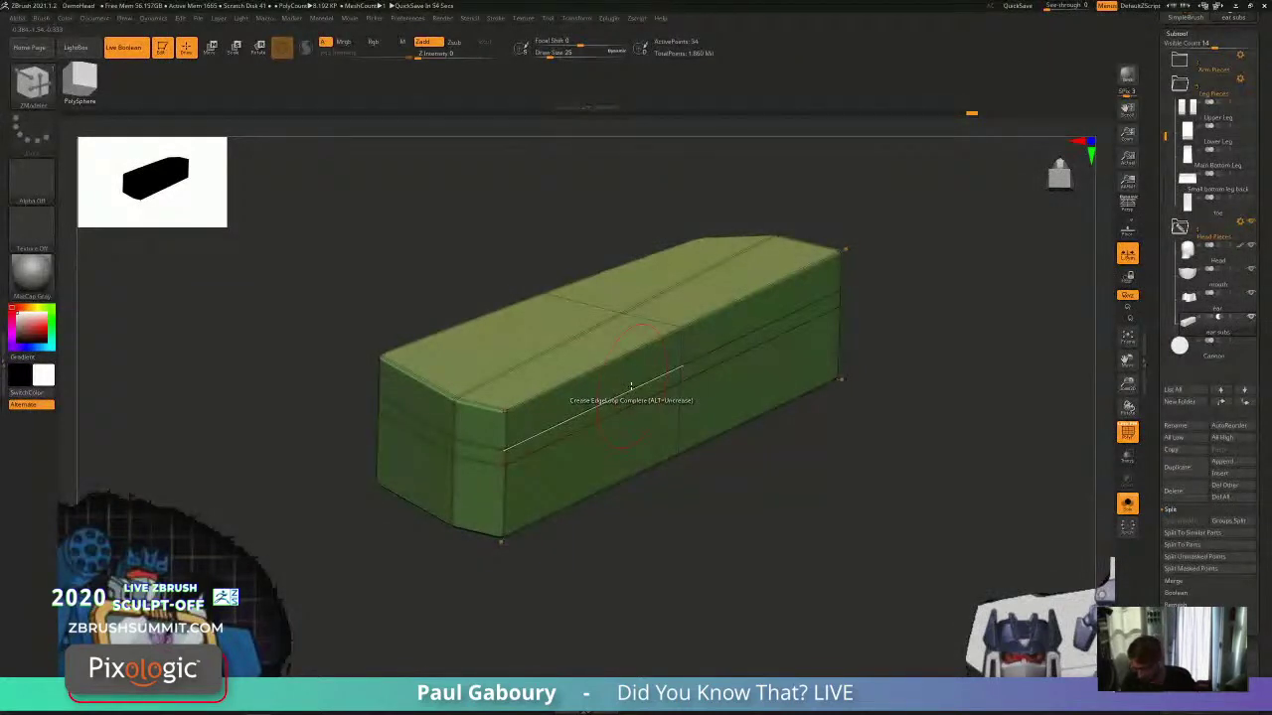
Step: Check the subtractive piece against the ear, then QMesh the side band above its creased loops outward with the Polyloop target
left_click(1128, 504)
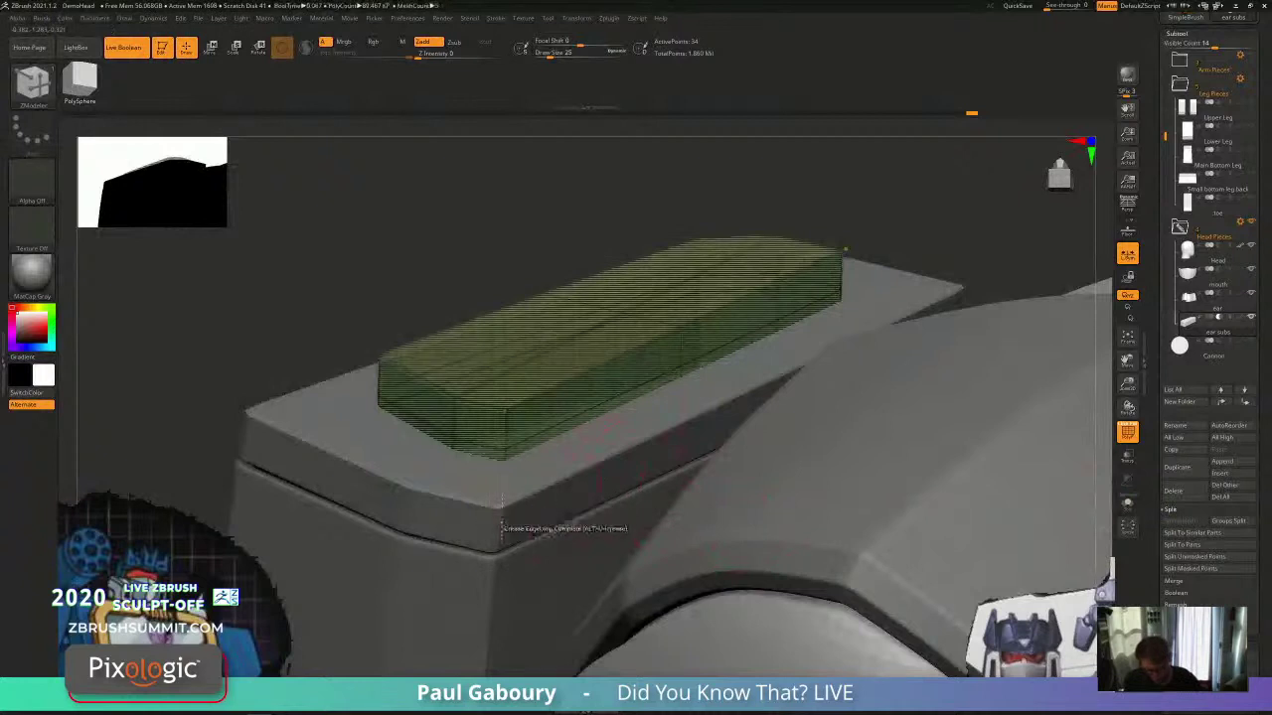
key("shift")
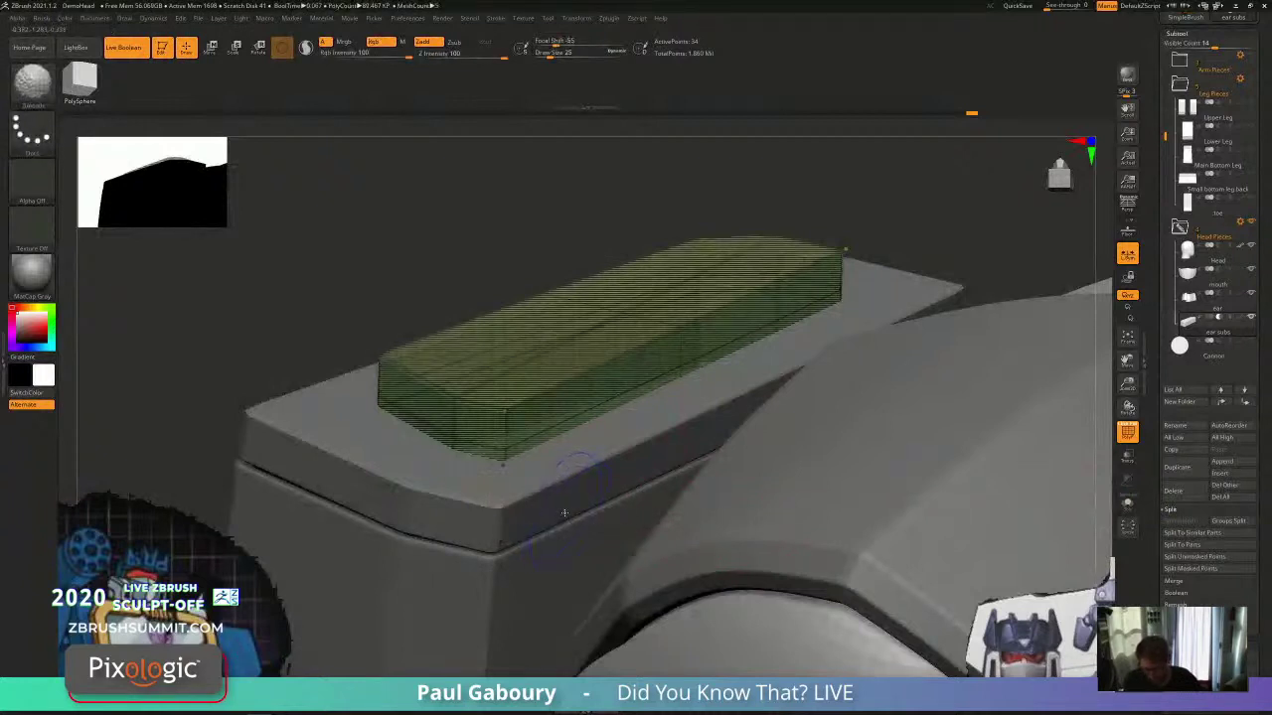
key("shift+f")
key("shift+f")
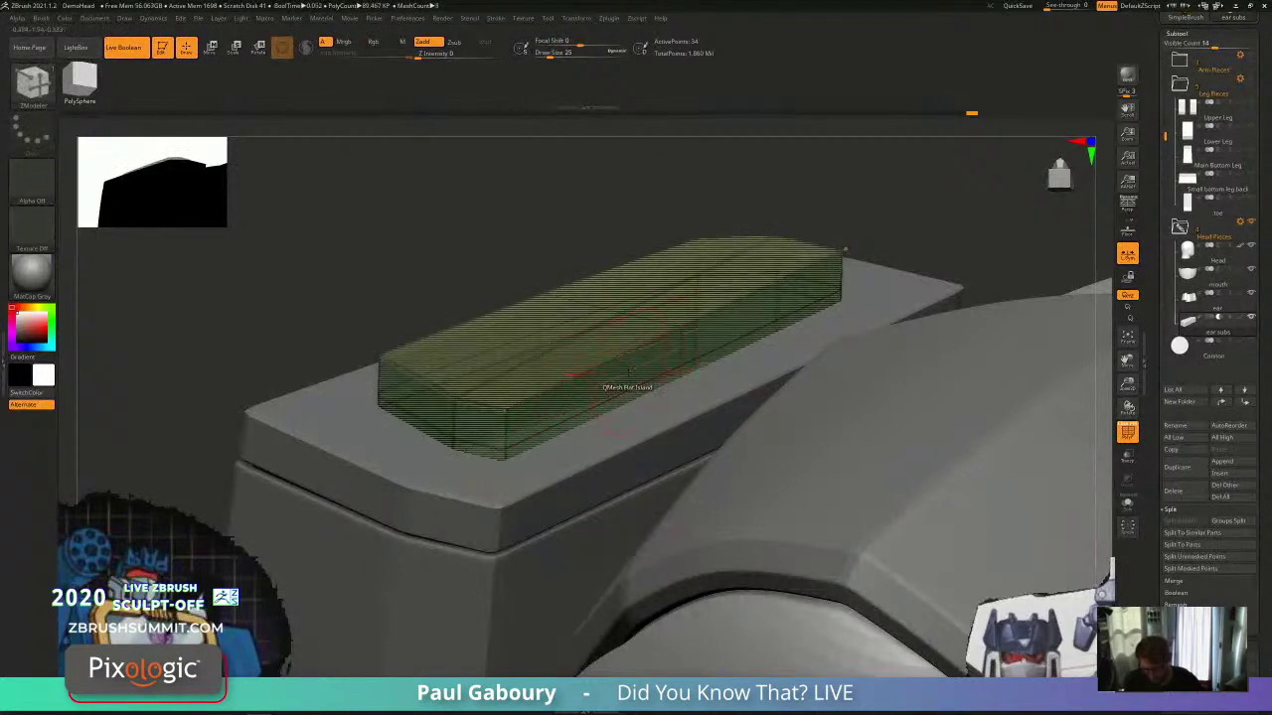
left_click(1127, 503)
right_click_drag(743, 367, 680, 357)
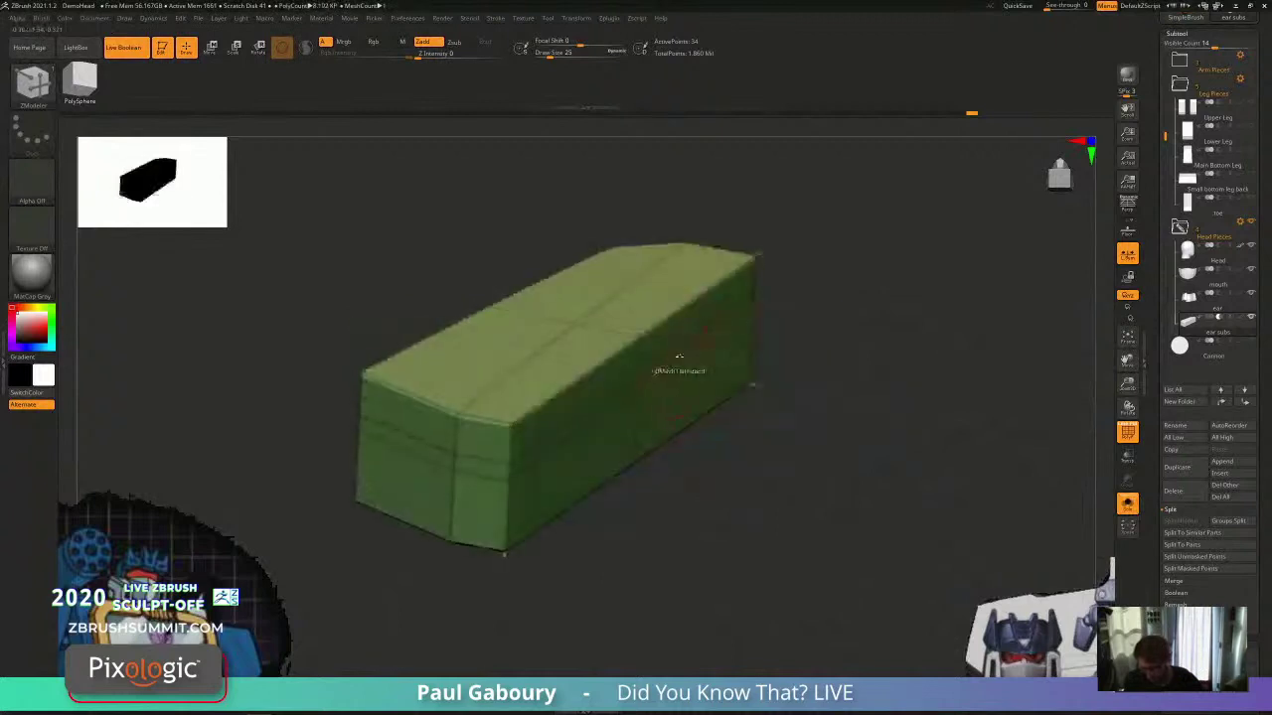
key("space")
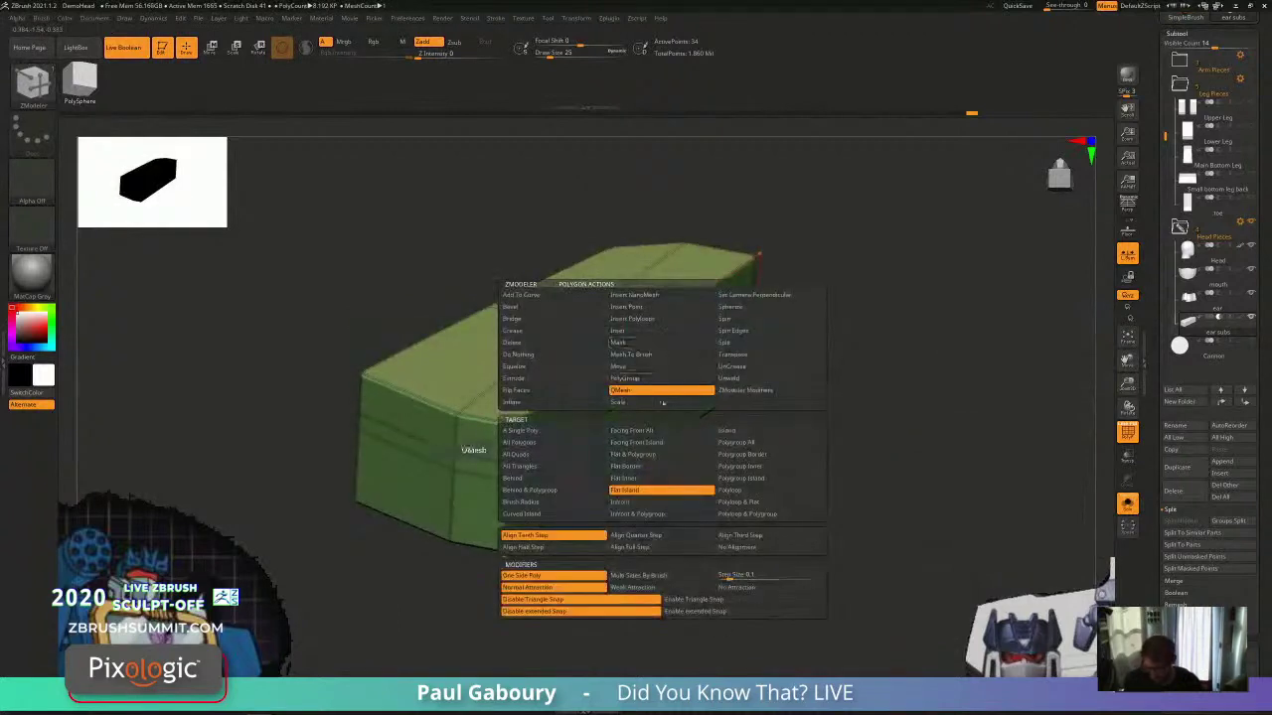
left_click(730, 489)
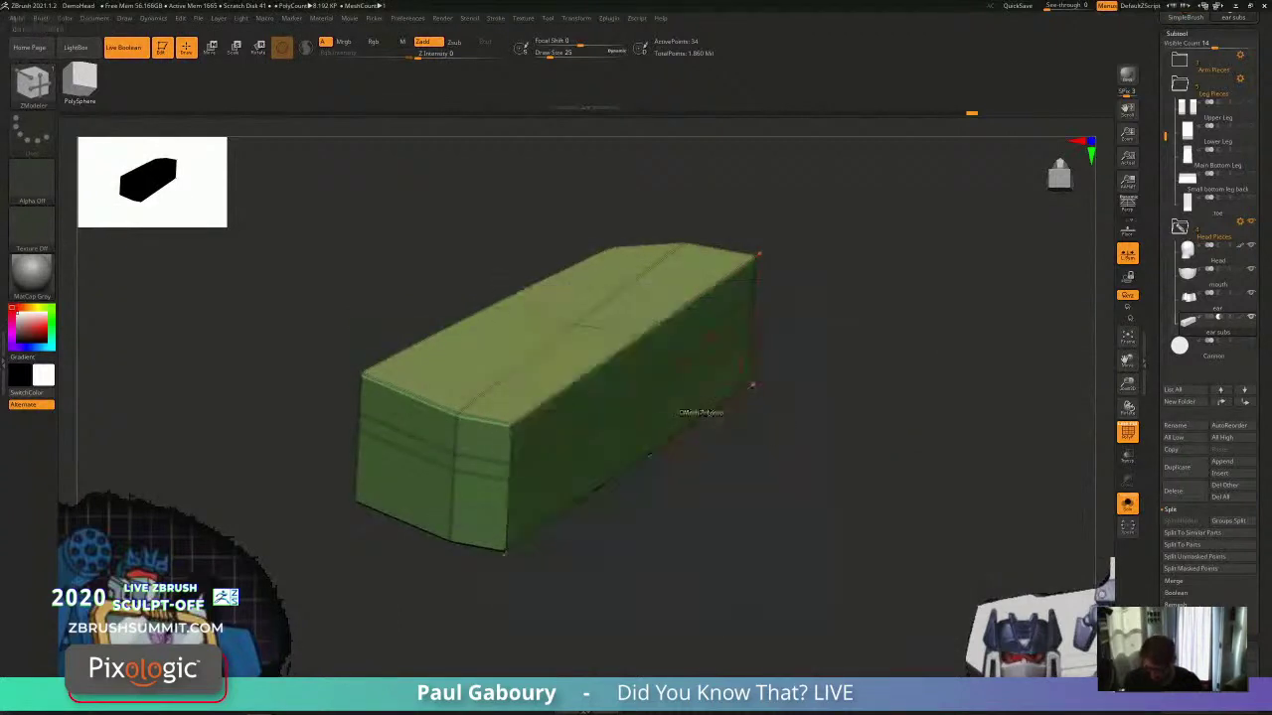
right_click_drag(692, 385, 673, 351)
left_click_drag(668, 348, 684, 349)
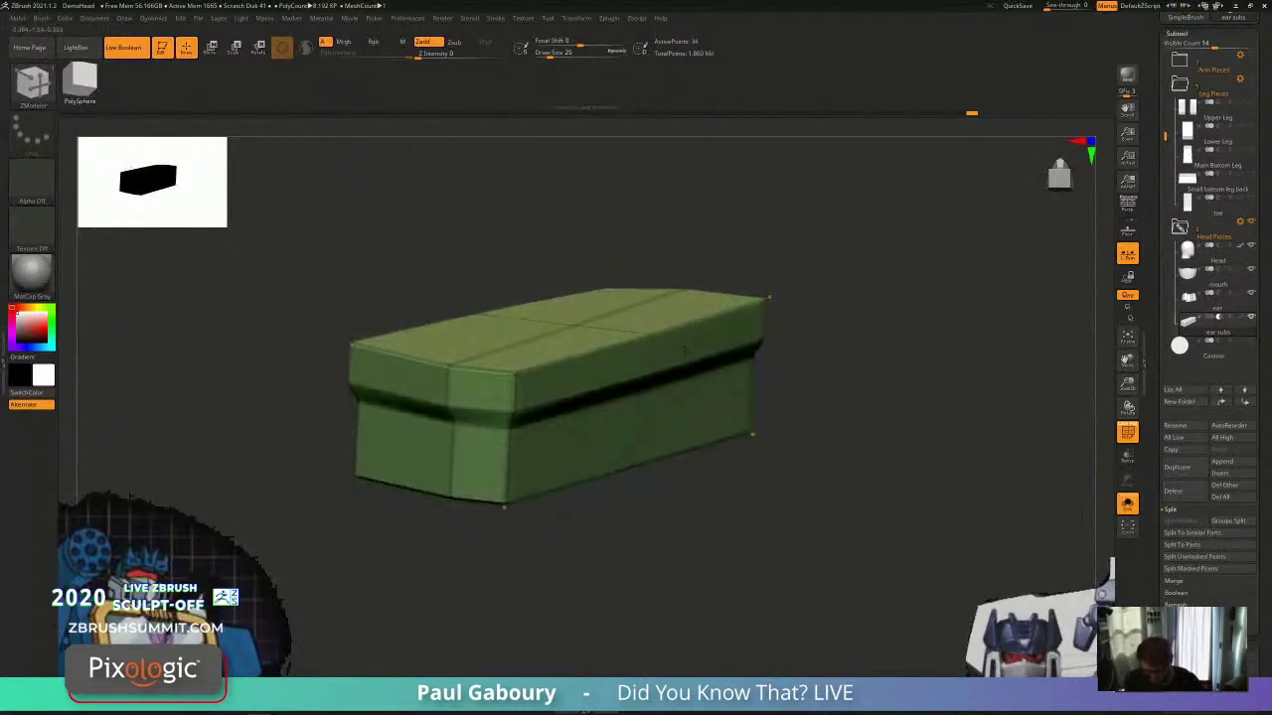
Step: Hide the wireframe, show all the head pieces again and inspect the edges of the ear recess up close
right_click_drag(786, 531, 724, 580)
right_click_drag(731, 477, 735, 517)
key("shift+f")
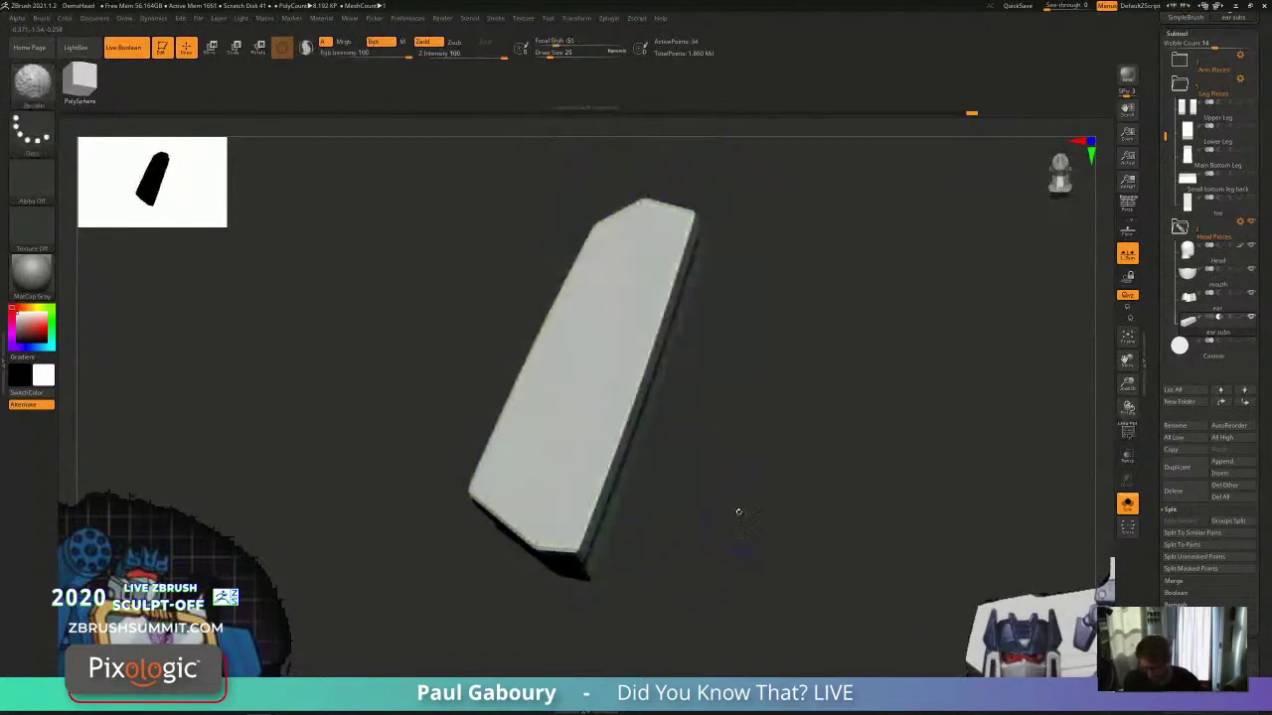
left_click(1127, 504)
right_click_drag(612, 512, 604, 411, "ctrl")
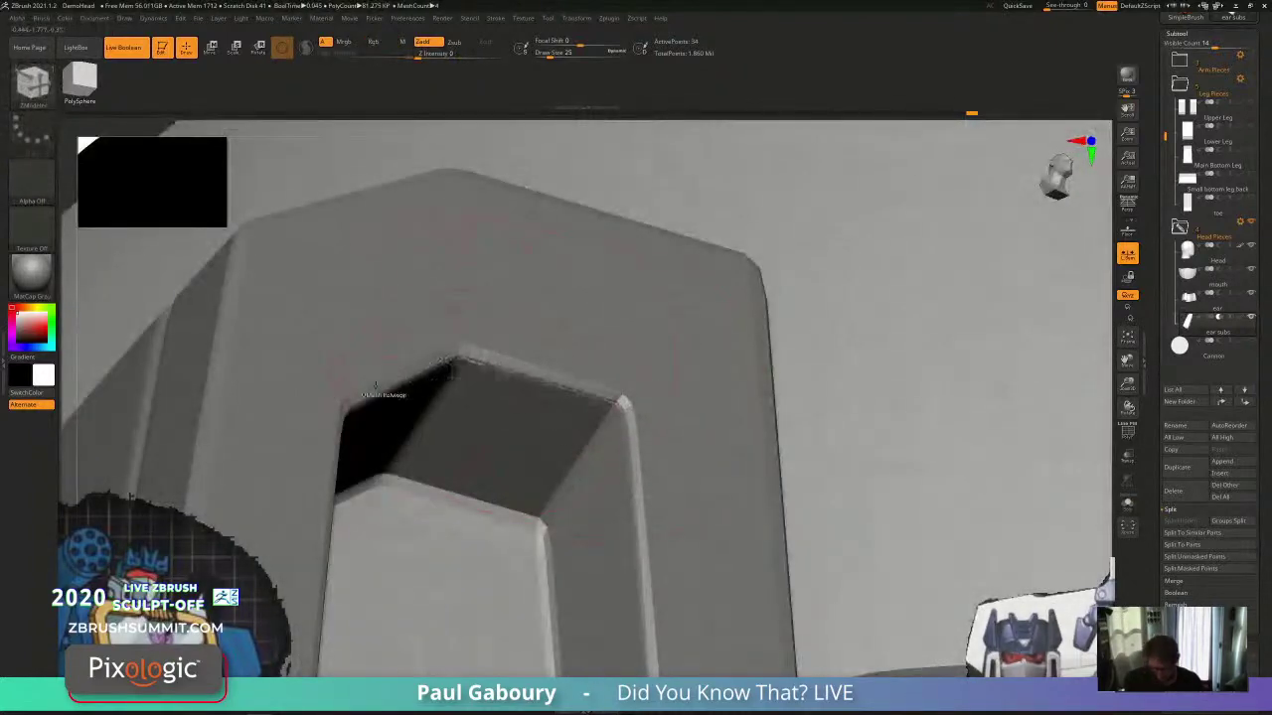
Step: Isolate the subtractive ear piece and shift its lower edge loop to lengthen the slope beneath the wide band
mouse_move(610, 588)
right_mouse_down("ctrl")
mouse_move(609, 542)
mouse_move(632, 563)
mouse_move(631, 315)
mouse_move(636, 610)
mouse_move(644, 587)
mouse_move(596, 529)
mouse_move(611, 526)
right_mouse_up("ctrl")
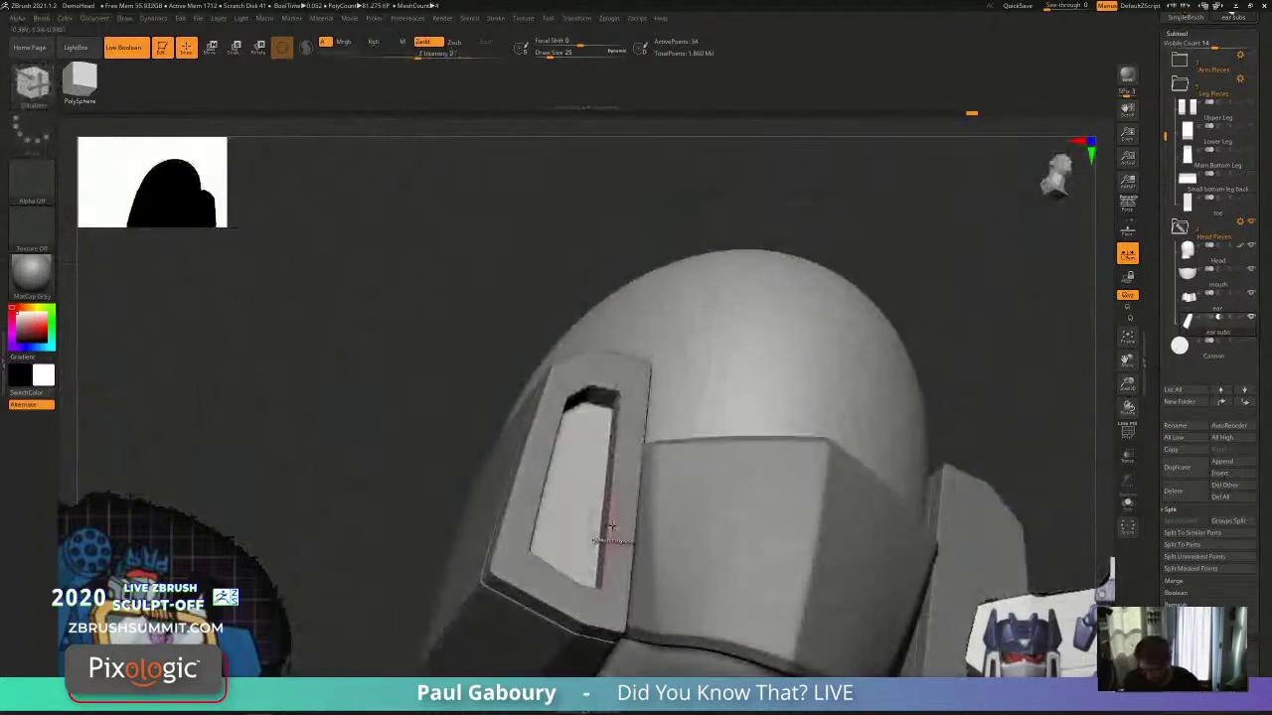
left_click(1131, 502)
right_click_drag(760, 387, 696, 456)
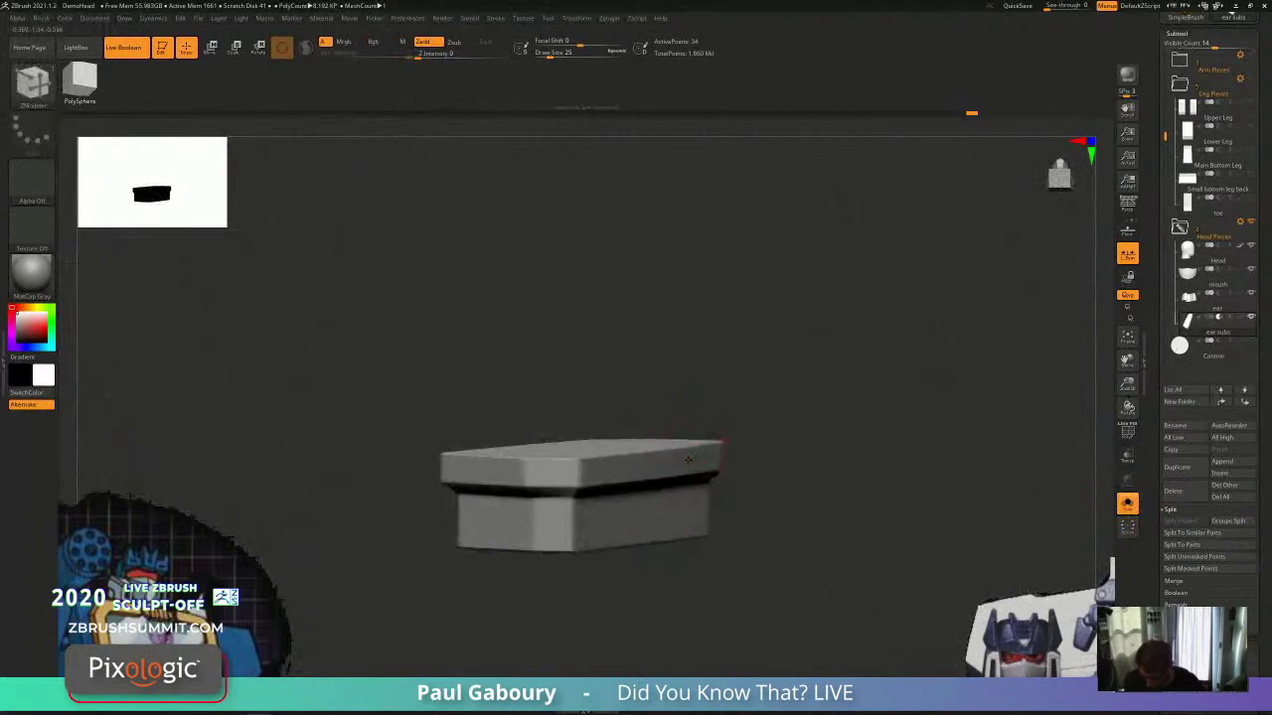
left_click(1127, 503)
right_click_drag(699, 582, 661, 393)
left_click(1128, 503)
key("space")
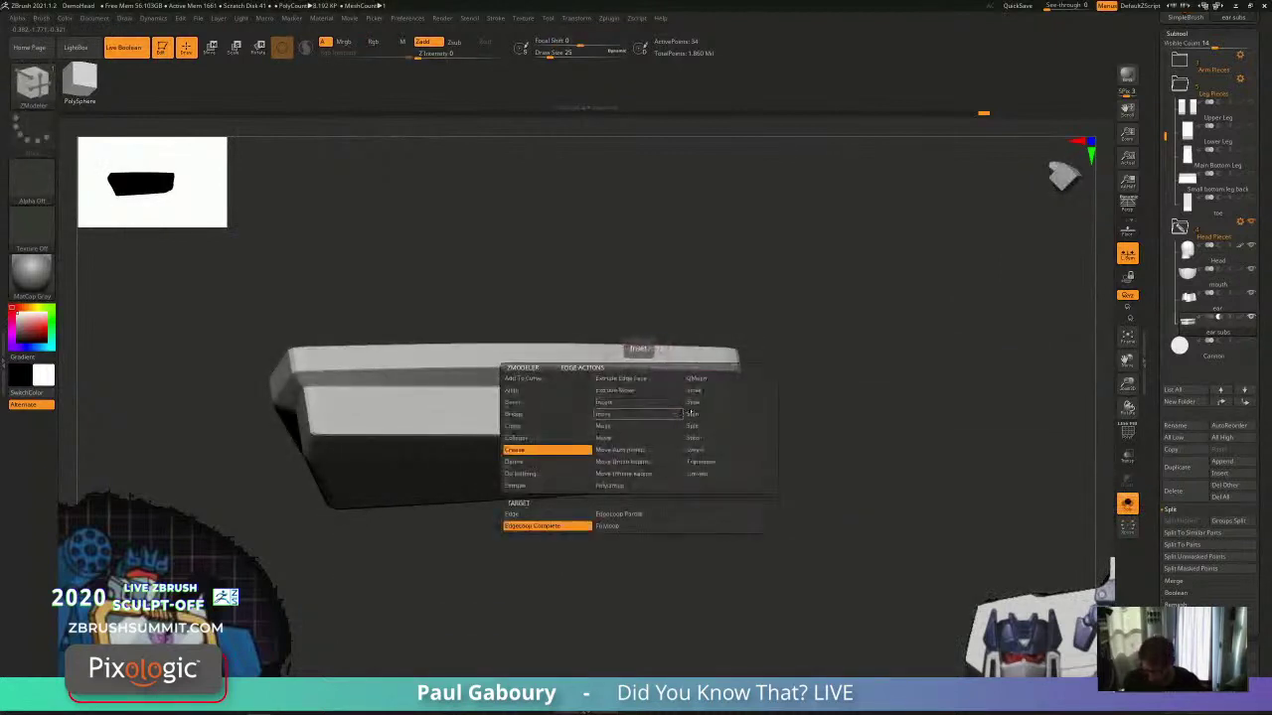
left_click_drag(641, 389, 640, 394)
Step: Show all the head pieces again and inspect the recess bevel up close and from the front
left_click(1131, 508)
right_click_drag(821, 471, 795, 547)
right_click_drag(745, 485, 787, 583, "alt")
mouse_move(578, 381)
left_mouse_down()
mouse_move(576, 361)
mouse_move(580, 379)
left_mouse_up()
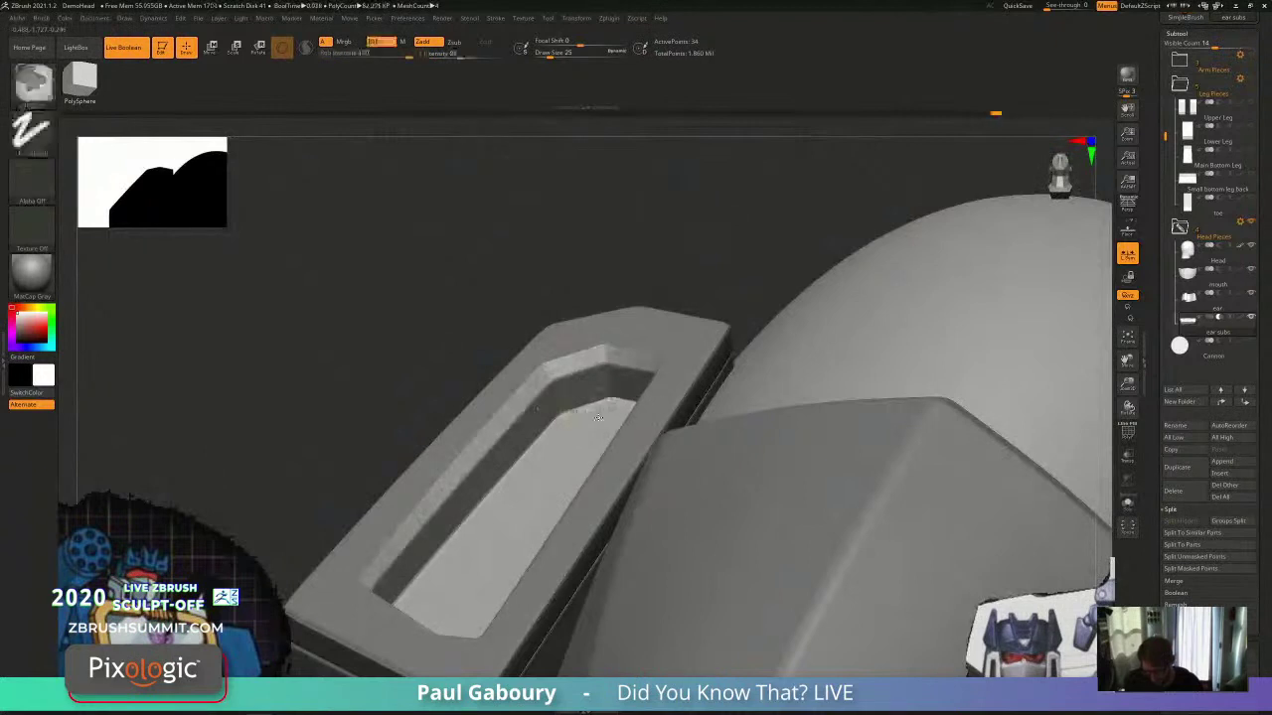
right_click_drag(599, 418, 573, 476, "ctrl")
right_click_drag(606, 585, 529, 590, "alt")
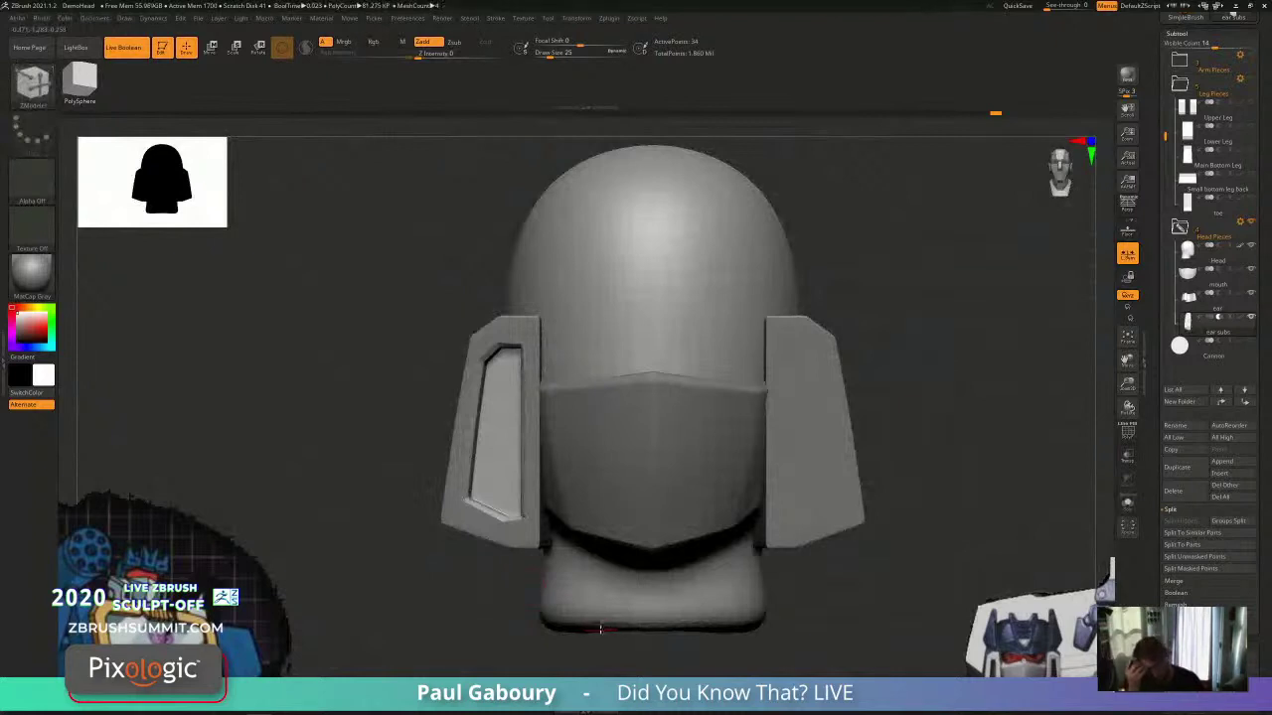
Step: Isolate the subtractive piece with its wireframe, switch off its subdivision preview and mask everything except the border's upper inner corner
left_click(1126, 504)
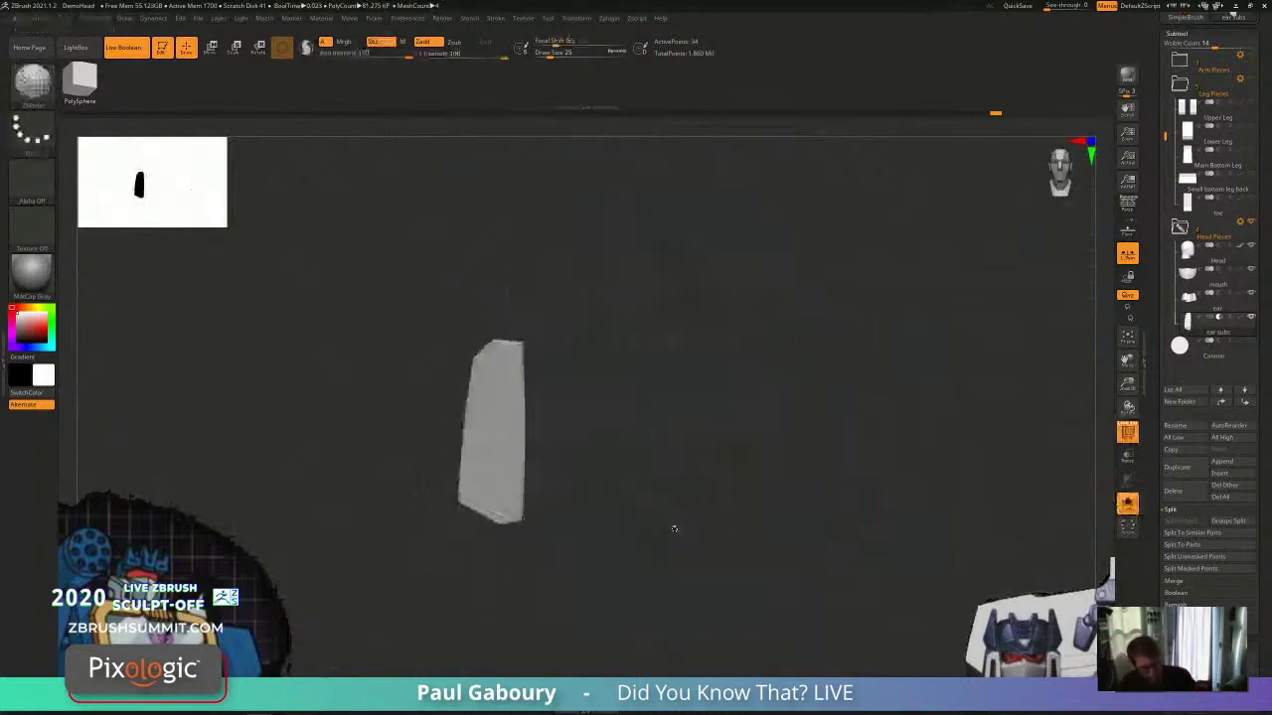
left_click_drag(679, 525, 575, 475)
mouse_move(575, 475)
right_mouse_down("ctrl")
mouse_move(586, 537)
mouse_move(596, 517)
right_mouse_up("ctrl")
left_click_drag(485, 374, 529, 417, "ctrl+alt")
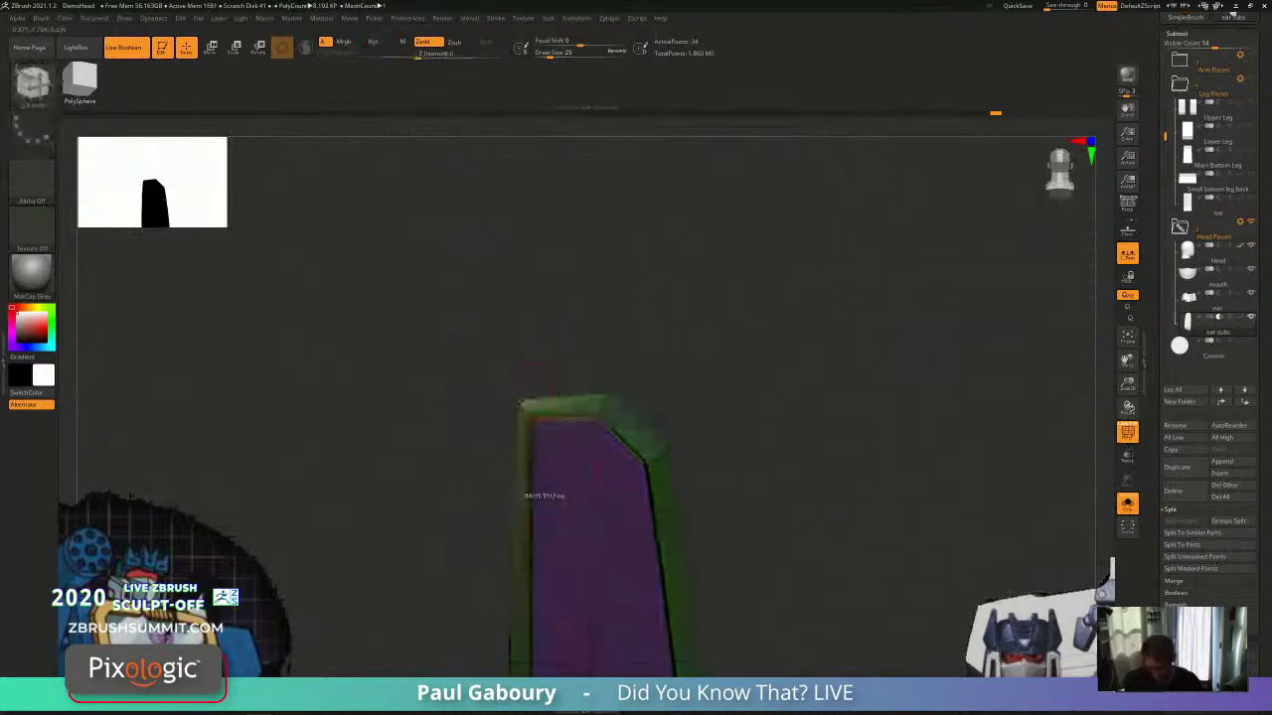
right_click_drag(544, 496, 496, 421)
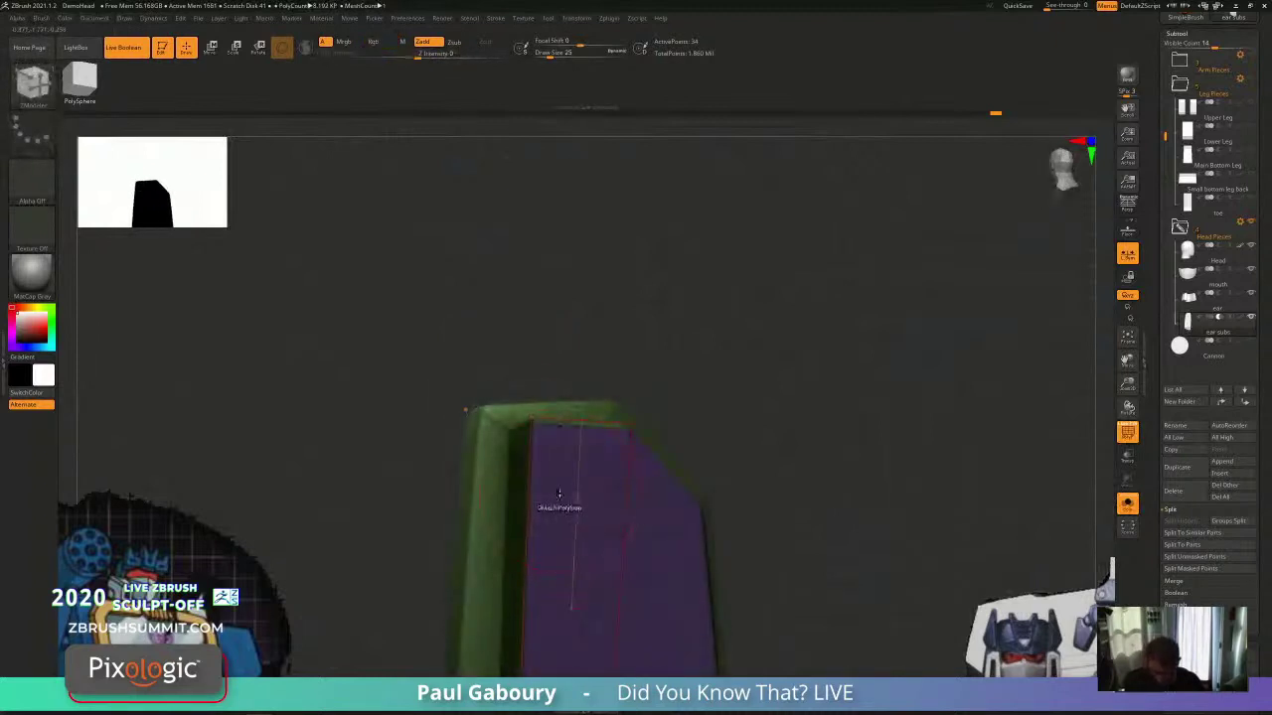
key("shift+d")
key("w")
right_click_drag(567, 489, 564, 487)
right_click_drag(599, 434, 641, 435)
left_click(512, 416)
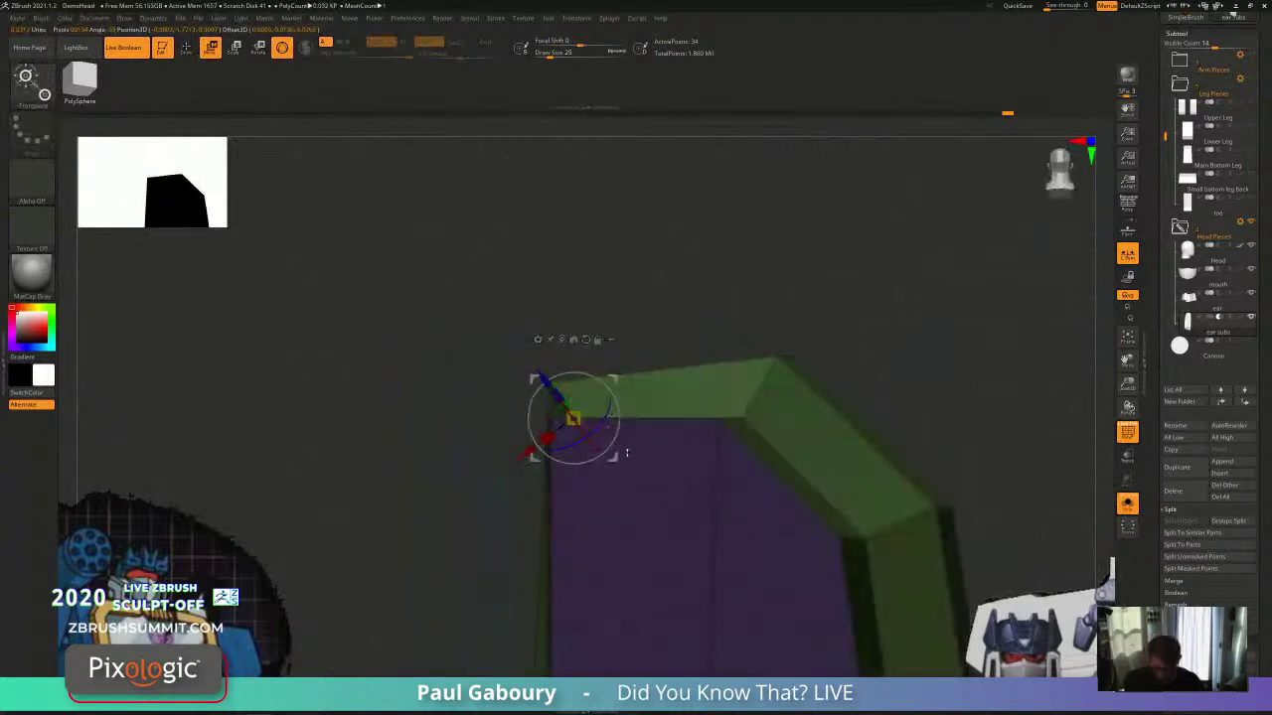
Step: Reset the gizmo orientation and move the unmasked corner up and outward to level the top edge and even the border
right_click_drag(629, 493, 642, 492)
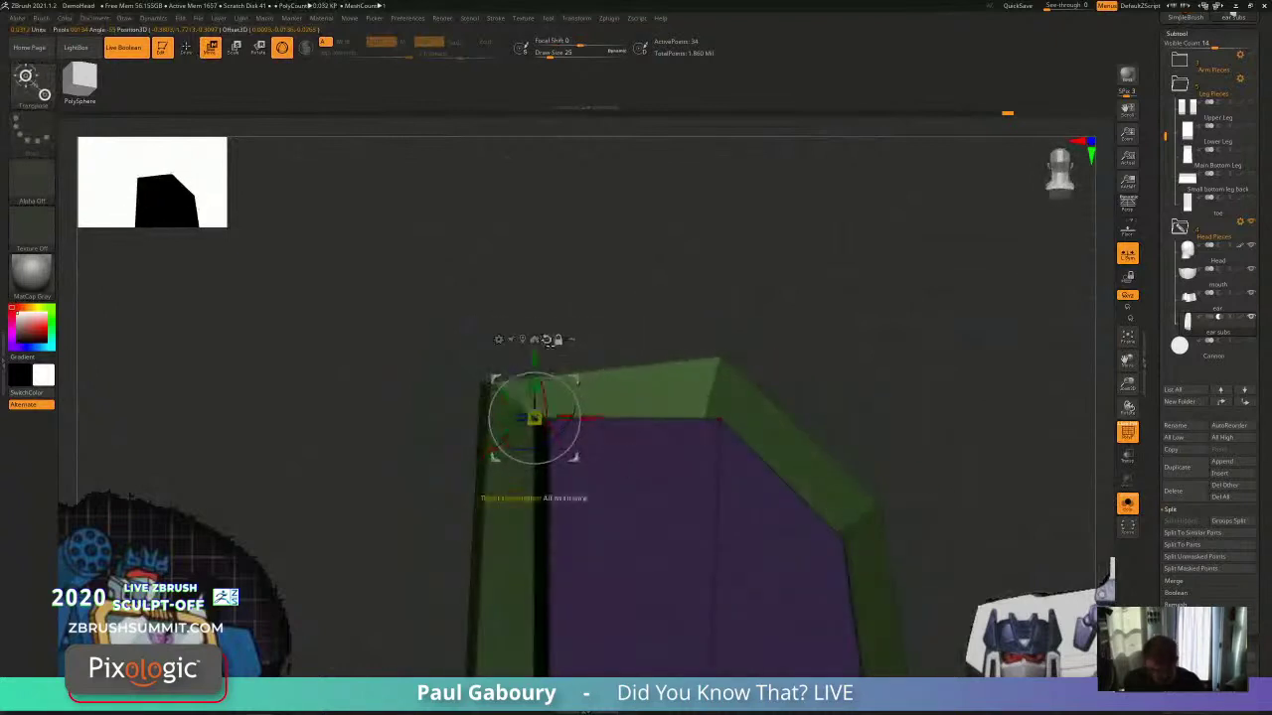
right_click_drag(610, 386, 633, 385)
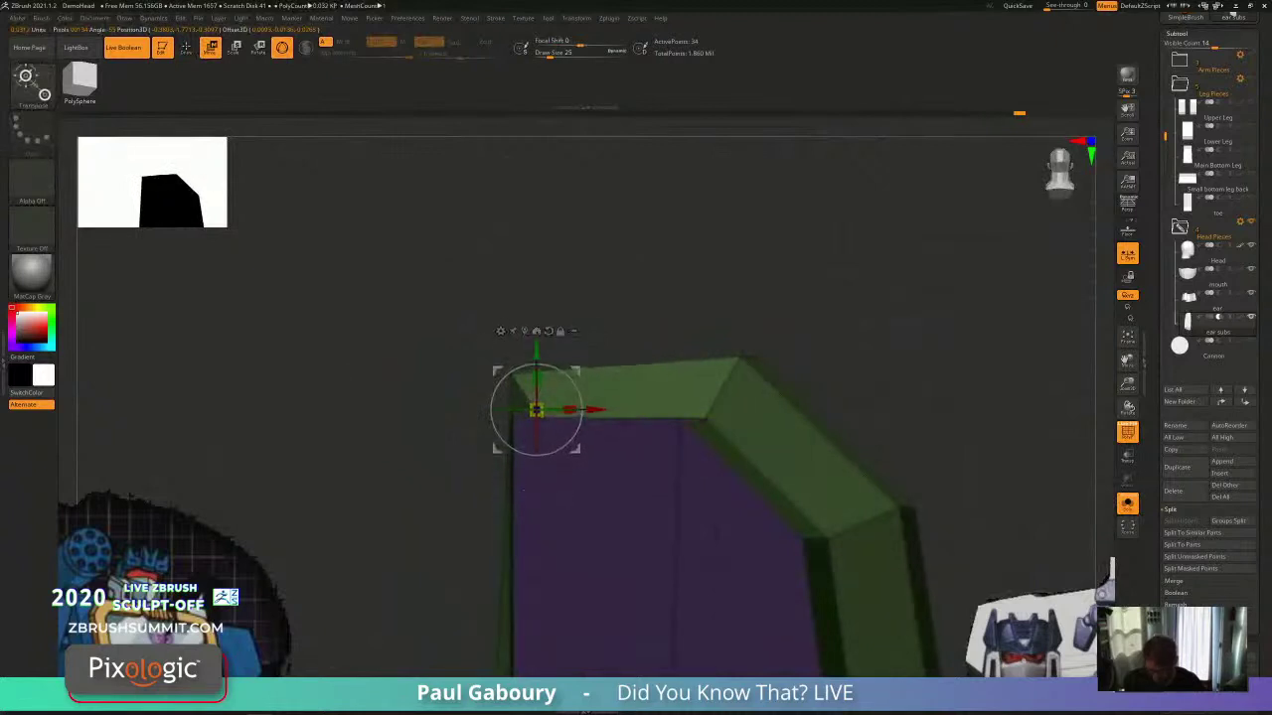
left_click_drag(545, 345, 536, 336)
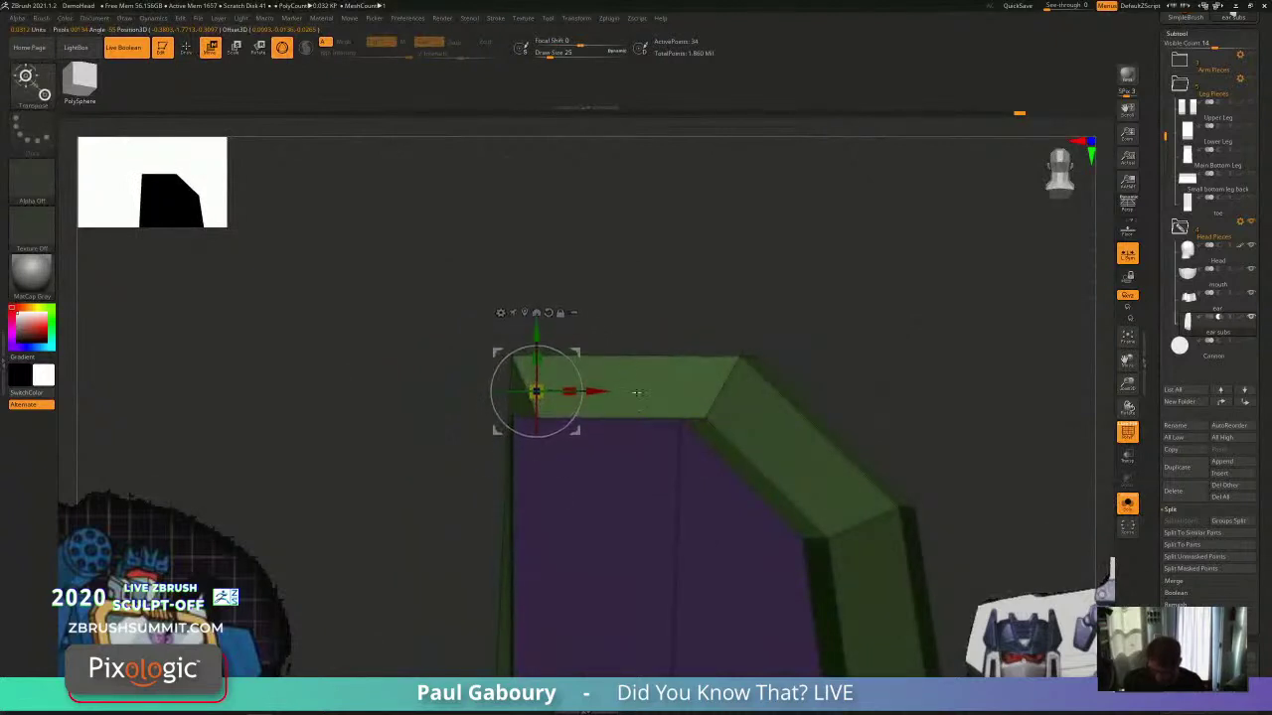
left_click_drag(586, 391, 572, 392)
right_click_drag(584, 467, 685, 486)
left_click_drag(561, 388, 566, 386)
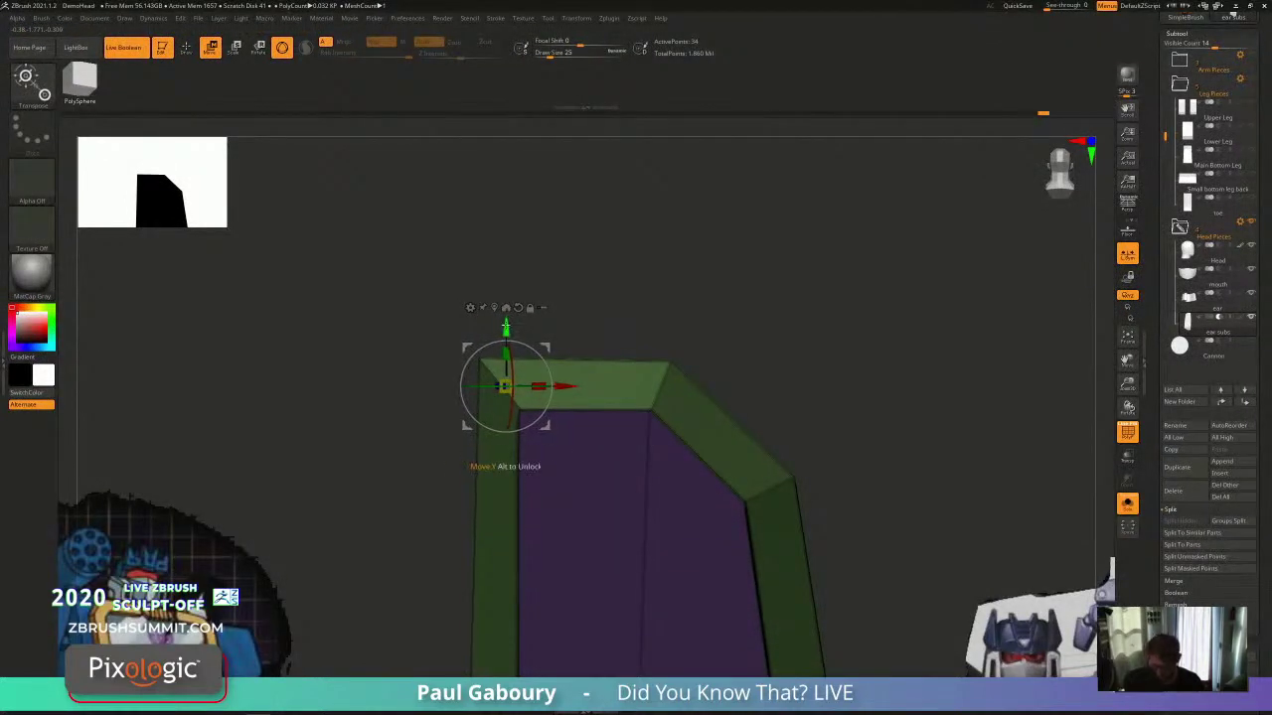
Step: Mask all but the lower inner corner of the subtractive piece's border and move it down and sideways to even the border
right_click_drag(811, 434, 775, 338, "ctrl")
right_click_drag(614, 656, 581, 340, "alt")
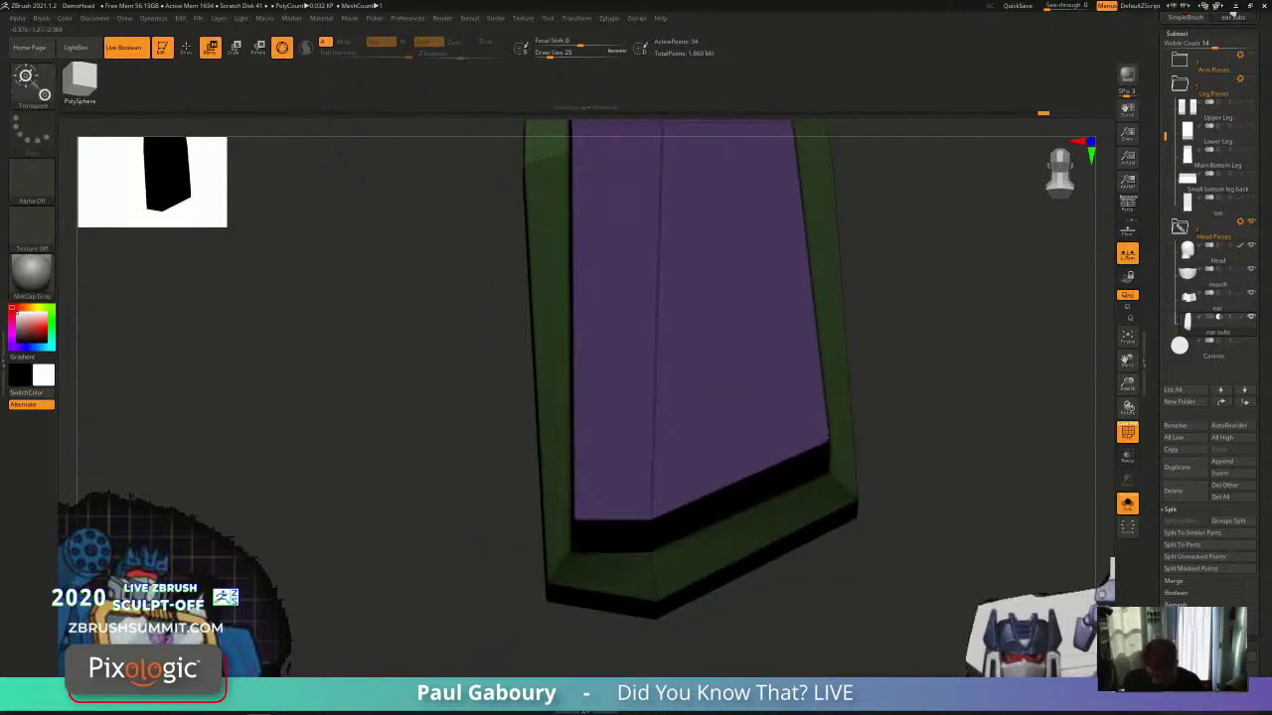
left_click_drag(522, 644, 566, 576, "ctrl")
left_click(588, 623, "ctrl")
right_click_drag(624, 564, 644, 602)
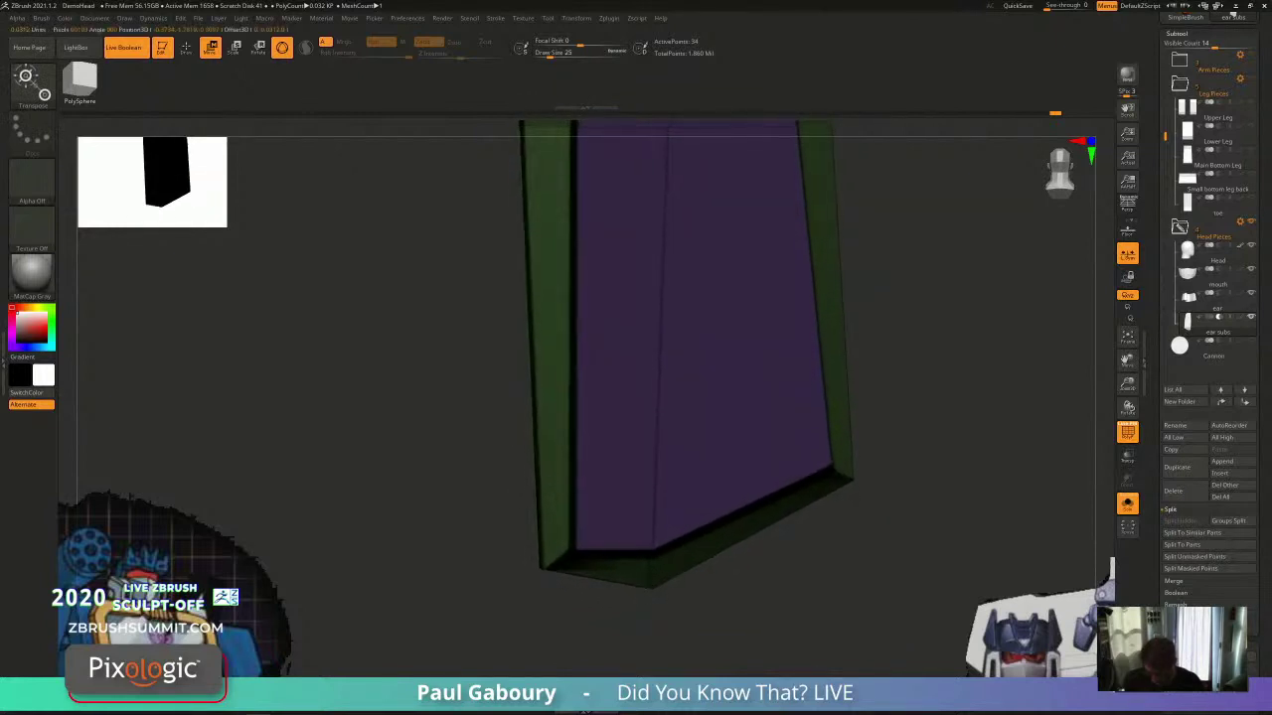
key("w")
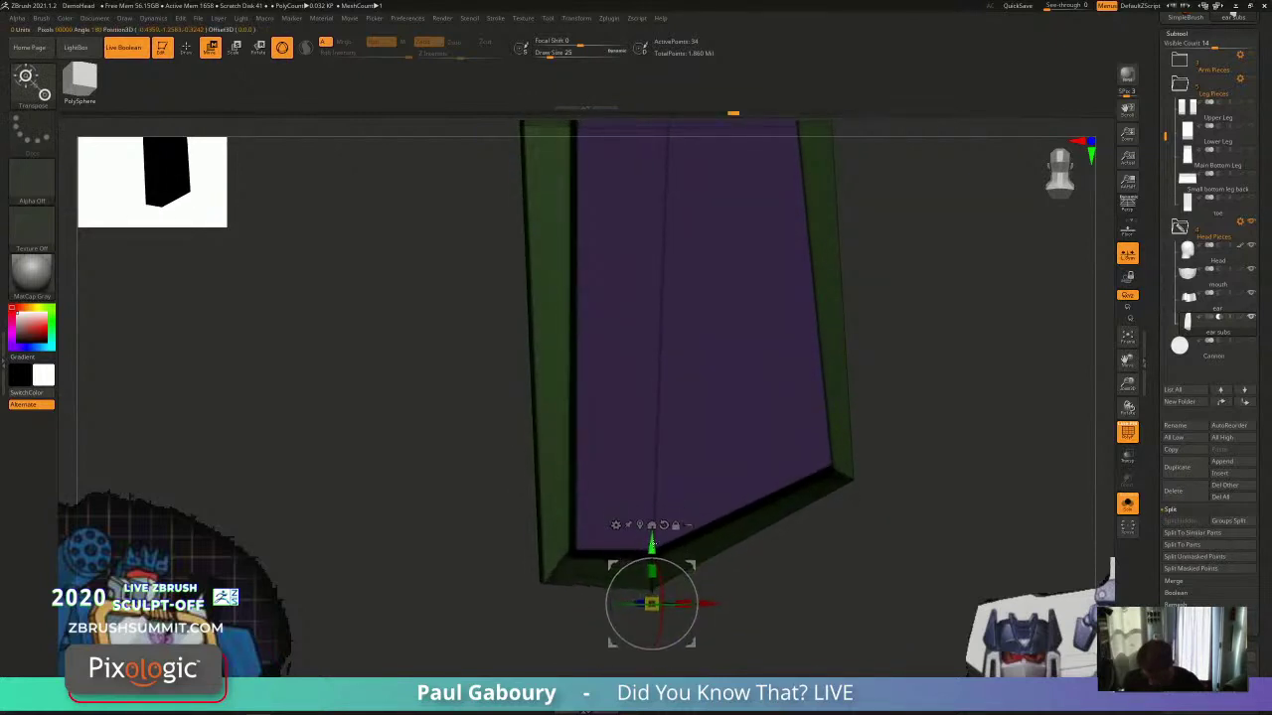
left_click_drag(653, 543, 652, 547)
mouse_move(708, 594)
right_mouse_down()
mouse_move(681, 592)
mouse_move(698, 591)
right_mouse_up()
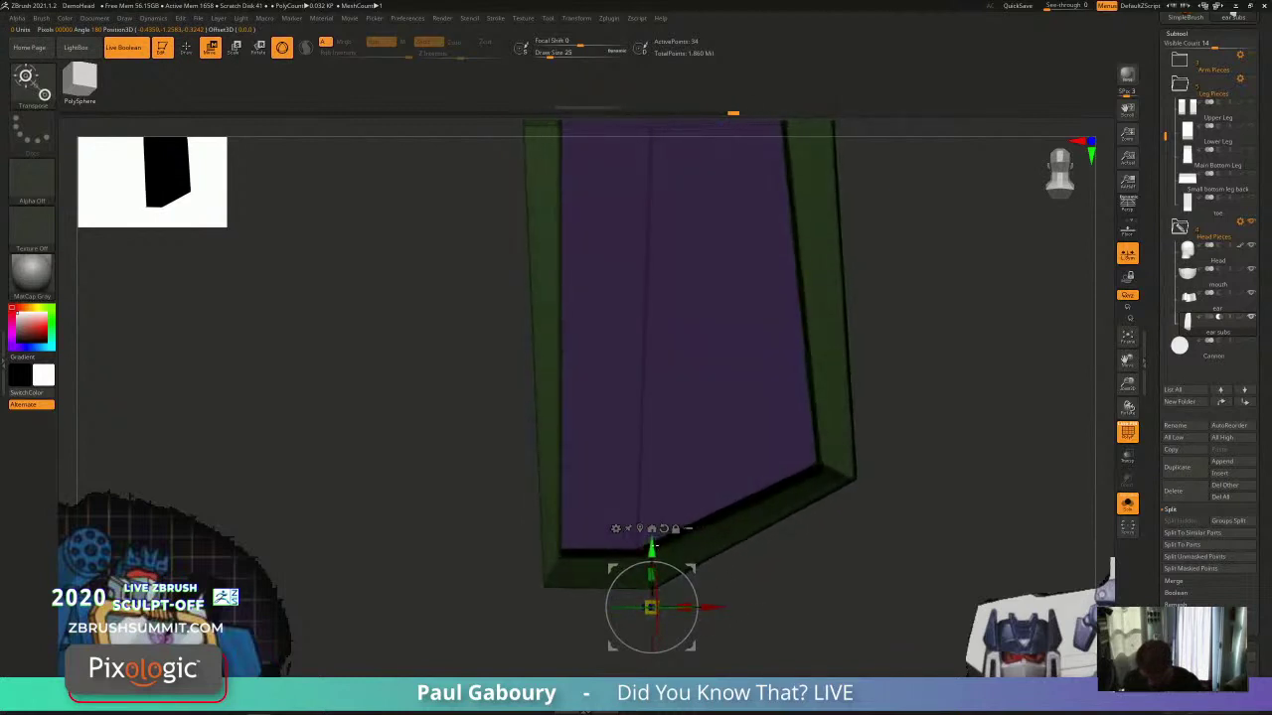
left_click_drag(654, 544, 653, 547)
left_click_drag(713, 609, 690, 609)
right_click_drag(695, 607, 691, 576, "ctrl")
left_click_drag(665, 599, 664, 600)
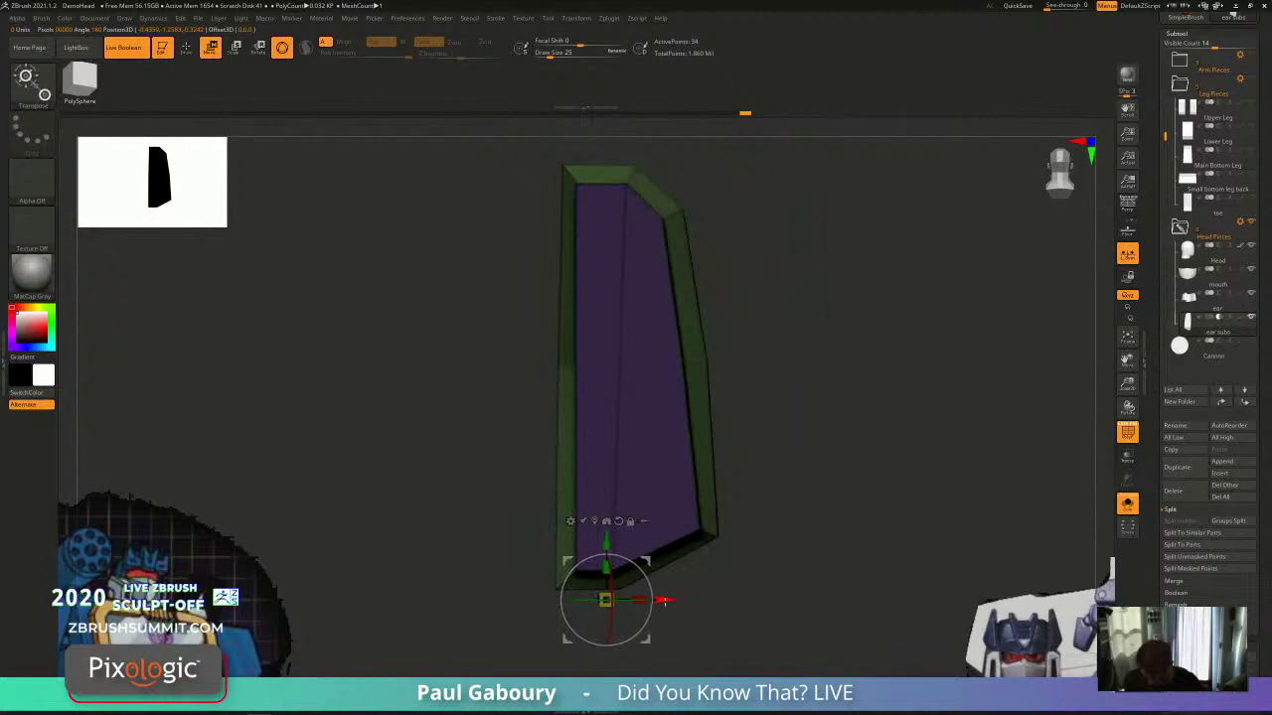
Step: Adjust the mask along the border's inner side and shift its middle and upper points outward to straighten that edge
left_click_drag(514, 455, 554, 344, "ctrl")
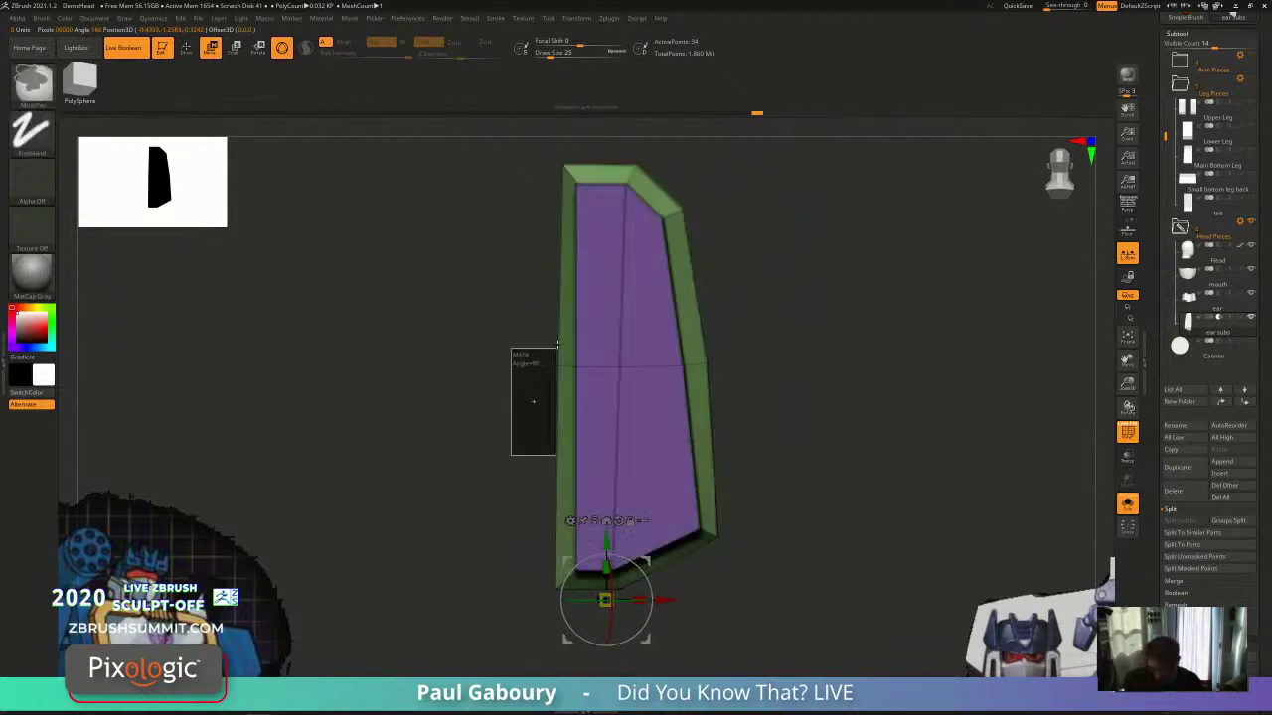
left_click_drag(664, 599, 662, 599)
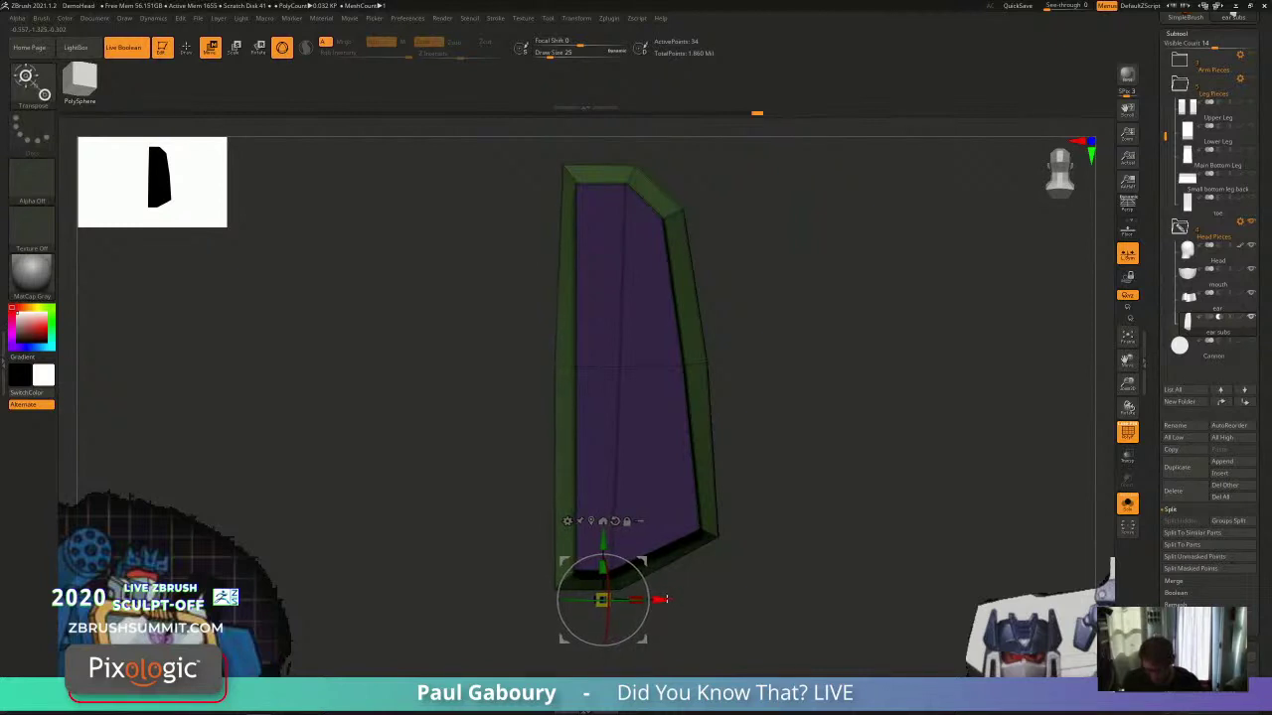
left_click_drag(494, 313, 454, 354, "alt")
left_click_drag(482, 356, 572, 226, "ctrl+alt")
left_click_drag(673, 673, 668, 583, "alt")
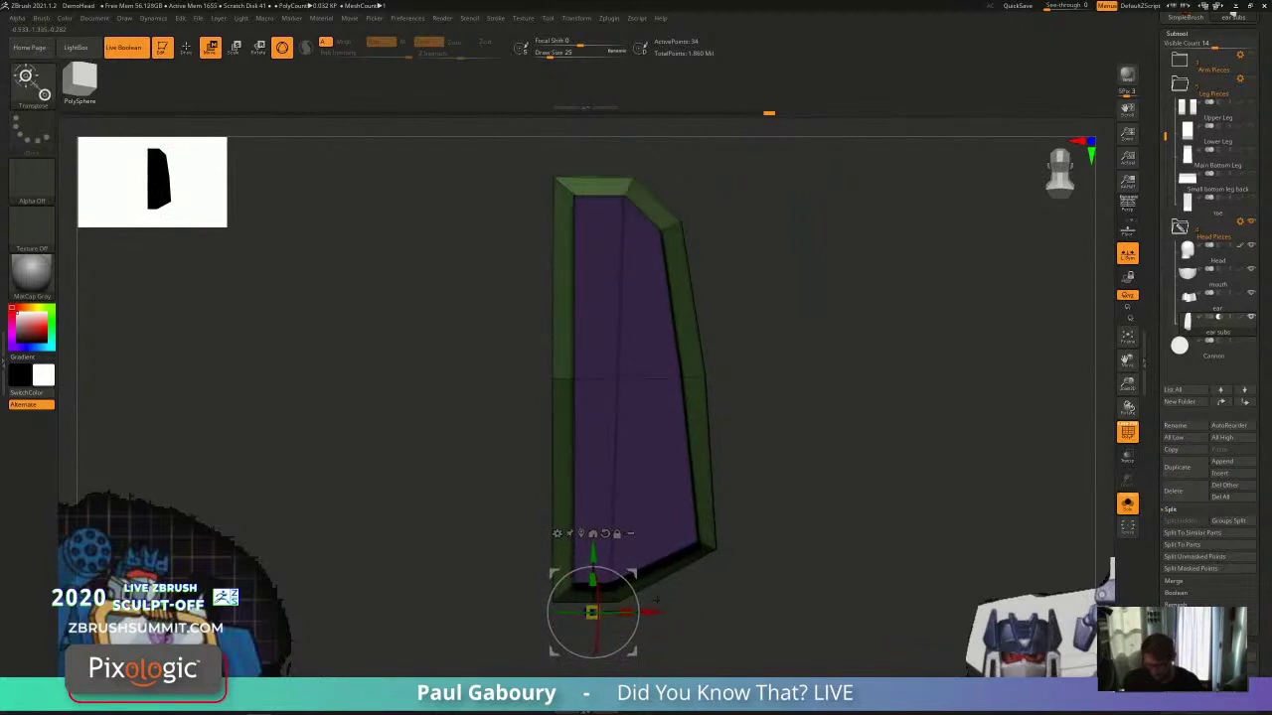
Step: Mask all but the border's lower outer corner, nudge it into line, and clear the mask
left_click_drag(686, 598, 743, 534, "ctrl")
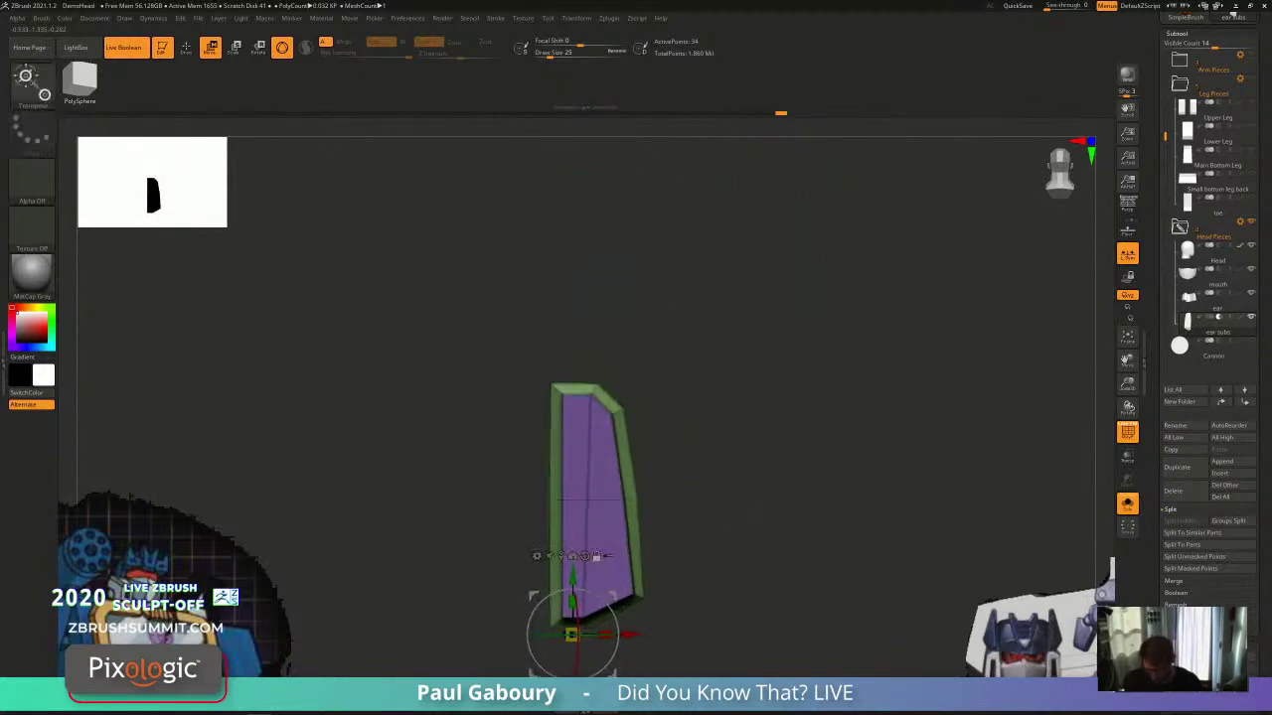
left_click_drag(688, 632, 699, 588, "alt")
left_click_drag(698, 588, 642, 538, "ctrl")
left_click(664, 558, "ctrl")
left_click_drag(647, 589, 646, 588)
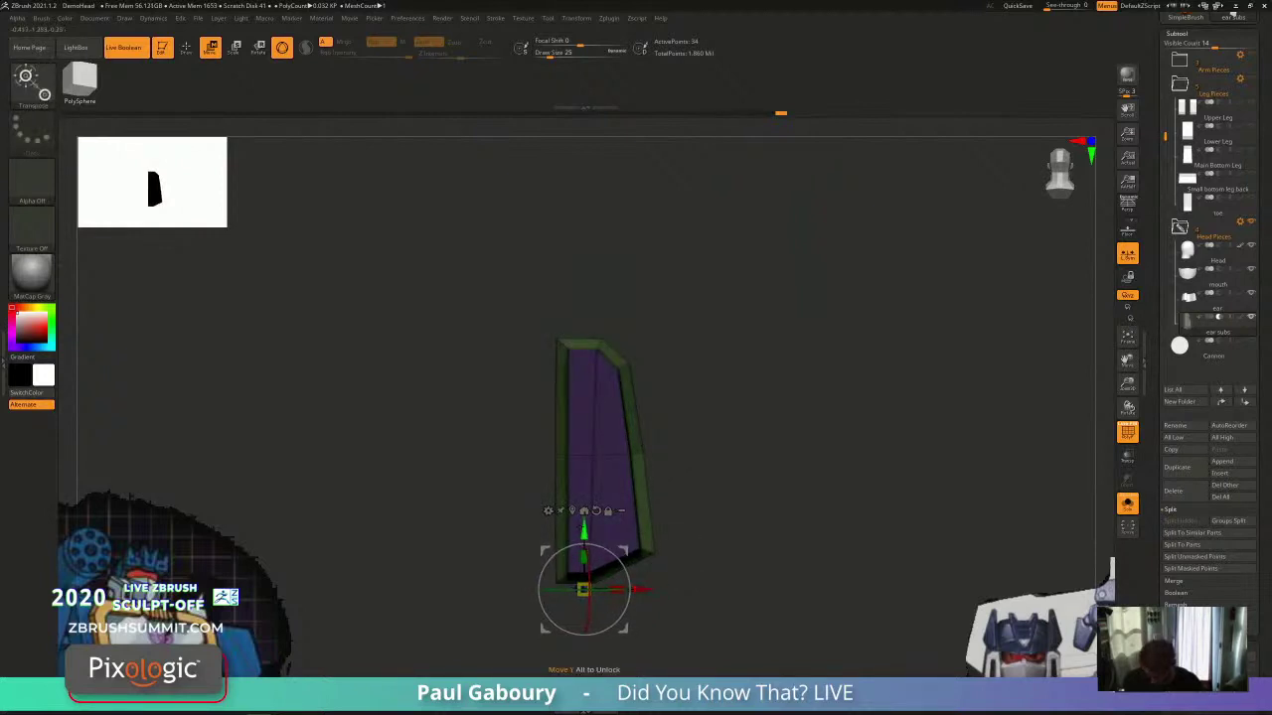
left_click_drag(583, 531, 583, 532)
left_click_drag(689, 580, 717, 604, "ctrl")
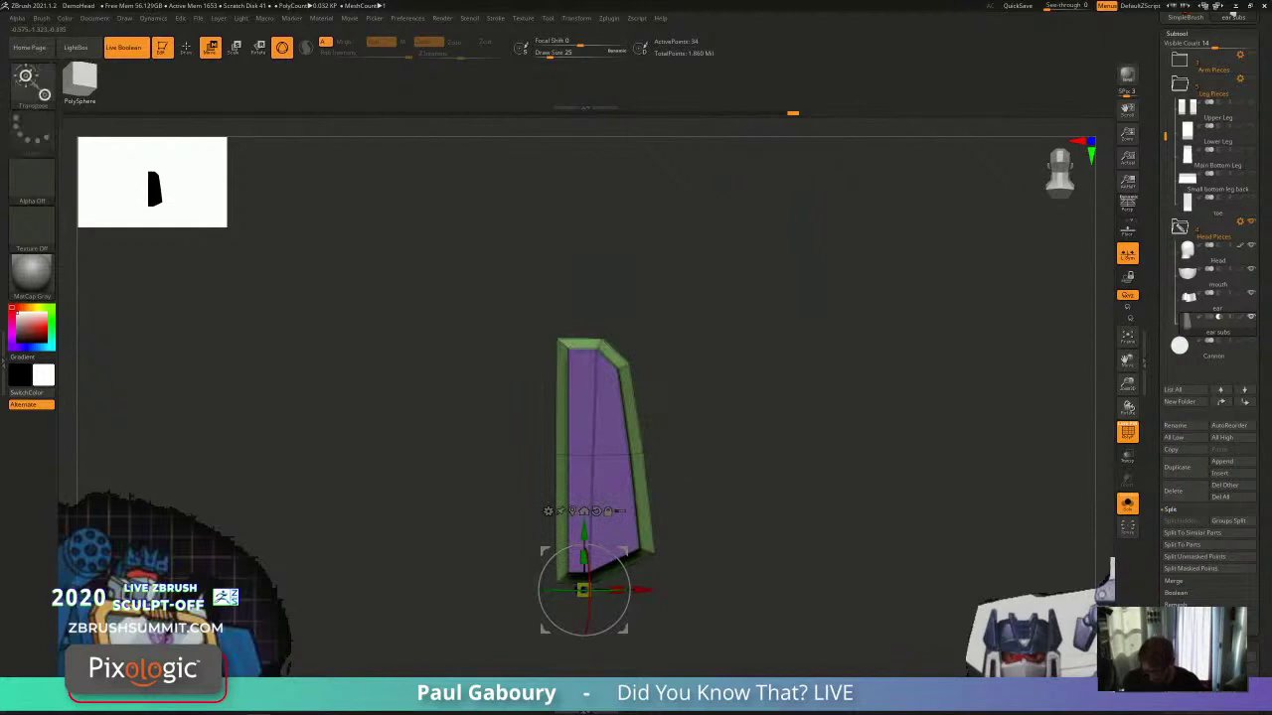
Step: Restore the smoothed preview, hide the wireframe, leave the move gizmo and show the whole head from the front
key("shift+f")
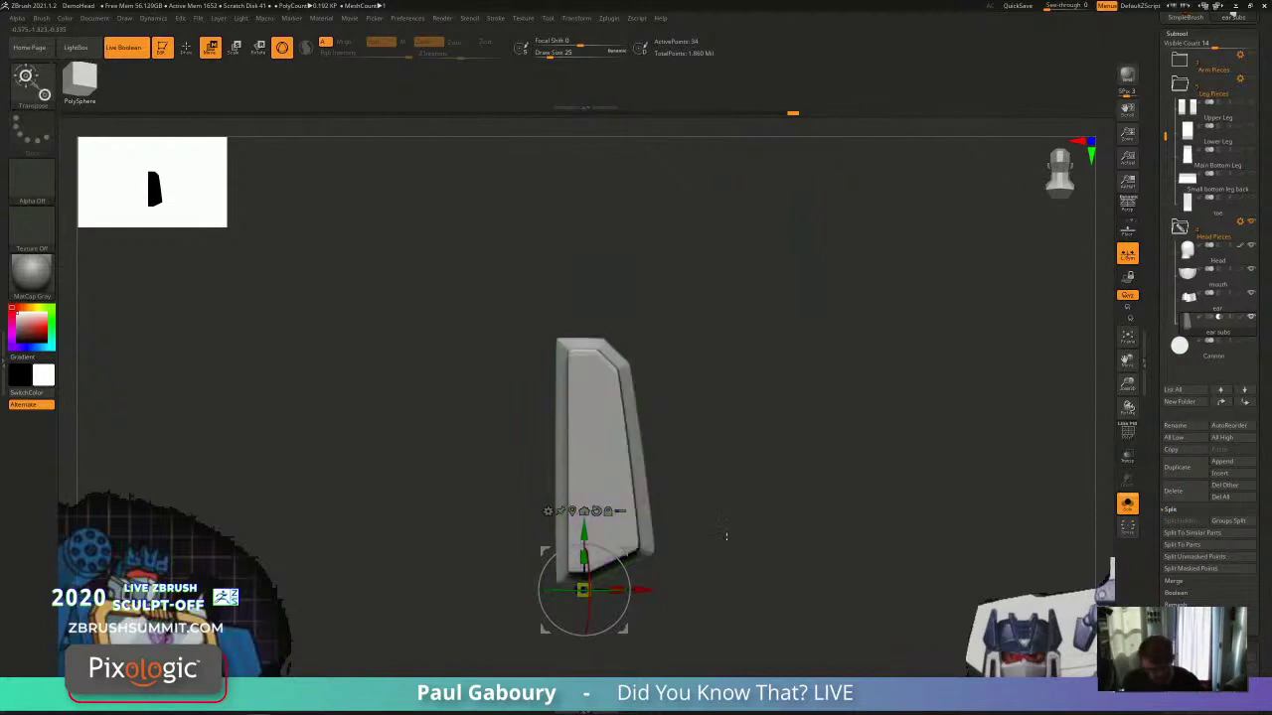
key("q")
left_click_drag(690, 527, 783, 527)
left_click(1127, 506)
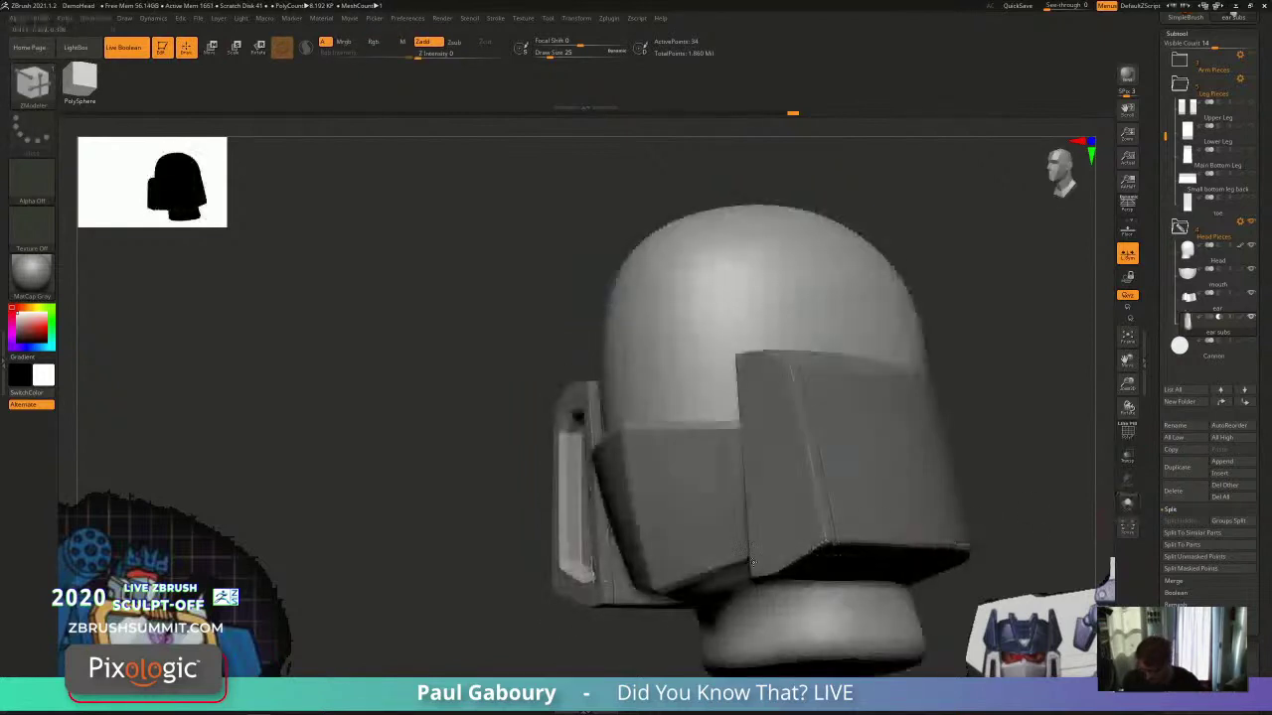
right_click_drag(755, 487, 867, 502)
right_click_drag(746, 560, 772, 516, "alt")
right_click_drag(772, 517, 734, 516, "shift")
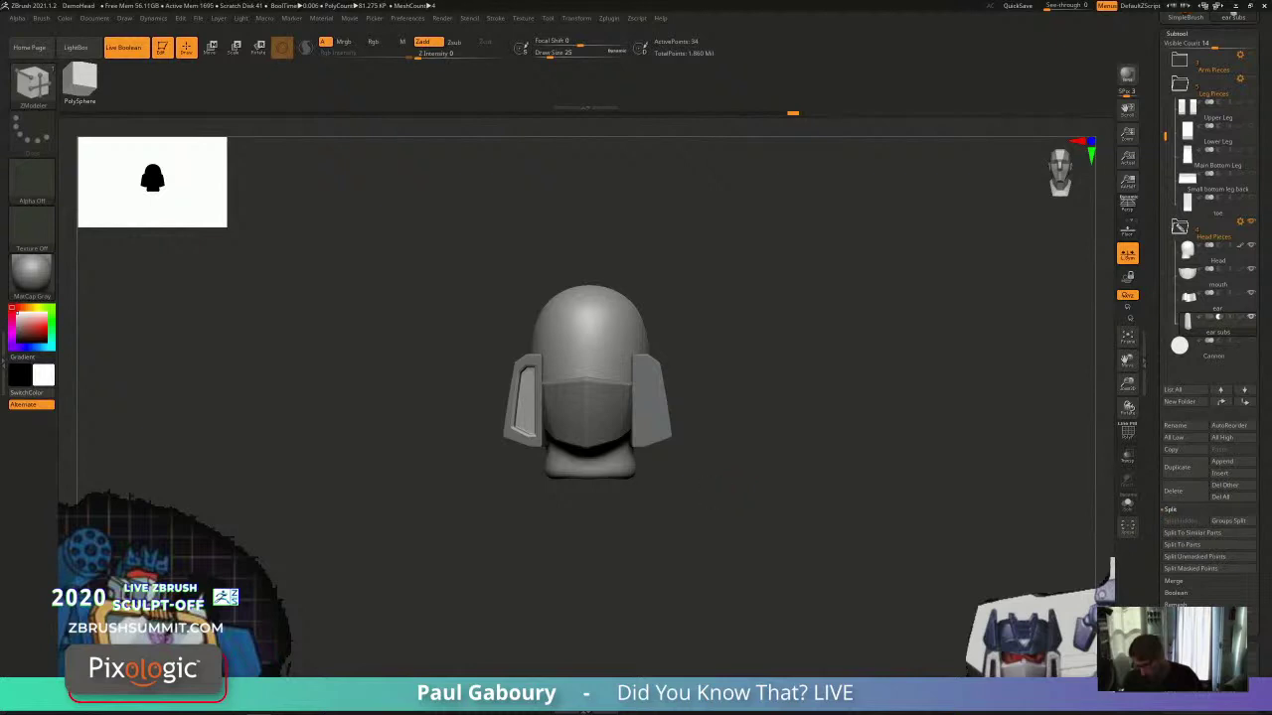
left_click_drag(719, 496, 735, 486)
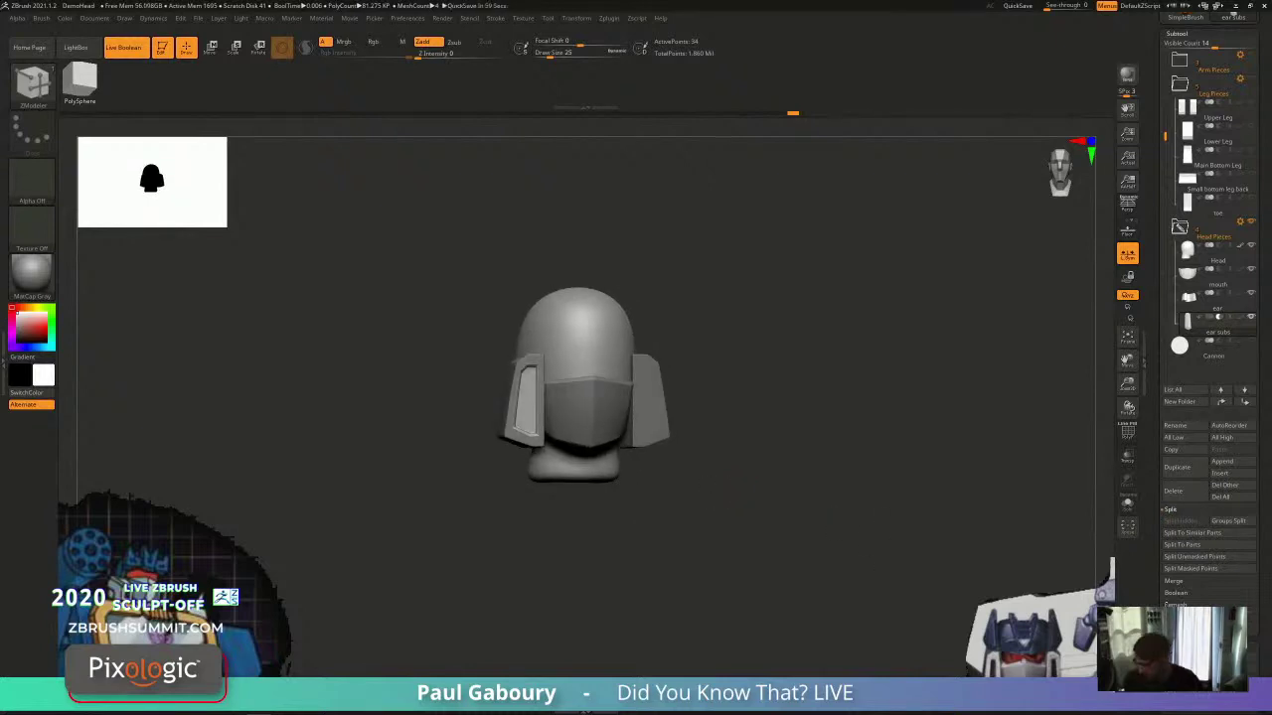
Step: Turn off Local Symmetry and apply Mirror And Weld to the subtractive piece so both ears are cut
left_click_drag(1254, 503, 1255, 476)
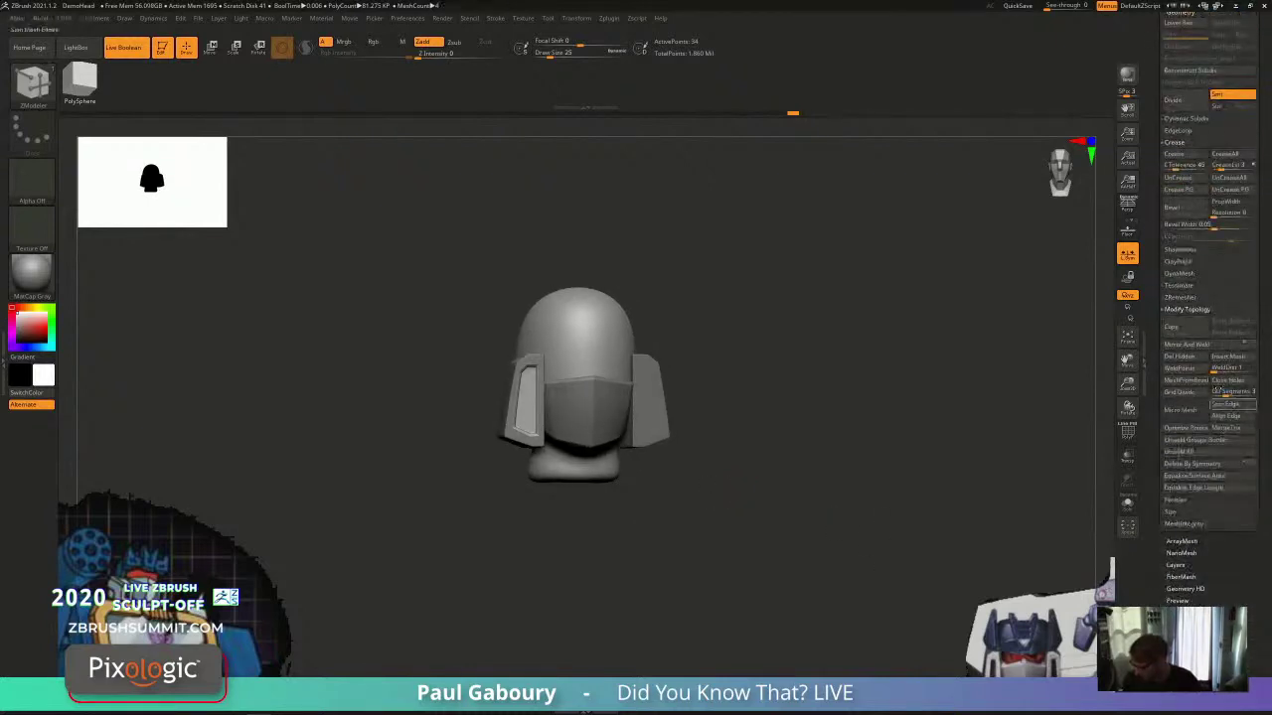
left_click(1127, 255)
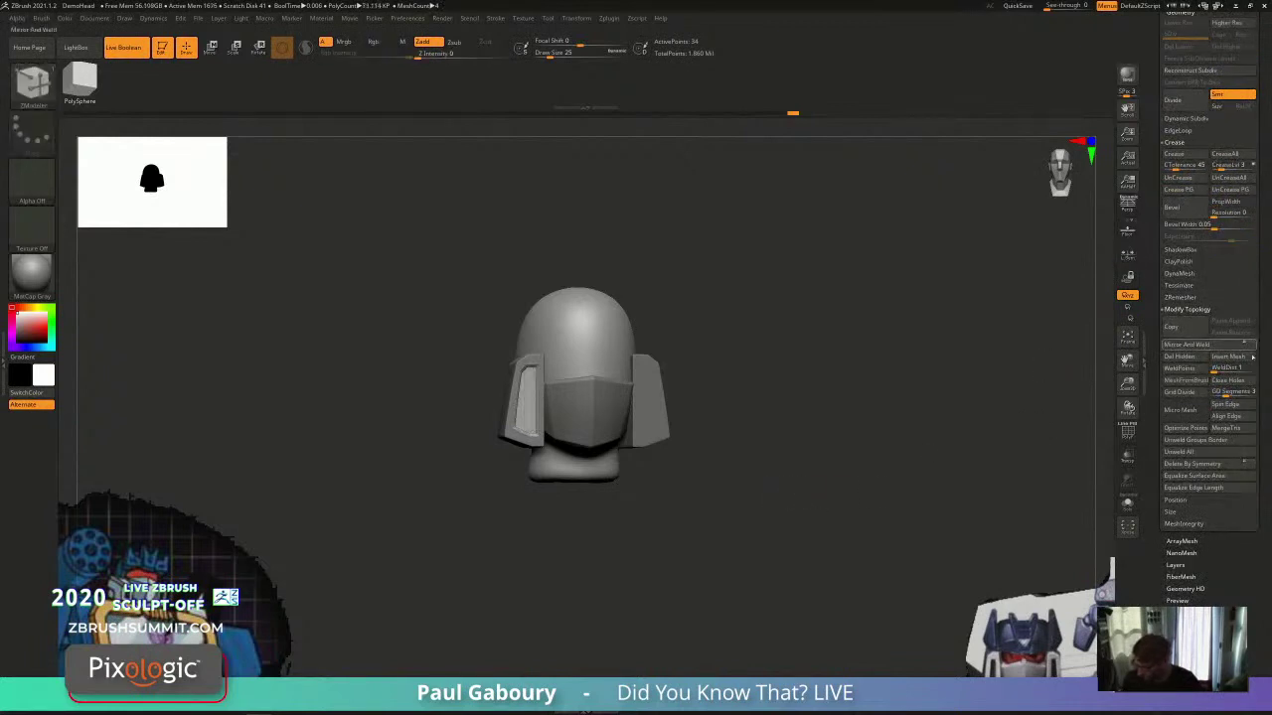
left_click(1212, 344)
left_click_drag(938, 472, 690, 462)
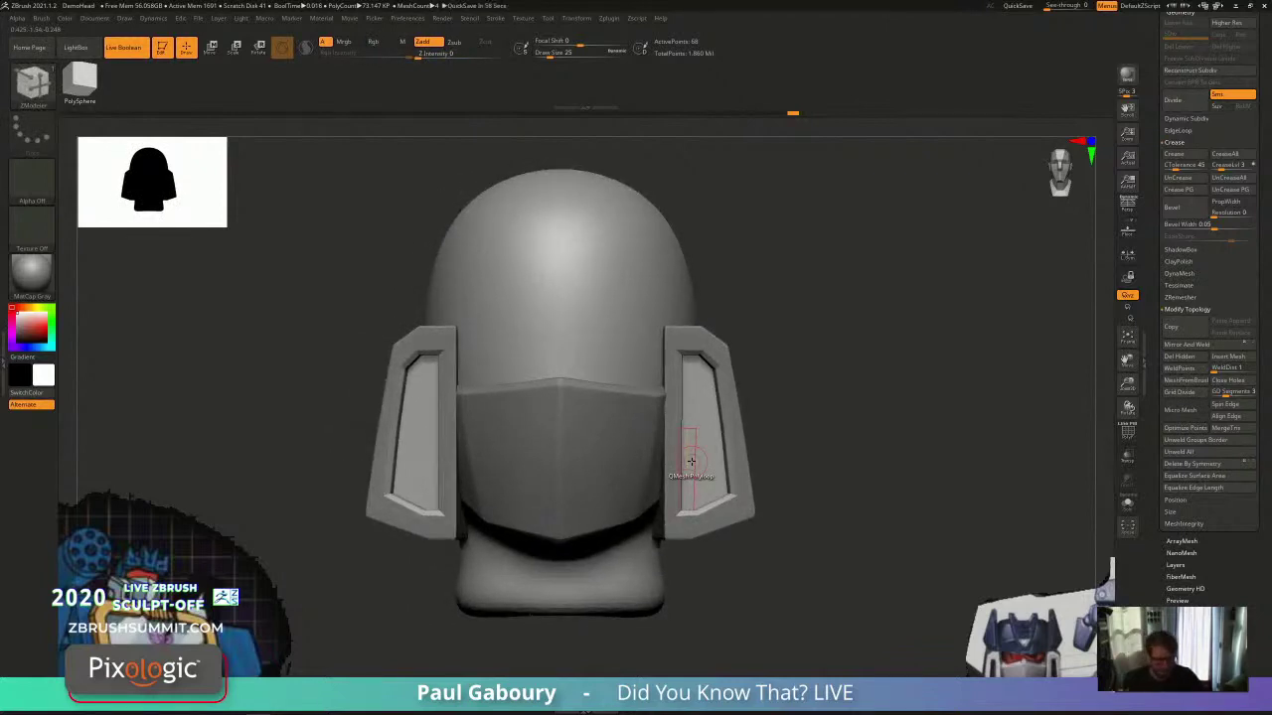
key("shift+f")
key("shift+f")
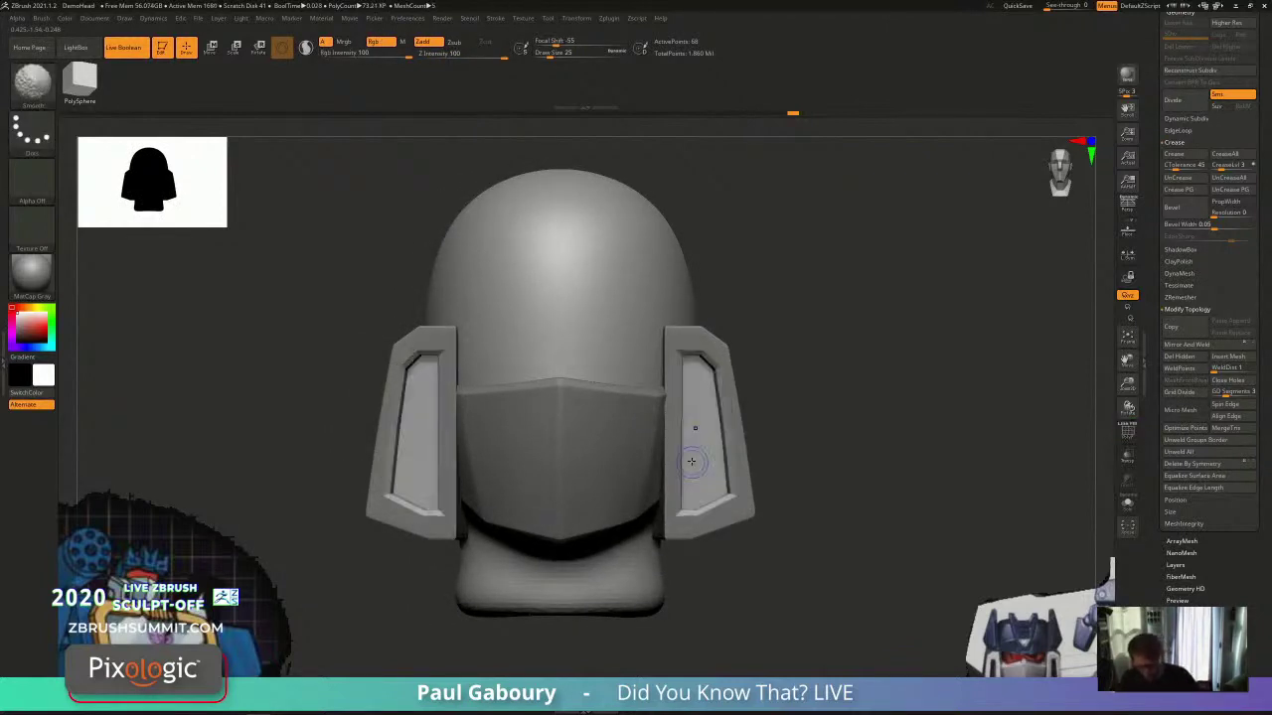
Step: Switch to the IMM Boolean brush and select its Indent2 mesh
key("b")
key("i")
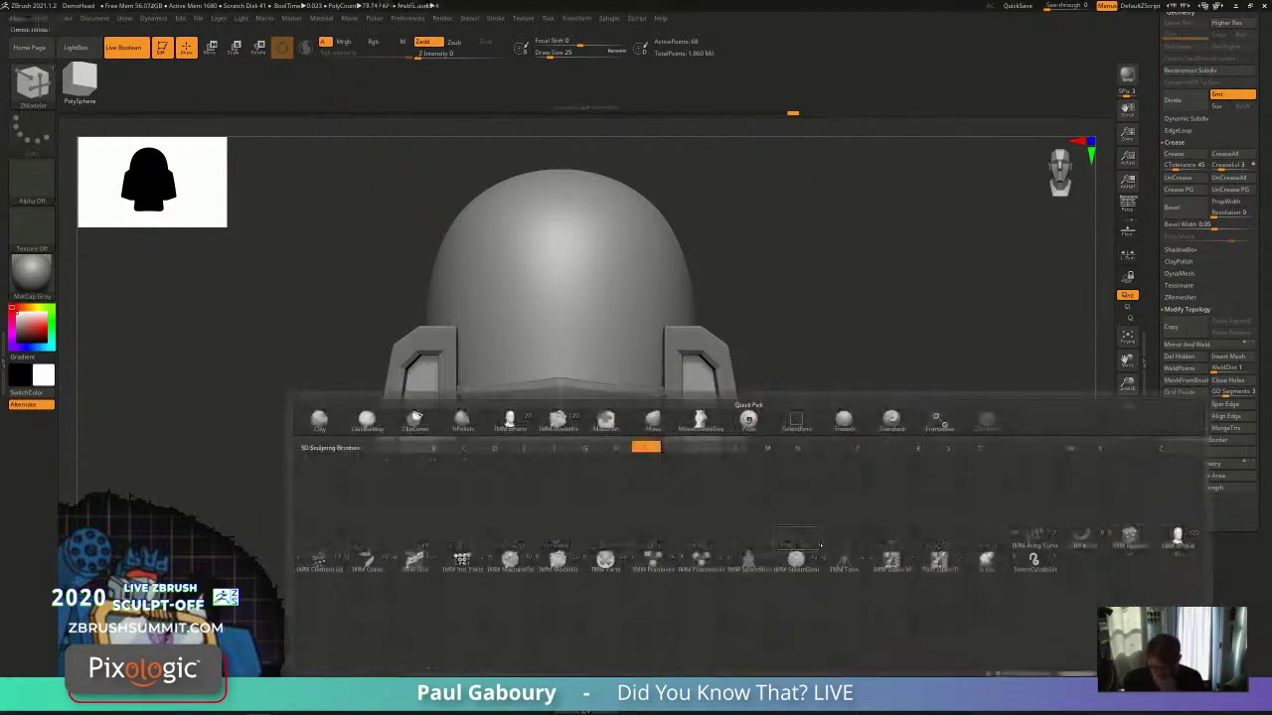
left_click(1128, 545)
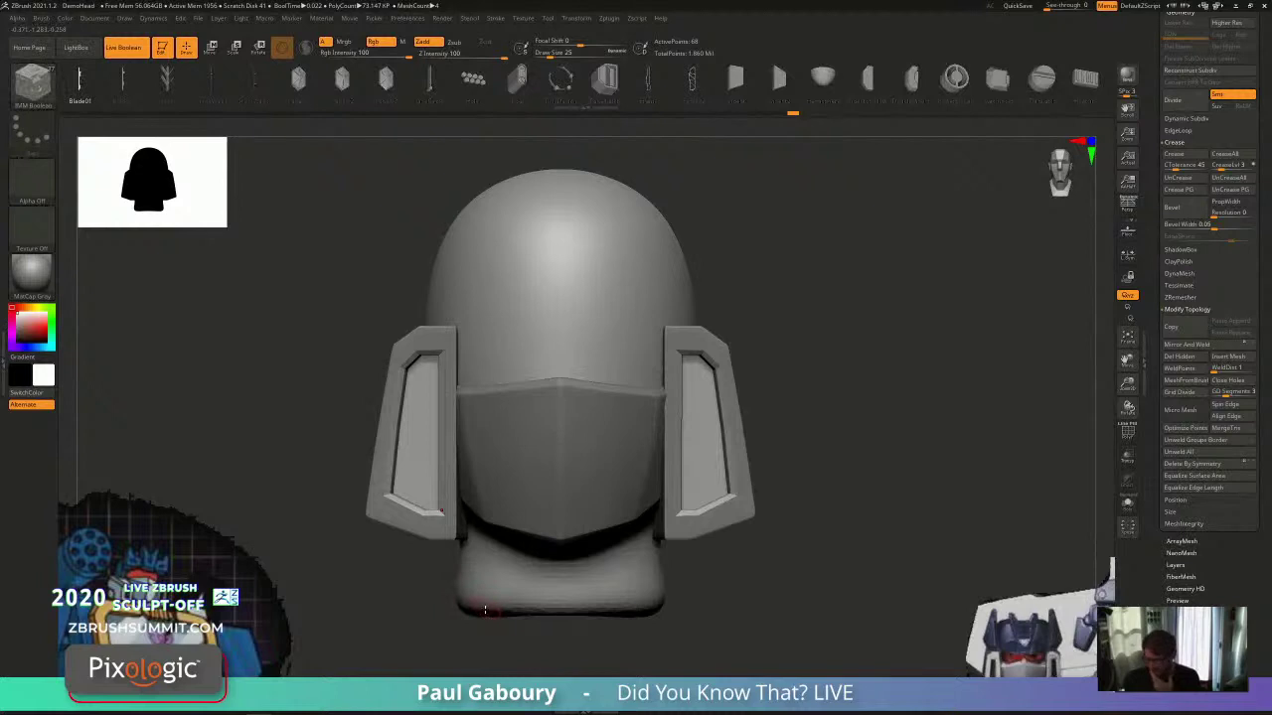
left_click(778, 79)
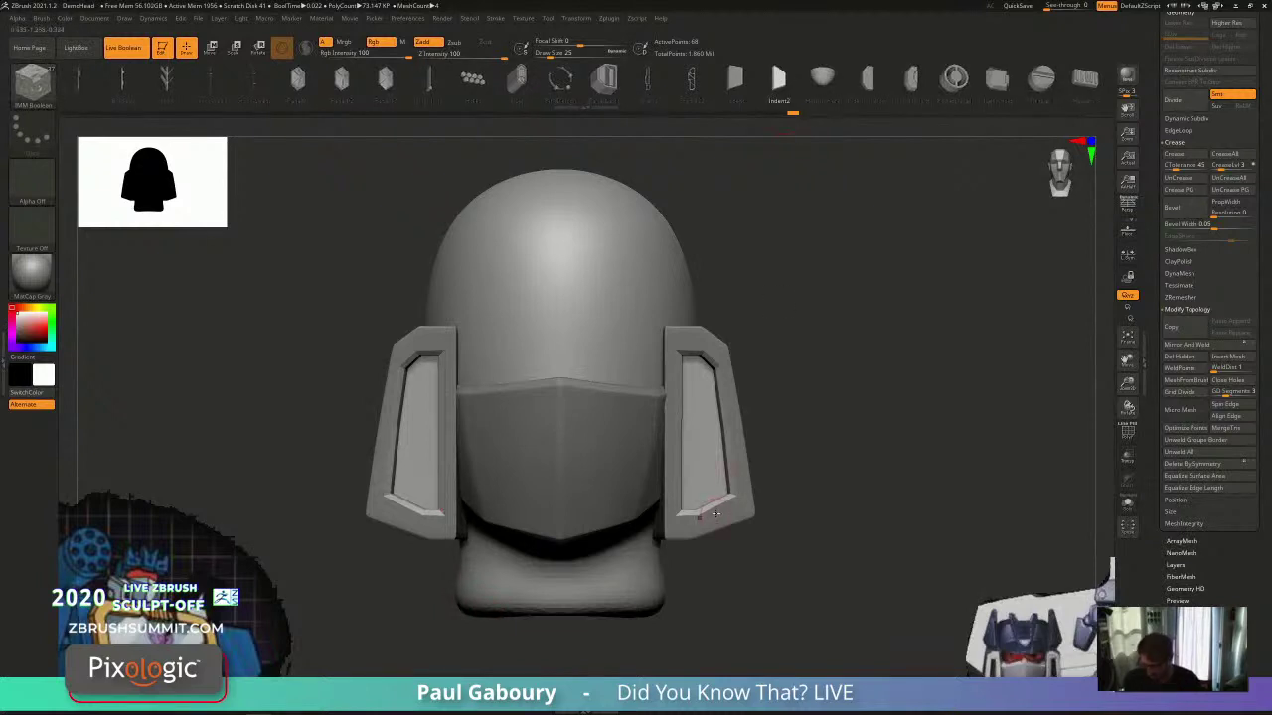
Step: Insert an Indent2 cut on the ear border's lower edge and position it against the recess with the gizmo
mouse_move(720, 518)
right_mouse_down("ctrl")
mouse_move(683, 391)
mouse_move(715, 476)
right_mouse_up("ctrl")
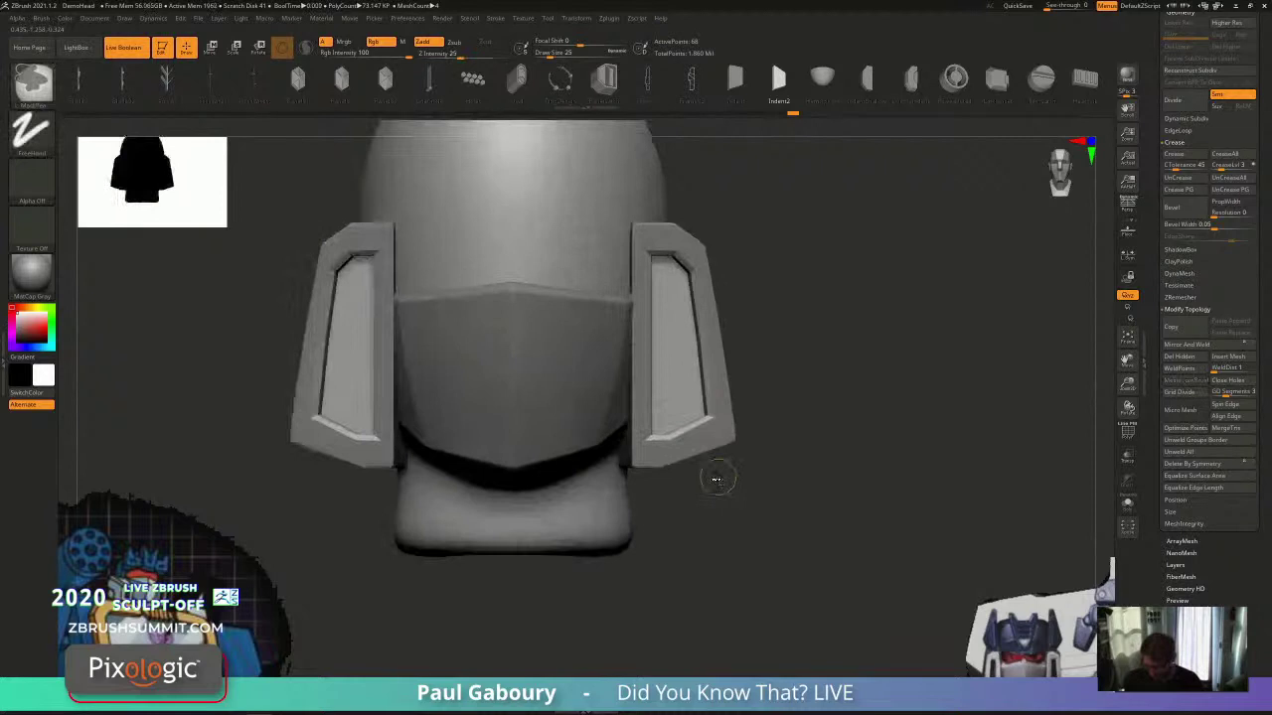
left_click(710, 430, "alt")
key("ctrl+z")
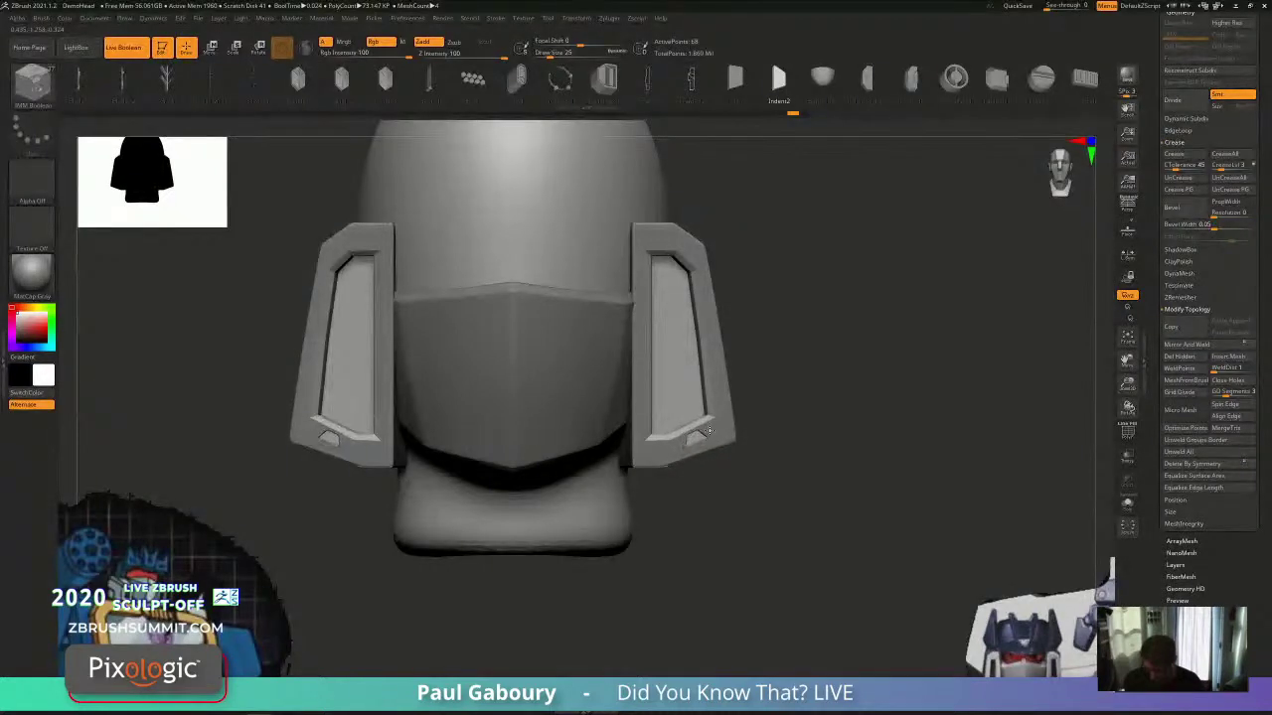
left_click(704, 432, "alt")
key("w")
right_click_drag(699, 452, 726, 492, "ctrl")
left_click_drag(727, 492, 710, 469)
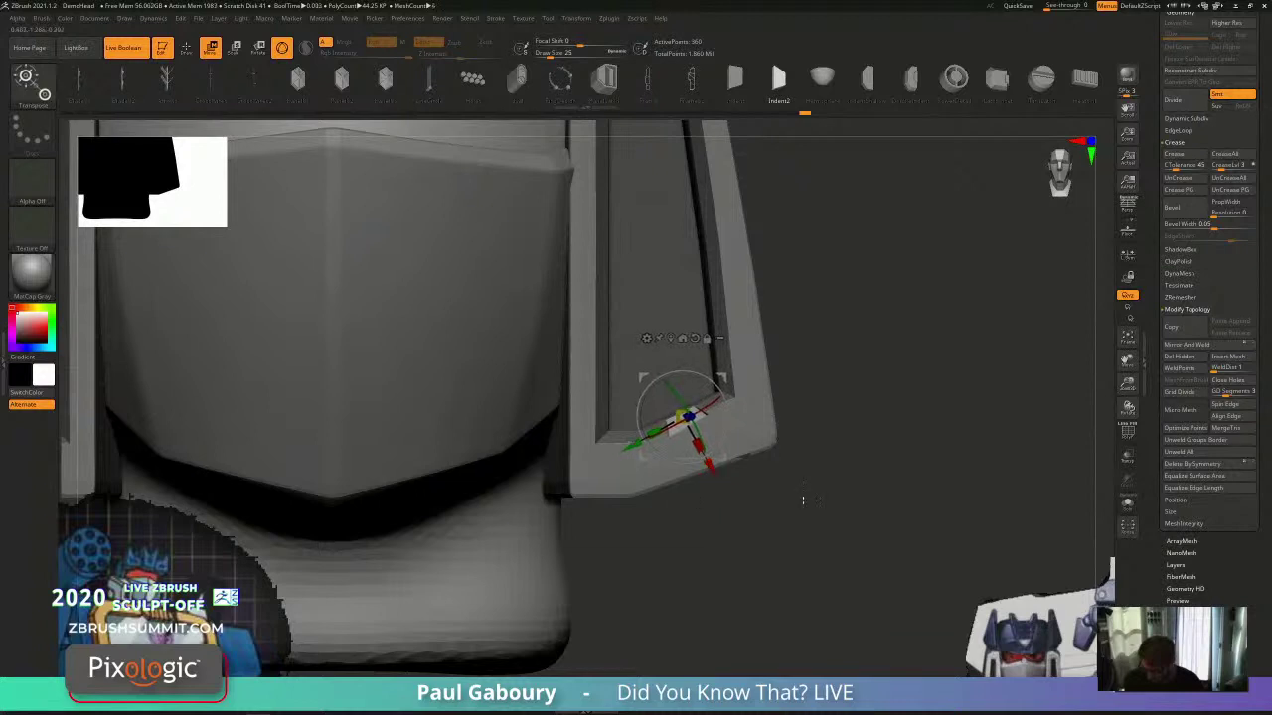
mouse_move(803, 499)
right_mouse_down("ctrl")
mouse_move(721, 499)
mouse_move(719, 524)
mouse_move(738, 531)
mouse_move(725, 545)
right_mouse_up("ctrl")
key("q")
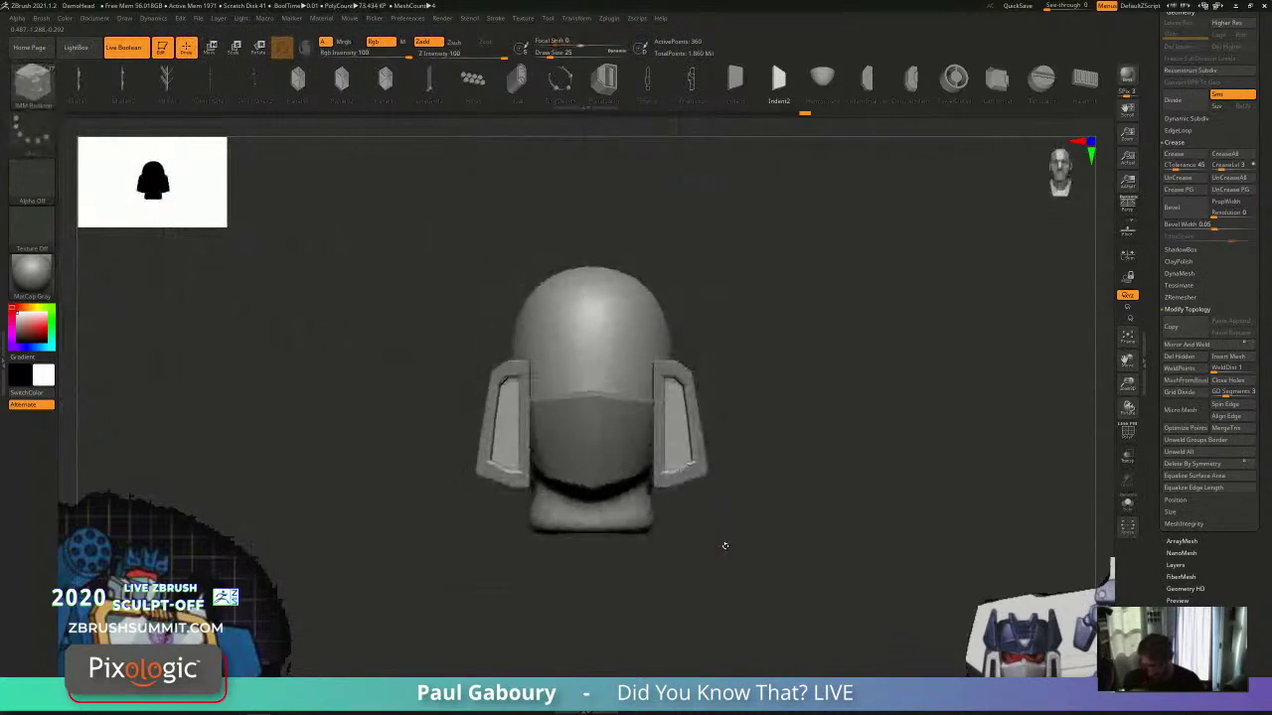
Step: Insert the Indent mesh on the outer side of the ear border and turn on Local Symmetry for its mirrored transforms
left_click(738, 87)
right_click_drag(744, 365, 706, 418, "ctrl")
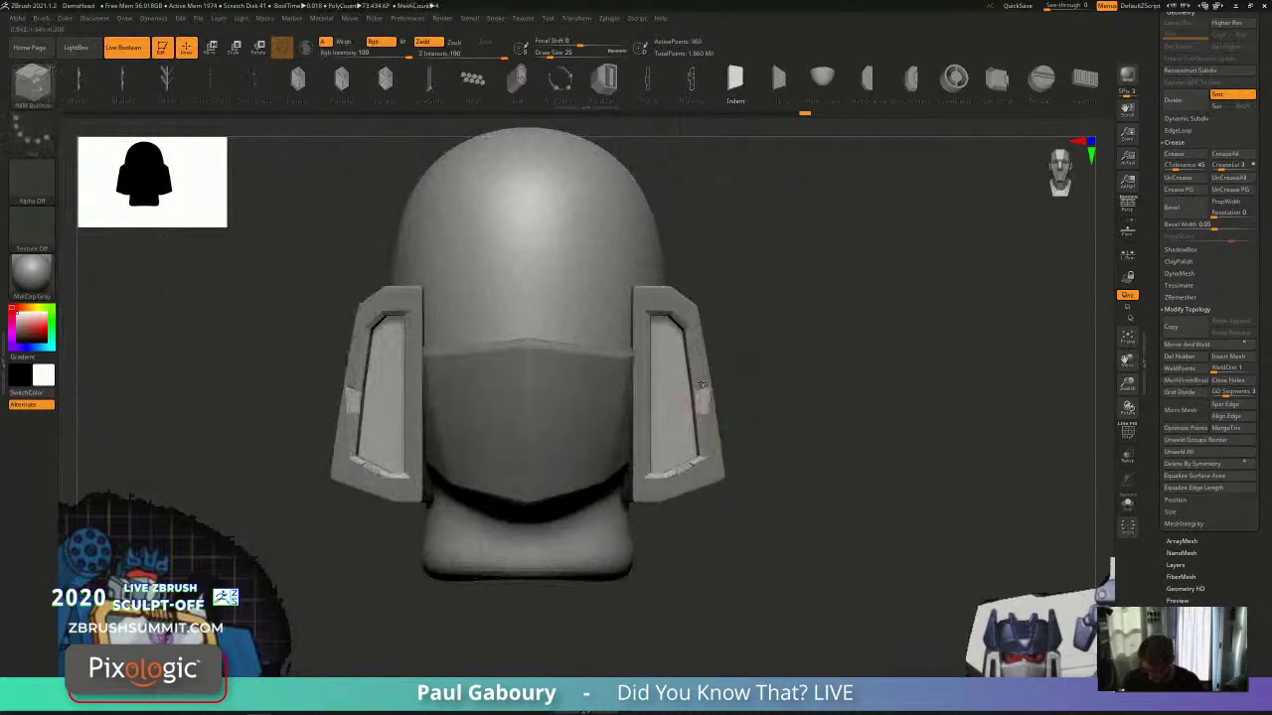
left_click_drag(698, 380, 700, 397)
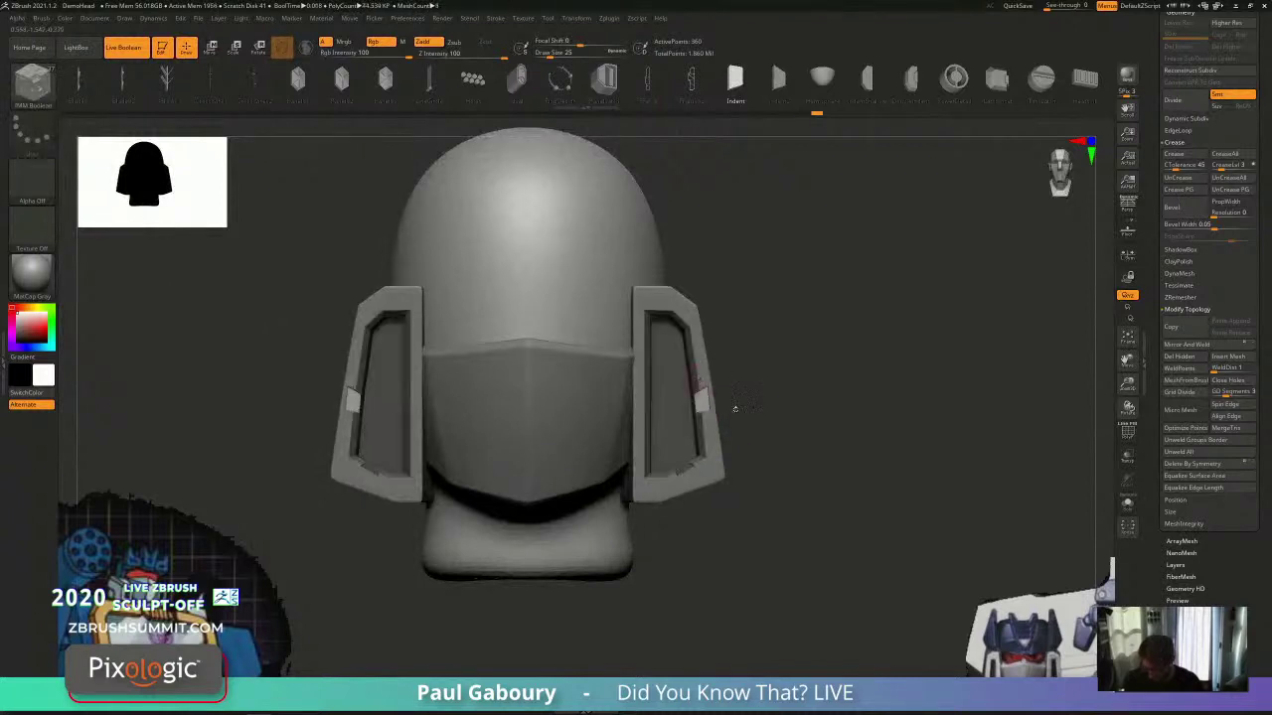
key("w")
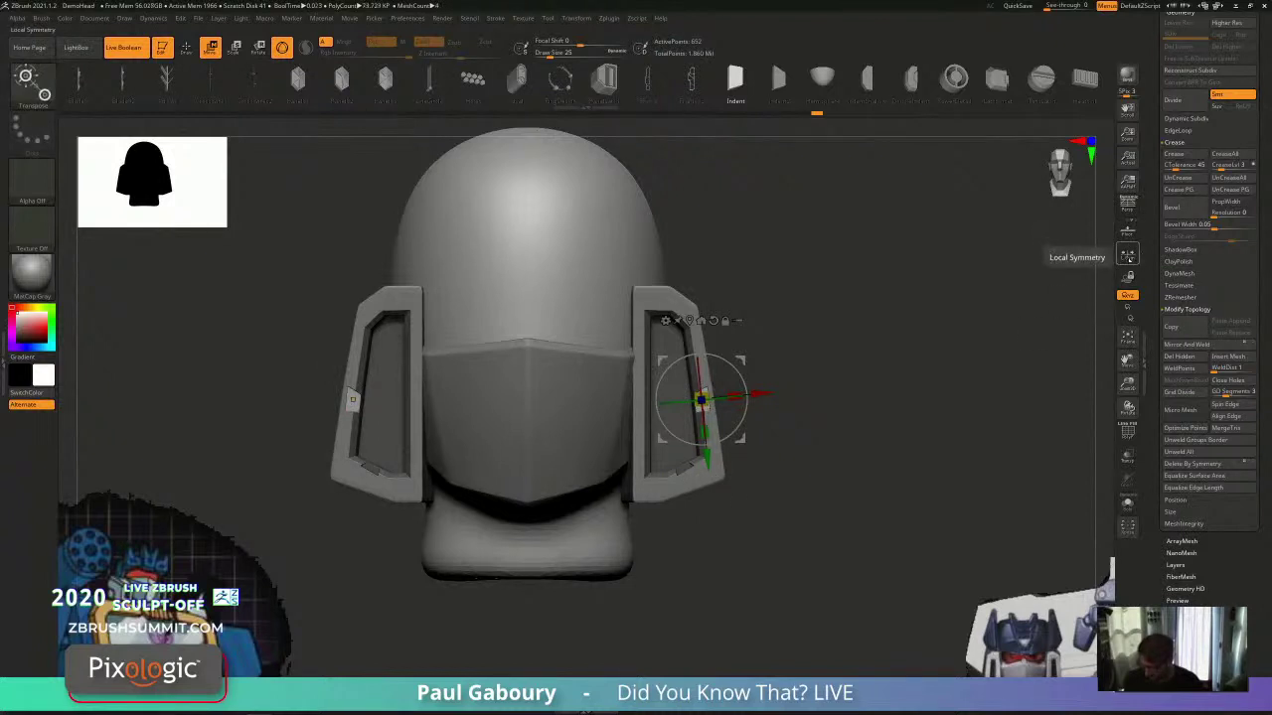
left_click(1126, 254)
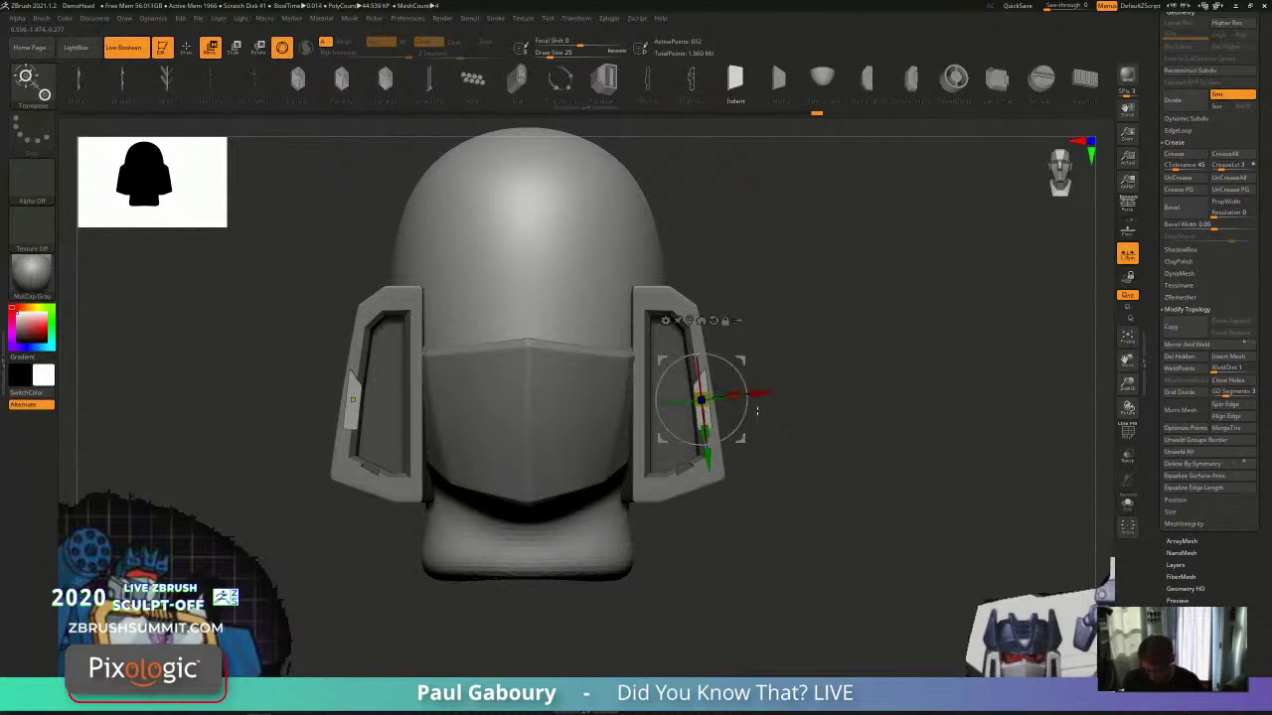
Step: Shift the Indent cut outward so it notches through the ears' outer borders, and review it on the whole head
mouse_move(757, 411)
right_mouse_down()
mouse_move(760, 360)
mouse_move(757, 408)
right_mouse_up()
mouse_move(728, 381)
left_mouse_down()
mouse_move(717, 377)
mouse_move(744, 394)
left_mouse_up()
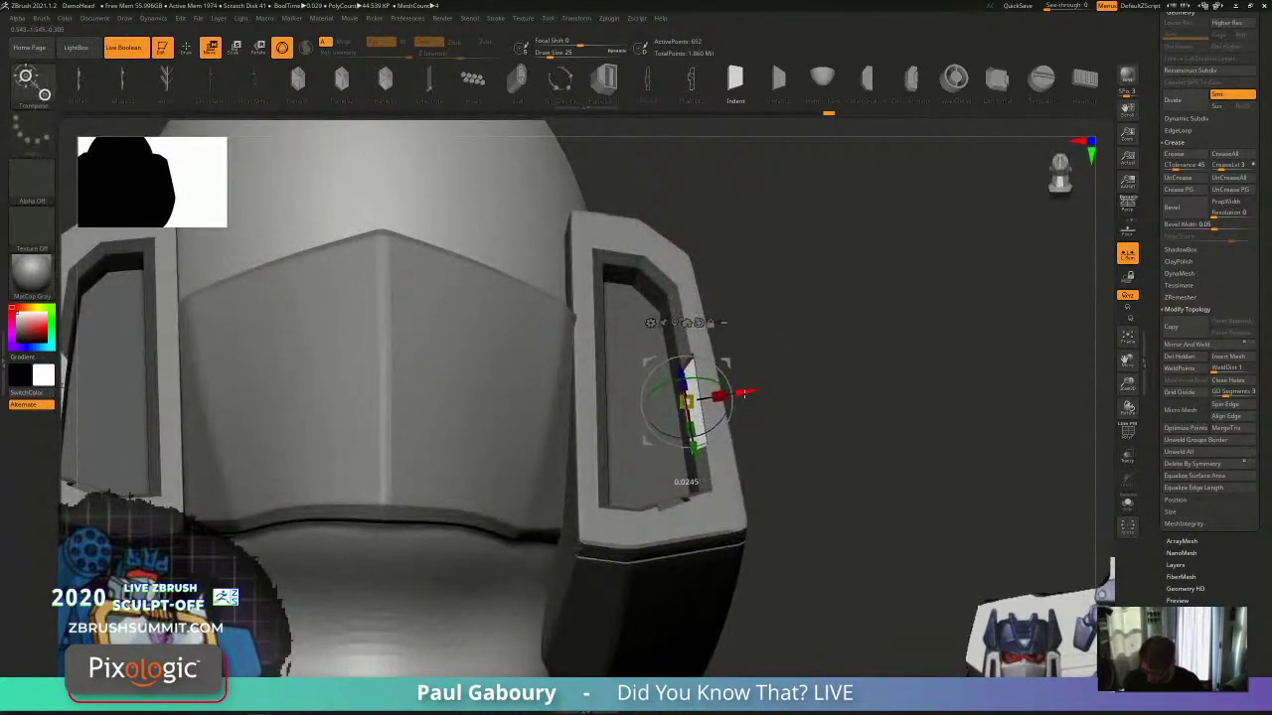
key("q")
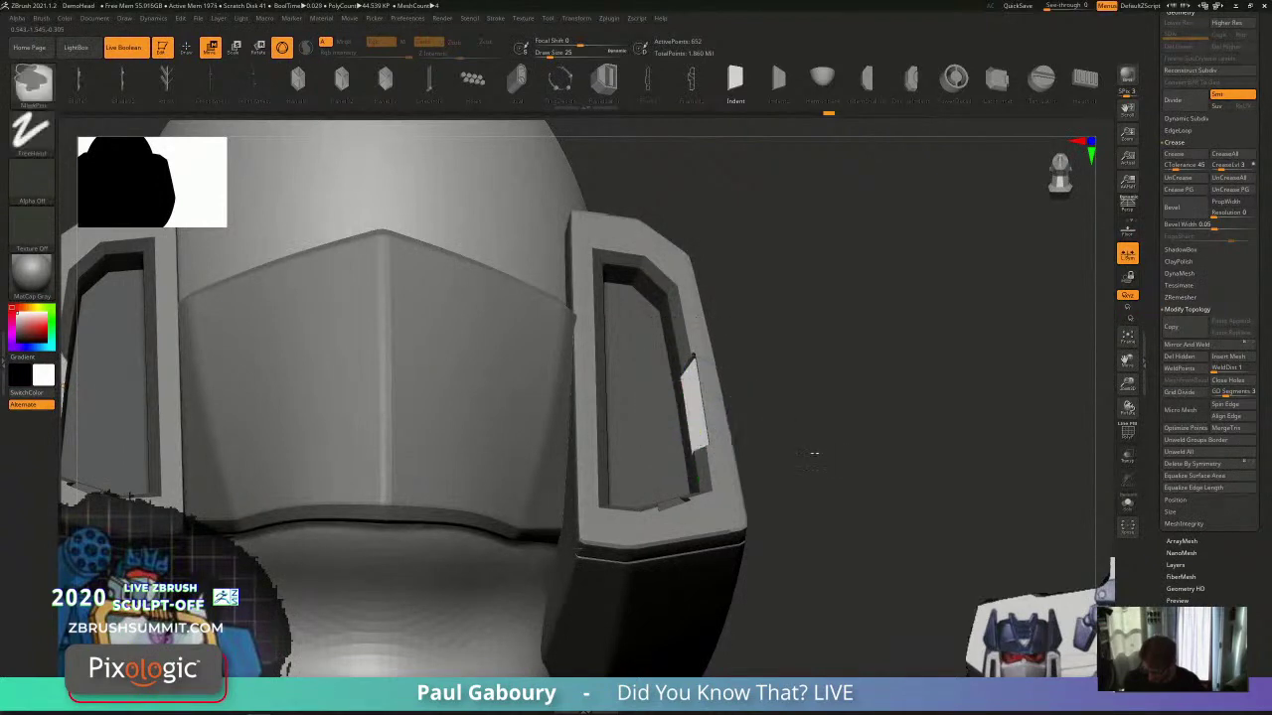
mouse_move(815, 453)
right_mouse_down("ctrl")
mouse_move(811, 395)
mouse_move(798, 420)
mouse_move(827, 413)
mouse_move(812, 398)
right_mouse_up("ctrl")
left_click_drag(722, 397, 737, 397)
mouse_move(787, 487)
right_mouse_down("ctrl")
mouse_move(783, 433)
mouse_move(781, 499)
mouse_move(761, 548)
mouse_move(705, 531)
mouse_move(684, 540)
right_mouse_up("ctrl")
key("q")
left_click_drag(685, 539, 708, 560, "ctrl")
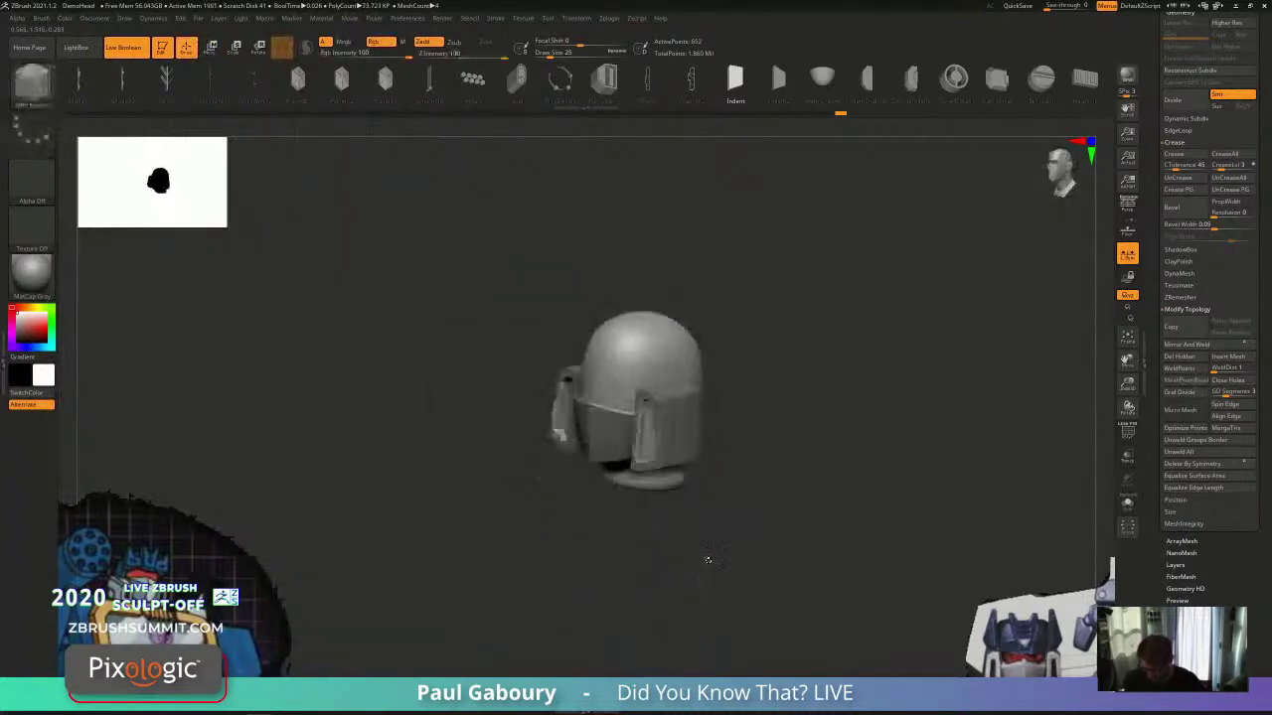
mouse_move(708, 560)
right_mouse_down()
mouse_move(678, 563)
mouse_move(724, 531)
mouse_move(727, 566)
mouse_move(738, 500)
mouse_move(700, 565)
right_mouse_up()
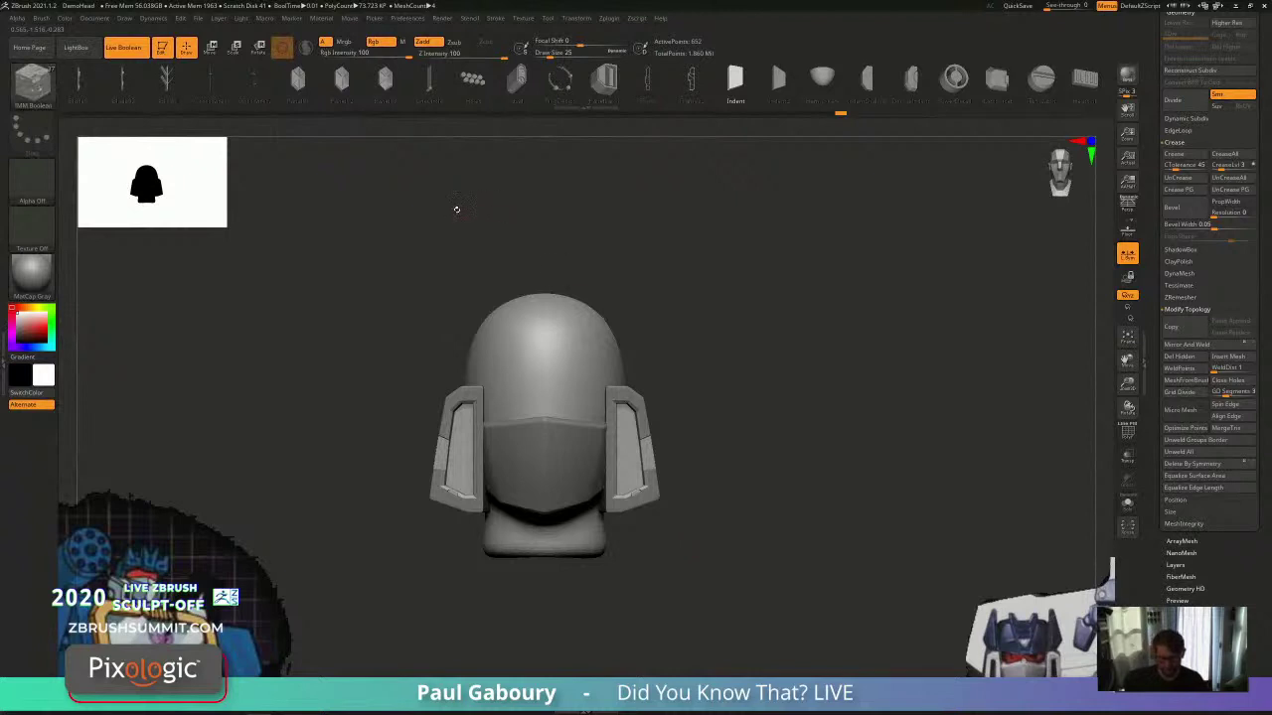
Step: Insert the Blade01 mesh across the ear's upper border and ready its gizmo, undoing the trial adjustment
right_click_drag(613, 402, 645, 402, "ctrl")
left_click_drag(652, 401, 536, 386)
key("w")
left_click(693, 356, "alt")
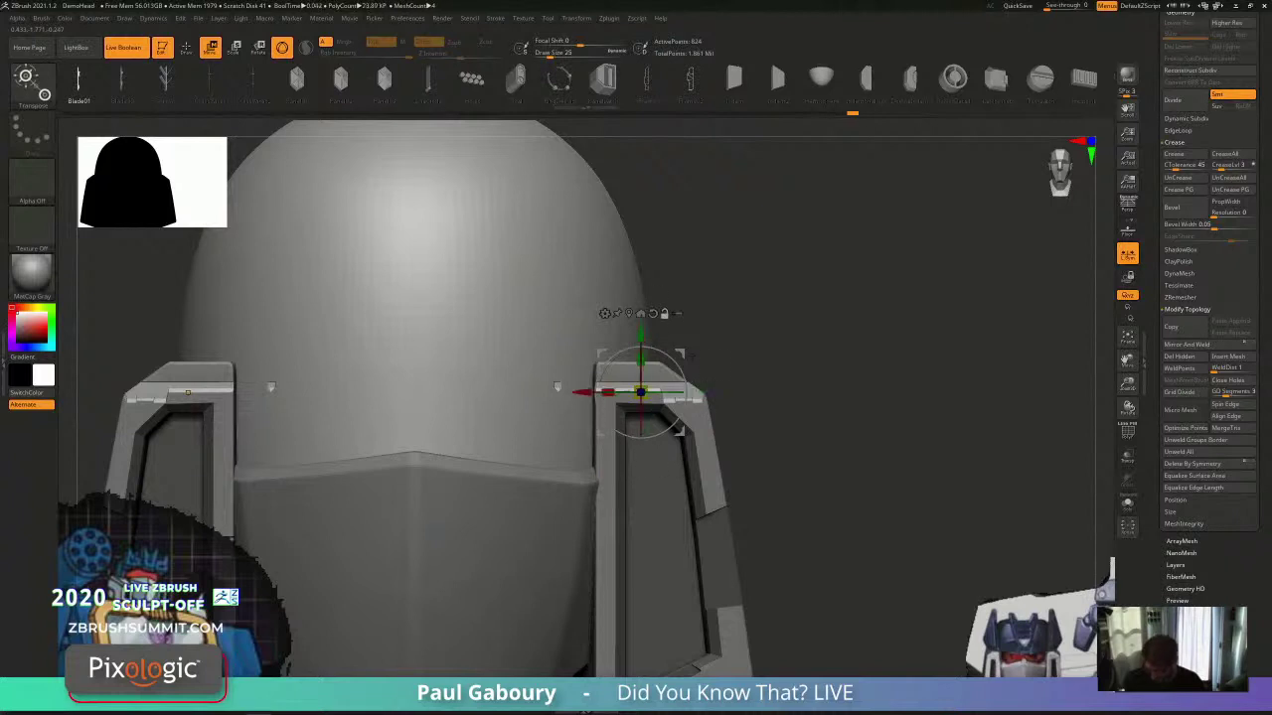
mouse_move(604, 399)
left_mouse_down()
mouse_move(593, 394)
mouse_move(614, 394)
left_mouse_up()
key("ctrl+z")
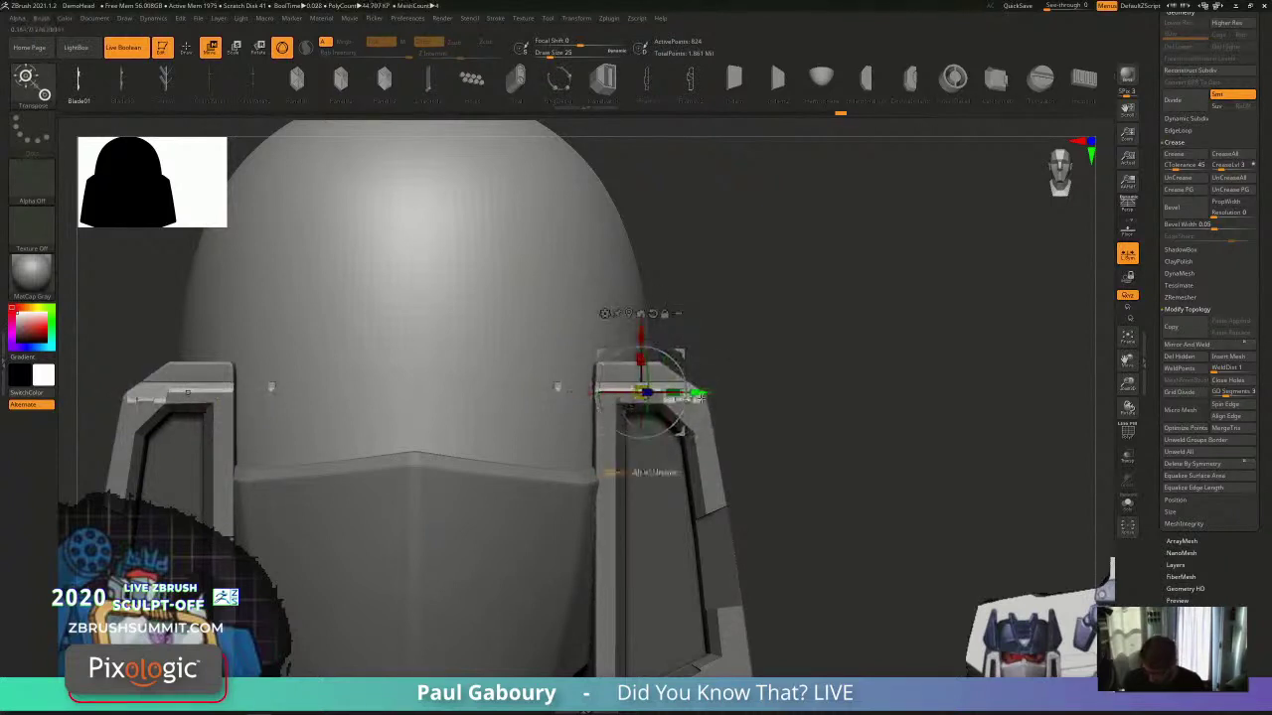
Step: Slide the Blade01 cut outward along the ear's top edge, then adjust its height and size
left_click_drag(699, 395, 755, 401)
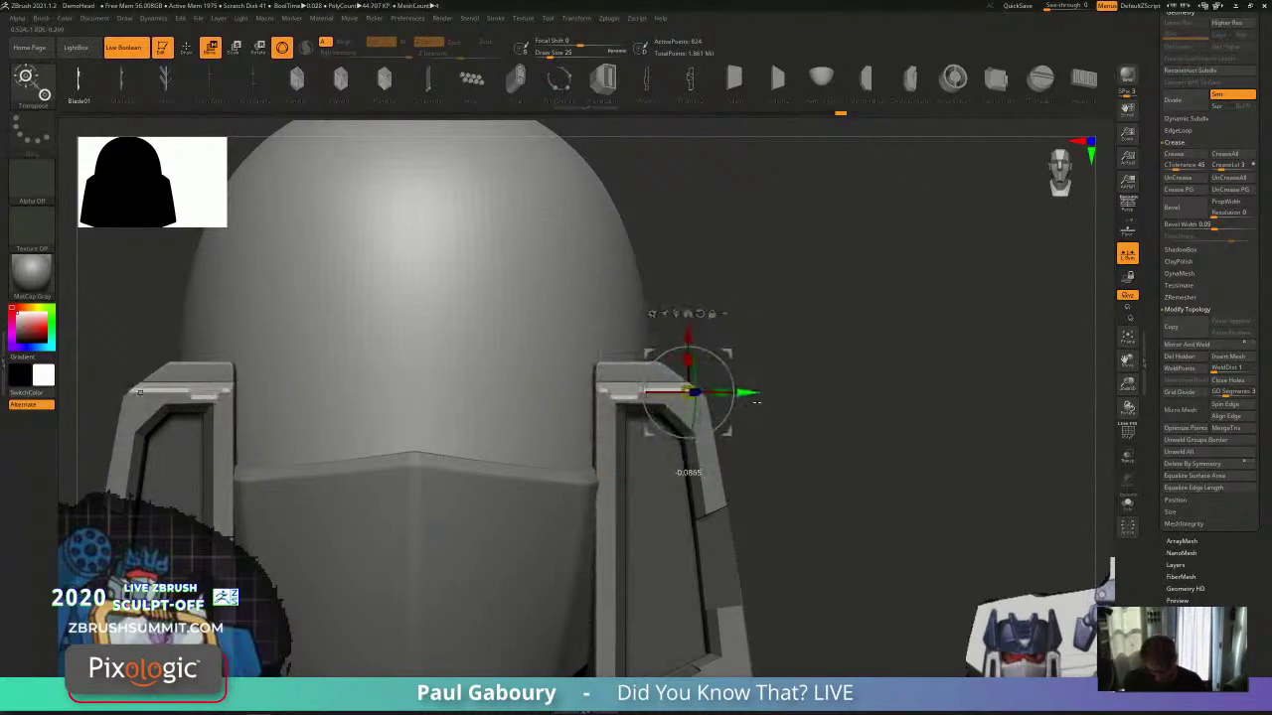
mouse_move(811, 474)
right_mouse_down("ctrl")
mouse_move(755, 477)
mouse_move(750, 421)
mouse_move(780, 452)
right_mouse_up("ctrl")
left_click_drag(682, 261, 683, 254)
left_click_drag(683, 316, 680, 318)
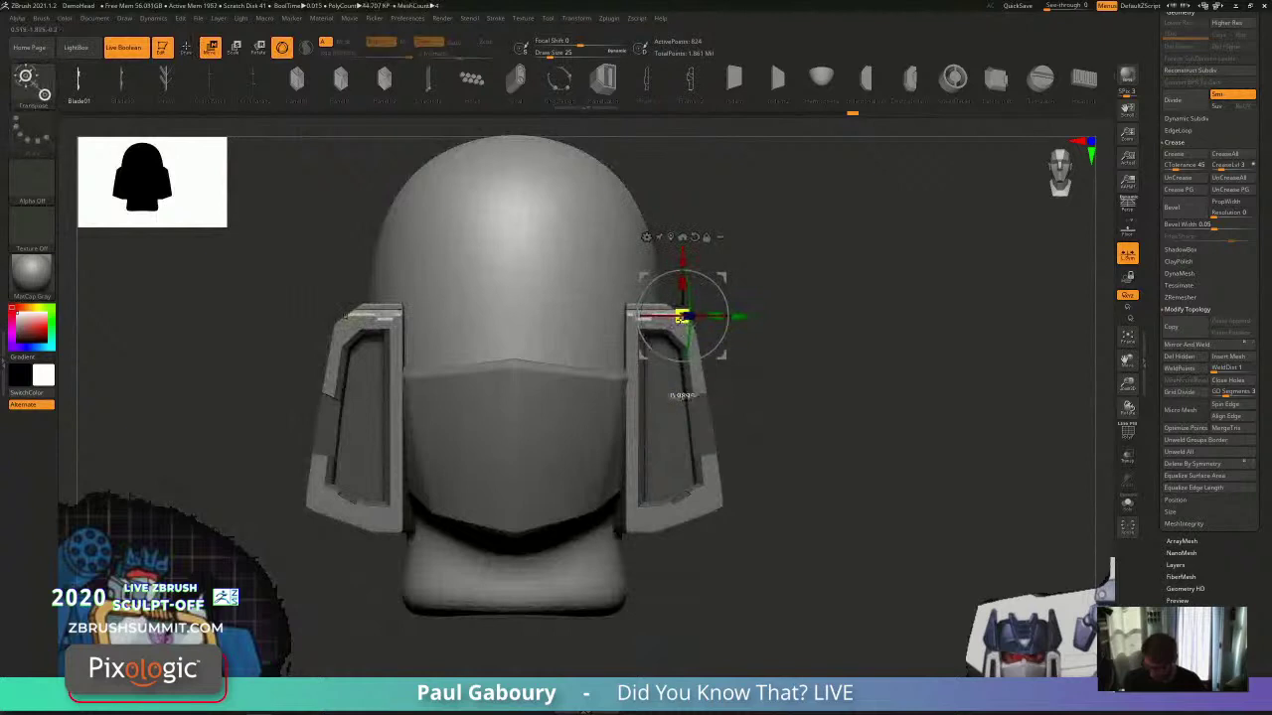
key("q")
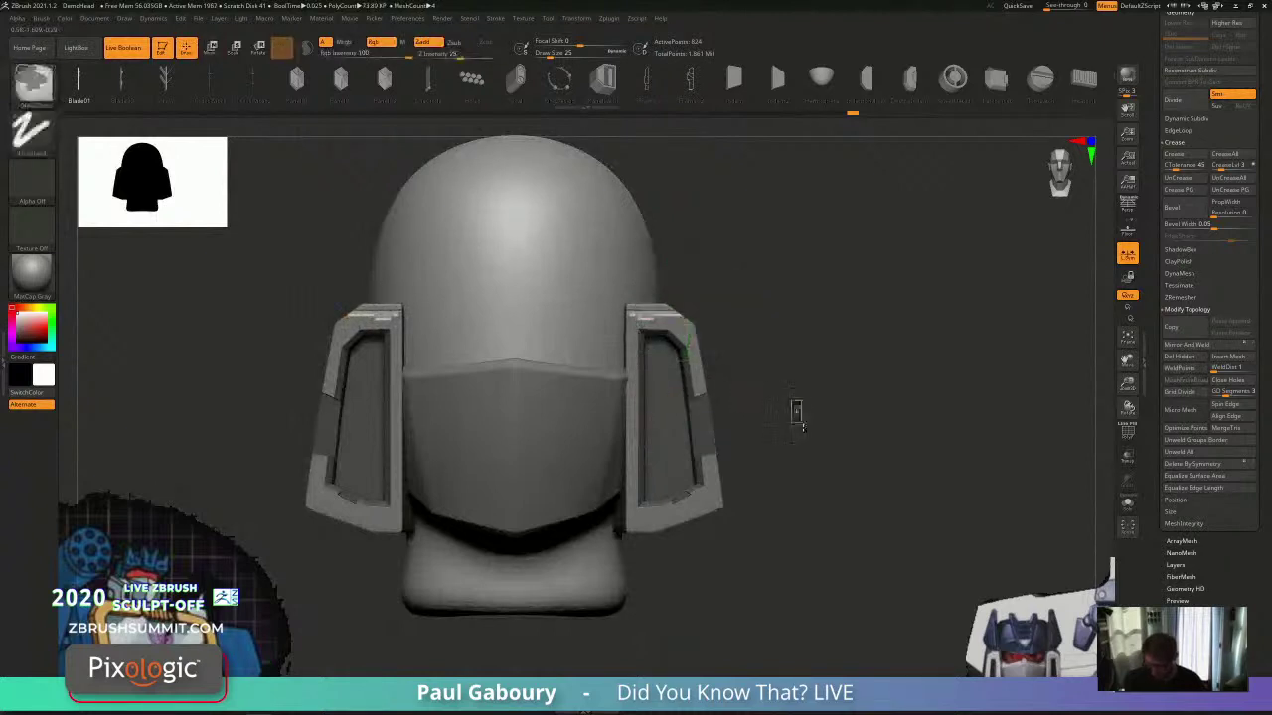
mouse_move(807, 434)
right_mouse_down("ctrl")
mouse_move(720, 433)
mouse_move(717, 499)
mouse_move(710, 441)
right_mouse_up("ctrl")
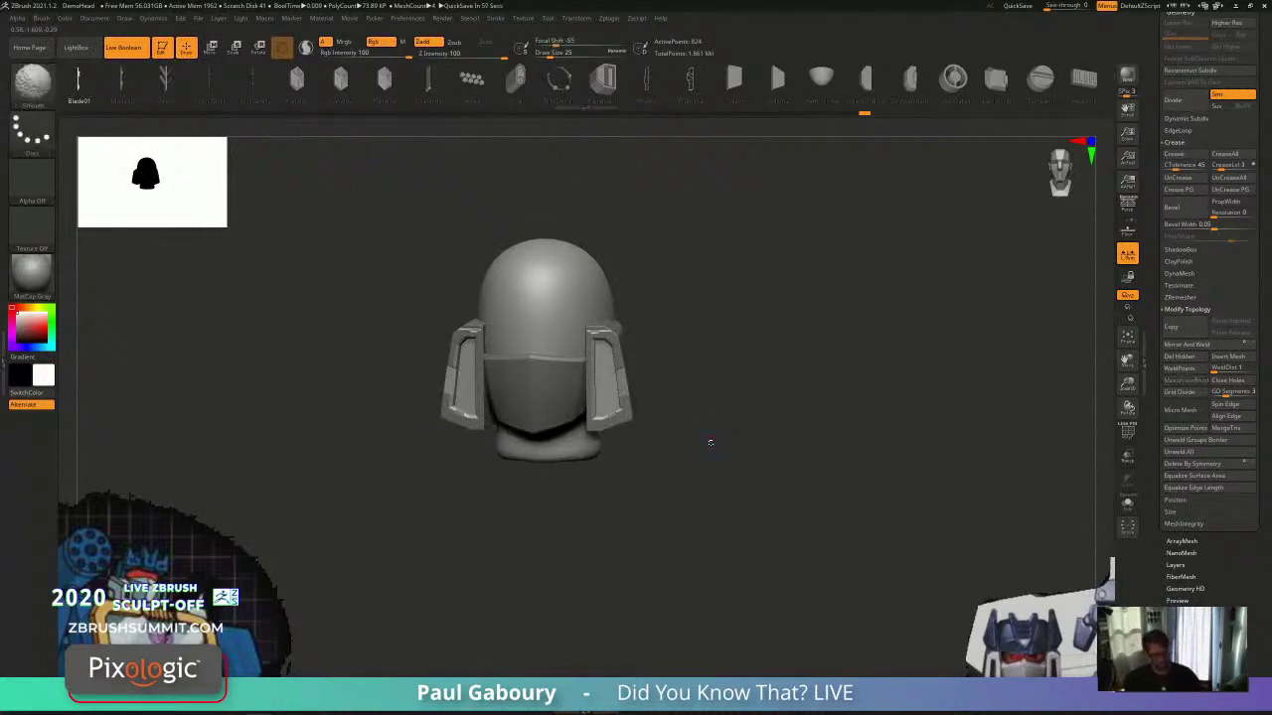
Step: Solo the subtractive piece with its wireframe, hide the Indent meshes on the outer sides, and delete the hidden geometry
key("shift+f")
left_click(1128, 507)
right_click_drag(880, 503, 614, 456)
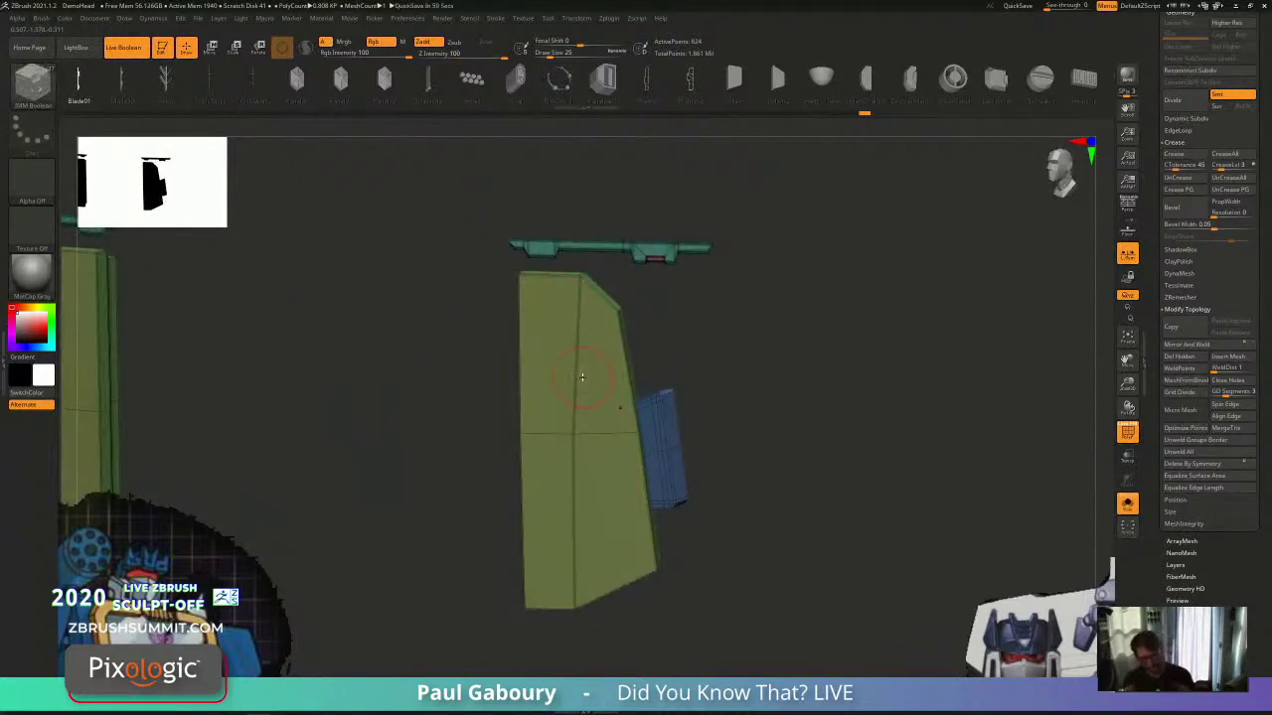
right_click_drag(695, 536, 724, 406)
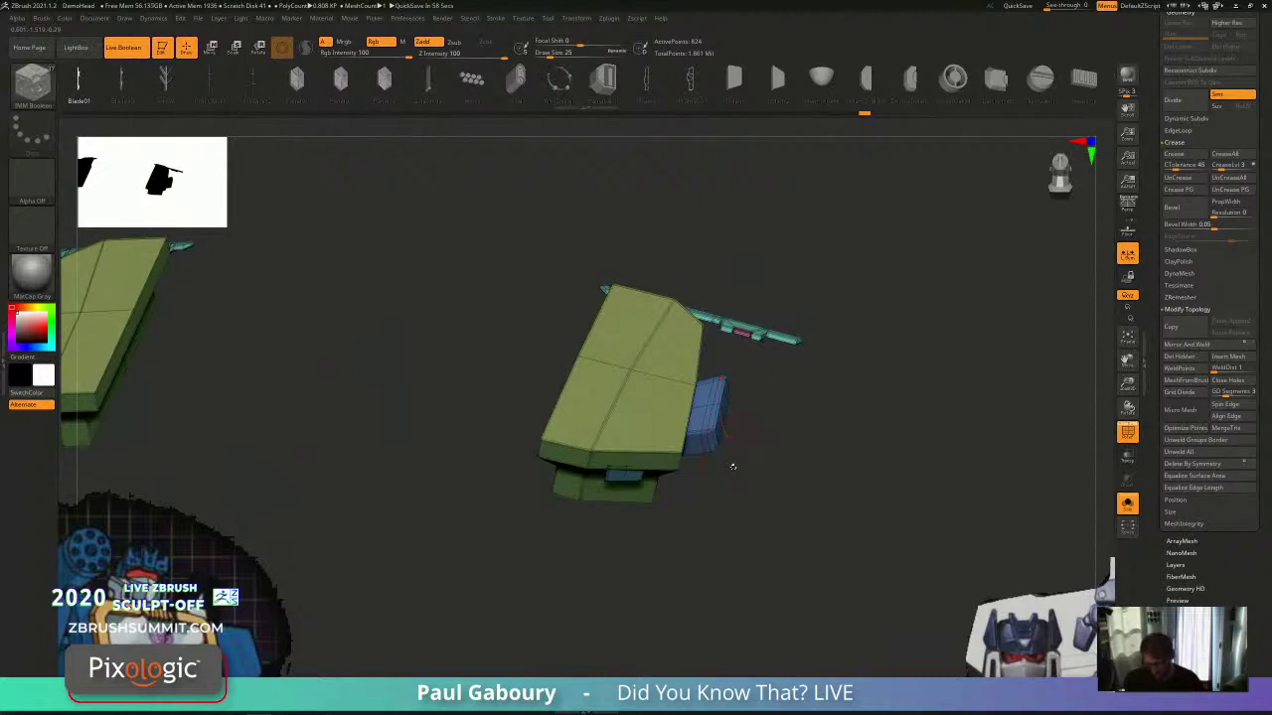
left_click(712, 425, "ctrl+shift")
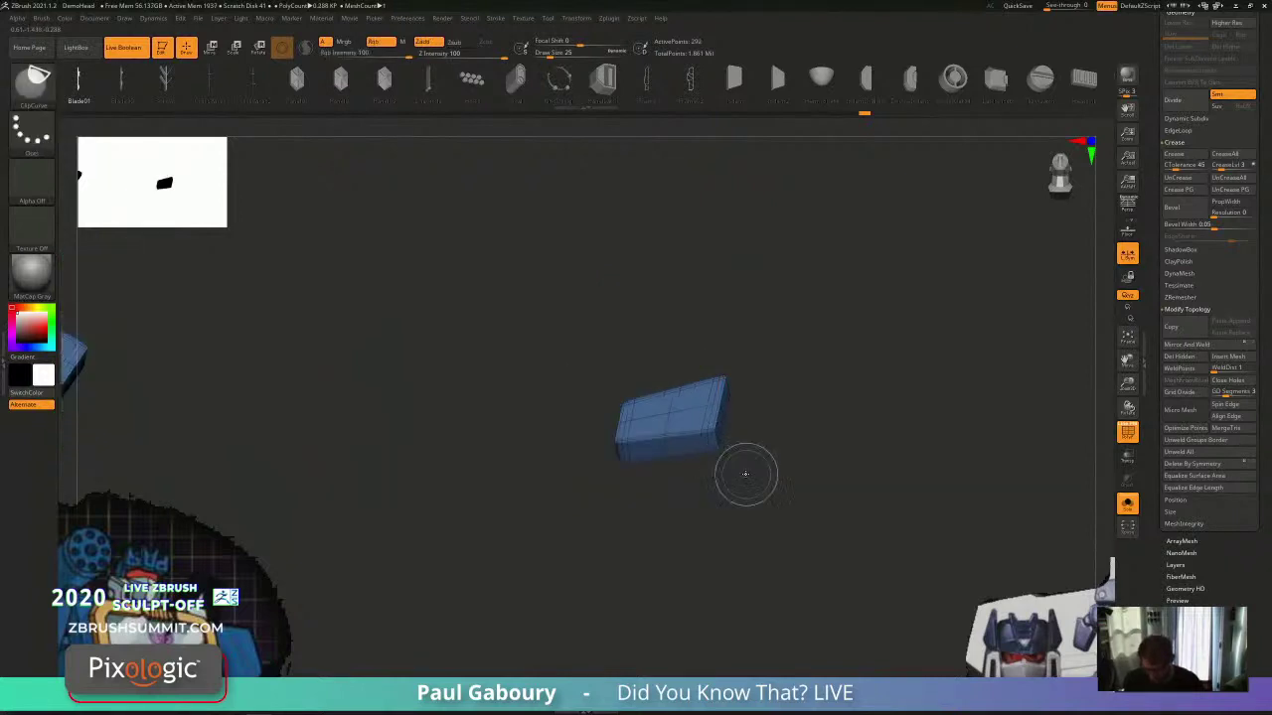
left_click_drag(747, 477, 790, 514, "ctrl+shift")
right_click_drag(798, 523, 665, 587, "shift")
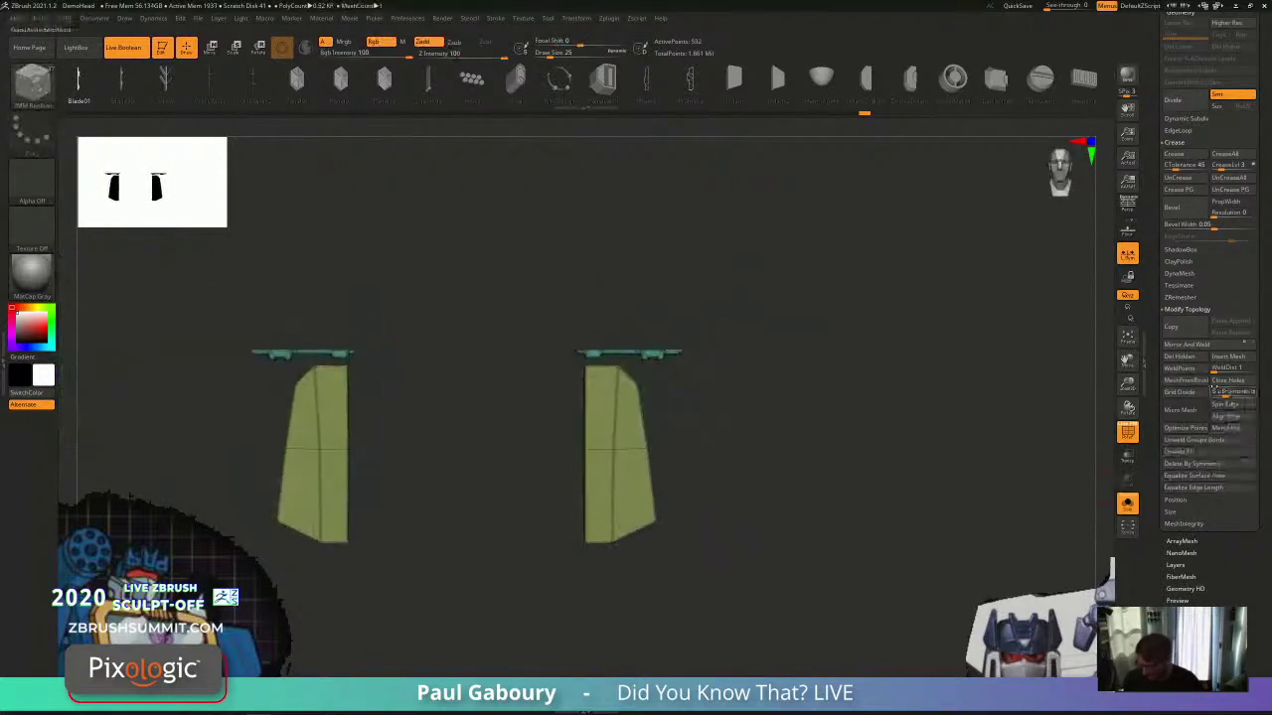
left_click(1189, 360)
left_click(1126, 504)
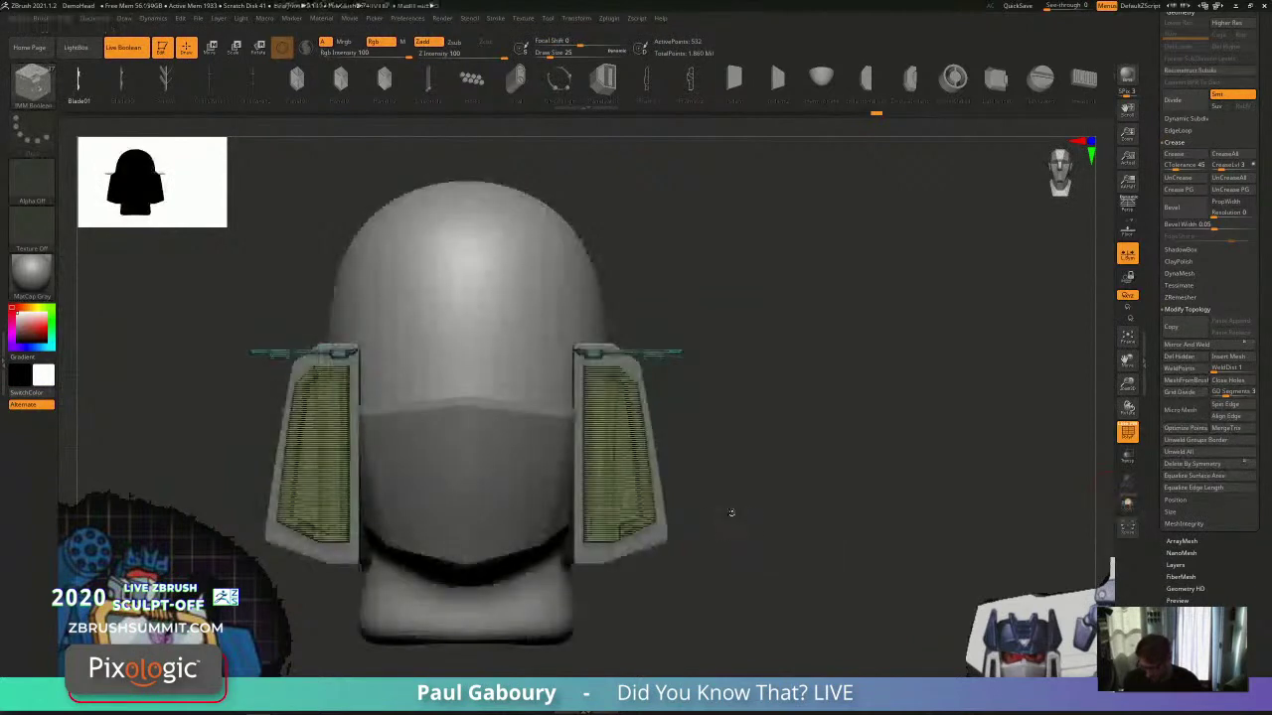
Step: Turn off the wireframe, isolate the original ear recess meshes, and delete the remaining hidden Blade01 cuts
key("shift+f")
right_click_drag(730, 513, 700, 484, "ctrl")
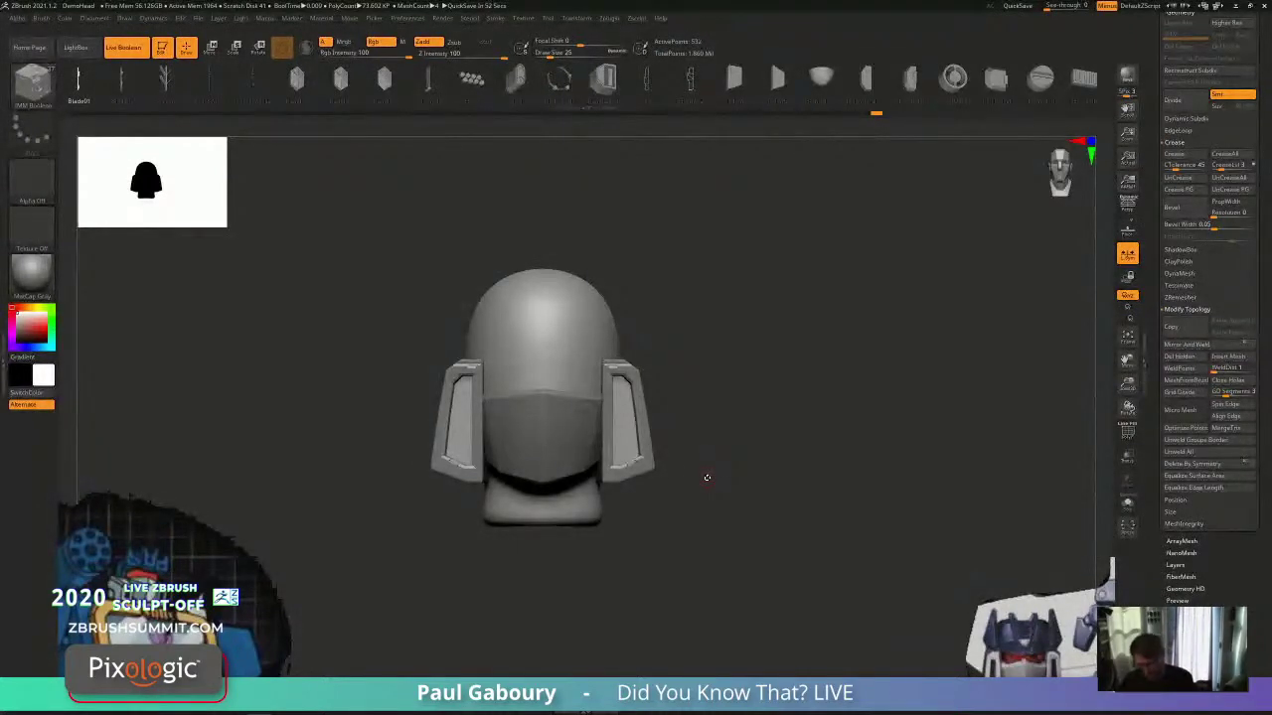
left_click(625, 418, "ctrl+shift")
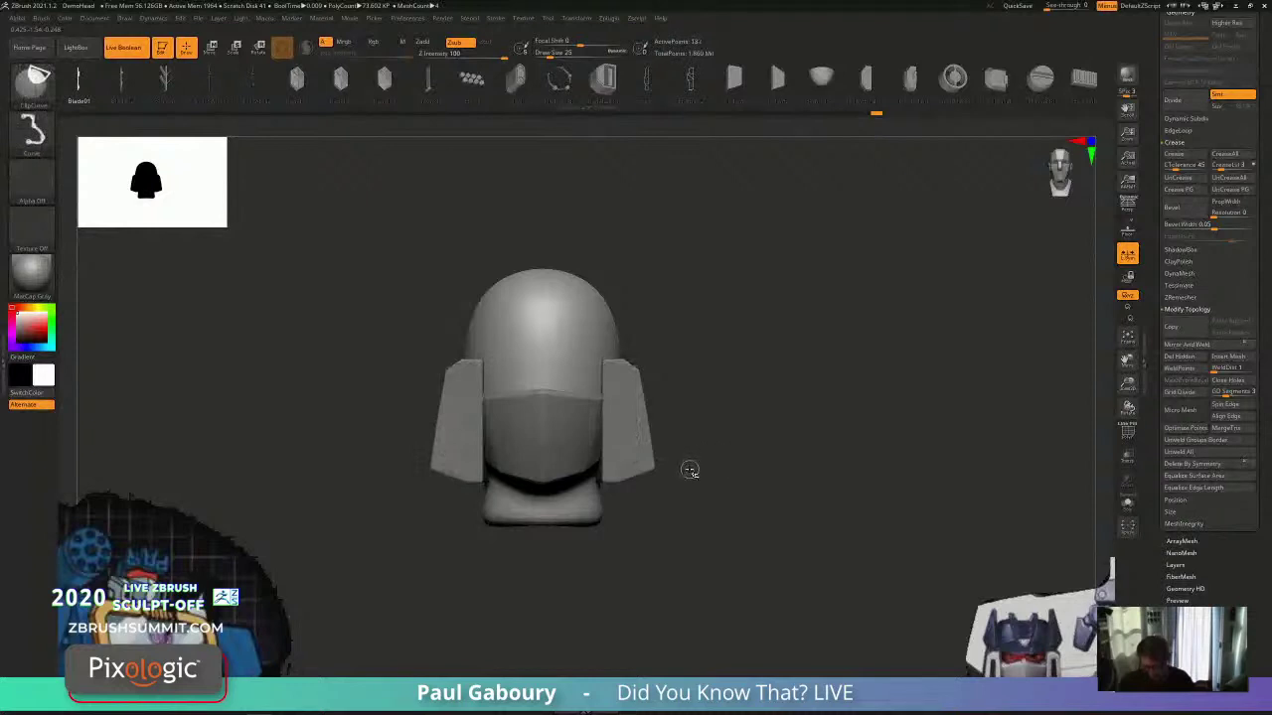
left_click(689, 469, "ctrl+shift")
mouse_move(691, 484)
left_mouse_down()
mouse_move(673, 474)
mouse_move(695, 462)
mouse_move(697, 435)
left_mouse_up()
left_click(1182, 356)
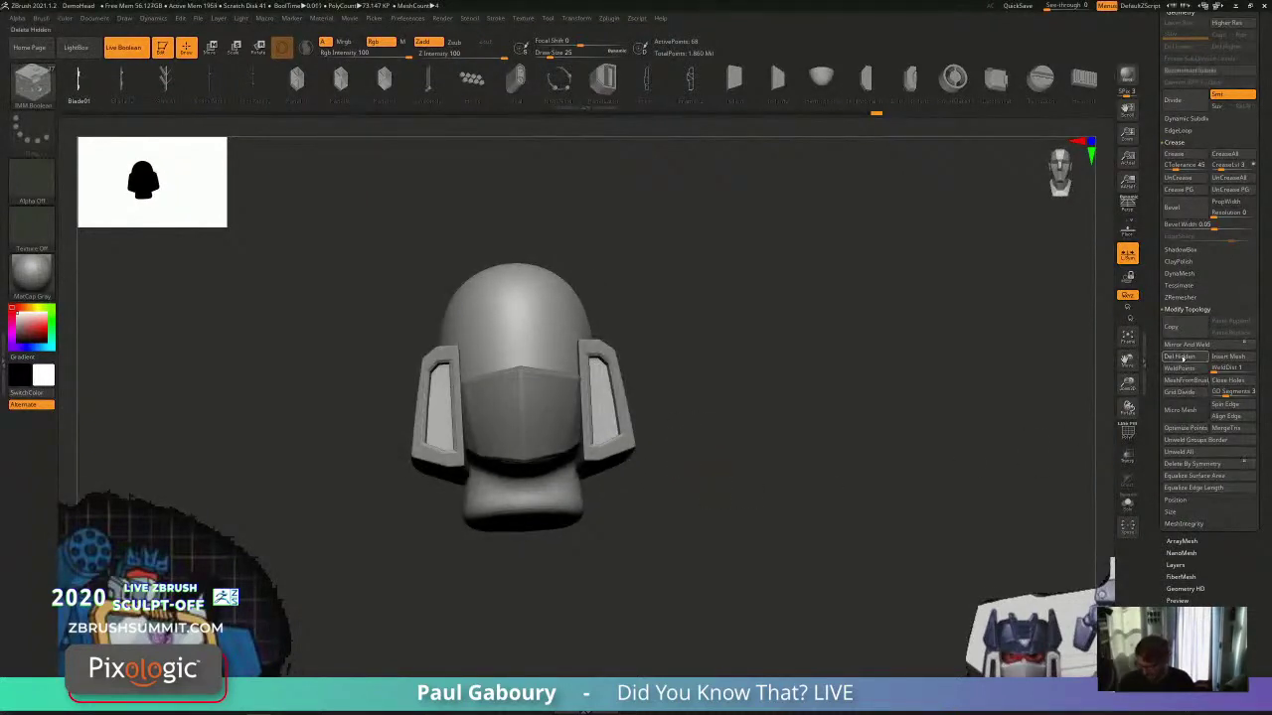
Step: Examine the ears' recesses and borders from the front and below, and bring the subtool list into view
mouse_move(782, 447)
left_mouse_down()
mouse_move(786, 491)
mouse_move(798, 483)
mouse_move(750, 488)
mouse_move(758, 510)
mouse_move(795, 514)
mouse_move(832, 448)
mouse_move(807, 461)
mouse_move(783, 503)
mouse_move(775, 468)
mouse_move(769, 519)
mouse_move(778, 448)
mouse_move(772, 463)
left_mouse_up()
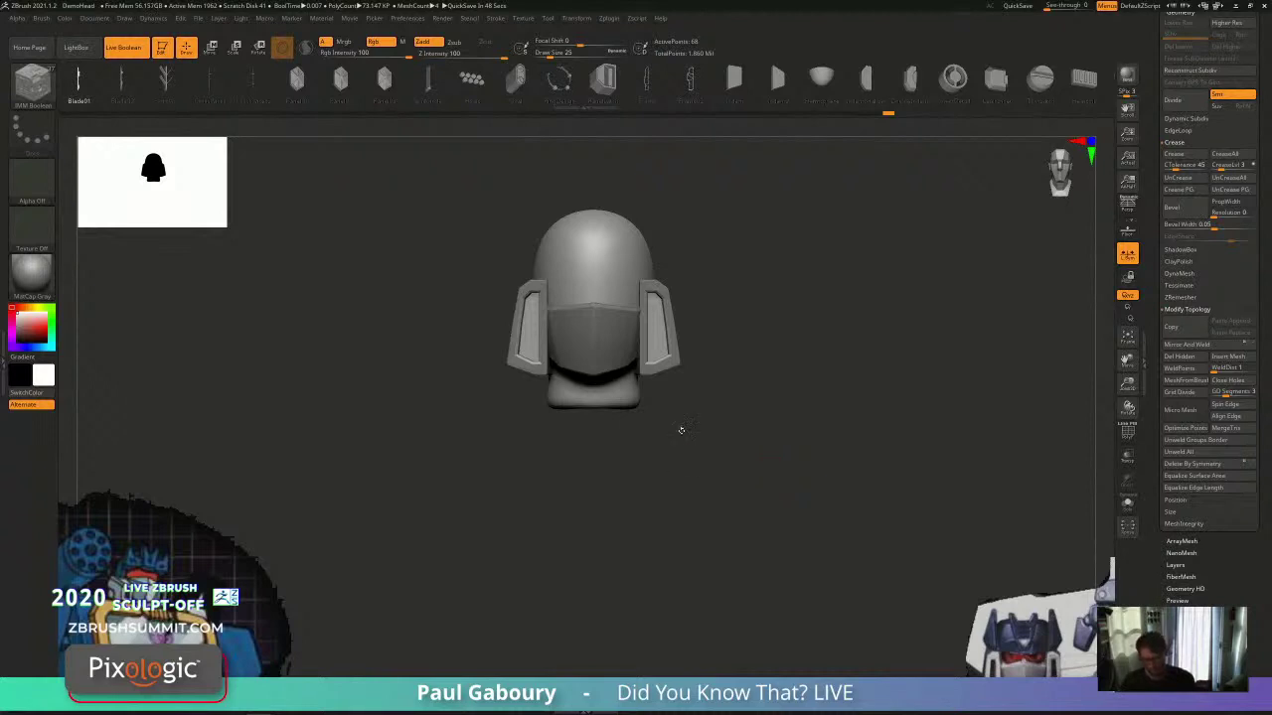
mouse_move(666, 336)
right_mouse_down("ctrl")
mouse_move(663, 283)
mouse_move(691, 397)
right_mouse_up("ctrl")
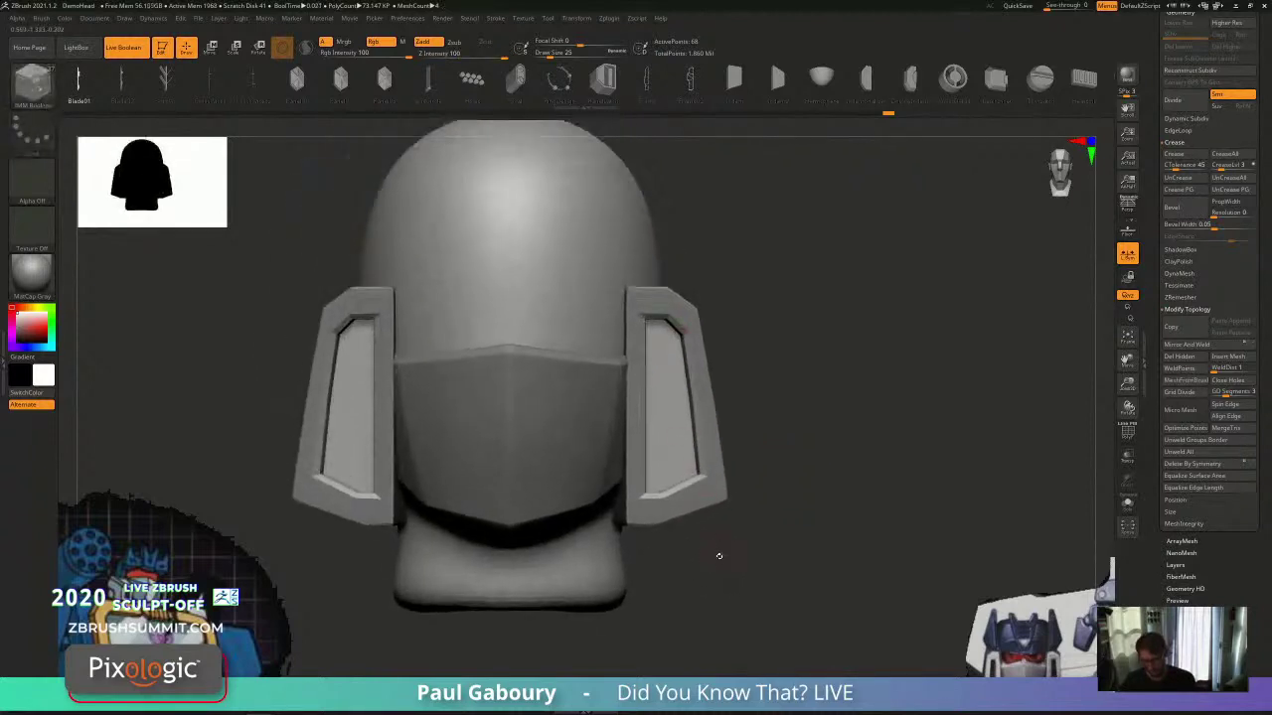
right_click_drag(719, 555, 703, 315)
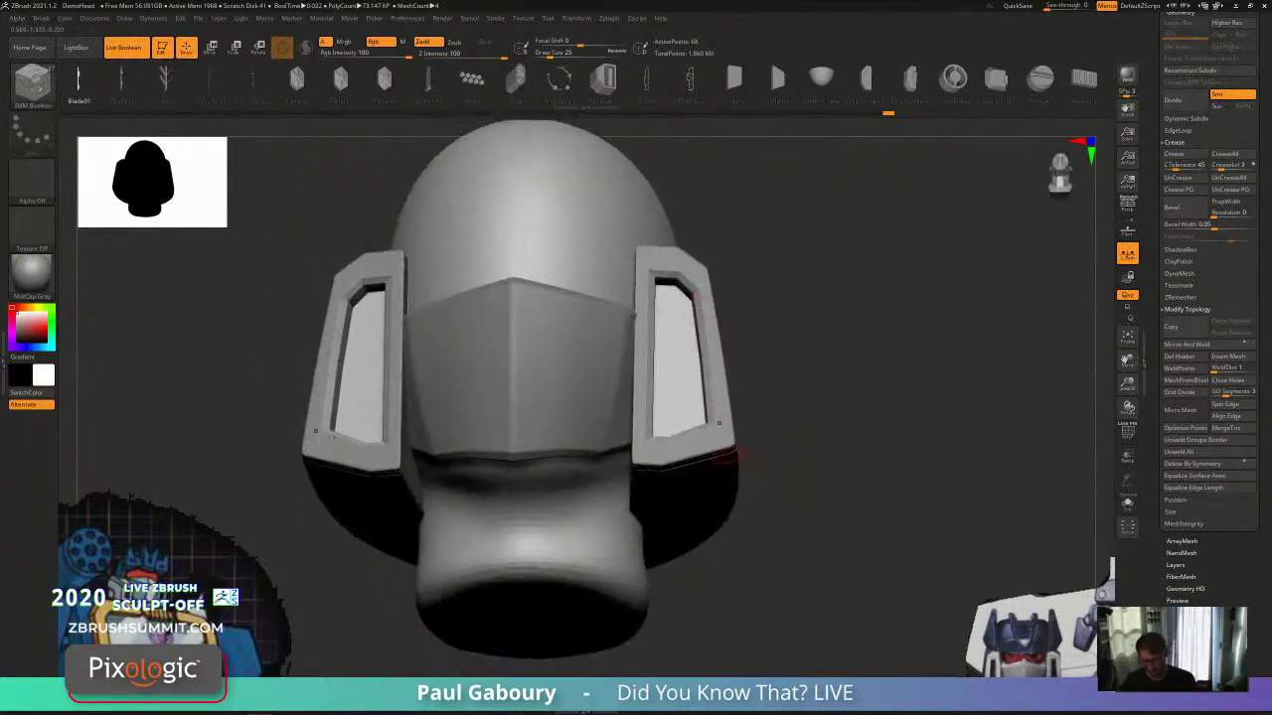
key("shift+f")
key("shift+f")
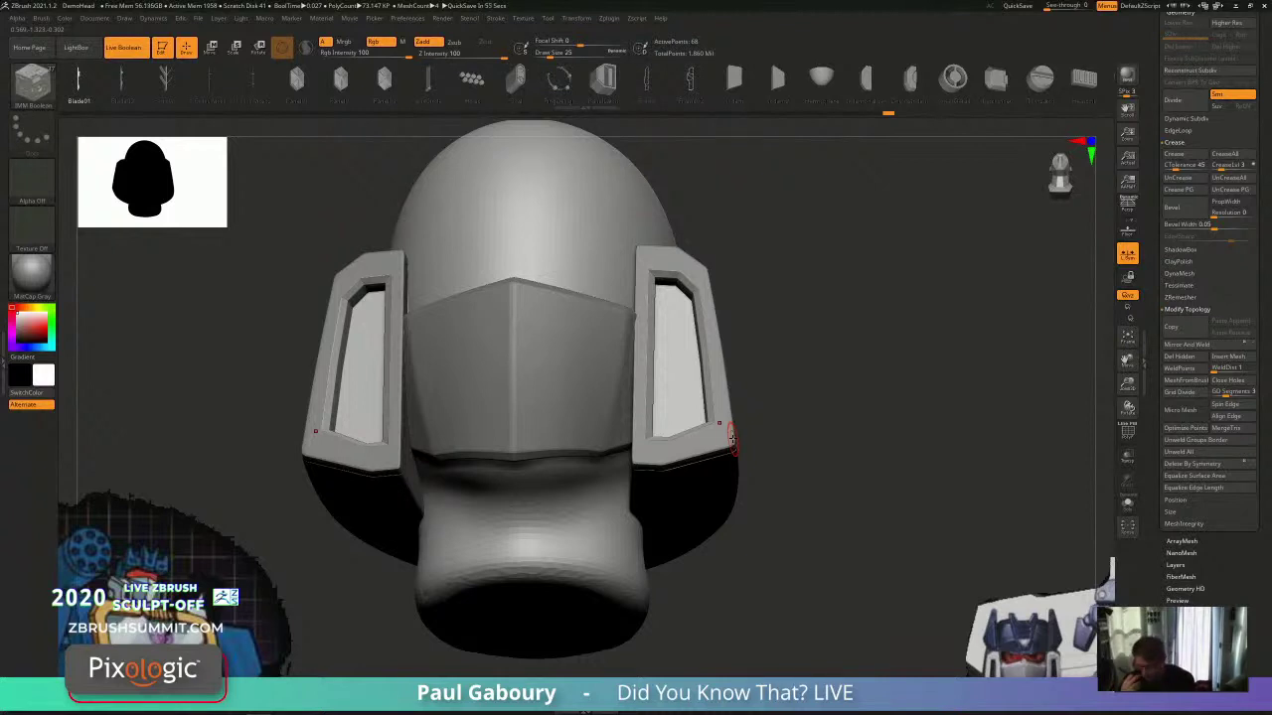
scroll(1208, 378, "up", 8)
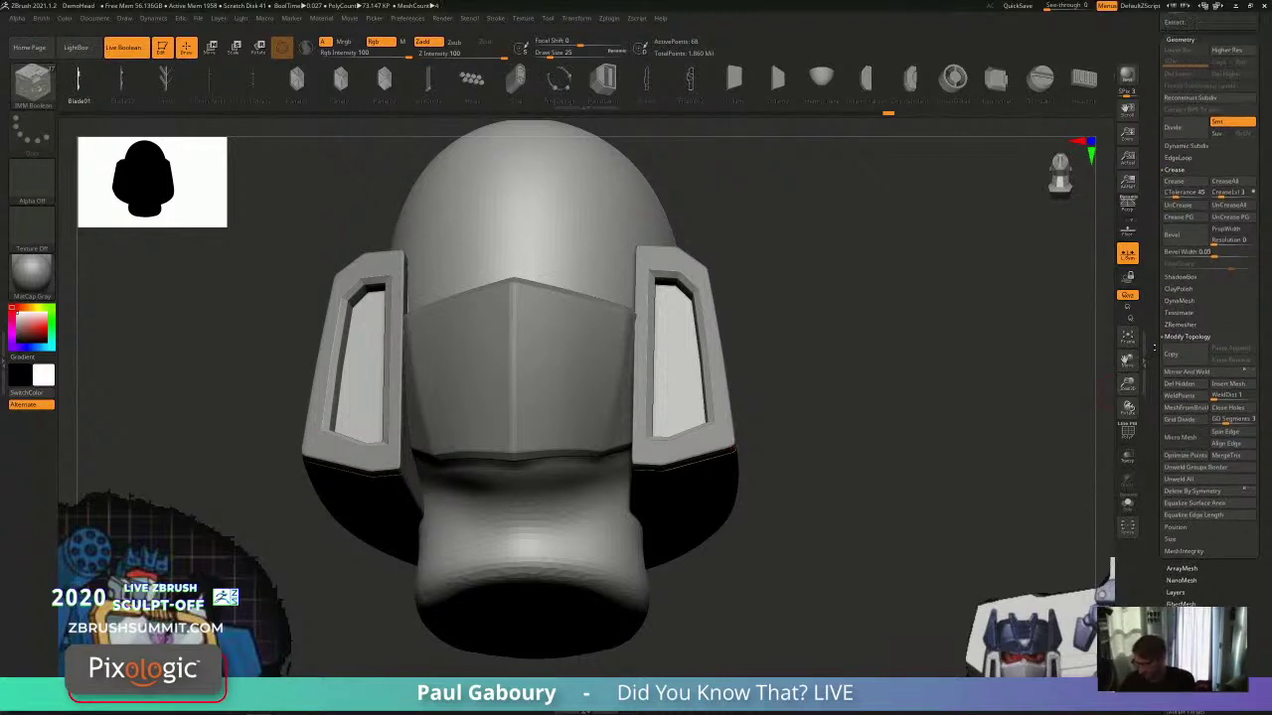
scroll(1158, 429, "up", 5)
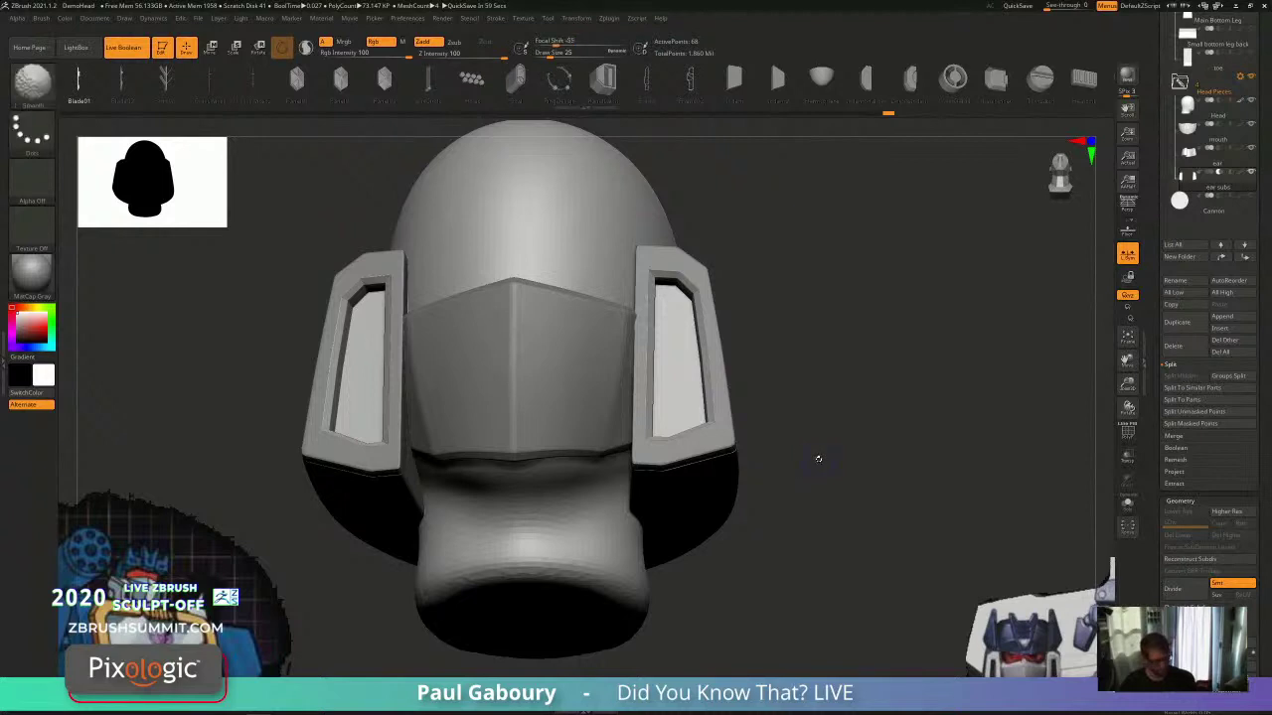
Step: Step back through the recent edits on the ear recess piece to its smoothed, one-sided version
key("shift+f")
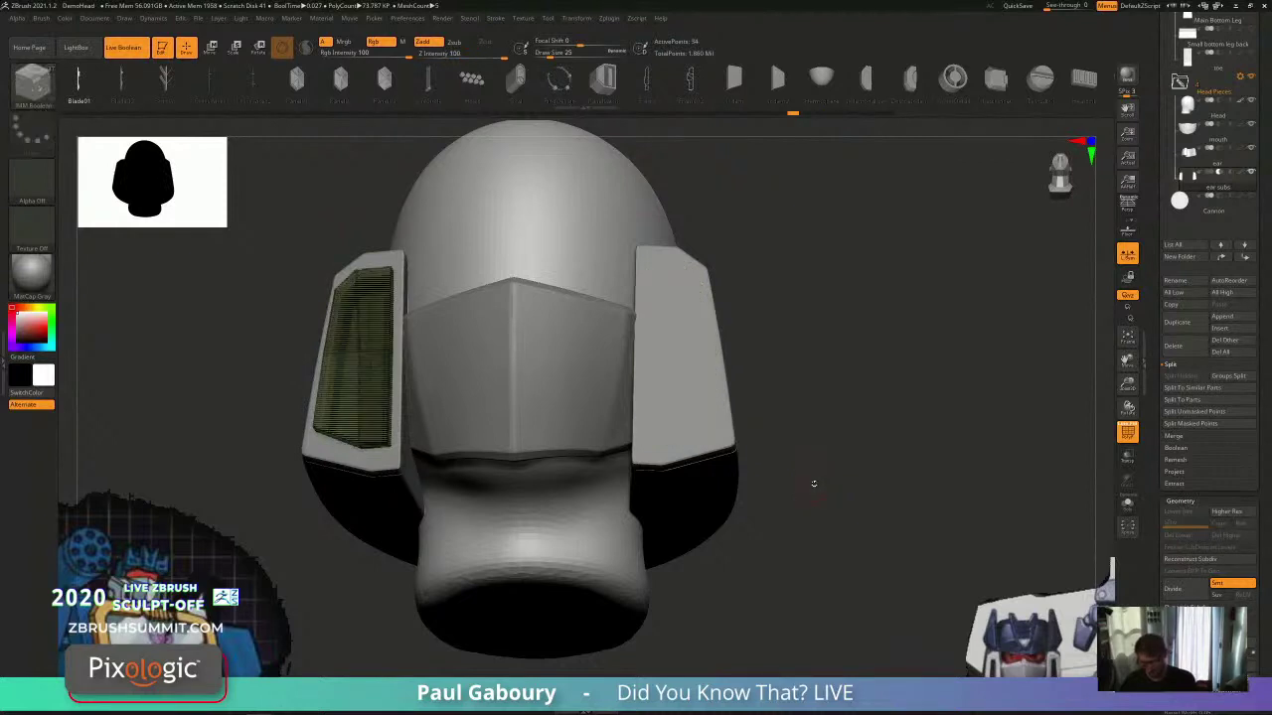
key("shift+f")
key("ctrl+z")
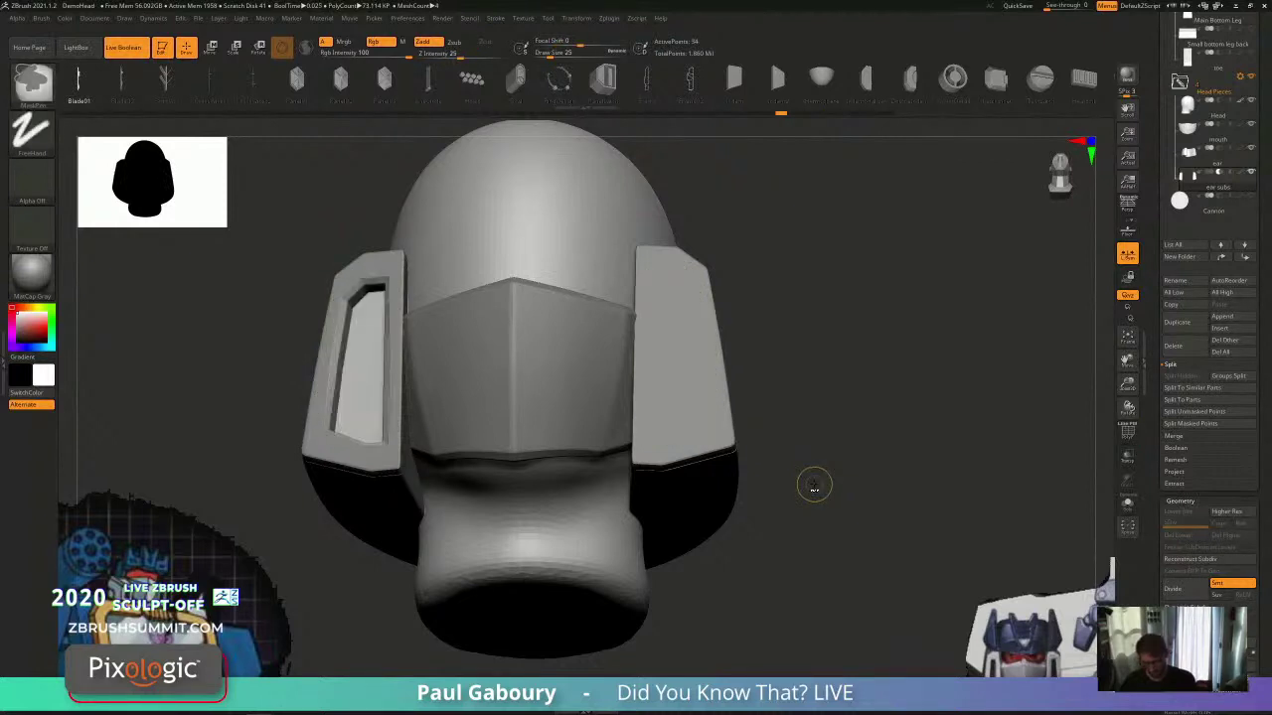
key("ctrl+z")
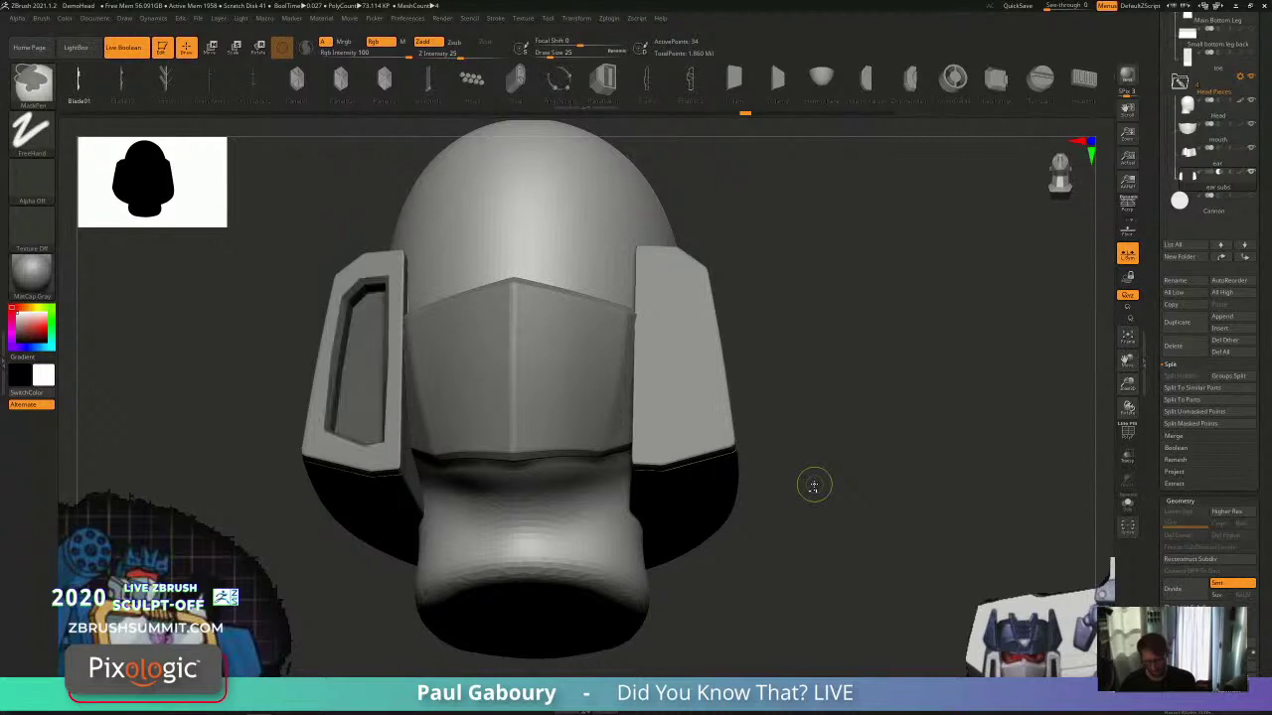
key("ctrl+z")
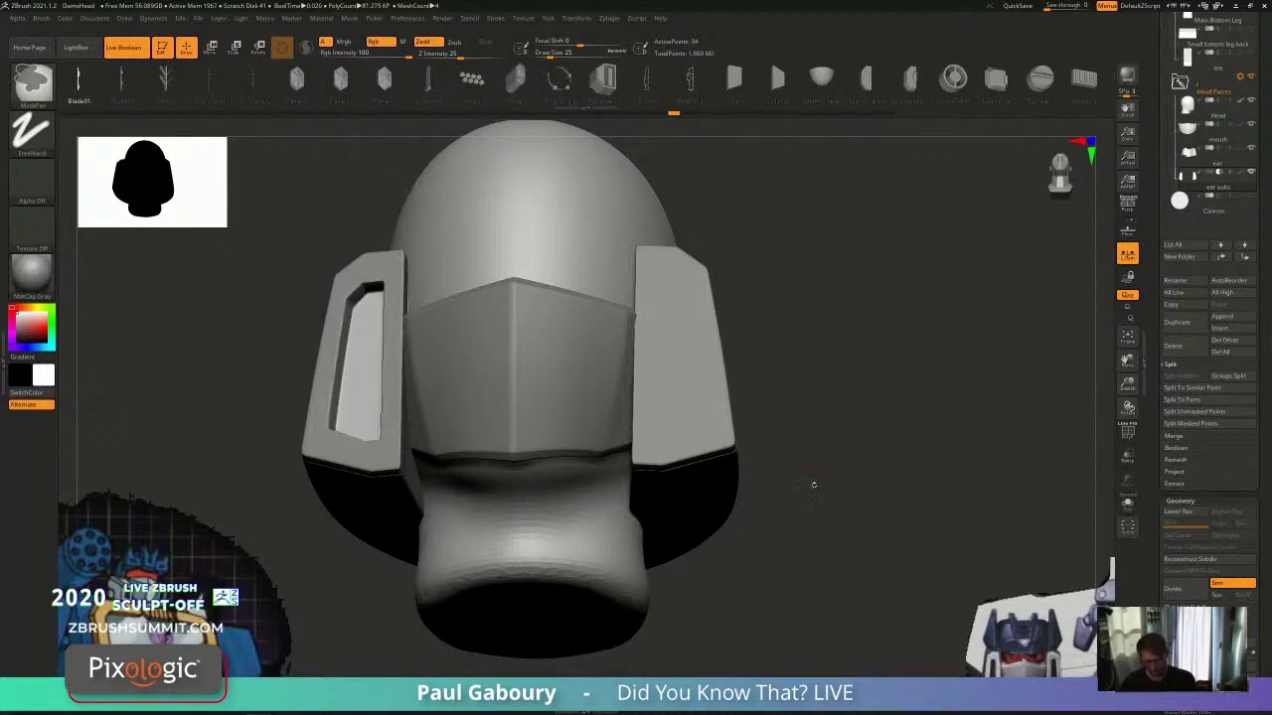
key("ctrl+z")
Step: Turn off local symmetry and mirror and weld the ear recess mesh onto the opposite ear
mouse_move(814, 485)
right_mouse_down("ctrl")
mouse_move(791, 471)
mouse_move(802, 444)
mouse_move(801, 495)
mouse_move(822, 545)
mouse_move(793, 545)
right_mouse_up("ctrl")
left_click_drag(1267, 669, 1267, 493)
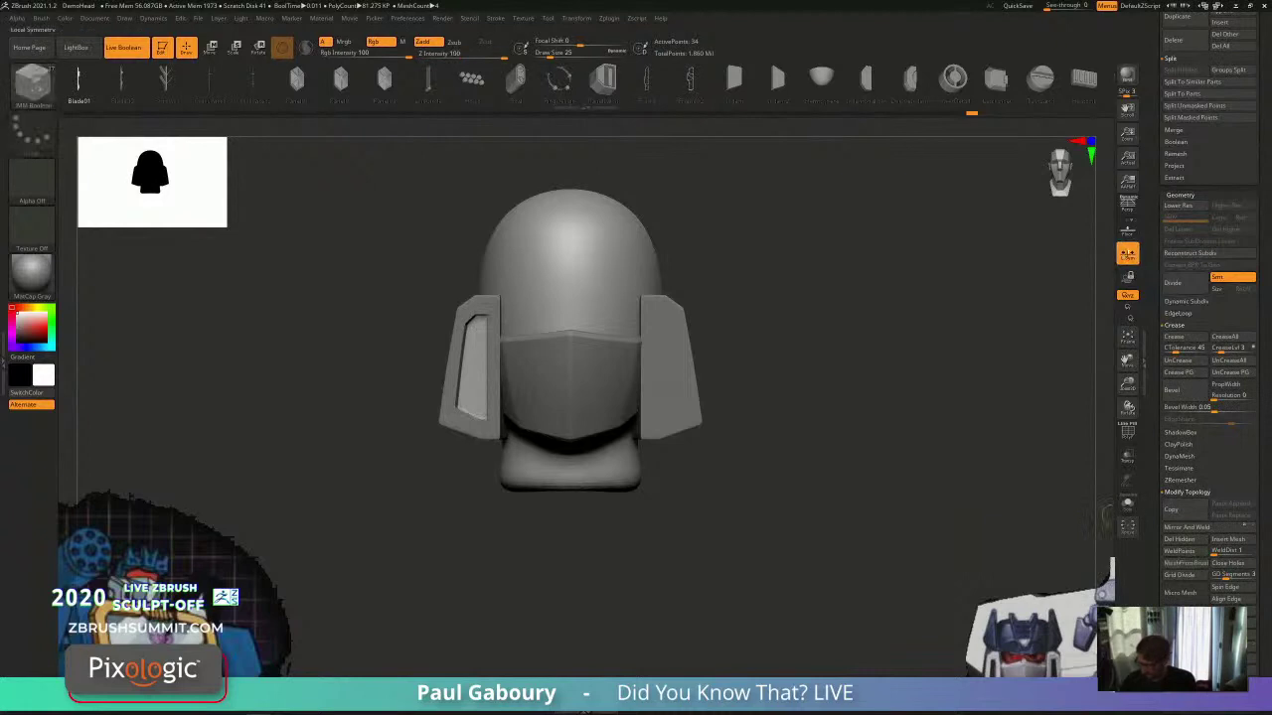
left_click(1127, 254)
left_click(1192, 528)
right_click_drag(925, 493, 869, 552, "alt")
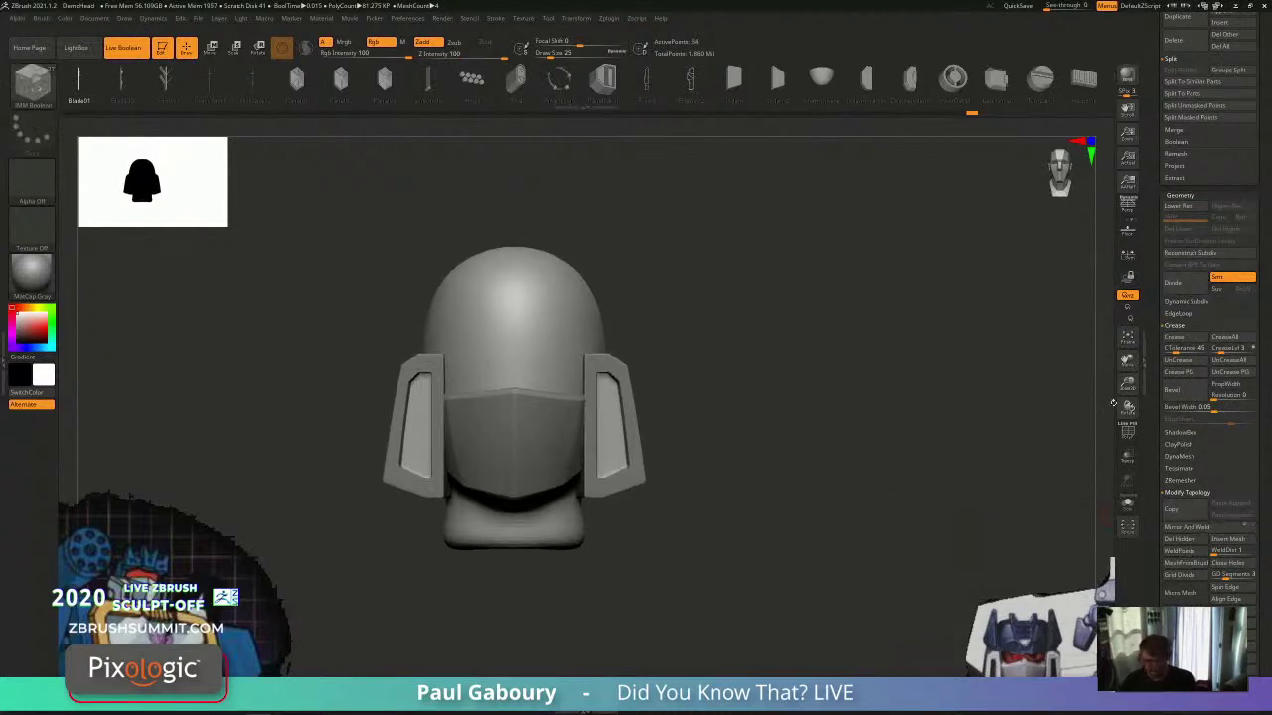
Step: Hide the Head and mouth subtools so only the ears and their subtractive recess meshes are visible
left_click_drag(1265, 351, 1265, 701)
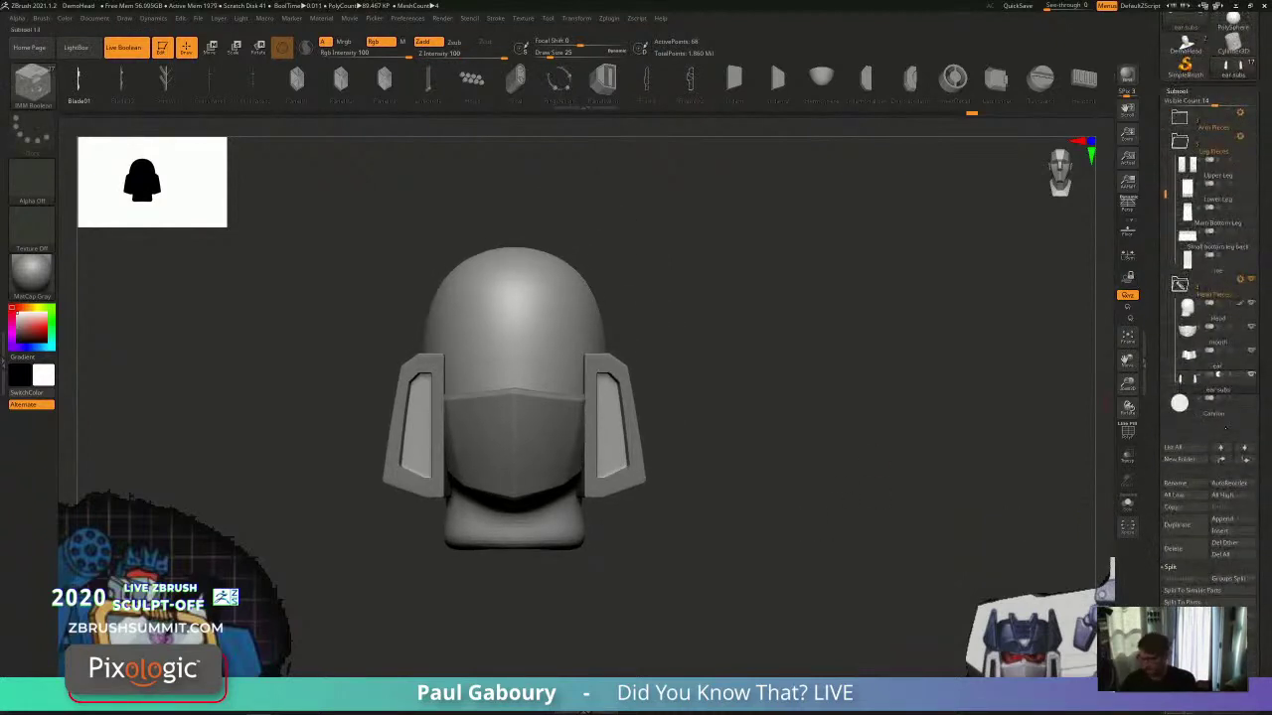
mouse_move(1194, 371)
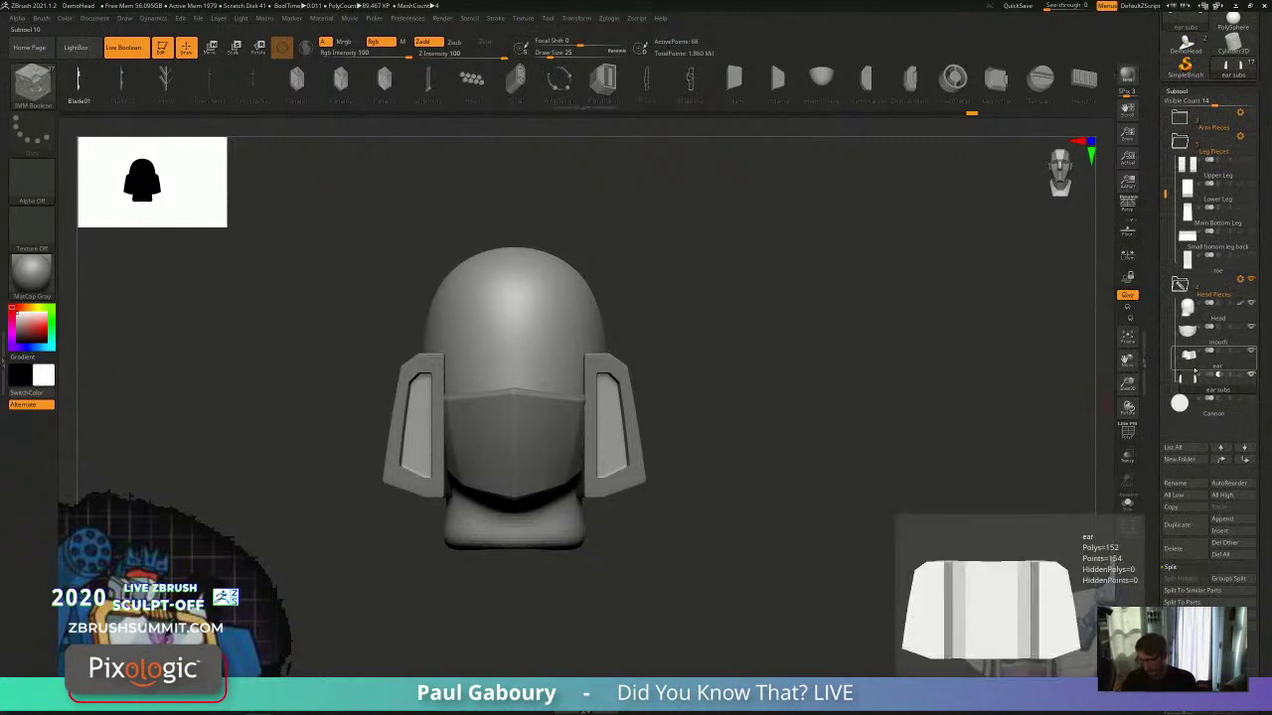
left_click(1251, 327)
left_click(1251, 303)
right_click_drag(720, 534, 760, 454, "alt")
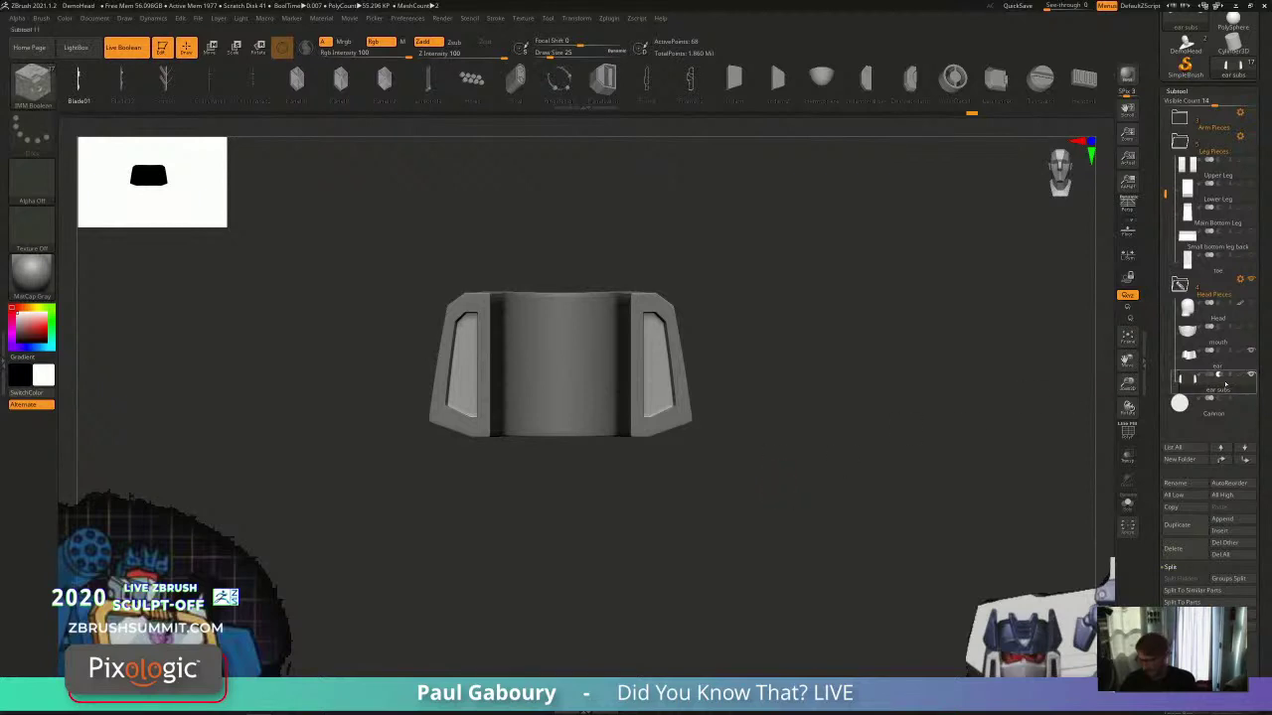
Step: Run Boolean With DSDiv on the Head Pieces folder, then isolate the resulting ear mesh and show its wireframe up close
left_click(1240, 280)
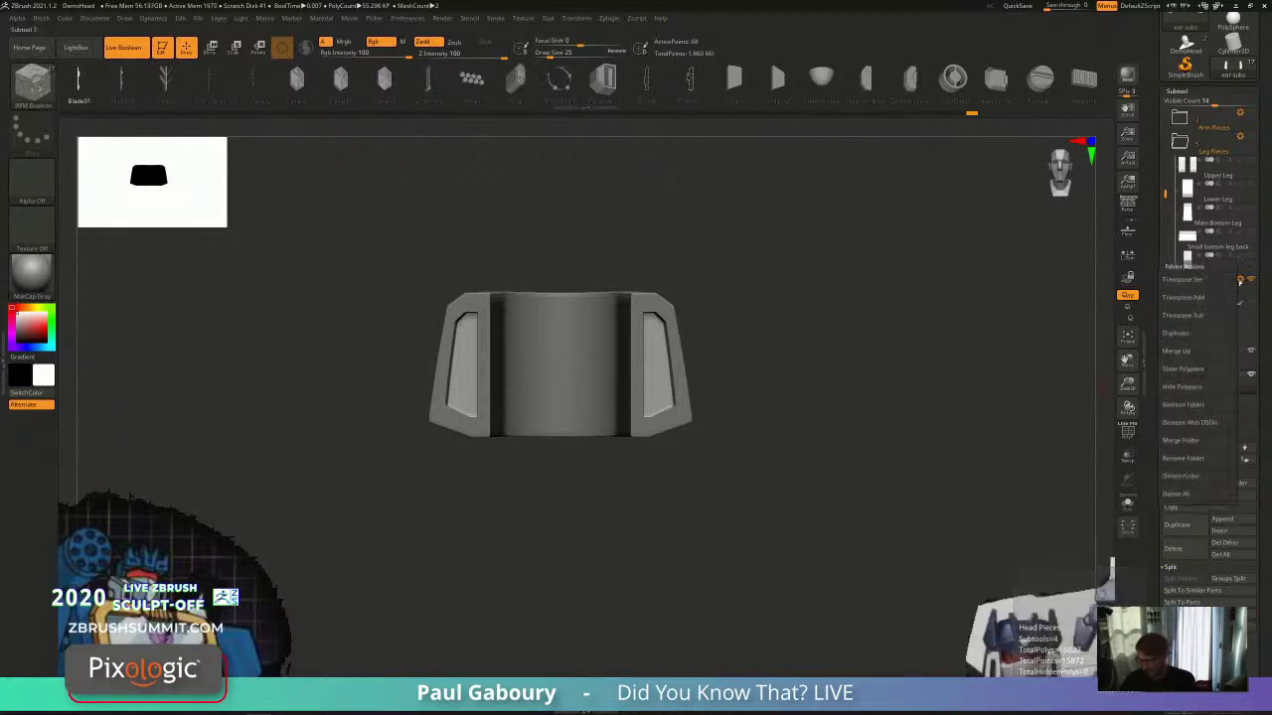
left_click(1208, 425)
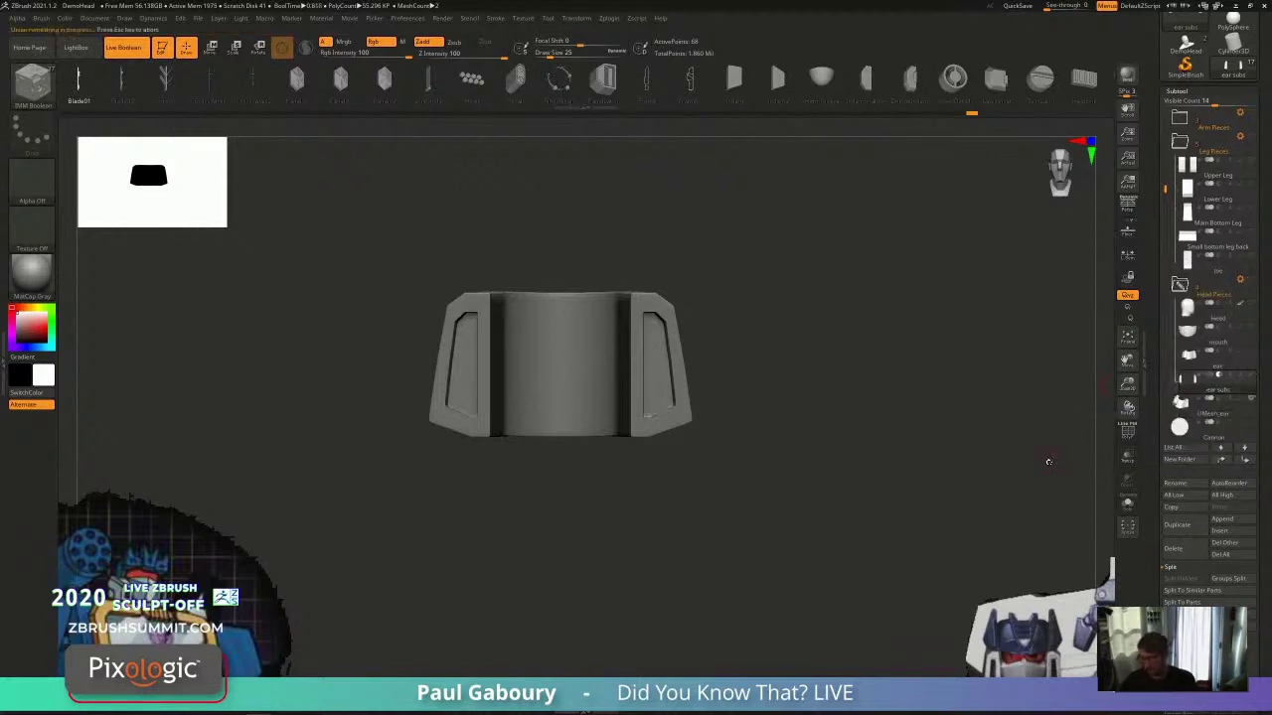
left_click_drag(982, 437, 778, 519)
key("shift+f")
right_click_drag(778, 521, 654, 452)
key("s")
left_click_drag(654, 452, 646, 453)
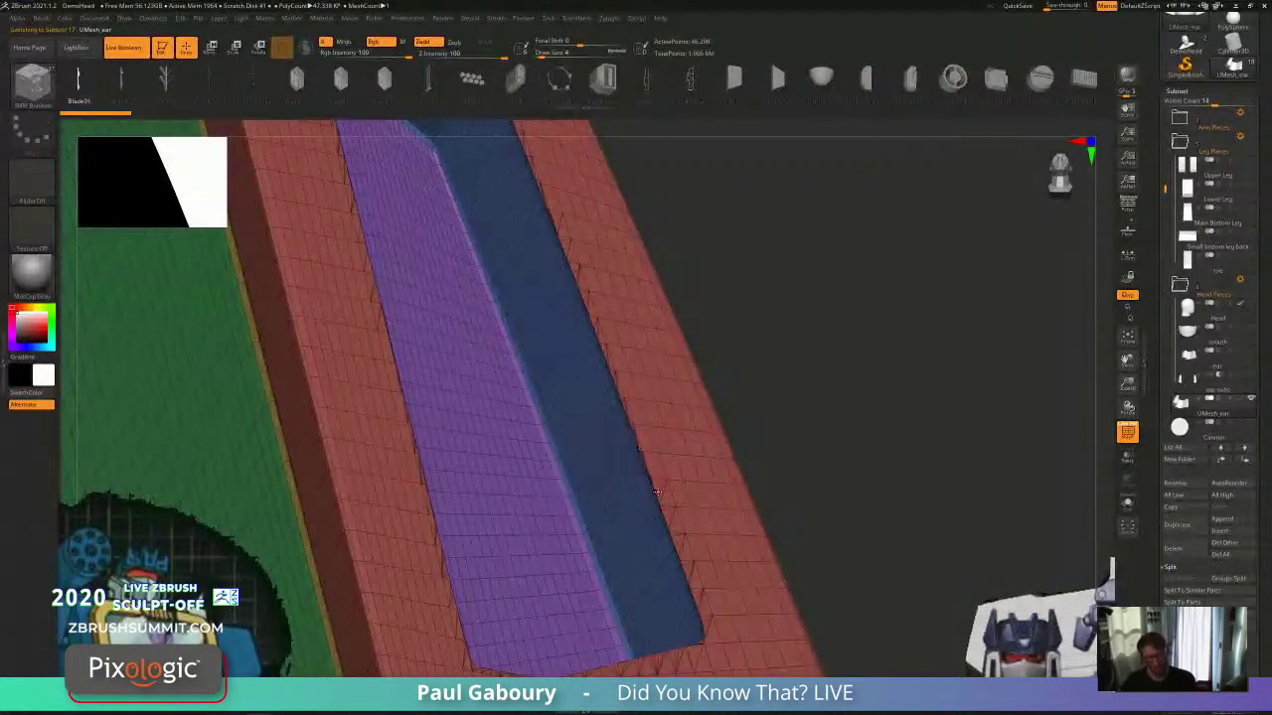
Step: Isolate the ear border and recess wall polygroups to examine their topology, then show the whole ear mesh again
left_click(648, 456, "ctrl+shift")
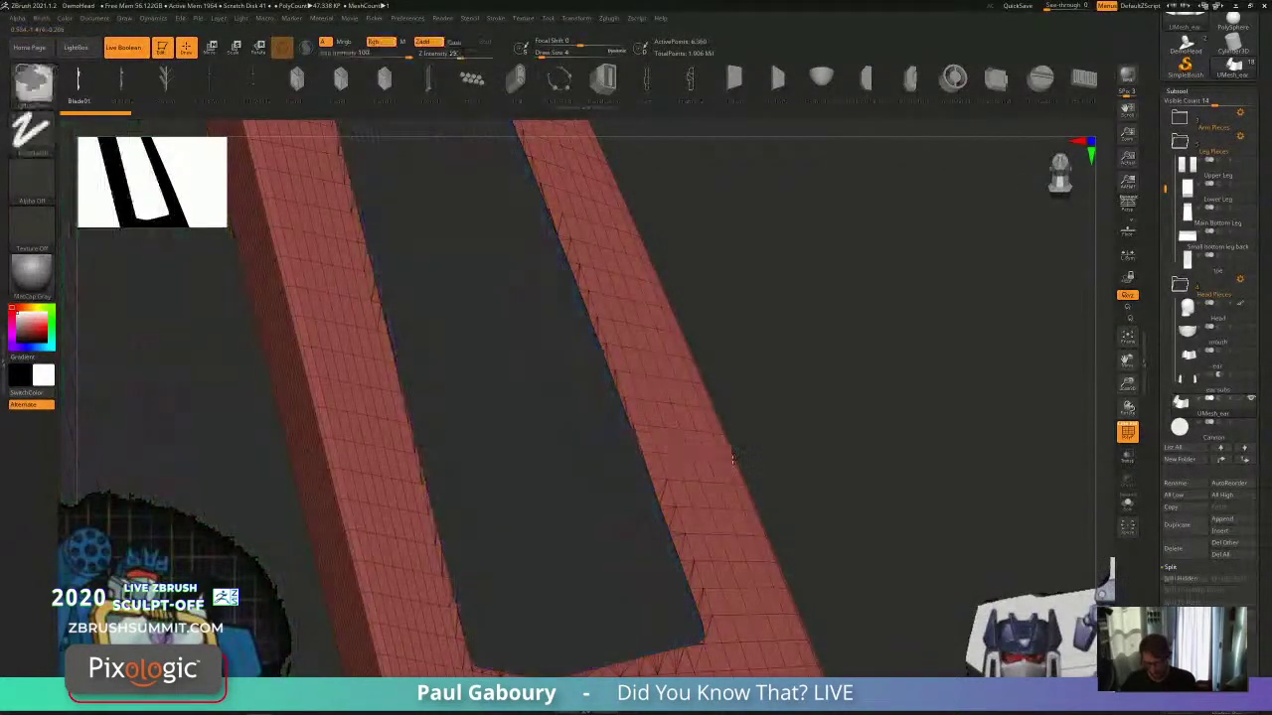
right_click_drag(648, 456, 576, 472, "ctrl")
right_click_drag(576, 471, 569, 454, "ctrl")
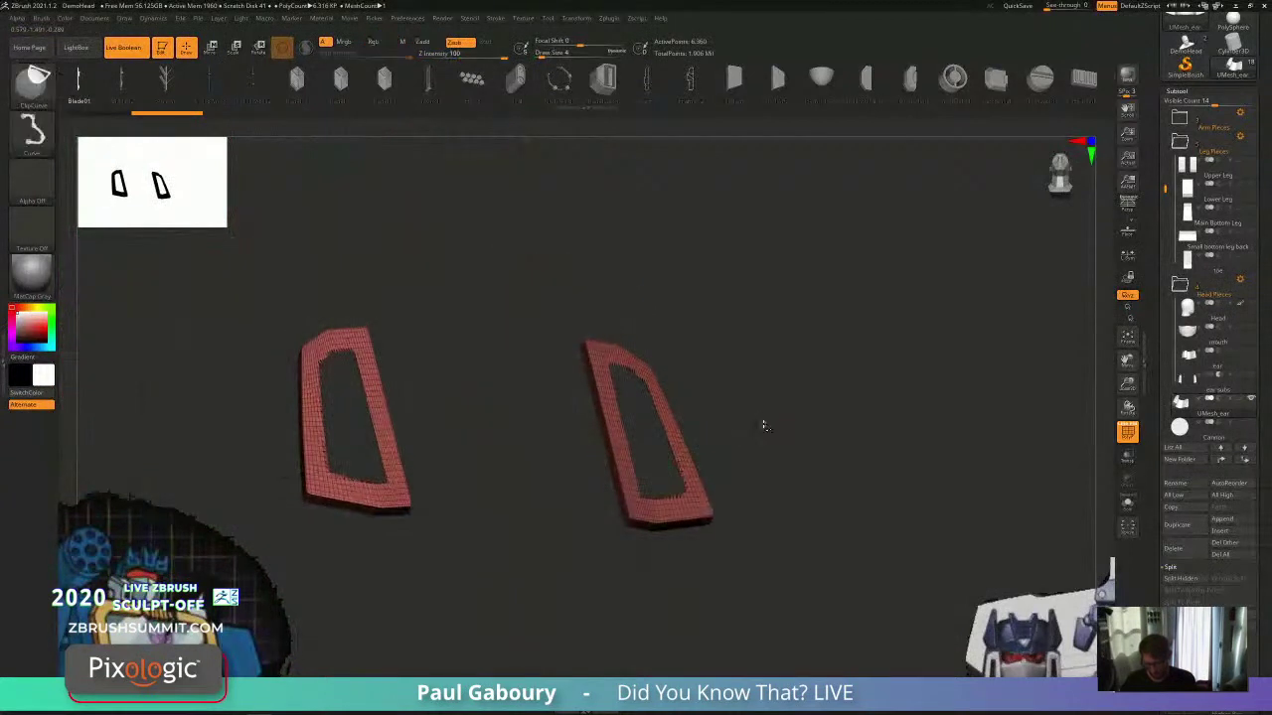
left_click(740, 444, "ctrl+shift")
left_click(662, 444, "ctrl+shift")
left_click_drag(741, 431, 761, 501, "ctrl+shift")
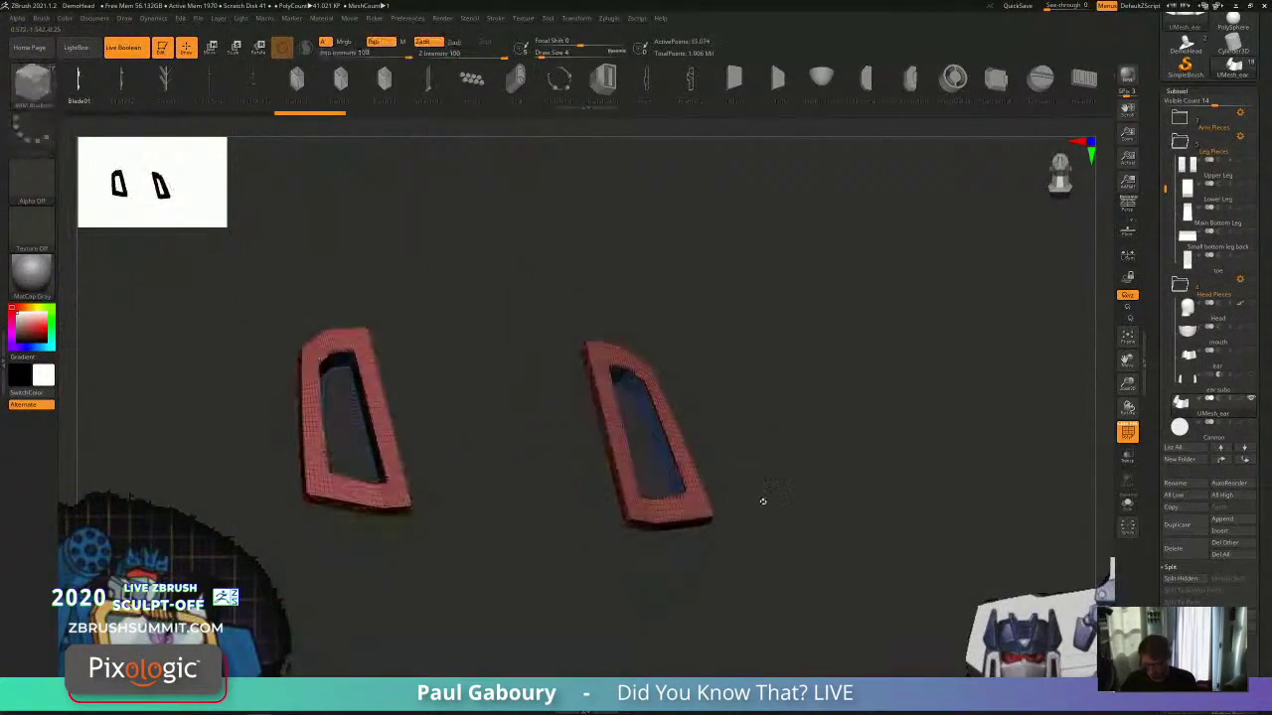
right_click_drag(691, 457, 727, 556, "ctrl")
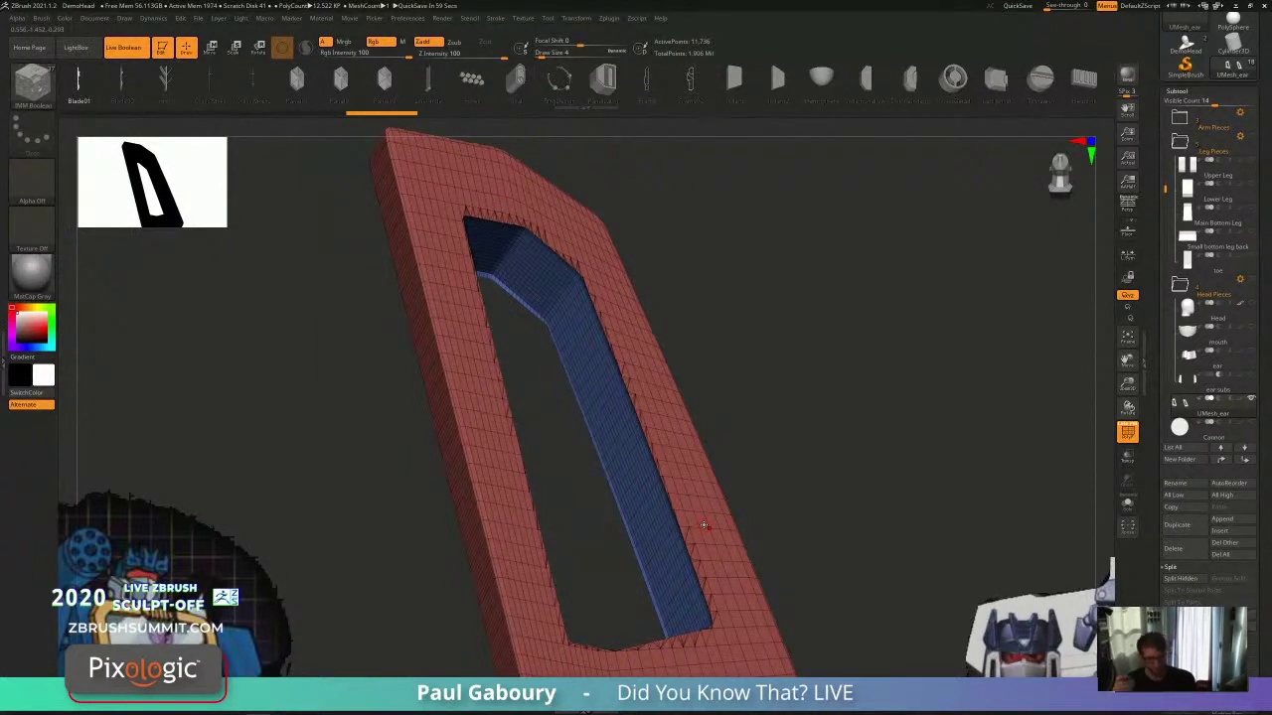
left_click(807, 379, "ctrl+shift")
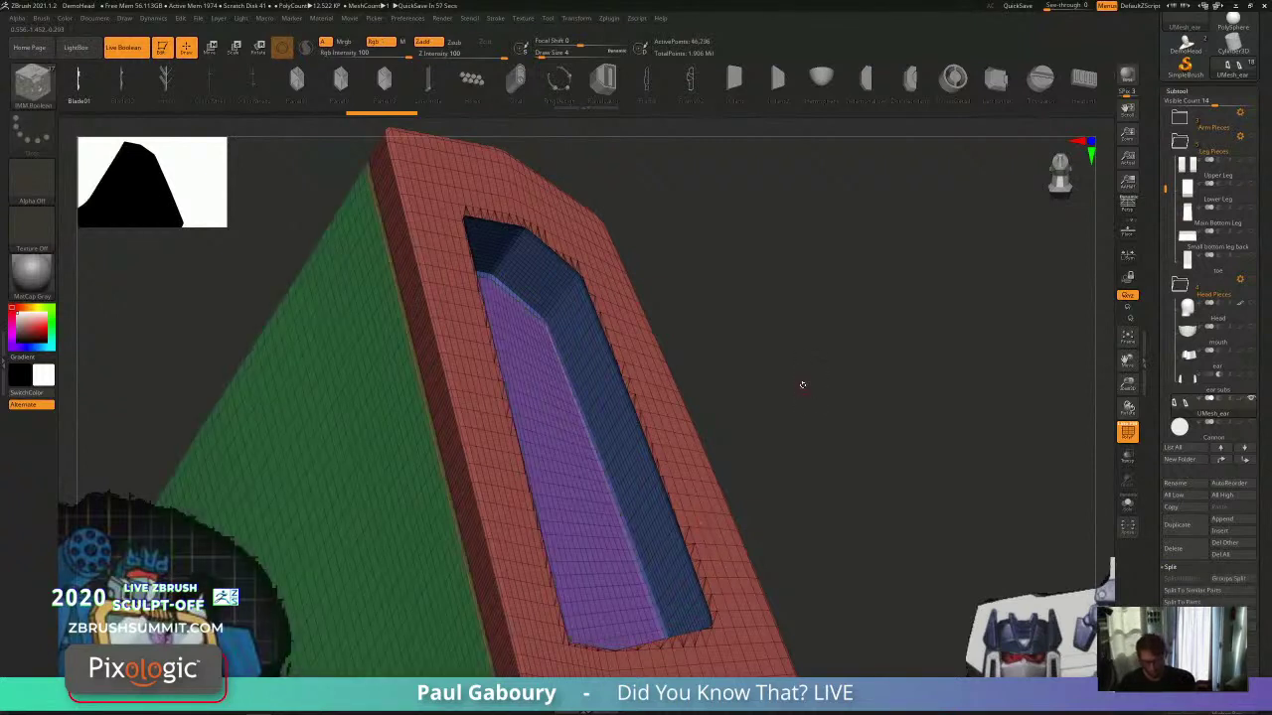
Step: Try trimming and smoothing the recess edge with the TrimDynamic brush at draw size 5 with Sculptris Pro enabled
key("shift+f")
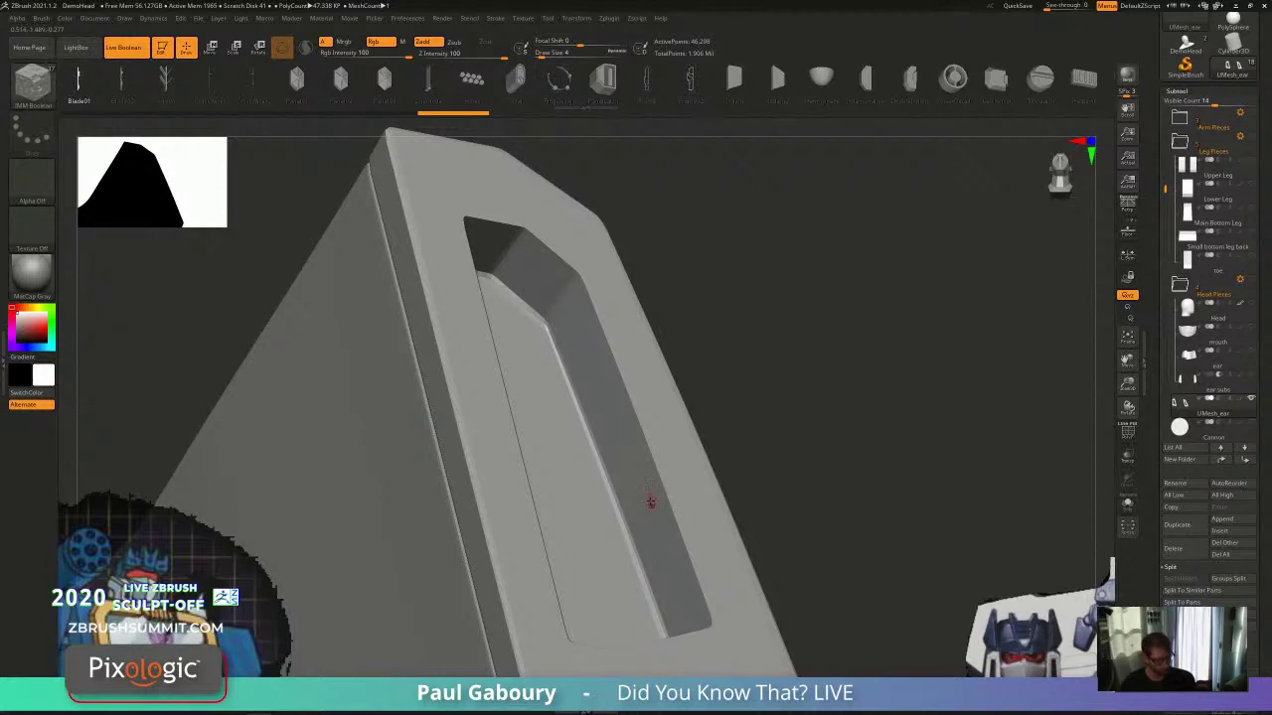
key("b")
key("t")
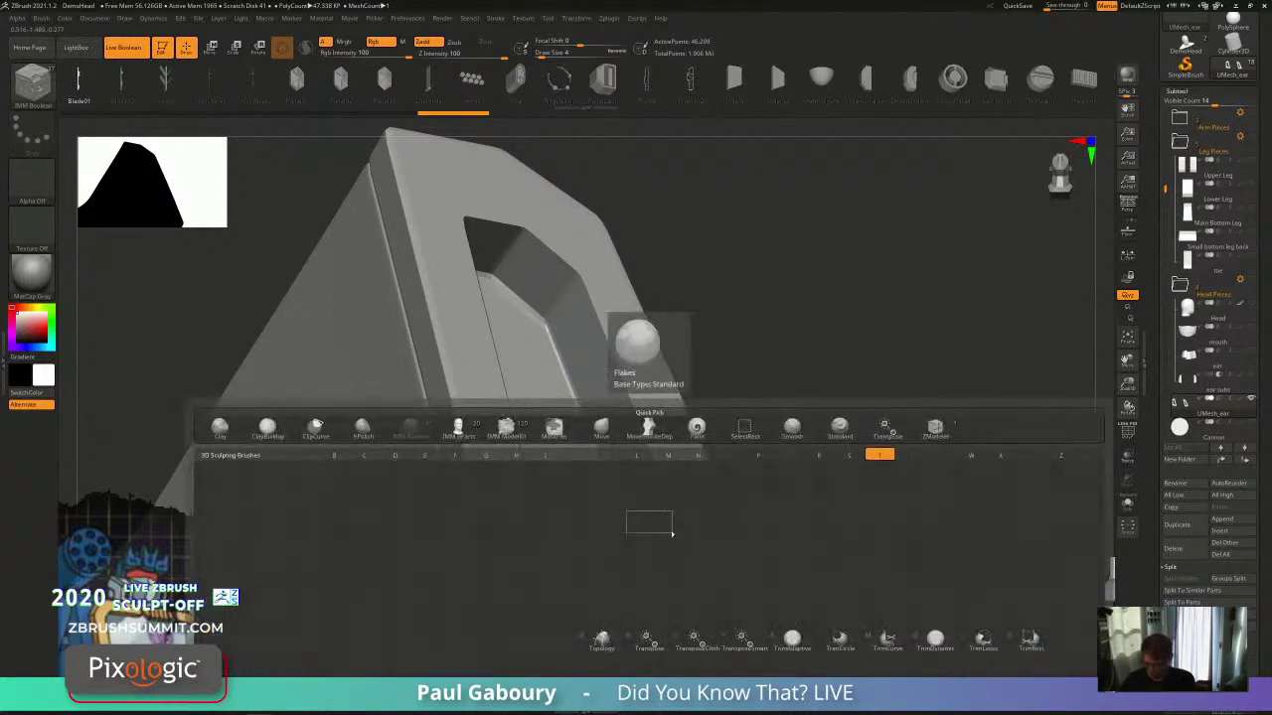
key("d")
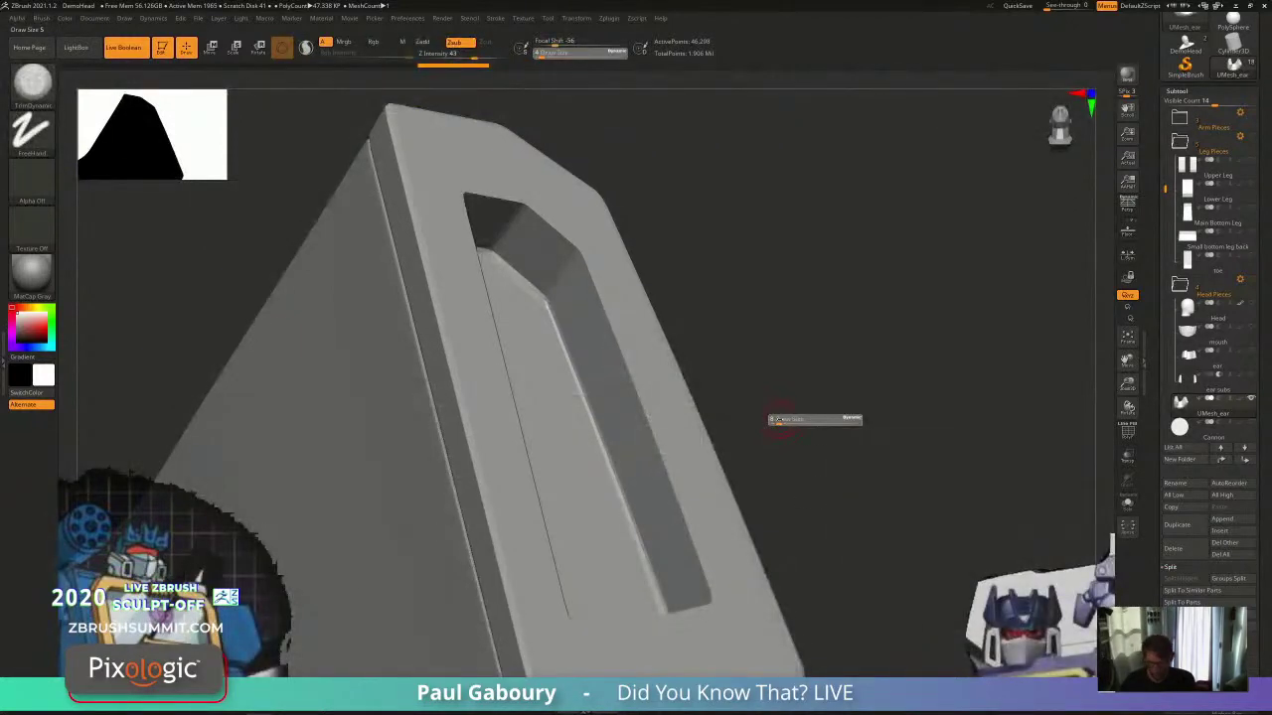
left_click(307, 48)
key("s")
left_click(625, 398)
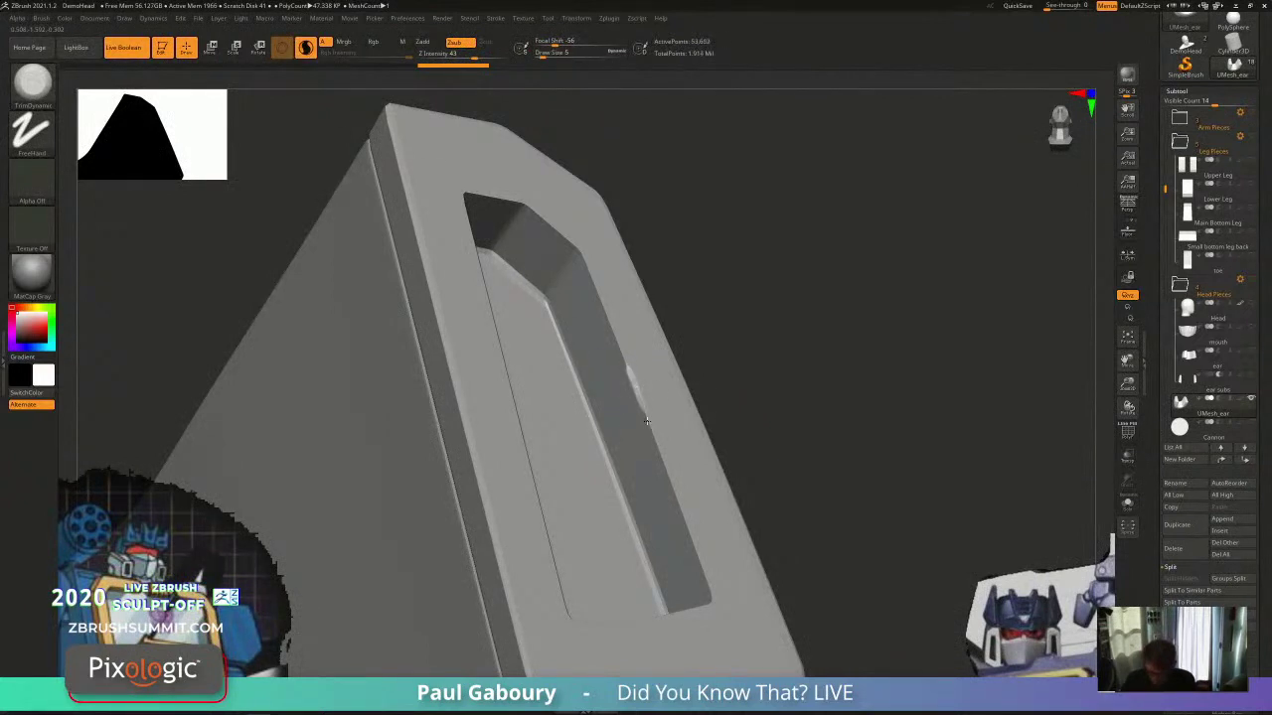
left_click_drag(647, 423, 634, 394)
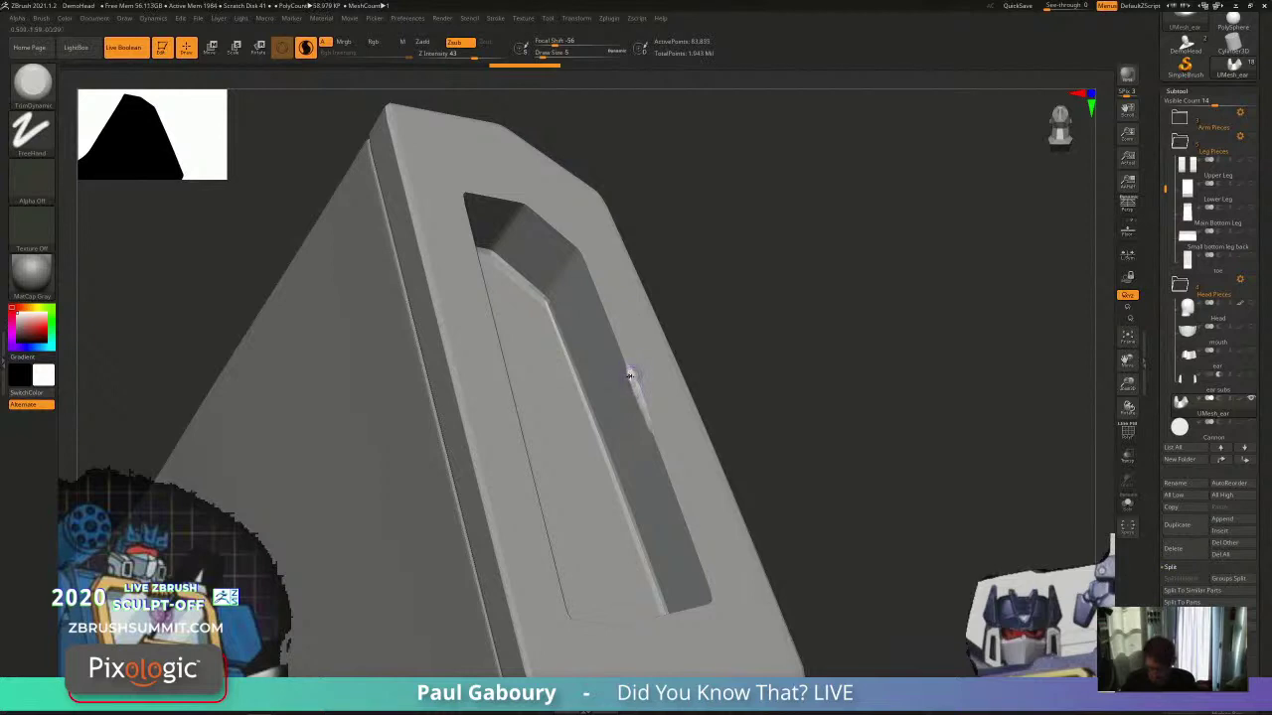
mouse_move(603, 304)
left_mouse_down("shift")
mouse_move(581, 254)
mouse_move(618, 352)
left_mouse_up("shift")
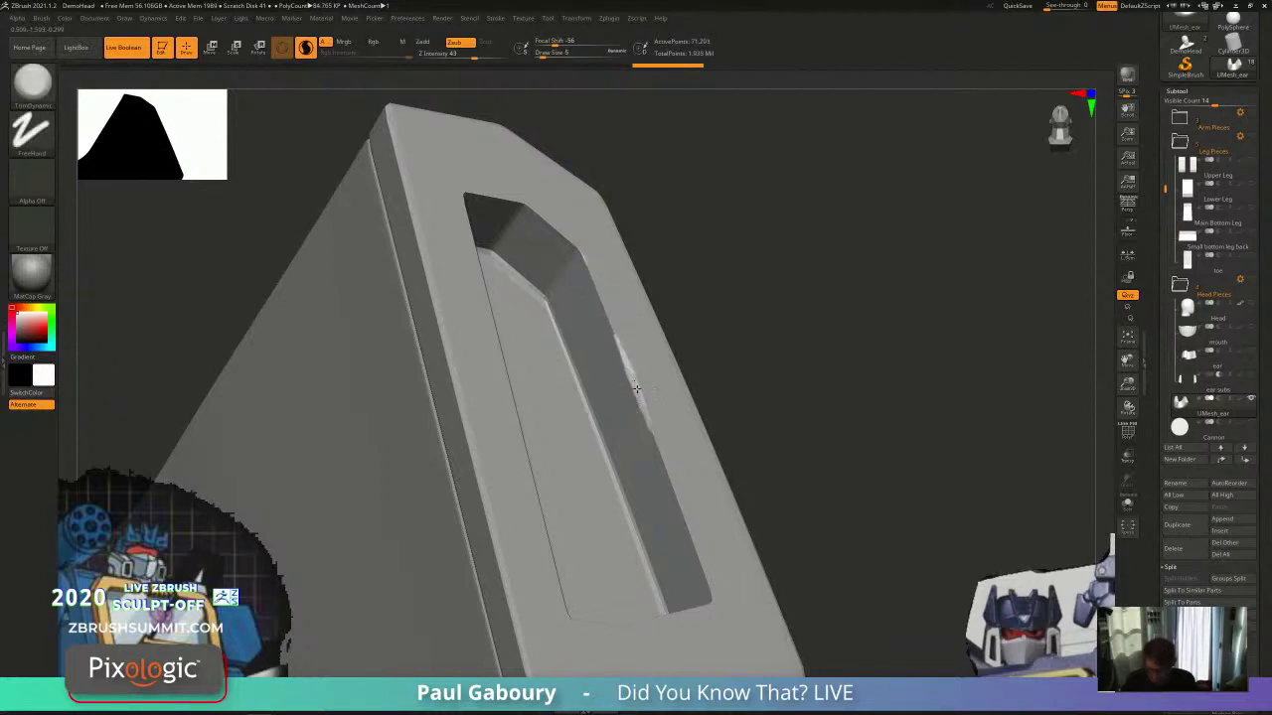
Step: Undo the TrimDynamic and smoothing strokes on the ear's recess edge
key("ctrl+z")
key("ctrl+z")
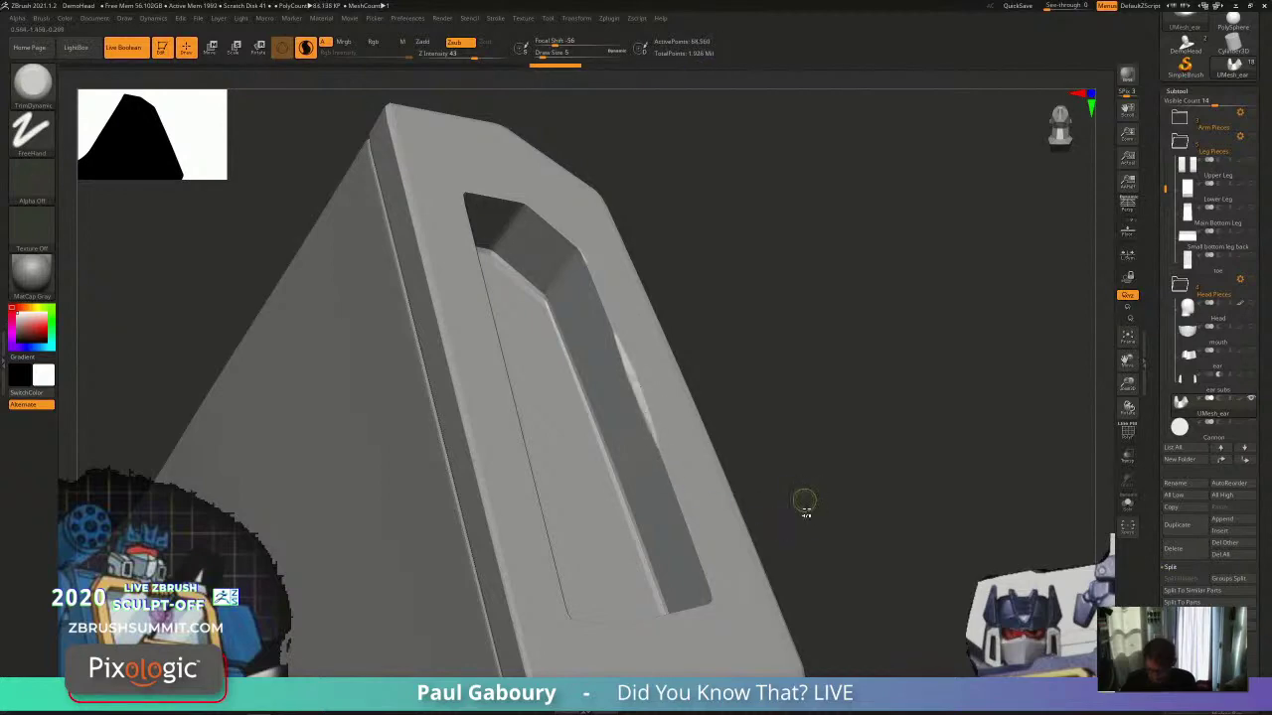
mouse_move(804, 500)
left_mouse_down("alt")
mouse_move(752, 440)
mouse_move(788, 495)
mouse_move(764, 486)
mouse_move(781, 520)
mouse_move(749, 467)
mouse_move(718, 454)
mouse_move(756, 460)
mouse_move(687, 412)
mouse_move(721, 440)
left_mouse_up("alt")
key("shift+f")
key("ctrl+z")
key("ctrl+z")
key("ctrl+z")
key("ctrl+z")
Step: Show the polygroup wireframe and isolate the ears' outer border and recess wall polygroups
key("shift+f")
key("shift+f")
left_click(680, 384, "ctrl+shift")
left_click_drag(741, 385, 708, 344, "alt")
left_click_drag(815, 448, 749, 391, "alt")
left_click_drag(742, 417, 735, 383)
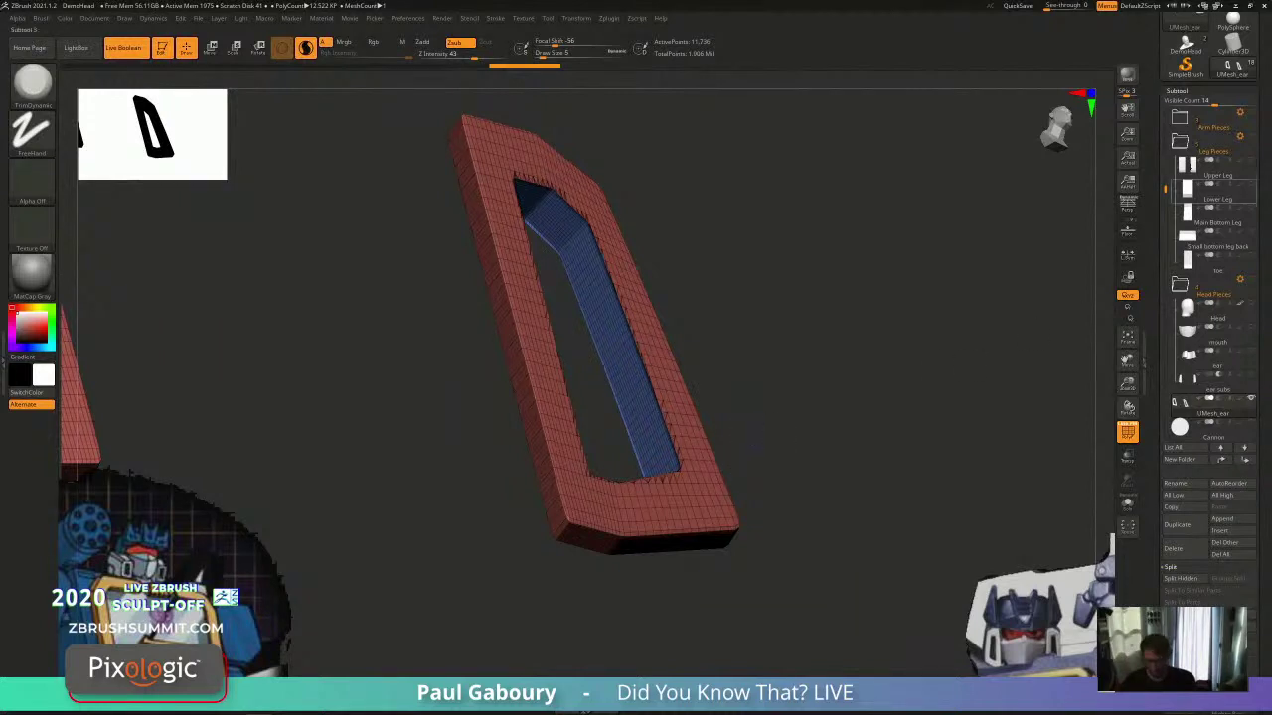
Step: Mask the edge between the border and recess wall by Groups only, without Border and Crease, and unhide the full ear
left_click(1177, 91)
left_click_drag(818, 446, 938, 452, "alt")
left_click_drag(855, 390, 852, 432, "alt")
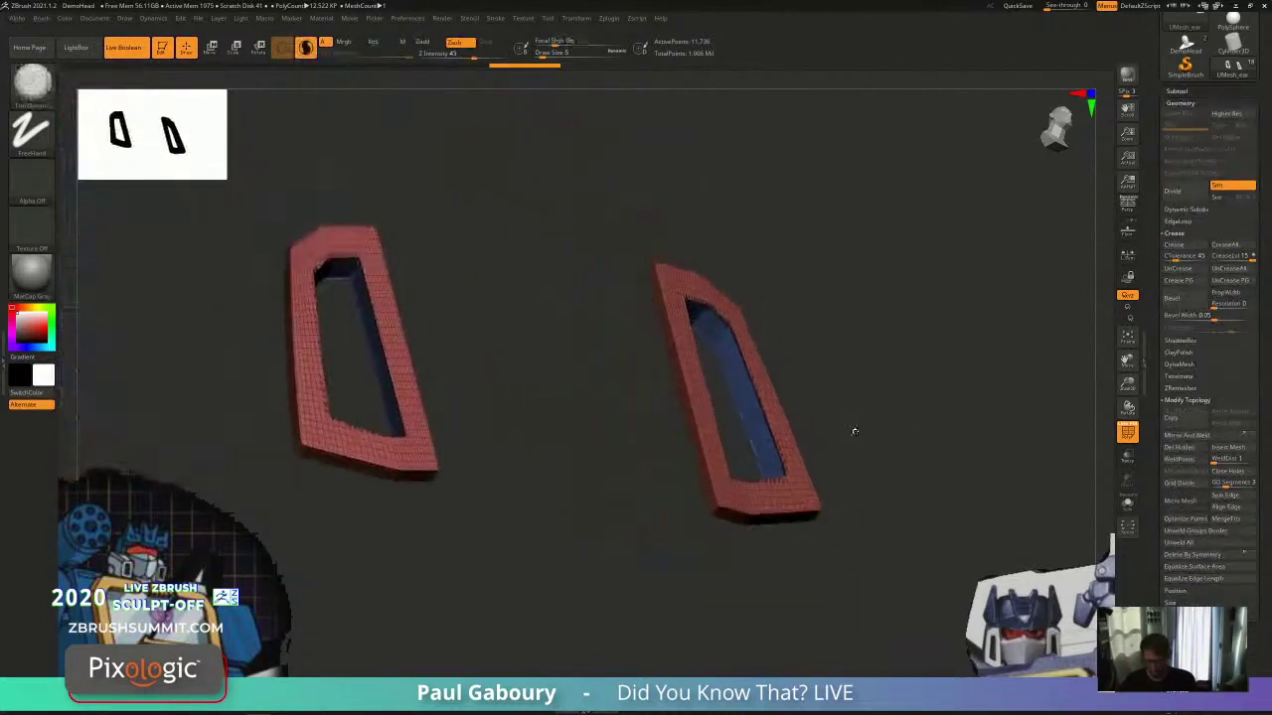
left_click(1180, 103)
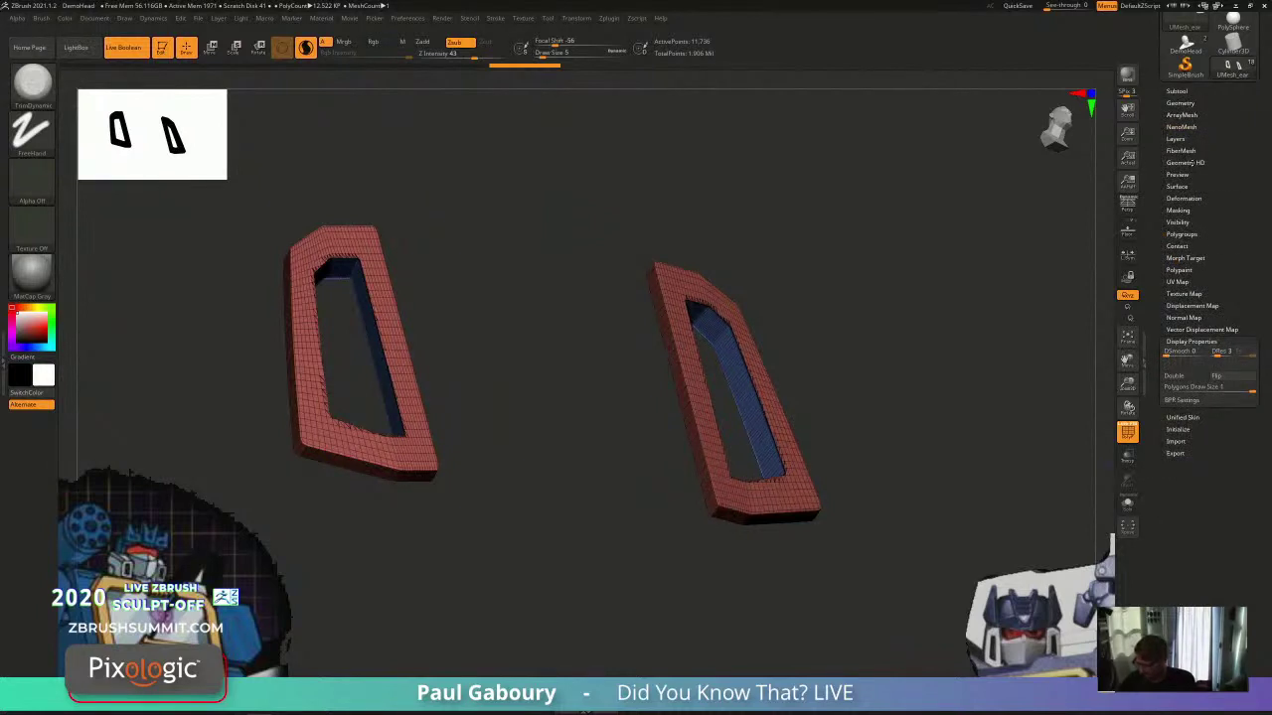
left_click(1188, 210)
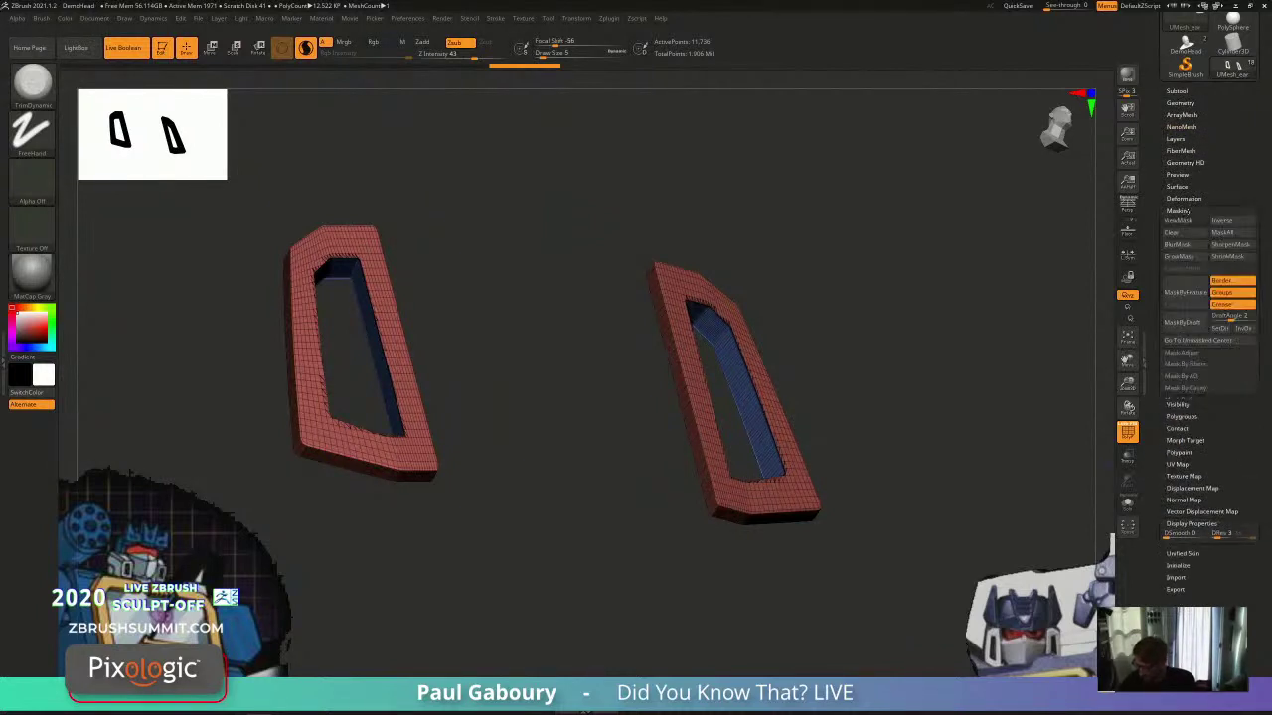
left_click(1221, 280)
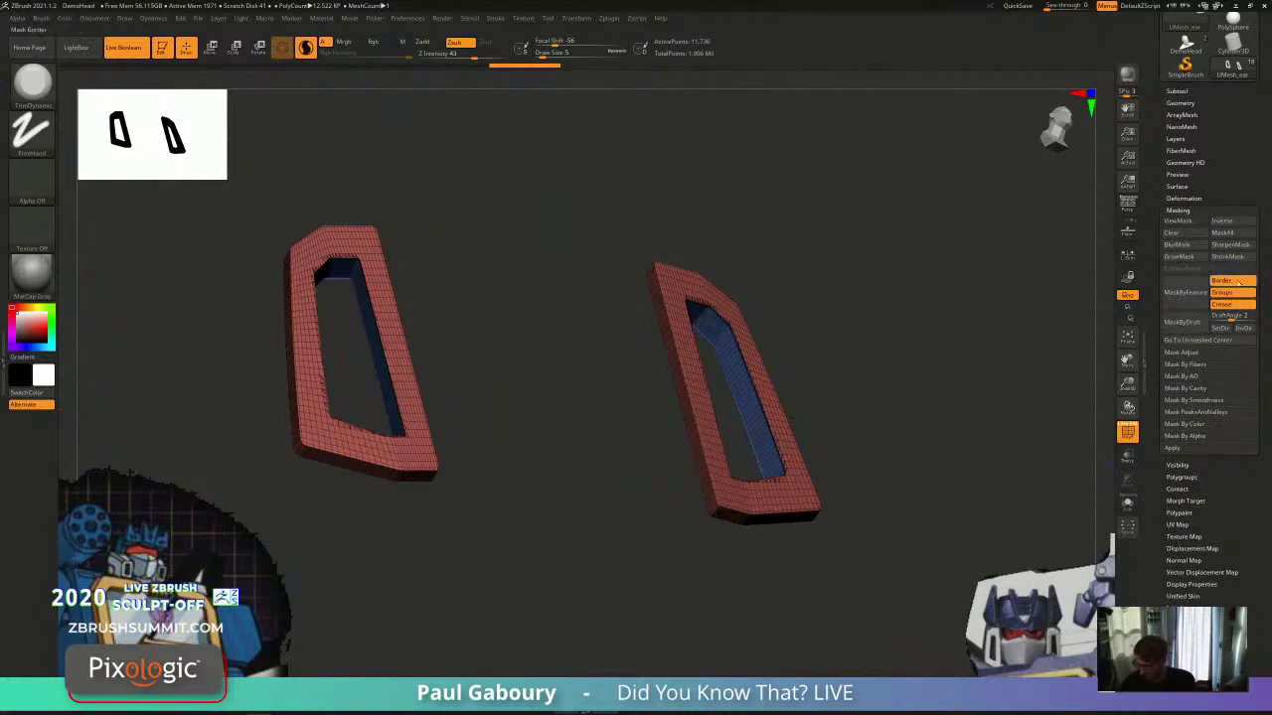
left_click(1221, 304)
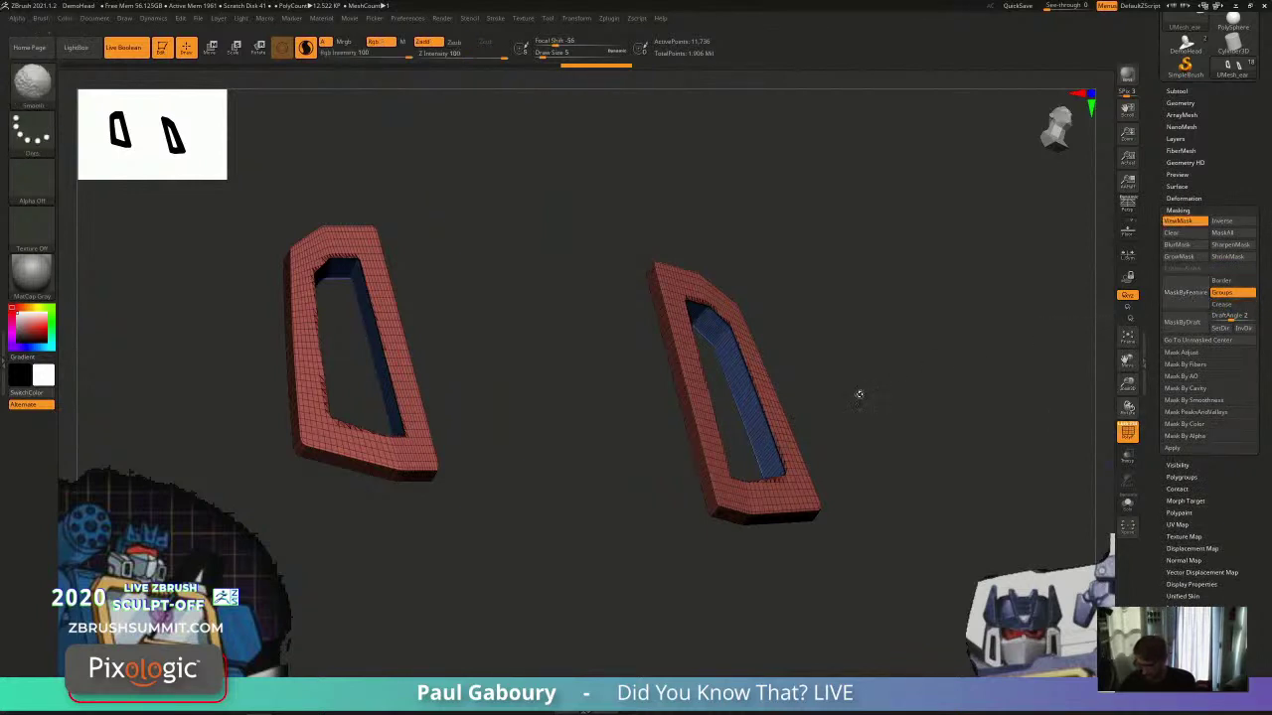
key("shift+f")
mouse_move(857, 393)
right_mouse_down()
mouse_move(852, 426)
mouse_move(775, 408)
mouse_move(834, 397)
mouse_move(790, 470)
right_mouse_up()
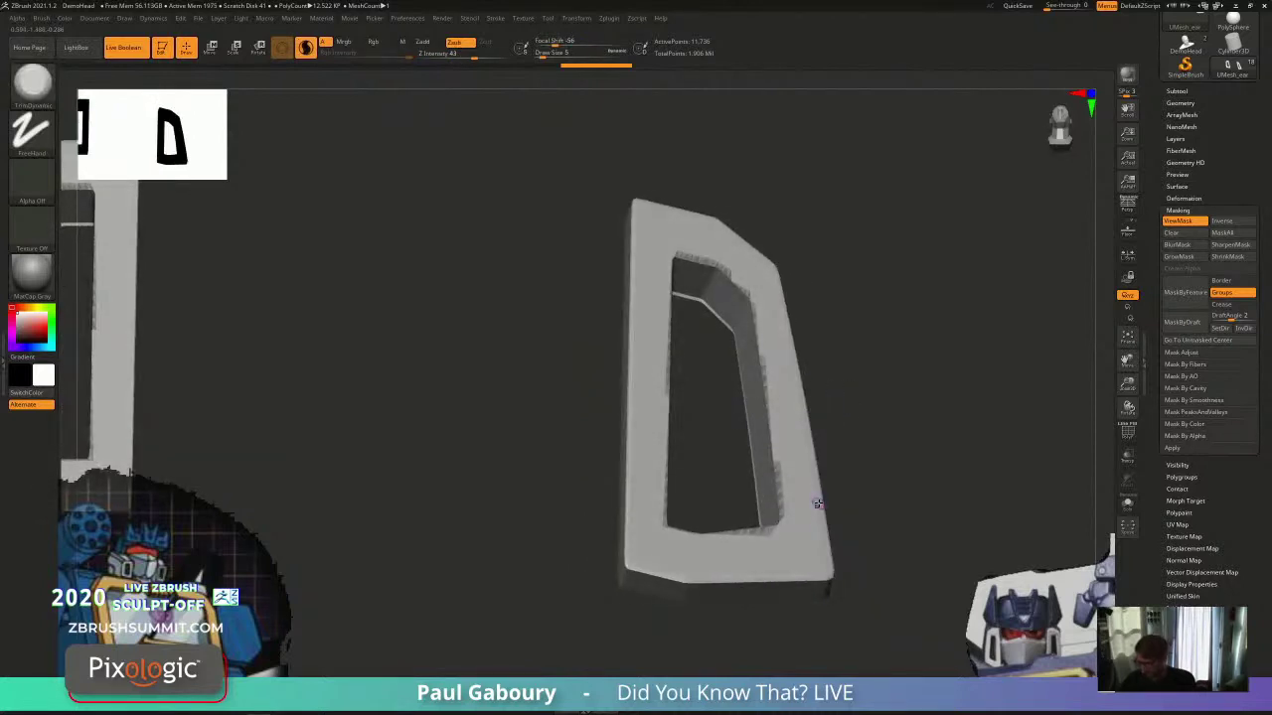
right_click_drag(838, 475, 856, 444)
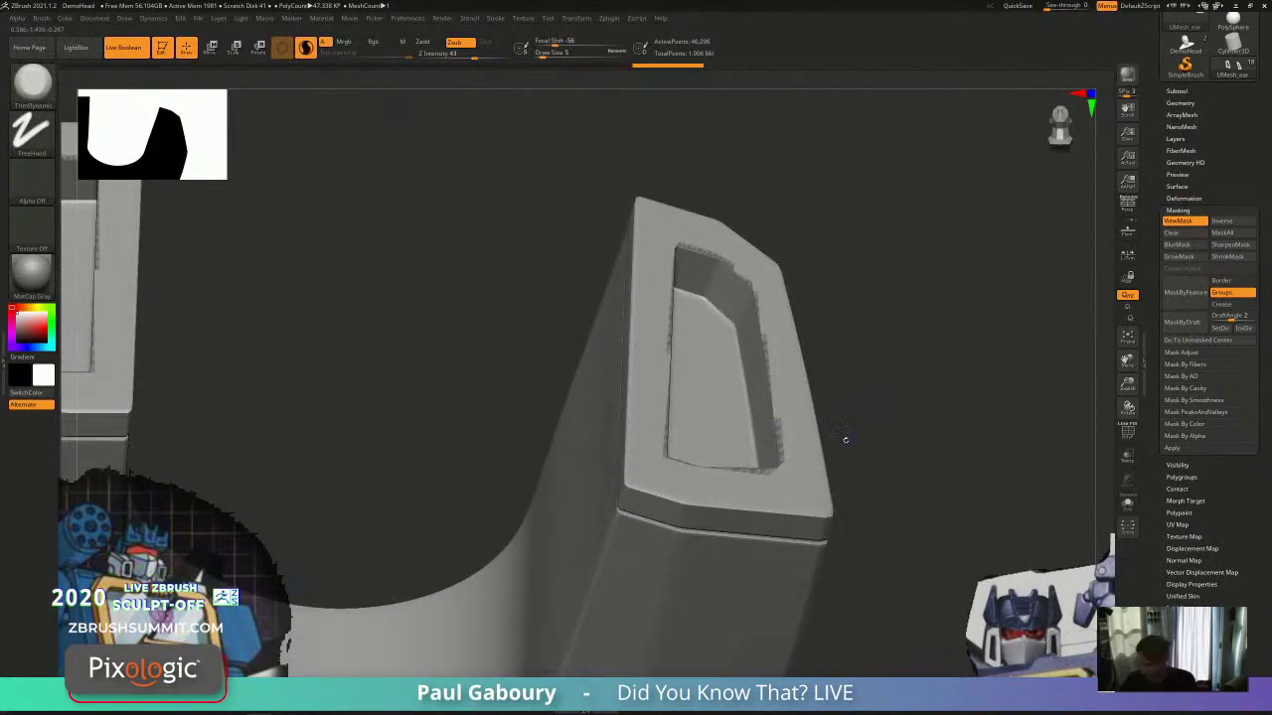
Step: Grow the mask around the ear recess edges, try inverting it, and check its coverage with the polygroup wireframe
left_click(1187, 257)
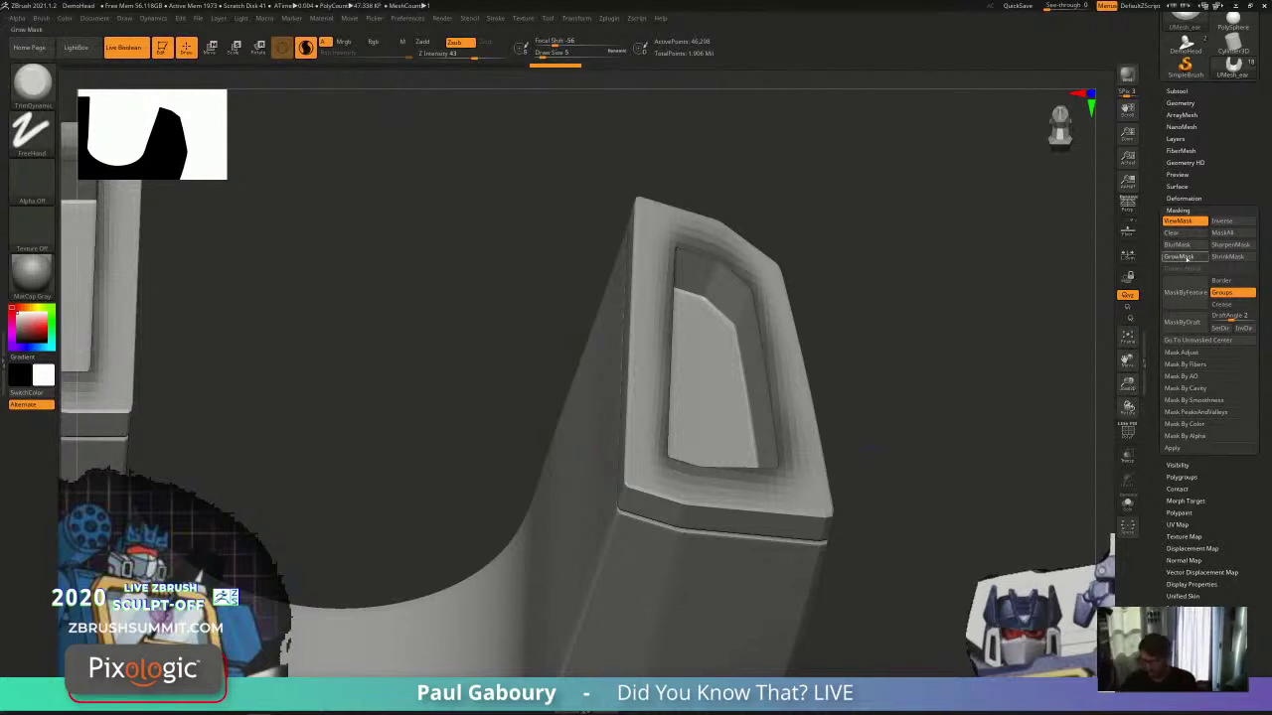
left_click(1189, 258)
key("shift+f")
key("shift+f")
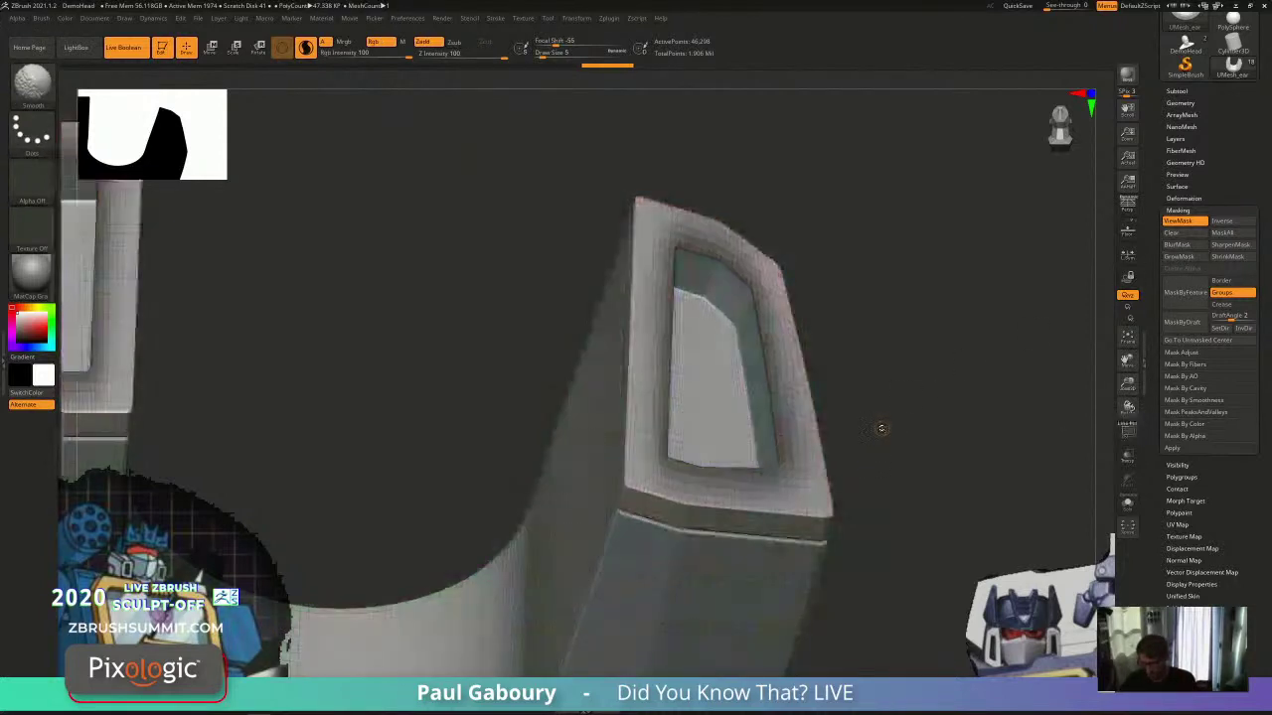
key("ctrl+i")
right_click_drag(883, 434, 885, 391)
left_click(877, 433, "ctrl")
key("shift+f")
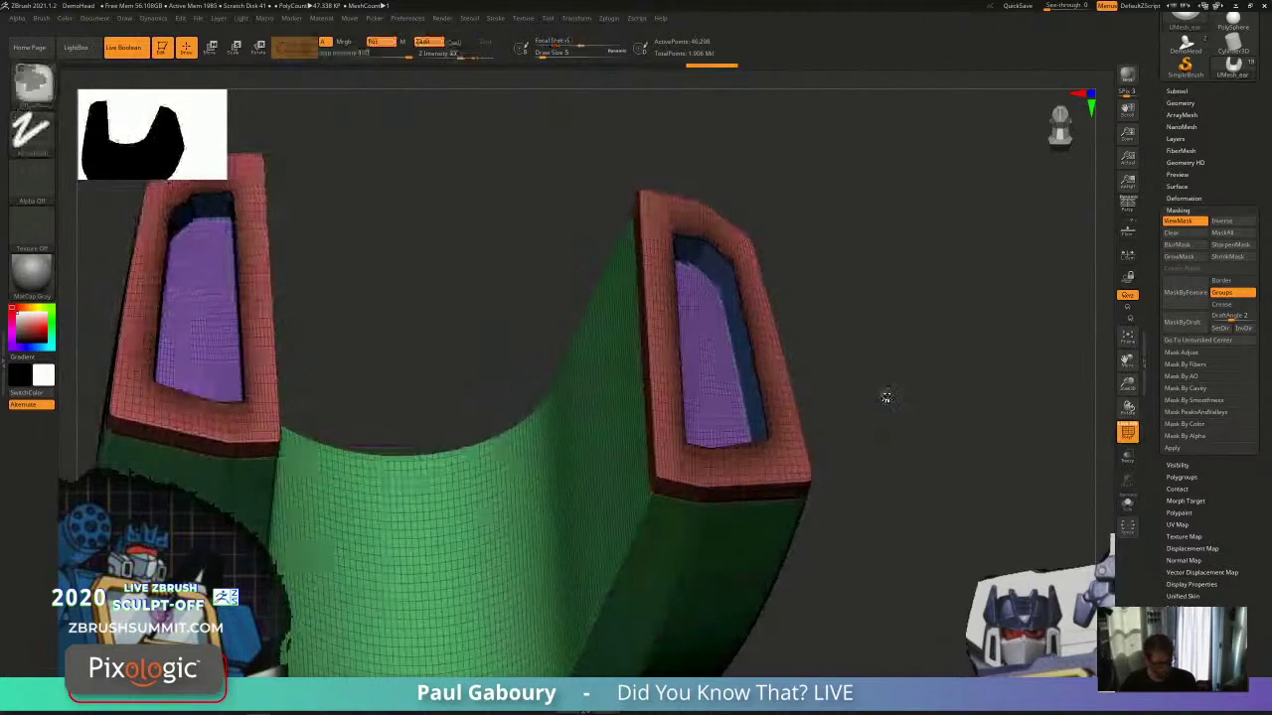
Step: Try to turn the masked ear recess edges into a new polygroup, and undo it
key("ctrl+w")
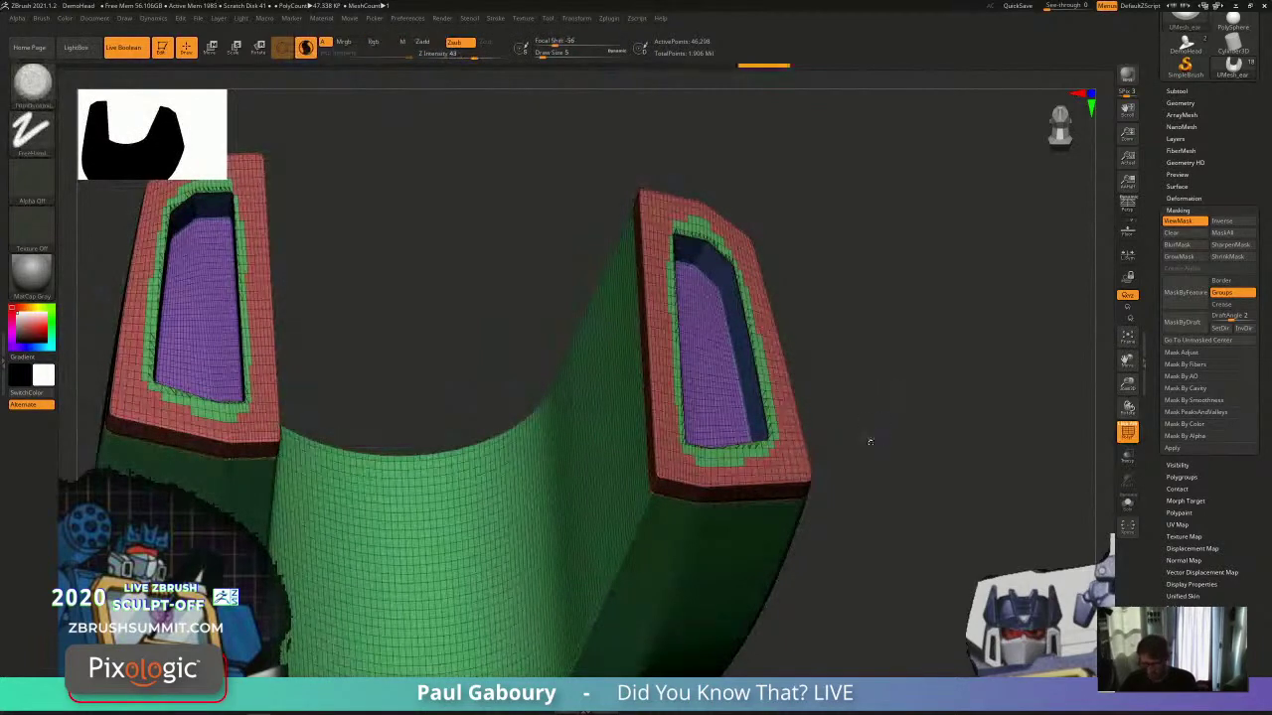
right_click_drag(869, 442, 880, 395)
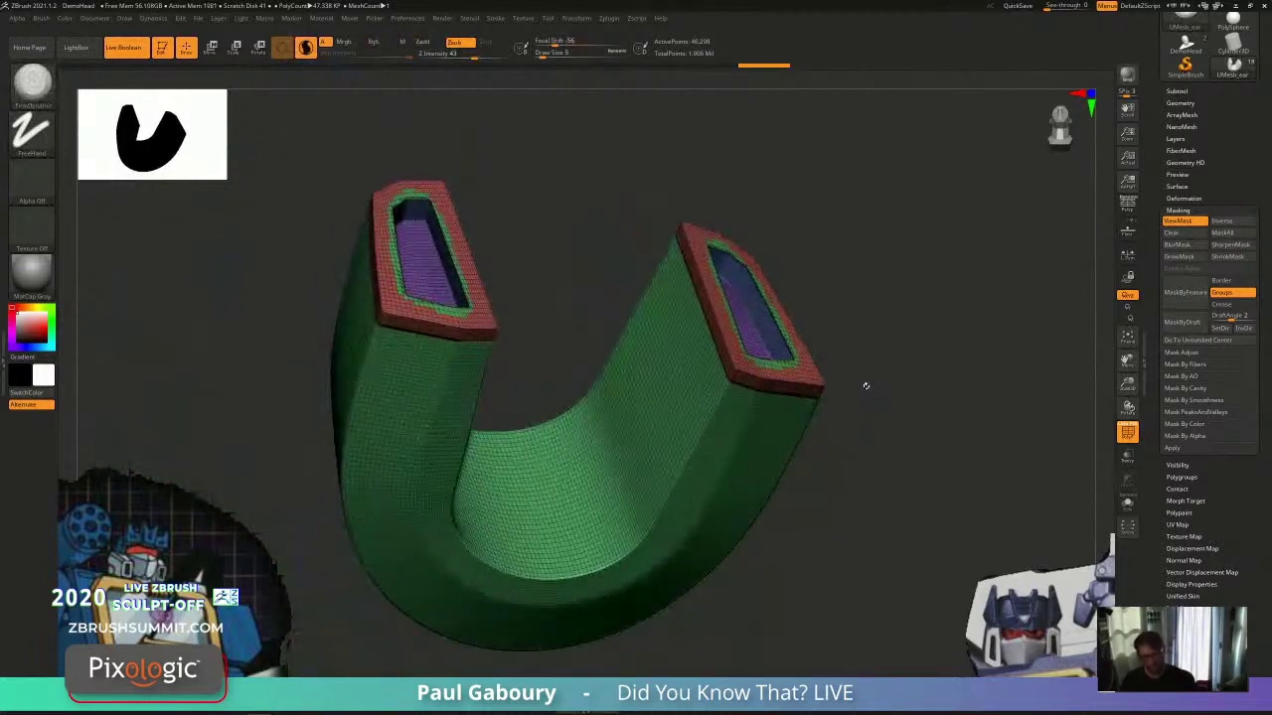
key("ctrl")
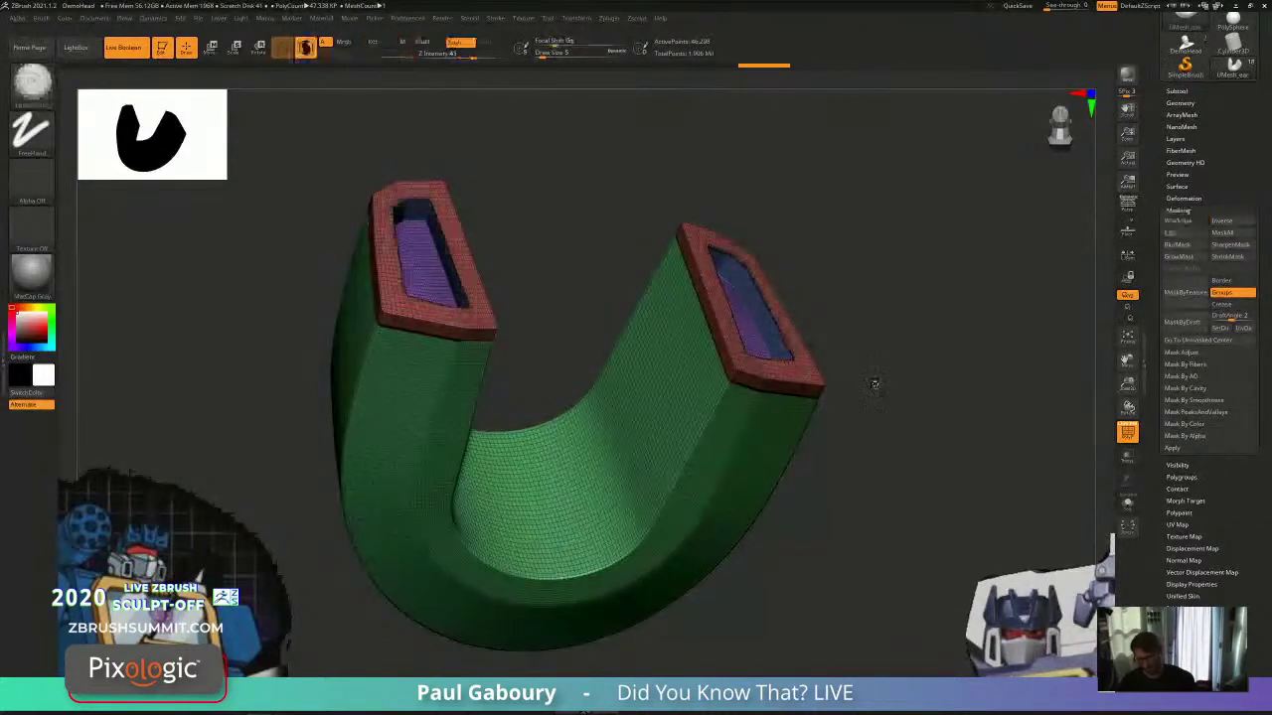
Step: Try a short brush stroke near the ear's recess edge and undo it
mouse_move(874, 383)
right_mouse_down()
mouse_move(757, 391)
mouse_move(753, 377)
right_mouse_up()
key("s")
left_click(752, 377)
mouse_move(752, 365)
left_mouse_down()
mouse_move(767, 399)
mouse_move(754, 372)
left_mouse_up()
key("shift+f")
key("ctrl+z")
key("shift+f")
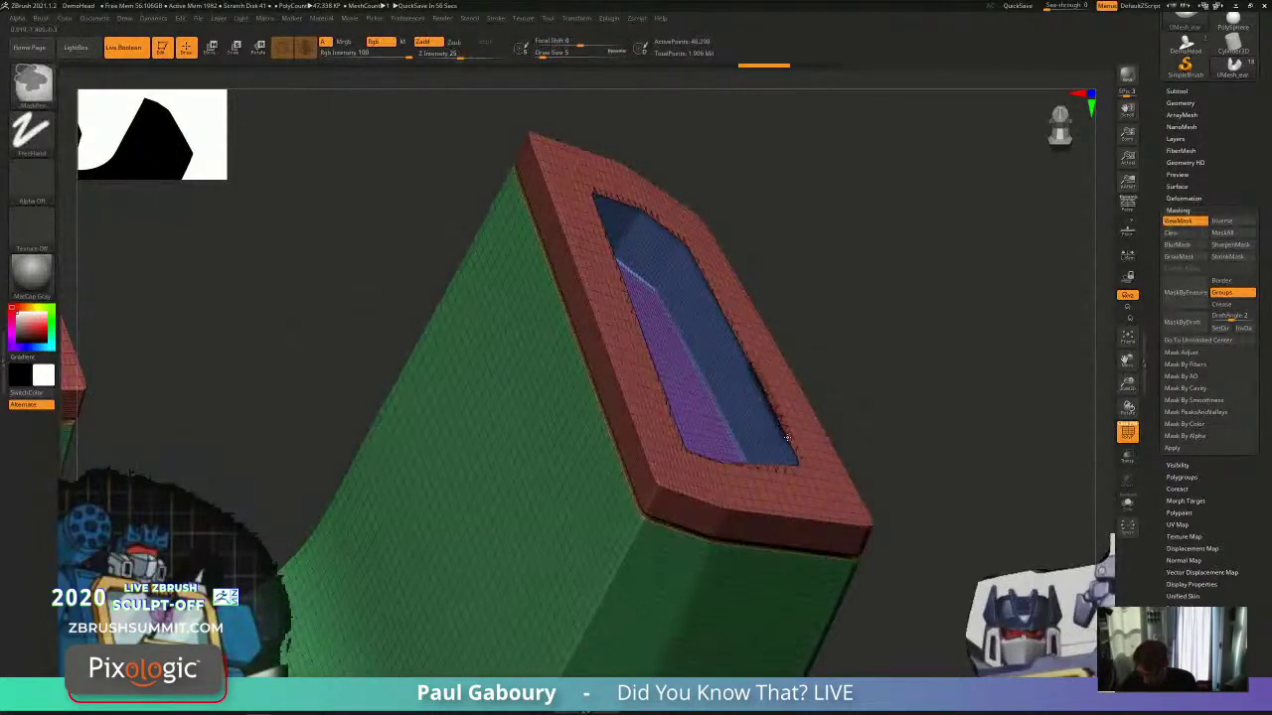
Step: Paint extra mask by hand around the ear's recess edge, clear the mask, and inspect the ears with and without the polygroup wireframe
left_click_drag(796, 461, 792, 465, "ctrl")
right_click_drag(792, 465, 775, 394)
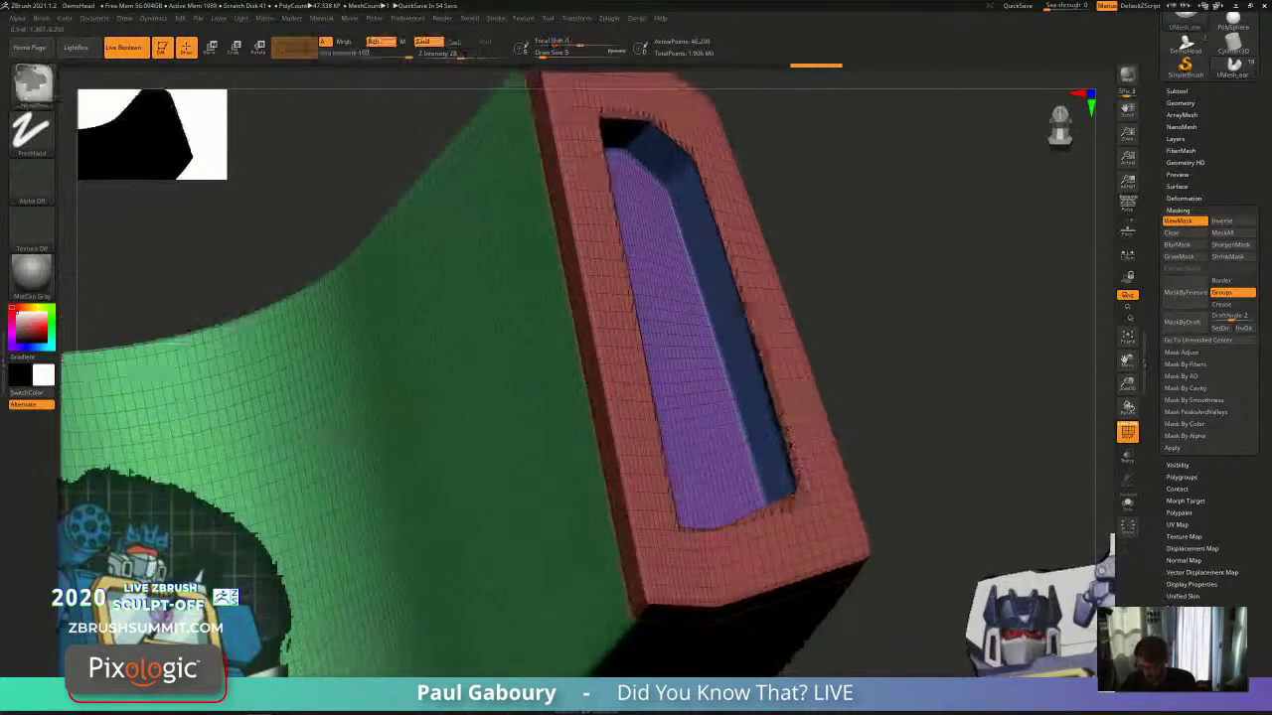
left_click_drag(736, 303, 702, 167, "ctrl")
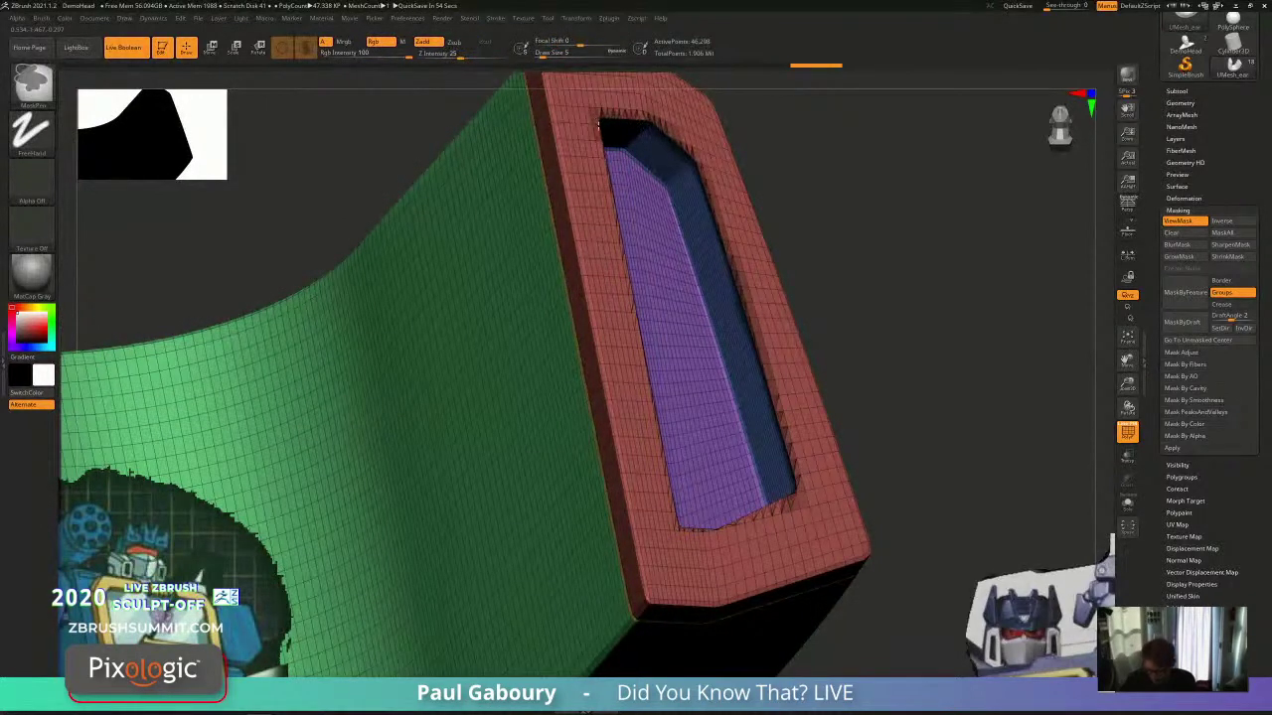
left_click_drag(599, 124, 602, 132, "ctrl")
left_click_drag(792, 491, 759, 508, "ctrl")
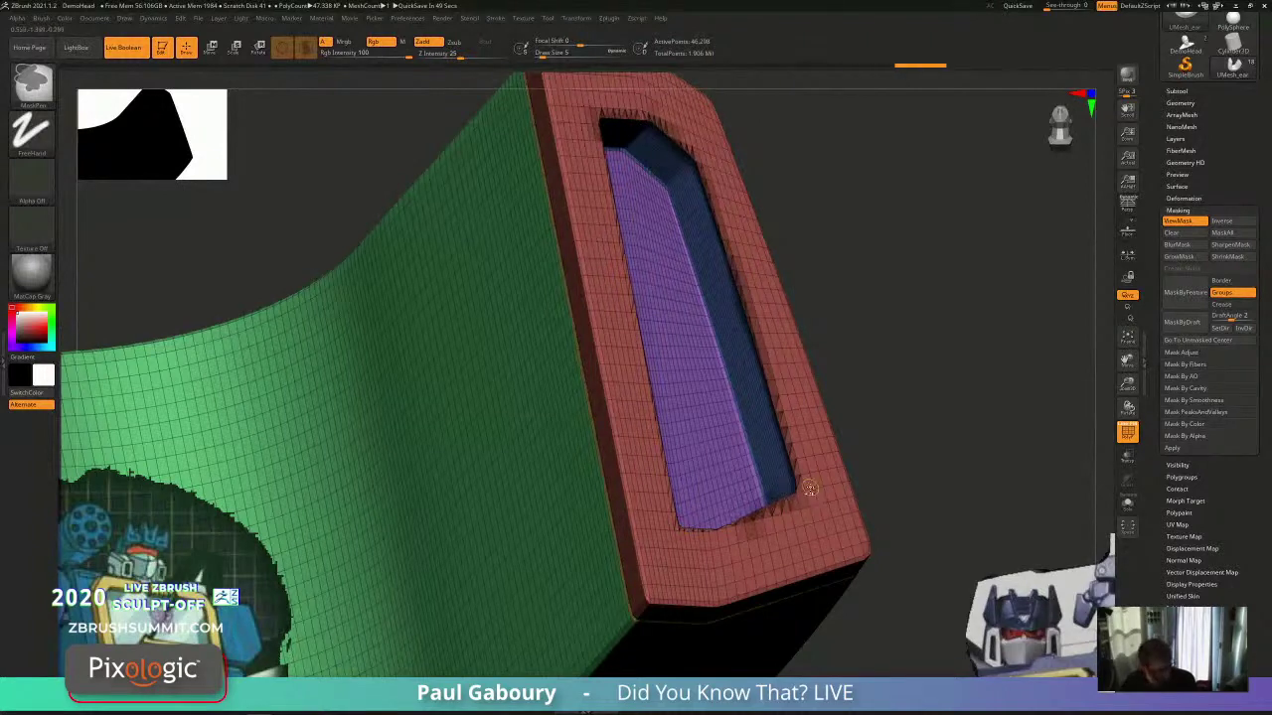
mouse_move(798, 505)
right_mouse_down()
mouse_move(809, 483)
mouse_move(841, 471)
mouse_move(895, 488)
right_mouse_up()
left_click_drag(898, 491, 913, 504, "ctrl")
right_click_drag(913, 503, 857, 463, "ctrl")
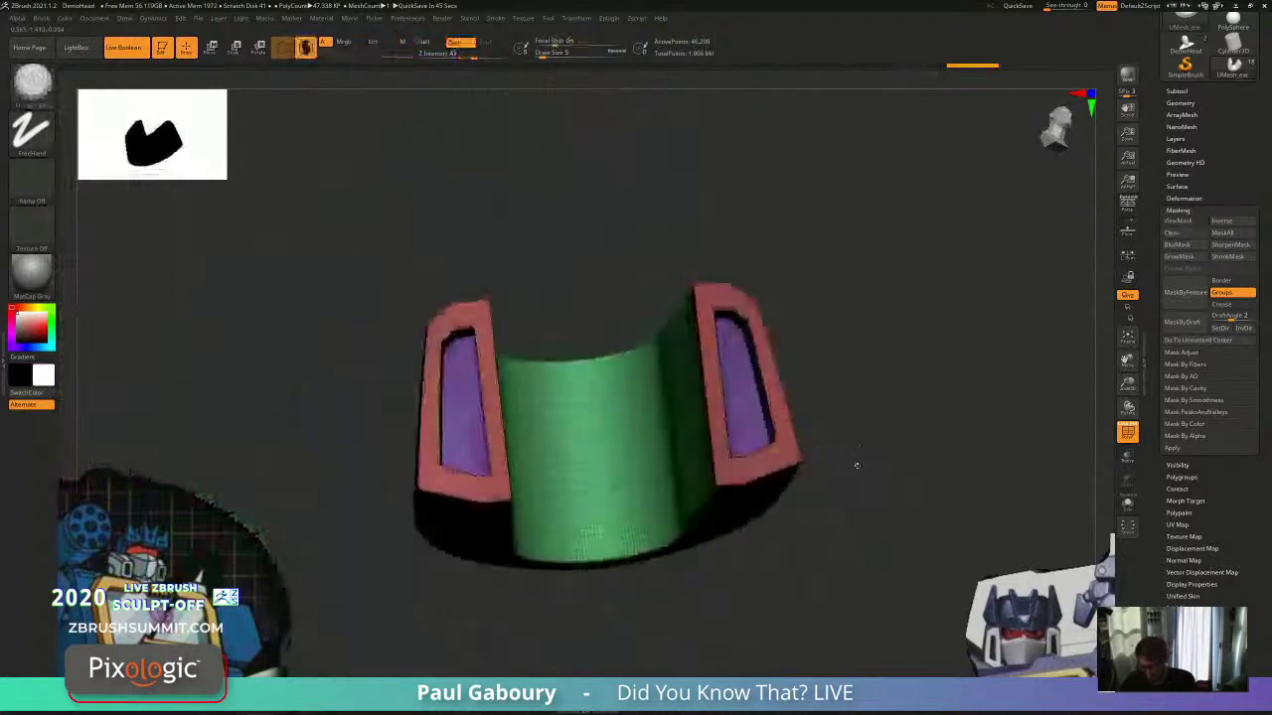
key("shift+f")
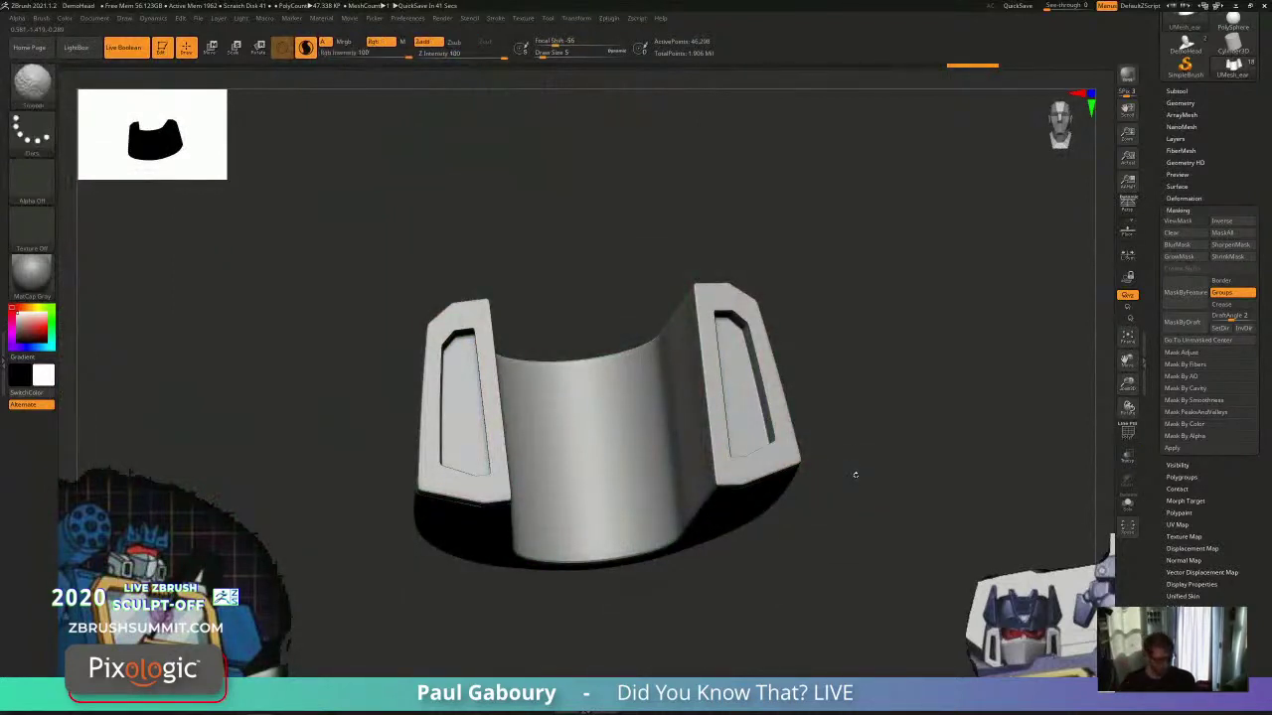
key("shift+f")
mouse_move(865, 435)
right_mouse_down()
mouse_move(868, 405)
mouse_move(866, 437)
right_mouse_up()
Step: Undo the masking changes back to the isolated border and recess wall polygroups of both ears
key("ctrl+z")
key("ctrl+z")
key("ctrl+z")
key("ctrl+z")
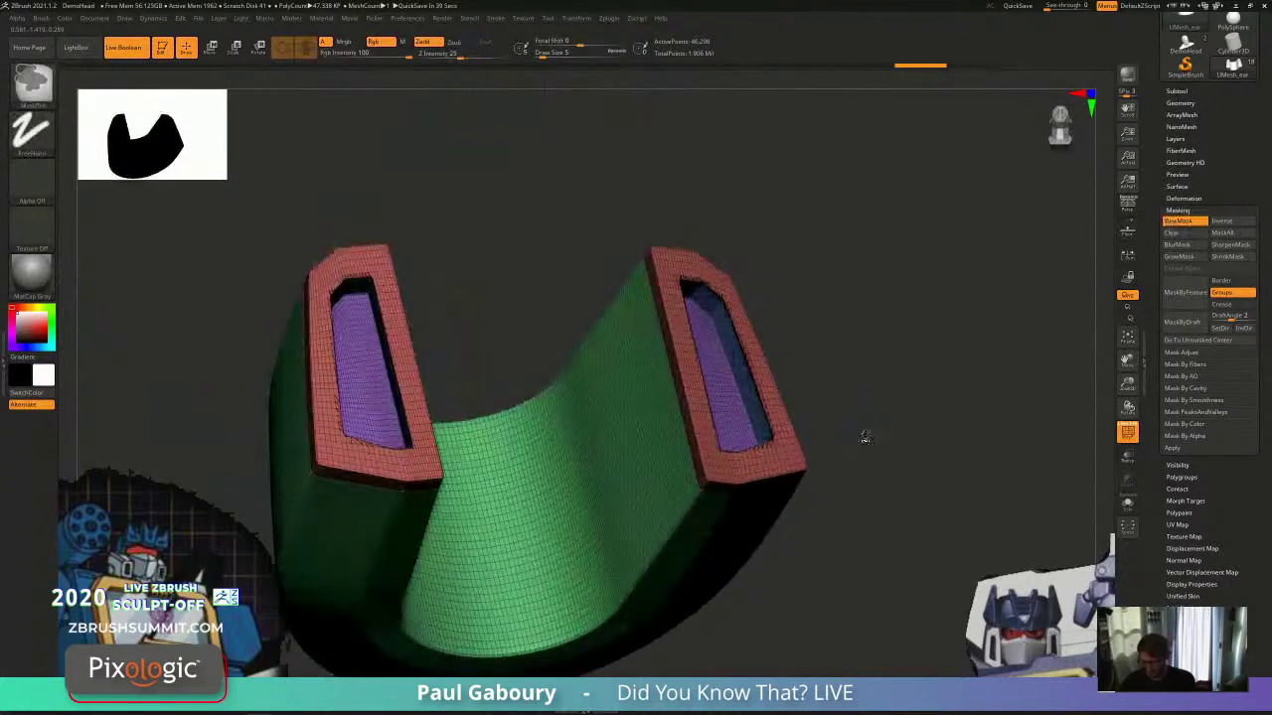
key("ctrl+z")
key("ctrl+z")
key("ctrl+z")
key("ctrl+z")
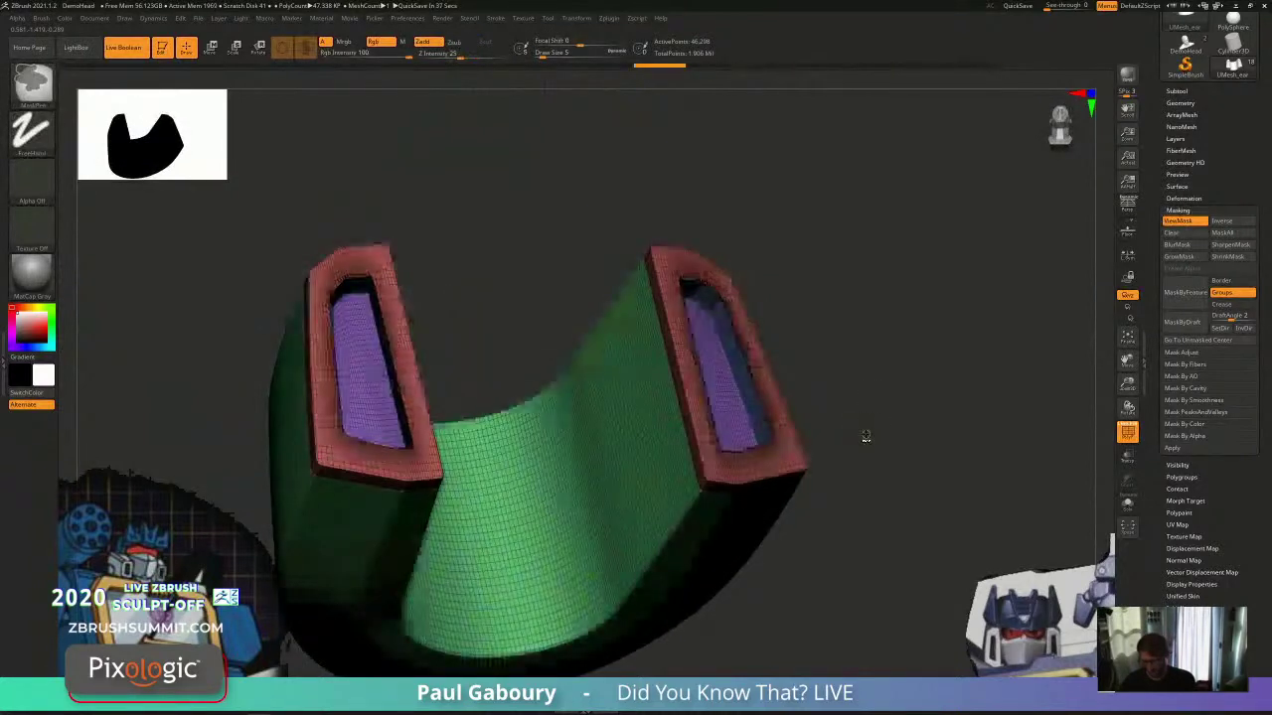
key("ctrl+z")
mouse_move(897, 433)
right_mouse_down()
mouse_move(880, 405)
mouse_move(879, 434)
right_mouse_up()
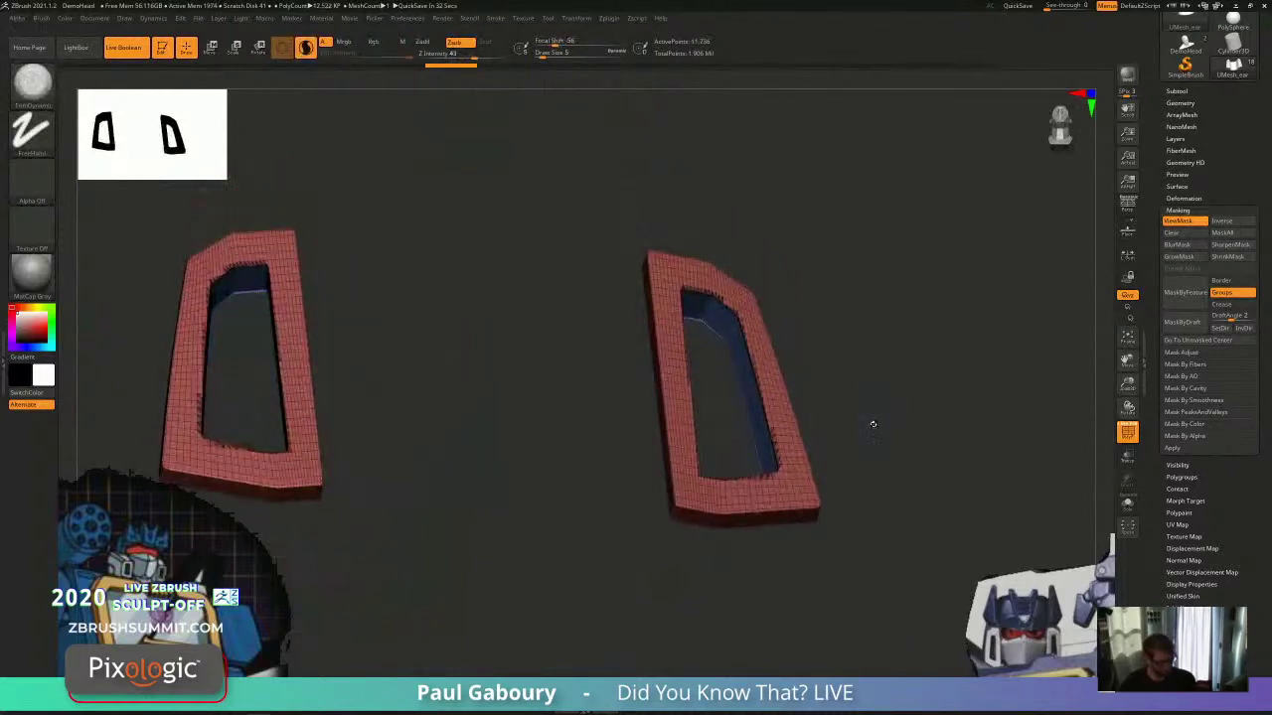
Step: Choose the CurveTube brush and frame the isolated ear mesh with curves by Polygroups only, without Border and Creased edges
key("b")
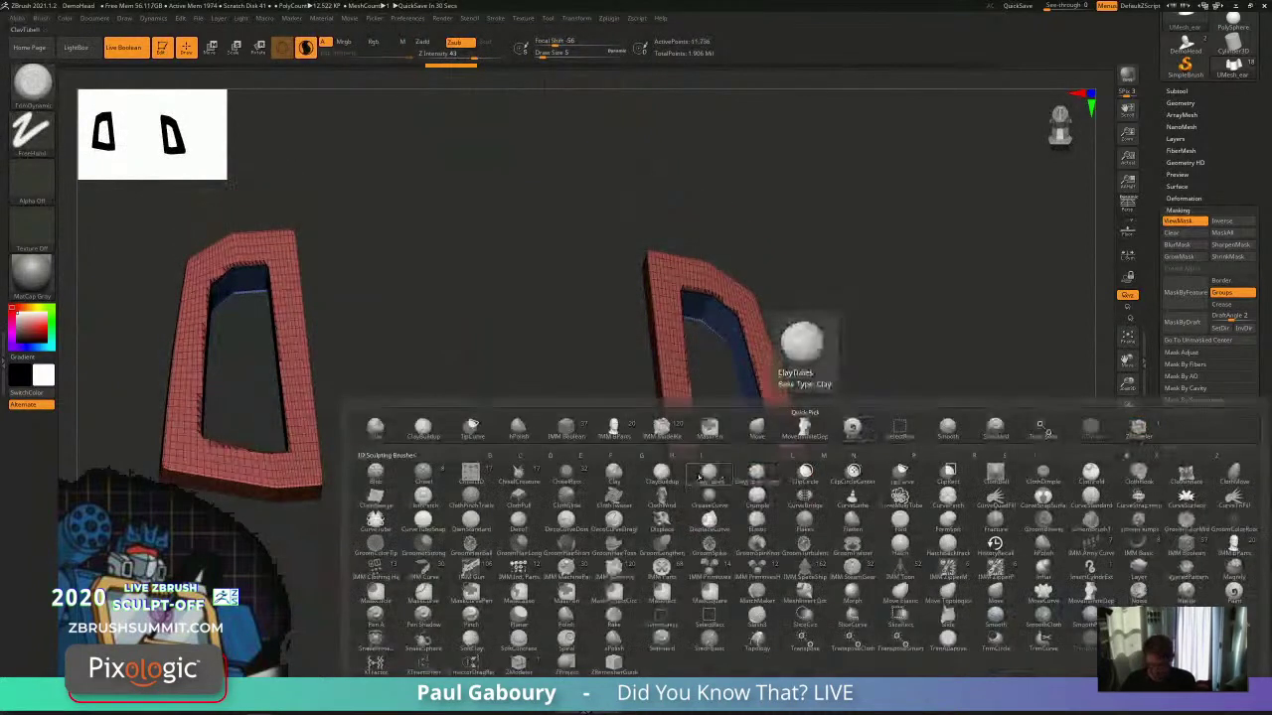
key("c")
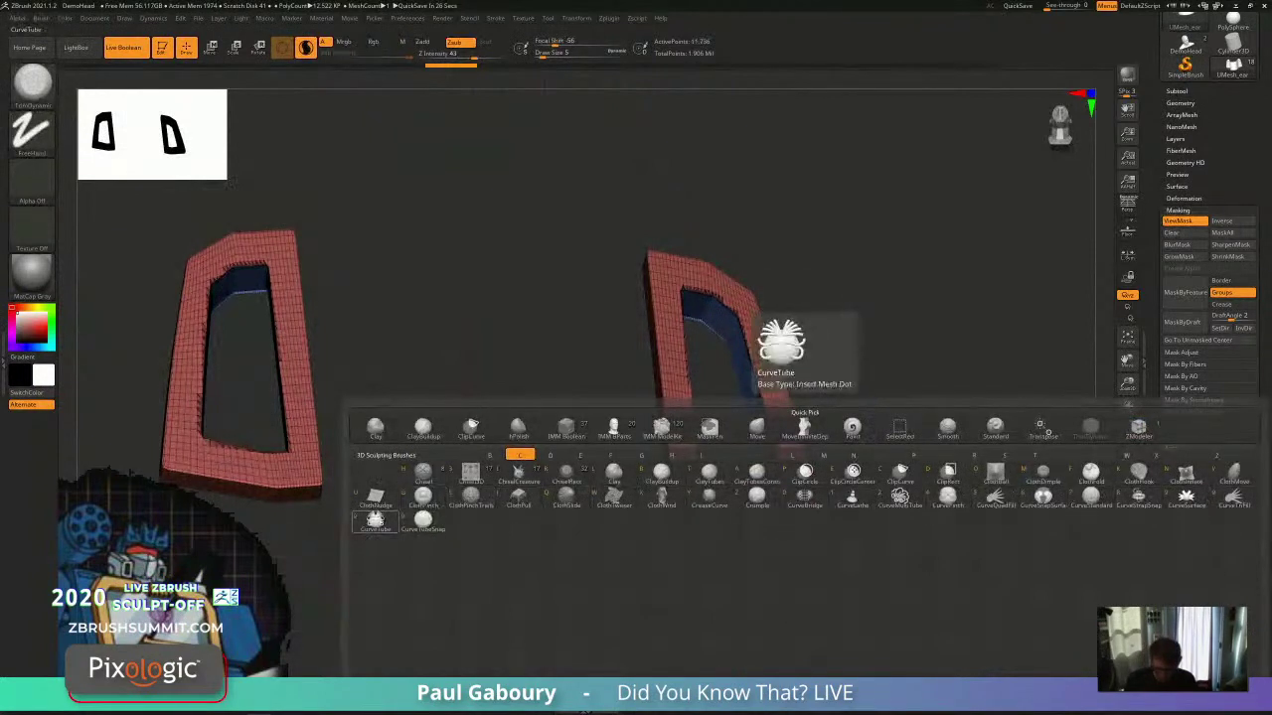
left_click(375, 519)
mouse_move(785, 467)
left_mouse_down()
mouse_move(838, 483)
mouse_move(889, 440)
left_mouse_up()
key("s")
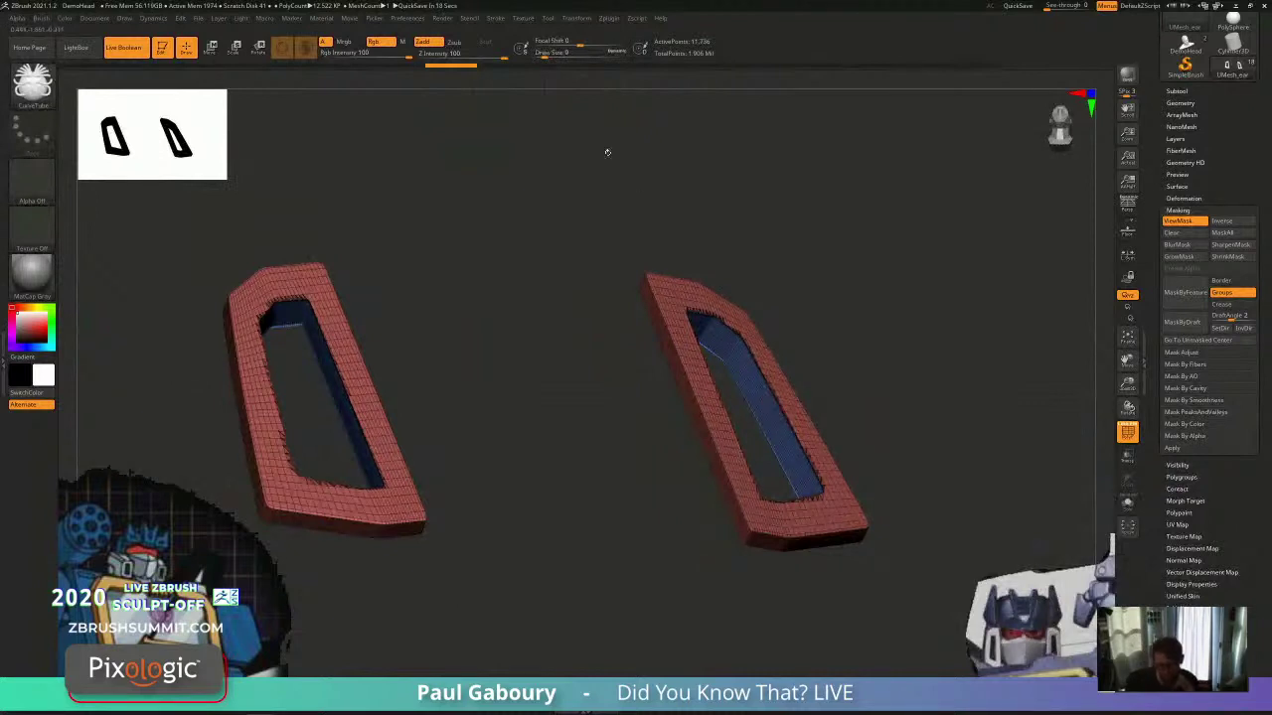
left_click(500, 19)
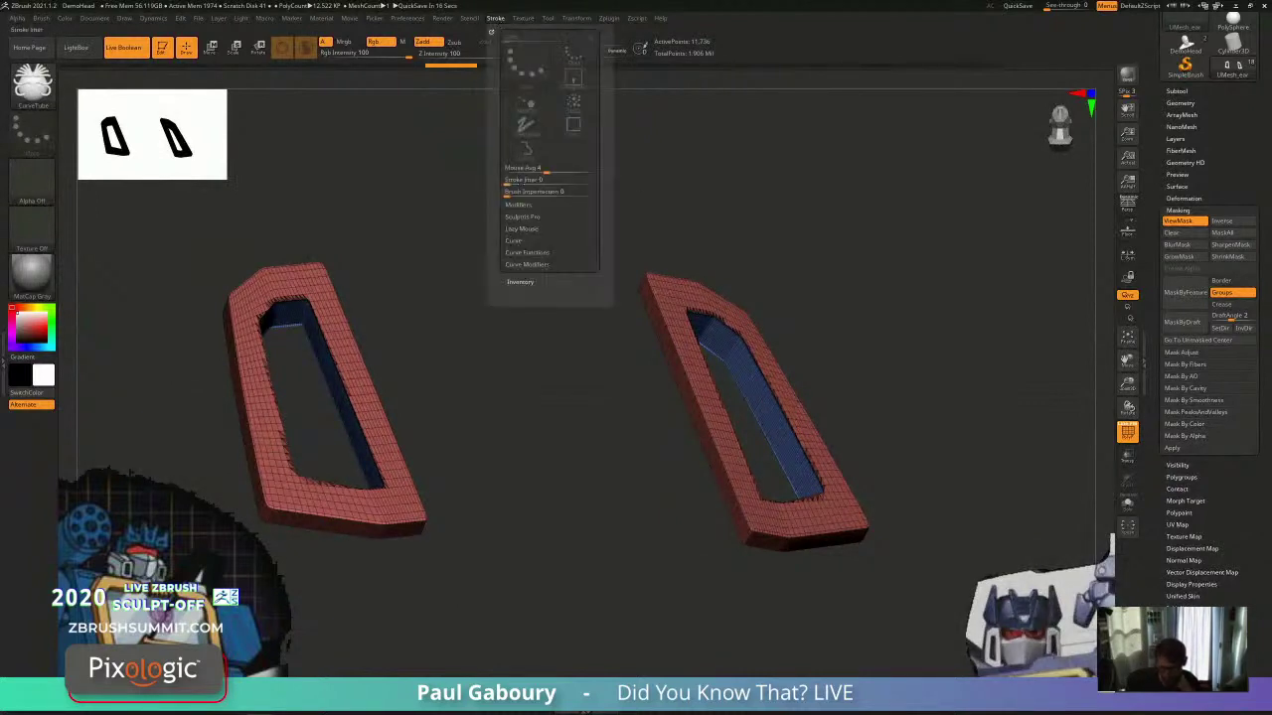
left_click(533, 253)
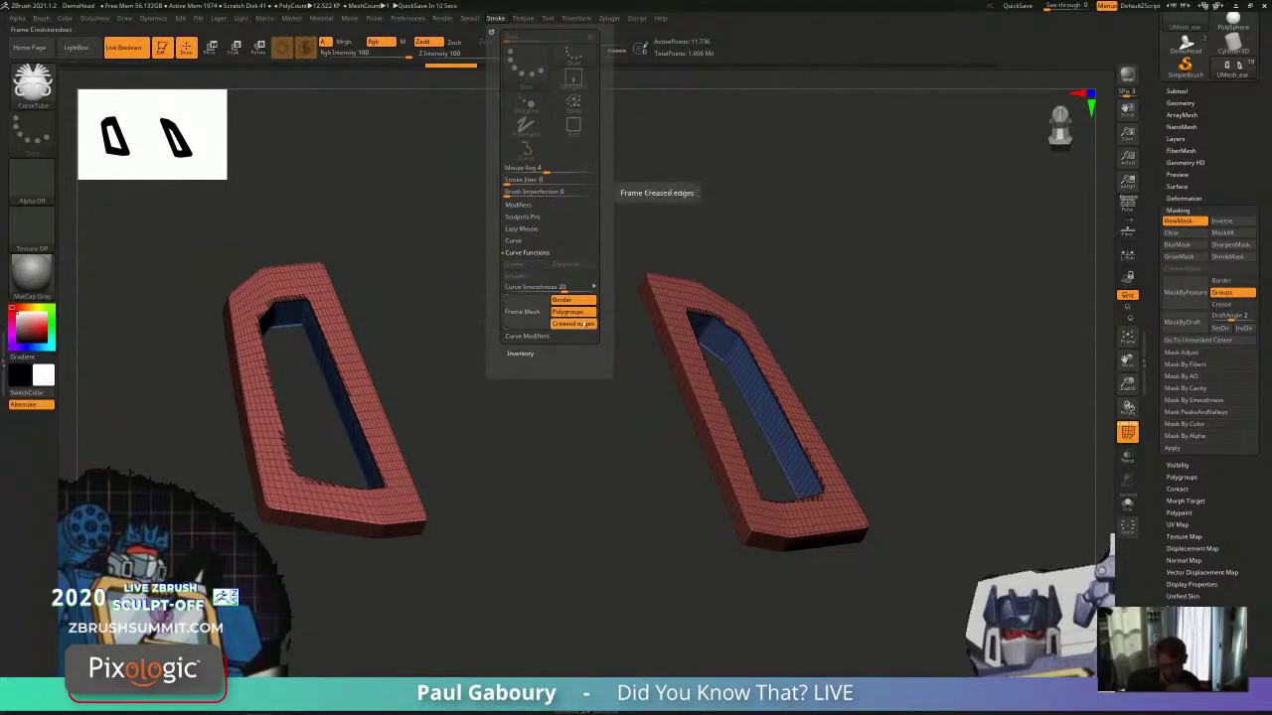
left_click(573, 324)
left_click(569, 300)
left_click(532, 318)
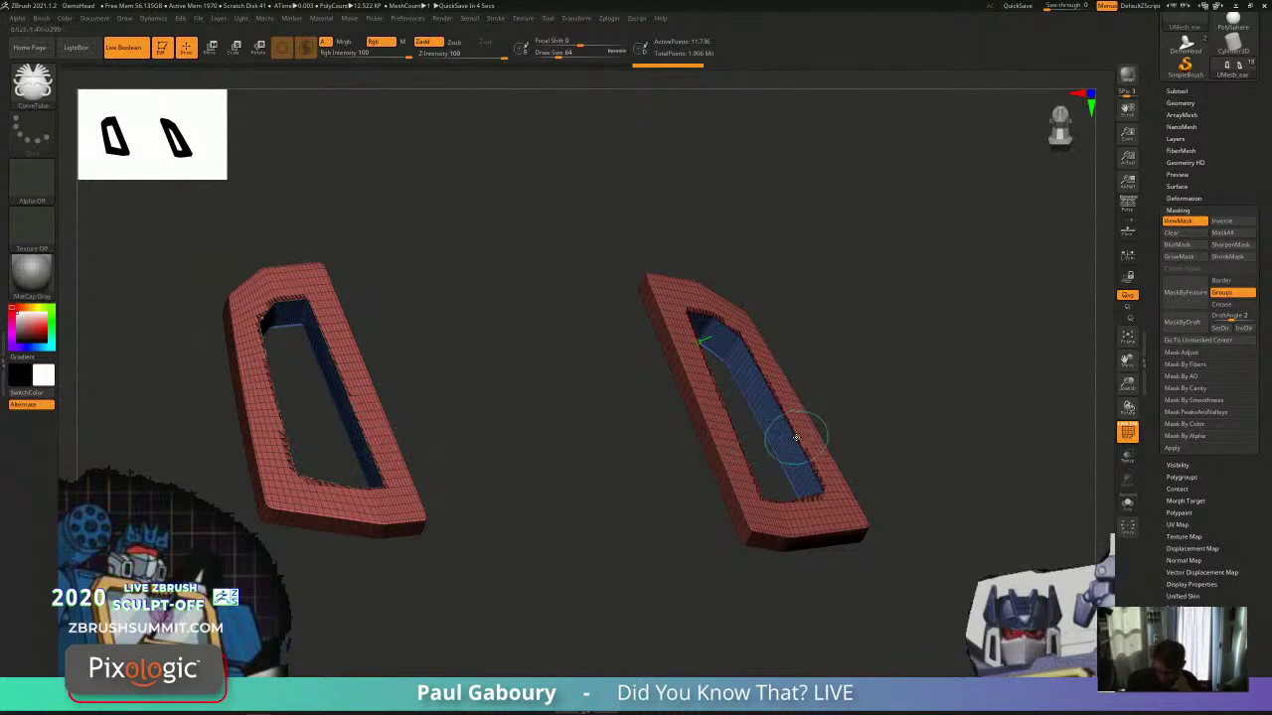
Step: Generate a thin tube along the framed curve of each ear recess, and clear the mask from the ears
left_click(778, 444)
mouse_move(883, 413)
left_mouse_down()
mouse_move(874, 448)
mouse_move(875, 436)
left_mouse_up()
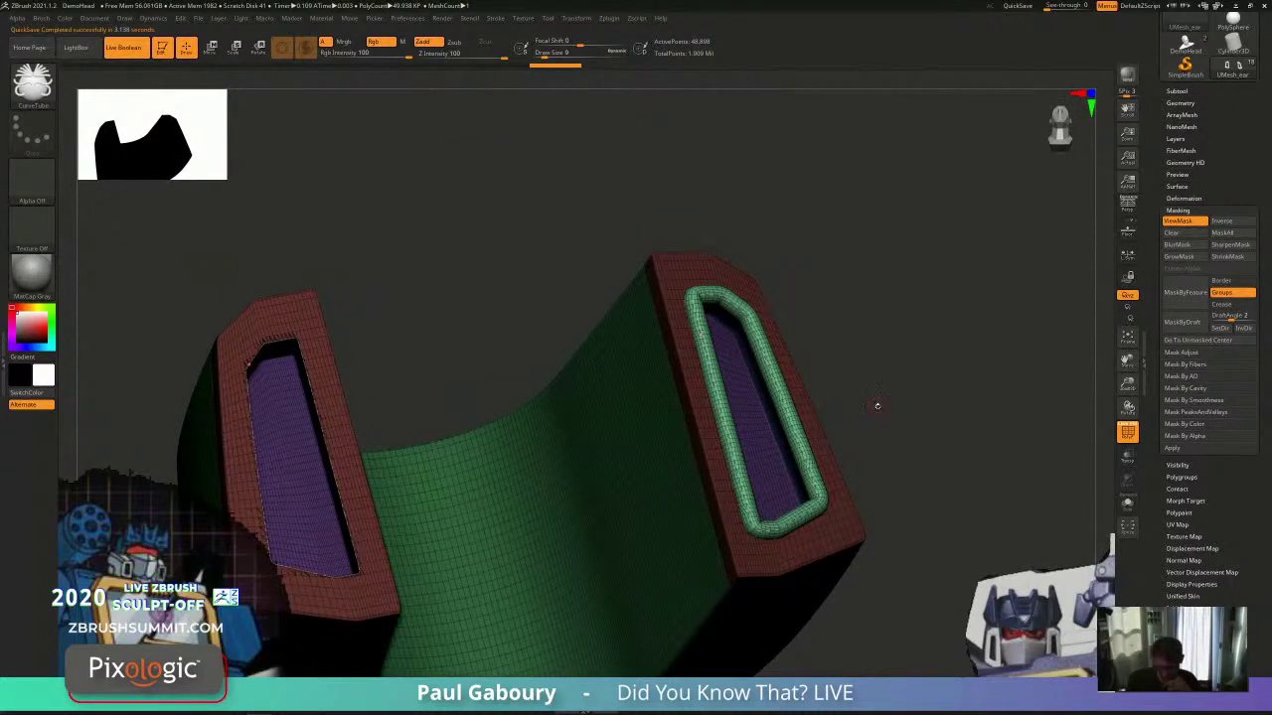
left_click(343, 510)
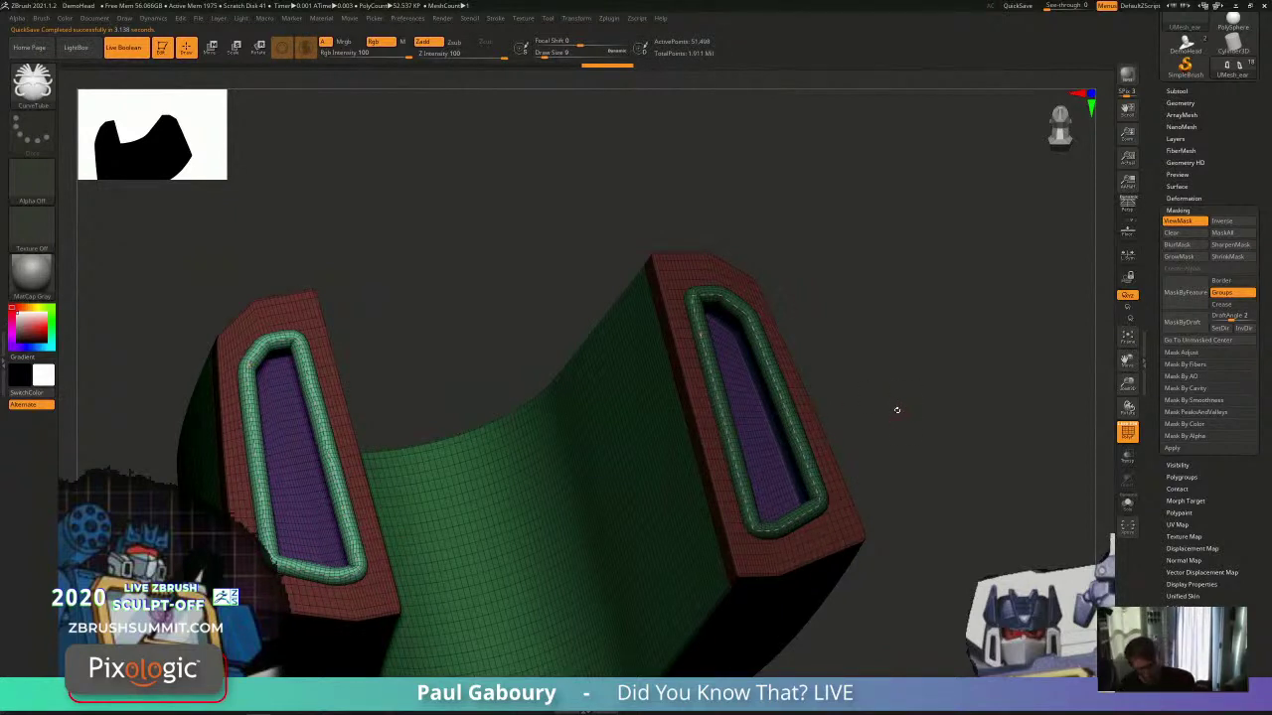
right_click_drag(876, 485, 906, 437, "ctrl")
left_click_drag(906, 437, 923, 454, "ctrl")
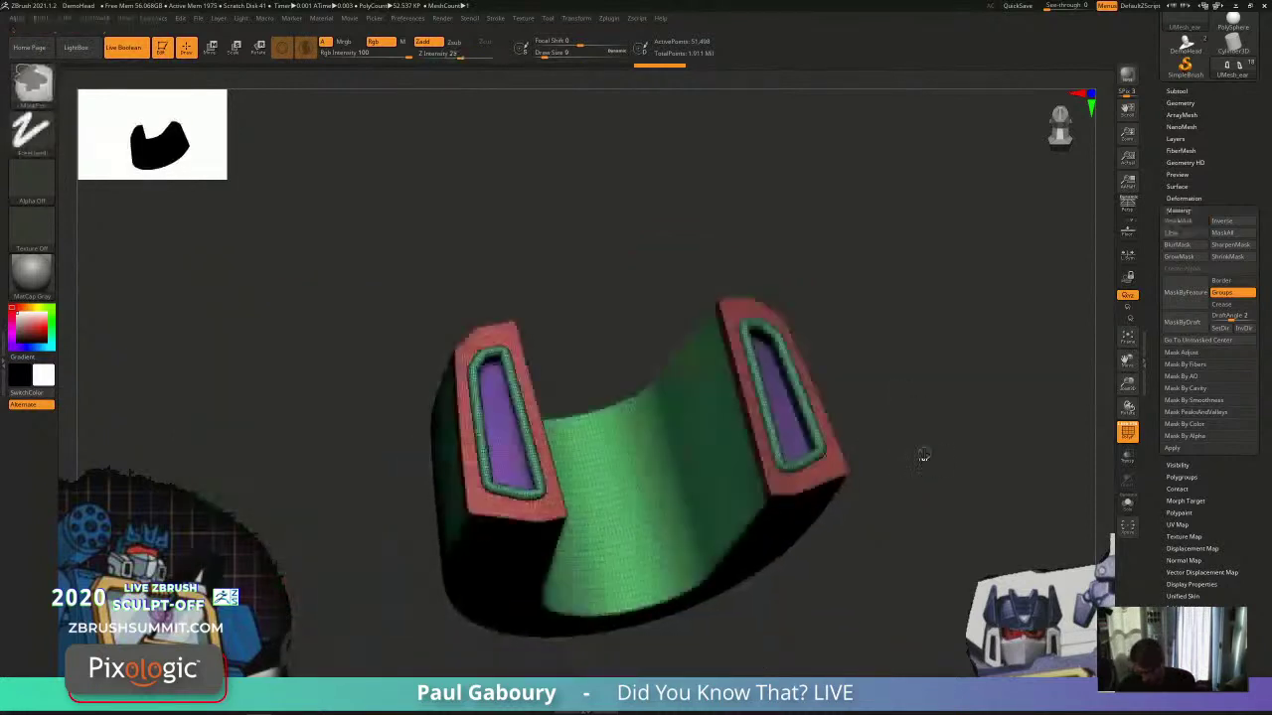
Step: Hide the polygroup wireframe and both recess tubes, and split the hidden tubes into their own subtool
key("shift+f")
key("ctrl+shift")
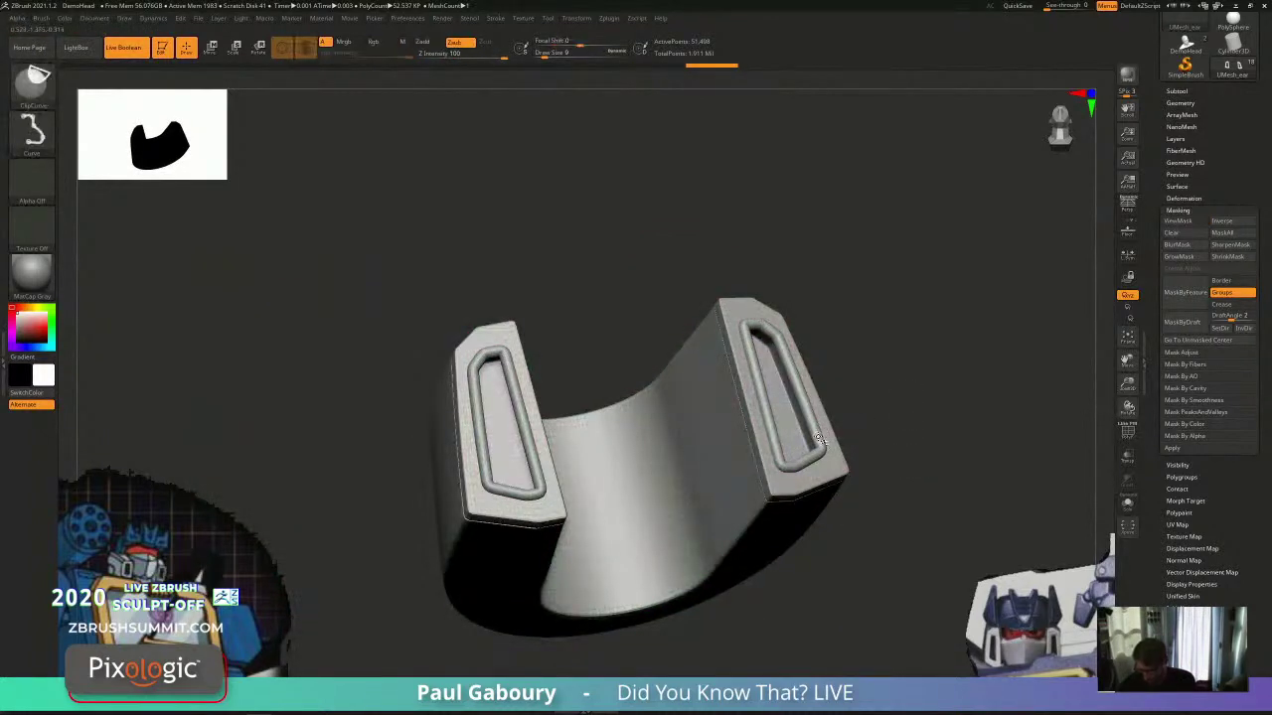
left_click(818, 437, "ctrl+shift")
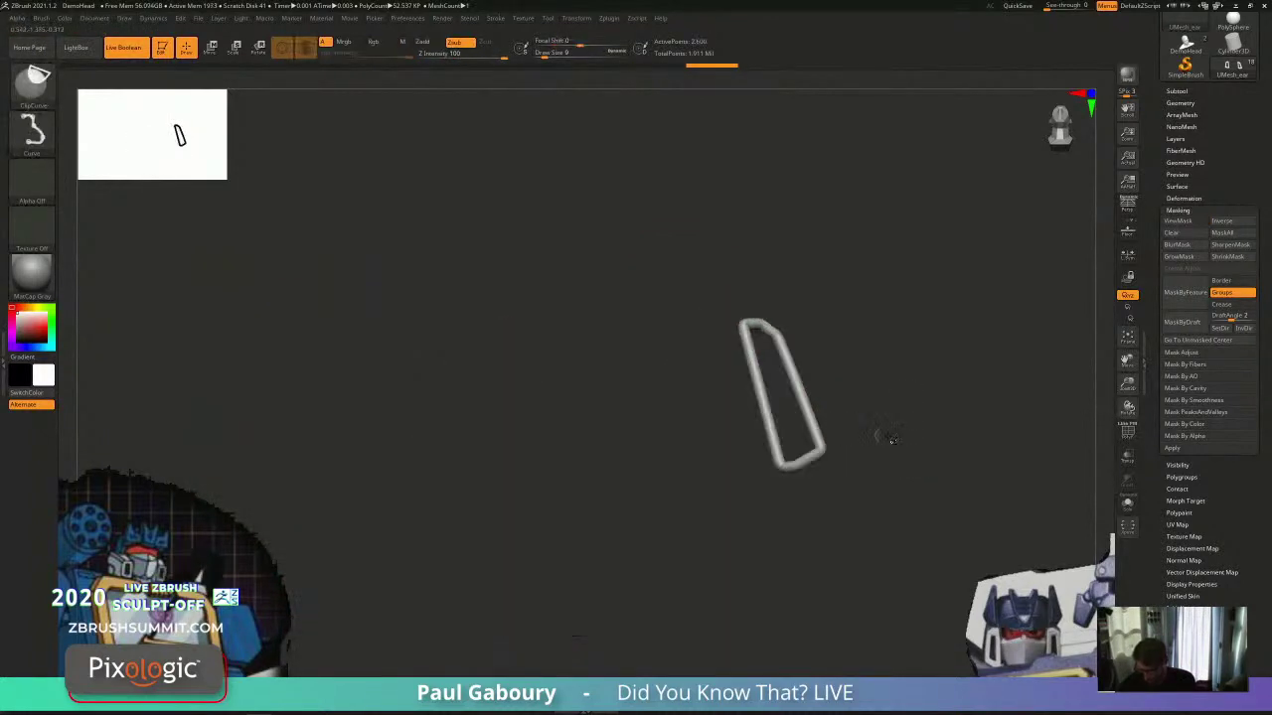
left_click(822, 443, "ctrl+shift")
left_click(544, 463, "ctrl+alt+shift")
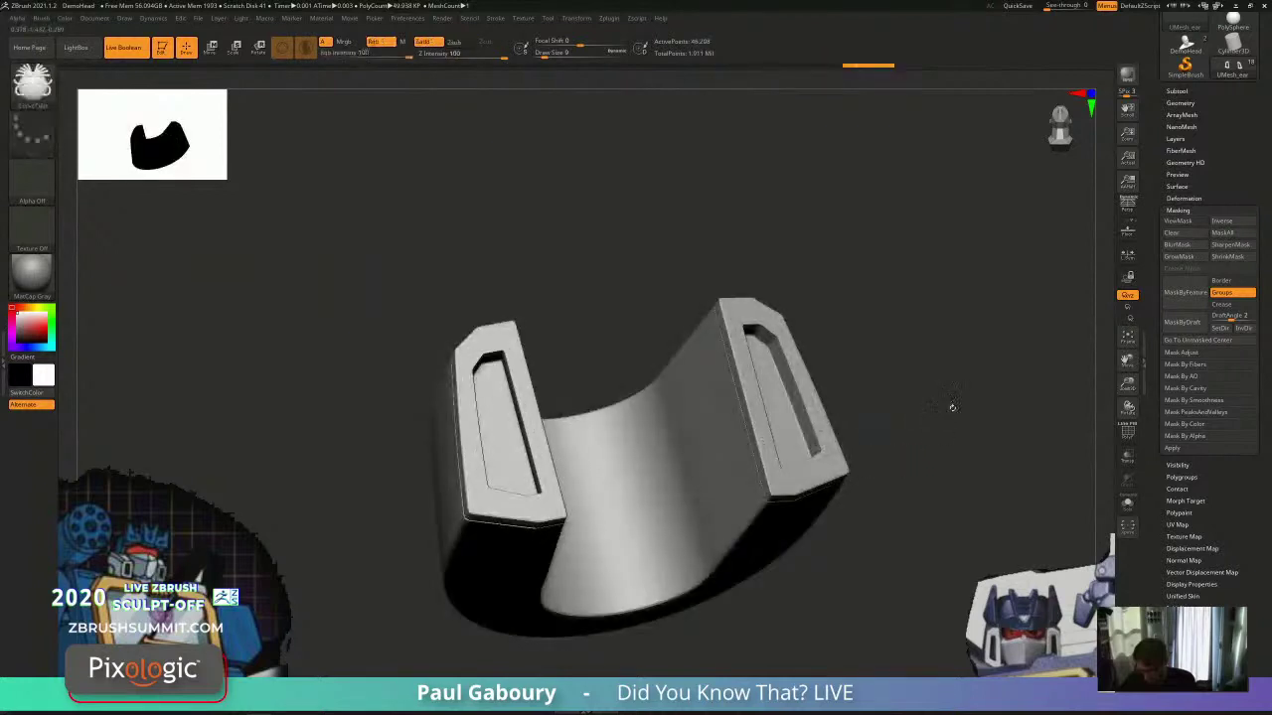
left_click(1178, 92)
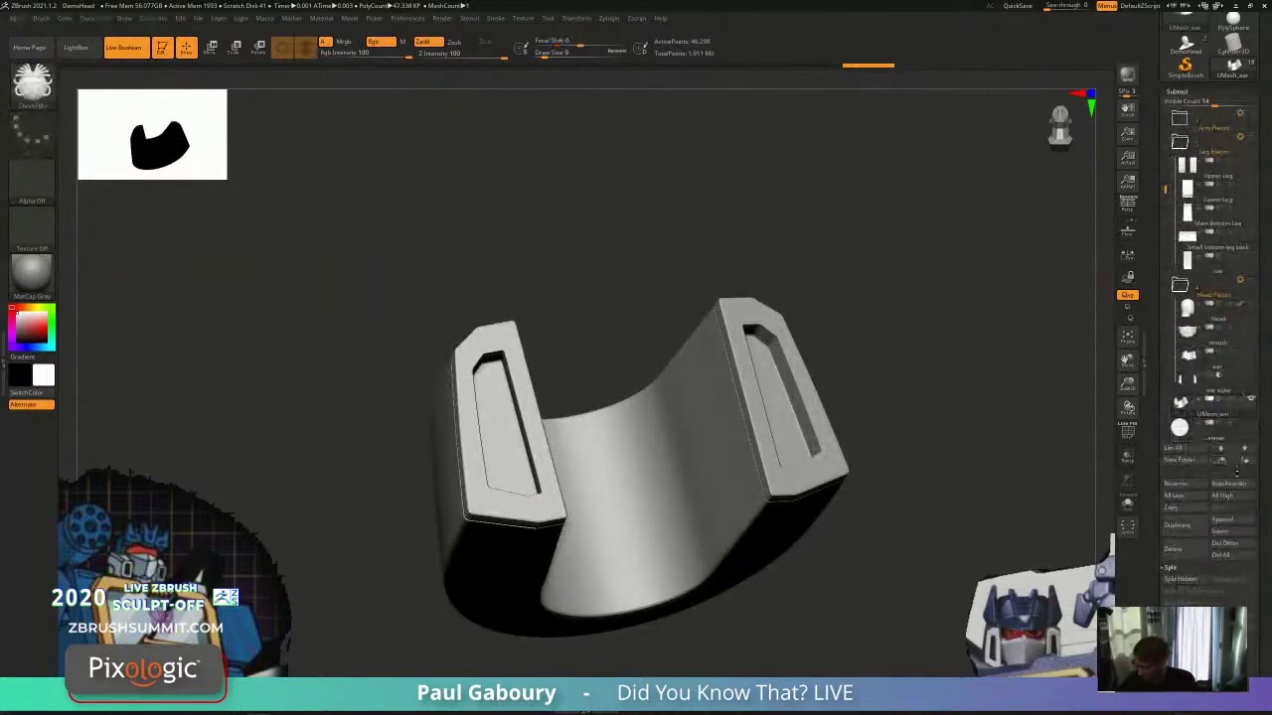
left_click(1187, 580)
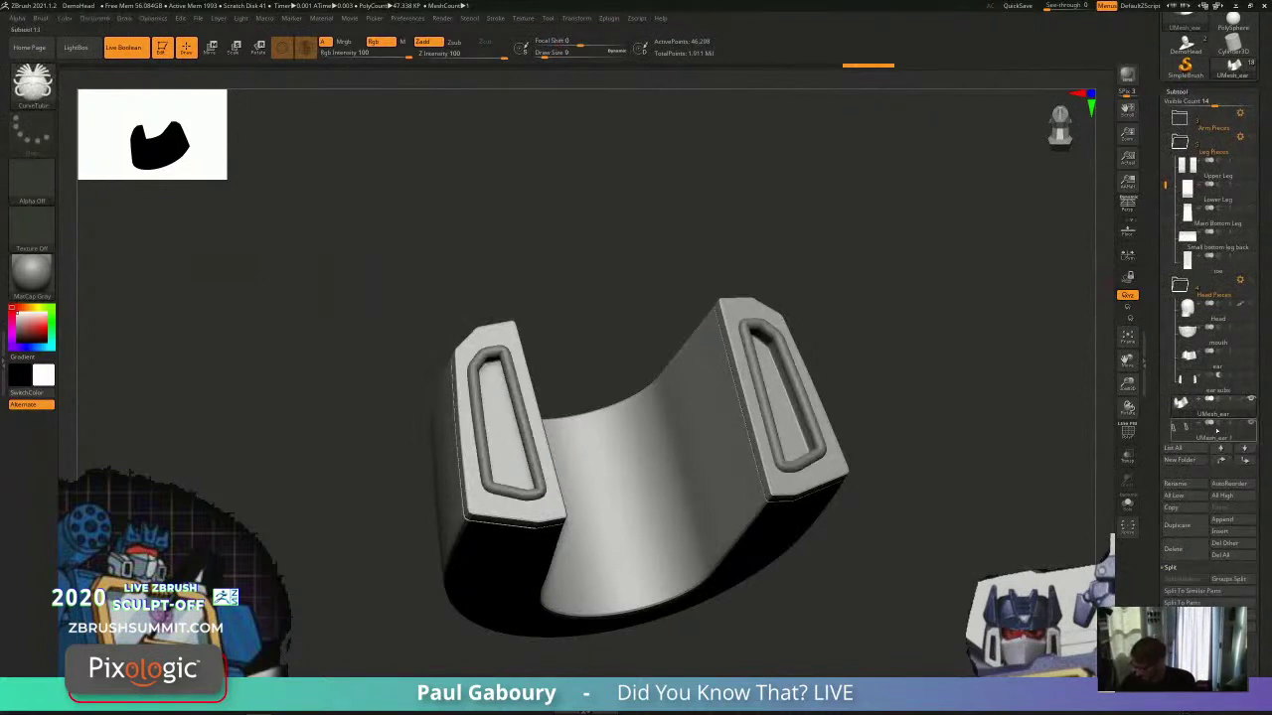
Step: Set the tube subtool to Boolean subtraction so it cuts the ears' recess edges, and rename the subtool
left_click_drag(916, 481, 854, 547)
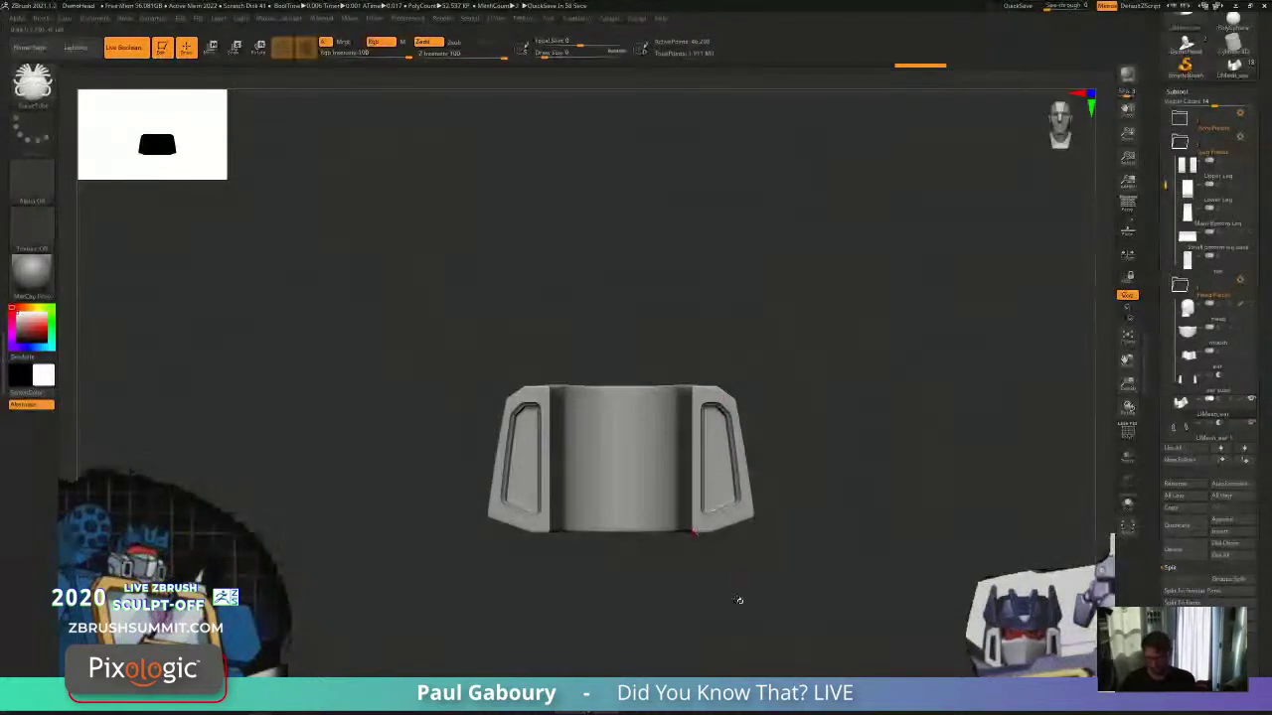
left_click_drag(744, 618, 806, 483)
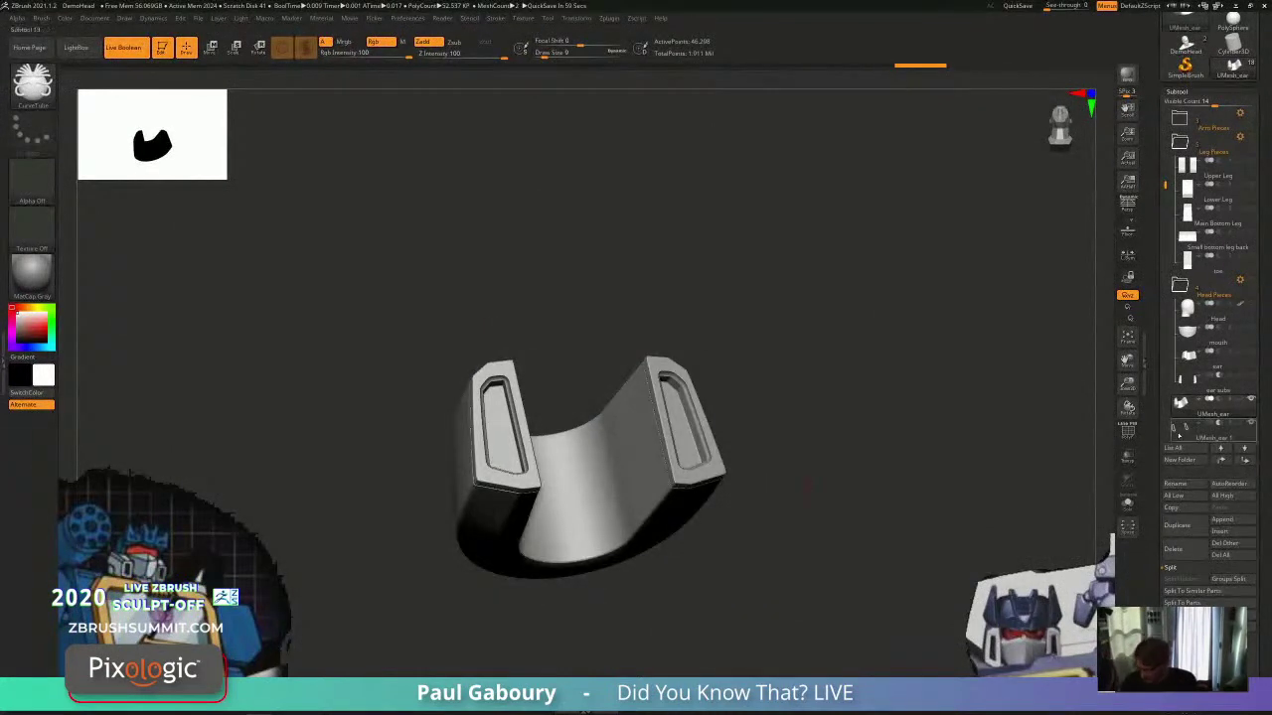
left_click(1184, 429)
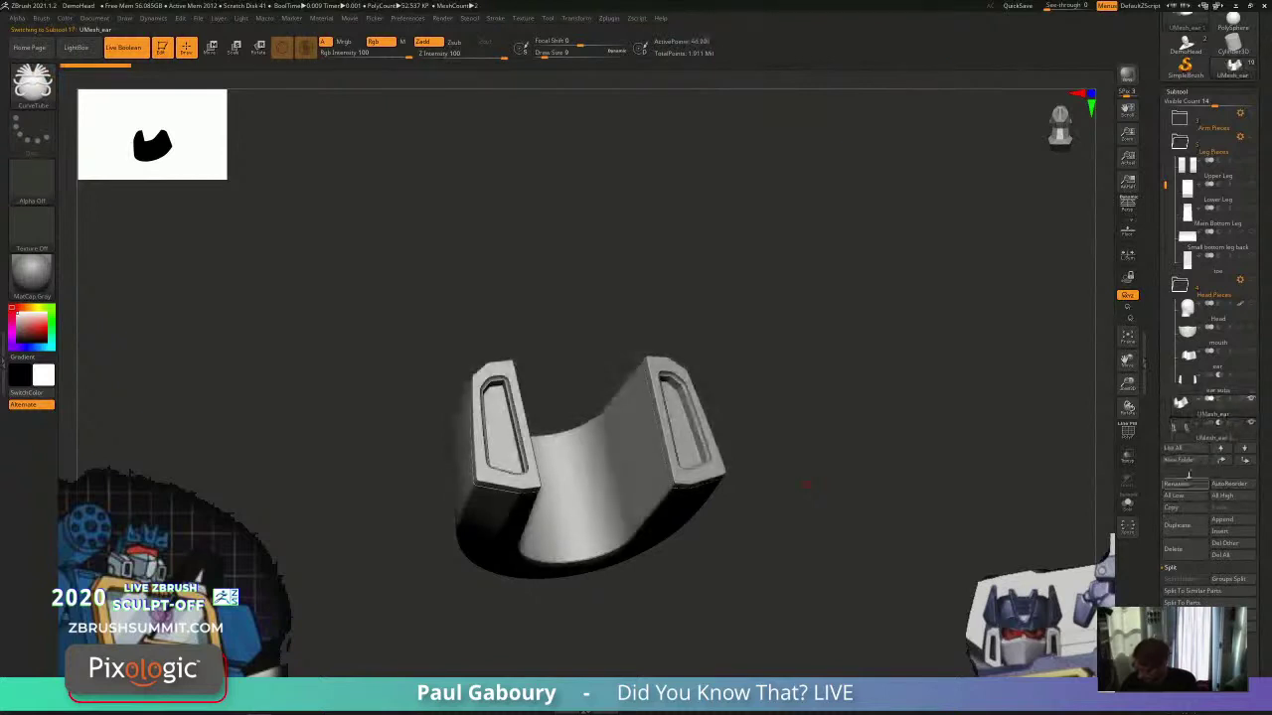
left_click(1182, 484)
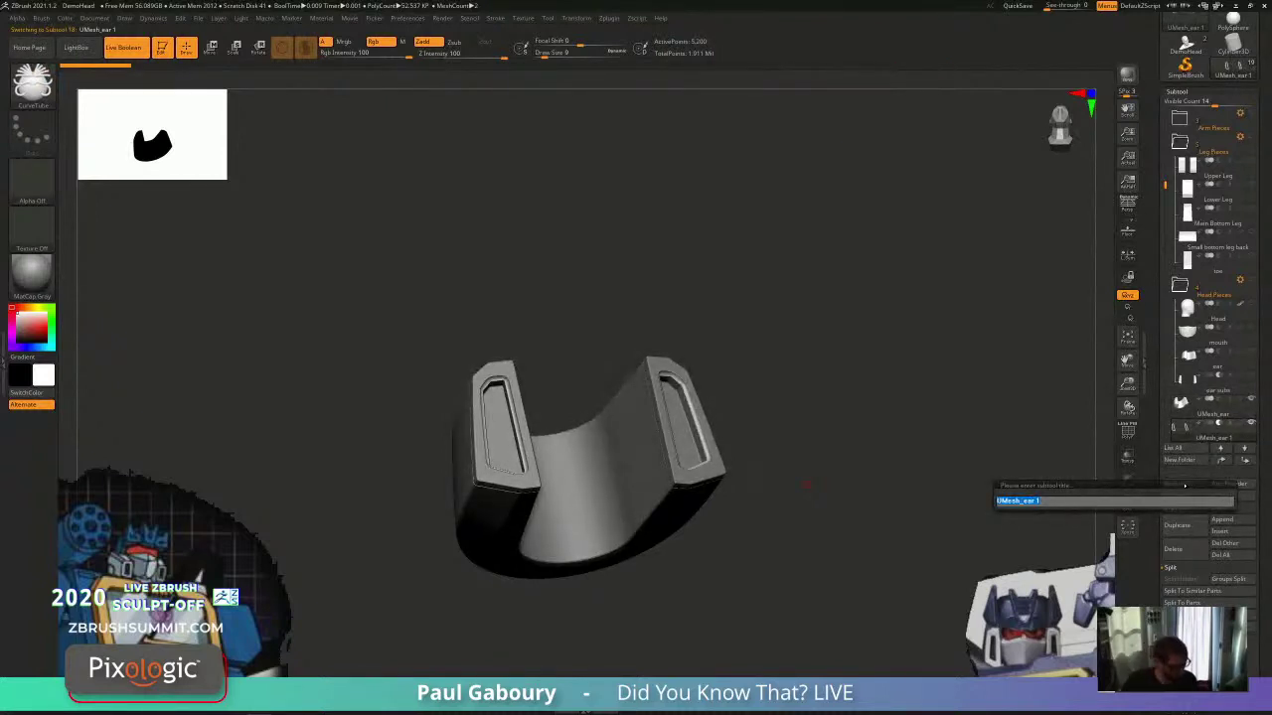
key("BackSpace")
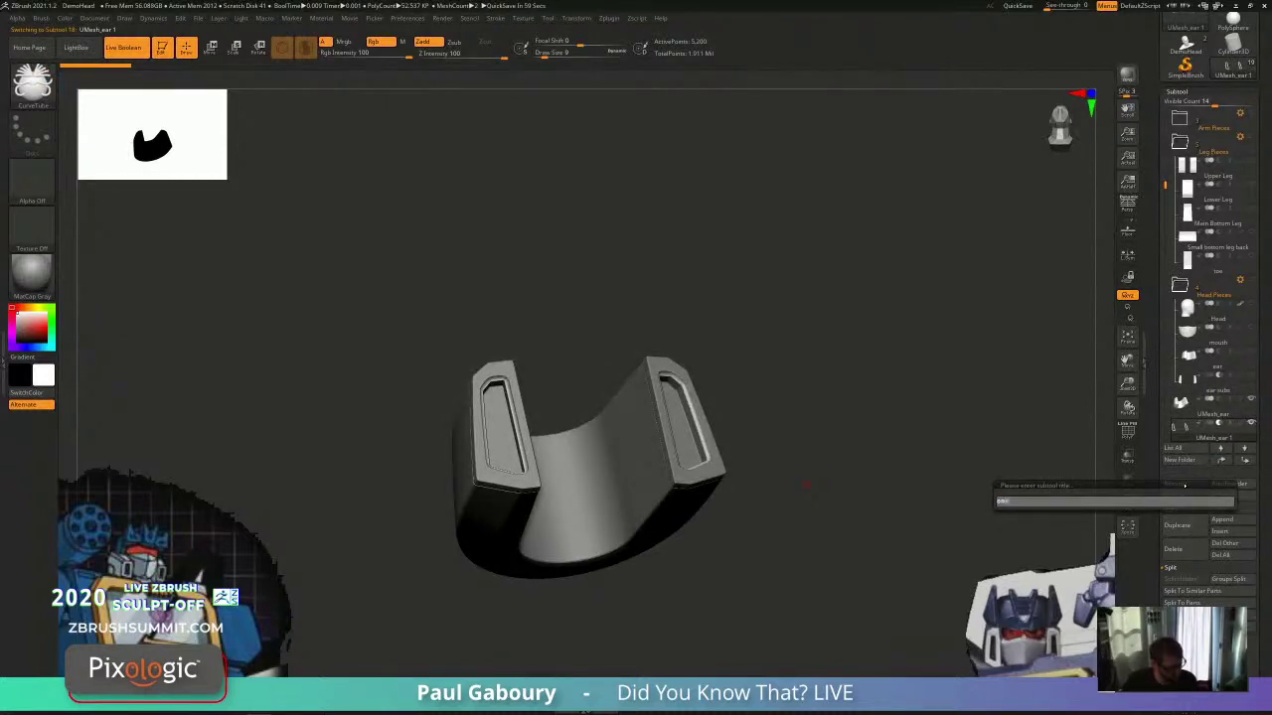
key("Return")
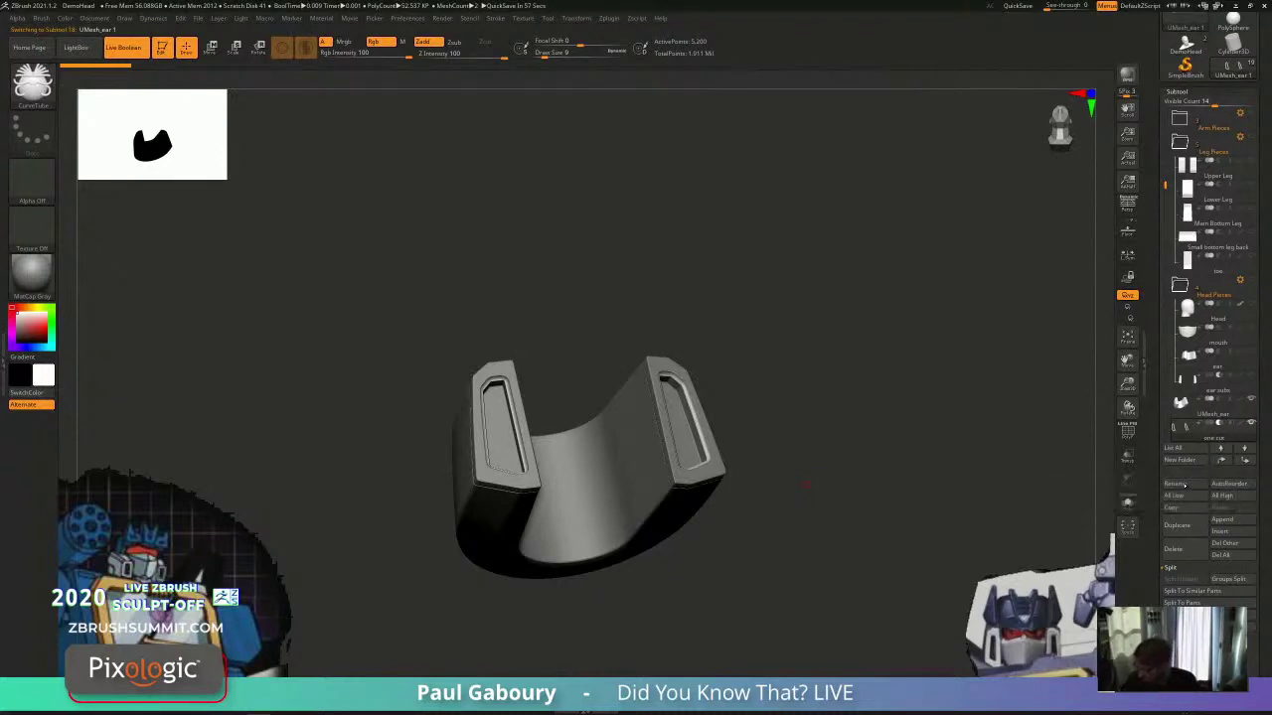
Step: Hide the tube subtool, select UMesh_ear, and isolate its outer border and recess wall polygroups with the polygroup wireframe shown
left_click(1250, 423)
left_click(1228, 408)
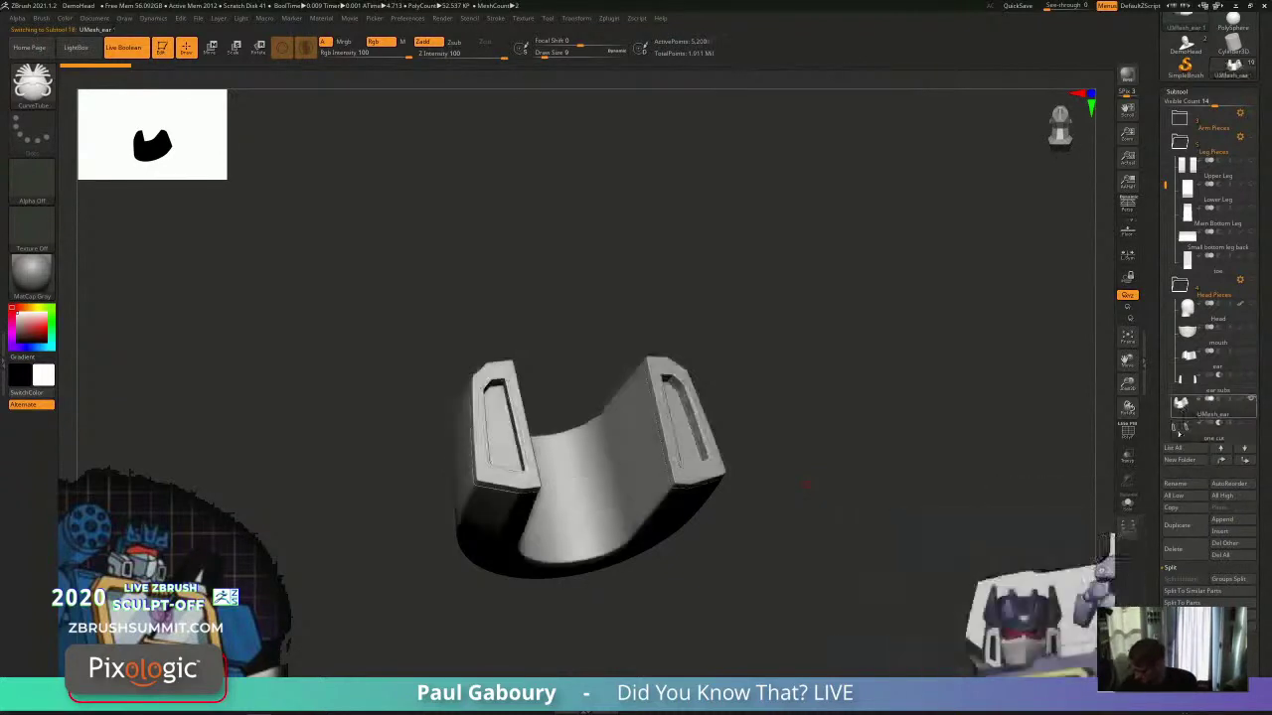
key("shift+f")
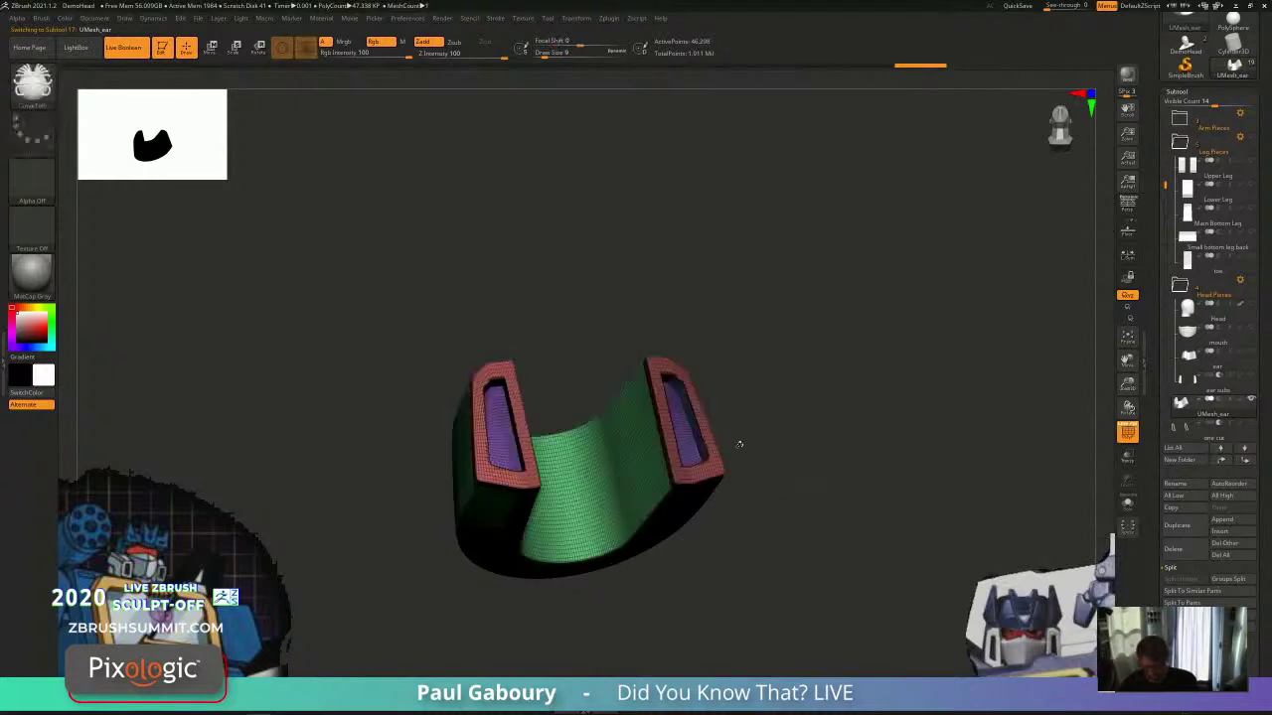
right_click_drag(738, 443, 788, 636, "ctrl")
left_click(729, 511, "ctrl+shift")
mouse_move(821, 477)
right_mouse_down("ctrl")
mouse_move(722, 440)
mouse_move(835, 440)
mouse_move(808, 426)
right_mouse_up("ctrl")
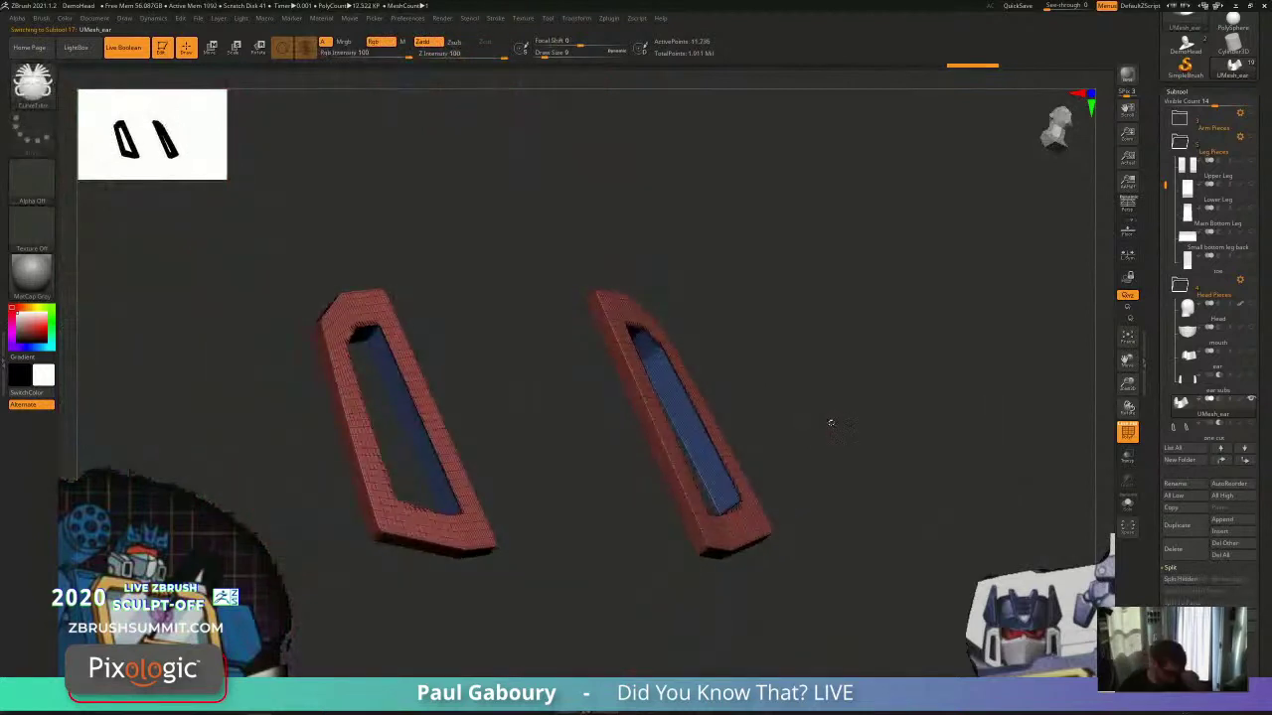
Step: Lower the Brush Modifier value of the CurveTube brush to give its tube profile fewer sides
left_click(495, 20)
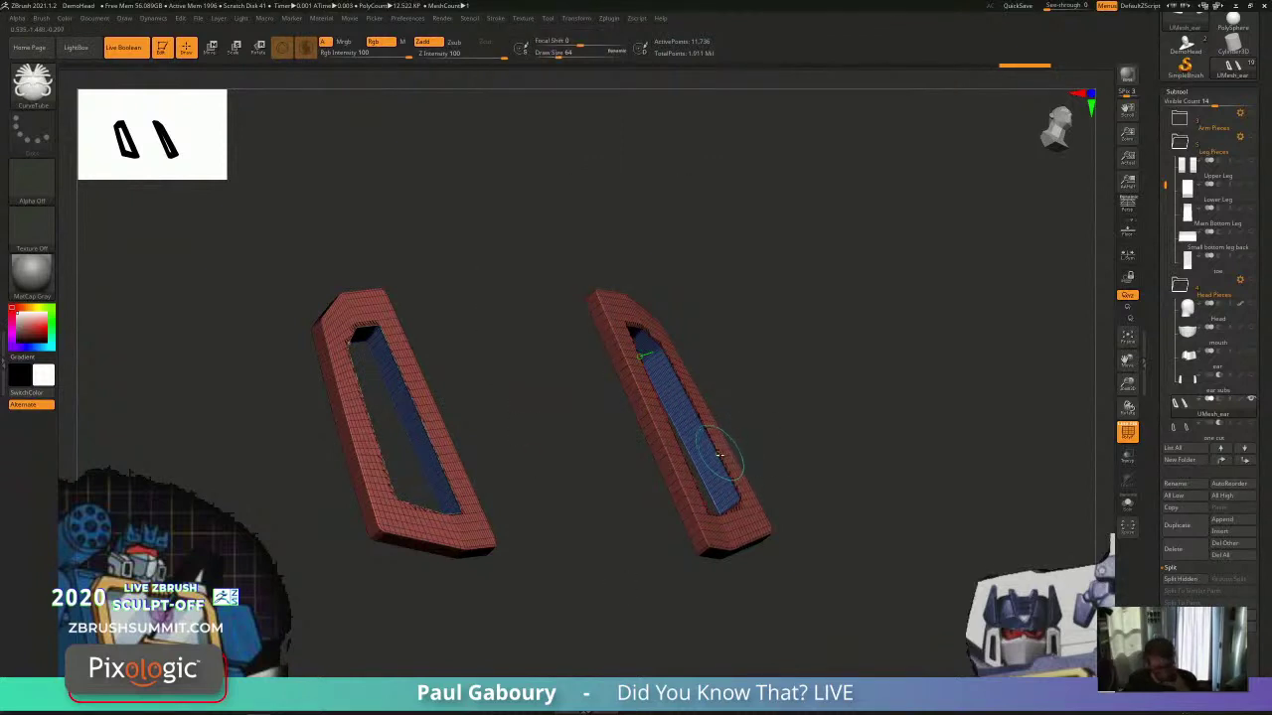
left_click(42, 18)
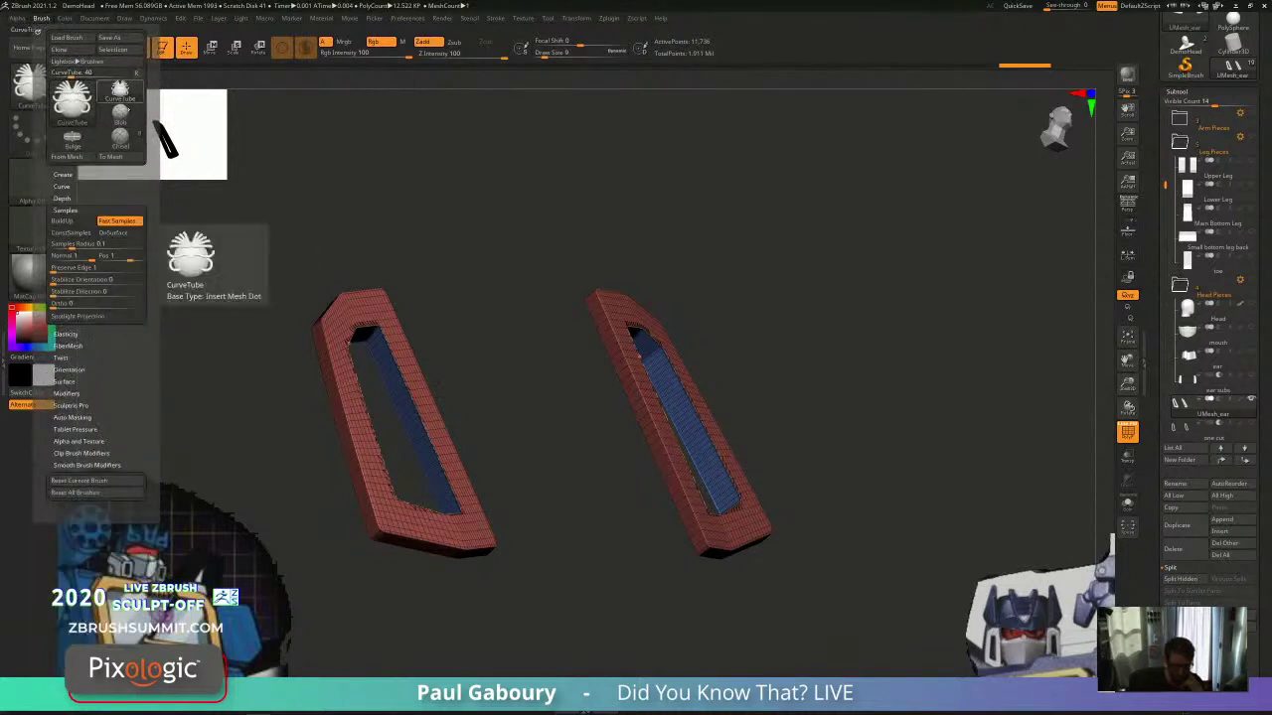
left_click(67, 211)
left_click(72, 281)
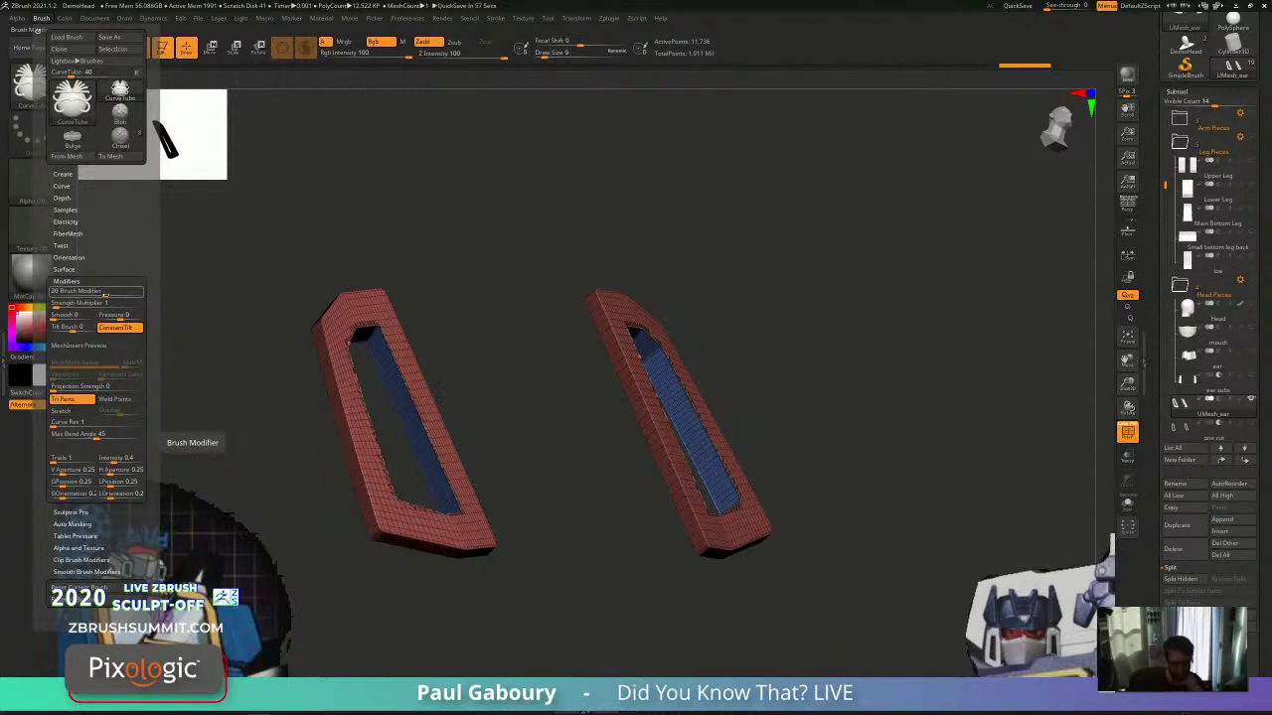
left_click_drag(105, 294, 100, 293)
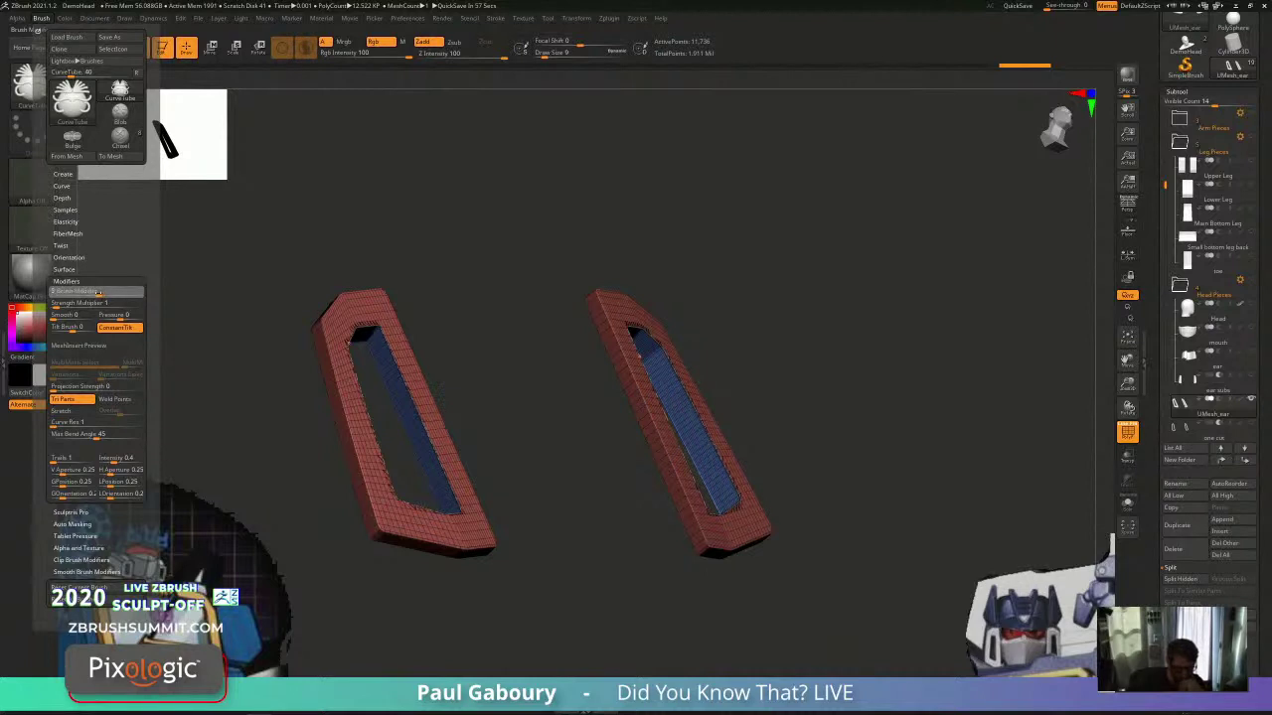
left_click_drag(99, 294, 100, 294)
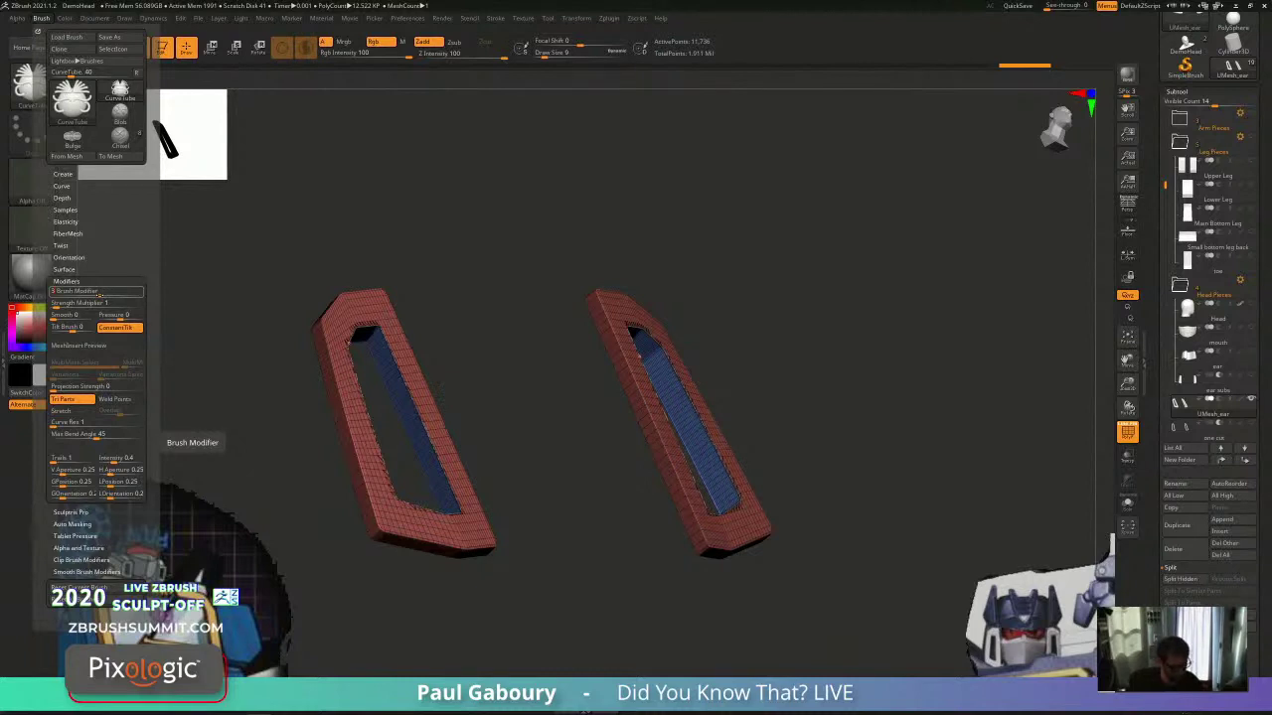
Step: Try to generate a tube along the ear recess border with the CurveTube brush, and undo the attempts
mouse_move(745, 440)
left_mouse_down()
mouse_move(646, 397)
mouse_move(755, 426)
left_mouse_up()
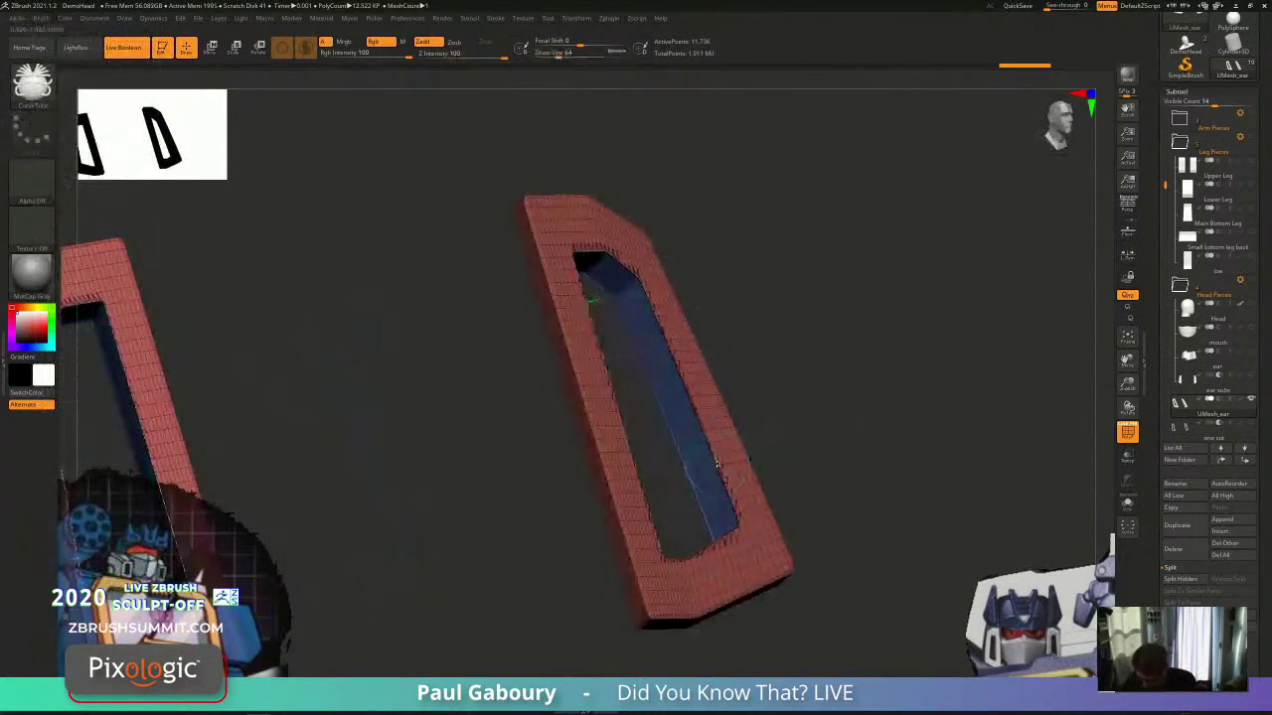
mouse_move(717, 464)
left_mouse_down()
mouse_move(824, 511)
mouse_move(809, 497)
mouse_move(810, 440)
mouse_move(700, 430)
mouse_move(826, 480)
left_mouse_up()
key("shift")
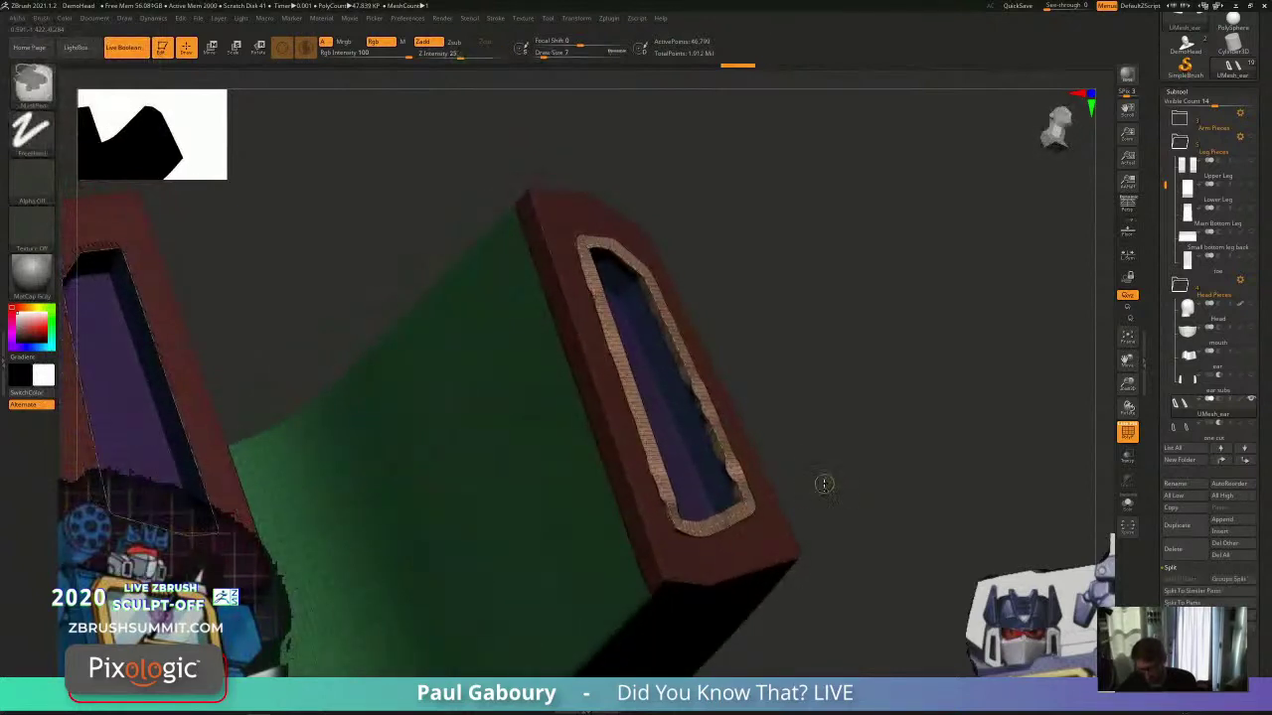
mouse_move(824, 484)
right_mouse_down("ctrl")
mouse_move(812, 488)
mouse_move(817, 465)
mouse_move(838, 443)
right_mouse_up("ctrl")
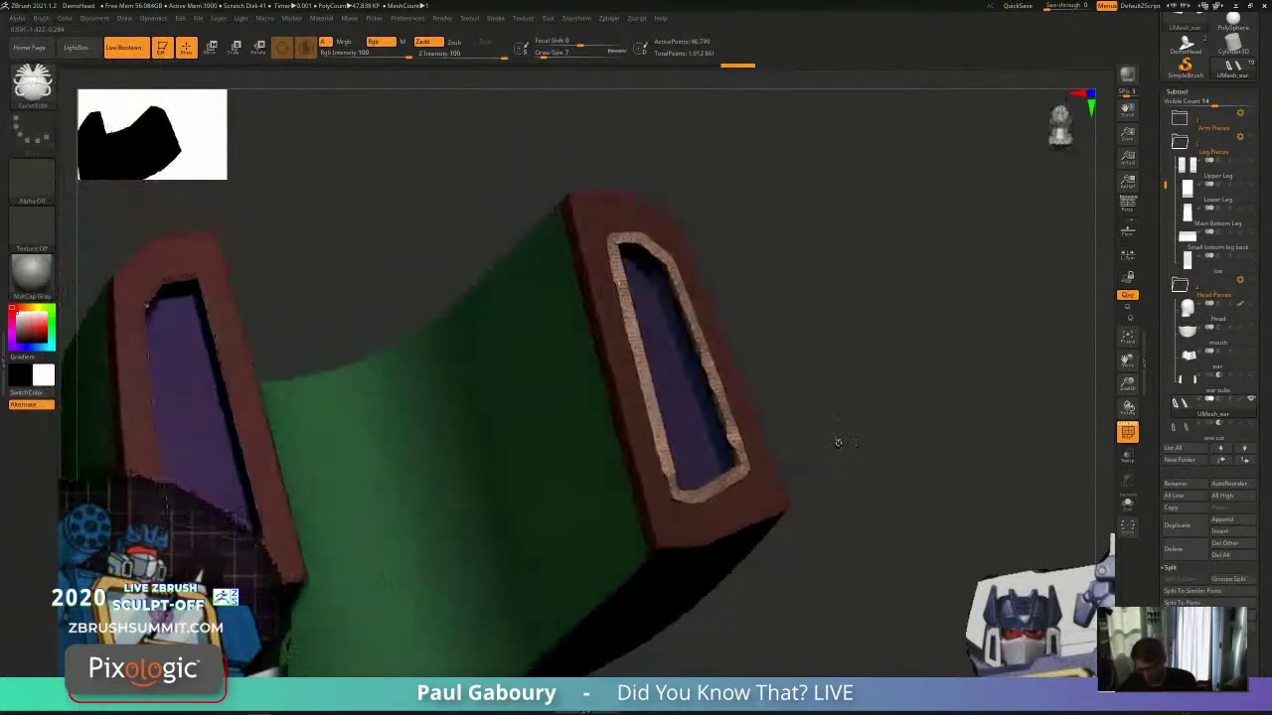
key("ctrl+z")
mouse_move(41, 19)
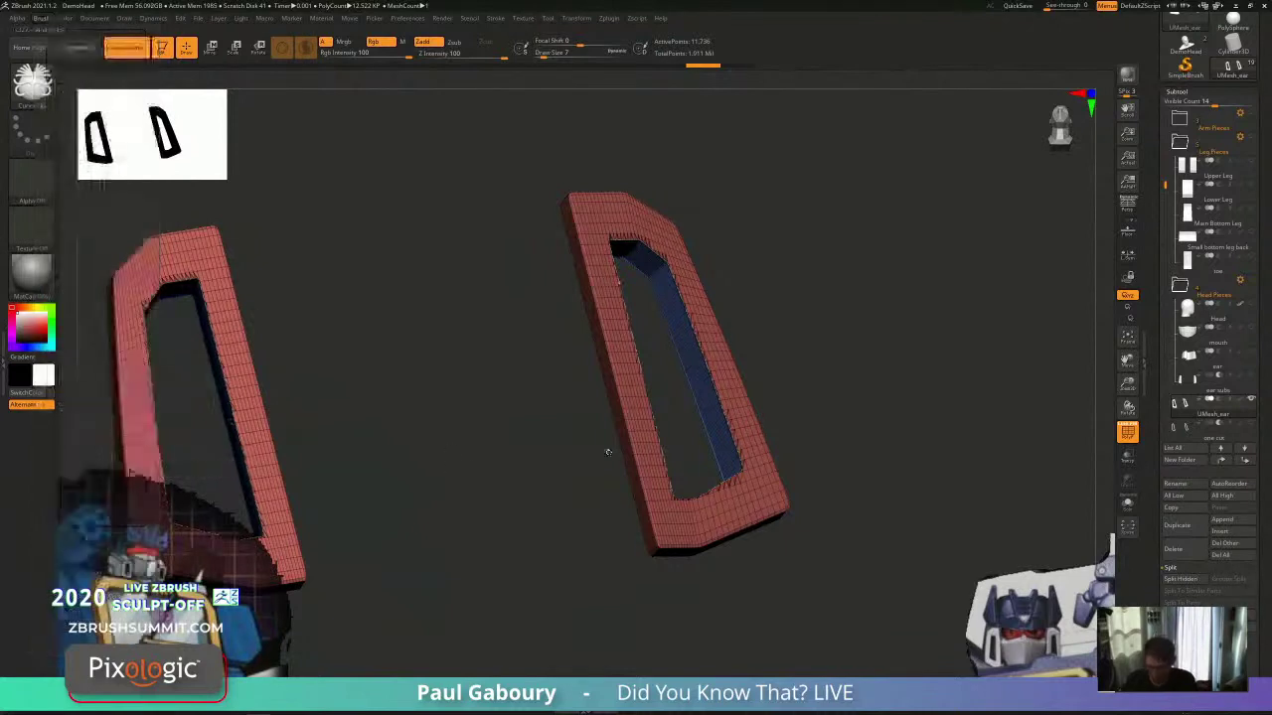
key("ctrl+shift+z")
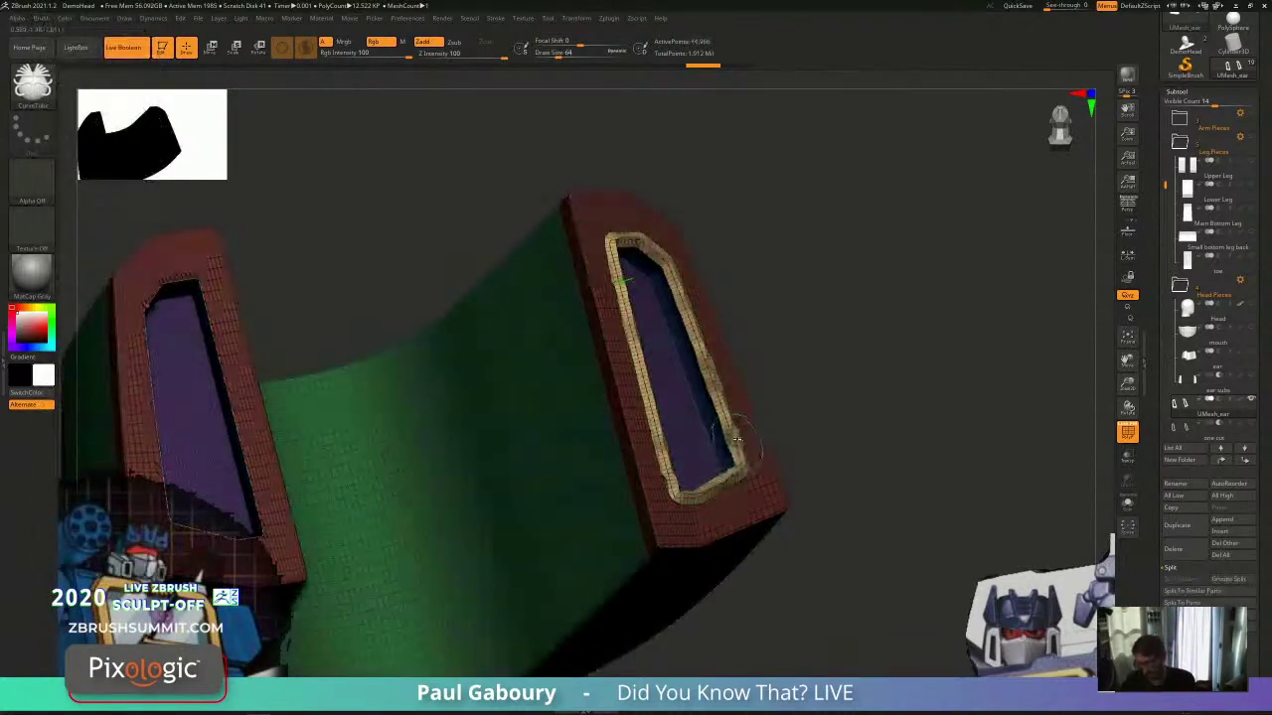
left_click(738, 437)
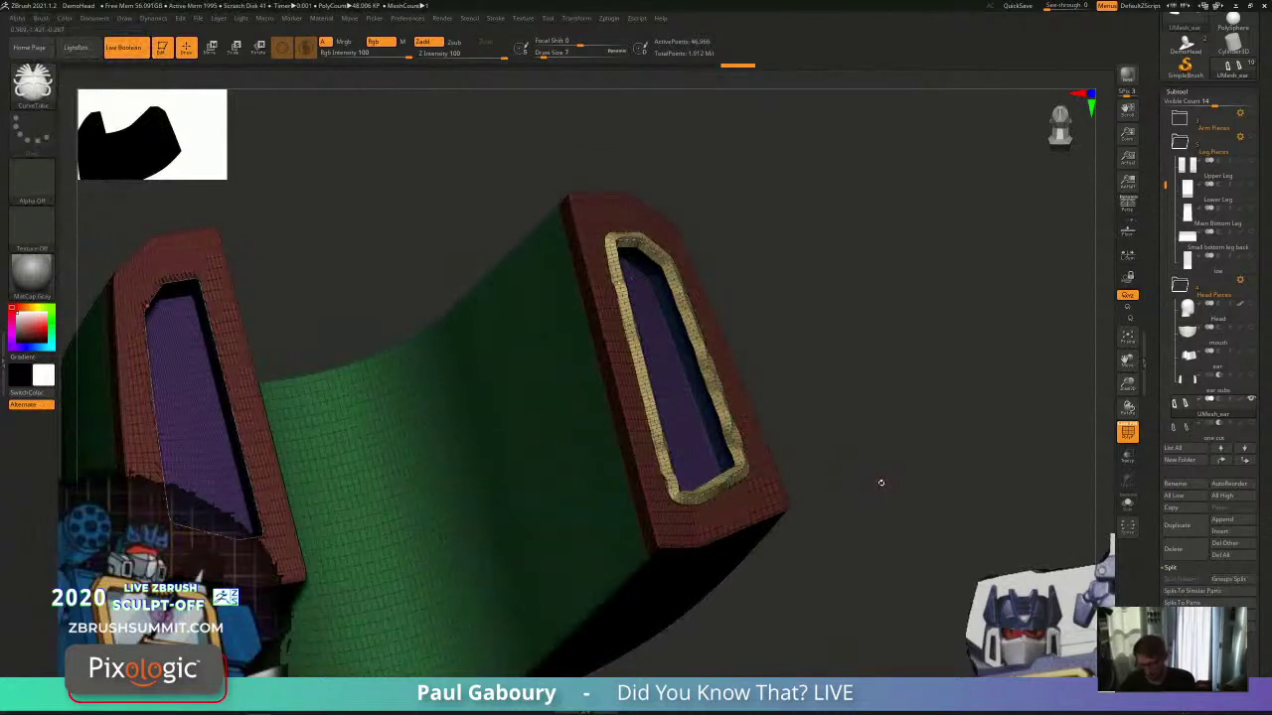
left_click_drag(880, 483, 874, 477)
key("ctrl+z")
key("ctrl+z")
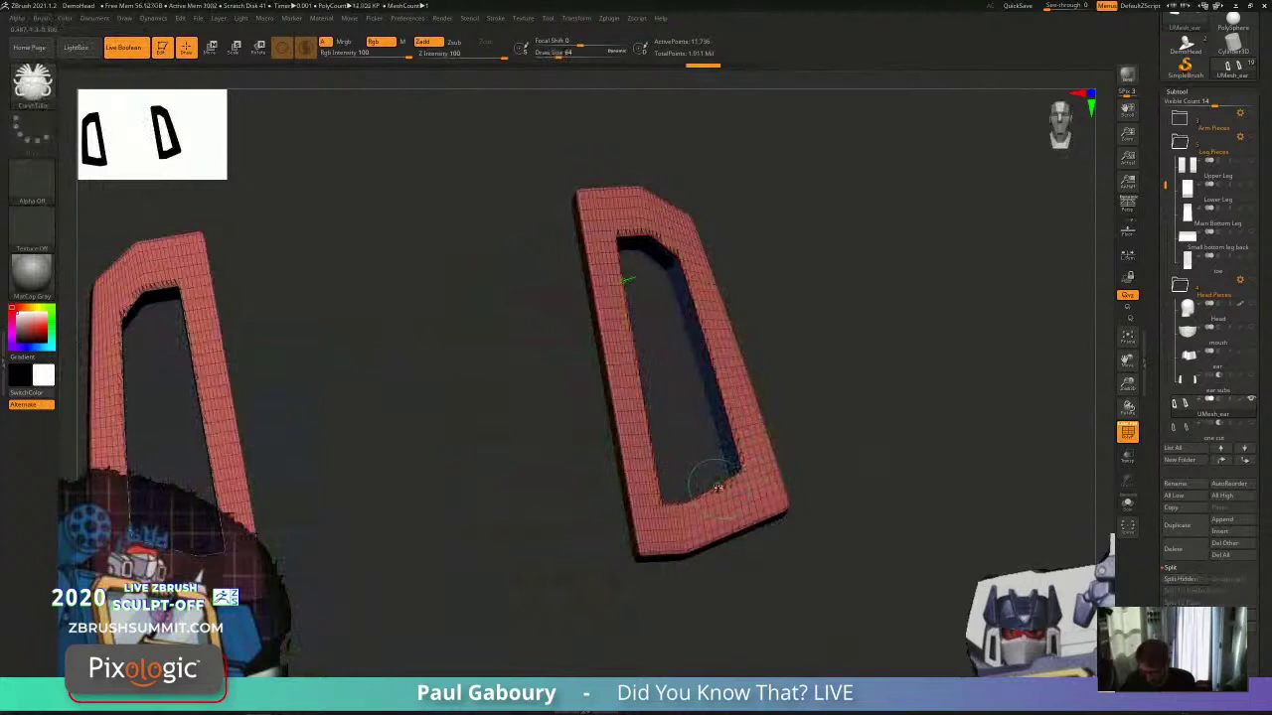
Step: Generate a CurveTube along the framed border curve of one ear recess and start smoothing its long side
key("ctrl+shift+z")
left_click_drag(735, 466, 746, 454)
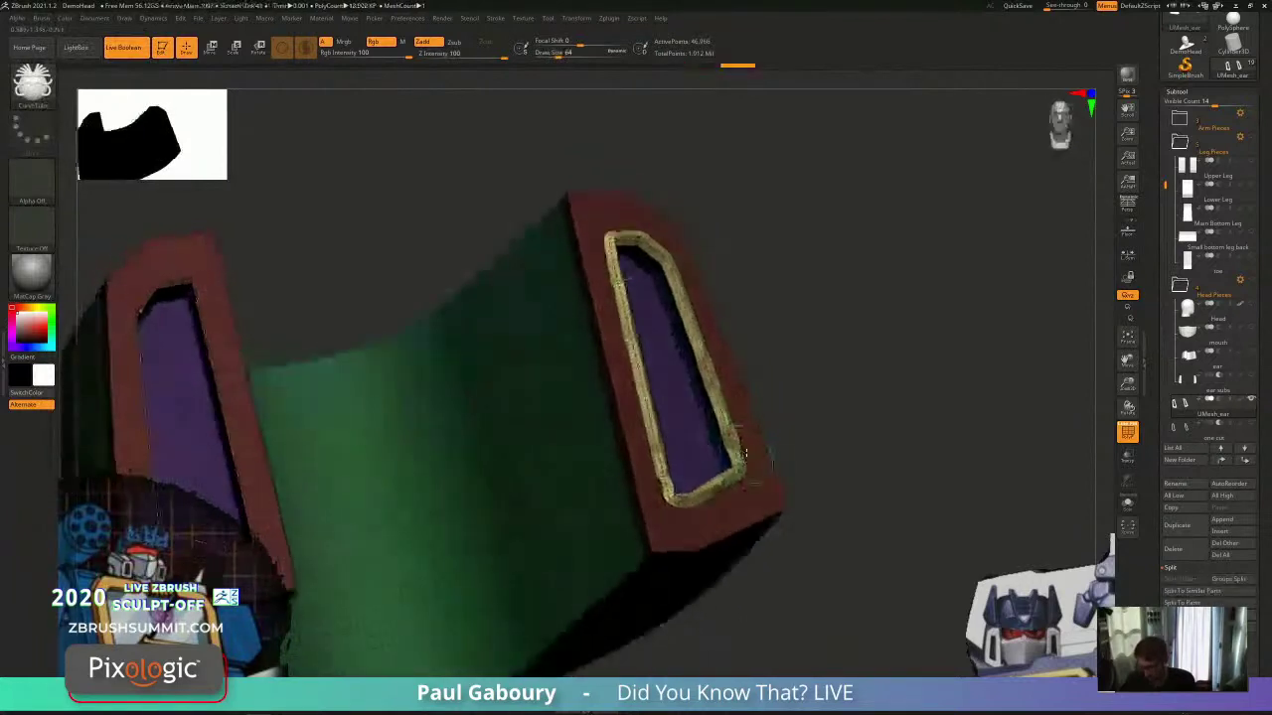
right_click_drag(743, 461, 735, 439, "ctrl")
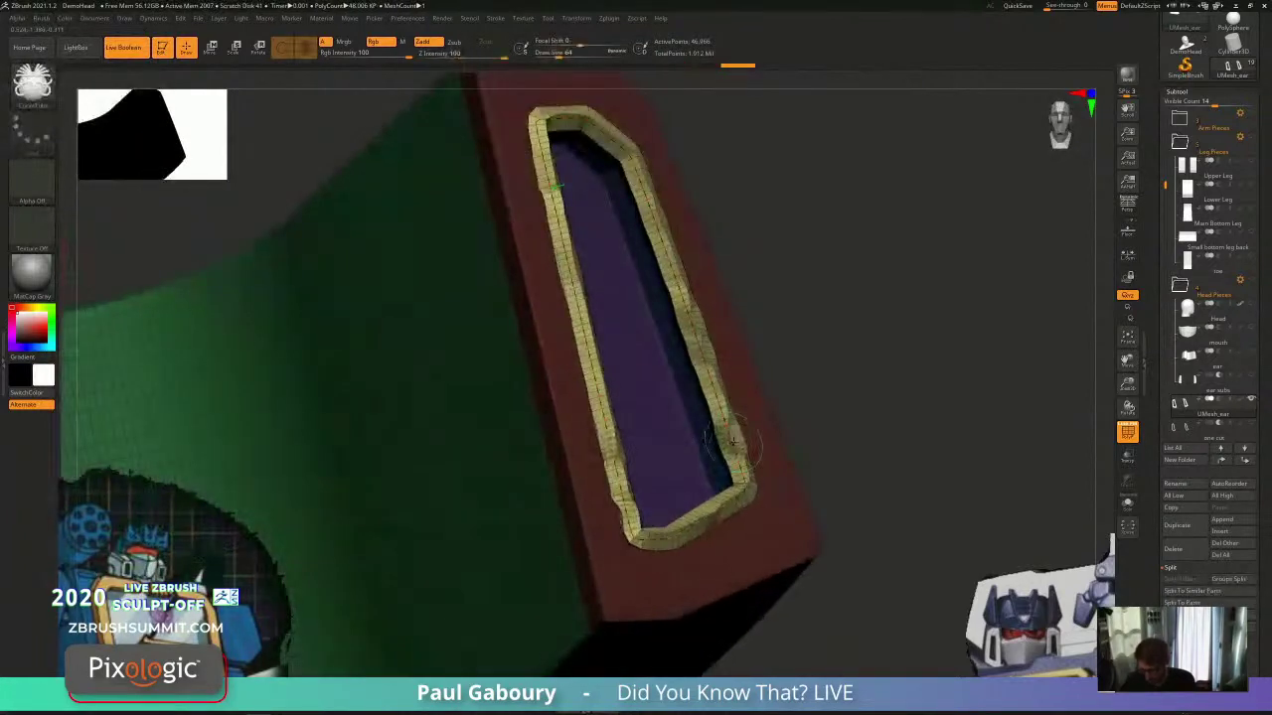
key("shift+f")
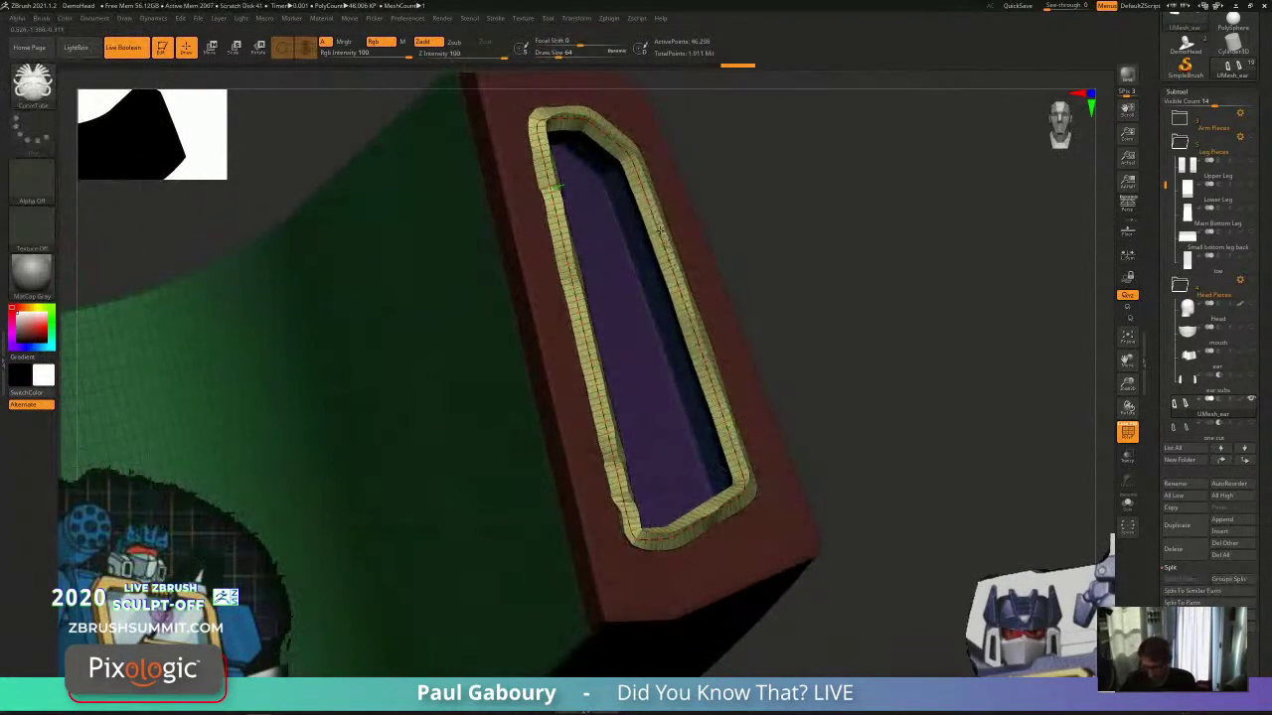
key("ctrl+shift+z")
mouse_move(736, 456)
right_mouse_down()
mouse_move(707, 356)
mouse_move(657, 405)
right_mouse_up()
key("ctrl+z")
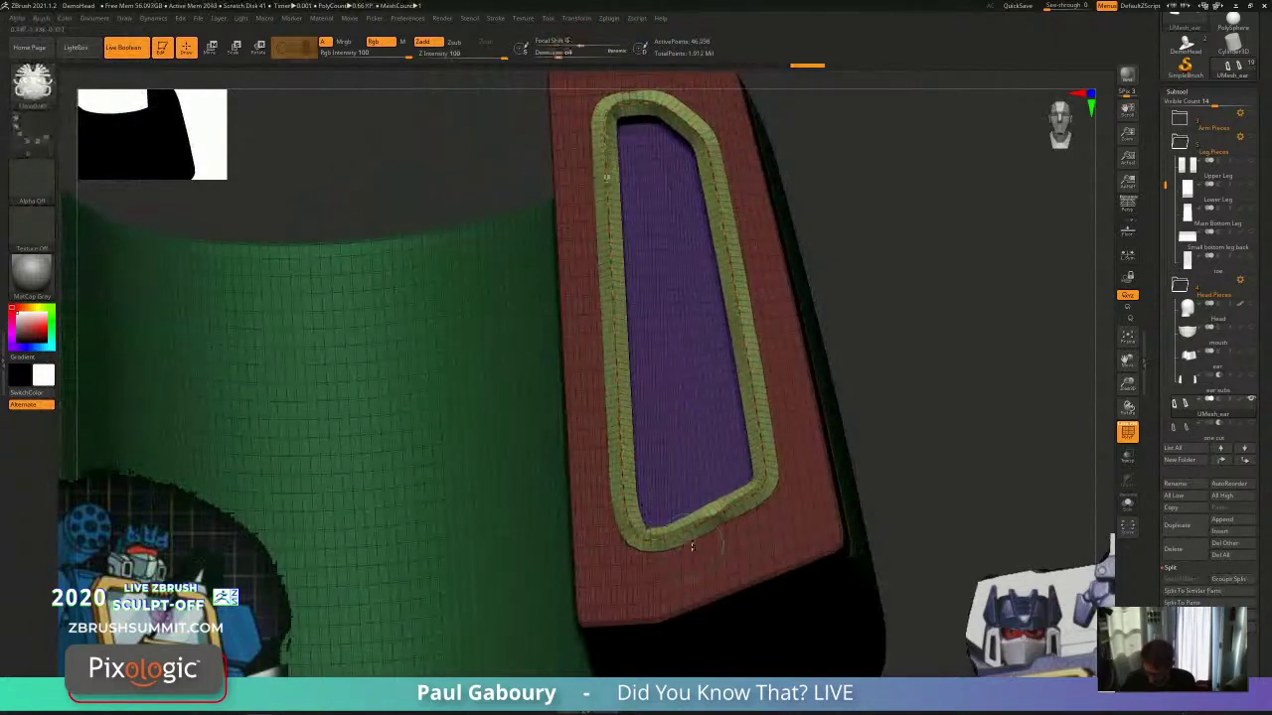
Step: Smooth the curve around the lower corners of the recess and regenerate the tube along it
left_click_drag(686, 541, 624, 502, "shift")
key("ctrl+z")
key("shift")
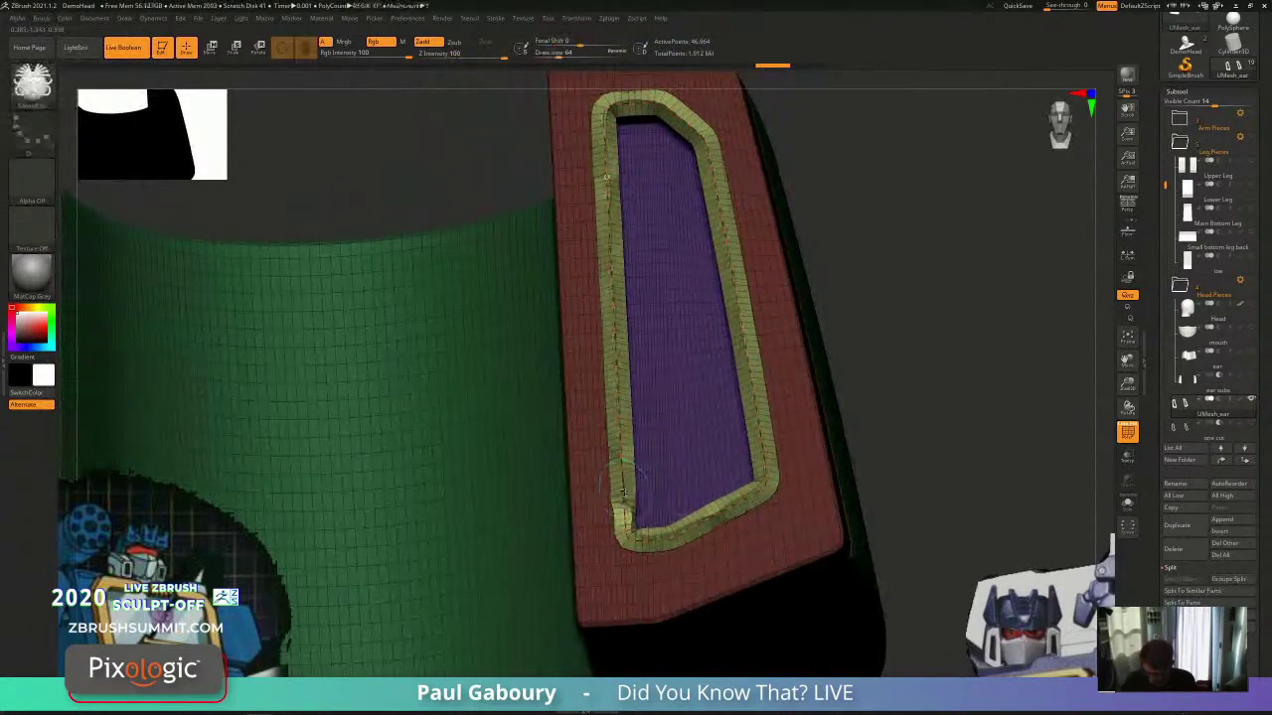
left_click(624, 491)
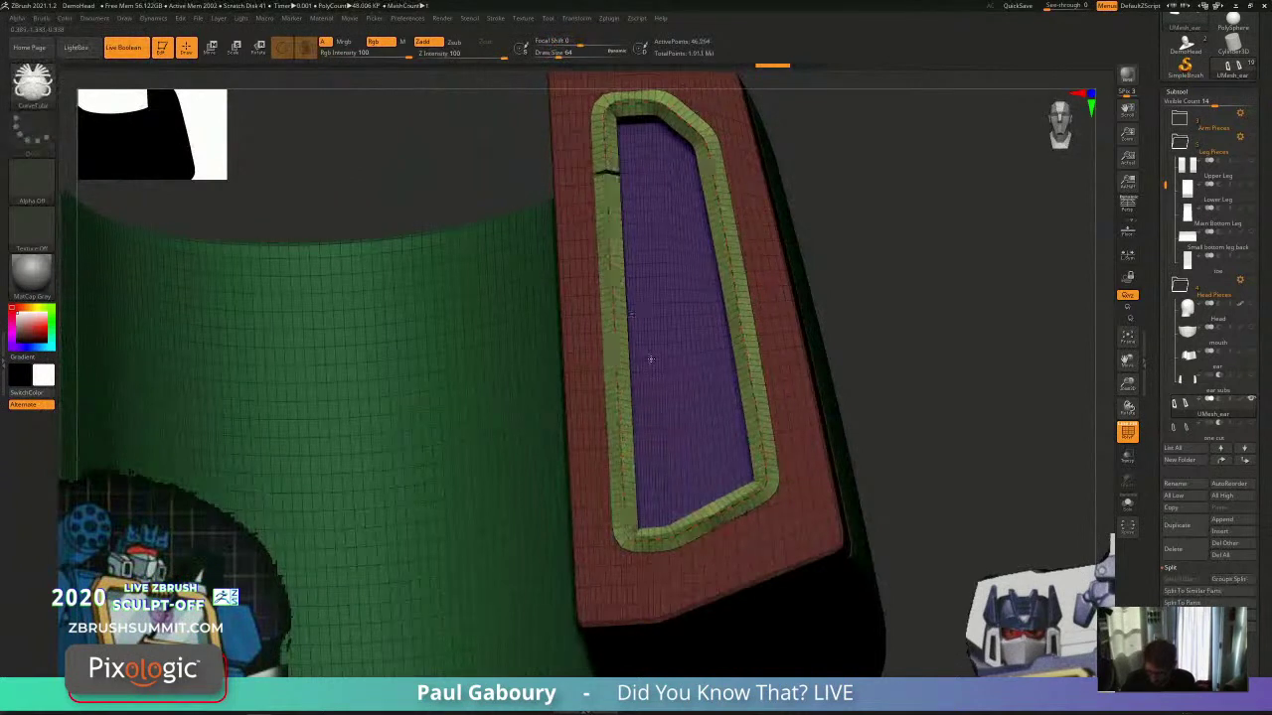
left_click(677, 534)
left_click_drag(668, 538, 731, 508, "shift")
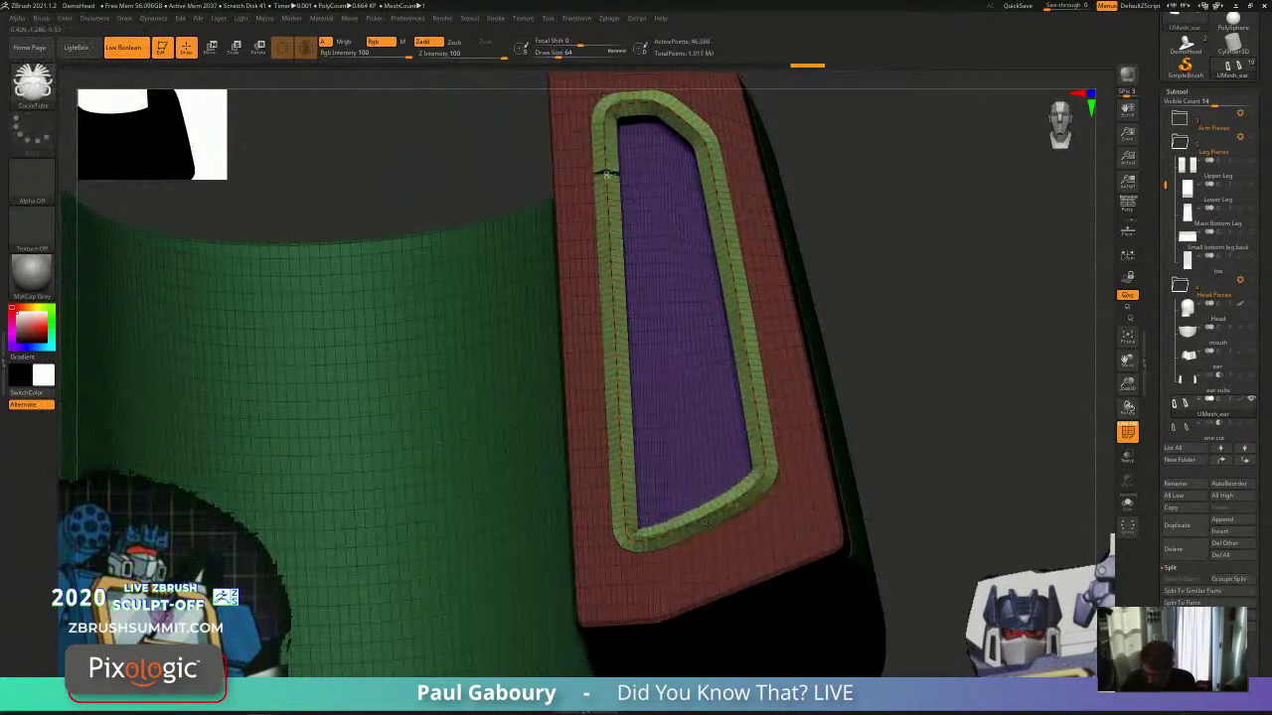
left_click(717, 517)
Step: Hide the polygroup wireframe, and undo a further smoothing of the curve's lower corner
right_click_drag(805, 507, 786, 636, "alt")
right_click_drag(669, 468, 748, 459)
key("f")
key("shift+f")
mouse_move(705, 511)
left_mouse_down("shift")
mouse_move(731, 511)
mouse_move(733, 526)
left_mouse_up("shift")
key("ctrl+z")
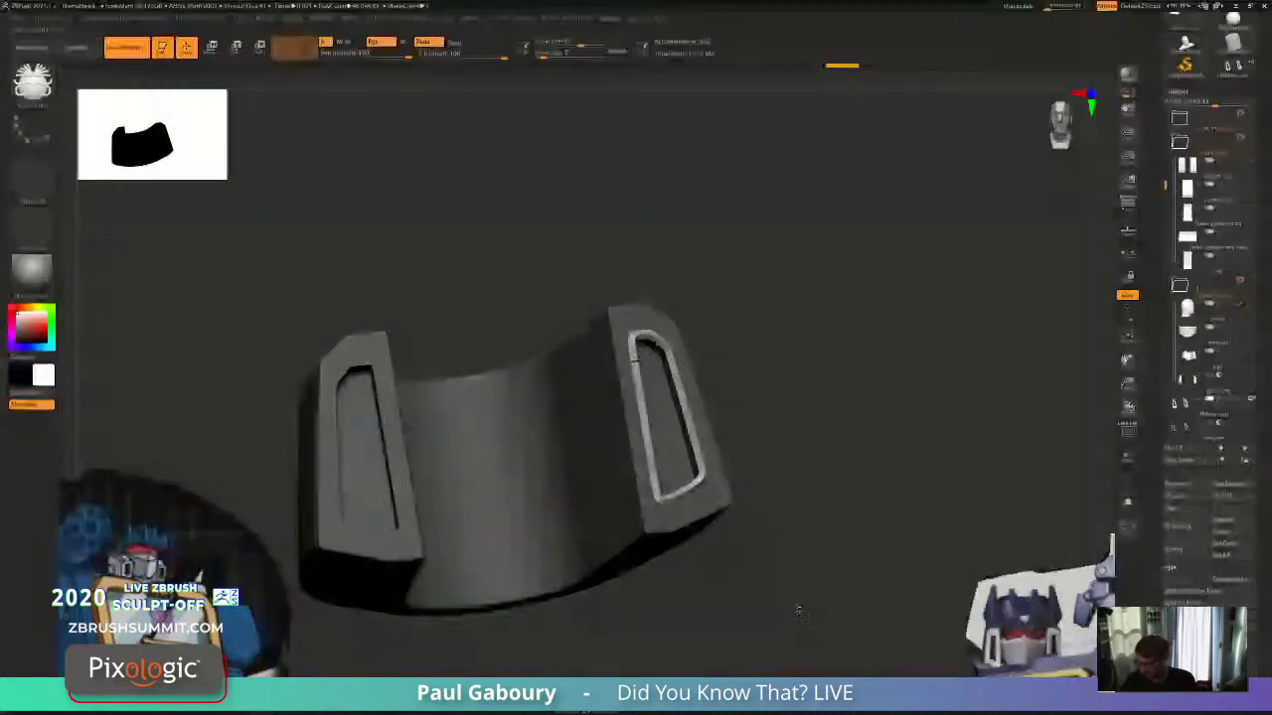
Step: Split the new tube from the masked ears into its own subtool, and set it to Boolean subtraction
left_click_drag(797, 607, 827, 632, "ctrl")
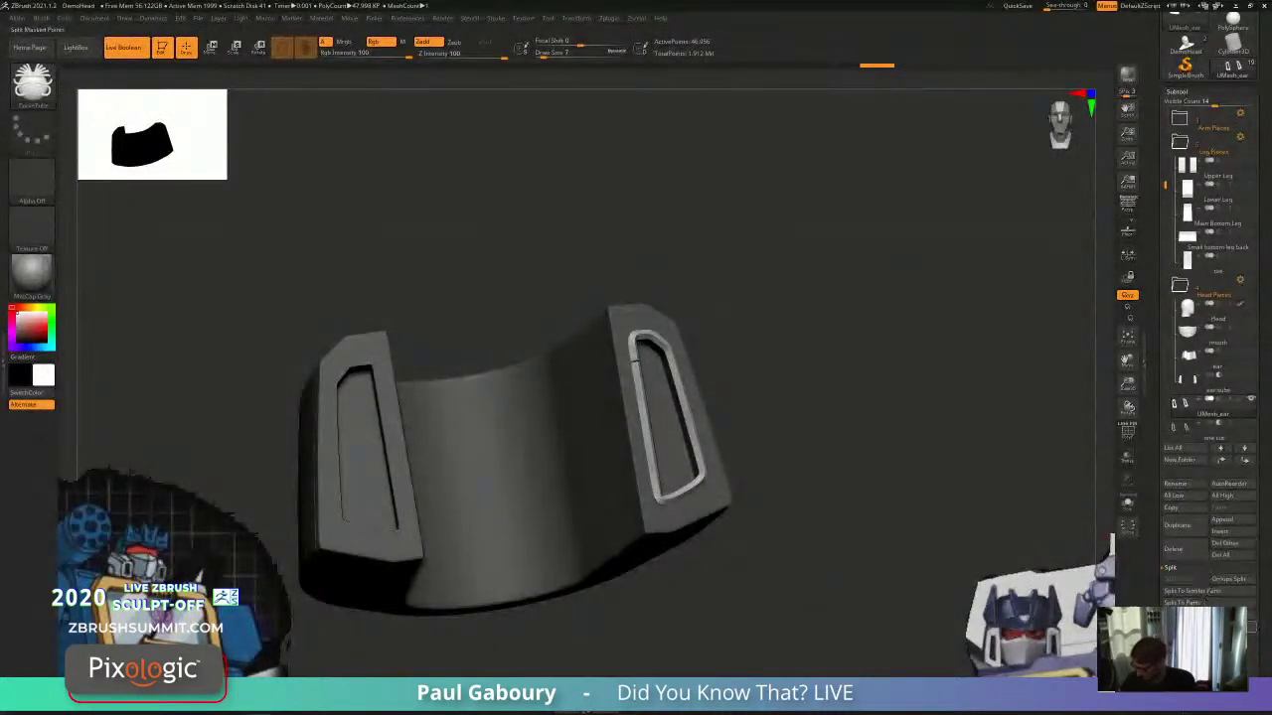
left_click(1204, 626)
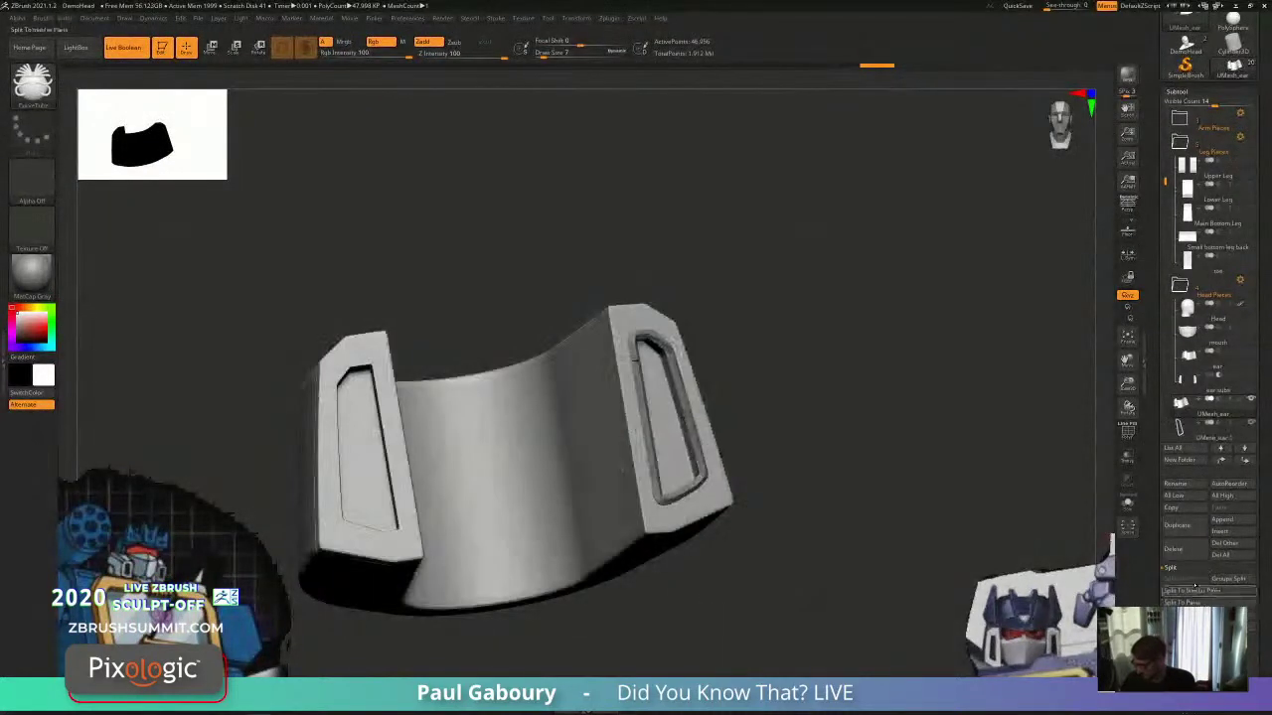
left_click(1219, 425)
left_click_drag(795, 521, 753, 392)
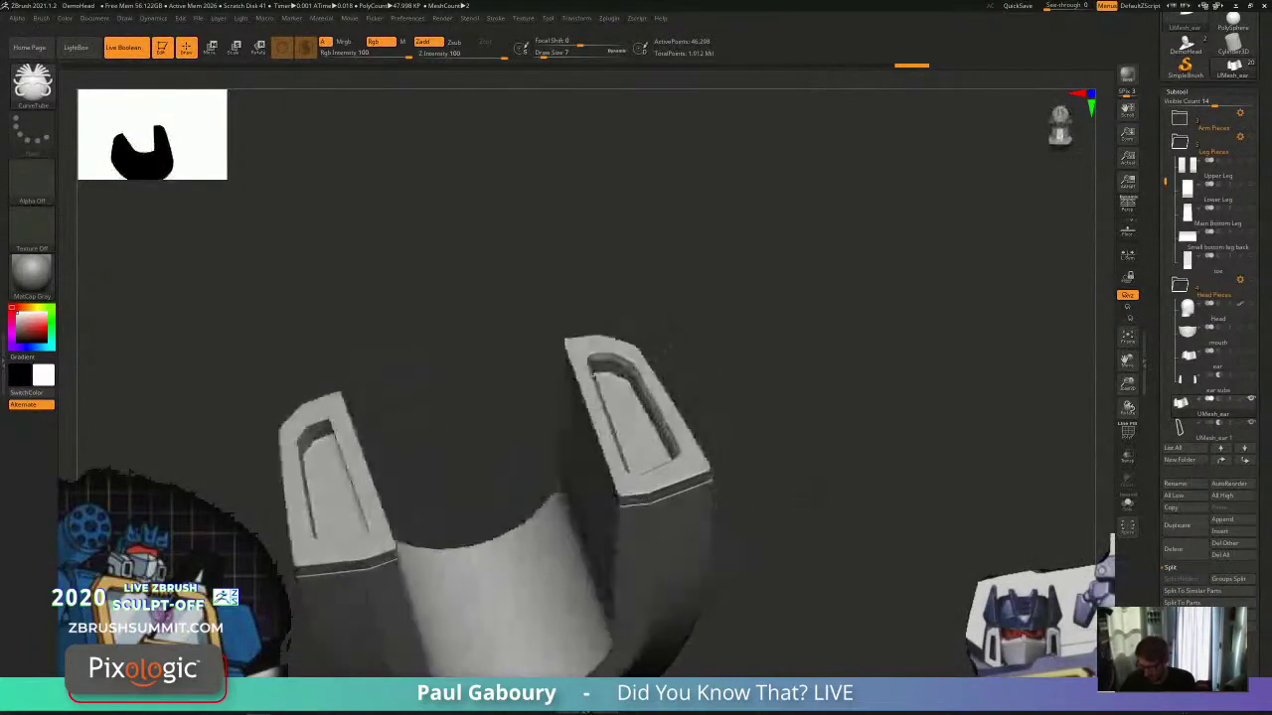
left_click_drag(593, 375, 844, 474)
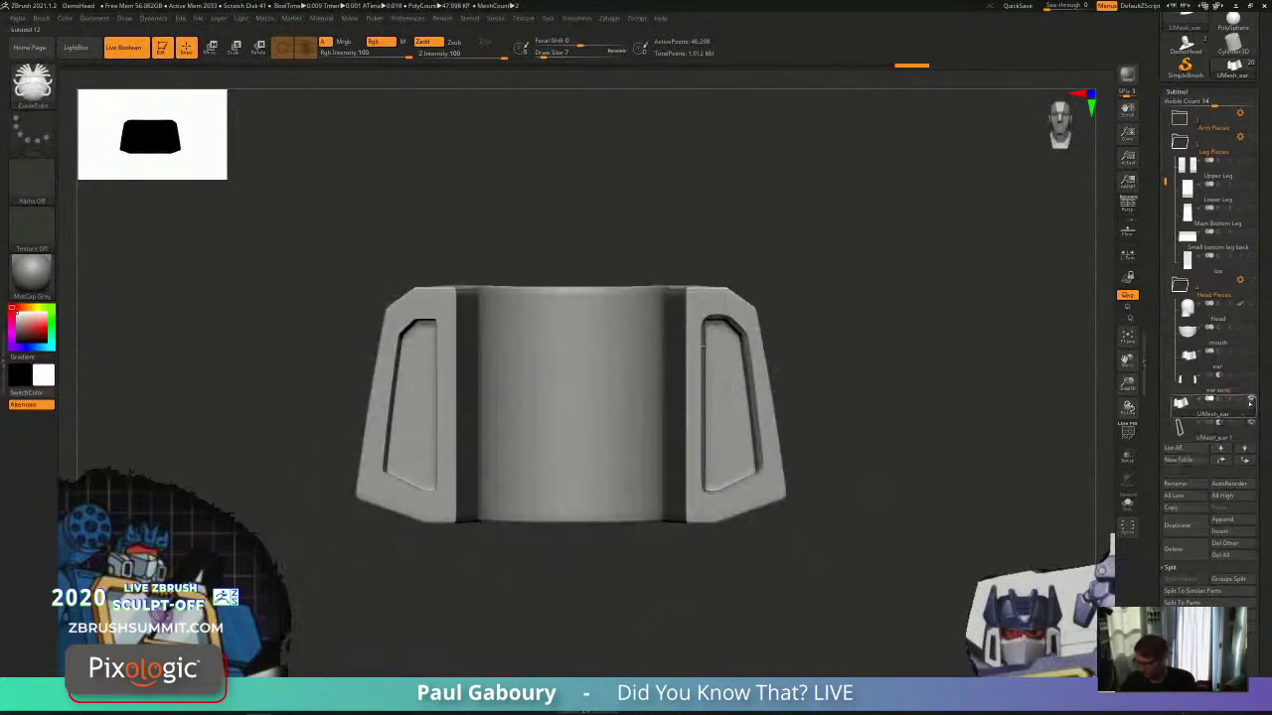
Step: Hide the new single-tube subtool and show the earlier subtool holding both ear recess tubes
mouse_move(1183, 396)
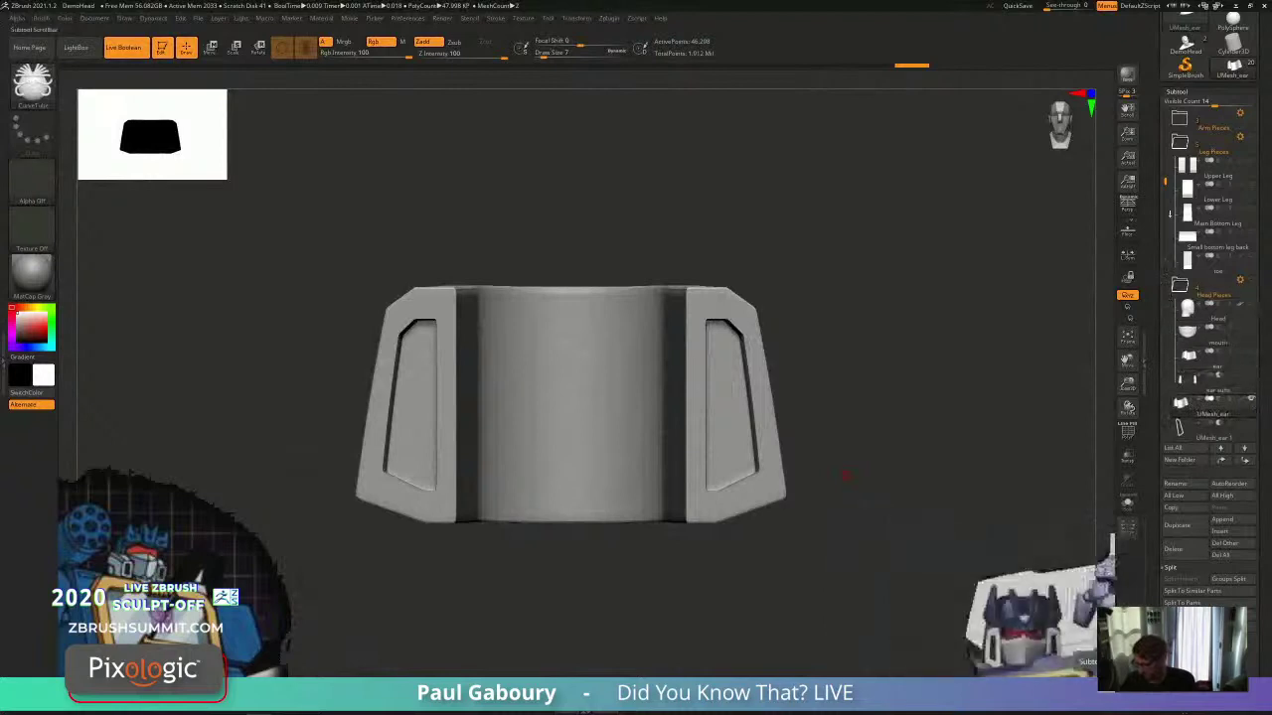
scroll(1212, 377, "down", 3)
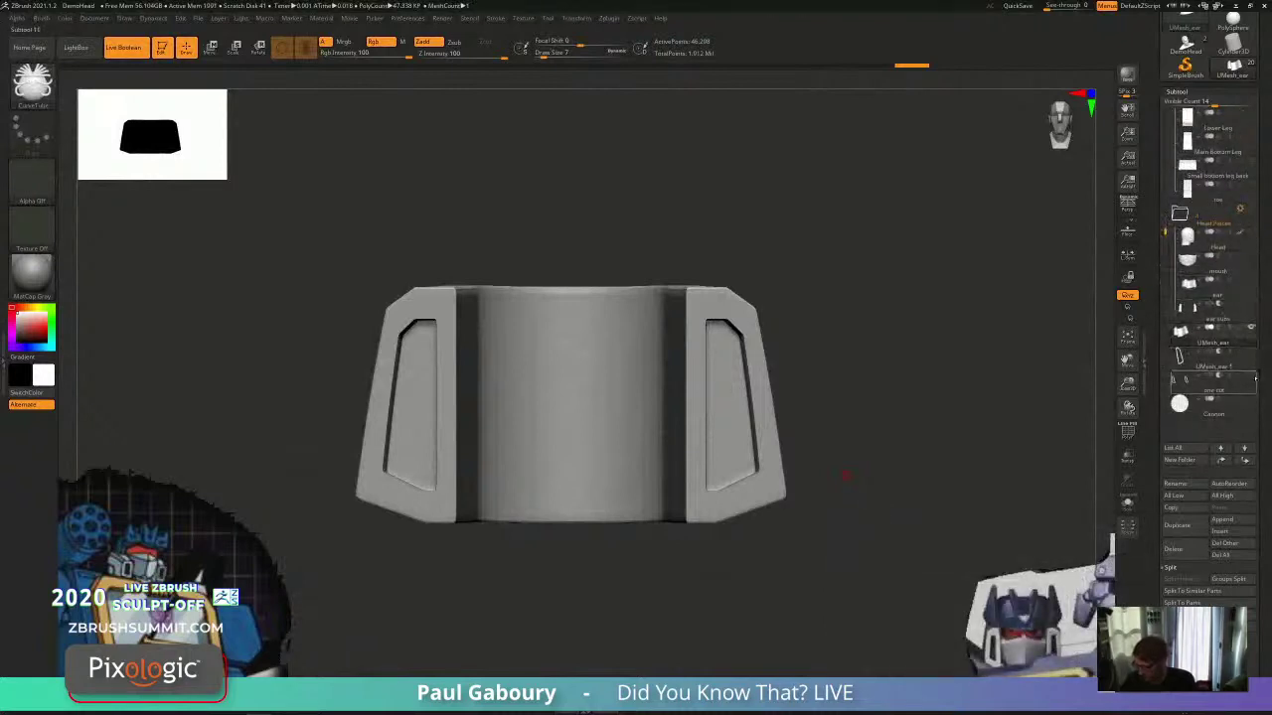
left_click(1250, 376)
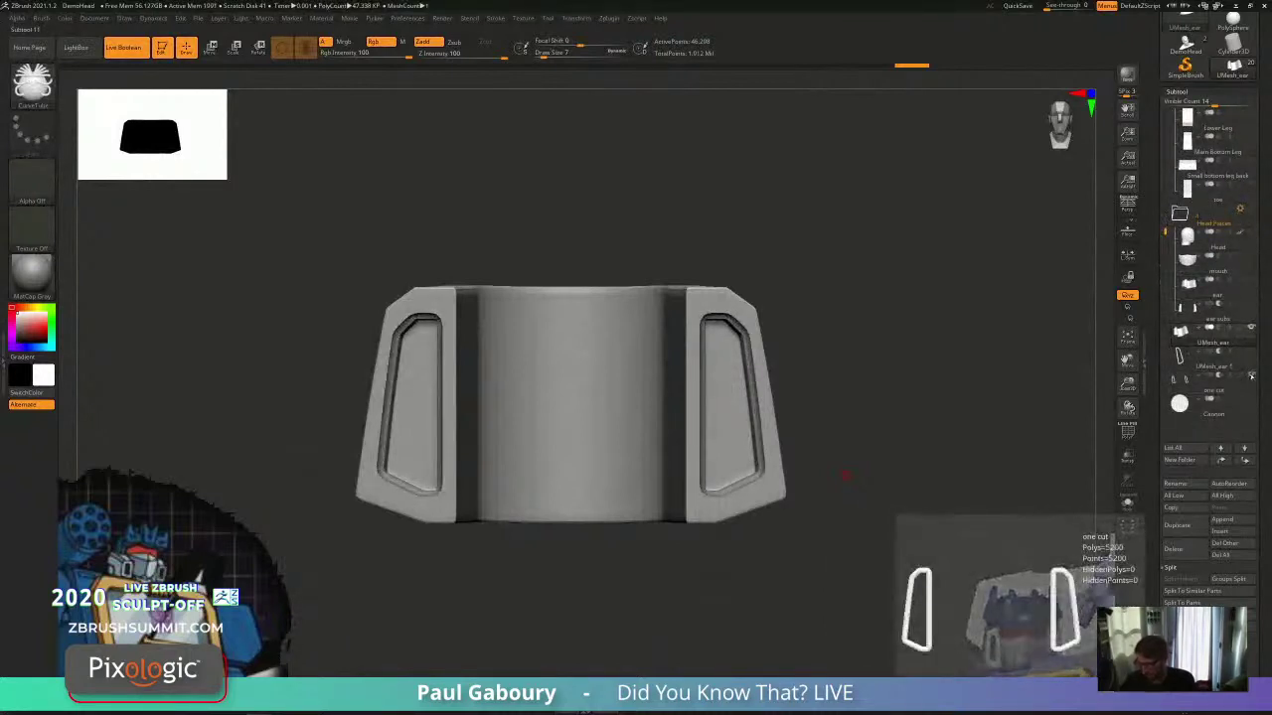
Step: Select the subtool with both recess tubes and nudge it slightly along its depth axis with the Gizmo
key("w")
right_click_drag(847, 541, 856, 502)
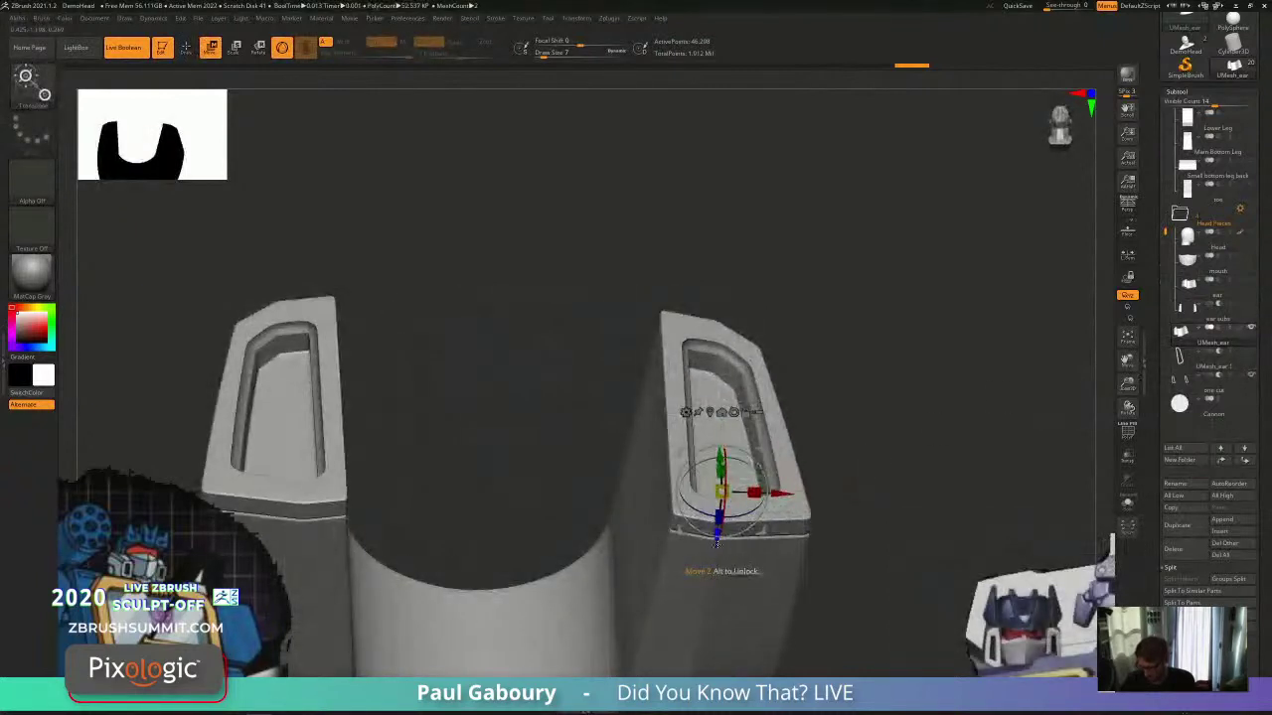
left_click_drag(717, 544, 718, 533)
left_click(1188, 382)
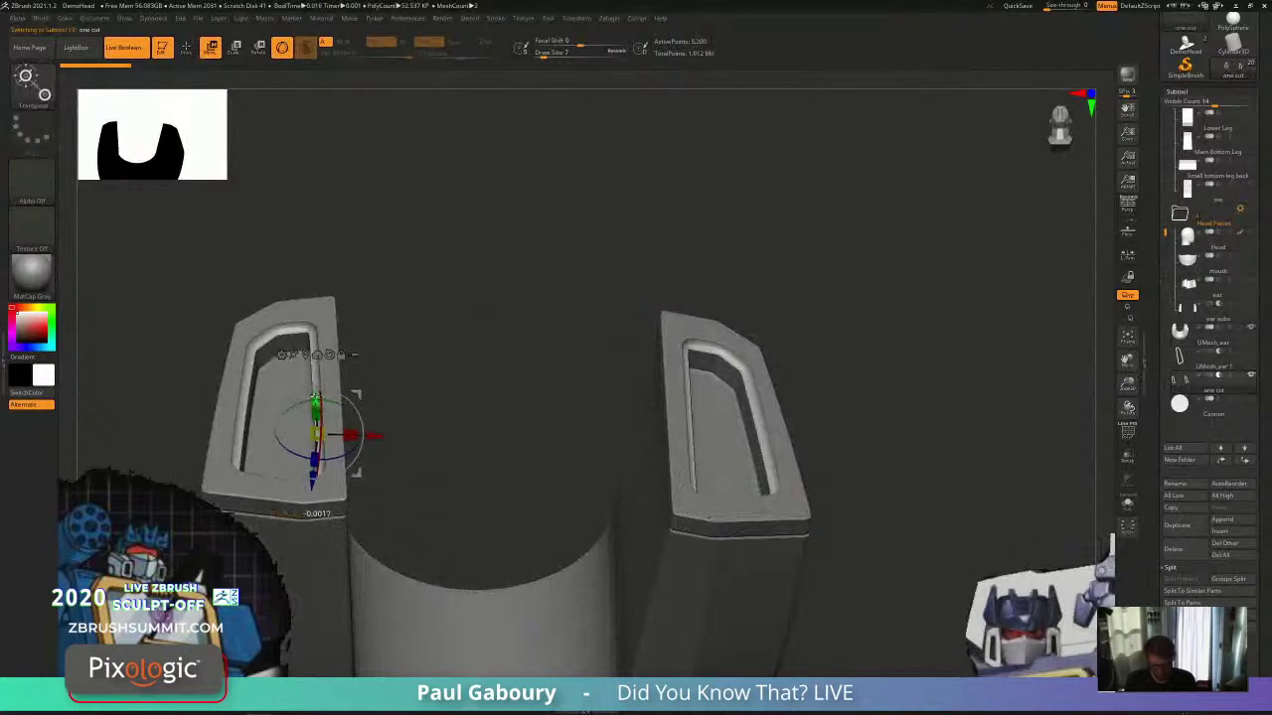
left_click_drag(312, 481, 313, 477)
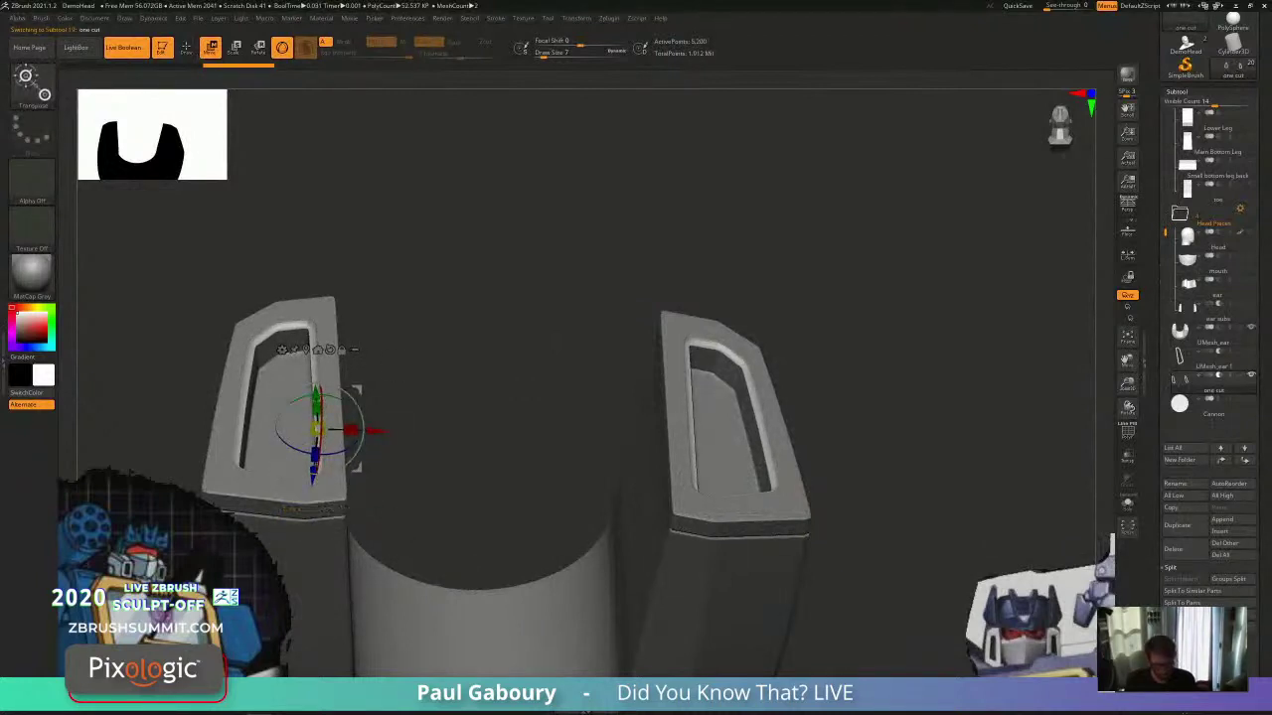
right_click_drag(438, 447, 657, 419, "ctrl")
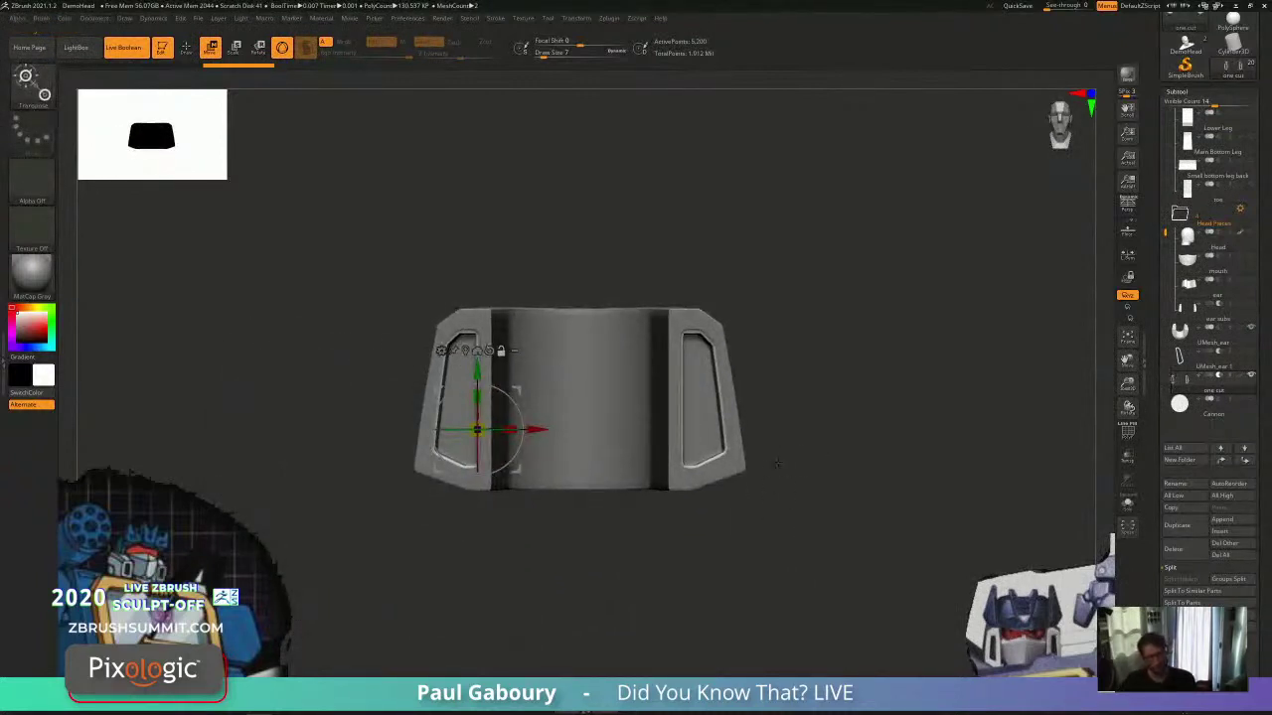
key("q")
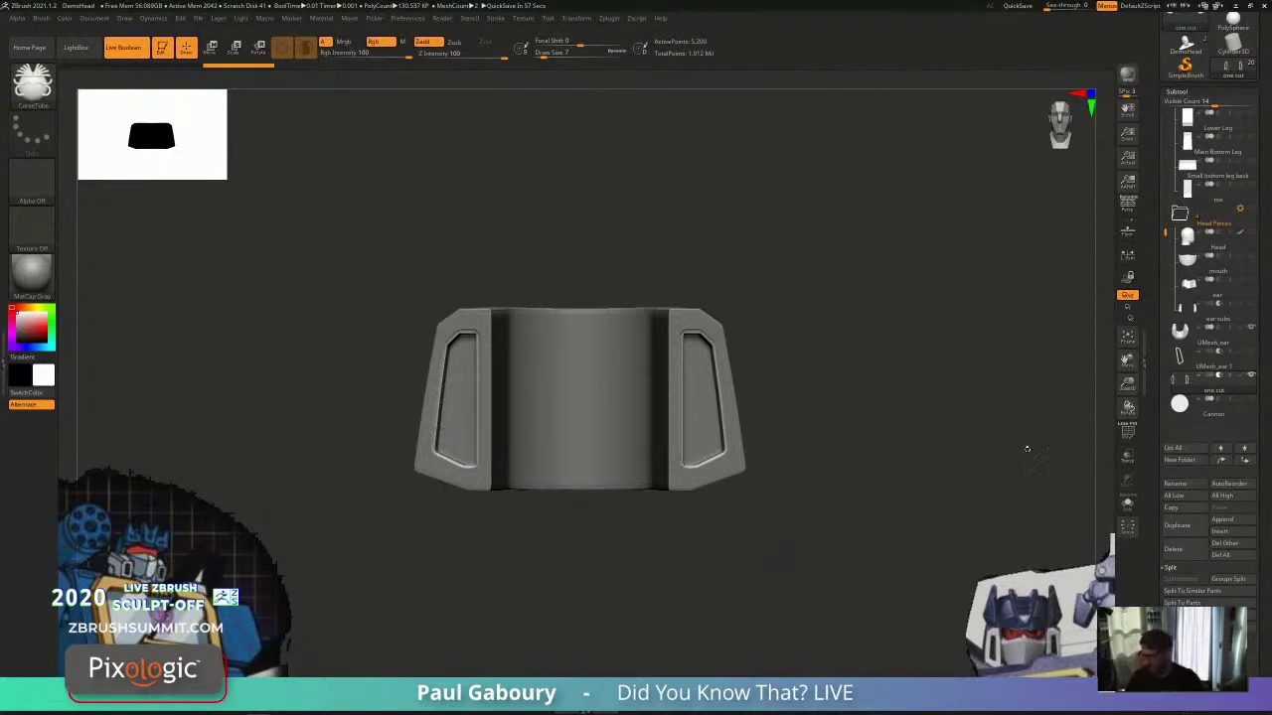
Step: Select UMesh_ear, hide the subtool with both recess tubes, and show the polygroup wireframe around one ear recess
left_click(1179, 336)
right_click_drag(837, 485, 780, 492, "alt")
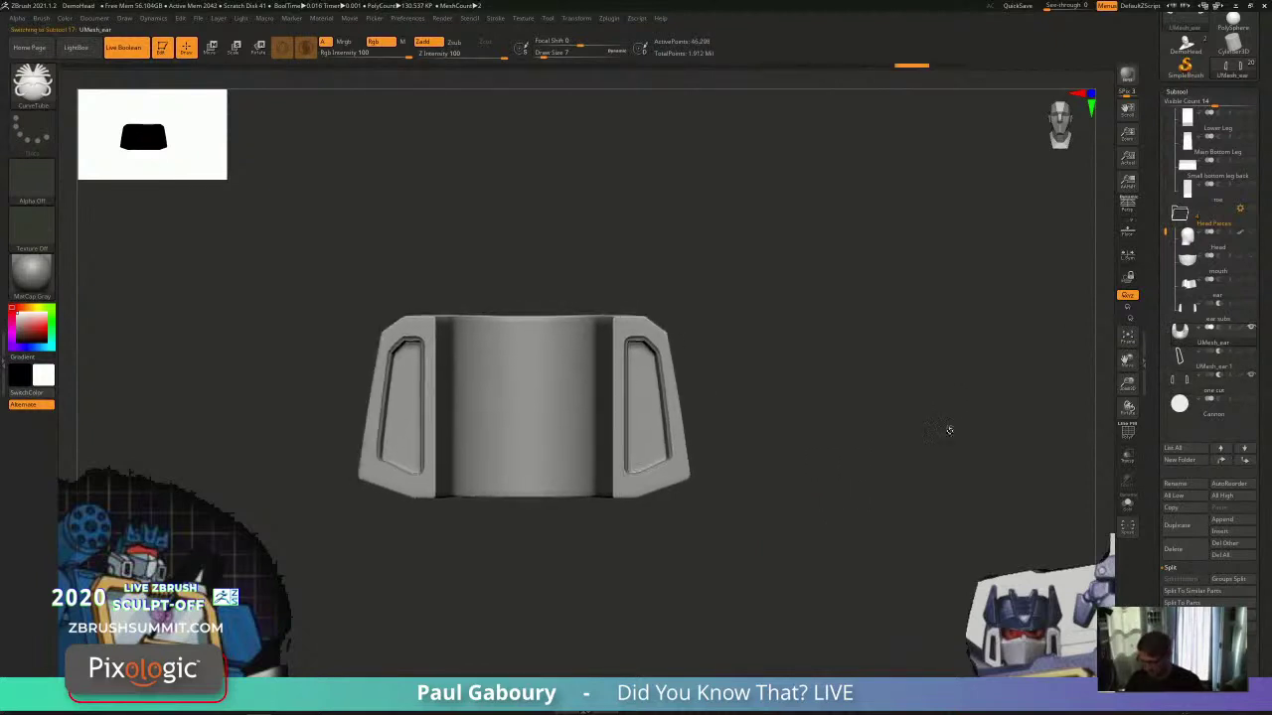
left_click(1251, 376)
right_click_drag(737, 547, 683, 406)
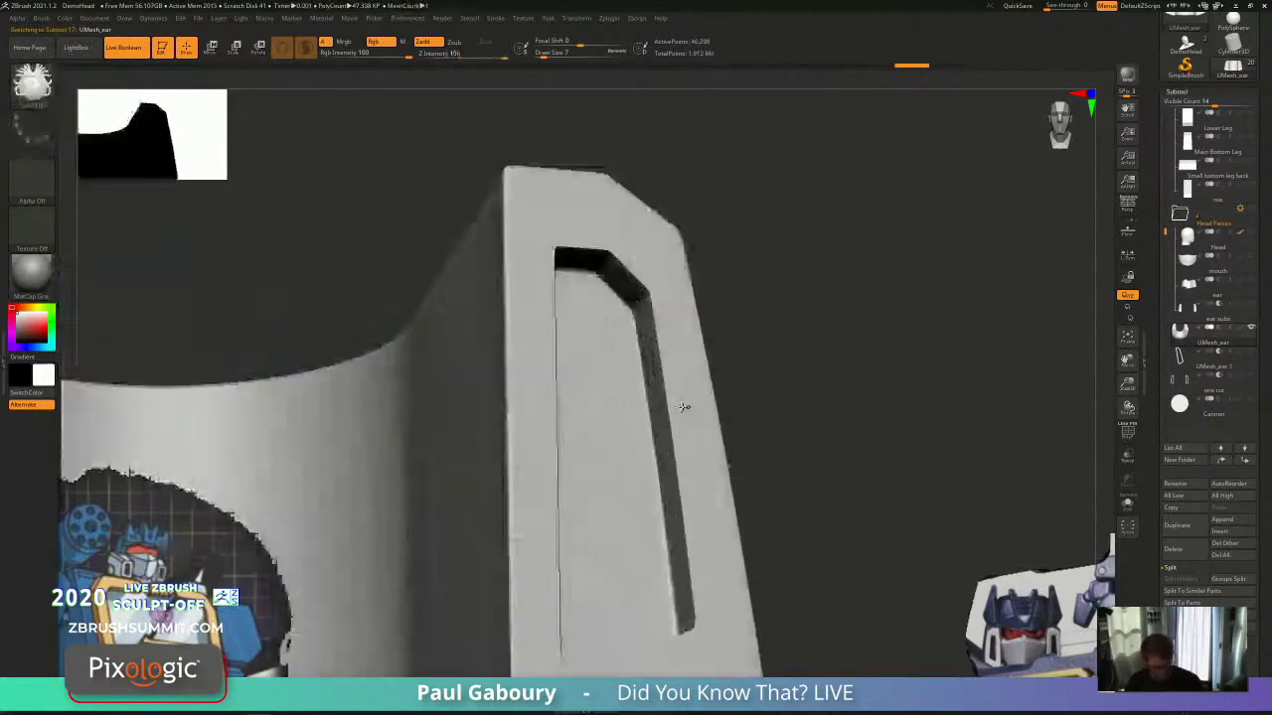
key("shift+f")
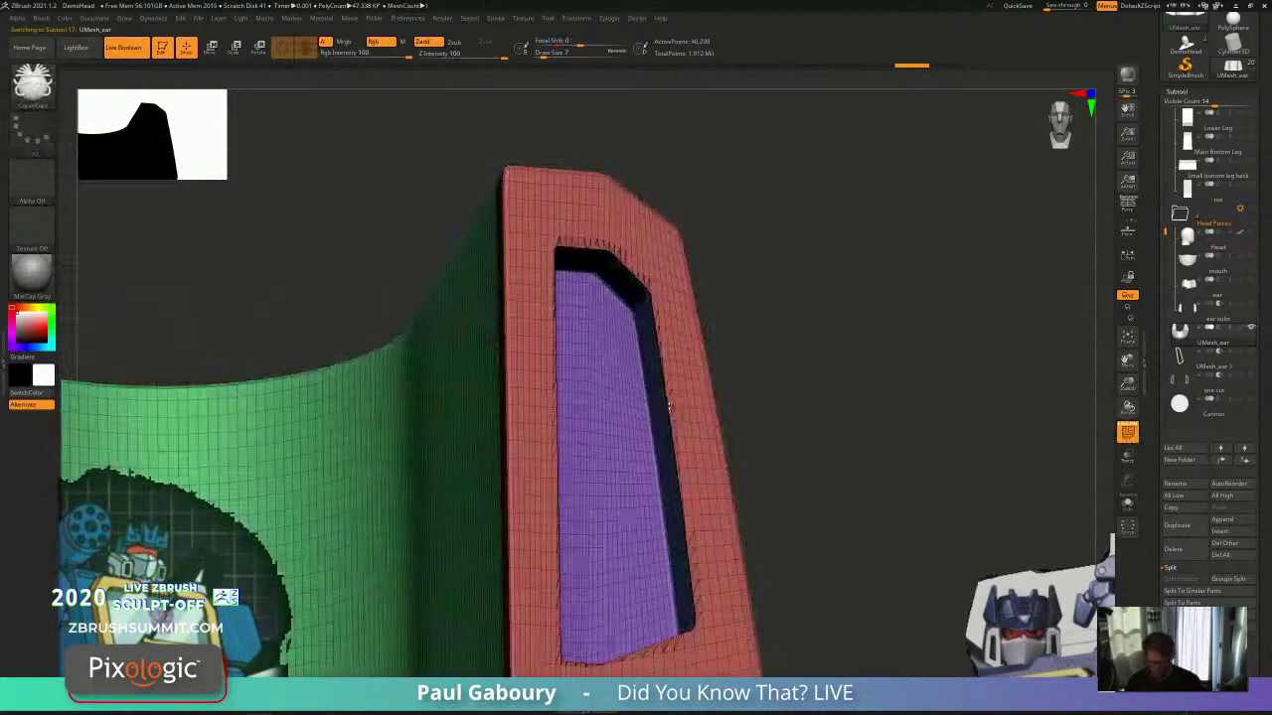
Step: Select the ClayBuildup brush for working on UMesh_ear
key("b")
key("c")
key("b")
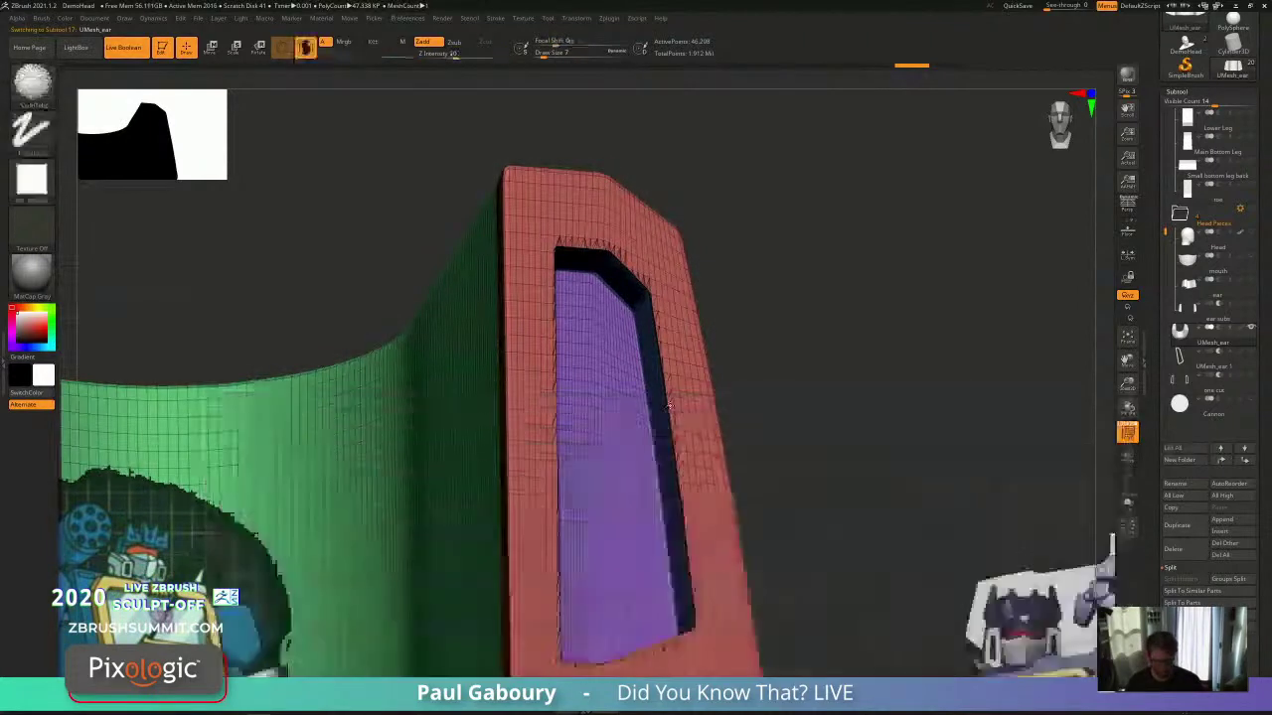
Step: Try to smooth the ear recess's long outer edge at Draw Size 11, and undo the strokes
key("s")
mouse_move(671, 385)
left_mouse_down("shift")
mouse_move(694, 508)
mouse_move(695, 636)
left_mouse_up("shift")
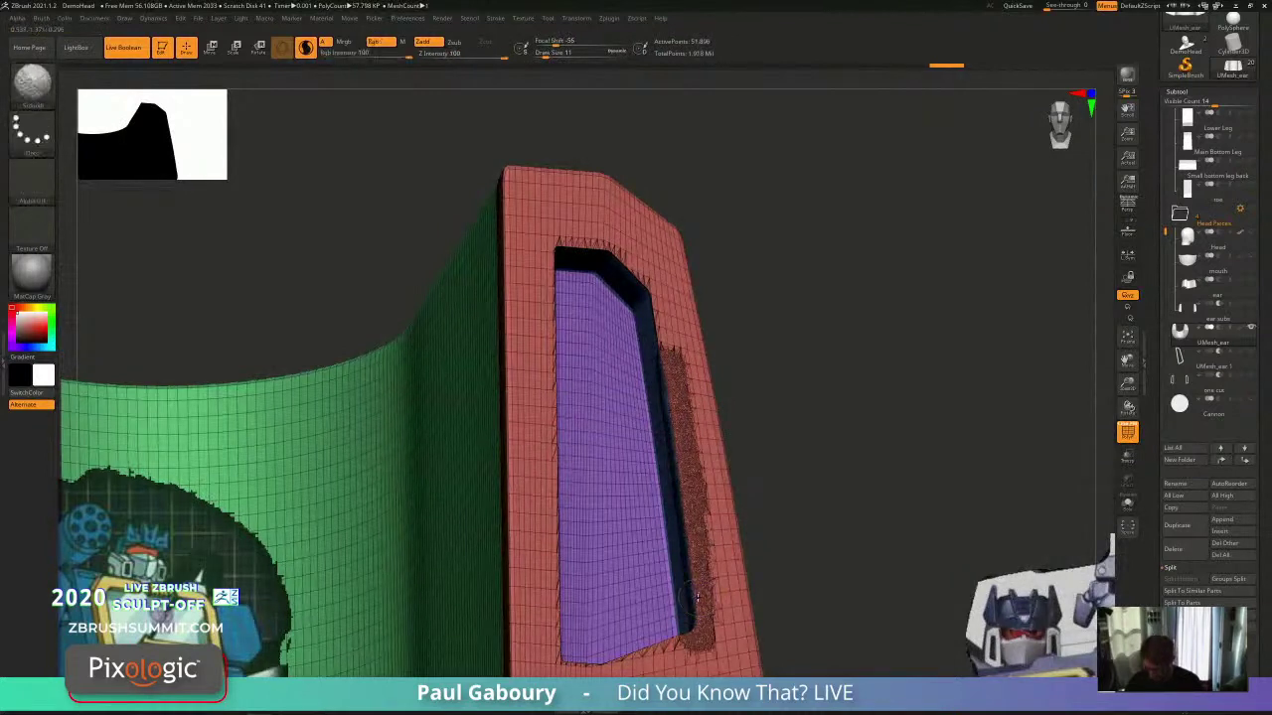
key("shift+f")
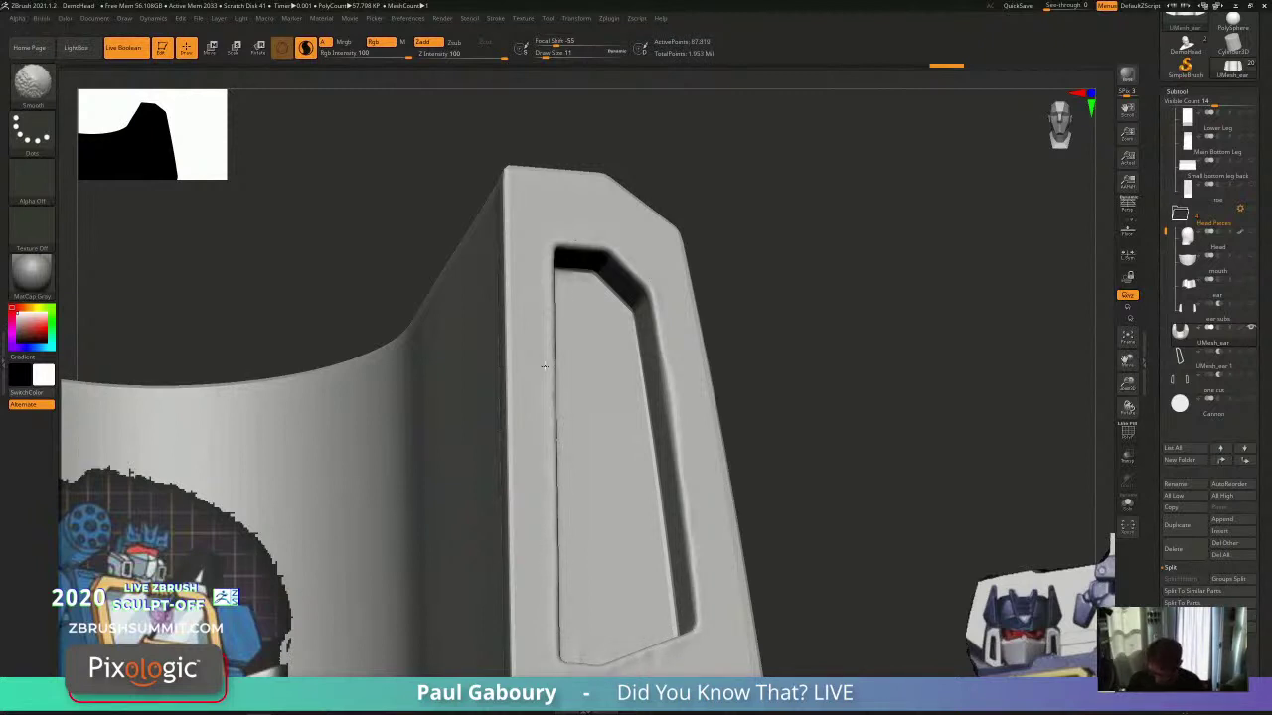
mouse_move(809, 584)
right_mouse_down("ctrl")
mouse_move(813, 368)
mouse_move(744, 542)
mouse_move(767, 475)
right_mouse_up("ctrl")
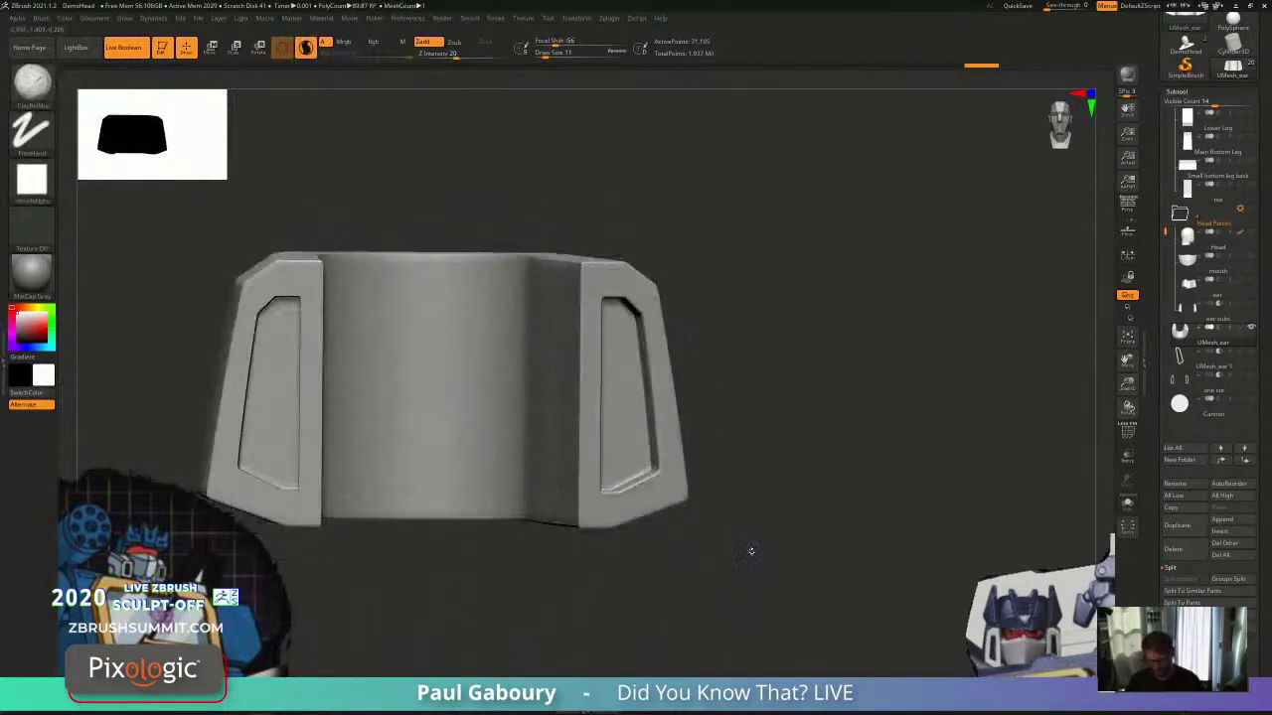
right_click_drag(807, 437, 876, 515)
key("shift+f")
key("ctrl+z")
key("ctrl+z")
Step: Try to retopologize the ears with Tessimate at a Polygons Size of 1, and undo it
left_click(1178, 92)
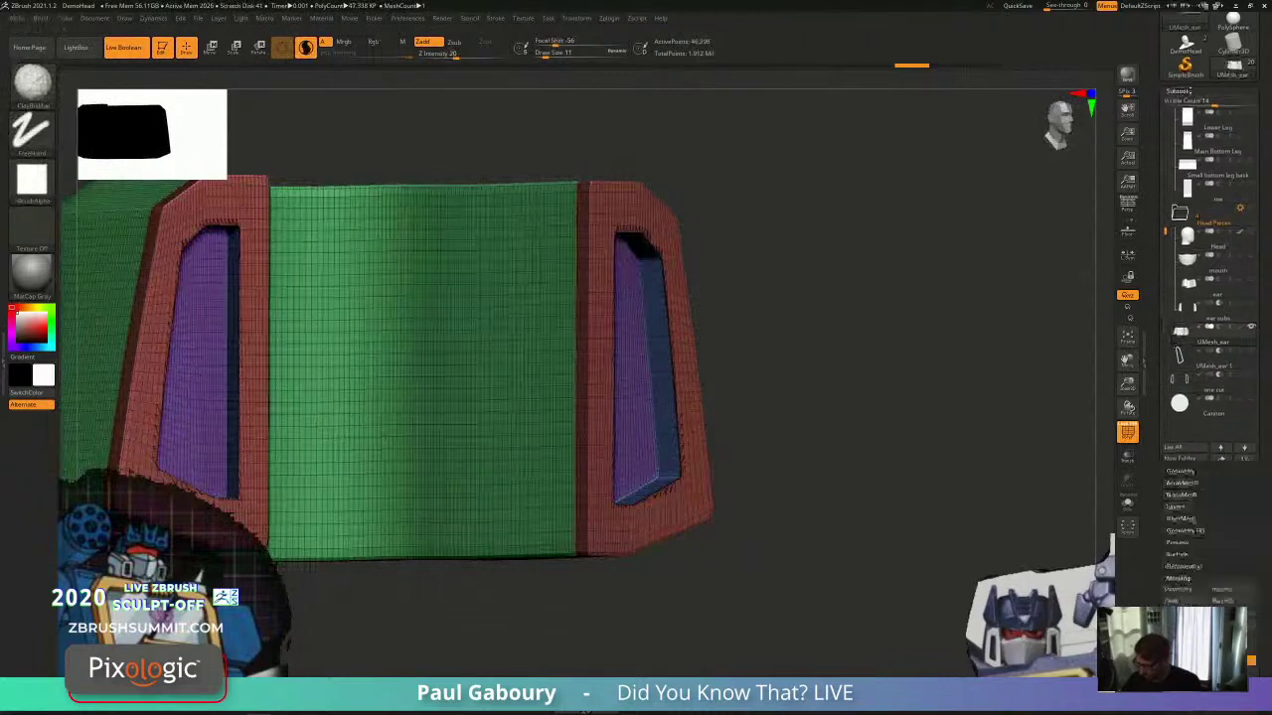
left_click(1180, 104)
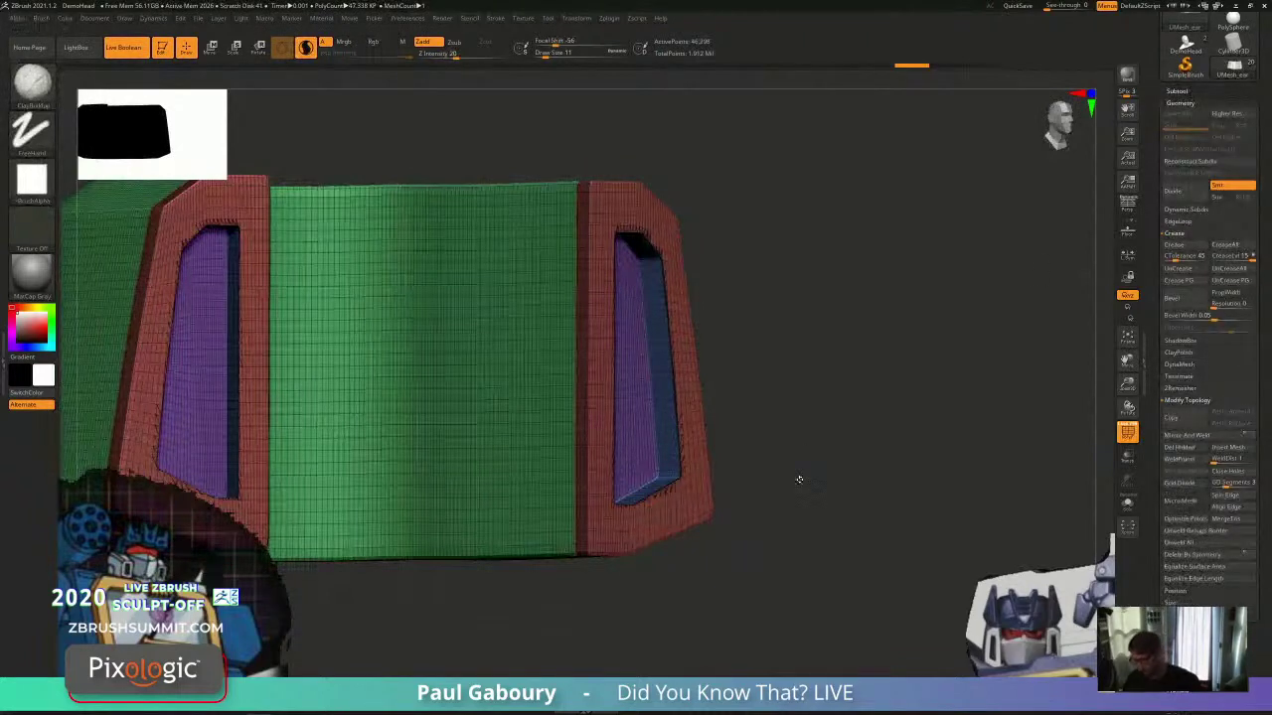
left_click(1180, 235)
right_click_drag(786, 435, 976, 427, "alt")
left_click(1179, 304)
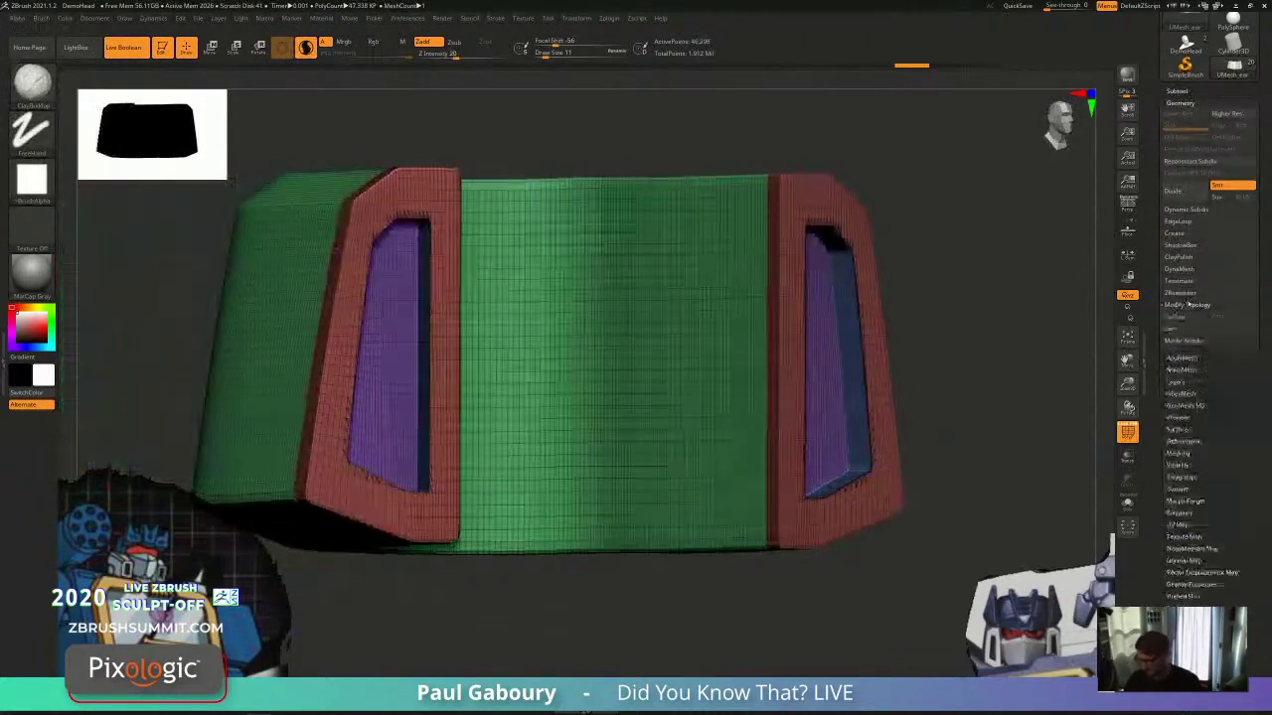
left_click(1181, 282)
left_click_drag(945, 397, 796, 459, "alt")
left_click(1183, 306)
key("f")
key("shift+f")
key("shift+f")
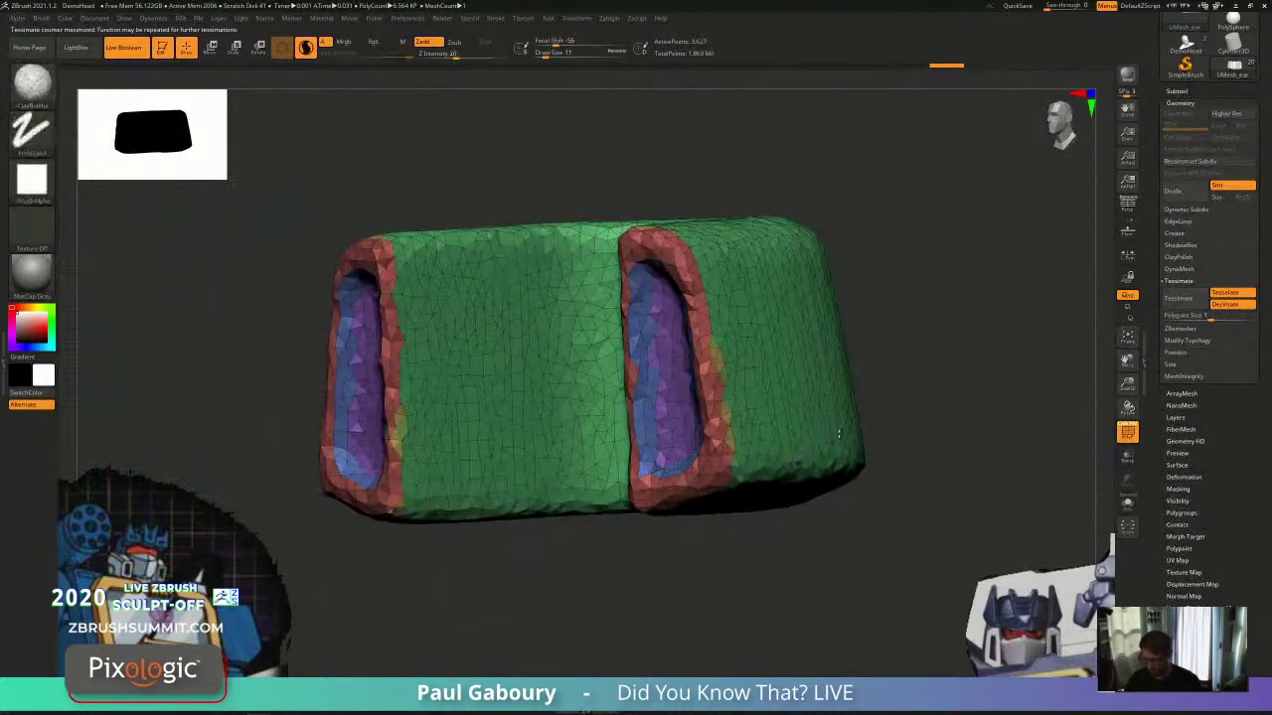
key("ctrl+z")
Step: Tessimate the ears with progressively smaller Polygons Size values, ending at 0.06084
left_click(1207, 318)
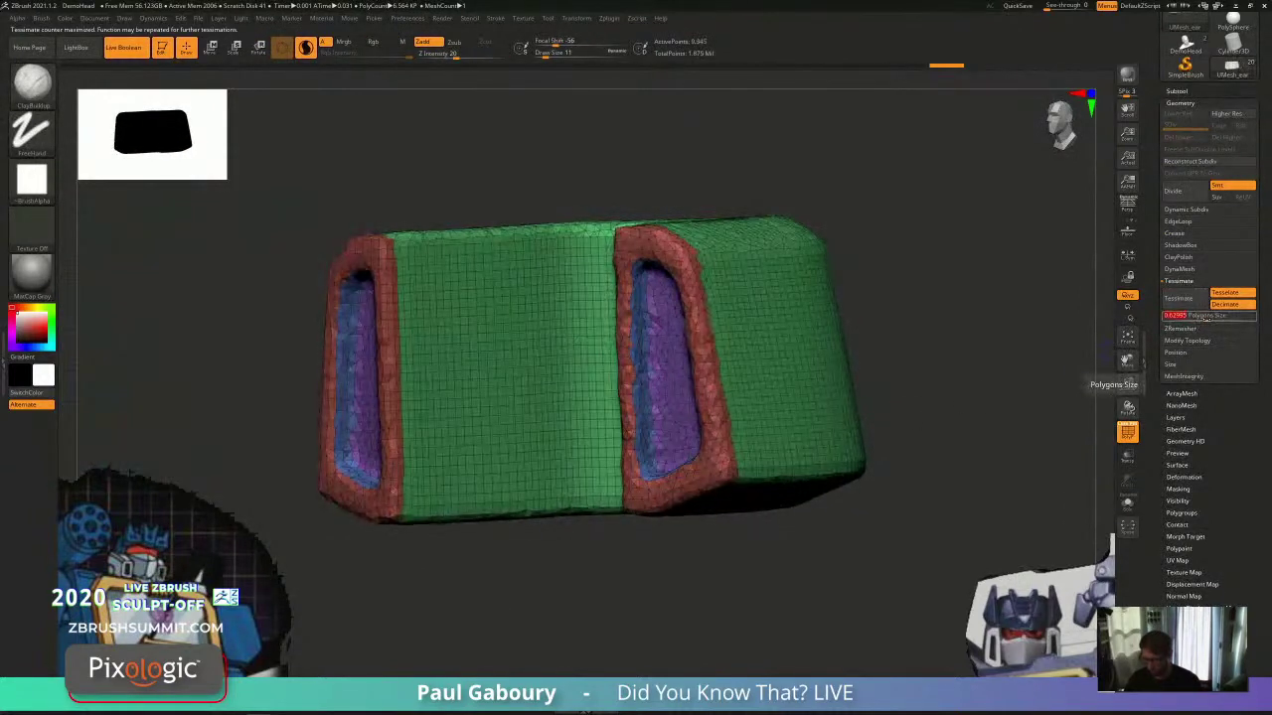
left_click_drag(1206, 318, 1196, 318)
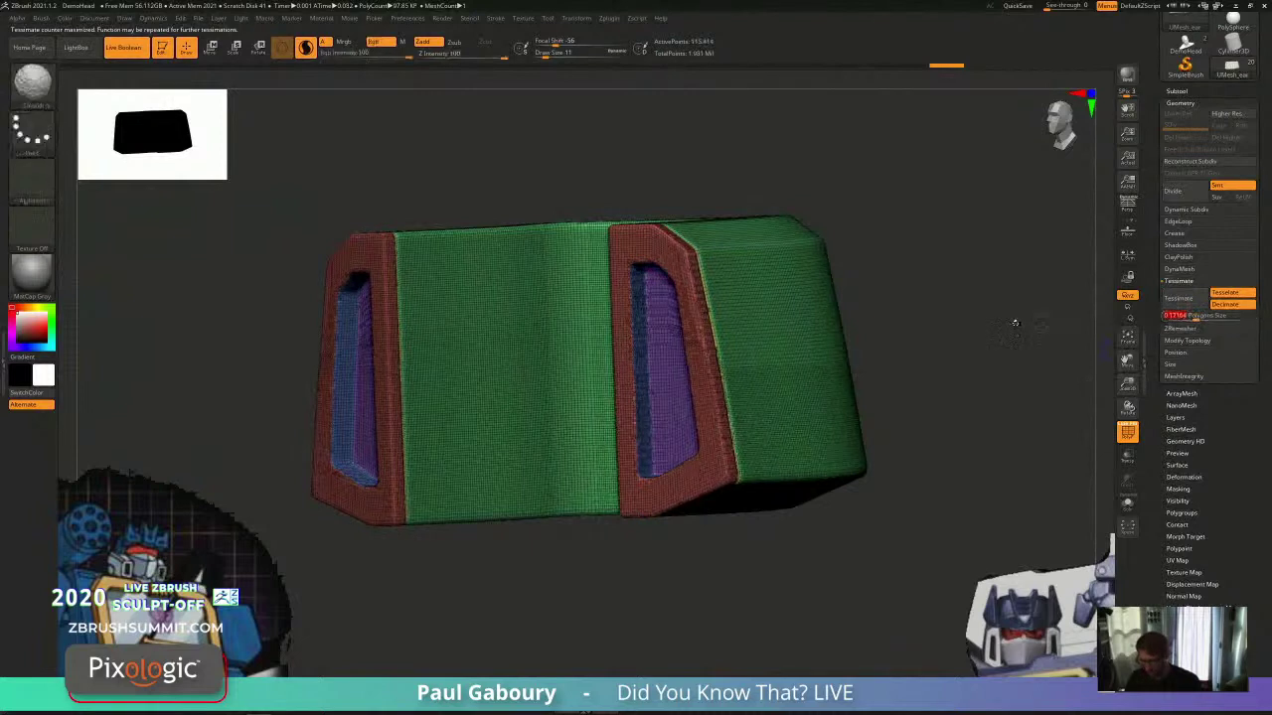
key("shift+f")
left_click_drag(1001, 324, 866, 356)
left_click_drag(1196, 318, 1187, 317)
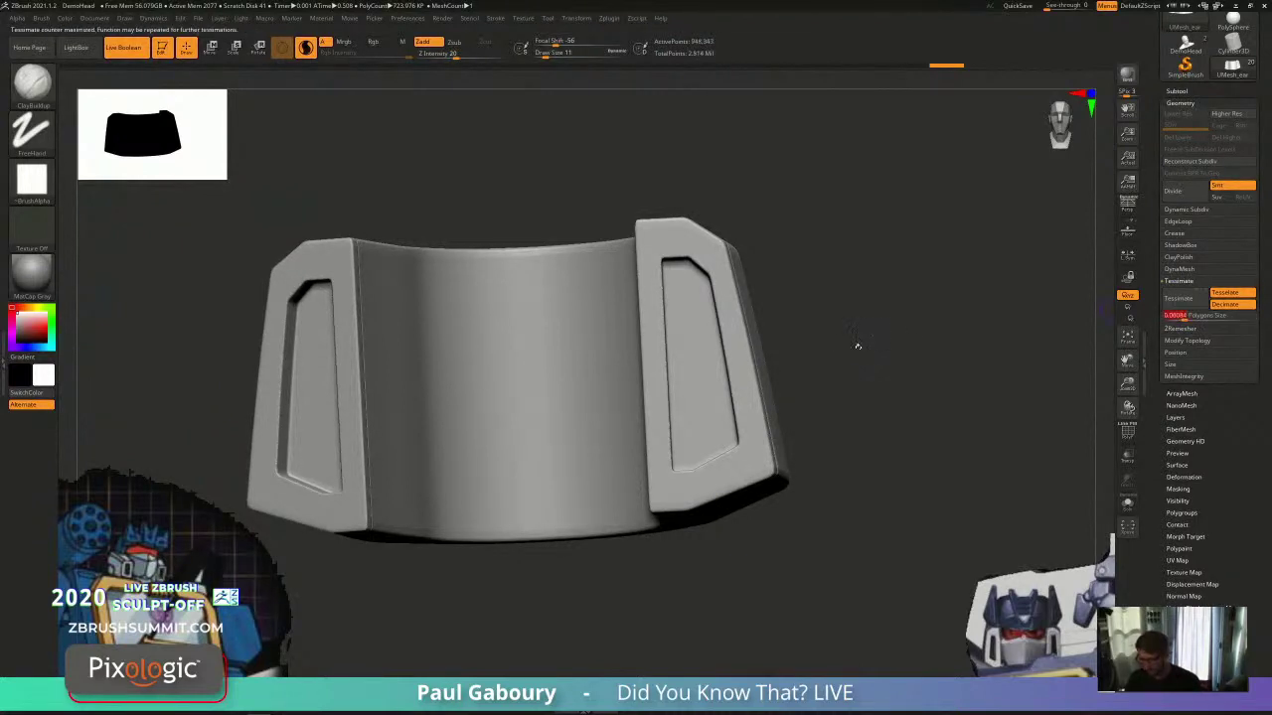
Step: Set the Draw Size to 4 and smooth the lower part of the ear recess's long outer edge
left_click_drag(858, 348, 744, 439)
key("shift+f")
key("shift+f")
key("shift+f")
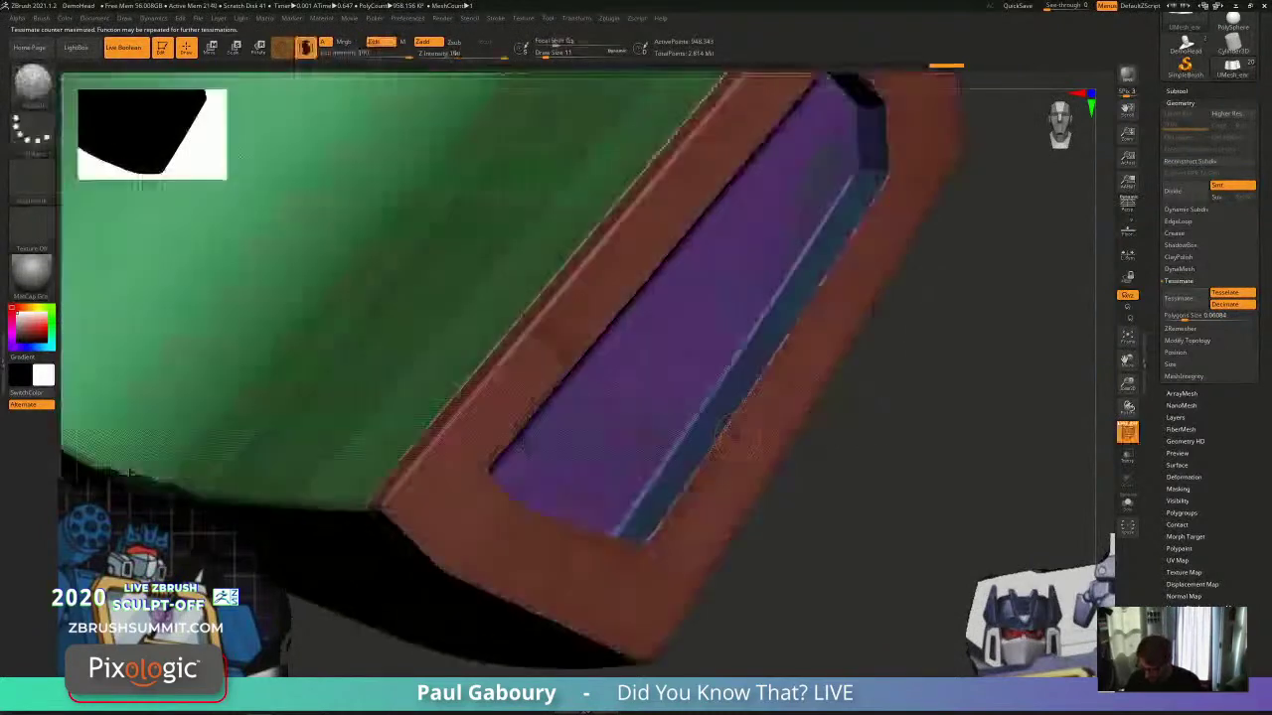
key("shift+f")
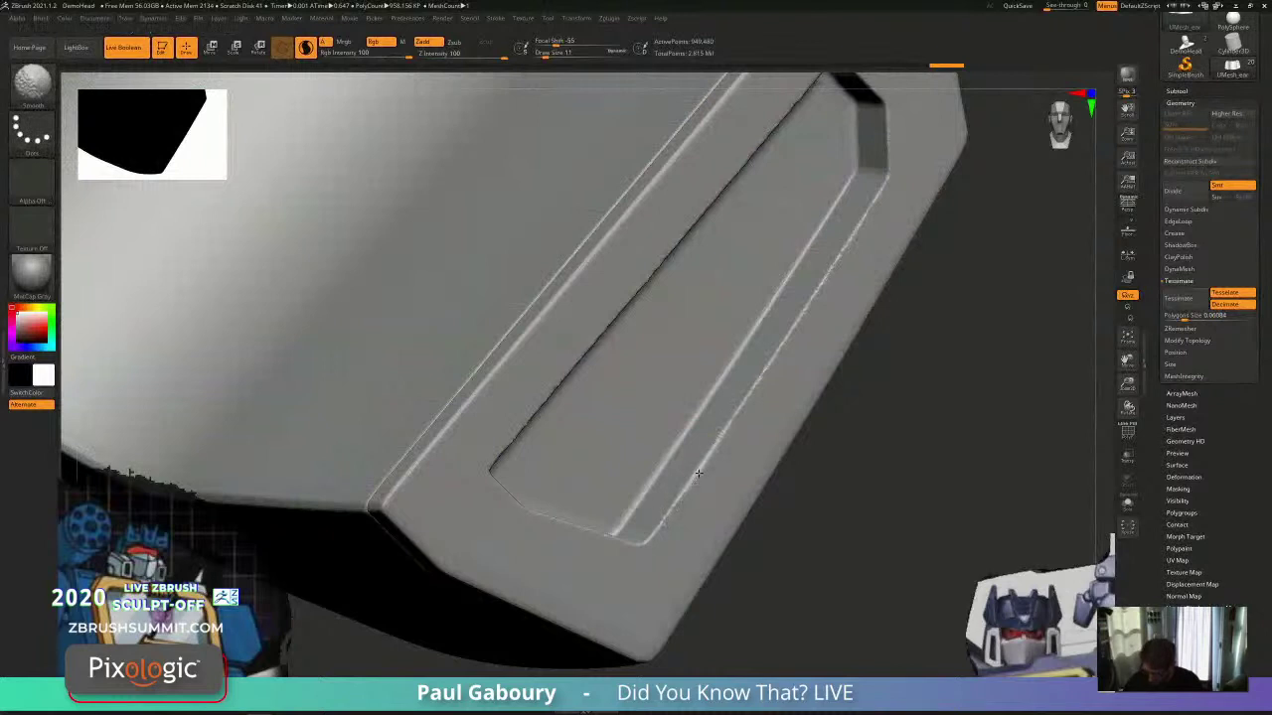
mouse_move(711, 459)
right_mouse_down("ctrl")
mouse_move(730, 462)
mouse_move(712, 459)
right_mouse_up("ctrl")
key("s")
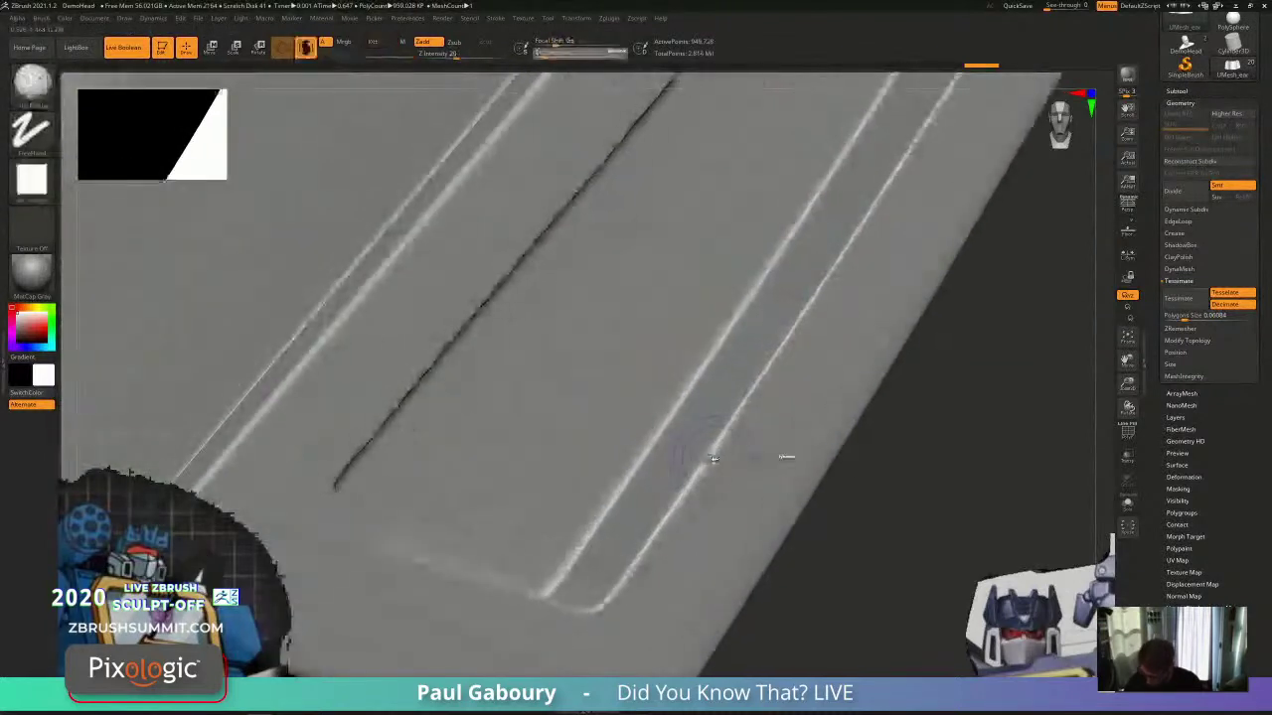
key("shift")
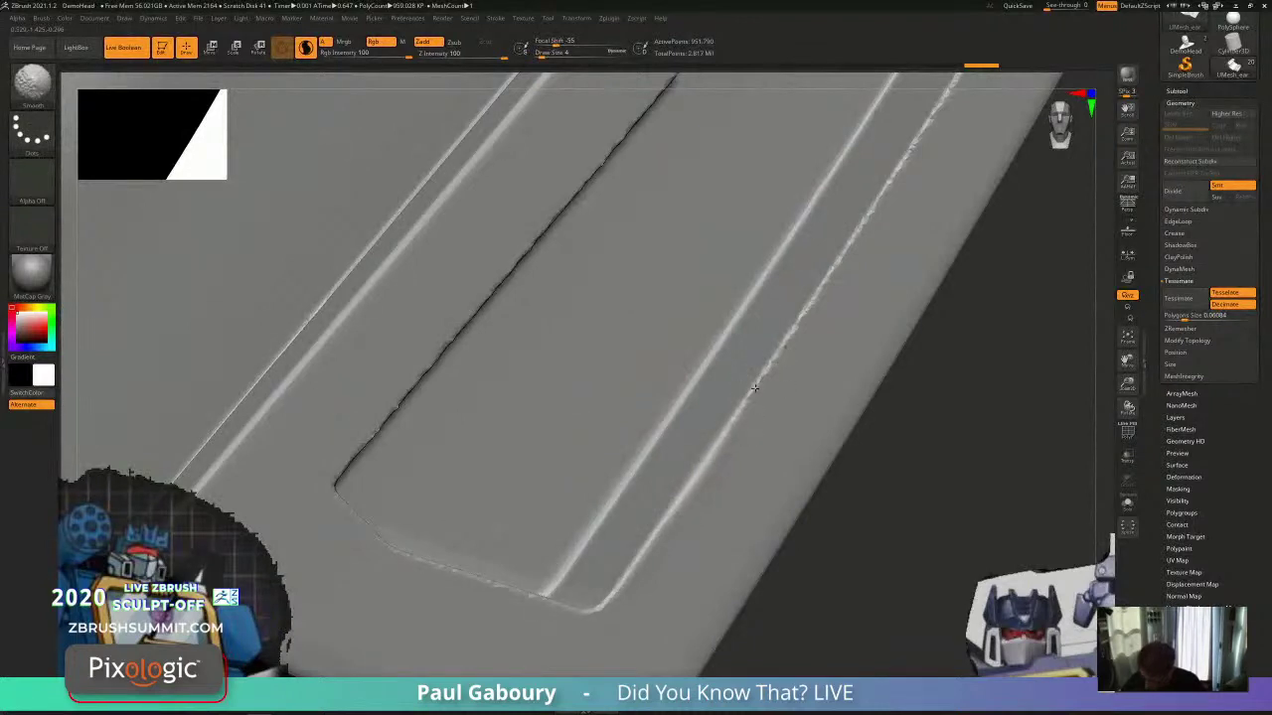
left_click_drag(751, 400, 748, 407, "shift")
Step: Continue smoothing up the recess's long outer edge, using Draw Size 8 and then 4
key("s")
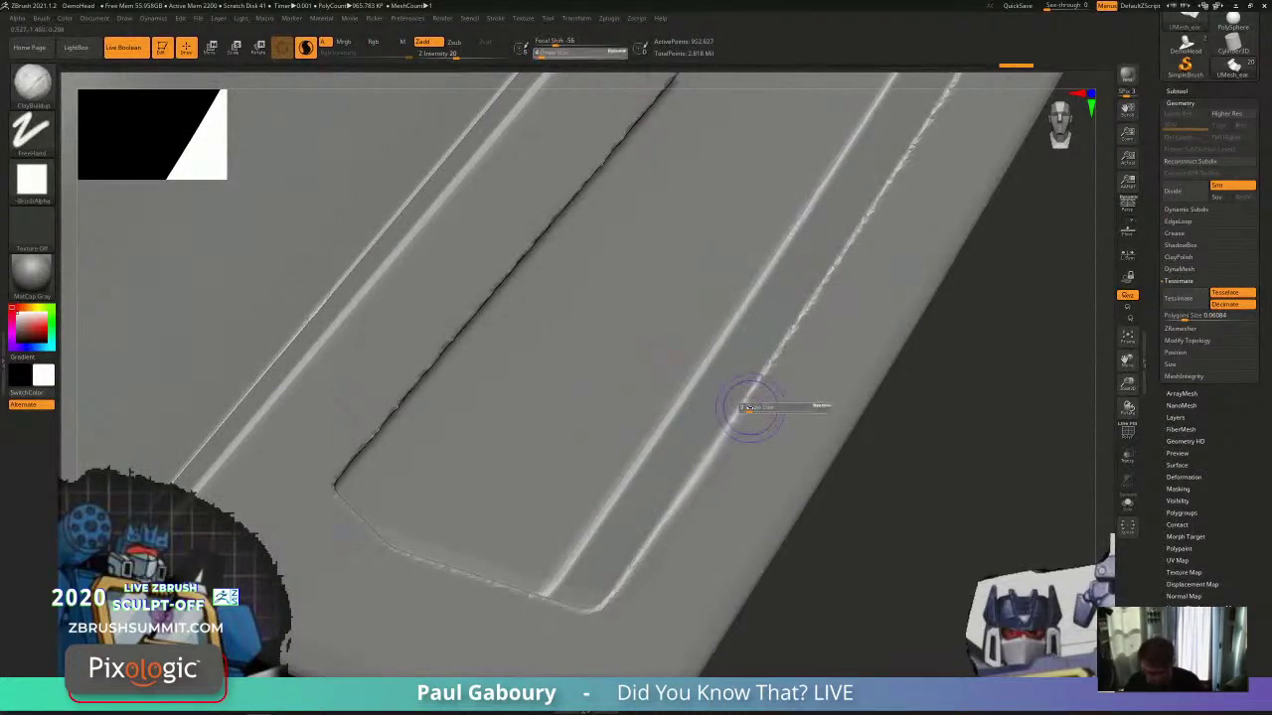
key("shift")
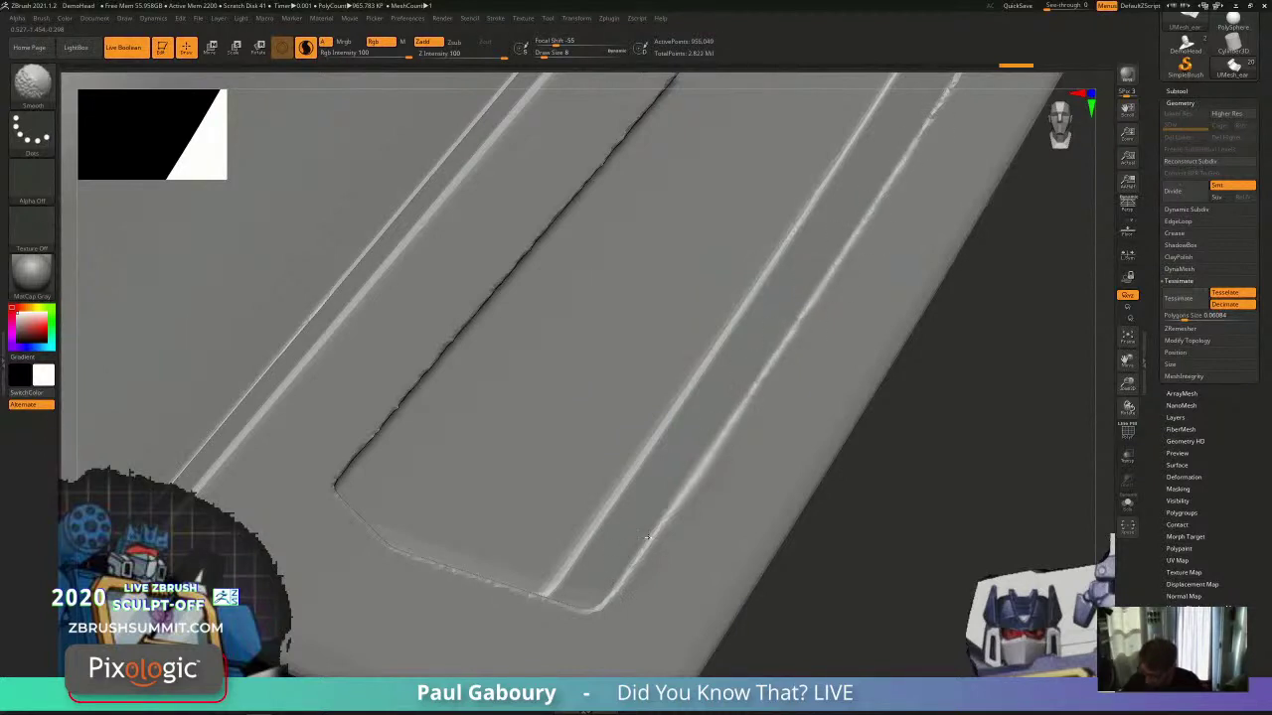
left_click_drag(696, 485, 753, 395, "shift")
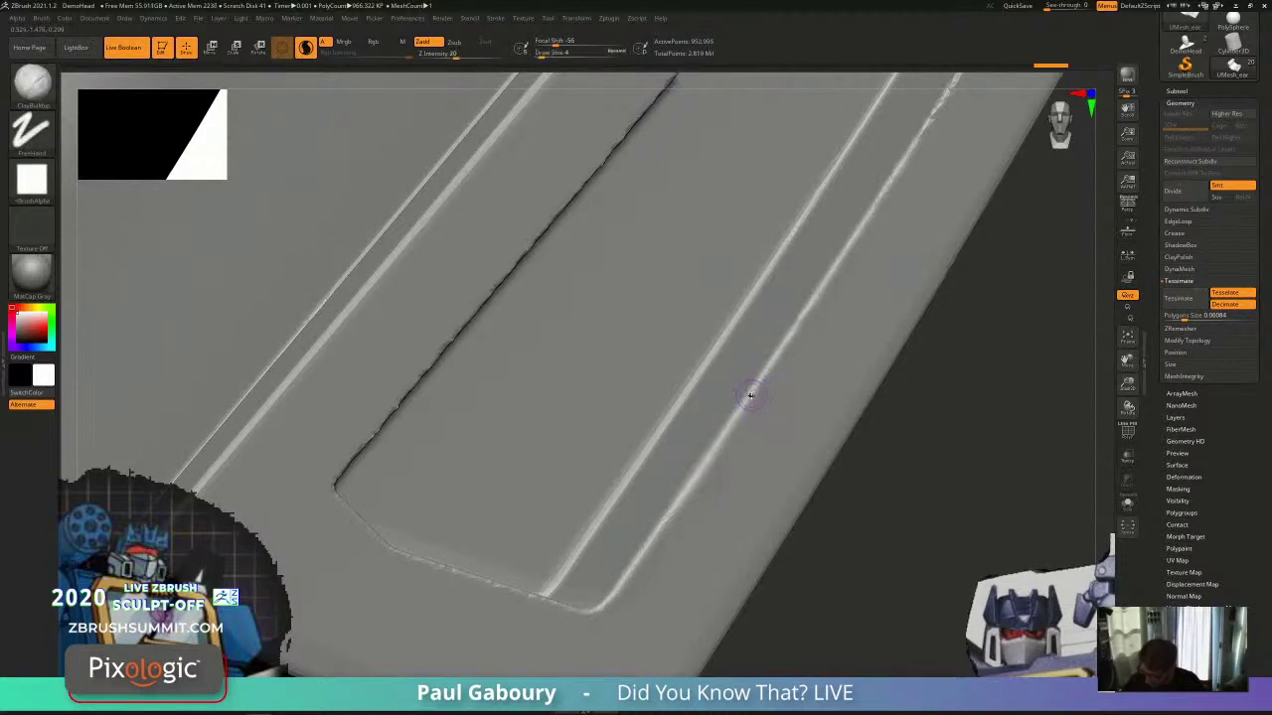
key("shift")
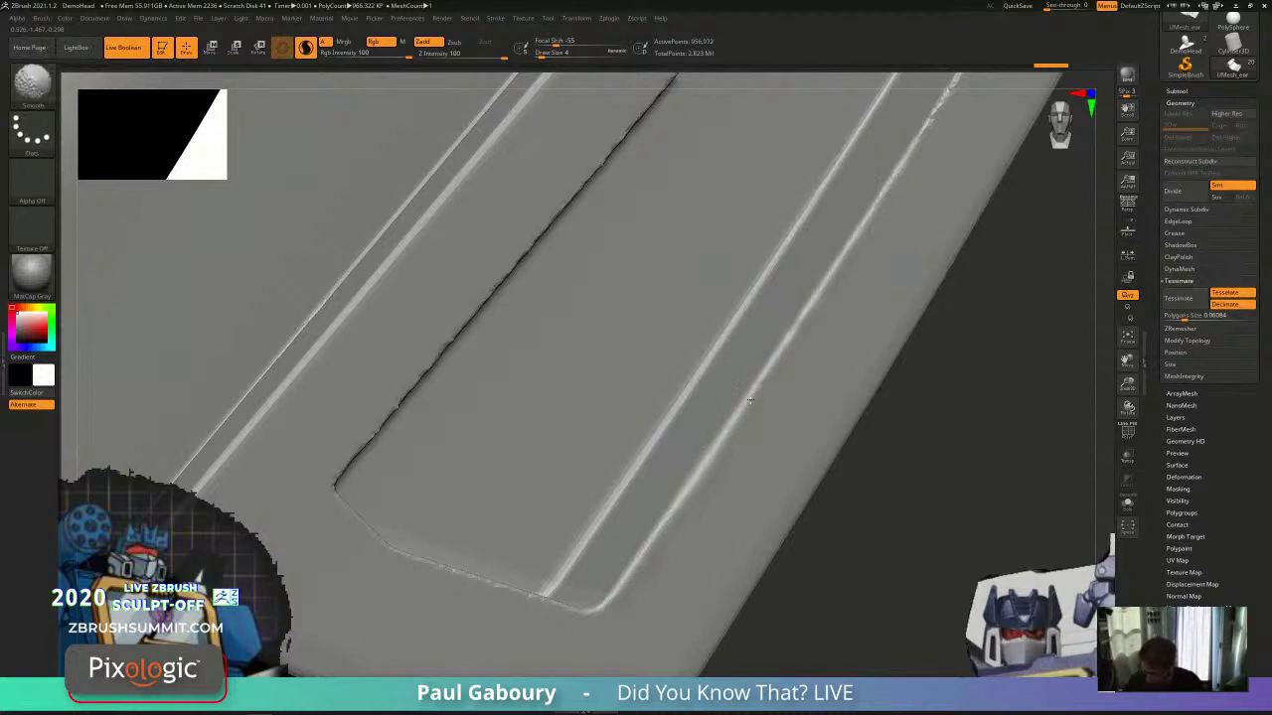
left_click_drag(815, 296, 869, 218, "shift")
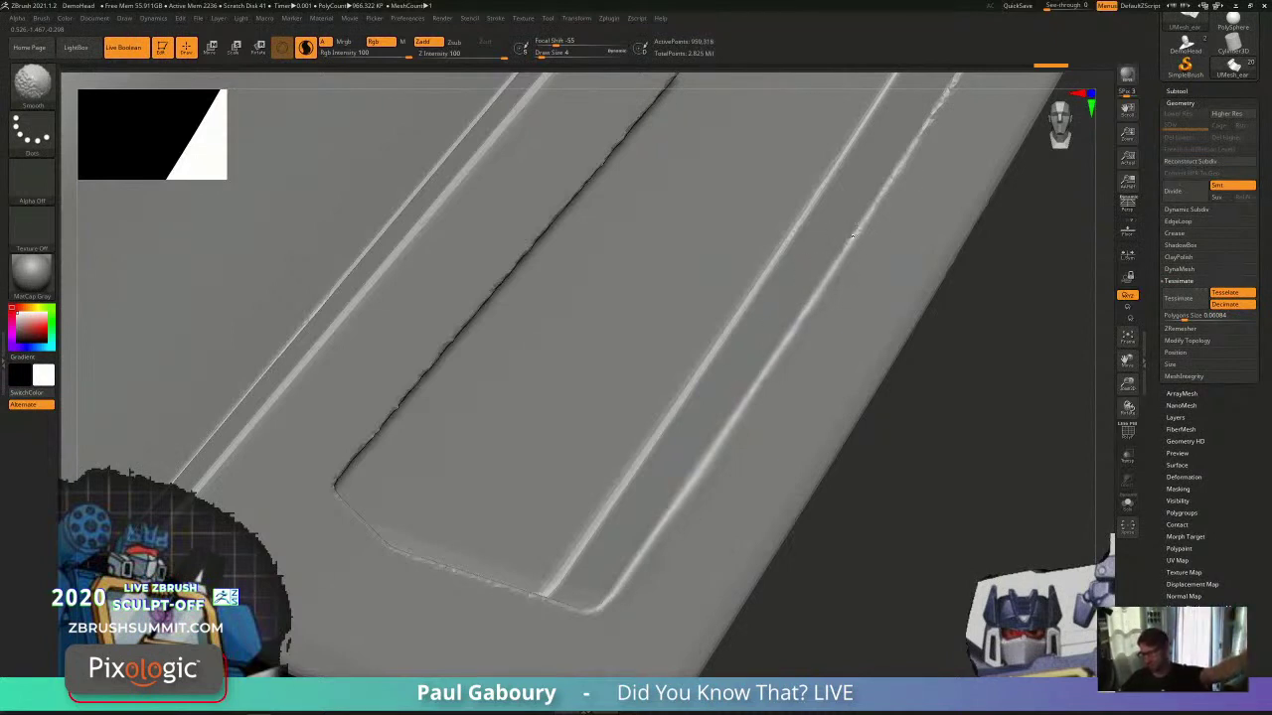
left_click_drag(840, 261, 836, 263, "shift")
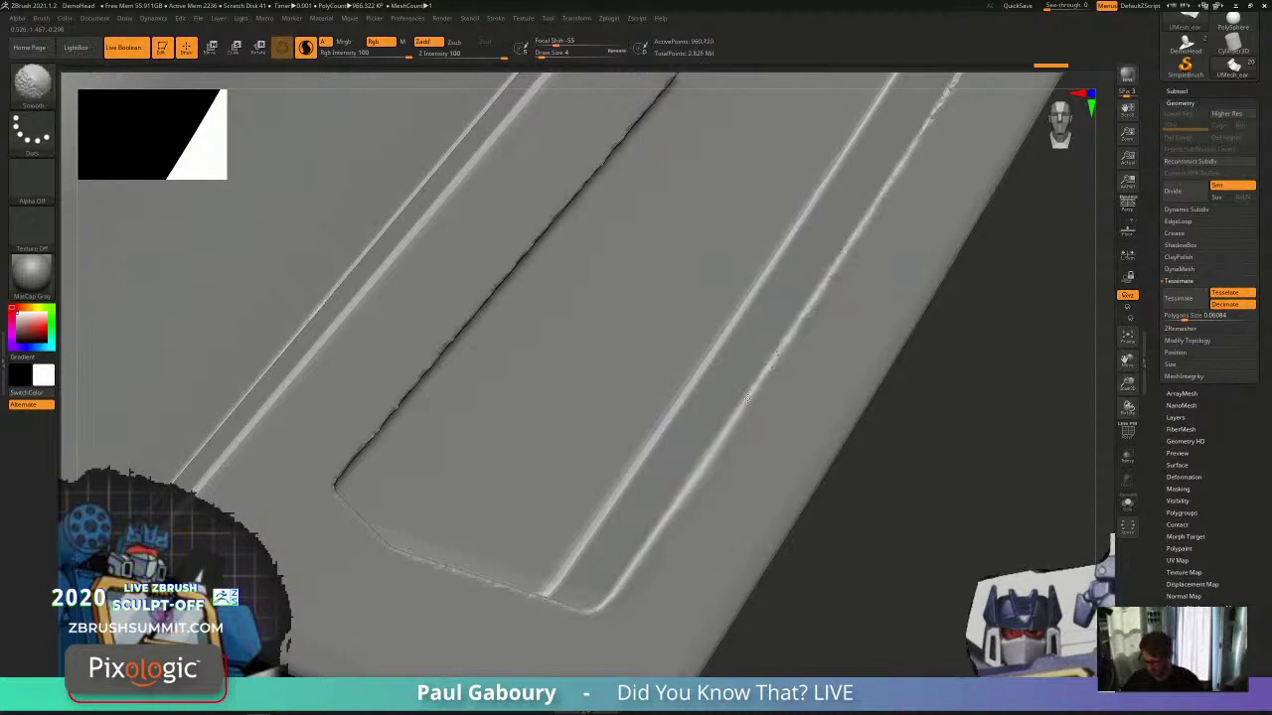
Step: Examine the smoothed recess edge up close and check both ears from a distance
mouse_move(749, 400)
right_mouse_down("ctrl")
mouse_move(759, 508)
mouse_move(791, 463)
mouse_move(775, 502)
mouse_move(705, 377)
mouse_move(700, 281)
right_mouse_up("ctrl")
key("shift+f")
key("shift+f")
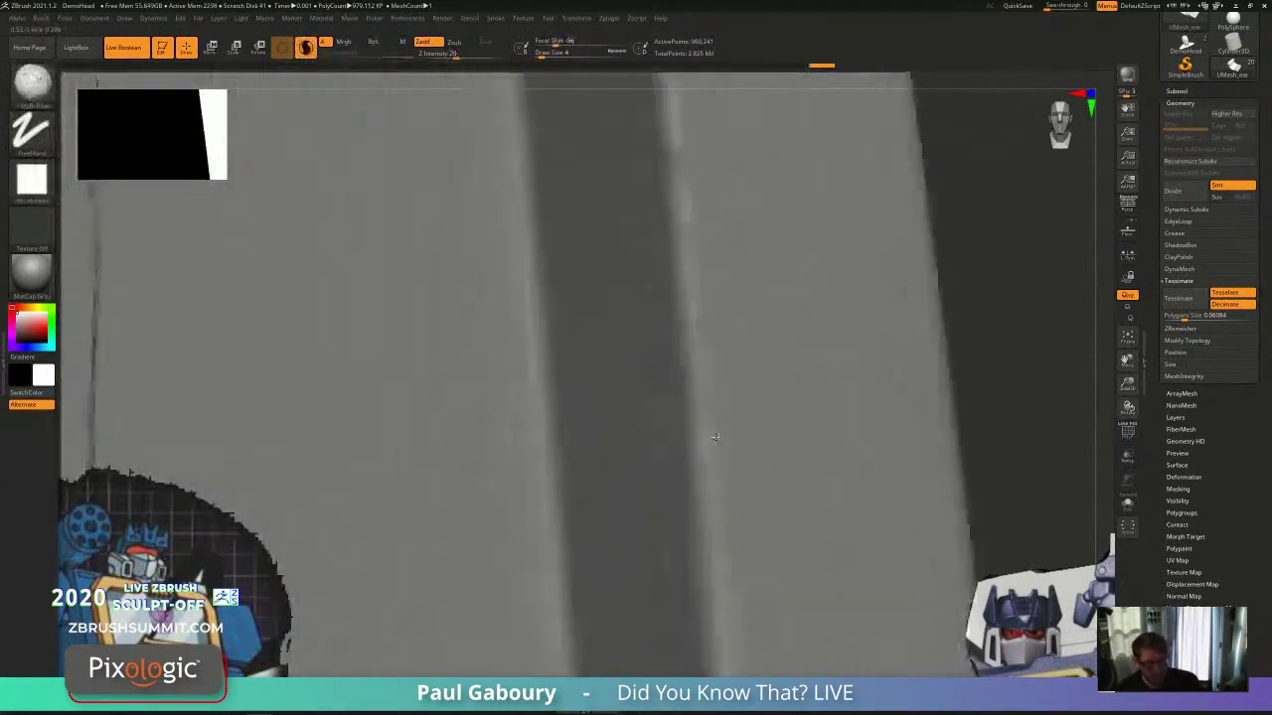
right_click_drag(716, 437, 717, 431)
right_click_drag(602, 260, 699, 469, "ctrl")
right_click_drag(699, 469, 740, 384)
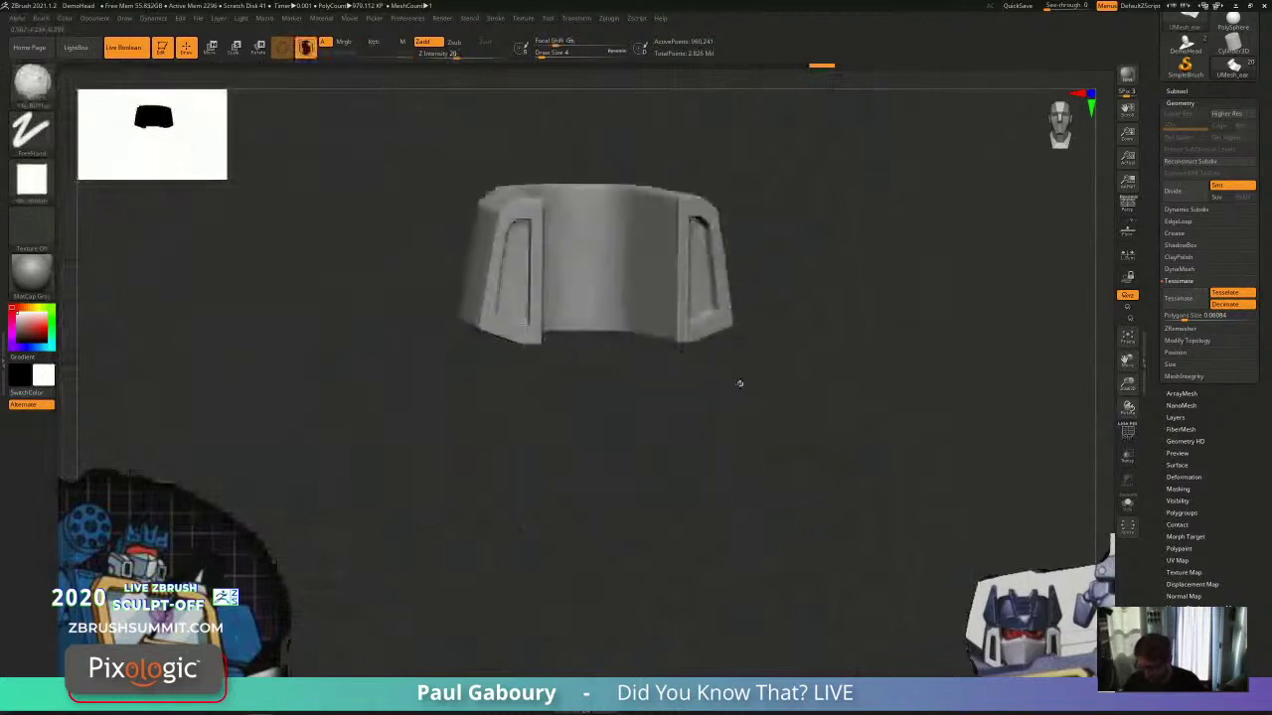
mouse_move(800, 500)
right_mouse_down()
mouse_move(823, 488)
mouse_move(778, 468)
mouse_move(790, 492)
right_mouse_up()
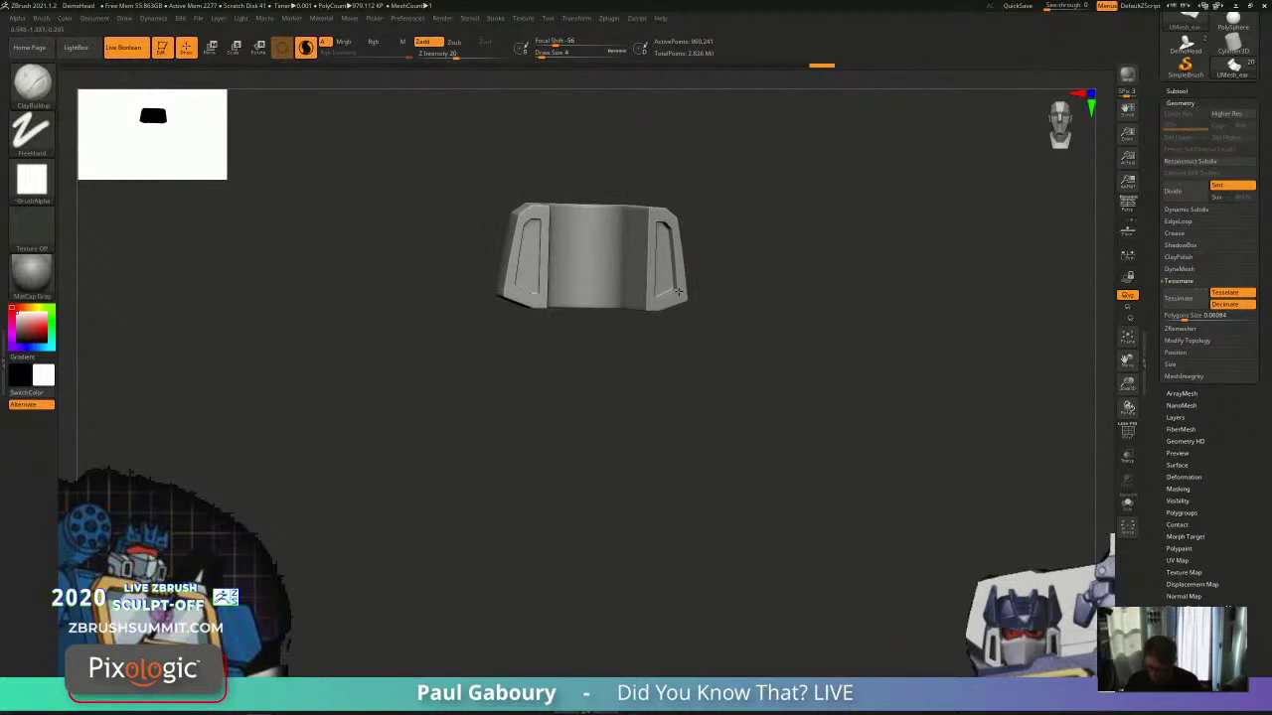
Step: Apply the MAH_Shiny MatCap material and check how it shades the ears' recesses
key("m")
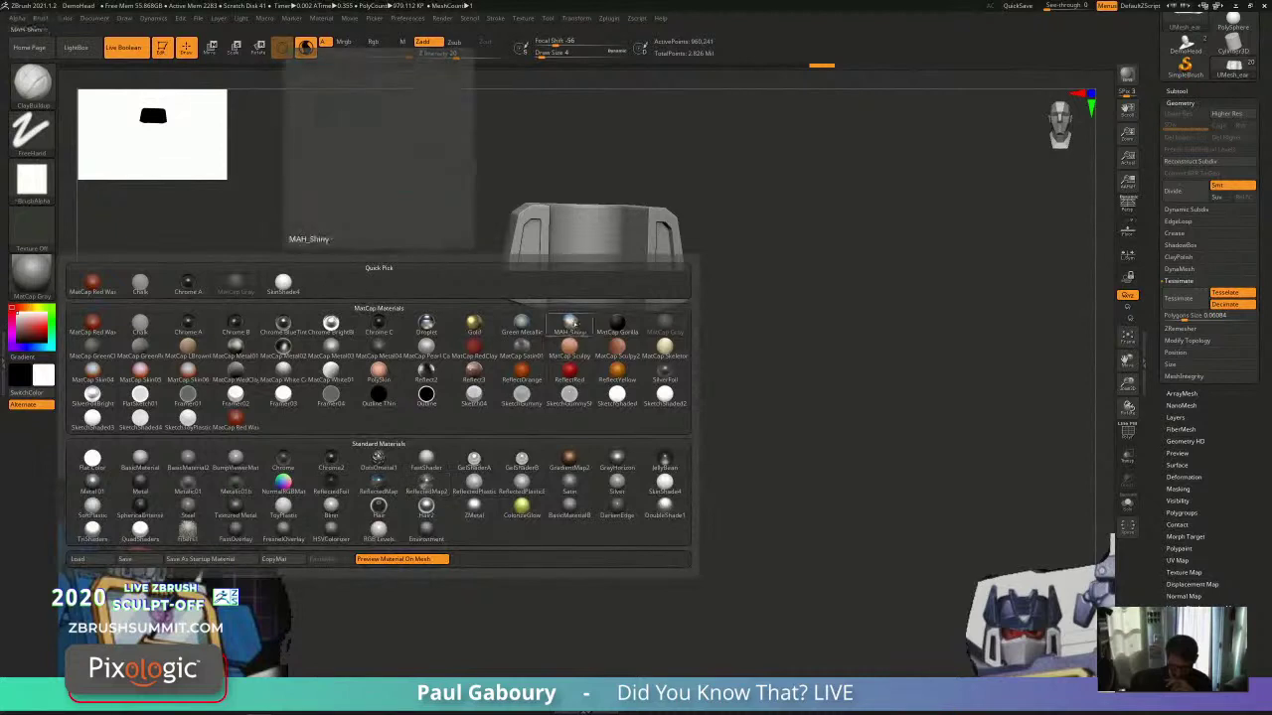
left_click(426, 482)
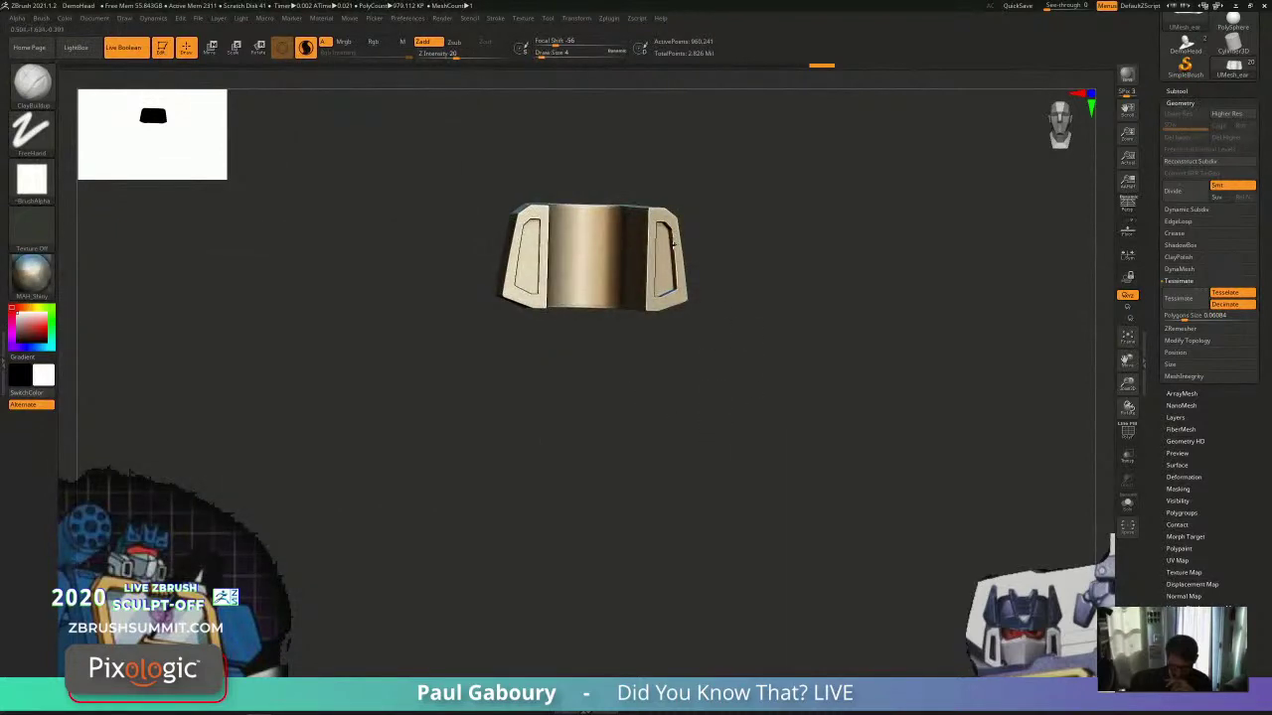
left_click_drag(693, 389, 716, 360)
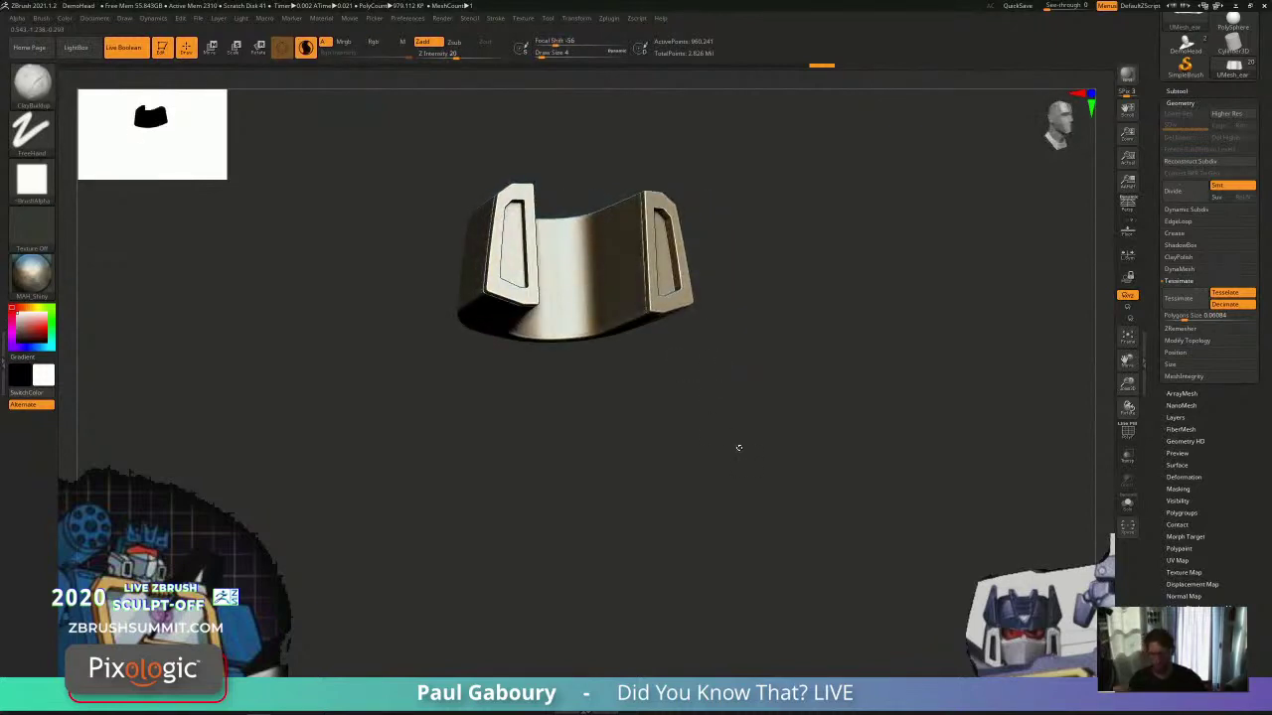
mouse_move(803, 405)
left_mouse_down()
mouse_move(732, 420)
mouse_move(720, 481)
mouse_move(741, 462)
mouse_move(732, 527)
mouse_move(760, 551)
mouse_move(768, 465)
left_mouse_up()
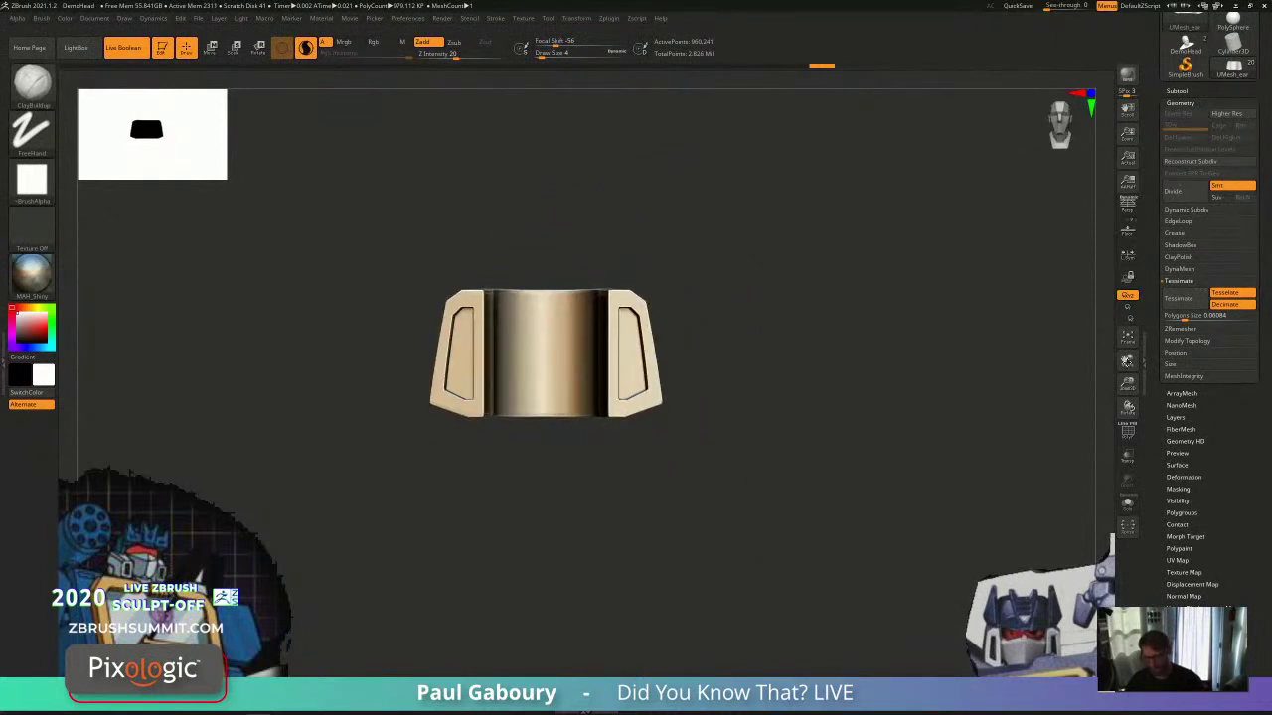
Step: Show the mouth subtool together with the ears and check how the two pieces fit
left_click(1177, 92)
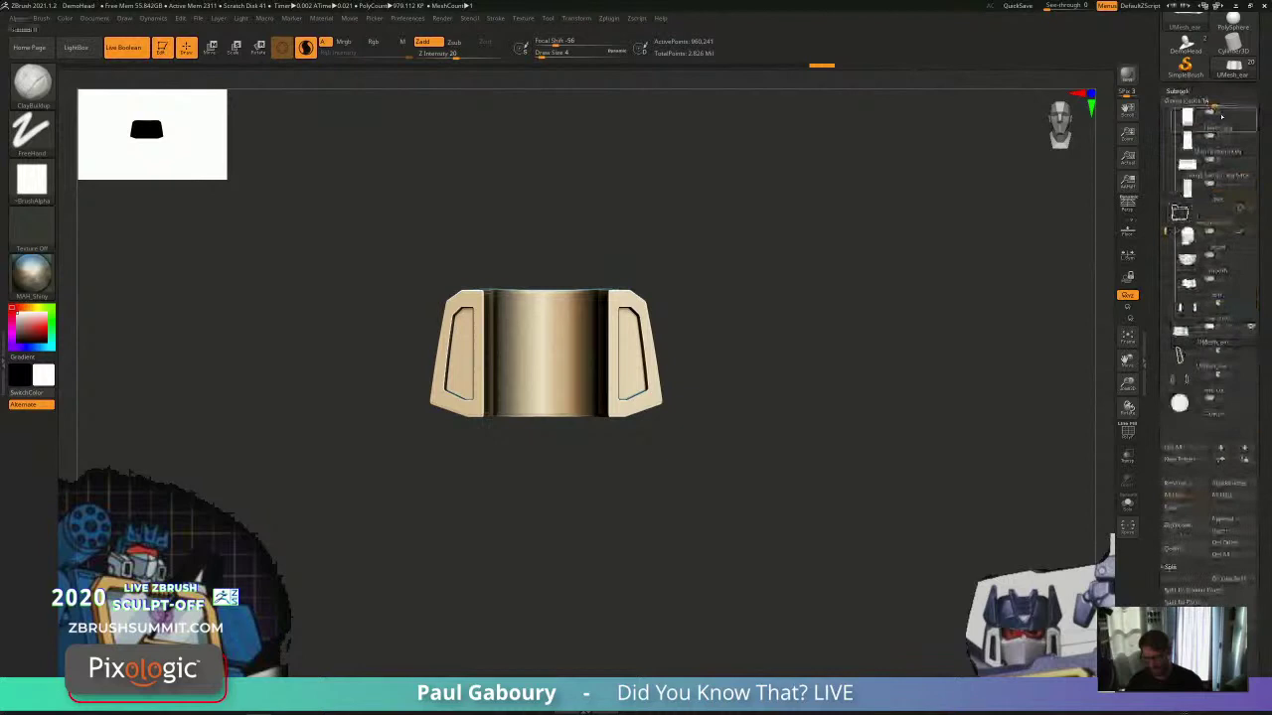
left_click_drag(1252, 281, 1252, 304)
left_click(1251, 256)
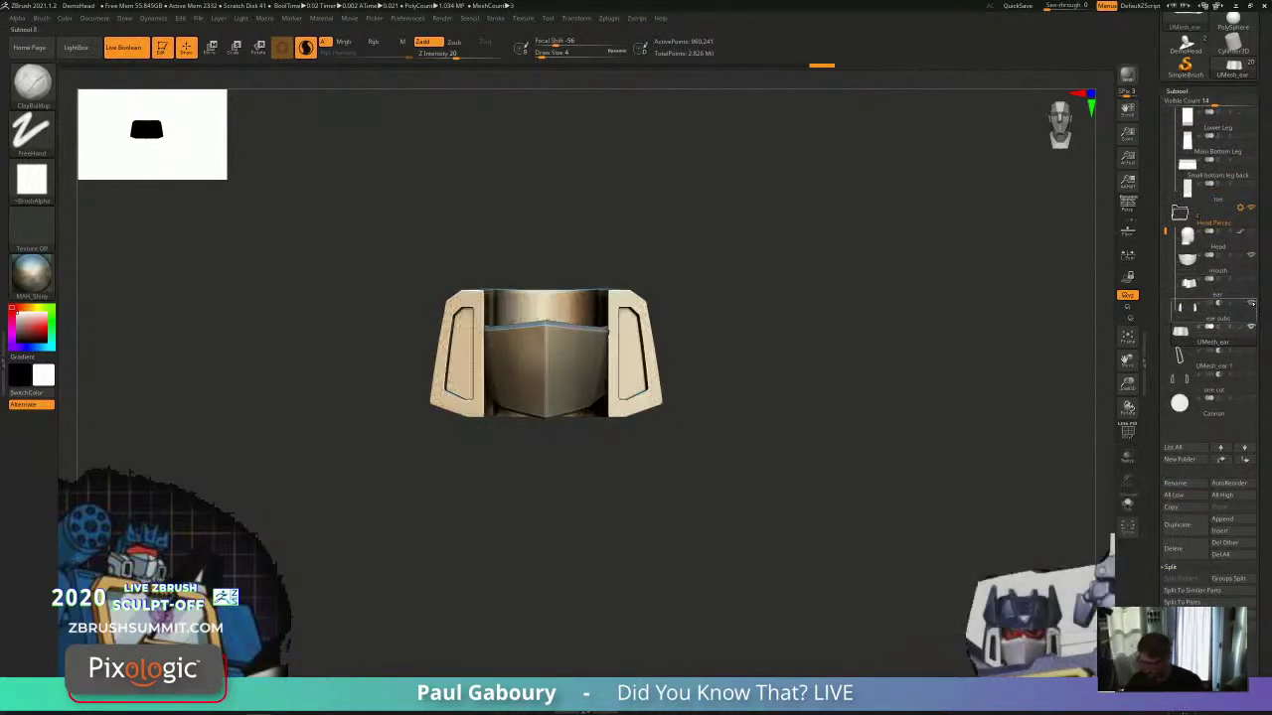
right_click_drag(795, 490, 714, 535, "ctrl")
key("shift+f")
key("shift+f")
right_click_drag(714, 535, 750, 531, "alt")
right_click_drag(750, 532, 758, 516, "ctrl")
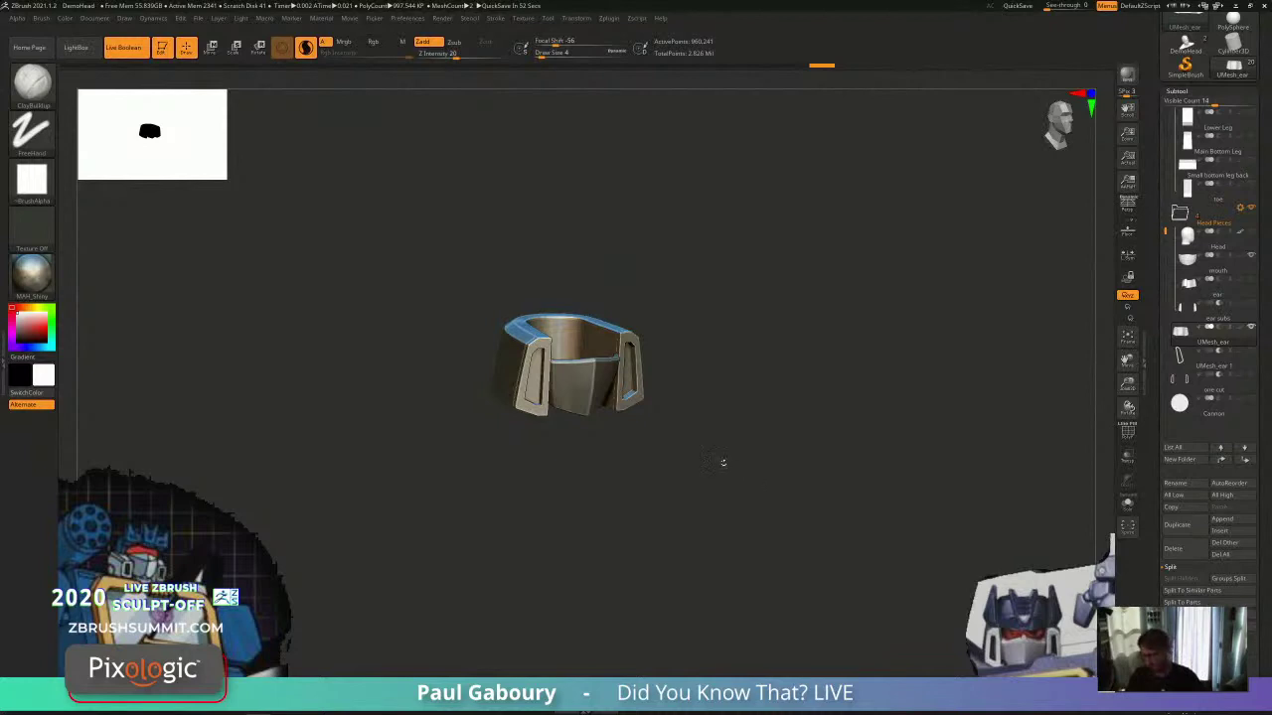
left_click_drag(723, 462, 676, 532)
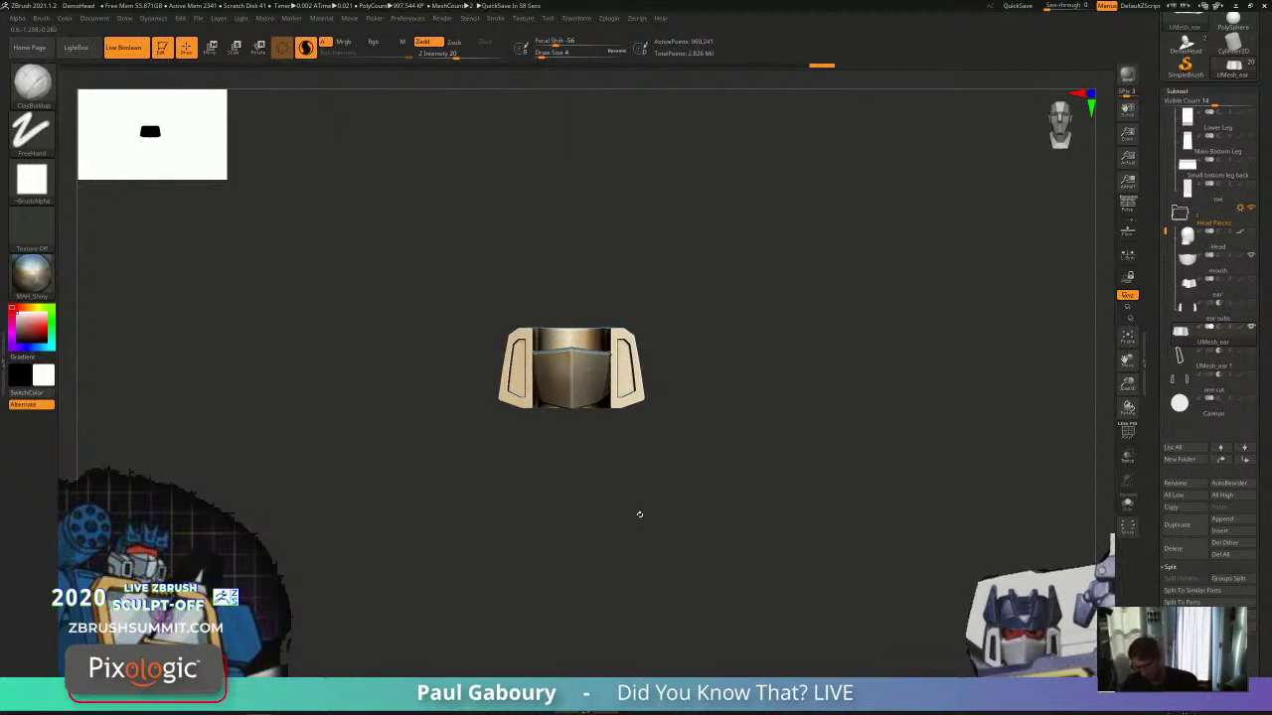
Step: Show the Head subtool with the ears and mouth, and examine the assembled head
right_click_drag(664, 491, 660, 482, "ctrl")
mouse_move(660, 482)
right_mouse_down()
mouse_move(638, 465)
mouse_move(647, 516)
mouse_move(630, 510)
mouse_move(638, 448)
right_mouse_up()
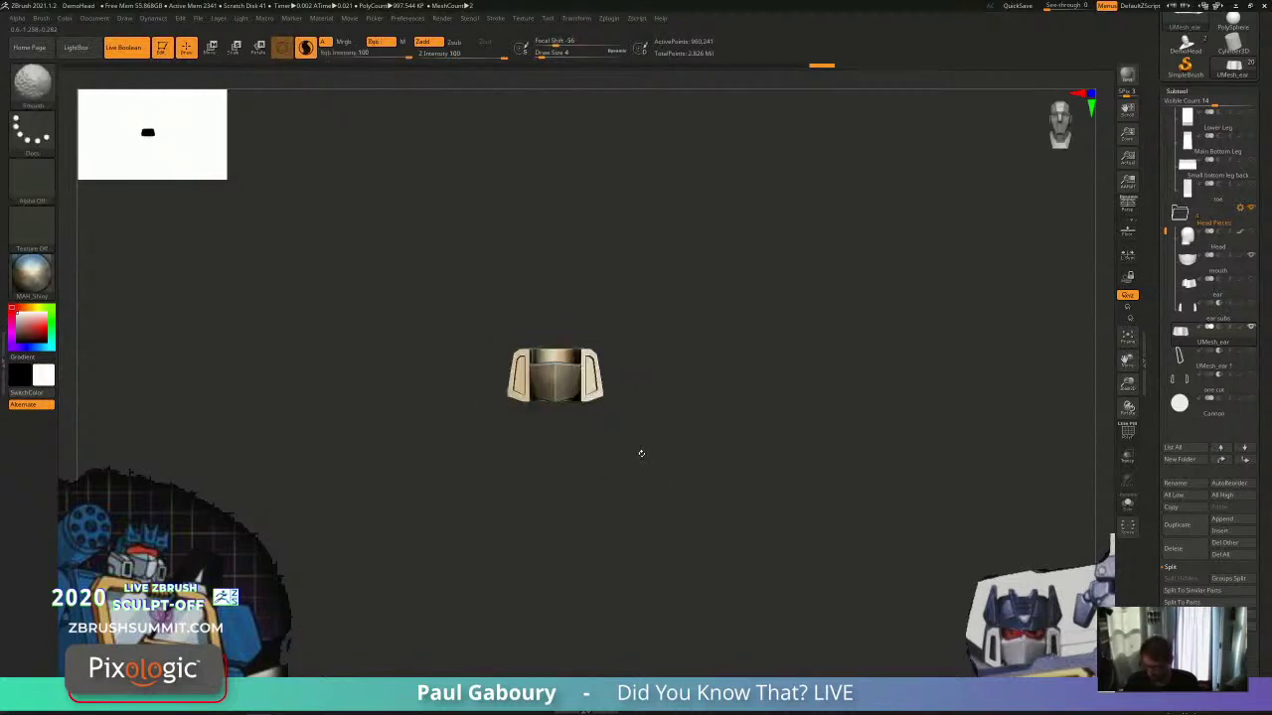
right_click_drag(725, 489, 778, 463)
mouse_move(722, 504)
right_mouse_down()
mouse_move(742, 527)
mouse_move(726, 408)
mouse_move(706, 486)
mouse_move(717, 515)
mouse_move(713, 443)
mouse_move(744, 516)
mouse_move(732, 514)
mouse_move(752, 483)
right_mouse_up()
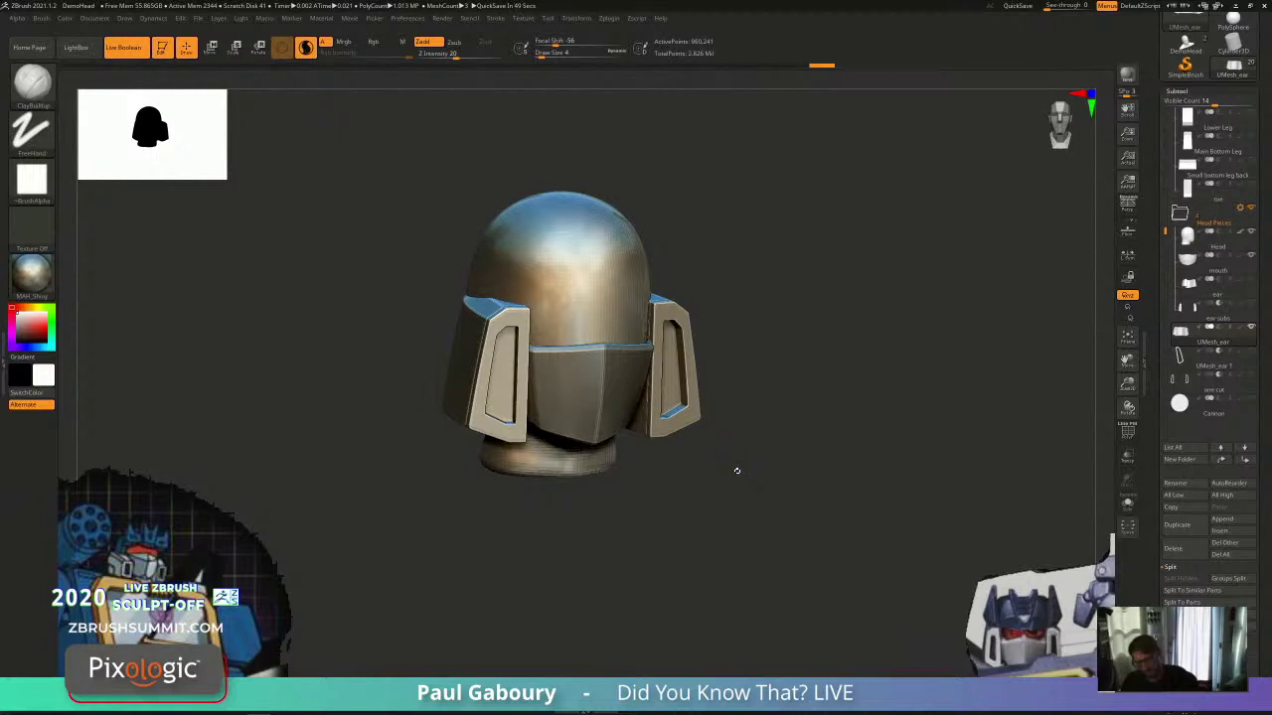
right_click_drag(843, 510, 1017, 297, "ctrl")
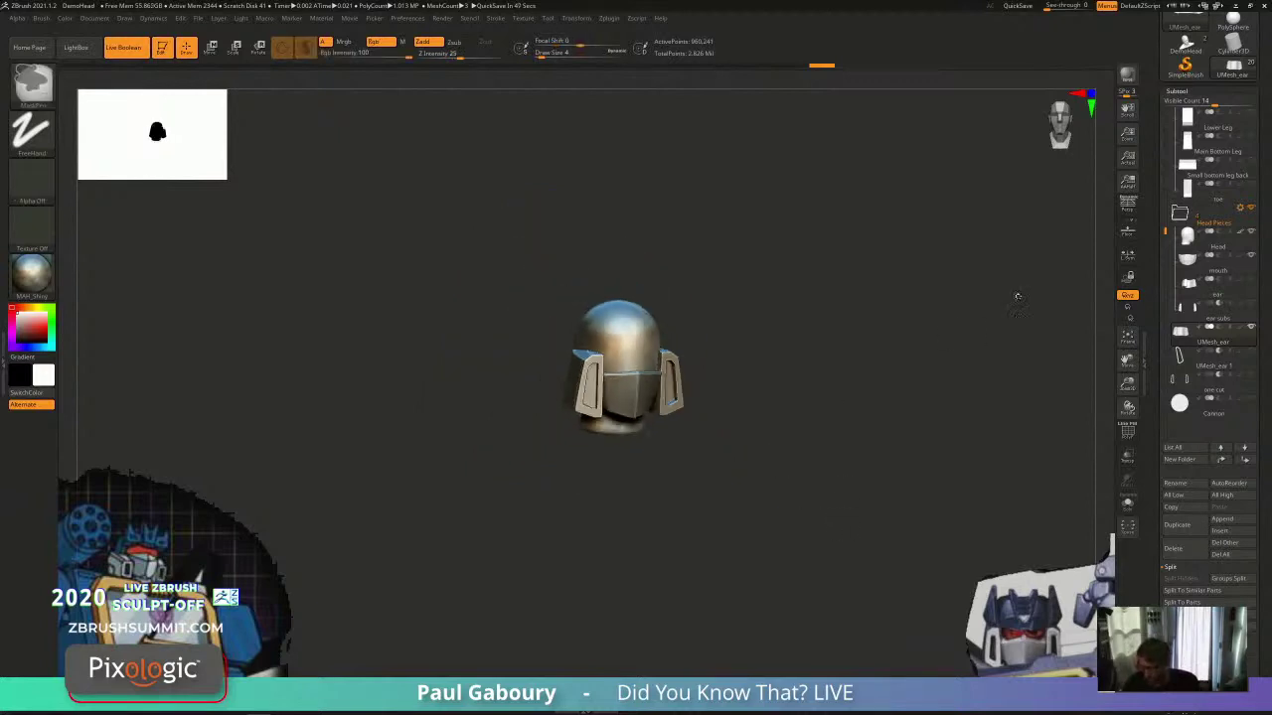
Step: Show the Leg Pieces folder and both Abs subtools together with the head
scroll(1217, 249, "up", 3)
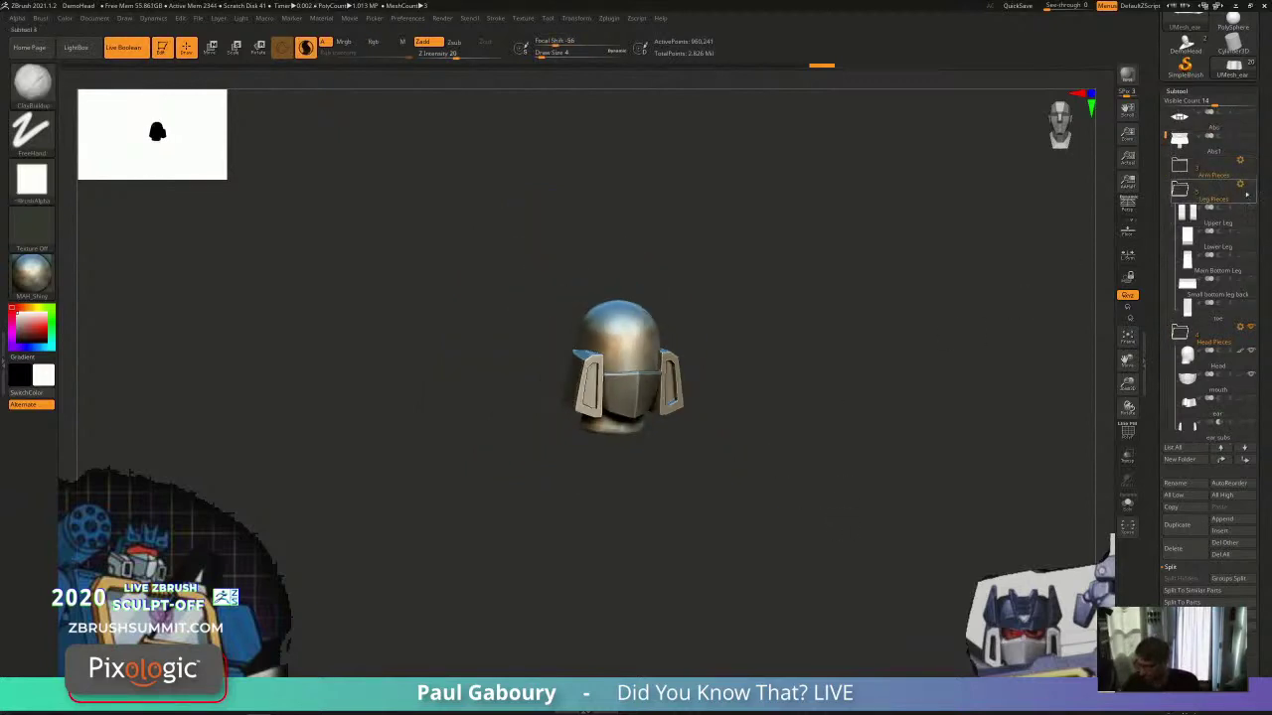
right_click_drag(880, 463, 852, 414, "ctrl")
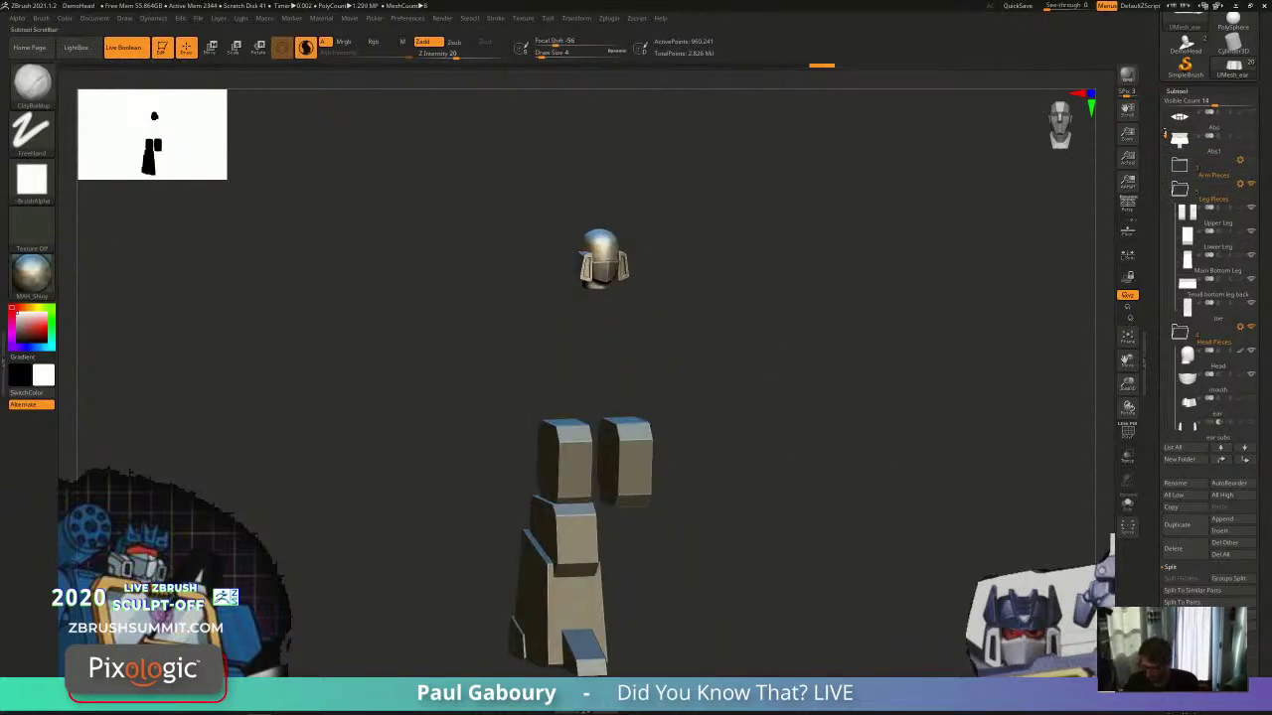
left_click(1252, 137)
left_click(1251, 114)
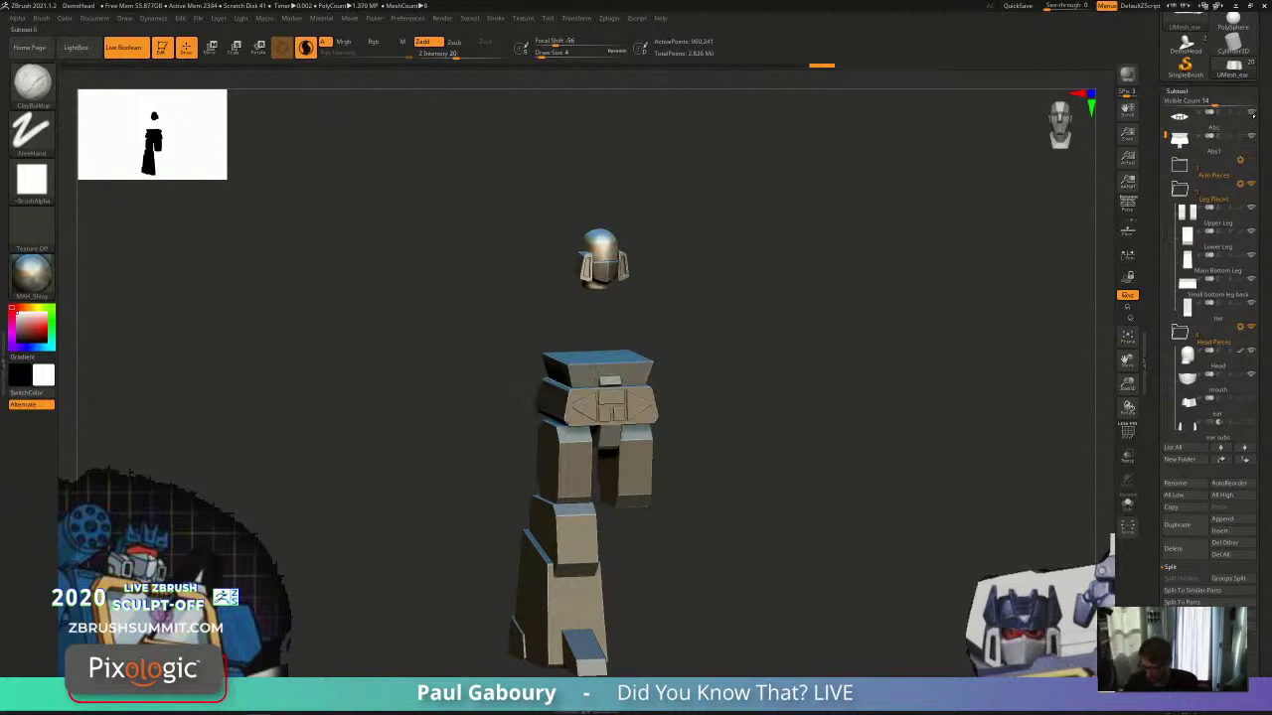
Step: Show the Soundwave1 torso subtool and the Arm Pieces folder, and face the robot straight from the front
scroll(1253, 130, "up", 2)
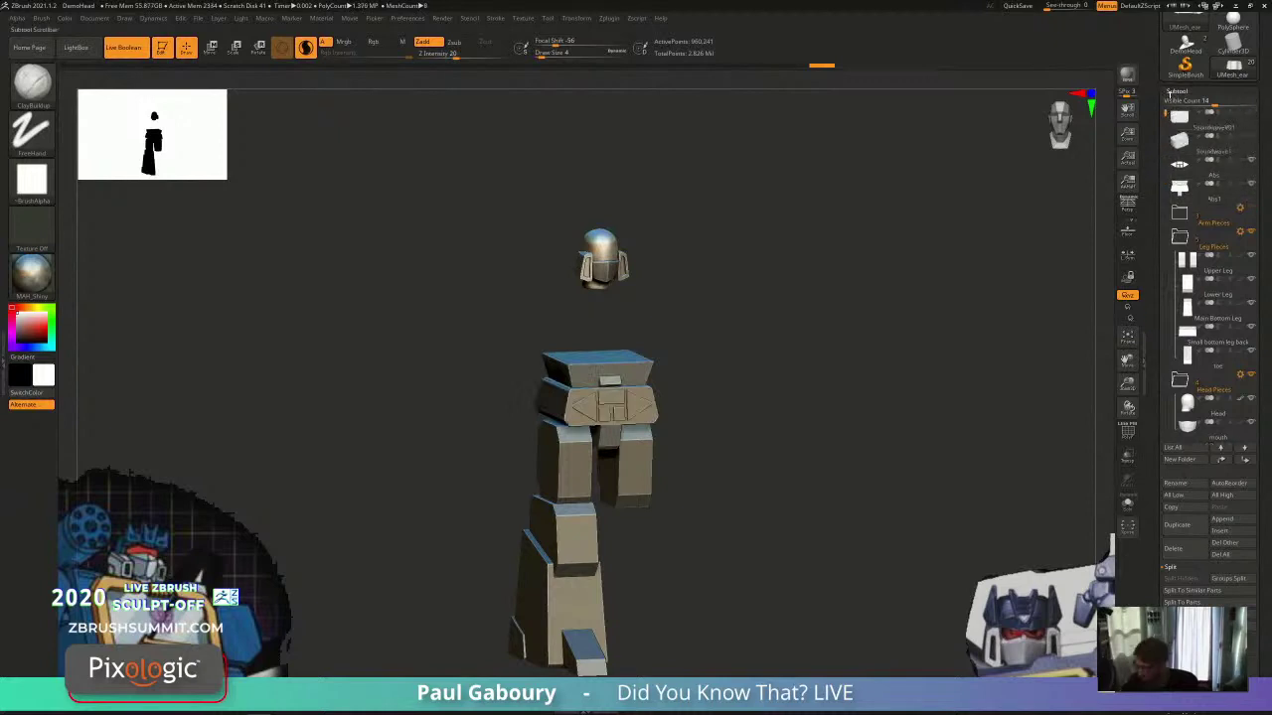
left_click(1252, 136)
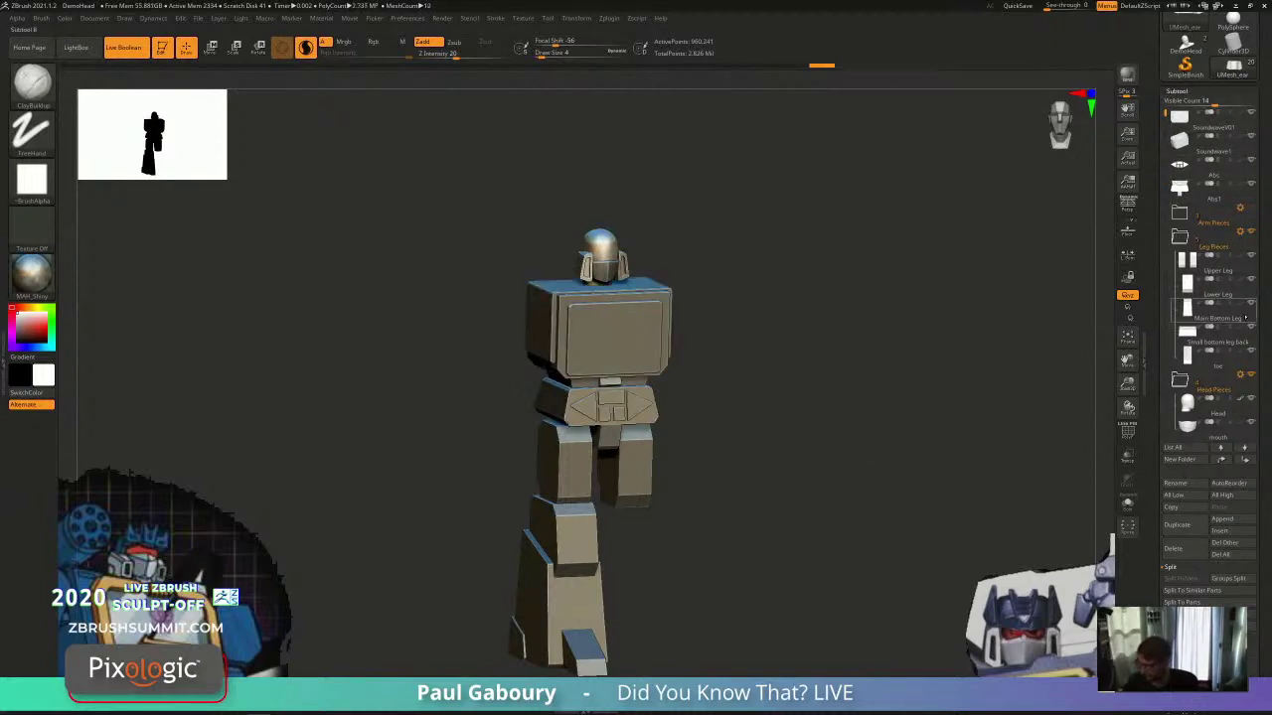
left_click(1251, 208)
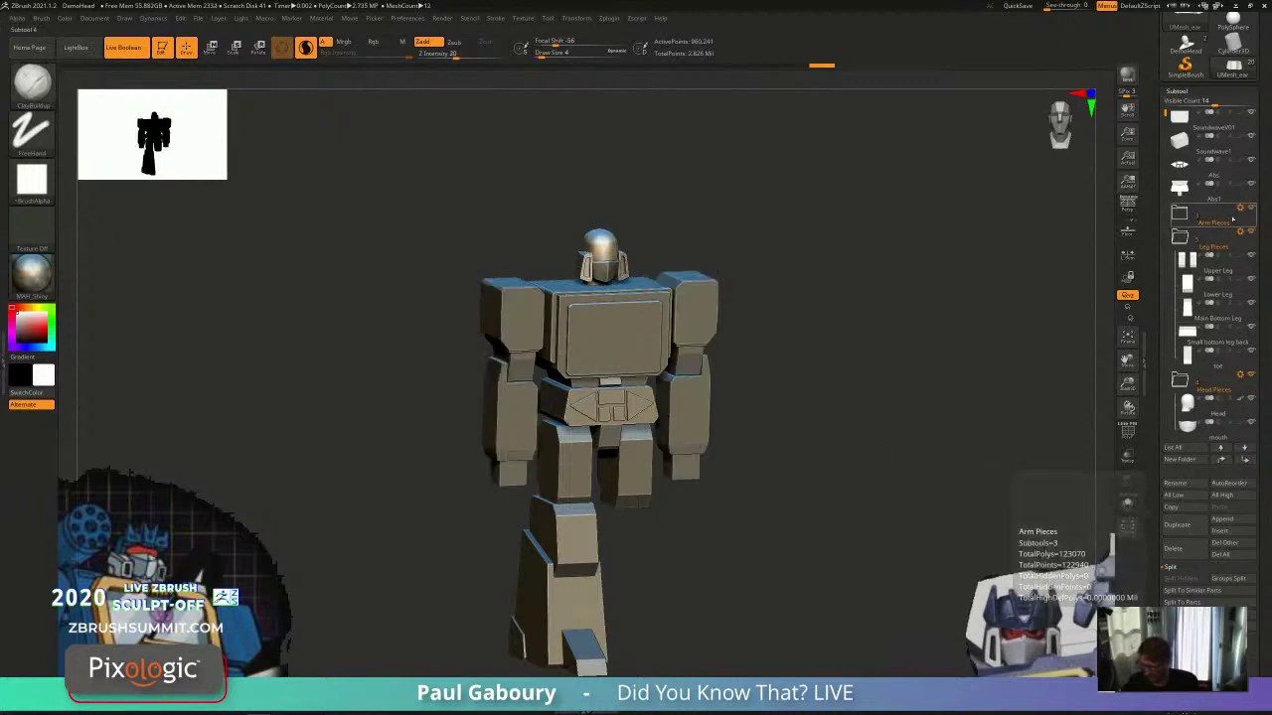
left_click_drag(890, 450, 799, 452, "shift")
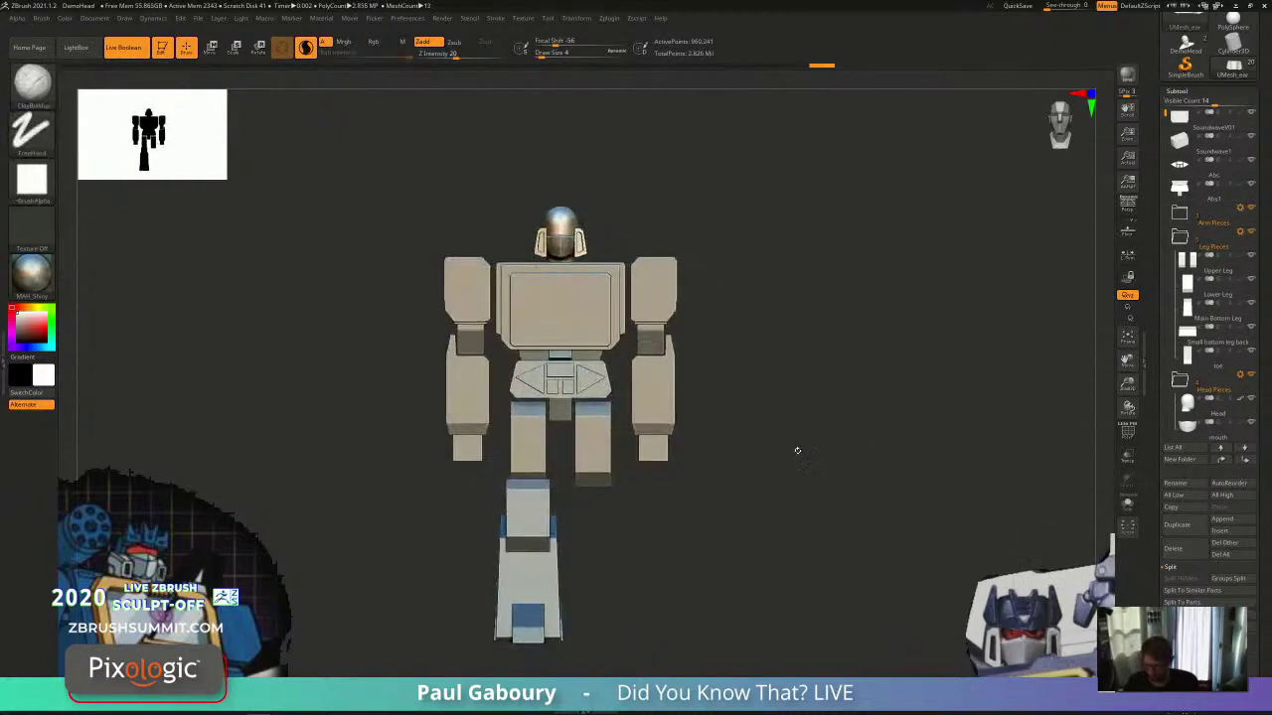
Step: Show the Cannon subtool beside the head and make the Head the active subtool
scroll(1252, 351, "down", 5)
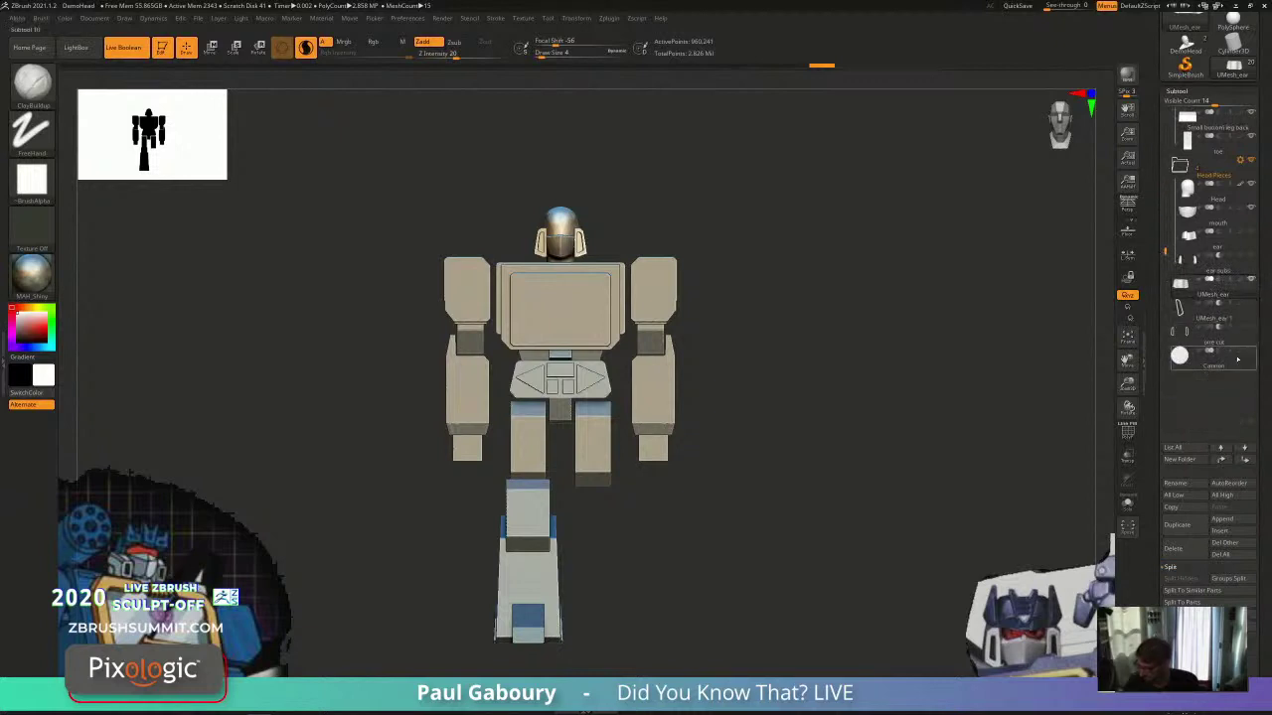
left_click(1252, 351)
left_click_drag(817, 495, 813, 447, "alt")
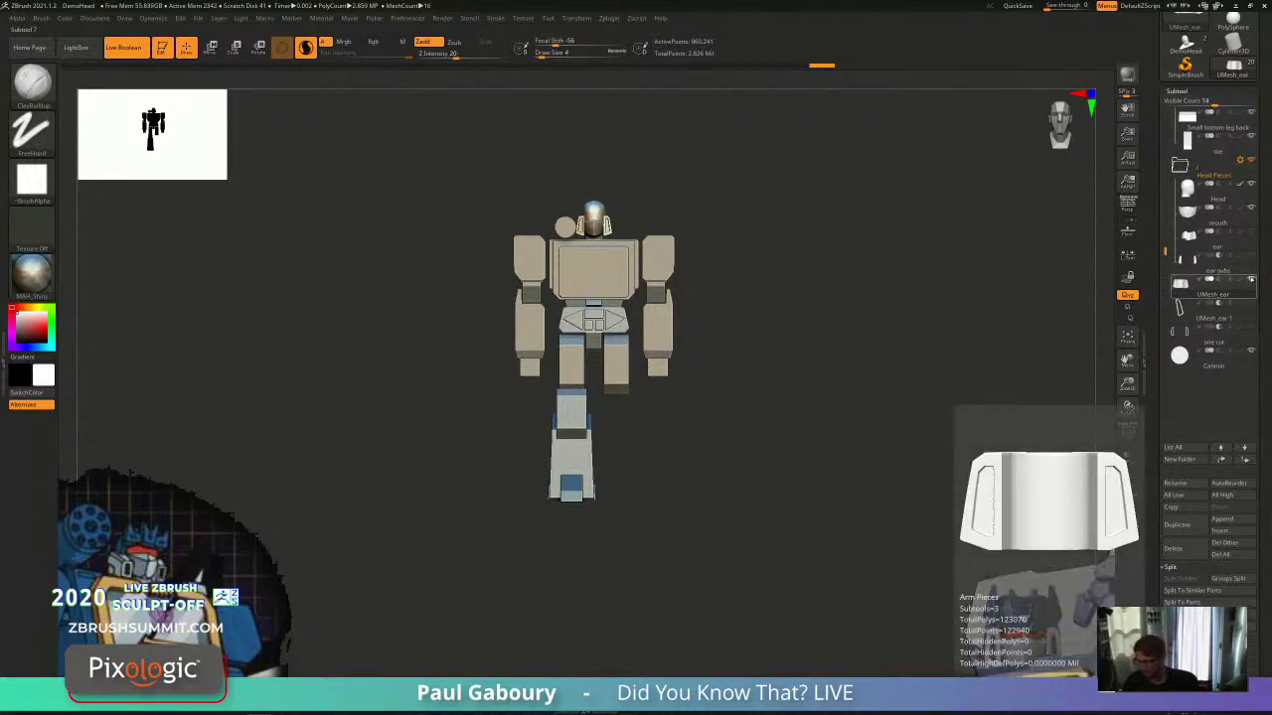
mouse_move(1250, 209)
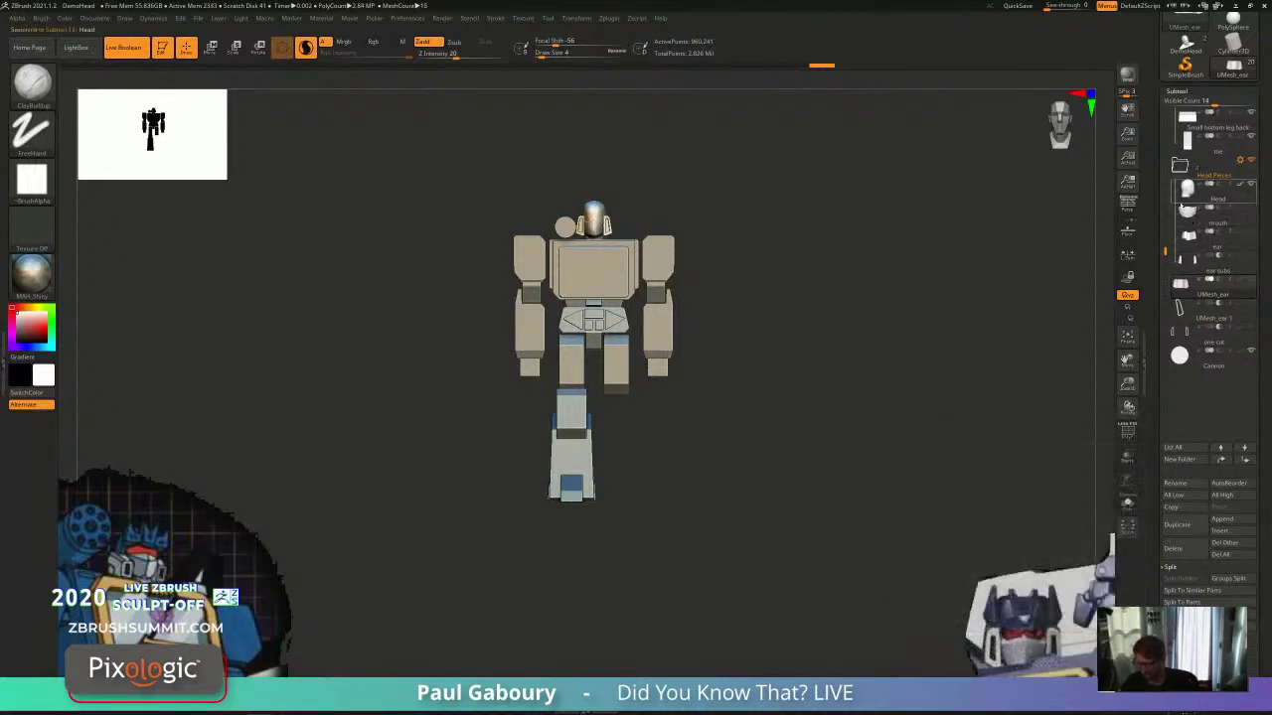
left_click(1220, 190)
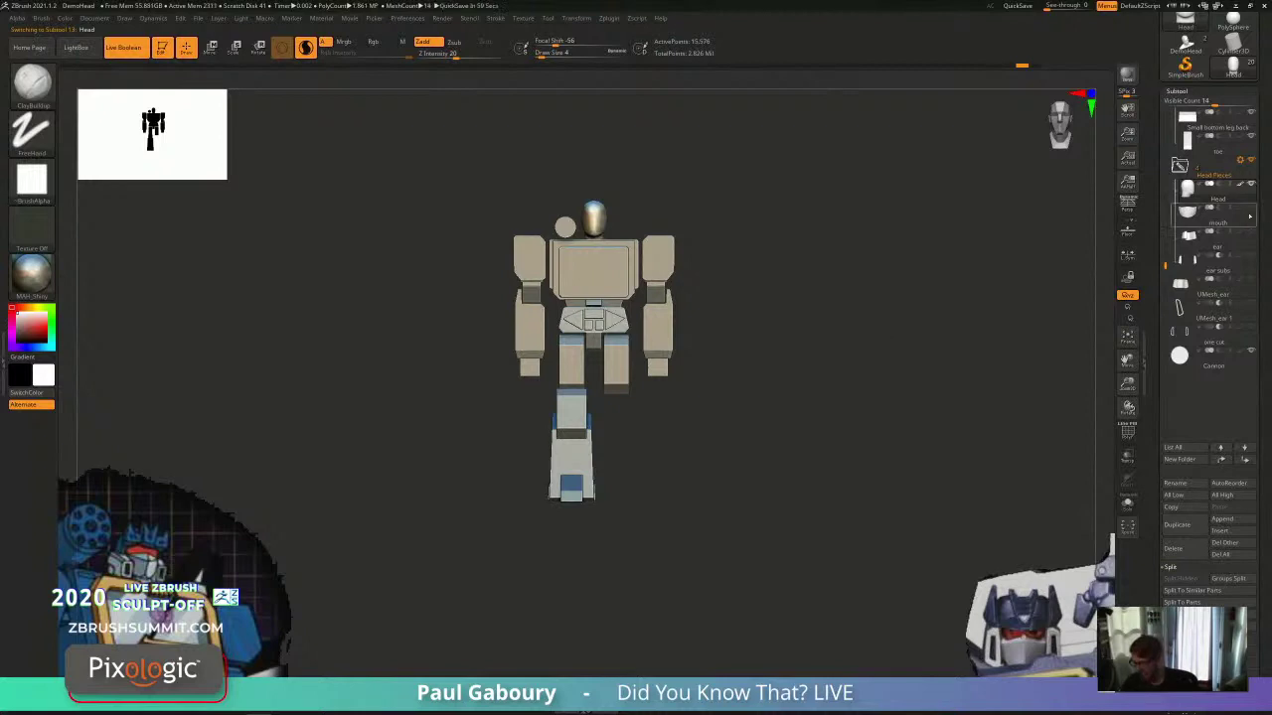
mouse_move(1247, 216)
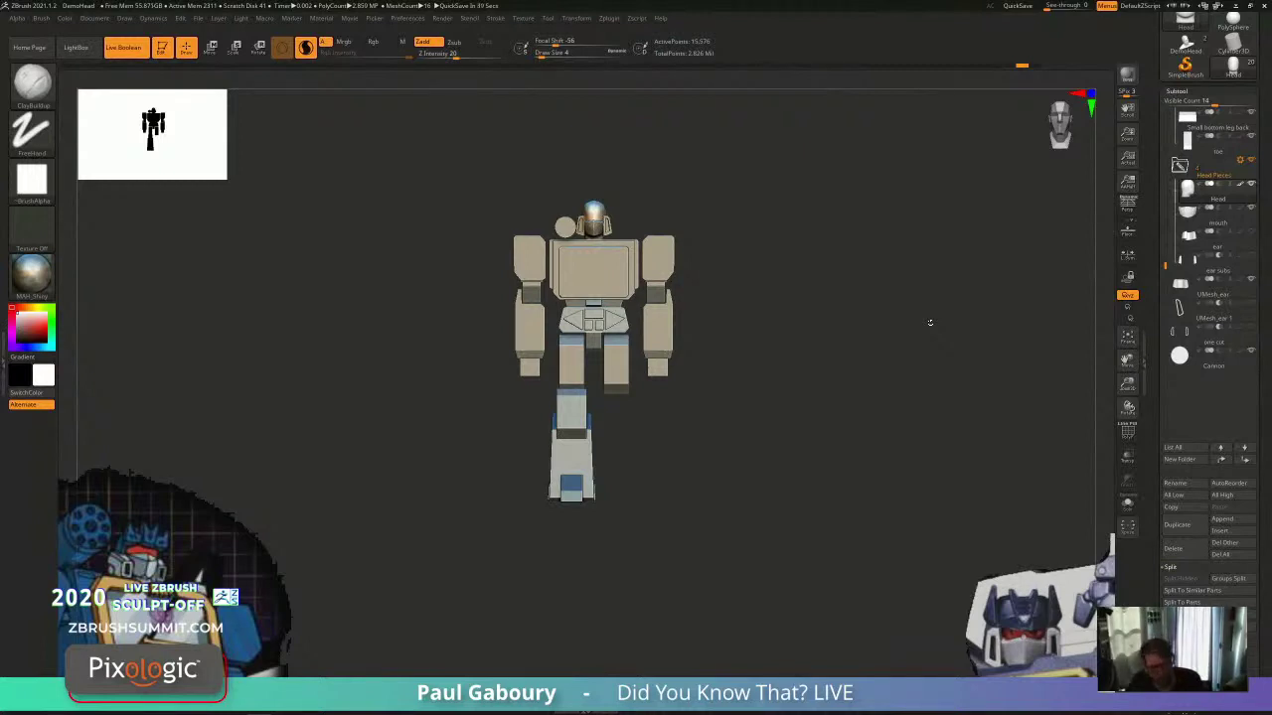
Step: Make the Cannon the active subtool and check the whole robot's proportions from the front
left_click_drag(702, 467, 723, 523, "alt")
left_click(562, 261, "alt")
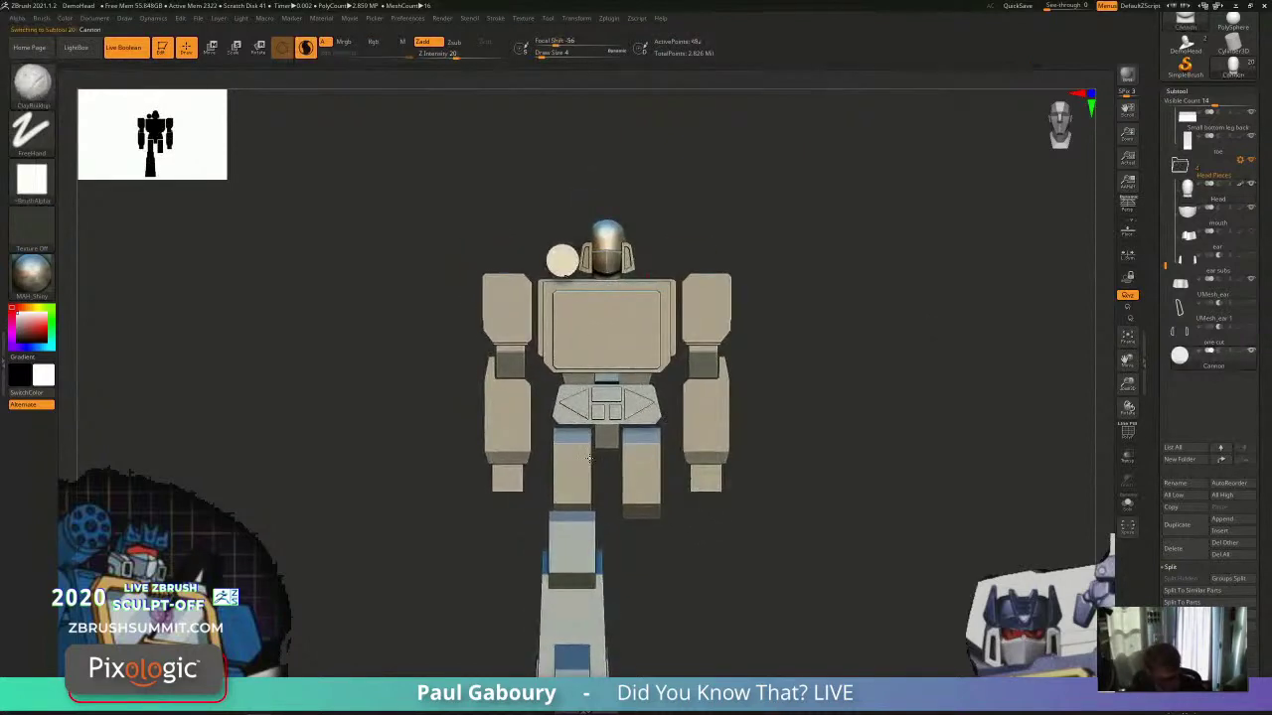
key("w")
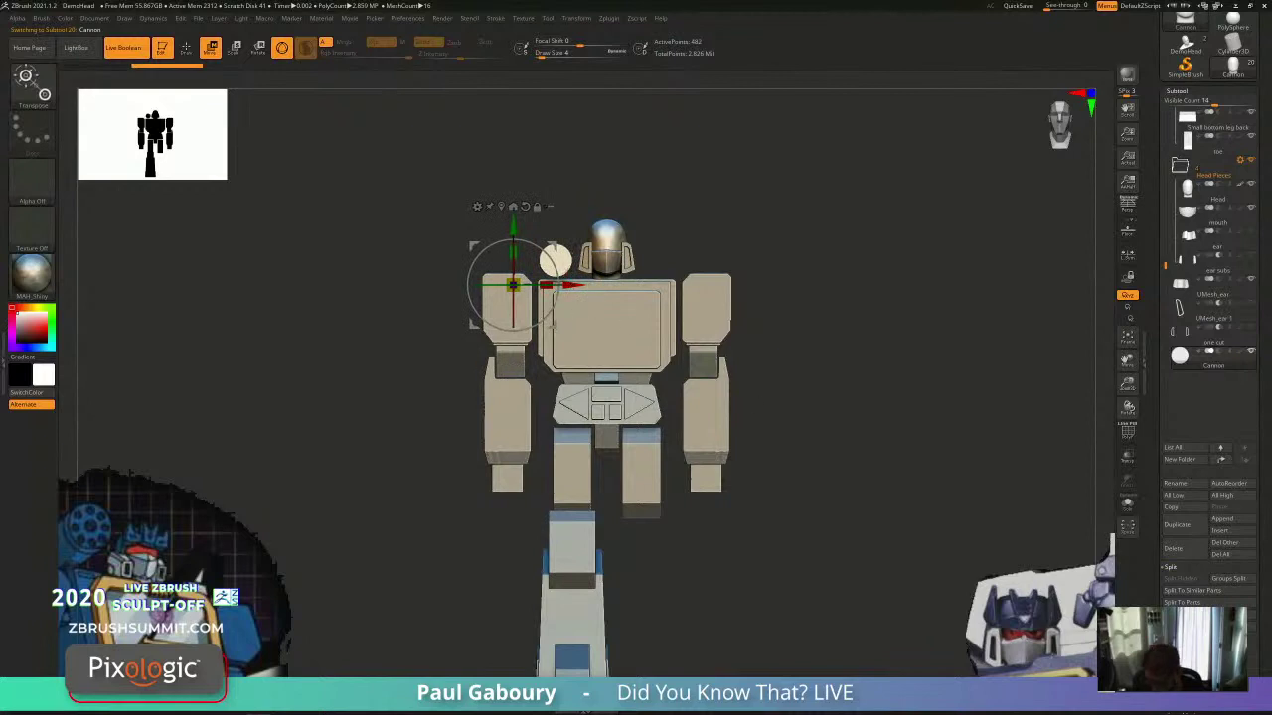
key("q")
mouse_move(752, 480)
left_mouse_down("alt")
mouse_move(681, 539)
mouse_move(665, 472)
mouse_move(622, 485)
mouse_move(627, 554)
mouse_move(656, 452)
mouse_move(664, 546)
left_mouse_up("alt")
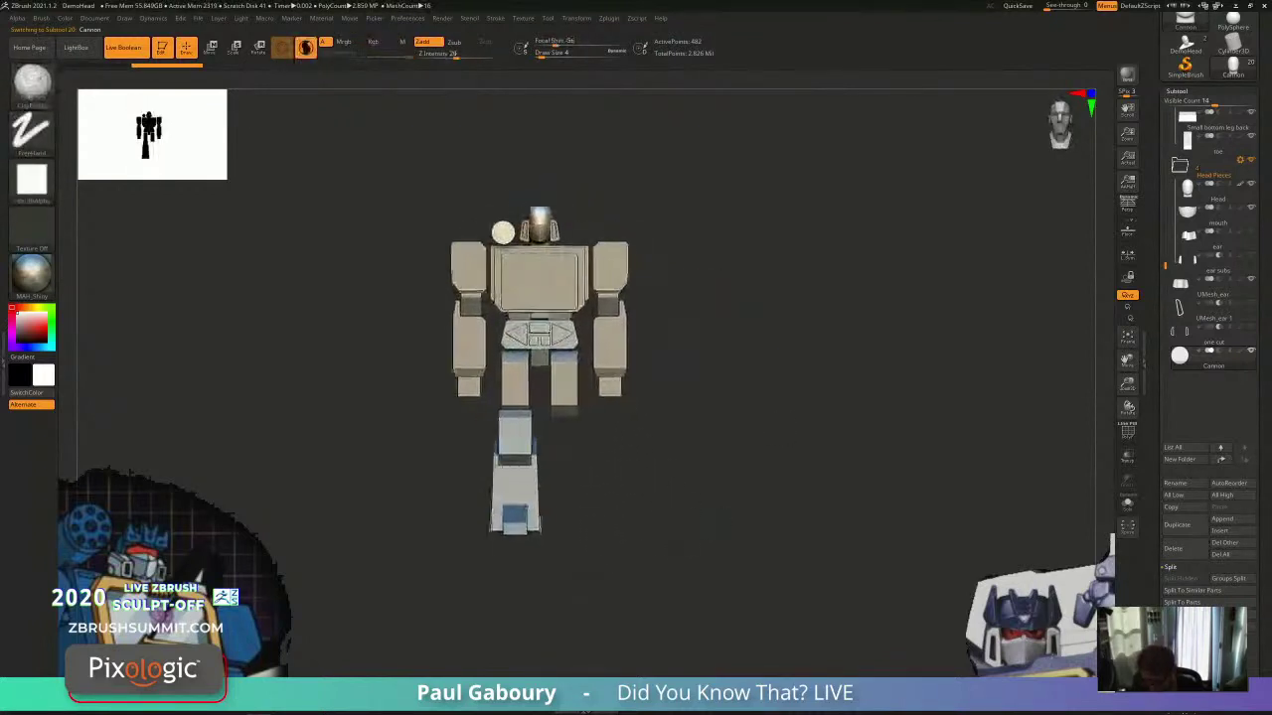
left_click_drag(675, 502, 673, 500, "alt")
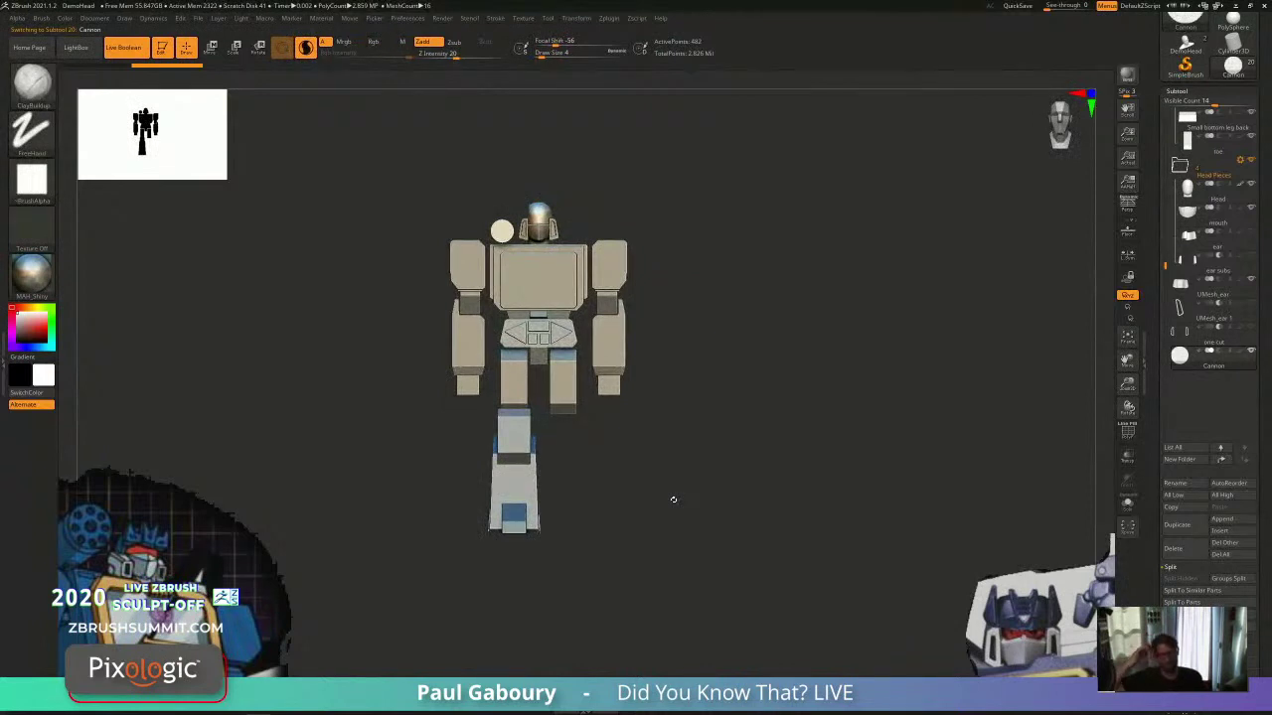
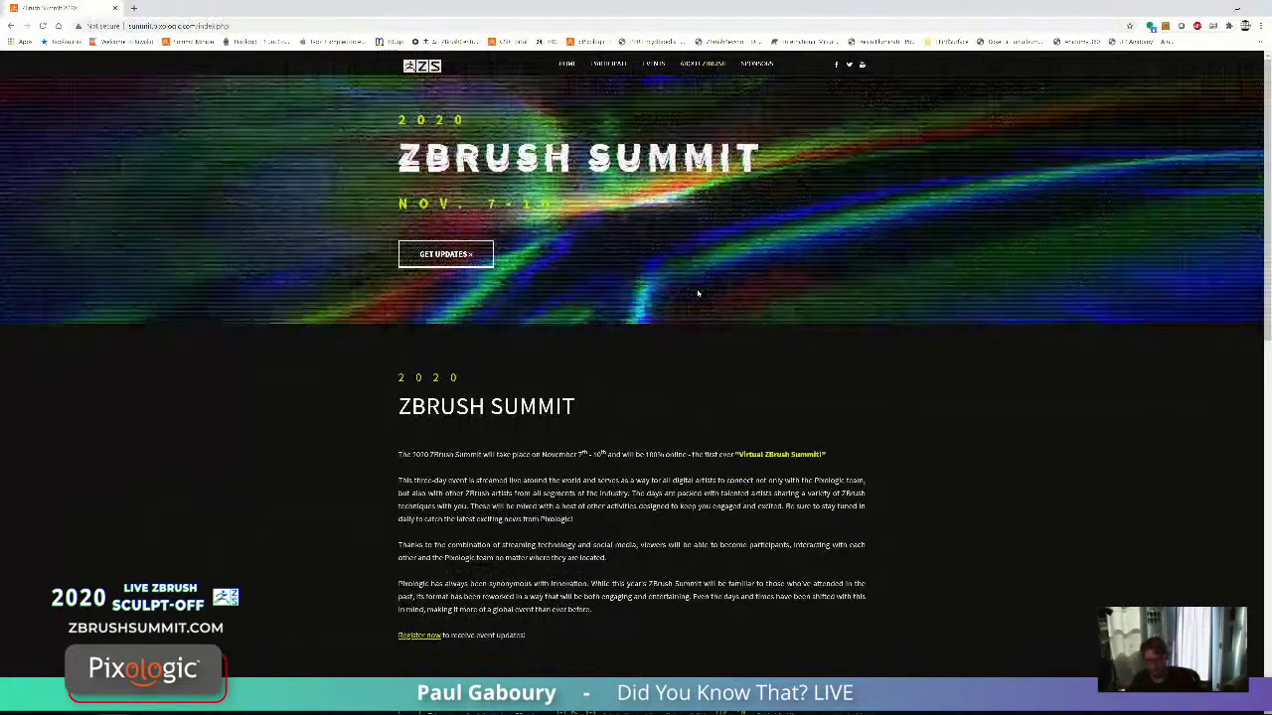
Step: Open the Call for Artists page of the 2020 ZBrush Summit website in the browser
scroll(566, 214, "down", 2)
scroll(567, 214, "up", 2)
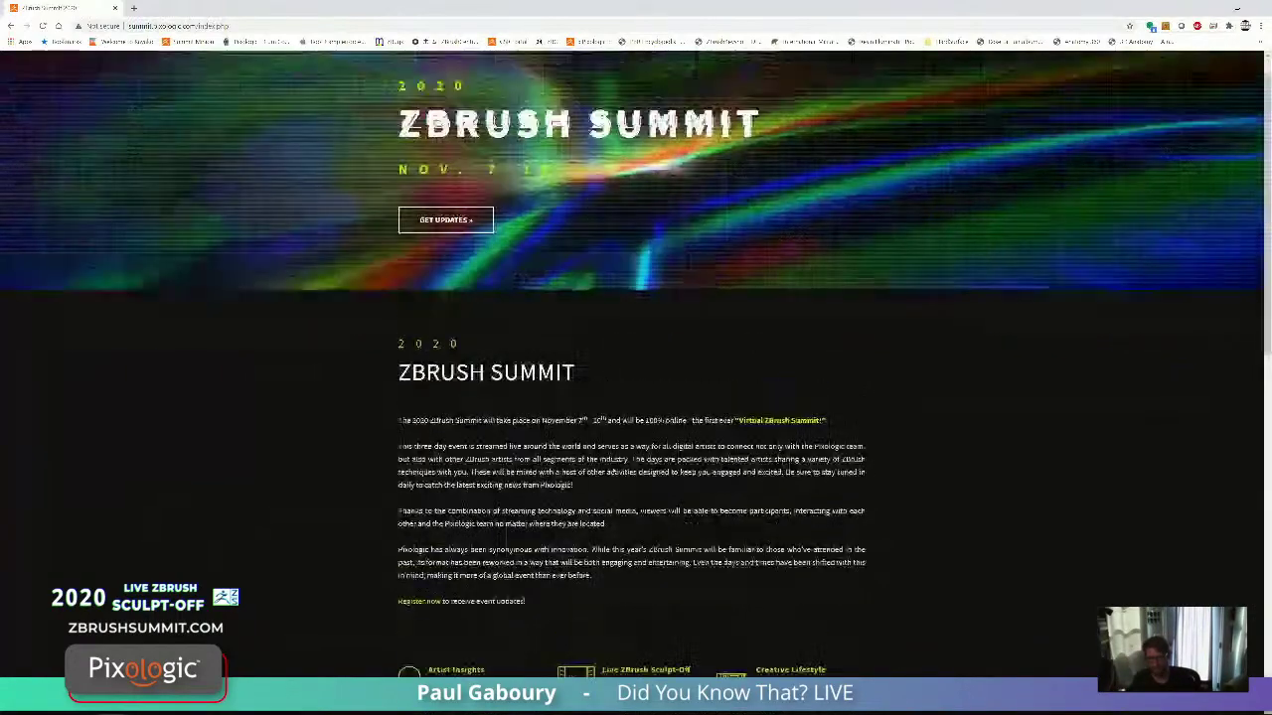
mouse_move(609, 62)
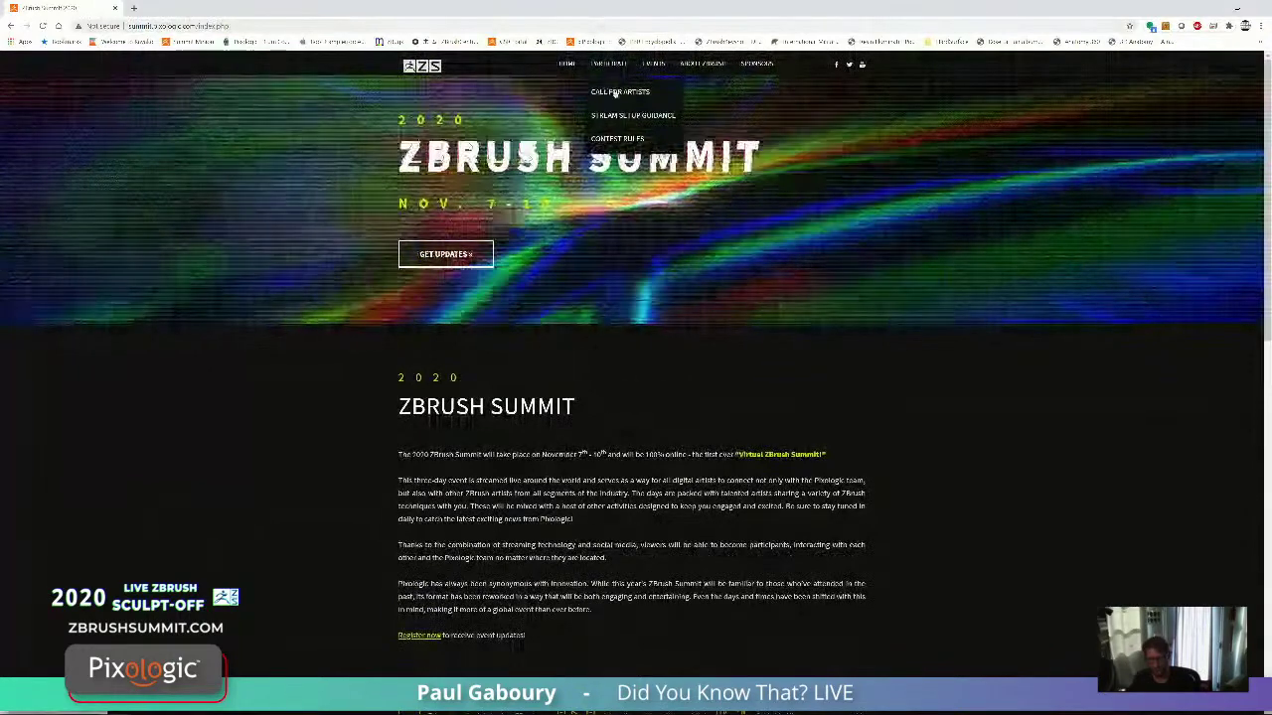
left_click(608, 88)
Step: Review the Live ZBrush Sculpt-Off page, including the Steampunk theme references, application form and contest judges
scroll(722, 457, "down", 2)
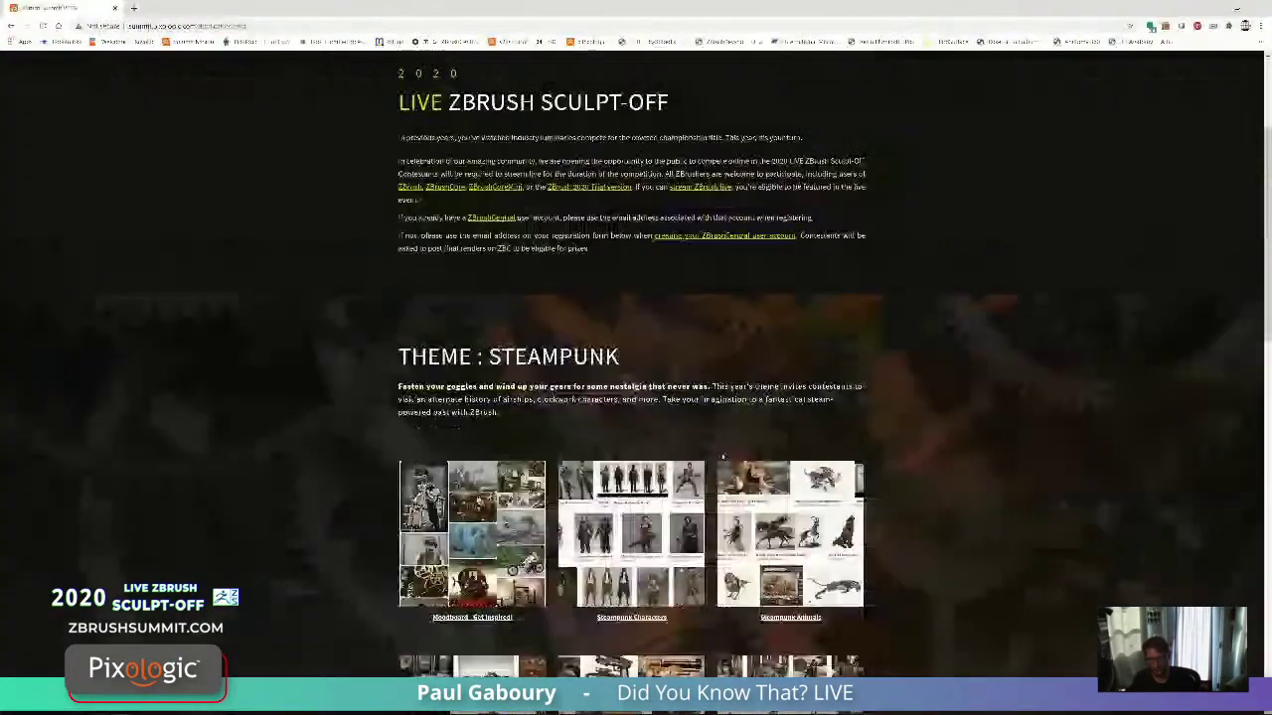
scroll(722, 457, "down", 8)
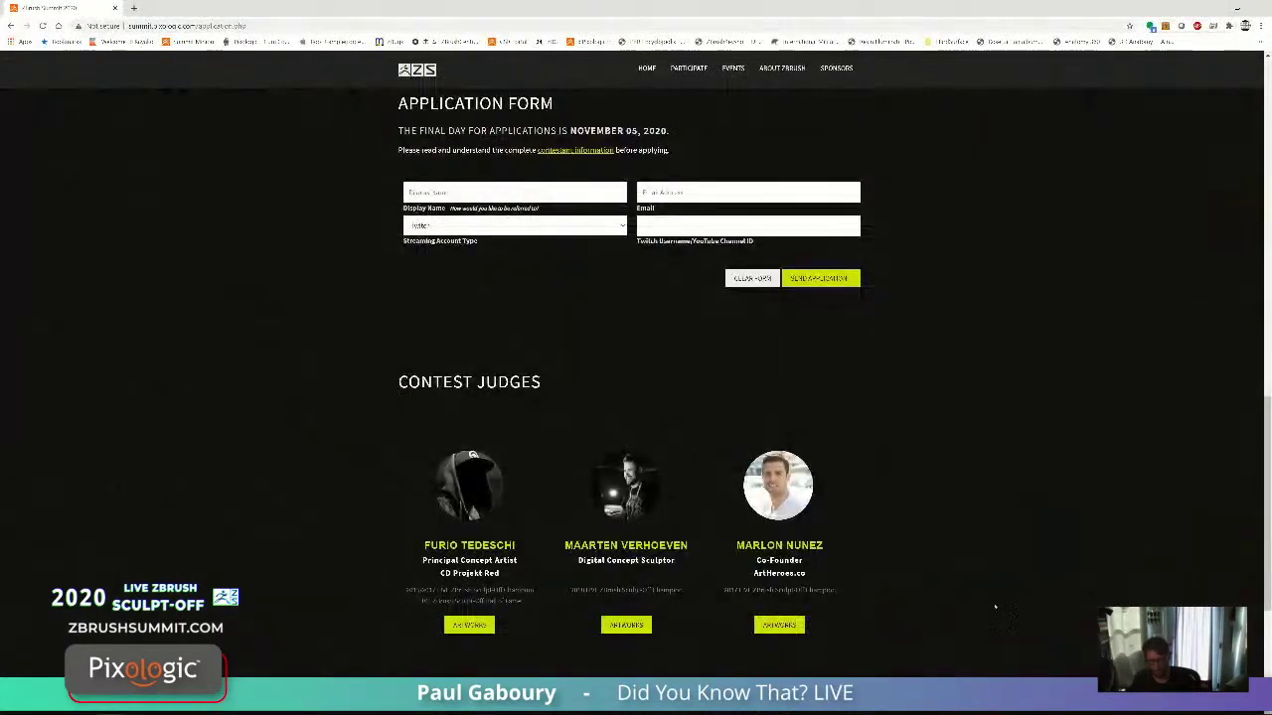
scroll(517, 434, "up", 5)
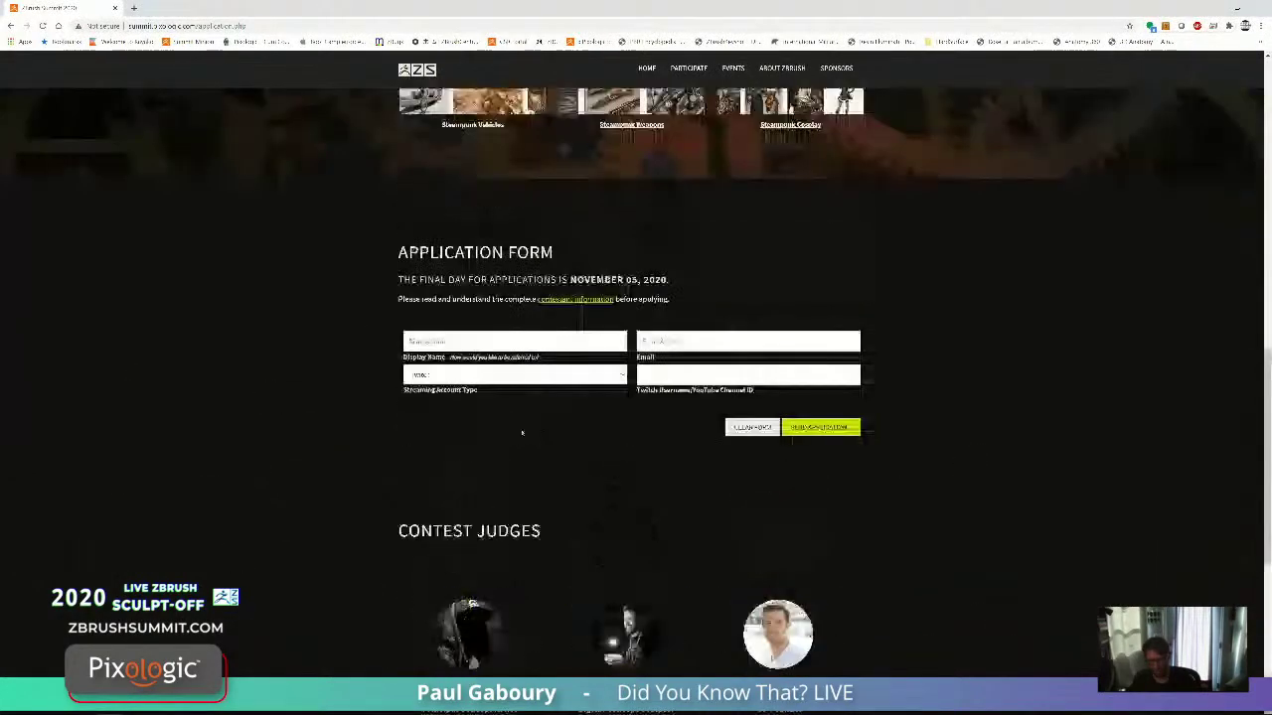
scroll(631, 368, "up", 1)
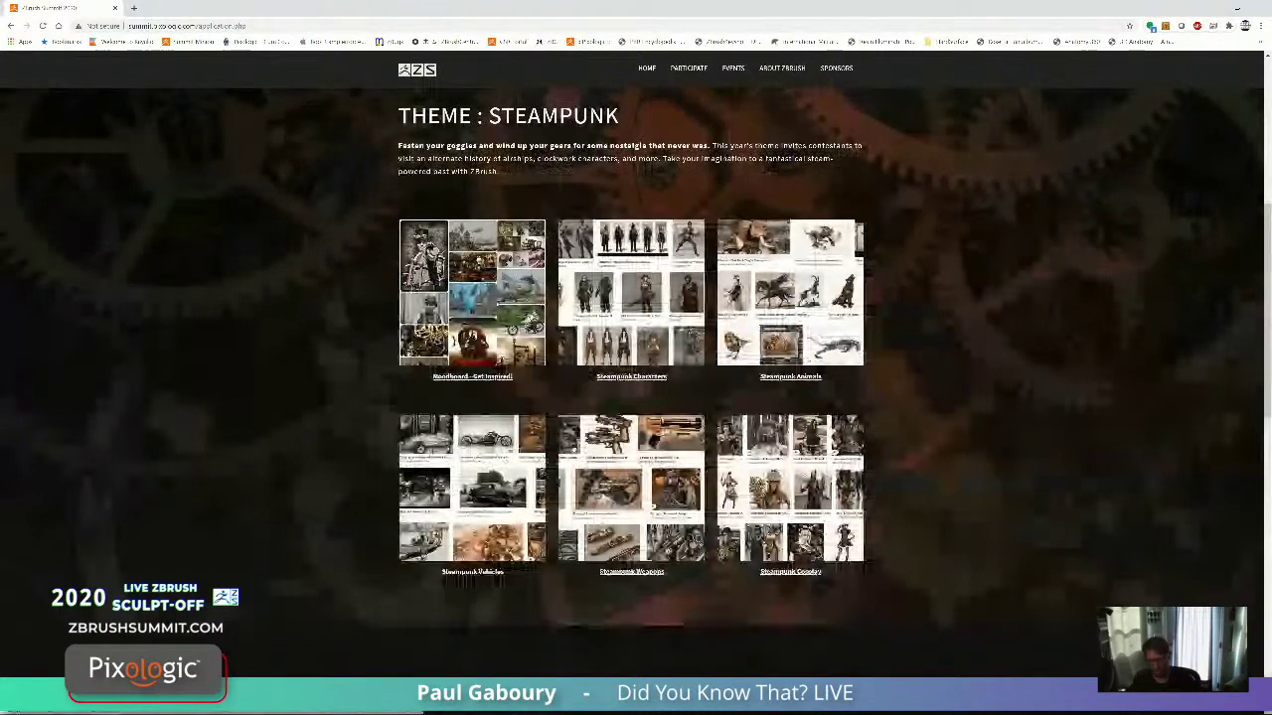
scroll(569, 423, "up", 1)
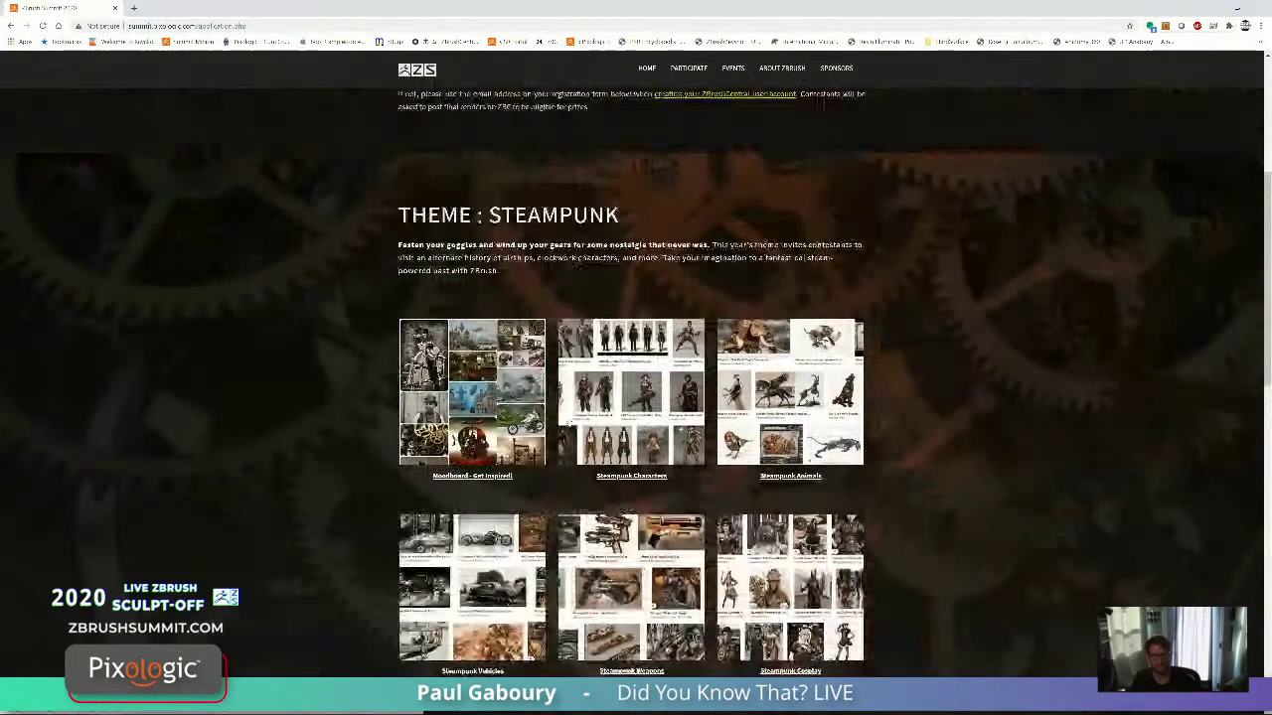
scroll(569, 422, "up", 2)
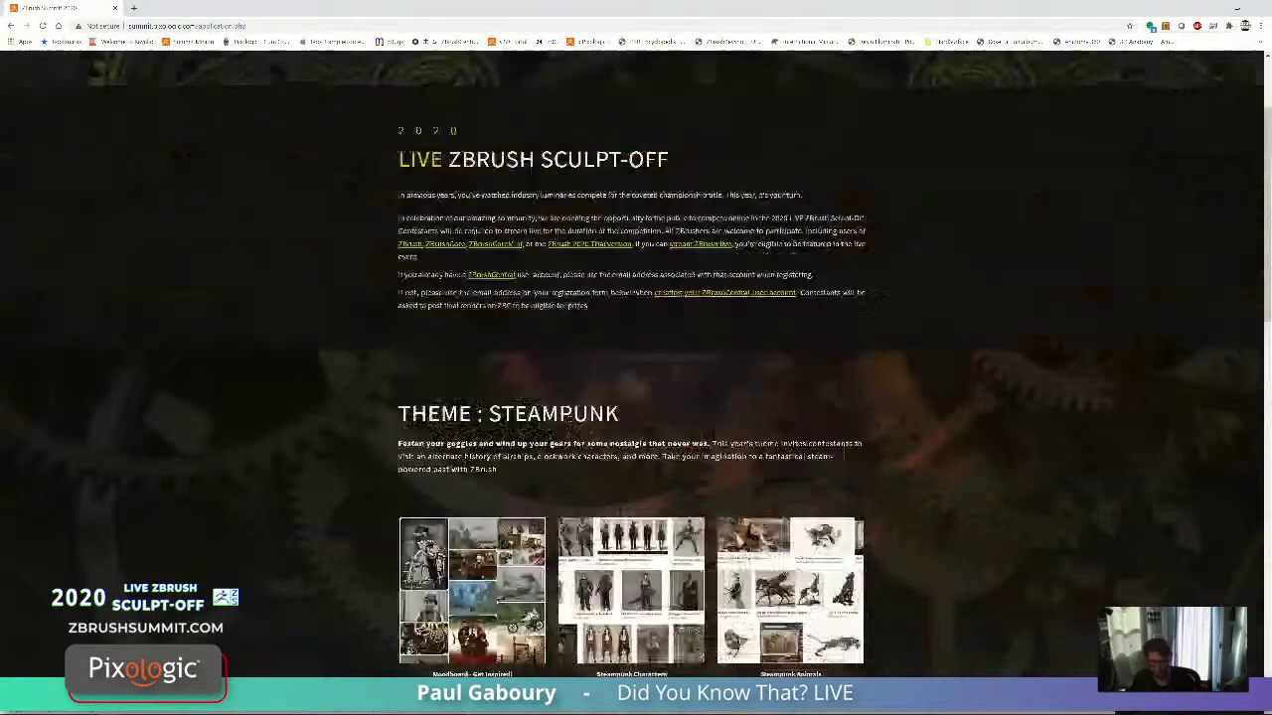
scroll(586, 440, "up", 2)
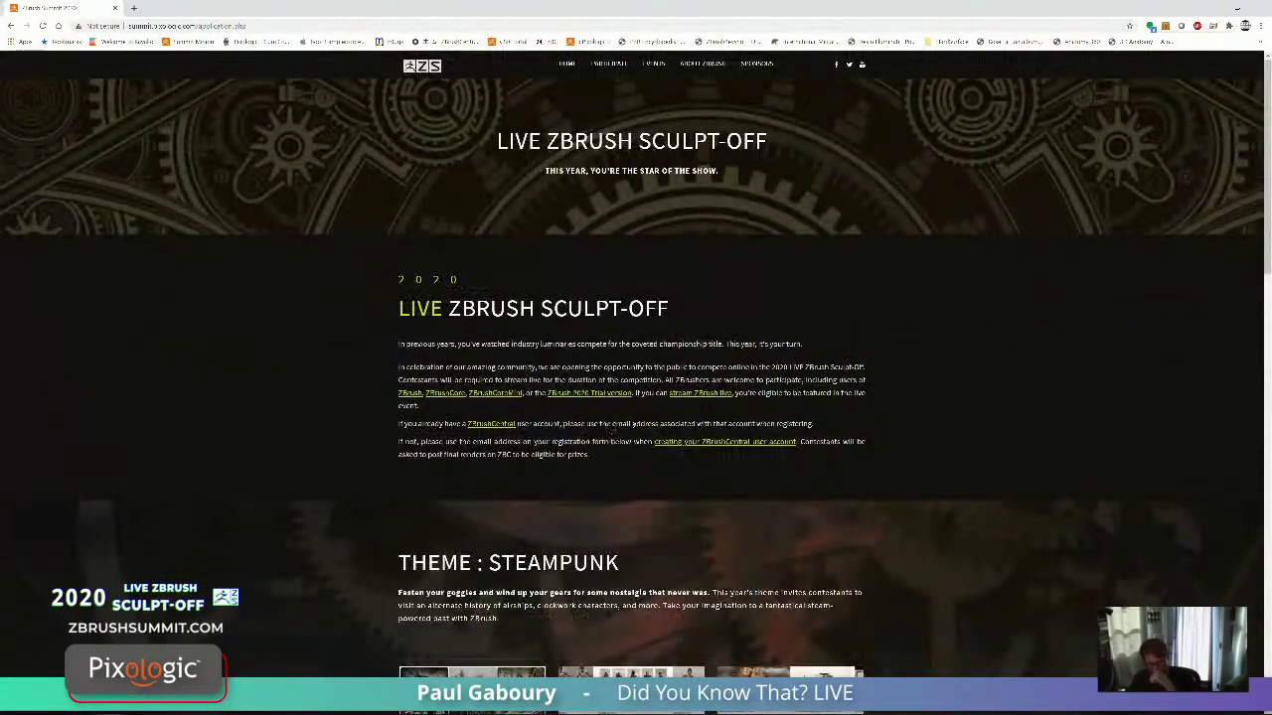
Step: Open the "stream ZBrush live" link in a new browser tab and switch to it
right_click(705, 400)
left_click(755, 400)
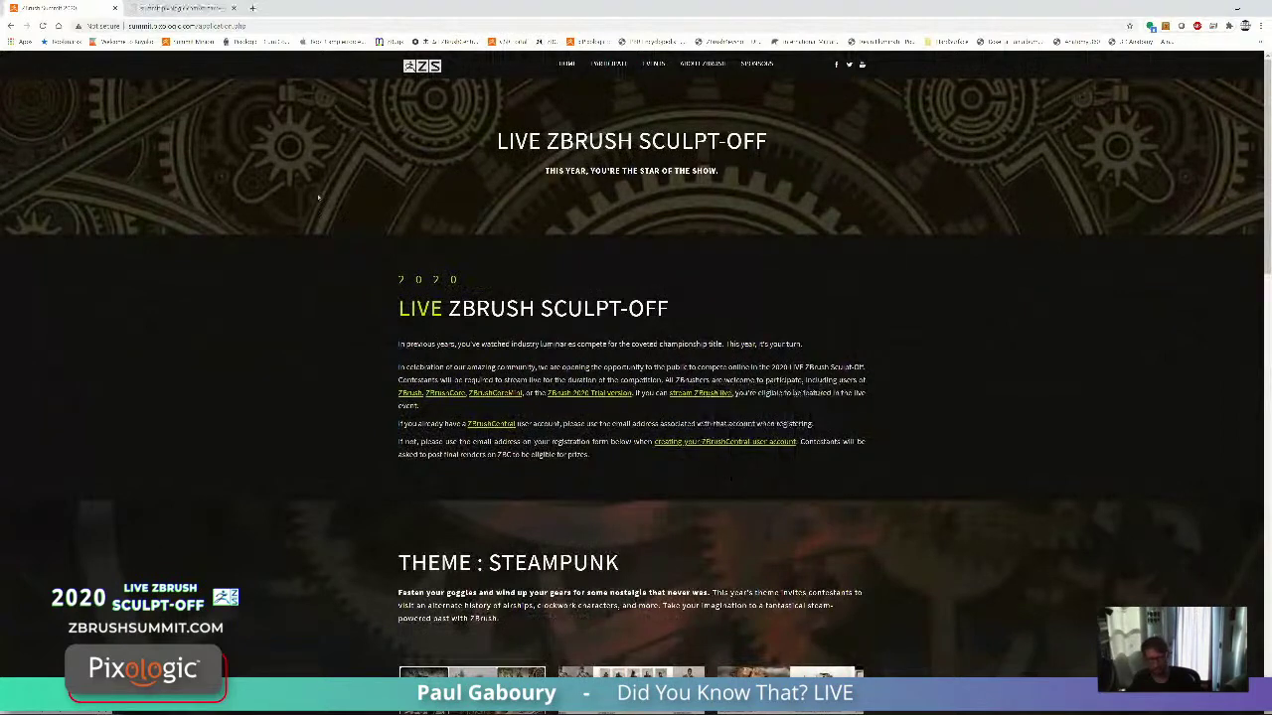
key("ctrl+Tab")
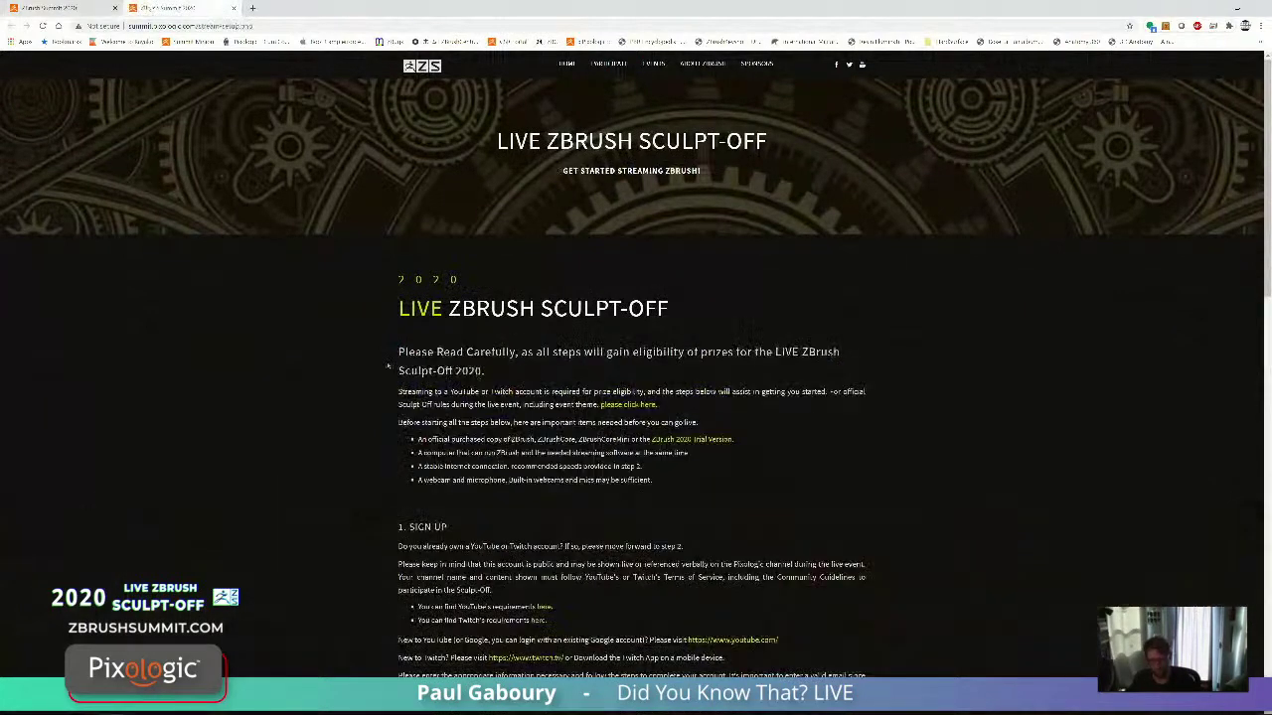
Step: Read the streaming setup guide's requirements, sign-up, streaming software and Sculpt-Off badge graphic sections
scroll(561, 504, "down", 3)
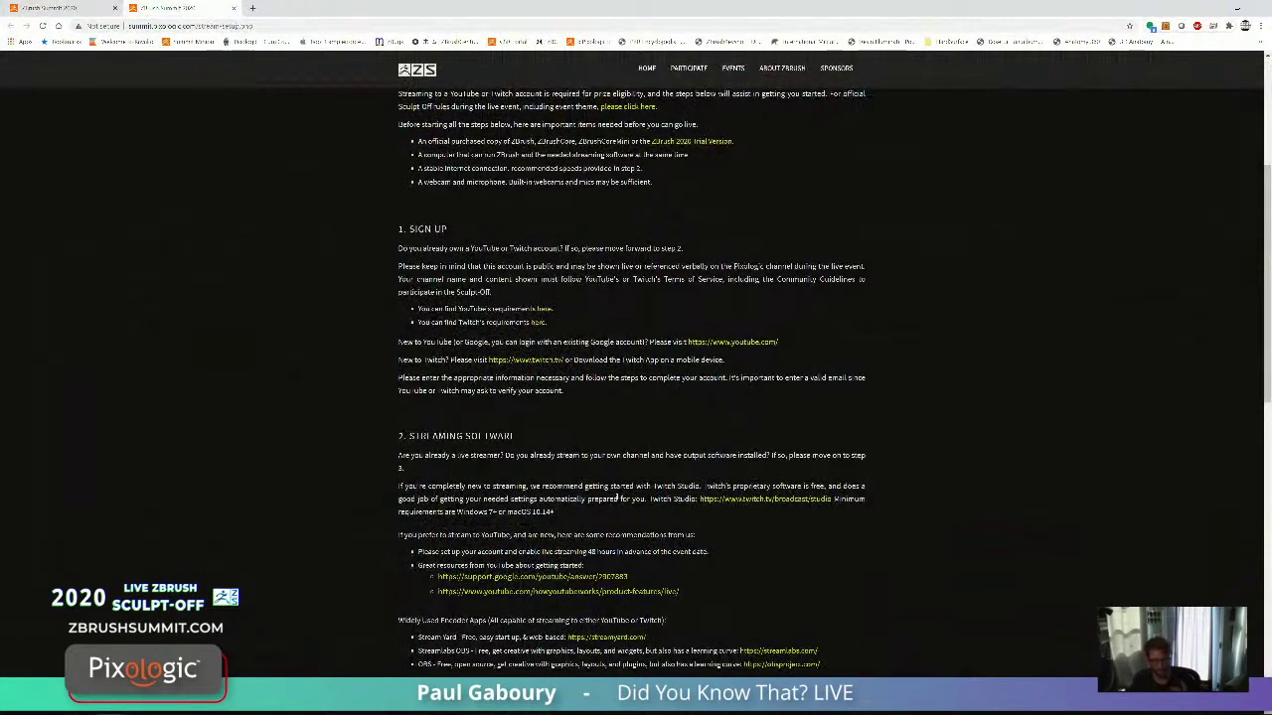
scroll(617, 497, "down", 1)
scroll(617, 494, "down", 1)
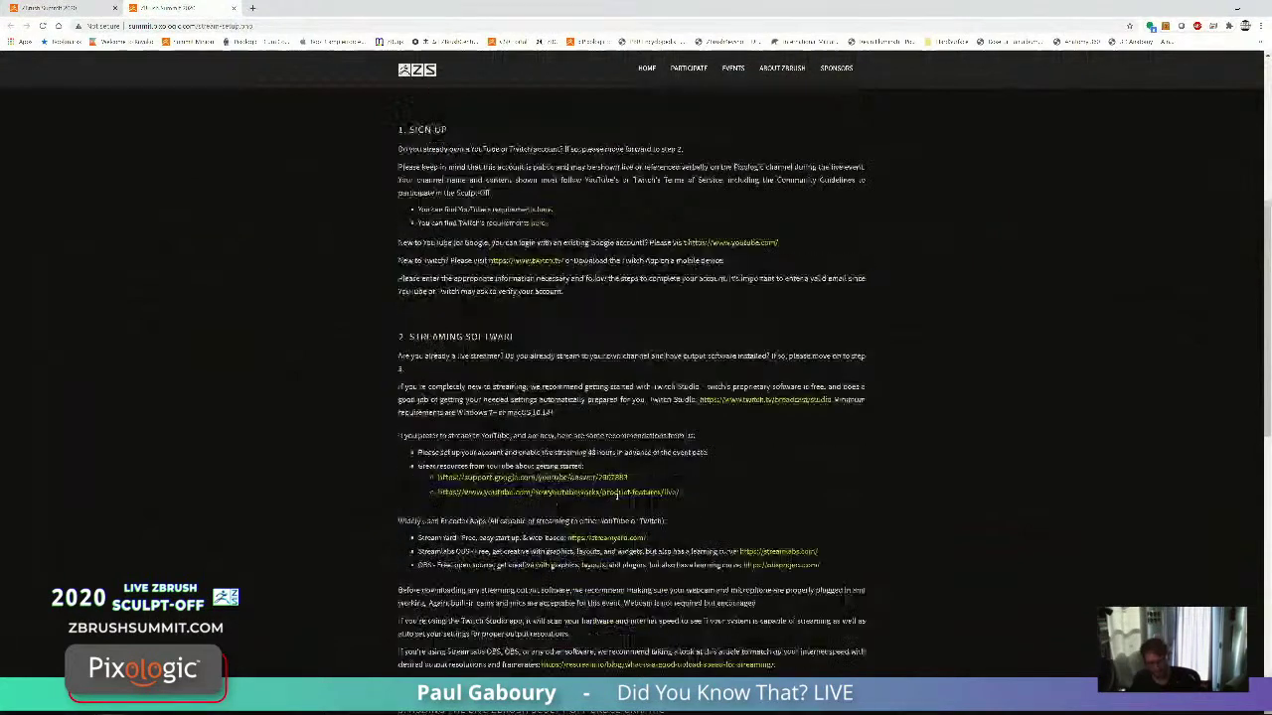
scroll(617, 497, "up", 4)
scroll(617, 500, "down", 2)
scroll(616, 500, "down", 4)
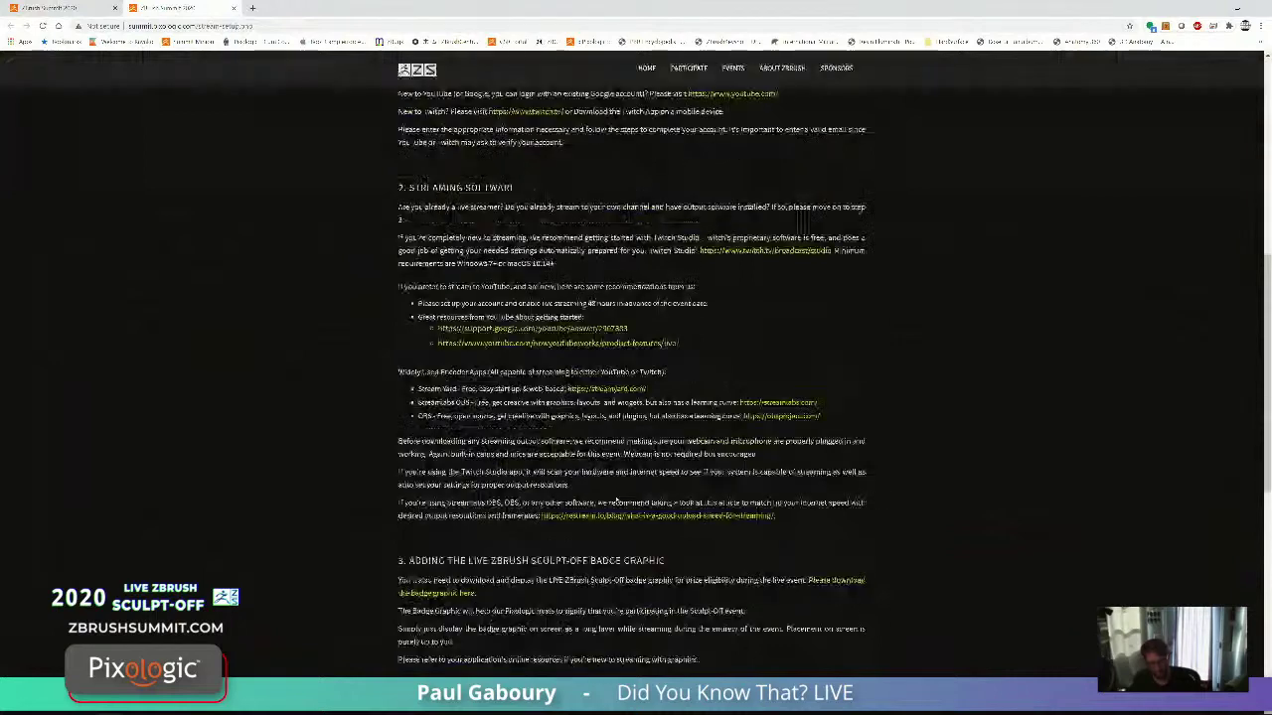
scroll(616, 497, "up", 6)
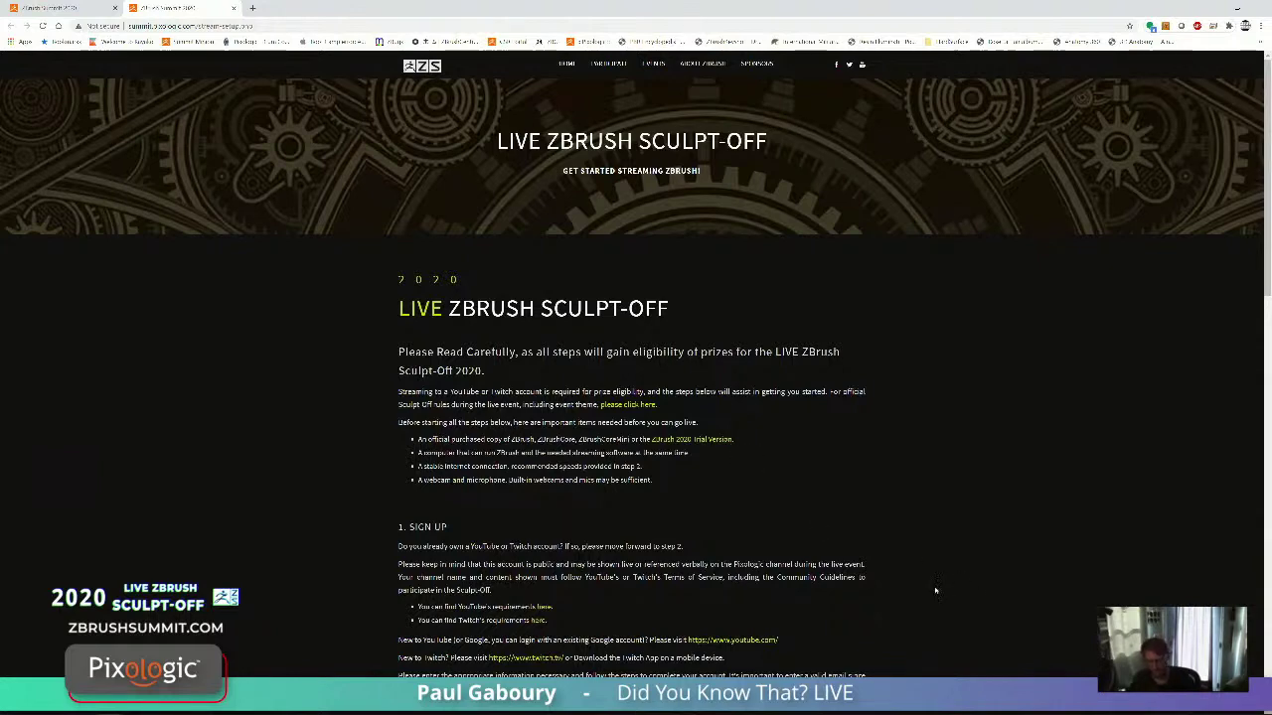
scroll(702, 517, "down", 3)
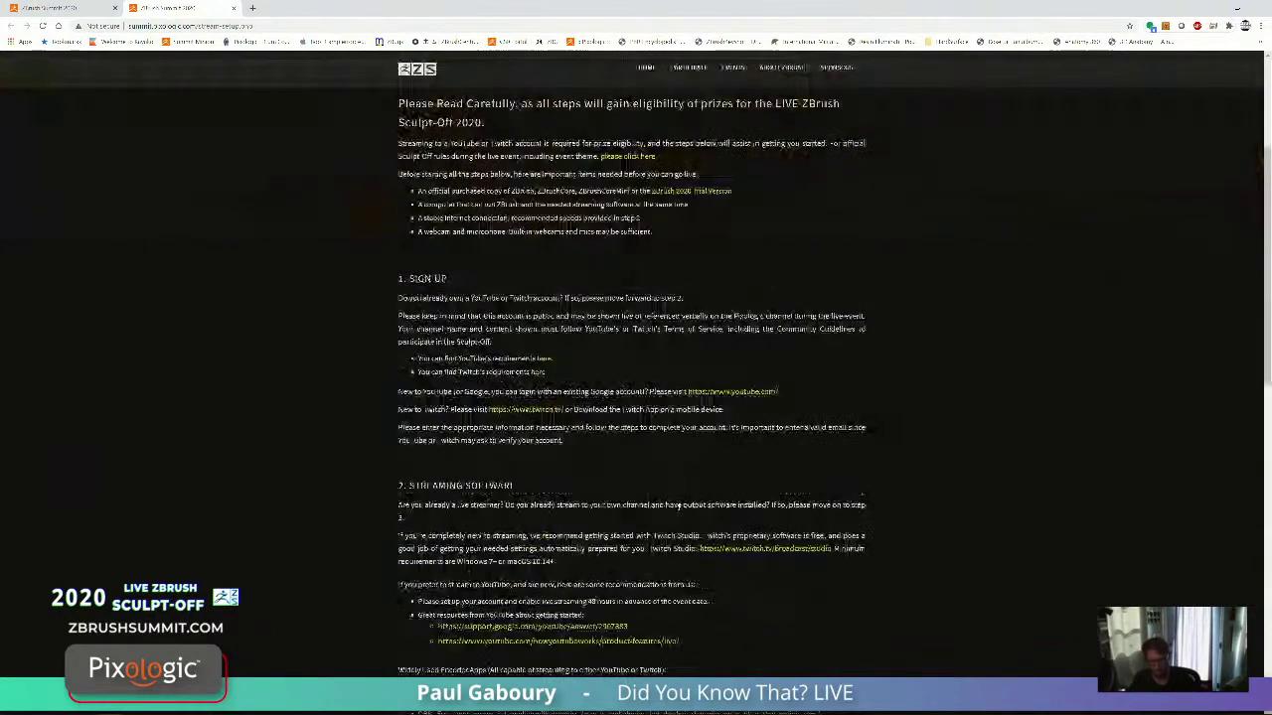
scroll(747, 566, "up", 3)
scroll(695, 556, "down", 5)
scroll(655, 545, "up", 3)
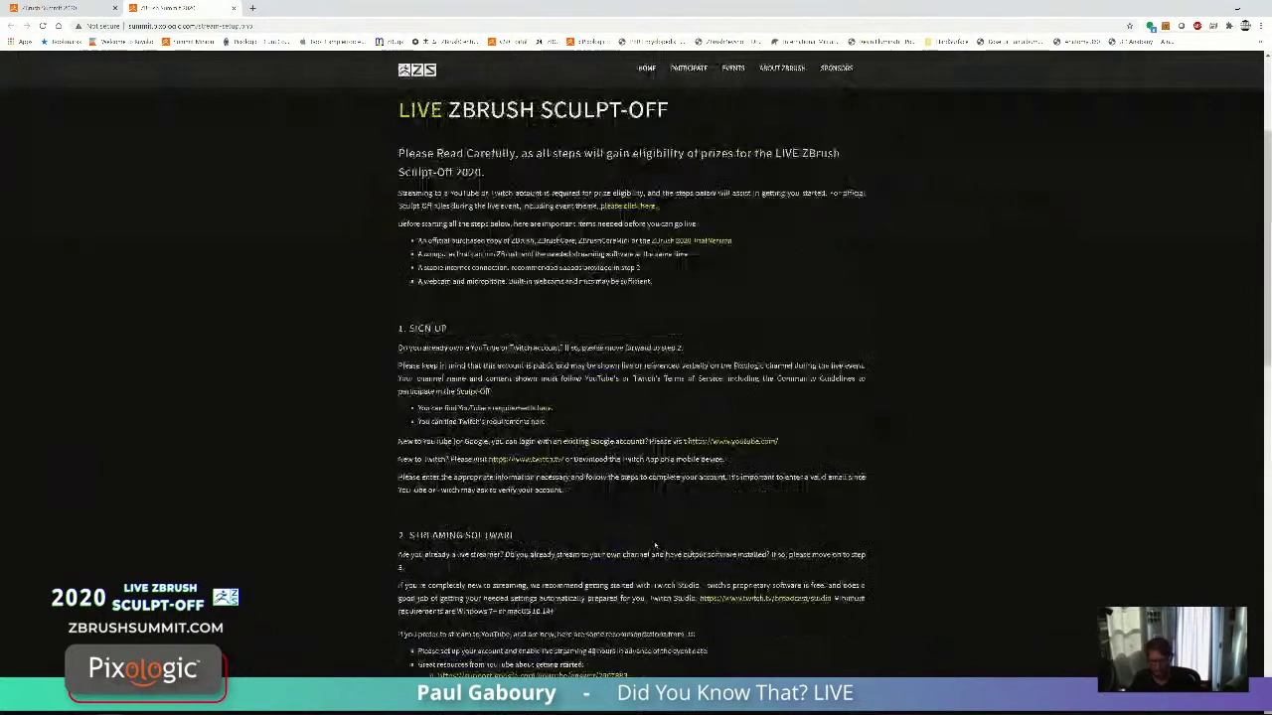
scroll(655, 544, "up", 2)
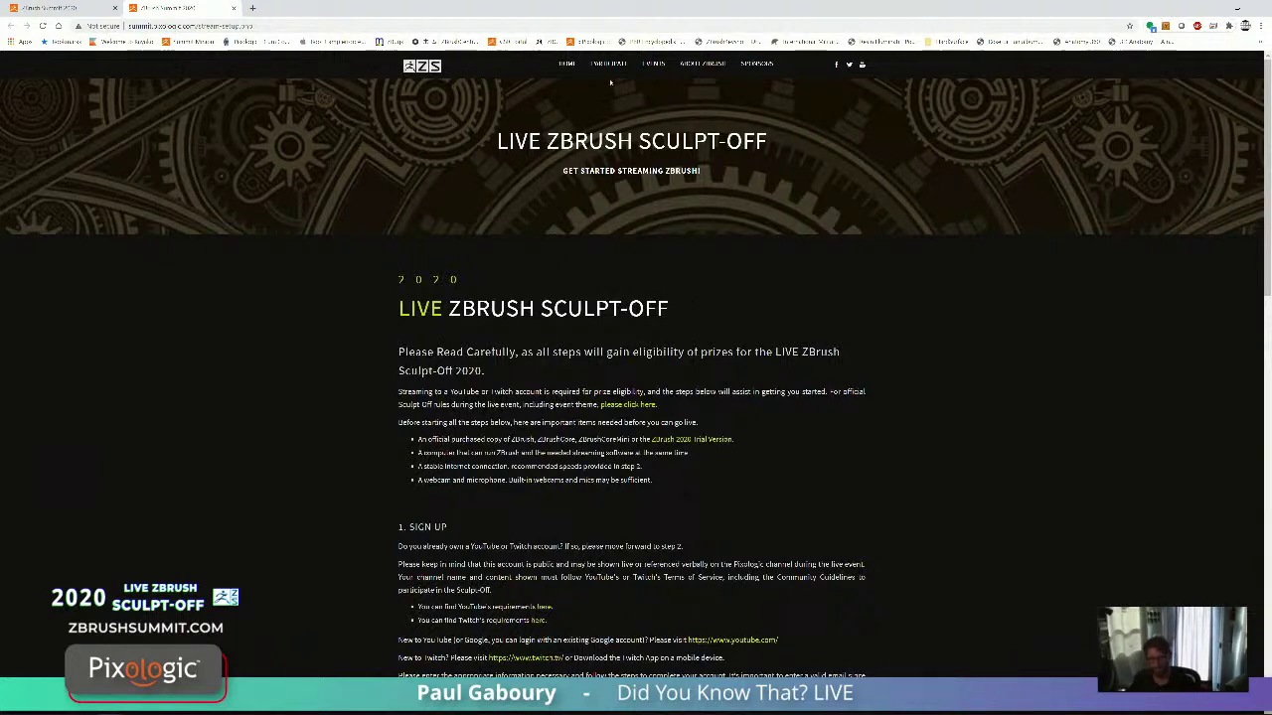
Step: Open the Contest Rules page of the summit website and read its introduction, Steampunk theme and contest schedule sections
mouse_move(608, 65)
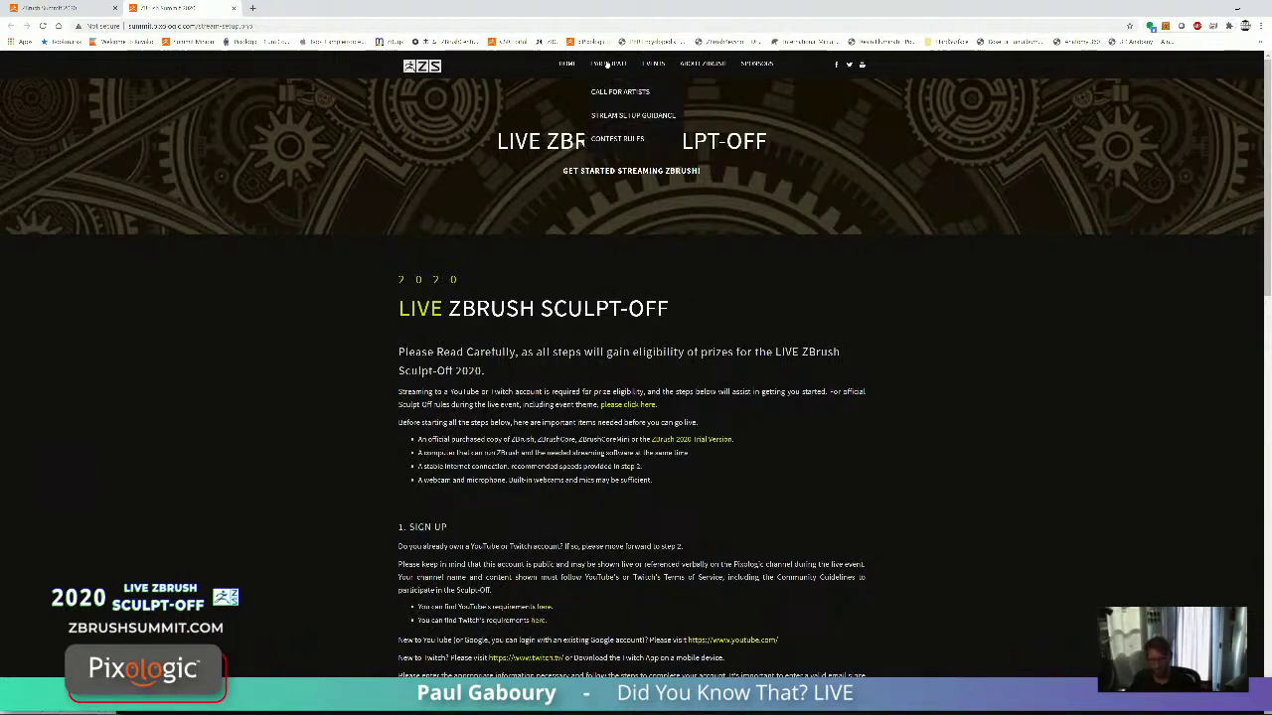
left_click(622, 140)
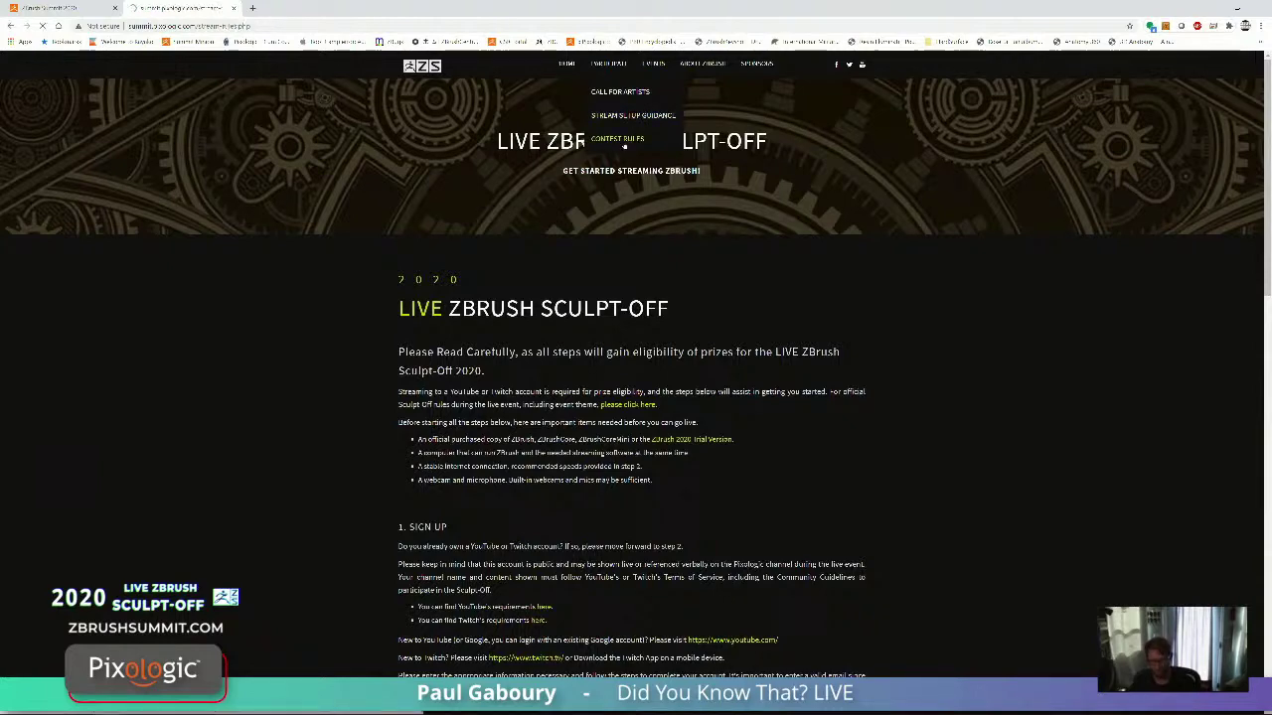
scroll(814, 549, "down", 2)
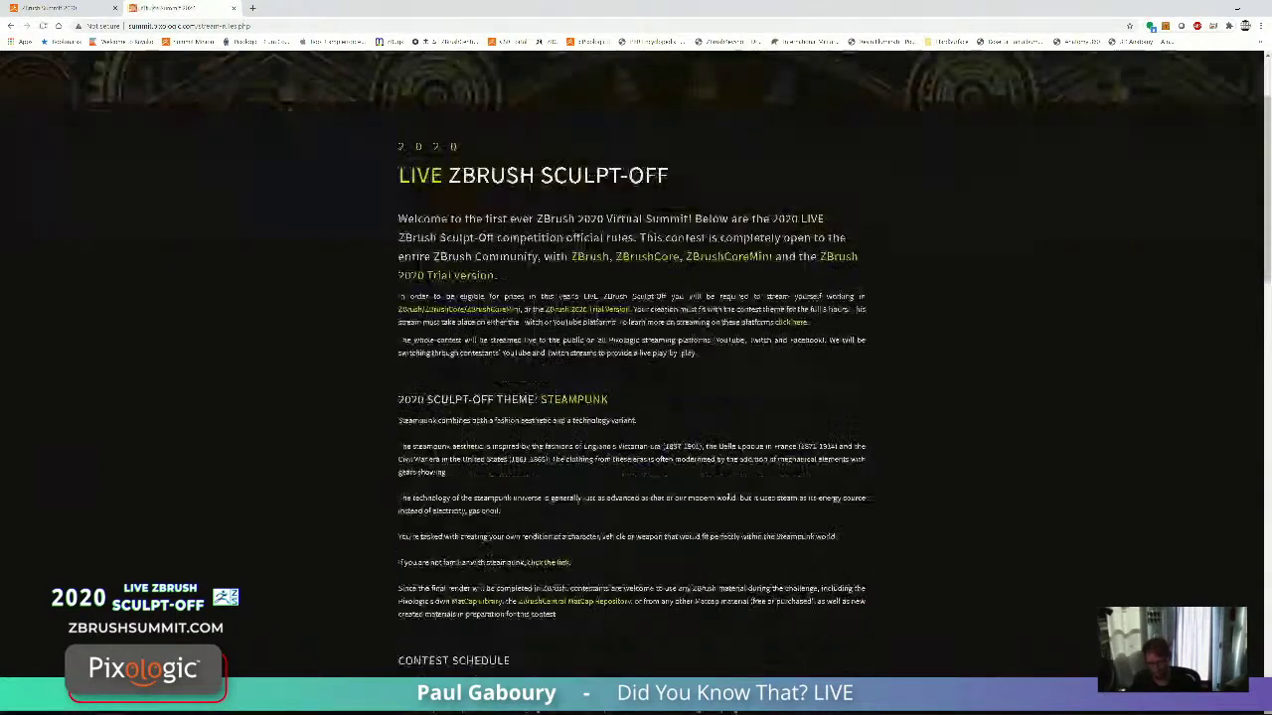
scroll(617, 440, "down", 2)
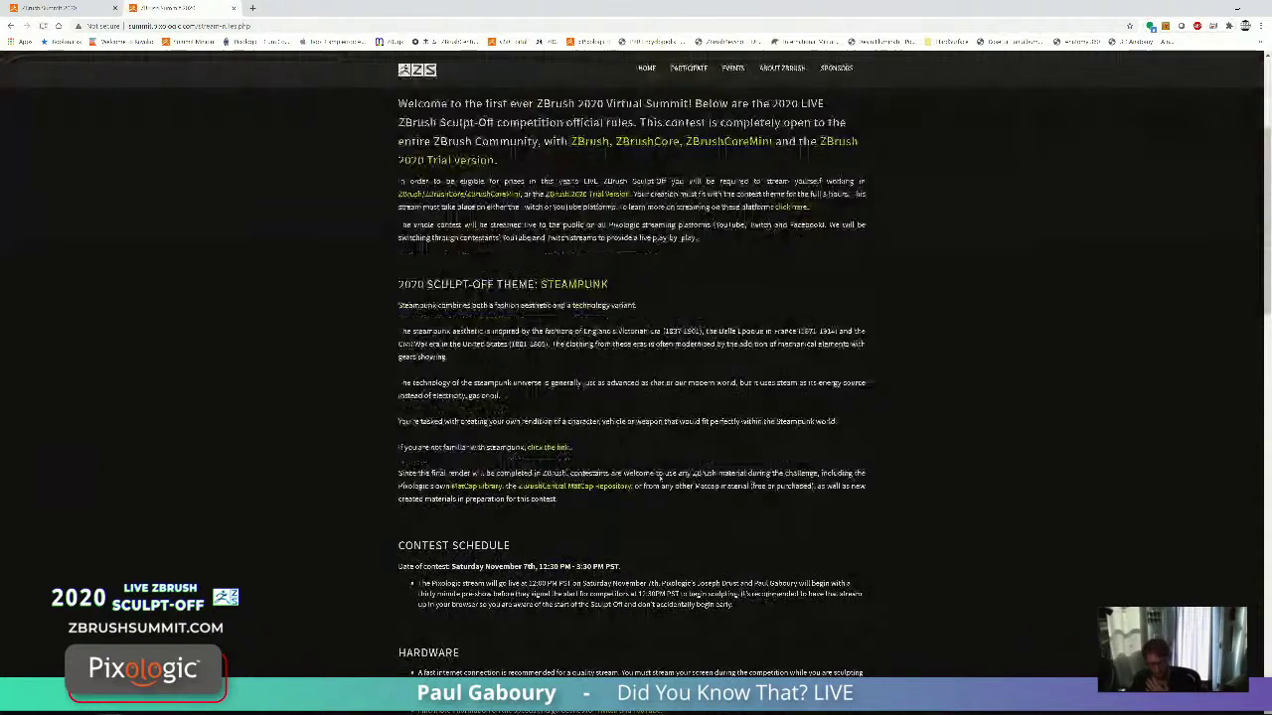
scroll(617, 440, "down", 1)
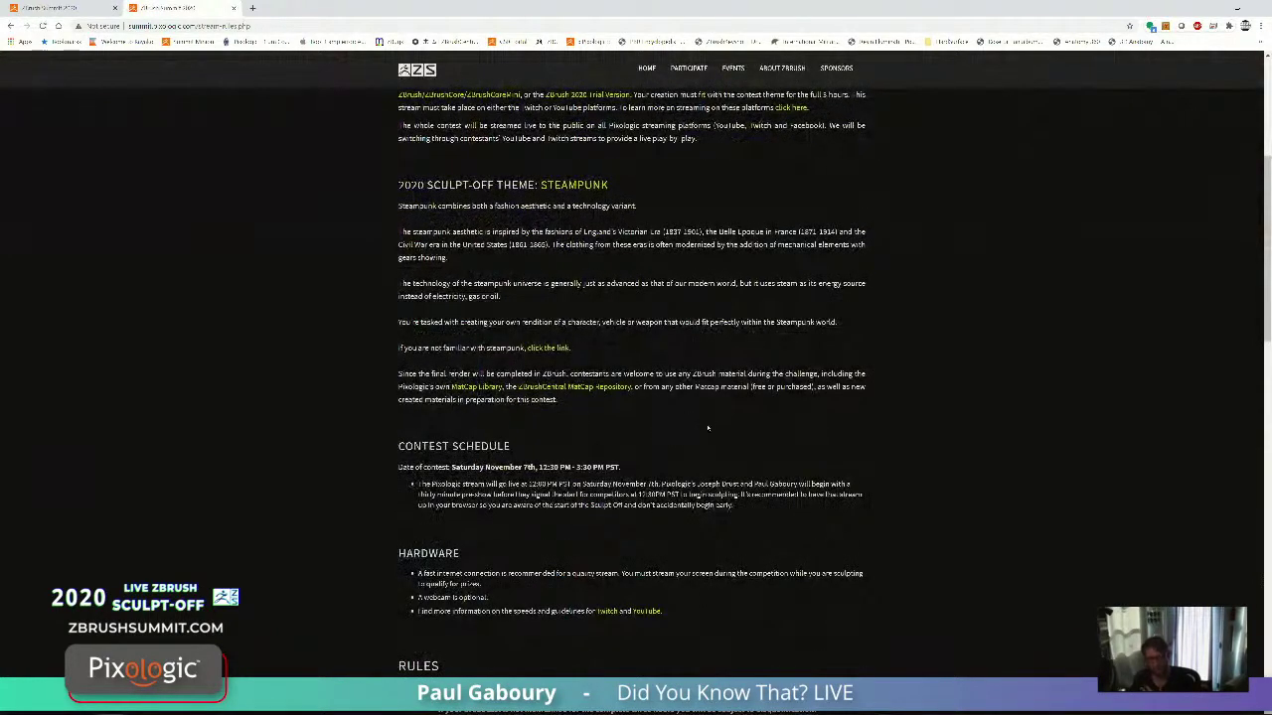
Step: Read the Sculpt-Off hardware requirements and the numbered contest rules, skim the whole page again and return to its header
scroll(680, 444, "down", 3)
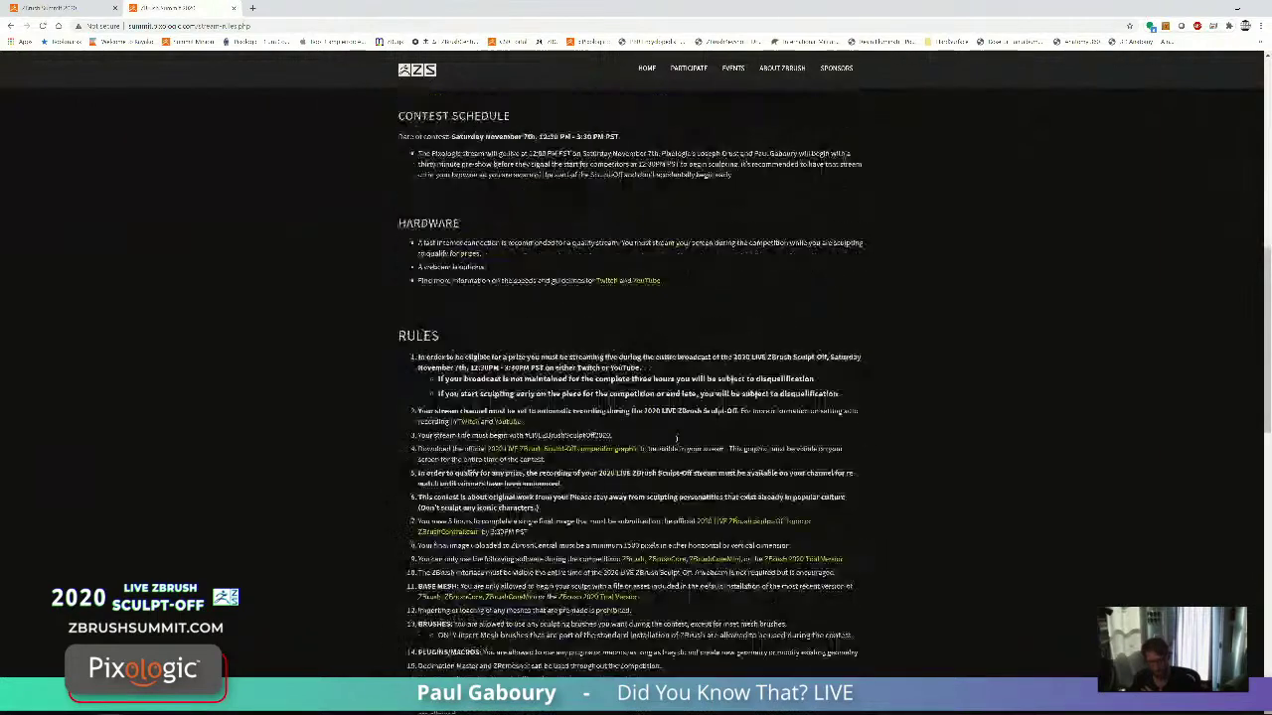
scroll(677, 438, "down", 1)
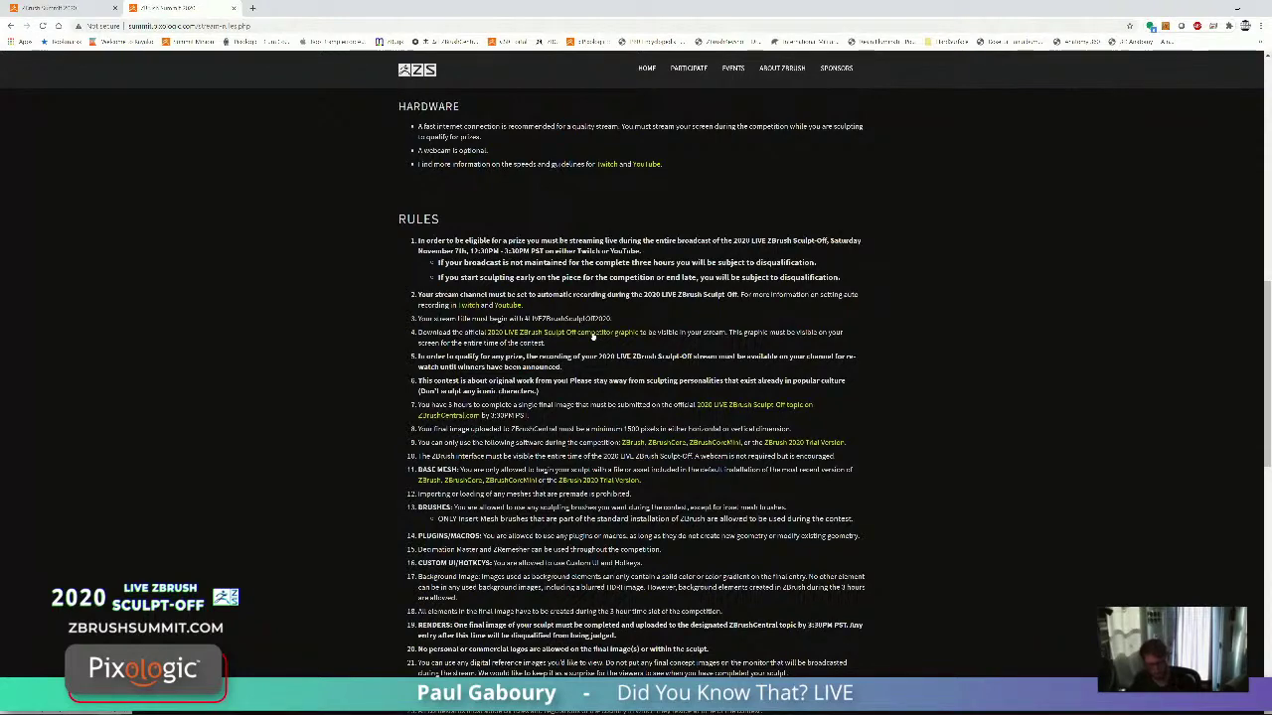
scroll(636, 377, "up", 1)
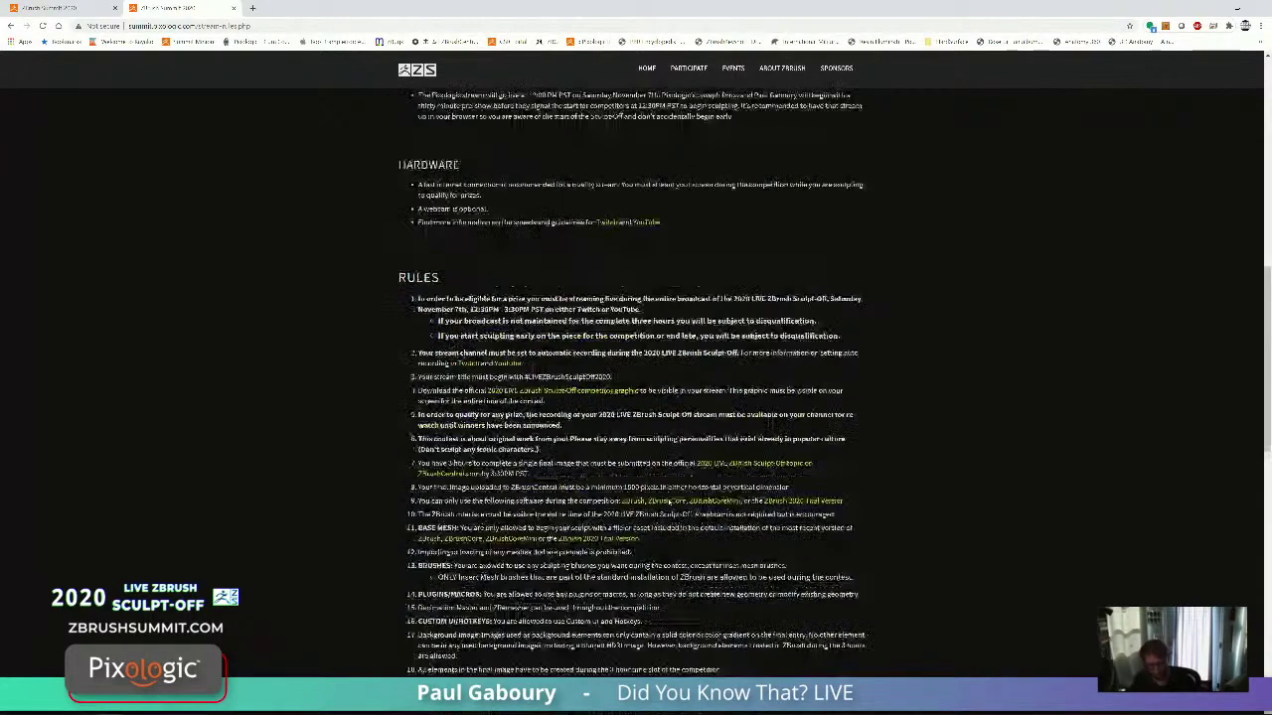
scroll(671, 504, "down", 2)
scroll(669, 503, "up", 1)
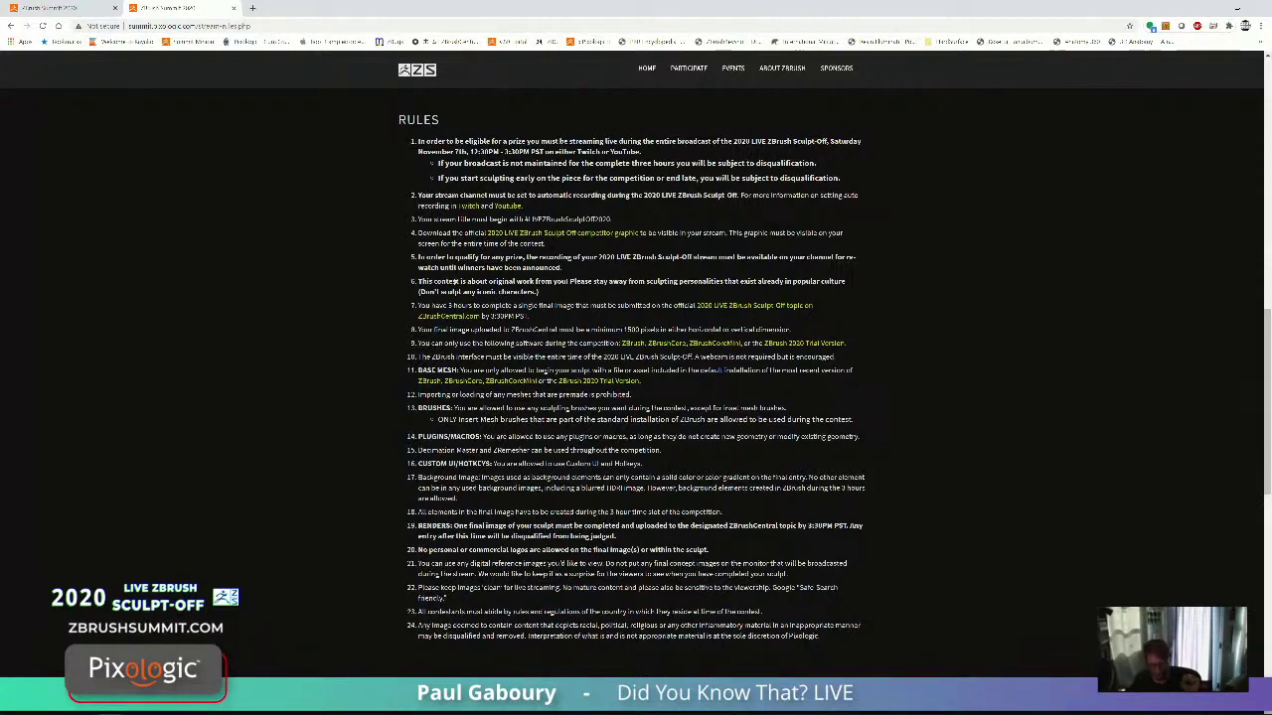
scroll(650, 481, "up", 1)
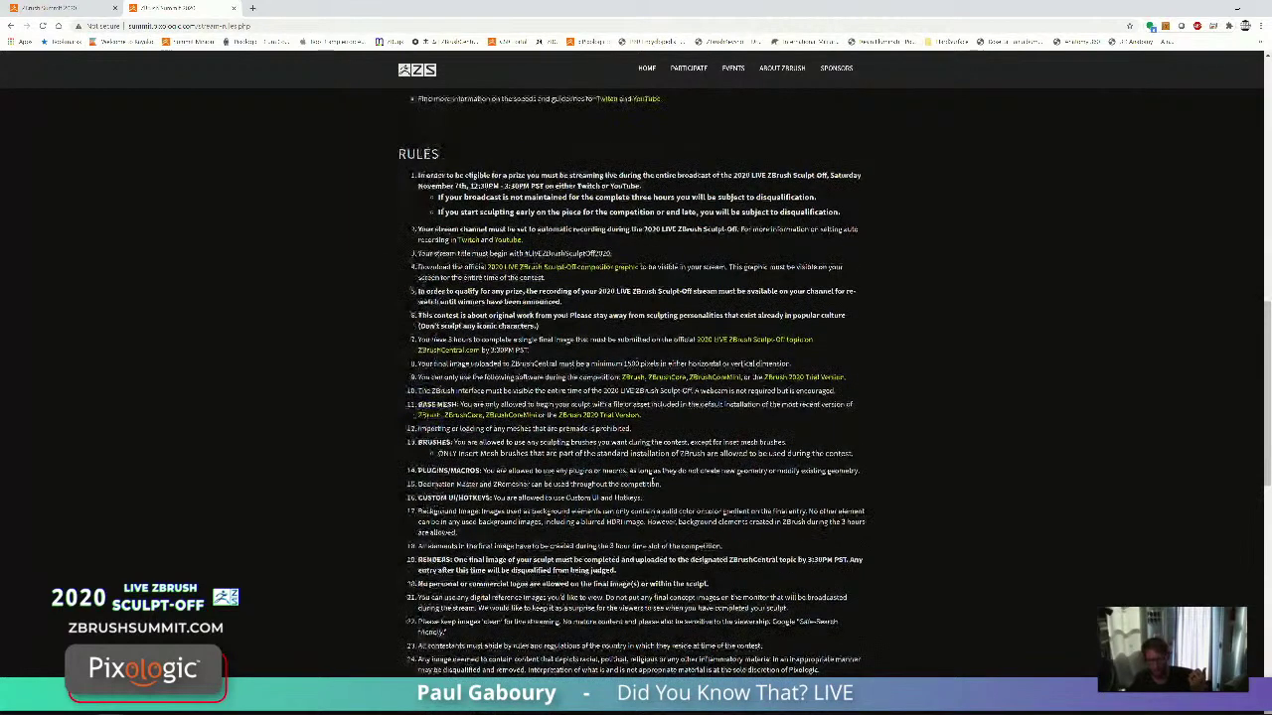
scroll(653, 481, "up", 10)
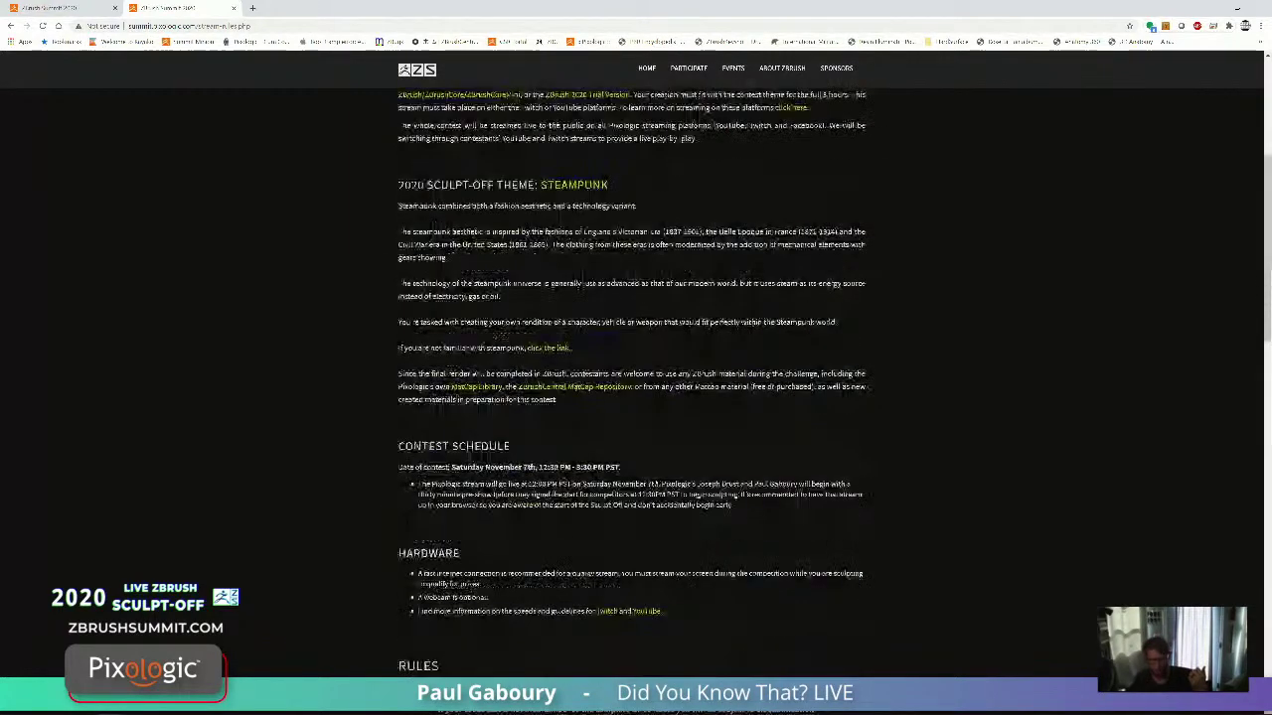
scroll(653, 481, "up", 5)
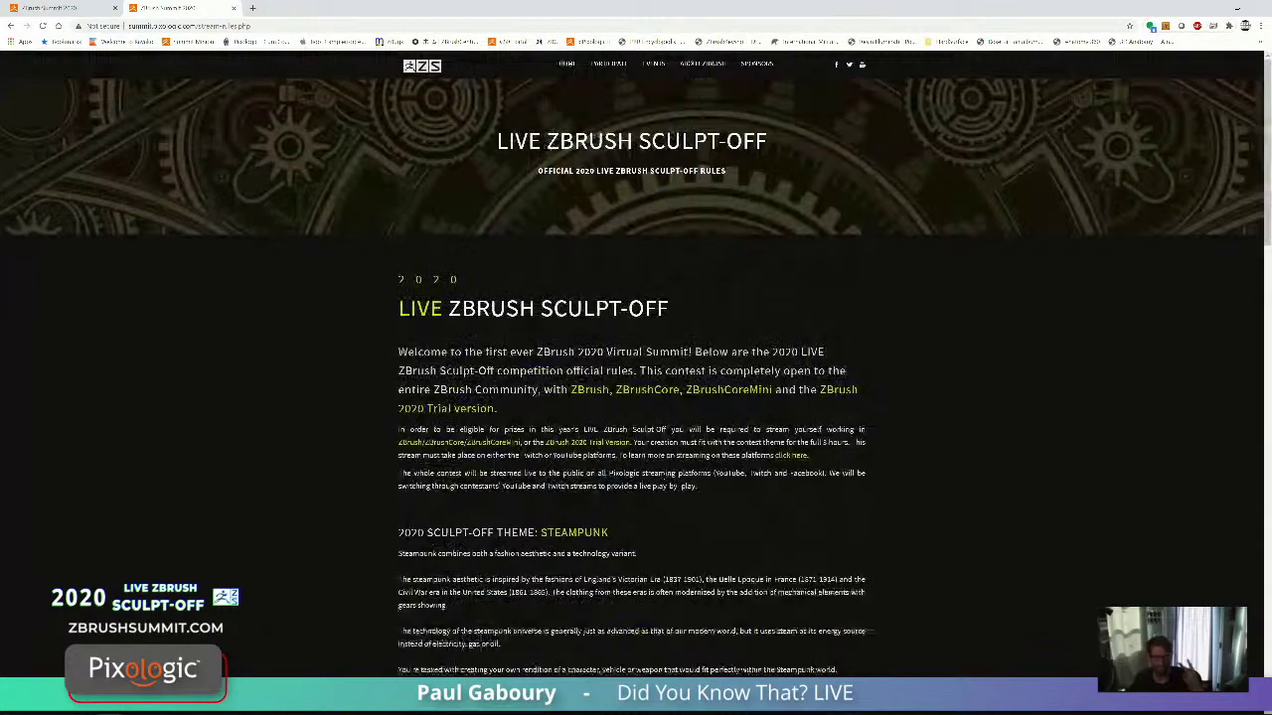
scroll(663, 480, "down", 5)
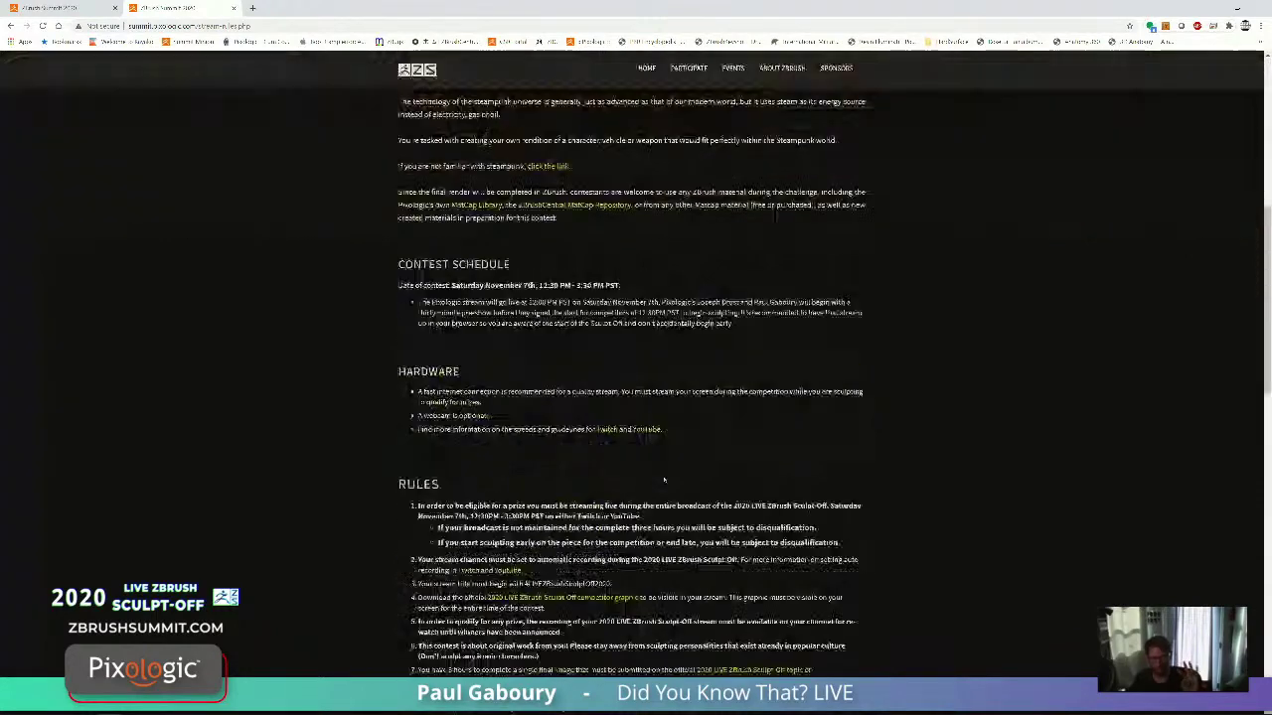
scroll(664, 480, "down", 2)
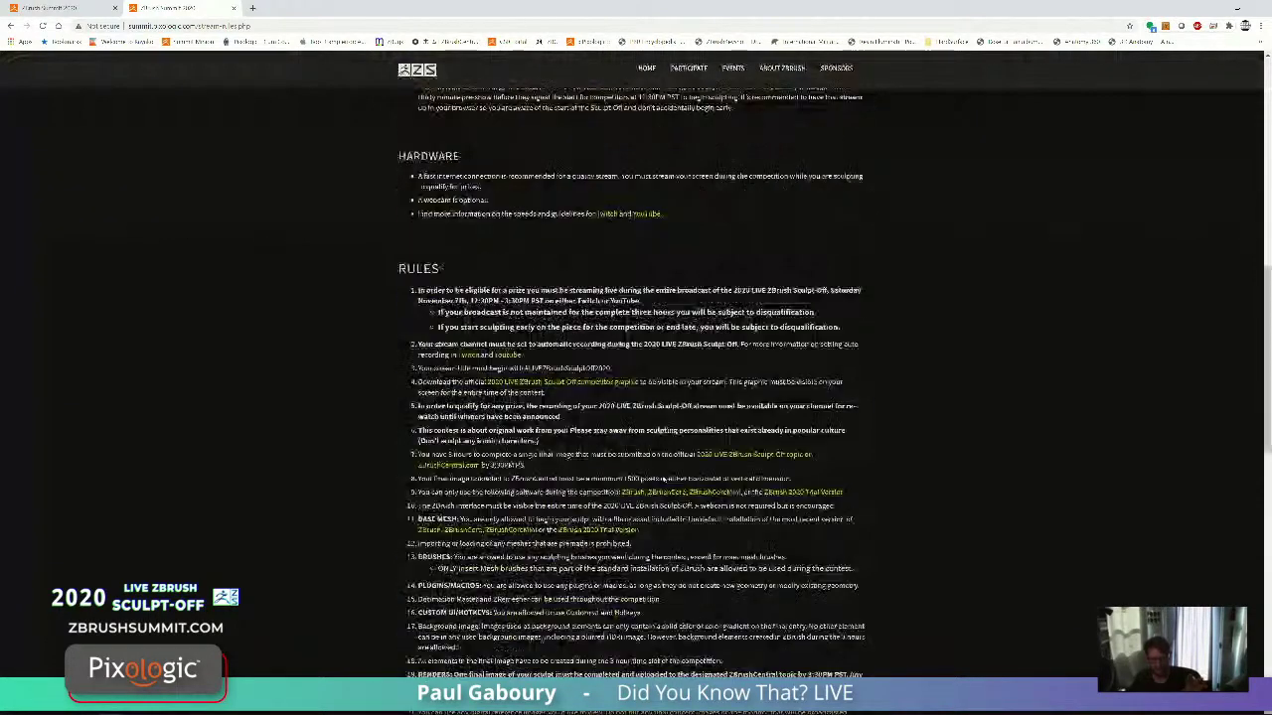
scroll(664, 479, "up", 7)
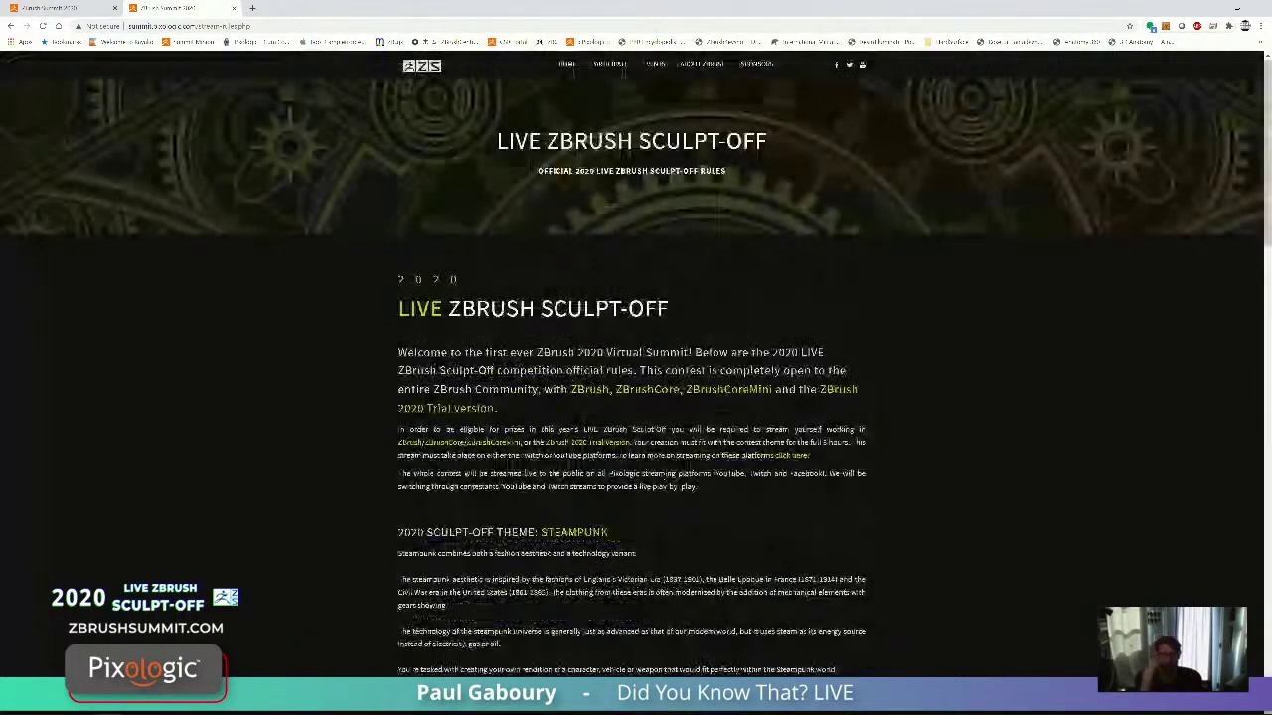